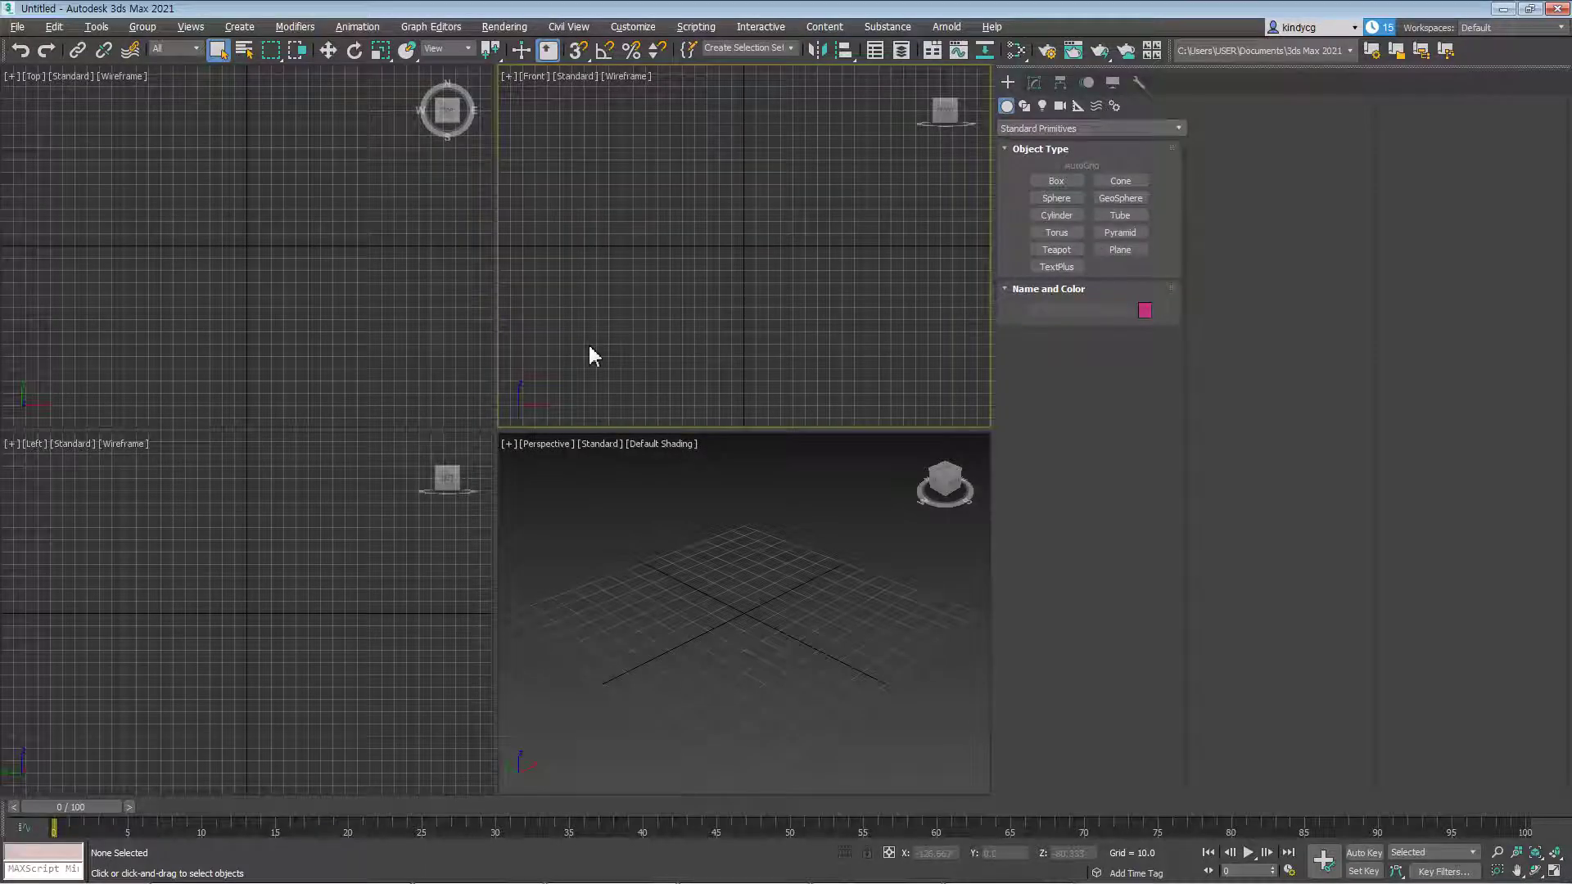
Create a box on the grid in the Top view, about 105.5 long, 152.9 wide and 104.2 high
{"action": "left_click", "coordinate": [643, 301]}
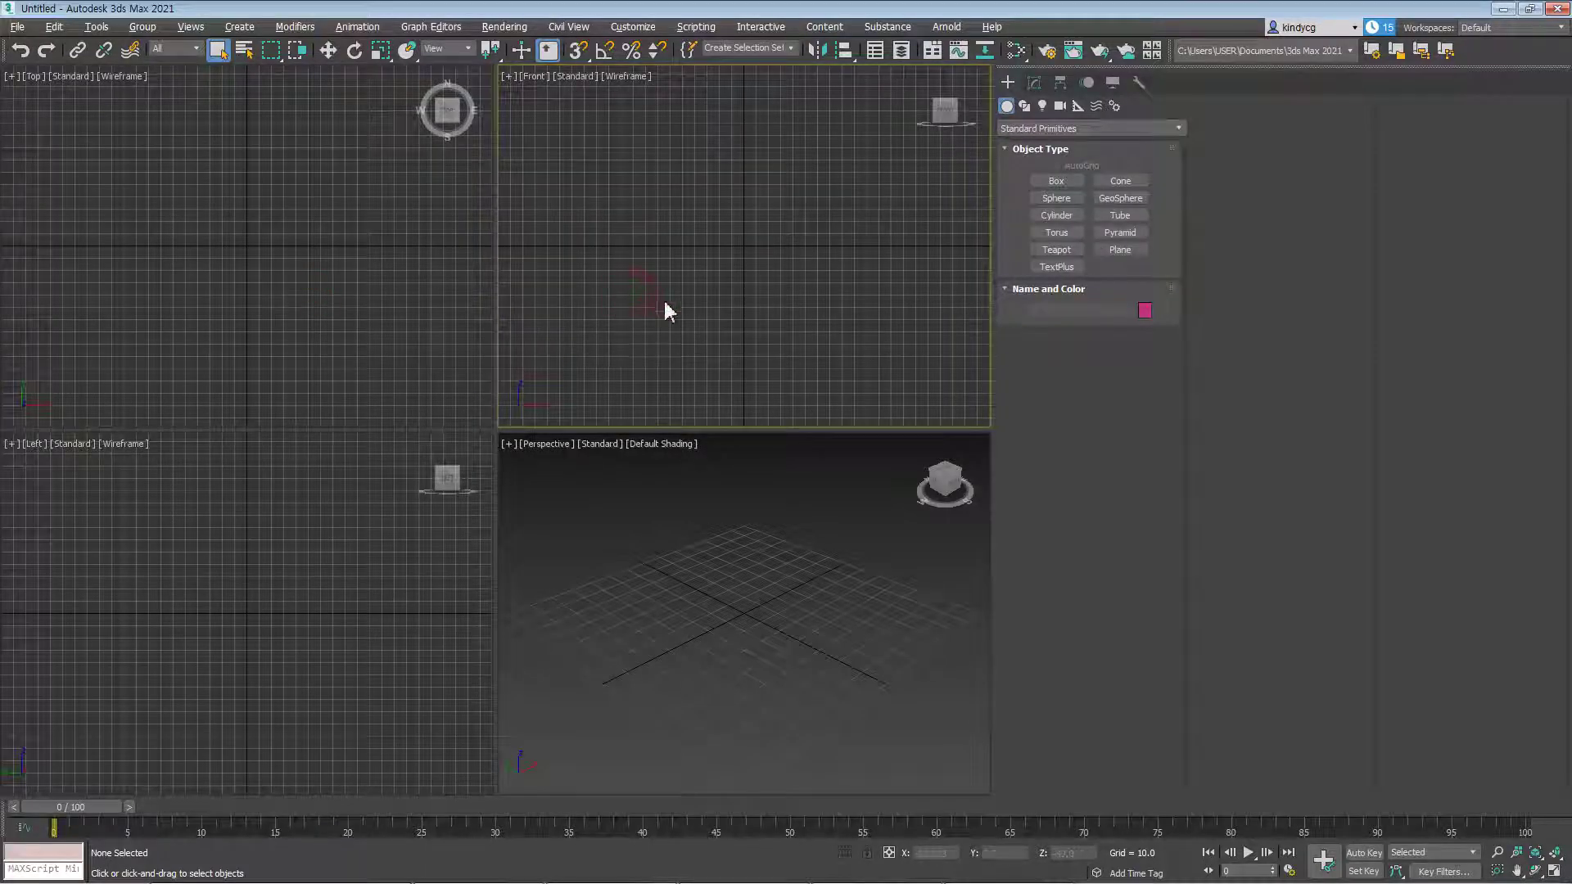
{"action": "left_click", "coordinate": [1056, 181]}
{"action": "left_click_drag", "start_coordinate": [159, 193], "coordinate": [349, 323]}
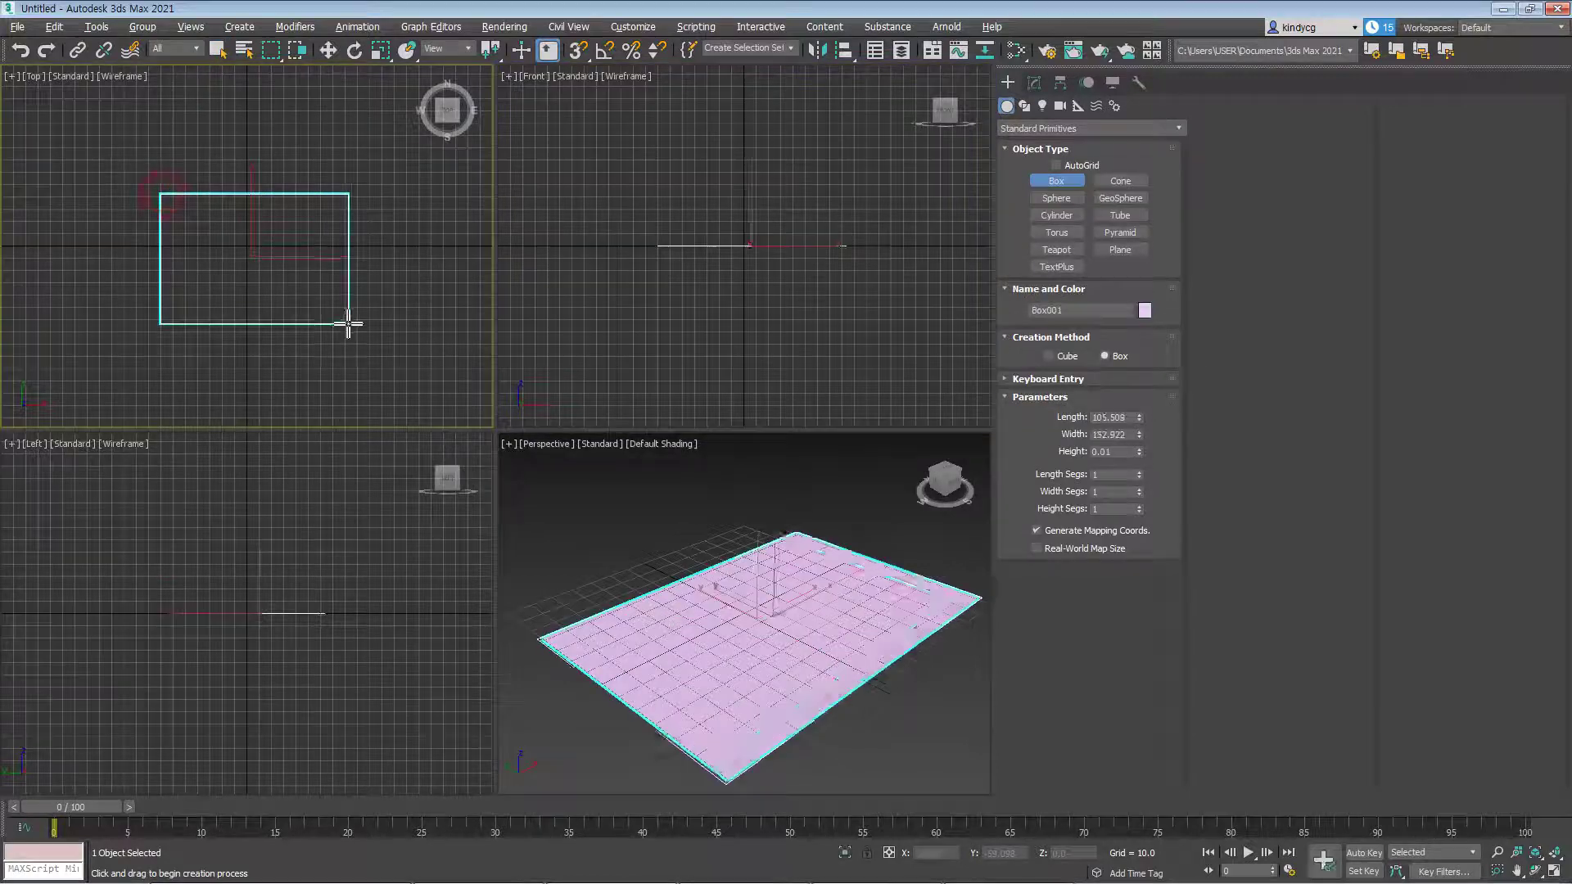
{"action": "left_click", "coordinate": [319, 197]}
{"action": "right_click", "coordinate": [378, 258]}
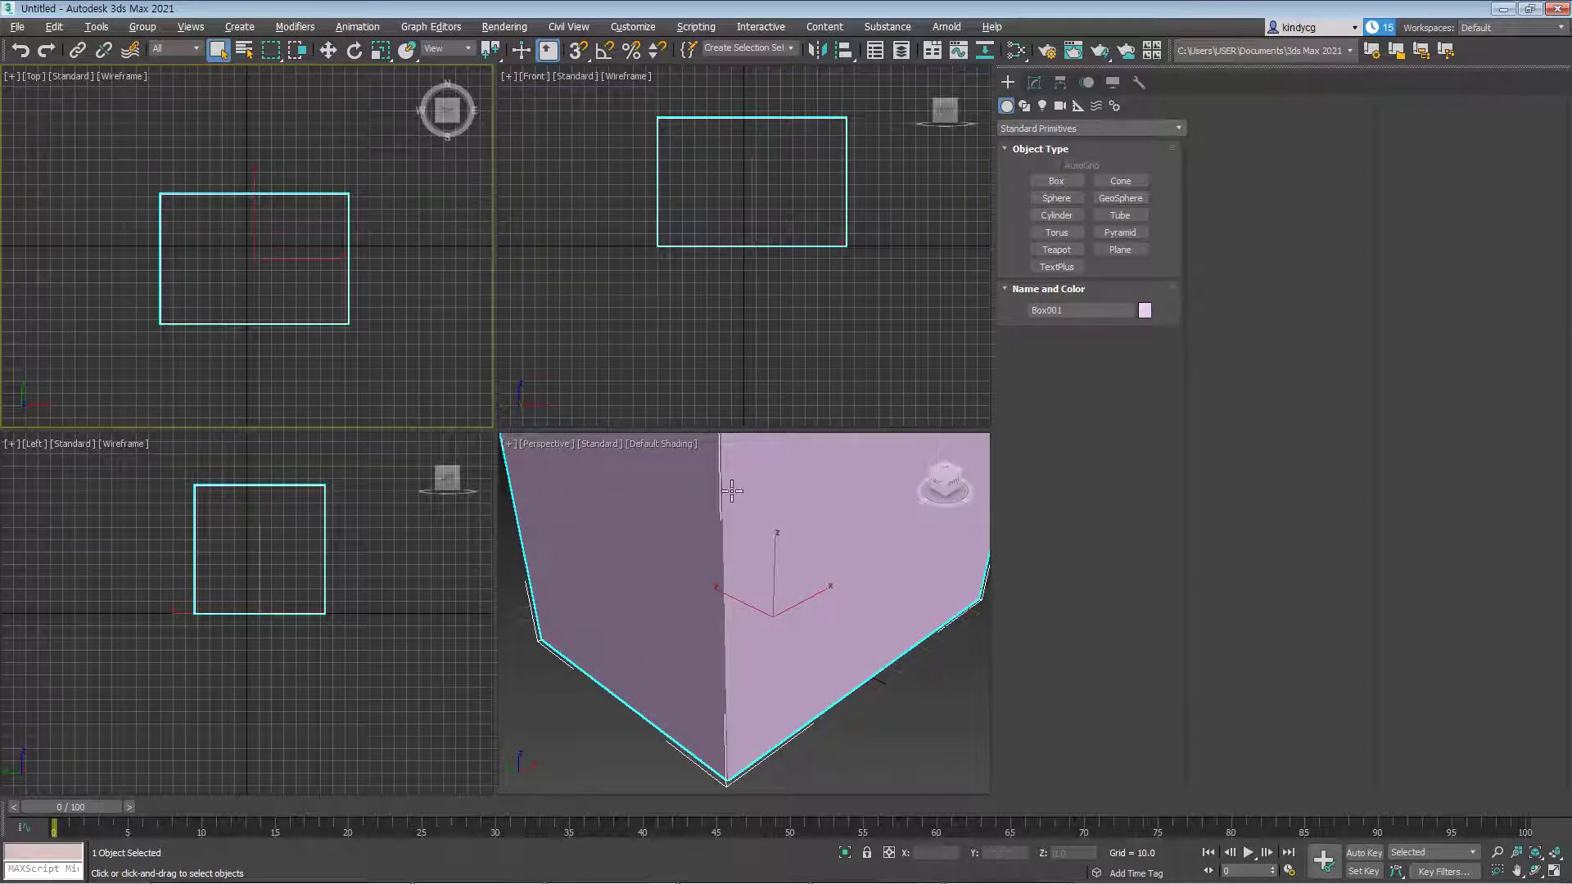
{"action": "scroll", "coordinate": [723, 473], "scroll_direction": "down", "scroll_amount": 10}
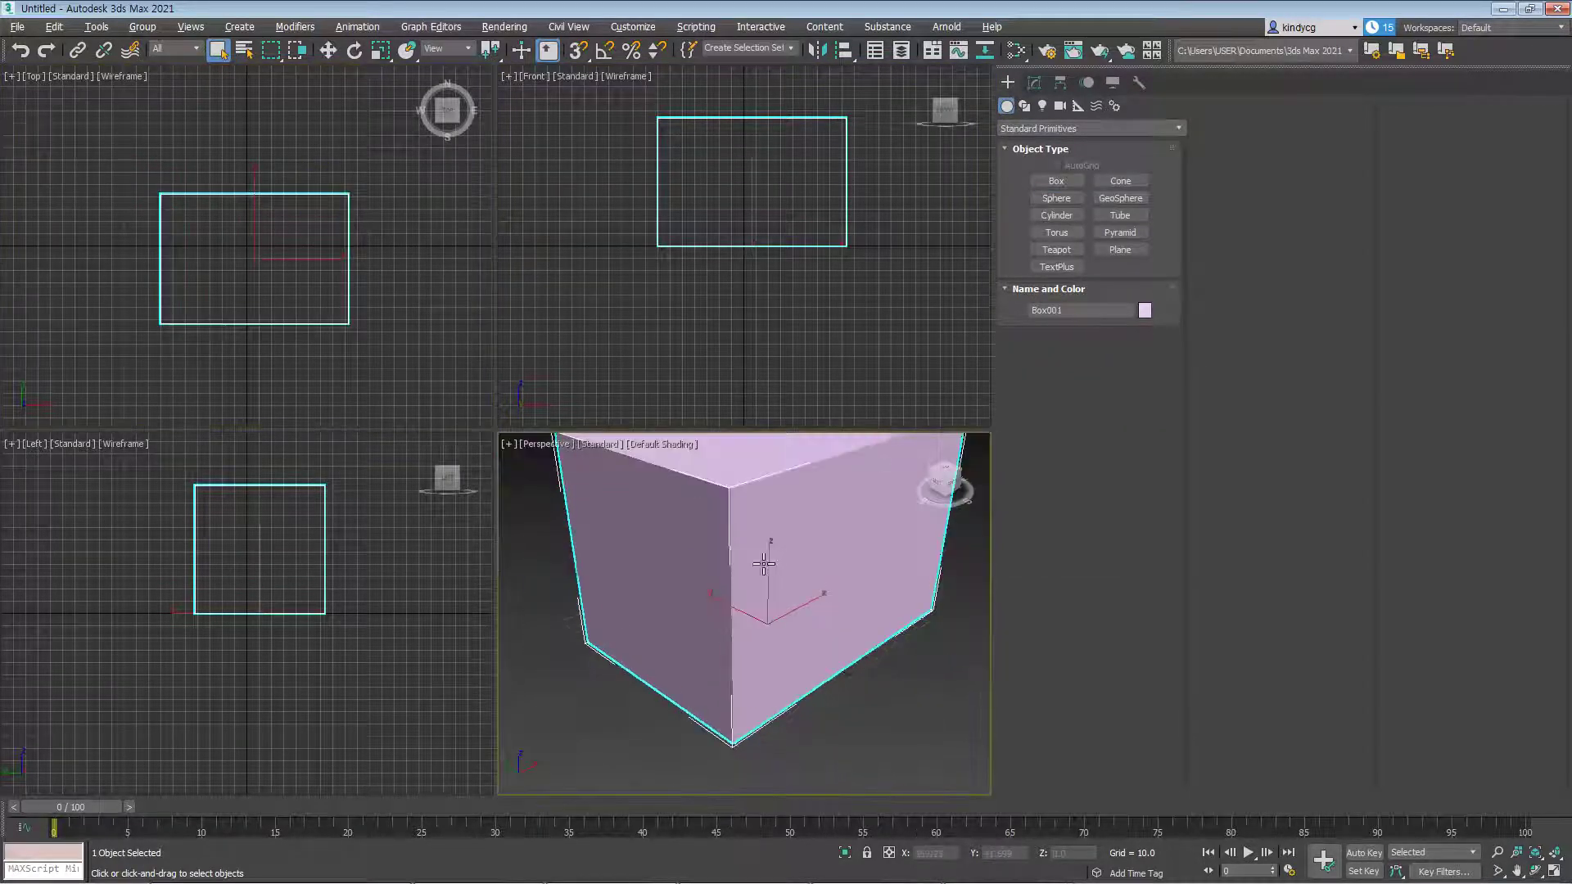
{"action": "right_click", "coordinate": [804, 571]}
{"action": "left_click", "coordinate": [657, 694]}
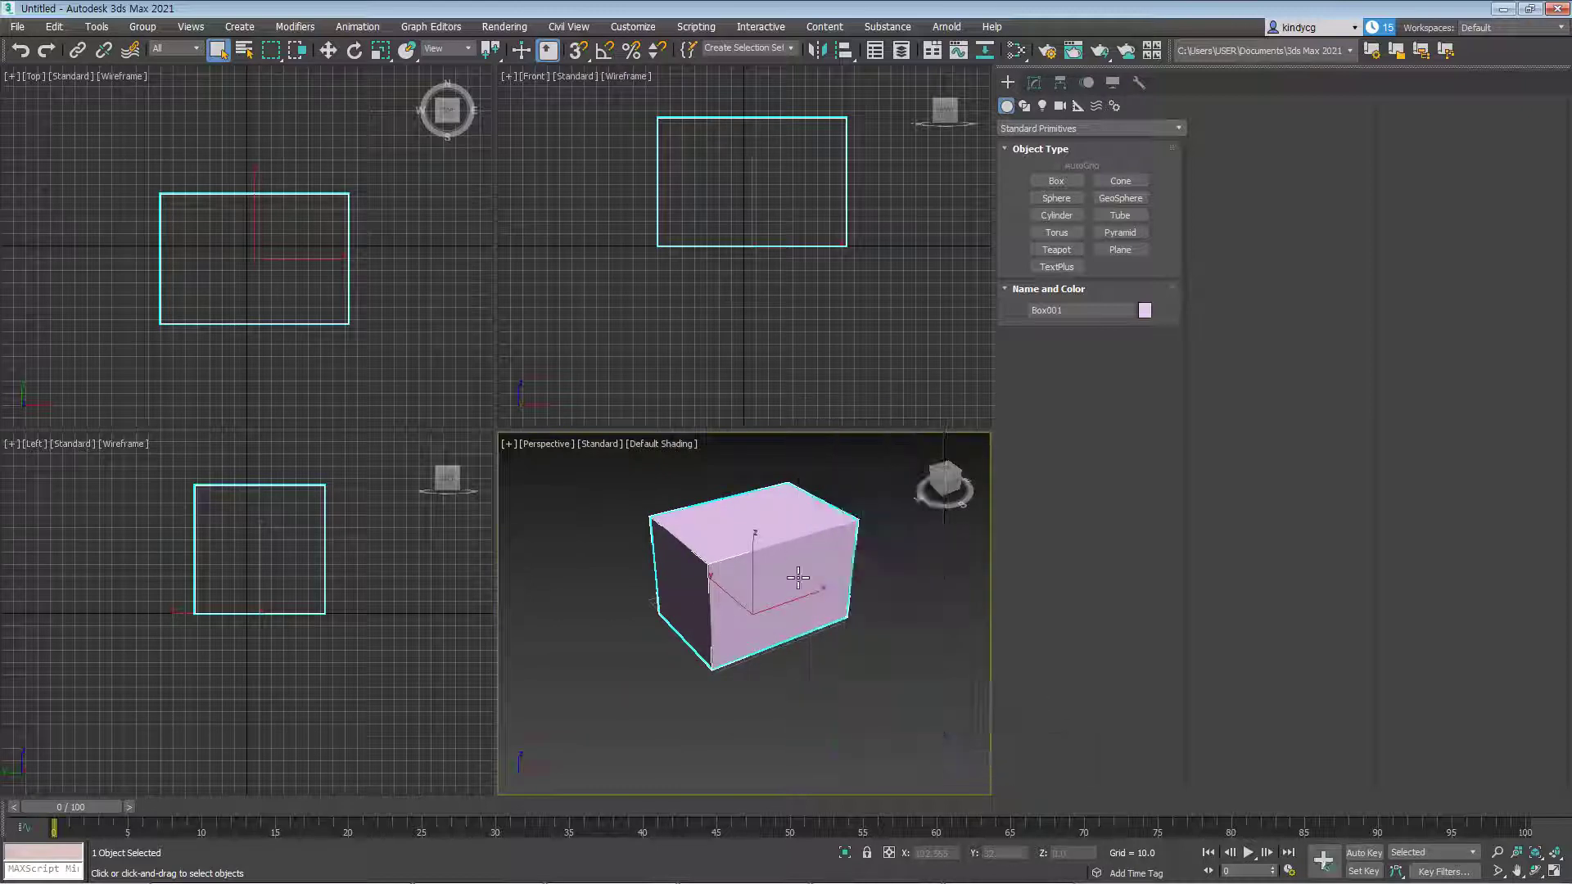
Try converting the parametric box directly to an Editable Poly and undo the conversion
{"action": "right_click", "coordinate": [752, 577]}
{"action": "mouse_move", "coordinate": [835, 750]}
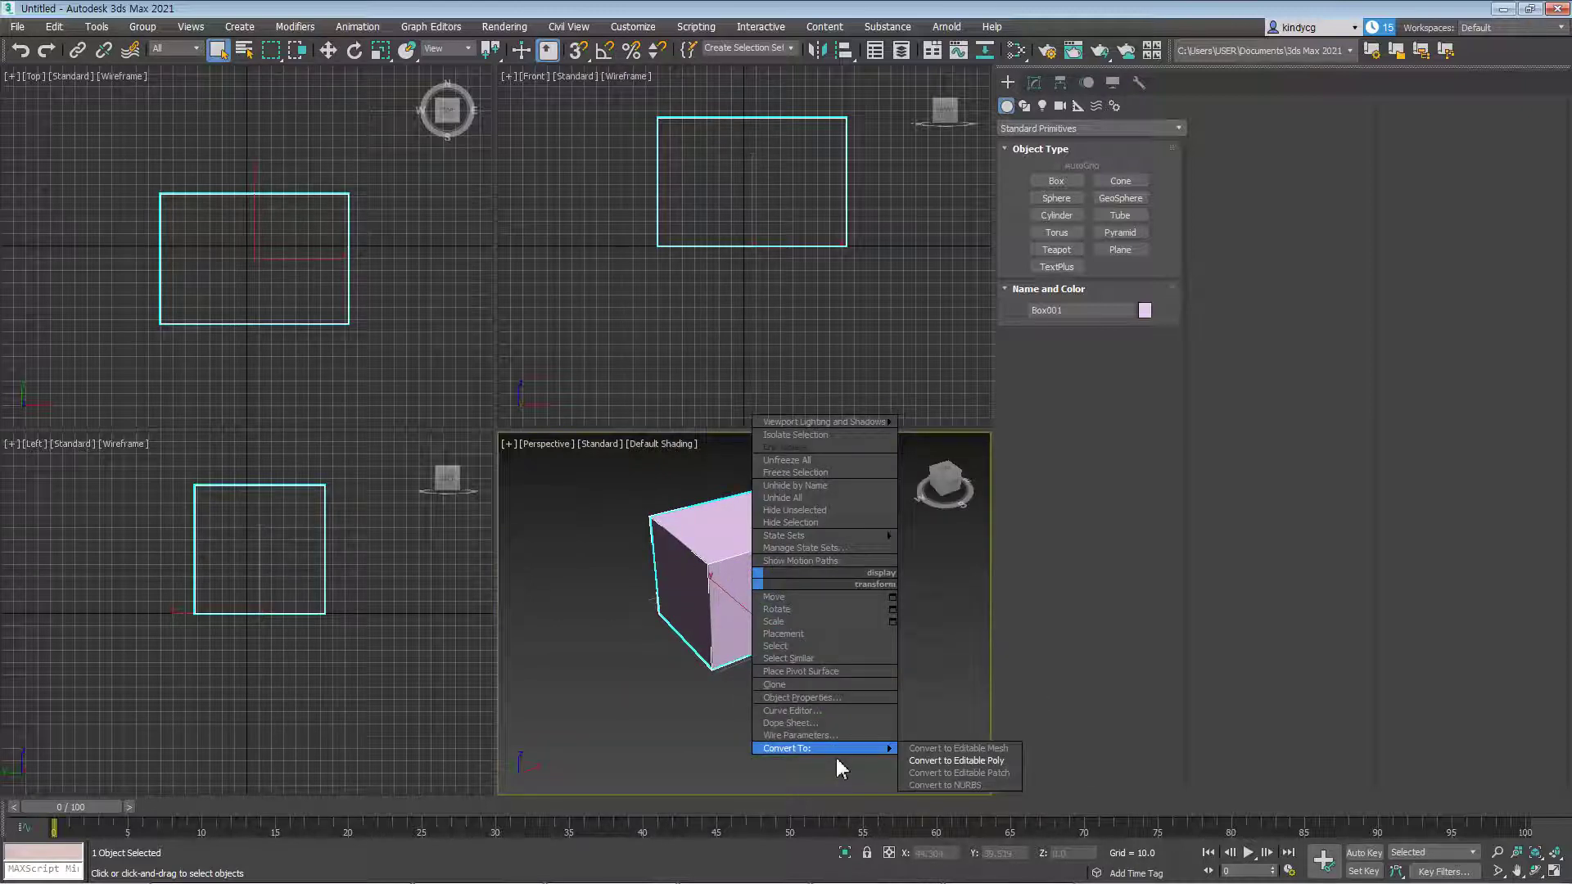
{"action": "left_click", "coordinate": [947, 764]}
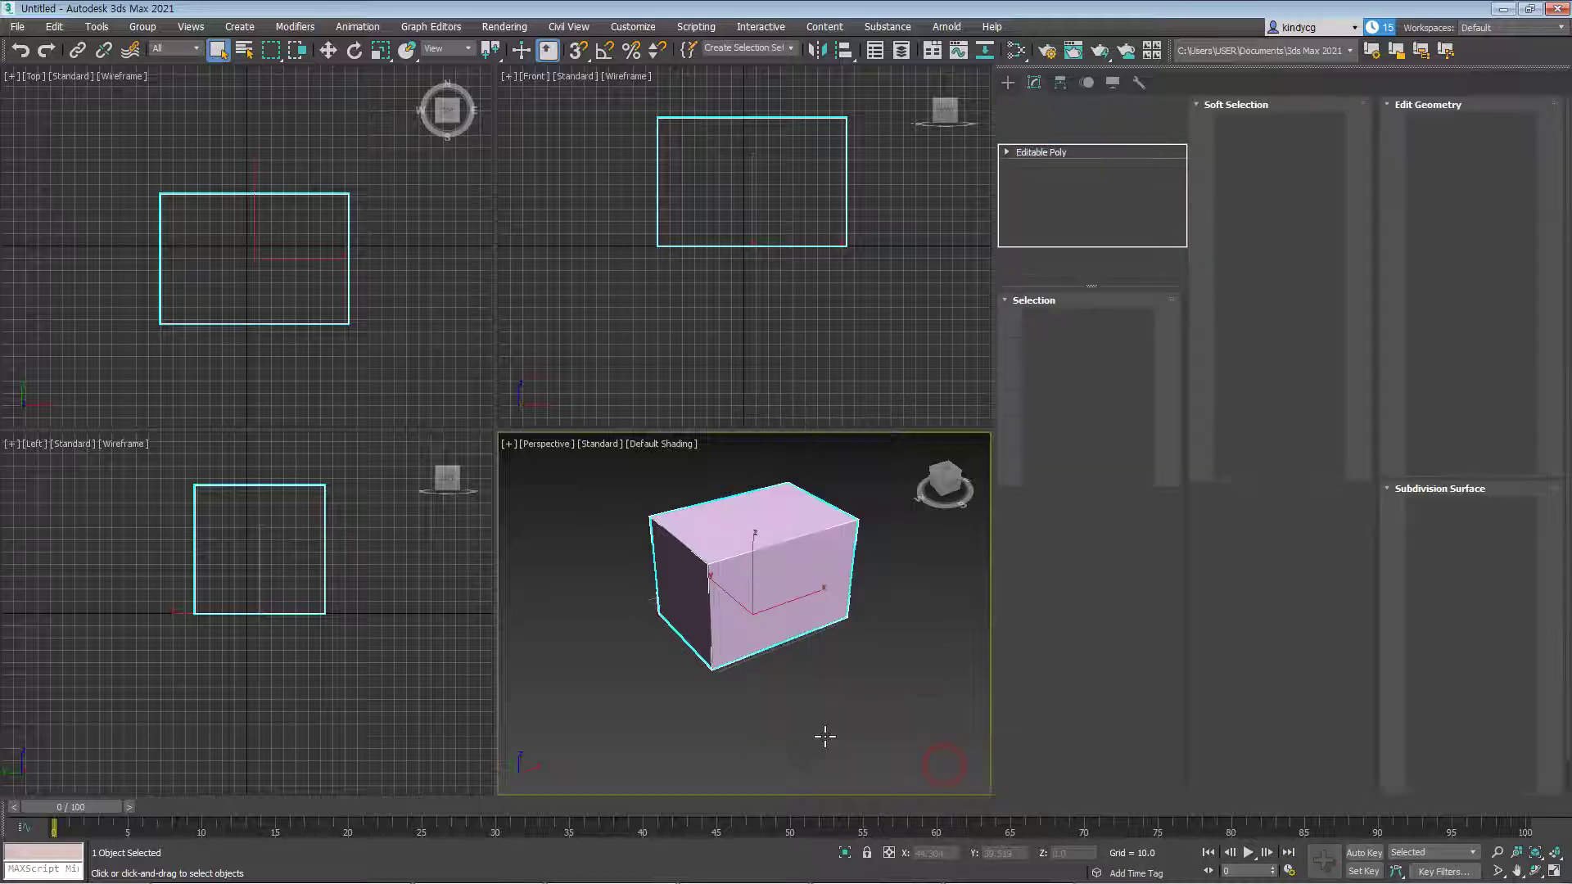
{"action": "key", "text": "ctrl+z"}
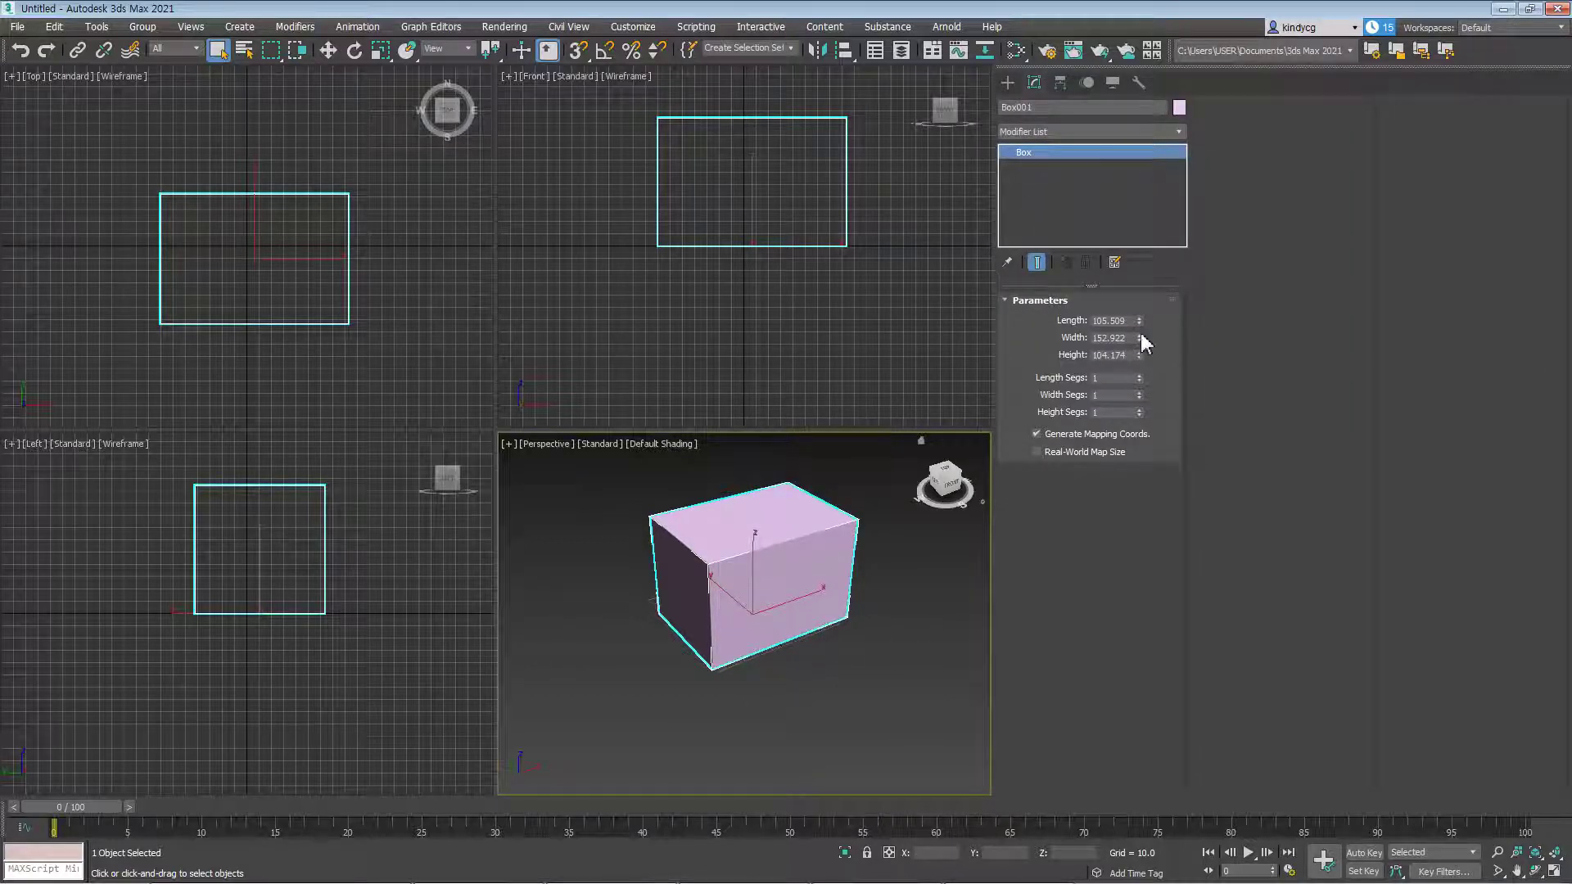
Add an Edit Poly modifier on top of the parametric box
{"action": "left_click", "coordinate": [1073, 131]}
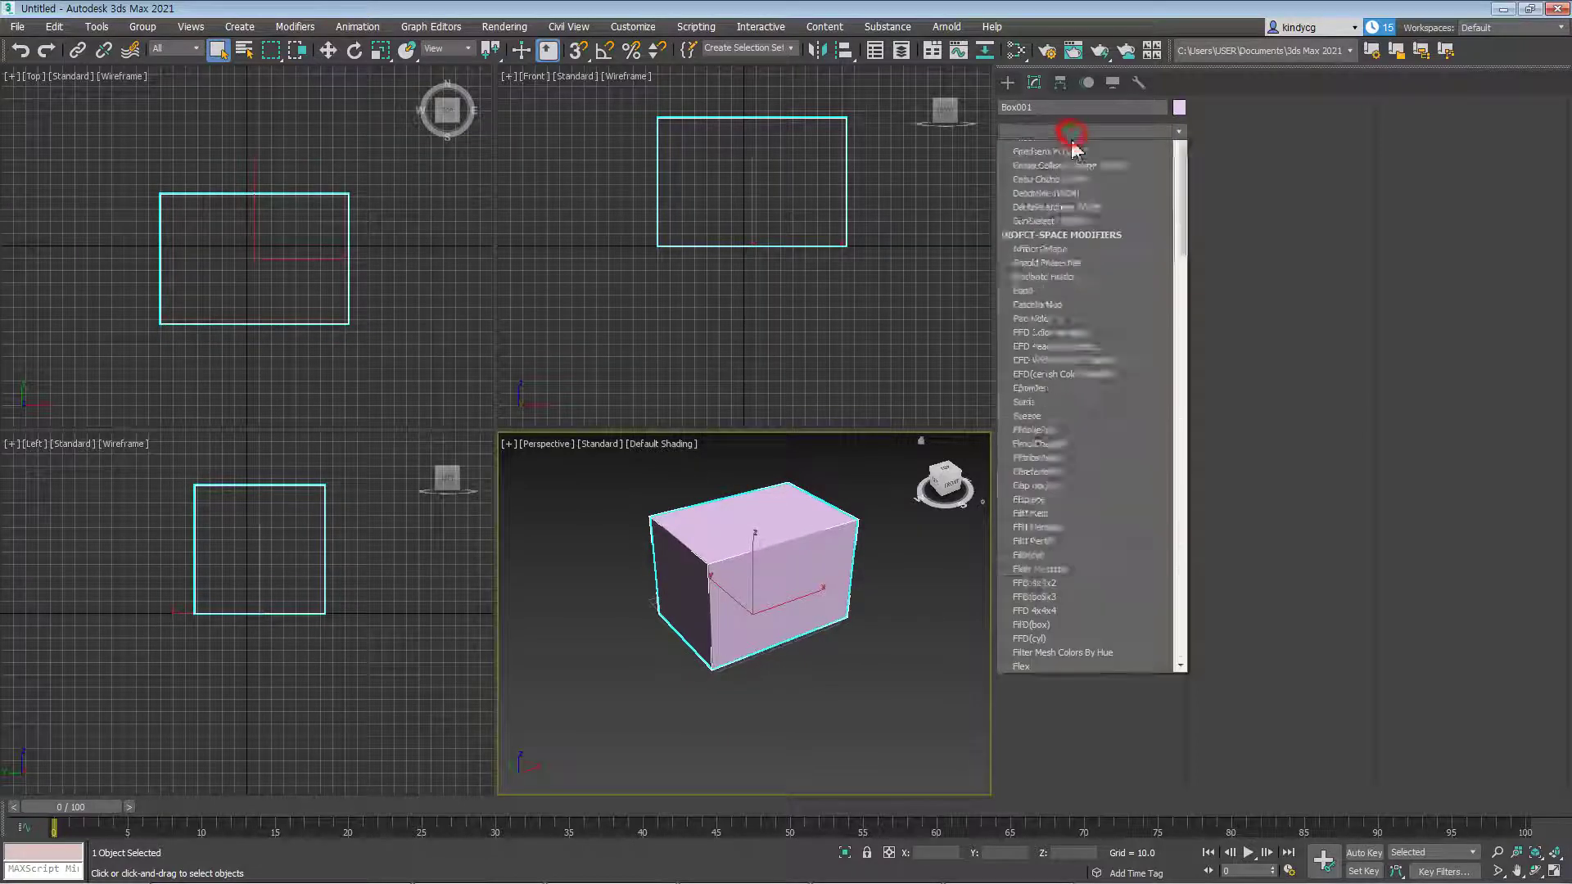
{"action": "key", "text": "e"}
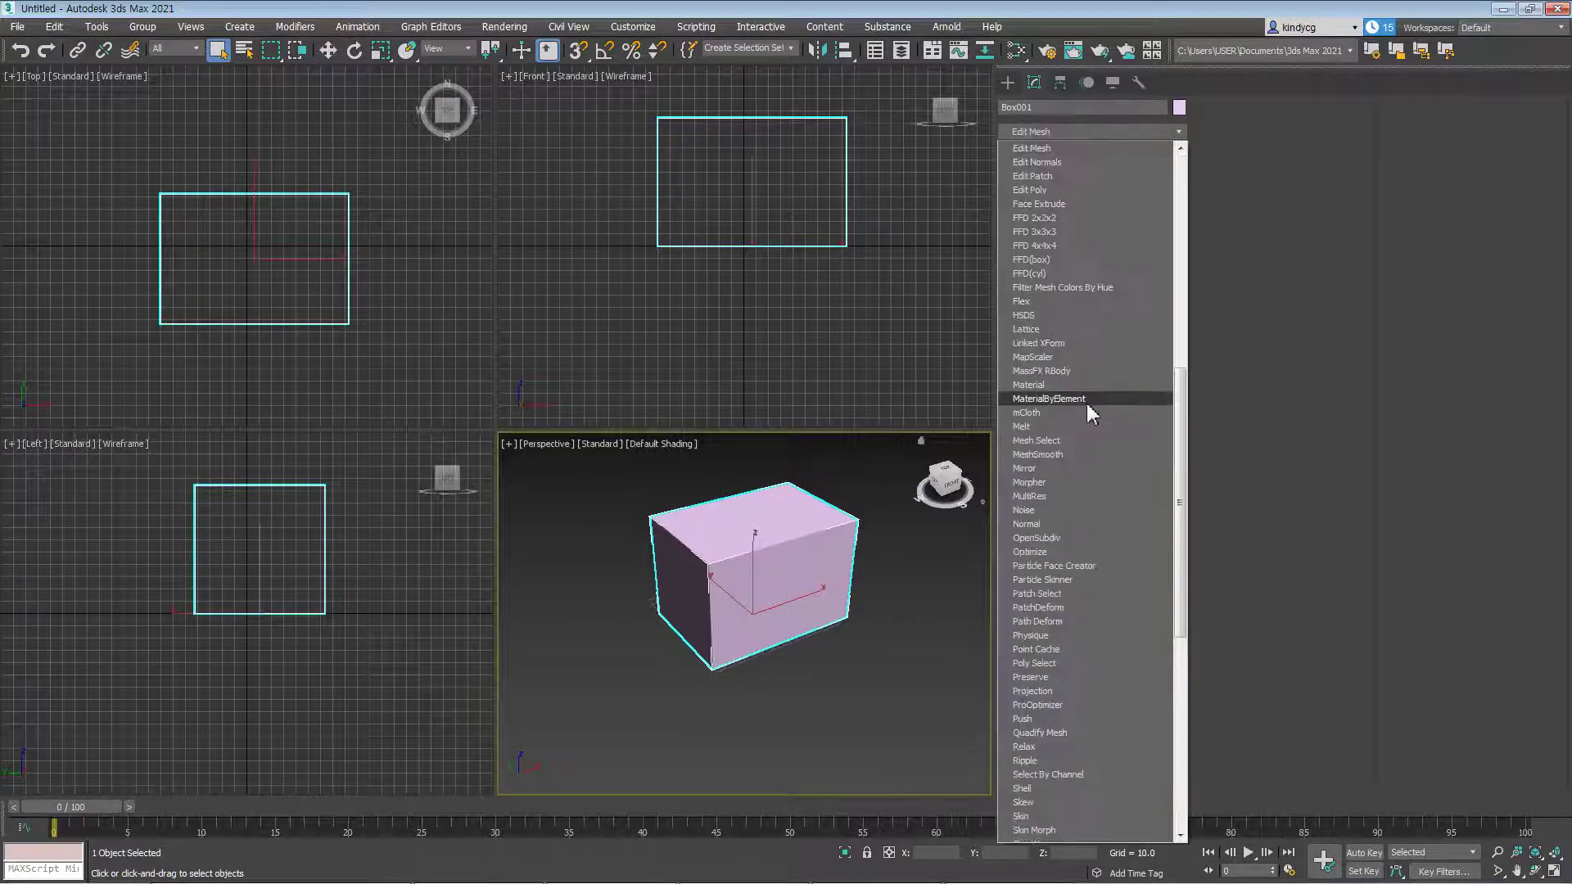
{"action": "left_click", "coordinate": [1064, 190]}
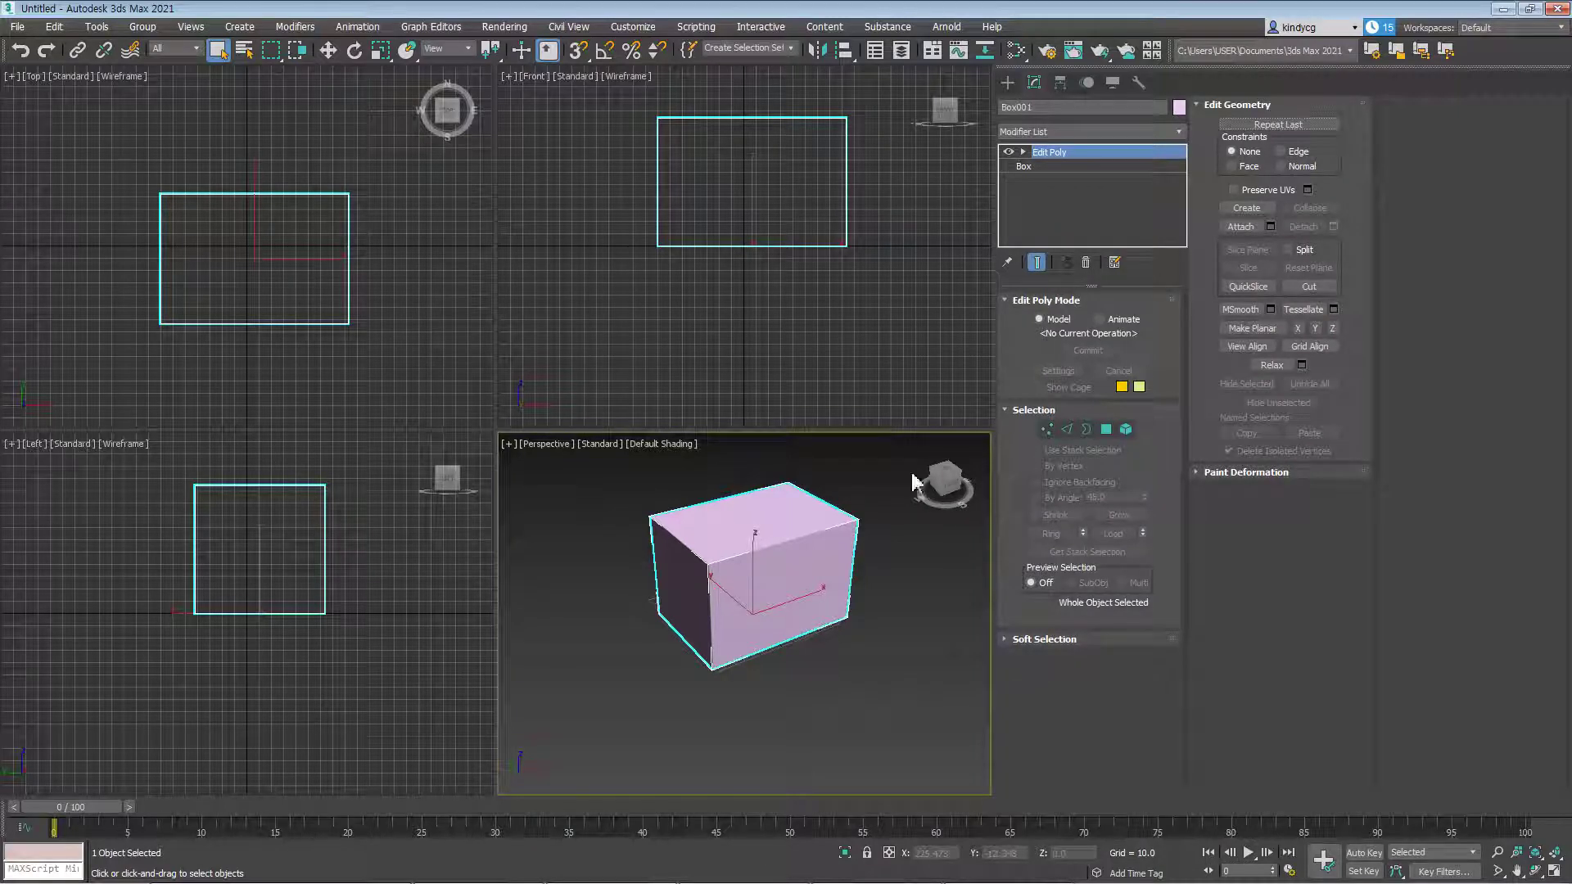
Try collapsing the box and its Edit Poly modifier into an Editable Poly, and undo the collapse
{"action": "right_click", "coordinate": [782, 541]}
{"action": "mouse_move", "coordinate": [908, 706]}
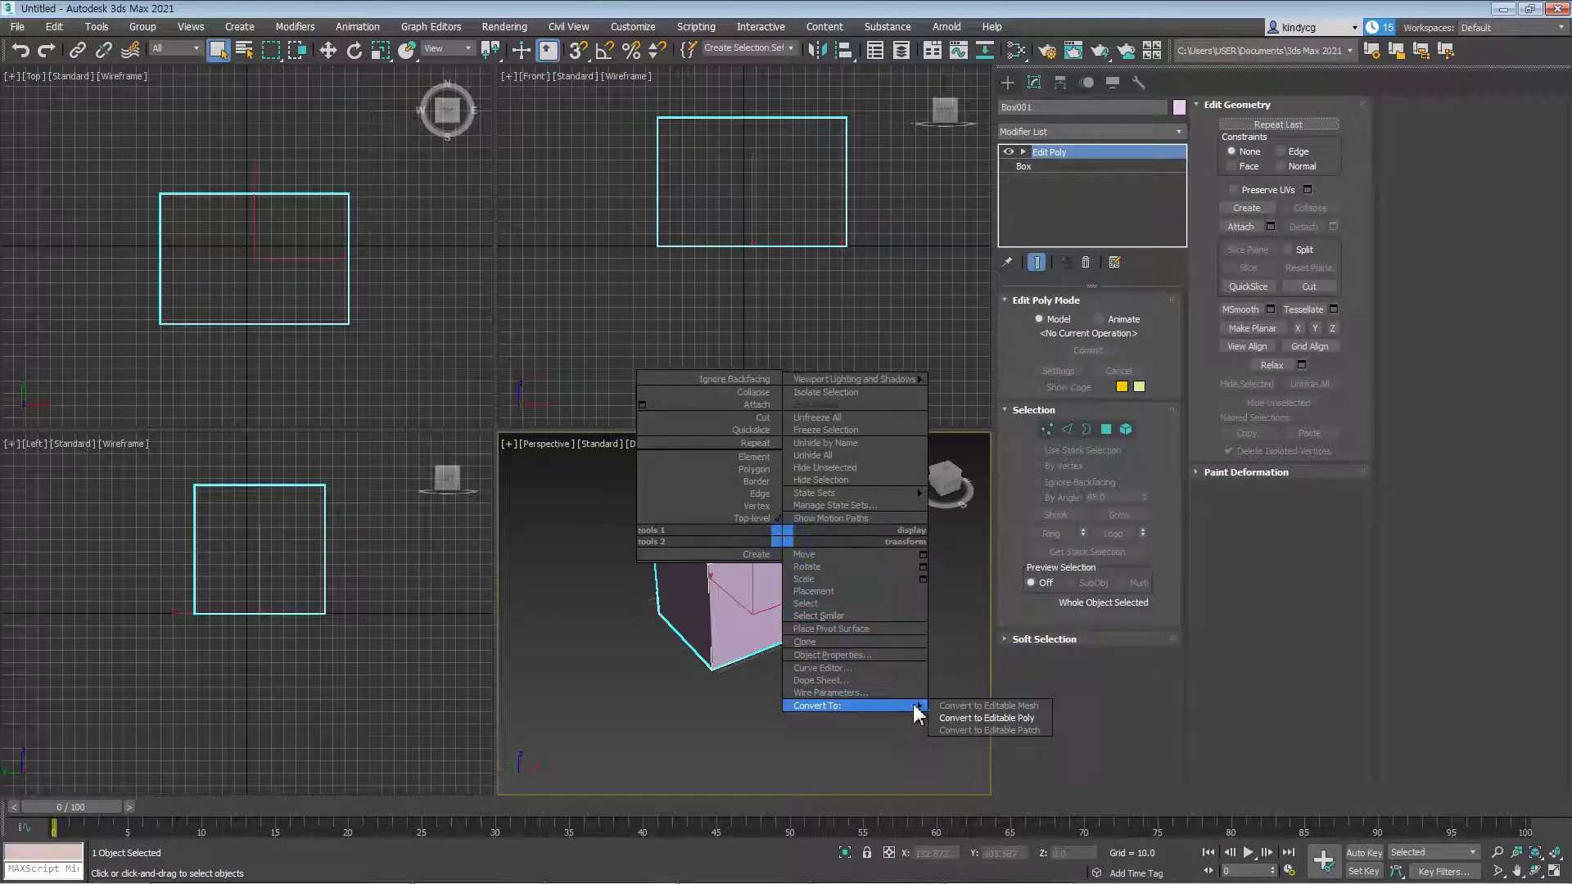
{"action": "left_click", "coordinate": [1000, 718]}
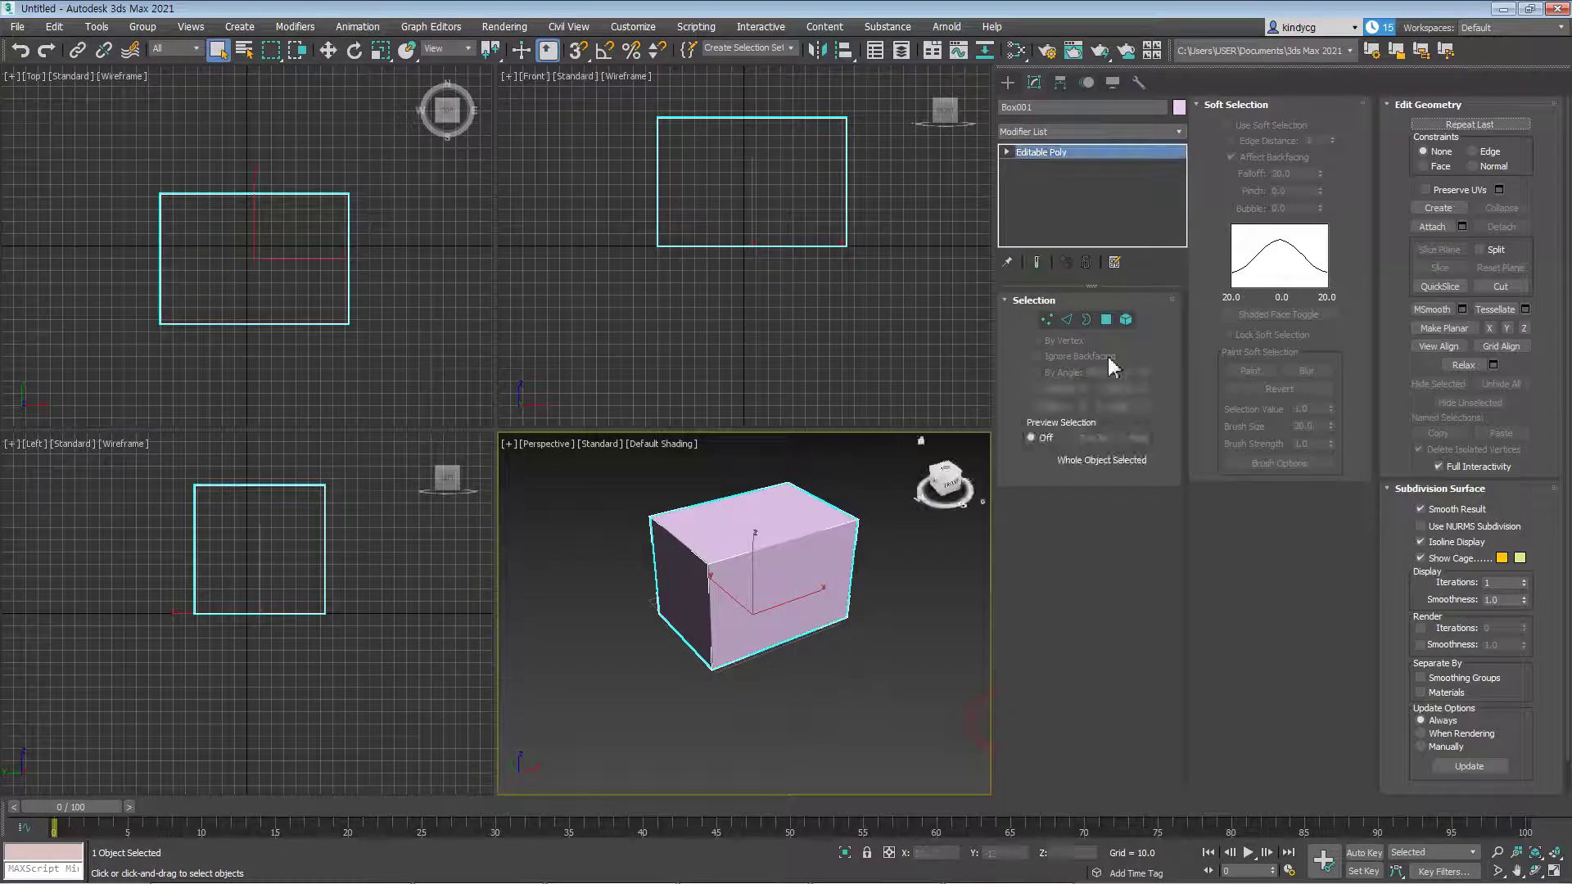
{"action": "middle_click_drag", "start_coordinate": [775, 583], "coordinate": [776, 610]}
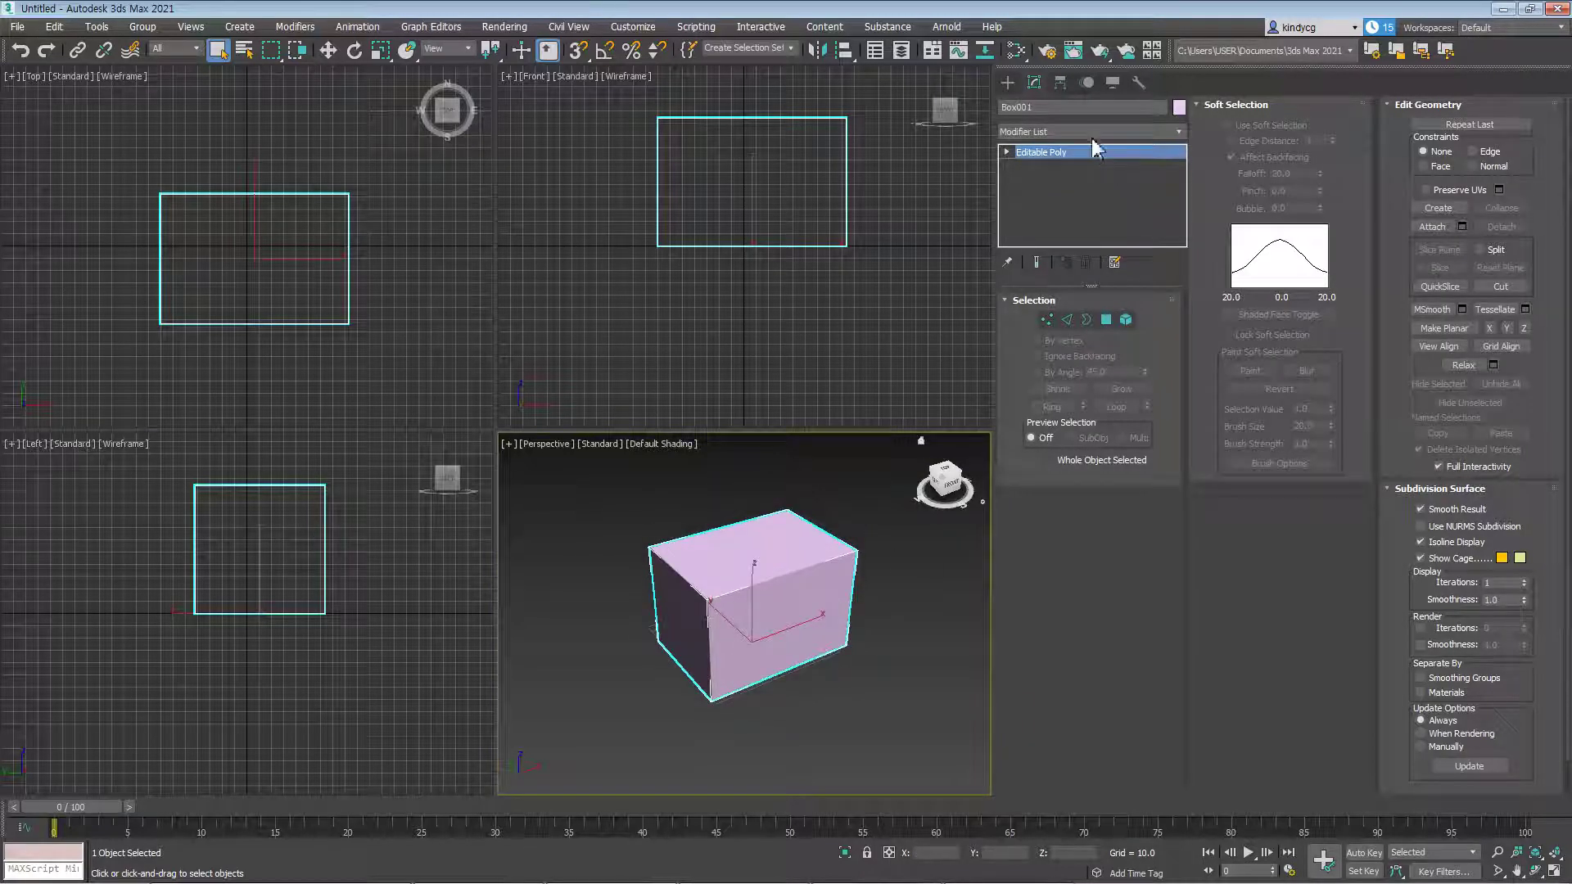
{"action": "key", "text": "ctrl+z"}
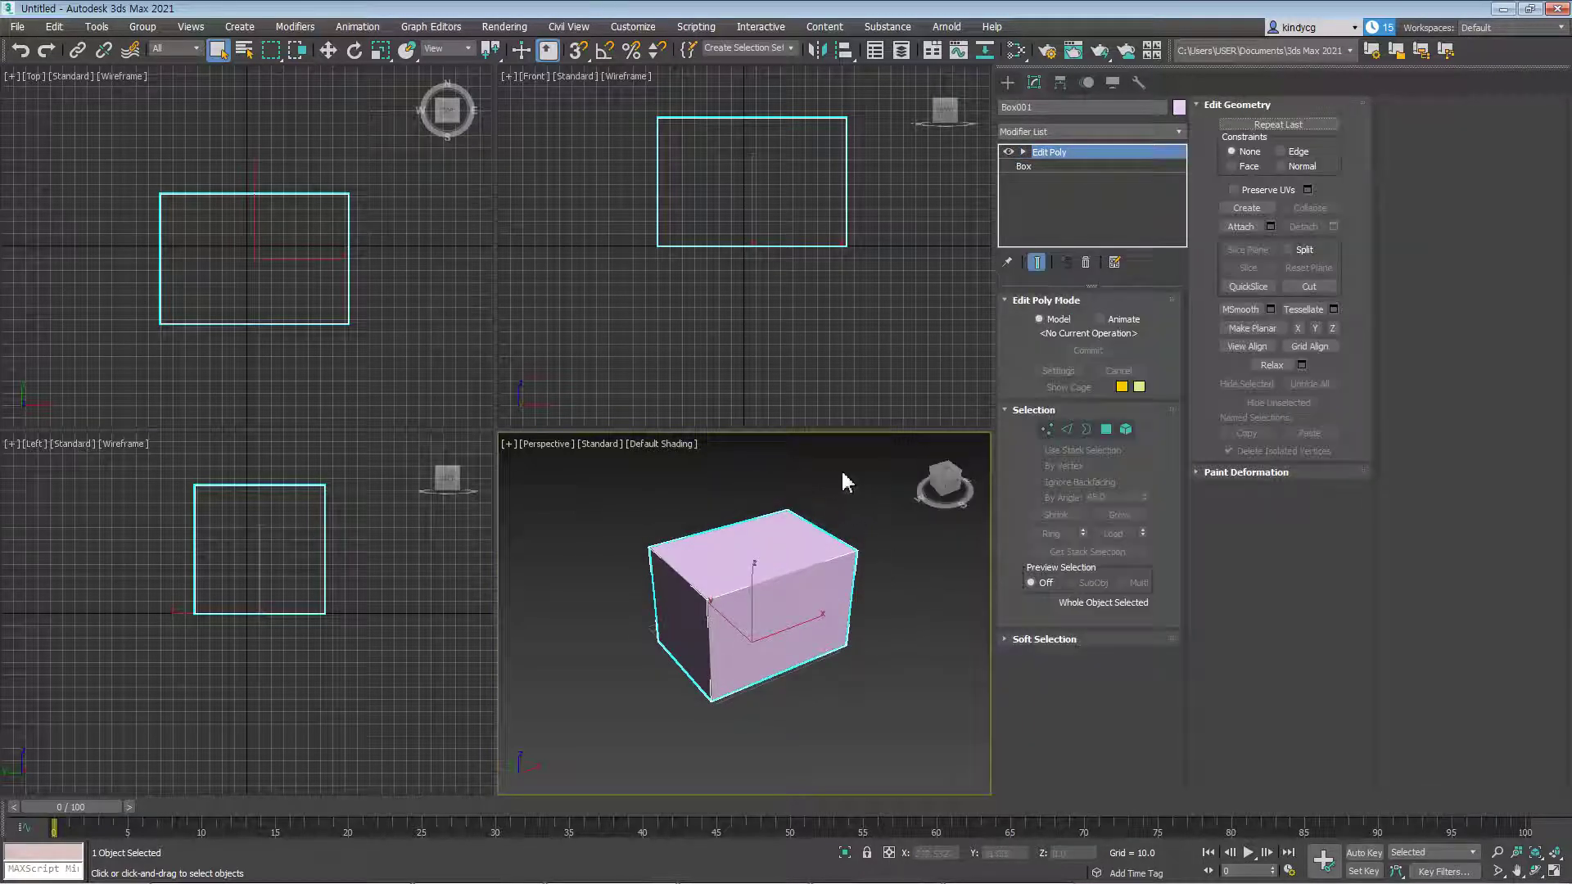
Remove the Edit Poly modifier from the box and convert the box to an Editable Poly
{"action": "left_click", "coordinate": [1086, 263]}
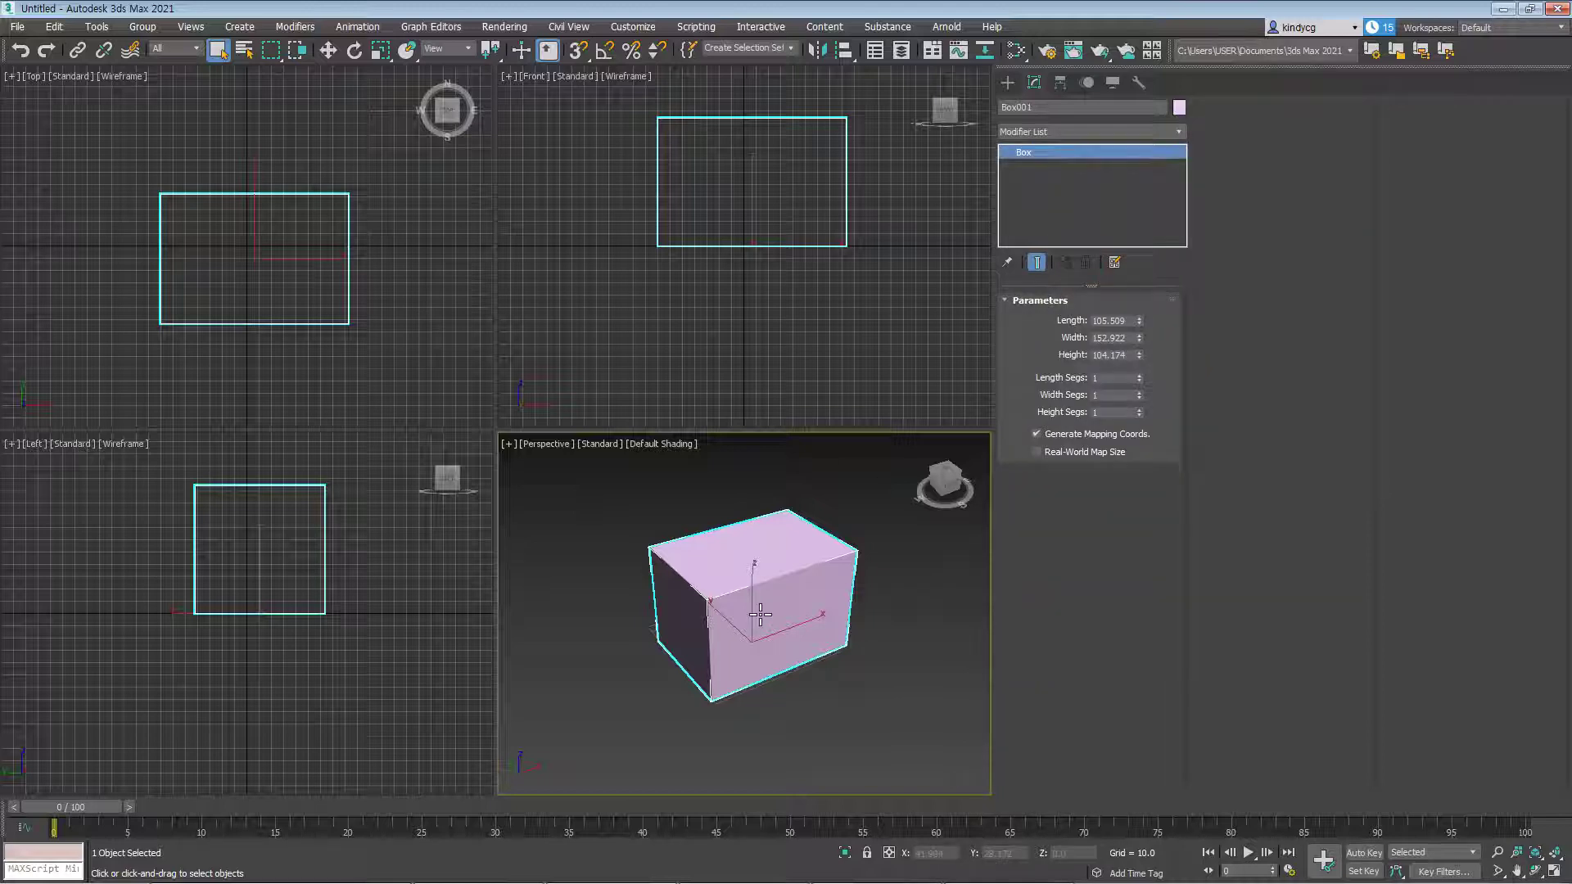
{"action": "right_click", "coordinate": [792, 606]}
{"action": "mouse_move", "coordinate": [864, 777]}
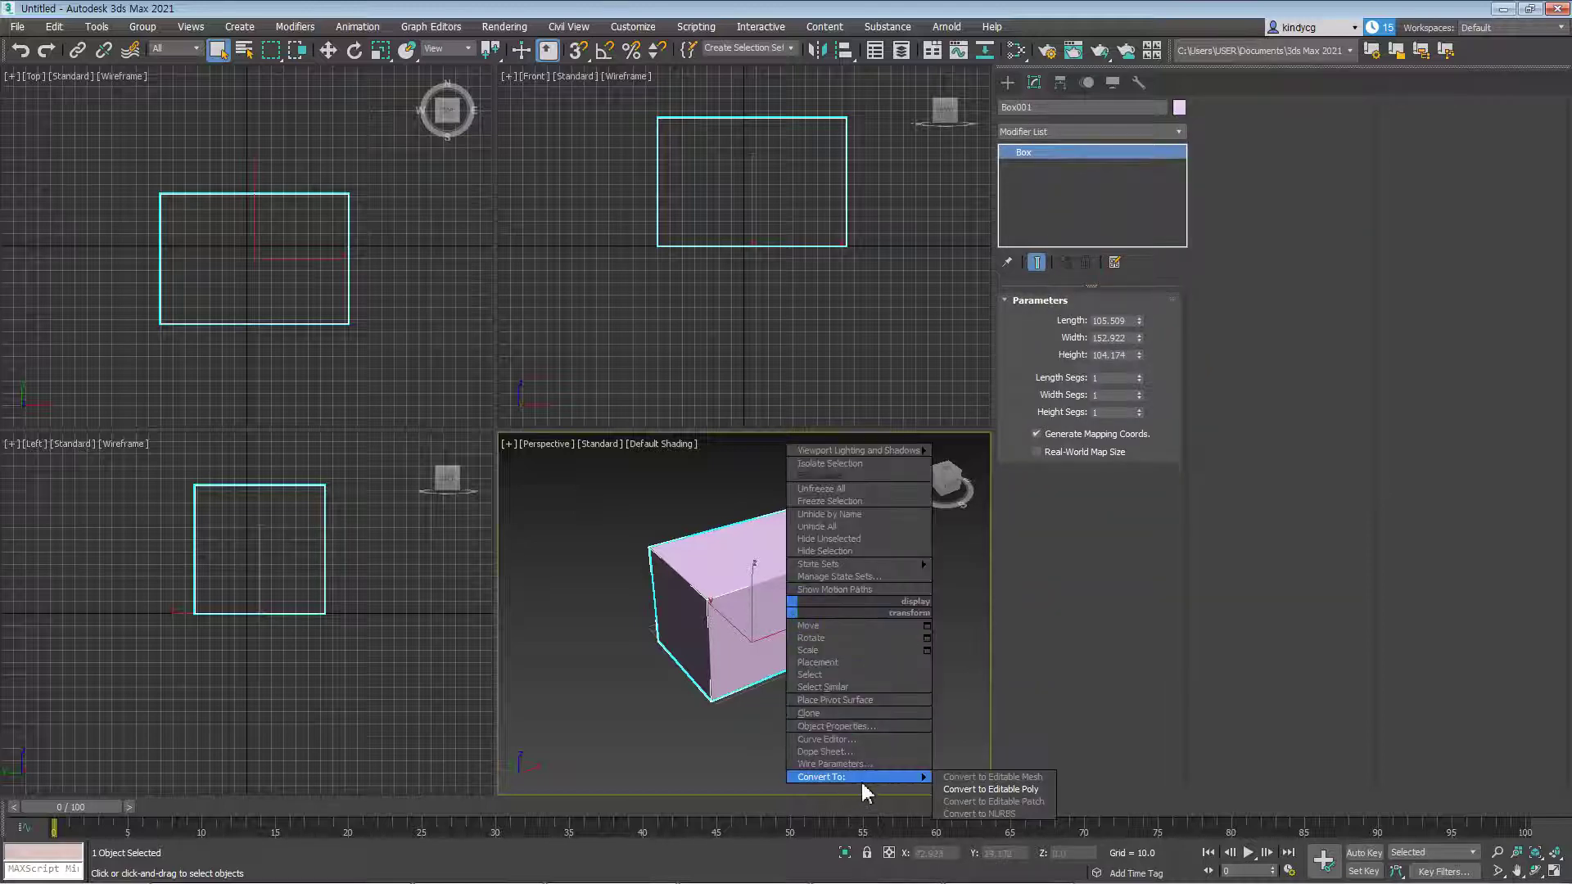
{"action": "left_click", "coordinate": [995, 789]}
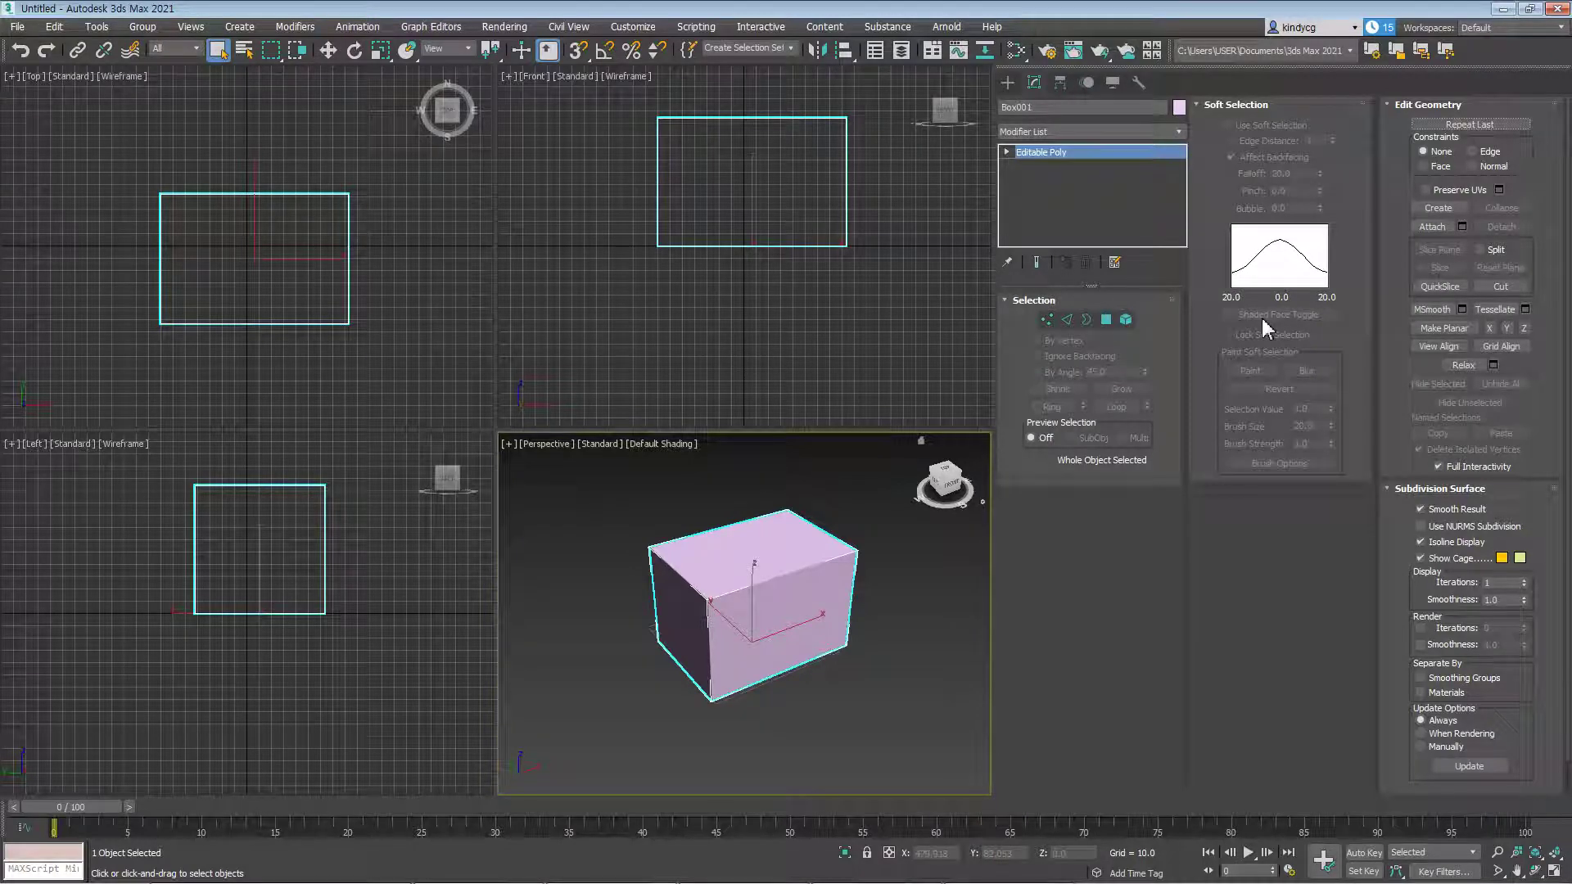
Switch the box to Polygon sub-object level and examine its editing, material ID, smoothing group and subdivision settings
{"action": "left_click", "coordinate": [1106, 319]}
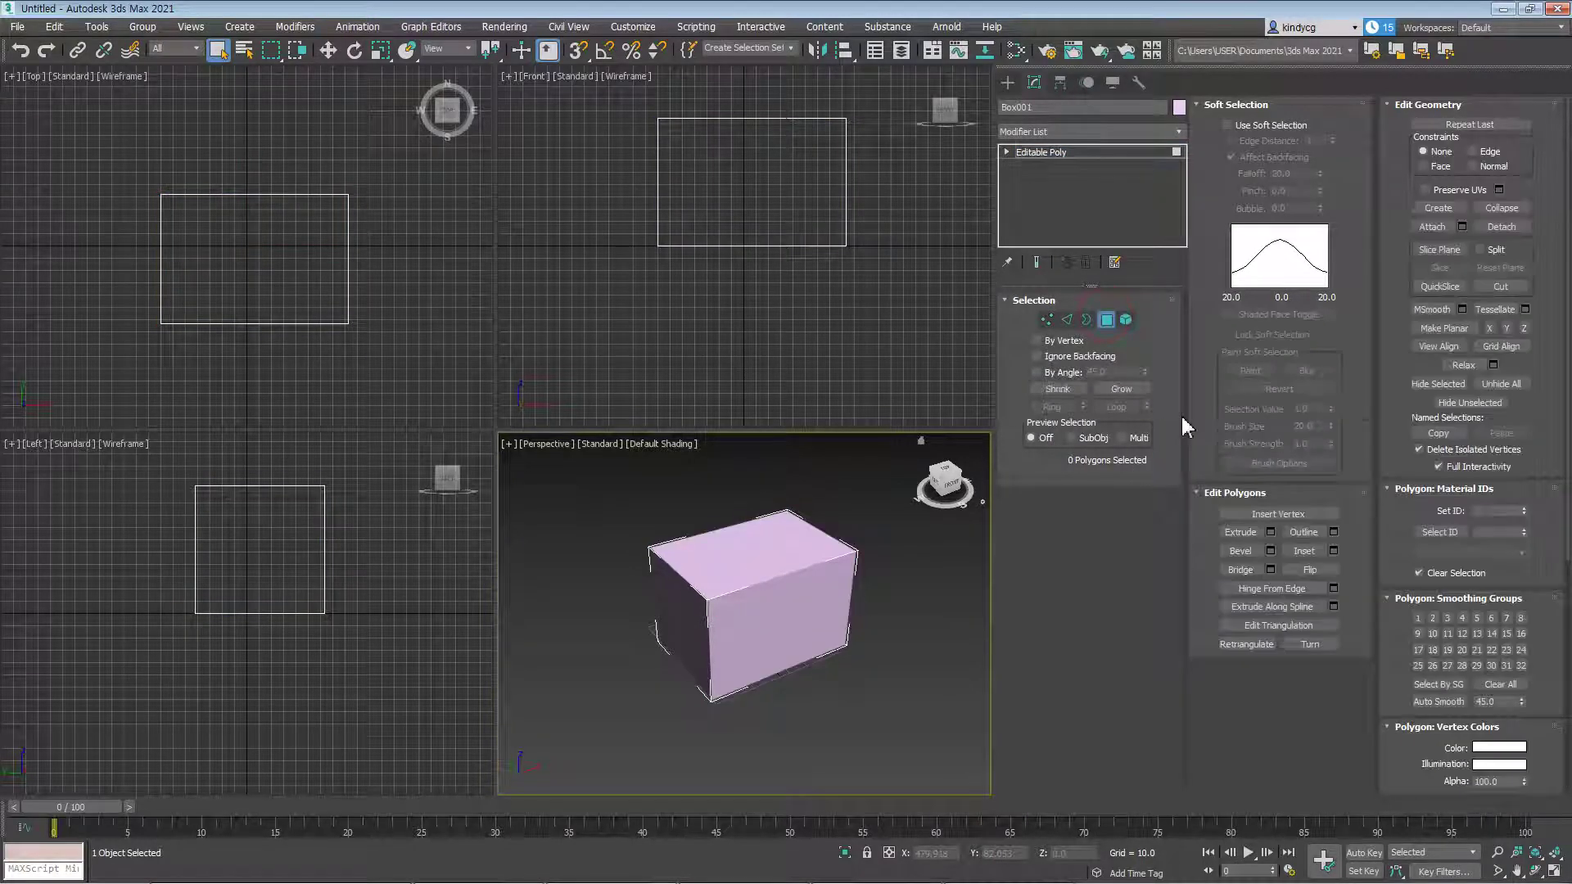
{"action": "left_click_drag", "start_coordinate": [1396, 375], "coordinate": [1392, 269]}
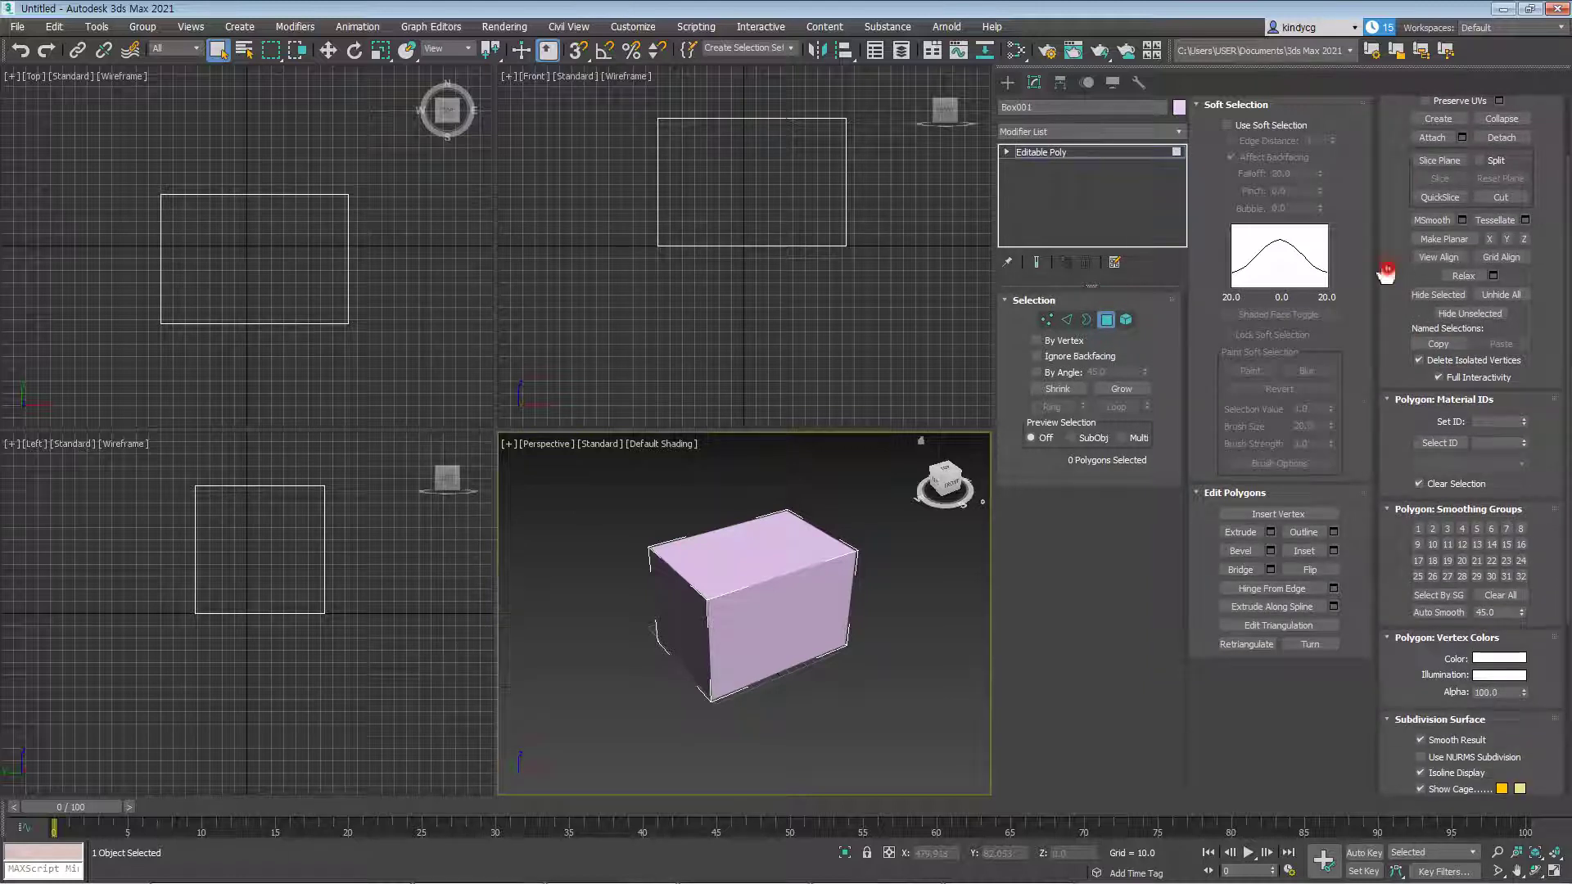
{"action": "left_click_drag", "start_coordinate": [1404, 295], "coordinate": [1405, 385]}
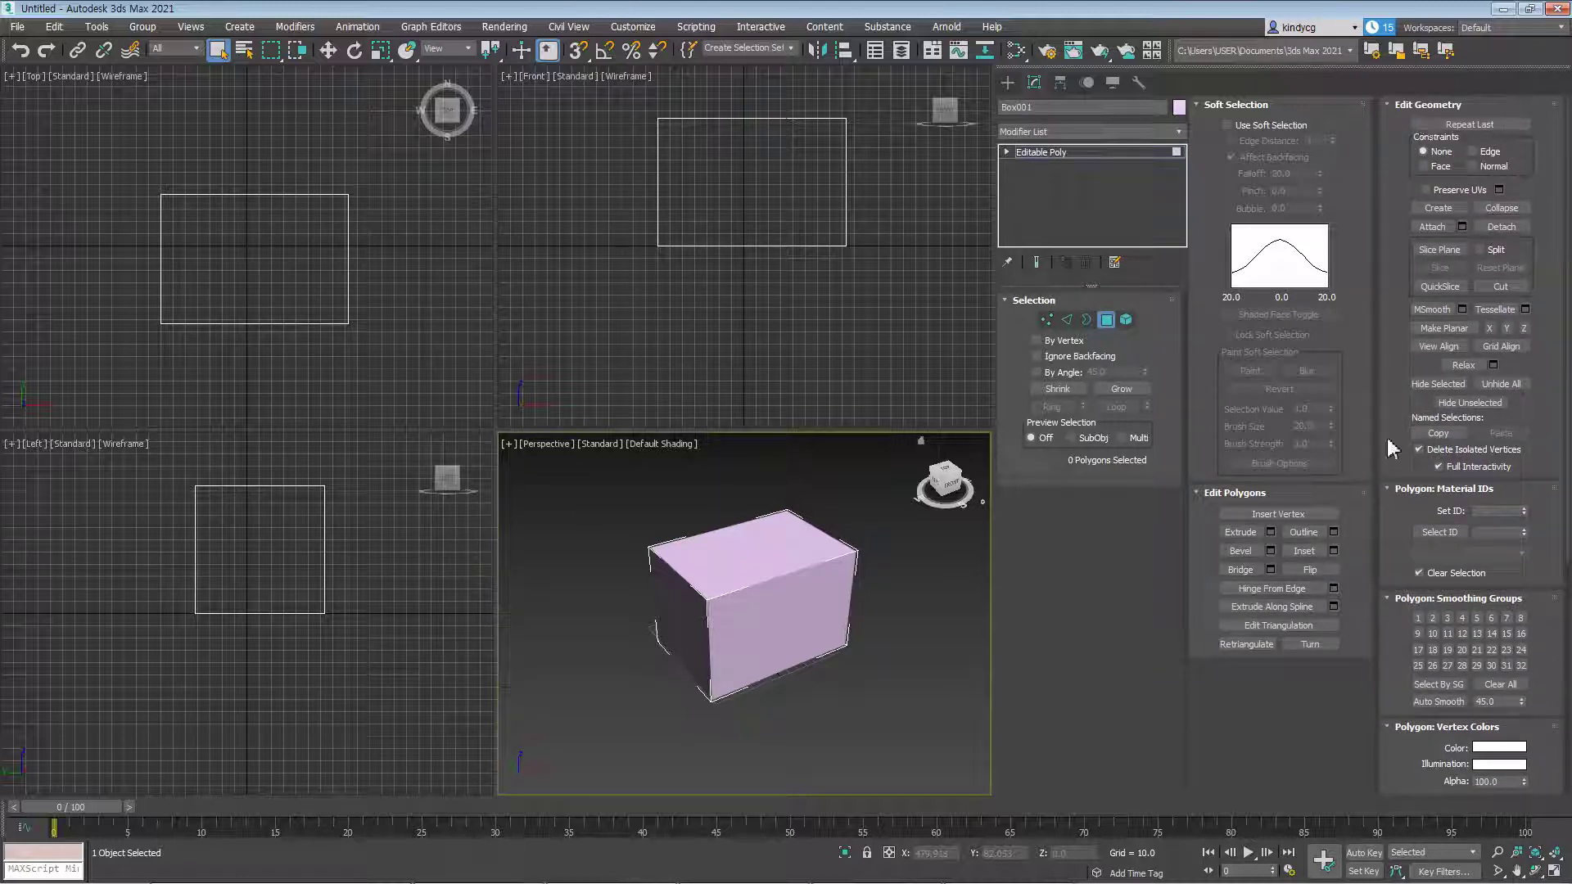
{"action": "scroll", "coordinate": [1400, 351], "scroll_direction": "down", "scroll_amount": 4}
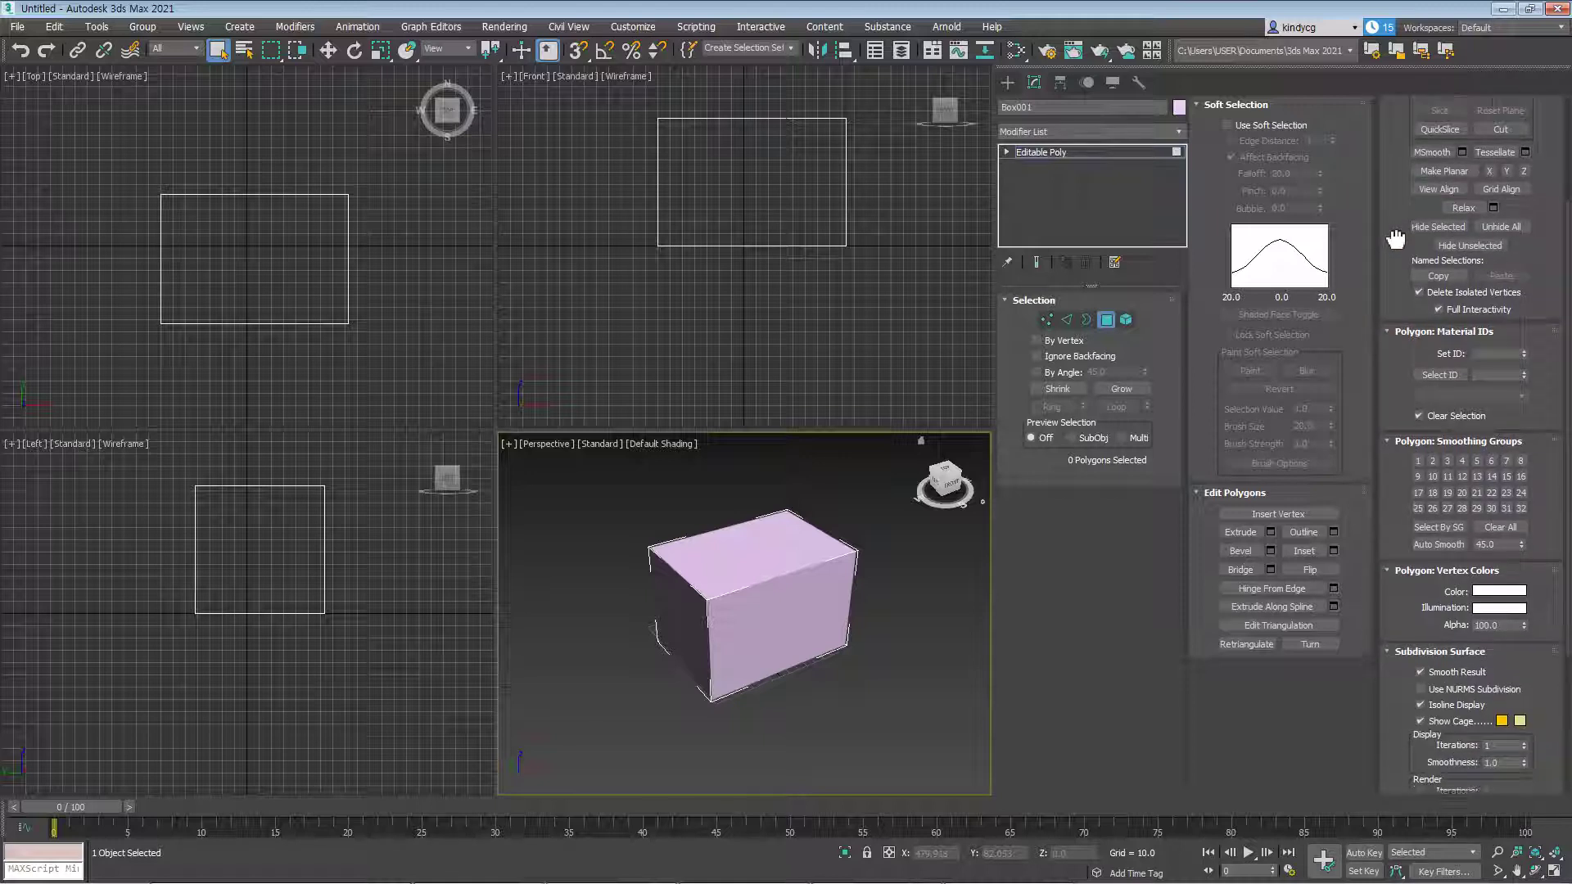
{"action": "scroll", "coordinate": [1398, 378], "scroll_direction": "down", "scroll_amount": 3}
{"action": "scroll", "coordinate": [1429, 417], "scroll_direction": "down", "scroll_amount": 2}
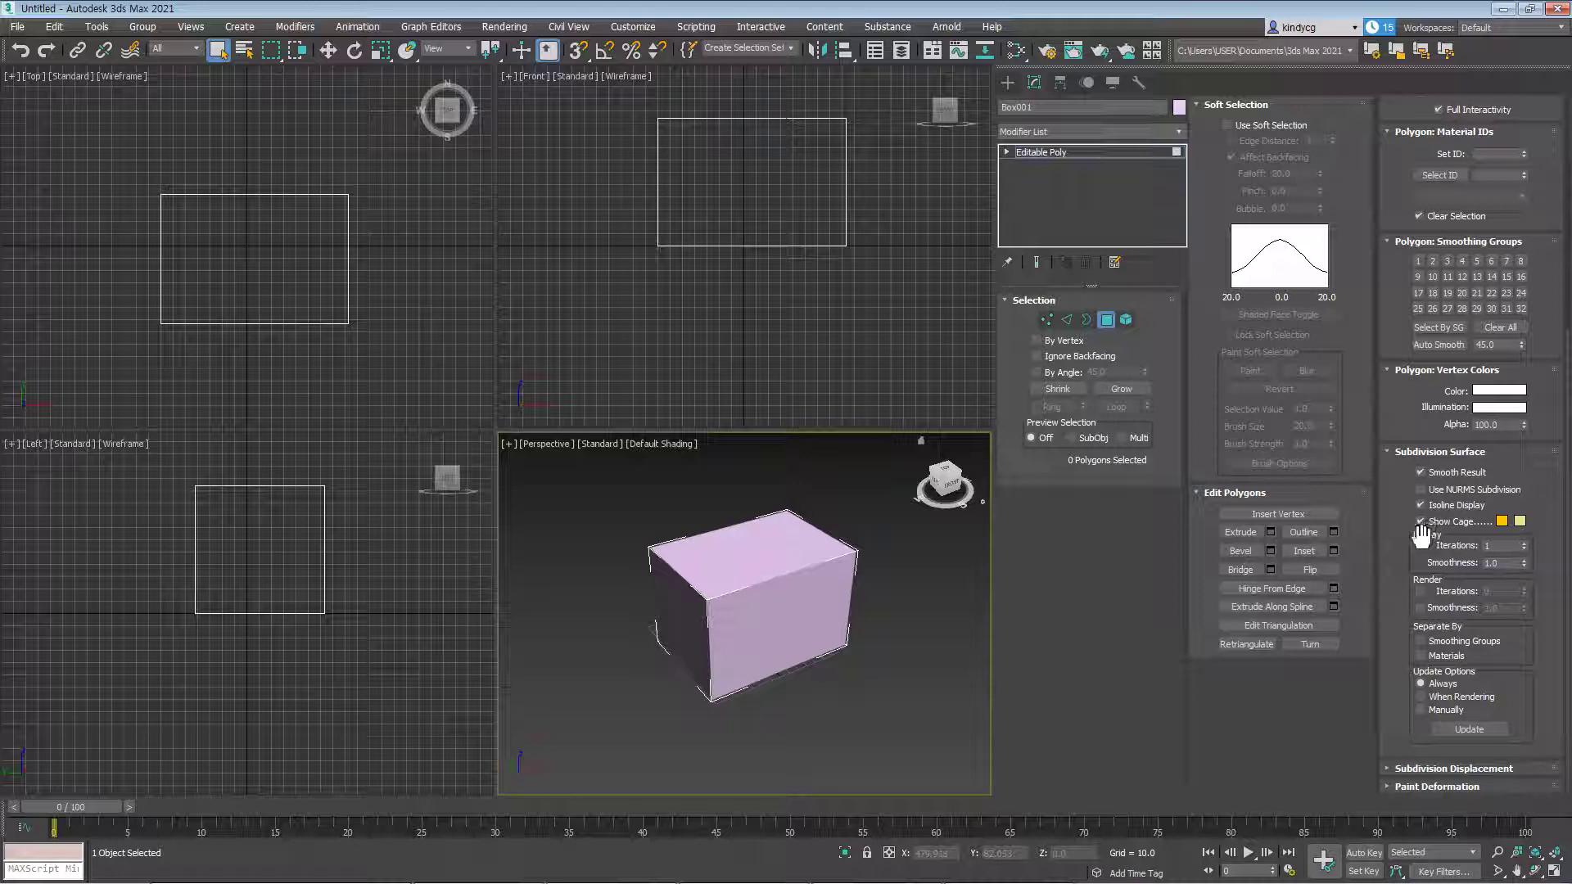
{"action": "middle_click_drag", "start_coordinate": [840, 647], "coordinate": [790, 618], "text": "alt"}
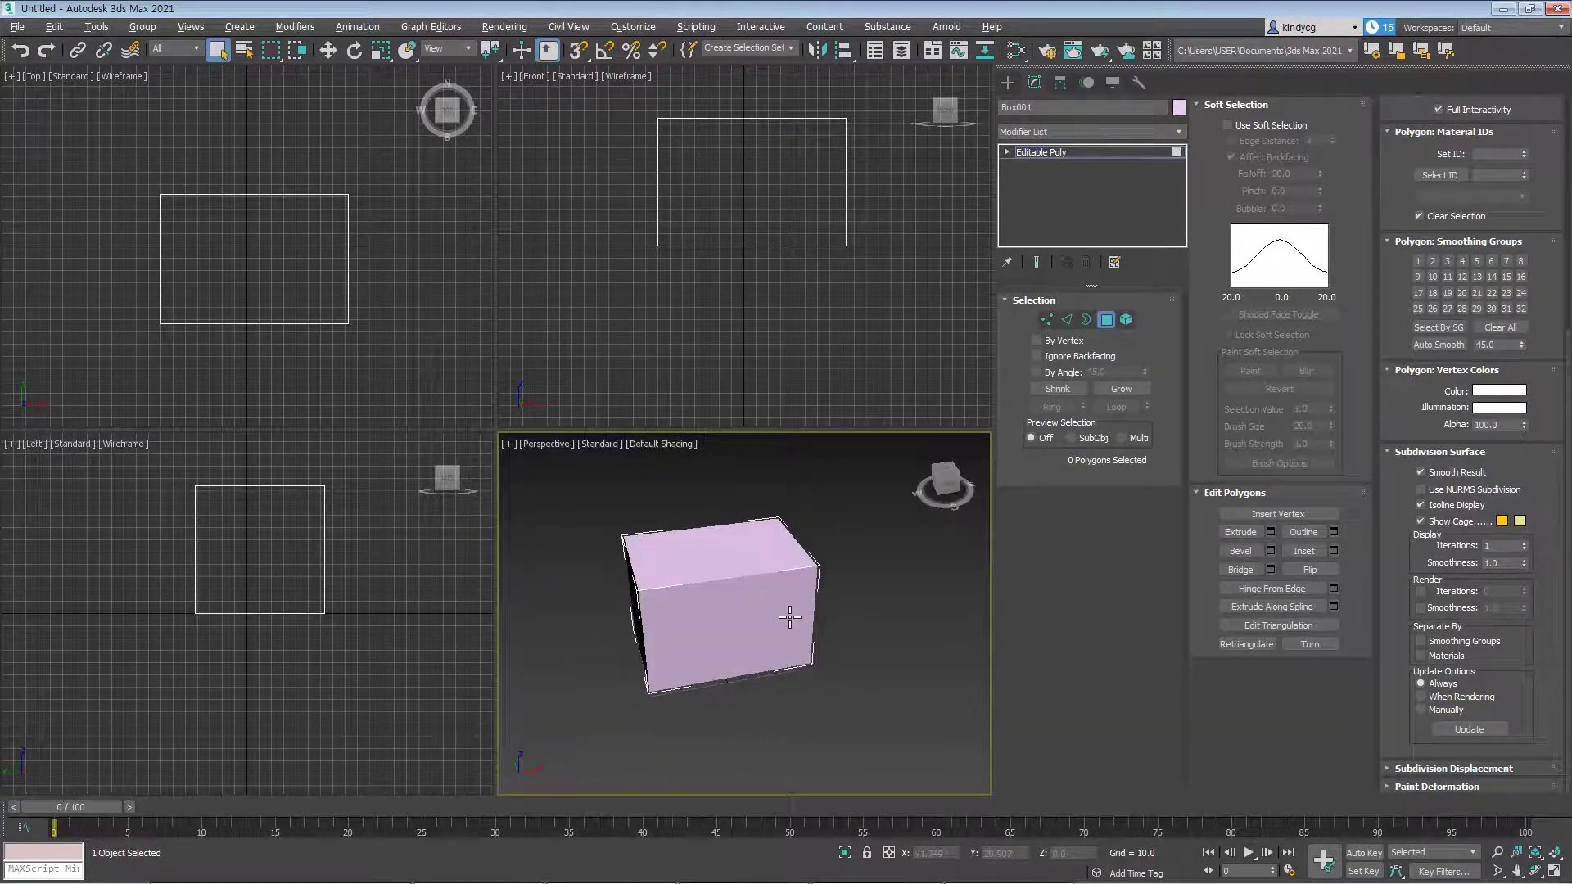
{"action": "scroll", "coordinate": [1391, 286], "scroll_direction": "up", "scroll_amount": 3}
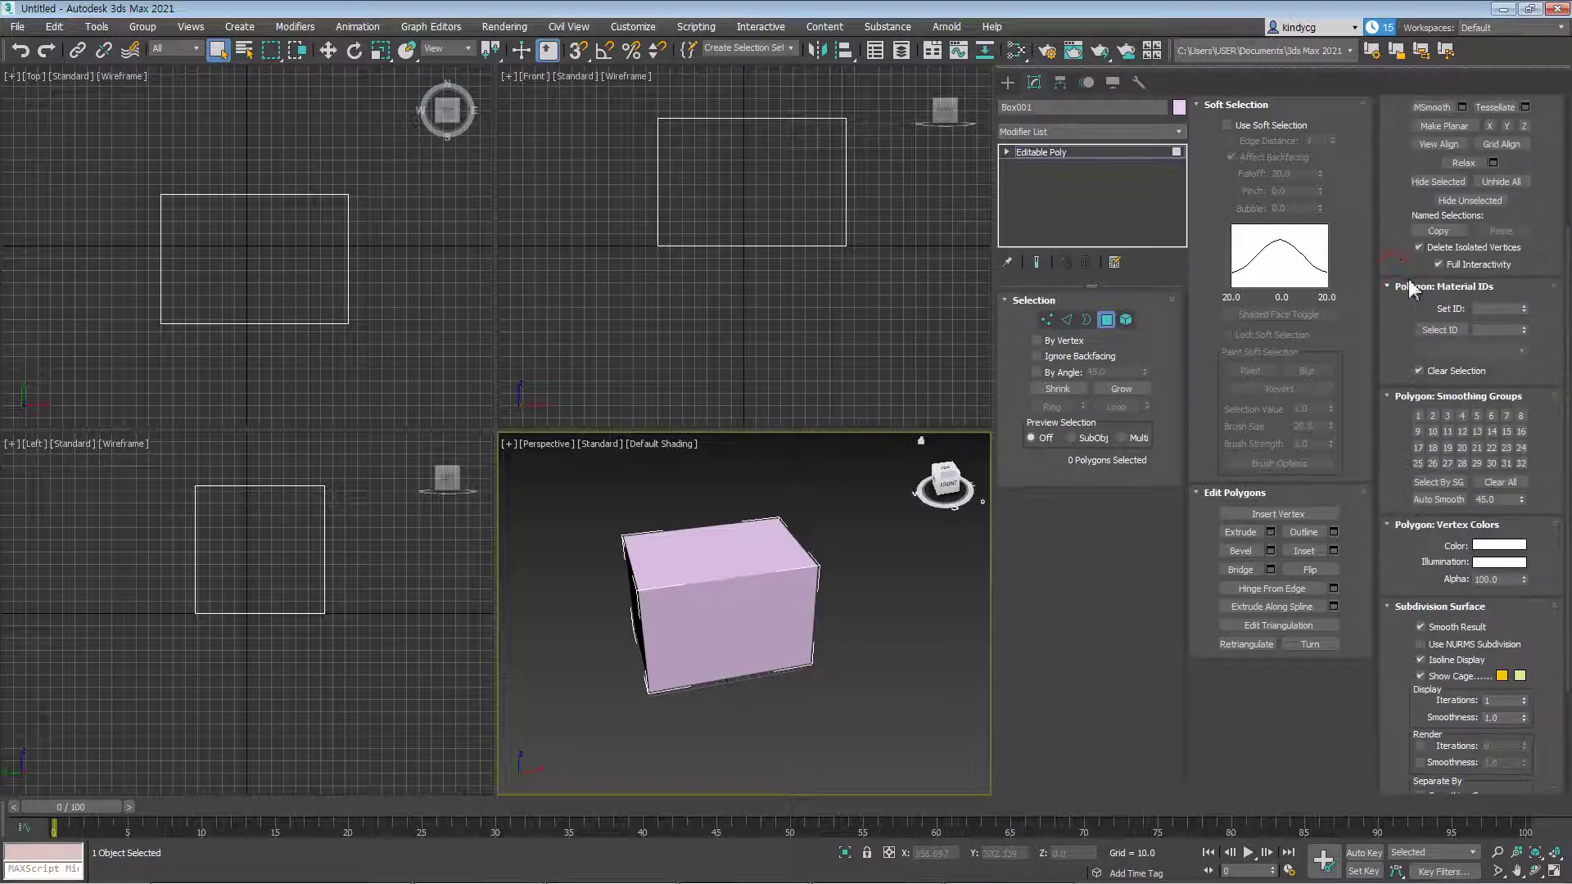
{"action": "scroll", "coordinate": [1389, 295], "scroll_direction": "up", "scroll_amount": 1}
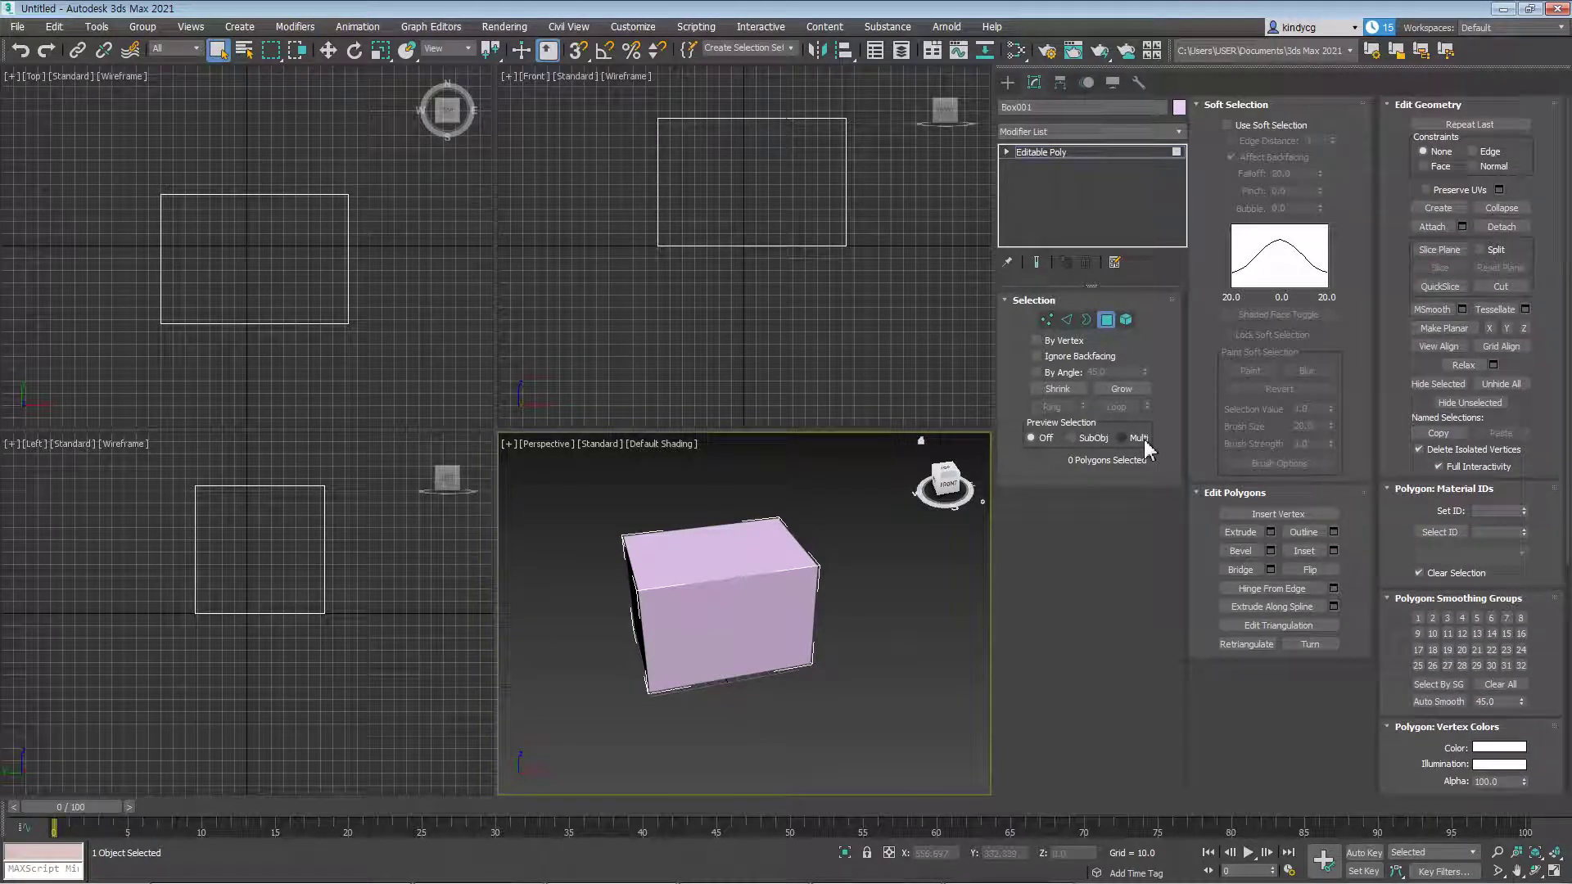
Switch to Vertex sub-object level and examine the vertex properties, subdivision surface, subdivision displacement and paint deformation settings
{"action": "left_click", "coordinate": [1046, 320]}
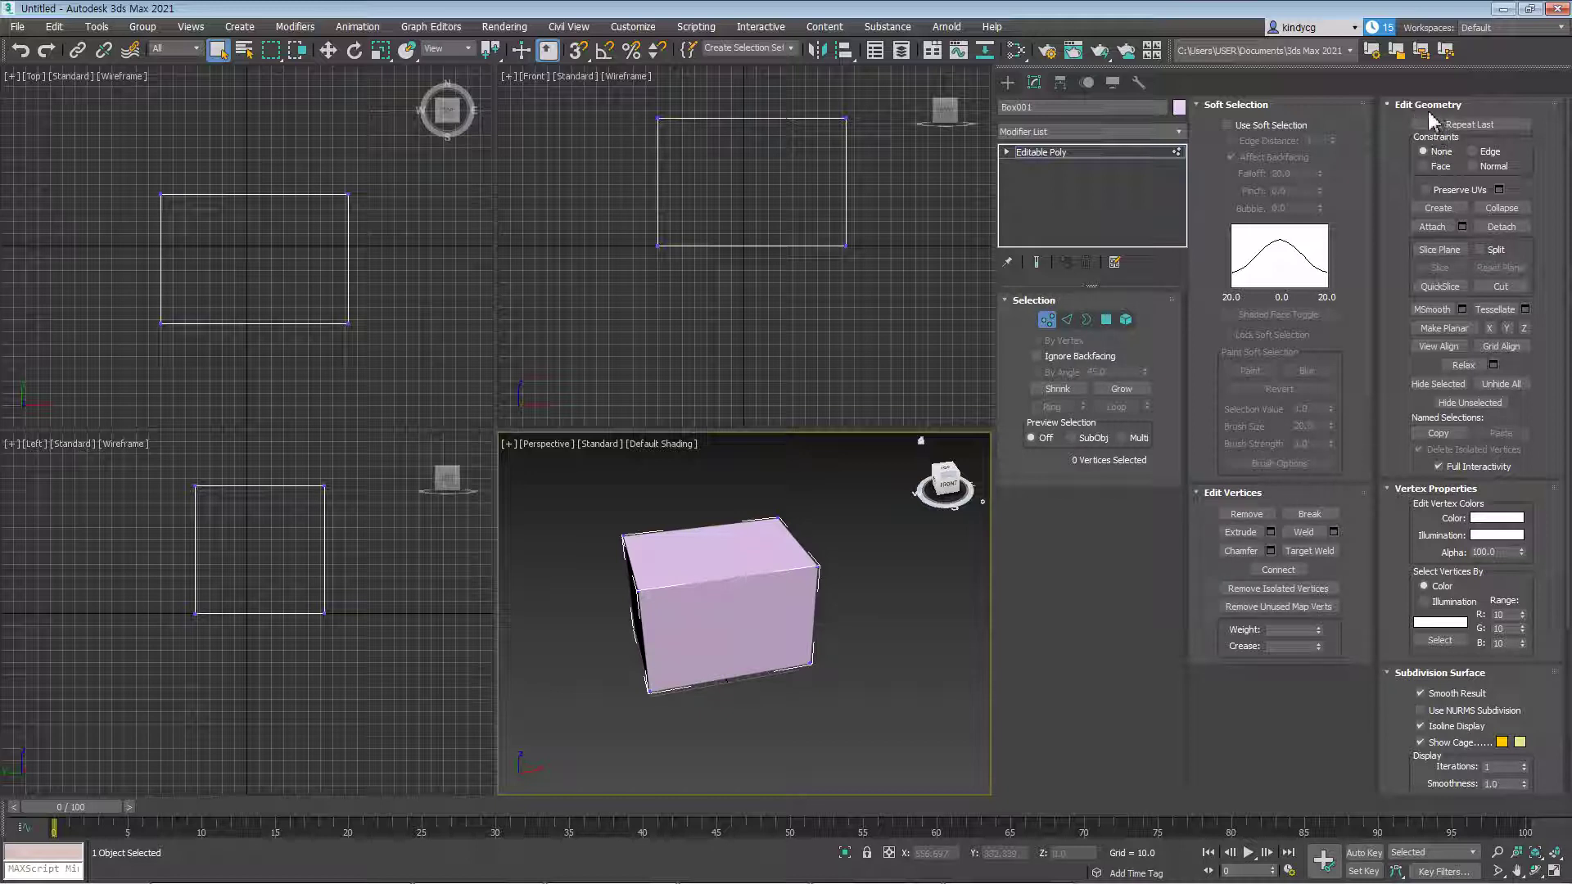
{"action": "scroll", "coordinate": [1389, 434], "scroll_direction": "down", "scroll_amount": 2}
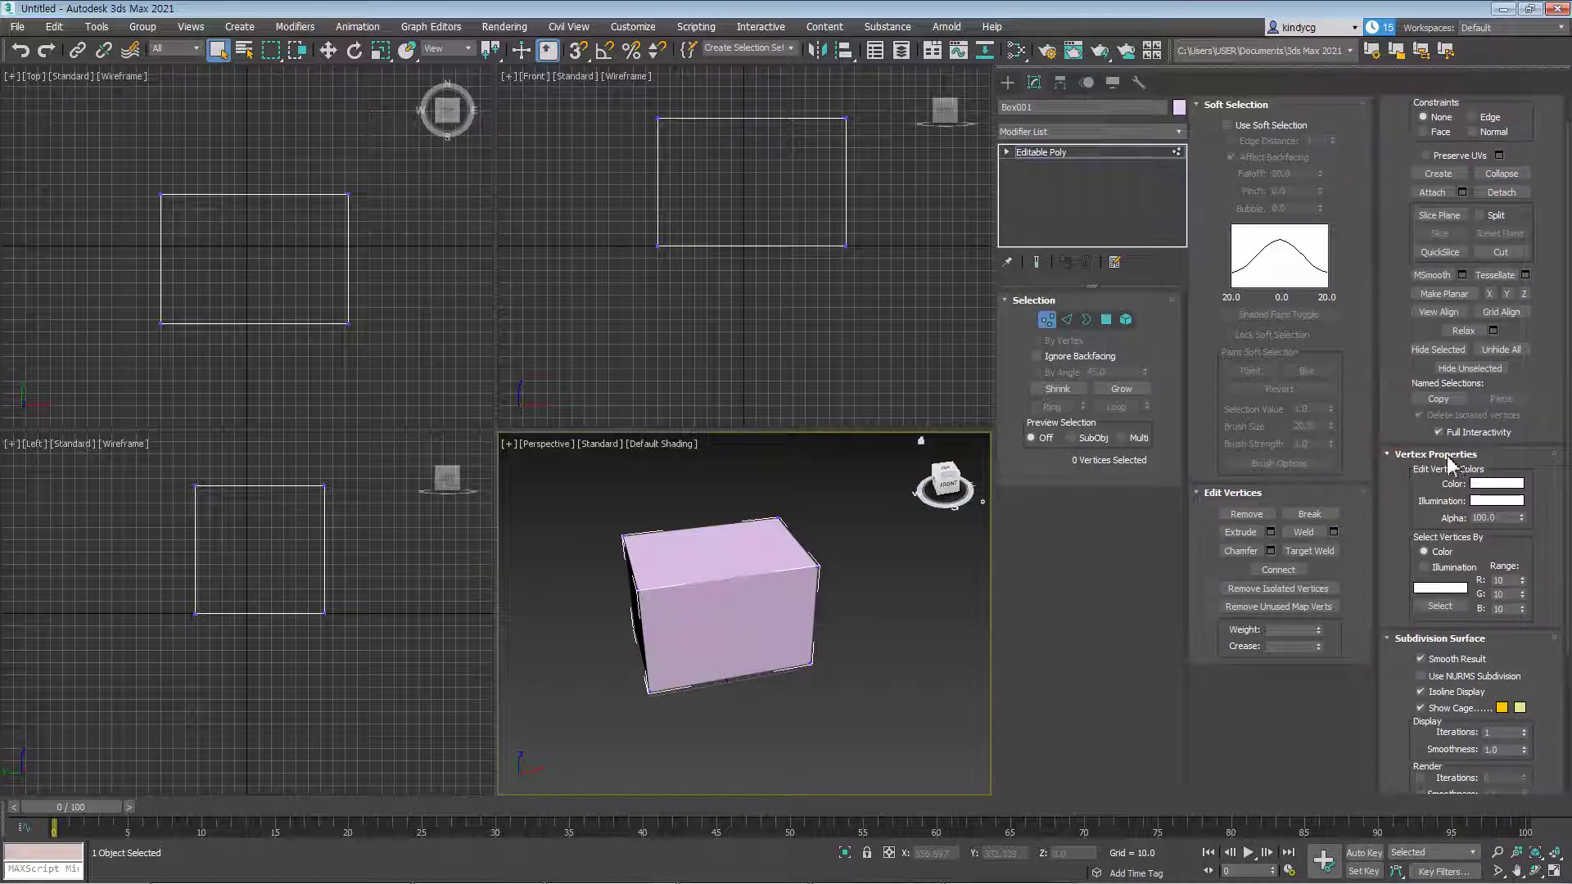
{"action": "scroll", "coordinate": [1421, 470], "scroll_direction": "down", "scroll_amount": 5}
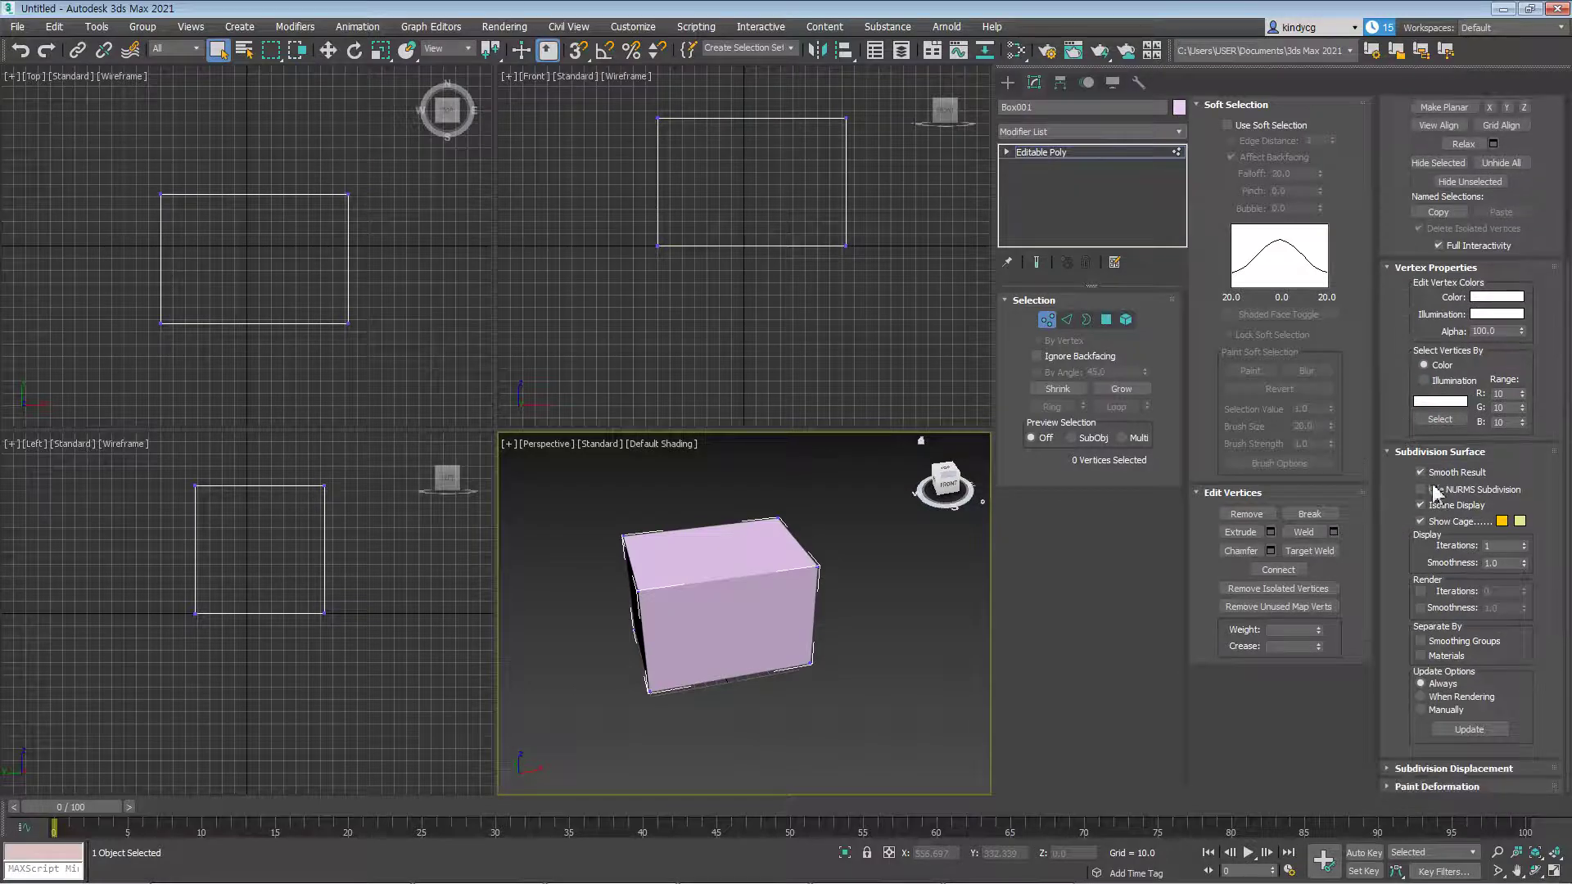
{"action": "left_click_drag", "start_coordinate": [1383, 558], "coordinate": [1383, 550]}
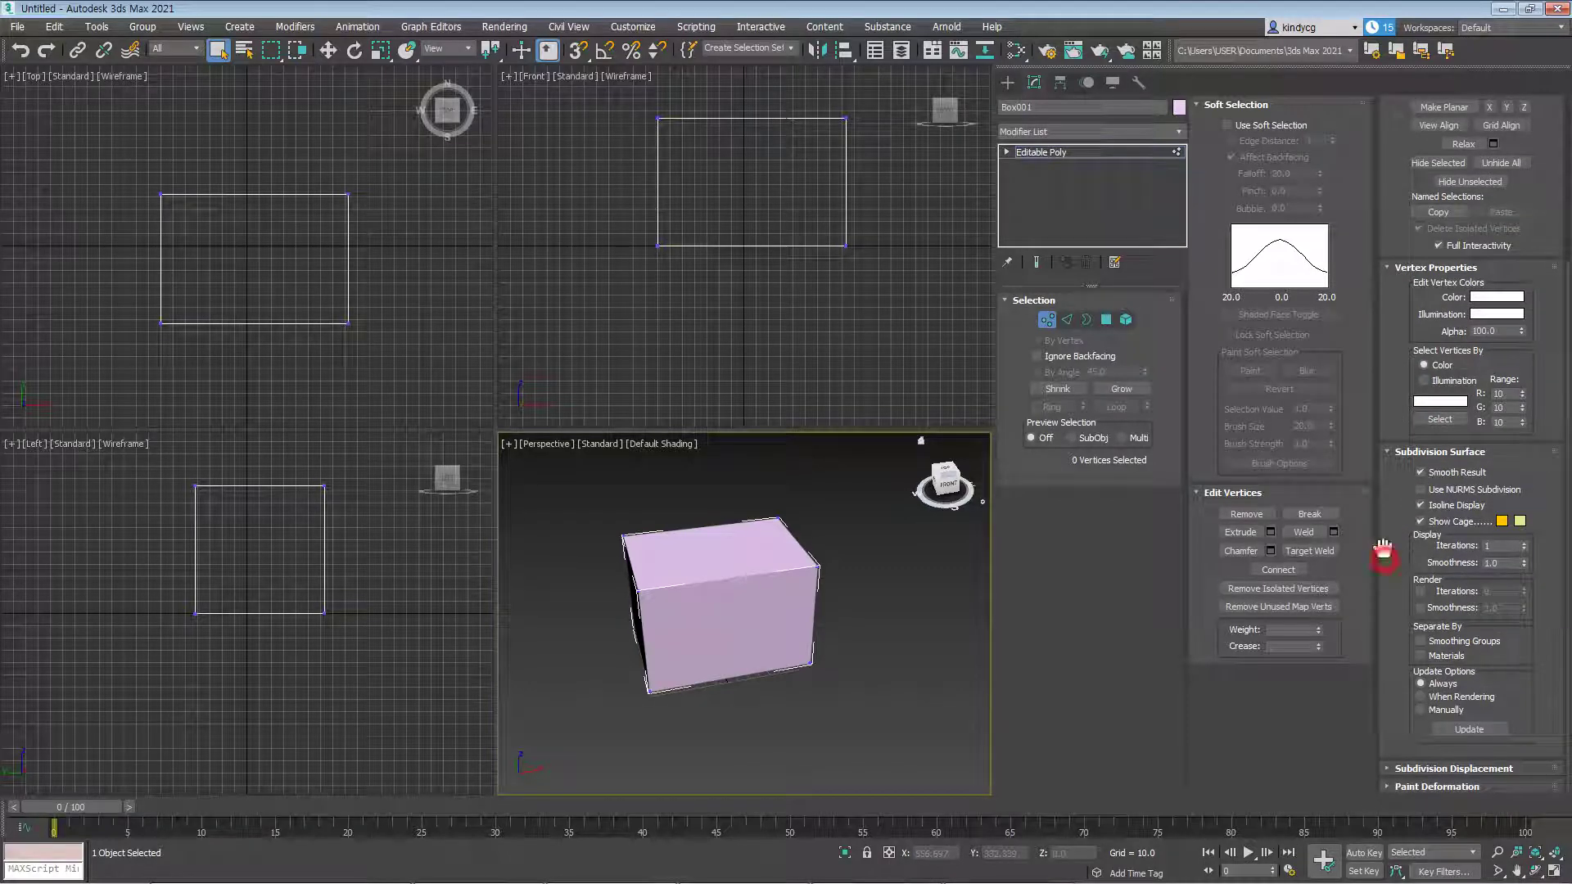
{"action": "left_click", "coordinate": [1437, 775]}
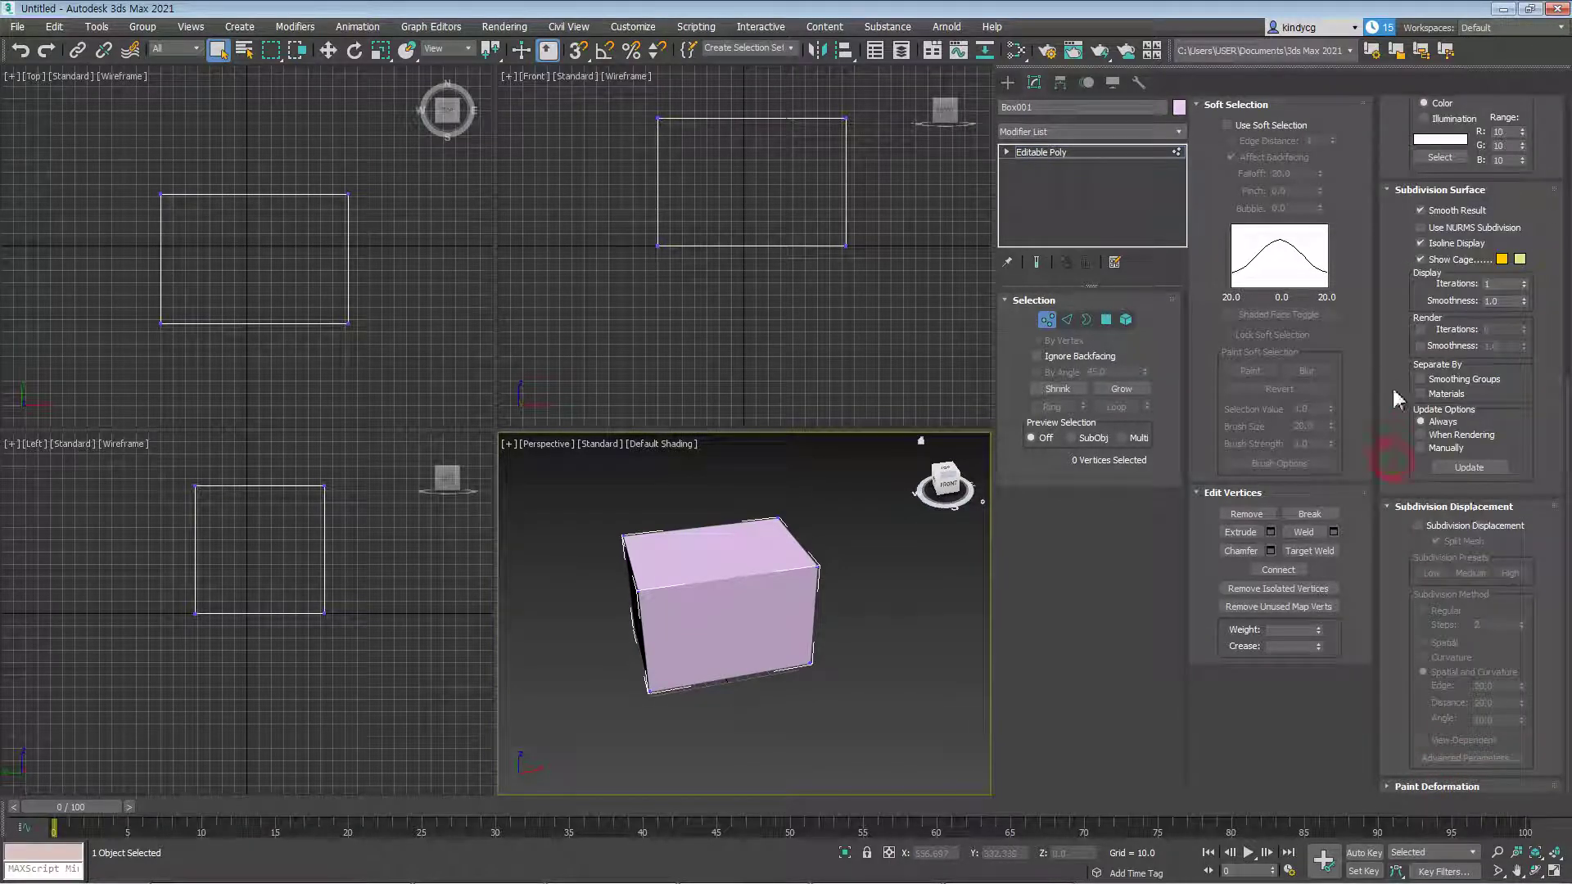
{"action": "left_click", "coordinate": [1433, 785]}
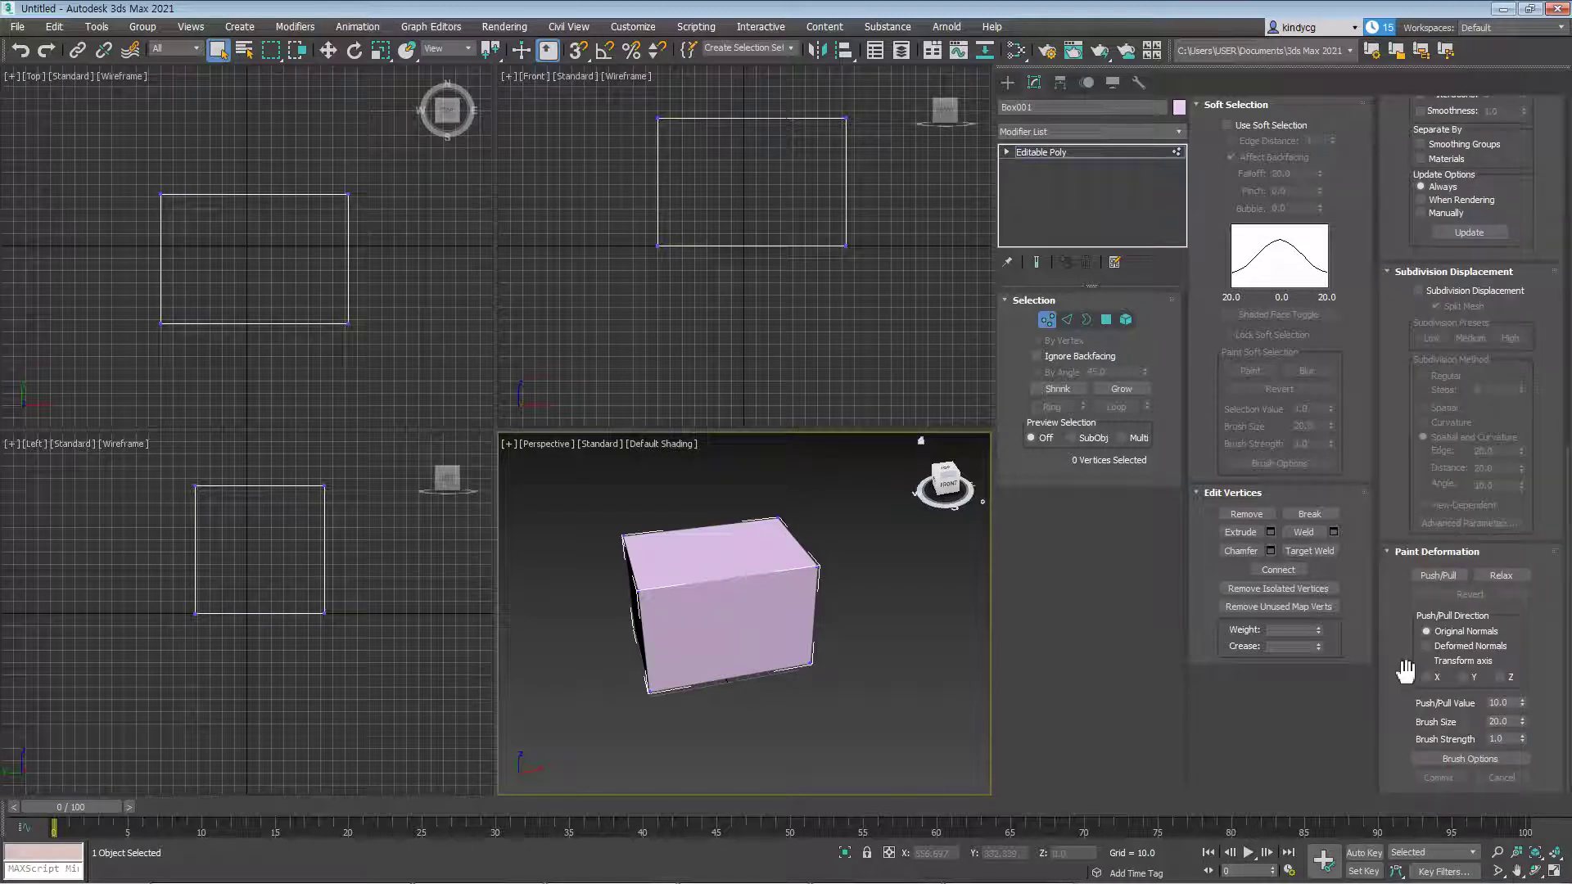
{"action": "left_click", "coordinate": [1389, 551]}
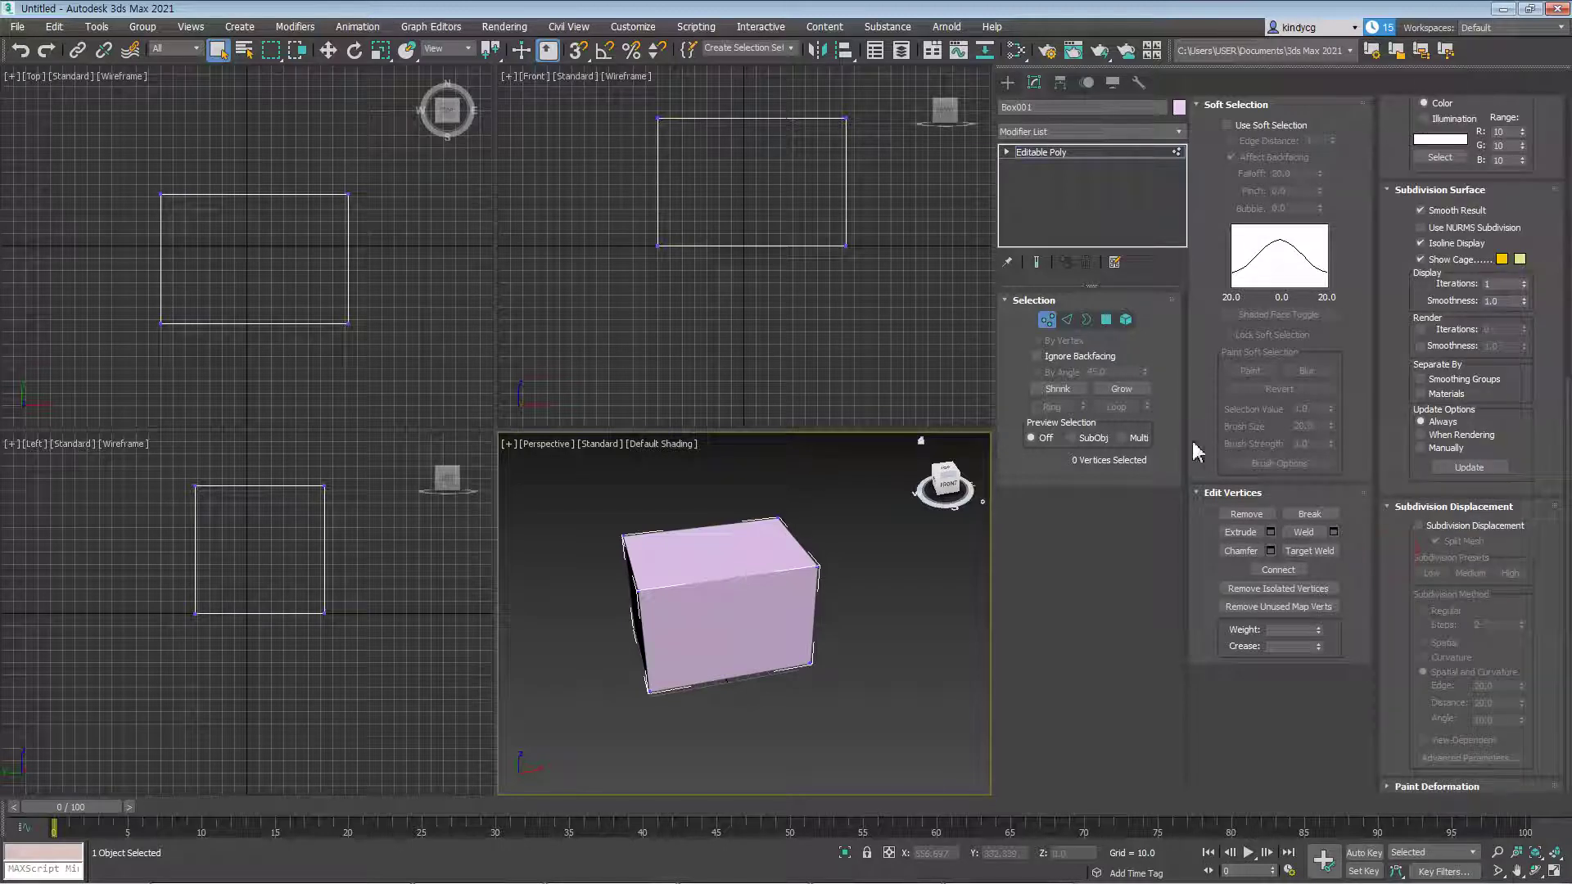
Switch to Edge sub-object level and examine the edge editing and subdivision settings
{"action": "left_click", "coordinate": [1065, 320]}
{"action": "scroll", "coordinate": [1396, 453], "scroll_direction": "up", "scroll_amount": 5}
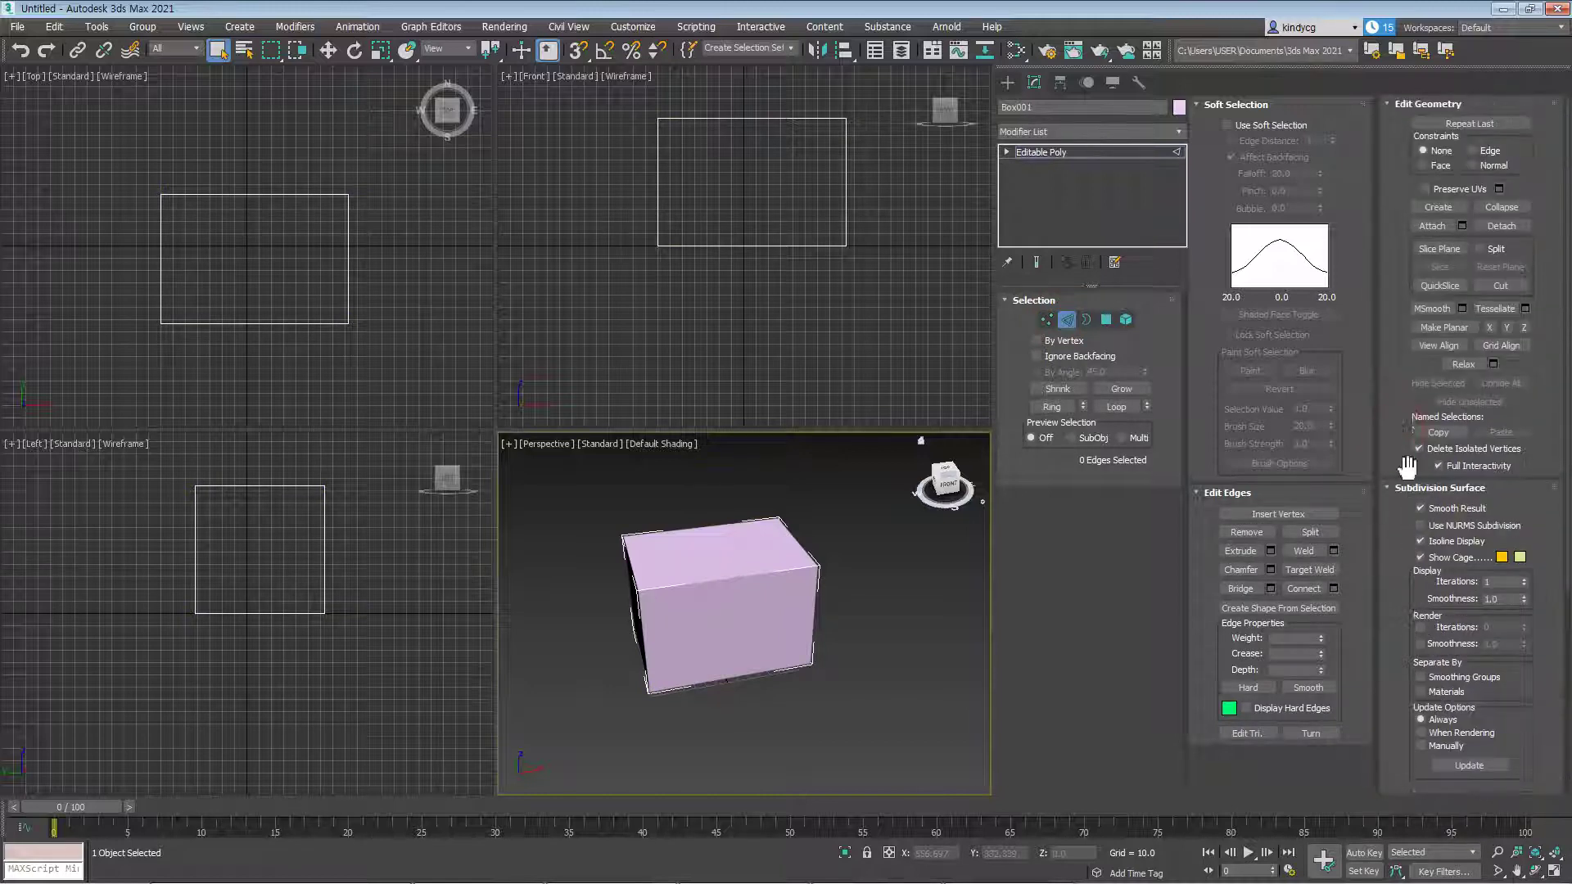
{"action": "scroll", "coordinate": [1406, 466], "scroll_direction": "down", "scroll_amount": 5}
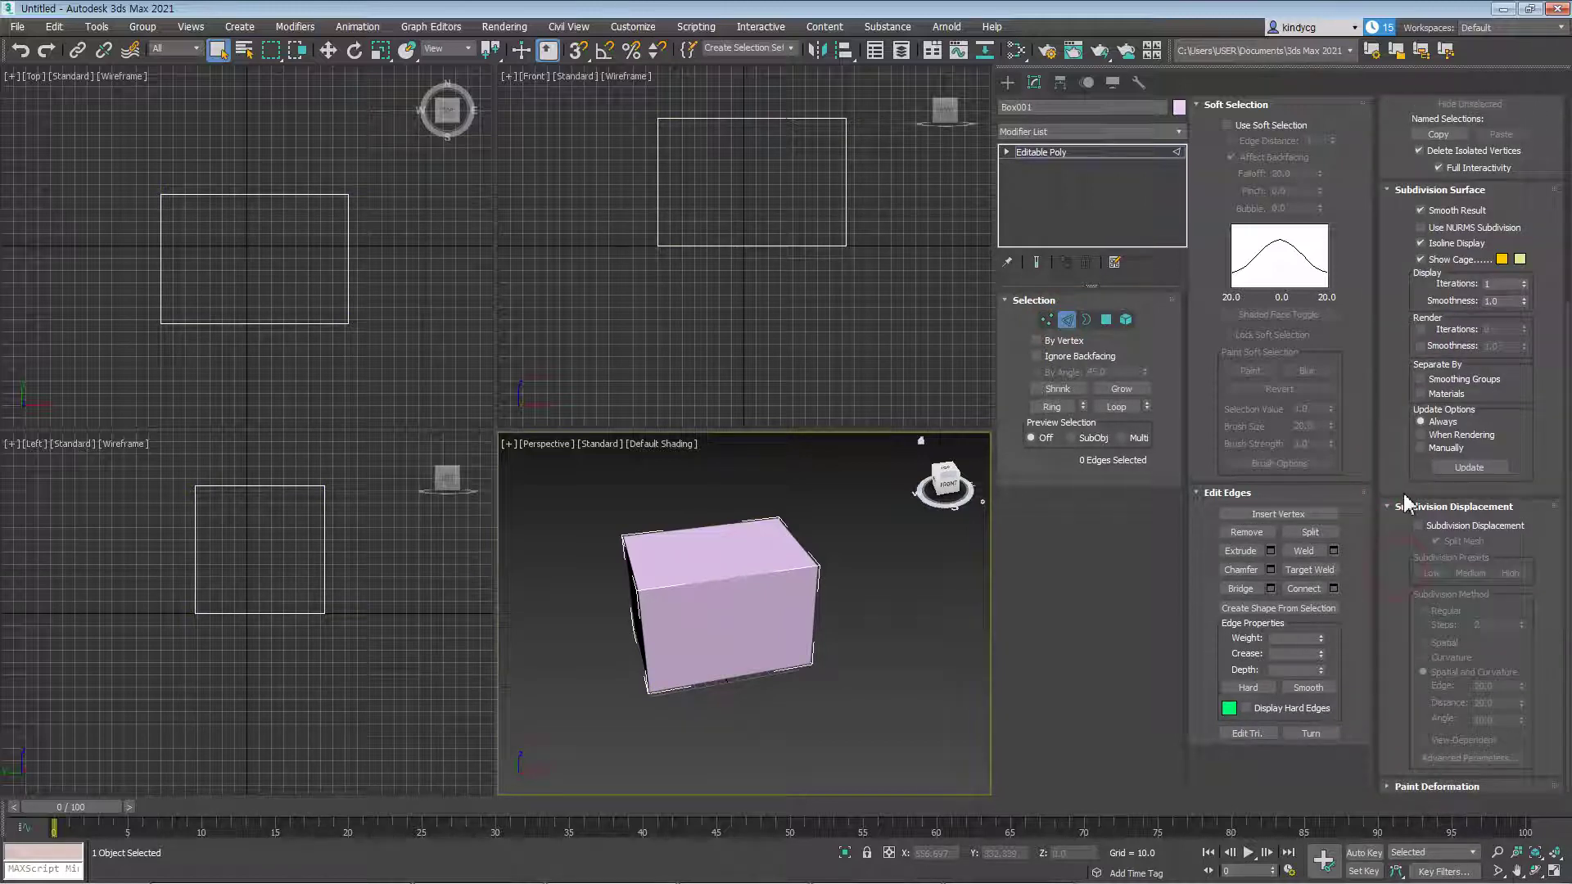
Return the box to Vertex sub-object level, collapse the vertex properties settings and select its front upper corner vertex
{"action": "left_click", "coordinate": [1385, 507]}
{"action": "left_click", "coordinate": [1403, 452]}
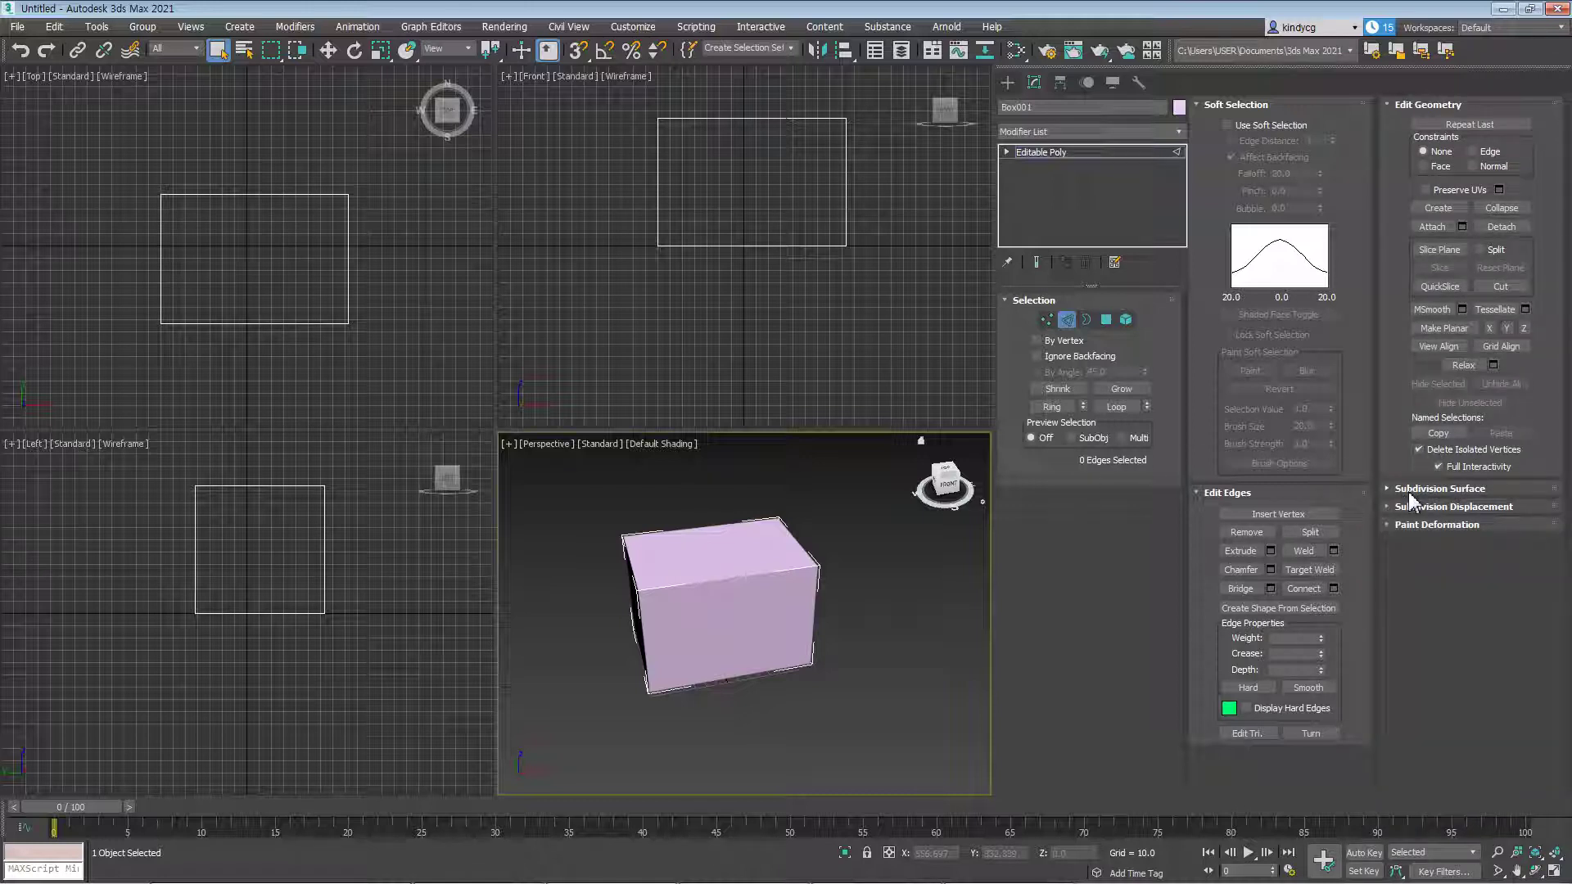
{"action": "left_click", "coordinate": [1397, 489]}
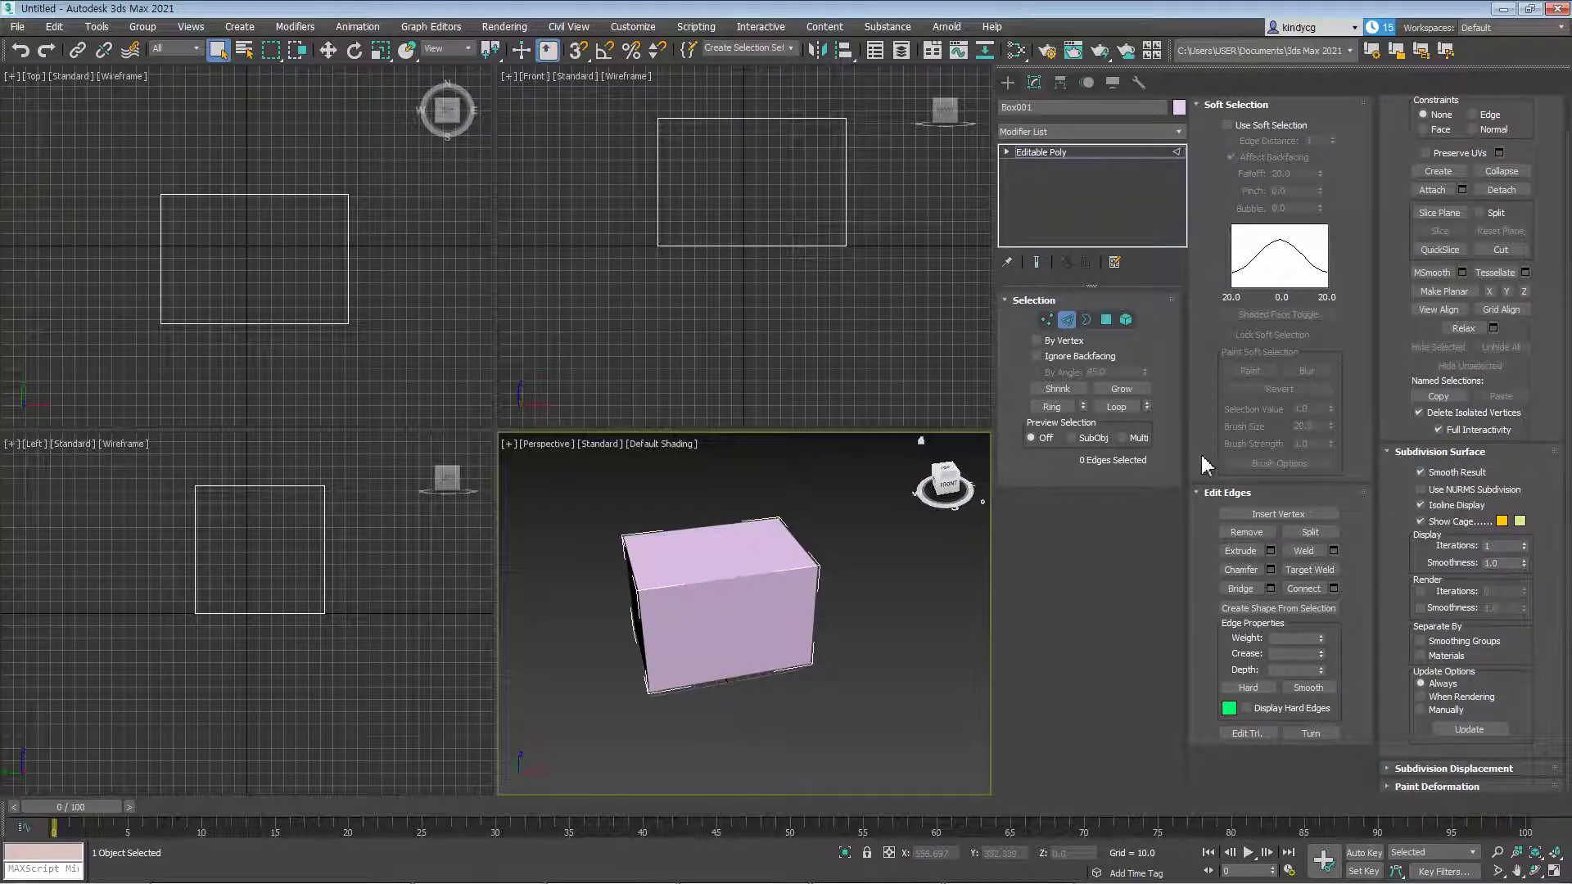
{"action": "left_click", "coordinate": [1047, 320]}
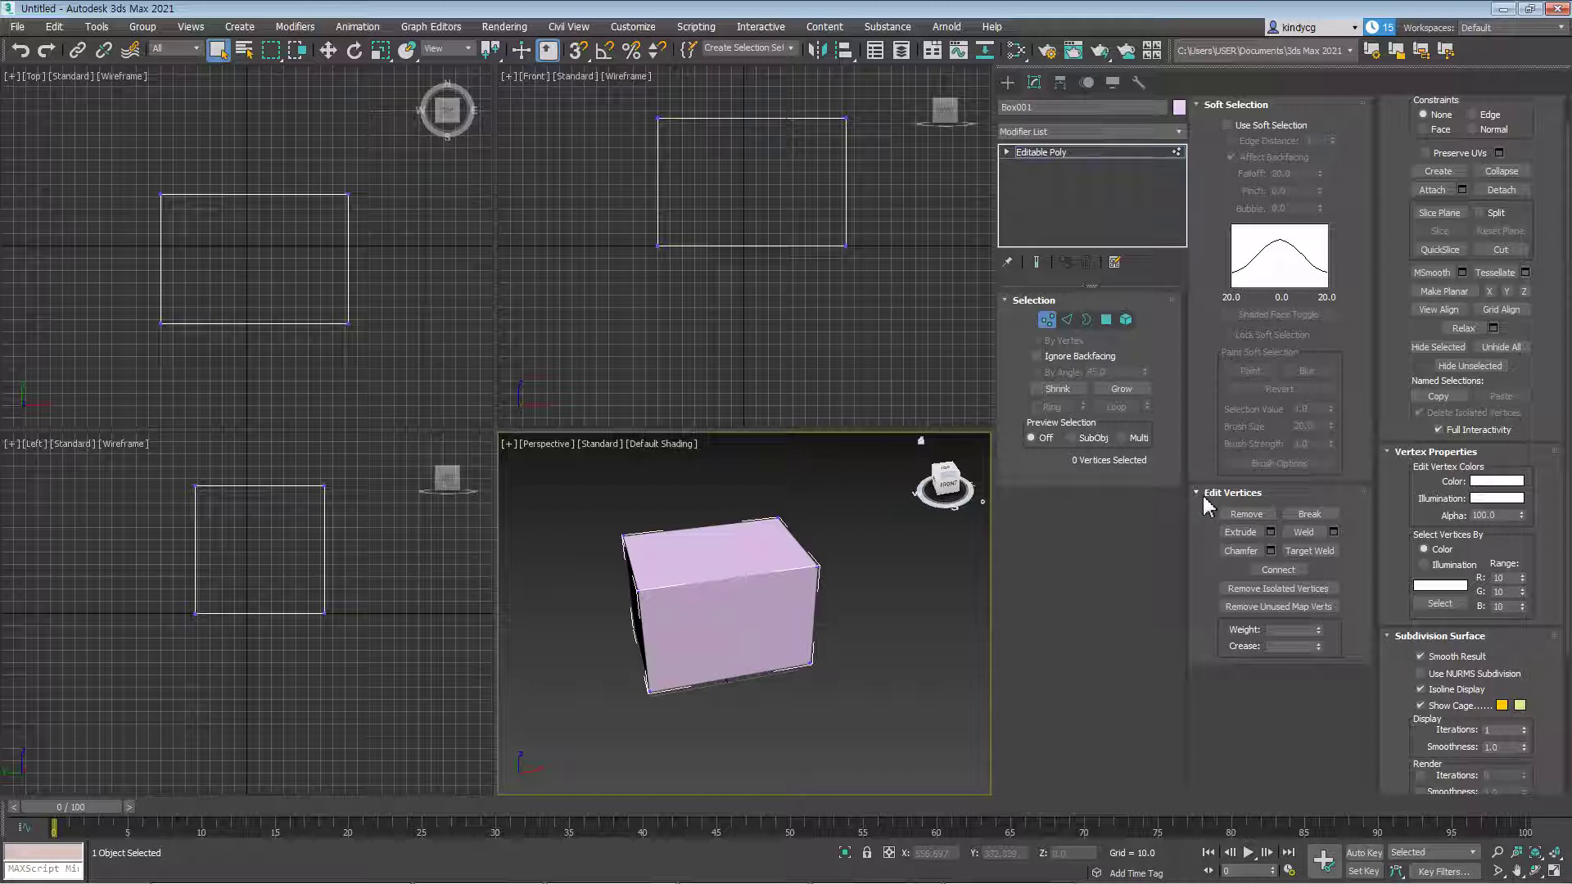
{"action": "scroll", "coordinate": [1394, 526], "scroll_direction": "down", "scroll_amount": 1}
{"action": "left_click", "coordinate": [1387, 436]}
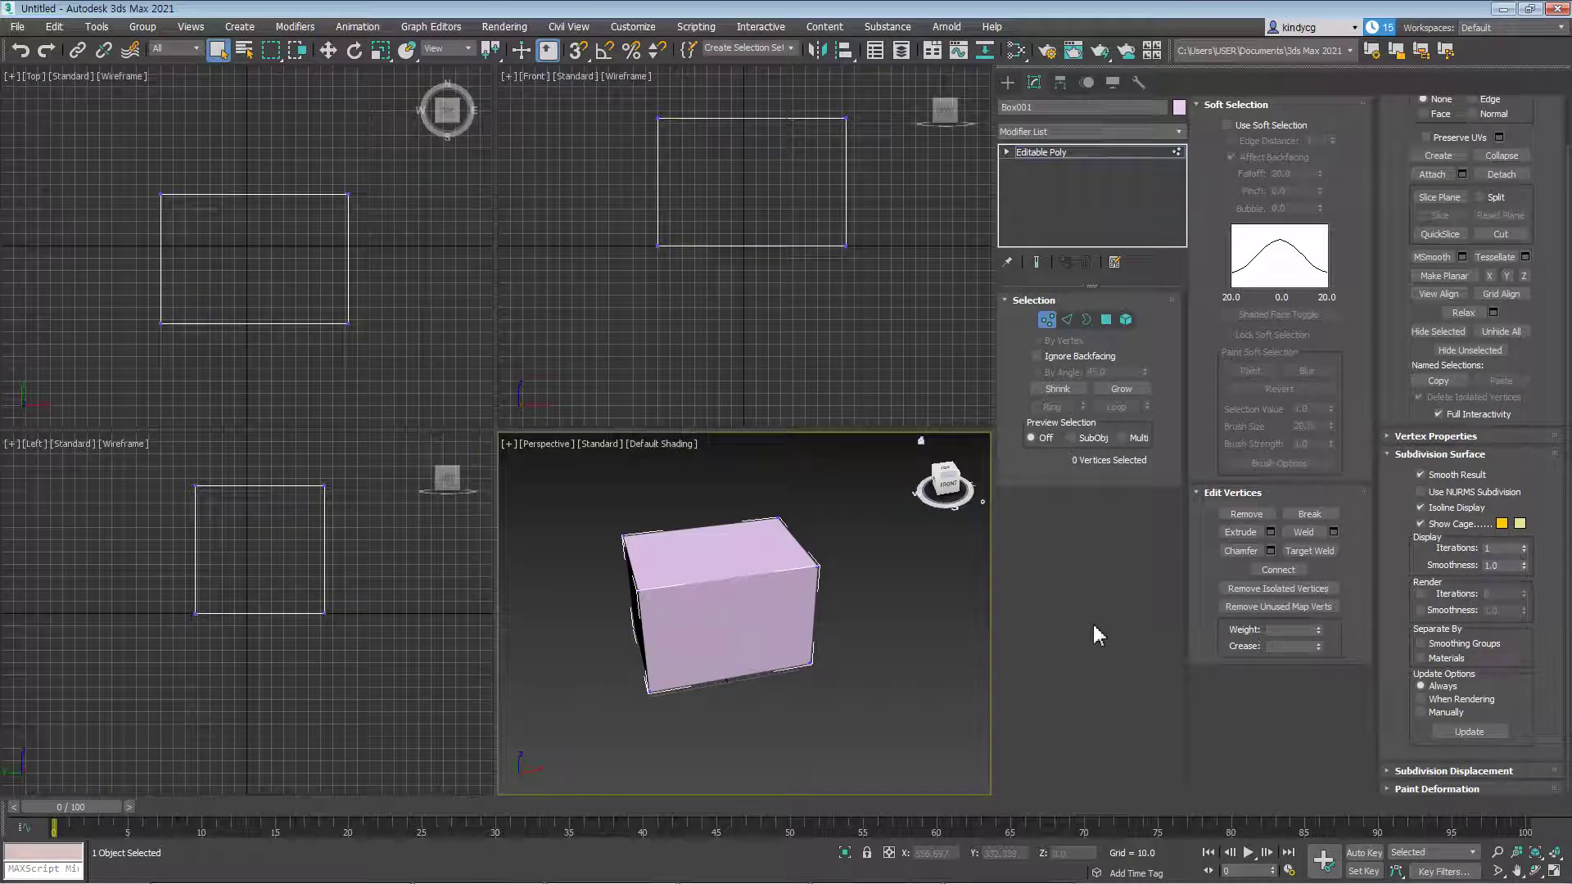
{"action": "scroll", "coordinate": [786, 655], "scroll_direction": "up", "scroll_amount": 4}
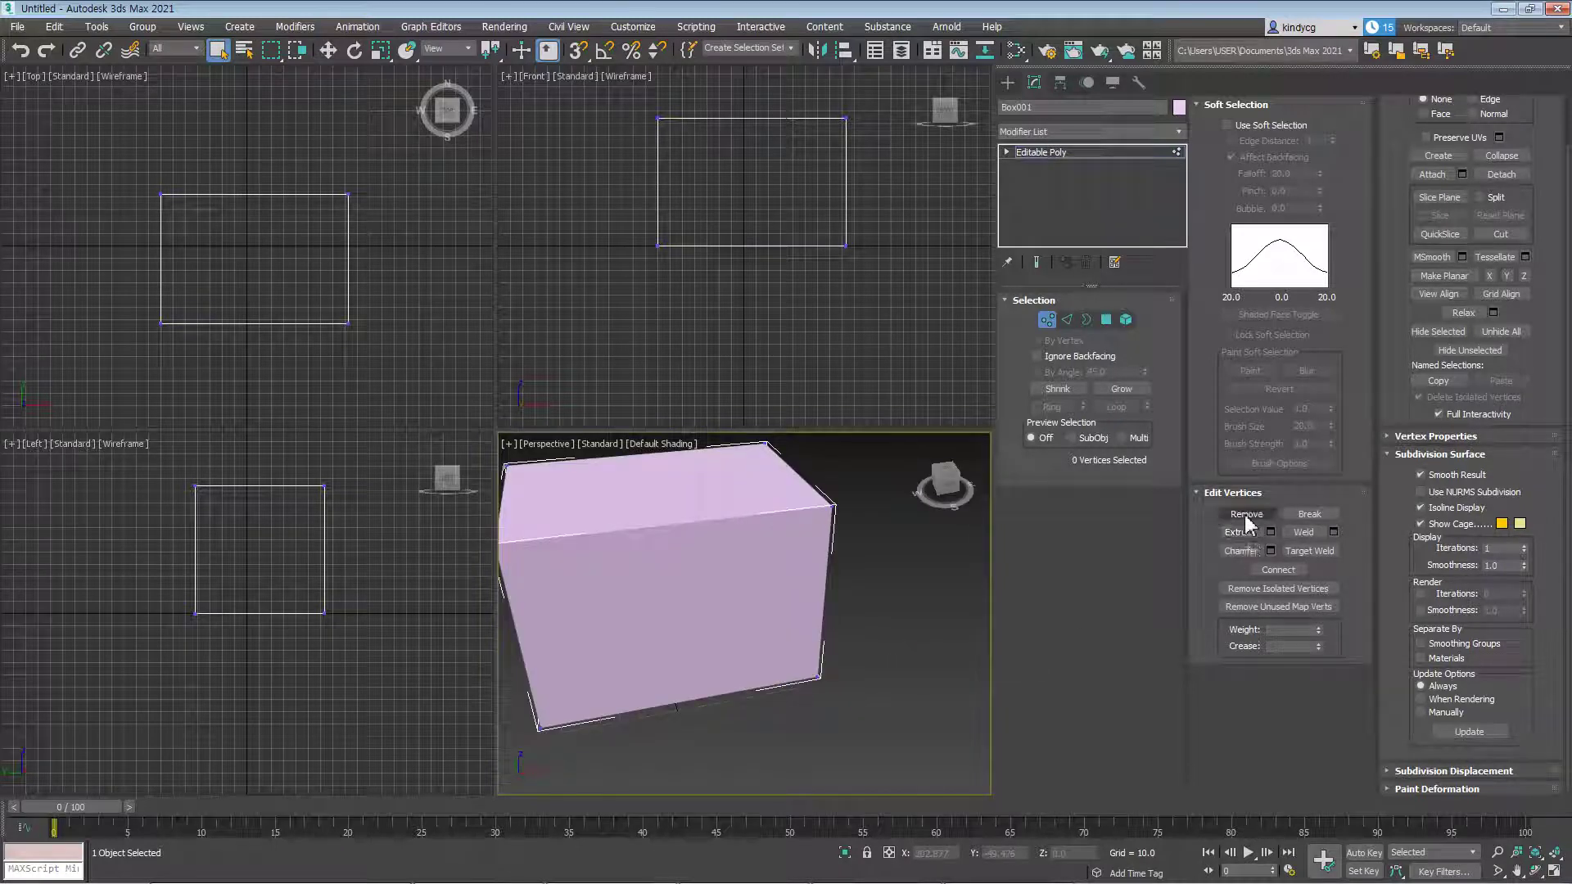
{"action": "middle_click_drag", "start_coordinate": [820, 628], "coordinate": [822, 655]}
{"action": "left_click", "coordinate": [836, 540]}
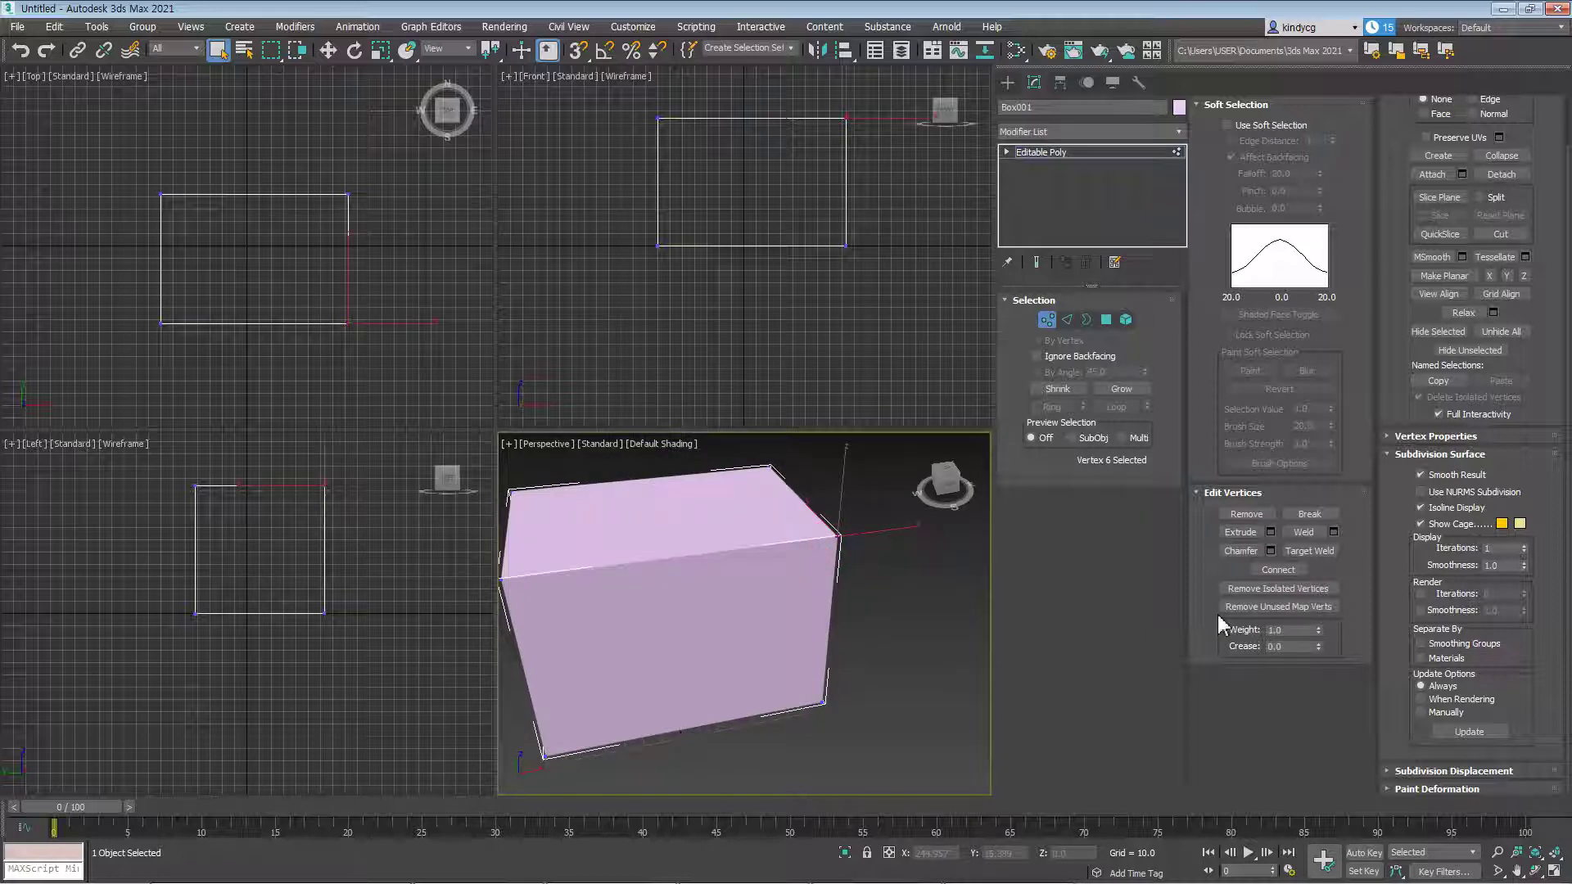
Show edged faces in Edge sub-object level, ring-select the box's lengthwise edges and connect them with 4 segments
{"action": "right_click", "coordinate": [737, 666]}
{"action": "left_click", "coordinate": [614, 649]}
{"action": "left_click", "coordinate": [719, 590]}
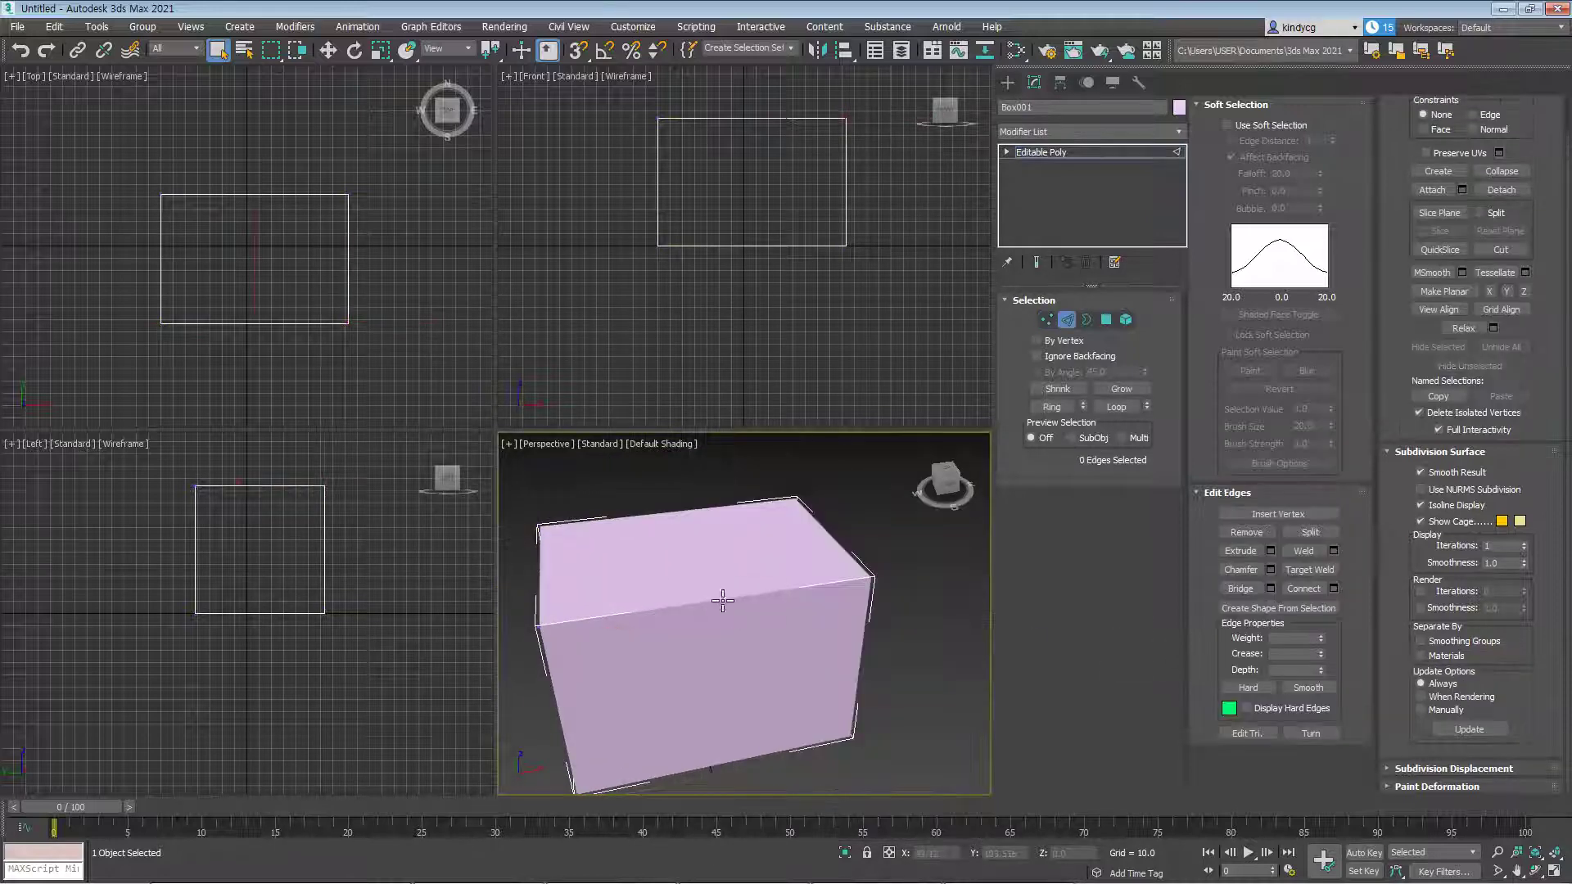
{"action": "key", "text": "F4"}
{"action": "left_click", "coordinate": [1051, 407]}
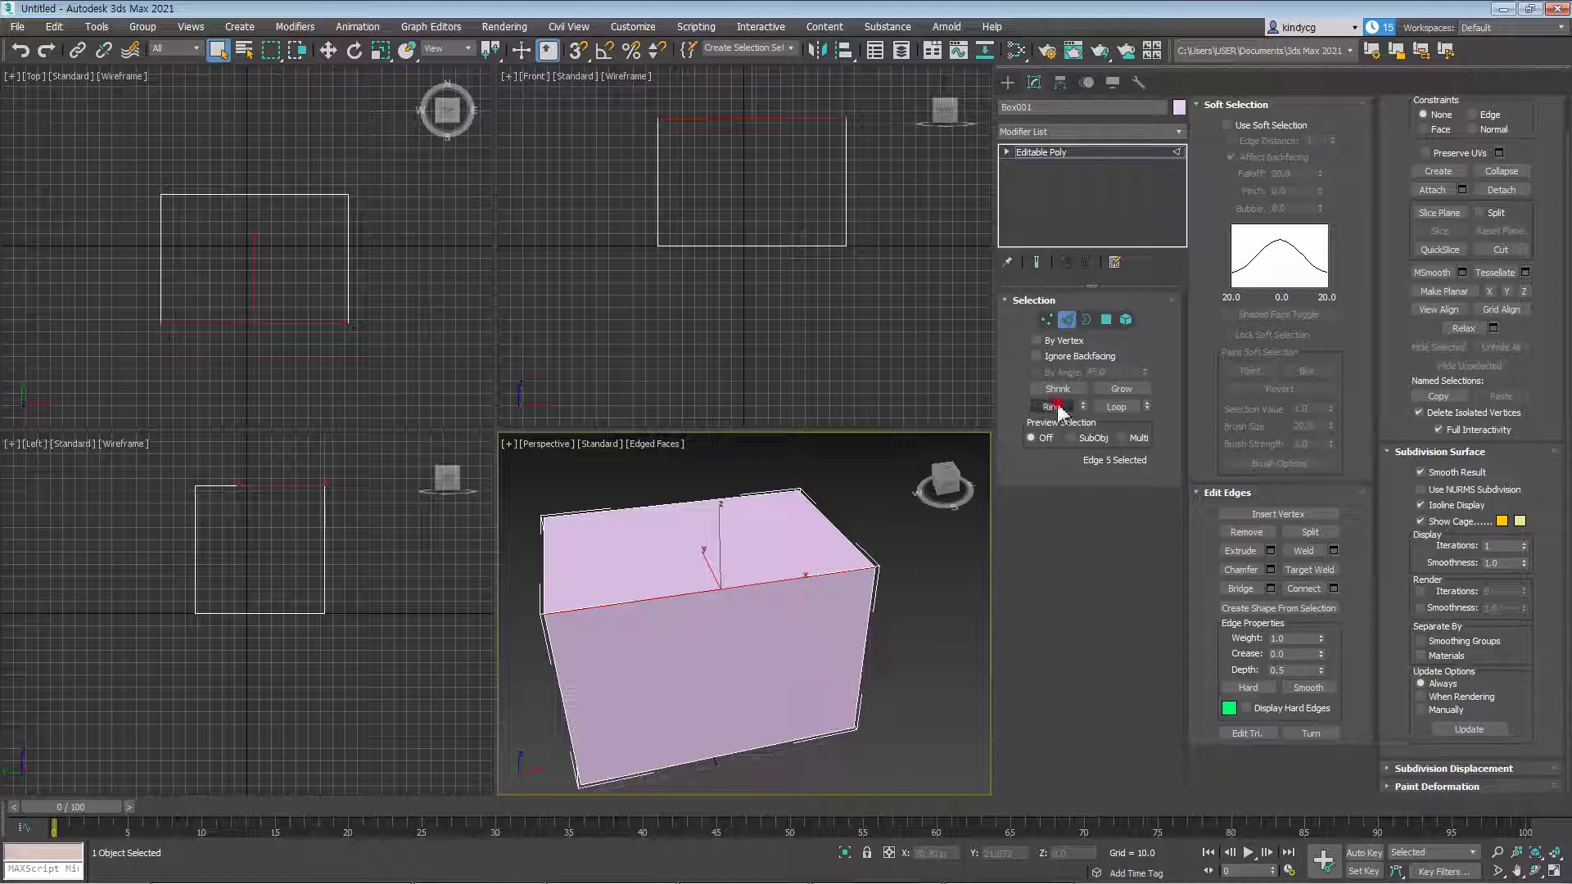
{"action": "right_click", "coordinate": [718, 583]}
{"action": "left_click", "coordinate": [578, 639]}
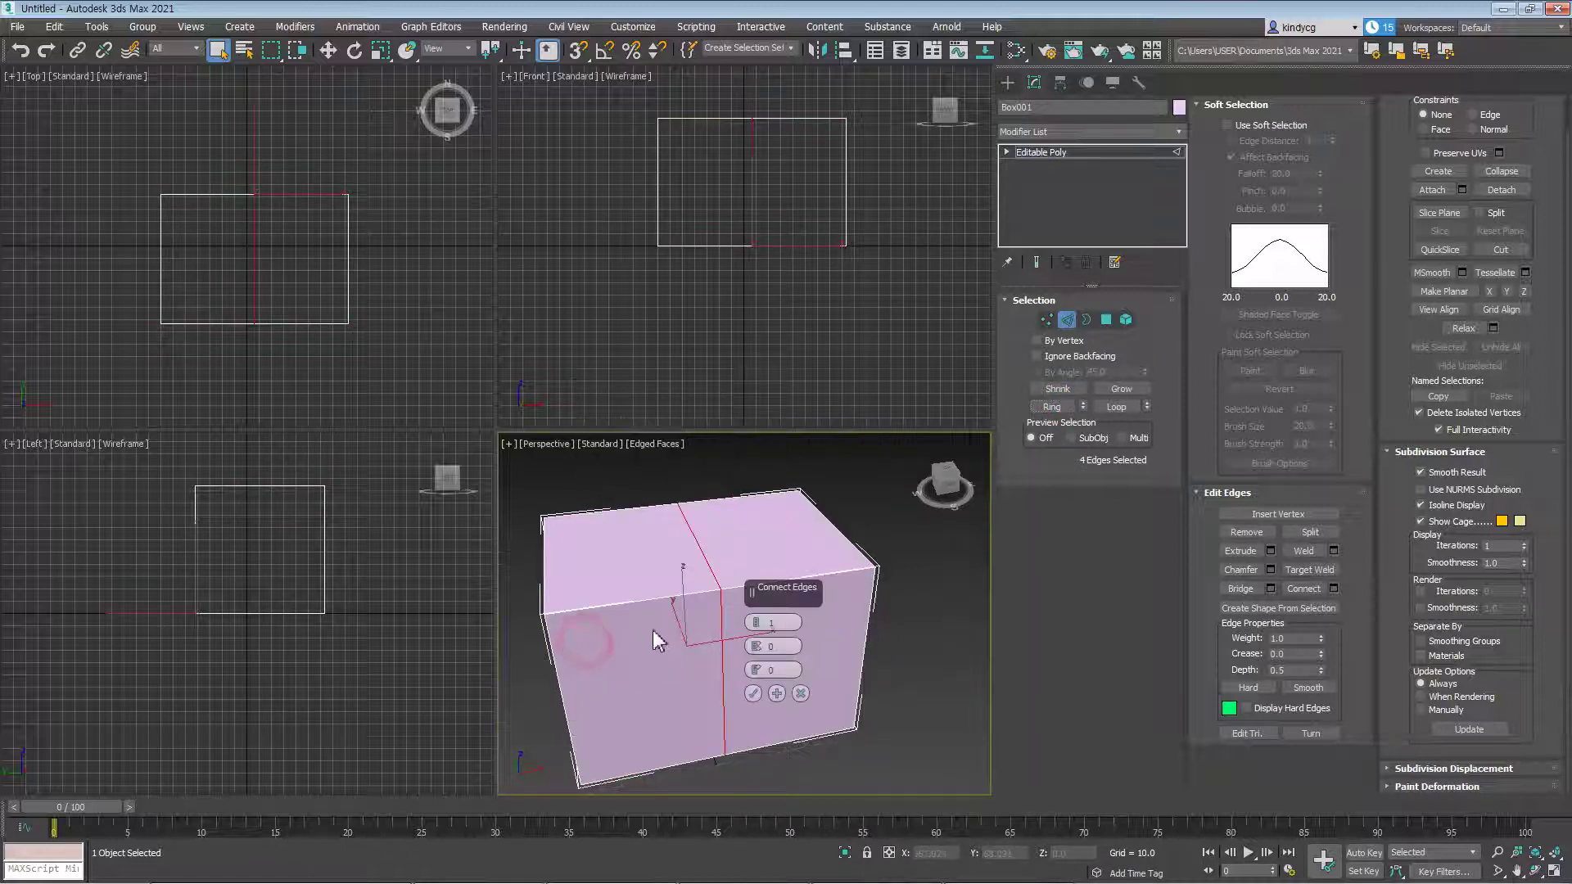
{"action": "left_click_drag", "start_coordinate": [755, 622], "coordinate": [757, 616]}
{"action": "left_click", "coordinate": [752, 694]}
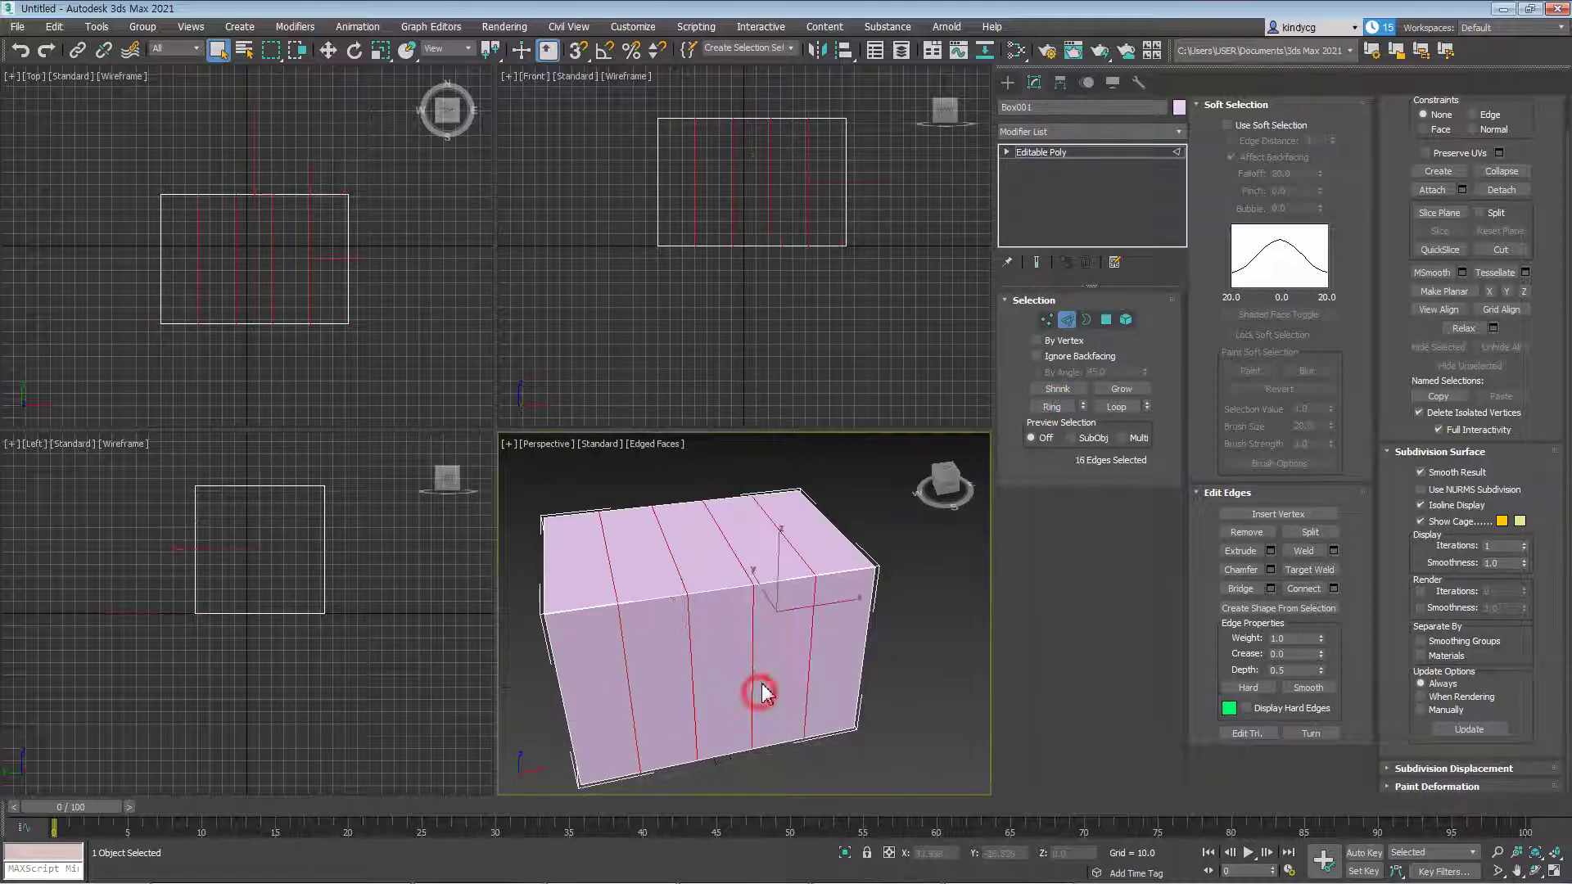
Ring-select the box's vertical edges and connect them with 4 segments
{"action": "left_click", "coordinate": [1051, 406]}
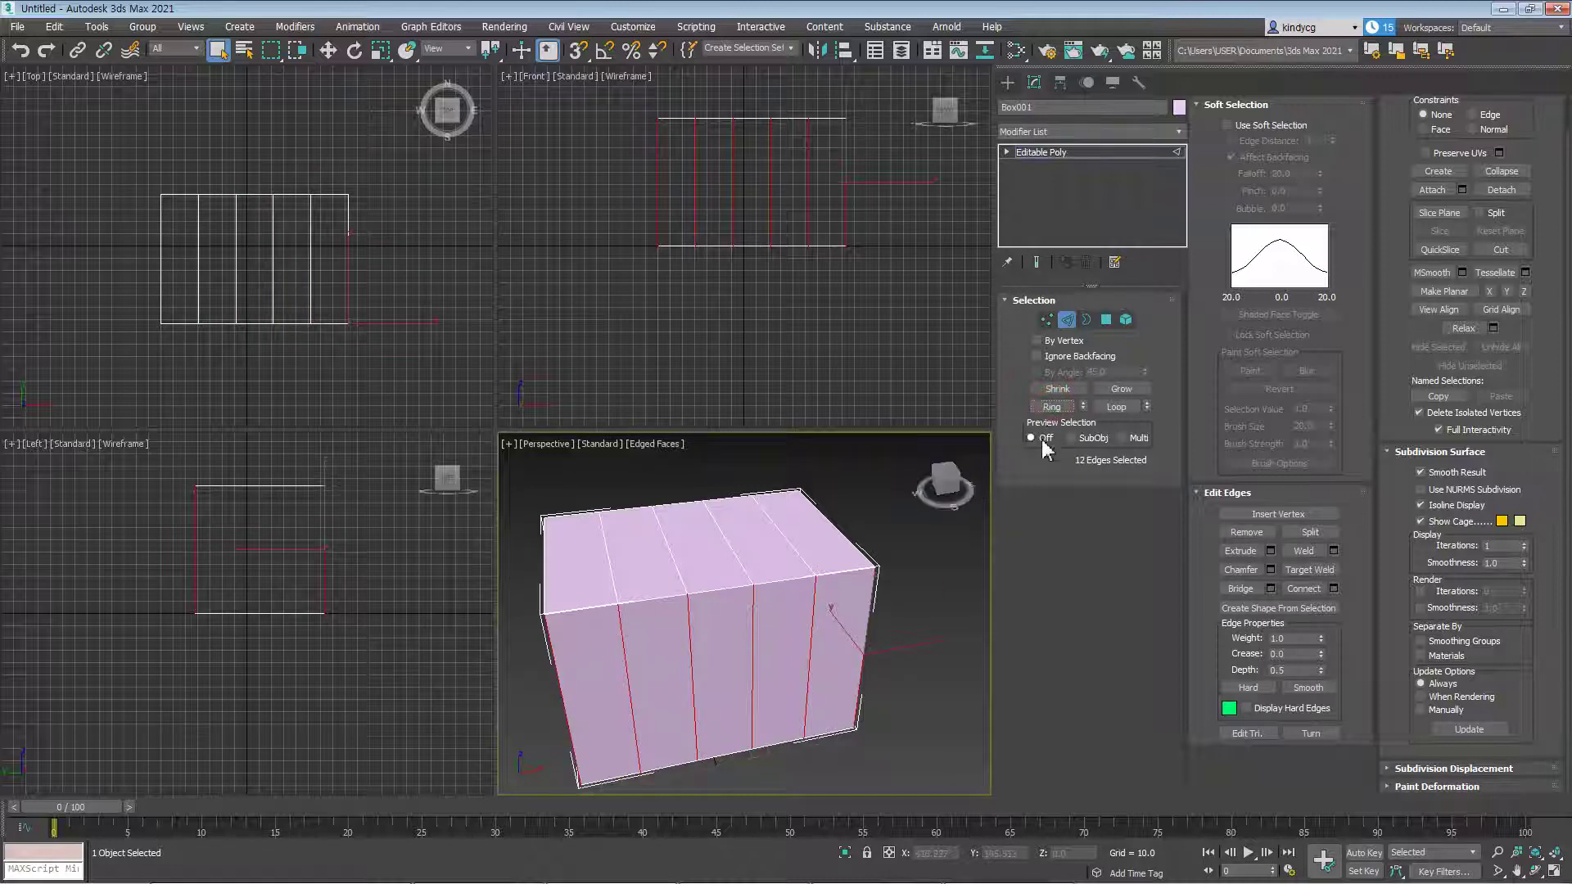
{"action": "right_click", "coordinate": [806, 521]}
{"action": "left_click", "coordinate": [663, 561]}
{"action": "left_click", "coordinate": [752, 693]}
Ring-select the edges running along the box's depth and connect them with 4 segments
{"action": "left_click", "coordinate": [737, 563]}
{"action": "left_click", "coordinate": [740, 563]}
{"action": "left_click", "coordinate": [1051, 407]}
{"action": "right_click", "coordinate": [743, 539]}
{"action": "left_click", "coordinate": [701, 598]}
{"action": "mouse_move", "coordinate": [808, 599]}
{"action": "middle_mouse_down", "text": "alt"}
{"action": "mouse_move", "coordinate": [880, 565]}
{"action": "mouse_move", "coordinate": [794, 600]}
{"action": "middle_mouse_up", "text": "alt"}
{"action": "left_click", "coordinate": [905, 543]}
Switch to Vertex sub-object level and try the Remove operation on interior vertices of the box's top face
{"action": "key", "text": "1"}
{"action": "scroll", "coordinate": [793, 600], "scroll_direction": "up", "scroll_amount": 3}
{"action": "left_click", "coordinate": [781, 556]}
{"action": "left_click", "coordinate": [1244, 515]}
{"action": "middle_click_drag", "start_coordinate": [843, 590], "coordinate": [835, 607], "text": "alt"}
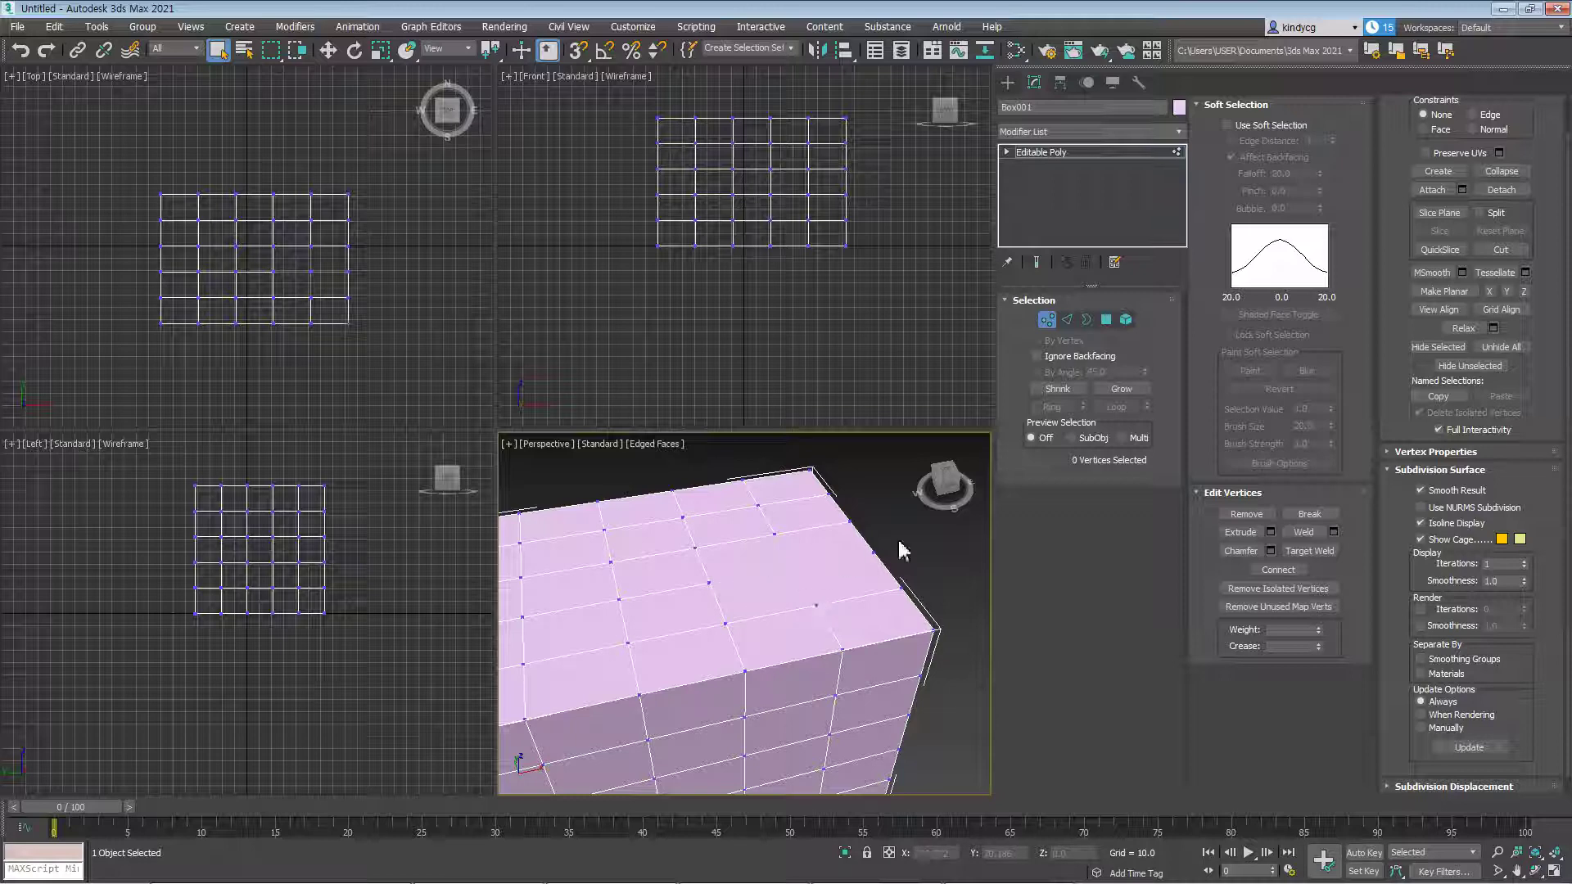
{"action": "middle_click_drag", "start_coordinate": [762, 595], "coordinate": [820, 568]}
{"action": "left_click", "coordinate": [720, 558]}
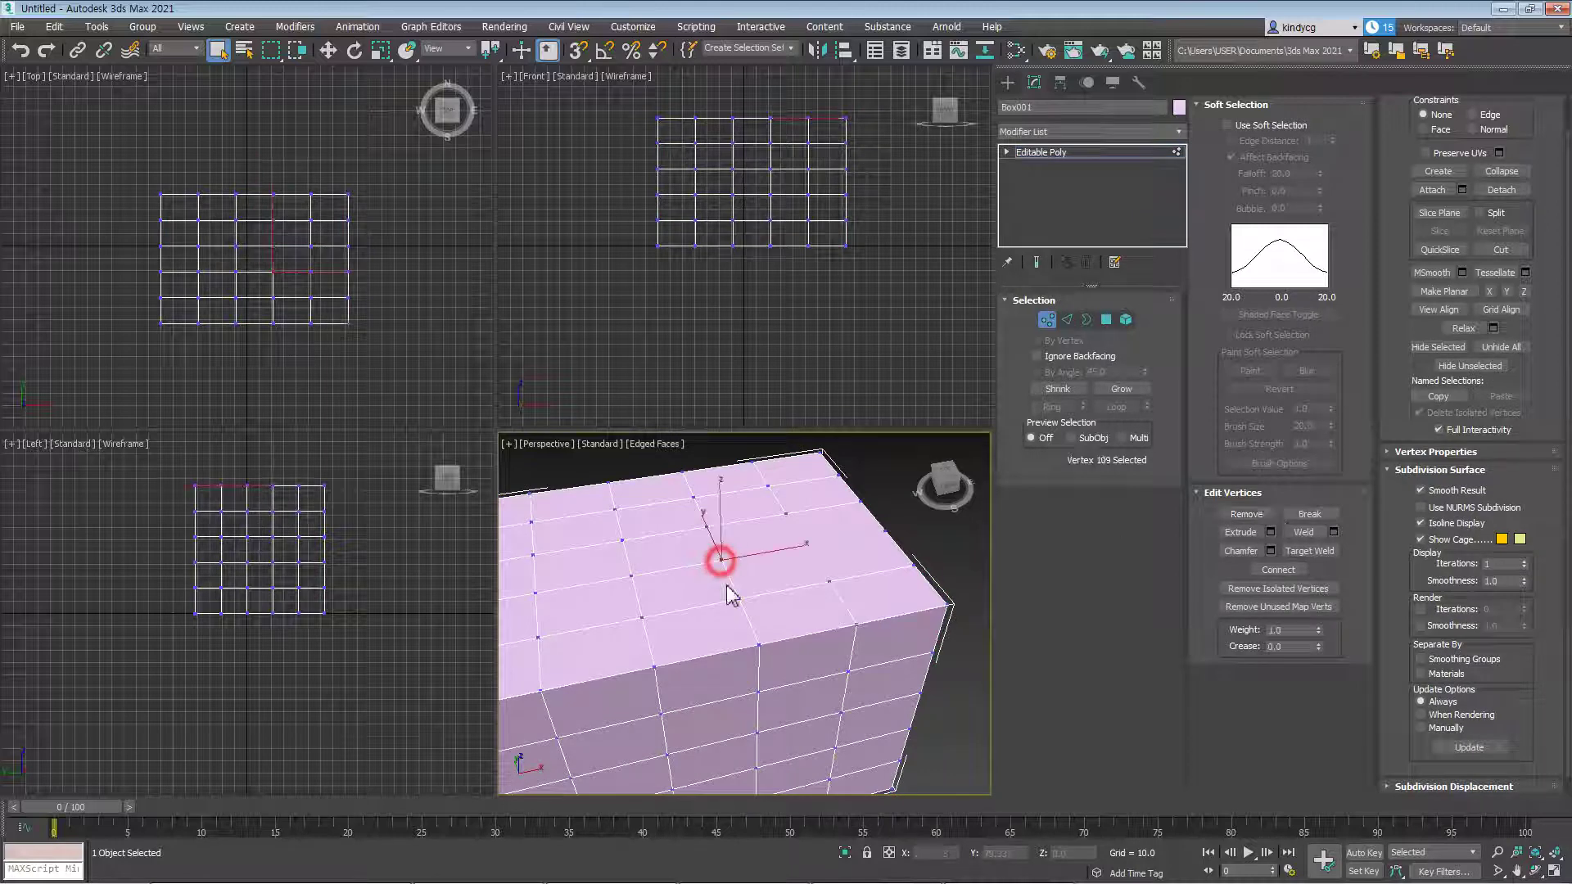
{"action": "key", "text": "BackSpace"}
{"action": "middle_click_drag", "start_coordinate": [806, 618], "coordinate": [826, 645], "text": "alt"}
{"action": "left_click", "coordinate": [694, 567]}
{"action": "key", "text": "BackSpace"}
Break a vertex inside the box's front face and move the separated vertices apart to open a star-shaped hole
{"action": "scroll", "coordinate": [704, 606], "scroll_direction": "up", "scroll_amount": 3}
{"action": "scroll", "coordinate": [824, 639], "scroll_direction": "up", "scroll_amount": 2}
{"action": "left_click", "coordinate": [820, 584]}
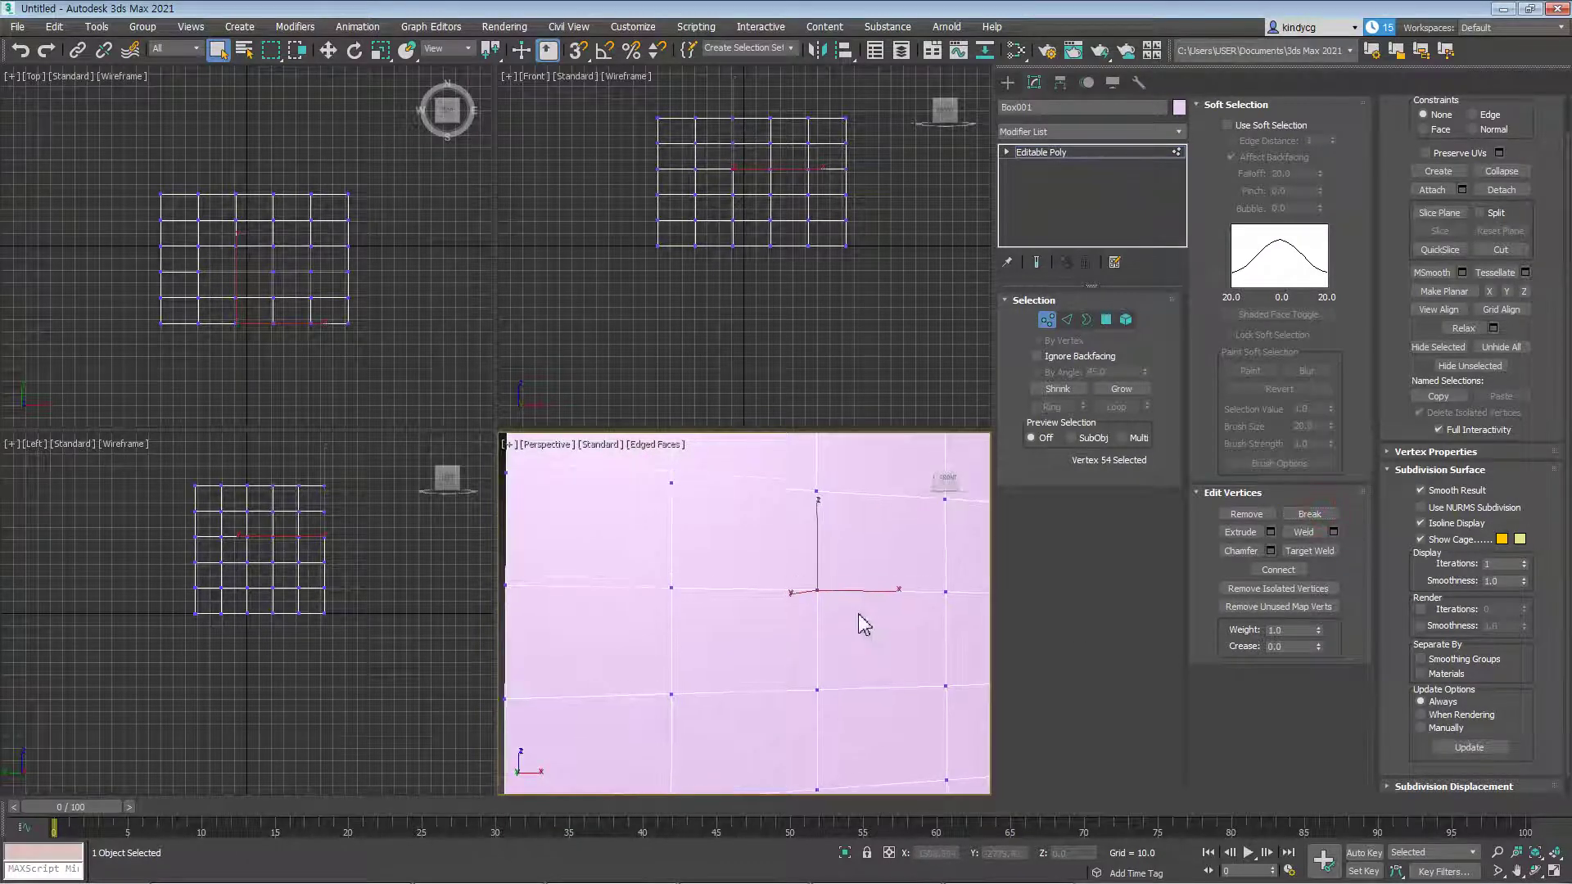
{"action": "key", "text": "w"}
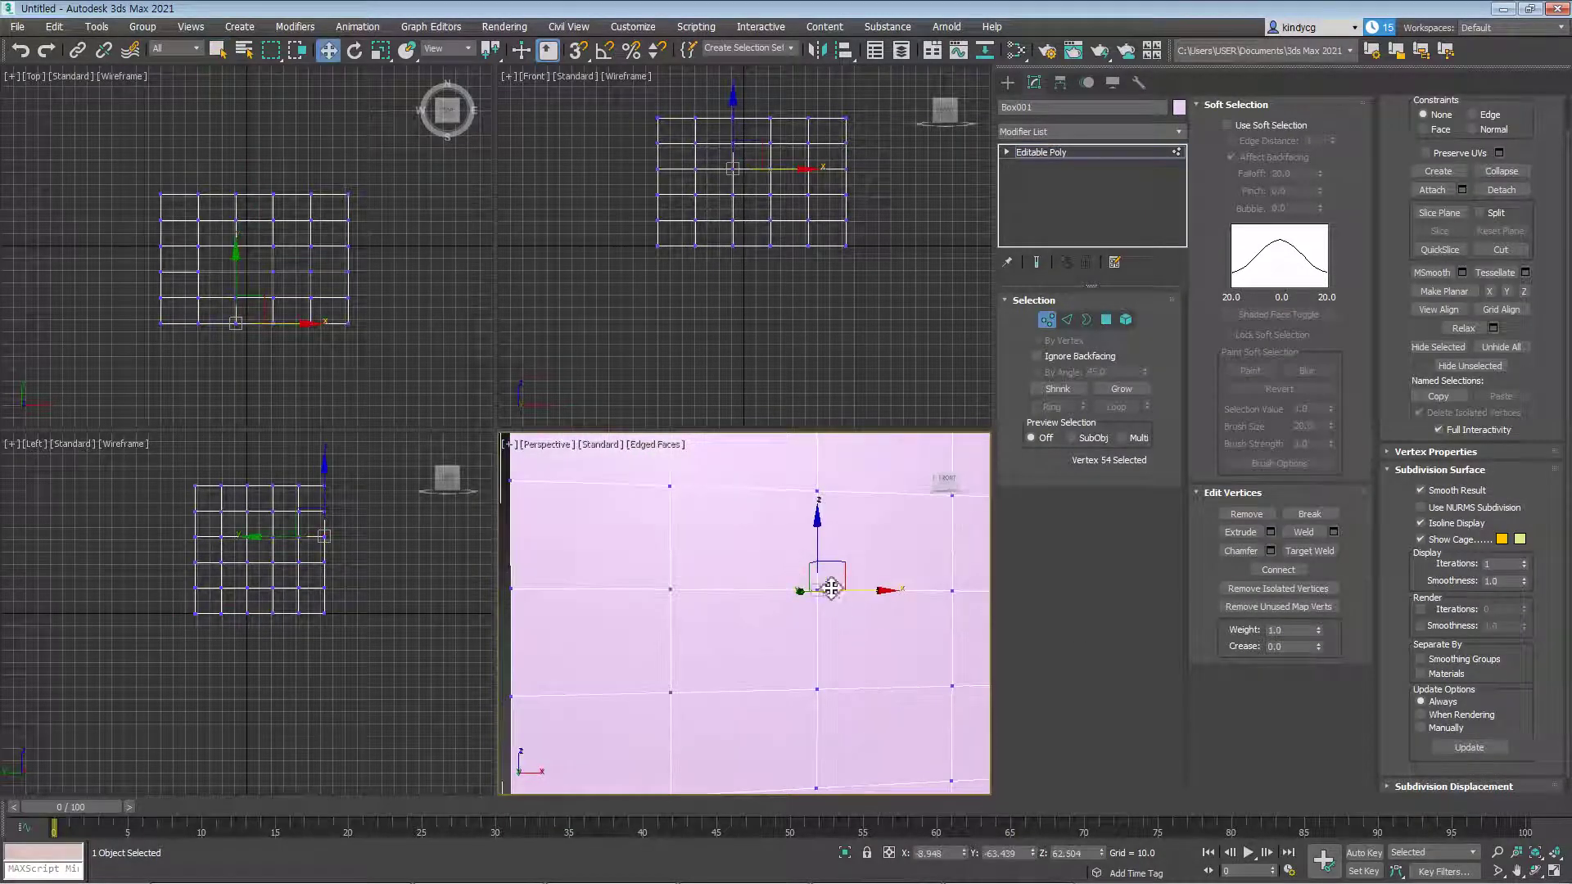
{"action": "left_click_drag", "start_coordinate": [839, 573], "coordinate": [872, 589]}
{"action": "left_click", "coordinate": [819, 591]}
{"action": "left_click", "coordinate": [818, 591]}
{"action": "left_click", "coordinate": [844, 633]}
{"action": "left_click", "coordinate": [819, 590]}
{"action": "mouse_move", "coordinate": [904, 646]}
{"action": "middle_mouse_down"}
{"action": "mouse_move", "coordinate": [892, 622]}
{"action": "mouse_move", "coordinate": [892, 647]}
{"action": "middle_mouse_up"}
{"action": "left_click", "coordinate": [885, 655]}
Extrude a vertex near the middle of the box's left end face outward into a freehand spike
{"action": "scroll", "coordinate": [762, 593], "scroll_direction": "down", "scroll_amount": 5}
{"action": "mouse_move", "coordinate": [762, 593]}
{"action": "middle_mouse_down", "text": "alt"}
{"action": "mouse_move", "coordinate": [754, 677]}
{"action": "mouse_move", "coordinate": [876, 575]}
{"action": "mouse_move", "coordinate": [810, 652]}
{"action": "mouse_move", "coordinate": [765, 583]}
{"action": "middle_mouse_up", "text": "alt"}
{"action": "scroll", "coordinate": [783, 613], "scroll_direction": "up", "scroll_amount": 4}
{"action": "left_click", "coordinate": [774, 591]}
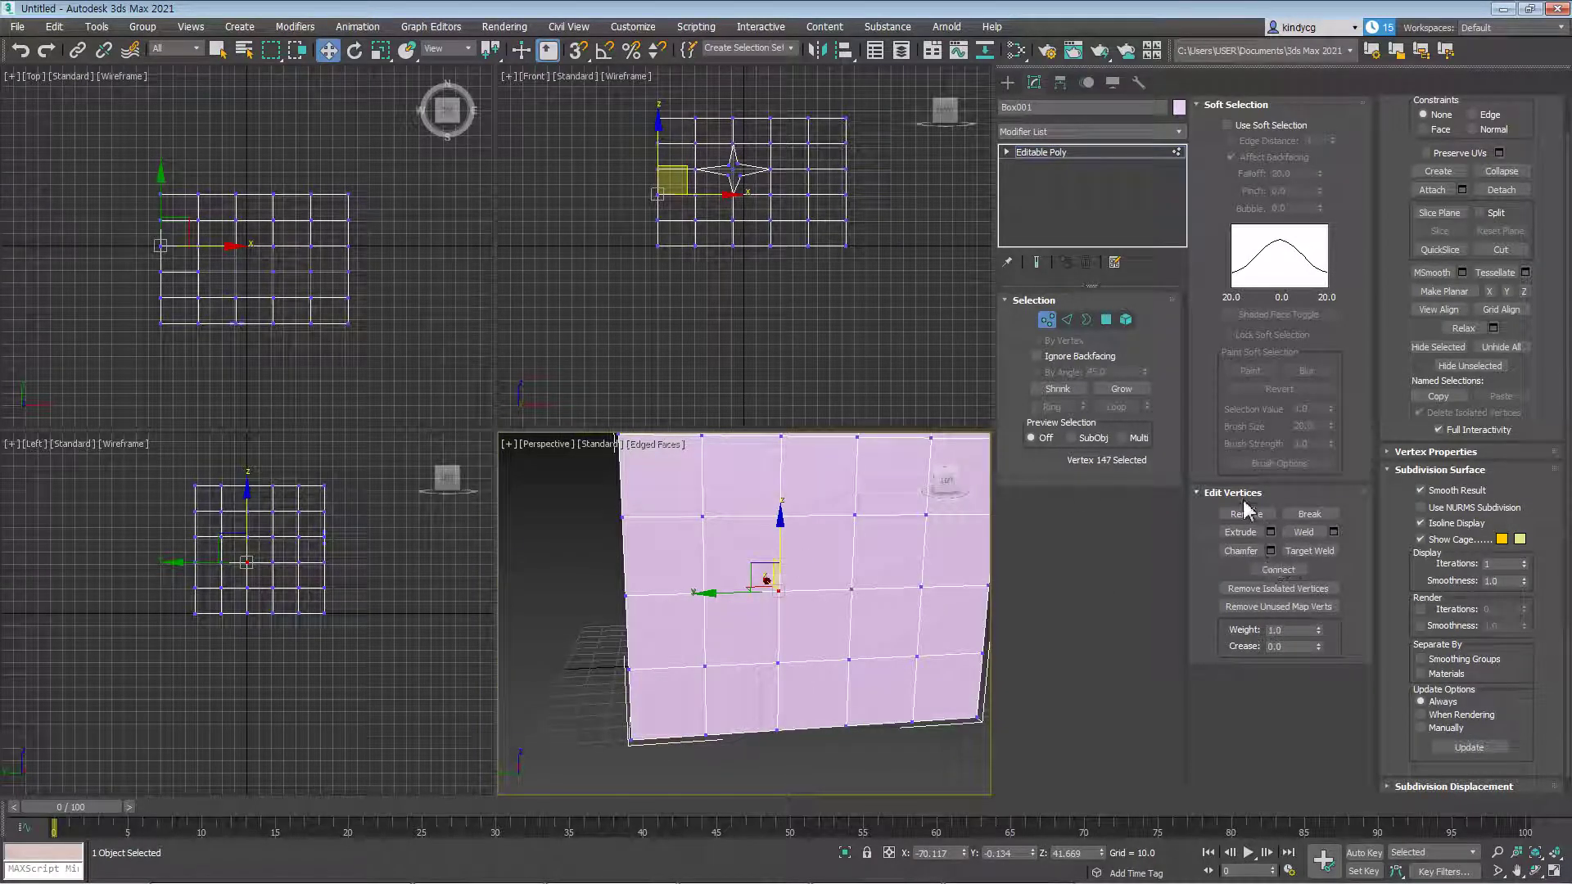
{"action": "left_click", "coordinate": [1241, 533]}
{"action": "left_click_drag", "start_coordinate": [776, 595], "coordinate": [779, 561]}
{"action": "middle_click_drag", "start_coordinate": [778, 561], "coordinate": [739, 634], "text": "alt"}
{"action": "key", "text": "w"}
{"action": "scroll", "coordinate": [745, 643], "scroll_direction": "down", "scroll_amount": 2}
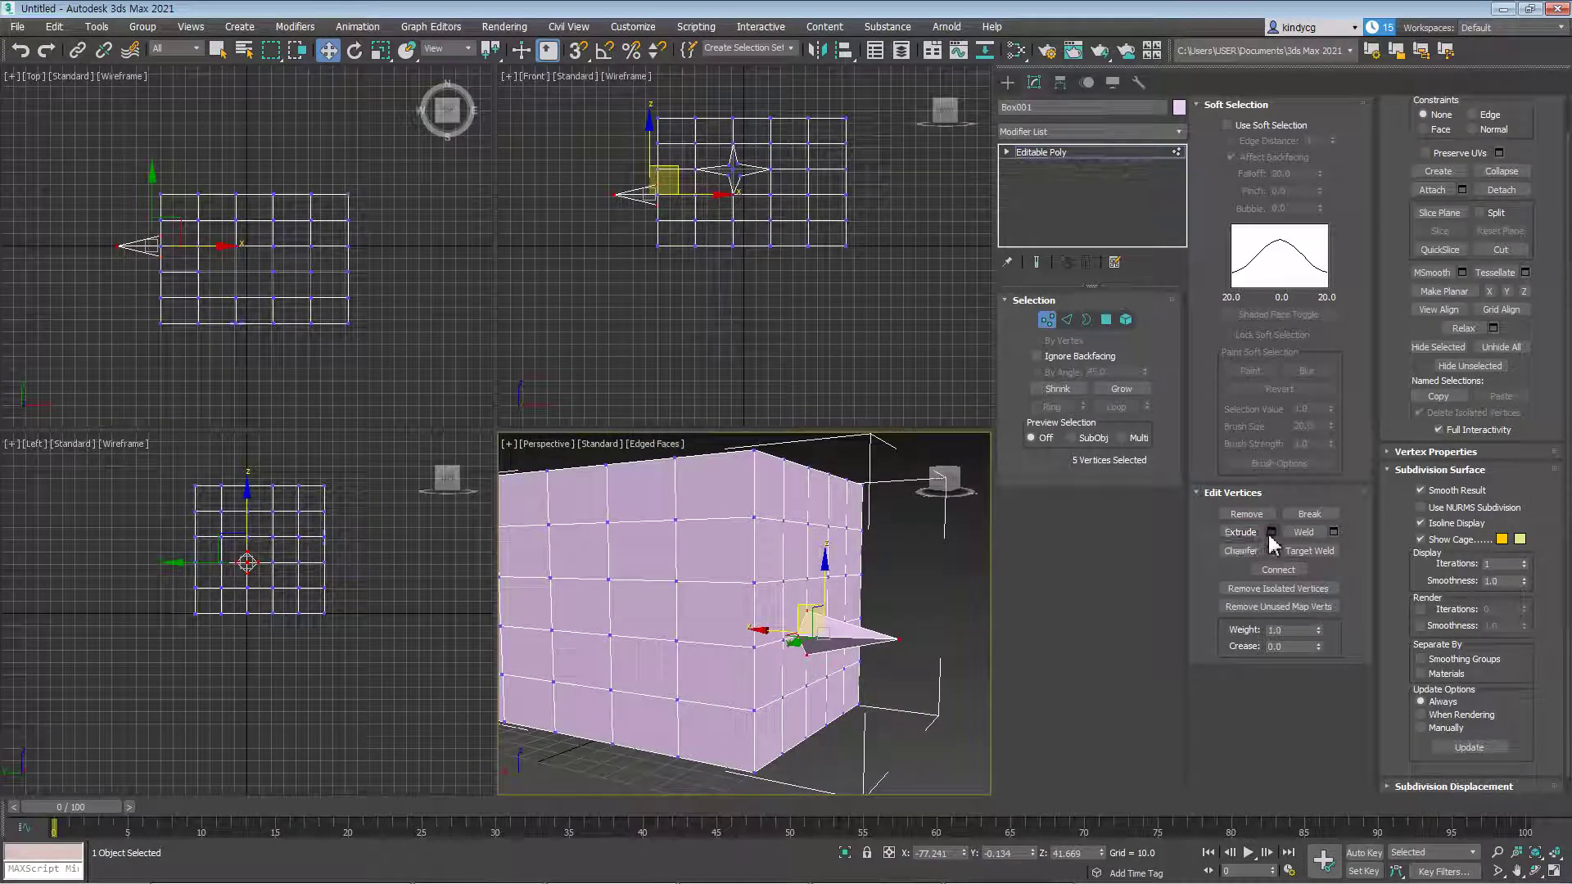
Extrude a vertex inside the box's back face with a height of 37.132 and a width of 10.756
{"action": "scroll", "coordinate": [742, 582], "scroll_direction": "up", "scroll_amount": 1}
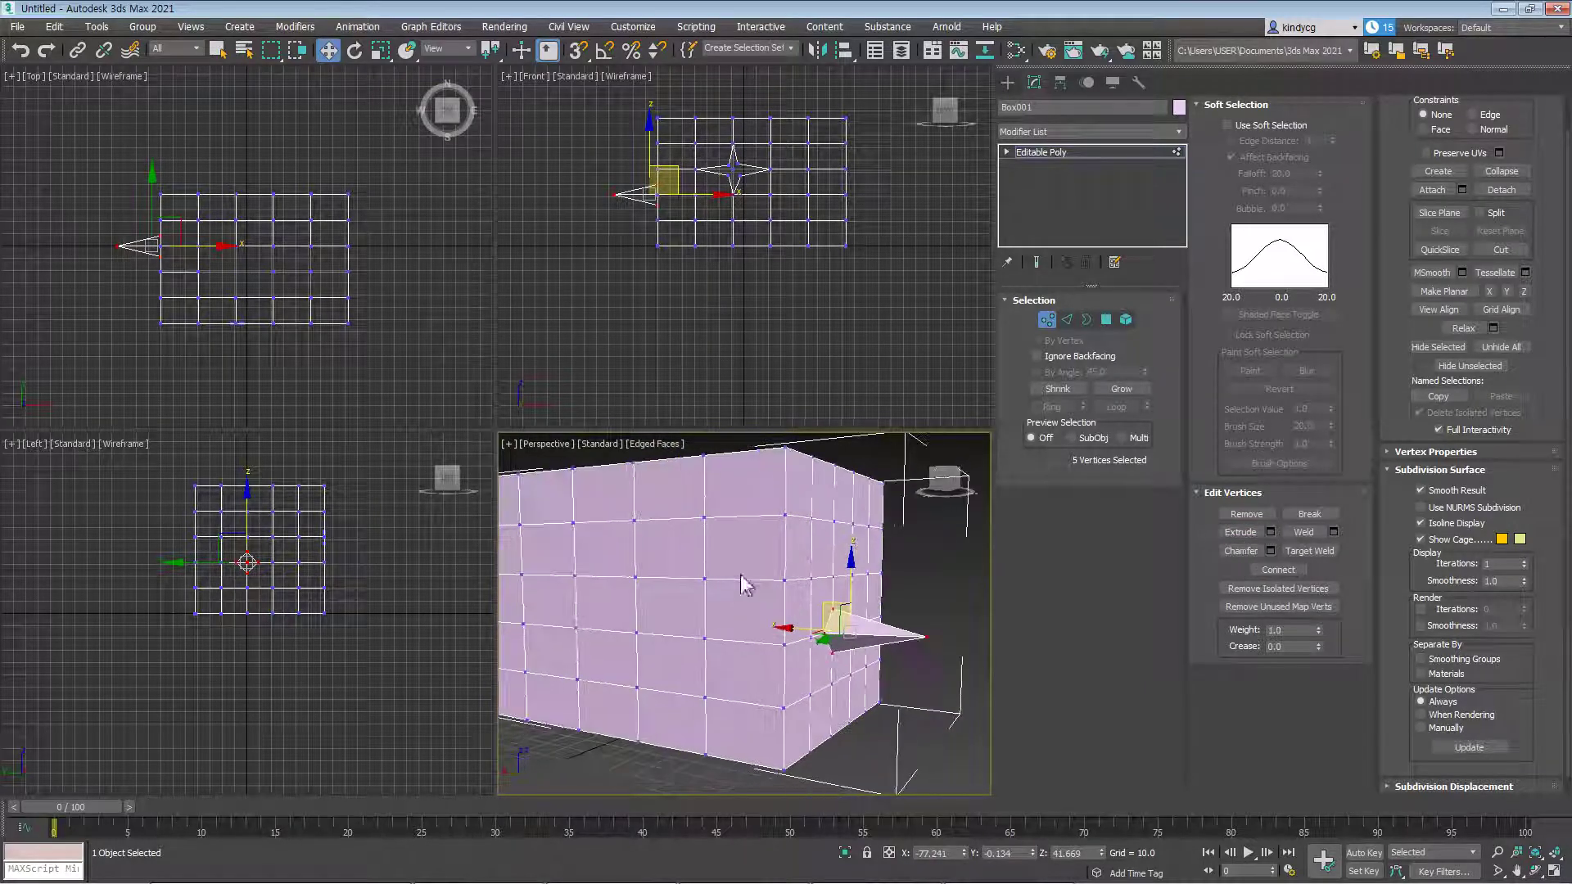
{"action": "left_click", "coordinate": [636, 577]}
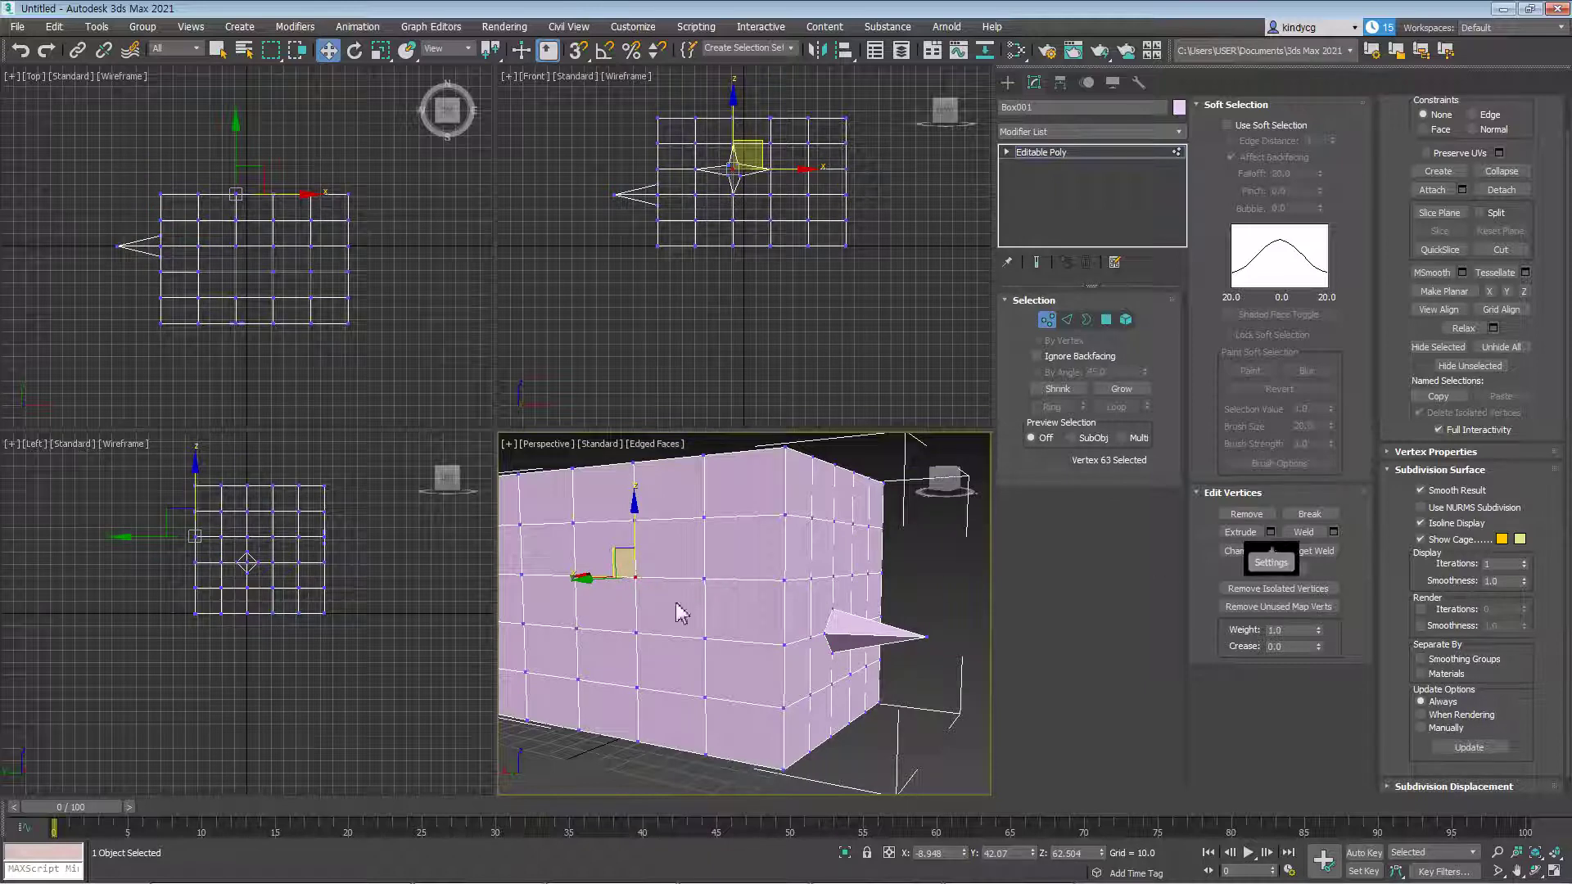
{"action": "key", "text": "alt+w"}
{"action": "scroll", "coordinate": [580, 514], "scroll_direction": "down", "scroll_amount": 3}
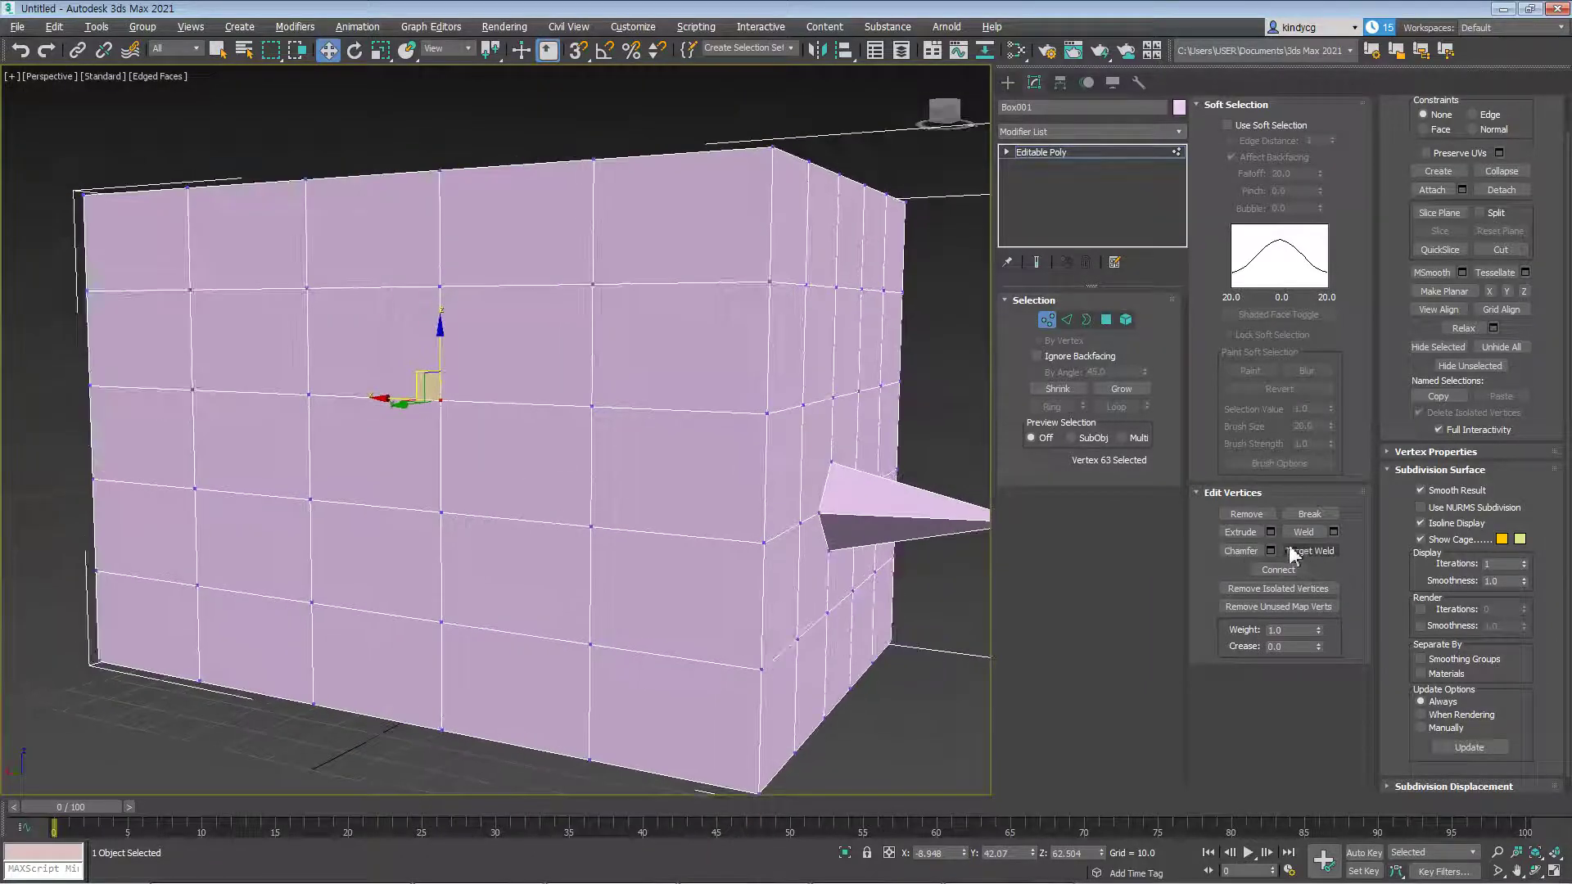
{"action": "left_click", "coordinate": [1271, 532]}
{"action": "left_click_drag", "start_coordinate": [510, 409], "coordinate": [318, 118]}
{"action": "left_click_drag", "start_coordinate": [324, 123], "coordinate": [316, 149]}
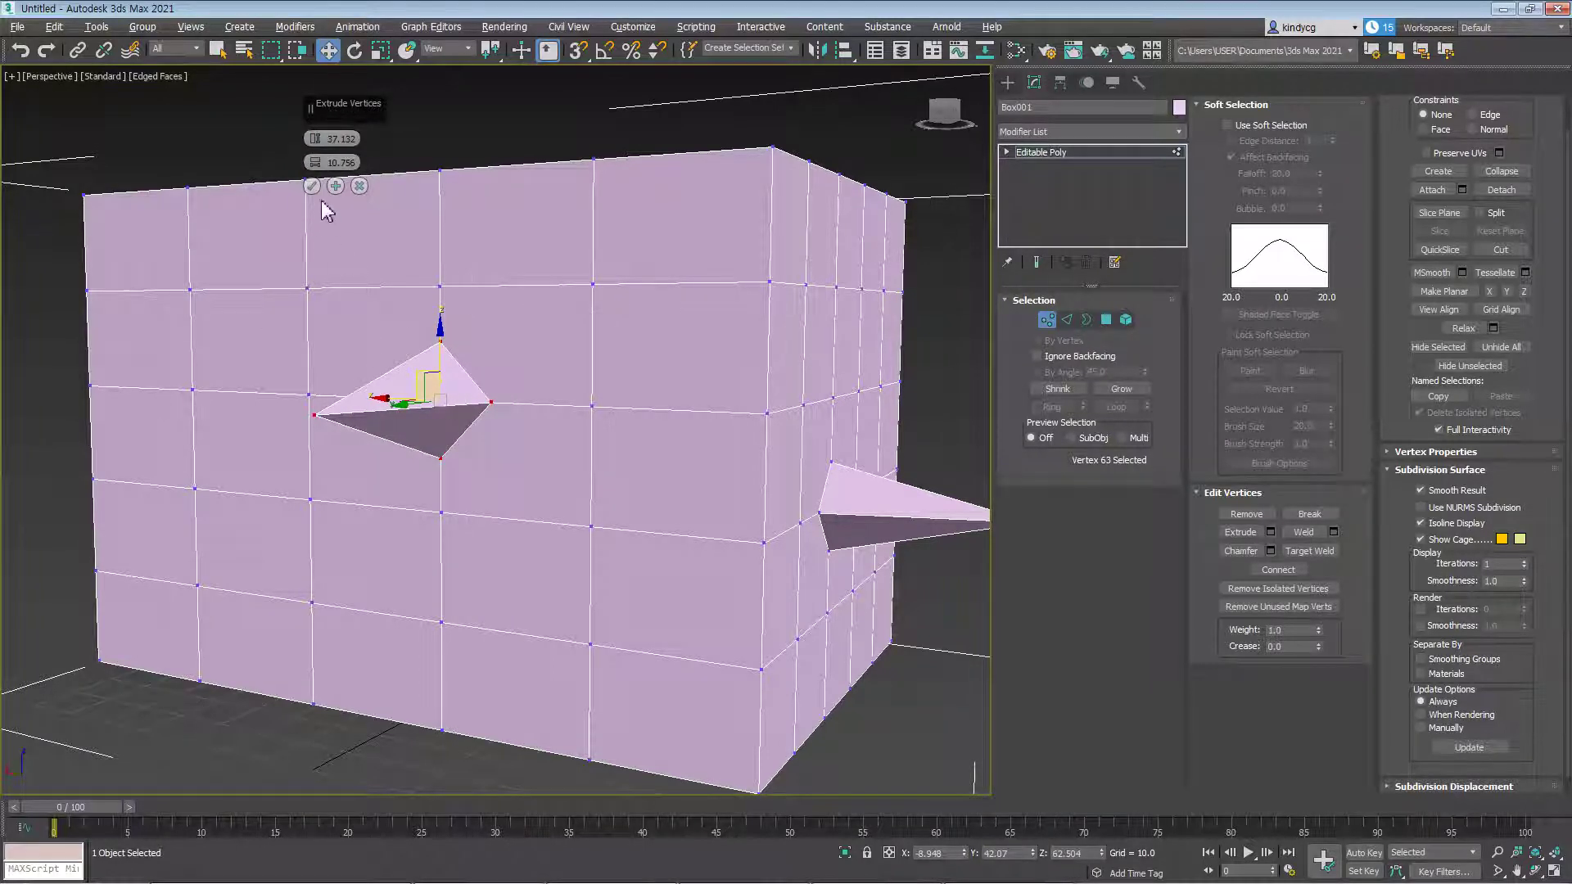
{"action": "left_click", "coordinate": [311, 187]}
Extrude a second back face vertex, beside the large spike, freehand into a smaller spike
{"action": "middle_click_drag", "start_coordinate": [414, 348], "coordinate": [597, 467], "text": "alt"}
{"action": "left_click", "coordinate": [582, 454]}
{"action": "left_click", "coordinate": [275, 415]}
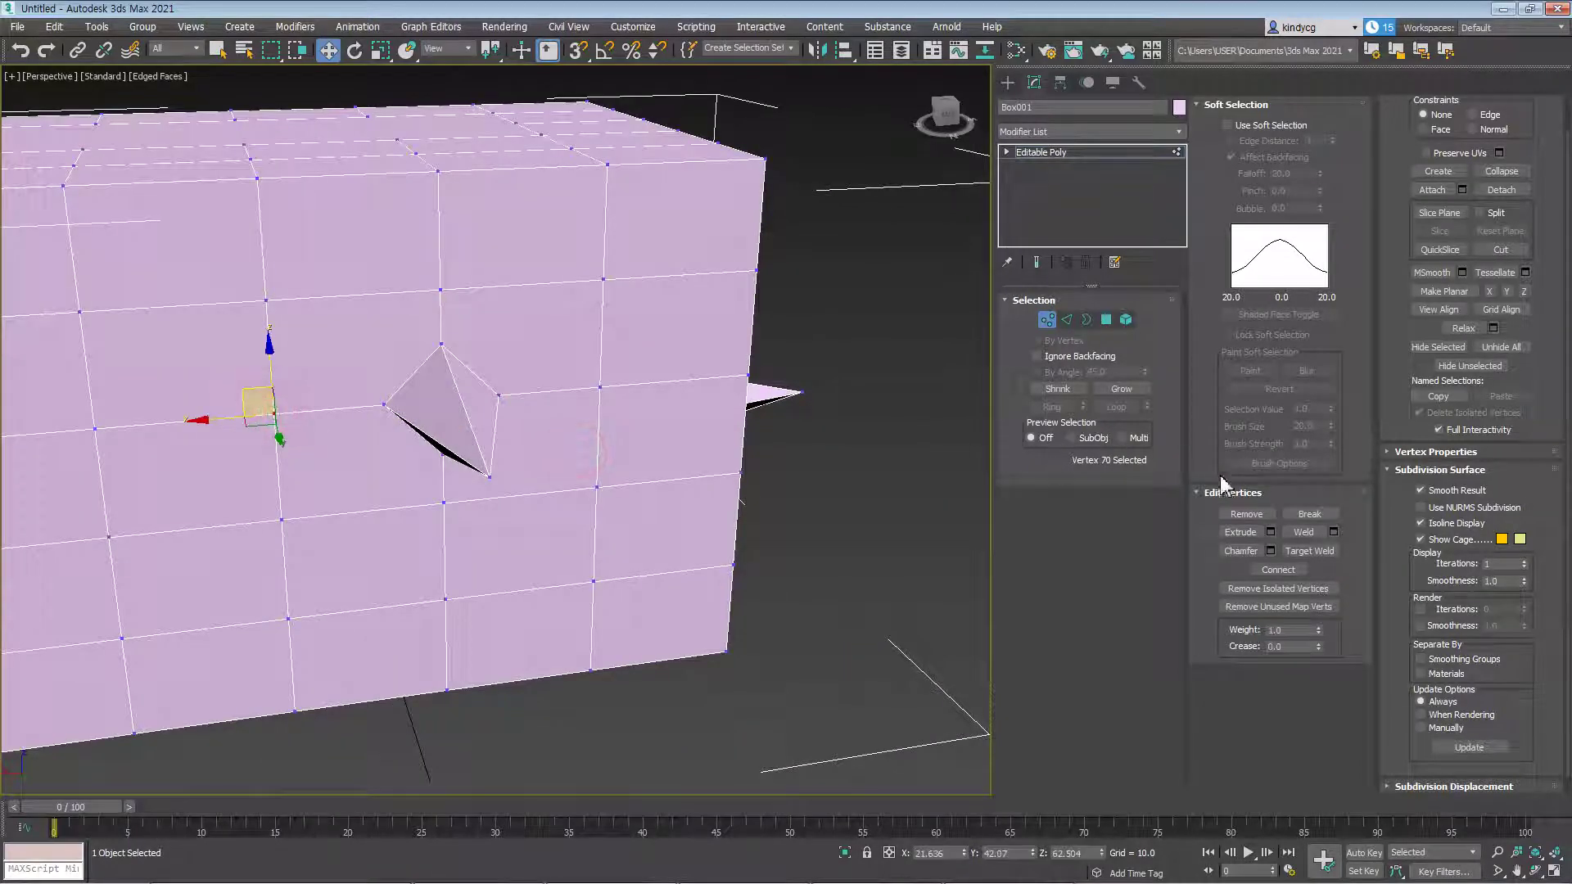
{"action": "left_click", "coordinate": [1253, 533]}
{"action": "left_click_drag", "start_coordinate": [275, 412], "coordinate": [307, 337]}
{"action": "right_click", "coordinate": [344, 425]}
{"action": "middle_click_drag", "start_coordinate": [361, 480], "coordinate": [449, 474], "text": "alt"}
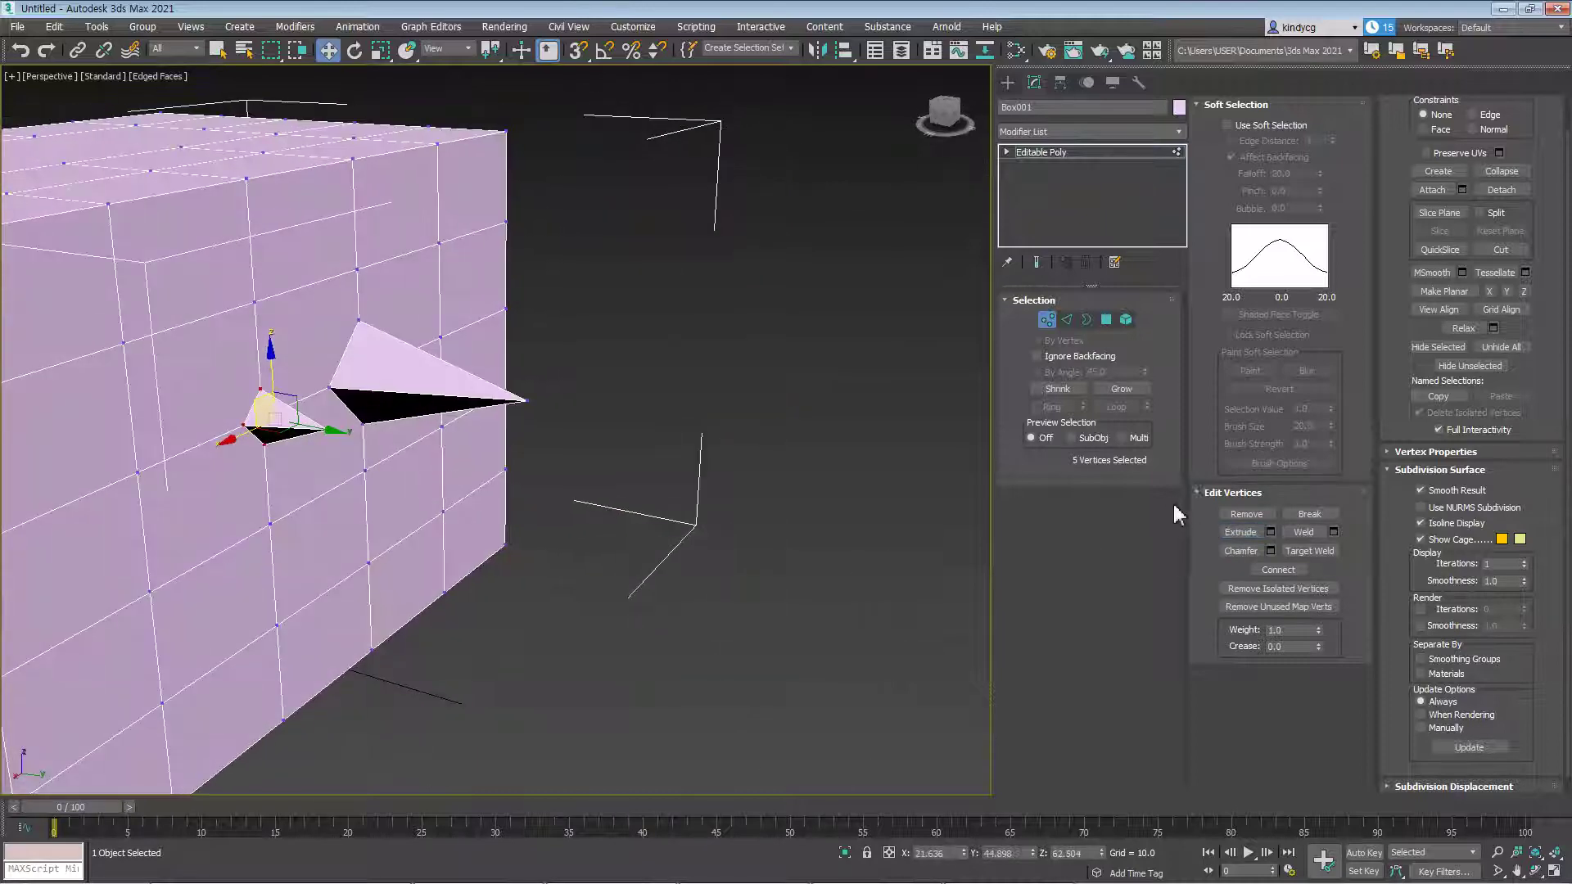
Apply Extrude again to the small spike's selected vertices with the current extrusion settings and clear the selection
{"action": "left_click", "coordinate": [1270, 532]}
{"action": "middle_click_drag", "start_coordinate": [690, 537], "coordinate": [379, 486], "text": "alt"}
{"action": "left_click", "coordinate": [312, 186]}
{"action": "middle_click_drag", "start_coordinate": [322, 210], "coordinate": [459, 499], "text": "alt"}
{"action": "left_click", "coordinate": [291, 484]}
Select the two upper inner vertices of the star-shaped hole in the front face and try to weld them
{"action": "middle_click_drag", "start_coordinate": [532, 541], "coordinate": [641, 491], "text": "alt"}
{"action": "scroll", "coordinate": [619, 445], "scroll_direction": "up", "scroll_amount": 5}
{"action": "left_click", "coordinate": [610, 418]}
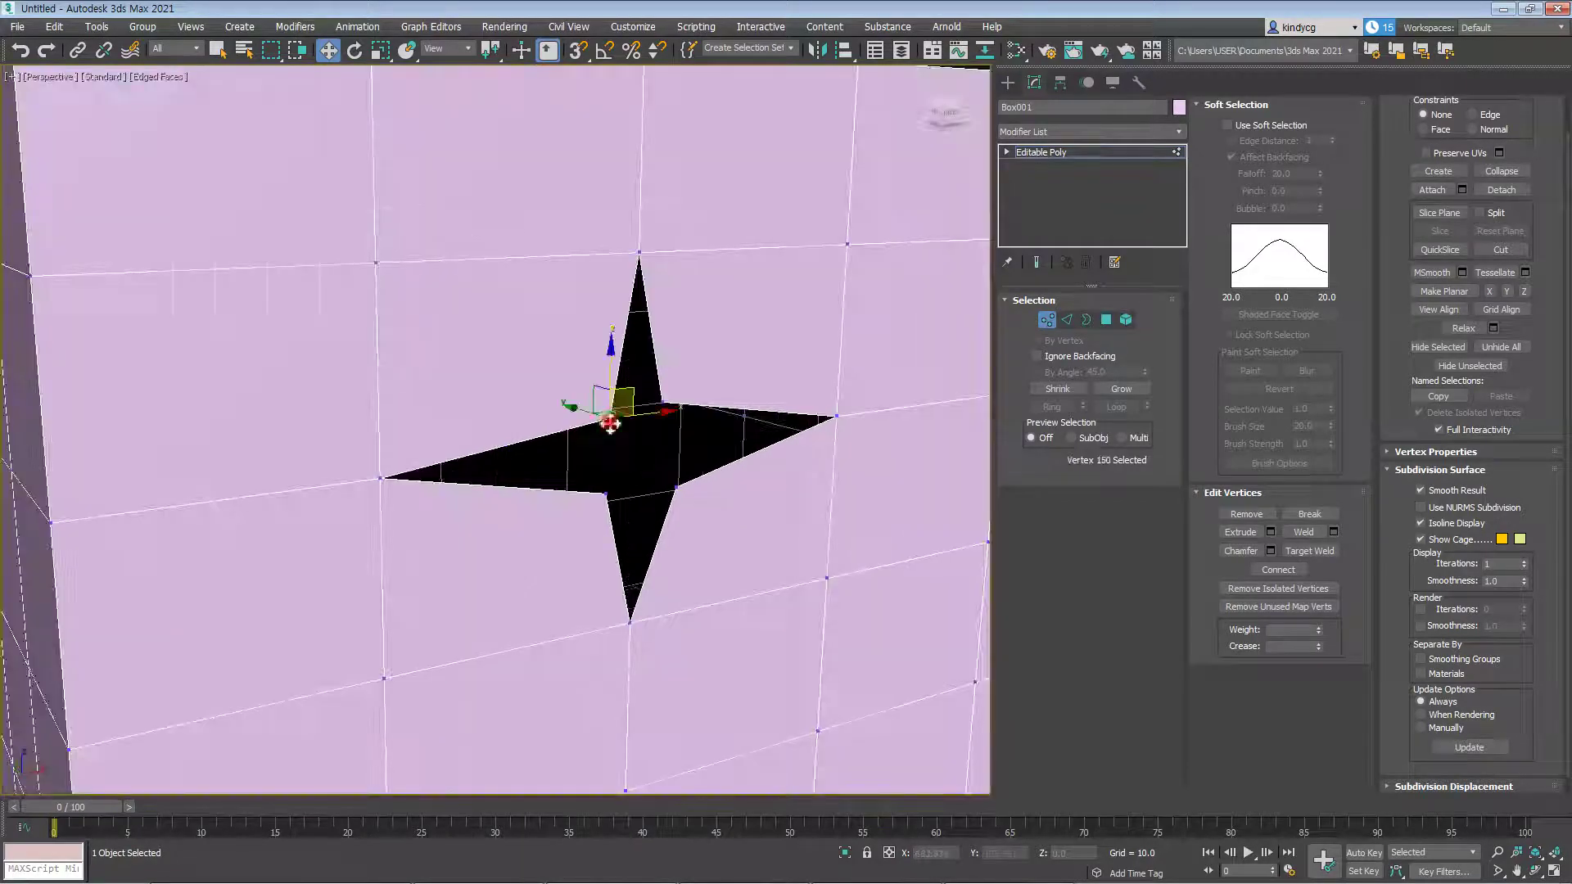
{"action": "left_click", "coordinate": [663, 403], "text": "ctrl"}
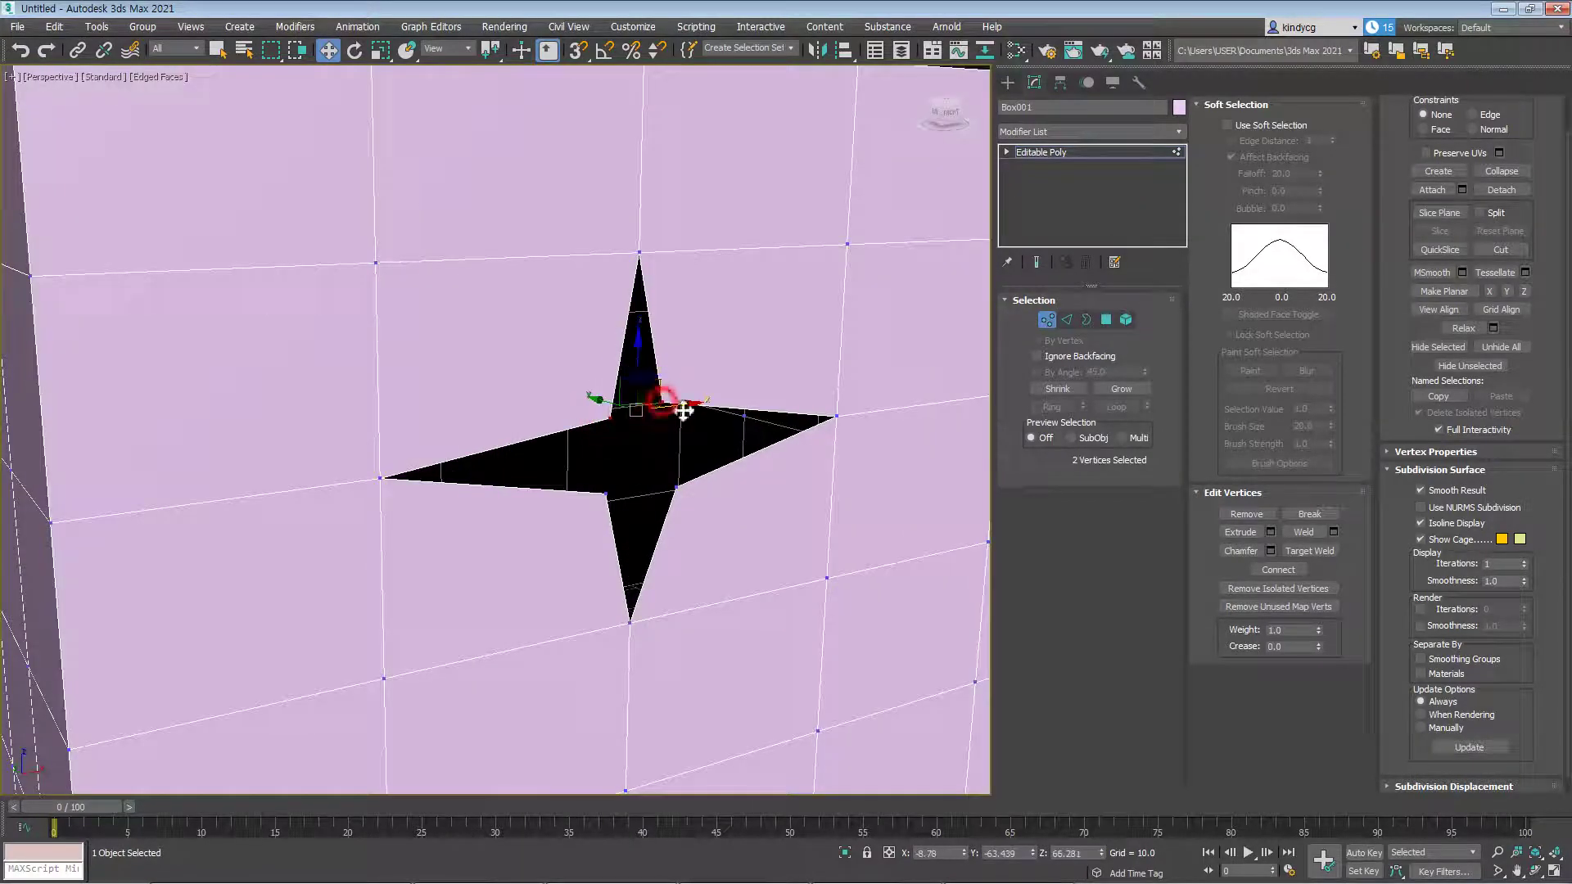
{"action": "left_click", "coordinate": [1304, 532]}
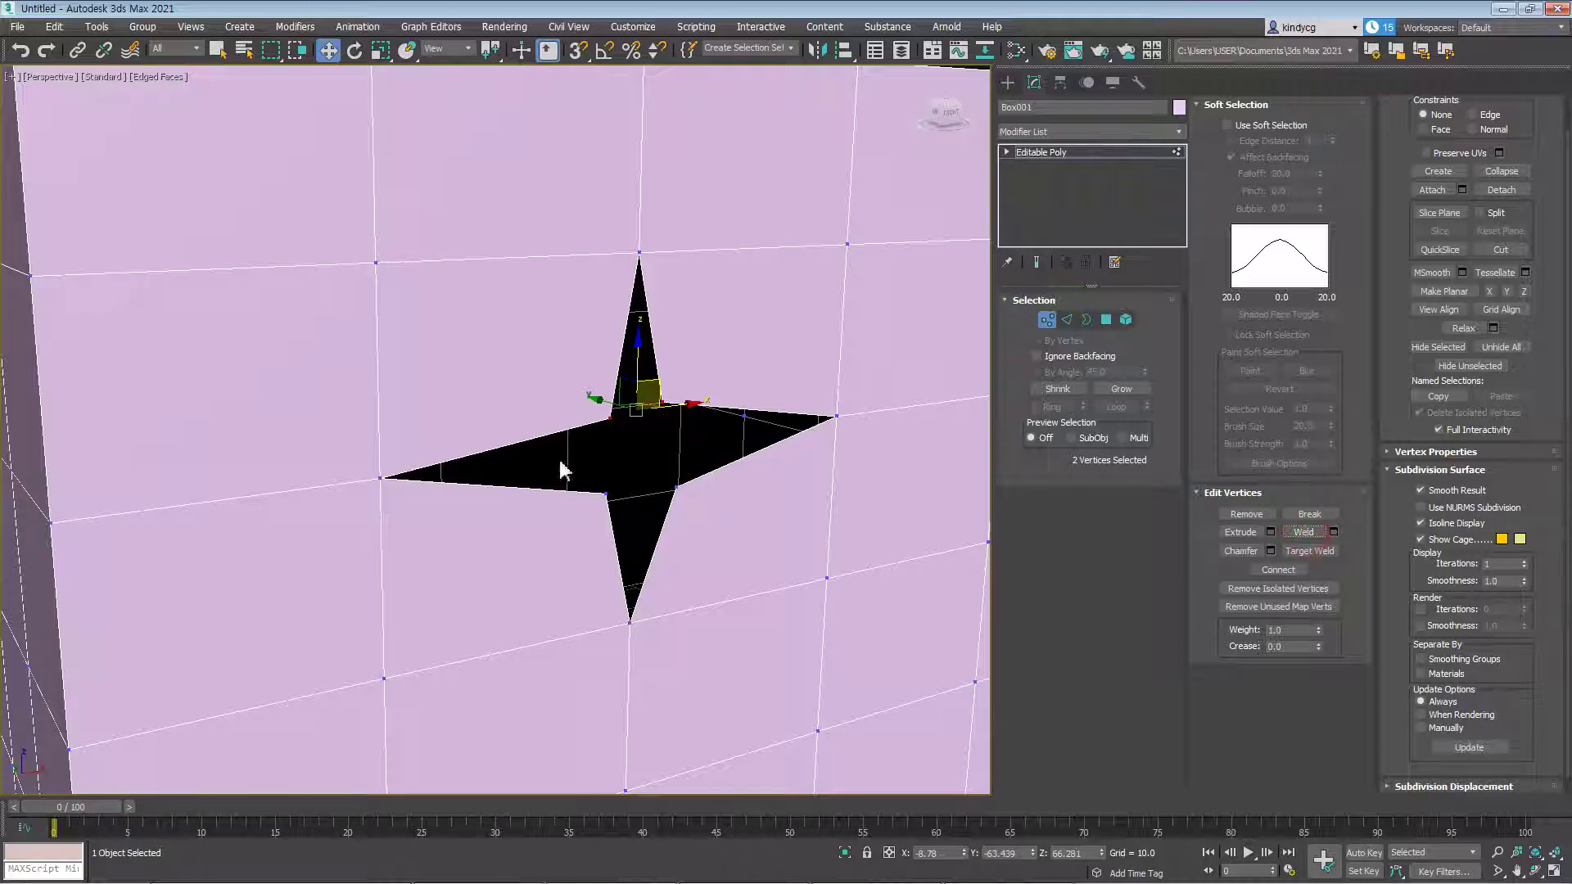
Raise the weld threshold to about 8.33 and weld the hole's two upper inner vertices together
{"action": "left_click", "coordinate": [1334, 532]}
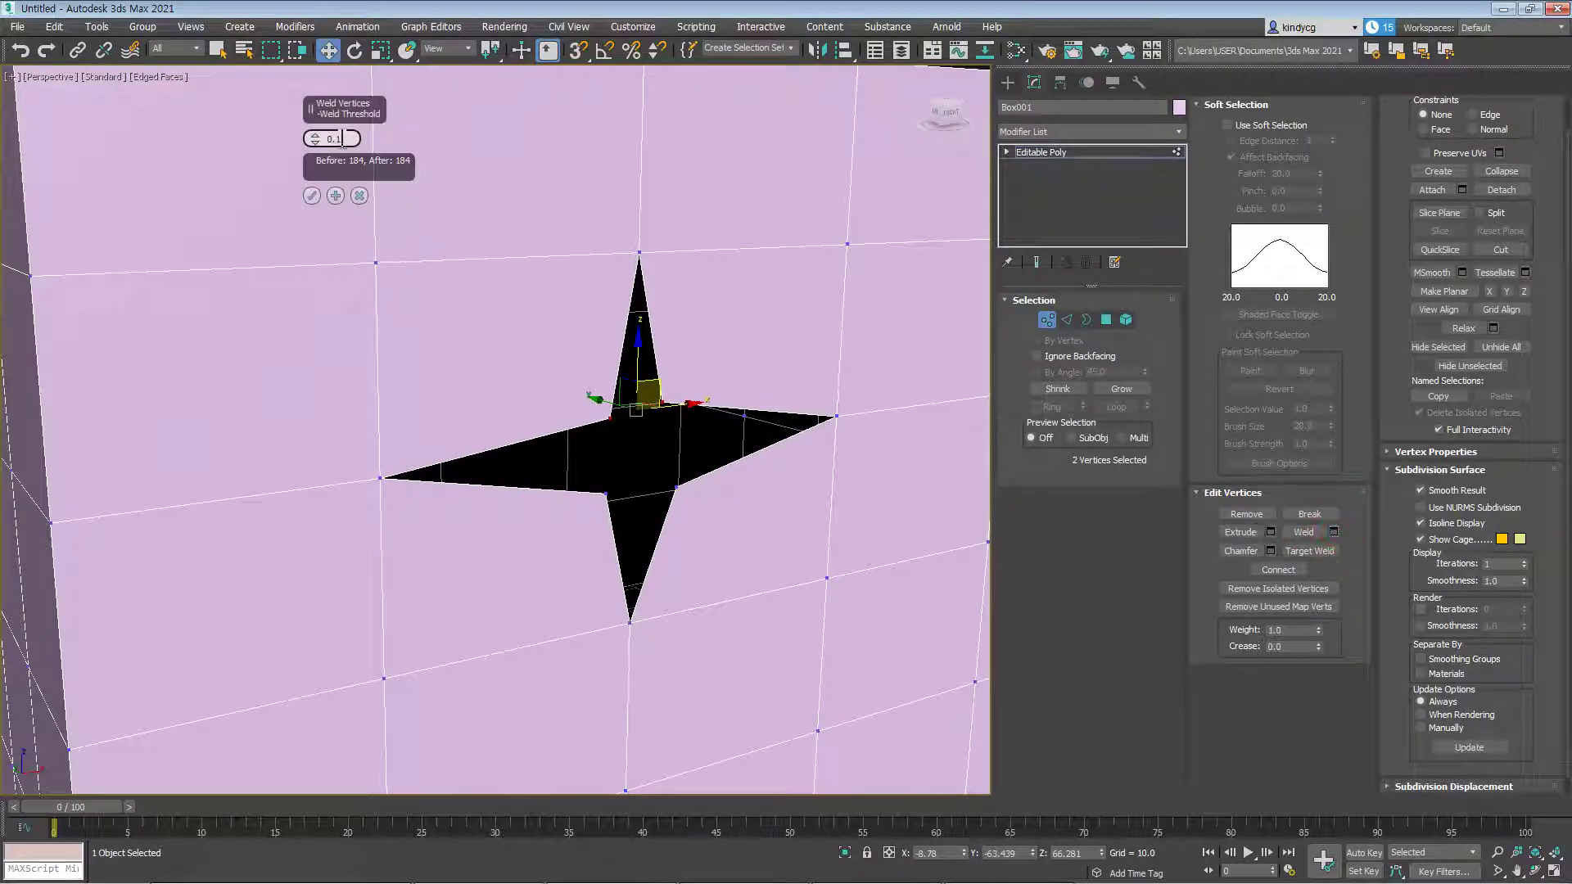
{"action": "double_click", "coordinate": [352, 140]}
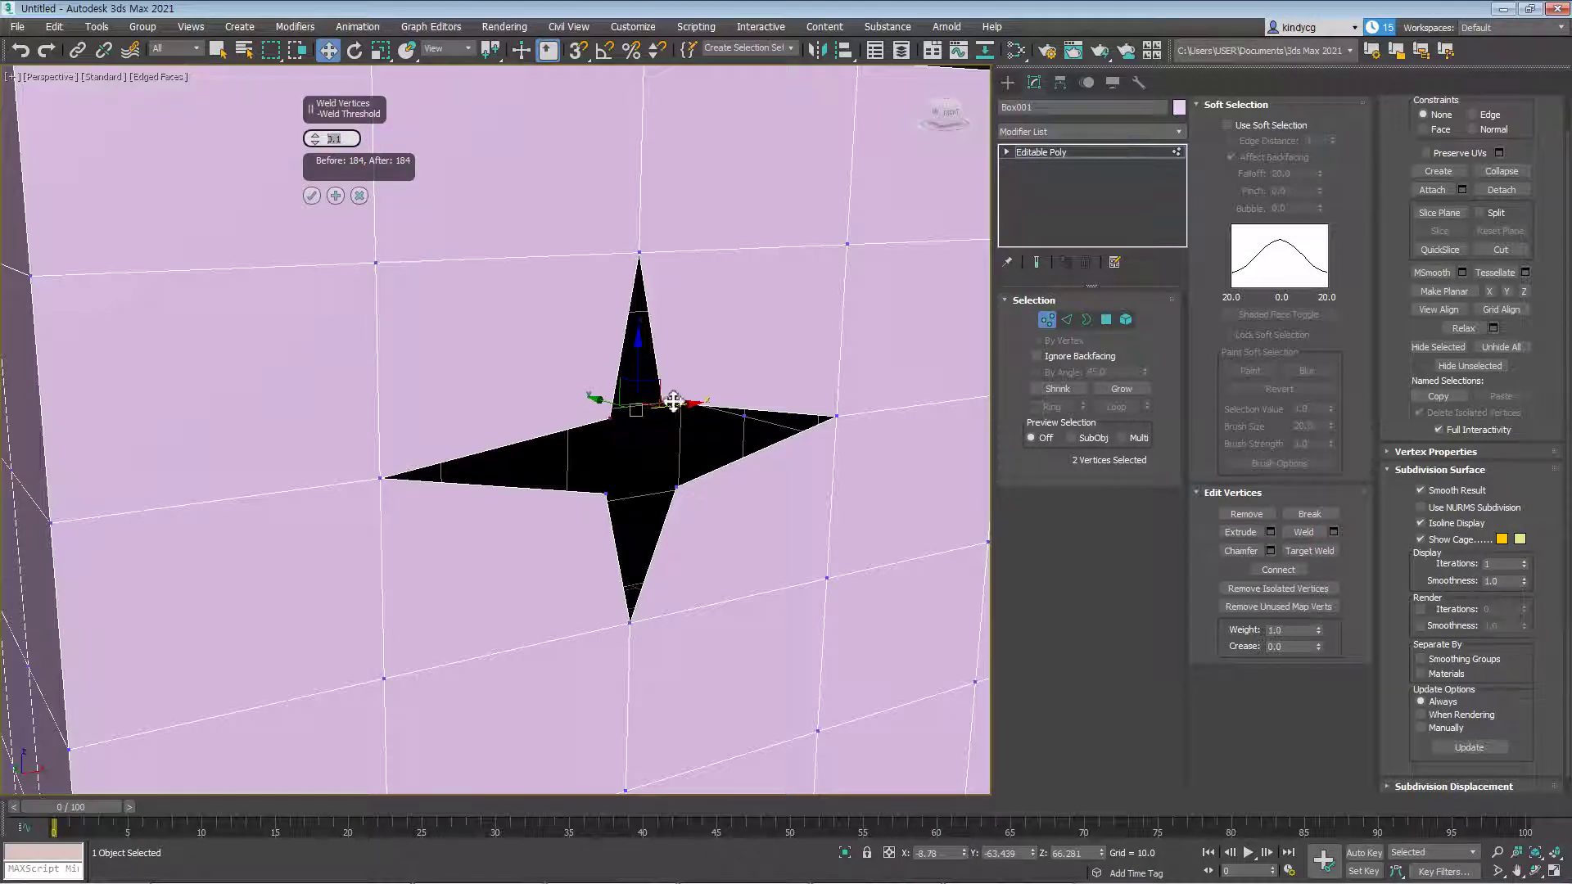
{"action": "left_click", "coordinate": [318, 136]}
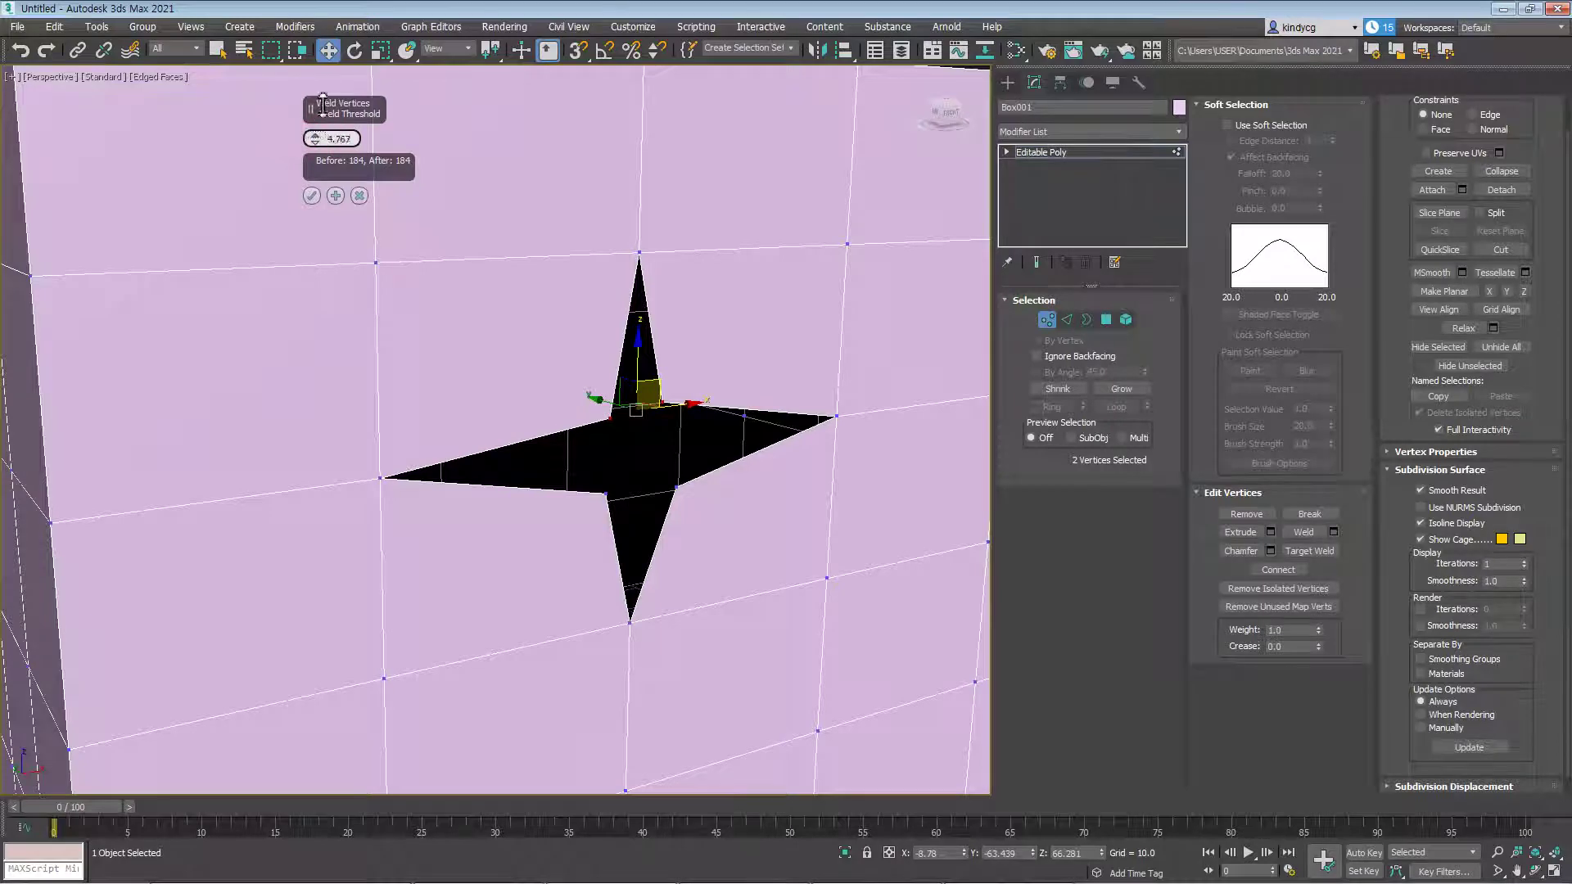
{"action": "left_click_drag", "start_coordinate": [323, 107], "coordinate": [326, 81]}
{"action": "middle_click_drag", "start_coordinate": [616, 416], "coordinate": [599, 319], "text": "alt"}
{"action": "left_click", "coordinate": [637, 468]}
{"action": "left_click", "coordinate": [667, 402]}
{"action": "left_click", "coordinate": [606, 420], "text": "ctrl"}
{"action": "middle_click_drag", "start_coordinate": [606, 419], "coordinate": [431, 316], "text": "alt"}
{"action": "left_click", "coordinate": [312, 196]}
Test the welded vertex at the hole's upper rim by moving it, and undo the move
{"action": "middle_click_drag", "start_coordinate": [519, 374], "coordinate": [643, 372], "text": "alt"}
{"action": "left_click", "coordinate": [656, 446]}
{"action": "left_click", "coordinate": [636, 411]}
{"action": "left_click_drag", "start_coordinate": [637, 359], "coordinate": [631, 399]}
{"action": "key", "text": "ctrl+z"}
Select the hole's two lower inner vertices and weld them with a weld threshold of 11.493
{"action": "middle_click_drag", "start_coordinate": [687, 465], "coordinate": [691, 505], "text": "alt"}
{"action": "left_click", "coordinate": [683, 490]}
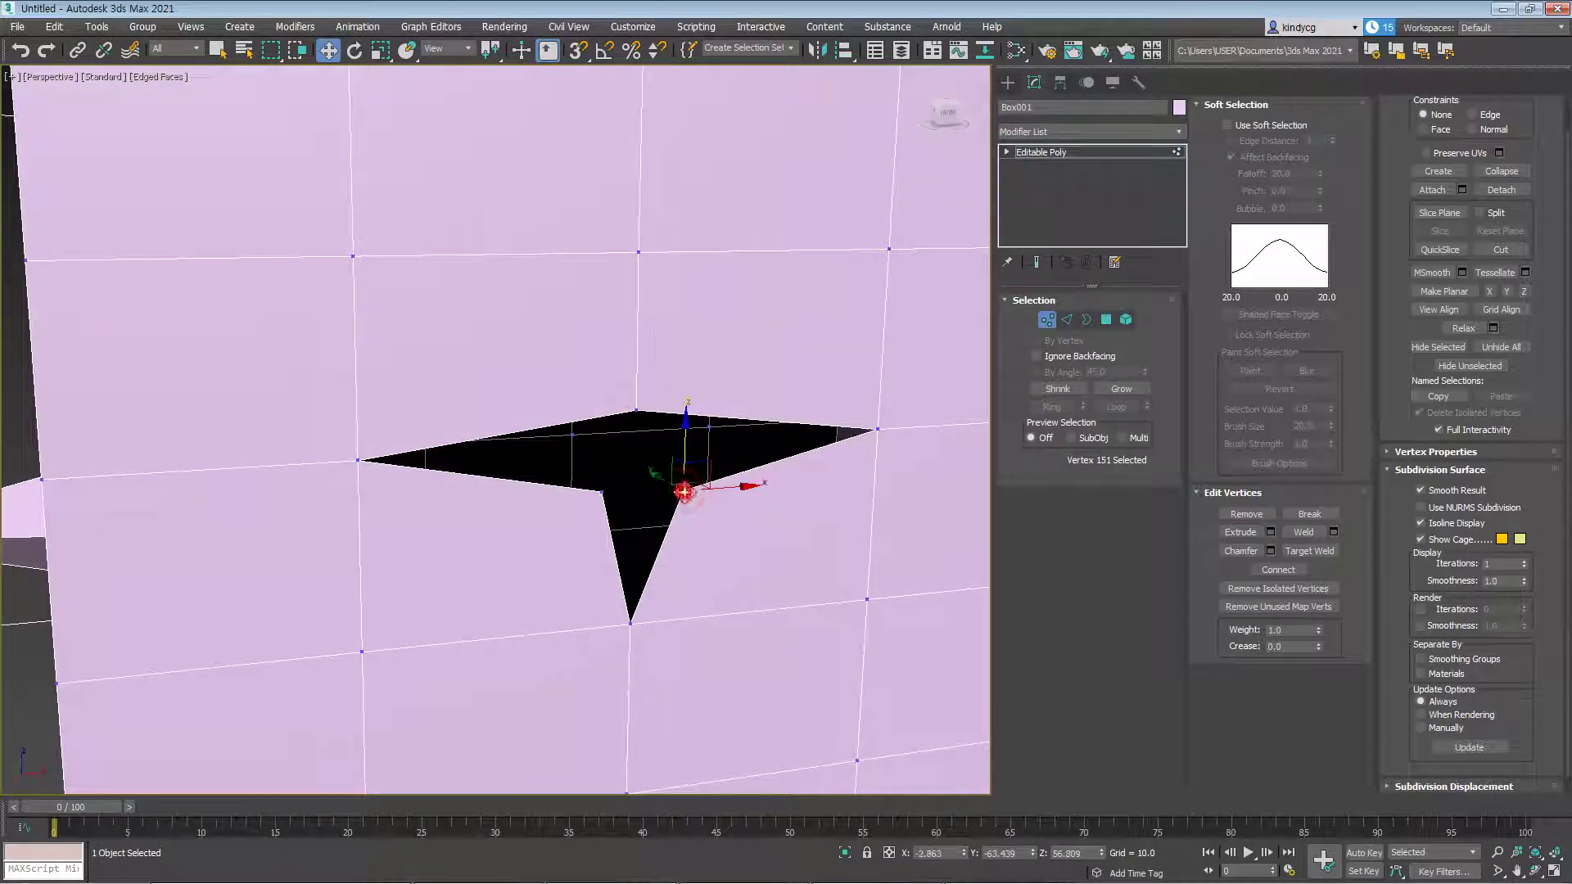
{"action": "left_click", "coordinate": [603, 491], "text": "ctrl"}
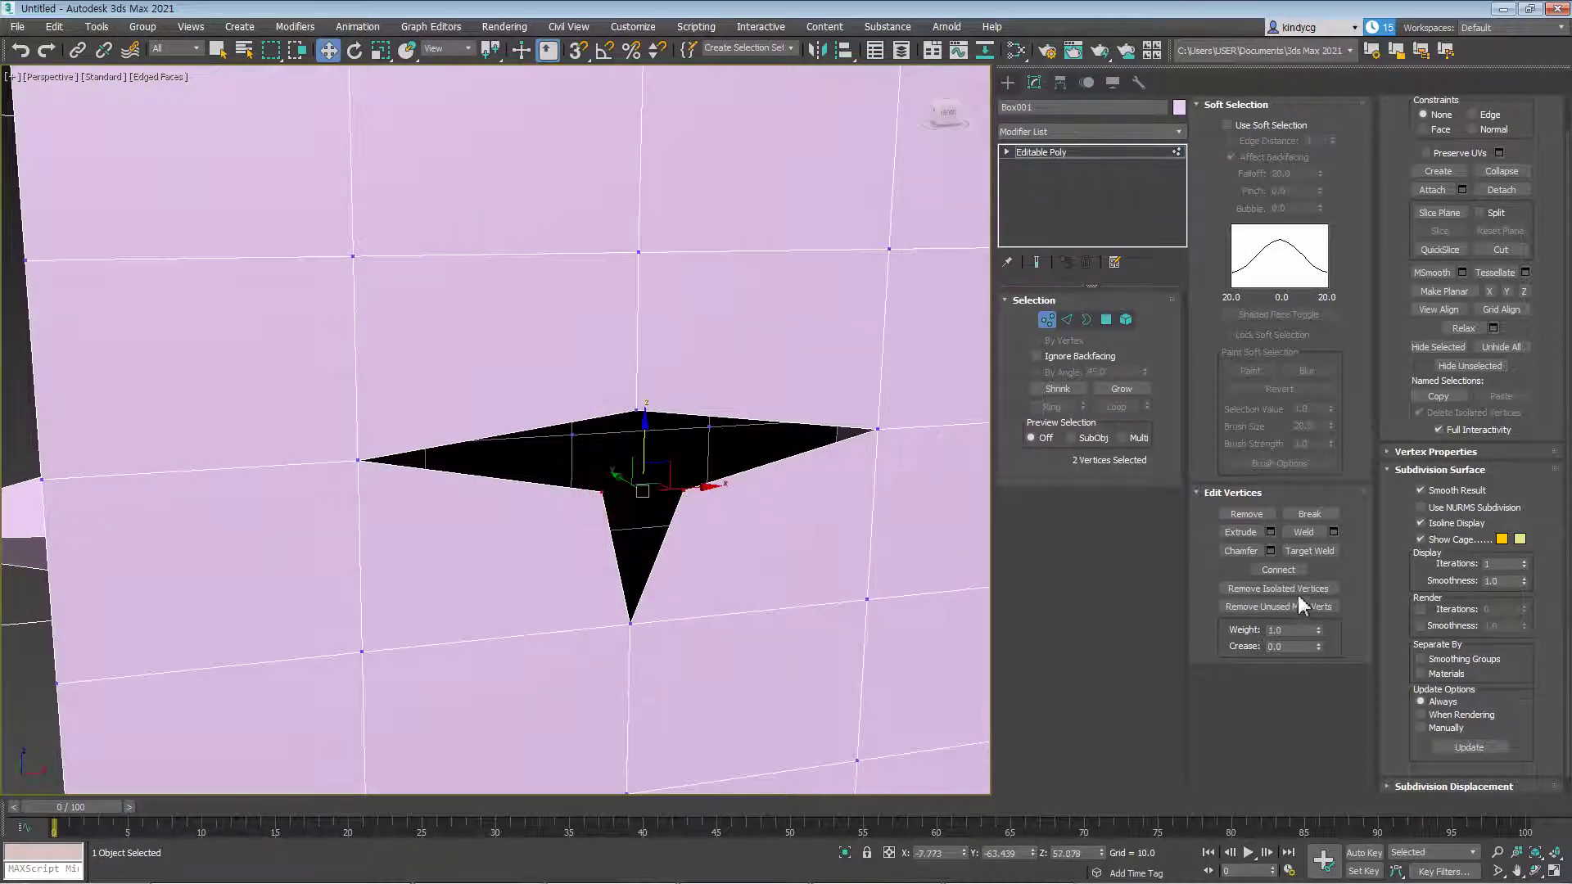
{"action": "left_click", "coordinate": [1303, 532]}
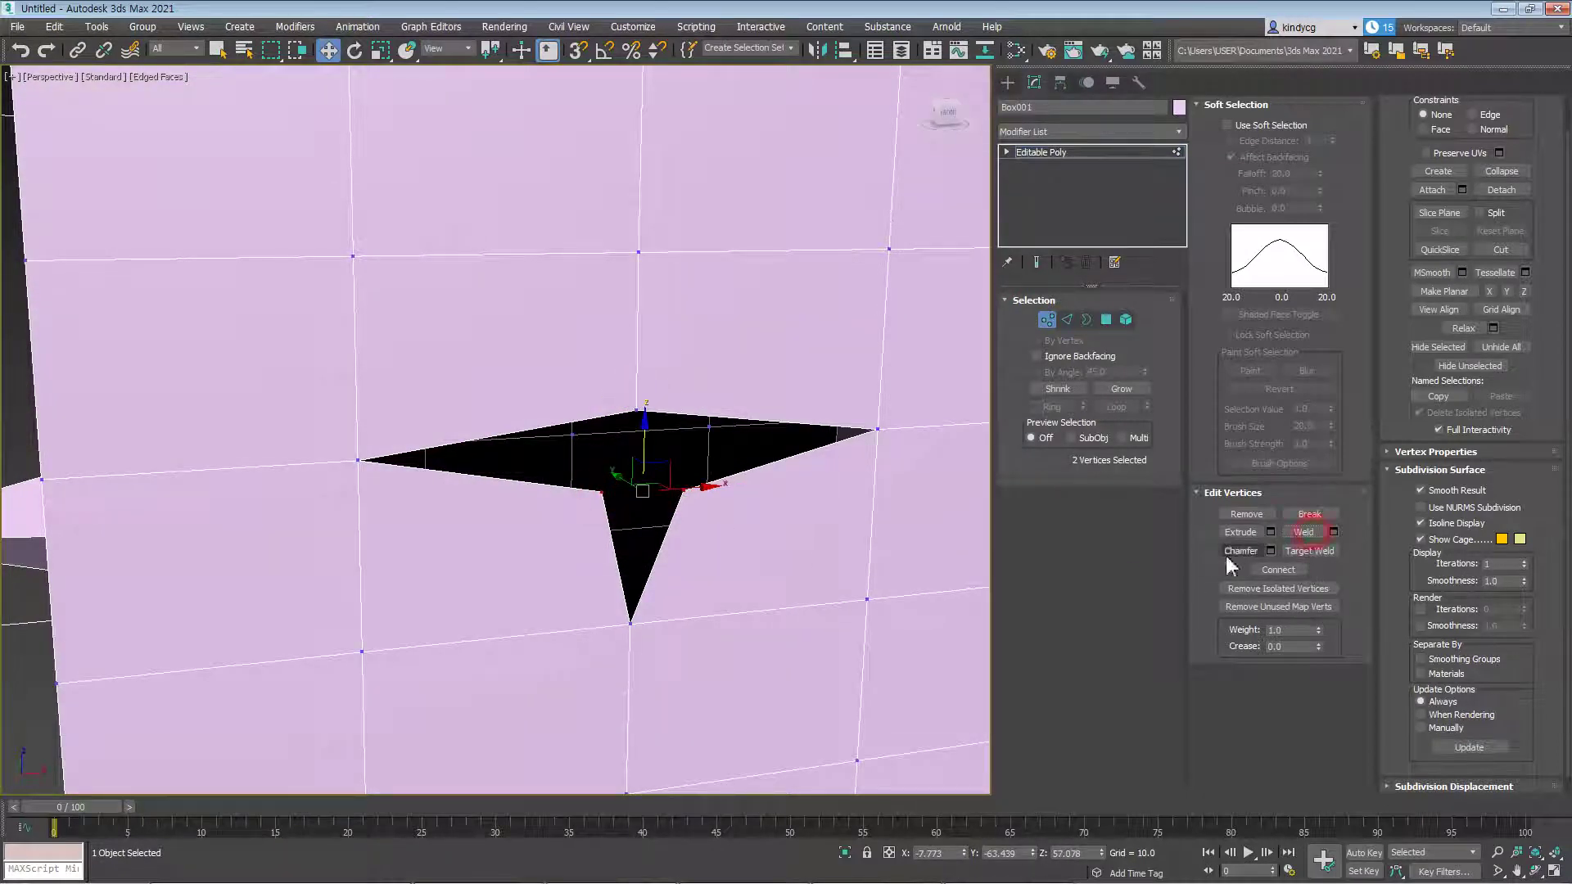
{"action": "left_click", "coordinate": [1333, 532]}
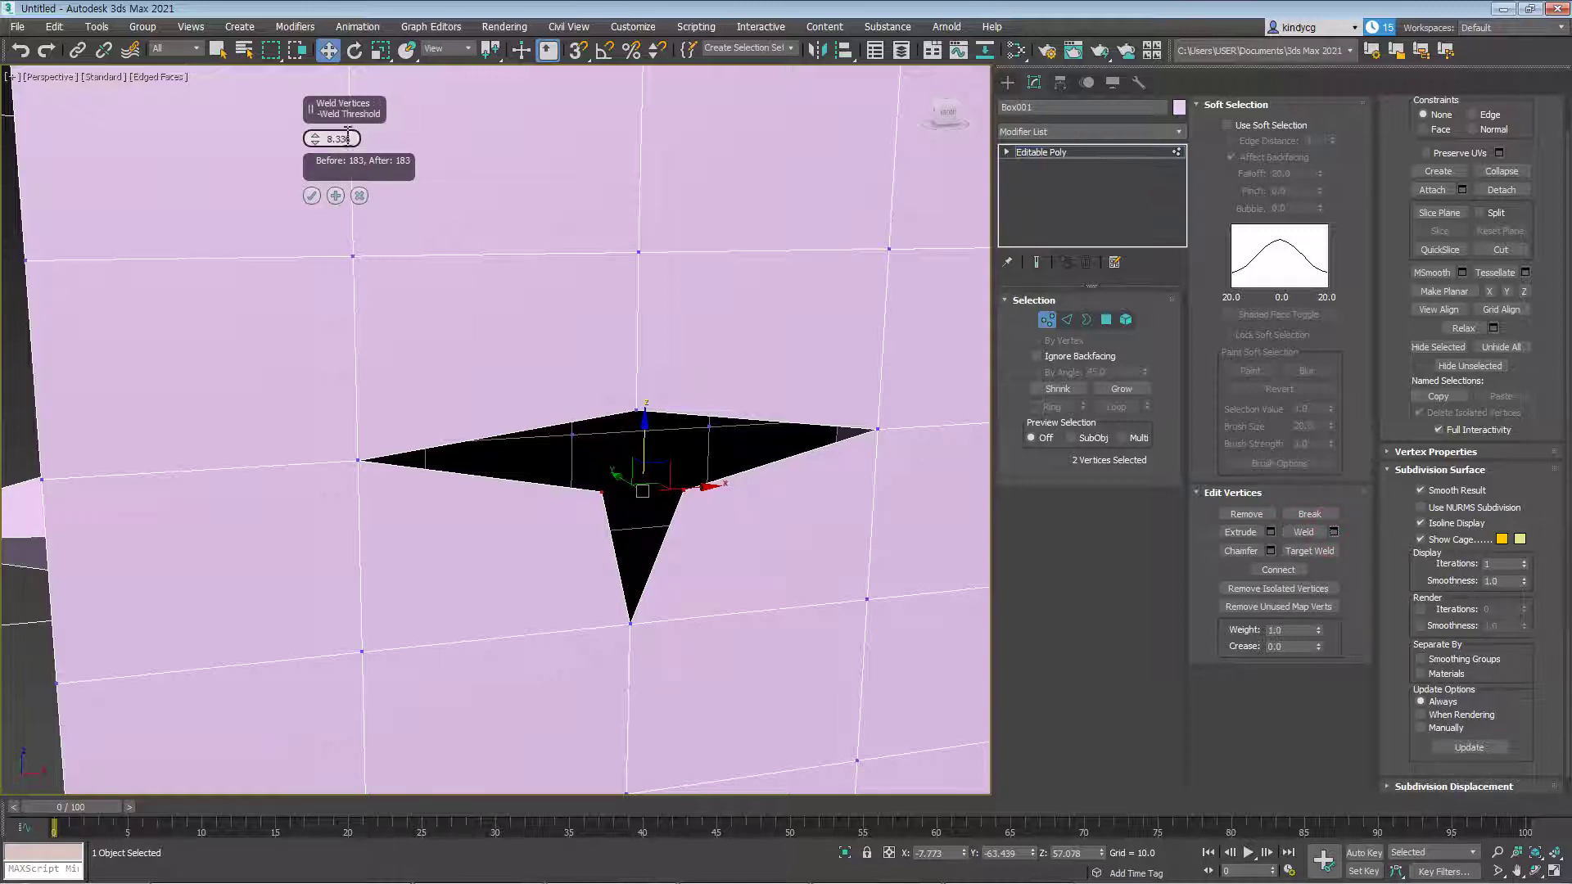
{"action": "left_click_drag", "start_coordinate": [319, 145], "coordinate": [318, 123]}
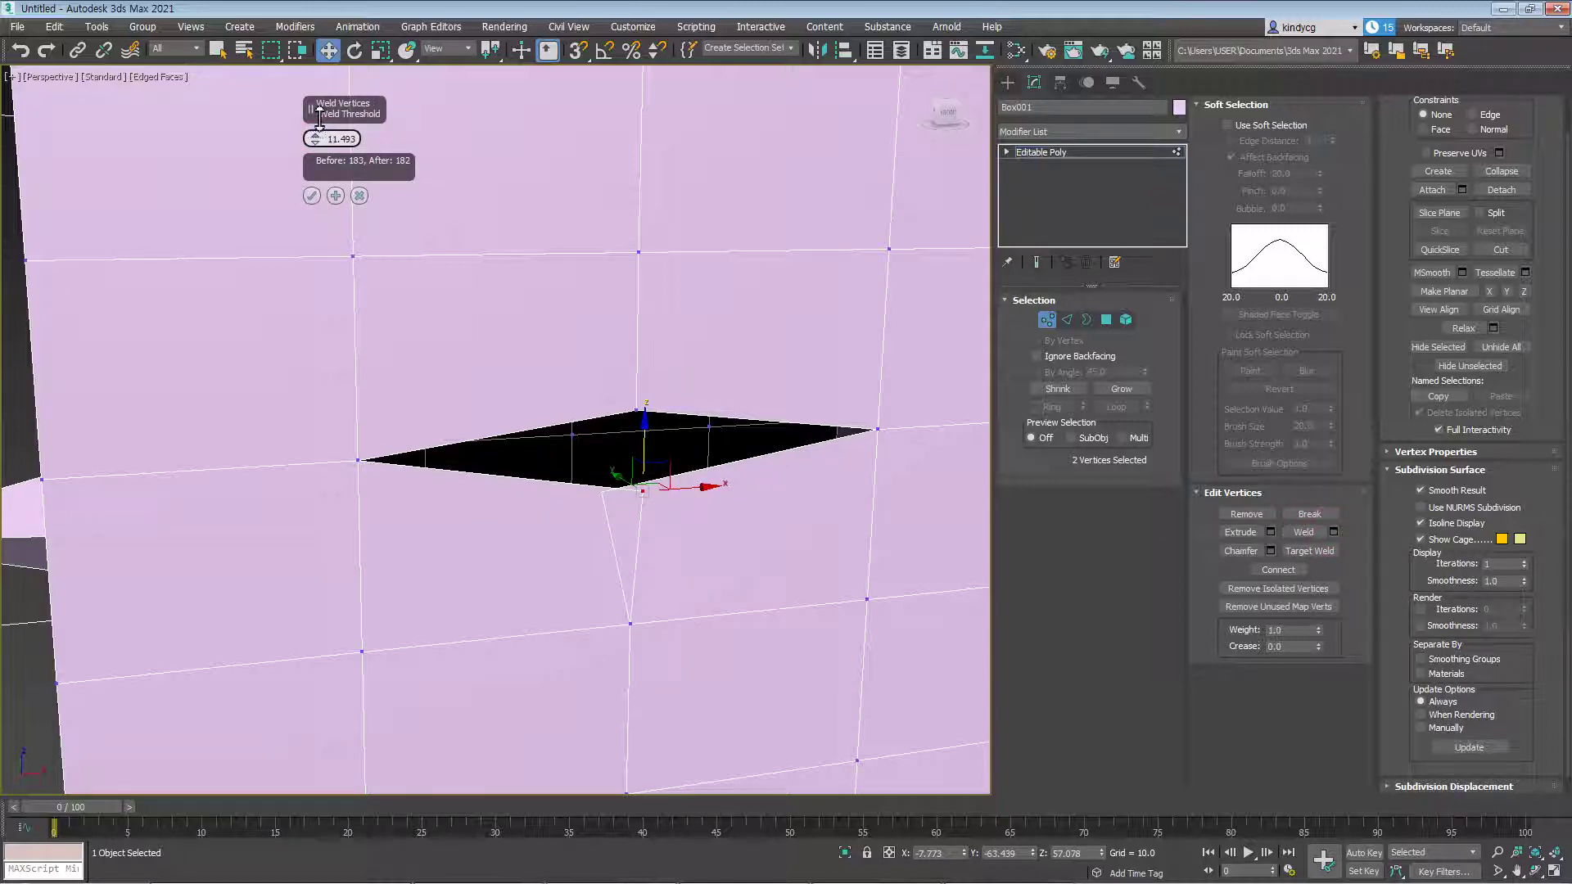
{"action": "left_click", "coordinate": [312, 195]}
Select the hole's remaining upper and lower middle vertices and weld them together to close the hole
{"action": "middle_click_drag", "start_coordinate": [614, 452], "coordinate": [619, 431]}
{"action": "left_click", "coordinate": [641, 388], "text": "ctrl"}
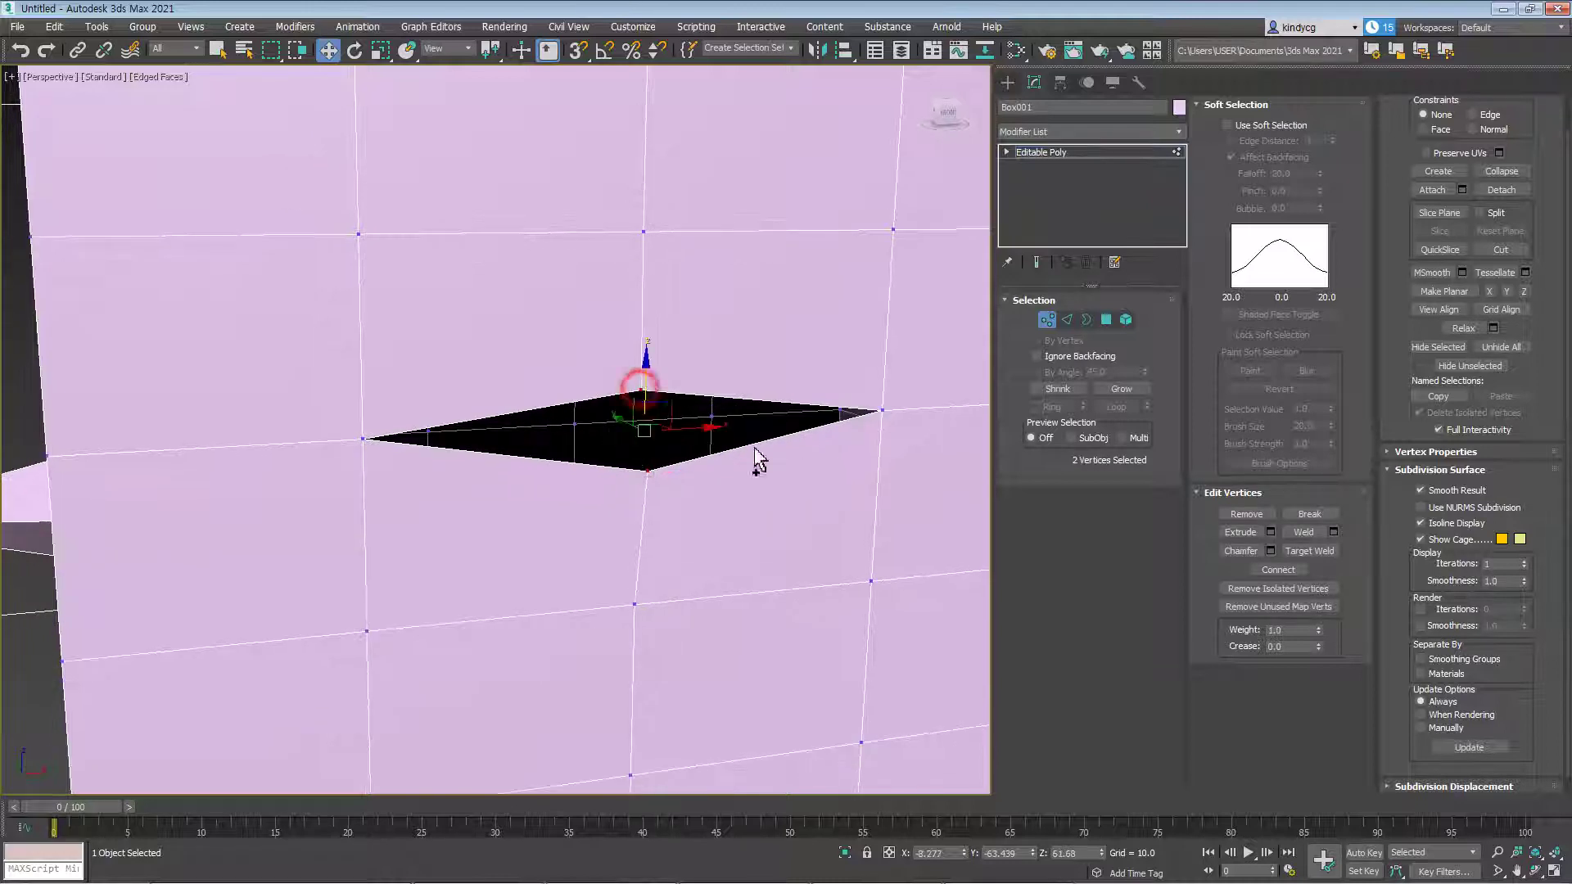
{"action": "left_click", "coordinate": [1304, 532]}
{"action": "left_click", "coordinate": [685, 480]}
Select two diagonally opposite vertices of a front-face polygon, raise the weld threshold to about 47.163 and try to weld them
{"action": "left_click", "coordinate": [642, 232]}
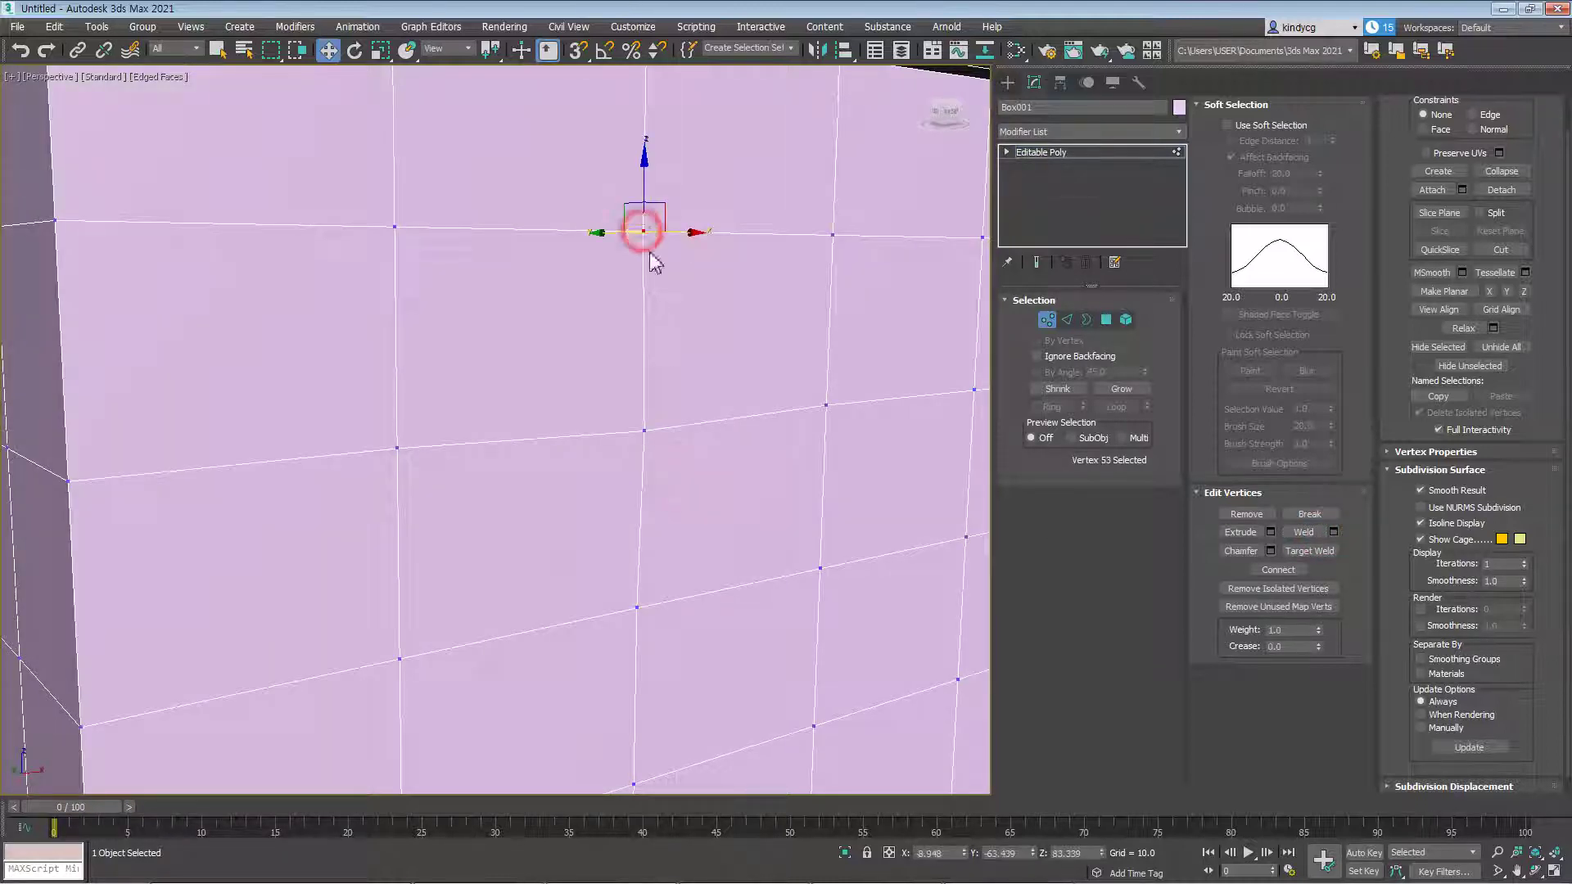
{"action": "left_click", "coordinate": [826, 404], "text": "ctrl"}
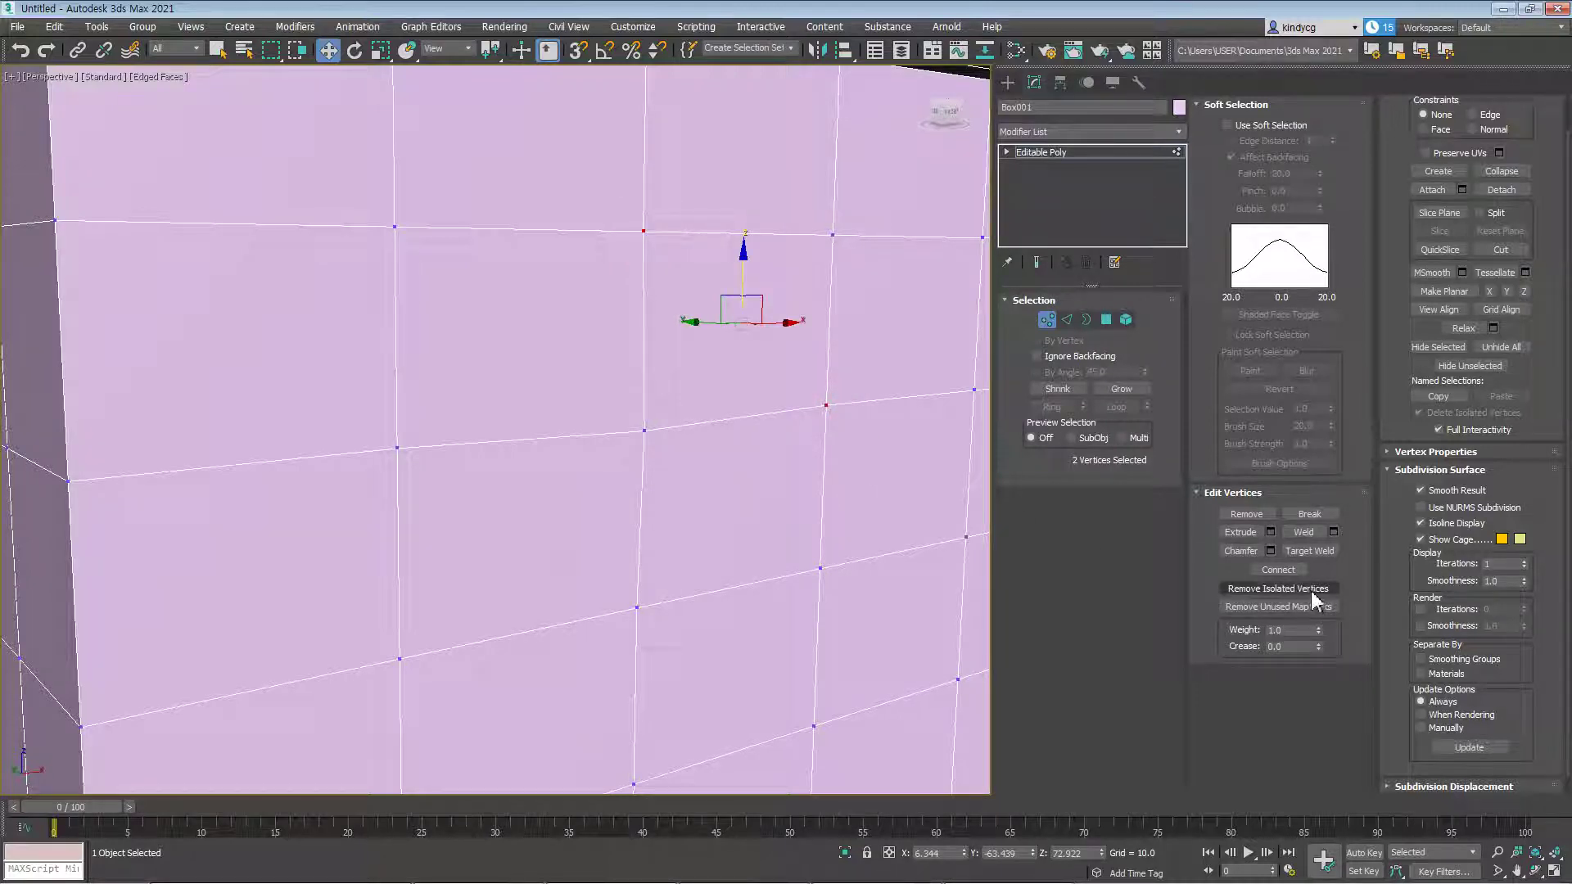
{"action": "left_click", "coordinate": [1306, 532]}
{"action": "left_click", "coordinate": [1333, 532]}
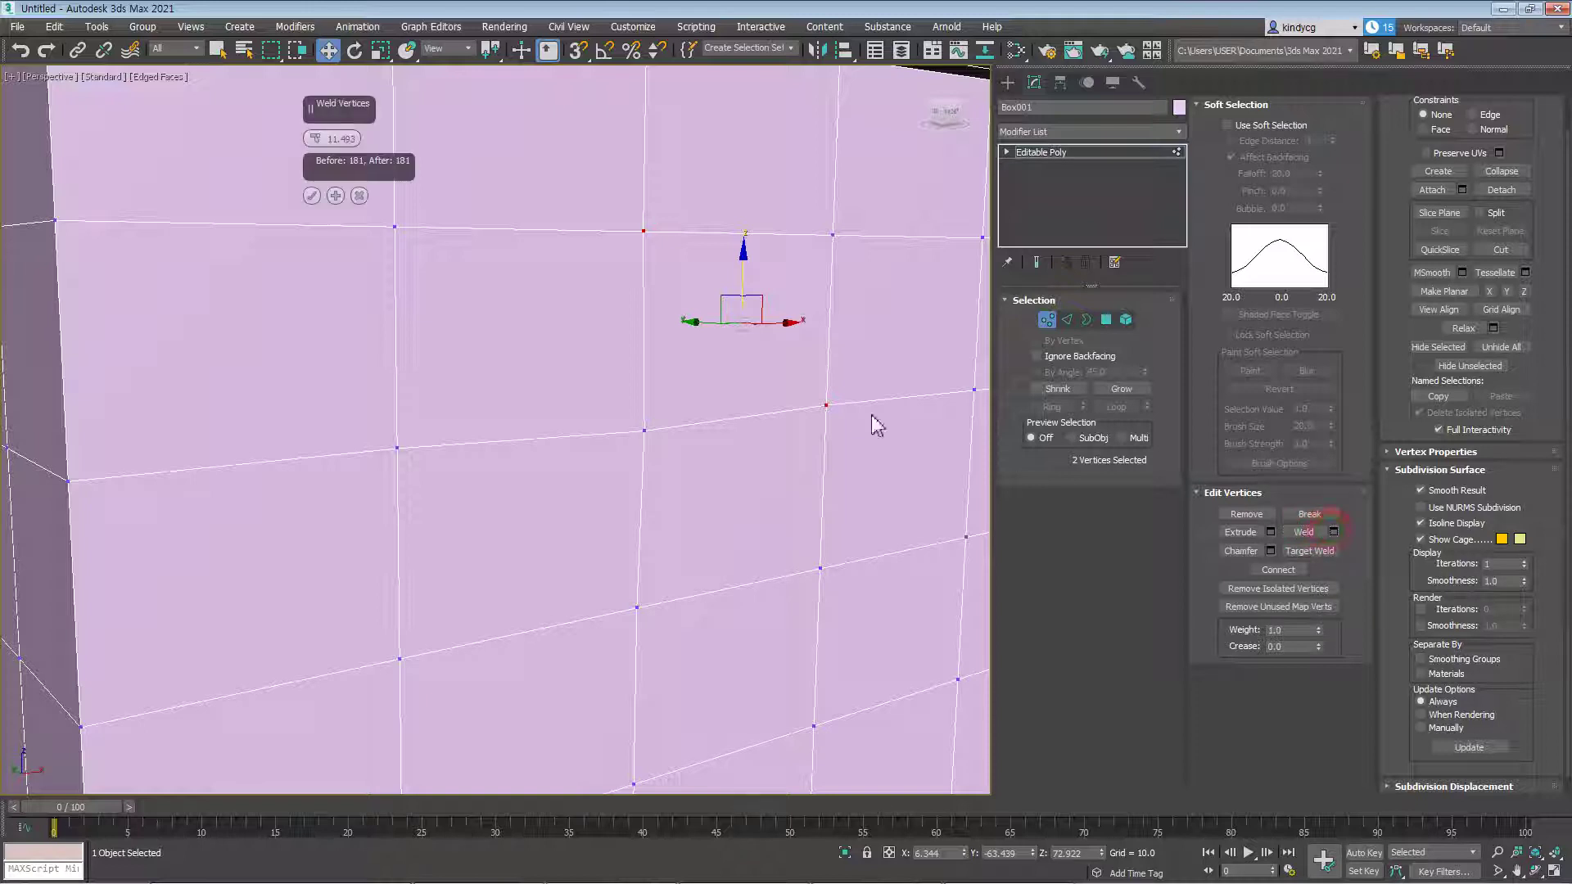
{"action": "left_click_drag", "start_coordinate": [315, 138], "coordinate": [303, 808]}
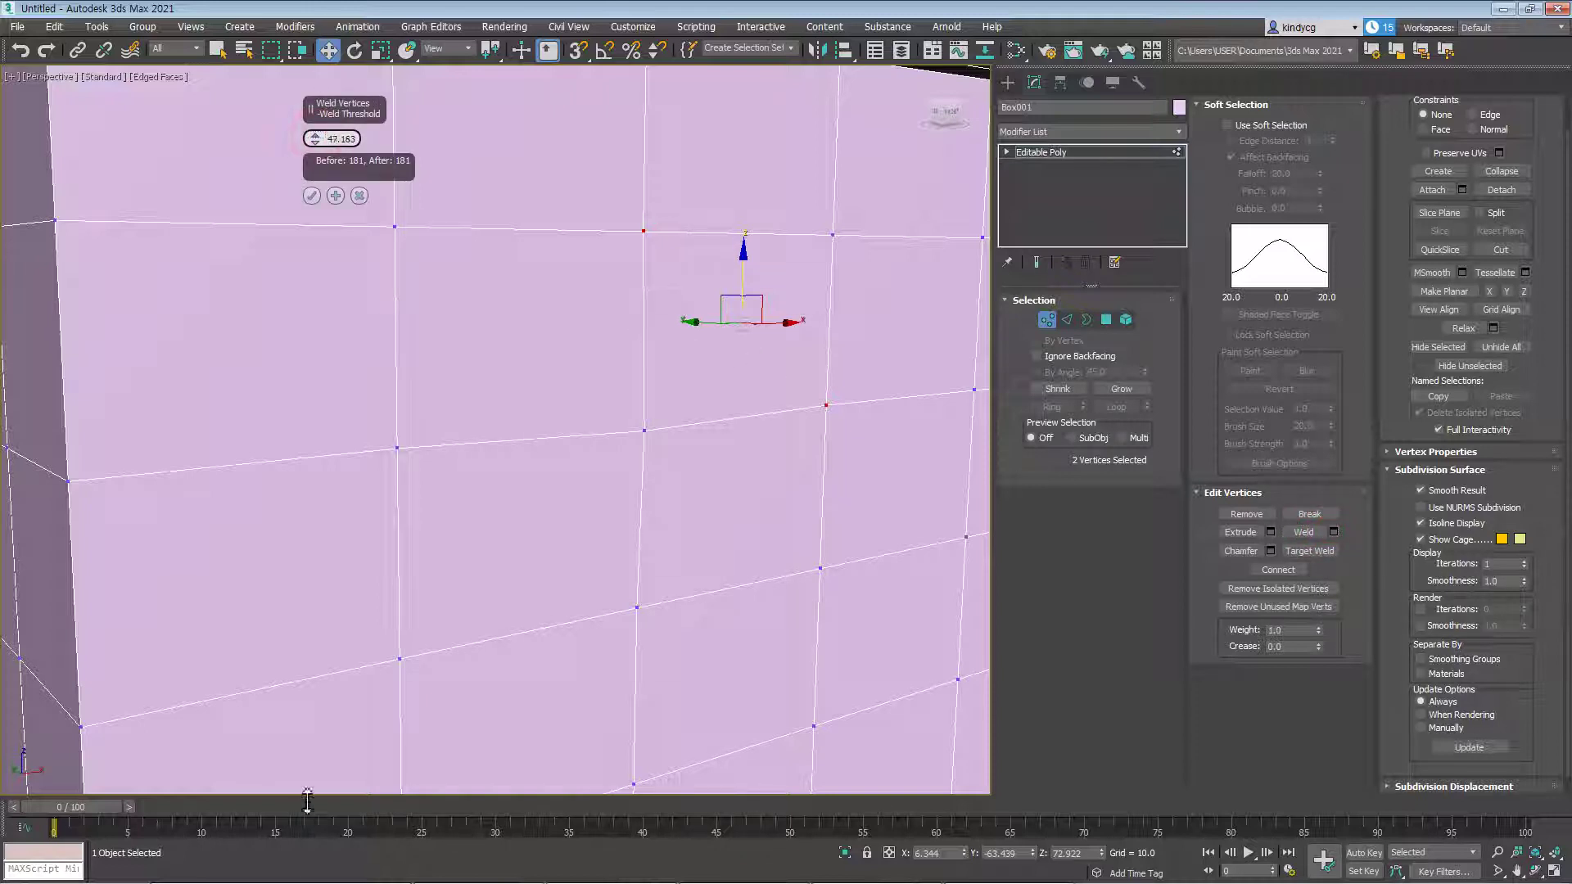
{"action": "left_click_drag", "start_coordinate": [377, 393], "coordinate": [387, 307]}
{"action": "left_click", "coordinate": [310, 195]}
Select the same two diagonally opposite front-face vertices and connect them with an edge
{"action": "middle_click_drag", "start_coordinate": [743, 424], "coordinate": [743, 468]}
{"action": "left_click", "coordinate": [643, 278]}
{"action": "left_click", "coordinate": [826, 446], "text": "ctrl"}
{"action": "right_click", "coordinate": [740, 399]}
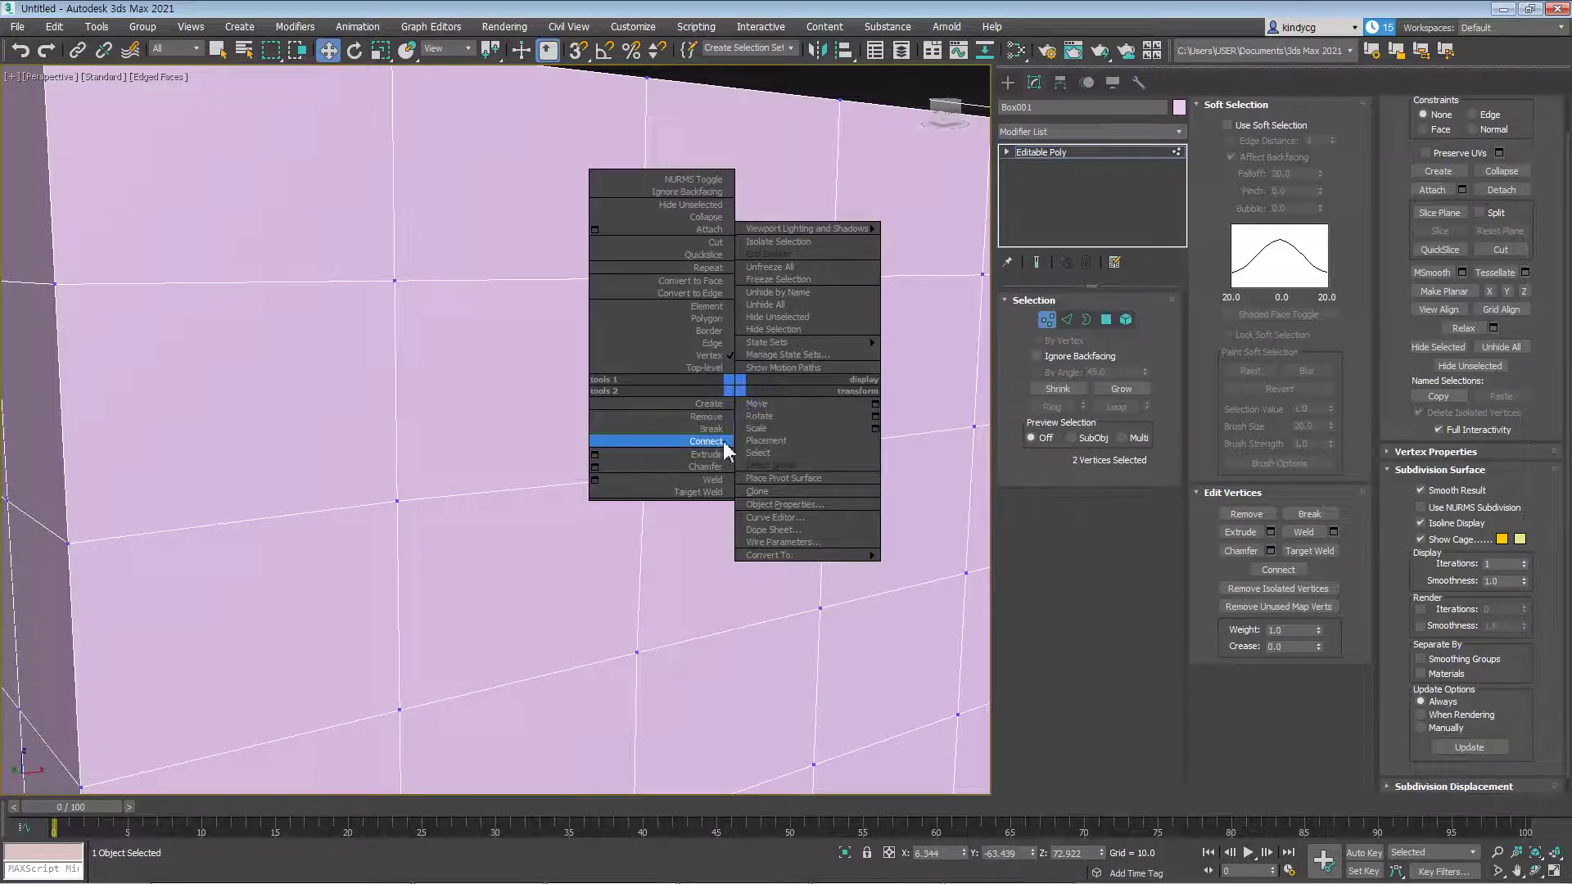
{"action": "left_click", "coordinate": [712, 439]}
{"action": "left_click", "coordinate": [810, 491]}
Select the two connected vertices again and weld them into one
{"action": "left_click", "coordinate": [644, 279]}
{"action": "left_click", "coordinate": [826, 446], "text": "ctrl"}
{"action": "left_click", "coordinate": [1303, 531]}
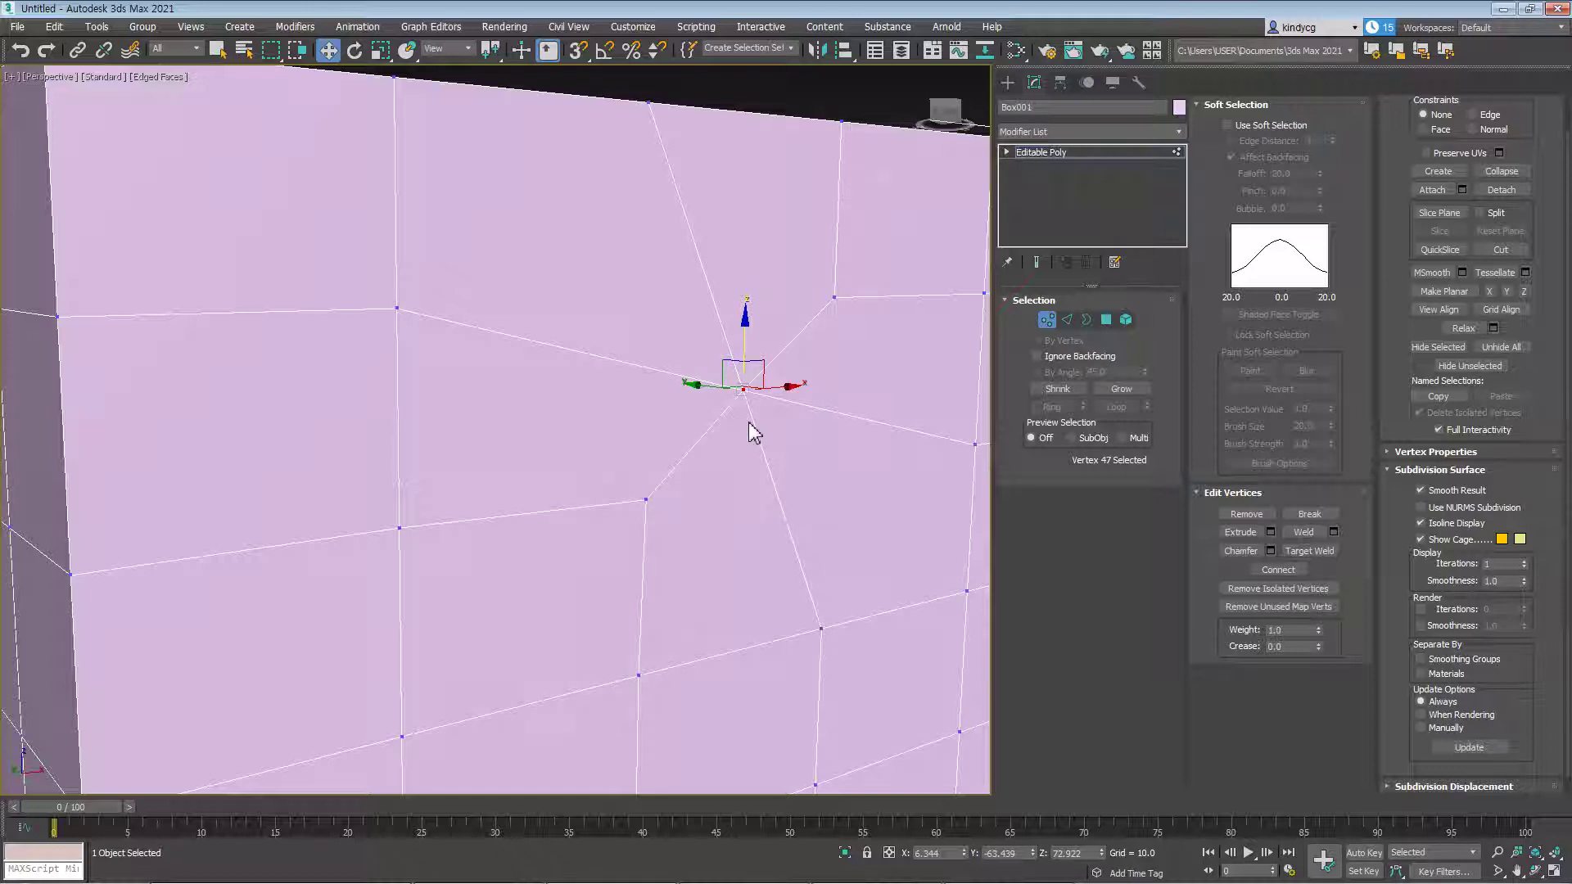
Use Cut to add an edge between the two front-face vertices on either side above the welded vertex
{"action": "left_click", "coordinate": [834, 296]}
{"action": "left_click", "coordinate": [396, 309], "text": "ctrl"}
{"action": "middle_click_drag", "start_coordinate": [396, 309], "coordinate": [681, 556], "text": "alt"}
{"action": "key", "text": "alt+c"}
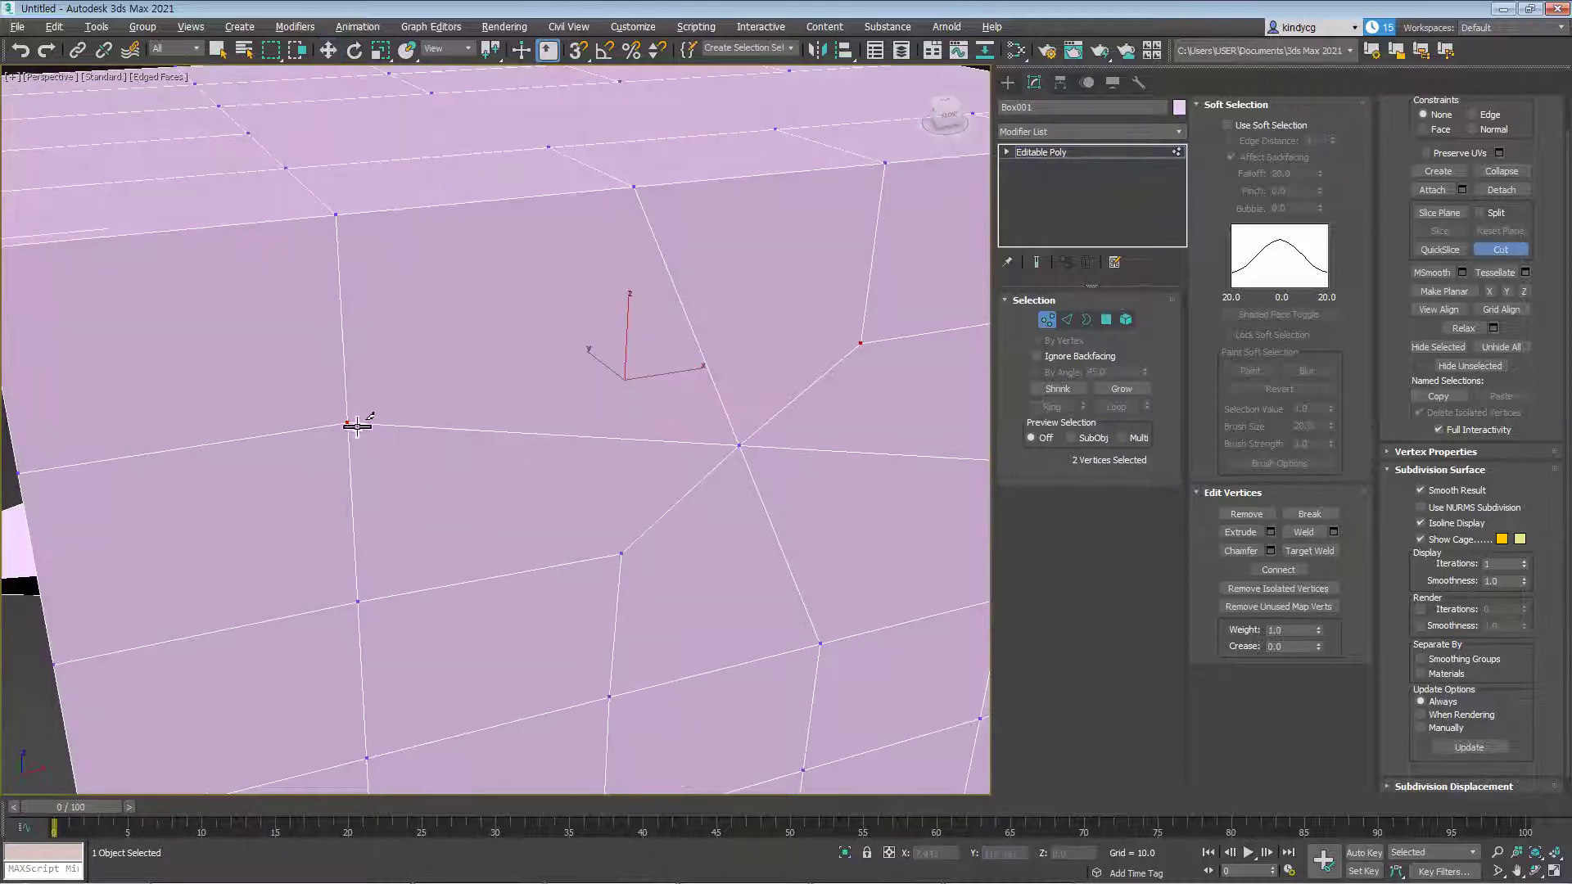
{"action": "left_click", "coordinate": [348, 423]}
{"action": "left_click", "coordinate": [855, 344]}
{"action": "right_click", "coordinate": [786, 404]}
Select the cut line's two end vertices and try to weld them, then add its middle vertex to the selection
{"action": "left_click", "coordinate": [859, 343]}
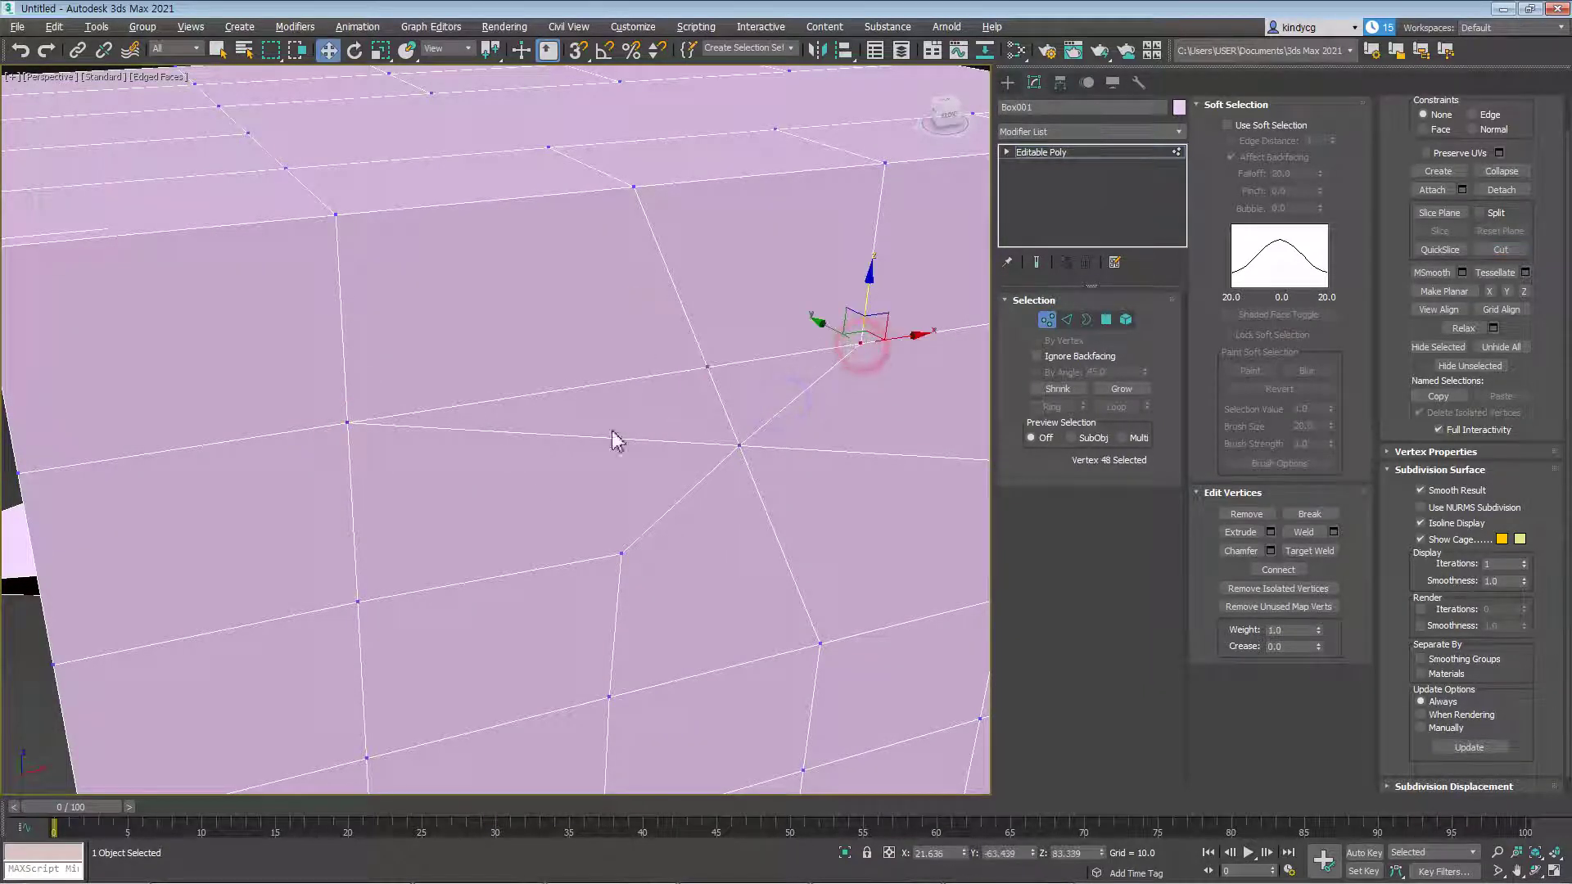
{"action": "left_click", "coordinate": [346, 423], "text": "ctrl"}
{"action": "left_click", "coordinate": [707, 366]}
{"action": "left_click", "coordinate": [480, 424]}
{"action": "left_click", "coordinate": [347, 423]}
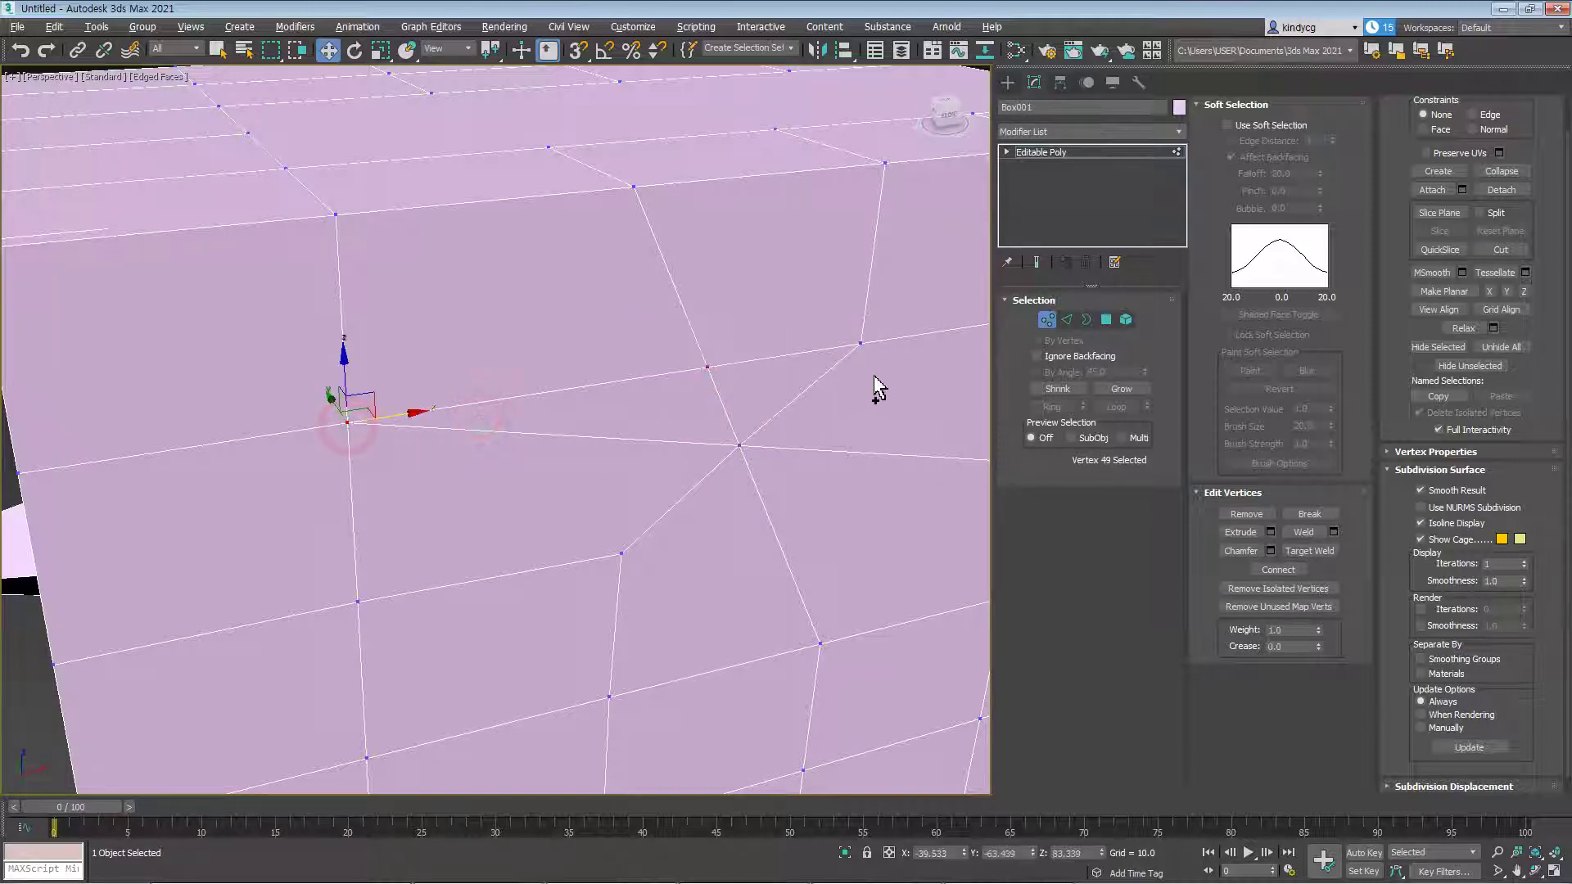
{"action": "left_click", "coordinate": [860, 343], "text": "ctrl"}
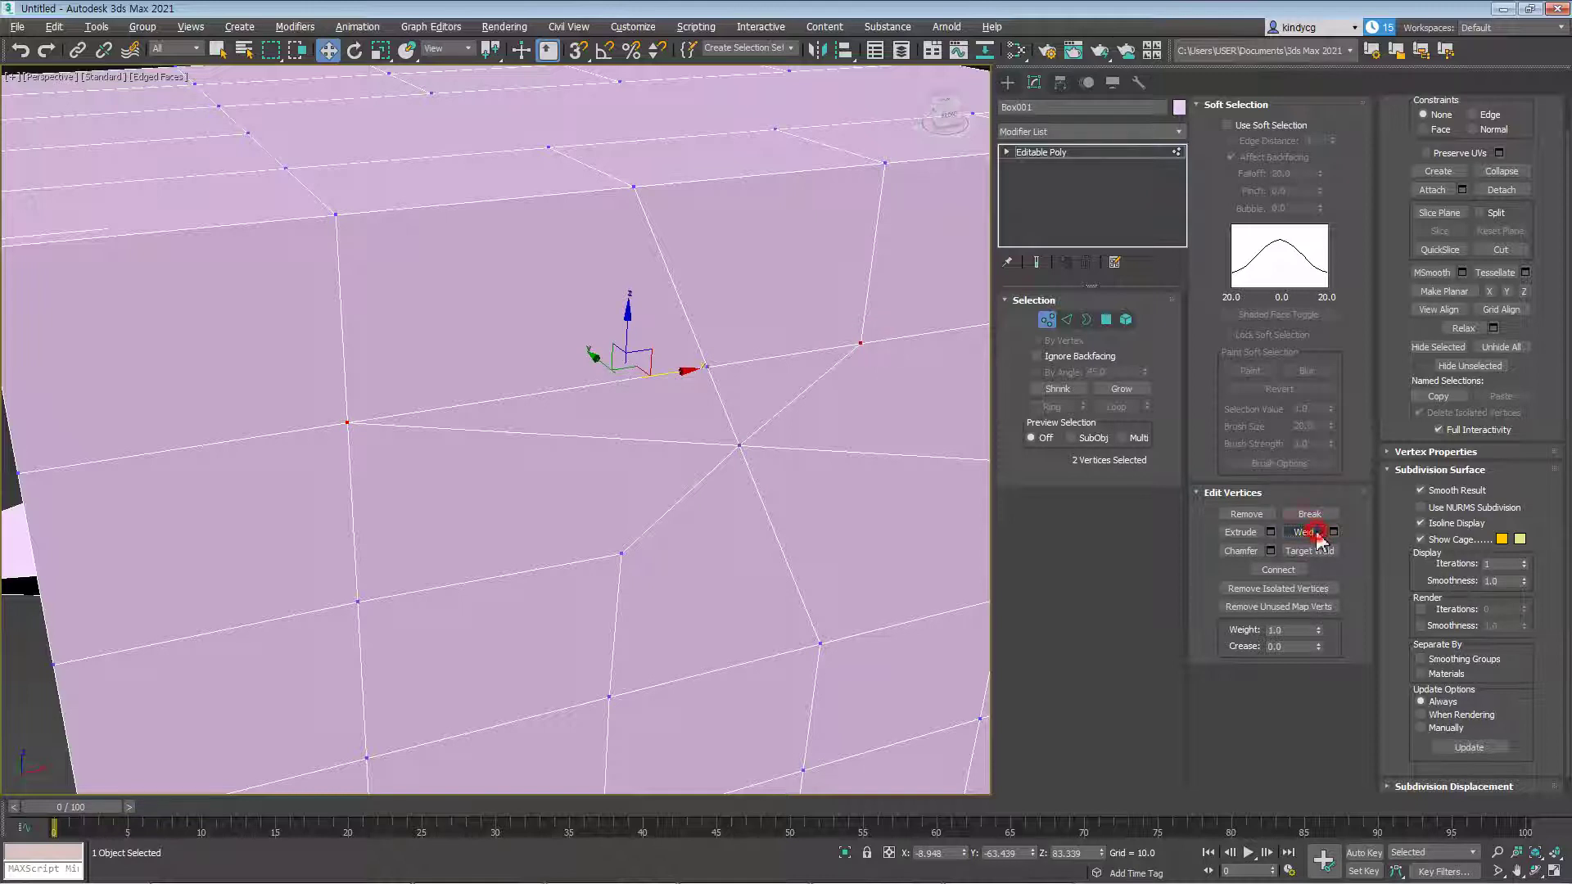
{"action": "middle_click_drag", "start_coordinate": [808, 571], "coordinate": [691, 410], "text": "alt"}
{"action": "left_click", "coordinate": [693, 414], "text": "ctrl"}
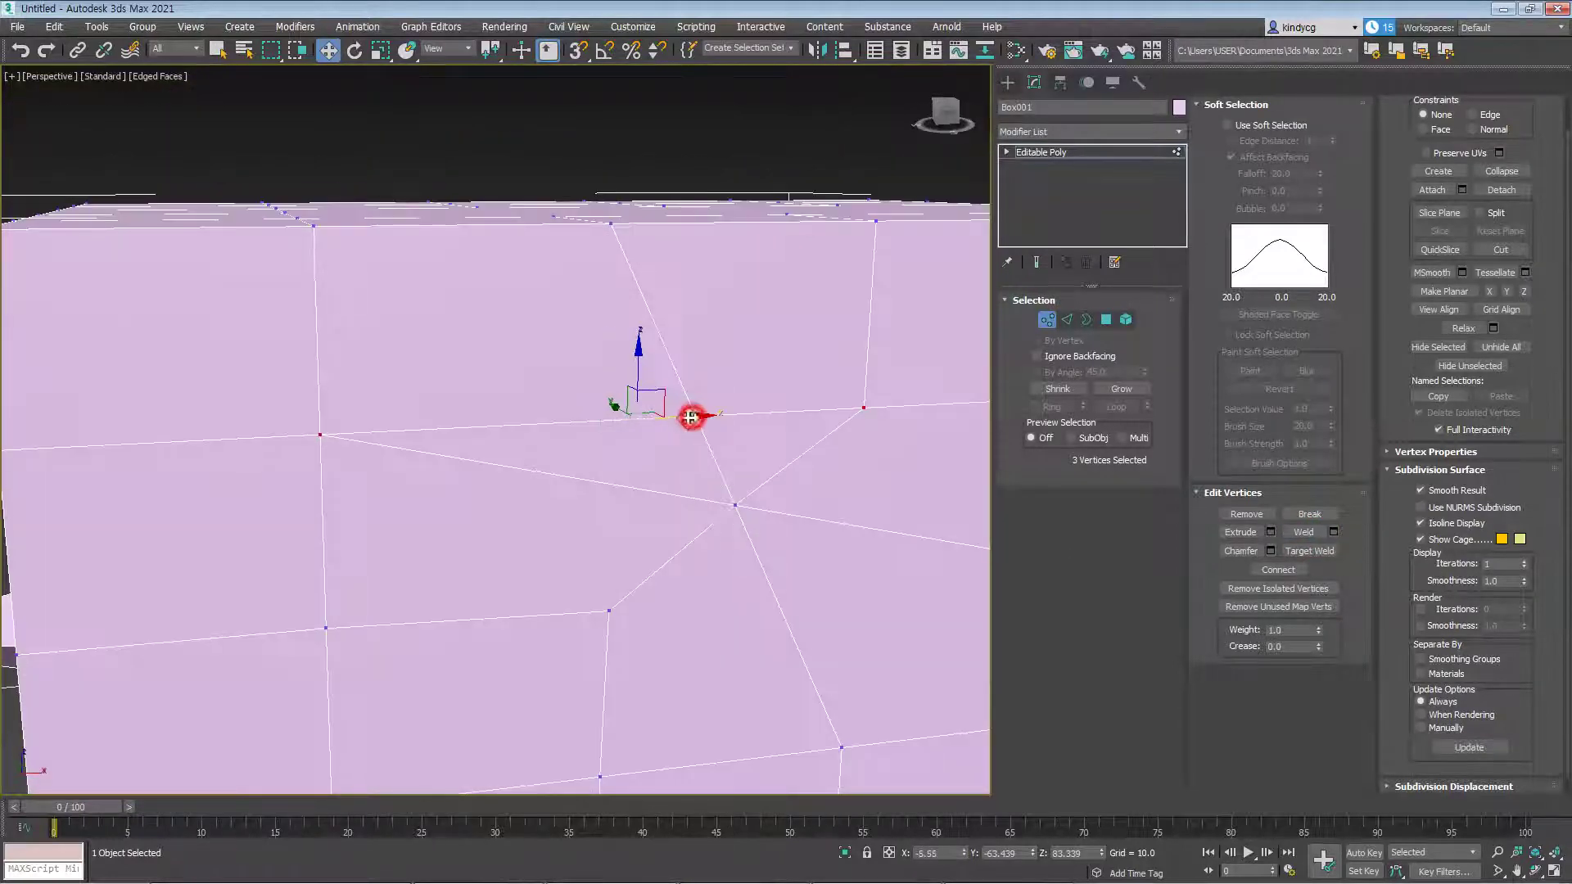
{"action": "left_click", "coordinate": [772, 460]}
Select the cut line's middle vertex and both end vertices and collapse them into a single vertex
{"action": "left_click", "coordinate": [694, 414]}
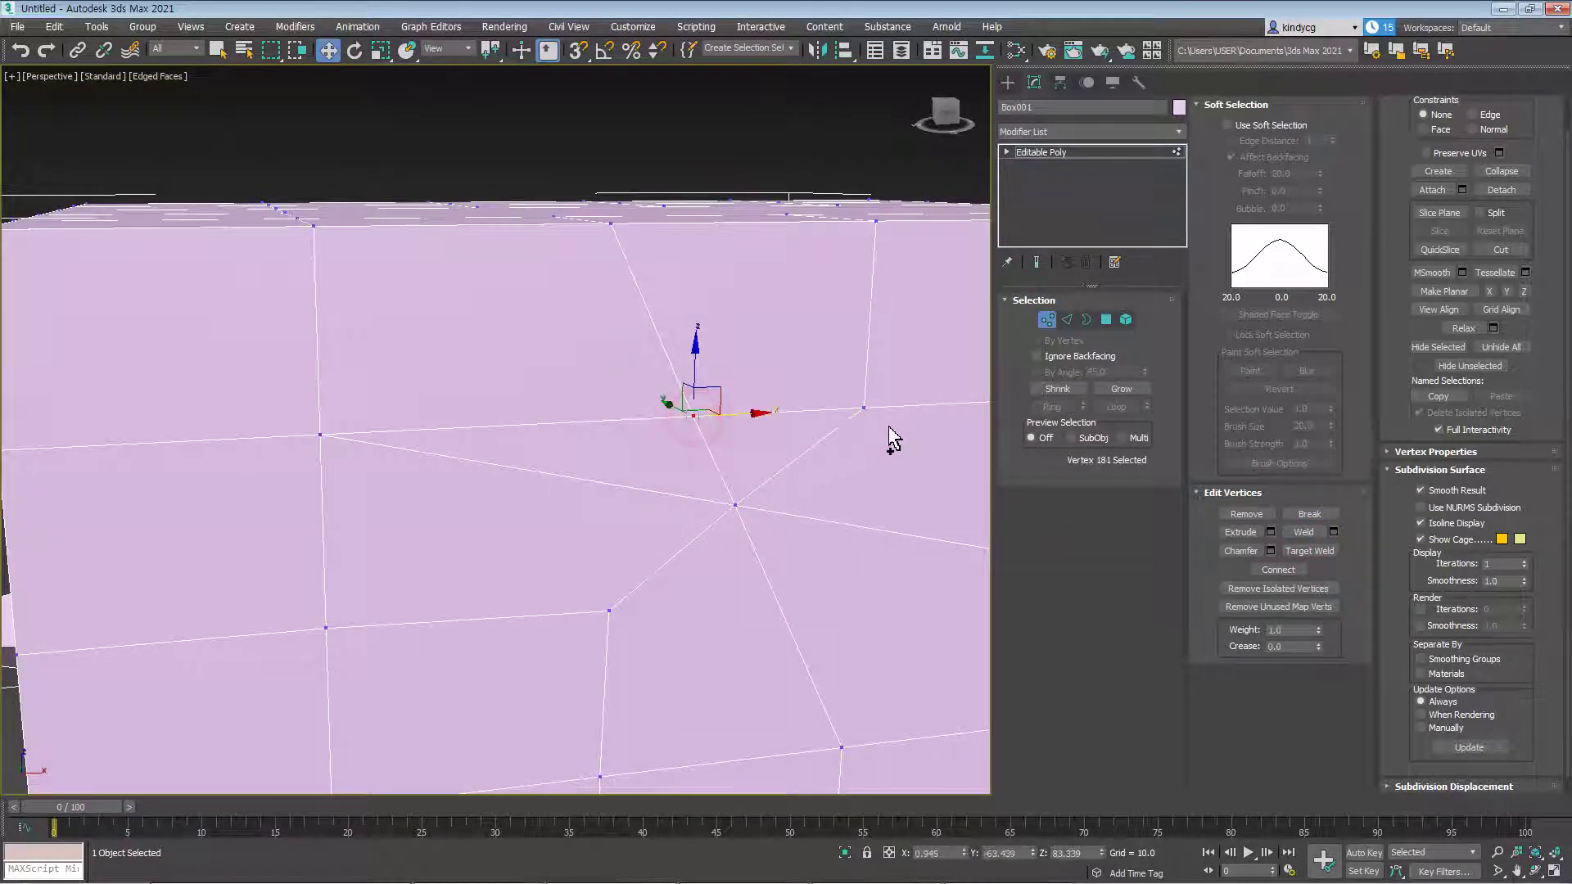
{"action": "left_click", "coordinate": [862, 408], "text": "ctrl"}
{"action": "left_click", "coordinate": [320, 433], "text": "ctrl"}
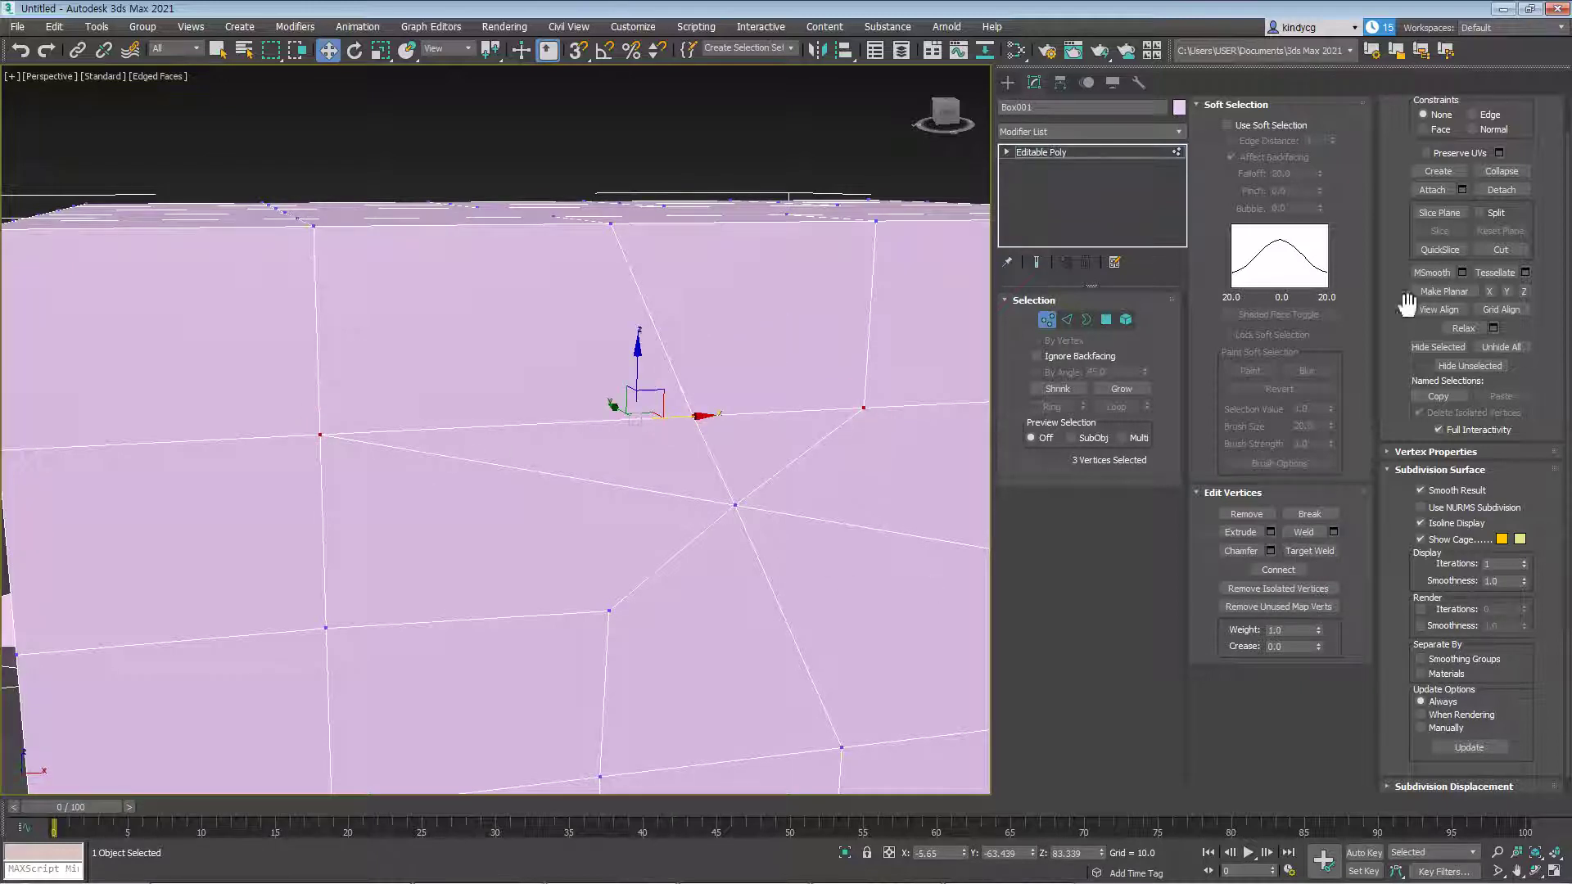
{"action": "left_click", "coordinate": [1501, 170]}
{"action": "middle_click_drag", "start_coordinate": [652, 513], "coordinate": [720, 496], "text": "alt"}
{"action": "left_click", "coordinate": [723, 497]}
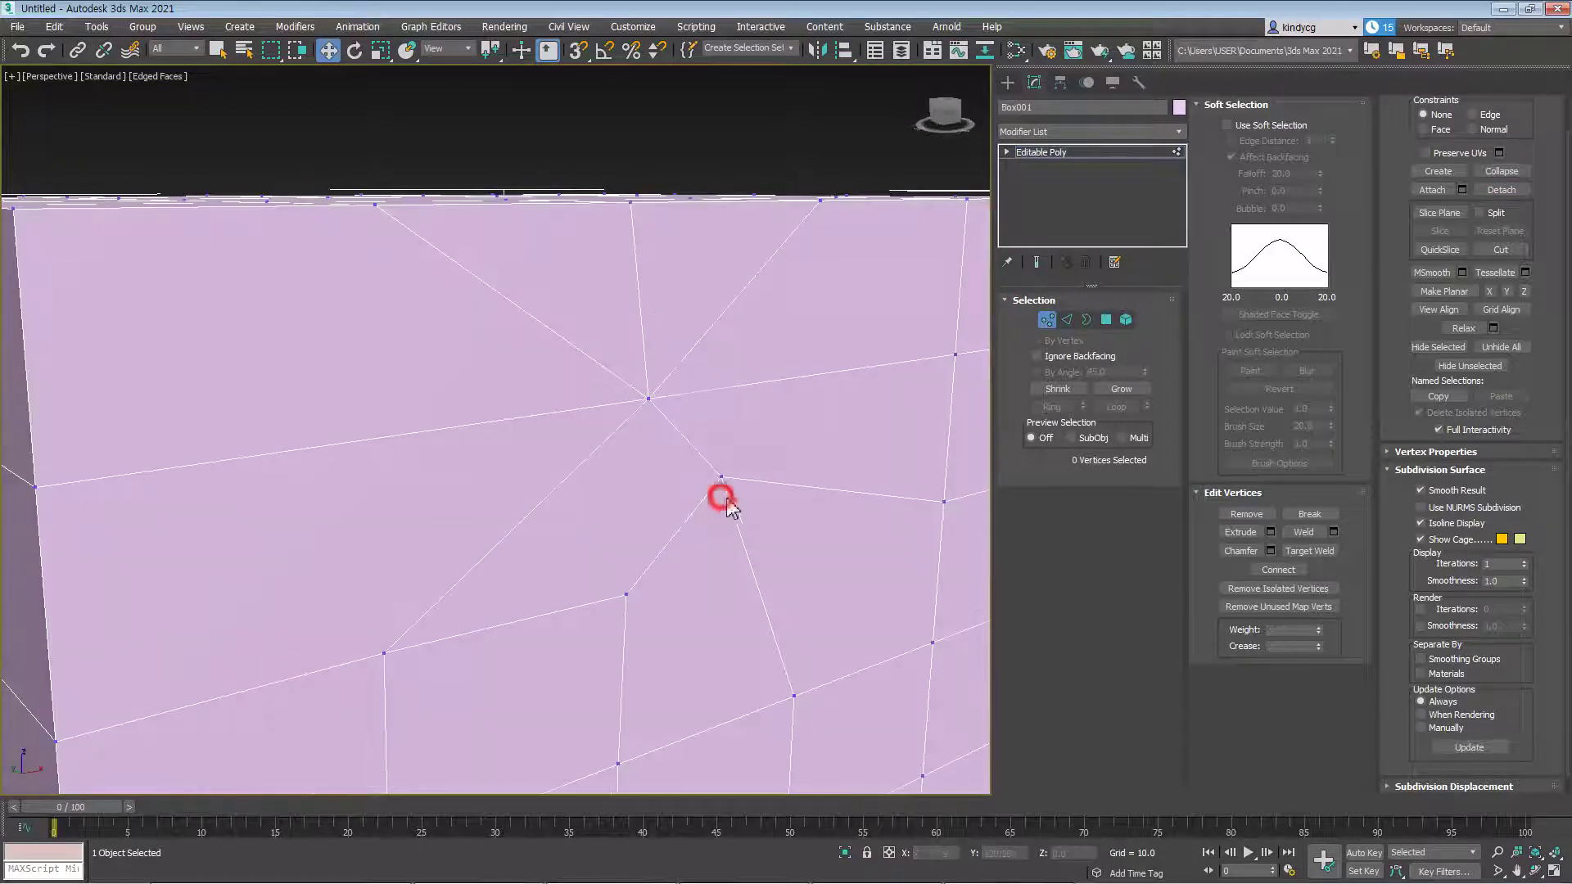
{"action": "left_click", "coordinate": [1332, 532]}
{"action": "left_click", "coordinate": [358, 195]}
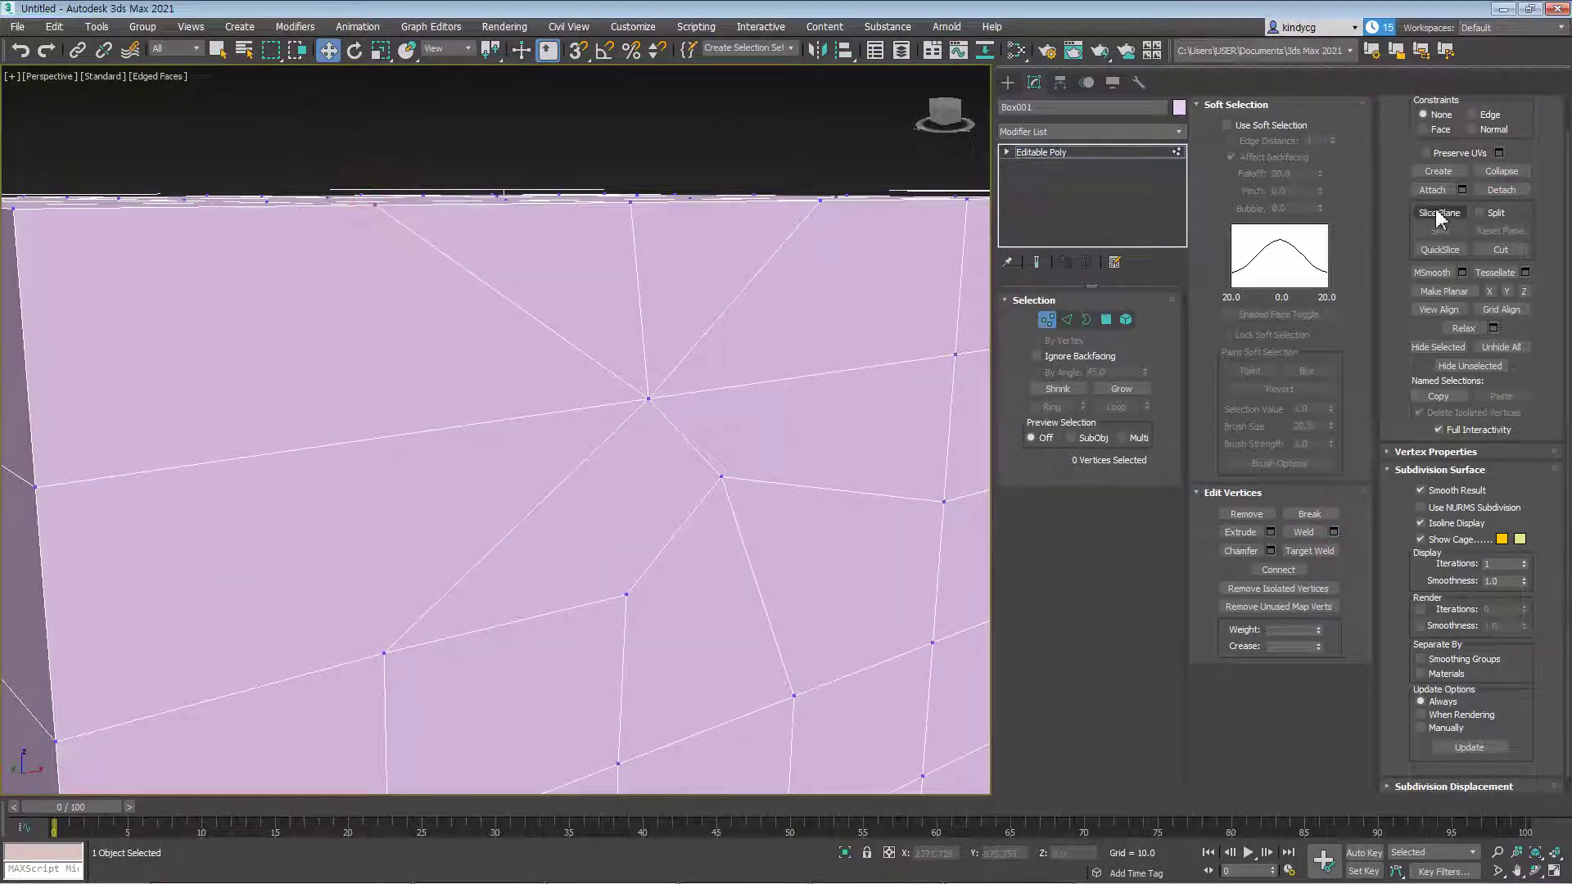
{"action": "left_click", "coordinate": [1503, 171]}
{"action": "left_click", "coordinate": [652, 398]}
{"action": "middle_click_drag", "start_coordinate": [789, 491], "coordinate": [712, 435], "text": "alt"}
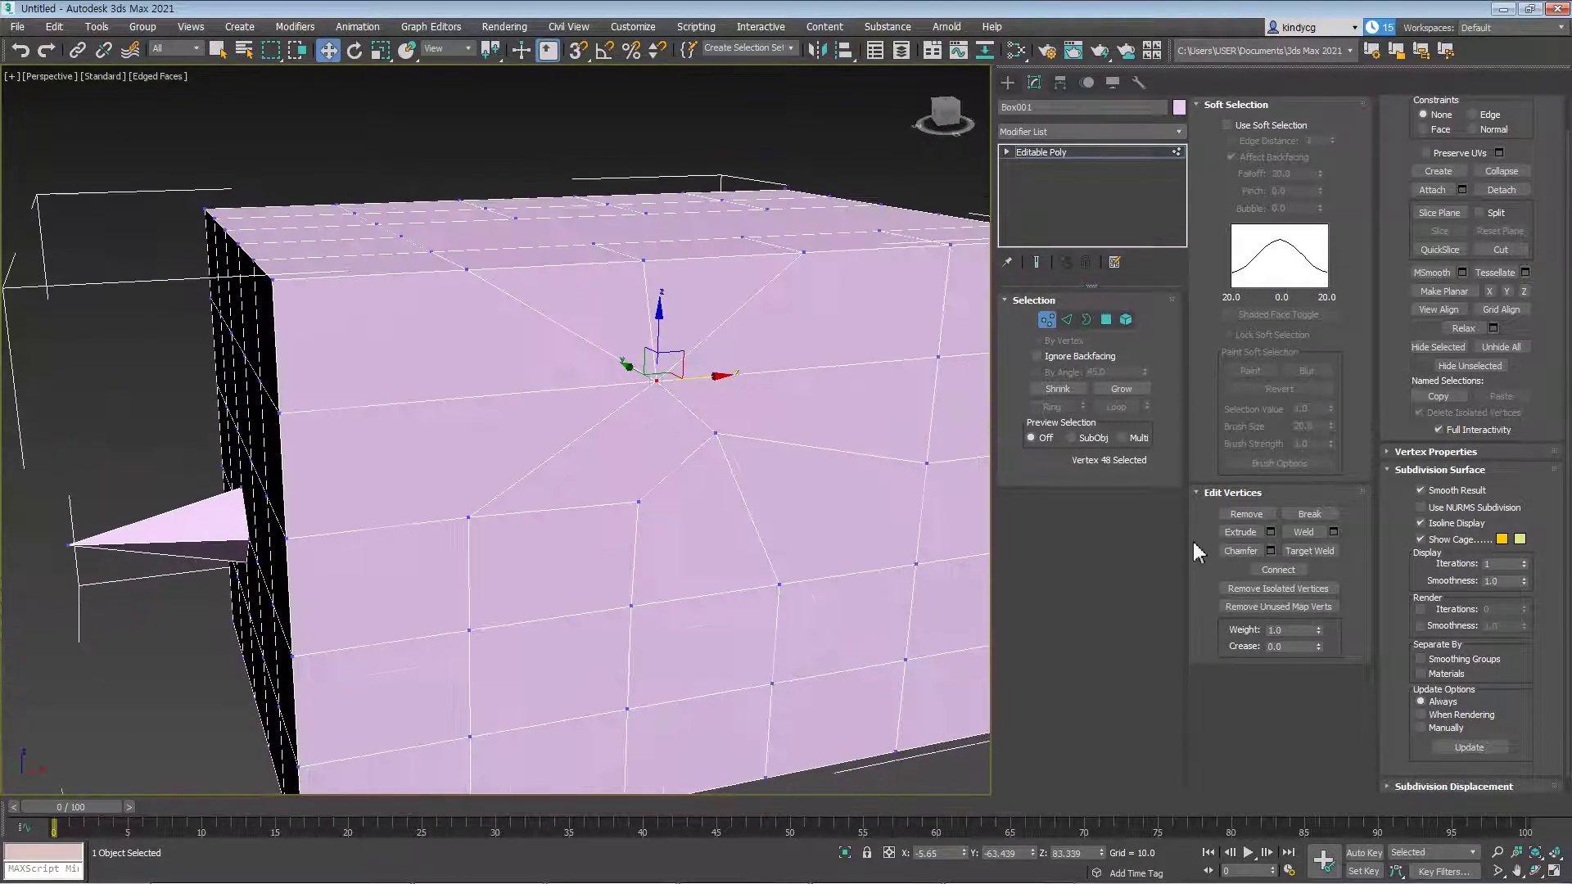
{"action": "middle_click_drag", "start_coordinate": [843, 577], "coordinate": [758, 572]}
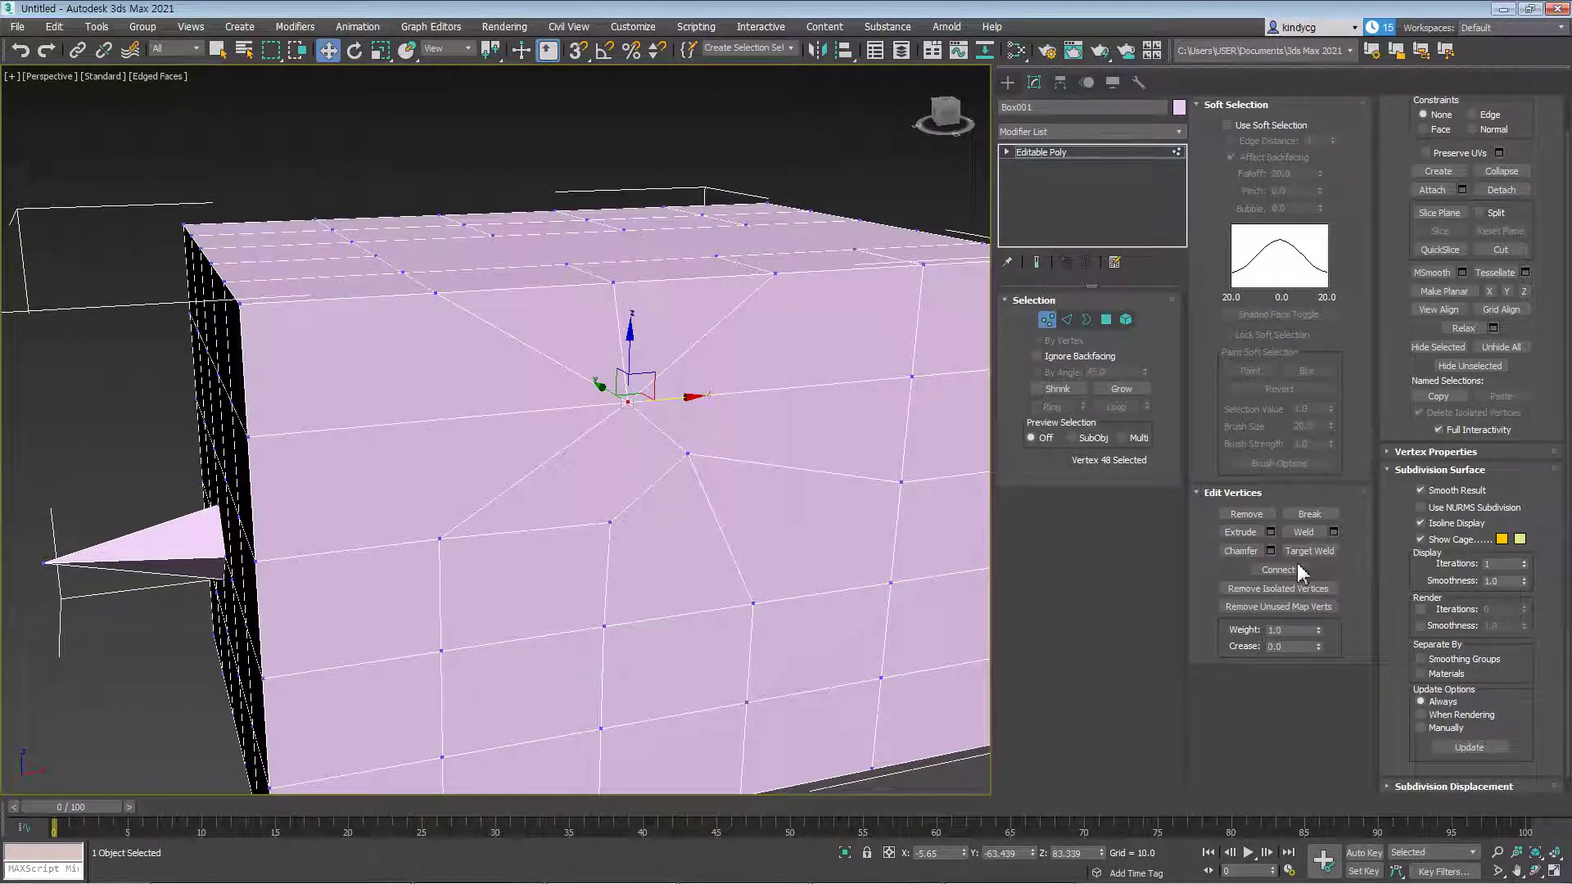
Chamfer the front face's upper-left corner vertex interactively and return to the Move tool
{"action": "middle_click_drag", "start_coordinate": [777, 547], "coordinate": [442, 479], "text": "alt"}
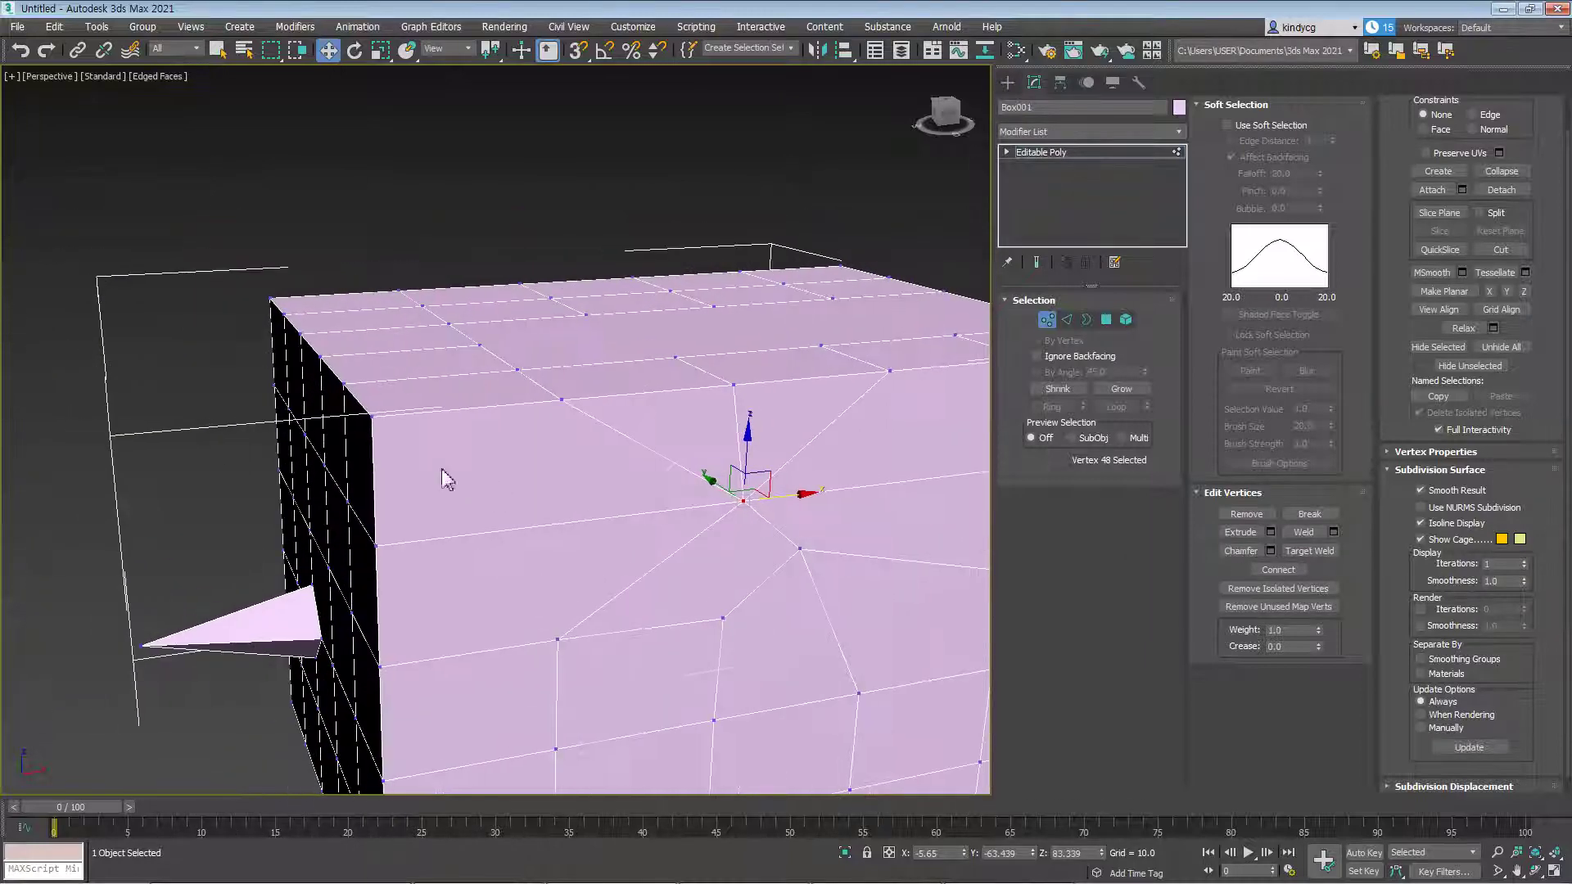
{"action": "left_click", "coordinate": [373, 416]}
{"action": "left_click", "coordinate": [1241, 551]}
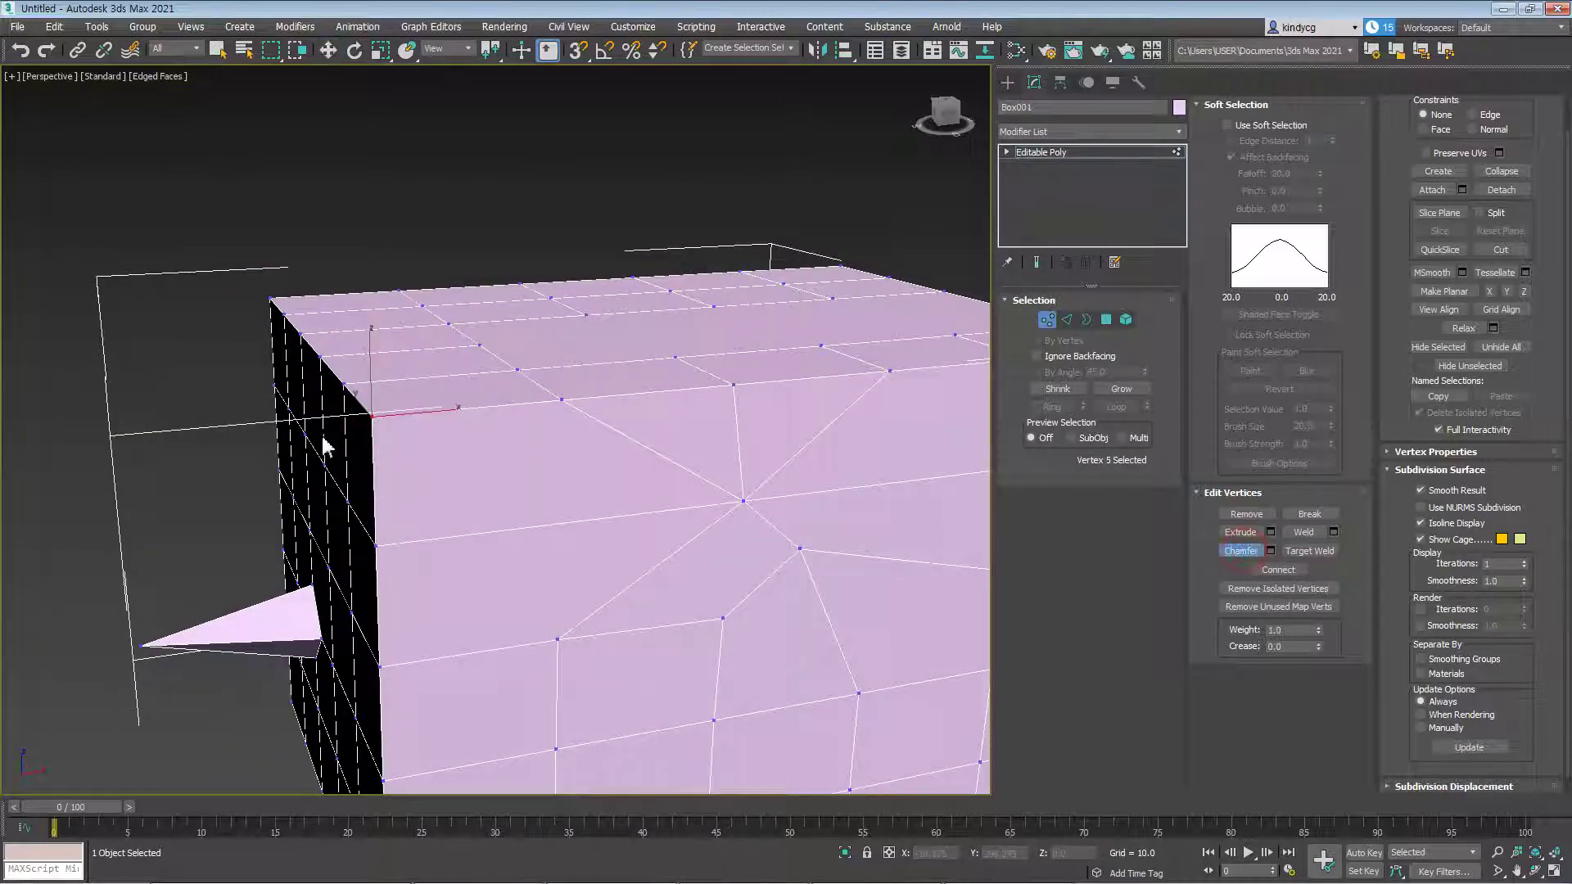
{"action": "left_click_drag", "start_coordinate": [376, 414], "coordinate": [401, 442]}
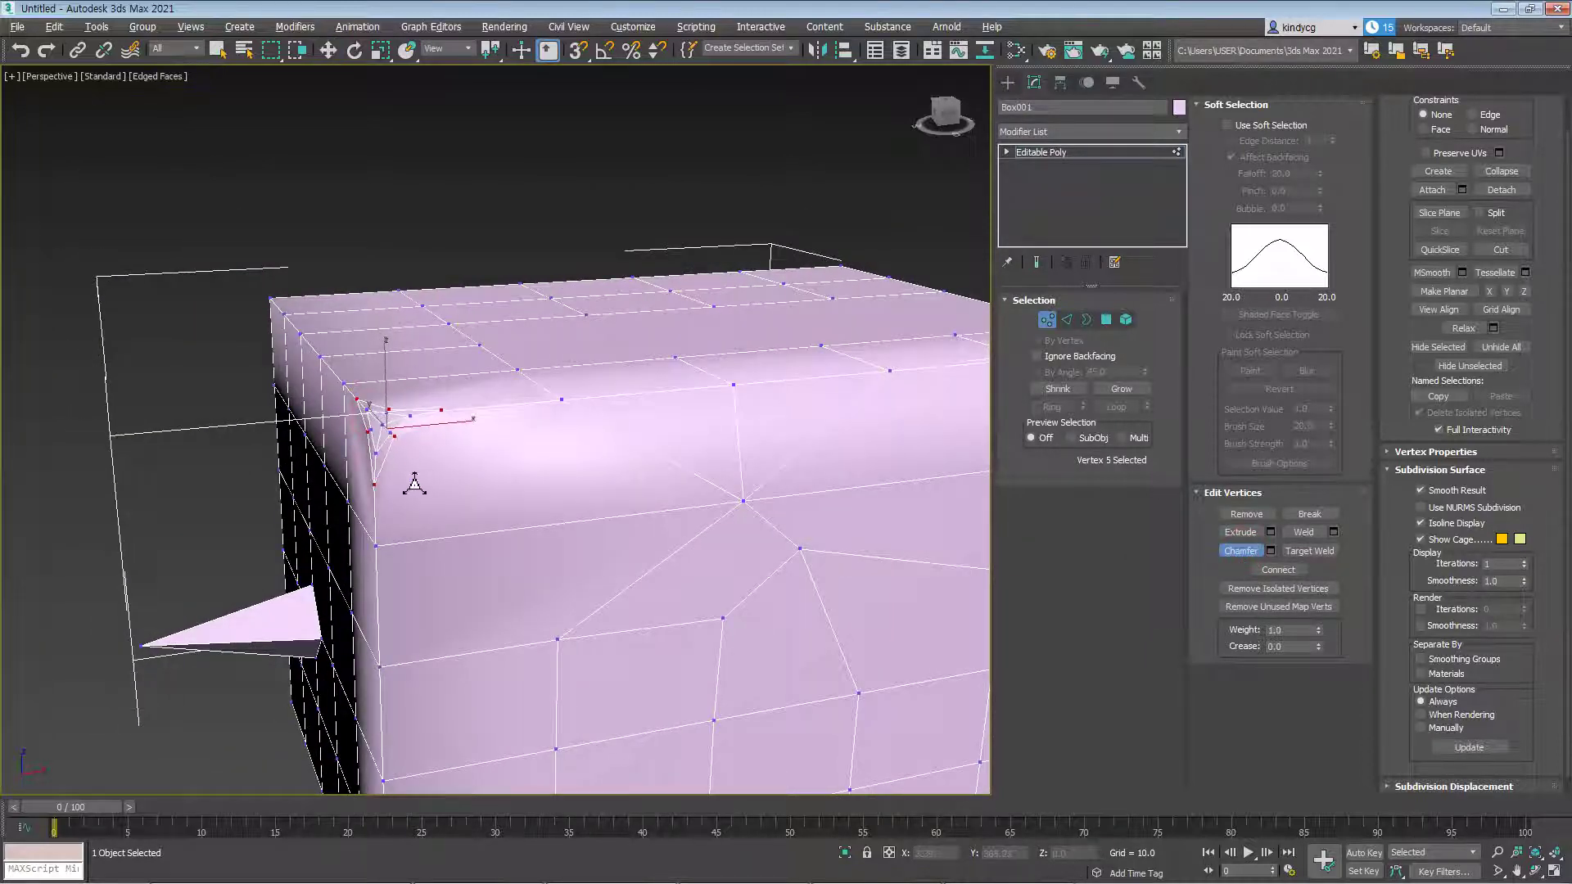
{"action": "middle_click_drag", "start_coordinate": [401, 442], "coordinate": [404, 458], "text": "alt"}
{"action": "scroll", "coordinate": [403, 457], "scroll_direction": "up", "scroll_amount": 2}
{"action": "left_click_drag", "start_coordinate": [400, 353], "coordinate": [515, 375]}
{"action": "right_click", "coordinate": [519, 381]}
{"action": "key", "text": "w"}
Select the front face's upper-right corner vertex and set up its chamfer with an amount of 10.848 and 0 segments
{"action": "middle_click_drag", "start_coordinate": [474, 445], "coordinate": [679, 458]}
{"action": "left_click", "coordinate": [647, 446]}
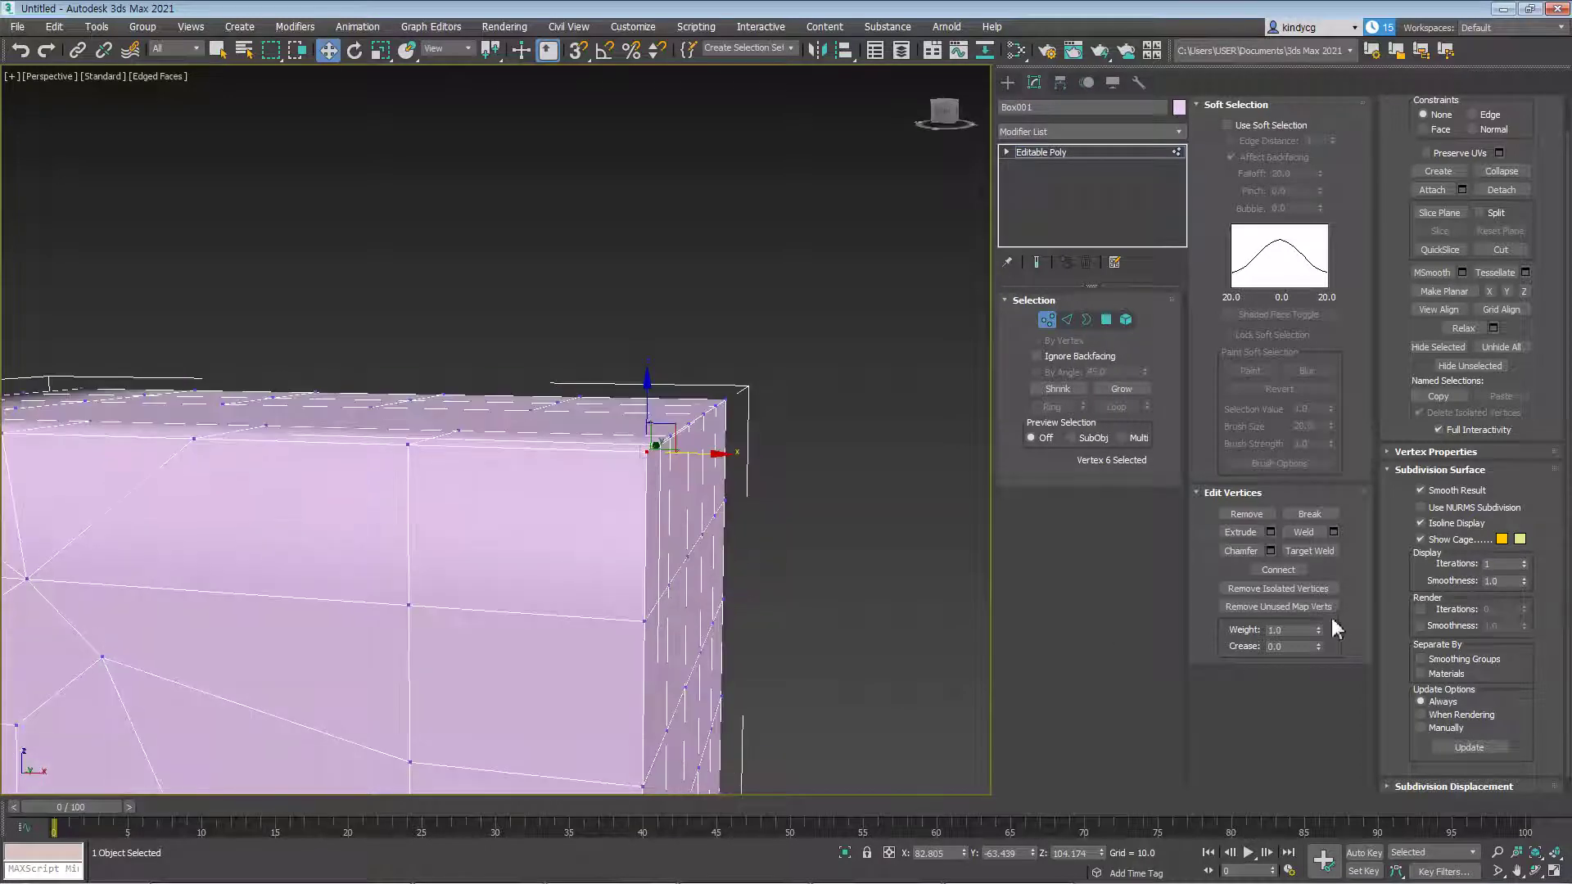
{"action": "left_click", "coordinate": [1270, 551]}
{"action": "middle_click_drag", "start_coordinate": [573, 491], "coordinate": [458, 410], "text": "alt"}
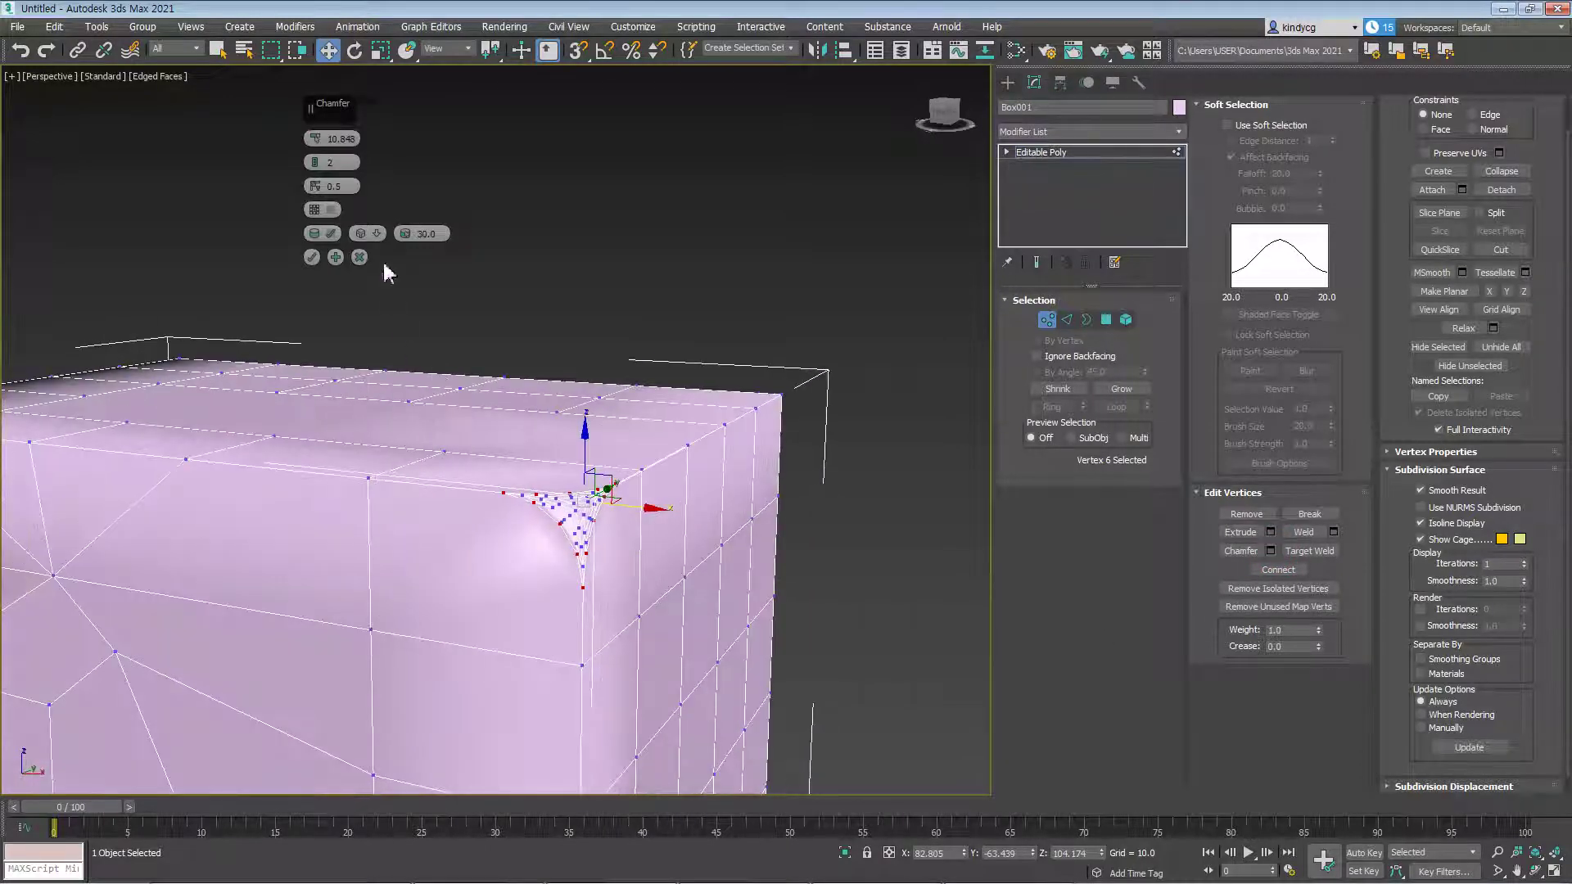
{"action": "left_click", "coordinate": [315, 167]}
{"action": "middle_click_drag", "start_coordinate": [562, 455], "coordinate": [487, 407], "text": "alt"}
{"action": "left_click", "coordinate": [324, 166]}
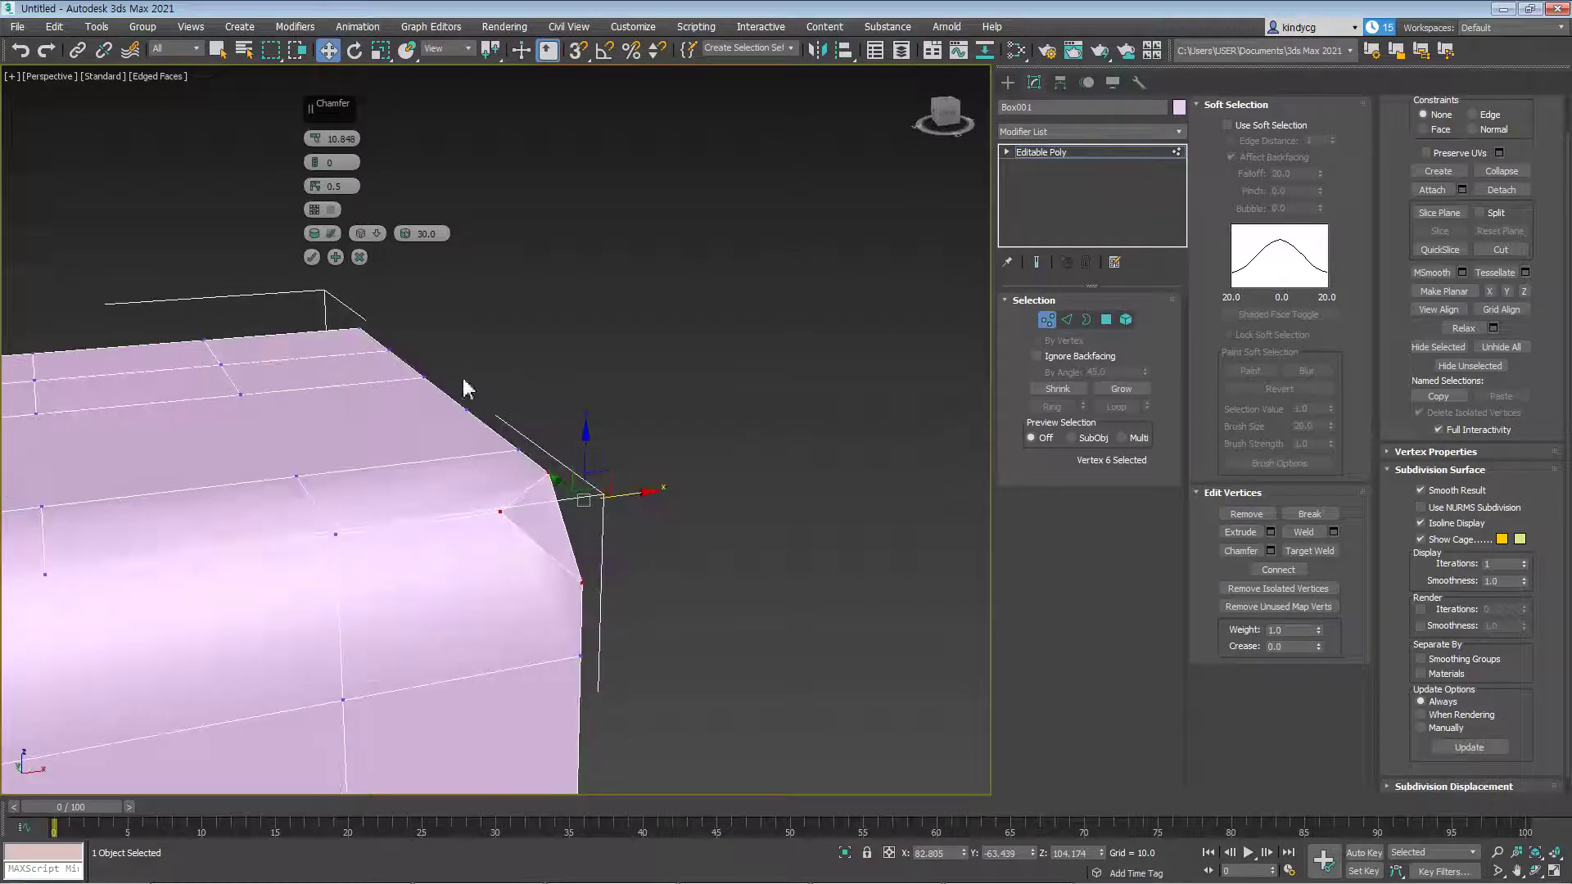
Raise the corner chamfer's segments to 2 and view the rounded corner
{"action": "left_click", "coordinate": [316, 161]}
{"action": "left_click", "coordinate": [316, 162]}
{"action": "middle_click_drag", "start_coordinate": [459, 393], "coordinate": [533, 518], "text": "alt"}
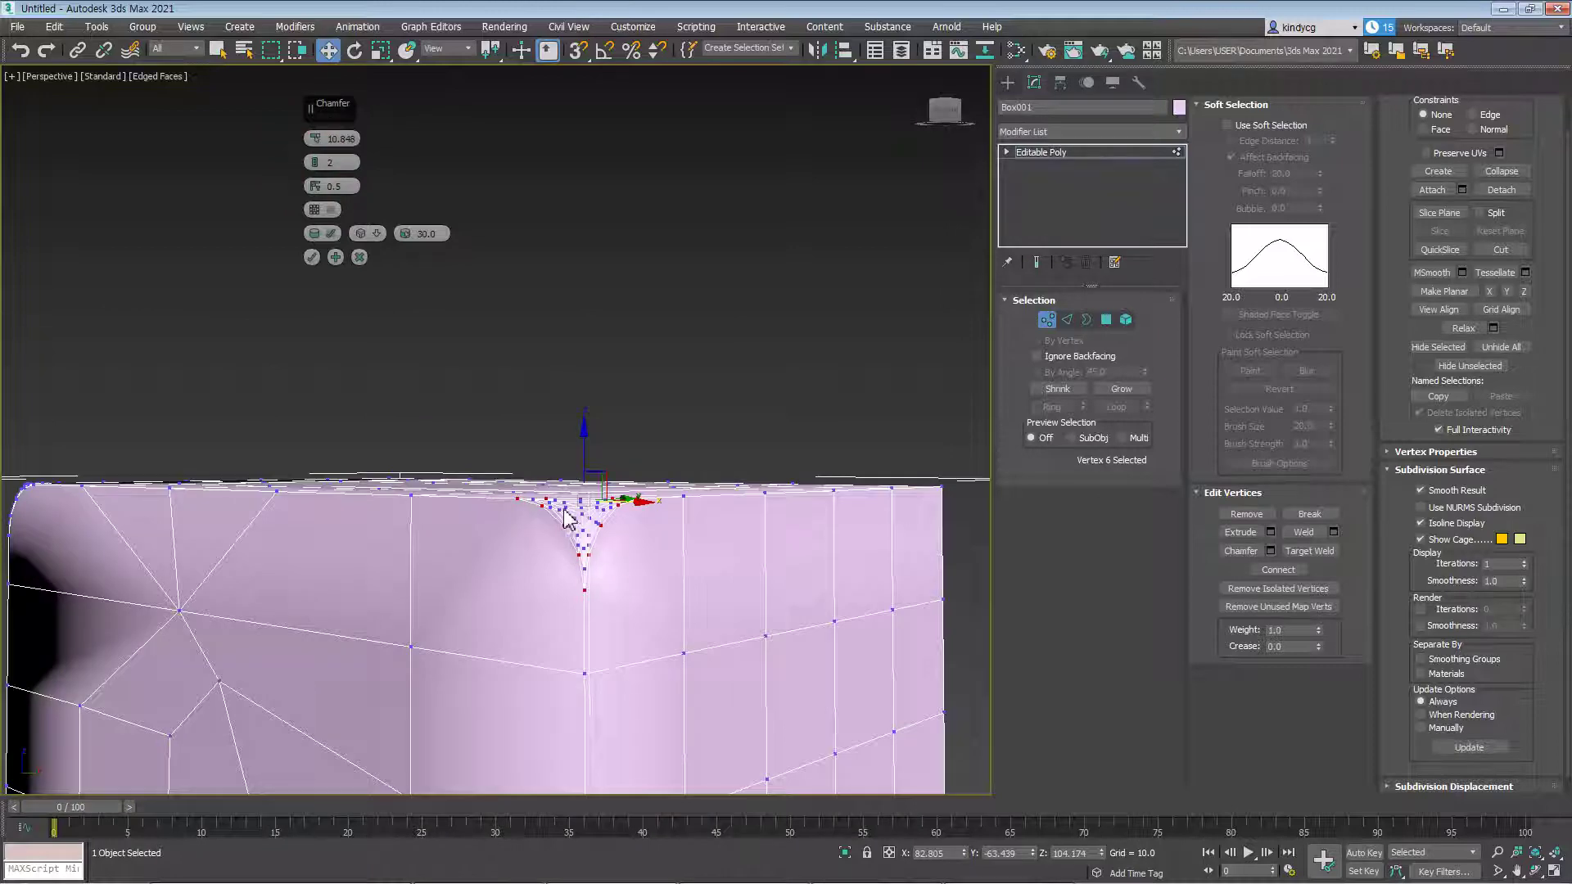
Set the corner chamfer's segments to 0 and apply the chamfer
{"action": "left_click_drag", "start_coordinate": [320, 165], "coordinate": [320, 175]}
{"action": "middle_click_drag", "start_coordinate": [458, 344], "coordinate": [579, 528], "text": "alt"}
{"action": "middle_click_drag", "start_coordinate": [530, 429], "coordinate": [552, 452]}
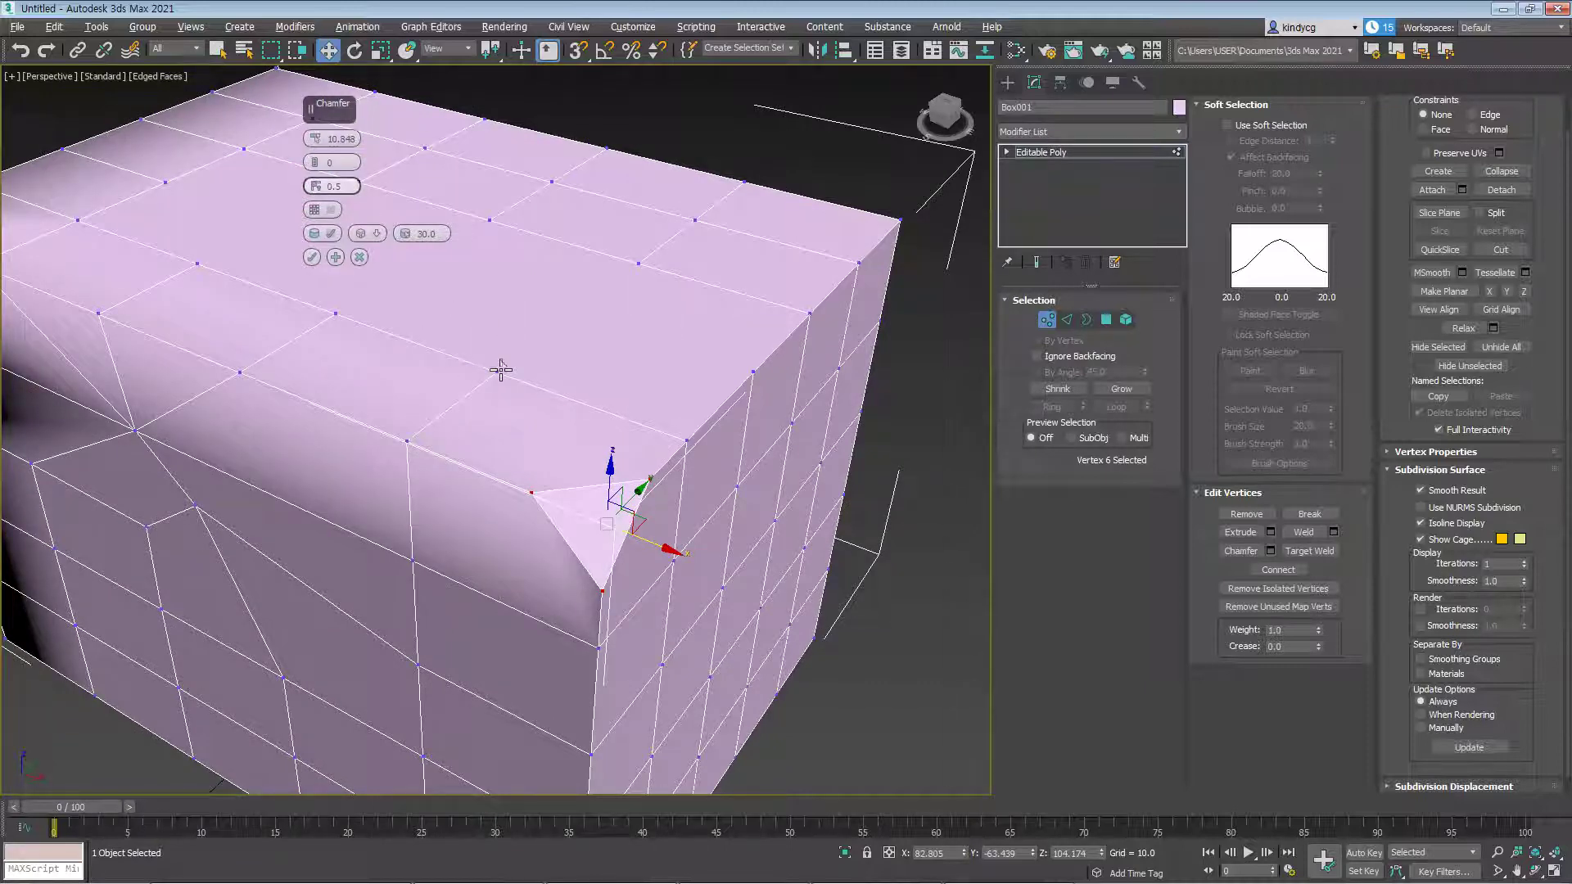
{"action": "scroll", "coordinate": [501, 370], "scroll_direction": "down", "scroll_amount": 2}
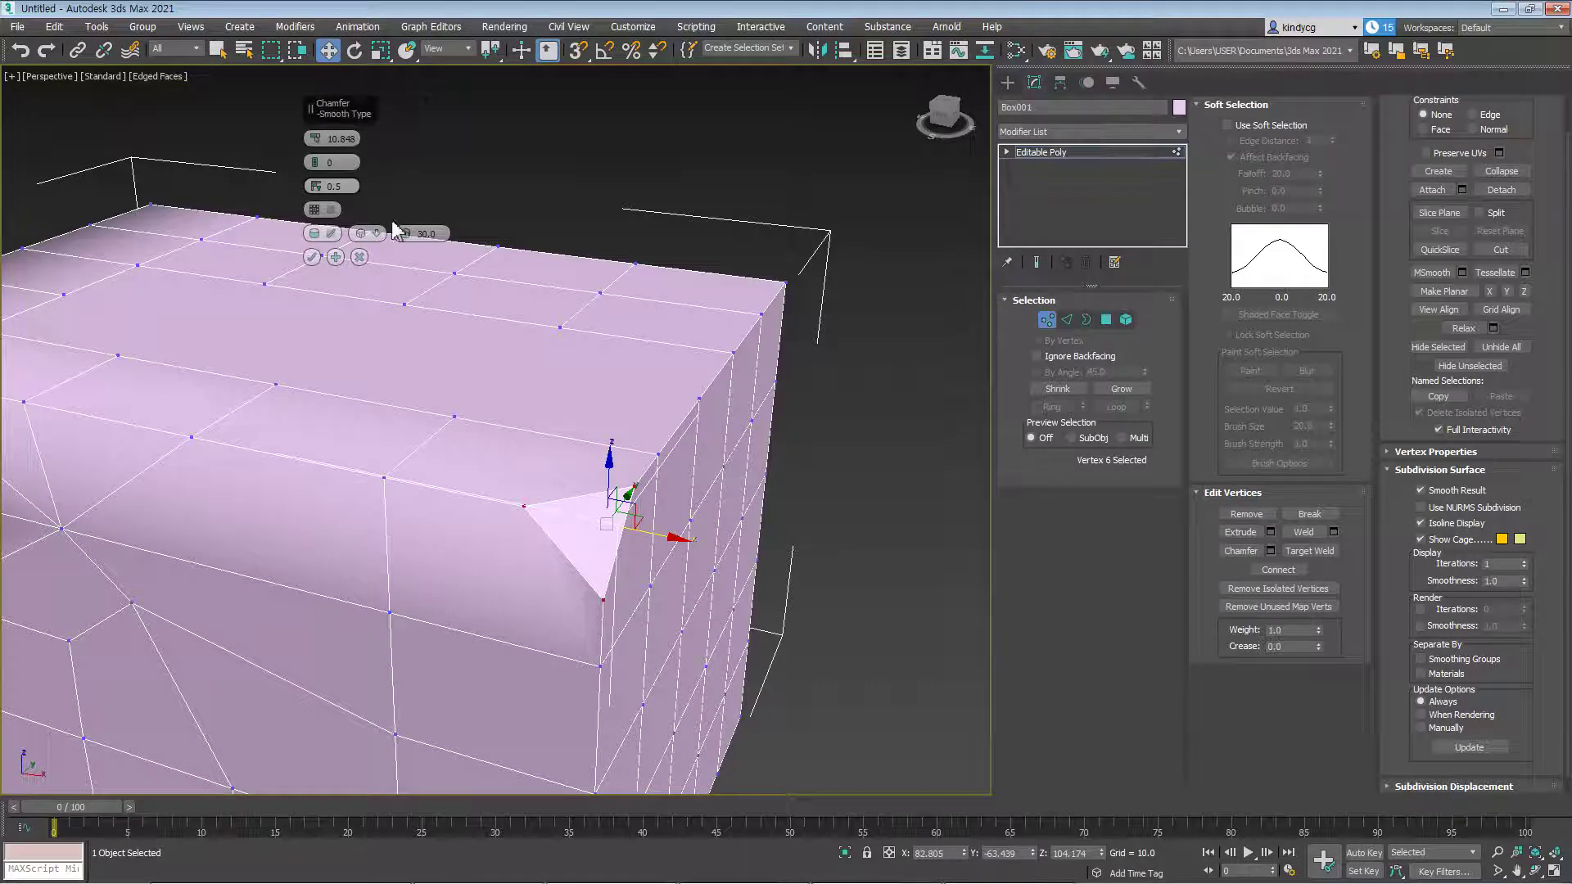
{"action": "left_click", "coordinate": [313, 258]}
{"action": "middle_click_drag", "start_coordinate": [619, 434], "coordinate": [710, 499], "text": "alt"}
{"action": "left_click", "coordinate": [783, 536]}
Target-weld the upper-right corner's chamfer vertices onto their neighbouring vertices, one pair at a time
{"action": "middle_click_drag", "start_coordinate": [783, 536], "coordinate": [786, 517], "text": "alt"}
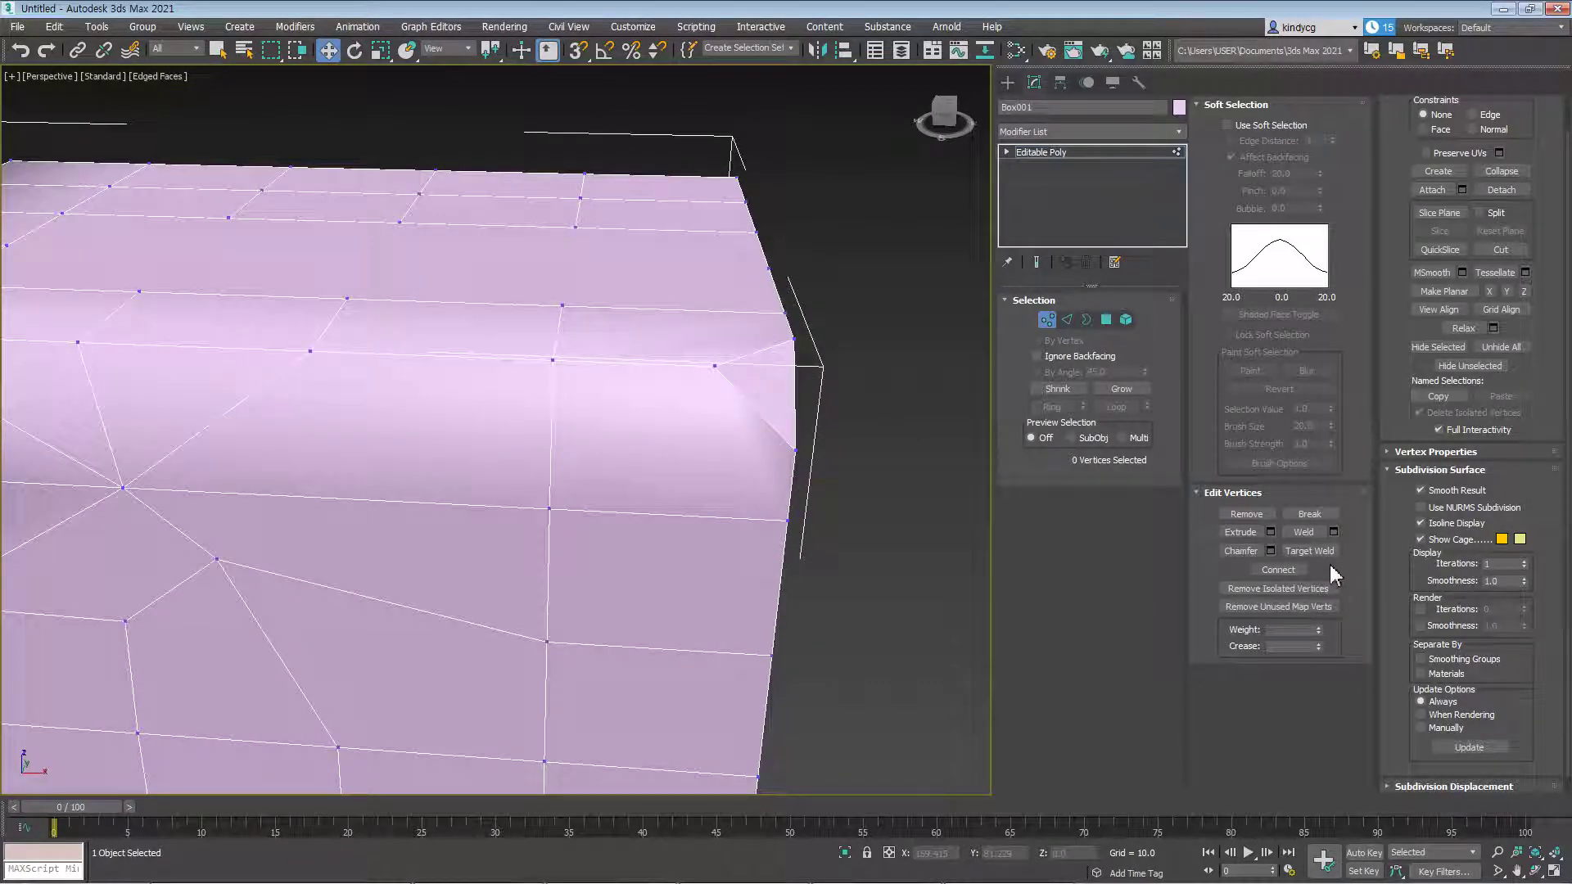
{"action": "left_click", "coordinate": [1309, 551]}
{"action": "middle_click_drag", "start_coordinate": [729, 403], "coordinate": [716, 402]}
{"action": "left_click", "coordinate": [703, 388]}
{"action": "left_click", "coordinate": [782, 359]}
{"action": "middle_click_drag", "start_coordinate": [772, 420], "coordinate": [624, 454], "text": "alt"}
{"action": "left_click", "coordinate": [337, 507]}
{"action": "left_click", "coordinate": [406, 381]}
{"action": "middle_click_drag", "start_coordinate": [411, 396], "coordinate": [470, 551], "text": "alt"}
{"action": "left_click", "coordinate": [470, 551]}
{"action": "left_click", "coordinate": [522, 506]}
Target-weld a vertex in the right side face's upper row onto the vertex directly below it
{"action": "middle_click_drag", "start_coordinate": [521, 505], "coordinate": [494, 467]}
{"action": "scroll", "coordinate": [628, 516], "scroll_direction": "down", "scroll_amount": 5}
{"action": "scroll", "coordinate": [494, 467], "scroll_direction": "up", "scroll_amount": 4}
{"action": "middle_click_drag", "start_coordinate": [765, 474], "coordinate": [604, 385], "text": "alt"}
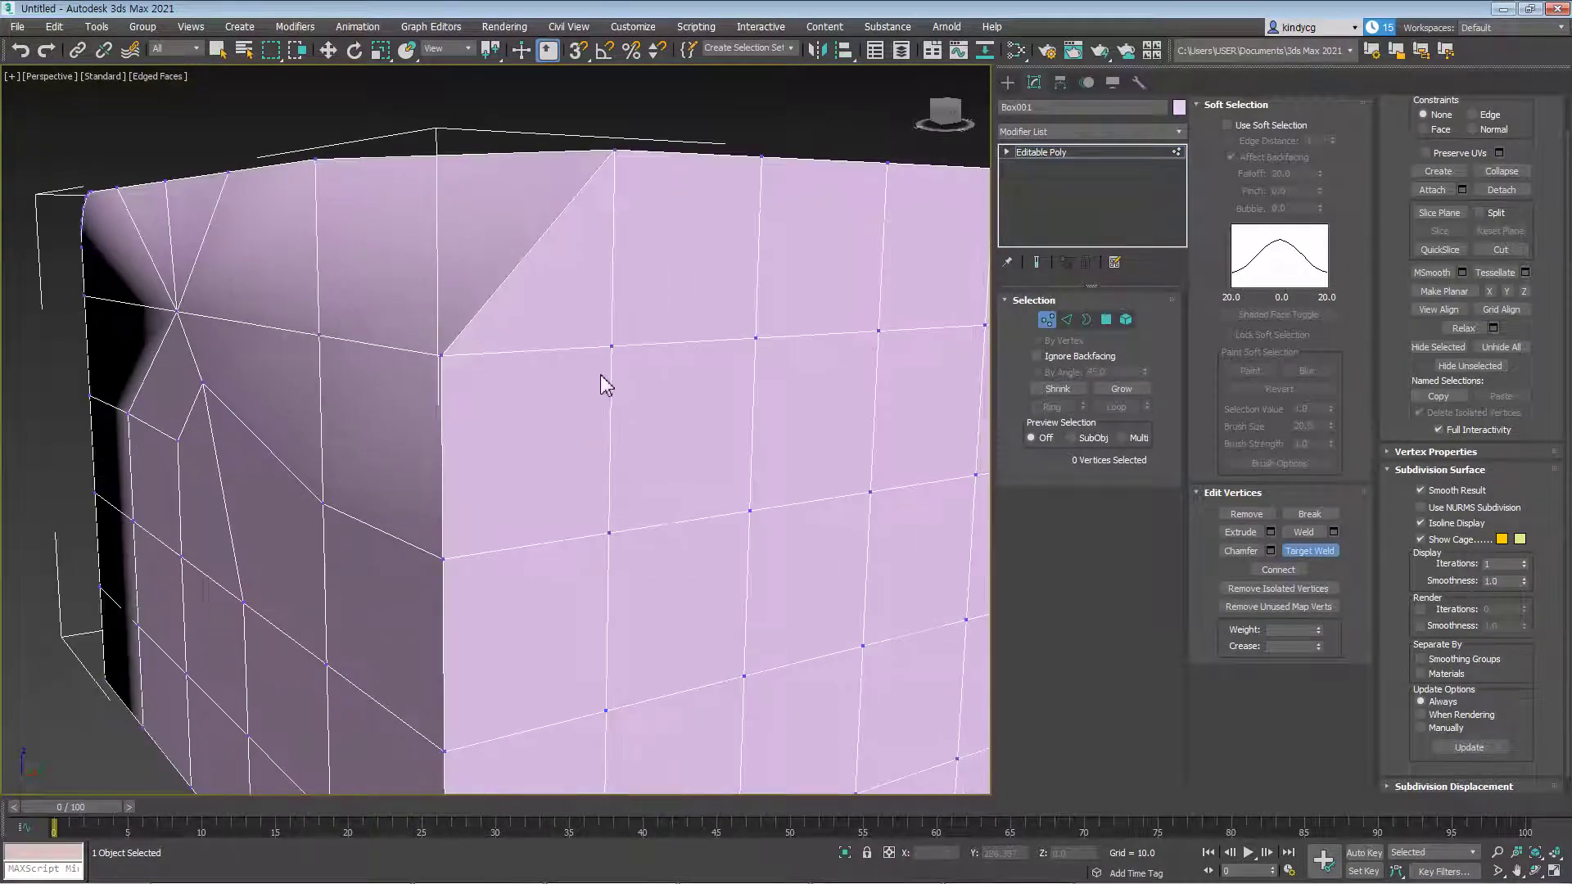
{"action": "key", "text": "w"}
{"action": "left_click", "coordinate": [609, 534]}
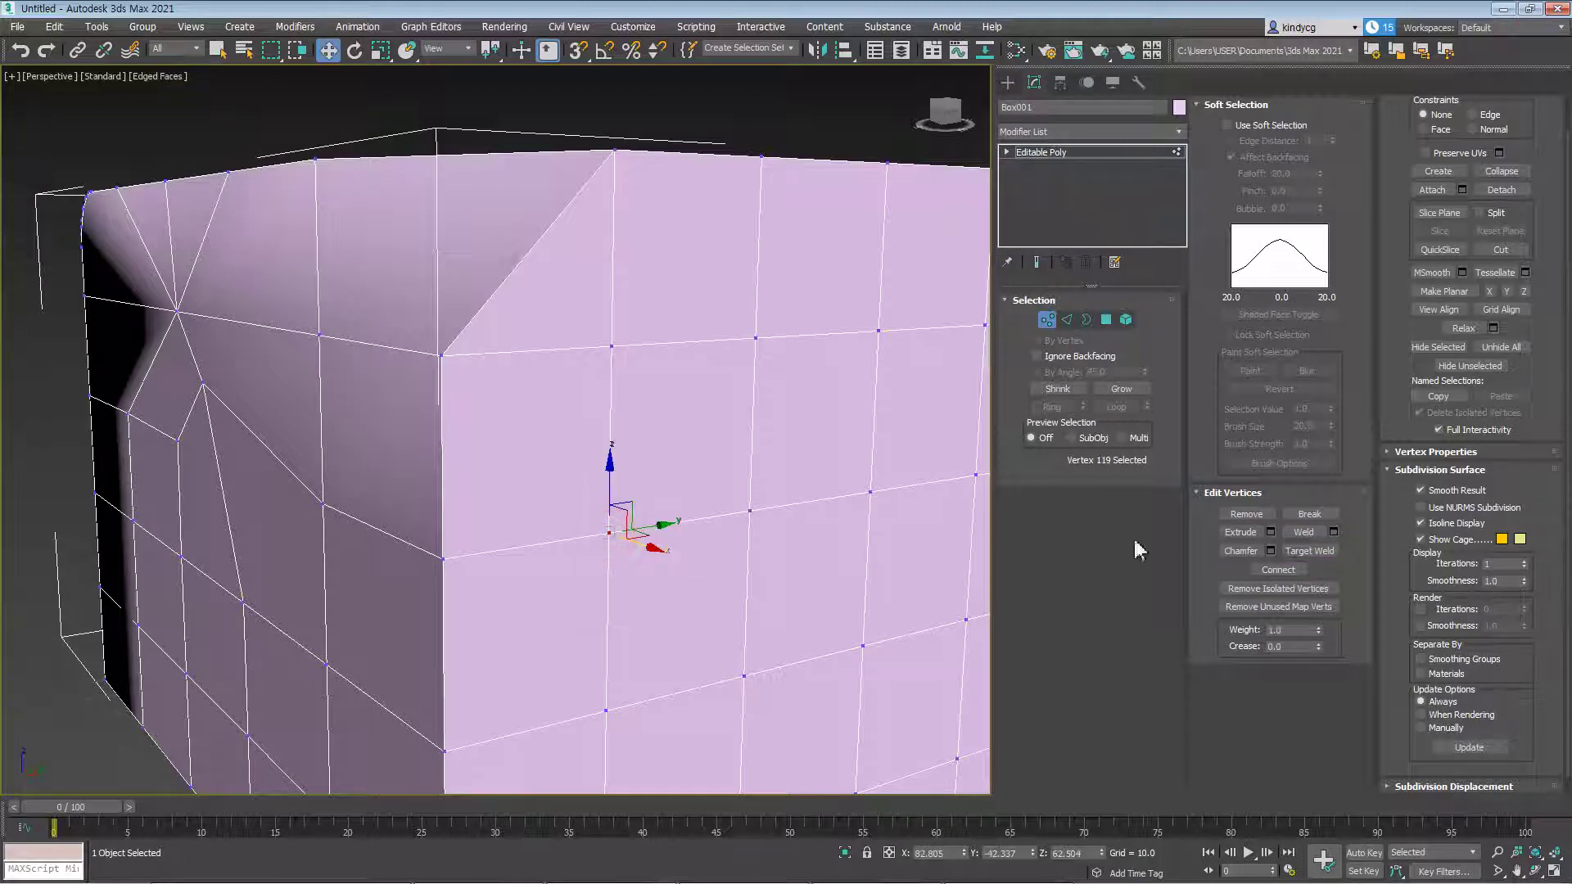
{"action": "left_click", "coordinate": [608, 349]}
{"action": "left_click", "coordinate": [1319, 551]}
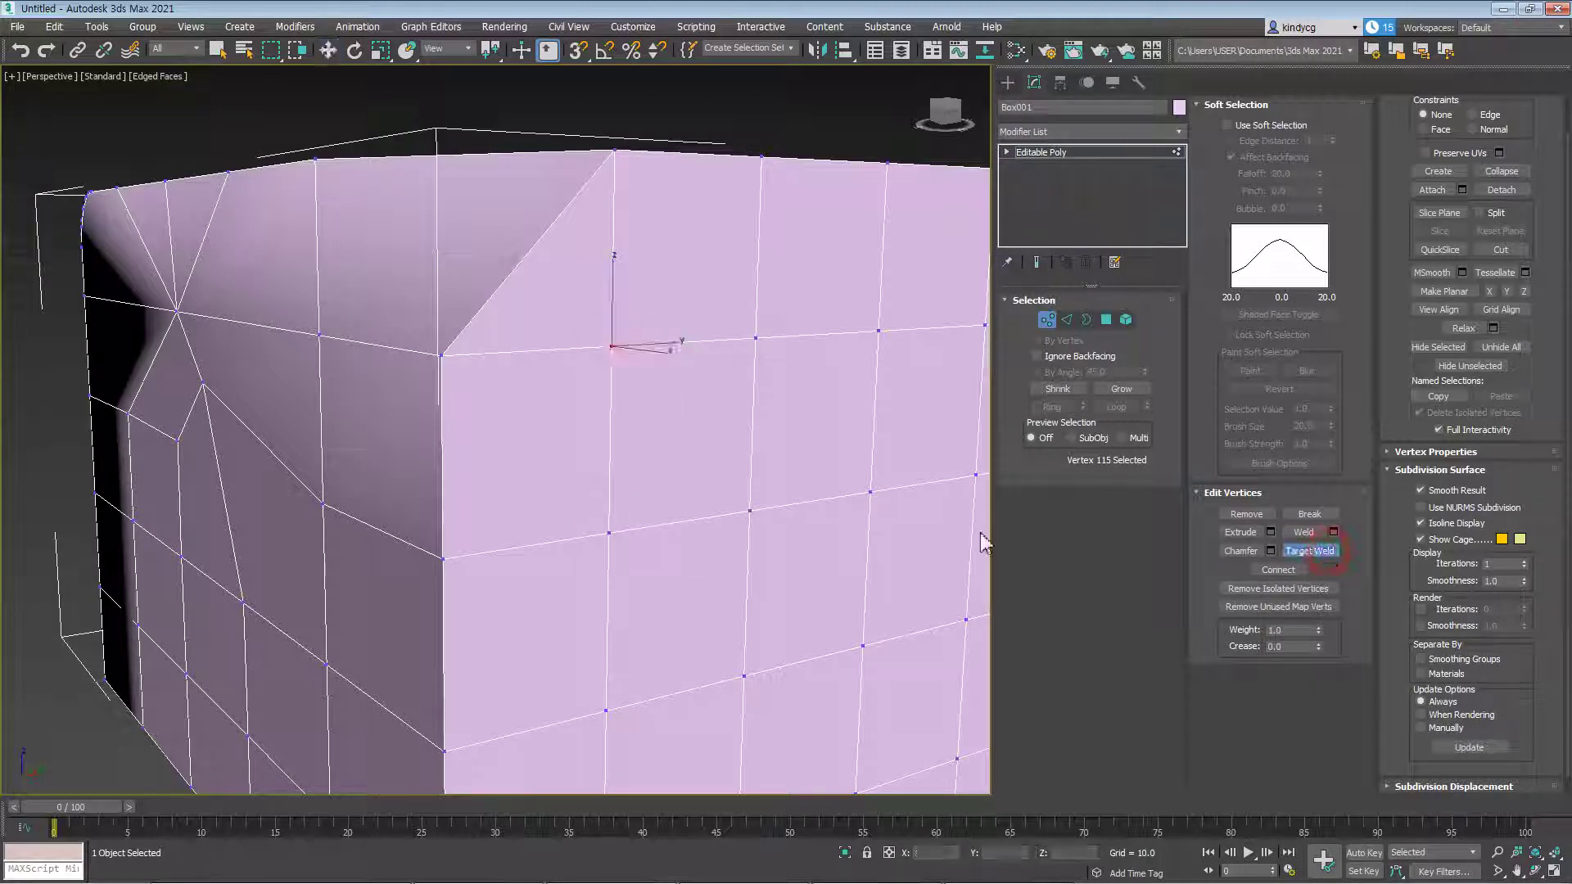
{"action": "left_click", "coordinate": [613, 348]}
{"action": "left_click", "coordinate": [611, 532]}
{"action": "right_click", "coordinate": [702, 551]}
Select two diagonally opposite vertices of a polygon on the right side face and connect them with an edge
{"action": "scroll", "coordinate": [663, 537], "scroll_direction": "down", "scroll_amount": 3}
{"action": "middle_click_drag", "start_coordinate": [663, 537], "coordinate": [688, 461]}
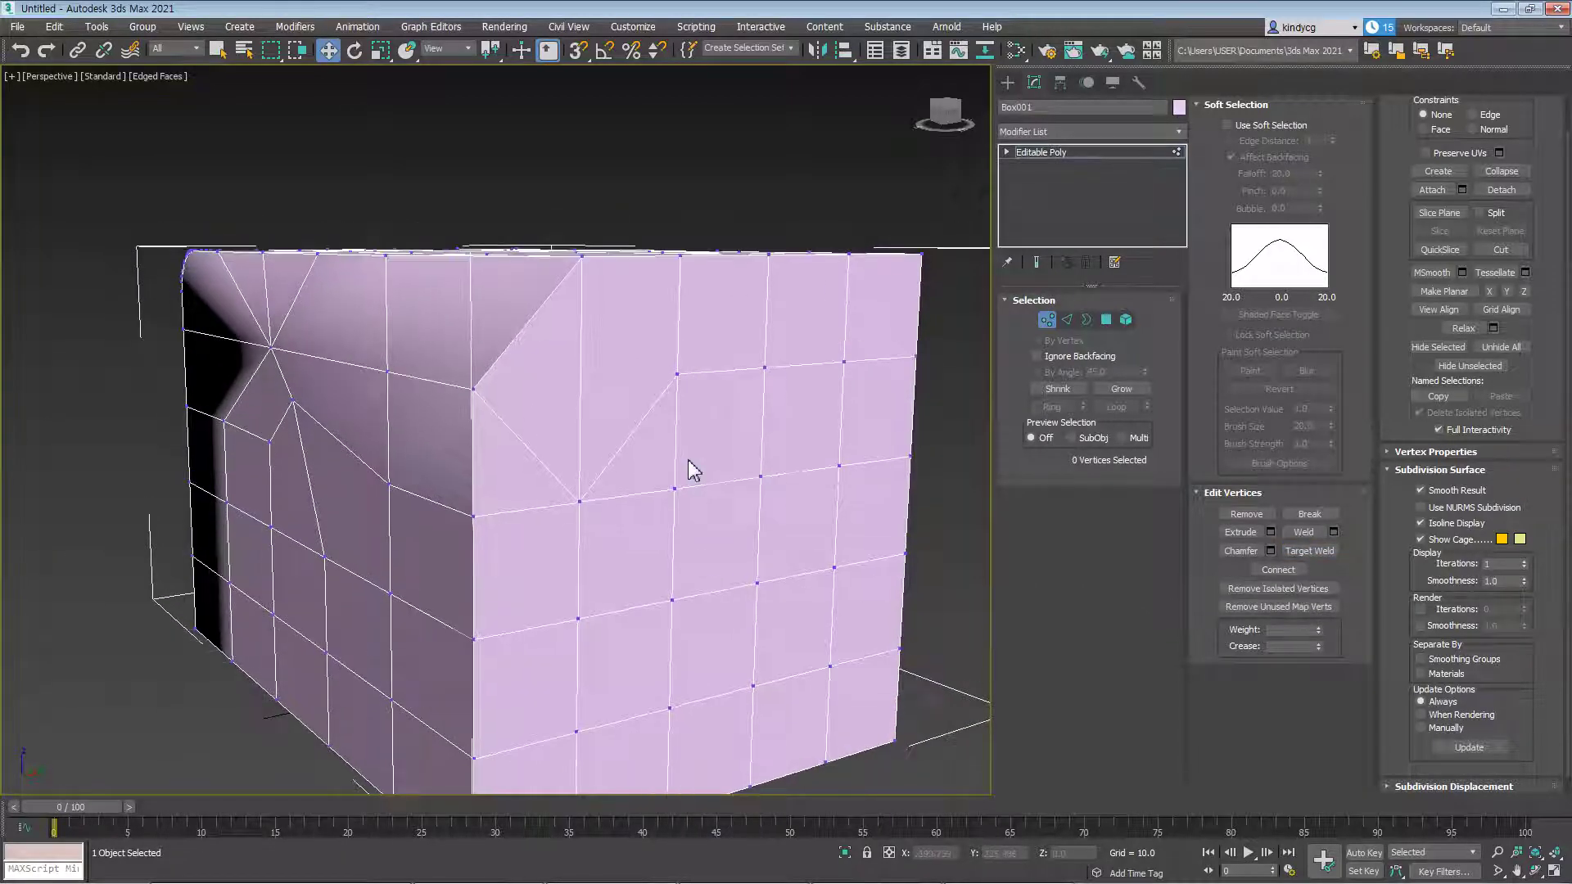
{"action": "left_click", "coordinate": [677, 374]}
{"action": "left_click", "coordinate": [763, 475], "text": "ctrl"}
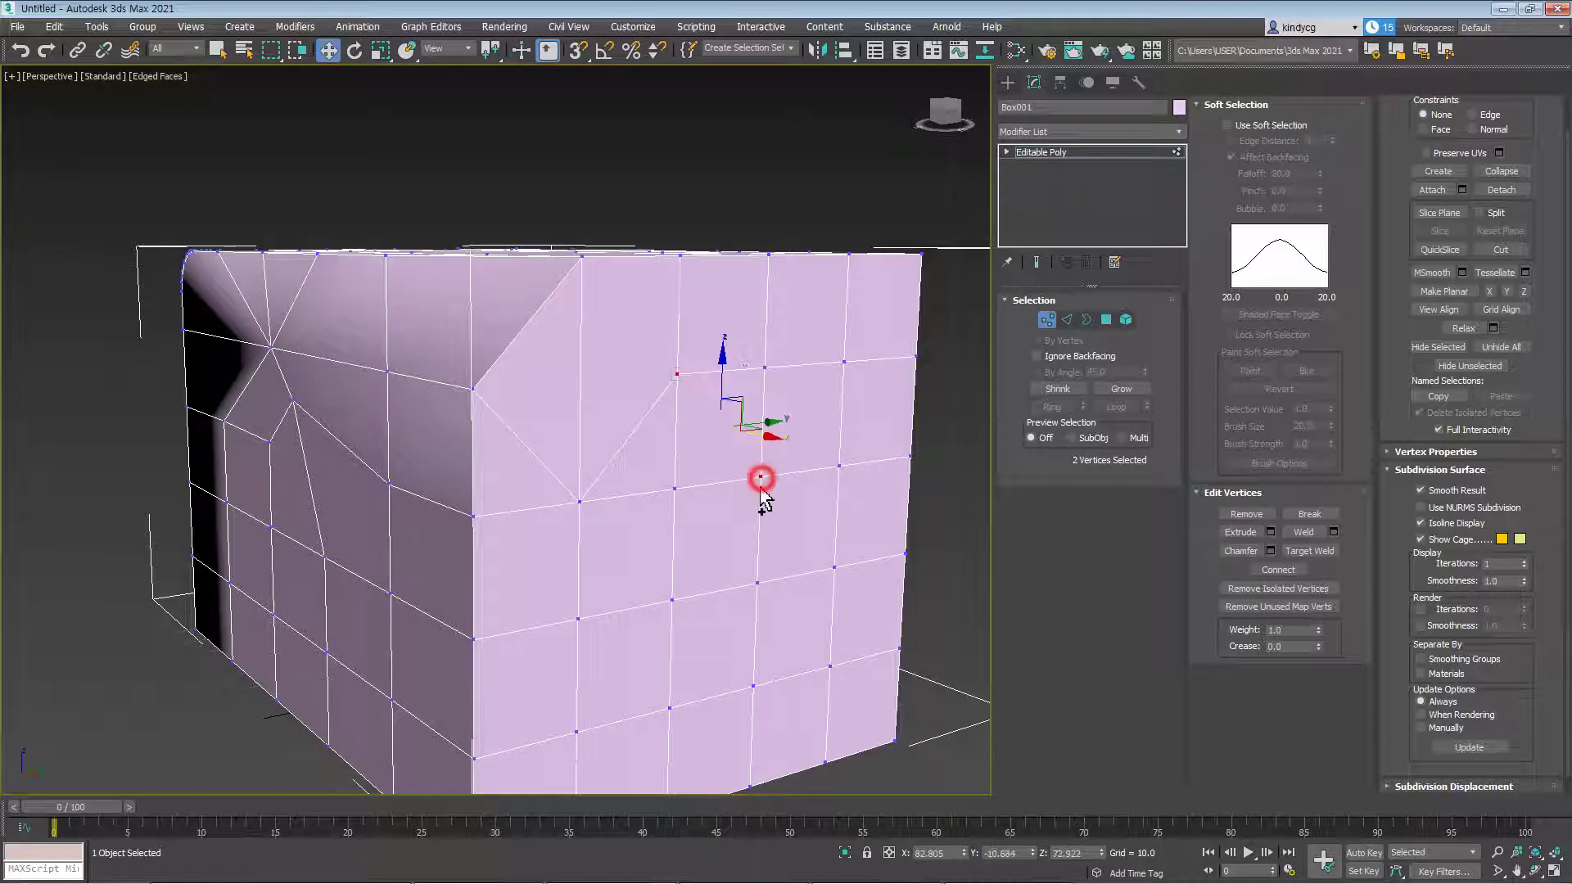
{"action": "middle_click_drag", "start_coordinate": [763, 475], "coordinate": [694, 439], "text": "alt"}
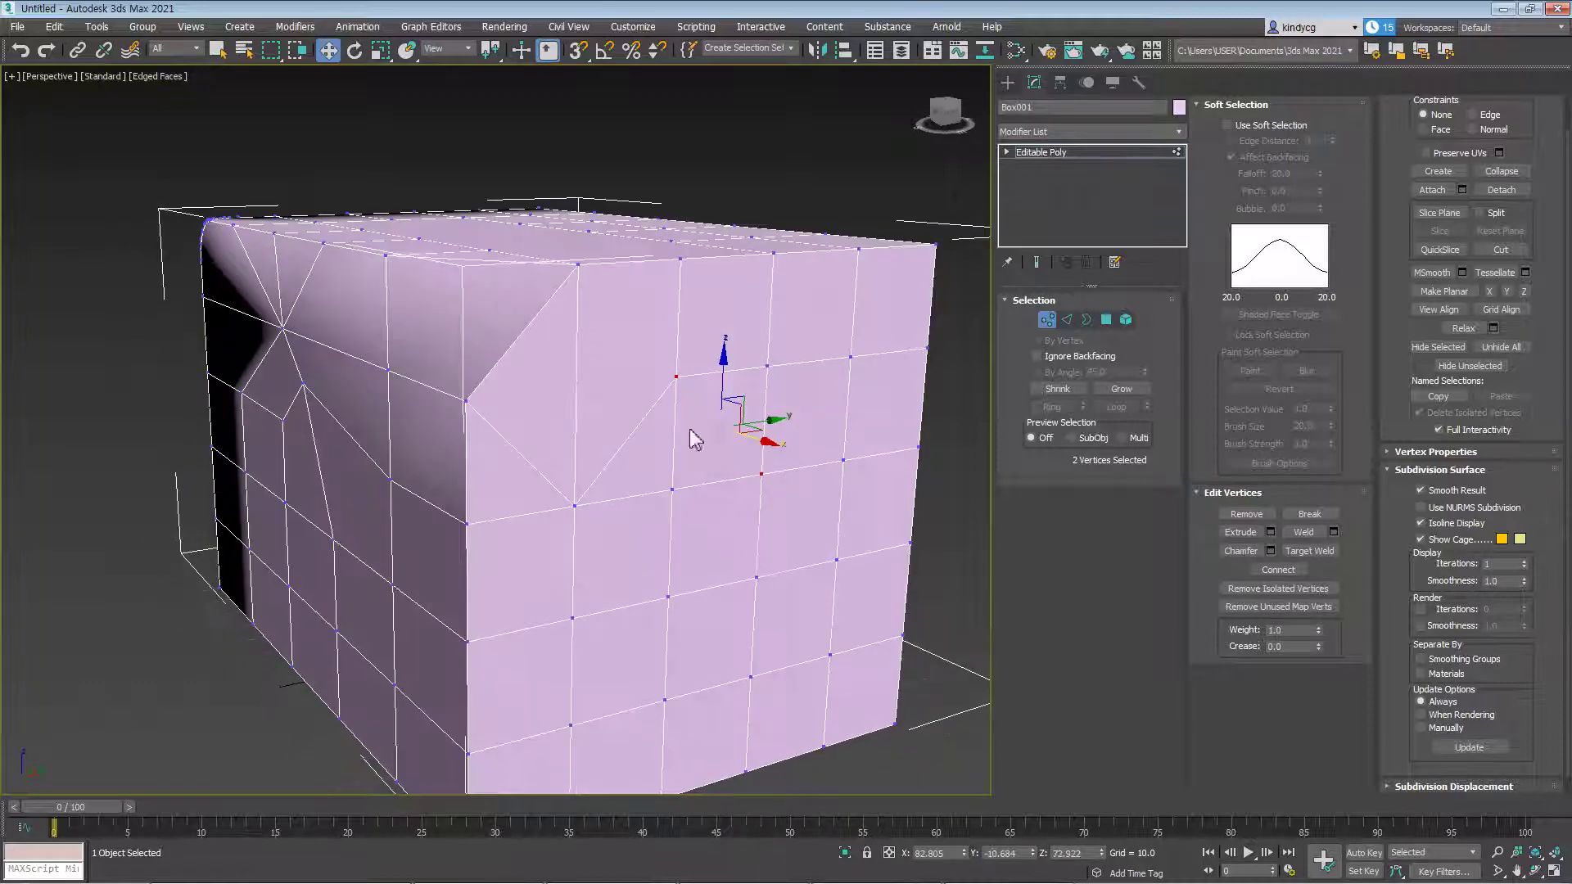
{"action": "left_click", "coordinate": [1285, 573]}
Switch to the Edge sub-object level and select the new diagonal edge on the right side face
{"action": "middle_click_drag", "start_coordinate": [614, 436], "coordinate": [577, 483]}
{"action": "scroll", "coordinate": [728, 481], "scroll_direction": "up", "scroll_amount": 2}
{"action": "key", "text": "2"}
{"action": "left_click", "coordinate": [739, 471]}
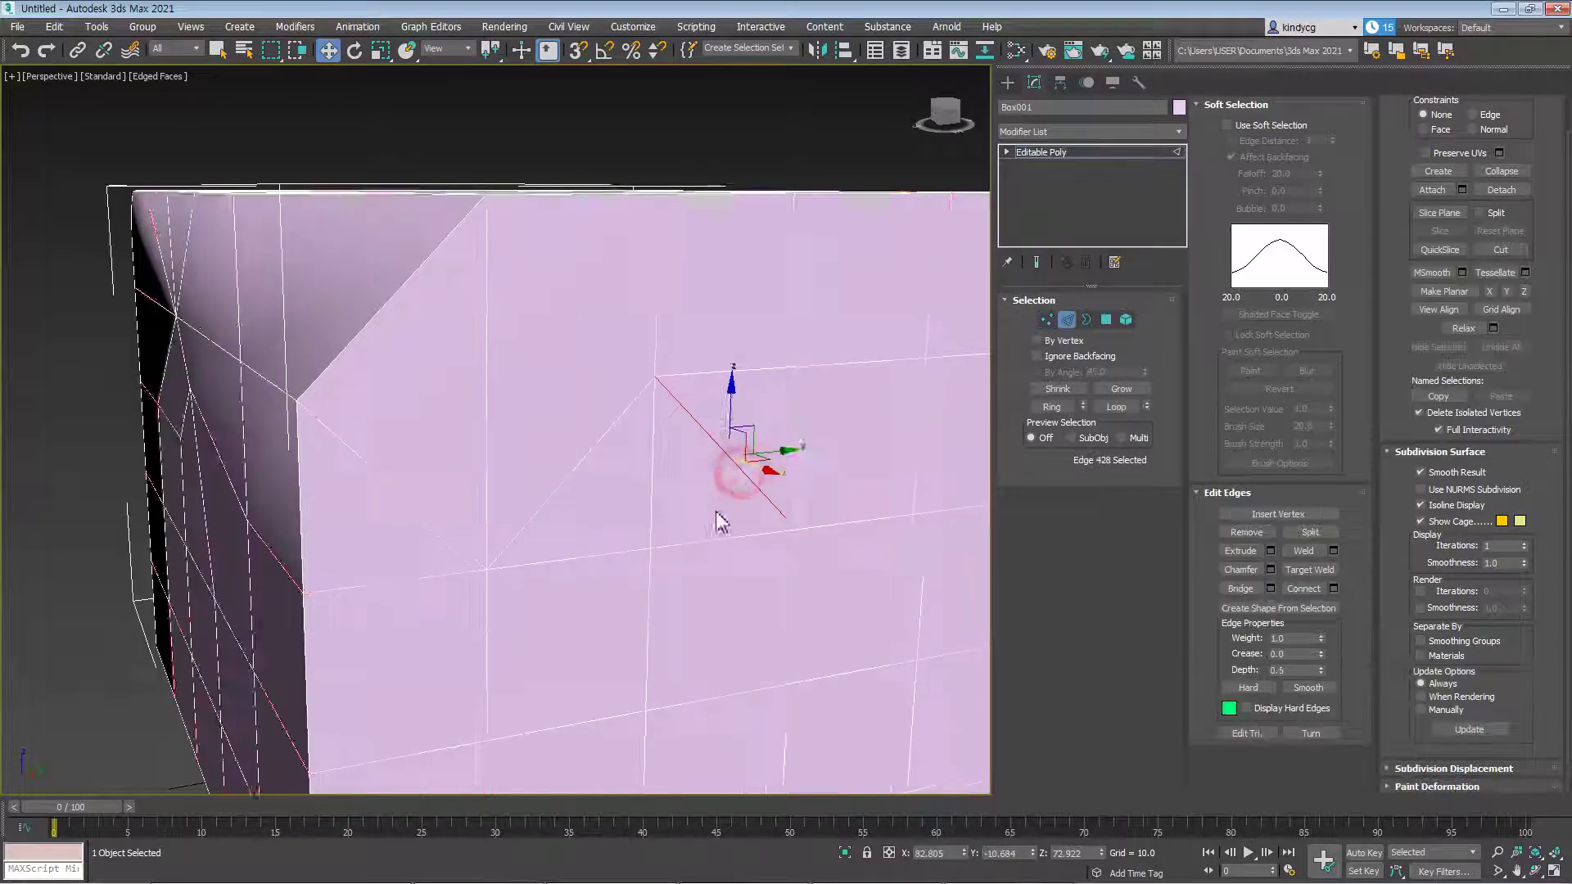
Connect three pairs of neighbouring vertices on the box's top face with new edges at the Vertex sub-object level
{"action": "middle_click_drag", "start_coordinate": [626, 397], "coordinate": [600, 376], "text": "alt"}
{"action": "scroll", "coordinate": [600, 375], "scroll_direction": "down", "scroll_amount": 4}
{"action": "middle_click_drag", "start_coordinate": [596, 295], "coordinate": [642, 498], "text": "alt"}
{"action": "key", "text": "1"}
{"action": "left_click", "coordinate": [470, 405]}
{"action": "left_click", "coordinate": [622, 335], "text": "ctrl"}
{"action": "left_click", "coordinate": [1268, 571]}
{"action": "left_click", "coordinate": [587, 327]}
{"action": "left_click", "coordinate": [440, 394], "text": "ctrl"}
{"action": "left_click", "coordinate": [1276, 571]}
{"action": "middle_click_drag", "start_coordinate": [548, 417], "coordinate": [581, 497]}
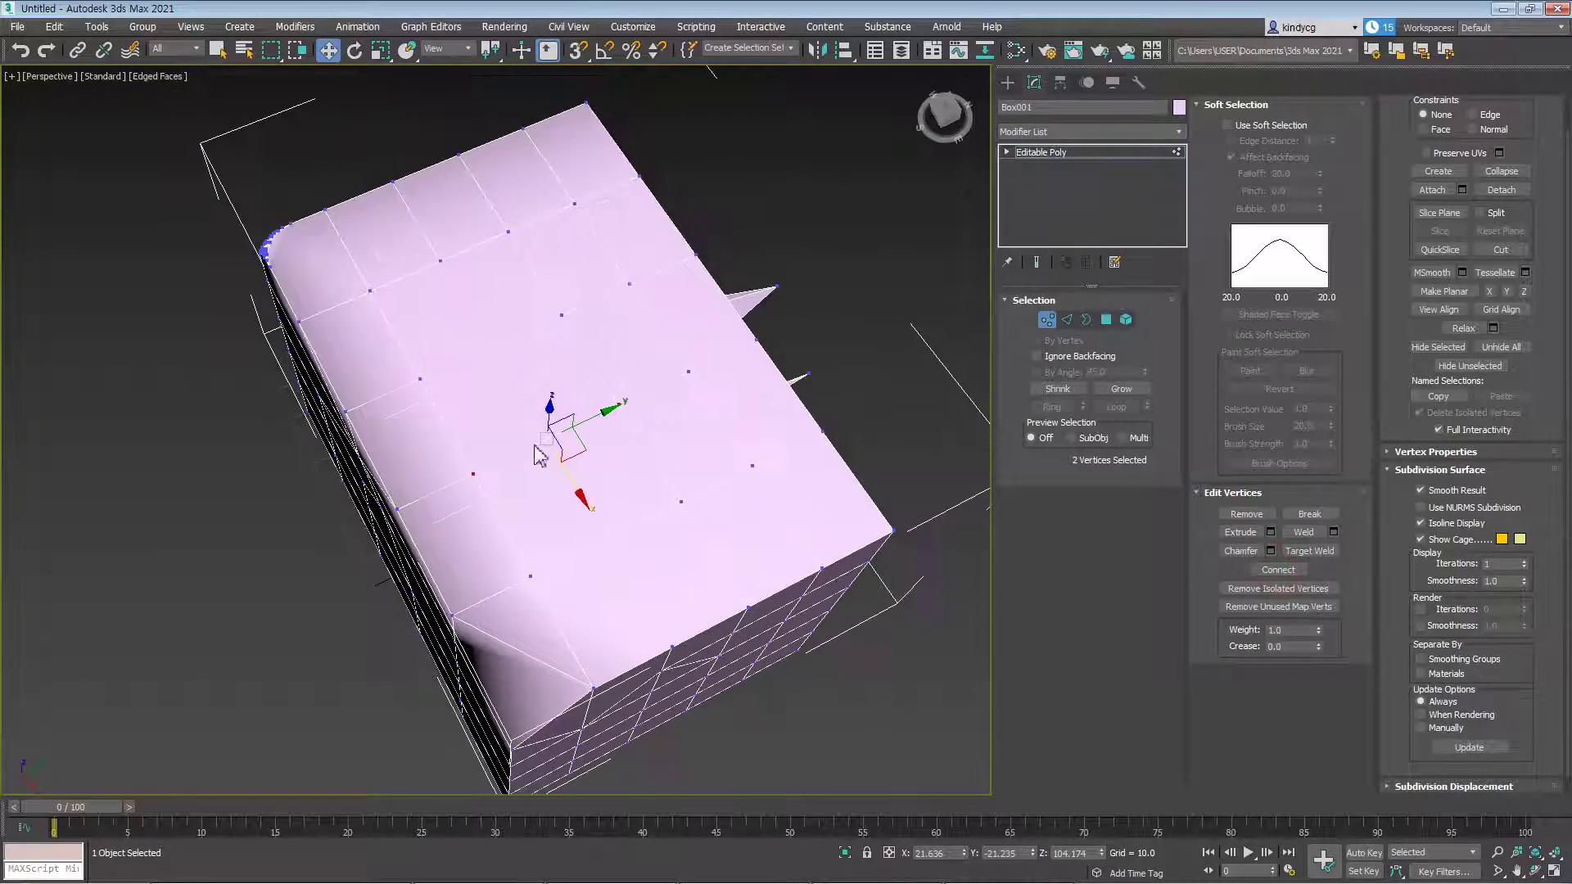
{"action": "left_click", "coordinate": [418, 380]}
{"action": "left_click", "coordinate": [556, 315], "text": "ctrl"}
{"action": "left_click", "coordinate": [1279, 569]}
Cut the missing edge between two adjacent vertices in the grid of the top face
{"action": "middle_click_drag", "start_coordinate": [573, 541], "coordinate": [637, 499], "text": "alt"}
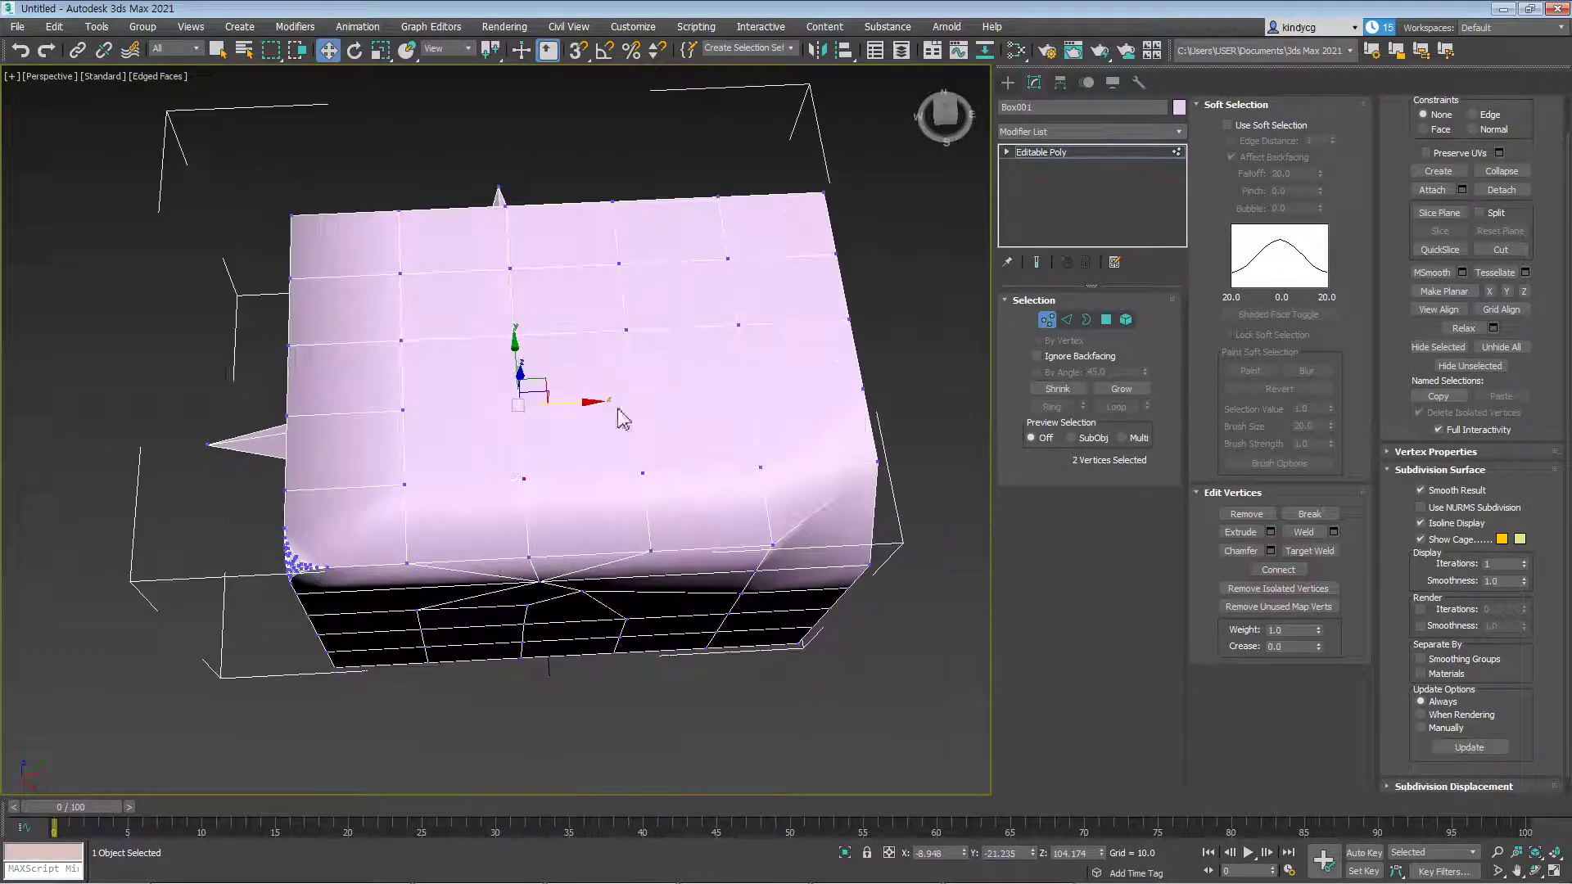
{"action": "middle_click_drag", "start_coordinate": [748, 415], "coordinate": [734, 448]}
{"action": "key", "text": "alt+c"}
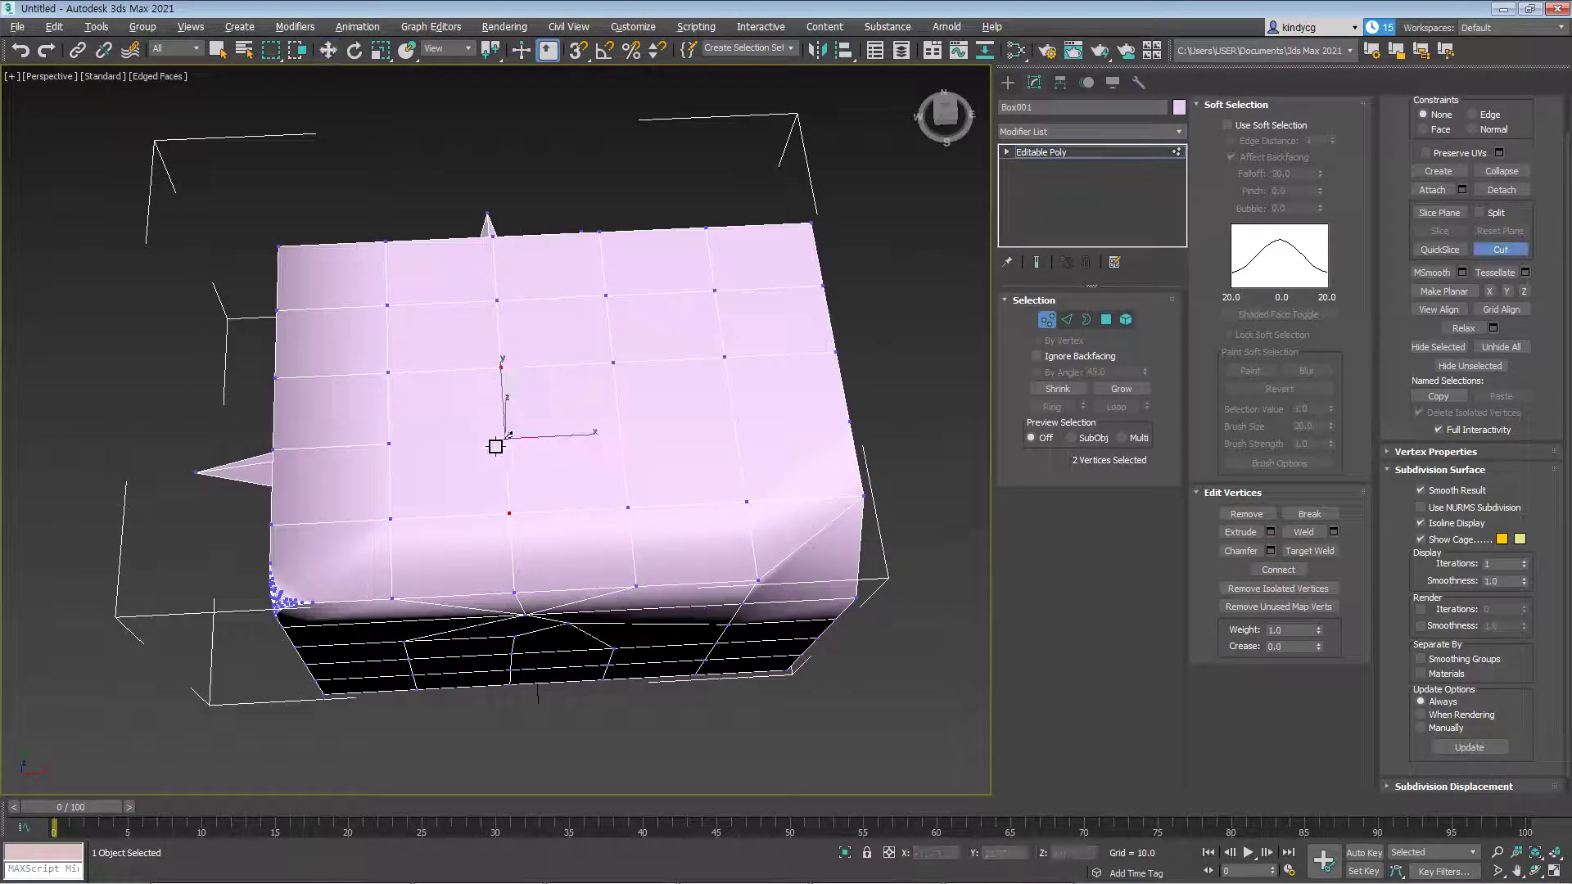
{"action": "left_click", "coordinate": [391, 444]}
{"action": "right_click", "coordinate": [880, 522]}
{"action": "middle_click_drag", "start_coordinate": [867, 524], "coordinate": [602, 440], "text": "alt"}
{"action": "scroll", "coordinate": [601, 440], "scroll_direction": "down", "scroll_amount": 5}
{"action": "scroll", "coordinate": [573, 419], "scroll_direction": "up", "scroll_amount": 5}
Switch to the Polygon sub-object level and select polygons across the top face to examine how it is divided
{"action": "key", "text": "4"}
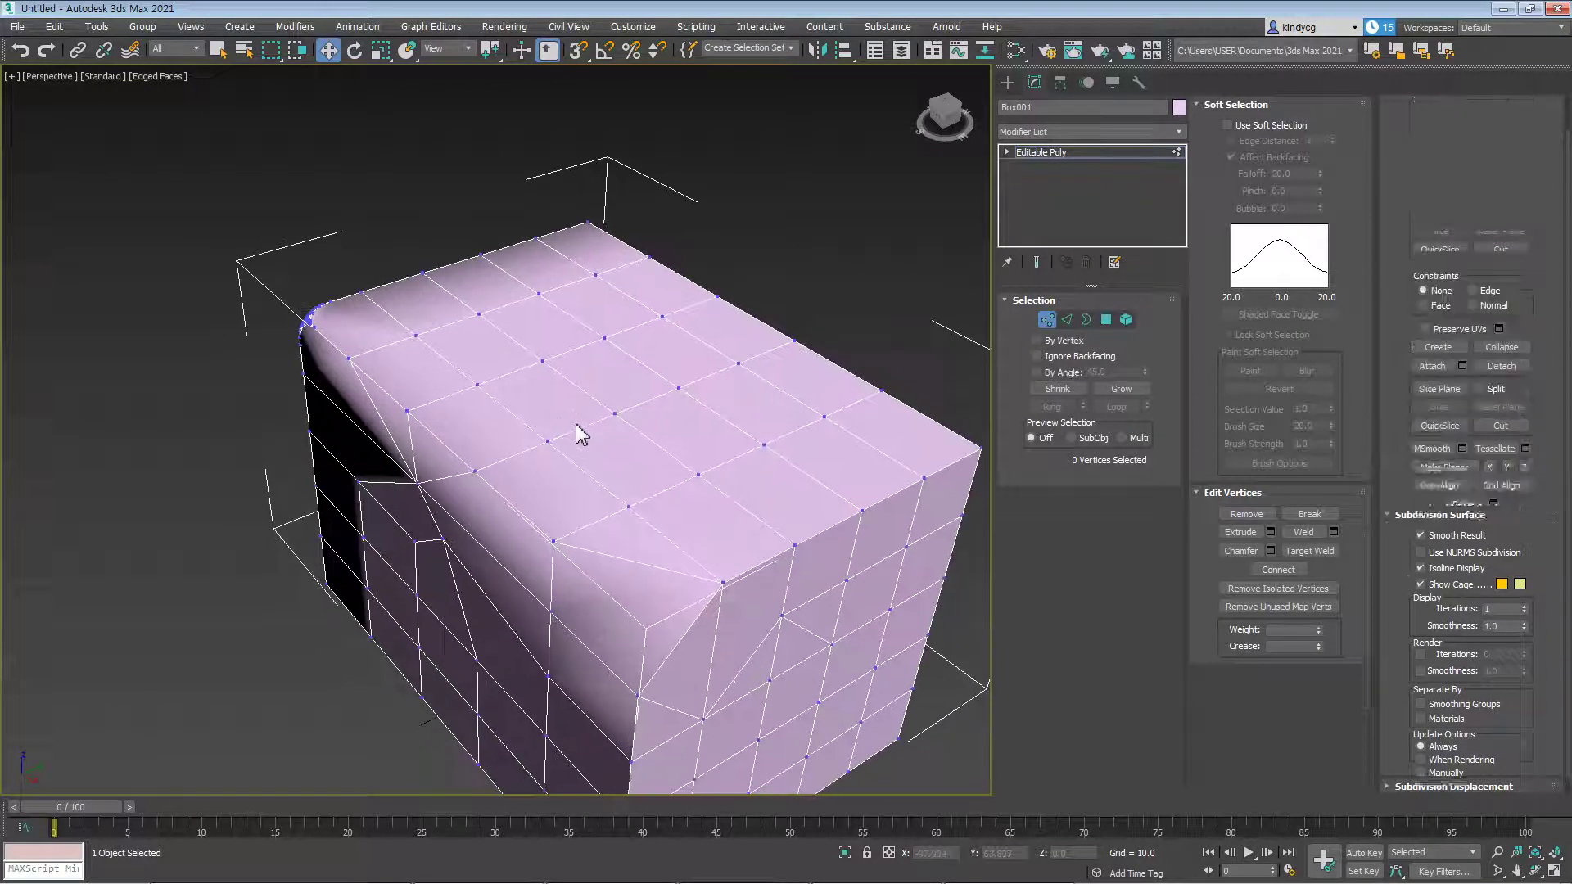
{"action": "middle_click_drag", "start_coordinate": [625, 407], "coordinate": [568, 502], "text": "alt"}
{"action": "left_click", "coordinate": [568, 501]}
{"action": "left_click", "coordinate": [605, 475], "text": "ctrl"}
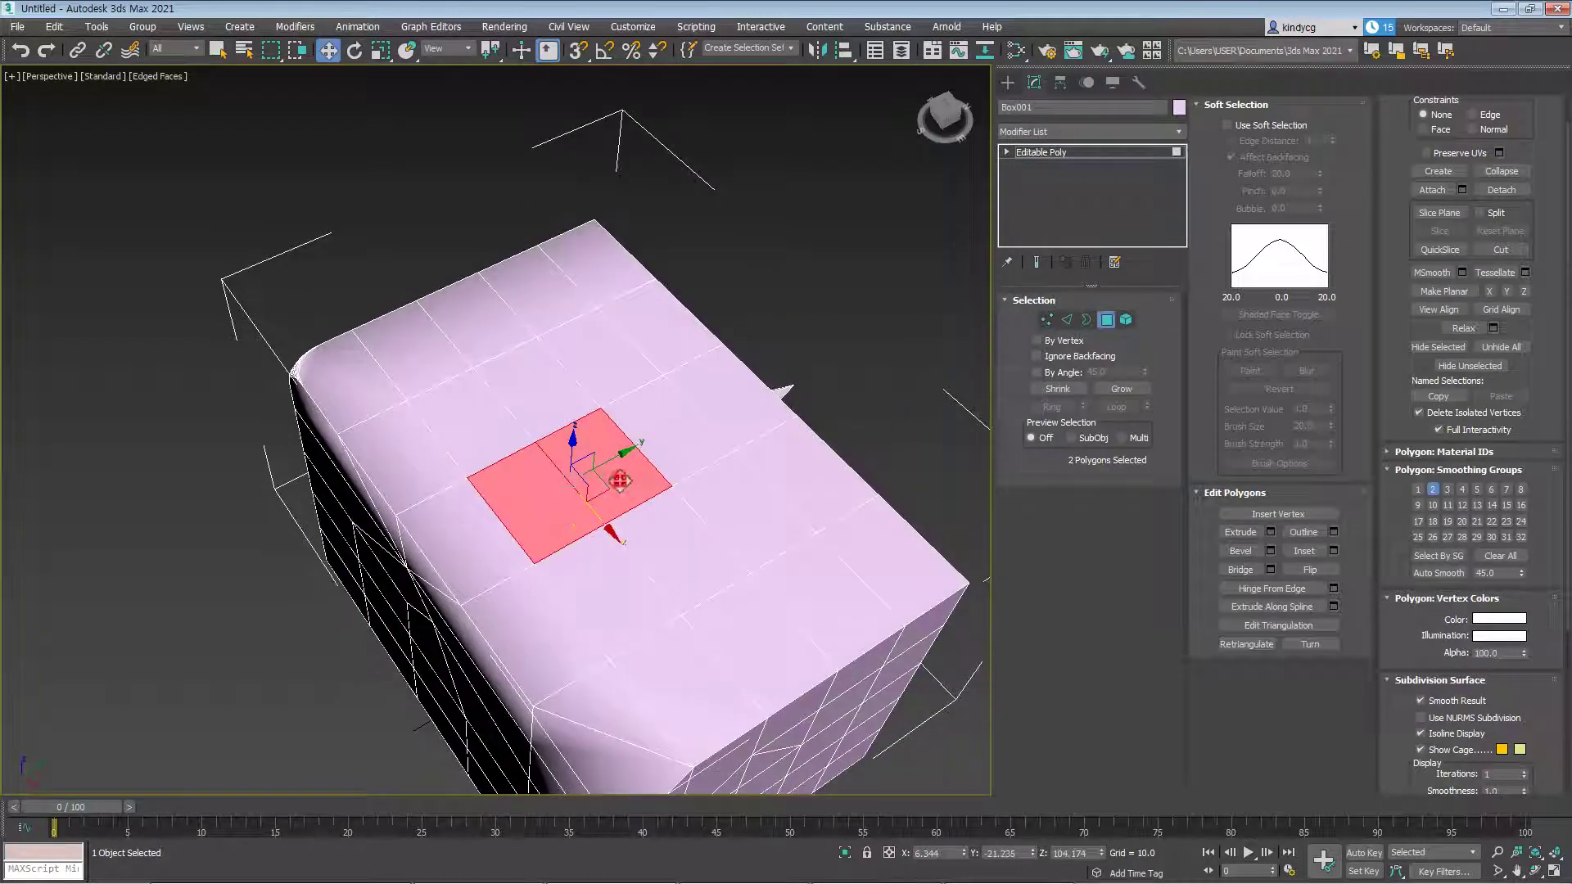
{"action": "left_click", "coordinate": [690, 444], "text": "ctrl"}
{"action": "middle_click_drag", "start_coordinate": [698, 504], "coordinate": [674, 551], "text": "alt"}
{"action": "left_click", "coordinate": [731, 536]}
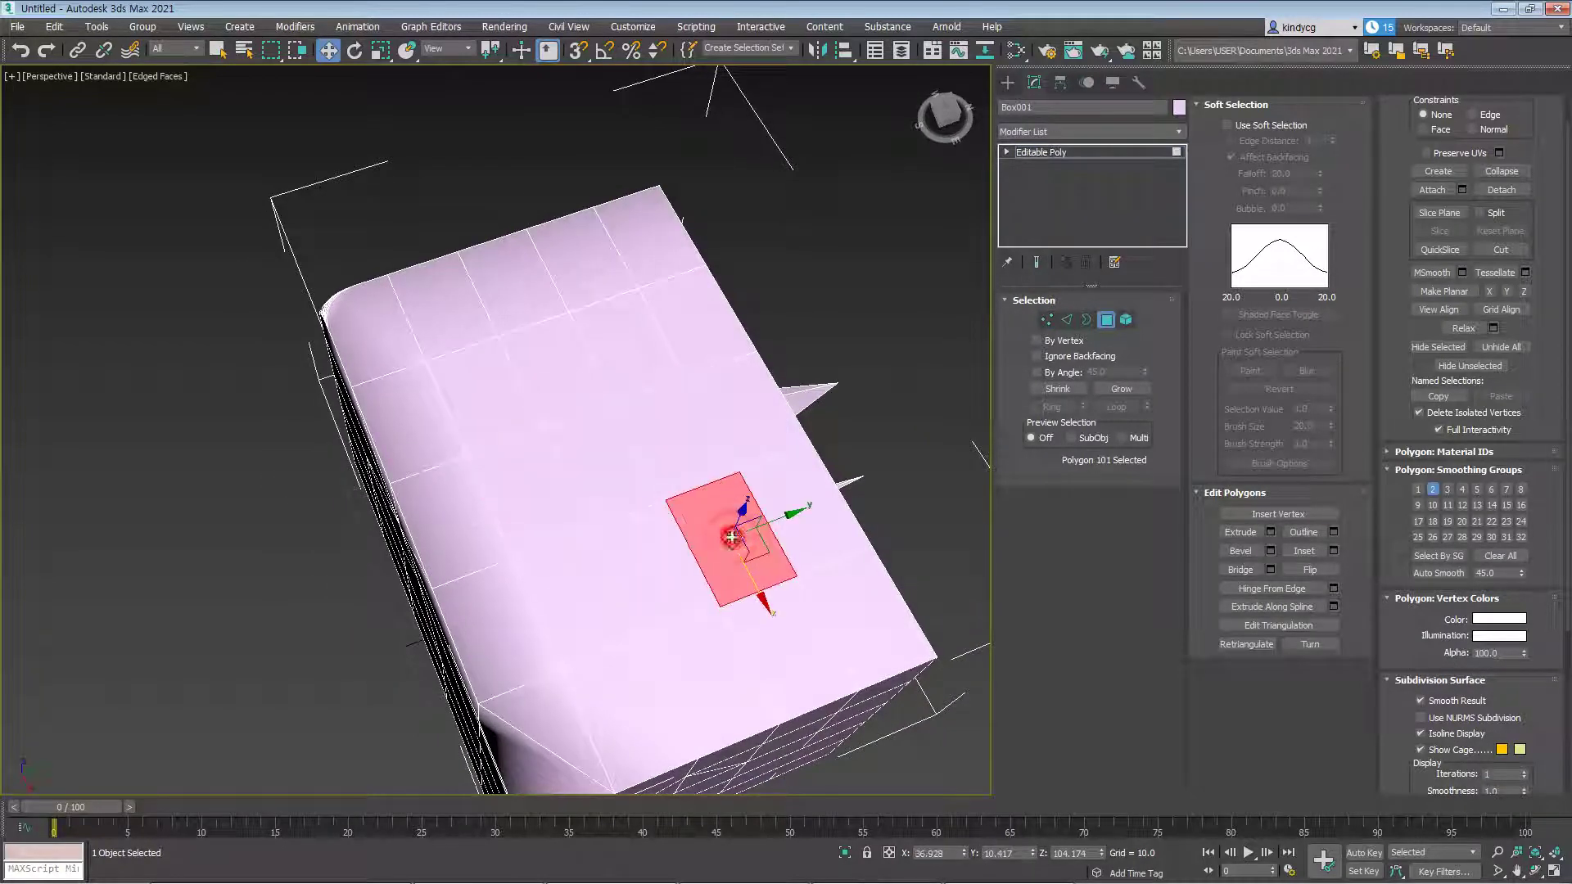
{"action": "left_click", "coordinate": [659, 451]}
{"action": "left_click", "coordinate": [604, 470]}
{"action": "left_click", "coordinate": [550, 505]}
{"action": "left_click", "coordinate": [555, 575]}
{"action": "left_click", "coordinate": [632, 558]}
{"action": "left_click", "coordinate": [597, 477]}
Select more polygons around the box, including the large curved-edge polygon beside the chamfered corner, to examine their shapes
{"action": "middle_click_drag", "start_coordinate": [548, 504], "coordinate": [642, 458]}
{"action": "scroll", "coordinate": [744, 555], "scroll_direction": "up", "scroll_amount": 3}
{"action": "left_click", "coordinate": [720, 485]}
{"action": "left_click", "coordinate": [730, 566]}
{"action": "middle_click_drag", "start_coordinate": [730, 567], "coordinate": [762, 546], "text": "alt"}
{"action": "scroll", "coordinate": [761, 547], "scroll_direction": "down", "scroll_amount": 5}
{"action": "middle_click_drag", "start_coordinate": [568, 527], "coordinate": [519, 508], "text": "alt"}
{"action": "left_click", "coordinate": [705, 493]}
{"action": "scroll", "coordinate": [508, 456], "scroll_direction": "up", "scroll_amount": 5}
{"action": "left_click", "coordinate": [615, 491]}
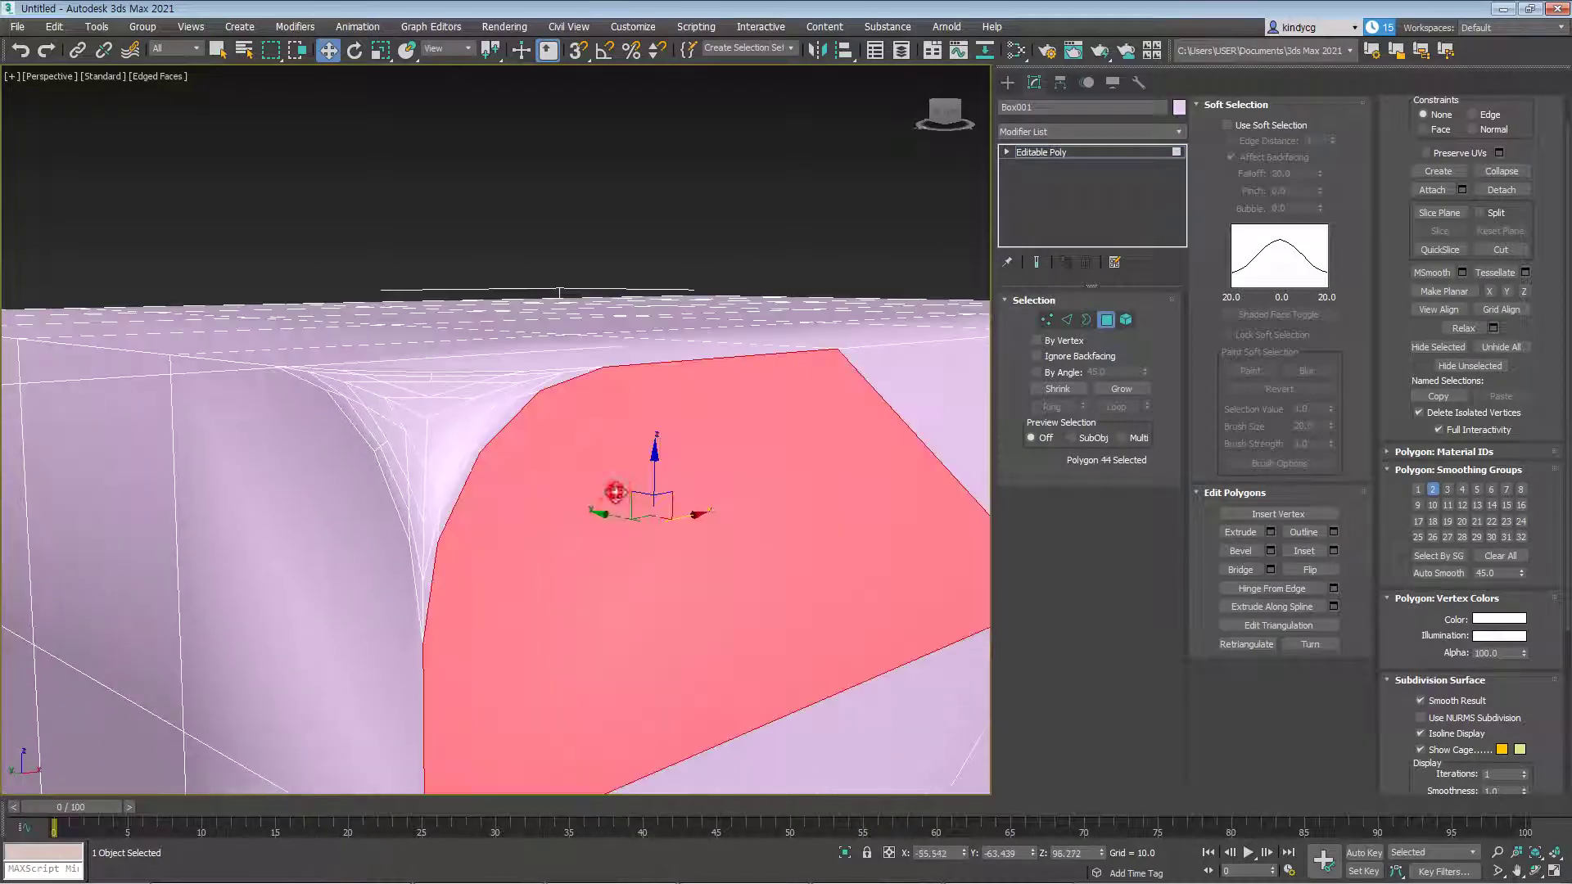
Select vertices along the curved edge of the large corner polygon at the Vertex level to examine its outline
{"action": "key", "text": "1"}
{"action": "middle_click_drag", "start_coordinate": [530, 468], "coordinate": [620, 416], "text": "alt"}
{"action": "key", "text": "4"}
{"action": "key", "text": "1"}
{"action": "left_click", "coordinate": [551, 312]}
{"action": "left_click", "coordinate": [603, 243], "text": "ctrl"}
{"action": "left_click", "coordinate": [647, 215], "text": "ctrl"}
{"action": "left_click", "coordinate": [812, 198], "text": "ctrl"}
{"action": "middle_click_drag", "start_coordinate": [600, 416], "coordinate": [588, 391]}
{"action": "left_click", "coordinate": [505, 392]}
{"action": "scroll", "coordinate": [614, 438], "scroll_direction": "down", "scroll_amount": 5}
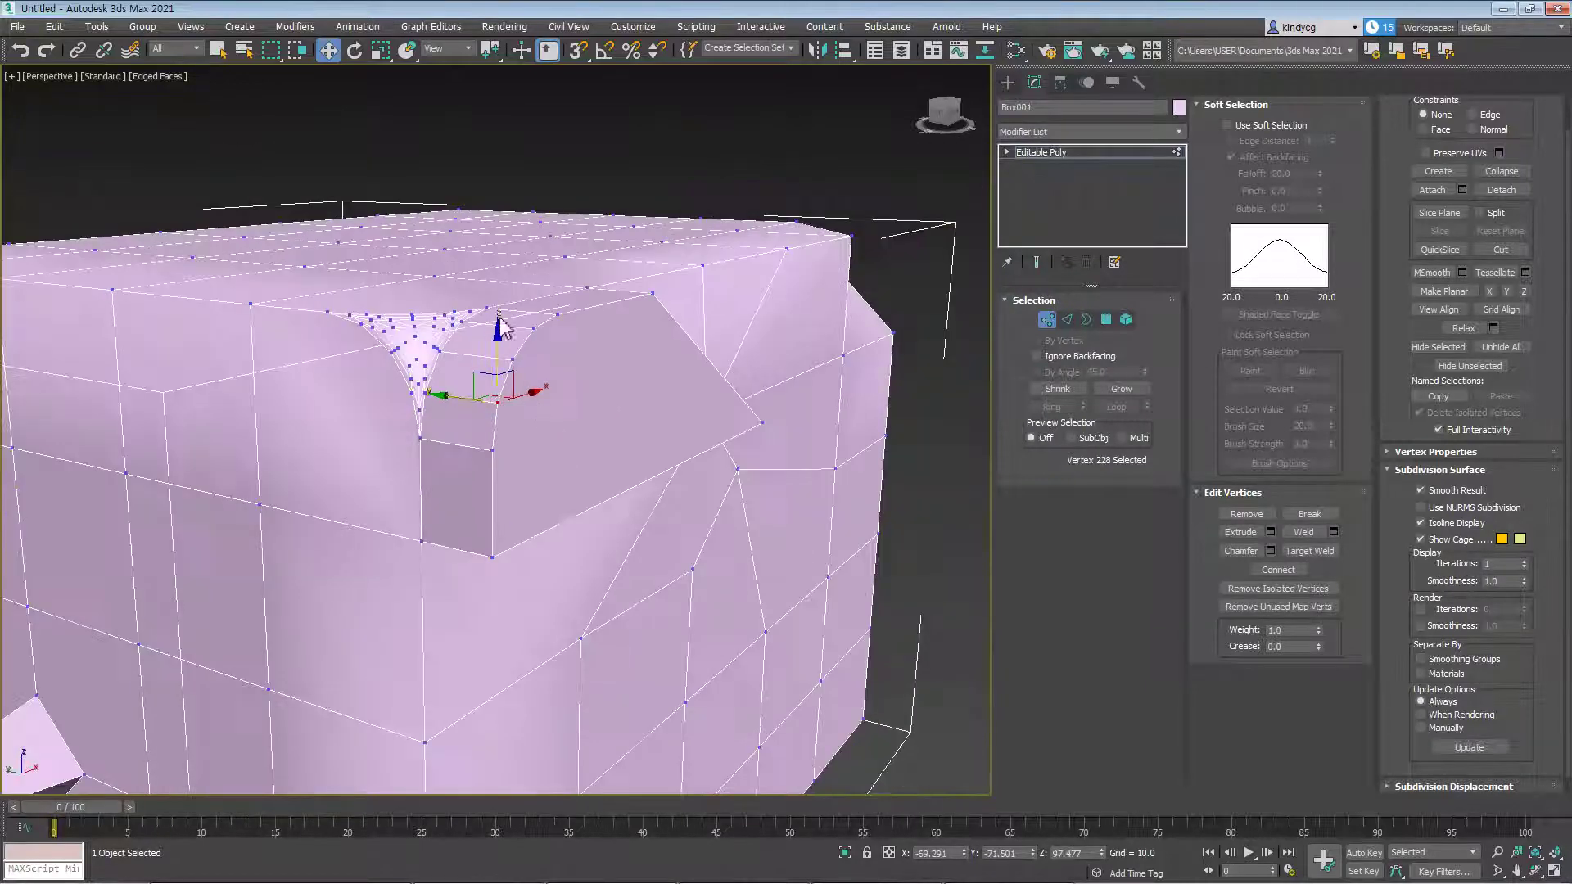
{"action": "middle_click_drag", "start_coordinate": [611, 455], "coordinate": [524, 364], "text": "alt"}
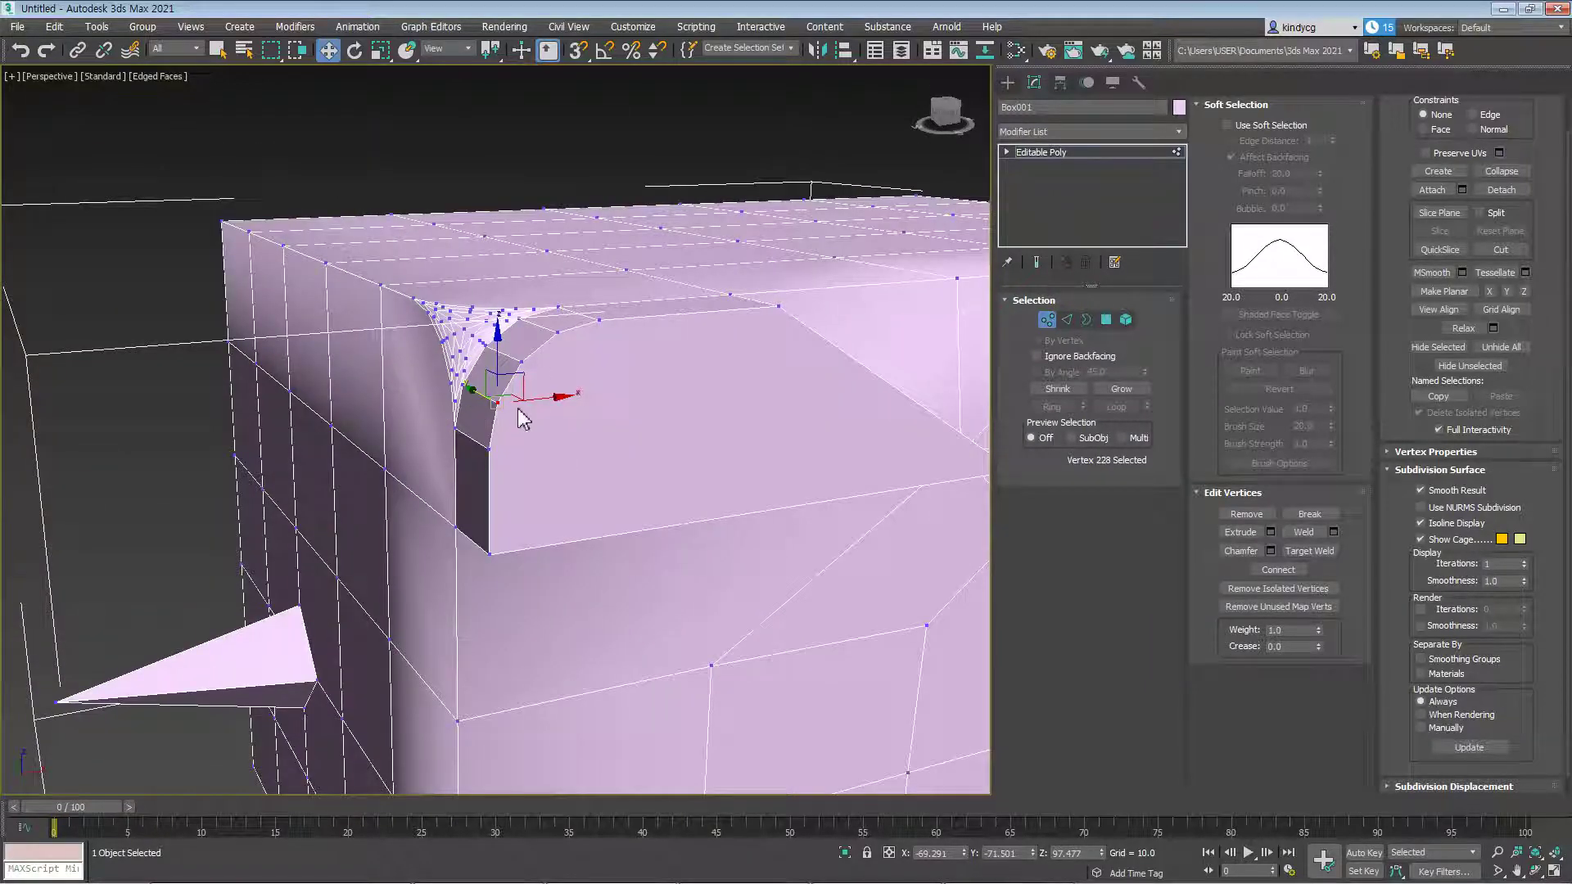
{"action": "left_click", "coordinate": [565, 427]}
{"action": "middle_click_drag", "start_coordinate": [565, 428], "coordinate": [599, 460]}
{"action": "scroll", "coordinate": [553, 446], "scroll_direction": "down", "scroll_amount": 2}
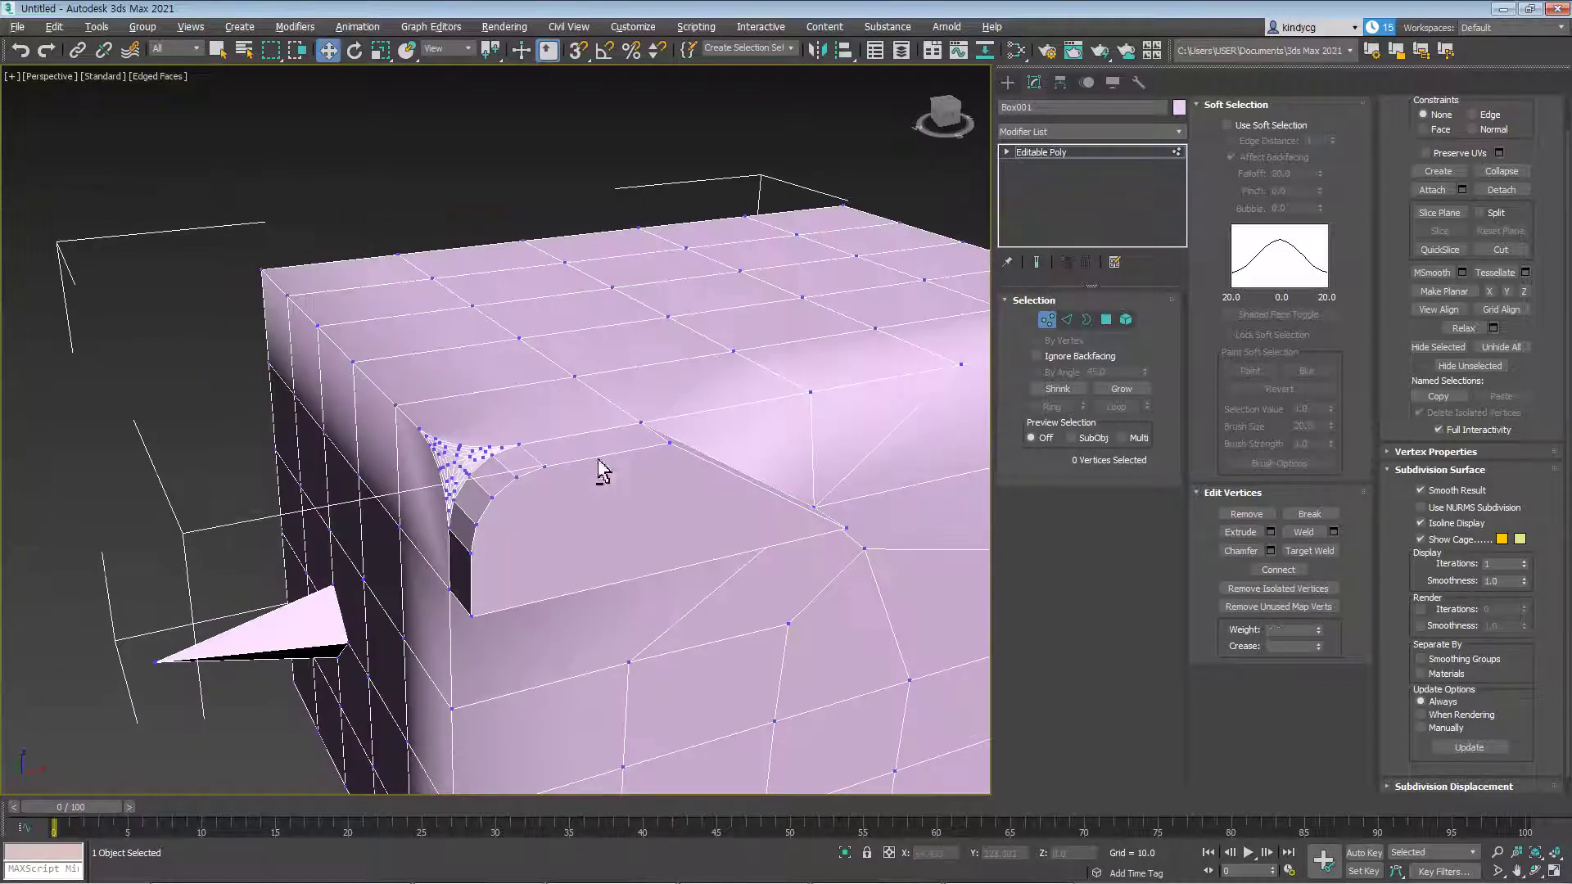
Select the large polygon beside the chamfered corner at the Polygon level and examine it from the side
{"action": "left_click", "coordinate": [1106, 320]}
{"action": "left_click", "coordinate": [611, 560]}
{"action": "middle_click_drag", "start_coordinate": [639, 585], "coordinate": [610, 464]}
{"action": "middle_click_drag", "start_coordinate": [658, 591], "coordinate": [711, 501], "text": "alt"}
{"action": "middle_click_drag", "start_coordinate": [724, 583], "coordinate": [702, 573]}
{"action": "scroll", "coordinate": [625, 533], "scroll_direction": "down", "scroll_amount": 3}
{"action": "middle_click_drag", "start_coordinate": [624, 533], "coordinate": [613, 552], "text": "alt"}
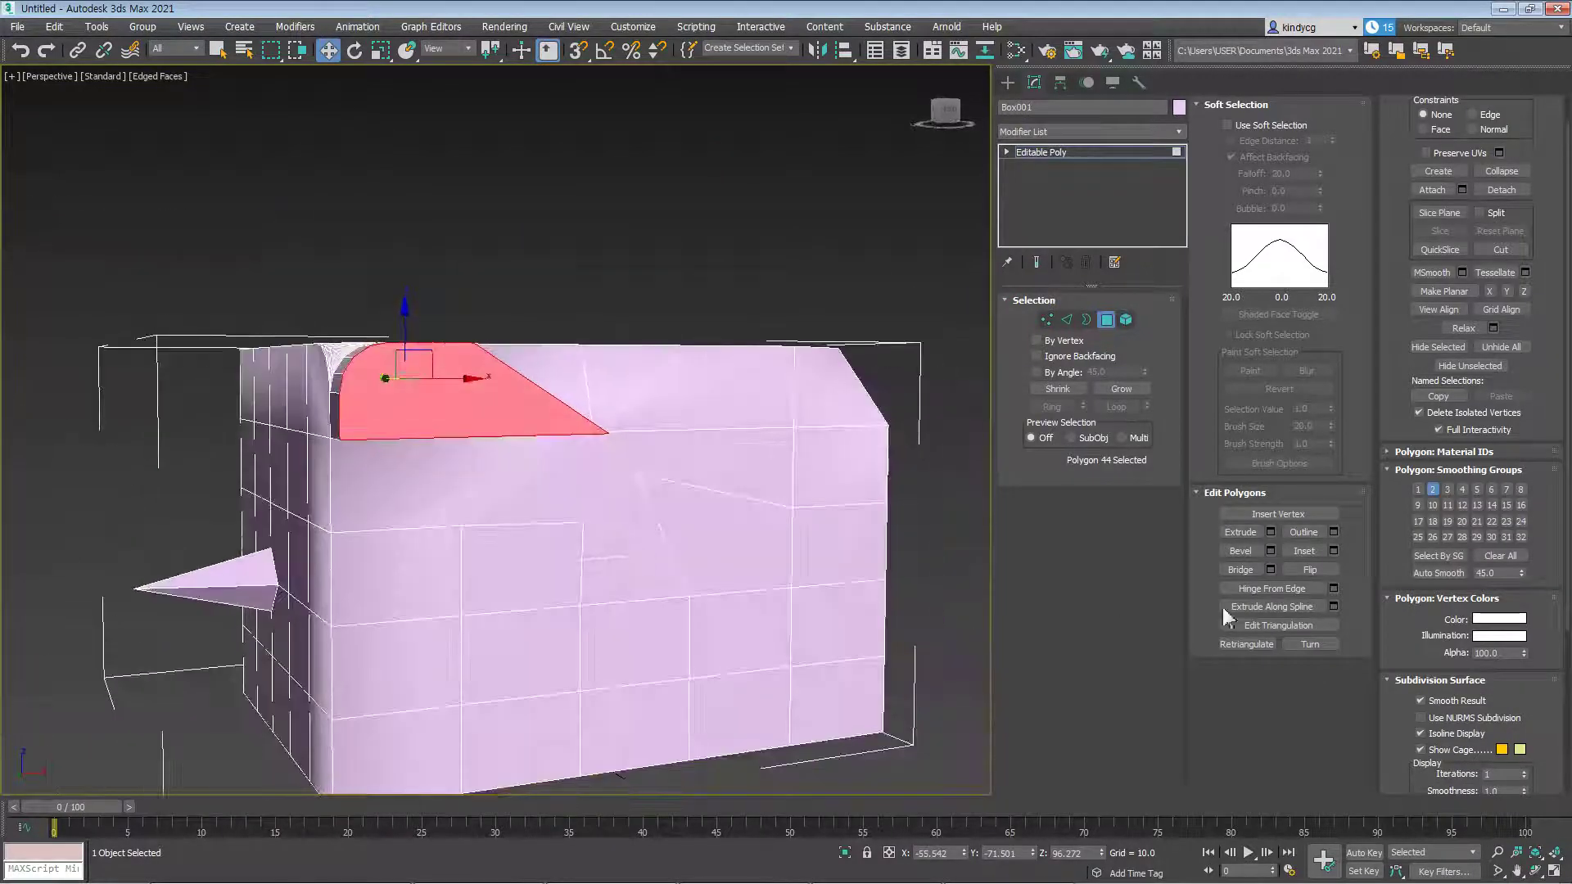
{"action": "left_click", "coordinate": [1049, 319]}
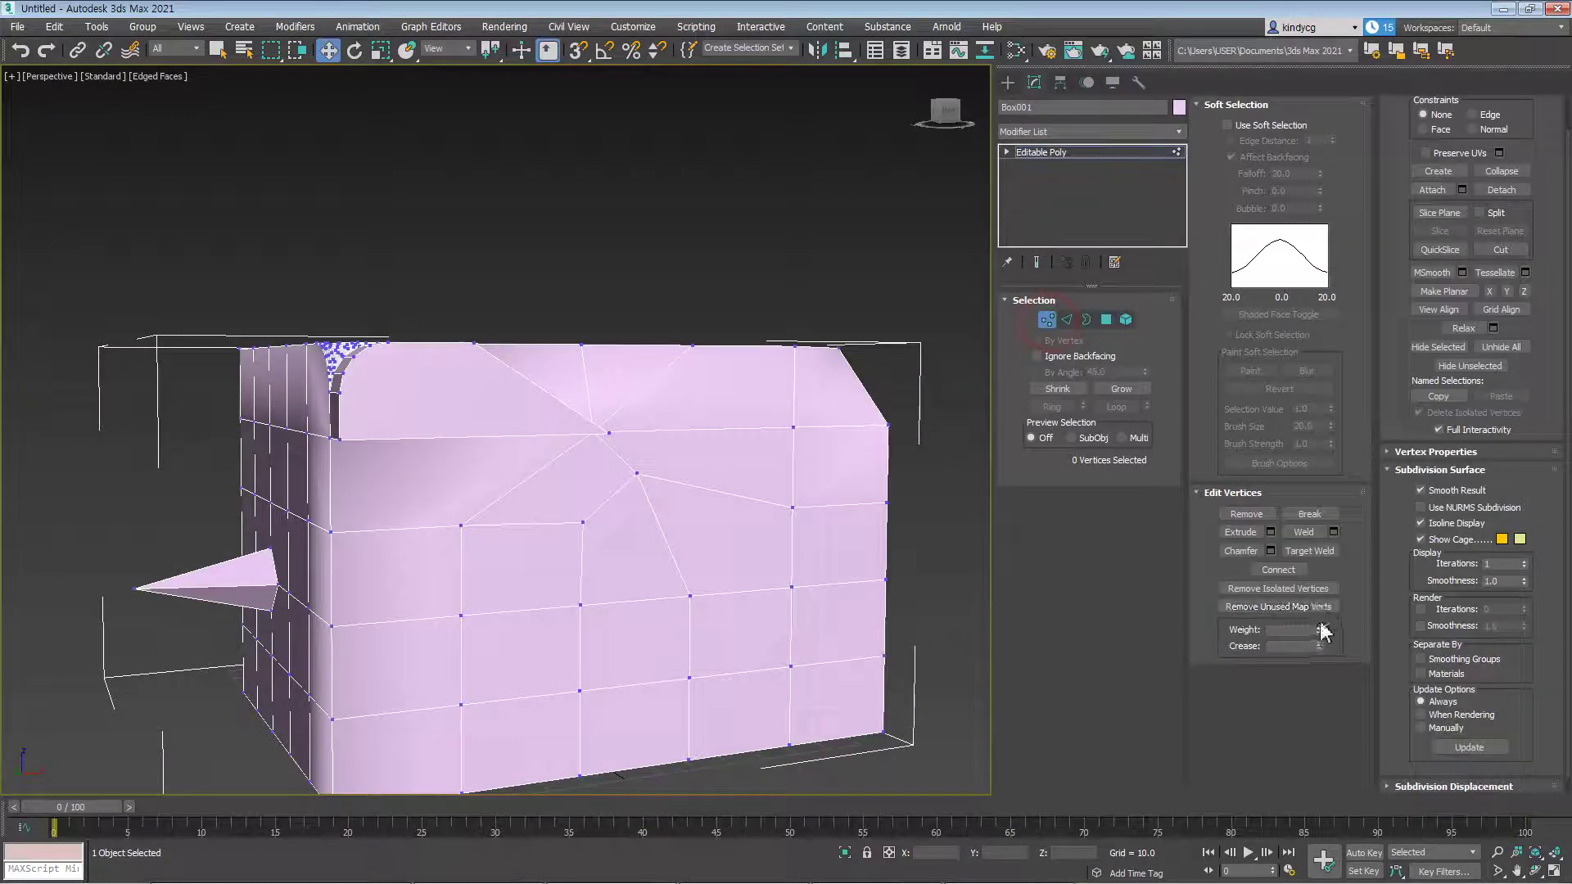
{"action": "middle_click_drag", "start_coordinate": [947, 572], "coordinate": [341, 586], "text": "alt"}
{"action": "right_click", "coordinate": [271, 591]}
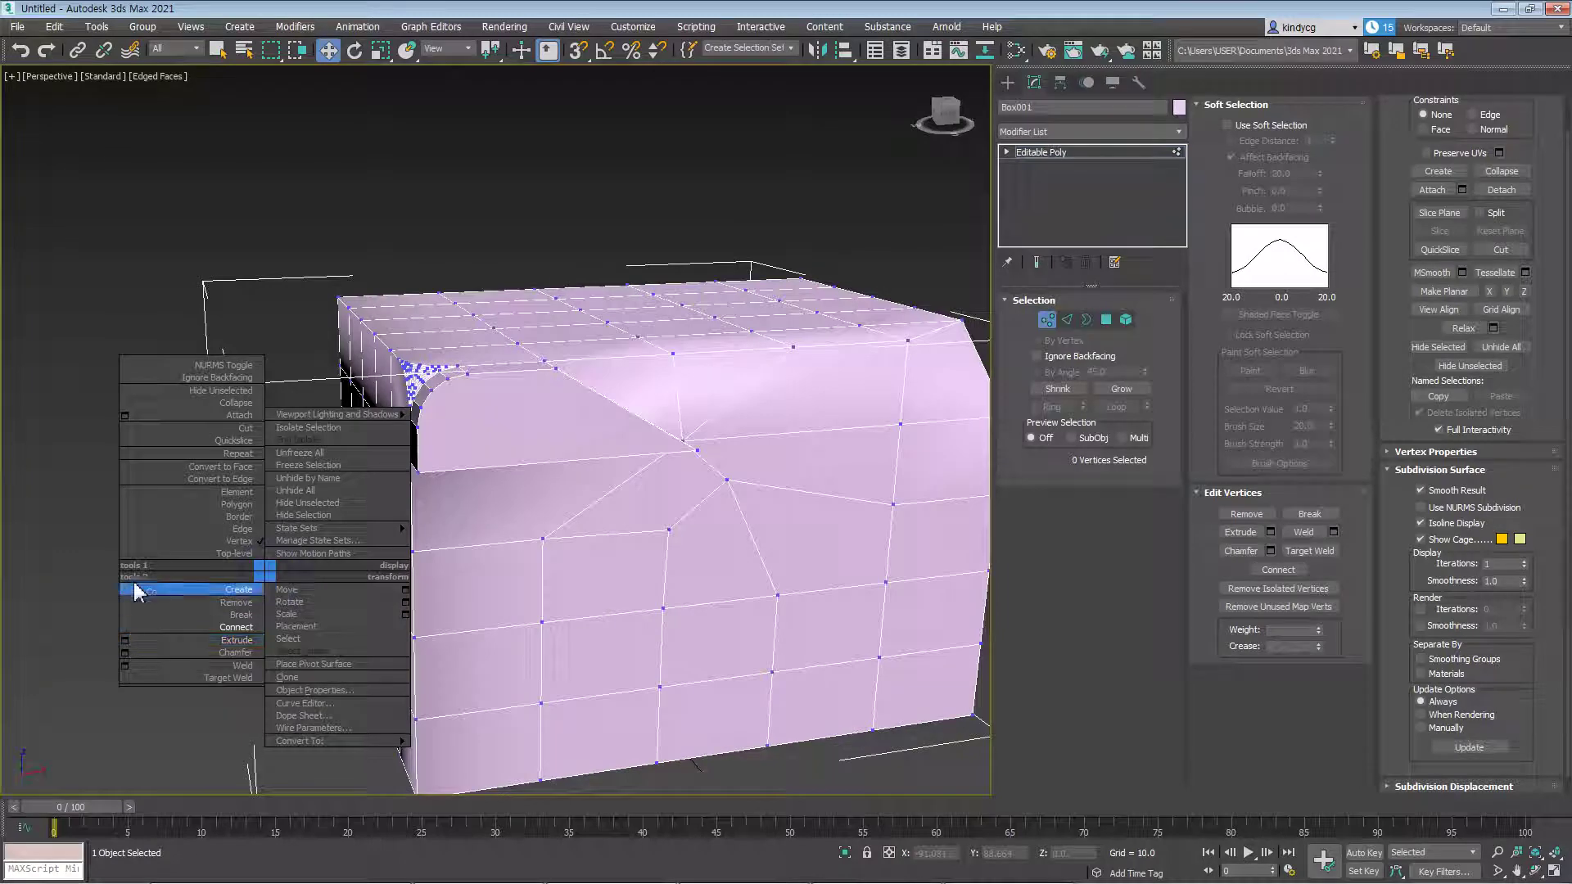
{"action": "left_click", "coordinate": [326, 302]}
Select the polygons of the spike projecting from the side face next to the chamfered corner and delete them
{"action": "key", "text": "4"}
{"action": "middle_click_drag", "start_coordinate": [305, 568], "coordinate": [311, 557], "text": "alt"}
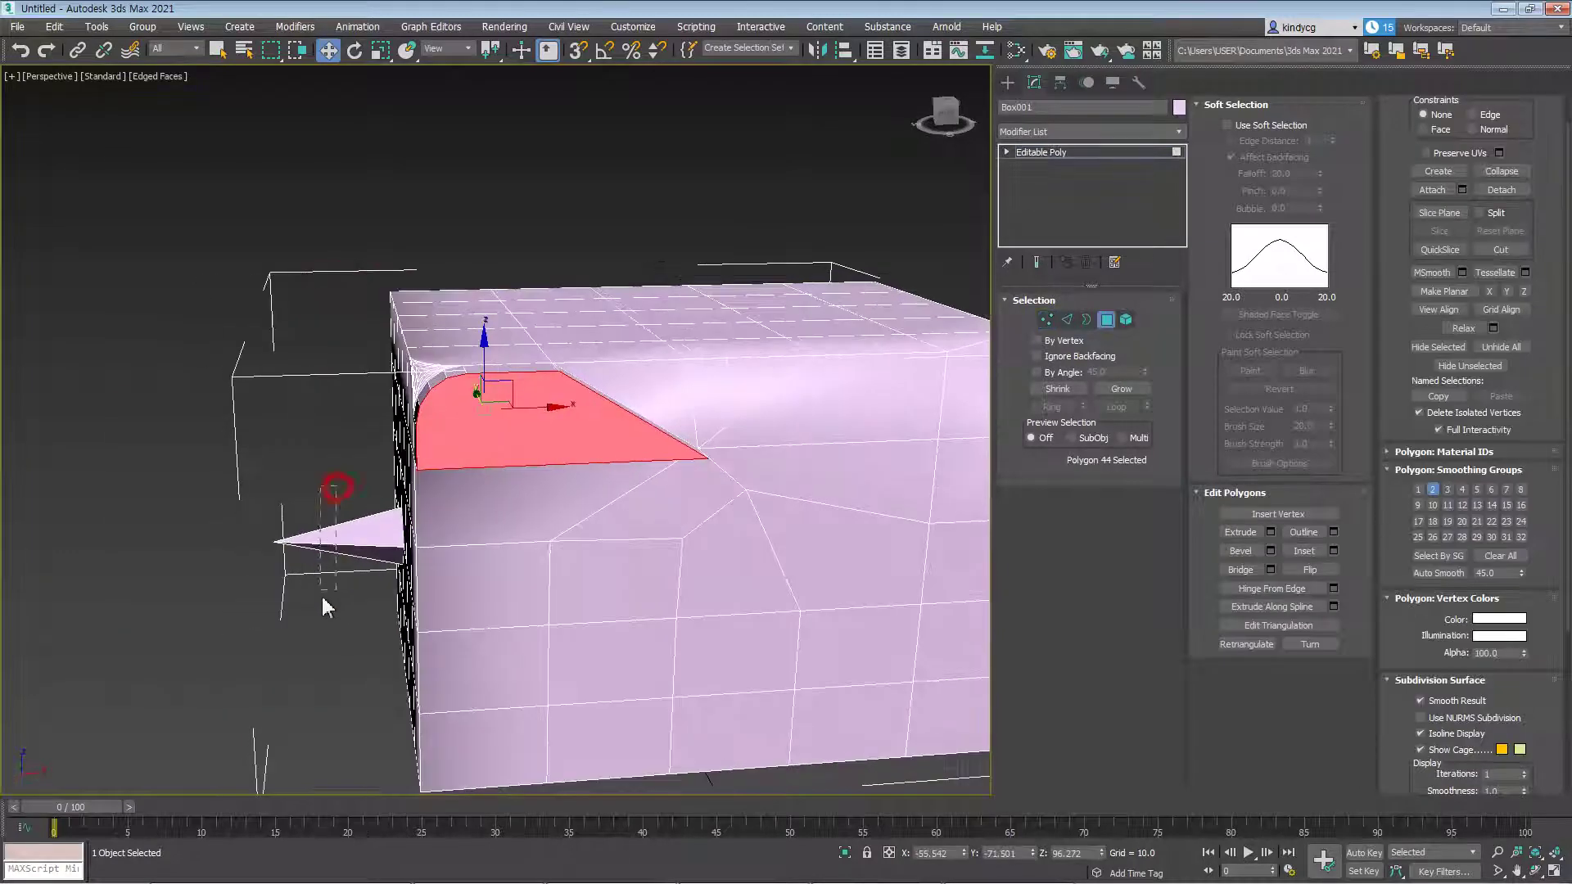
{"action": "left_click_drag", "start_coordinate": [323, 599], "coordinate": [325, 604]}
{"action": "middle_click_drag", "start_coordinate": [351, 601], "coordinate": [353, 589]}
{"action": "key", "text": "Delete"}
Clone a vertex beside the chamfered corner as a separate object using the Clone To Object option
{"action": "key", "text": "1"}
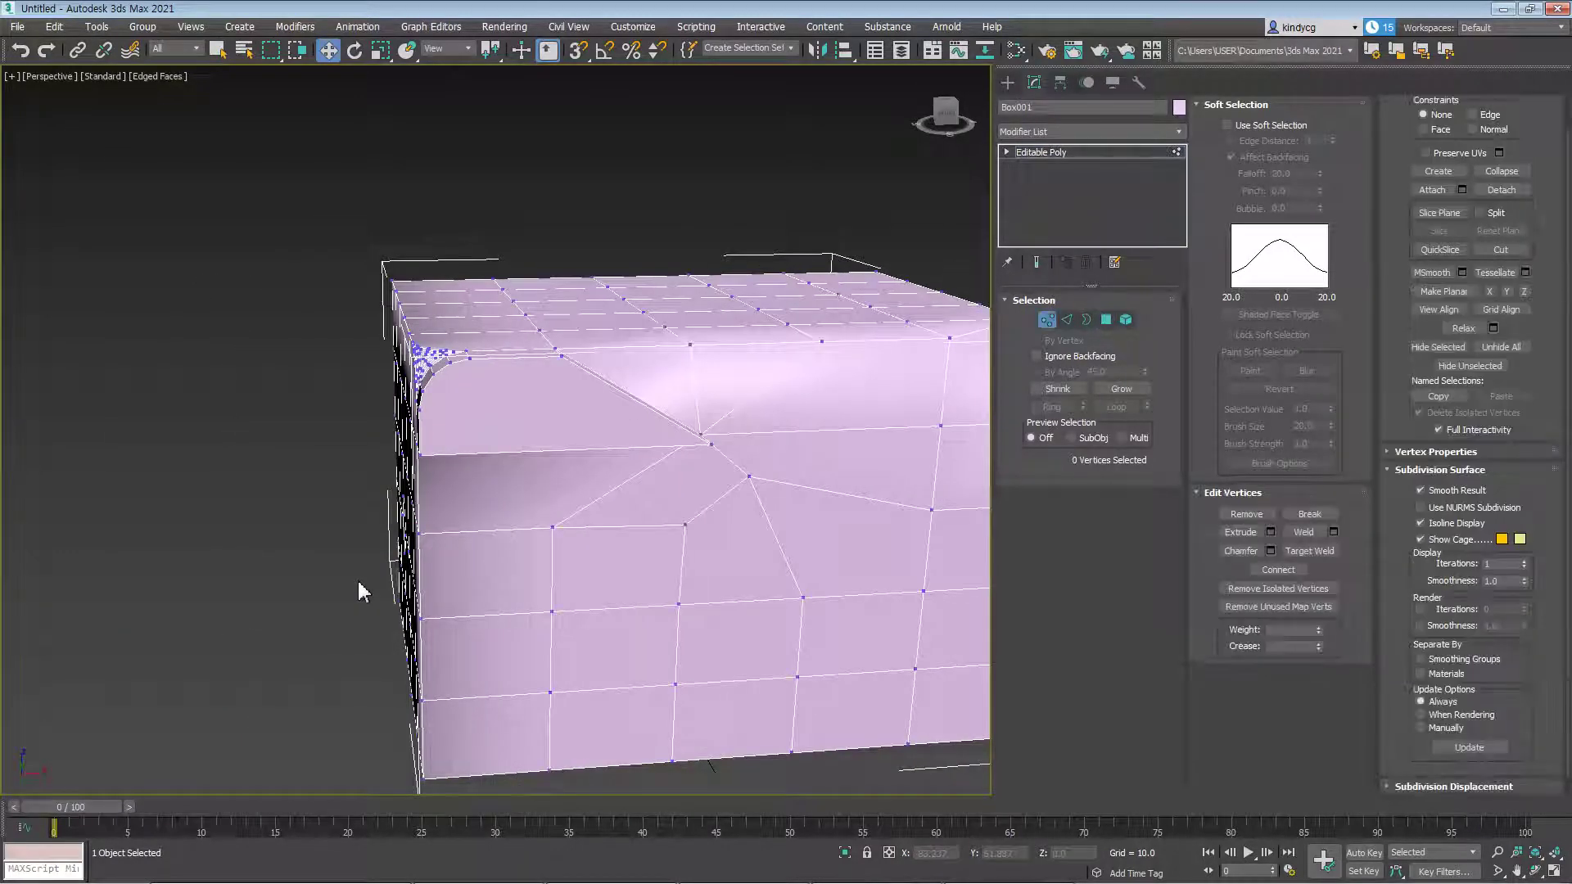
{"action": "middle_click_drag", "start_coordinate": [602, 444], "coordinate": [576, 484]}
{"action": "left_click", "coordinate": [424, 403]}
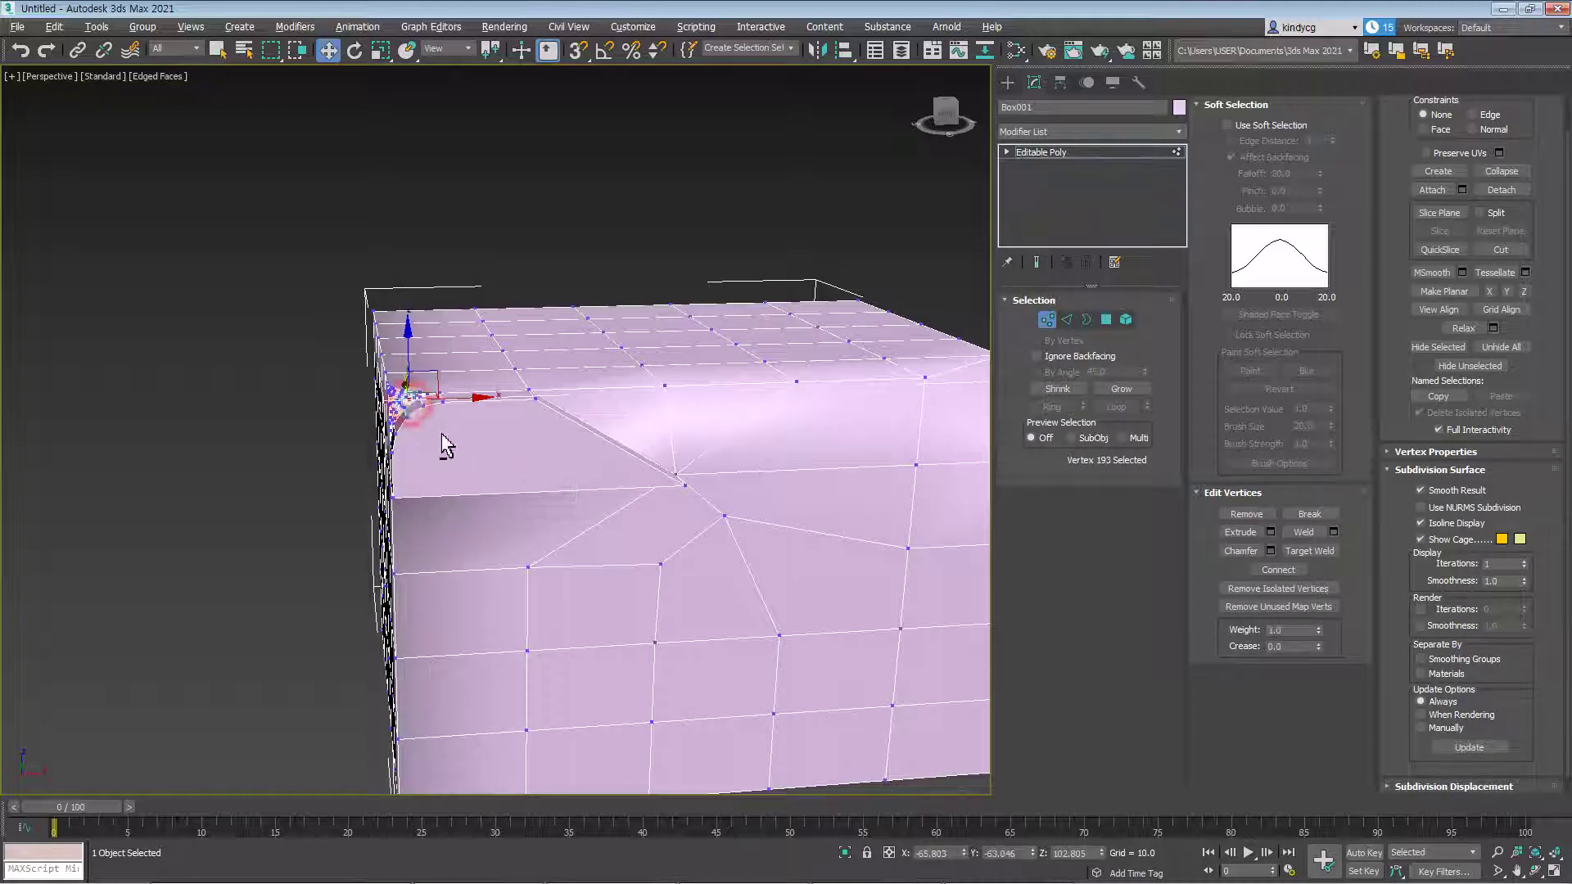
{"action": "middle_click_drag", "start_coordinate": [424, 402], "coordinate": [460, 405], "text": "alt"}
{"action": "left_click_drag", "start_coordinate": [390, 375], "coordinate": [388, 444], "text": "shift"}
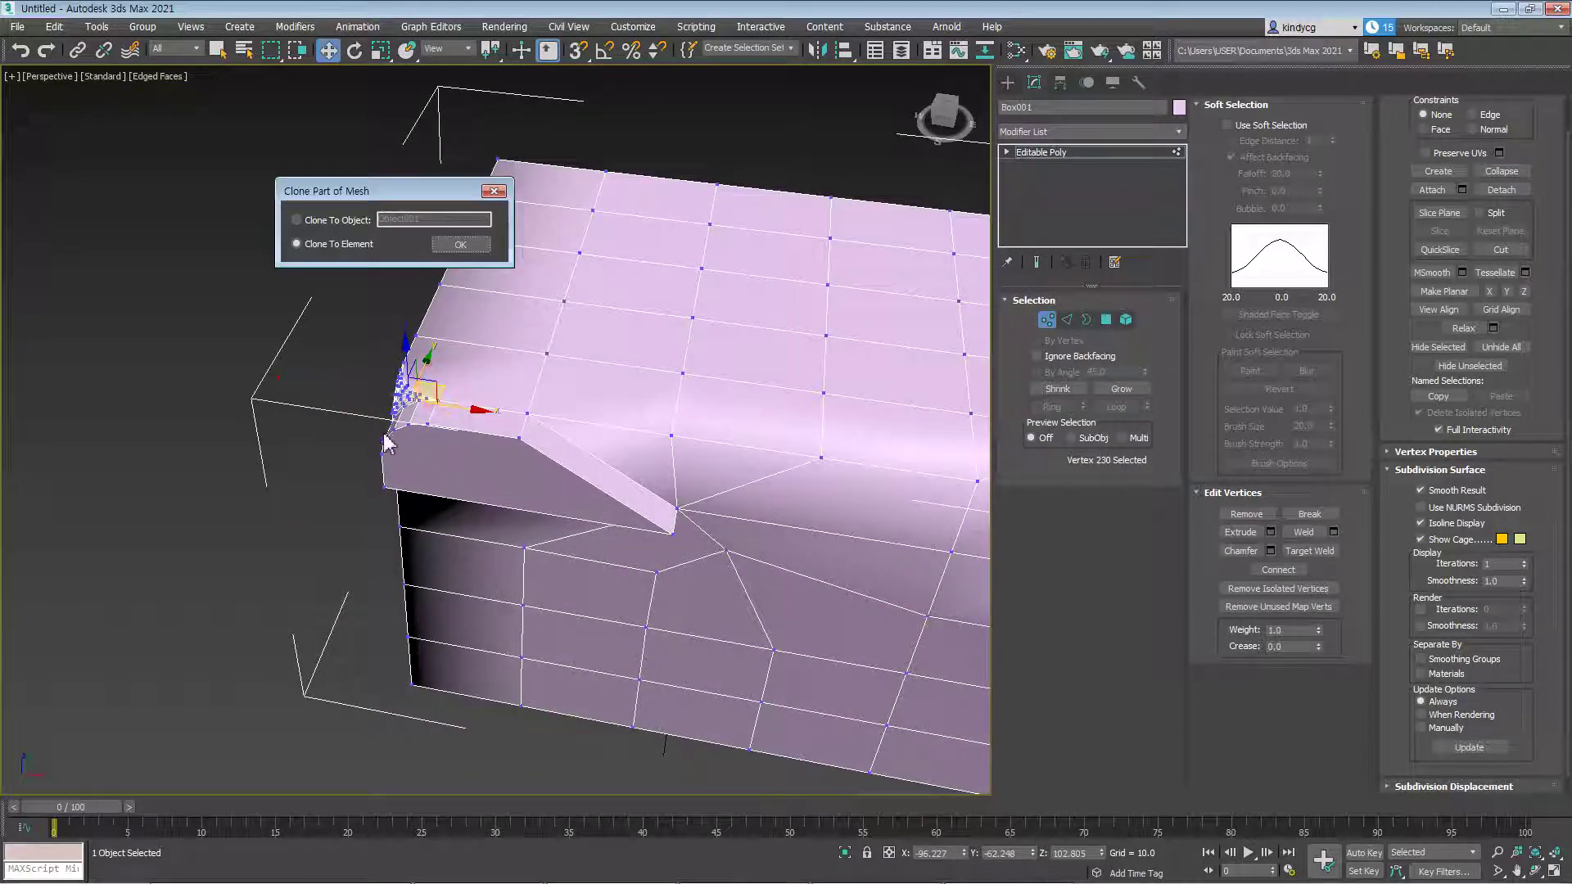
{"action": "left_click", "coordinate": [326, 221]}
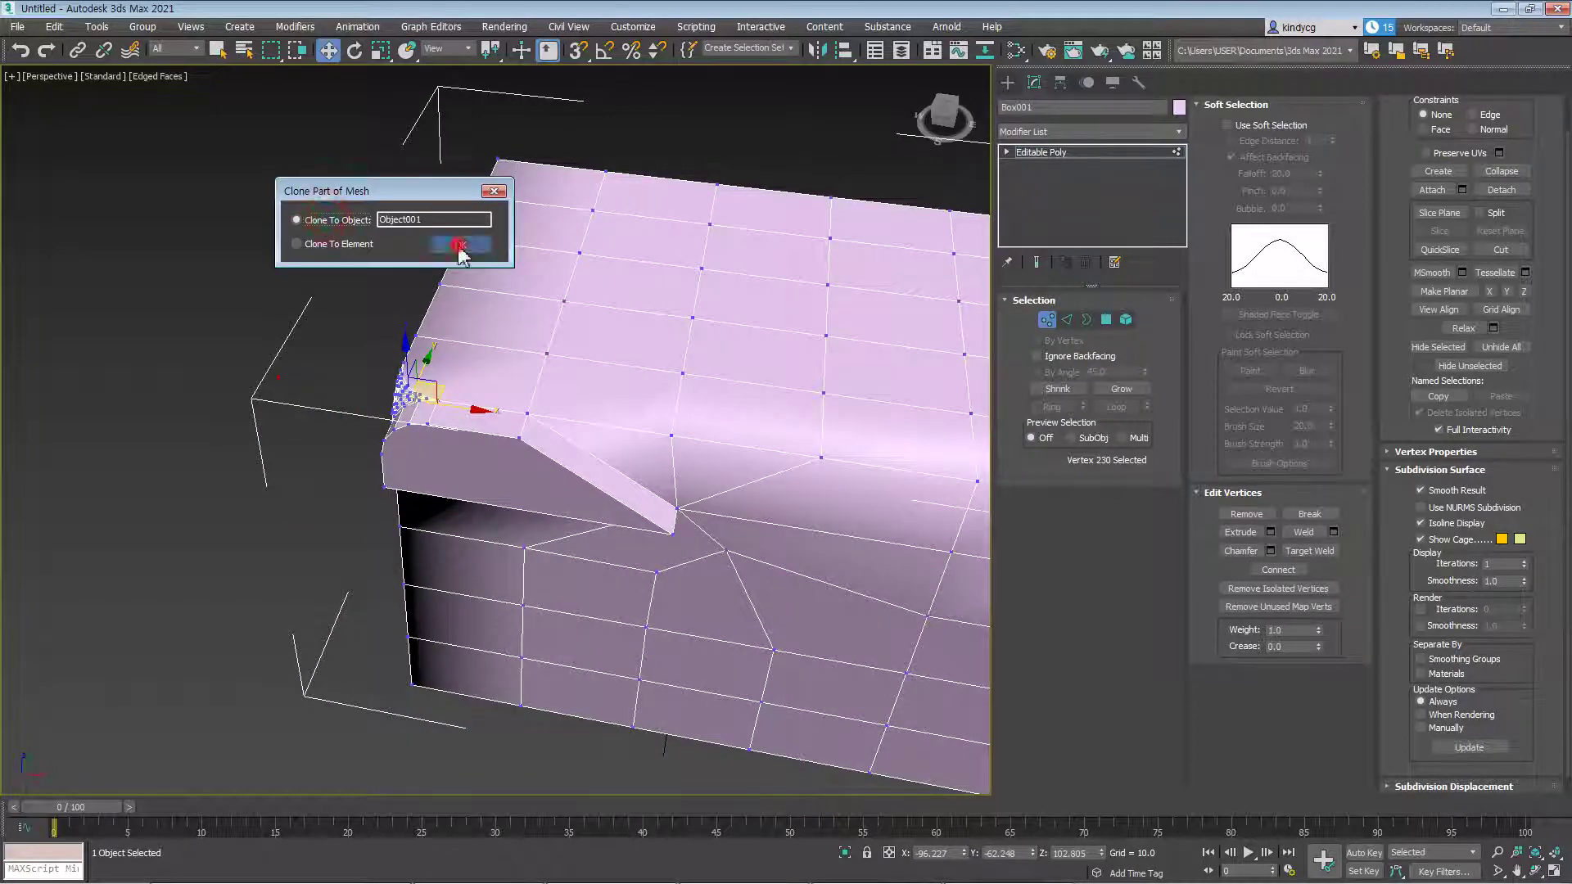
{"action": "left_click", "coordinate": [460, 244]}
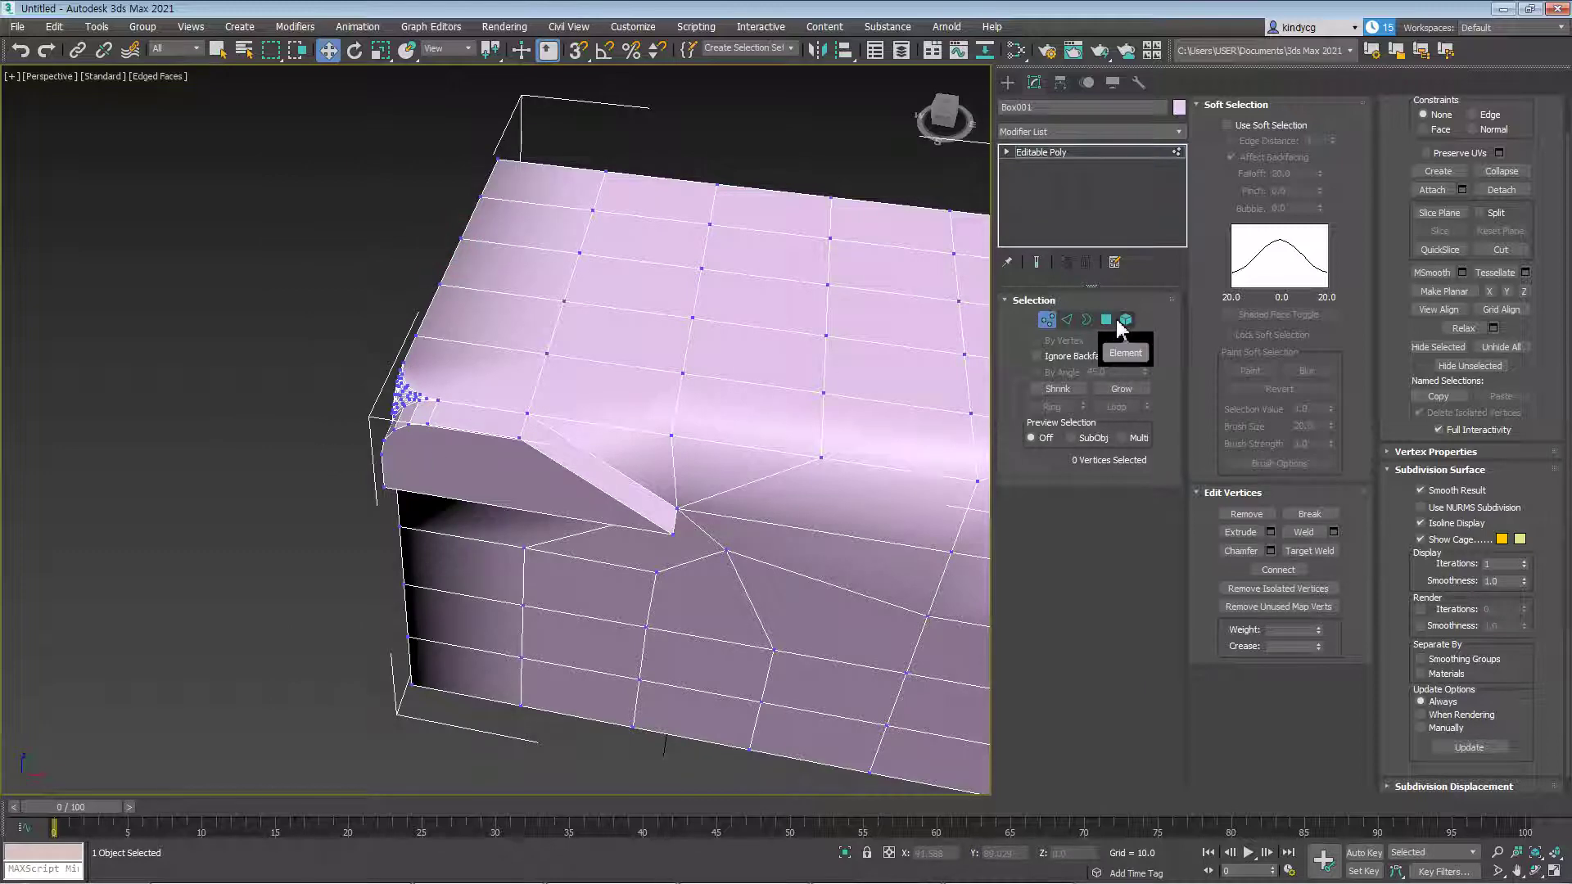
Create two loose vertices in the empty space beside the box, and clear them with Remove Isolated Vertices
{"action": "left_click", "coordinate": [1444, 173]}
{"action": "left_click", "coordinate": [344, 277]}
{"action": "left_click", "coordinate": [451, 135]}
{"action": "key", "text": "w"}
{"action": "middle_click_drag", "start_coordinate": [383, 270], "coordinate": [428, 270]}
{"action": "middle_click_drag", "start_coordinate": [545, 342], "coordinate": [504, 390]}
{"action": "left_click", "coordinate": [524, 381]}
{"action": "scroll", "coordinate": [410, 351], "scroll_direction": "down", "scroll_amount": 5}
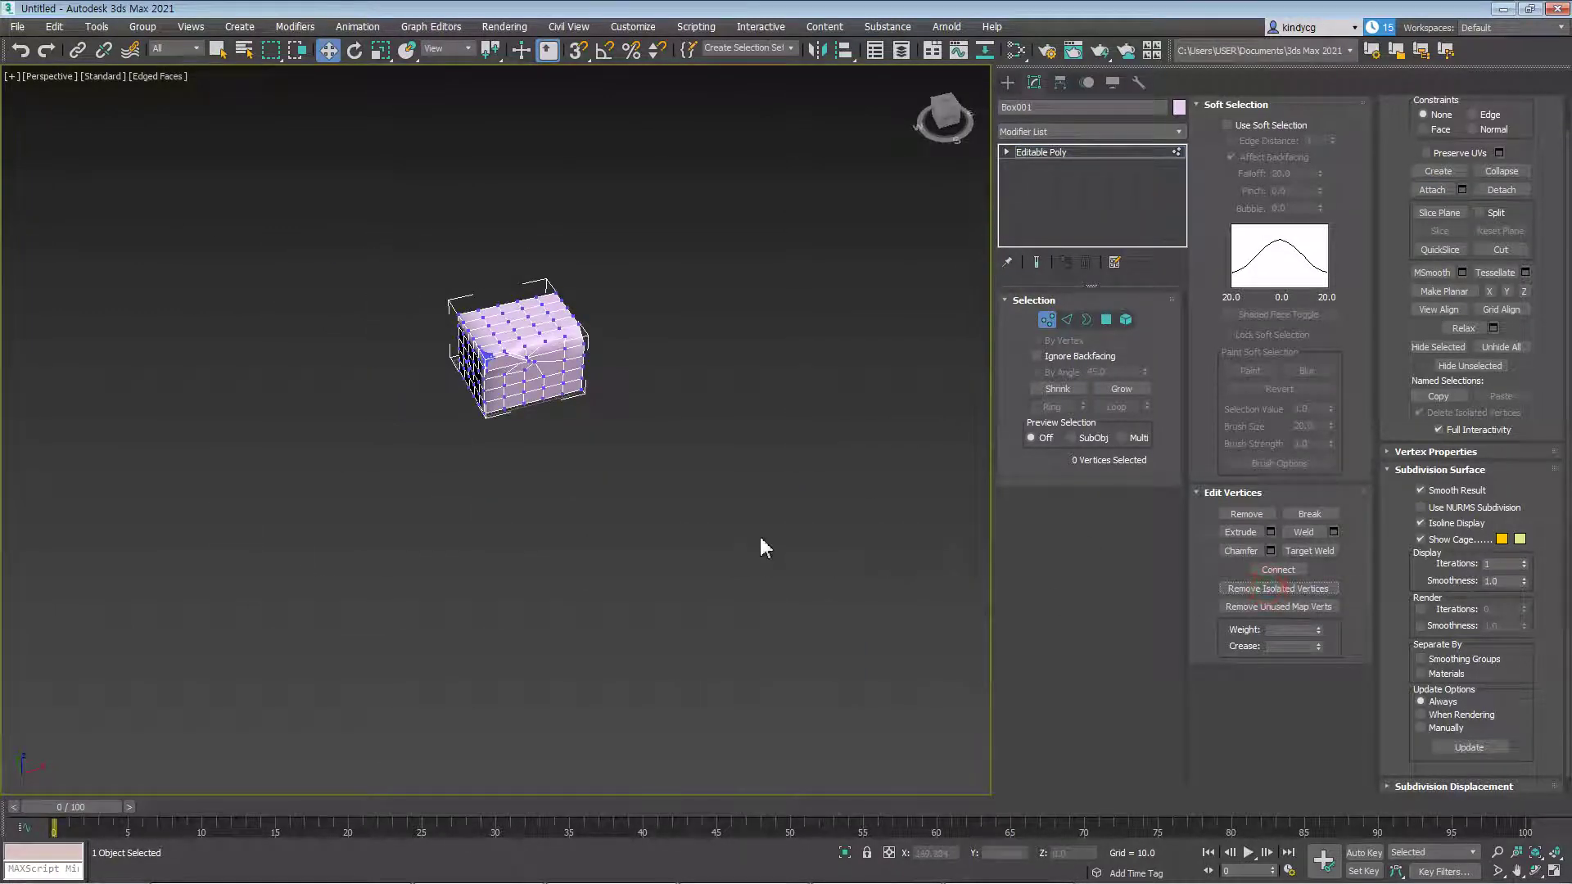
Select the tip vertex of the large spike and apply Remove Unused Map Verts
{"action": "scroll", "coordinate": [524, 401], "scroll_direction": "up", "scroll_amount": 5}
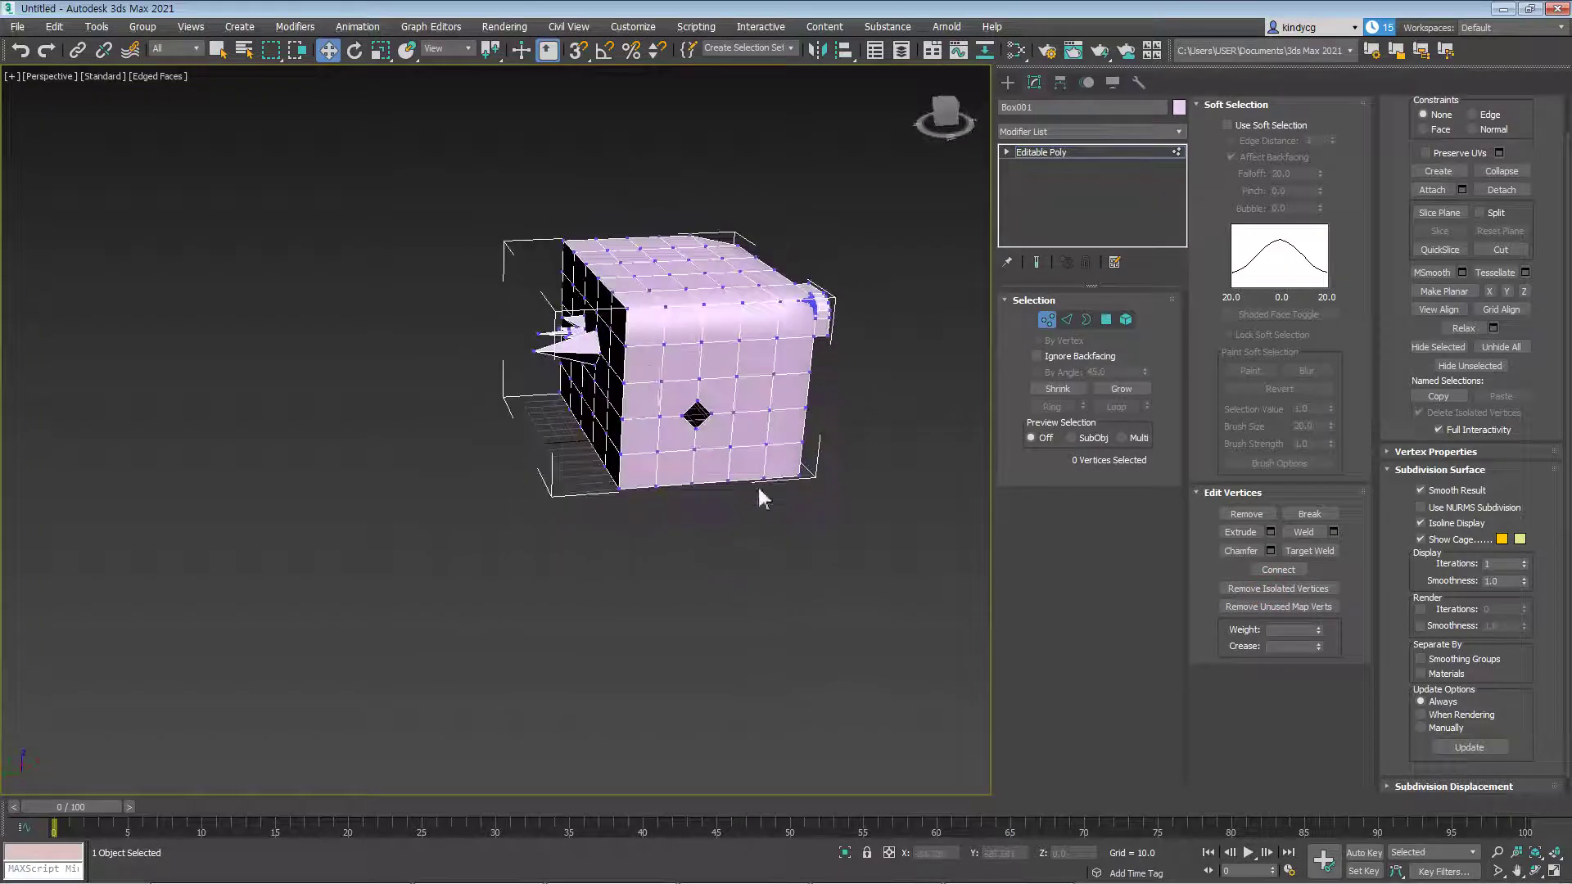
{"action": "middle_click_drag", "start_coordinate": [806, 501], "coordinate": [768, 491], "text": "alt"}
{"action": "scroll", "coordinate": [769, 491], "scroll_direction": "up", "scroll_amount": 3}
{"action": "middle_click_drag", "start_coordinate": [722, 384], "coordinate": [716, 475]}
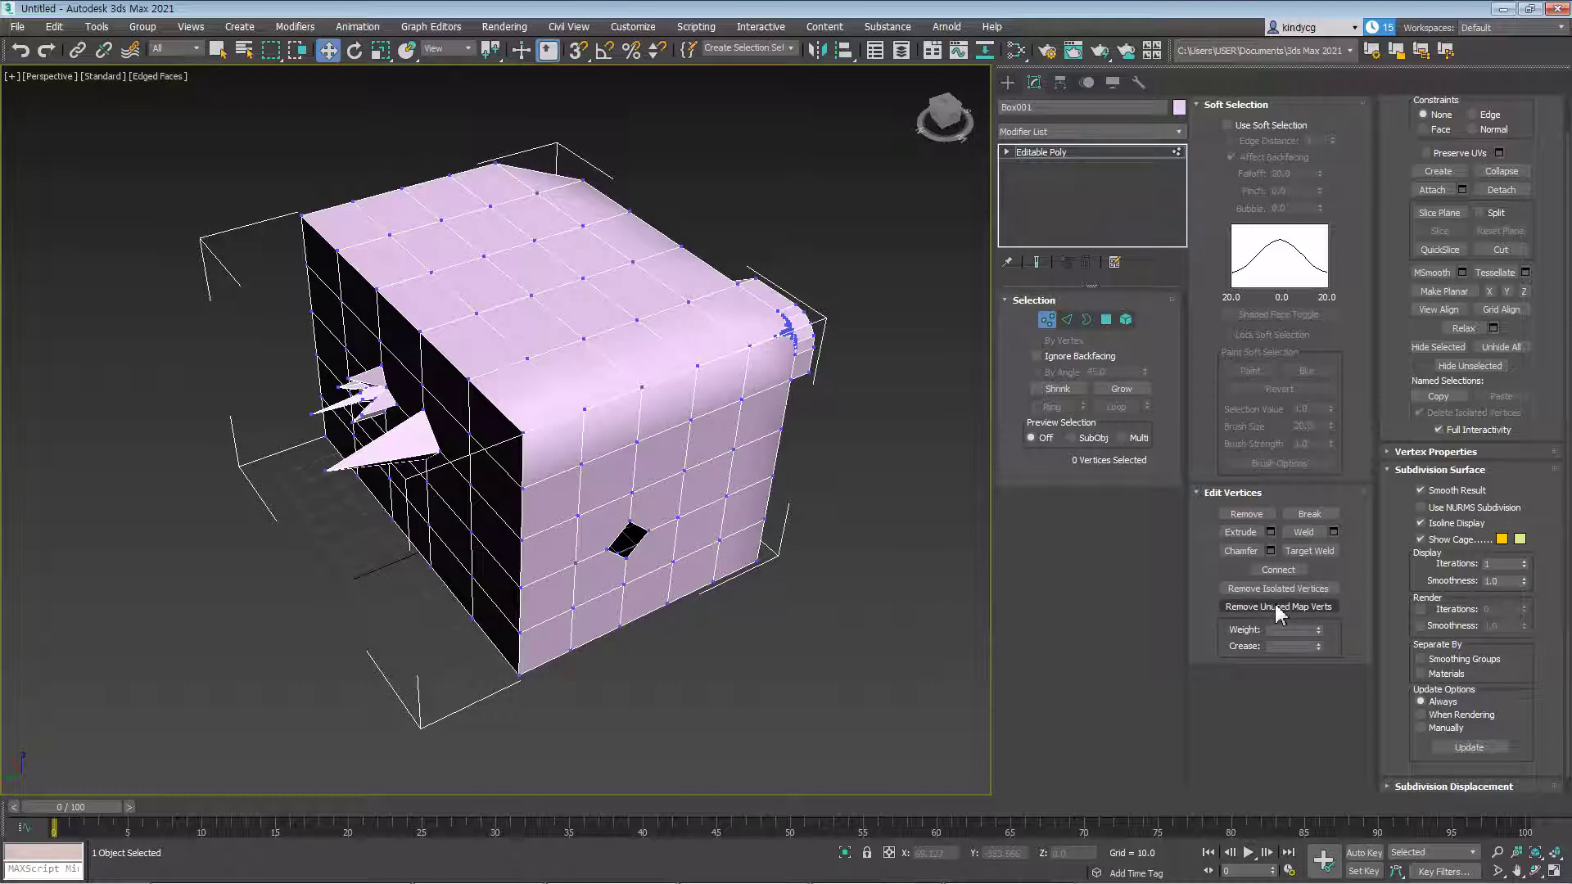
{"action": "left_click", "coordinate": [326, 470]}
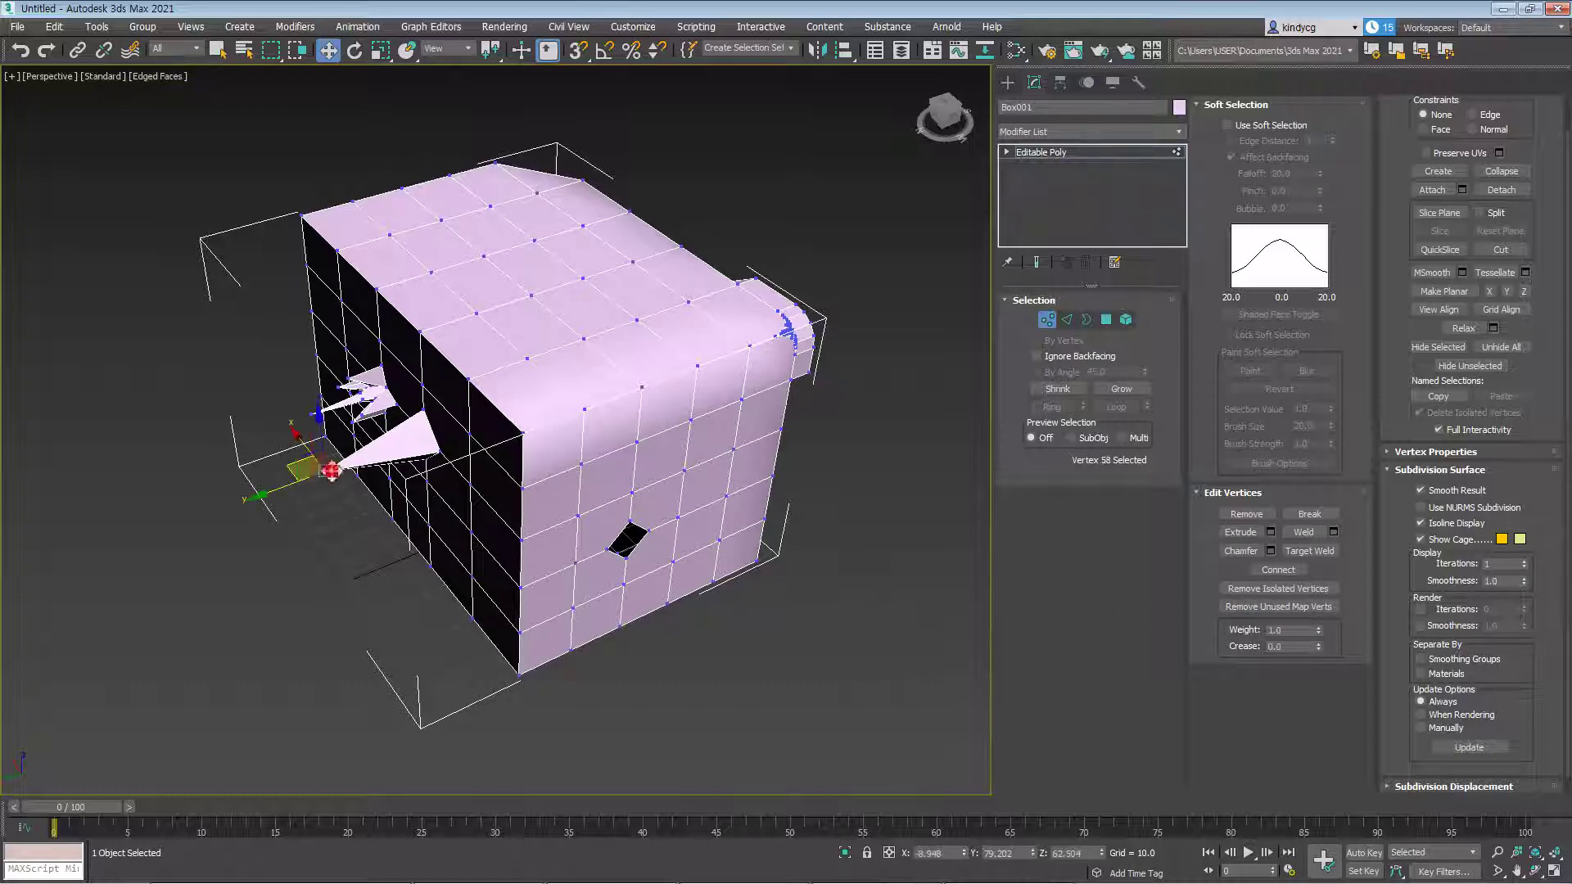
{"action": "middle_click_drag", "start_coordinate": [325, 470], "coordinate": [345, 553], "text": "alt"}
{"action": "mouse_move", "coordinate": [290, 464]}
{"action": "left_mouse_down"}
{"action": "mouse_move", "coordinate": [263, 434]}
{"action": "mouse_move", "coordinate": [317, 471]}
{"action": "left_mouse_up"}
{"action": "right_click", "coordinate": [317, 471]}
{"action": "left_click", "coordinate": [1251, 605]}
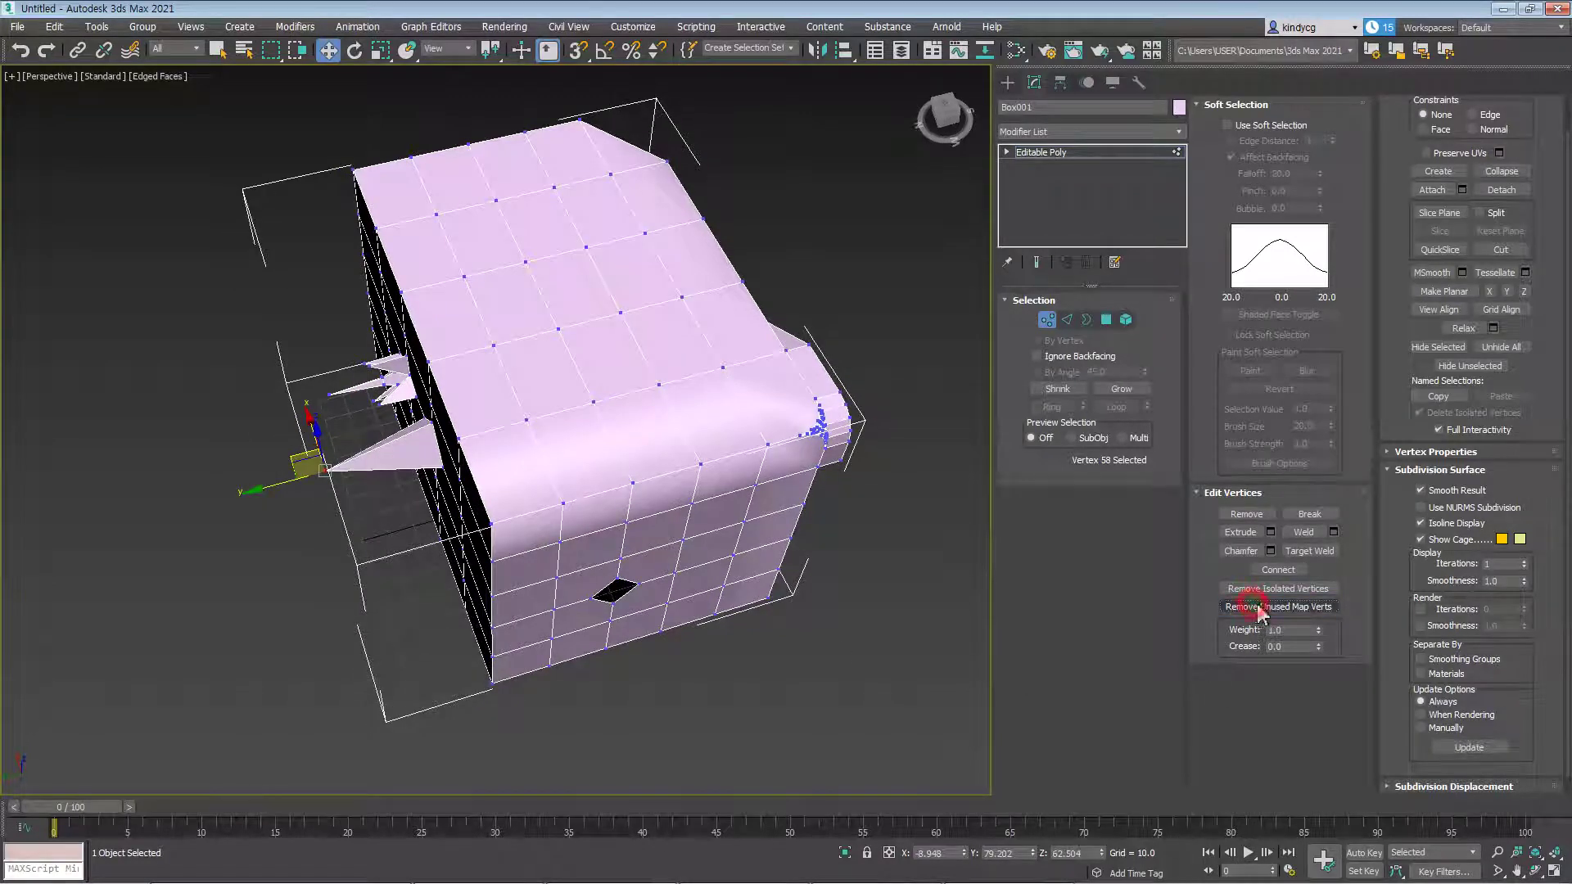
{"action": "middle_click_drag", "start_coordinate": [650, 669], "coordinate": [676, 632], "text": "alt"}
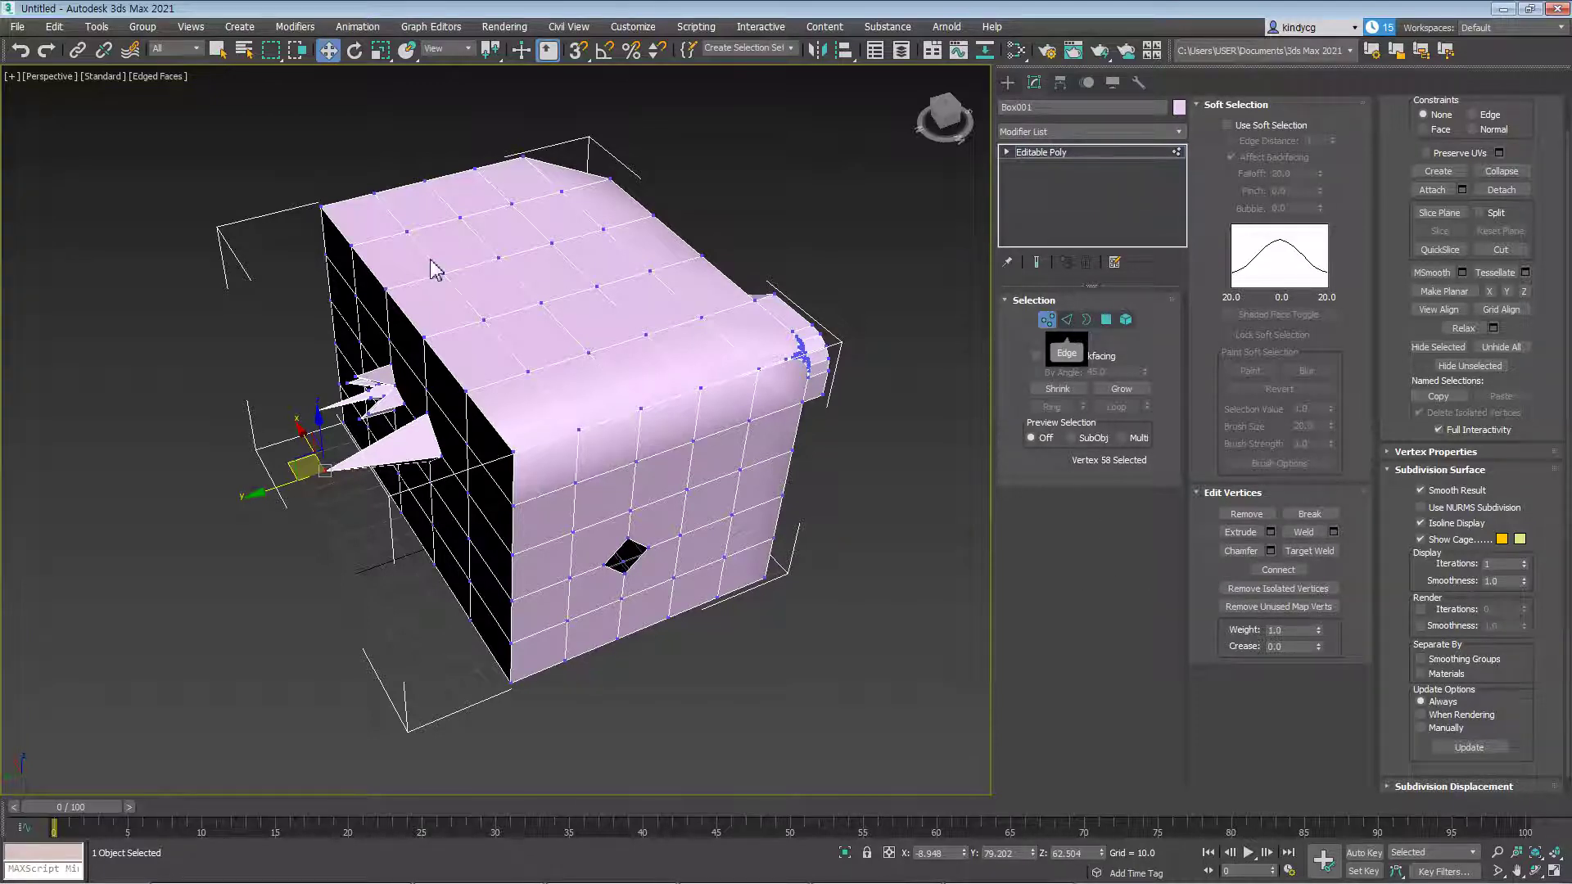
Reset the scene without saving the changes
{"action": "left_click", "coordinate": [16, 27]}
{"action": "left_click", "coordinate": [37, 60]}
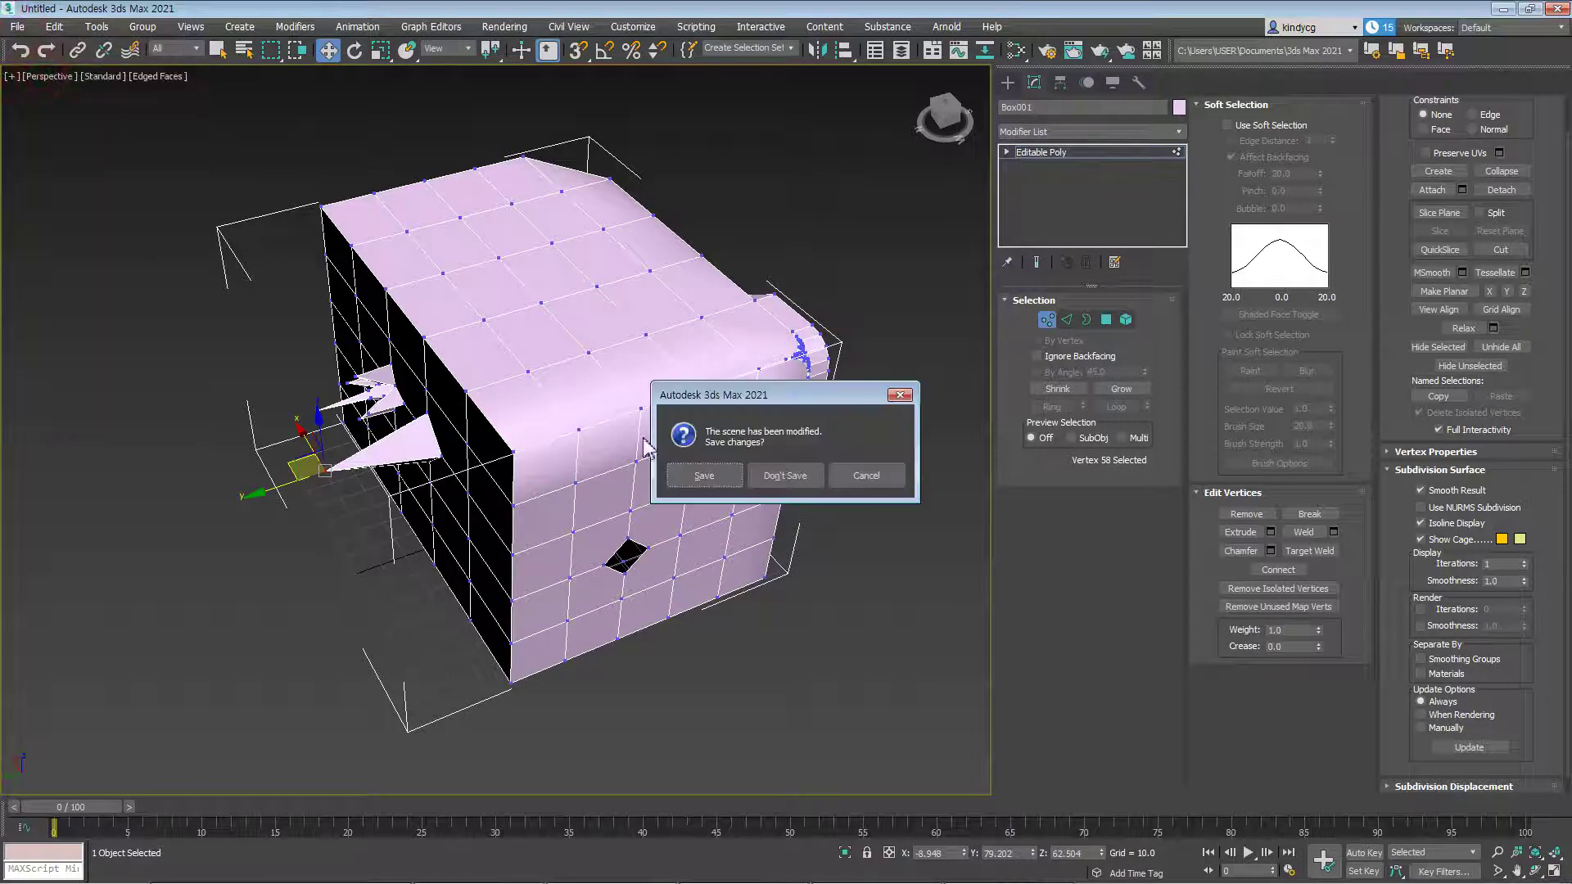
{"action": "left_click", "coordinate": [784, 475]}
{"action": "left_click", "coordinate": [745, 478]}
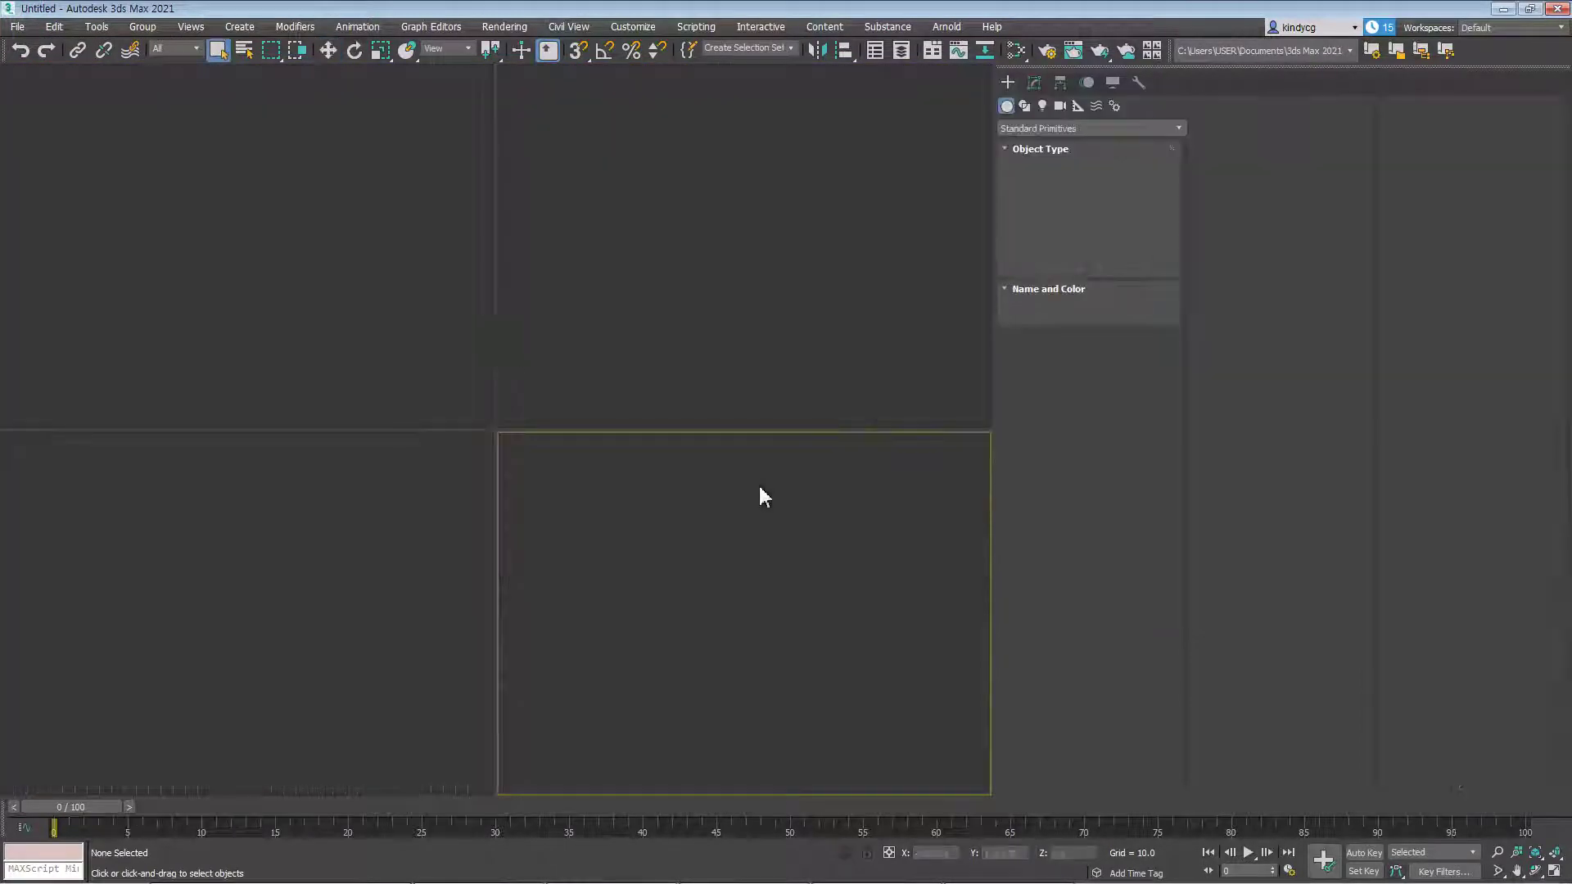
Create a cylinder centred in the Top view with a radius of about 73 and a height of about 61
{"action": "left_click", "coordinate": [1057, 212]}
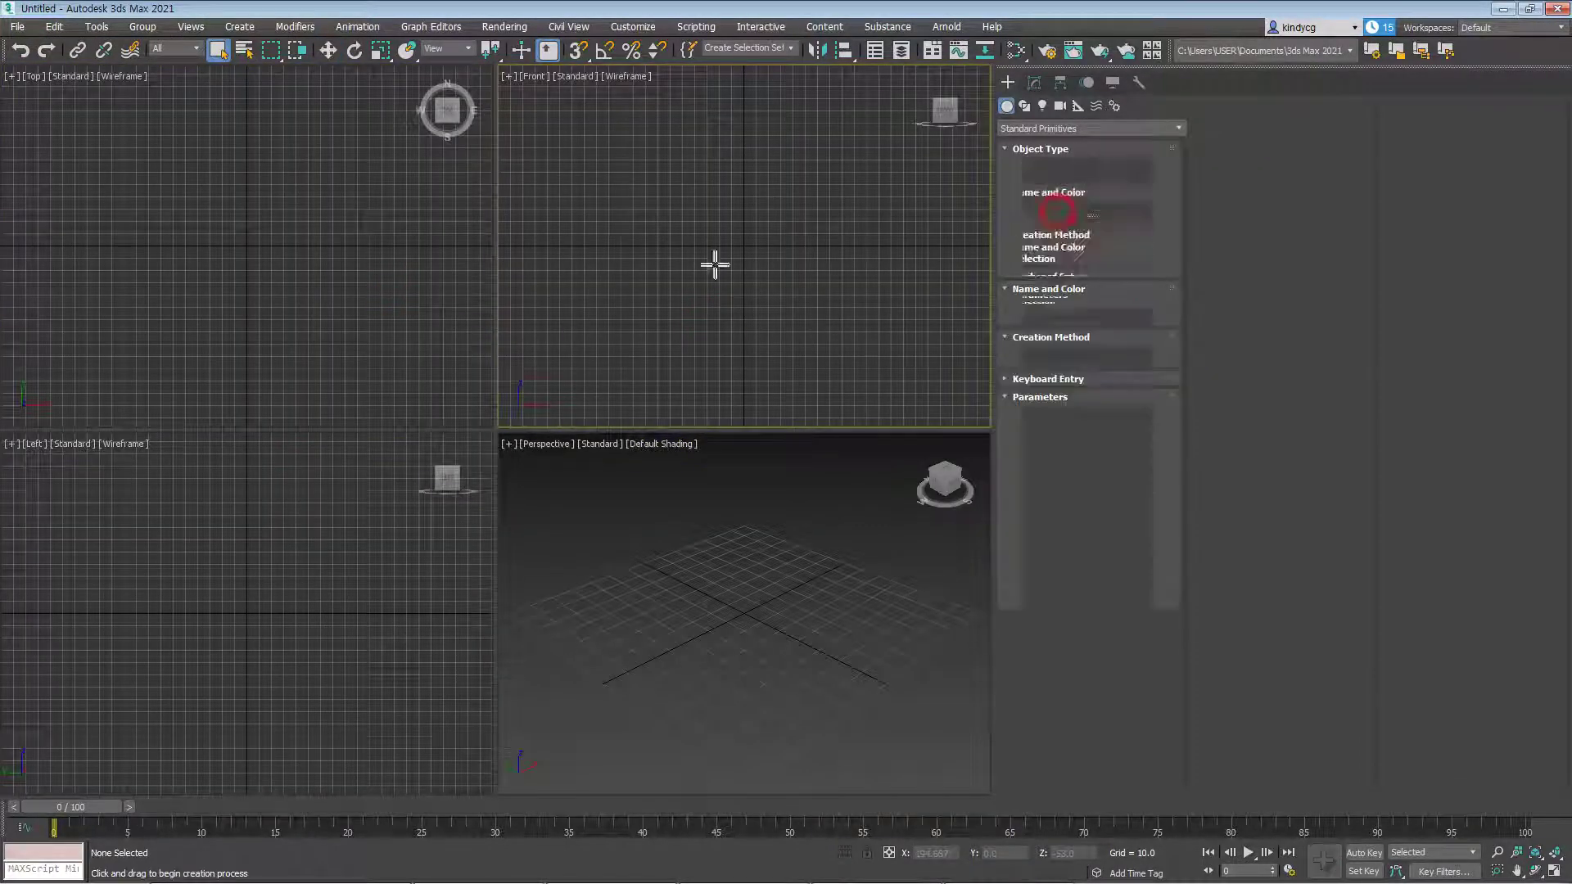
{"action": "left_click_drag", "start_coordinate": [246, 244], "coordinate": [334, 268]}
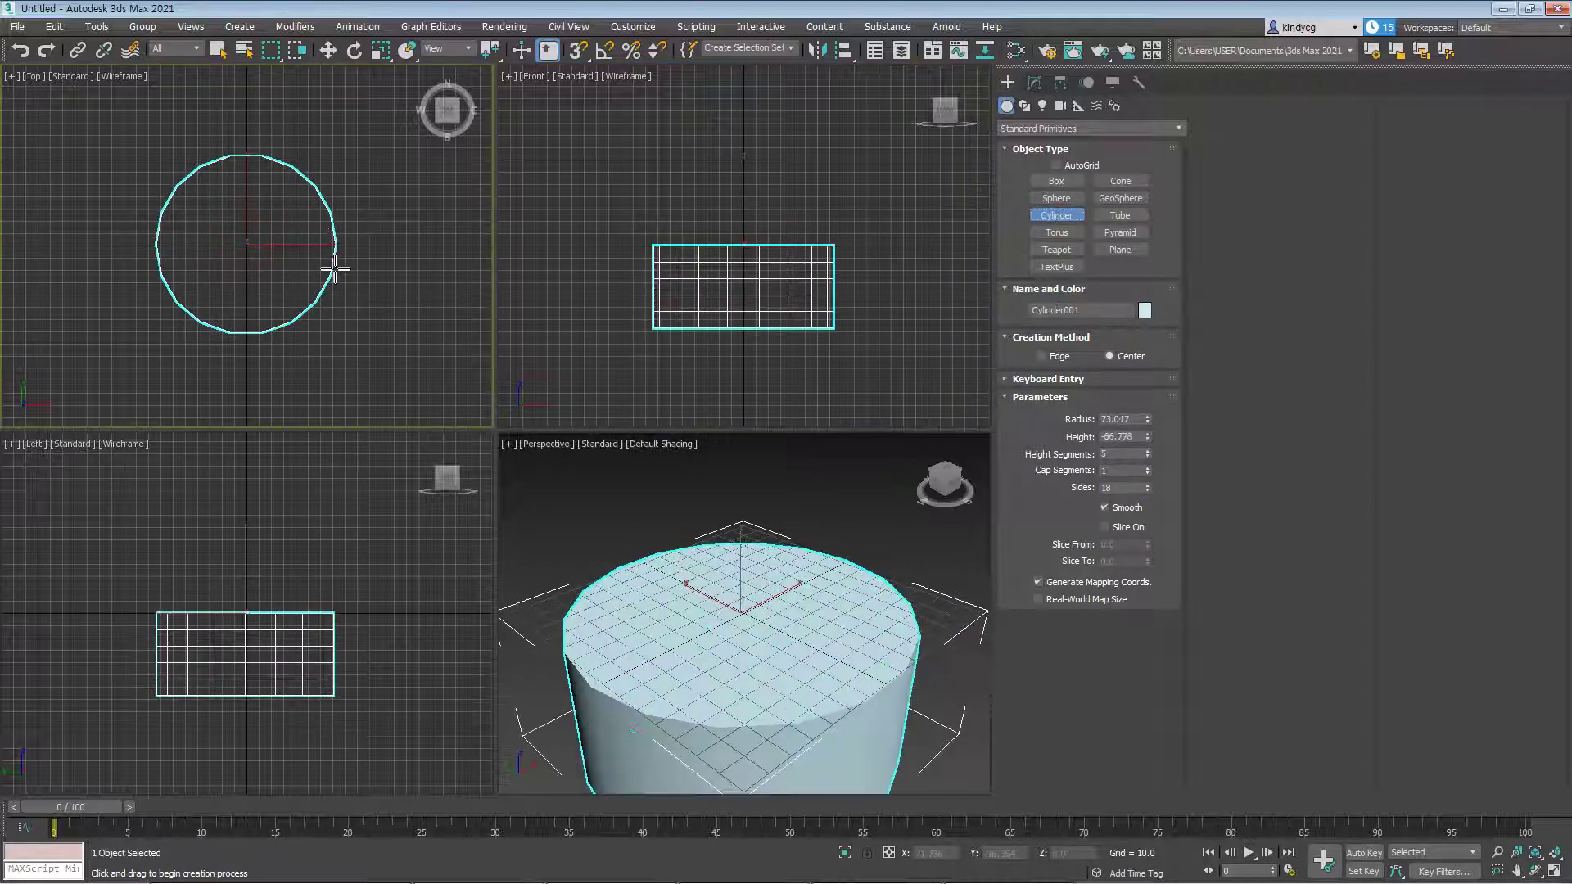
{"action": "left_click", "coordinate": [311, 112]}
{"action": "right_click", "coordinate": [311, 112]}
{"action": "middle_click_drag", "start_coordinate": [719, 543], "coordinate": [786, 573], "text": "alt"}
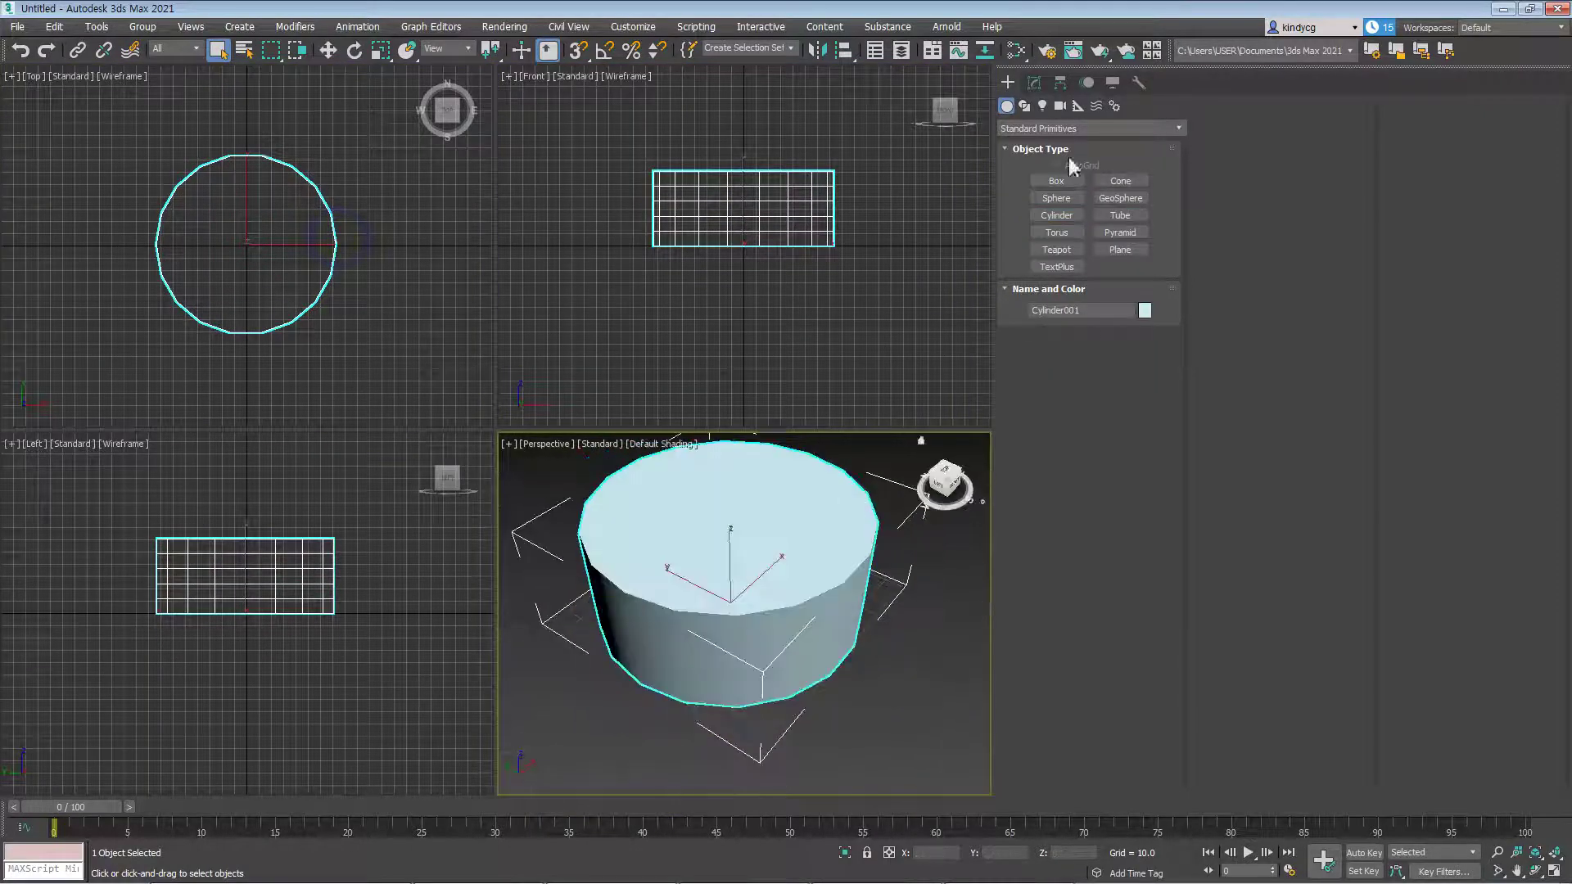
Set the cylinder's cap segments to 5 and show it with edged faces in a maximized Perspective view
{"action": "left_click", "coordinate": [1033, 82]}
{"action": "left_click_drag", "start_coordinate": [1146, 375], "coordinate": [1155, 352]}
{"action": "middle_click_drag", "start_coordinate": [713, 577], "coordinate": [751, 576], "text": "alt"}
{"action": "key", "text": "F4"}
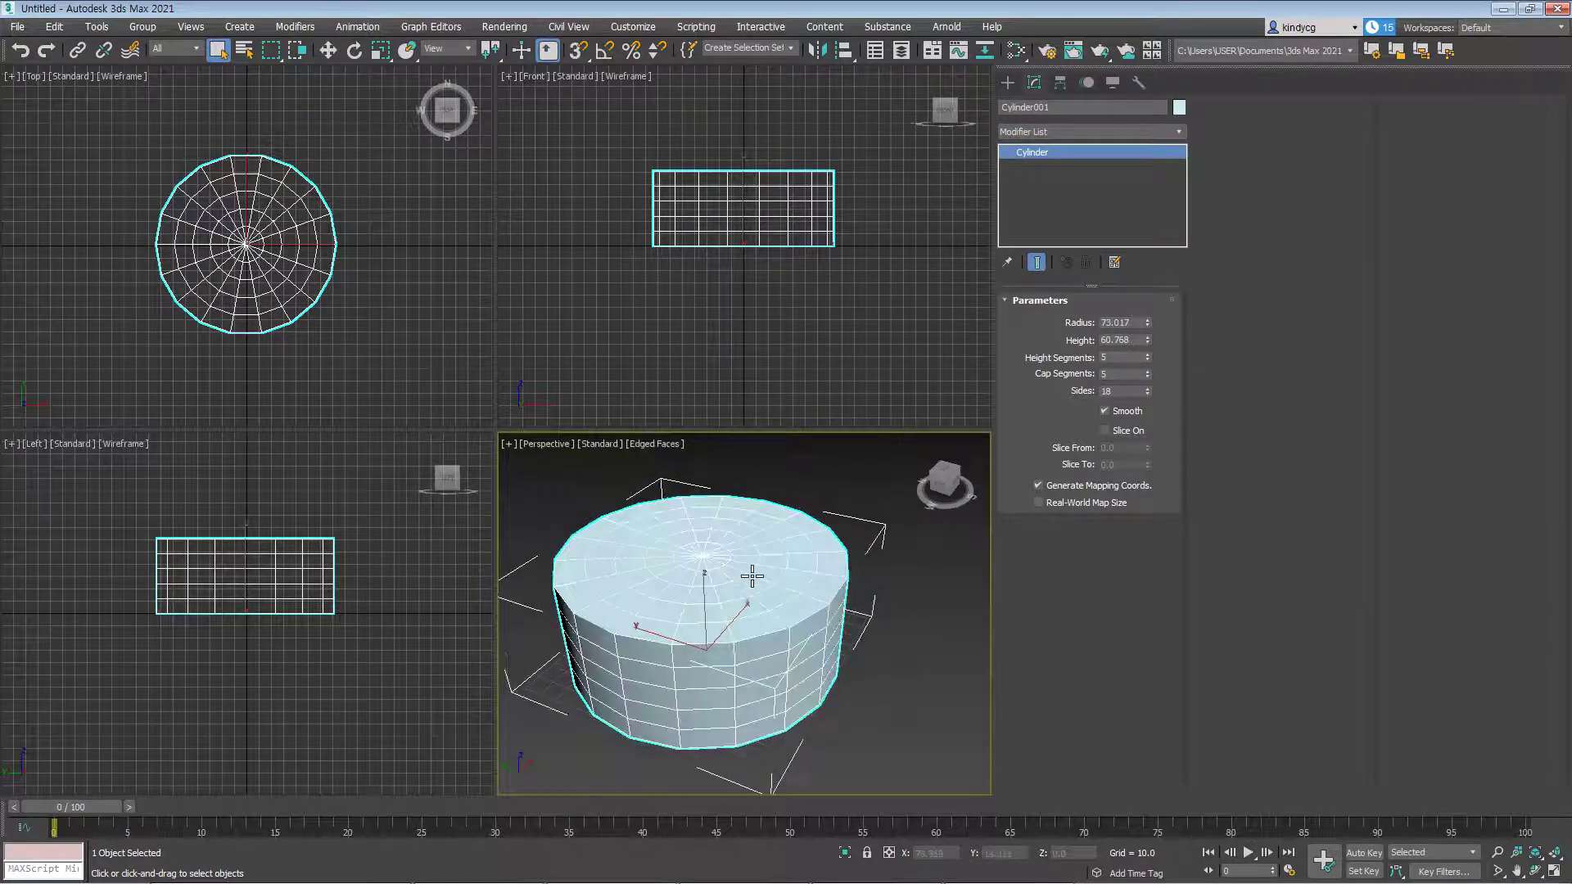
{"action": "key", "text": "alt+w"}
{"action": "scroll", "coordinate": [719, 537], "scroll_direction": "down", "scroll_amount": 3}
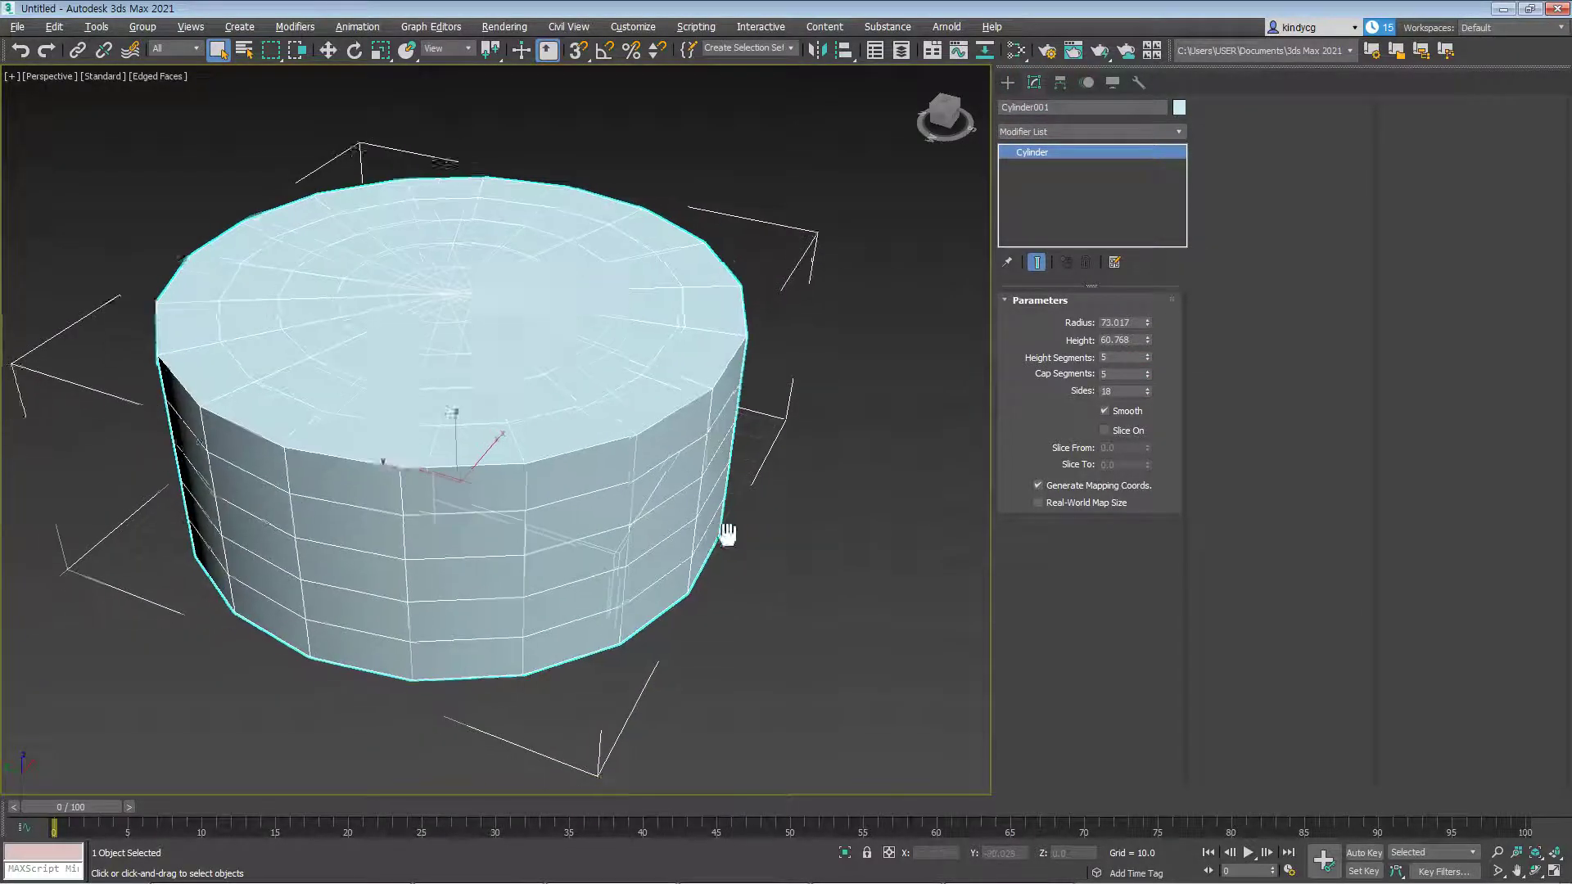
Convert the cylinder to an Editable Poly
{"action": "right_click", "coordinate": [684, 507]}
{"action": "mouse_move", "coordinate": [759, 672]}
{"action": "left_click", "coordinate": [904, 685]}
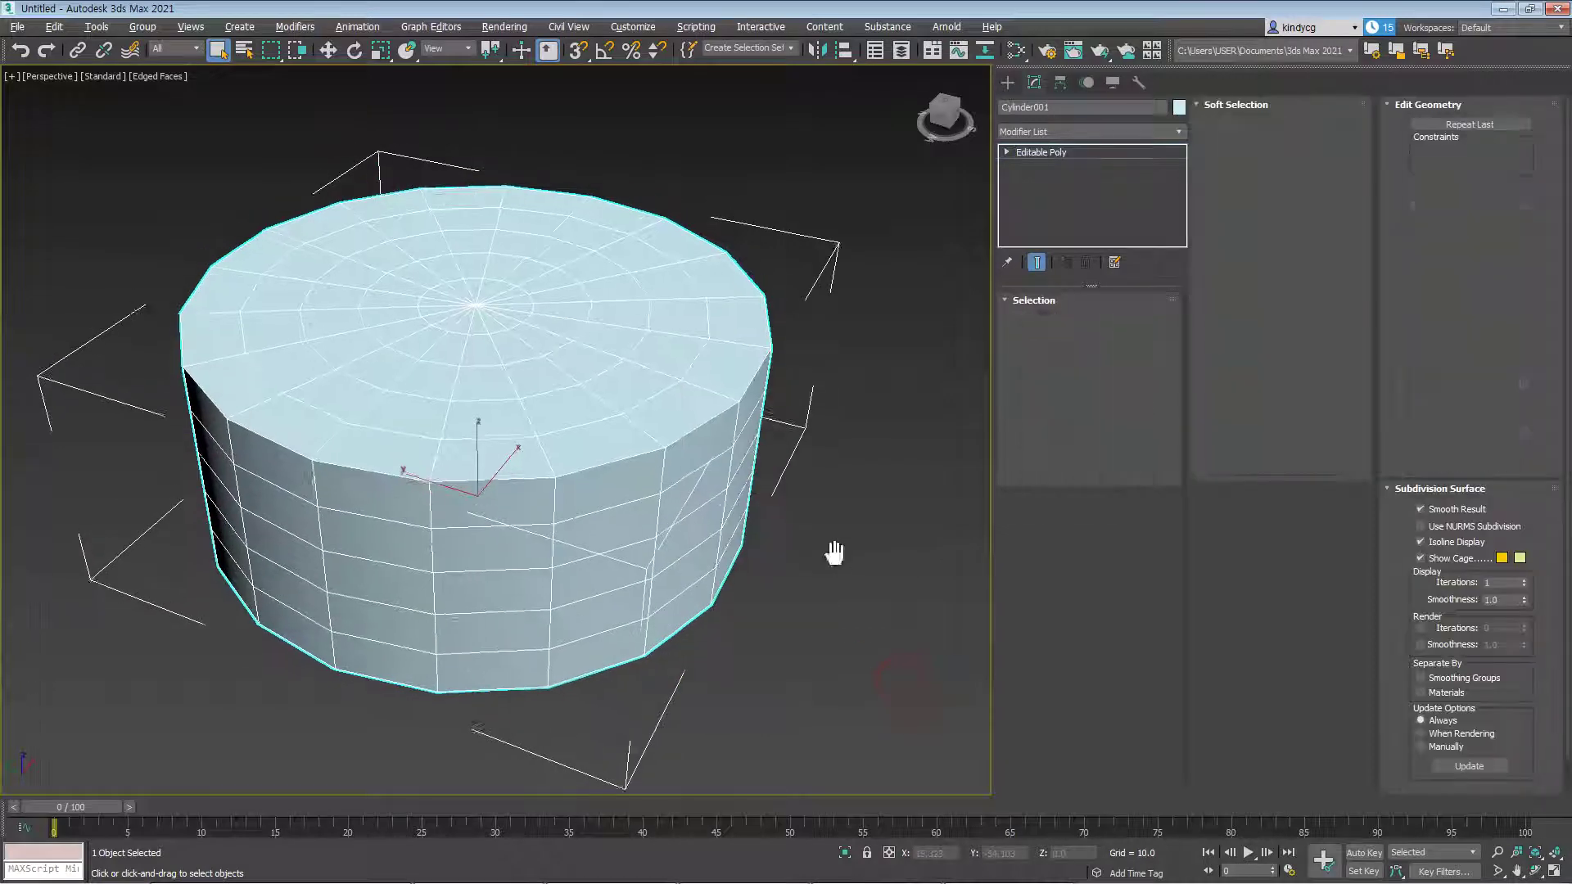
Try Insert Vertex on an edge of the cylinder's top cap at edge level
{"action": "key", "text": "2"}
{"action": "middle_click_drag", "start_coordinate": [868, 494], "coordinate": [720, 487], "text": "alt"}
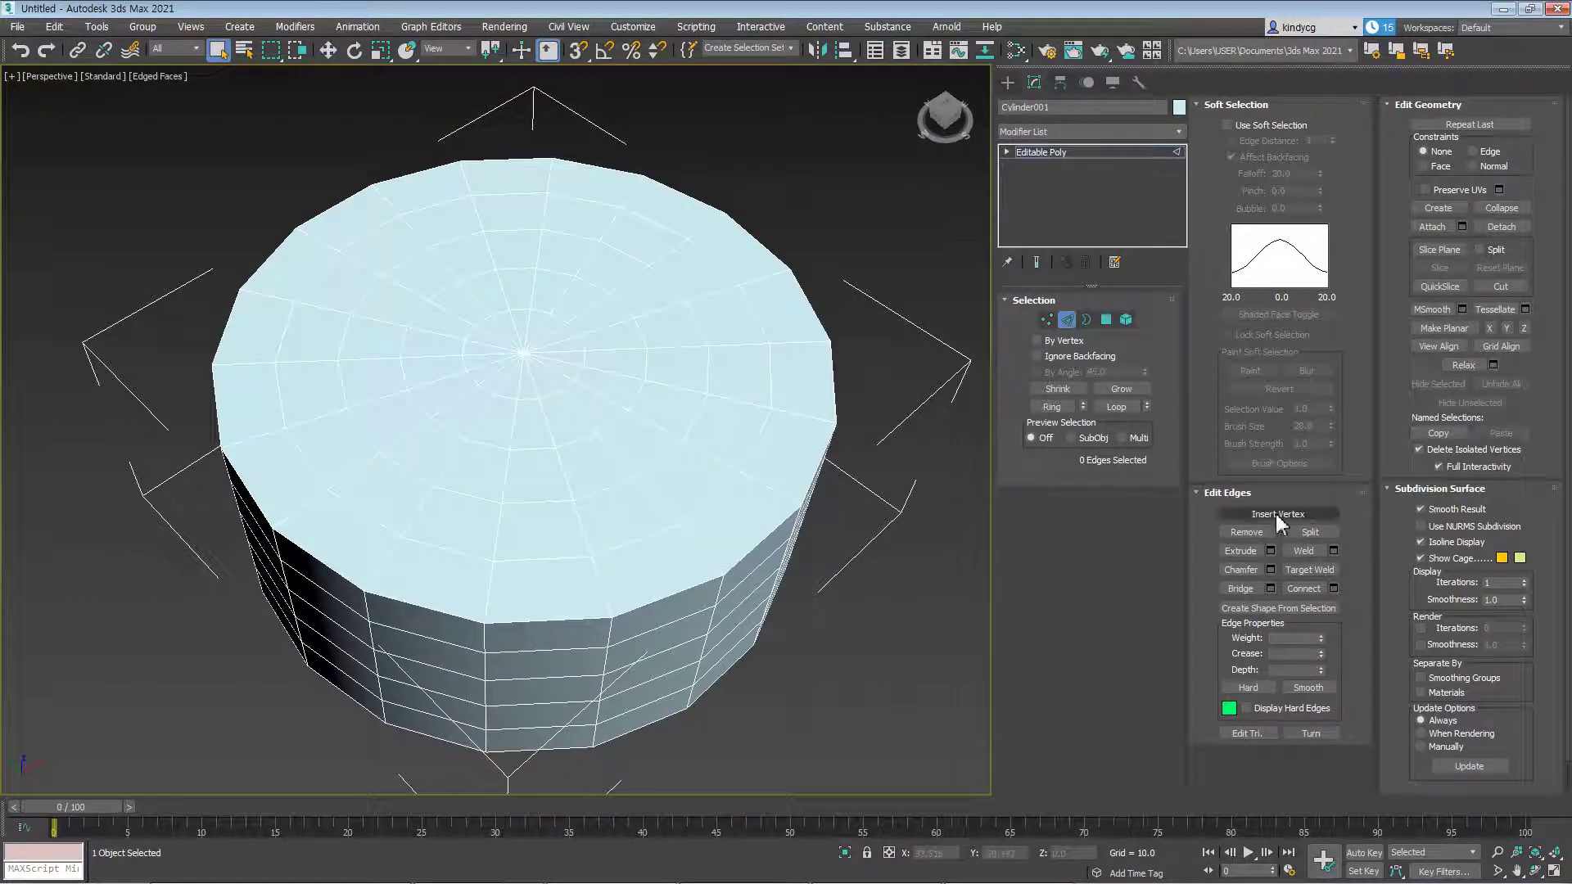
{"action": "left_click", "coordinate": [1278, 514]}
{"action": "scroll", "coordinate": [611, 405], "scroll_direction": "up", "scroll_amount": 5}
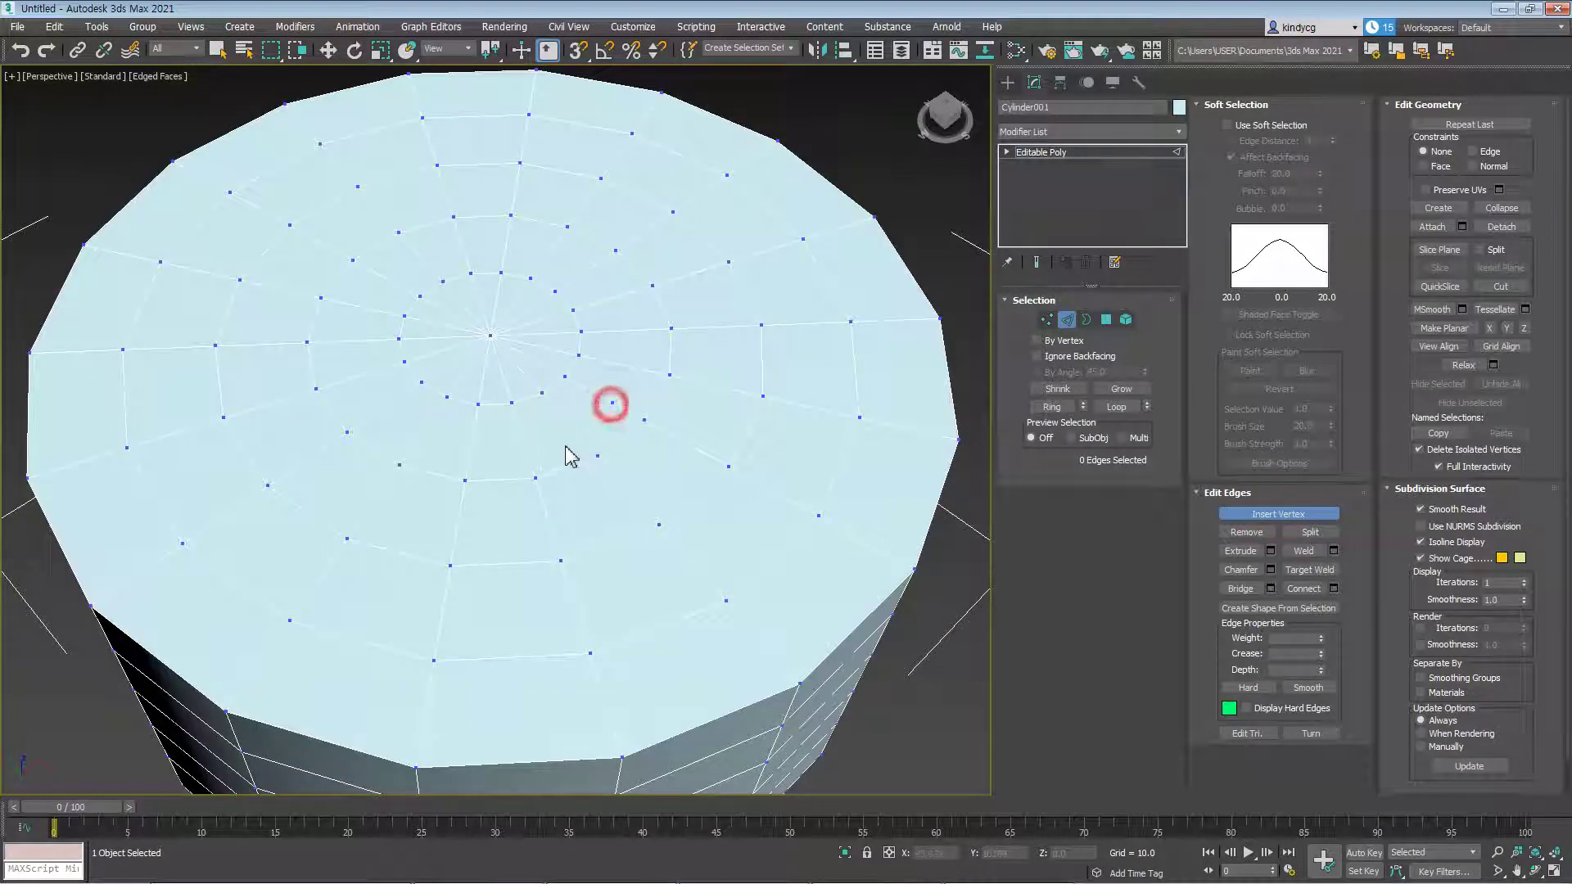
{"action": "left_click", "coordinate": [571, 426]}
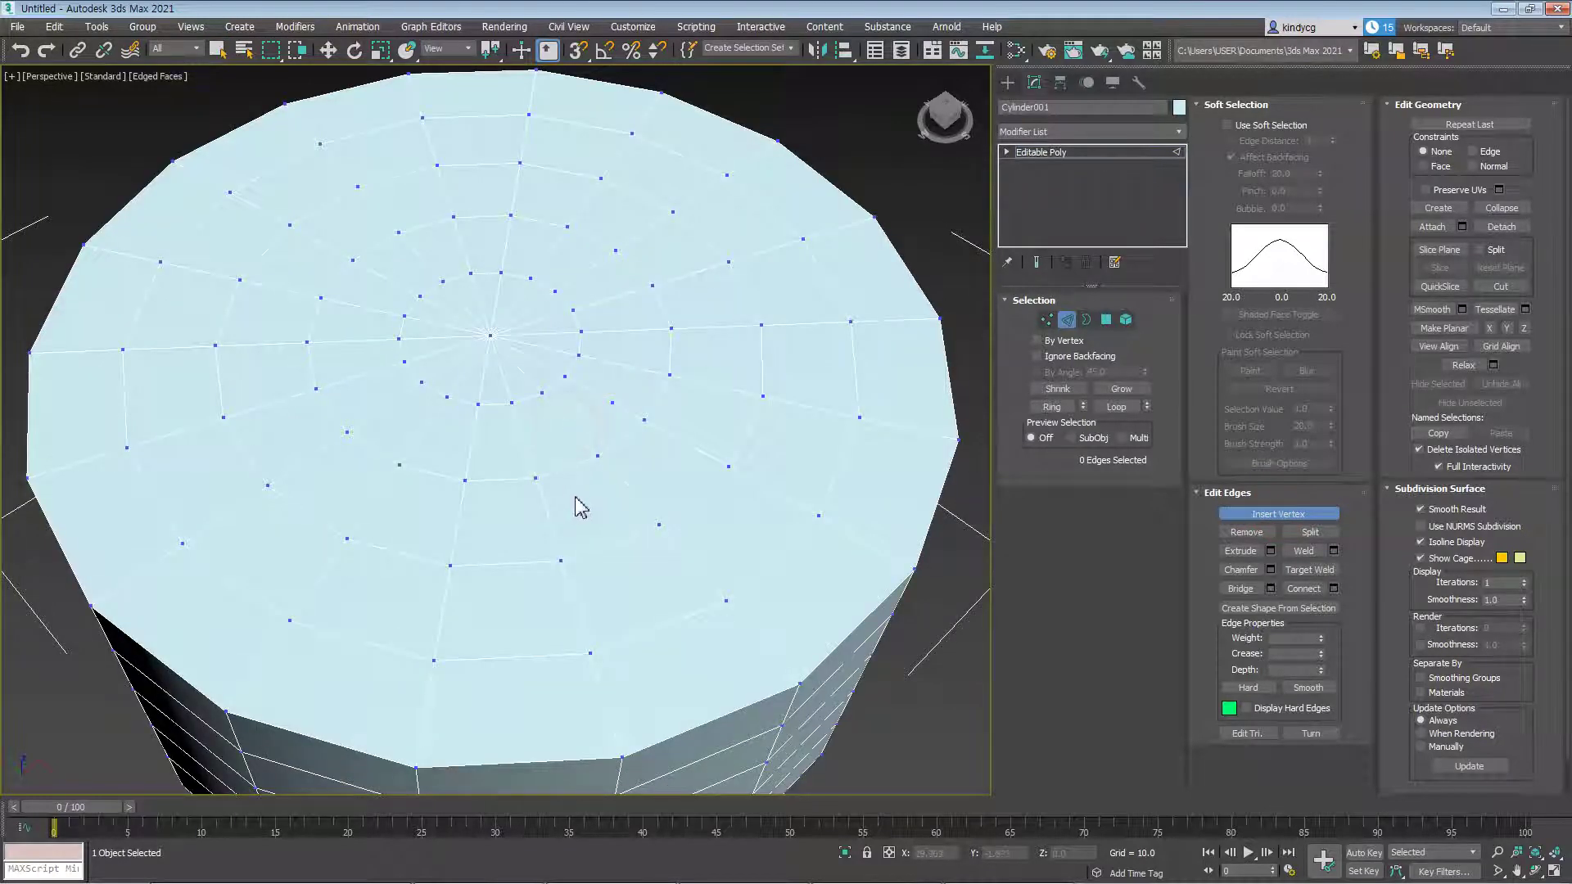
{"action": "right_click", "coordinate": [635, 446]}
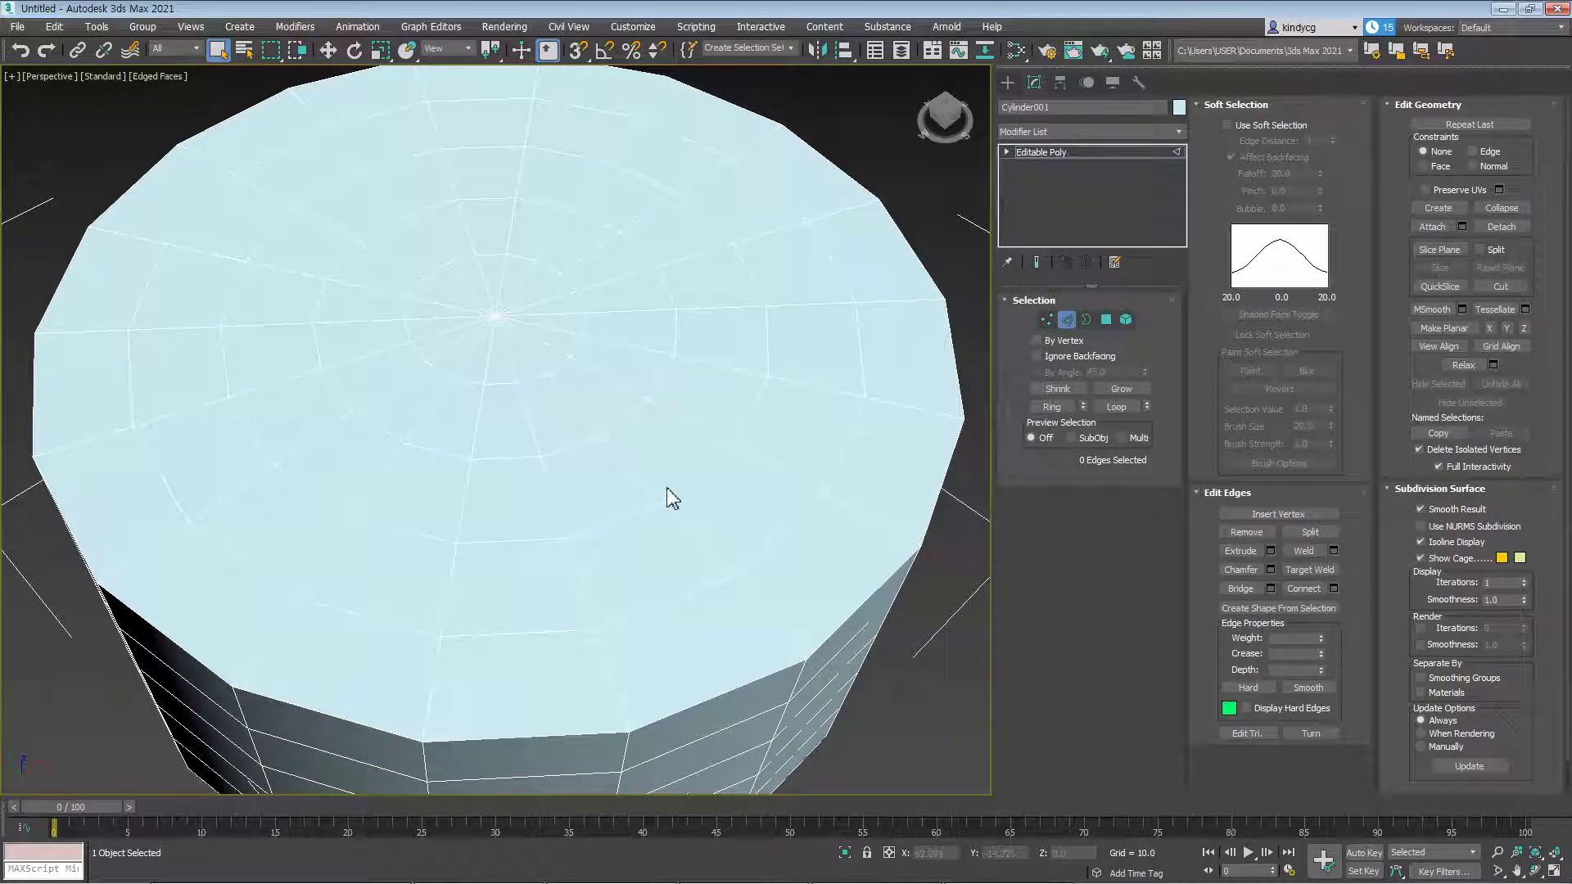
Remove the third edge loop from the top cap's centre without its vertices, and inspect the vertices along it
{"action": "double_click", "coordinate": [702, 495]}
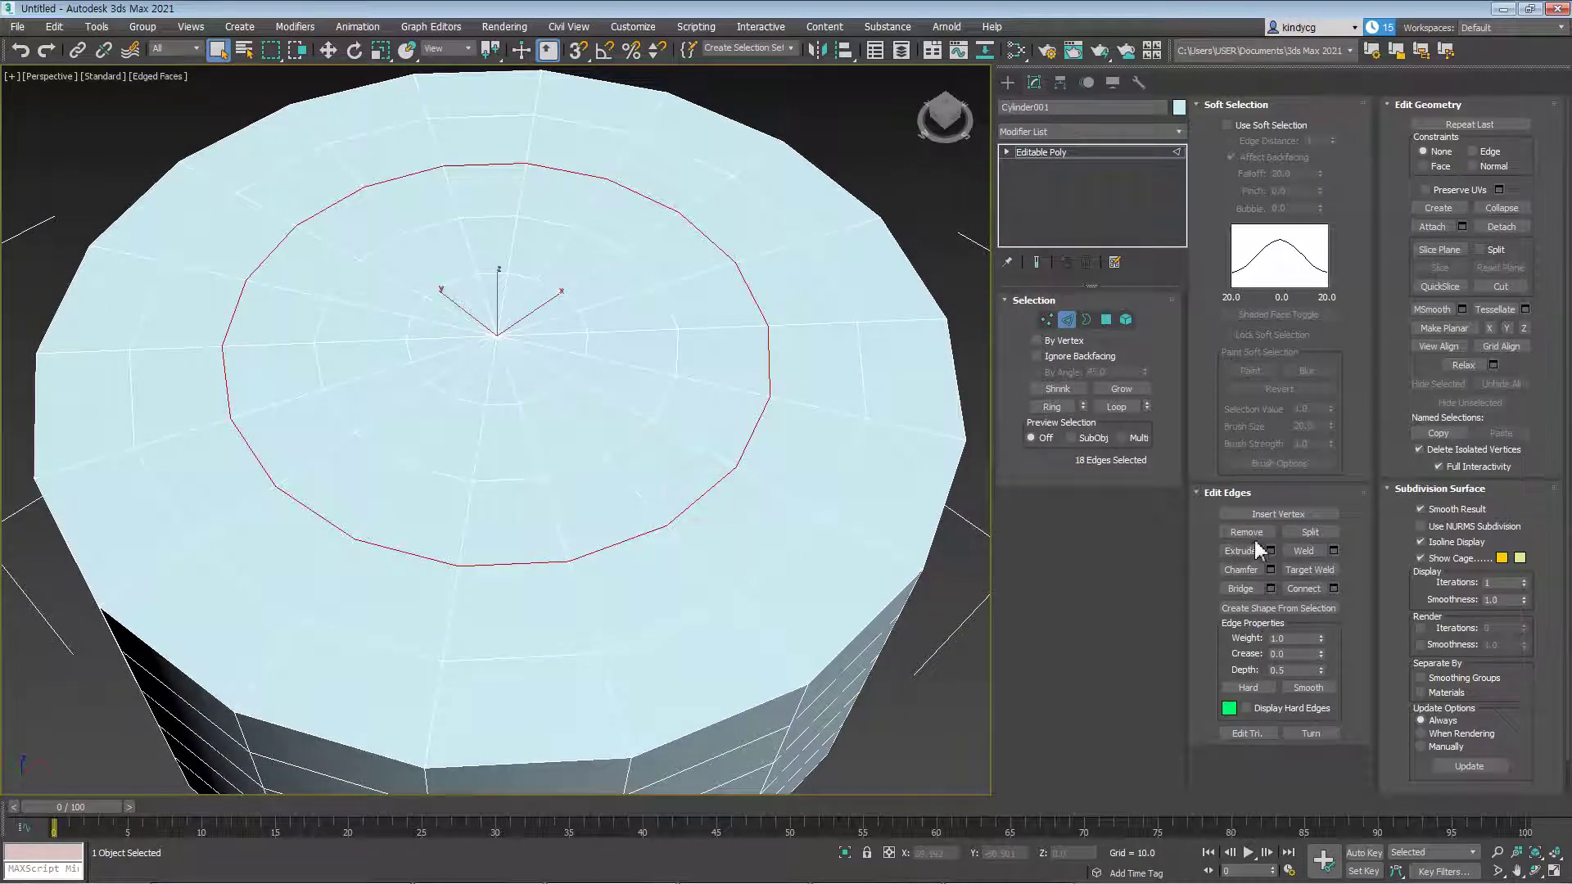
{"action": "key", "text": "1"}
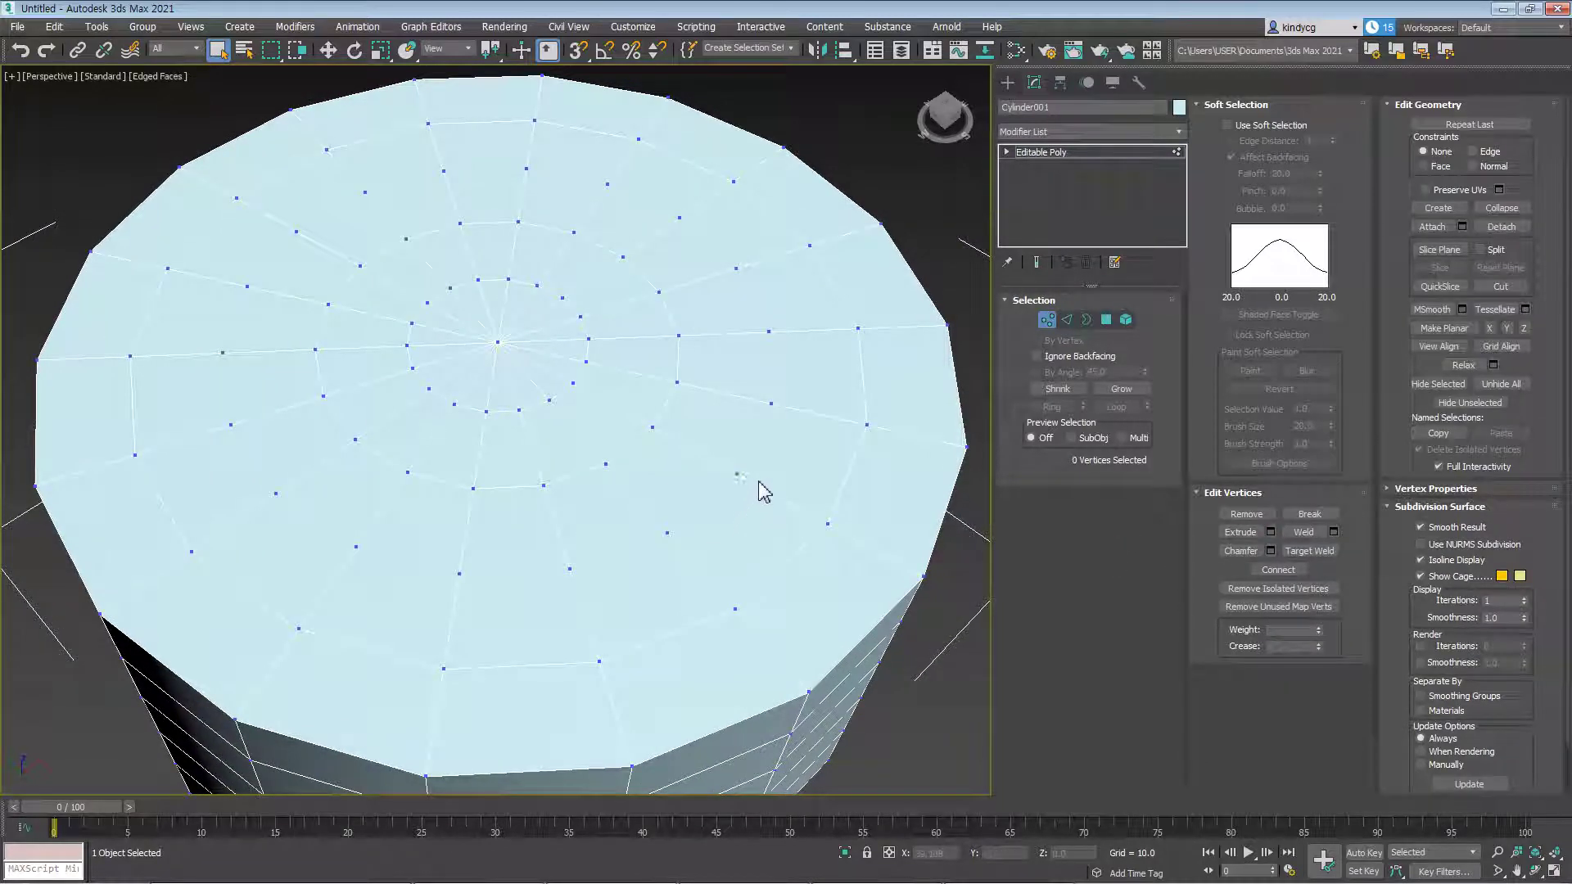
{"action": "left_click", "coordinate": [772, 403]}
{"action": "left_click", "coordinate": [736, 473], "text": "ctrl"}
{"action": "middle_click_drag", "start_coordinate": [768, 473], "coordinate": [772, 501]}
{"action": "left_click", "coordinate": [734, 448]}
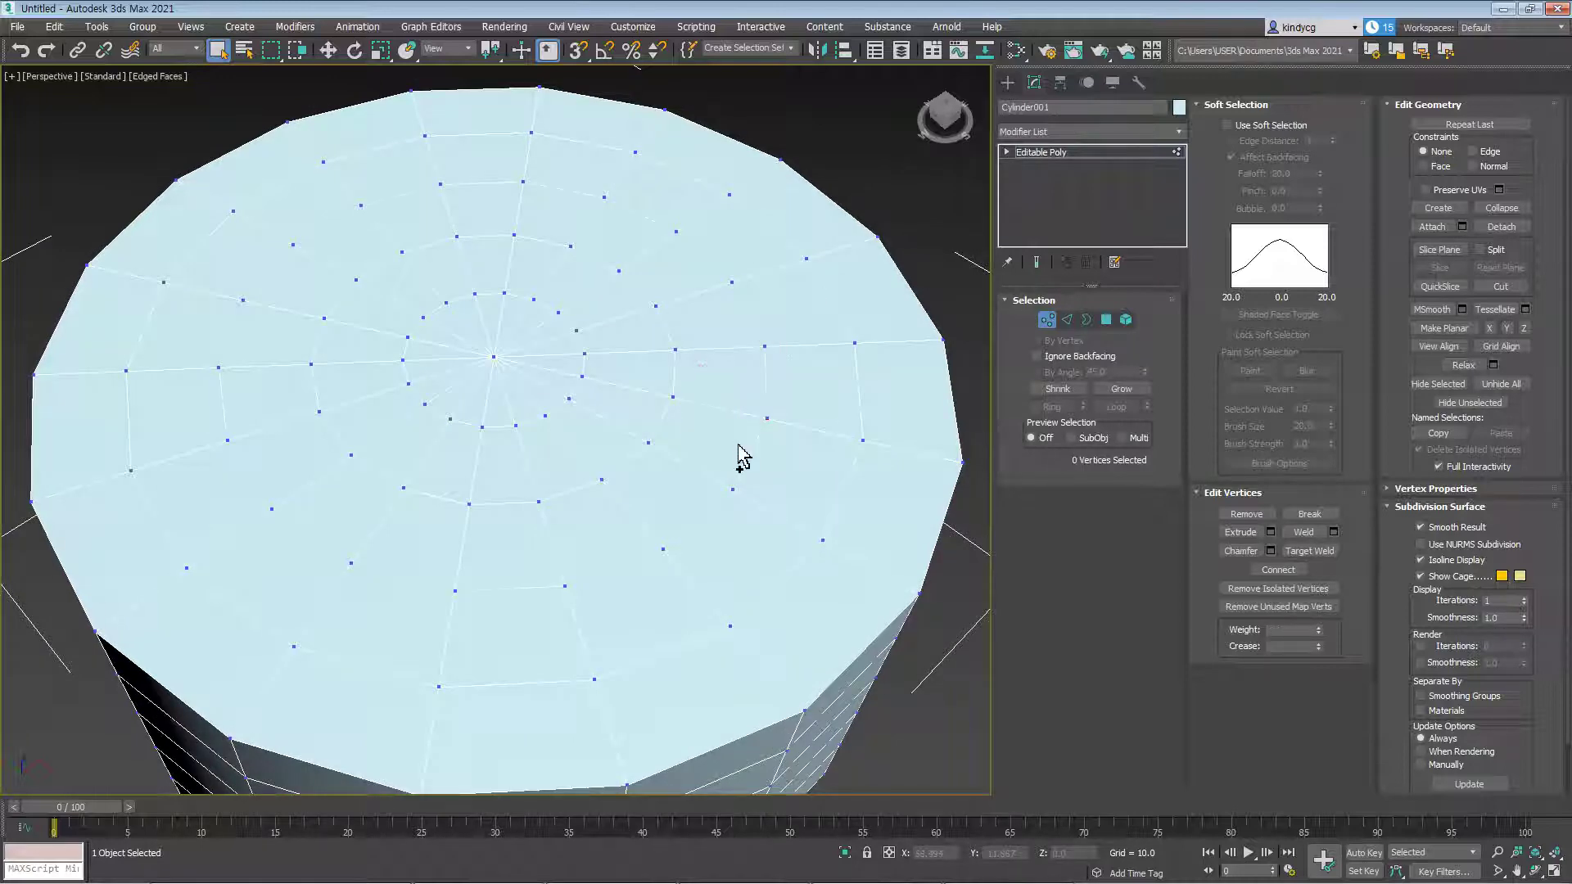
Remove the top cap's third edge loop from the centre together with its vertices, and check the result at vertex level
{"action": "key", "text": "2"}
{"action": "double_click", "coordinate": [742, 456]}
{"action": "left_click", "coordinate": [803, 509]}
{"action": "double_click", "coordinate": [753, 464]}
{"action": "middle_click_drag", "start_coordinate": [798, 500], "coordinate": [734, 511]}
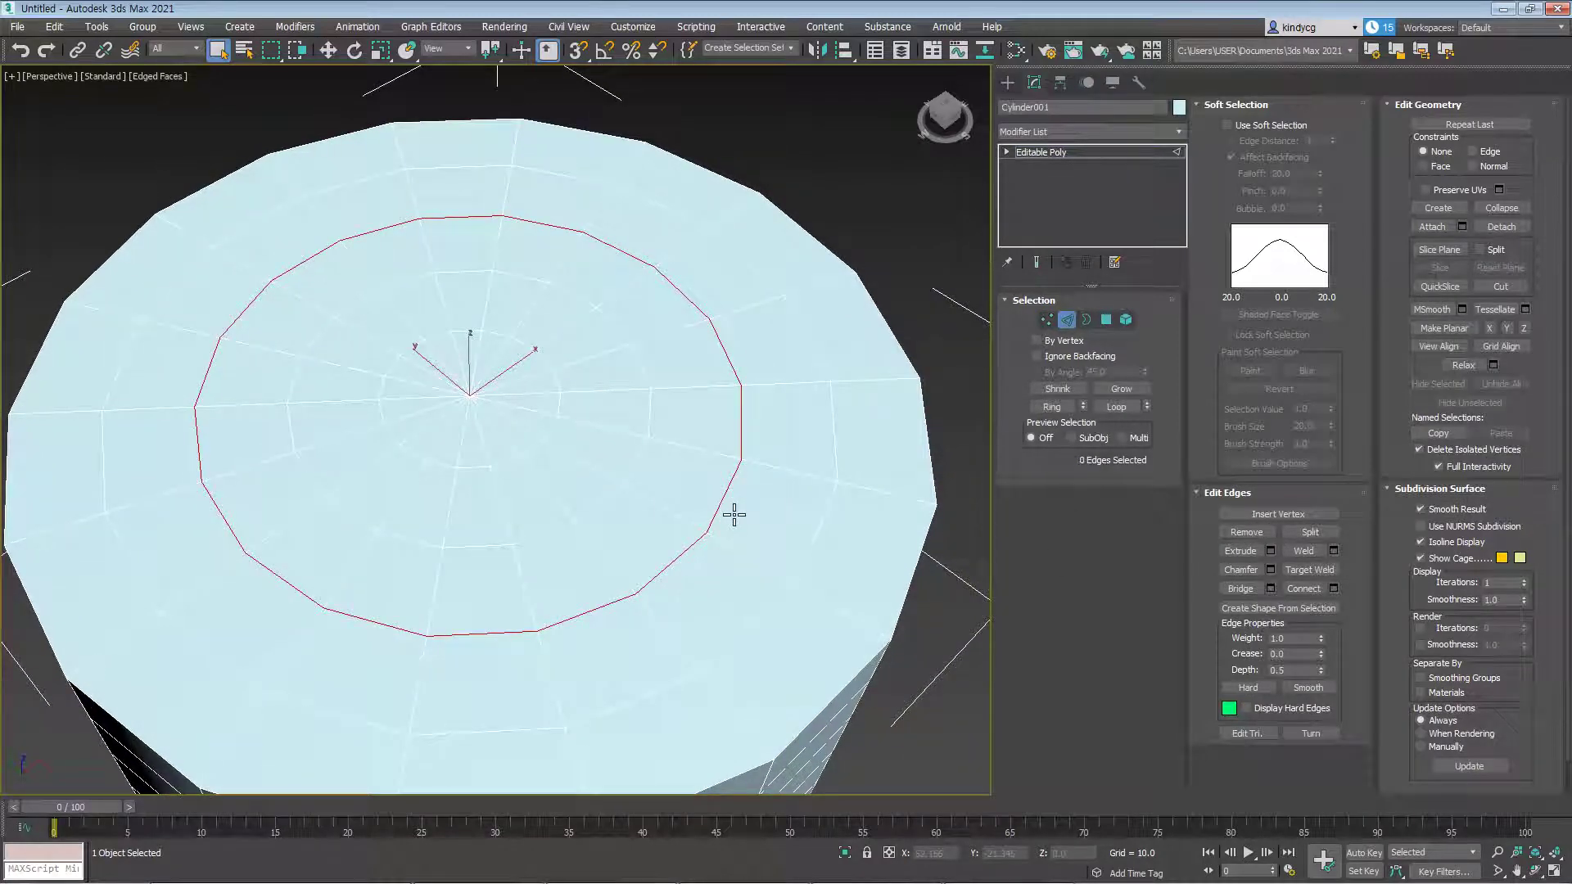
{"action": "key", "text": "1"}
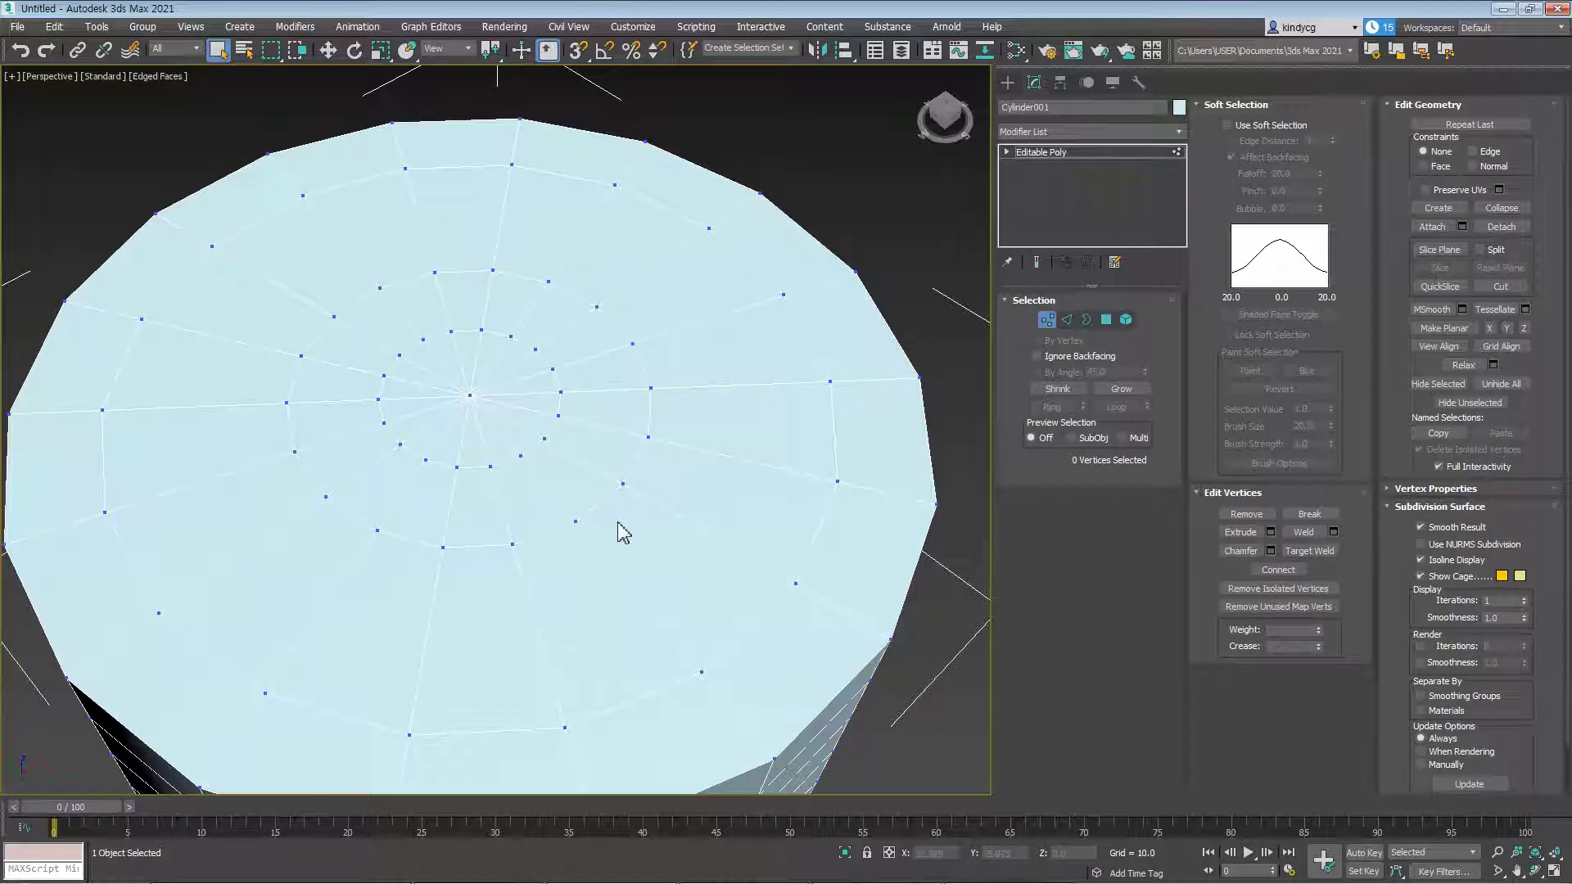
{"action": "scroll", "coordinate": [824, 484], "scroll_direction": "down", "scroll_amount": 5}
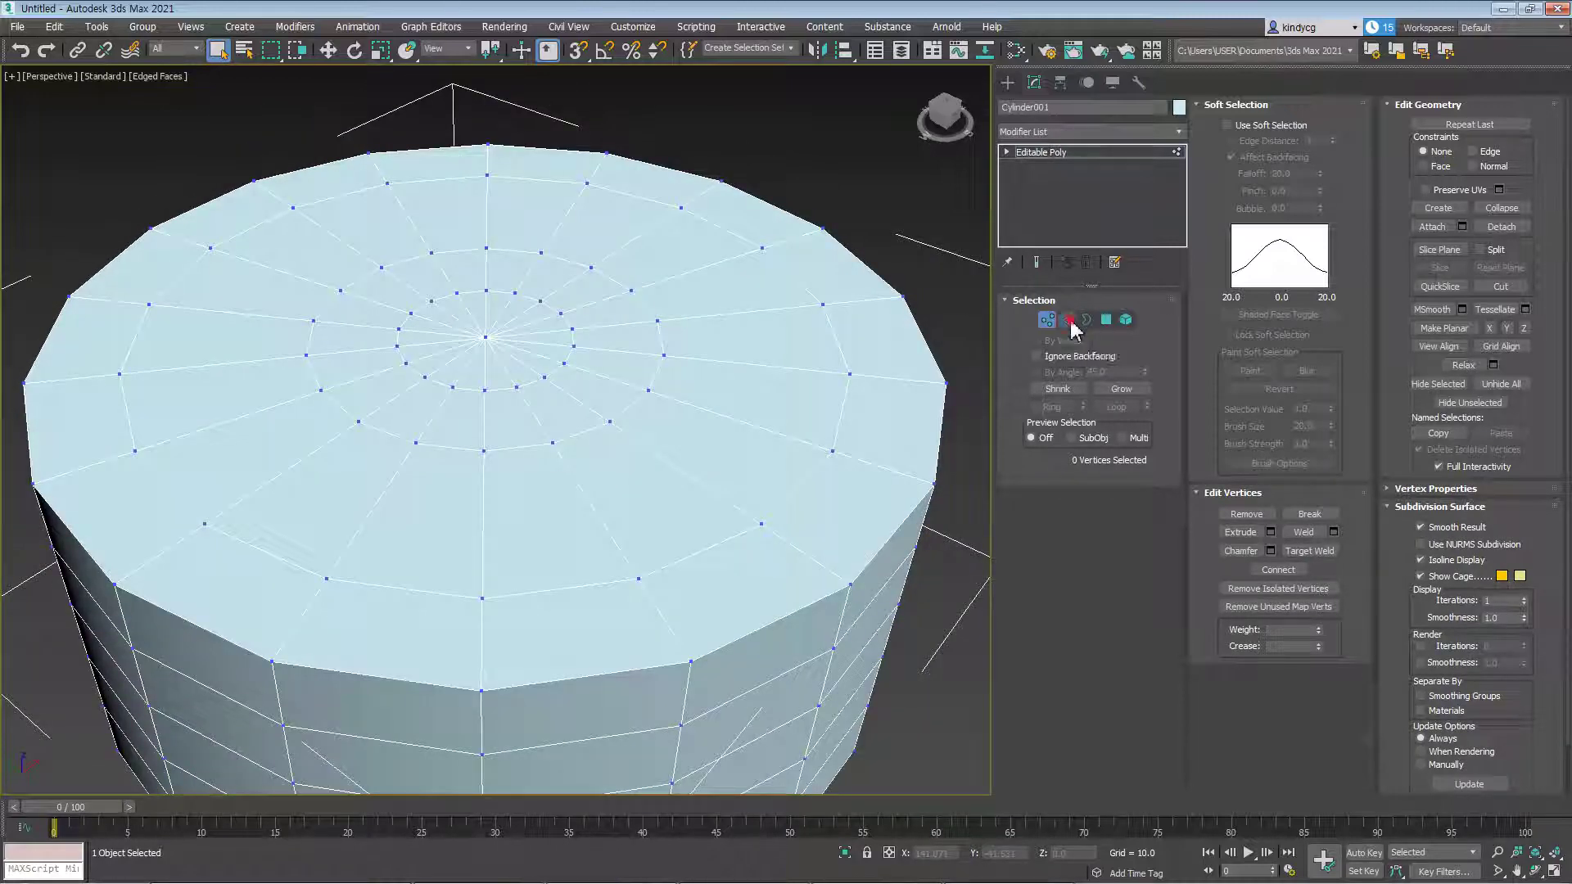
Remove the edge loop around the cylinder's top rim together with its vertices
{"action": "left_click", "coordinate": [1065, 319]}
{"action": "middle_click_drag", "start_coordinate": [781, 596], "coordinate": [513, 456]}
{"action": "key", "text": "ctrl+BackSpace"}
Select the three lower edge loops on the cylinder's side and remove them together with their vertices
{"action": "double_click", "coordinate": [508, 444]}
{"action": "double_click", "coordinate": [523, 544], "text": "ctrl"}
{"action": "key", "text": "ctrl+z"}
{"action": "double_click", "coordinate": [542, 538], "text": "ctrl"}
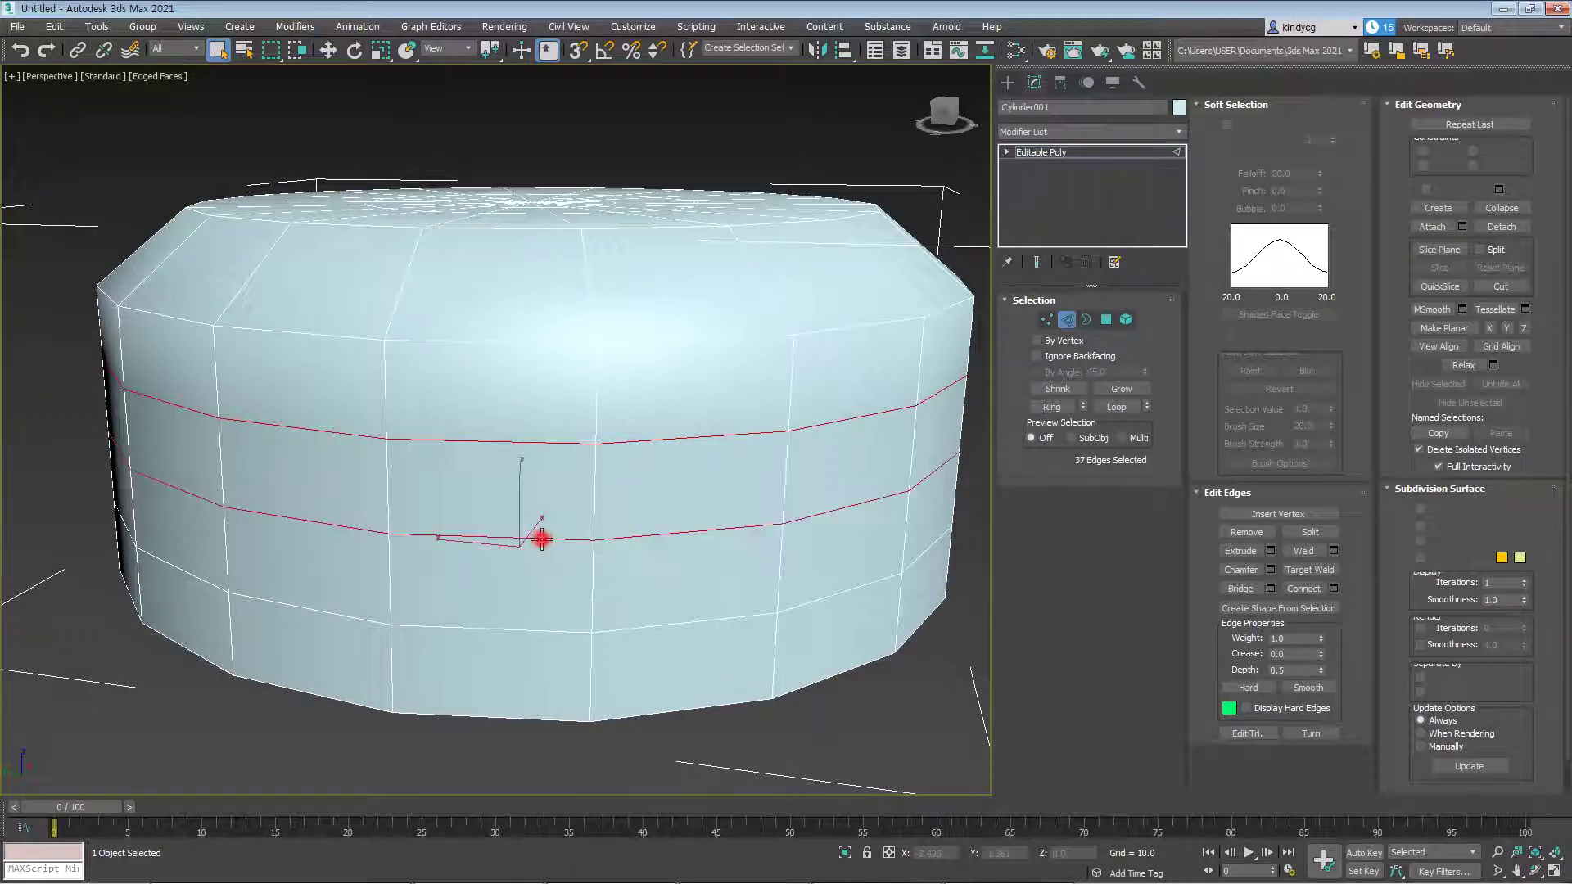
{"action": "double_click", "coordinate": [546, 634], "text": "ctrl"}
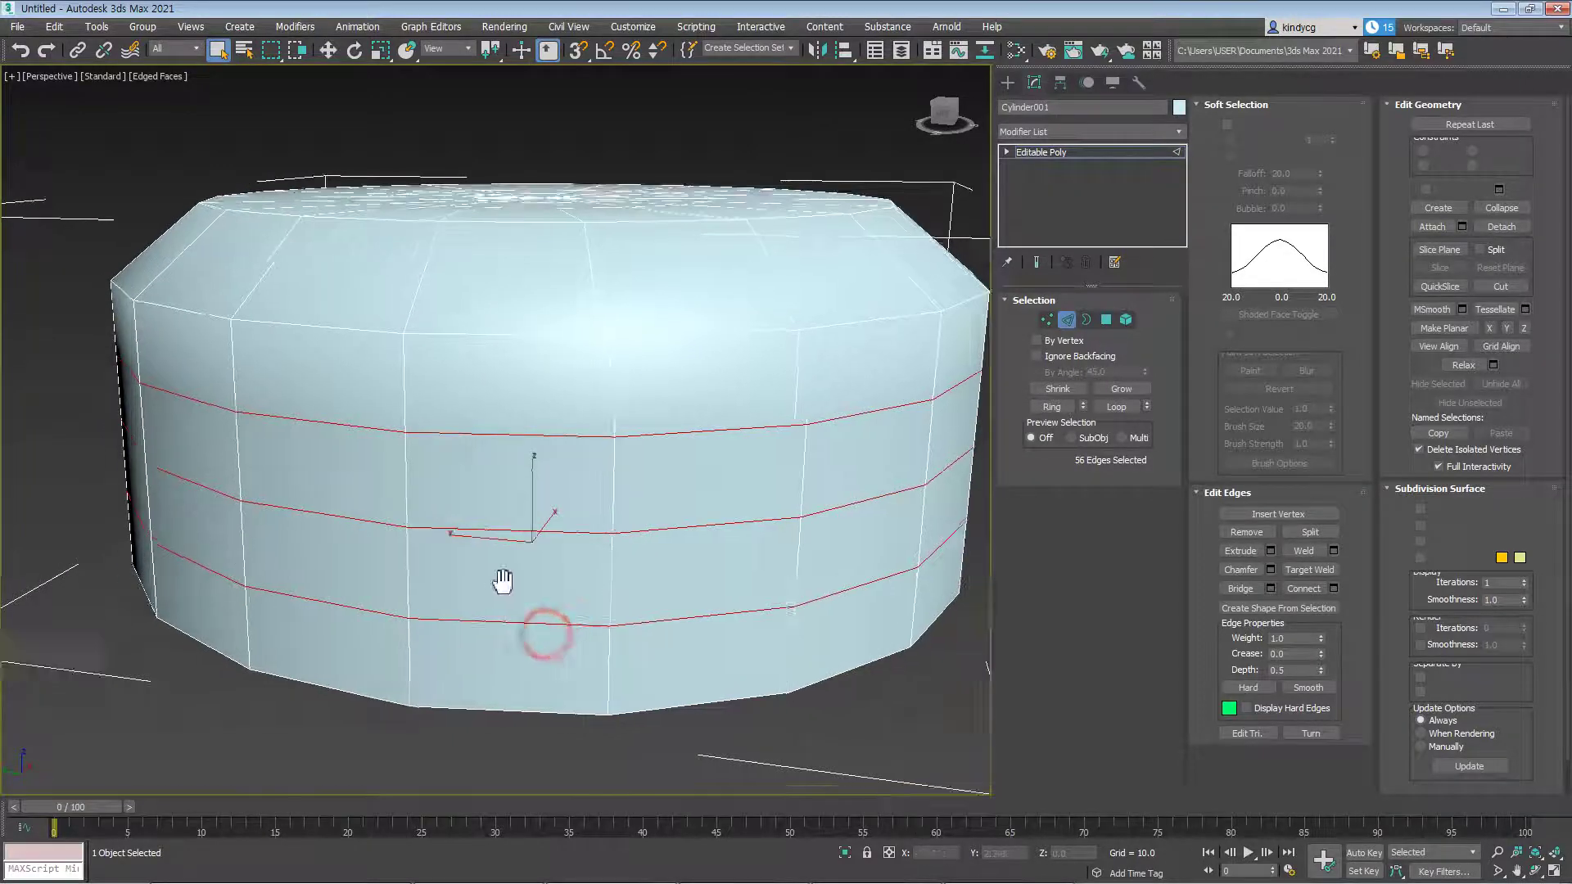
{"action": "scroll", "coordinate": [545, 633], "scroll_direction": "down", "scroll_amount": 6}
{"action": "middle_click_drag", "start_coordinate": [545, 633], "coordinate": [512, 543], "text": "alt"}
{"action": "left_click", "coordinate": [755, 536]}
{"action": "key", "text": "1"}
Remove the two inner edge loops around the top cap's centre together with their vertices
{"action": "scroll", "coordinate": [548, 488], "scroll_direction": "up", "scroll_amount": 5}
{"action": "middle_click_drag", "start_coordinate": [520, 444], "coordinate": [566, 500], "text": "alt"}
{"action": "key", "text": "2"}
{"action": "double_click", "coordinate": [524, 459]}
{"action": "left_click", "coordinate": [567, 501]}
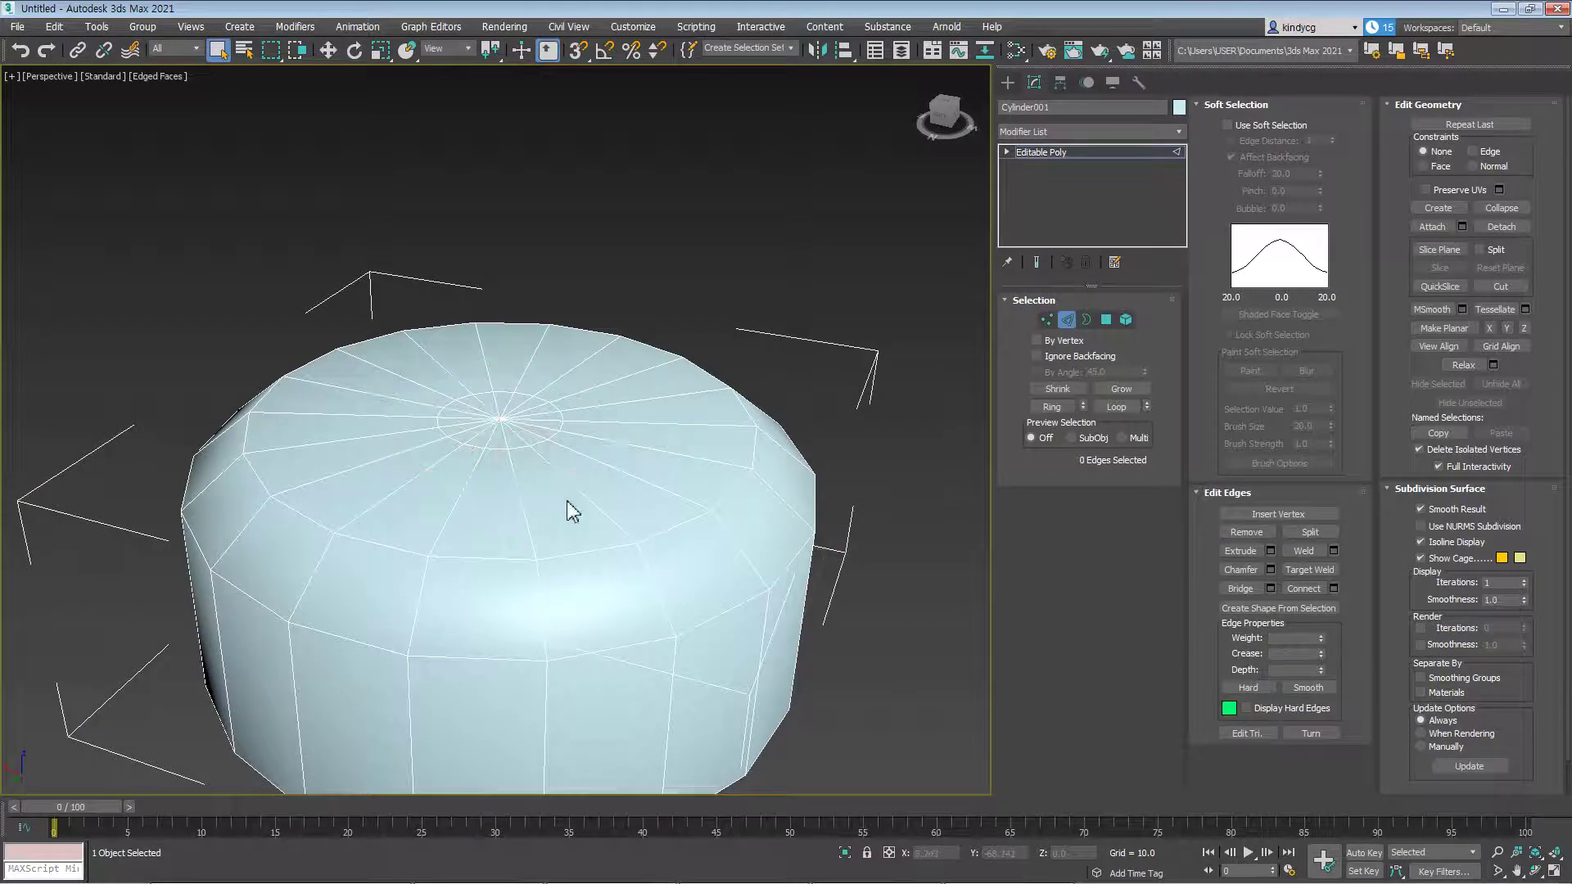
{"action": "left_click", "coordinate": [521, 447]}
{"action": "key", "text": "1"}
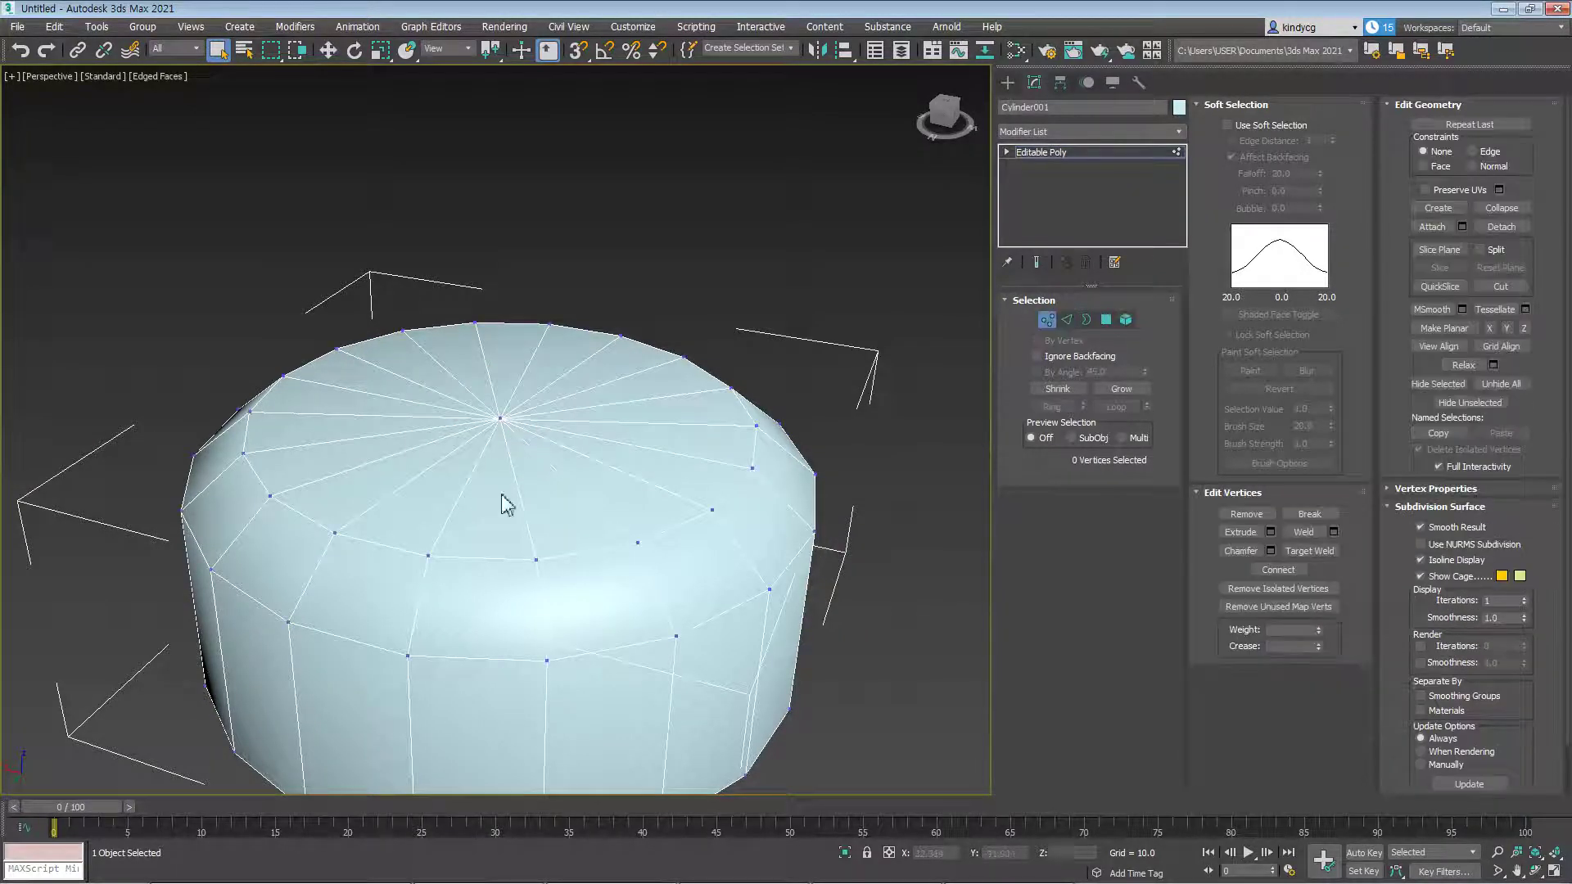
{"action": "scroll", "coordinate": [614, 491], "scroll_direction": "up", "scroll_amount": 4}
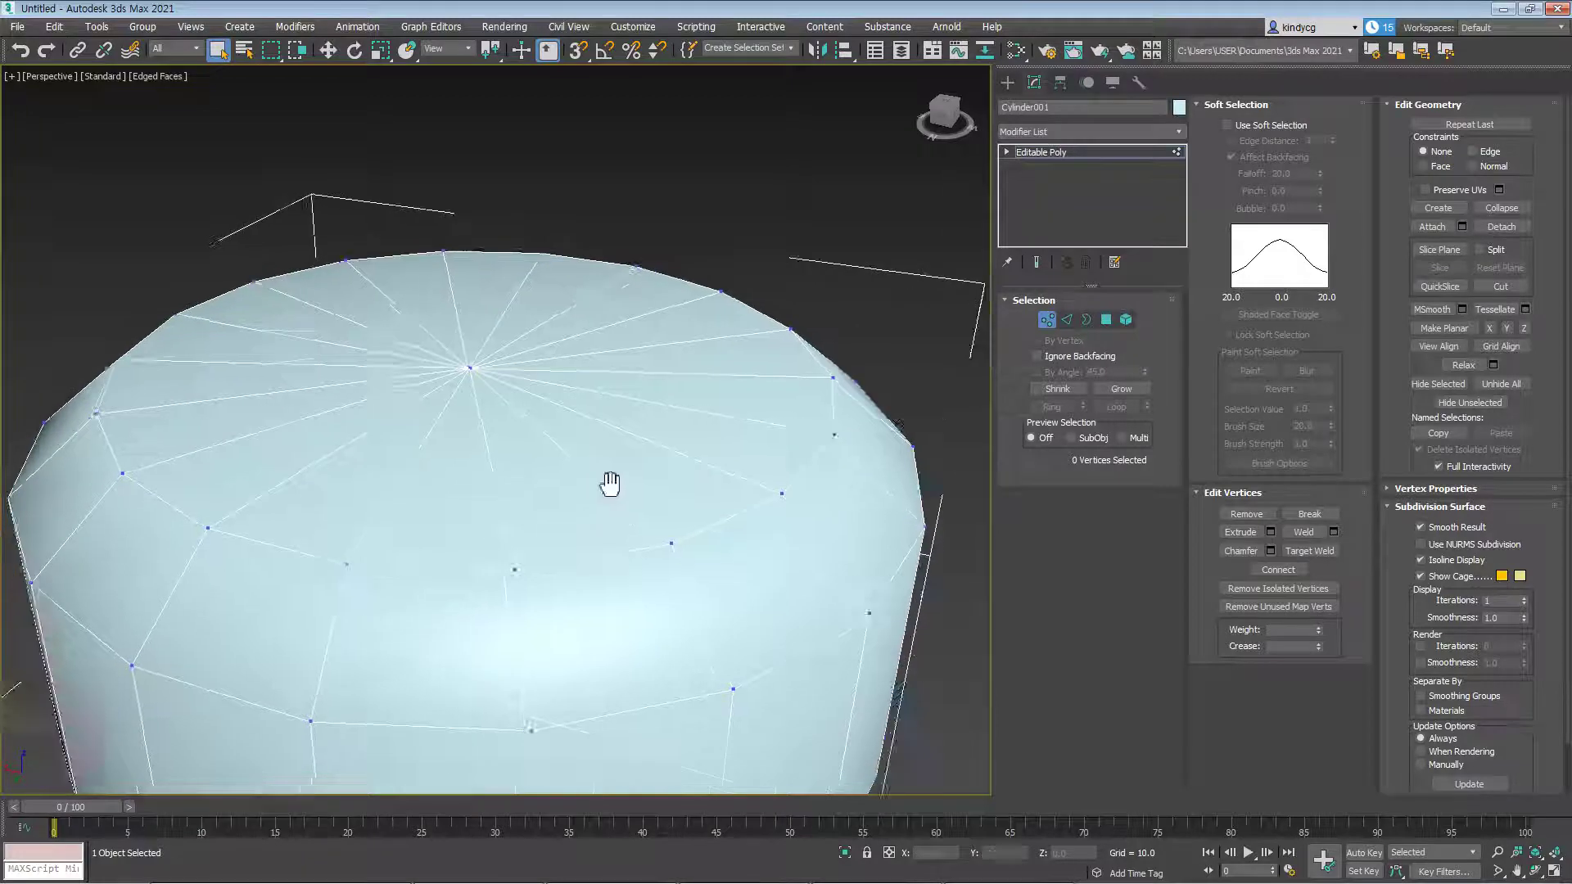
Split the mesh along the edge loop where the sloped top meets the vertical side
{"action": "key", "text": "2"}
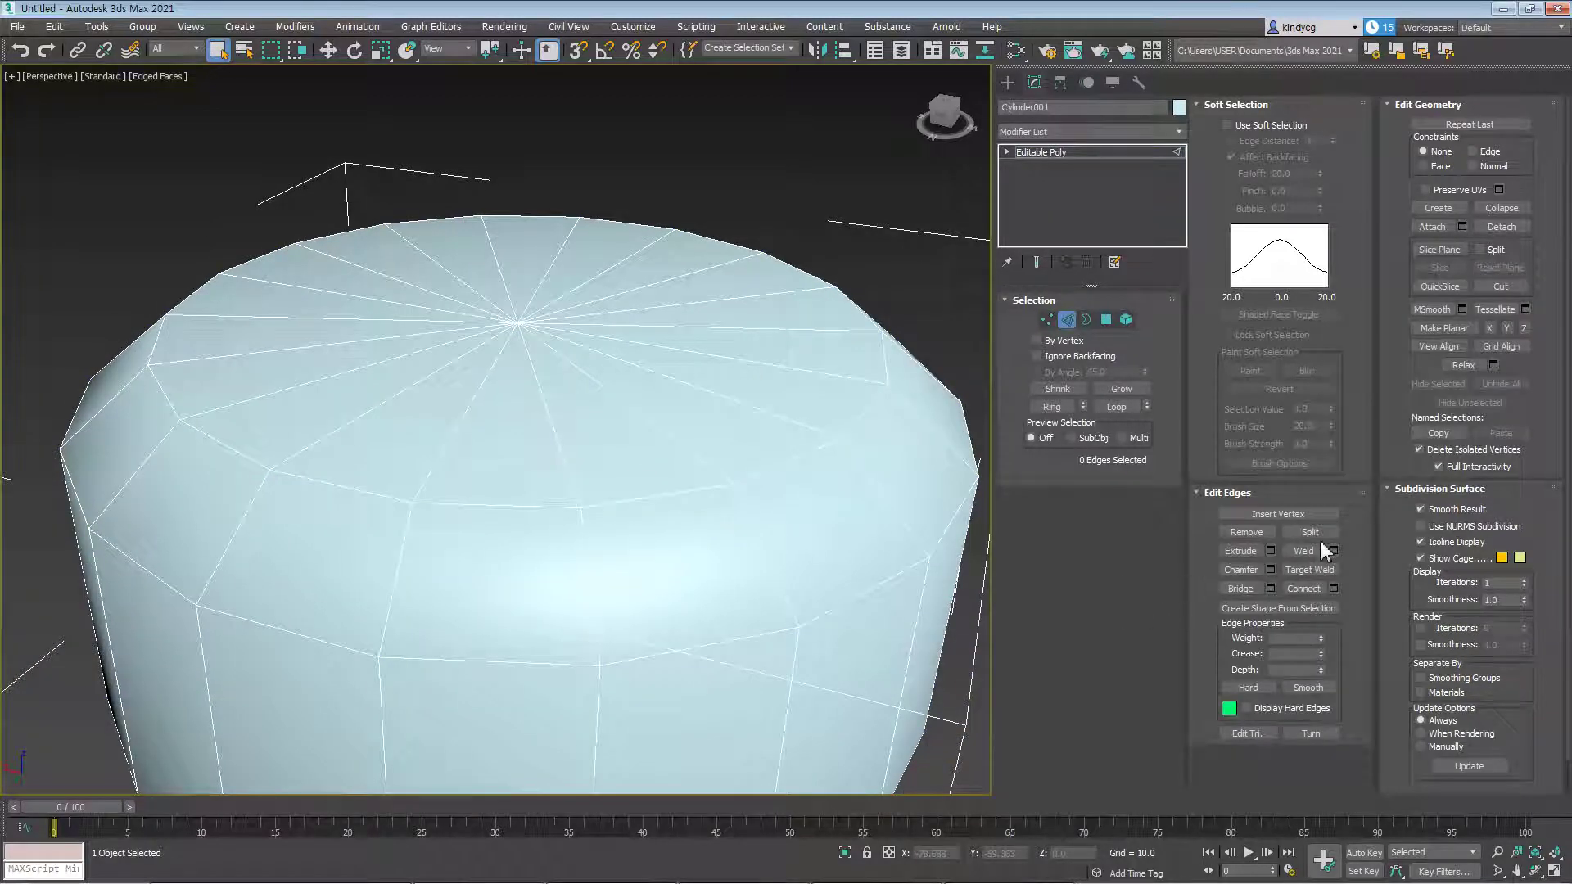
{"action": "scroll", "coordinate": [621, 516], "scroll_direction": "up", "scroll_amount": 1}
{"action": "left_click", "coordinate": [696, 604]}
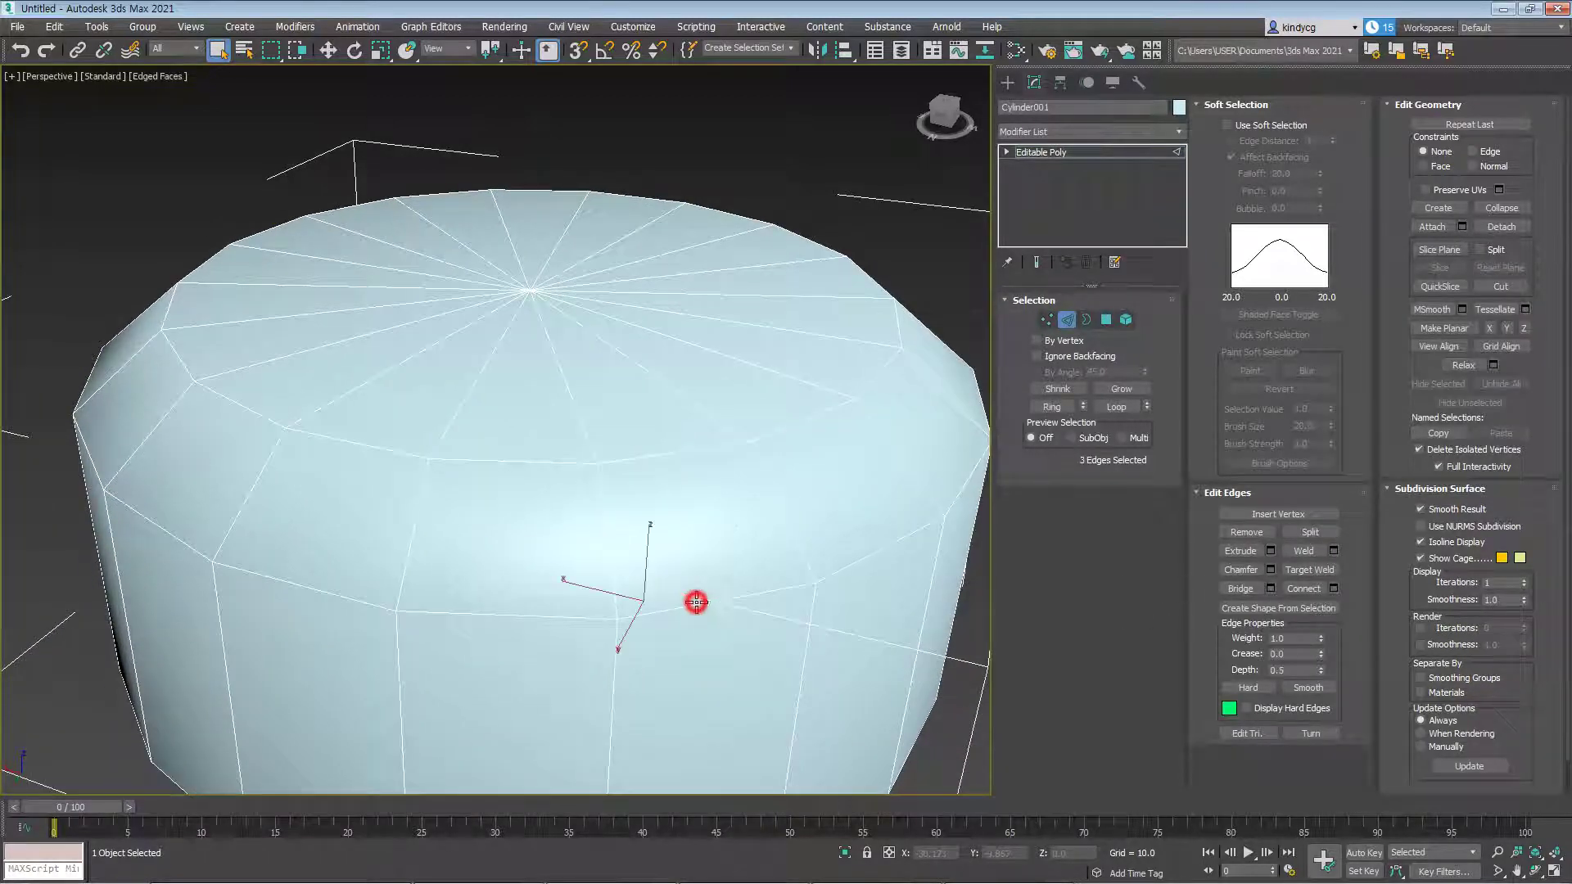
{"action": "double_click", "coordinate": [738, 597]}
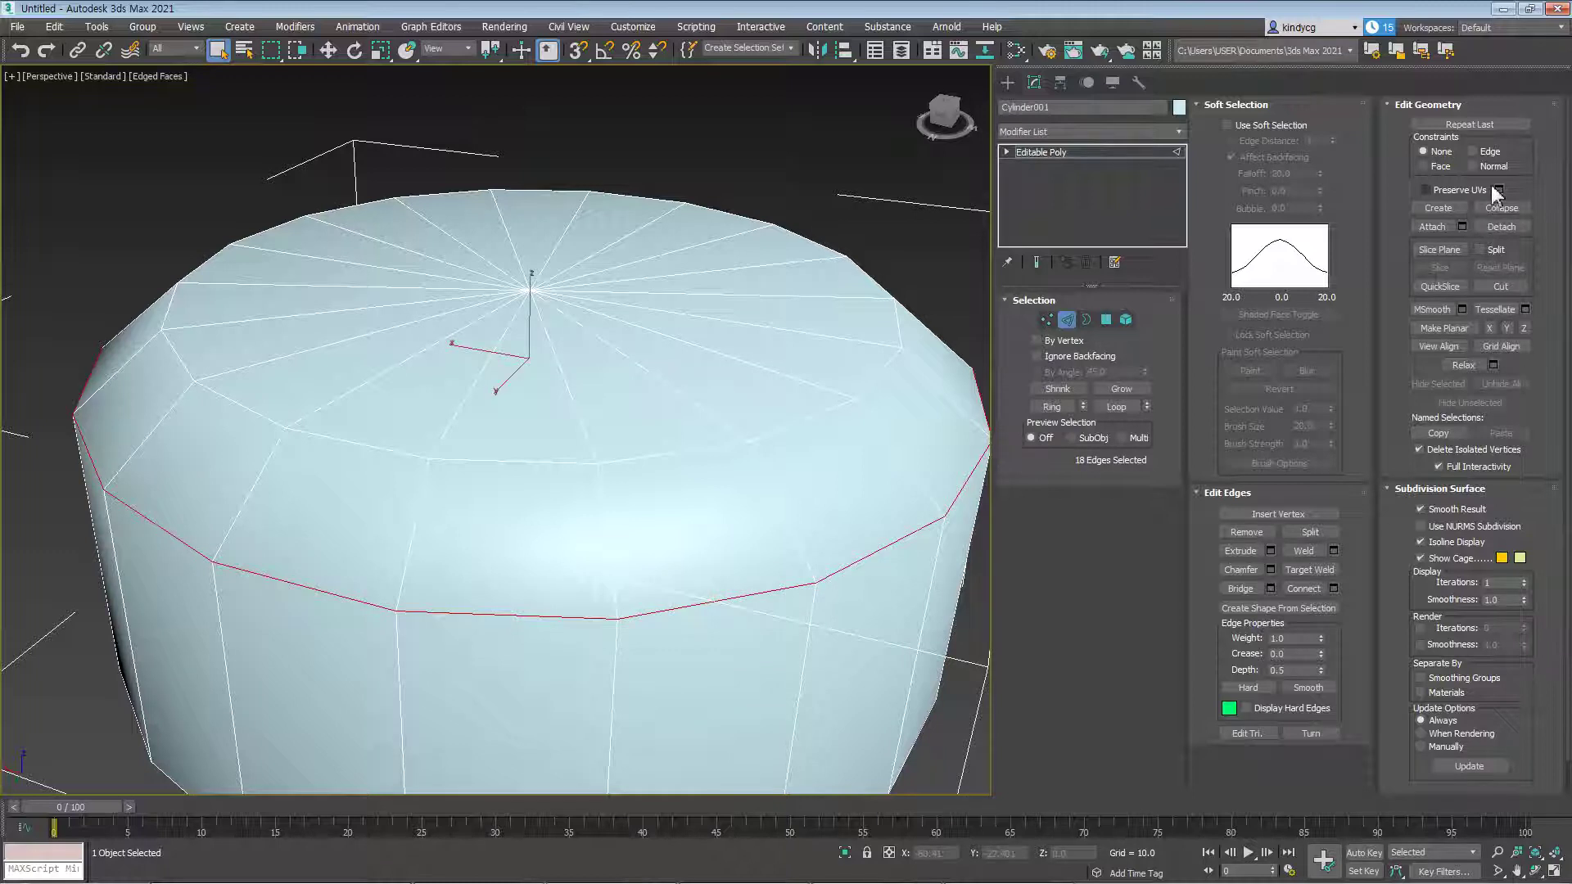
{"action": "left_click", "coordinate": [1309, 532]}
Select the split-off top as an element and move it up in Z by about 22 units
{"action": "left_click", "coordinate": [670, 414]}
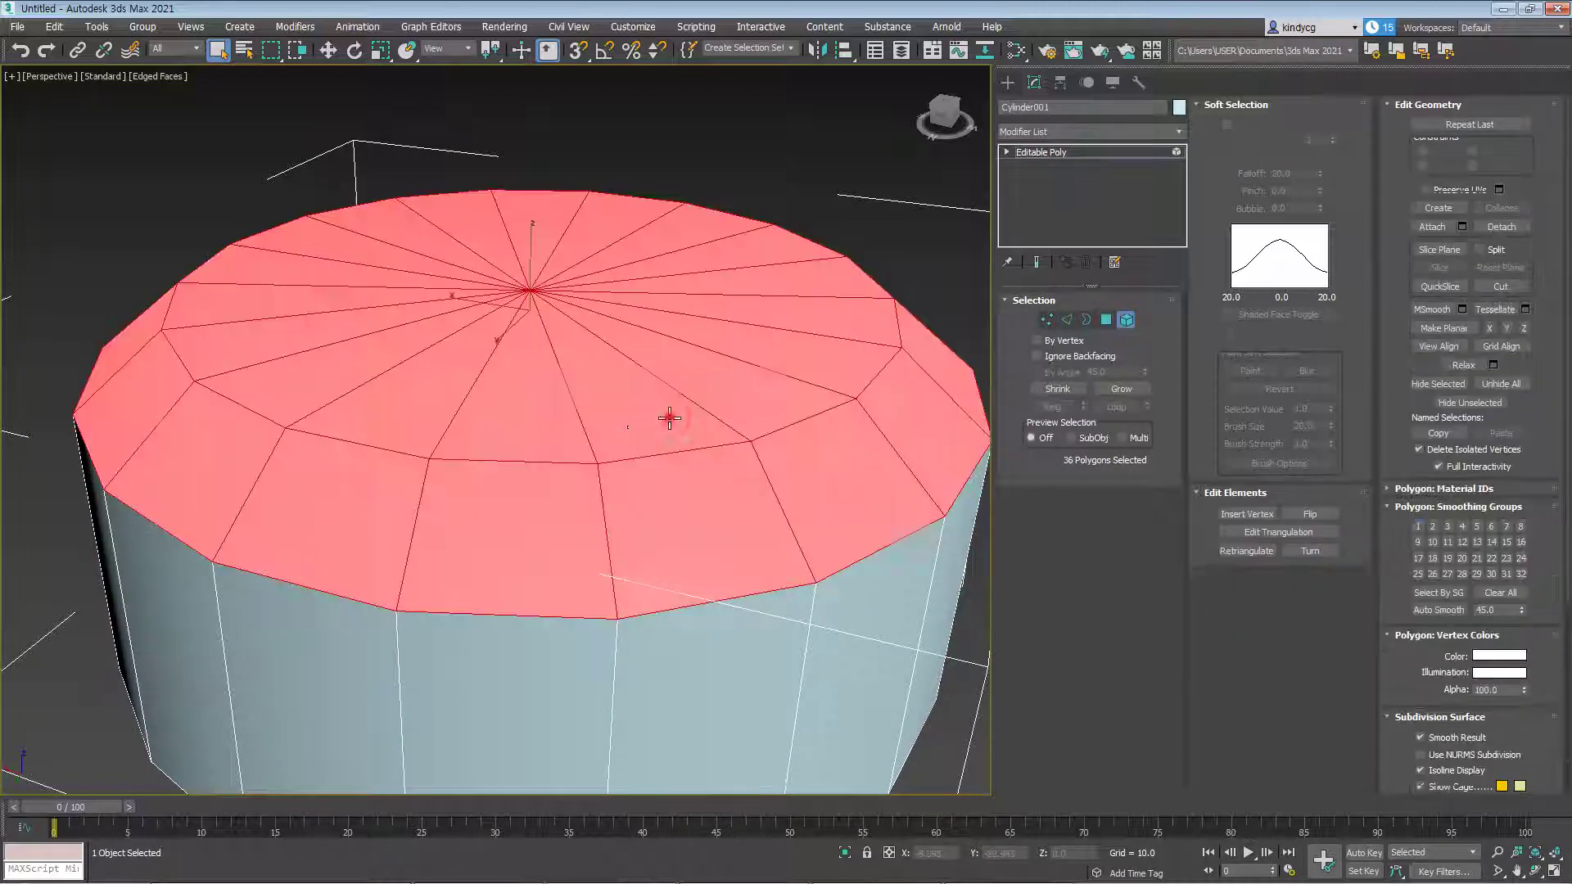
{"action": "key", "text": "w"}
{"action": "left_click_drag", "start_coordinate": [524, 270], "coordinate": [527, 176]}
{"action": "key", "text": "ctrl+z"}
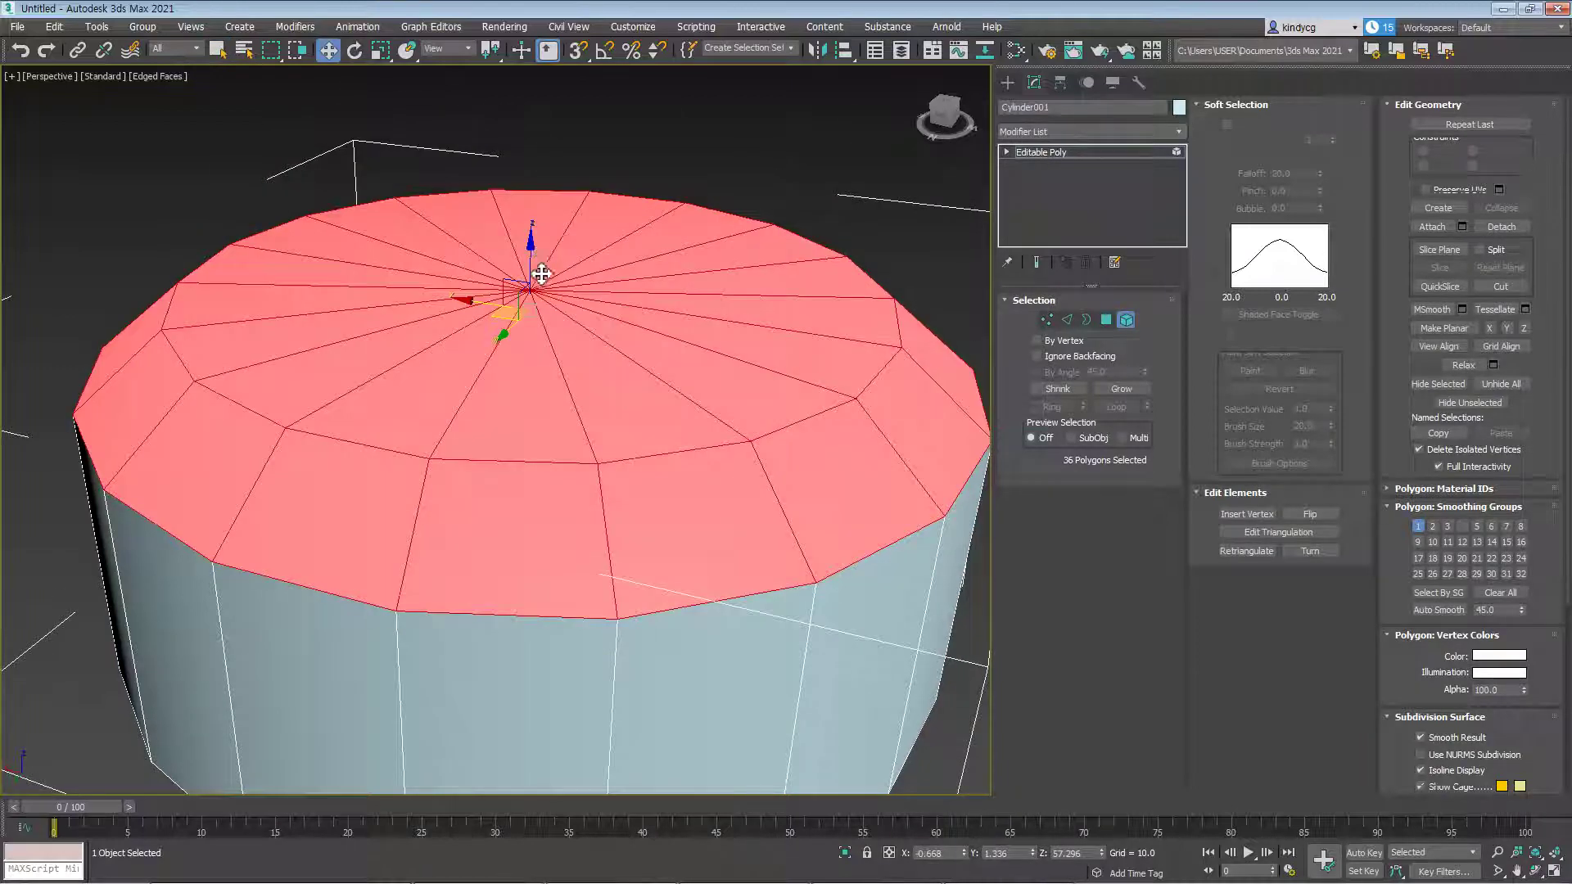
{"action": "left_click_drag", "start_coordinate": [530, 242], "coordinate": [531, 104]}
{"action": "scroll", "coordinate": [583, 400], "scroll_direction": "down", "scroll_amount": 5}
{"action": "middle_click_drag", "start_coordinate": [555, 454], "coordinate": [558, 397], "text": "alt"}
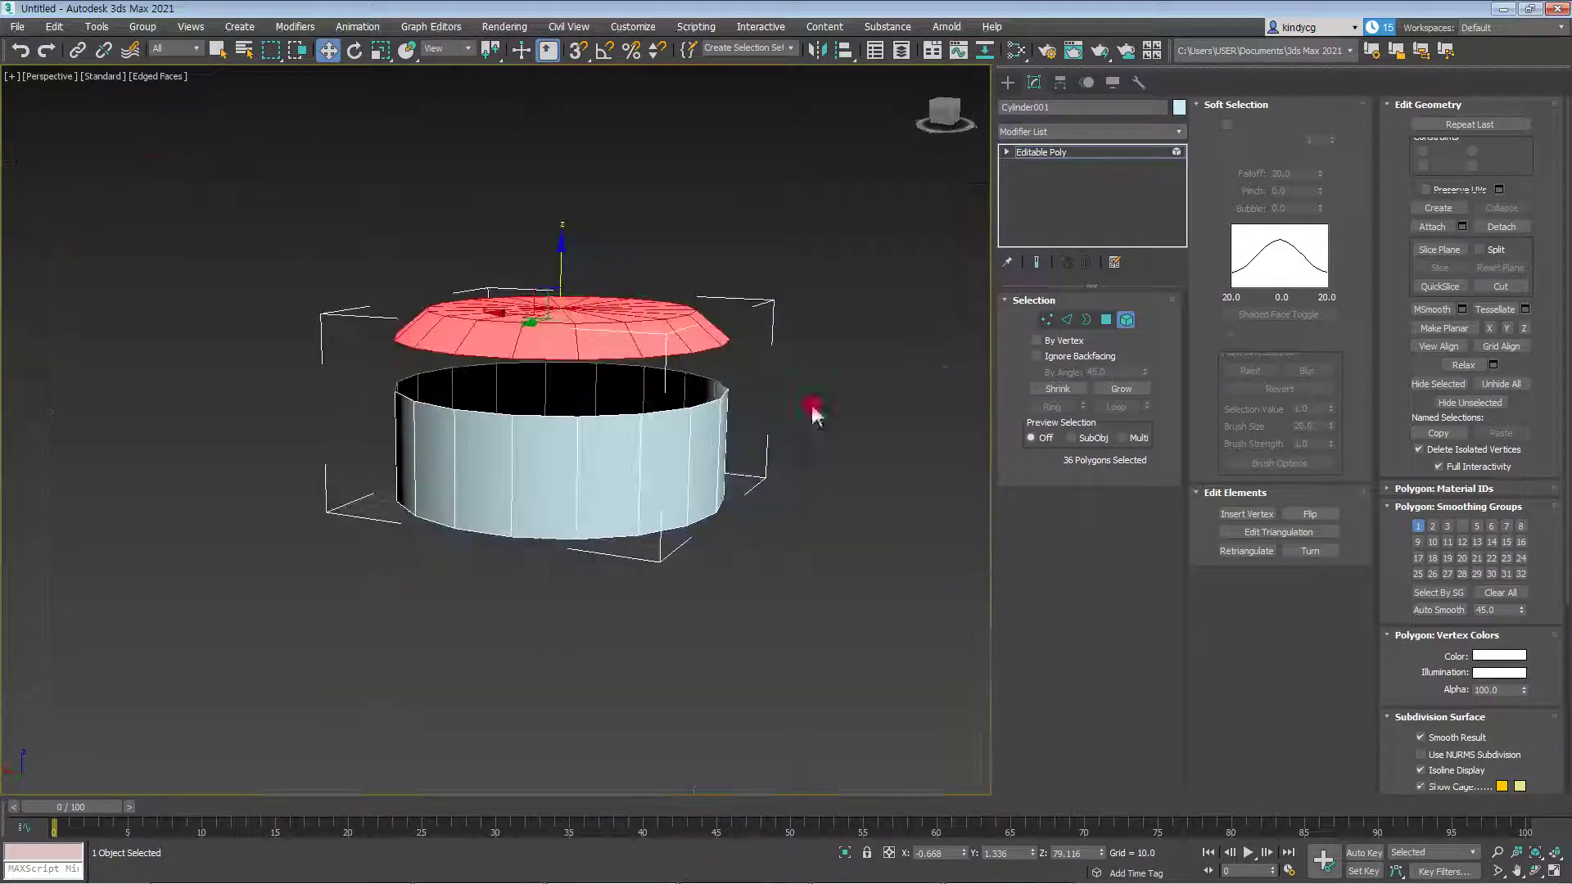
{"action": "left_click", "coordinate": [813, 415]}
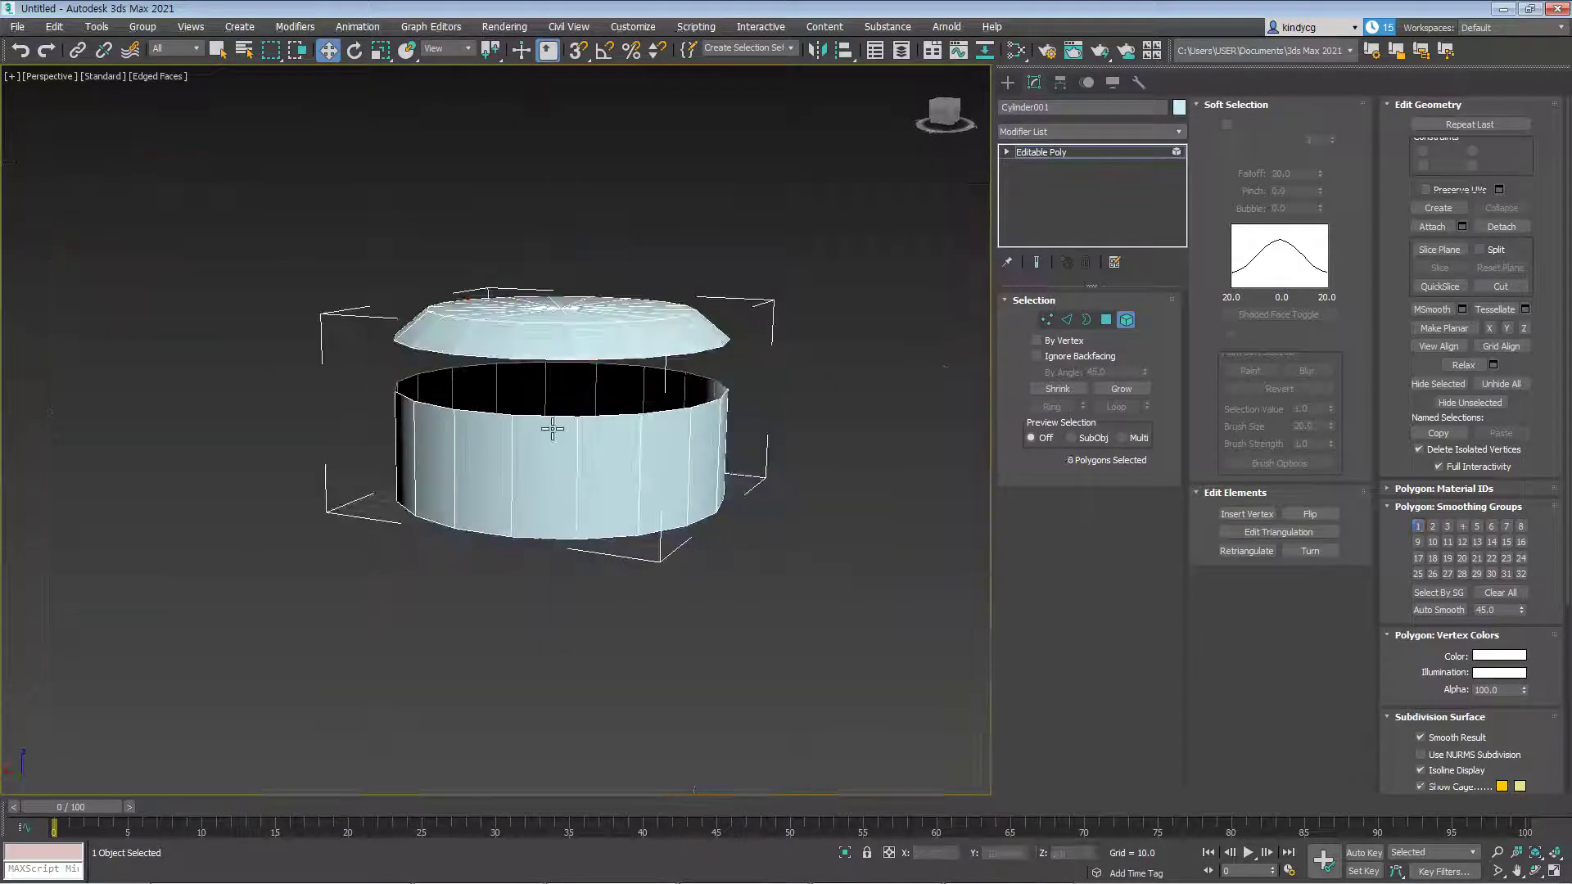
Select the lid and body elements in turn to check that they are separate
{"action": "left_click", "coordinate": [545, 337]}
{"action": "left_click", "coordinate": [565, 457]}
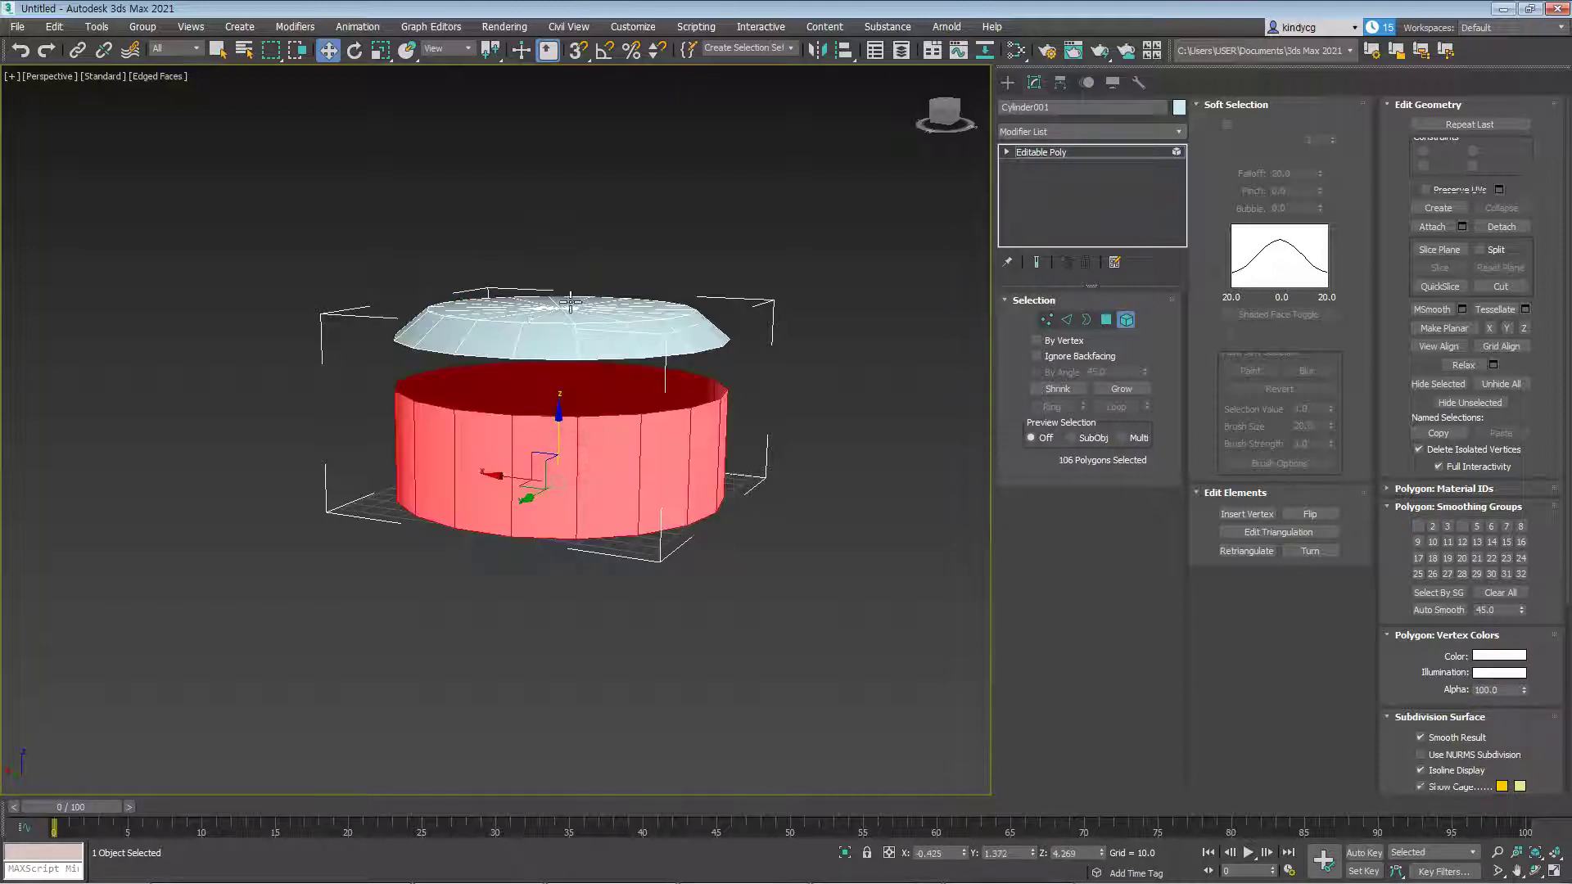
{"action": "left_click", "coordinate": [749, 368]}
{"action": "scroll", "coordinate": [657, 438], "scroll_direction": "up", "scroll_amount": 4}
{"action": "scroll", "coordinate": [659, 442], "scroll_direction": "down", "scroll_amount": 2}
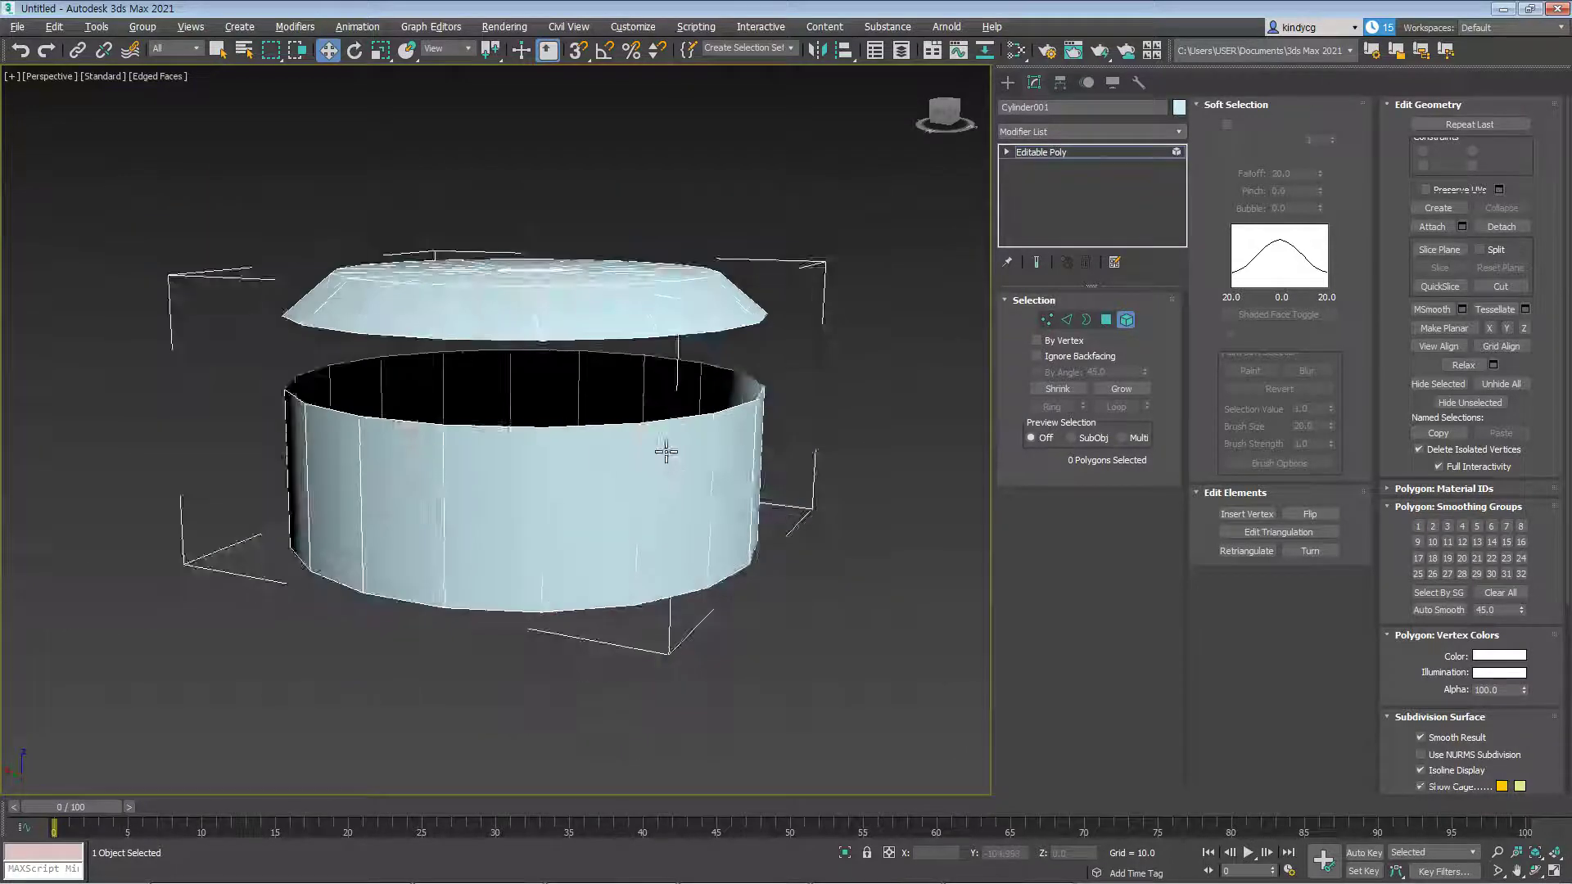
Lower the lid element in Z so that only a narrow gap is left above the body
{"action": "middle_click_drag", "start_coordinate": [663, 456], "coordinate": [659, 493], "text": "alt"}
{"action": "left_click", "coordinate": [600, 322]}
{"action": "left_click_drag", "start_coordinate": [527, 238], "coordinate": [557, 309]}
{"action": "left_click", "coordinate": [841, 339]}
Examine the body's open top border at border level and carry its selection over to edge level
{"action": "scroll", "coordinate": [787, 516], "scroll_direction": "up", "scroll_amount": 5}
{"action": "left_click", "coordinate": [603, 354]}
{"action": "key", "text": "3"}
{"action": "left_click", "coordinate": [692, 437]}
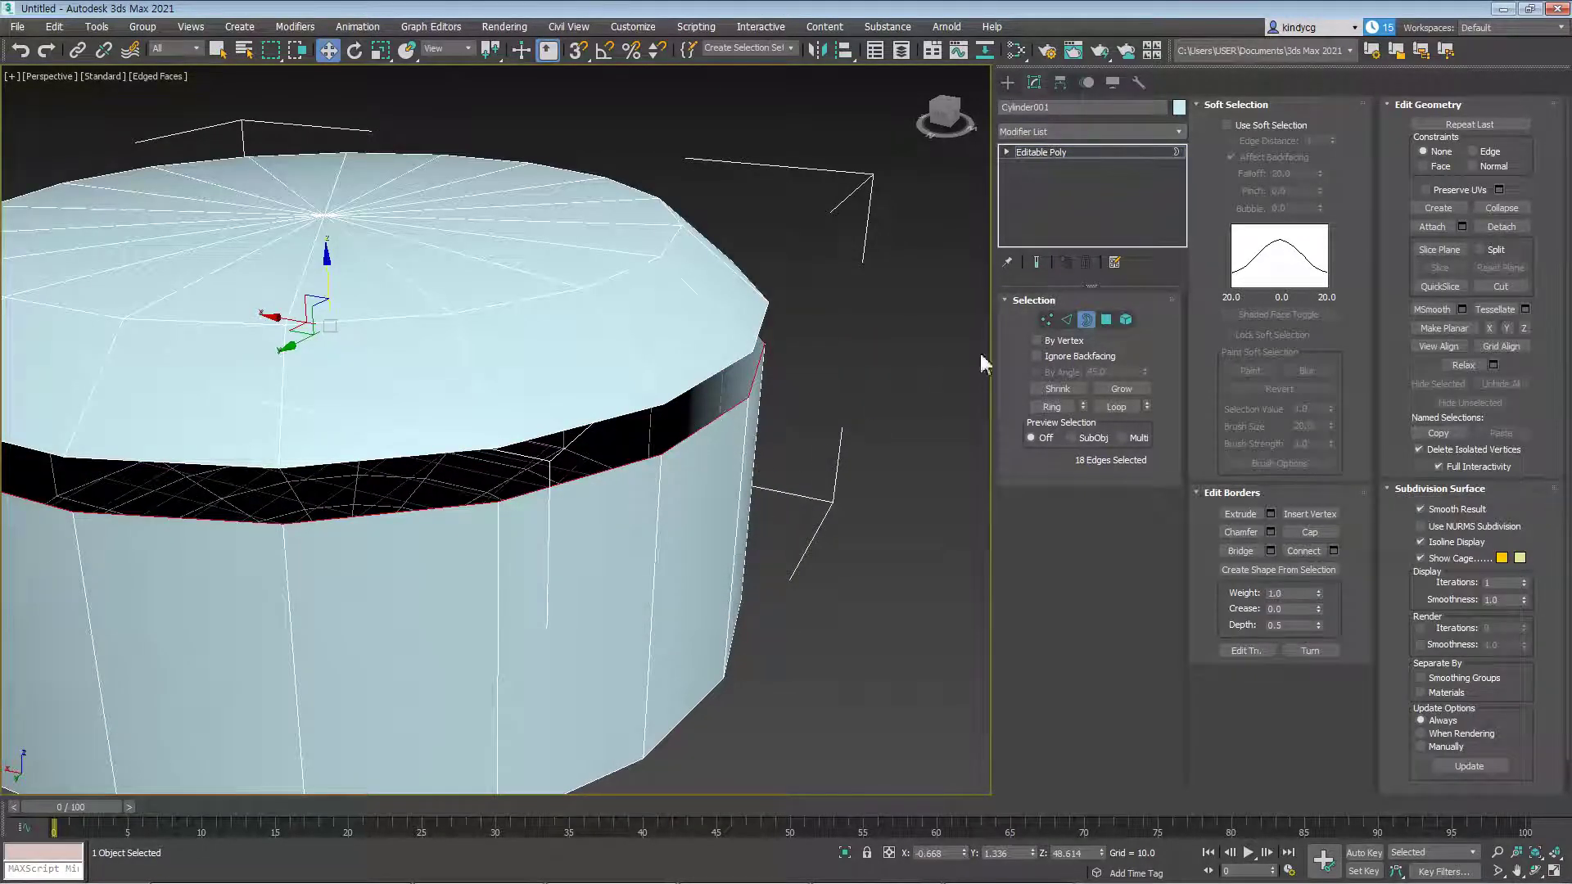
{"action": "left_click", "coordinate": [1070, 320]}
{"action": "middle_click_drag", "start_coordinate": [701, 563], "coordinate": [715, 526]}
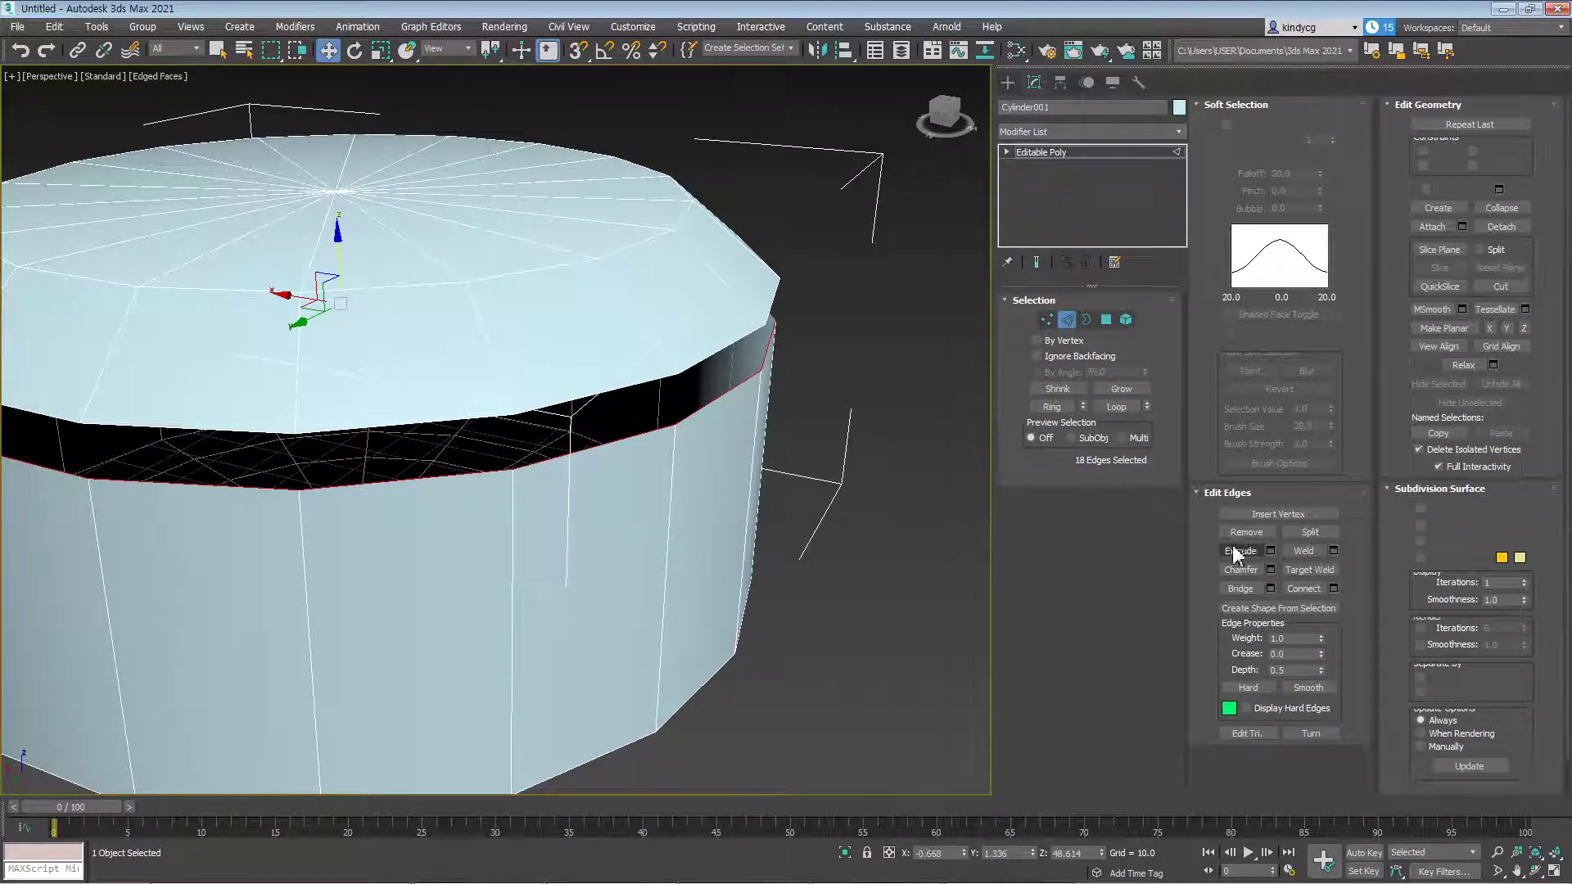
Extrude the edge loop on top of the lid with a height of about 4.8 and a widened base
{"action": "scroll", "coordinate": [637, 583], "scroll_direction": "down", "scroll_amount": 3}
{"action": "middle_click_drag", "start_coordinate": [635, 582], "coordinate": [680, 579]}
{"action": "double_click", "coordinate": [593, 489]}
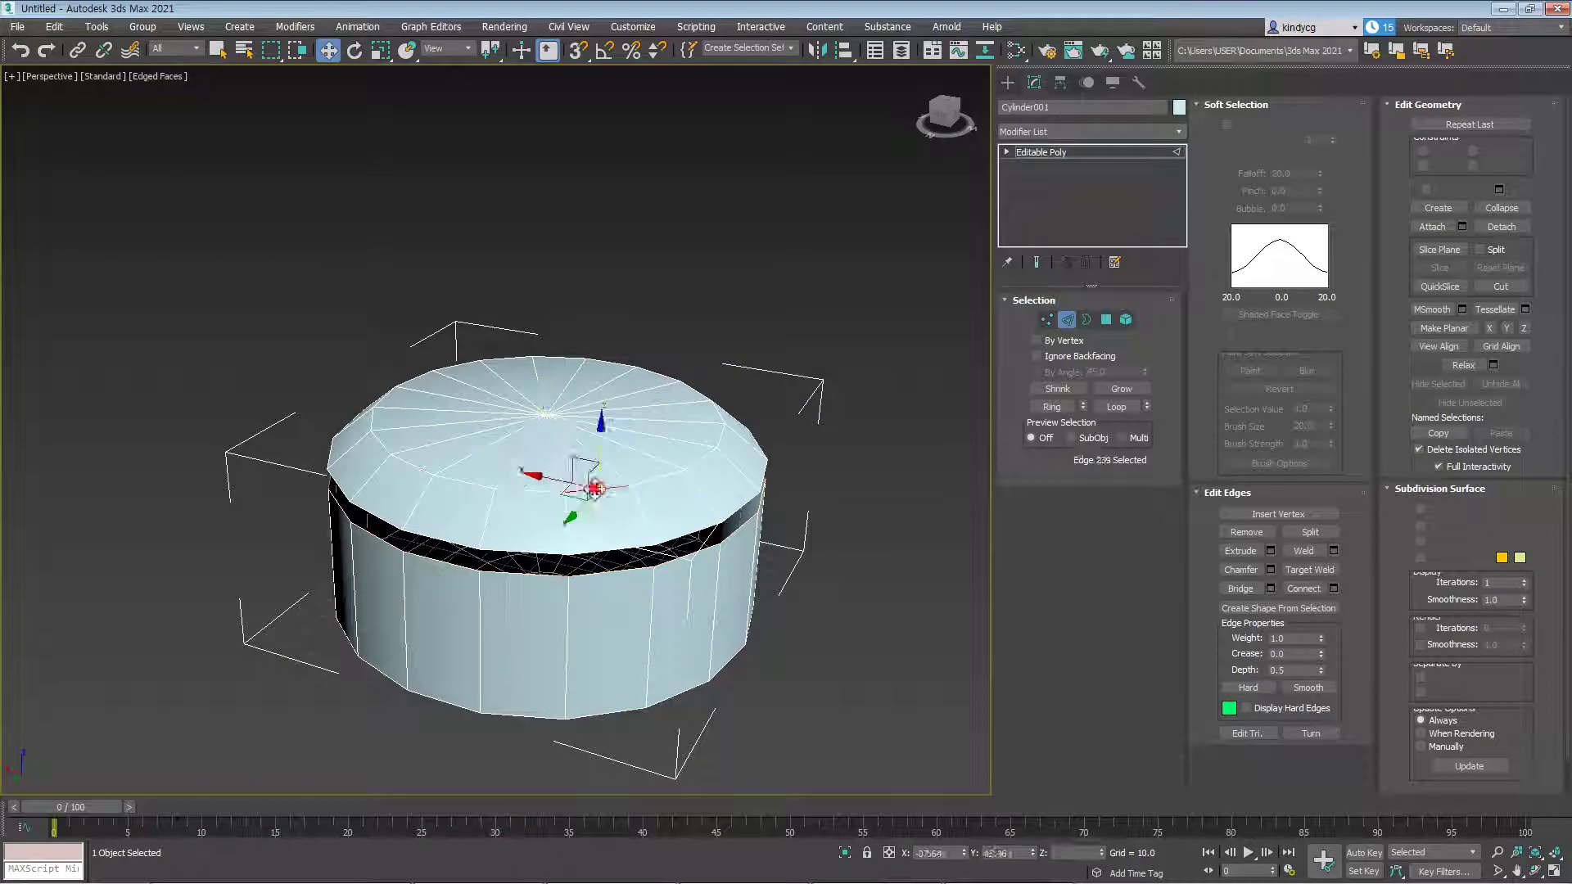
{"action": "left_click", "coordinate": [1270, 551]}
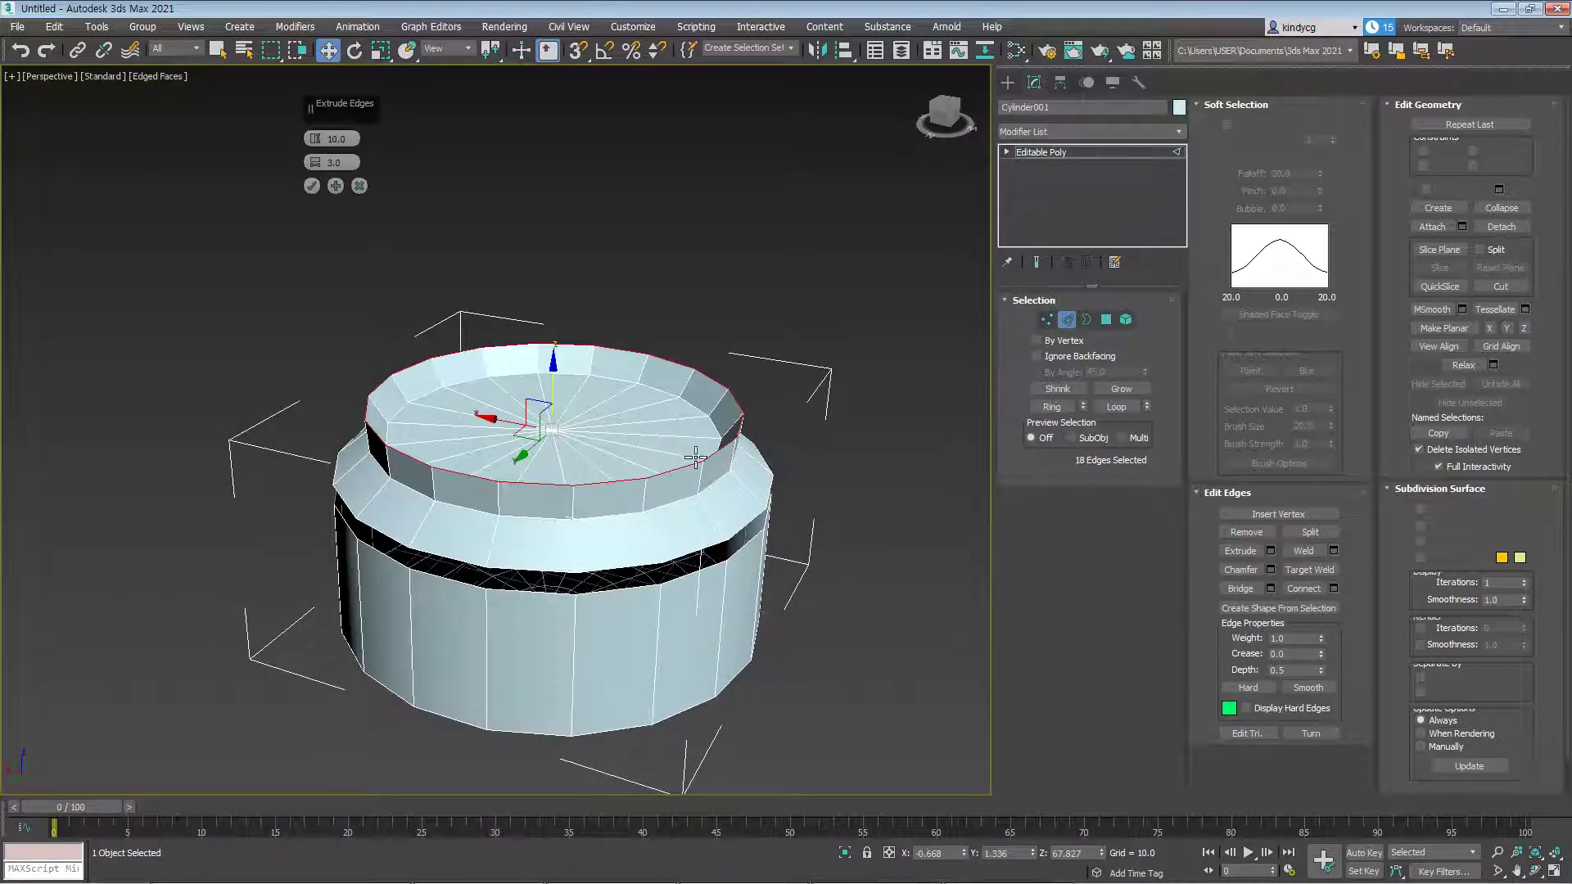
{"action": "scroll", "coordinate": [694, 454], "scroll_direction": "up", "scroll_amount": 2}
{"action": "mouse_move", "coordinate": [315, 139]}
{"action": "left_mouse_down"}
{"action": "mouse_move", "coordinate": [316, 168]}
{"action": "mouse_move", "coordinate": [321, 121]}
{"action": "left_mouse_up"}
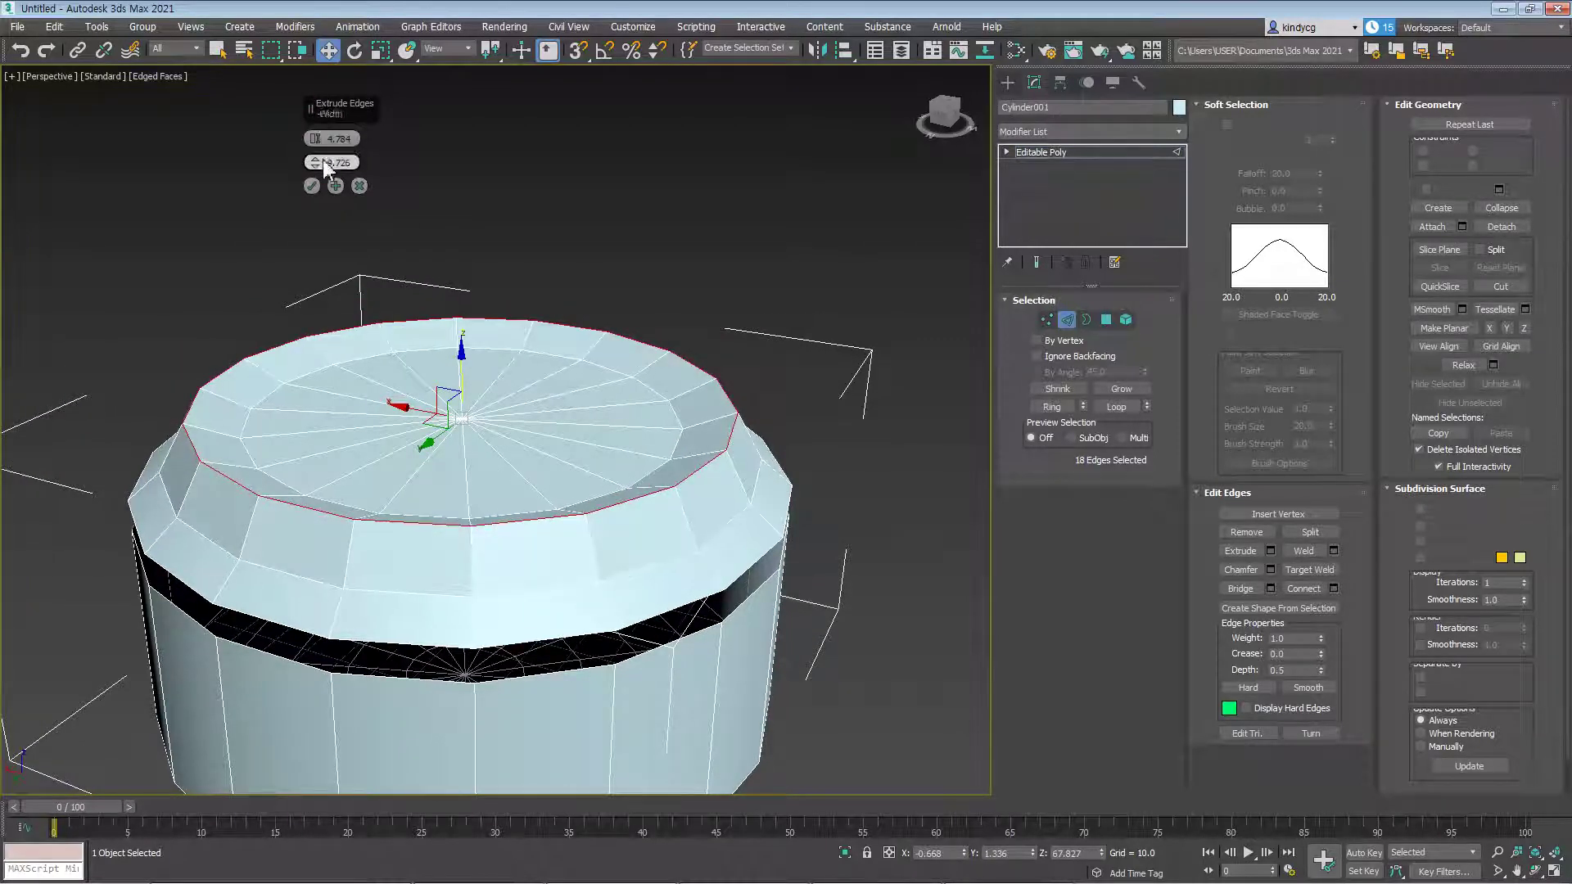
{"action": "left_click", "coordinate": [315, 187]}
Weld one lower lid edge to the matching body edge across the gap with a weld threshold of about 10.9
{"action": "middle_click_drag", "start_coordinate": [510, 409], "coordinate": [554, 372]}
{"action": "mouse_move", "coordinate": [637, 494]}
{"action": "middle_mouse_down"}
{"action": "mouse_move", "coordinate": [651, 496]}
{"action": "mouse_move", "coordinate": [621, 513]}
{"action": "mouse_move", "coordinate": [642, 519]}
{"action": "middle_mouse_up"}
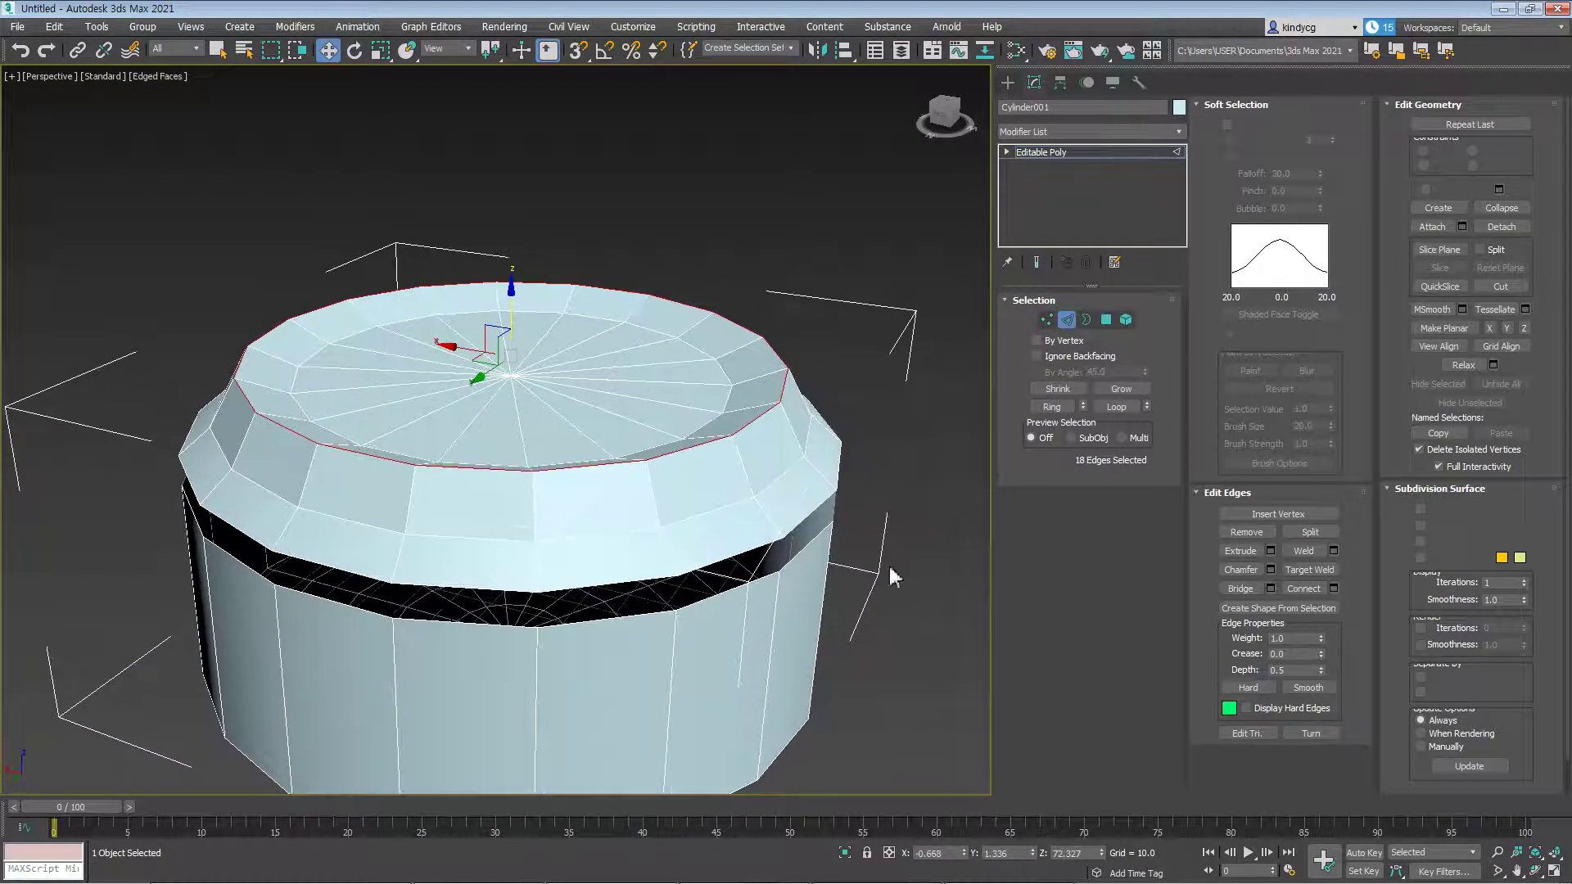
{"action": "middle_click_drag", "start_coordinate": [846, 581], "coordinate": [859, 554]}
{"action": "left_click", "coordinate": [642, 545]}
{"action": "left_click", "coordinate": [651, 582], "text": "ctrl"}
{"action": "scroll", "coordinate": [635, 597], "scroll_direction": "up", "scroll_amount": 6}
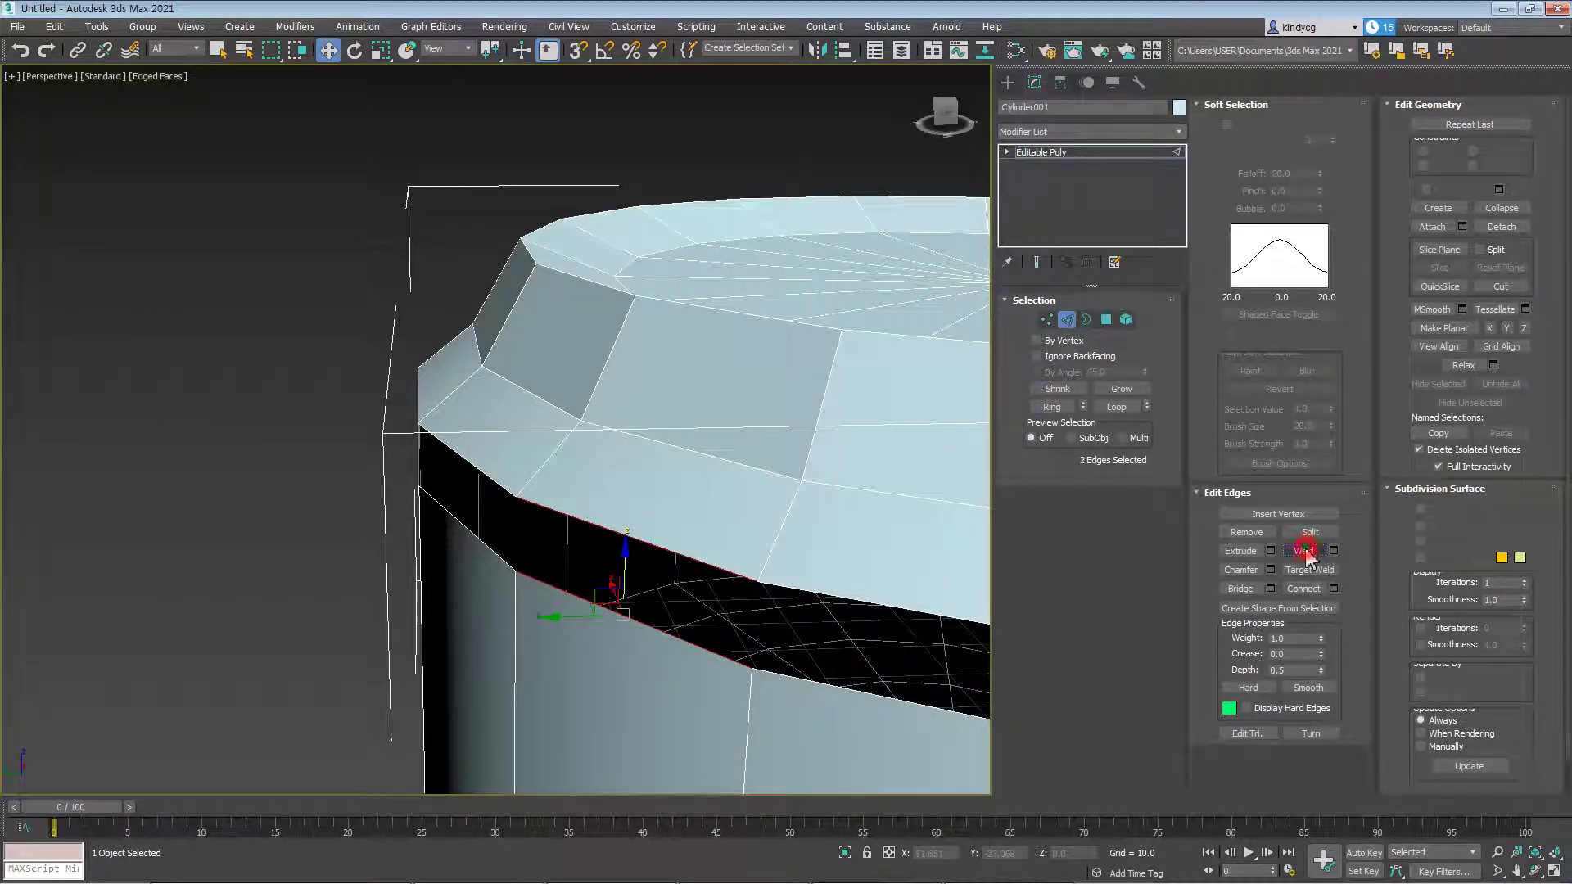
{"action": "left_click", "coordinate": [1337, 552]}
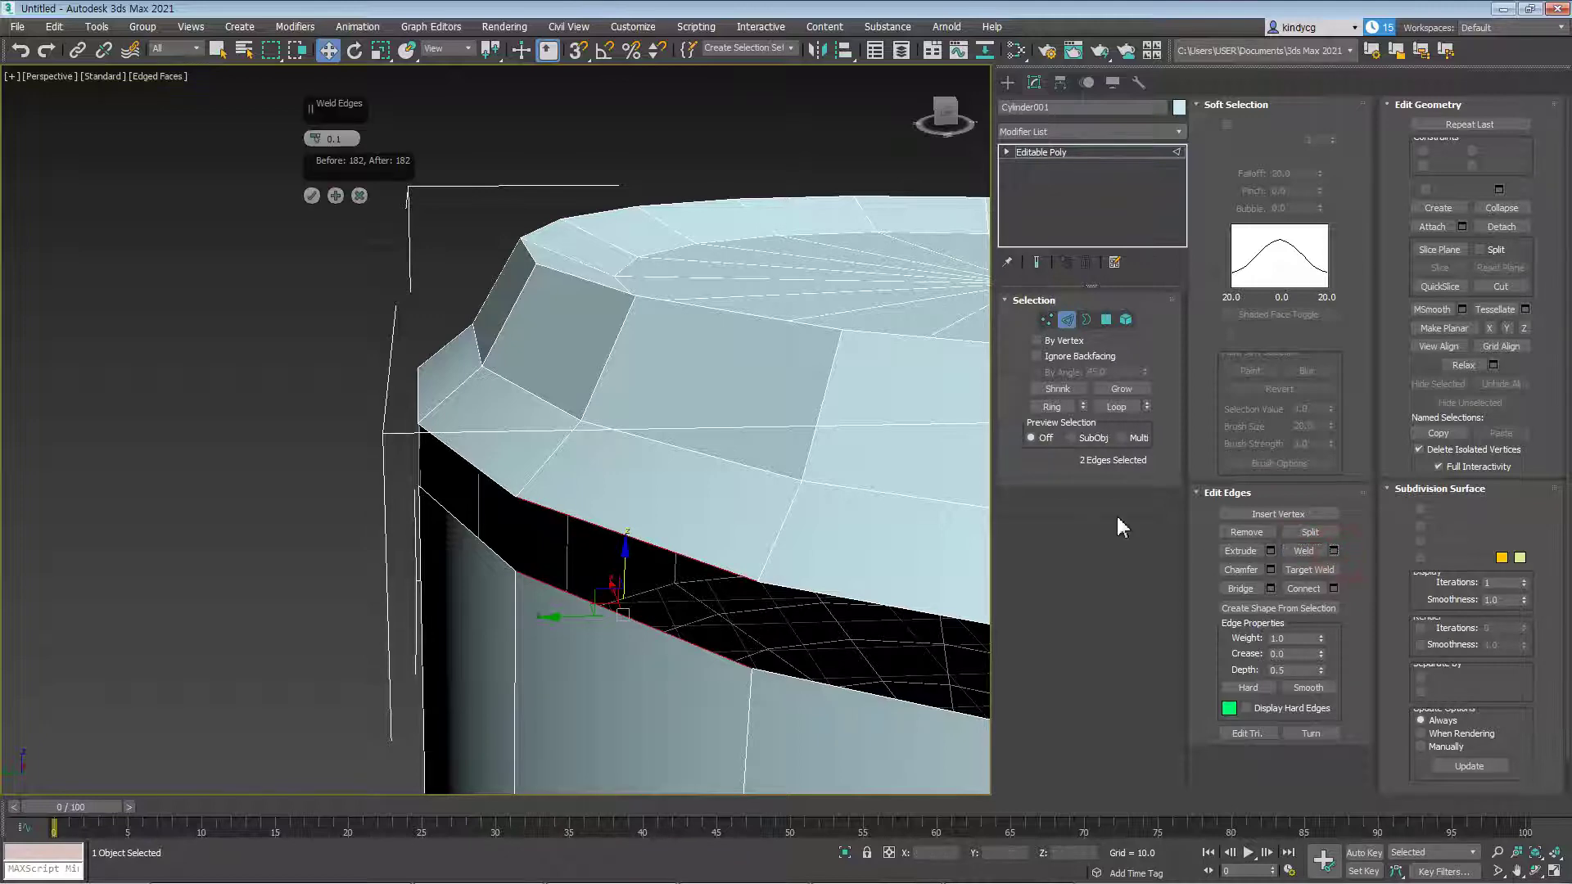
{"action": "left_click_drag", "start_coordinate": [316, 139], "coordinate": [311, 74]}
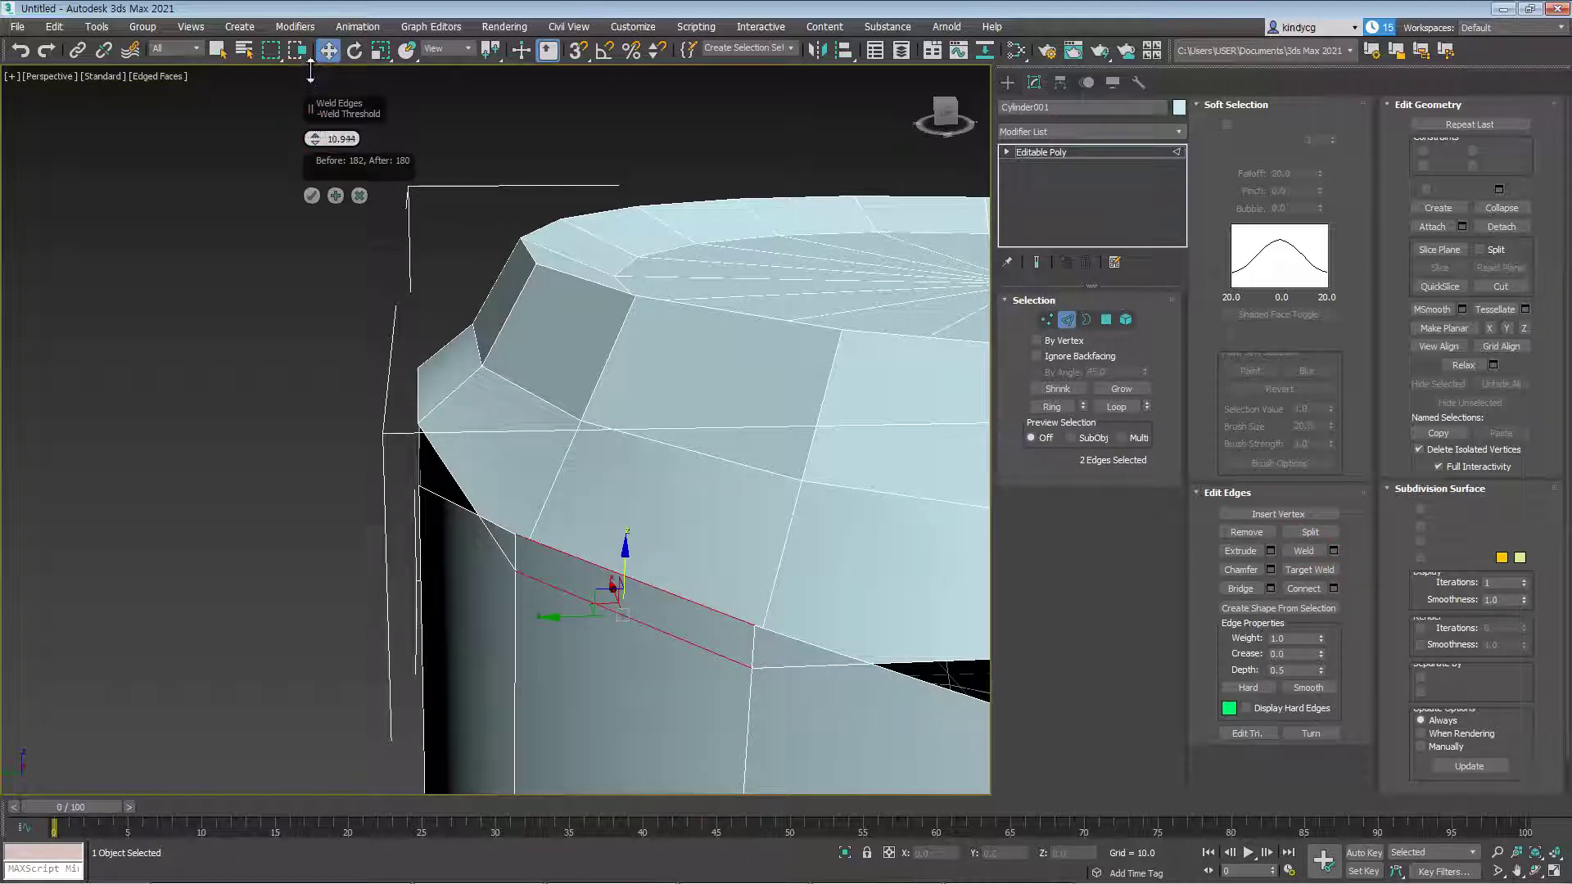
{"action": "left_click", "coordinate": [312, 196]}
Undo the edge weld and select the lid's lower edge above the gap at the same spot
{"action": "scroll", "coordinate": [344, 379], "scroll_direction": "down", "scroll_amount": 8}
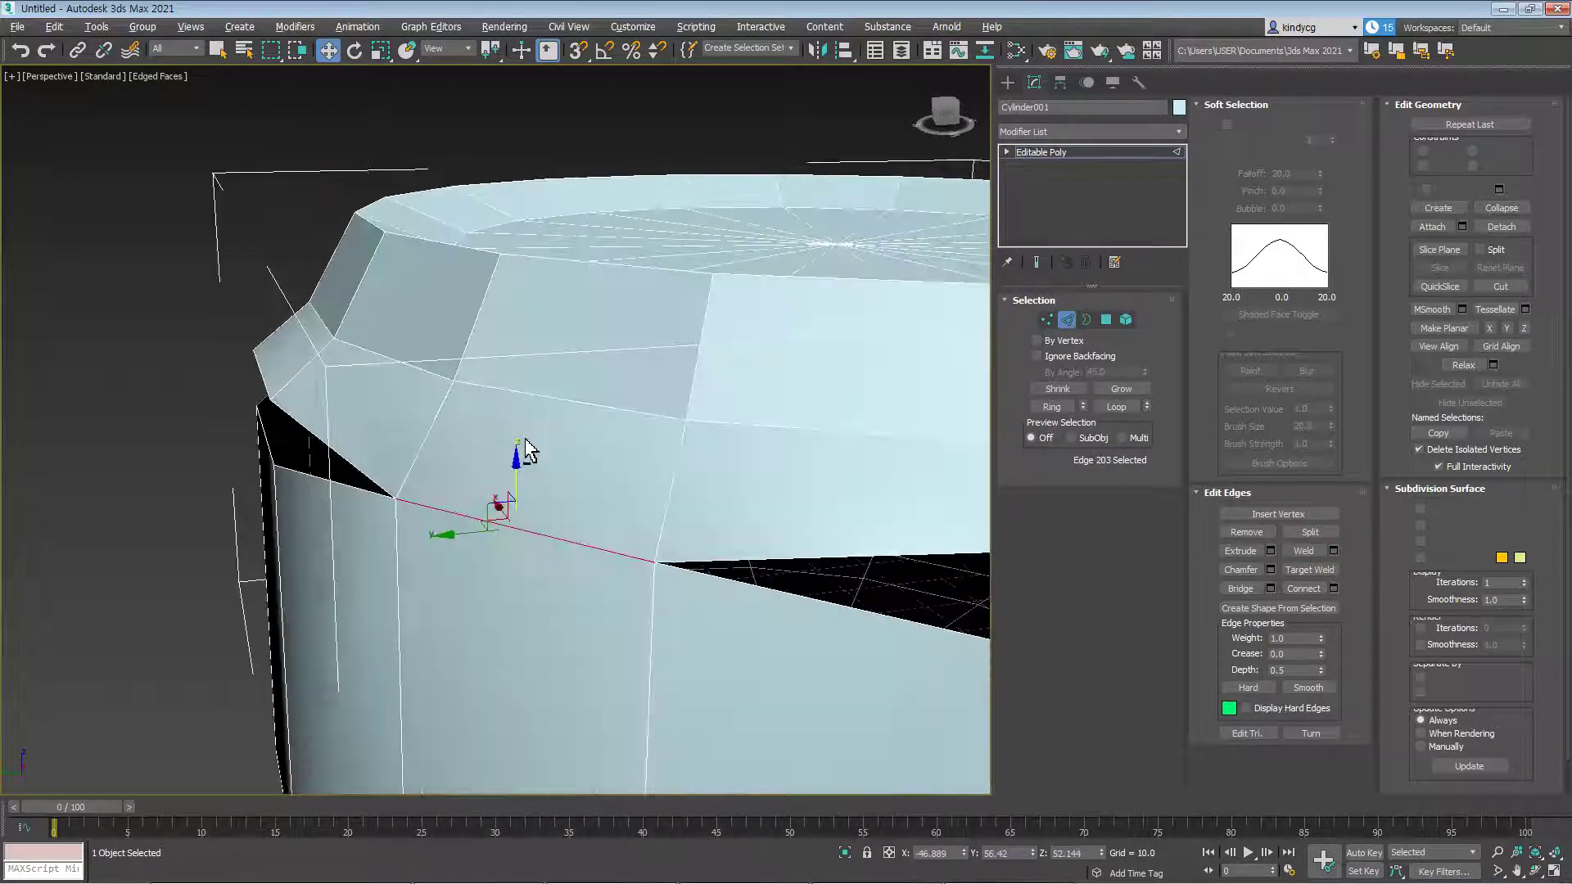
{"action": "left_click_drag", "start_coordinate": [615, 481], "coordinate": [595, 500]}
{"action": "left_click", "coordinate": [616, 474]}
{"action": "middle_click_drag", "start_coordinate": [695, 519], "coordinate": [631, 551], "text": "alt"}
{"action": "left_click", "coordinate": [517, 480]}
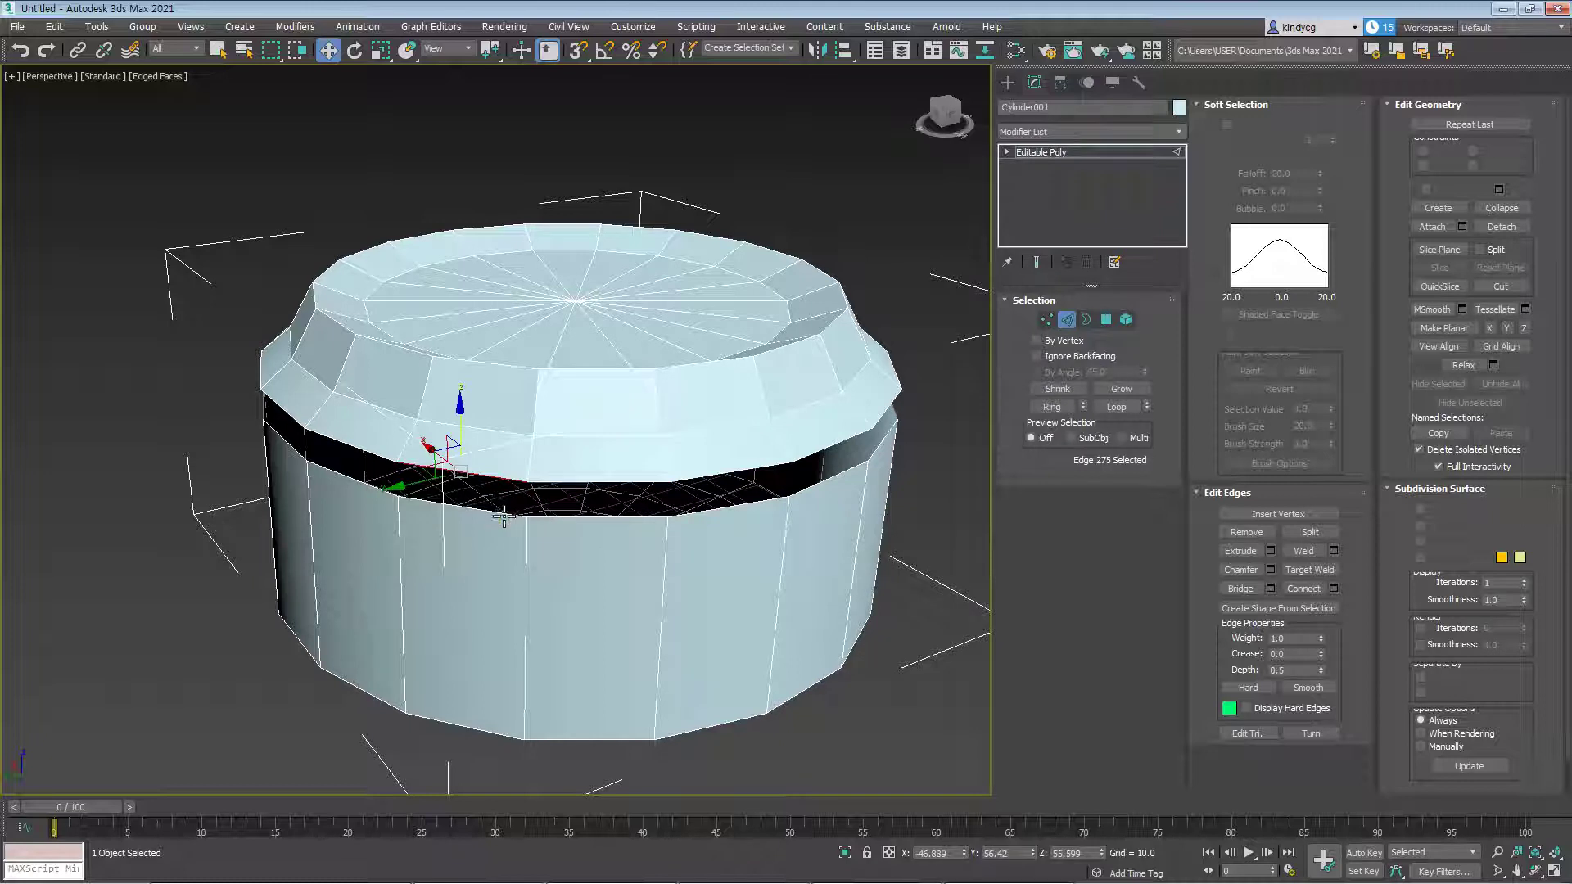
Target-weld three of the lid's lower edges to the matching body edges across the gap
{"action": "left_click", "coordinate": [1309, 570]}
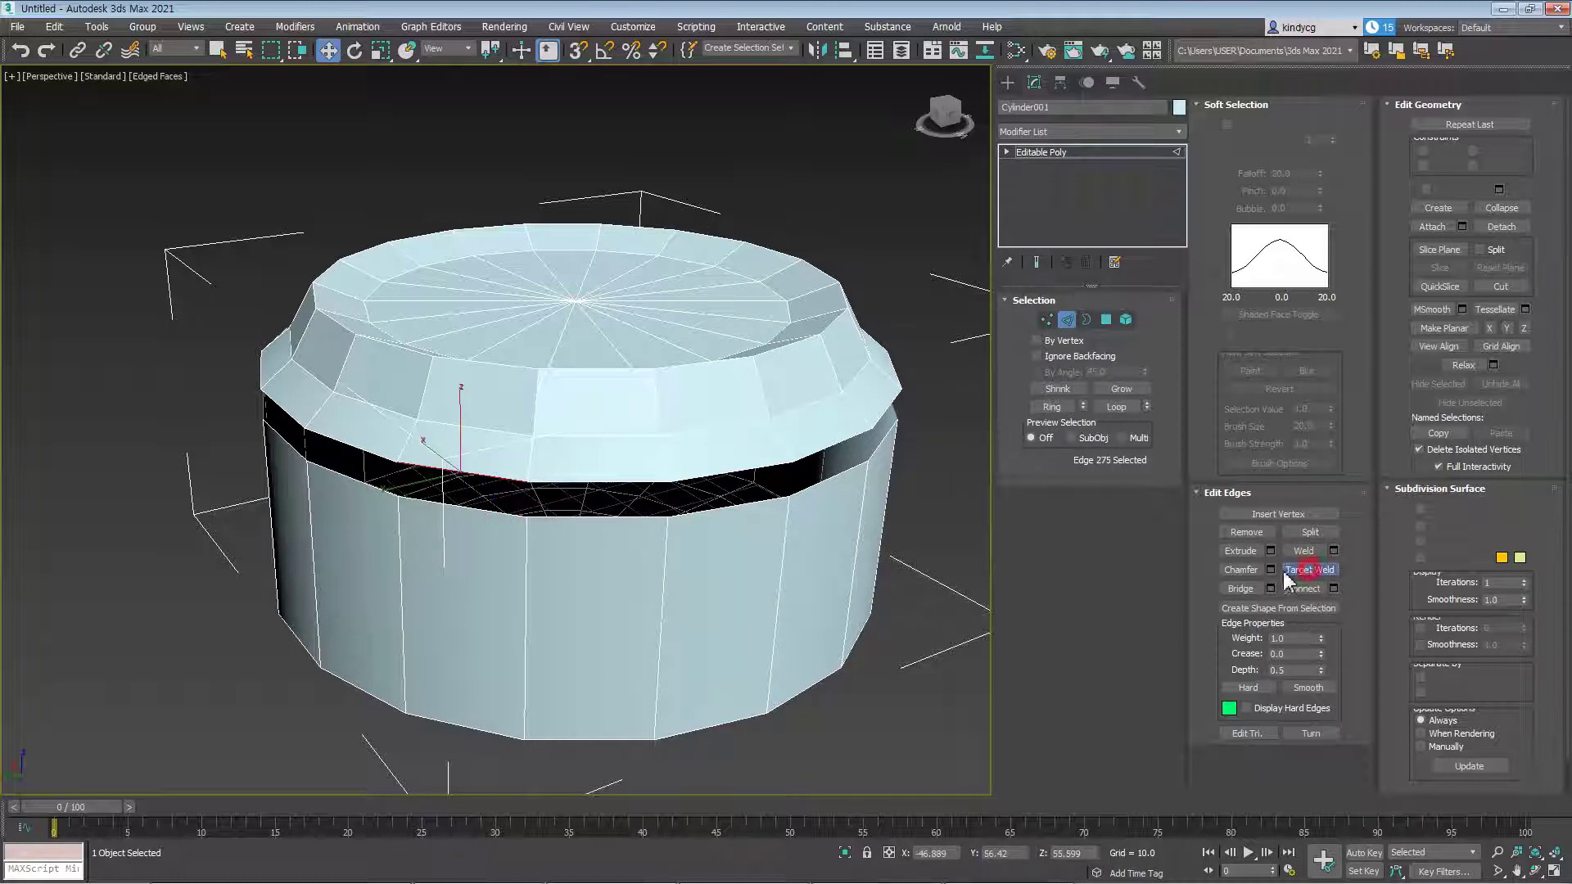
{"action": "left_click", "coordinate": [482, 473]}
{"action": "left_click", "coordinate": [477, 516]}
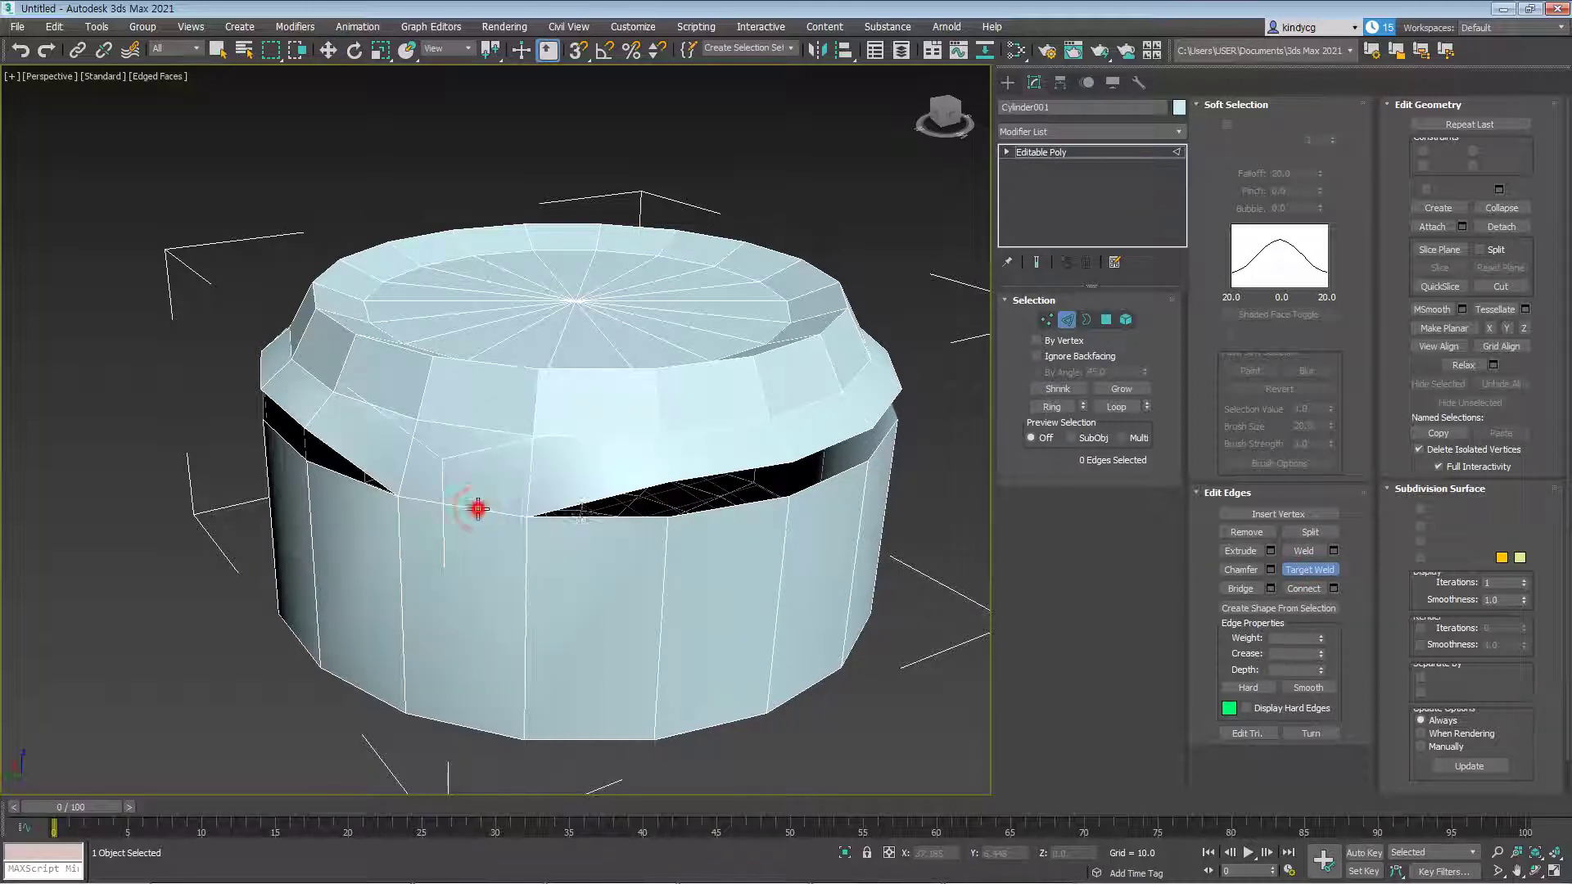
{"action": "left_click", "coordinate": [711, 480]}
{"action": "left_click", "coordinate": [712, 504]}
{"action": "middle_click_drag", "start_coordinate": [827, 533], "coordinate": [685, 555], "text": "alt"}
{"action": "left_click", "coordinate": [866, 443]}
{"action": "left_click", "coordinate": [870, 474]}
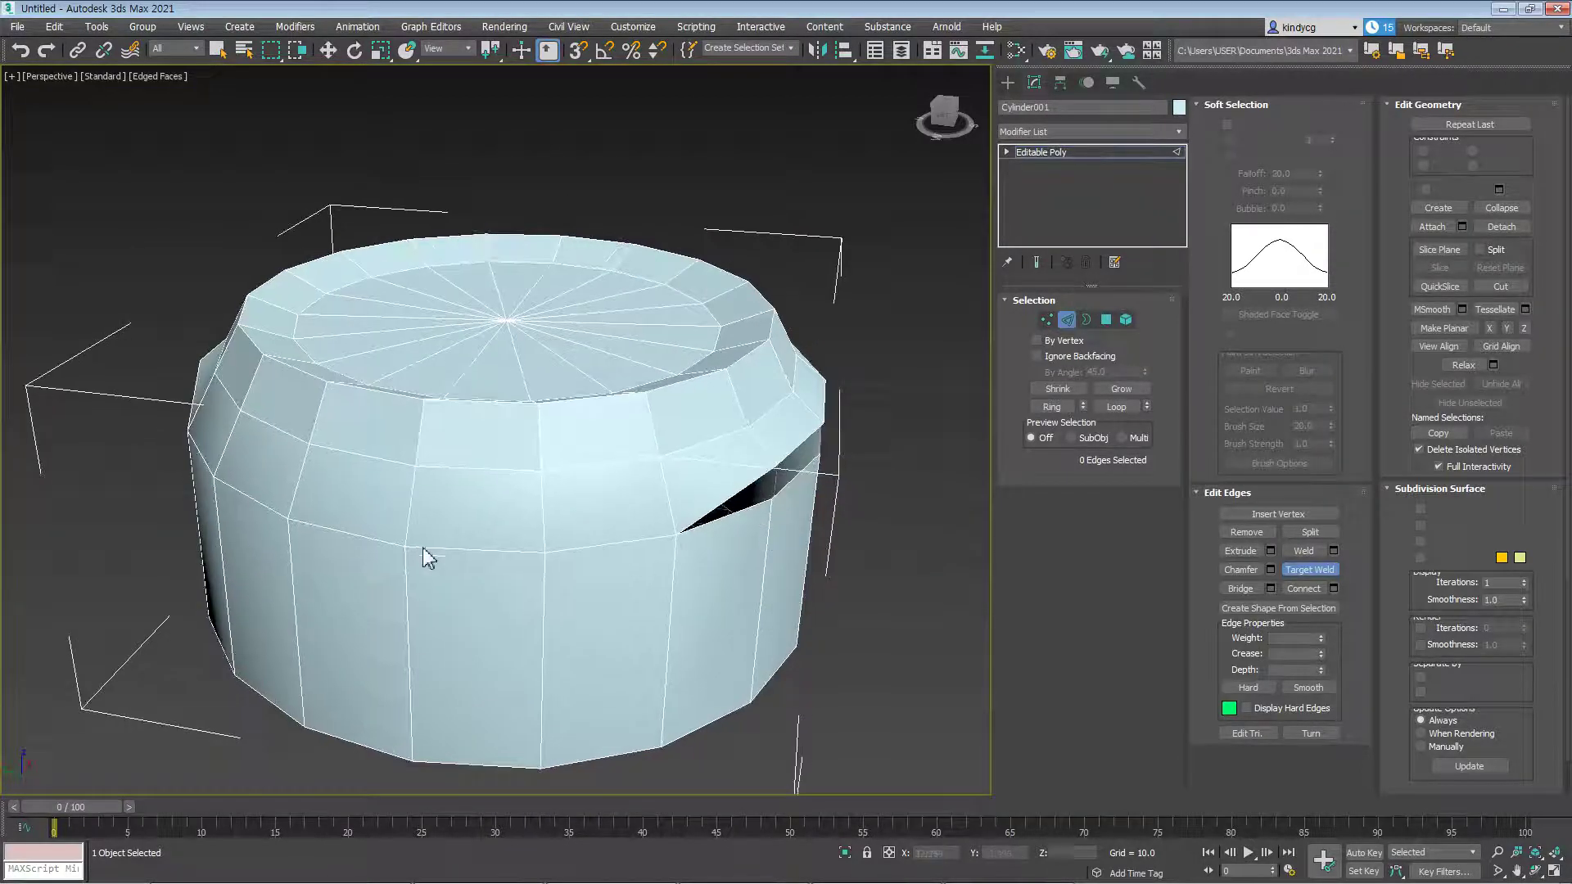
Undo the target welds between lid and body and return to the Move tool
{"action": "key", "text": "ctrl+z"}
{"action": "key", "text": "ctrl+z"}
{"action": "key", "text": "ctrl+z"}
{"action": "key", "text": "ctrl+z"}
{"action": "key", "text": "ctrl+z"}
{"action": "key", "text": "ctrl+z"}
{"action": "middle_click_drag", "start_coordinate": [565, 553], "coordinate": [715, 576], "text": "alt"}
{"action": "key", "text": "w"}
{"action": "middle_click_drag", "start_coordinate": [601, 611], "coordinate": [652, 632]}
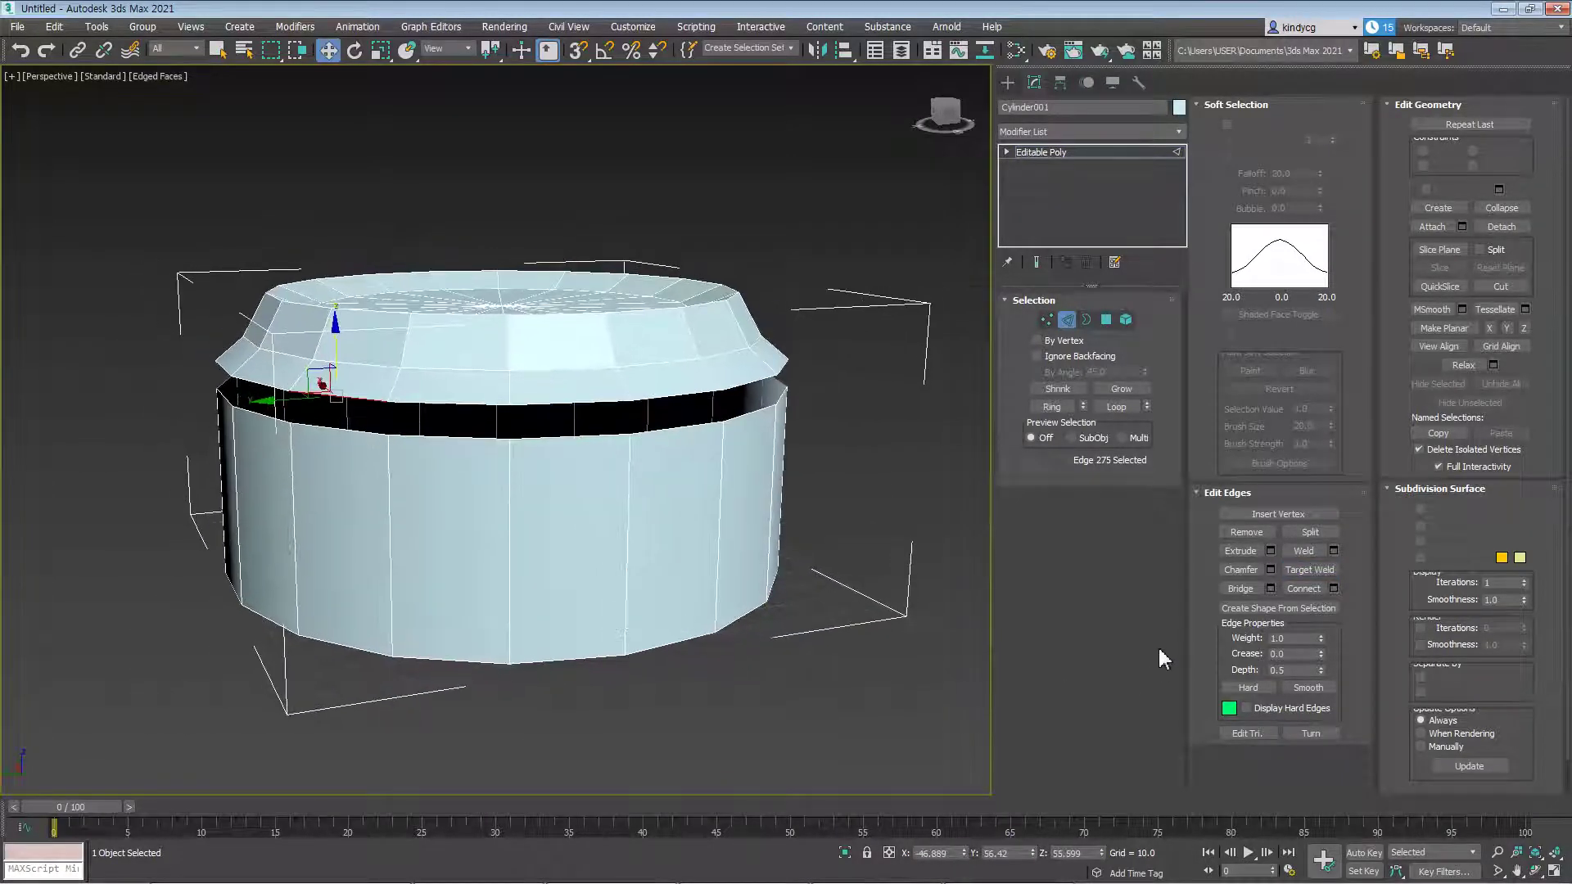
Start a chamfer on the lid's top rim edge loop with an amount of about 6.18 and 2 connect edge segments
{"action": "middle_click_drag", "start_coordinate": [343, 611], "coordinate": [390, 631]}
{"action": "scroll", "coordinate": [459, 565], "scroll_direction": "up", "scroll_amount": 1}
{"action": "middle_click_drag", "start_coordinate": [489, 532], "coordinate": [519, 634]}
{"action": "scroll", "coordinate": [534, 501], "scroll_direction": "up", "scroll_amount": 4}
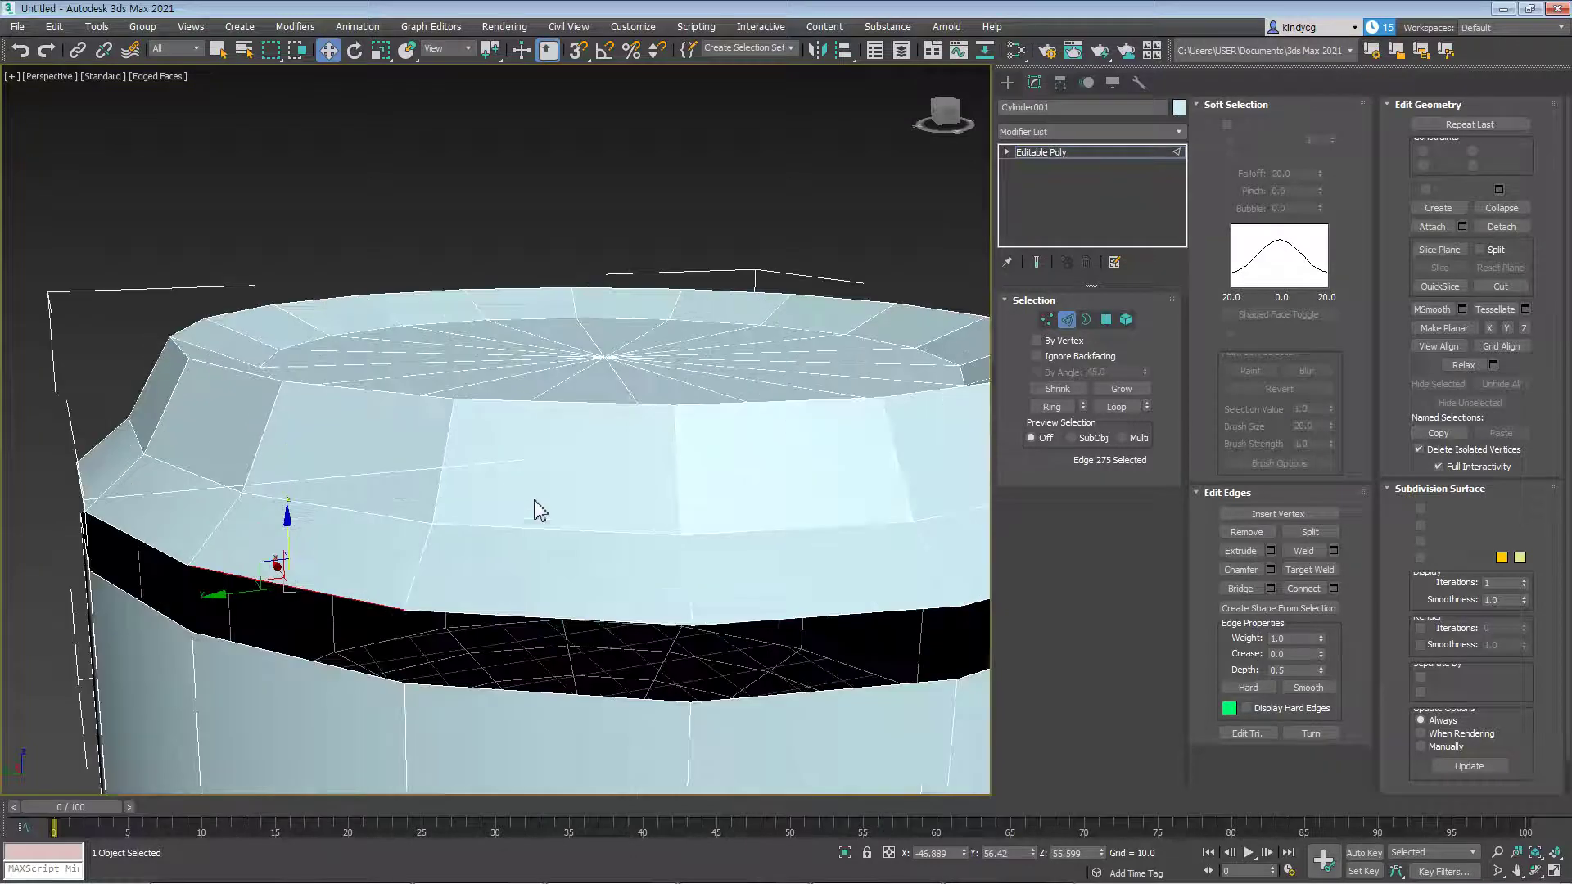
{"action": "double_click", "coordinate": [320, 388]}
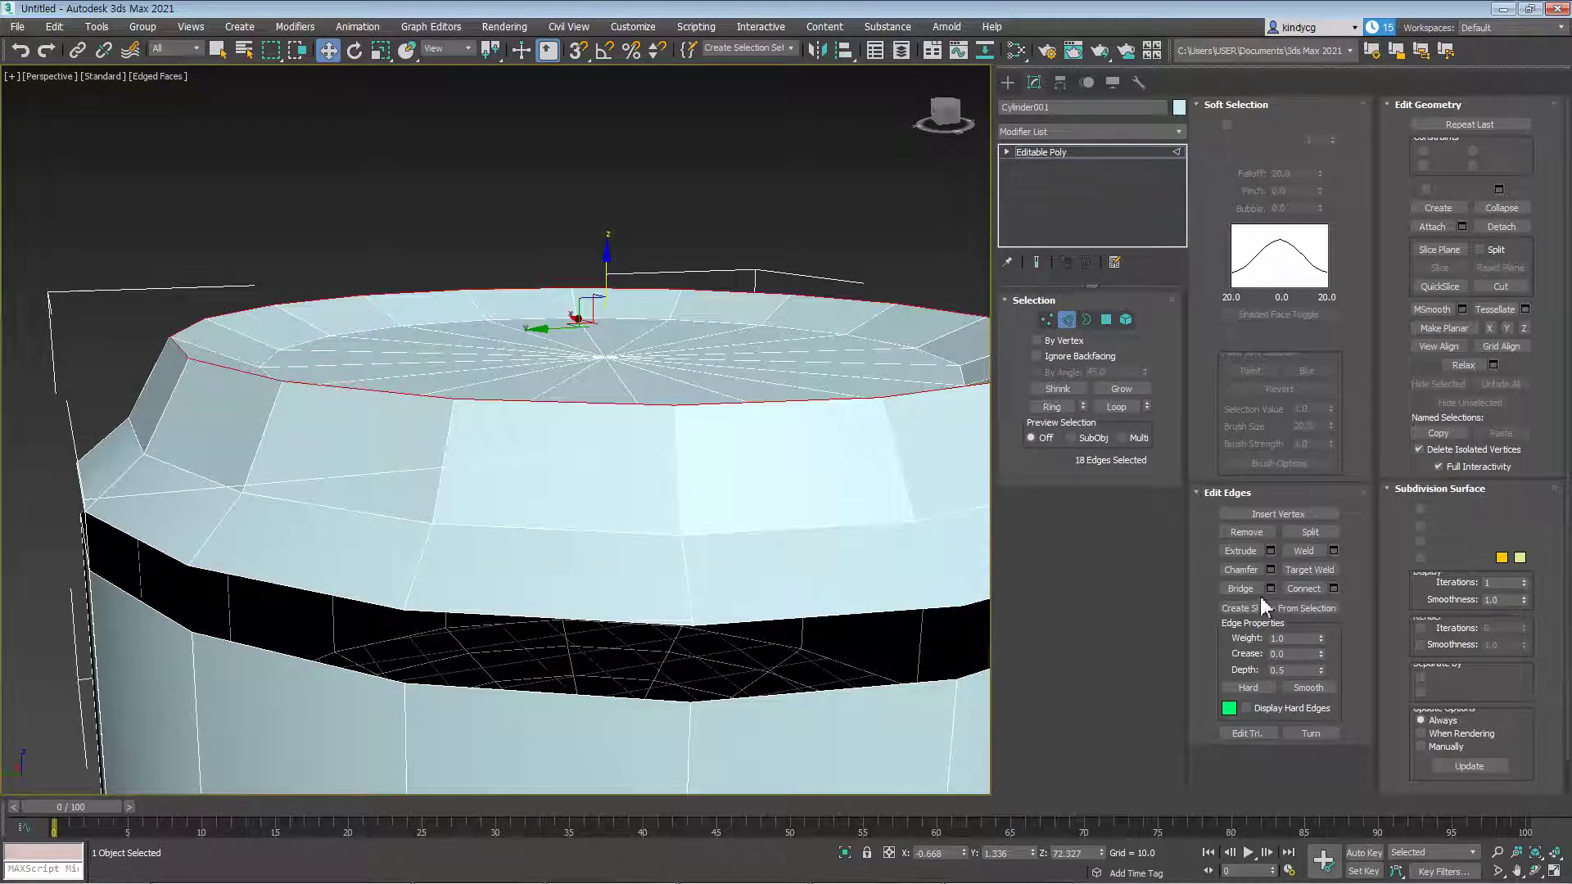
{"action": "left_click", "coordinate": [1269, 570]}
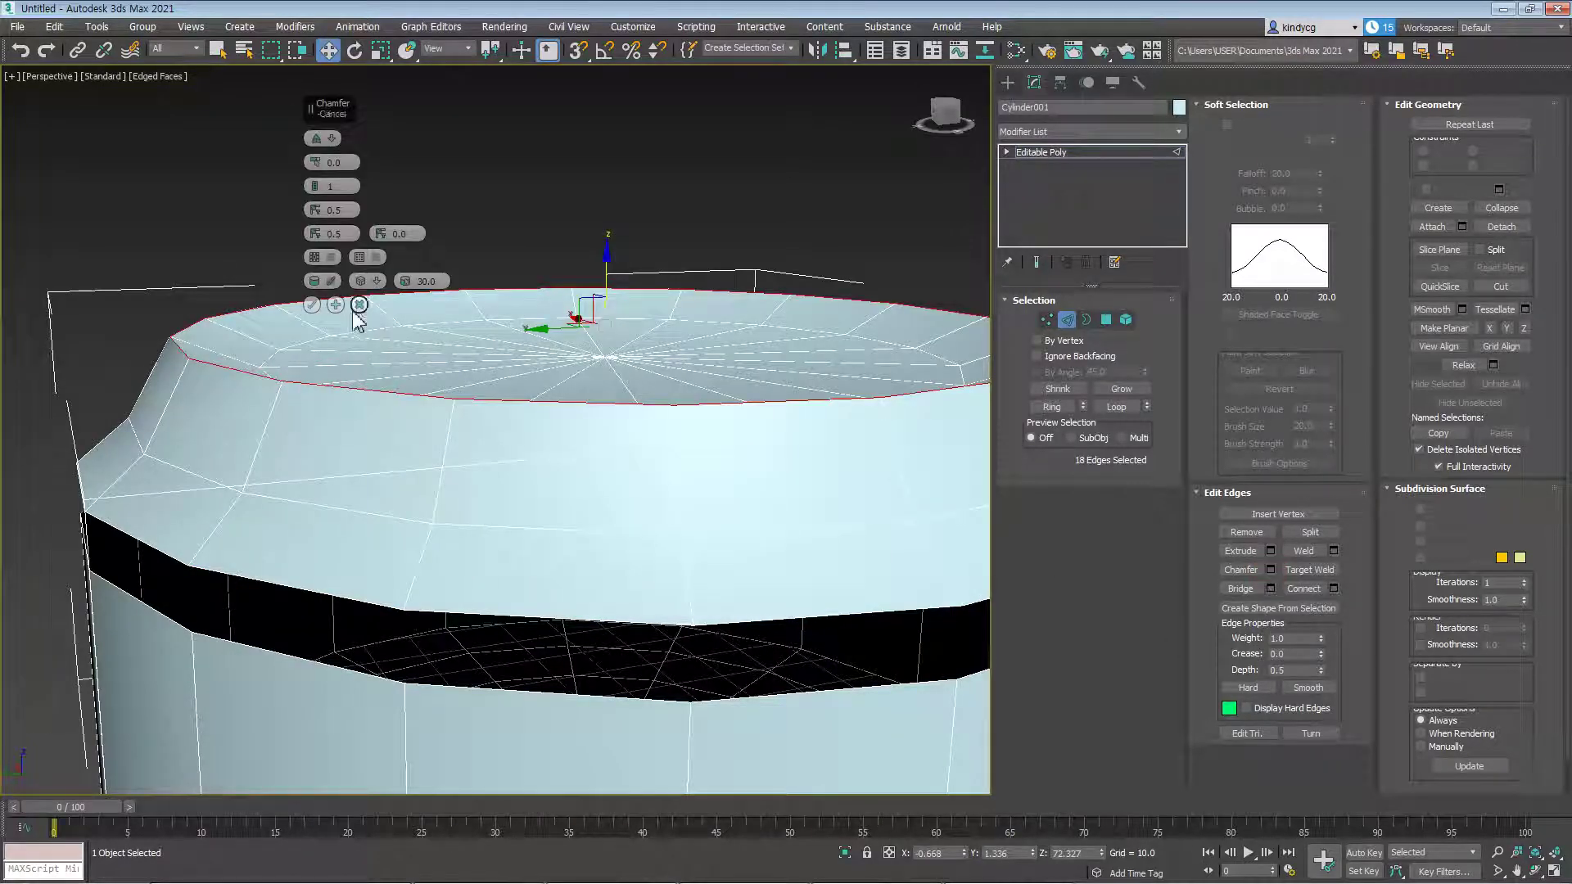
{"action": "left_click", "coordinate": [316, 184]}
{"action": "mouse_move", "coordinate": [316, 160]}
{"action": "left_mouse_down"}
{"action": "mouse_move", "coordinate": [321, 131]}
{"action": "mouse_move", "coordinate": [323, 154]}
{"action": "left_mouse_up"}
{"action": "left_click", "coordinate": [314, 188]}
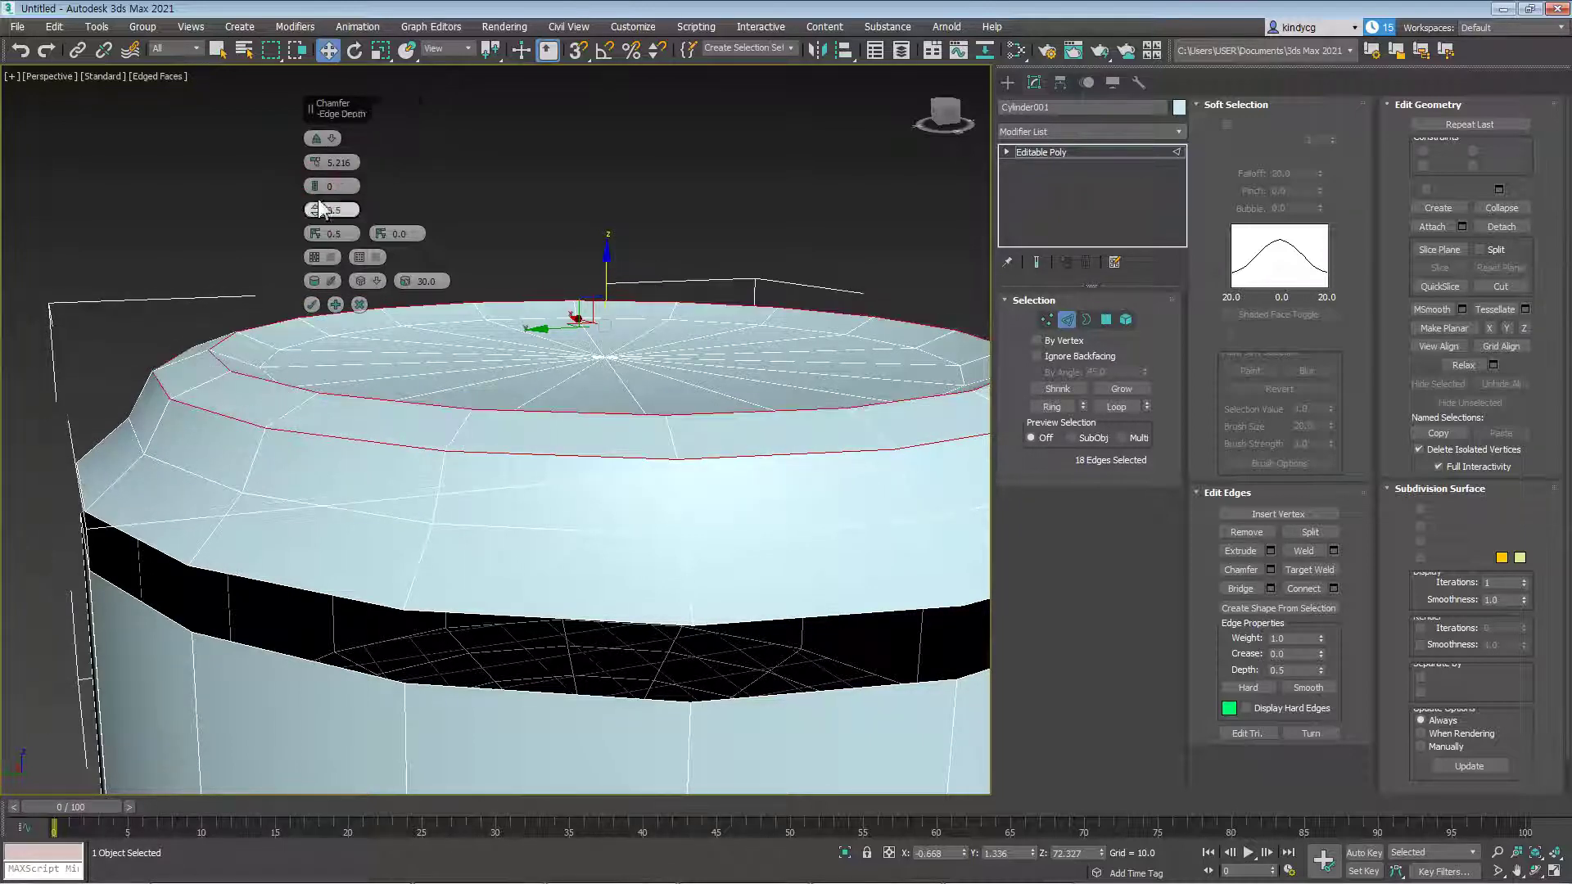
{"action": "left_click_drag", "start_coordinate": [314, 159], "coordinate": [313, 152]}
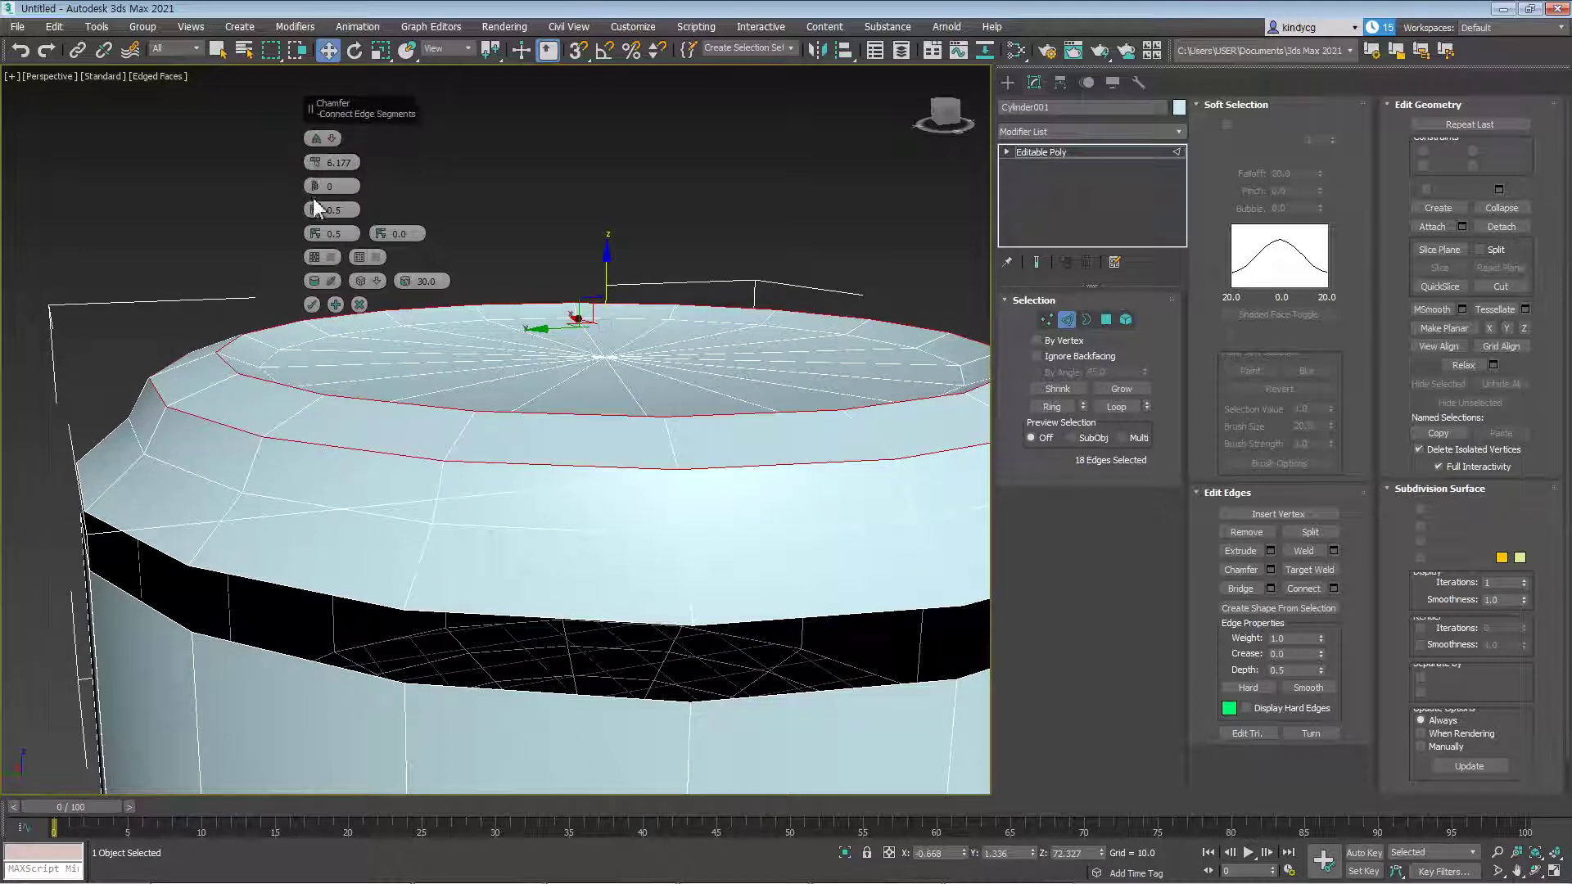
{"action": "left_click", "coordinate": [314, 184]}
{"action": "left_click", "coordinate": [315, 185]}
{"action": "middle_click_drag", "start_coordinate": [283, 425], "coordinate": [262, 404], "text": "alt"}
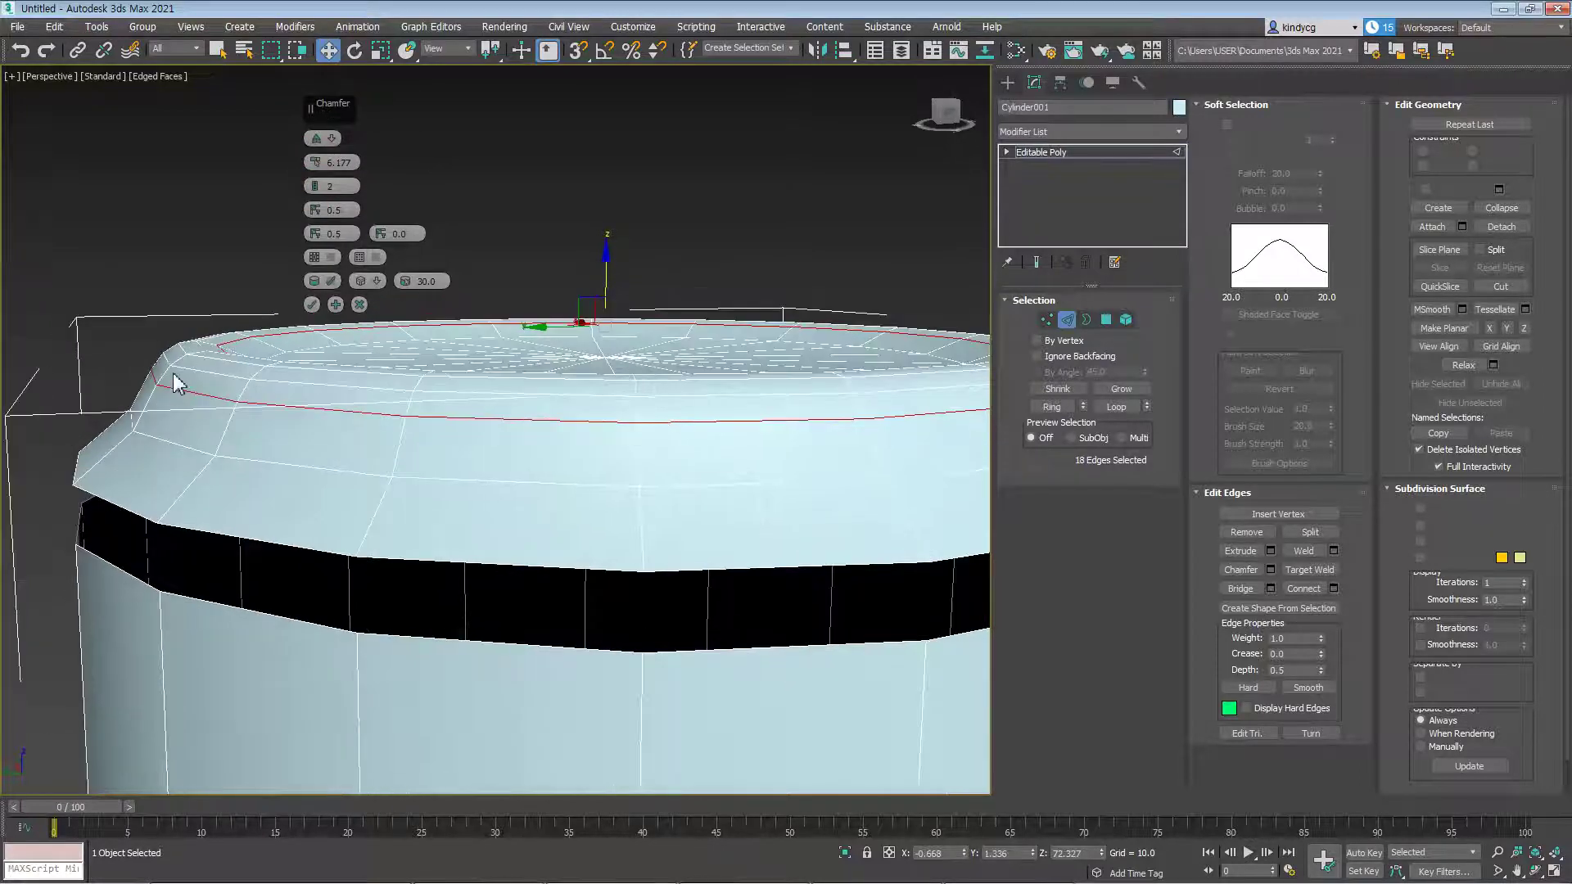
Set the chamfer's edge depth to 0.825 and try out different end bias and radial bias values
{"action": "mouse_move", "coordinate": [315, 211]}
{"action": "left_mouse_down"}
{"action": "mouse_move", "coordinate": [311, 180]}
{"action": "mouse_move", "coordinate": [308, 211]}
{"action": "left_mouse_up"}
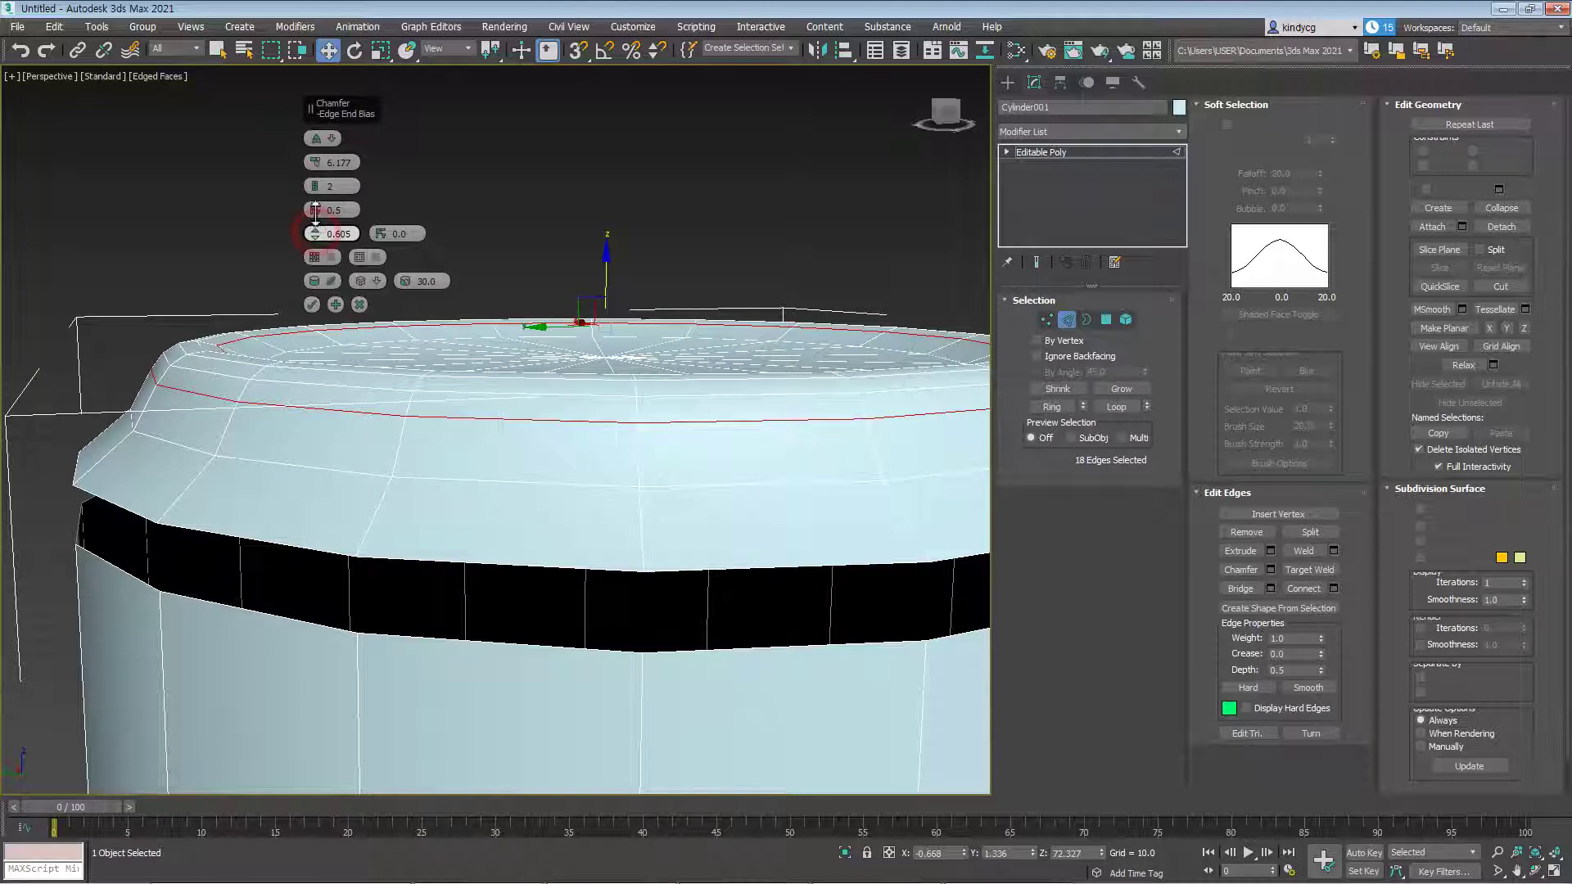
{"action": "left_click_drag", "start_coordinate": [315, 211], "coordinate": [314, 184]}
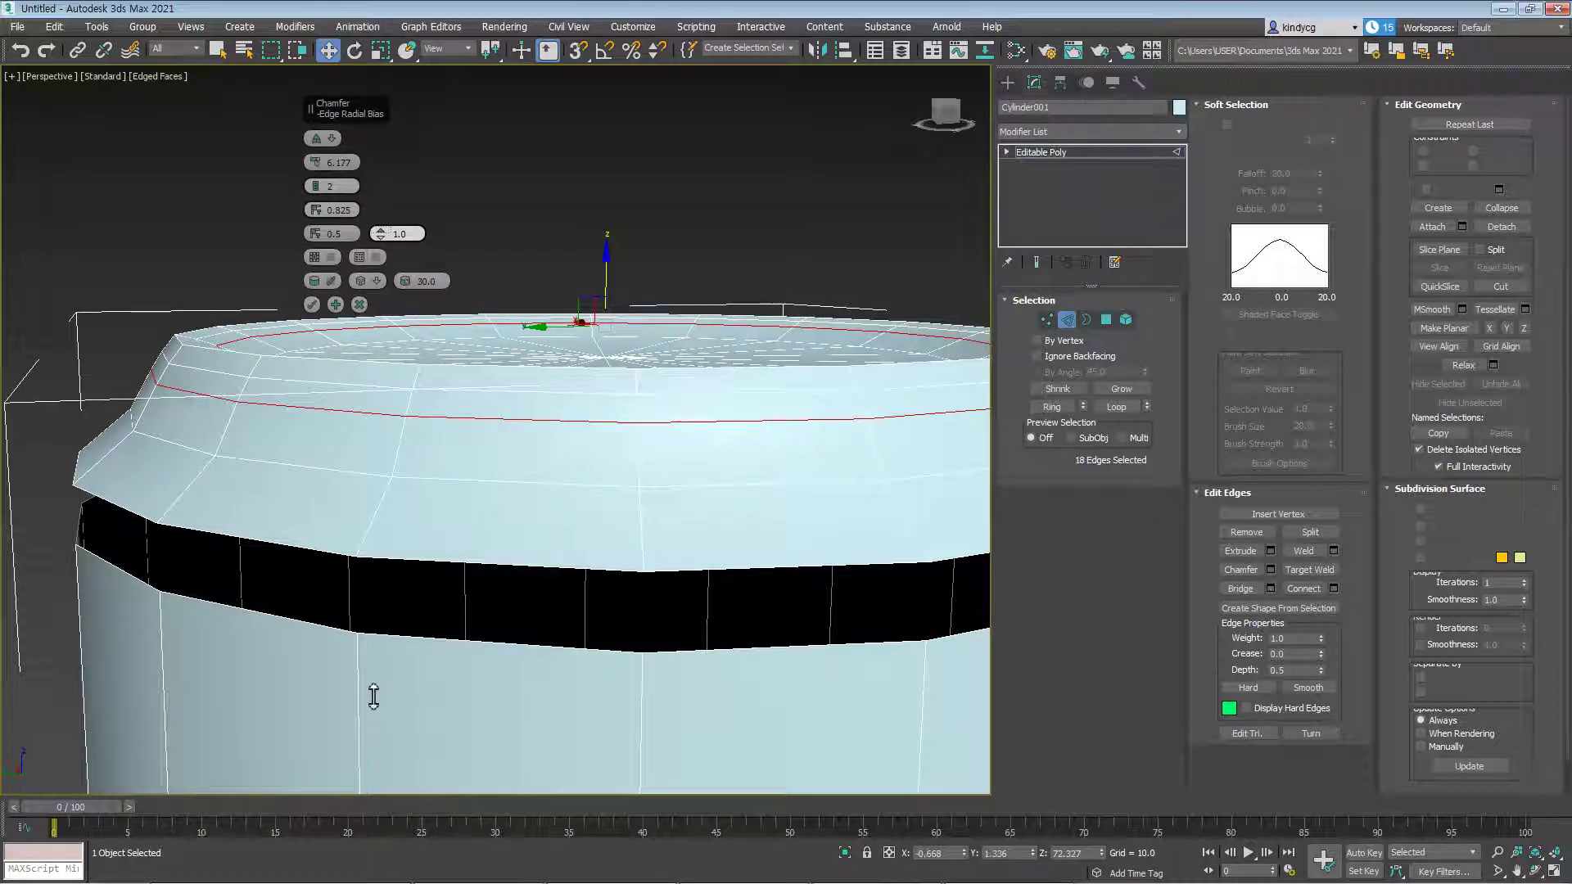
{"action": "left_click_drag", "start_coordinate": [353, 682], "coordinate": [438, 97]}
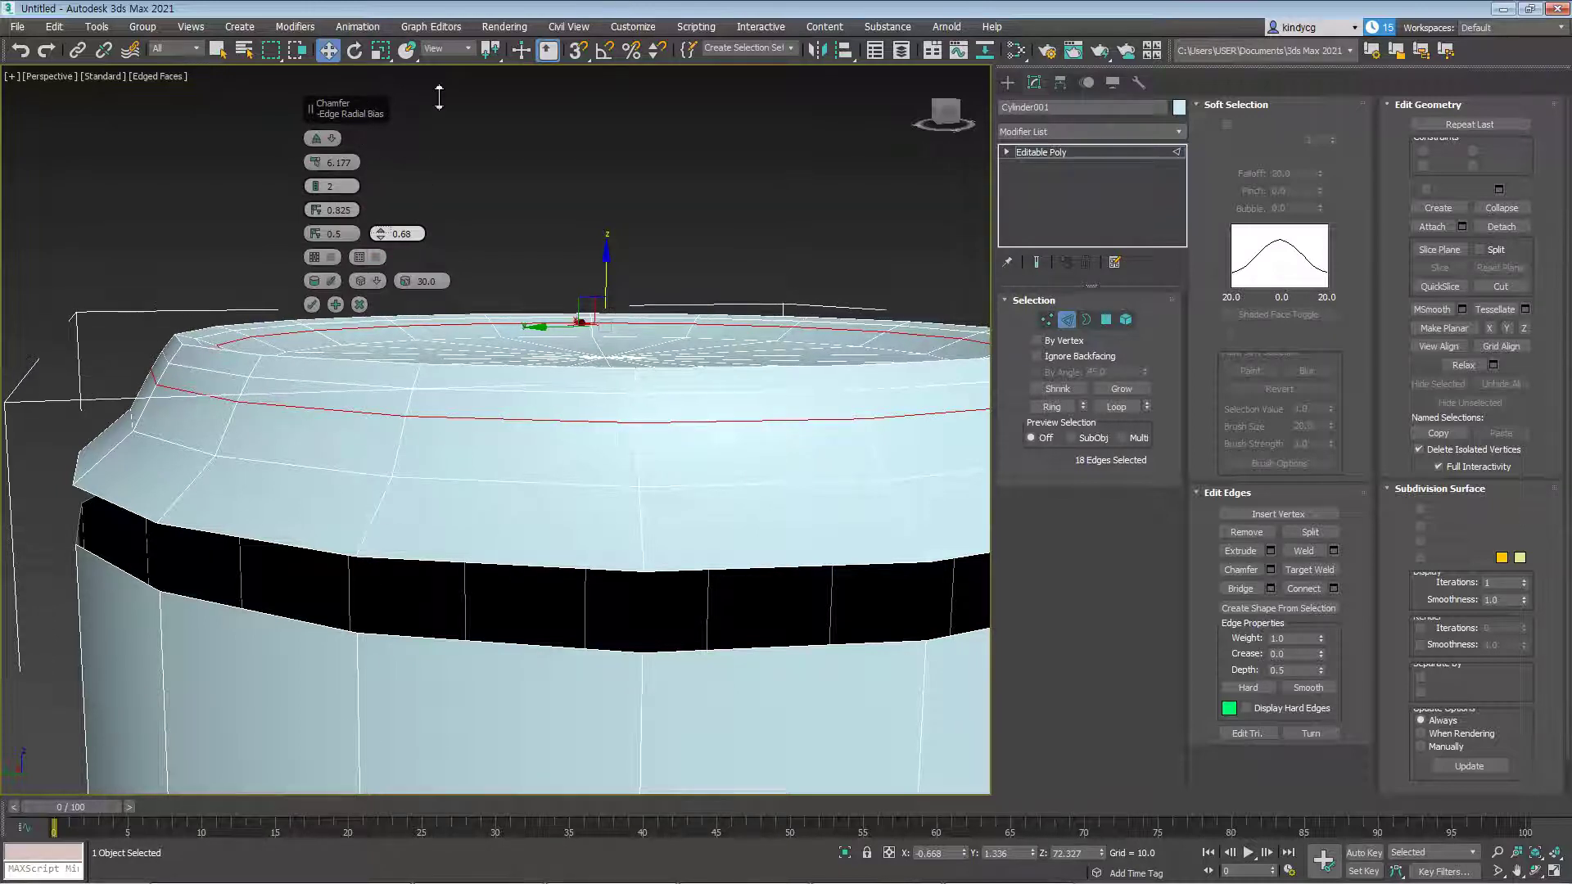
{"action": "left_click_drag", "start_coordinate": [437, 859], "coordinate": [437, 221]}
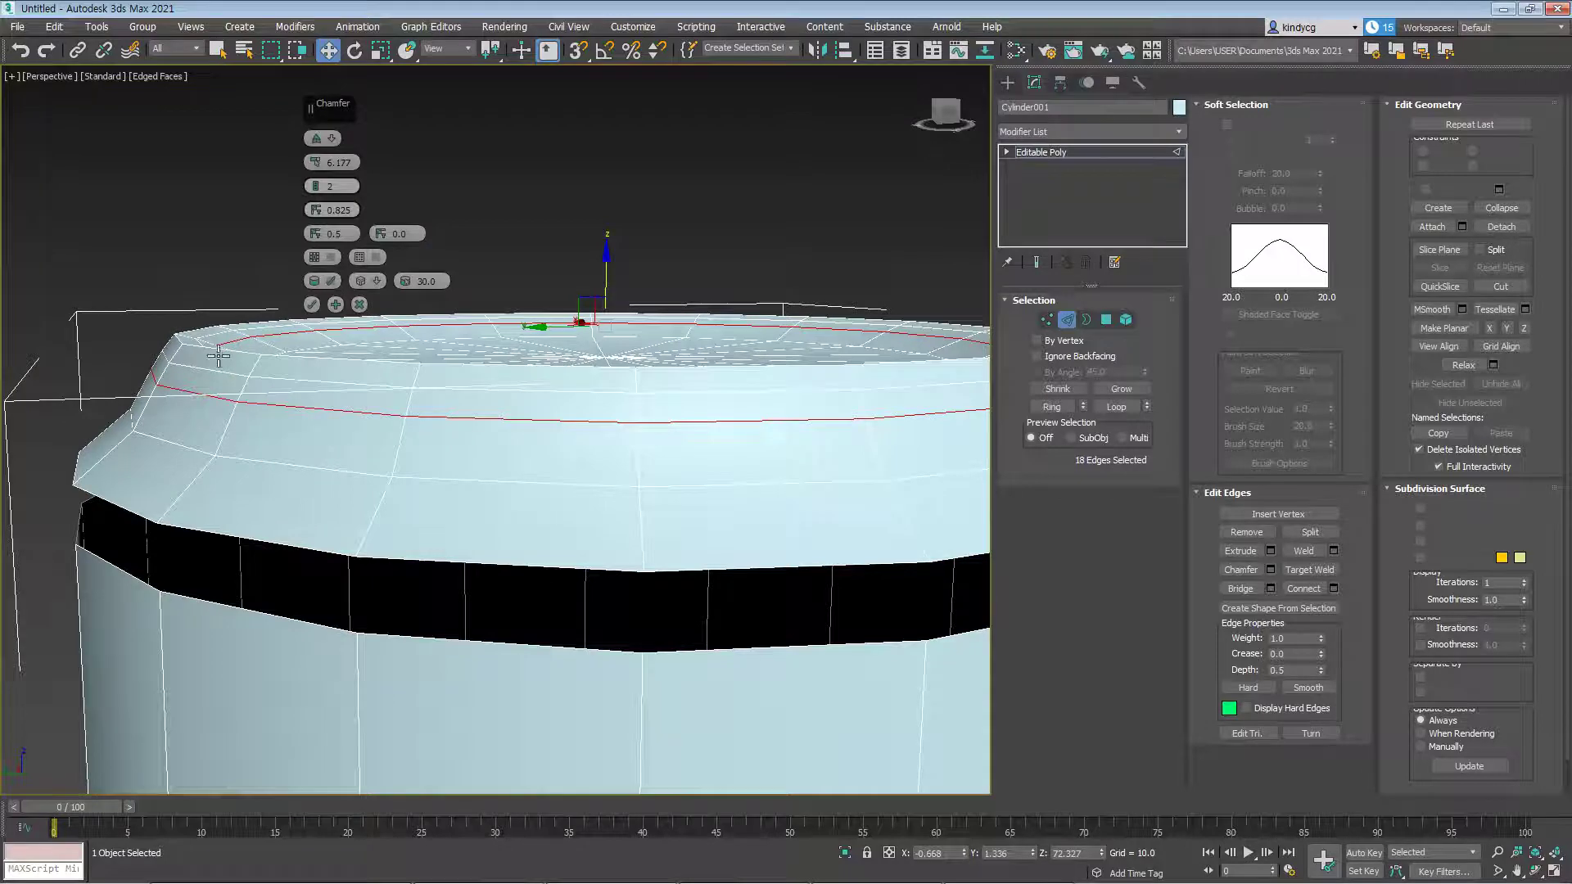
{"action": "middle_click_drag", "start_coordinate": [217, 372], "coordinate": [287, 409], "text": "alt"}
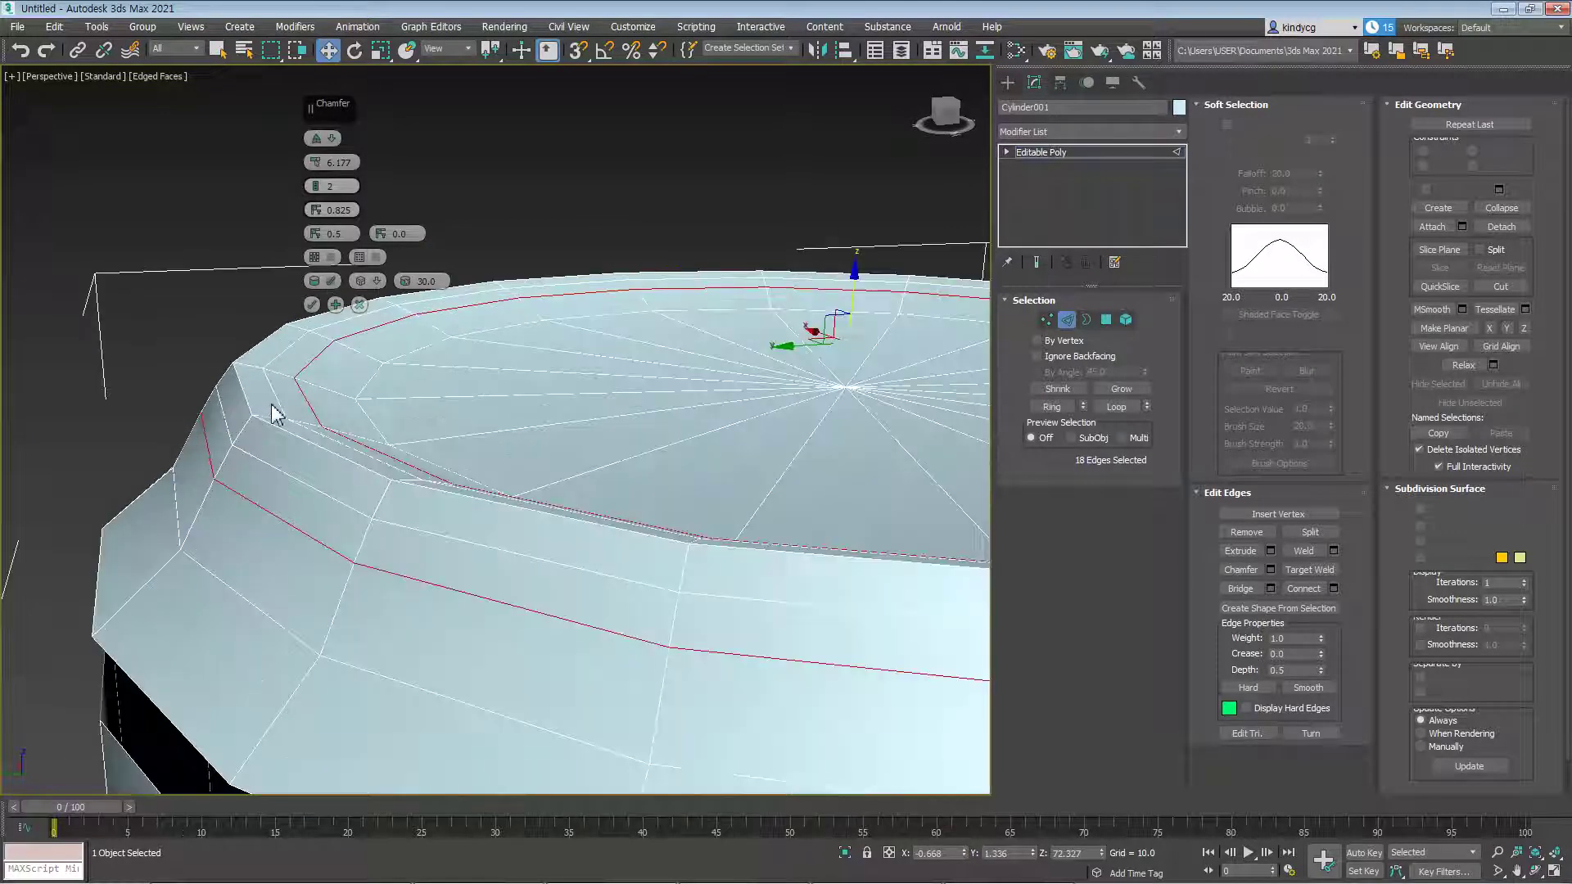
{"action": "left_click_drag", "start_coordinate": [385, 223], "coordinate": [386, 229]}
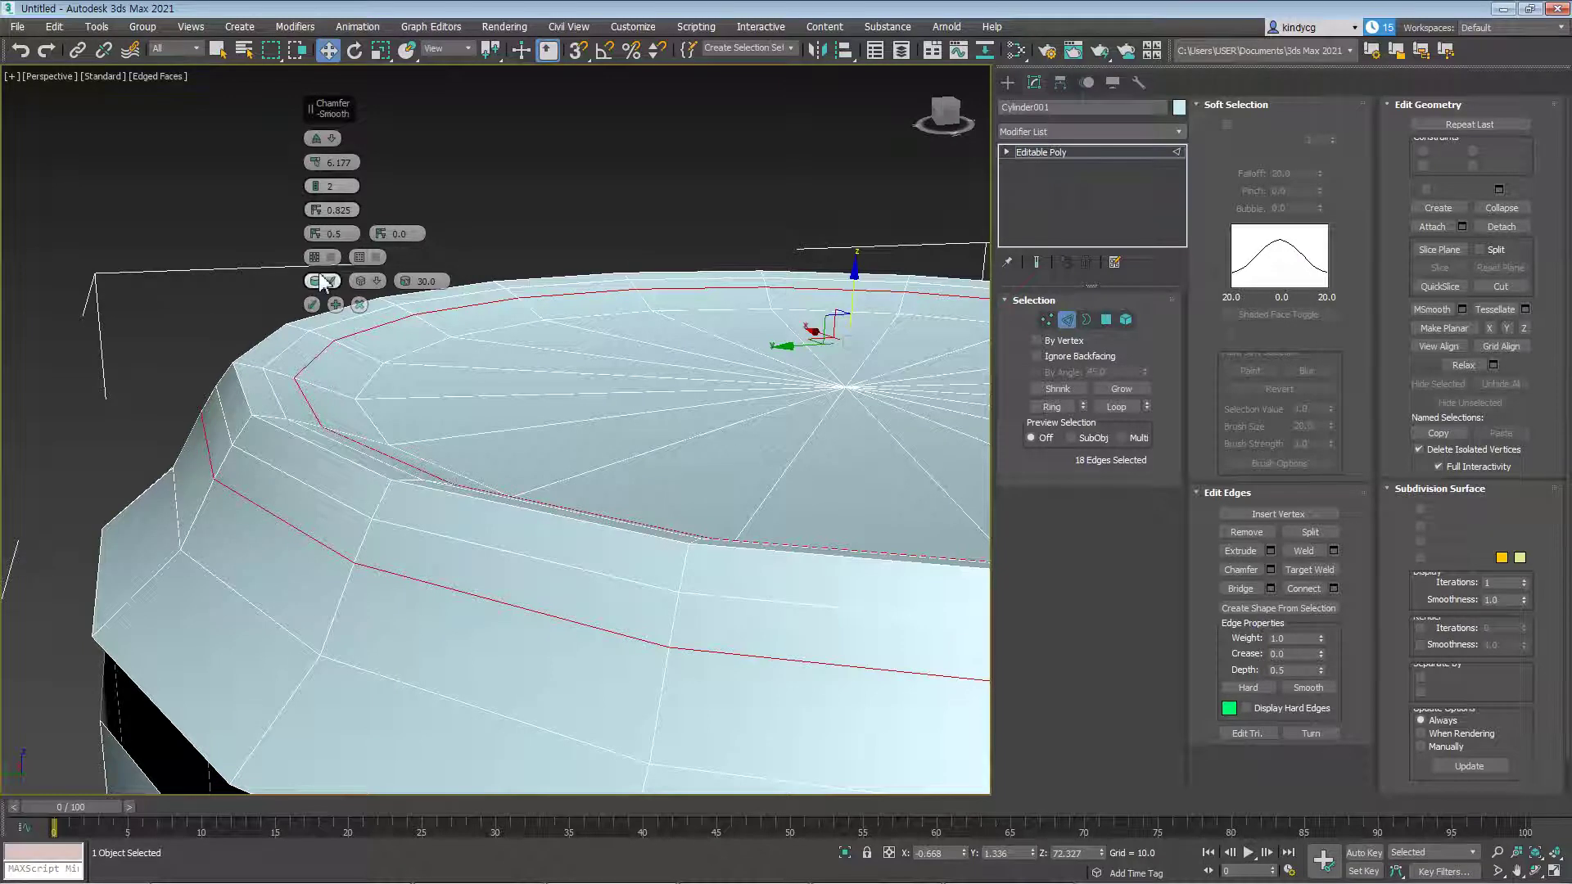
Try 4 chamfer segments, set them to 1 and apply the chamfer
{"action": "type", "text": "4"}
{"action": "key", "text": "Return"}
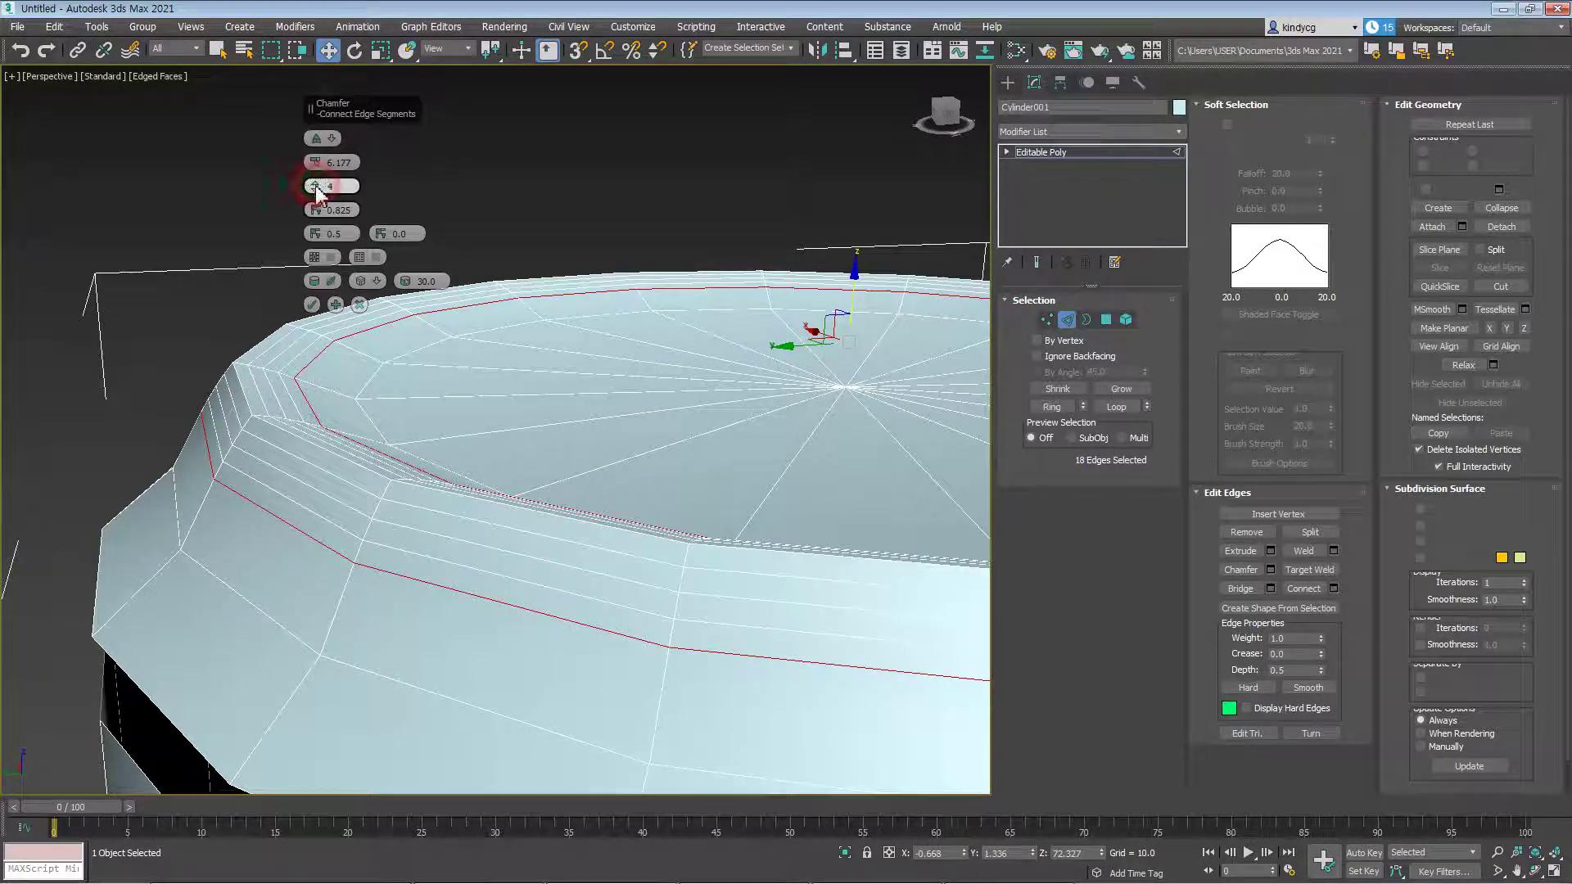
{"action": "right_click", "coordinate": [316, 195]}
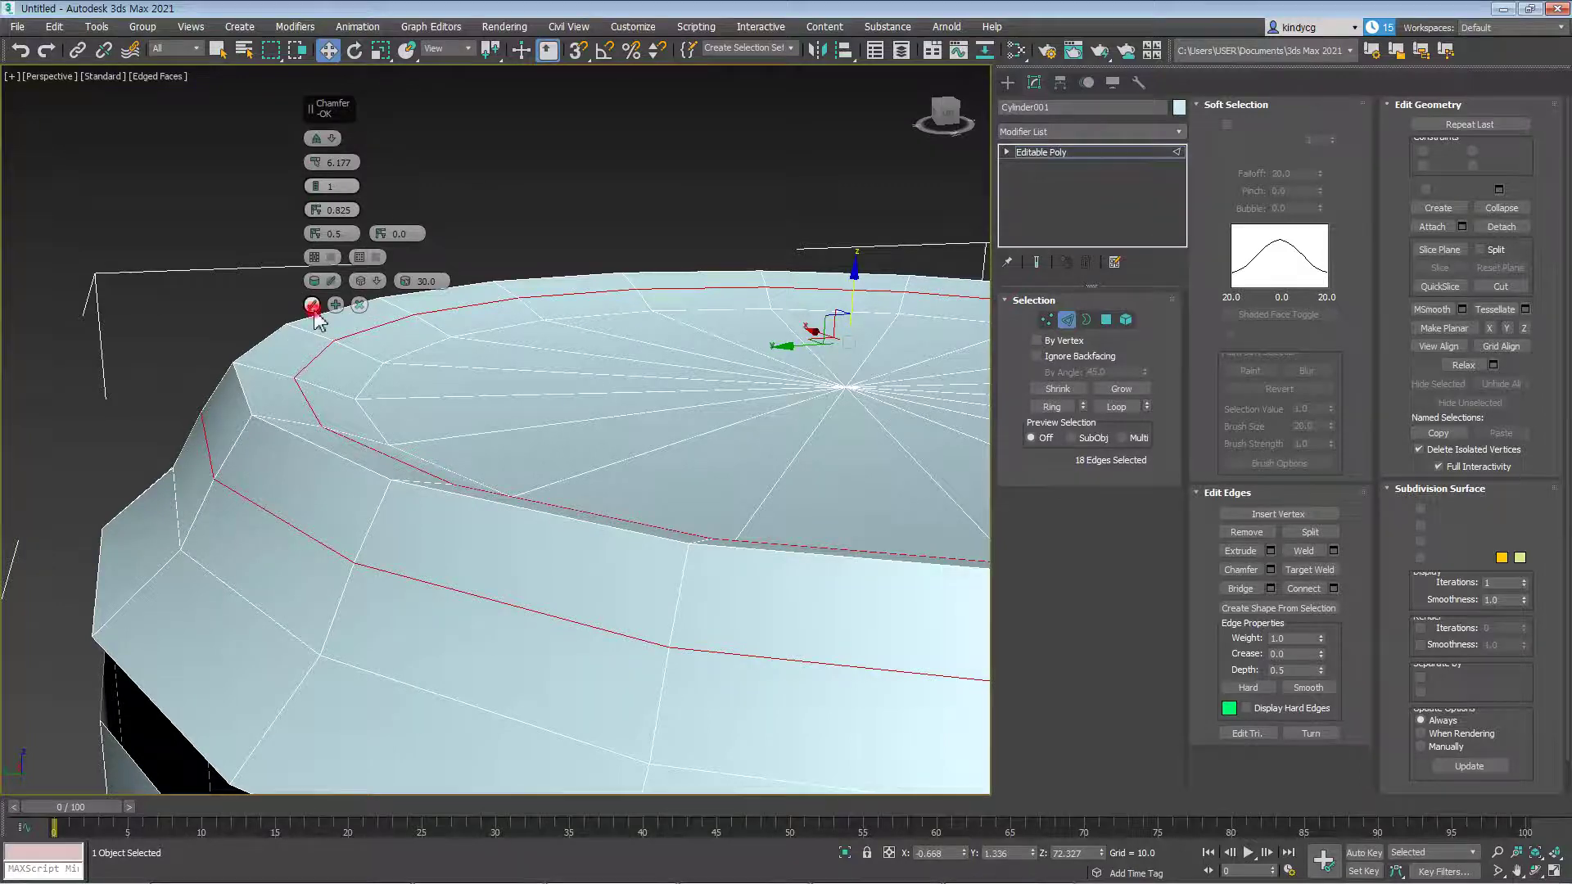
{"action": "left_click", "coordinate": [312, 304]}
Select the inner edge loop of the lid's chamfered rim and lower it to a Z of about 67.06
{"action": "scroll", "coordinate": [323, 379], "scroll_direction": "down", "scroll_amount": 3}
{"action": "middle_click_drag", "start_coordinate": [322, 379], "coordinate": [588, 374], "text": "alt"}
{"action": "scroll", "coordinate": [517, 397], "scroll_direction": "up", "scroll_amount": 2}
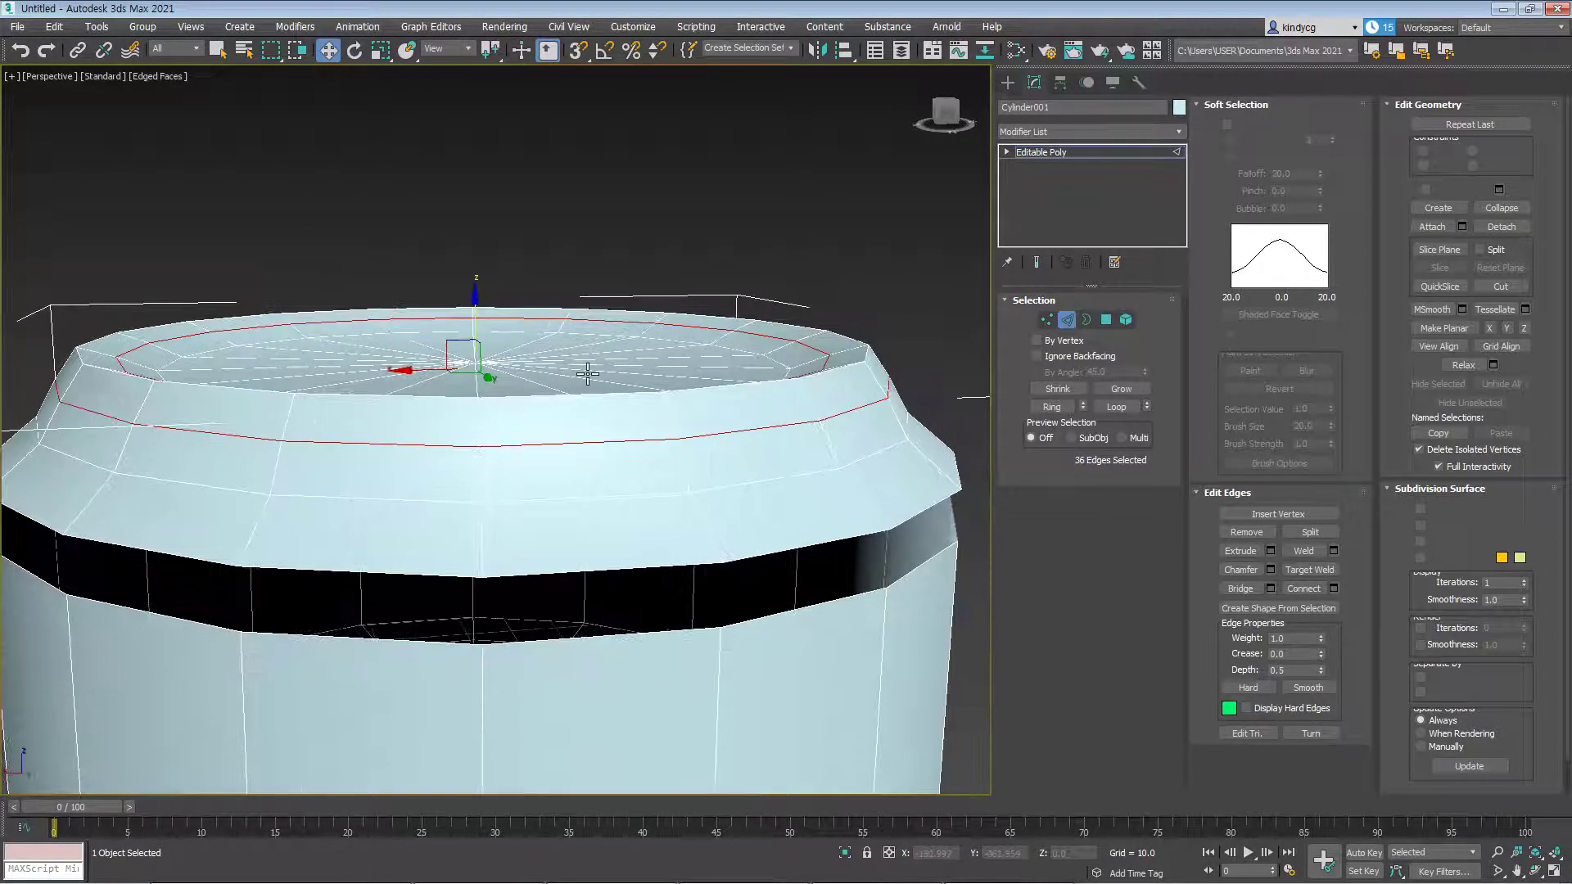
{"action": "left_click", "coordinate": [818, 288]}
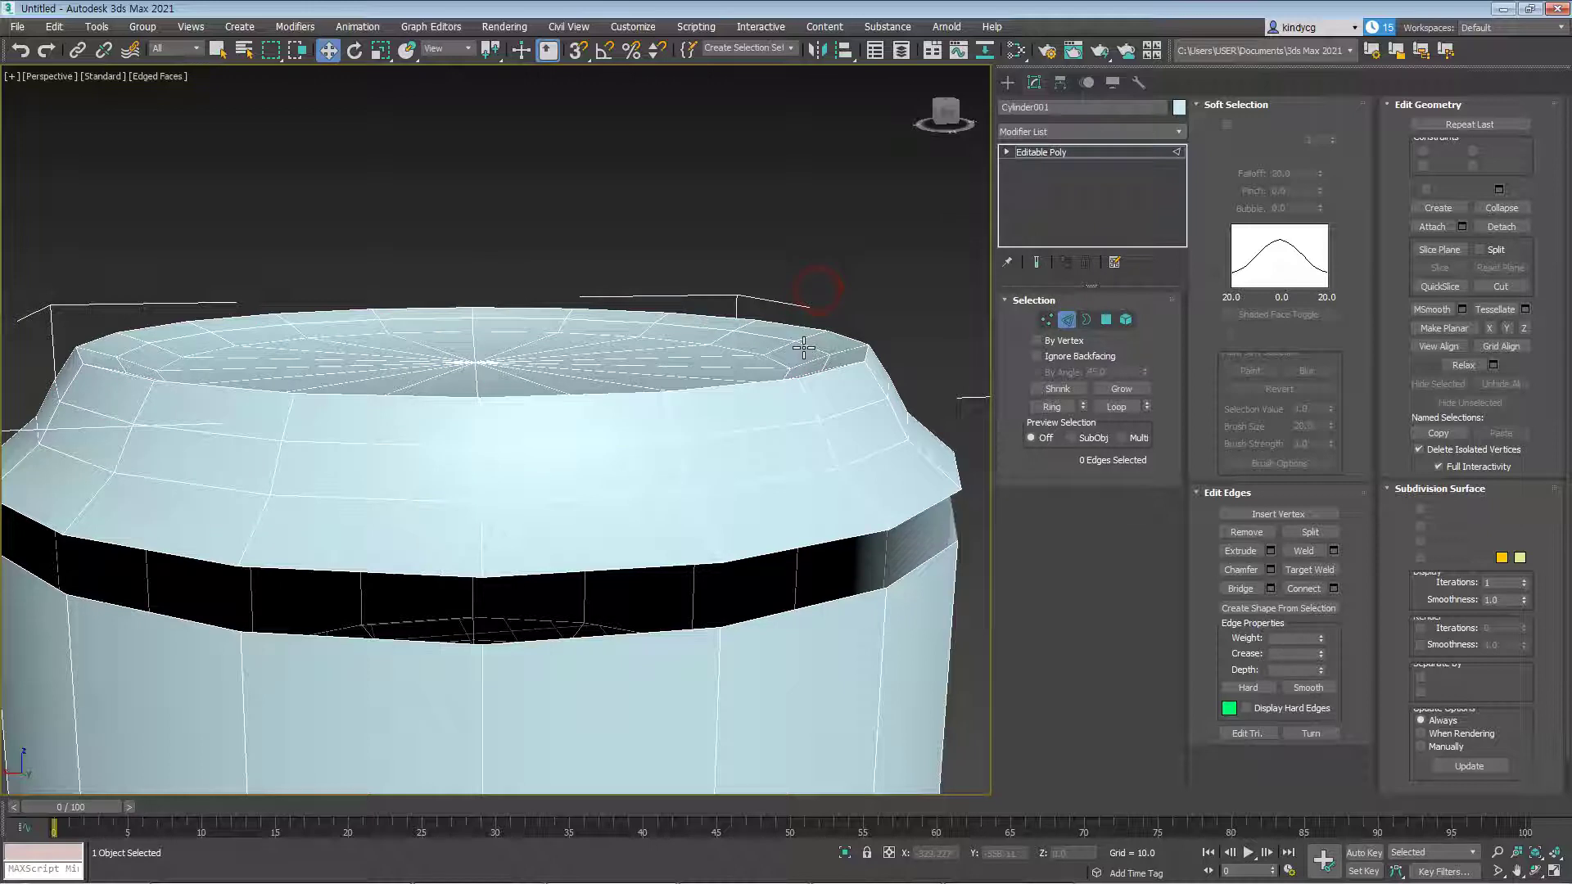
{"action": "double_click", "coordinate": [806, 349]}
{"action": "double_click", "coordinate": [812, 347]}
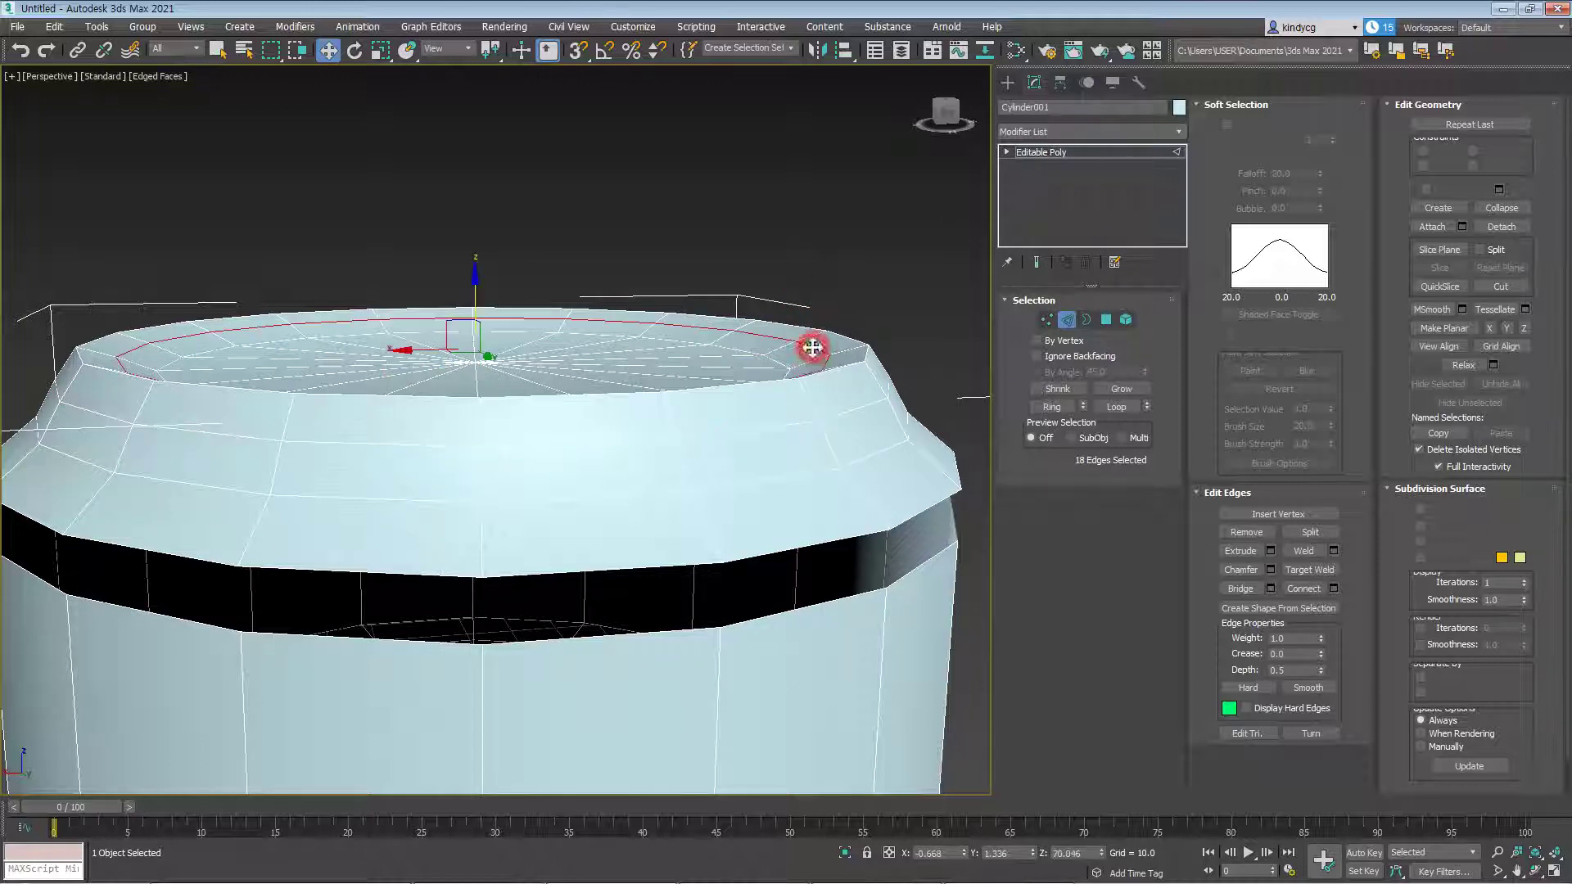
{"action": "left_click_drag", "start_coordinate": [477, 302], "coordinate": [475, 320]}
{"action": "middle_click_drag", "start_coordinate": [631, 376], "coordinate": [636, 357], "text": "alt"}
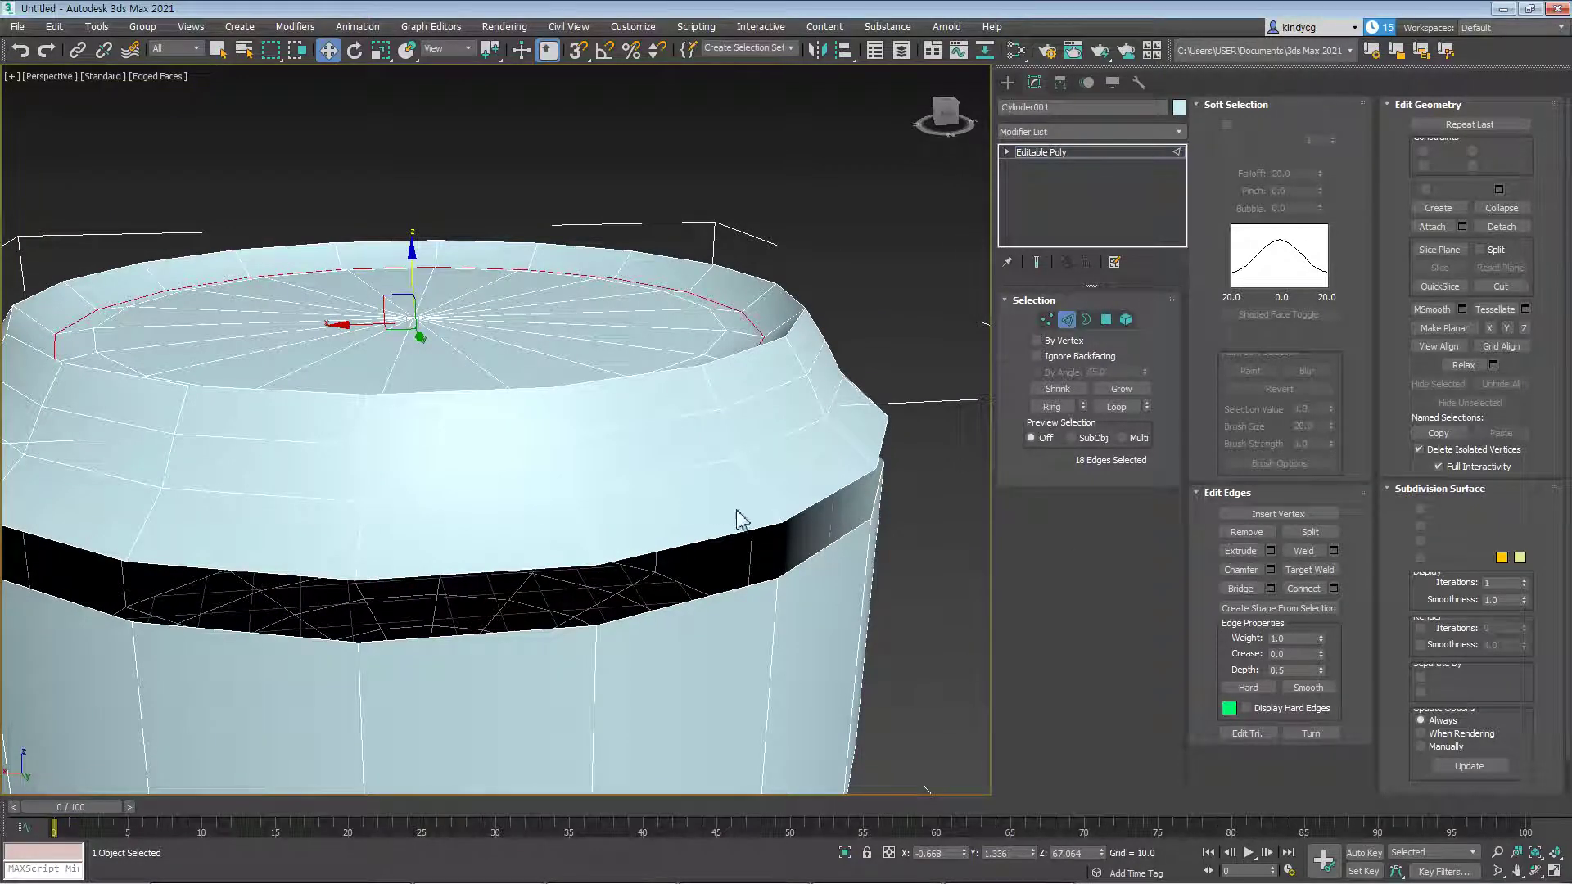
Bridge one lower lid edge to the body edge facing it across the gap and check the new polygon
{"action": "middle_click_drag", "start_coordinate": [864, 612], "coordinate": [894, 570]}
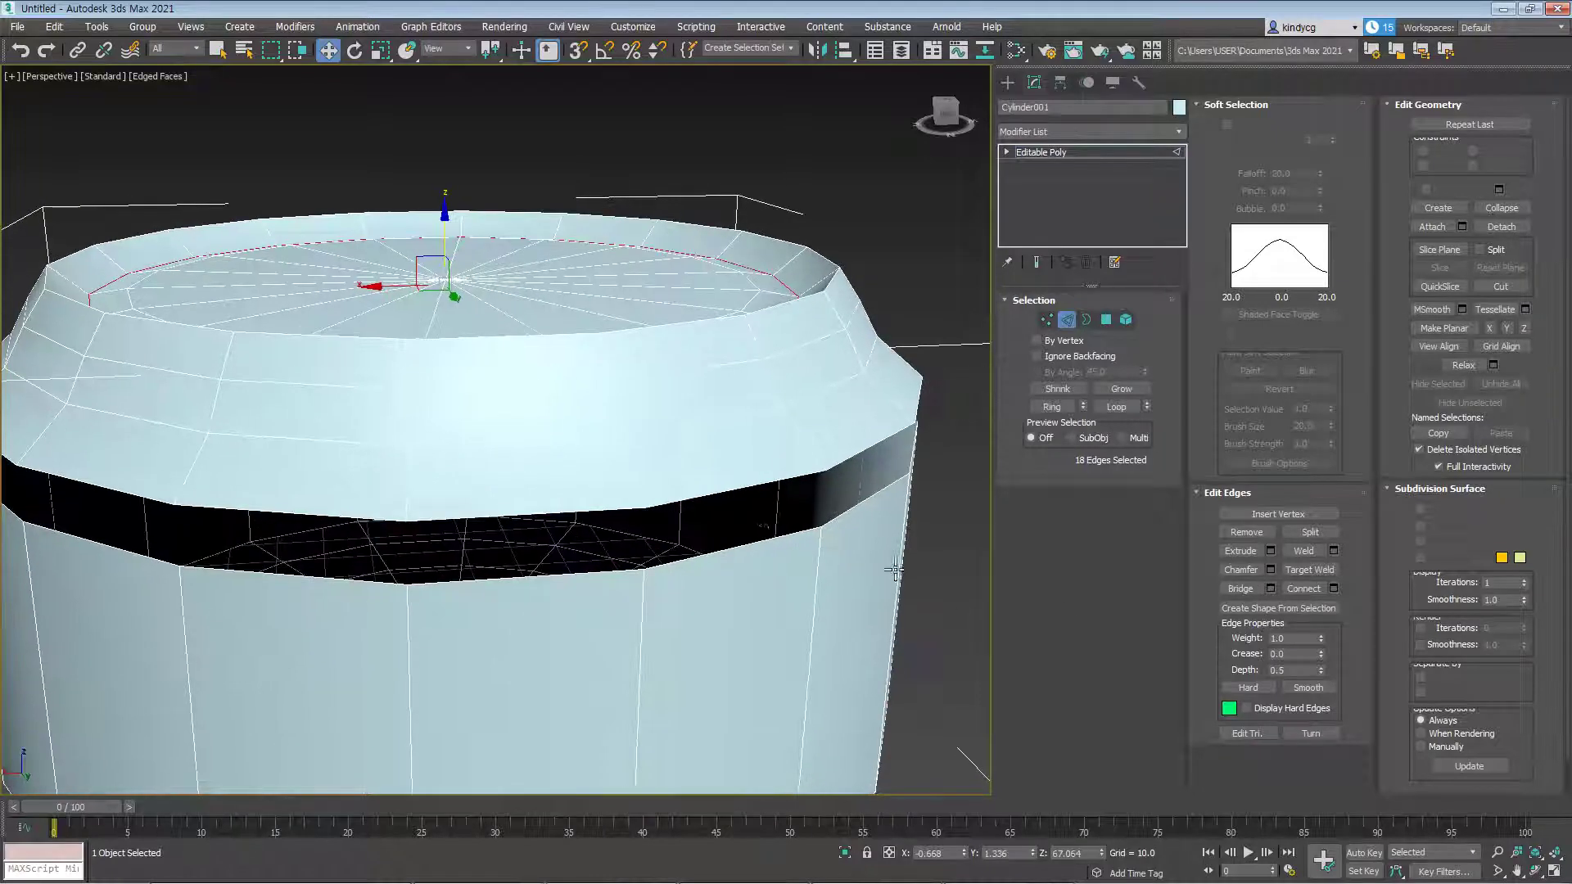
{"action": "left_click", "coordinate": [757, 484]}
{"action": "left_click", "coordinate": [763, 538], "text": "ctrl"}
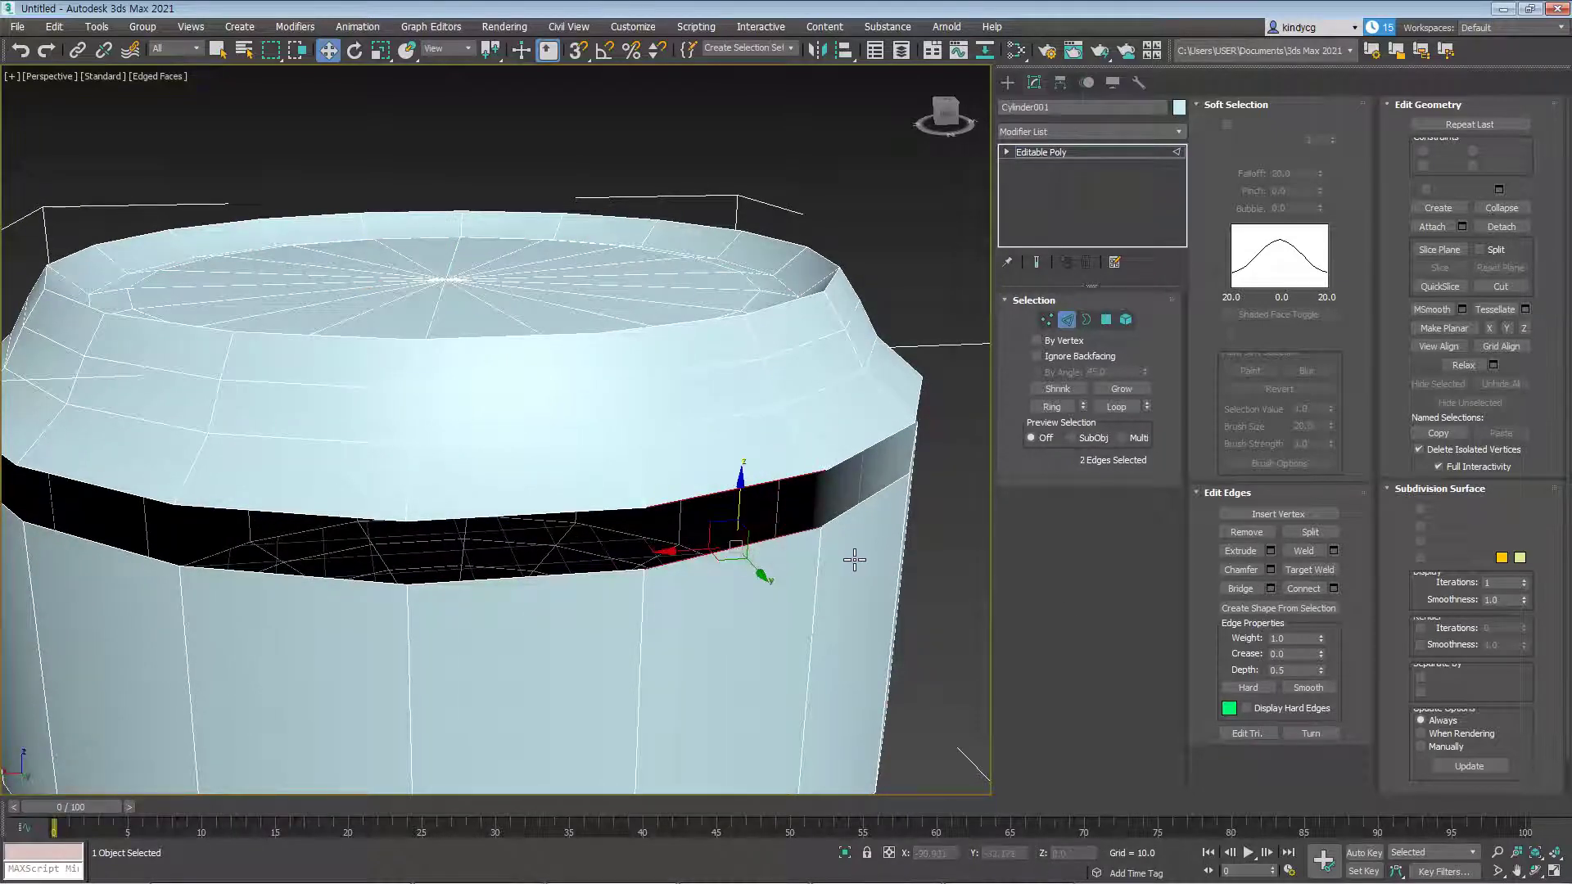
{"action": "left_click", "coordinate": [1240, 588]}
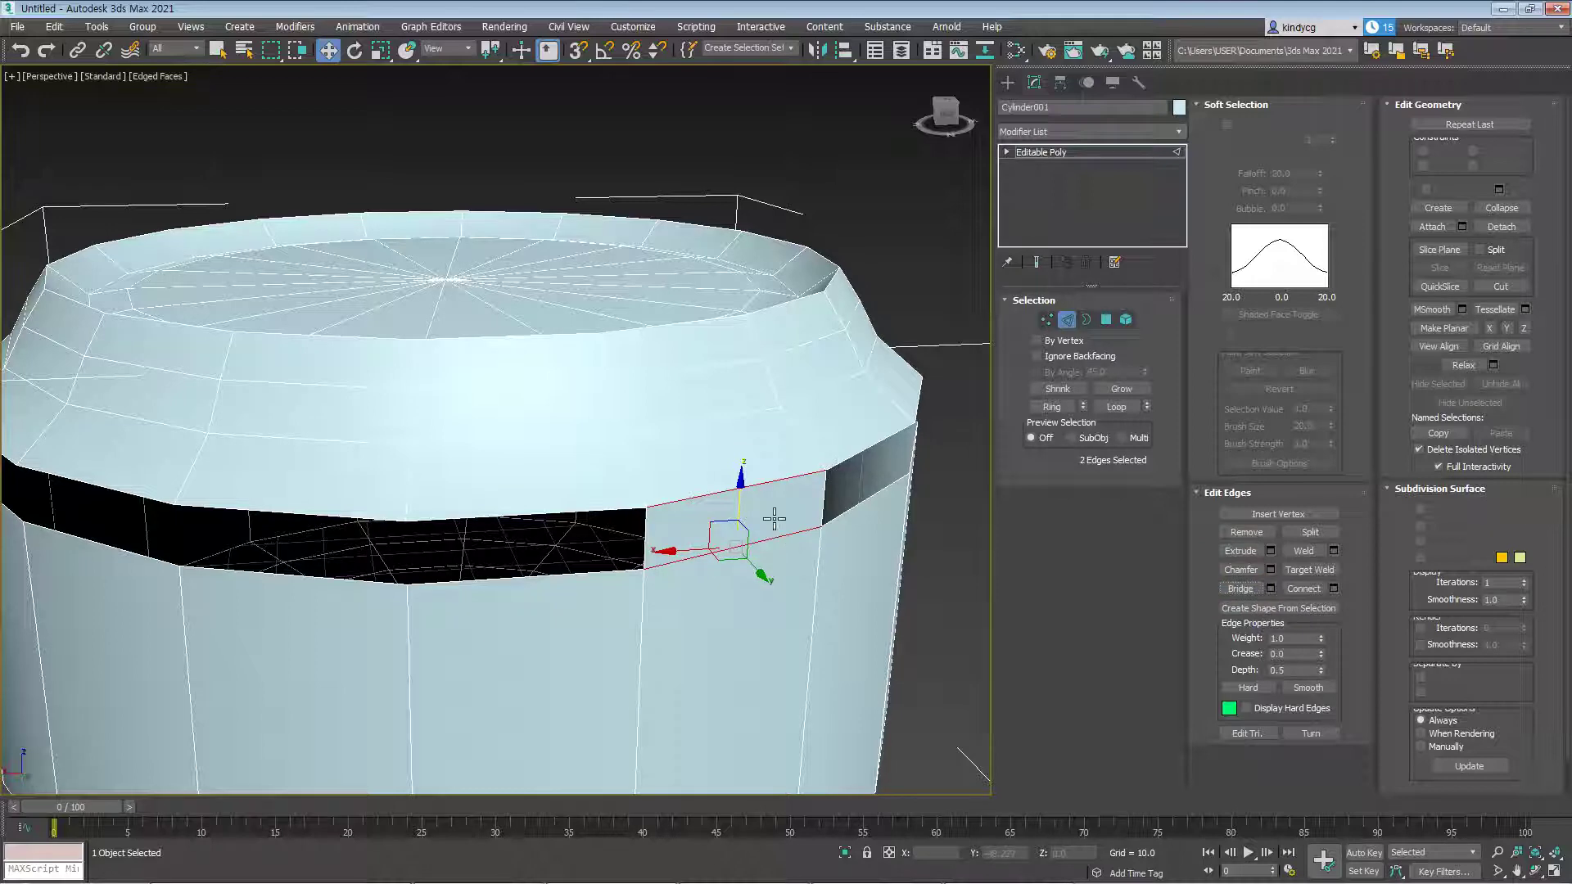
{"action": "middle_click_drag", "start_coordinate": [762, 539], "coordinate": [789, 565]}
{"action": "key", "text": "4"}
{"action": "left_click", "coordinate": [753, 502]}
{"action": "key", "text": "2"}
Bridge two more facing pairs of lid and body edges across the gap
{"action": "left_click", "coordinate": [349, 491]}
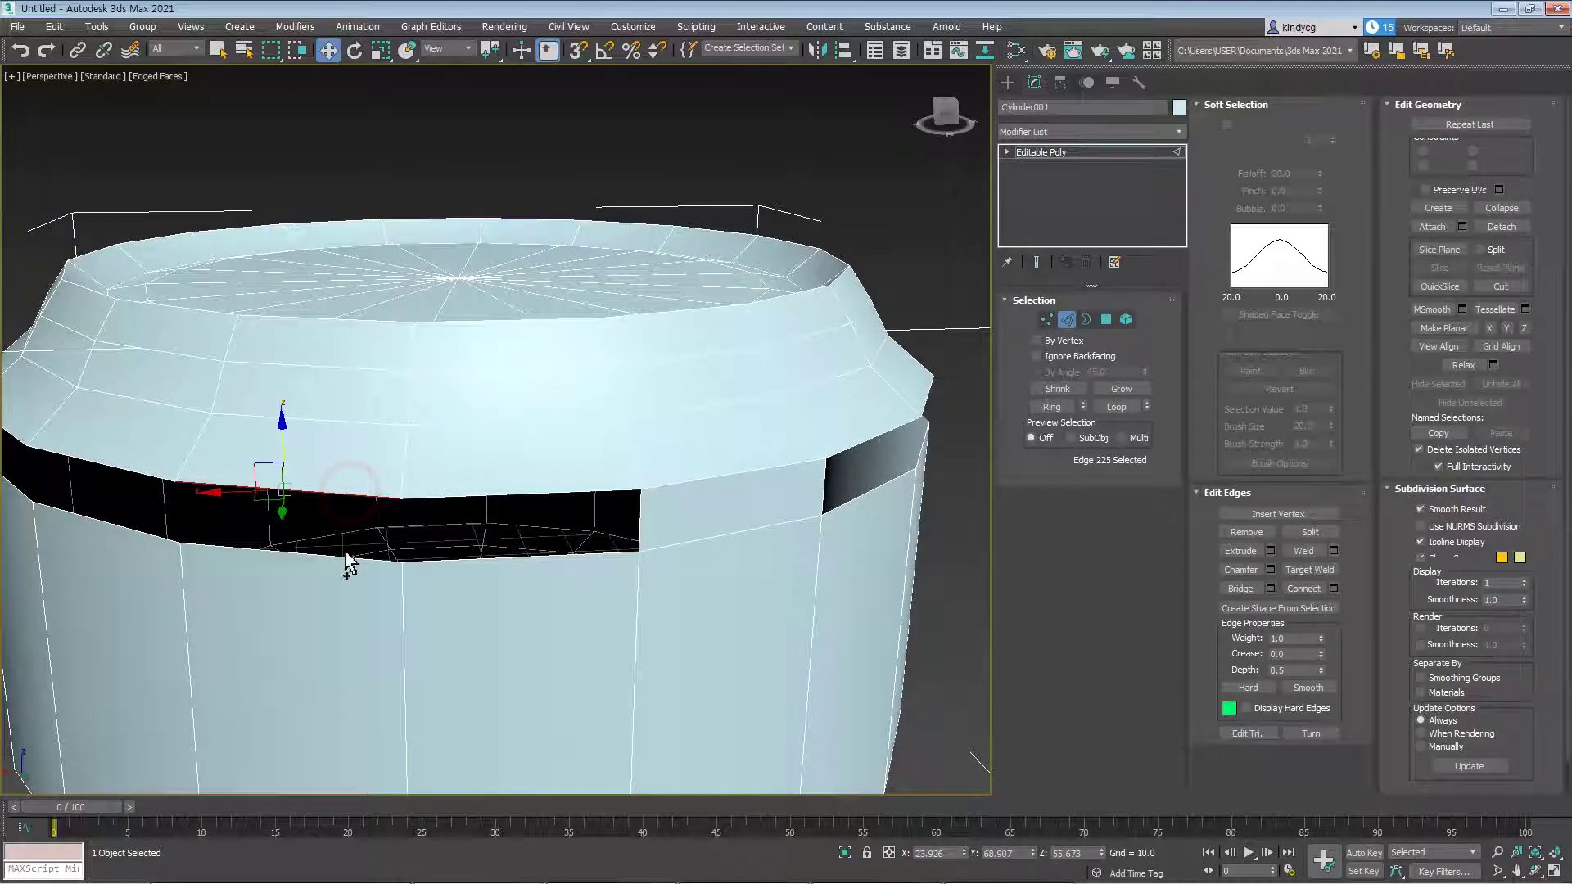
{"action": "left_click", "coordinate": [345, 556], "text": "ctrl"}
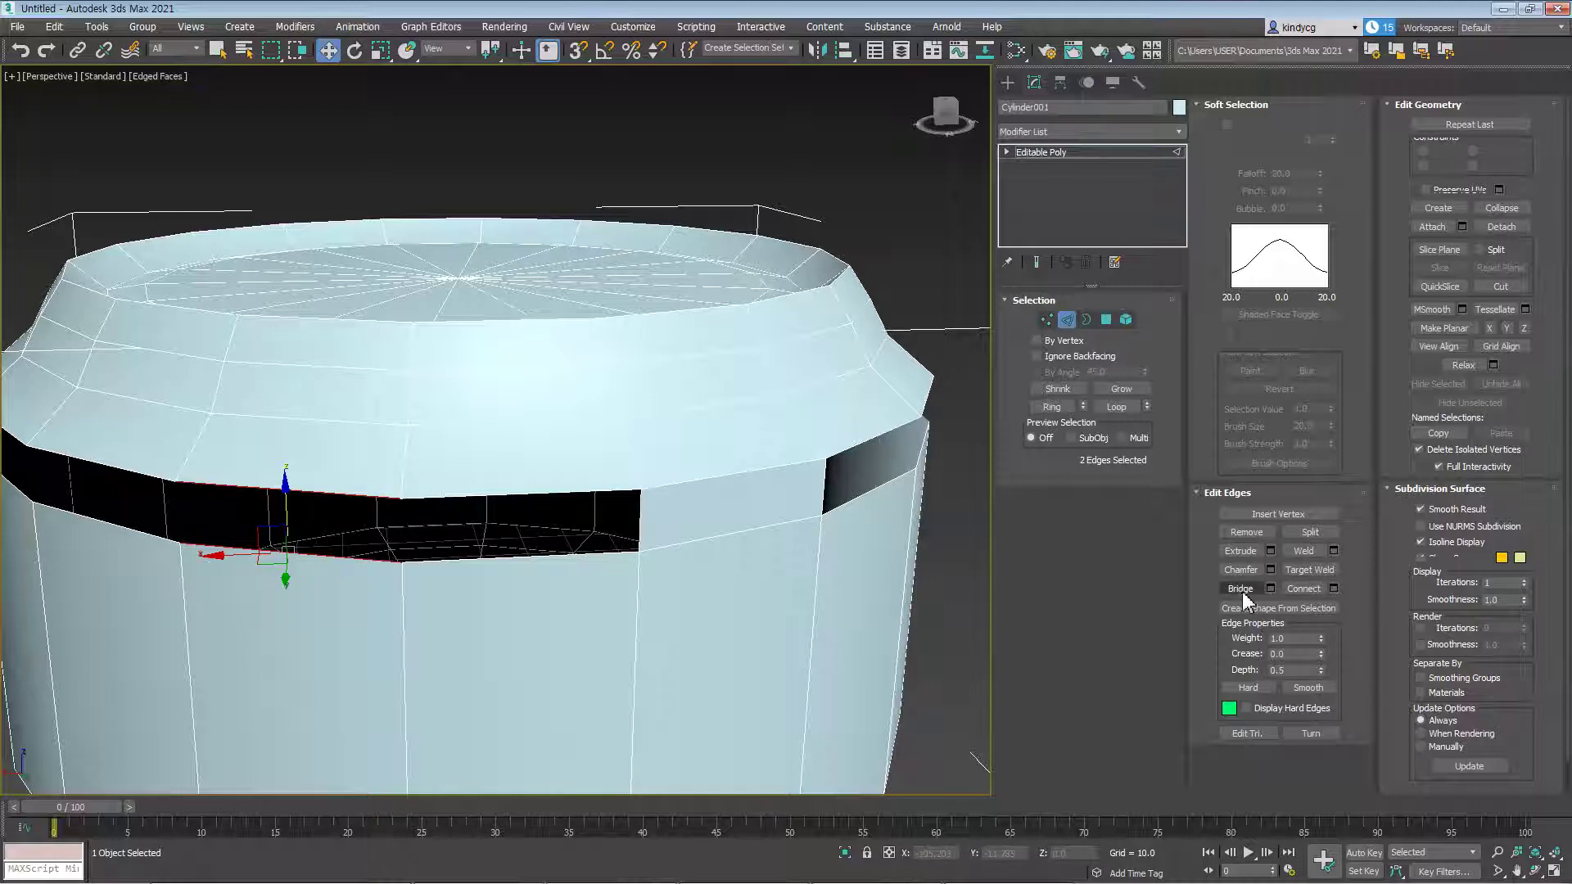
{"action": "left_click", "coordinate": [1239, 588]}
{"action": "middle_click_drag", "start_coordinate": [491, 573], "coordinate": [579, 518], "text": "alt"}
{"action": "left_click", "coordinate": [595, 487]}
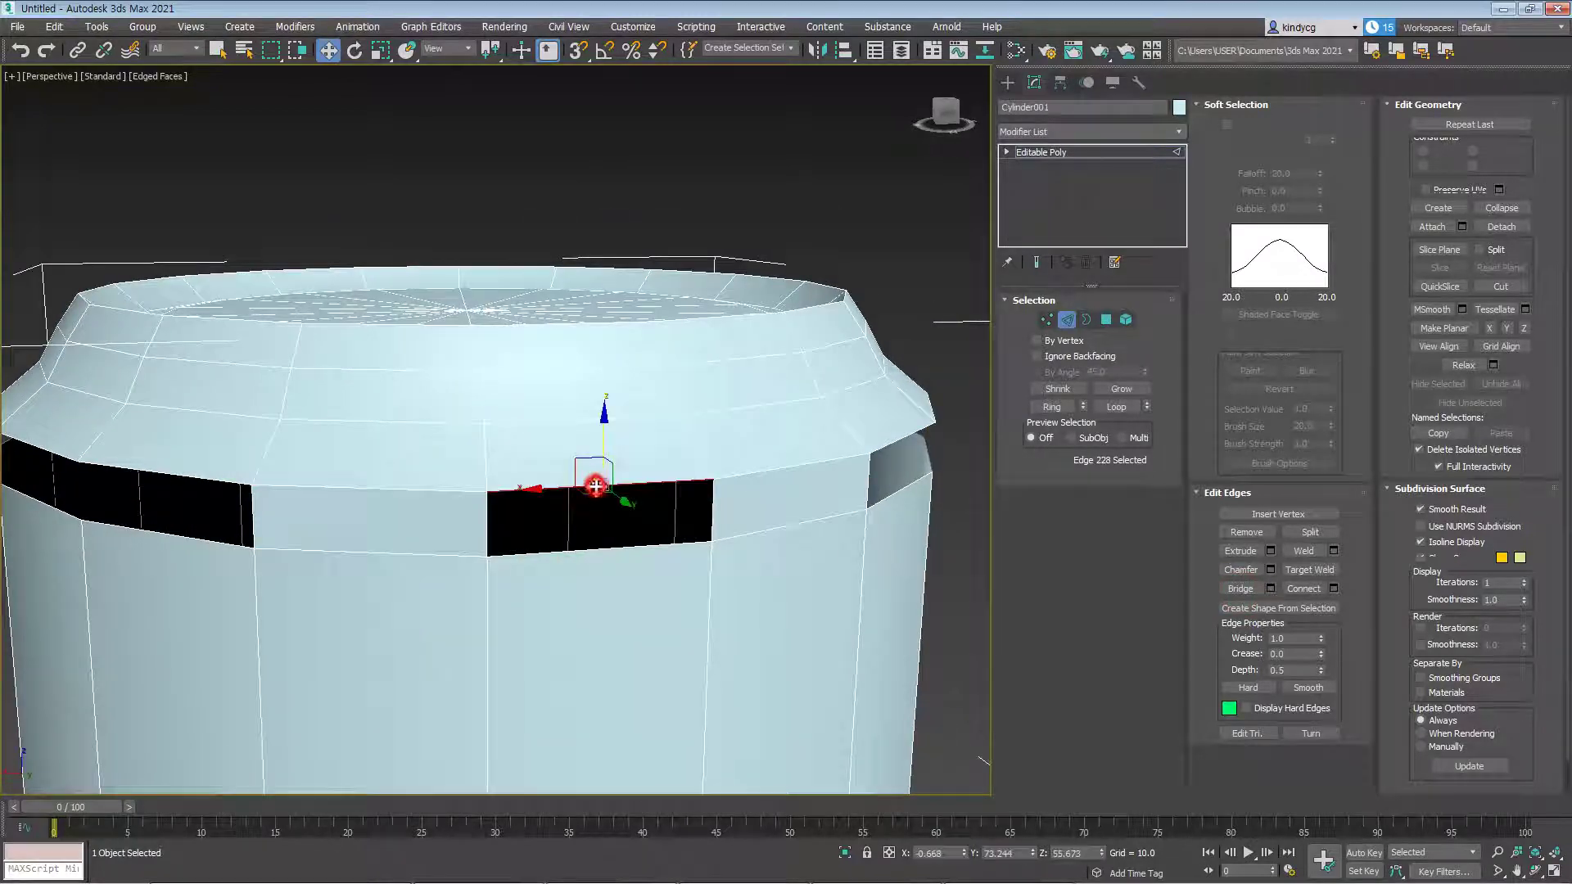
{"action": "left_click", "coordinate": [595, 548], "text": "ctrl"}
{"action": "left_click", "coordinate": [1240, 588]}
{"action": "middle_click_drag", "start_coordinate": [610, 603], "coordinate": [609, 616], "text": "alt"}
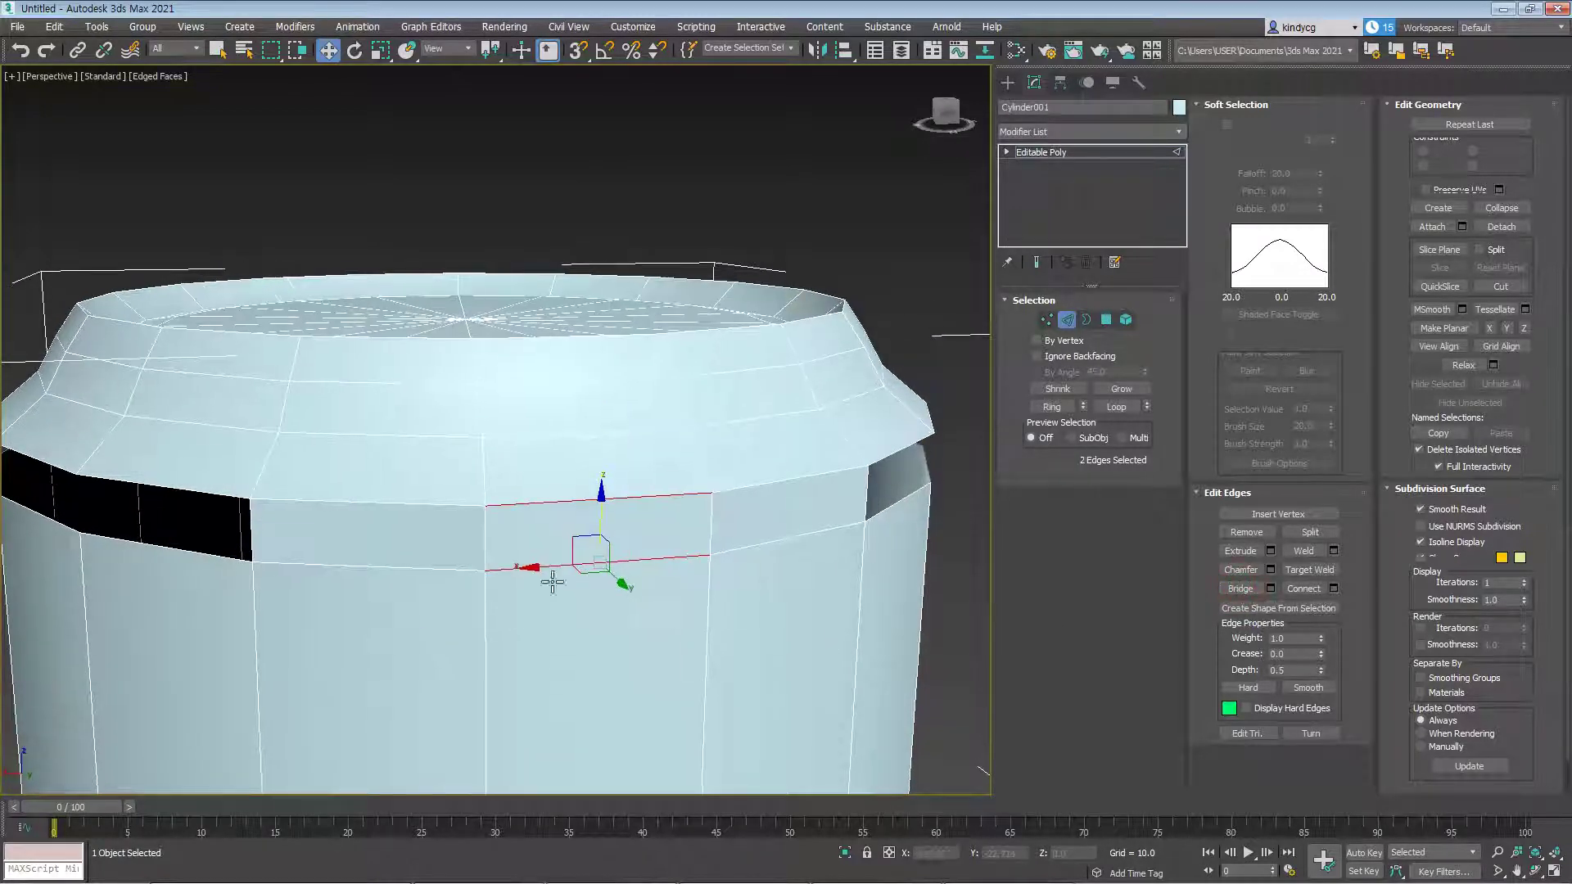
Delete the three bridge polygons between the lid and the body
{"action": "key", "text": "4"}
{"action": "left_click", "coordinate": [606, 543]}
{"action": "left_click", "coordinate": [456, 550], "text": "ctrl"}
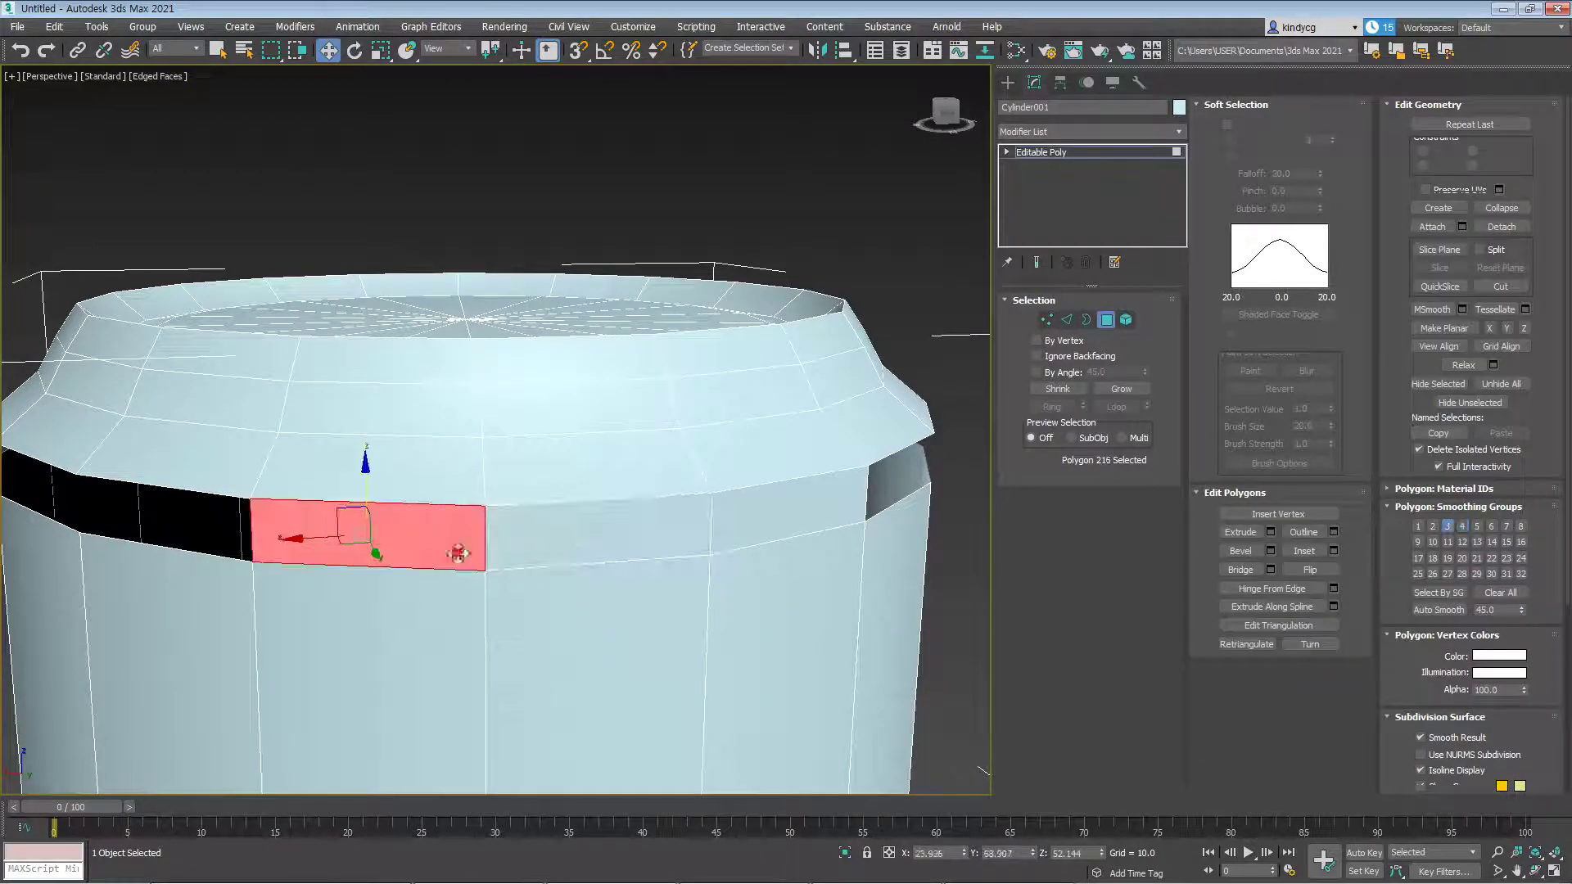
{"action": "left_click", "coordinate": [782, 524], "text": "ctrl"}
{"action": "key", "text": "Delete"}
{"action": "middle_click_drag", "start_coordinate": [744, 589], "coordinate": [714, 574], "text": "alt"}
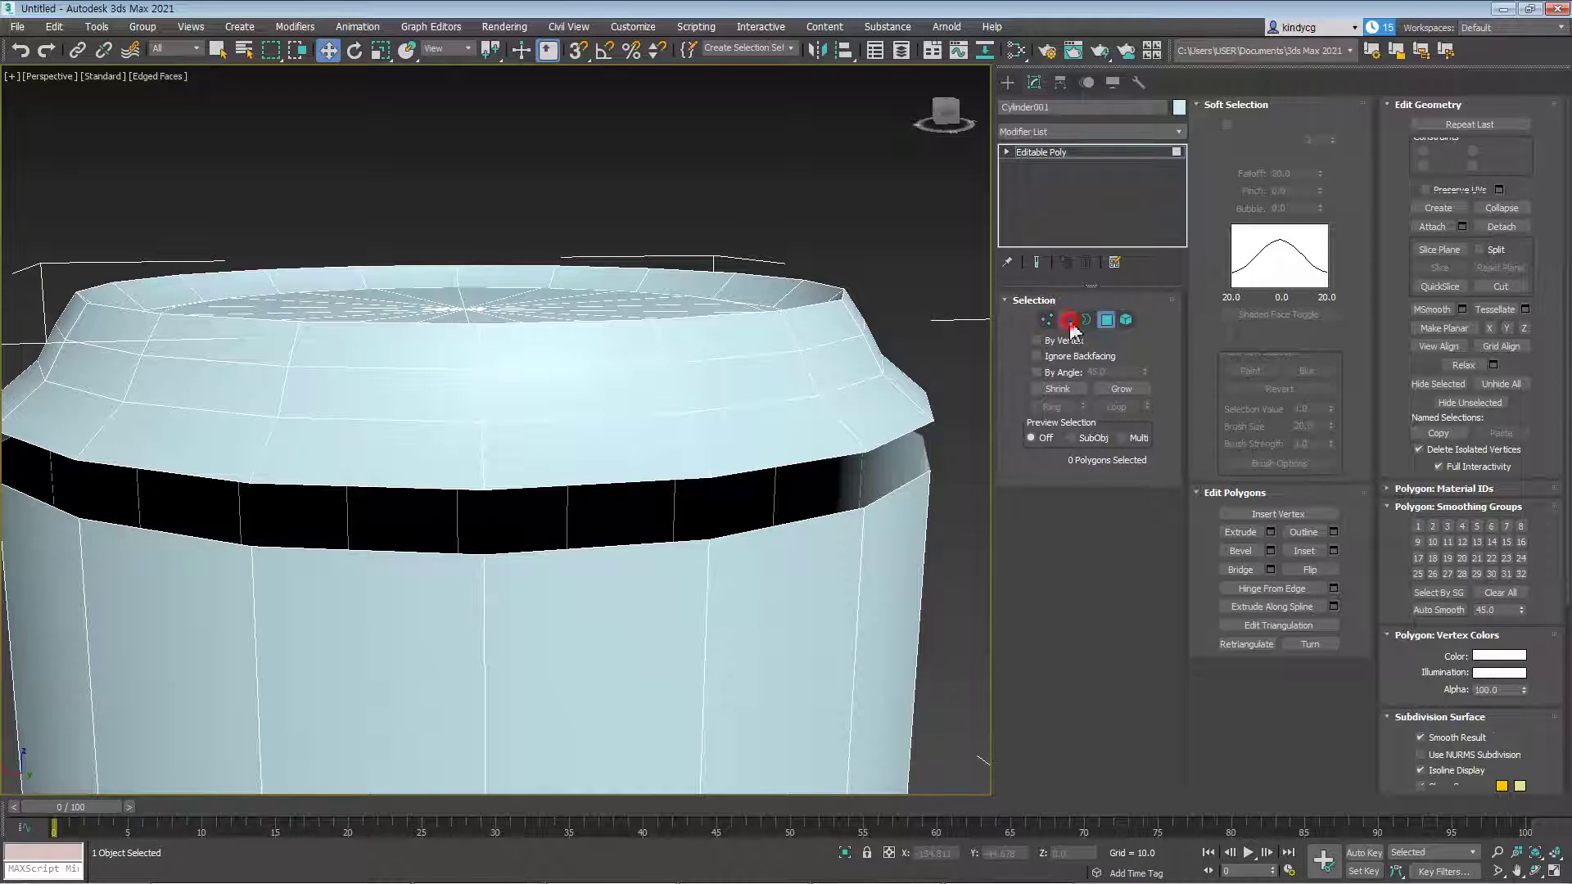
Select two neighbouring vertical edges on the side of the body and connect them with a new edge
{"action": "left_click", "coordinate": [1068, 321]}
{"action": "middle_click_drag", "start_coordinate": [983, 610], "coordinate": [786, 600], "text": "alt"}
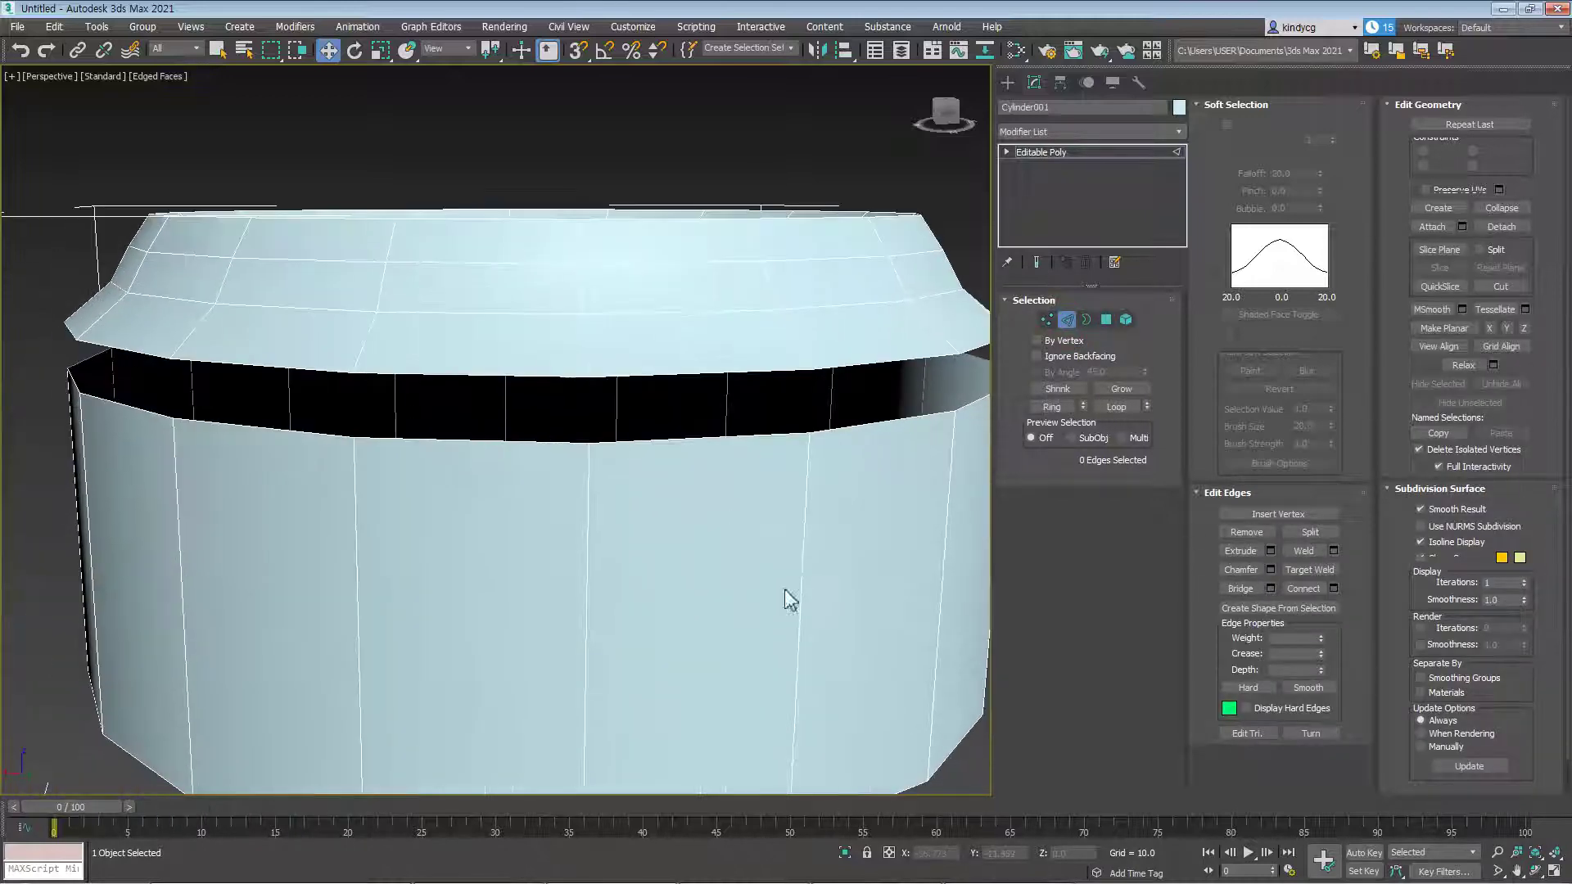
{"action": "left_click", "coordinate": [802, 580]}
{"action": "middle_click_drag", "start_coordinate": [778, 666], "coordinate": [622, 599], "text": "alt"}
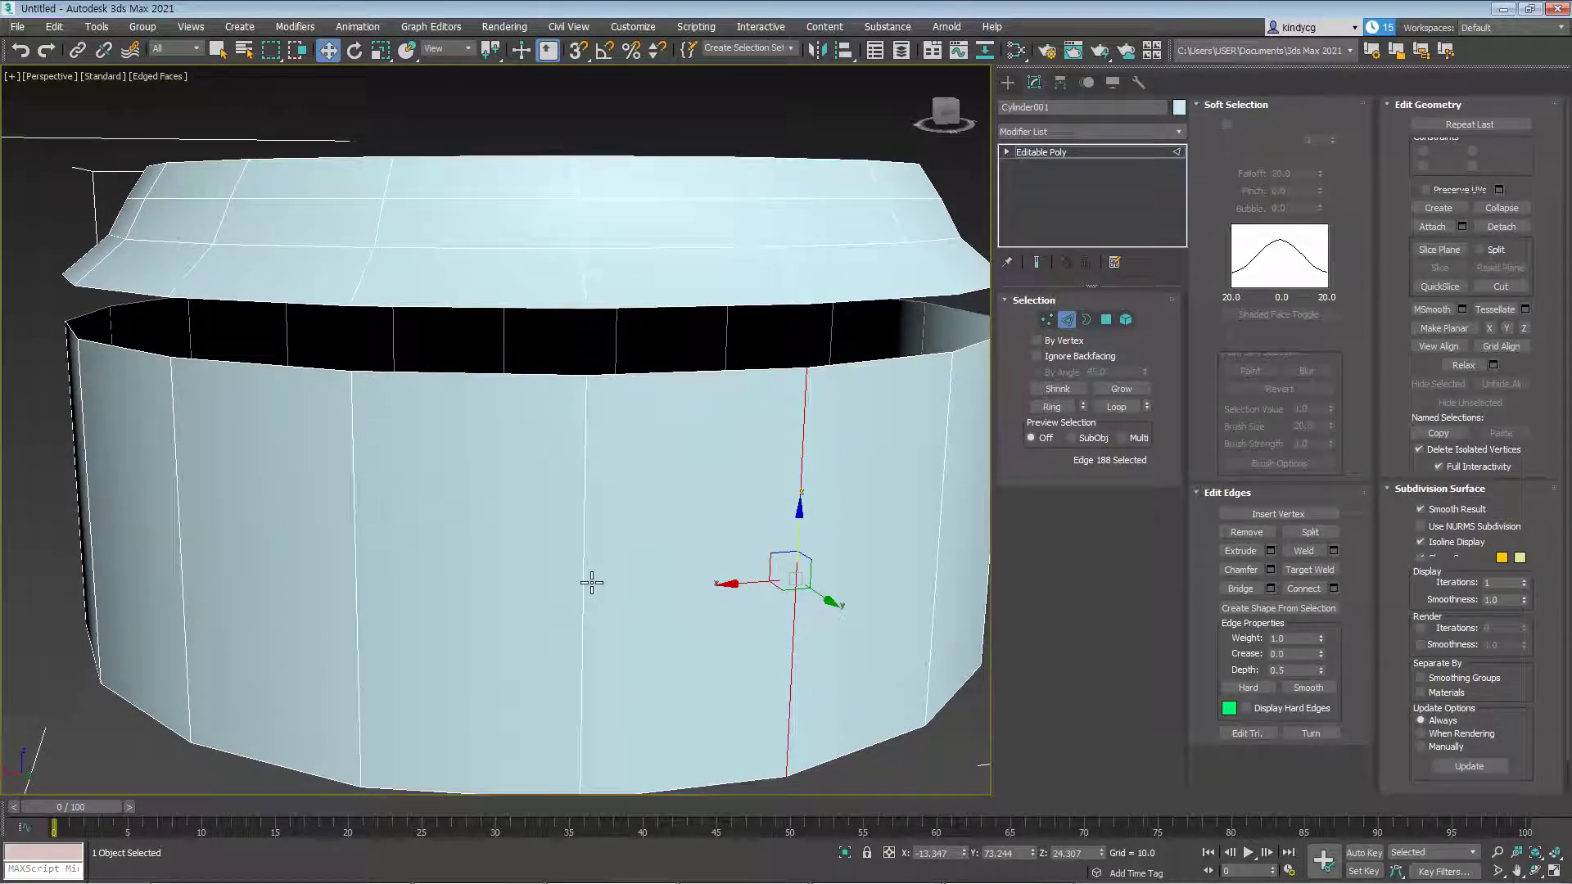
{"action": "left_click", "coordinate": [584, 579]}
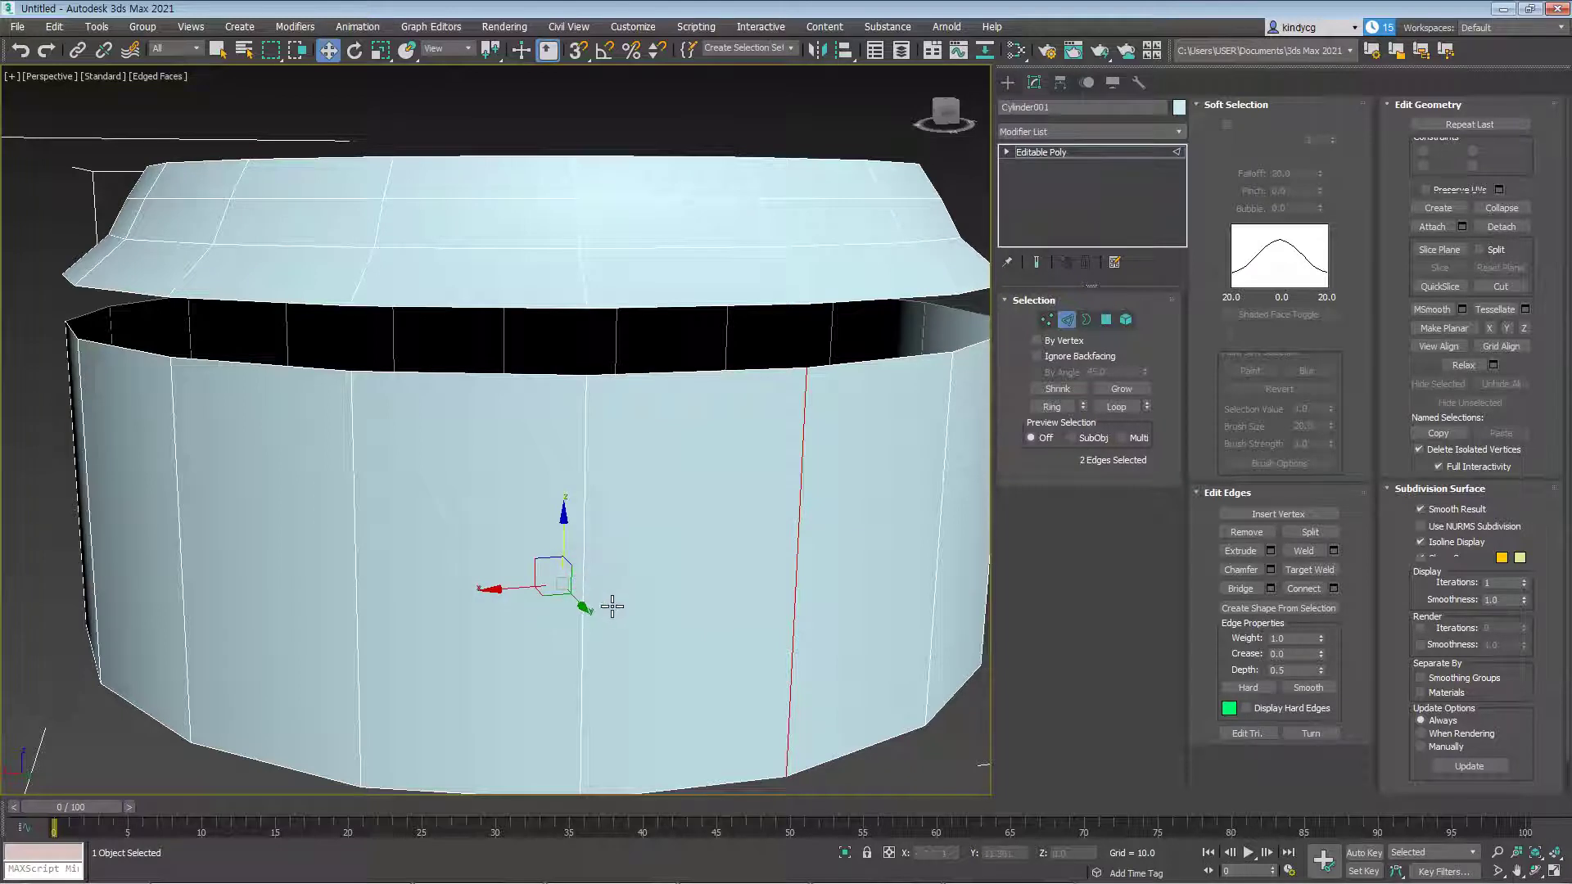
{"action": "left_click", "coordinate": [797, 577], "text": "ctrl"}
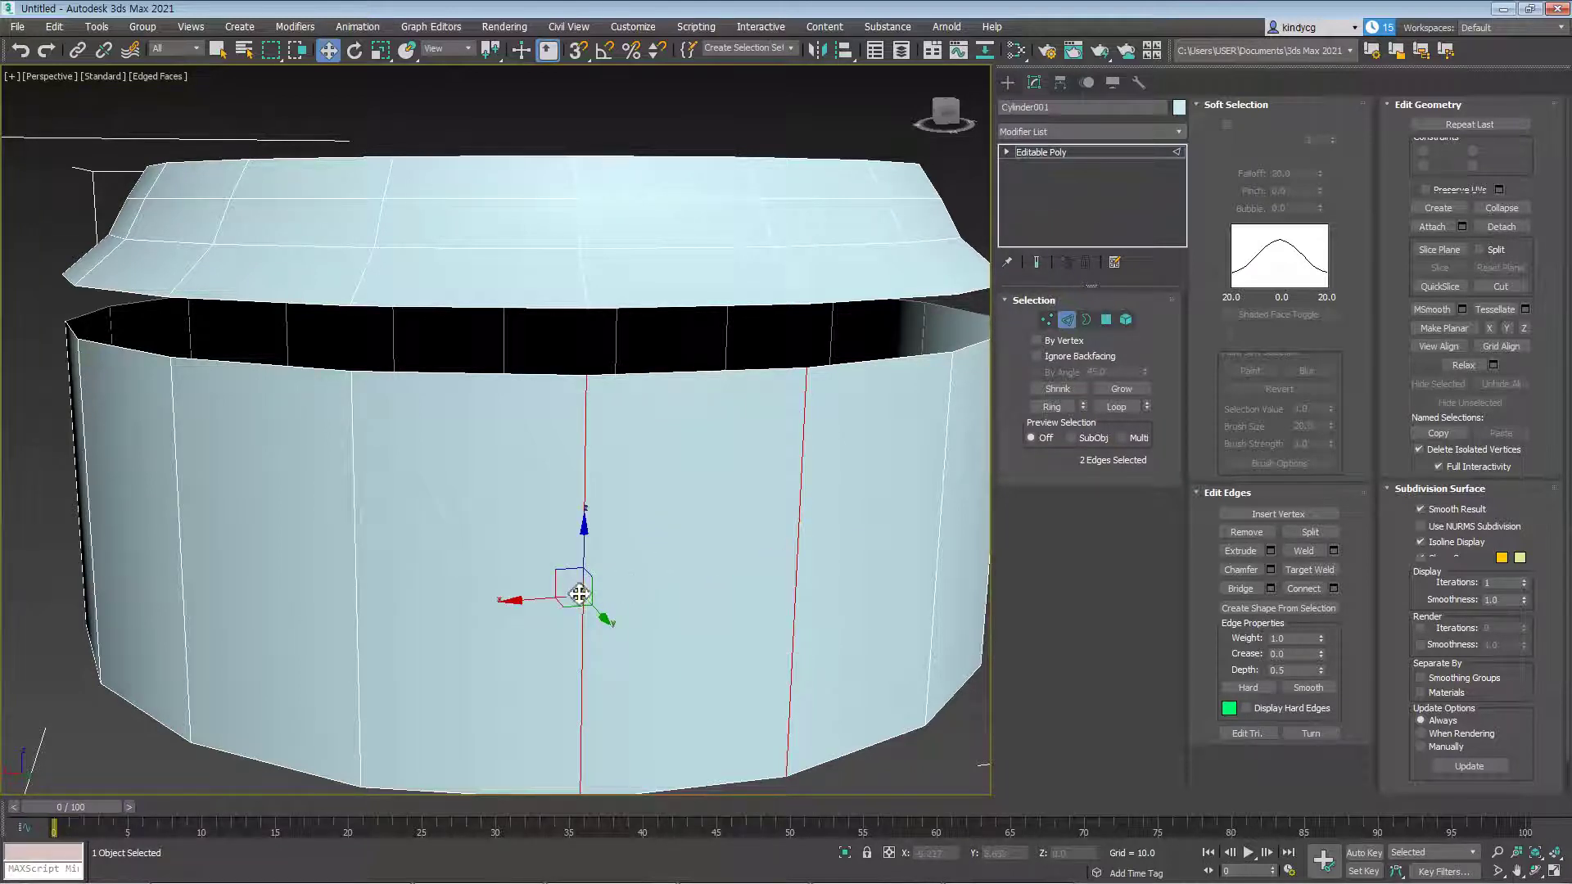
{"action": "left_click", "coordinate": [799, 576]}
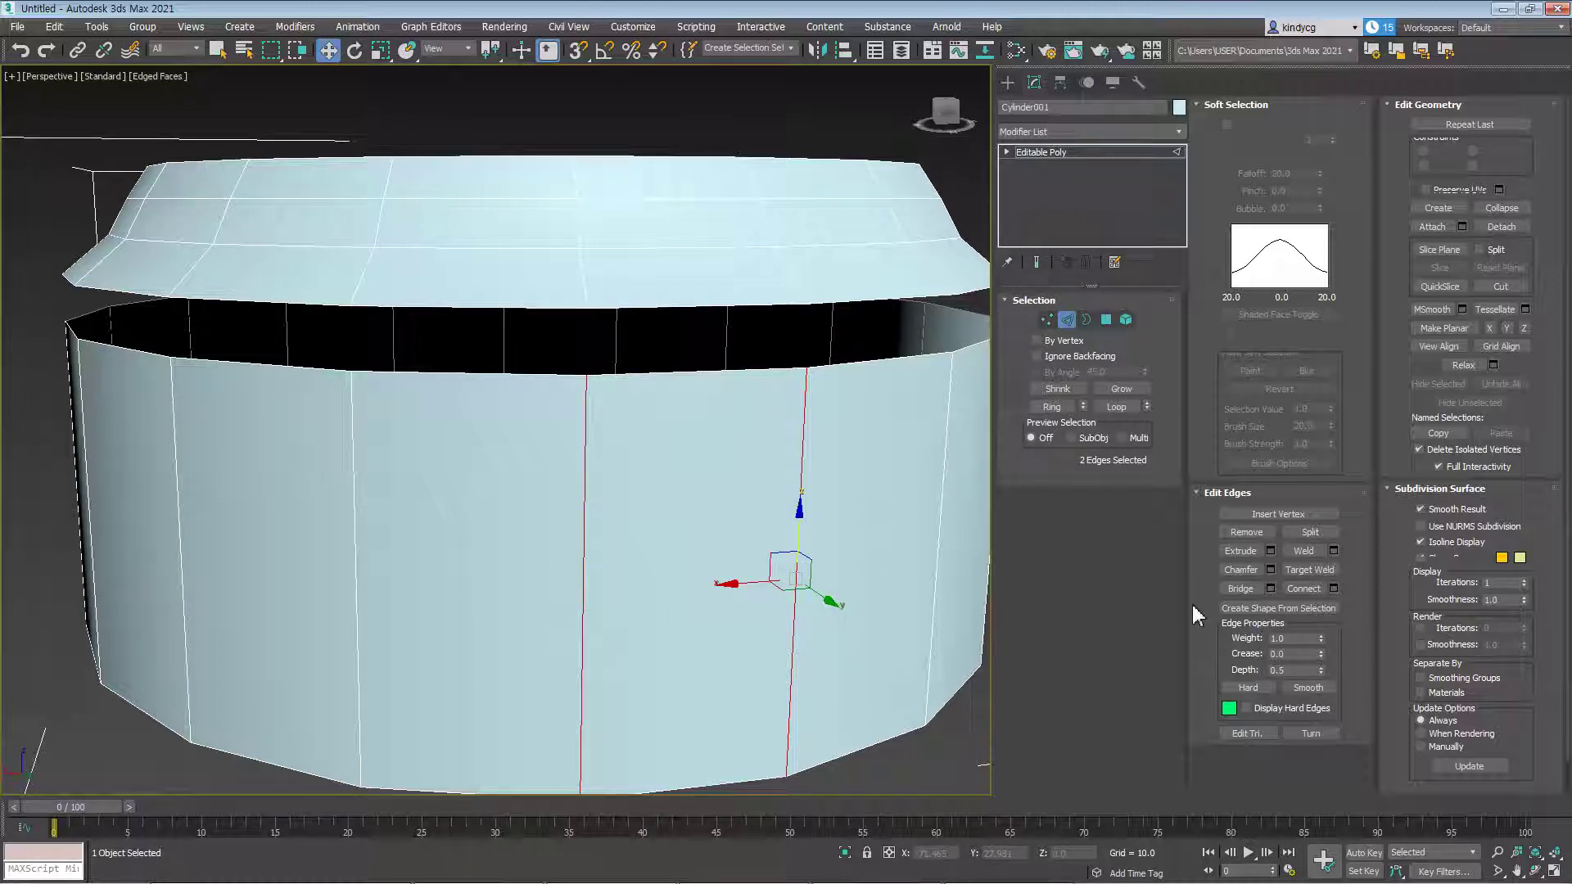
{"action": "left_click", "coordinate": [1303, 589]}
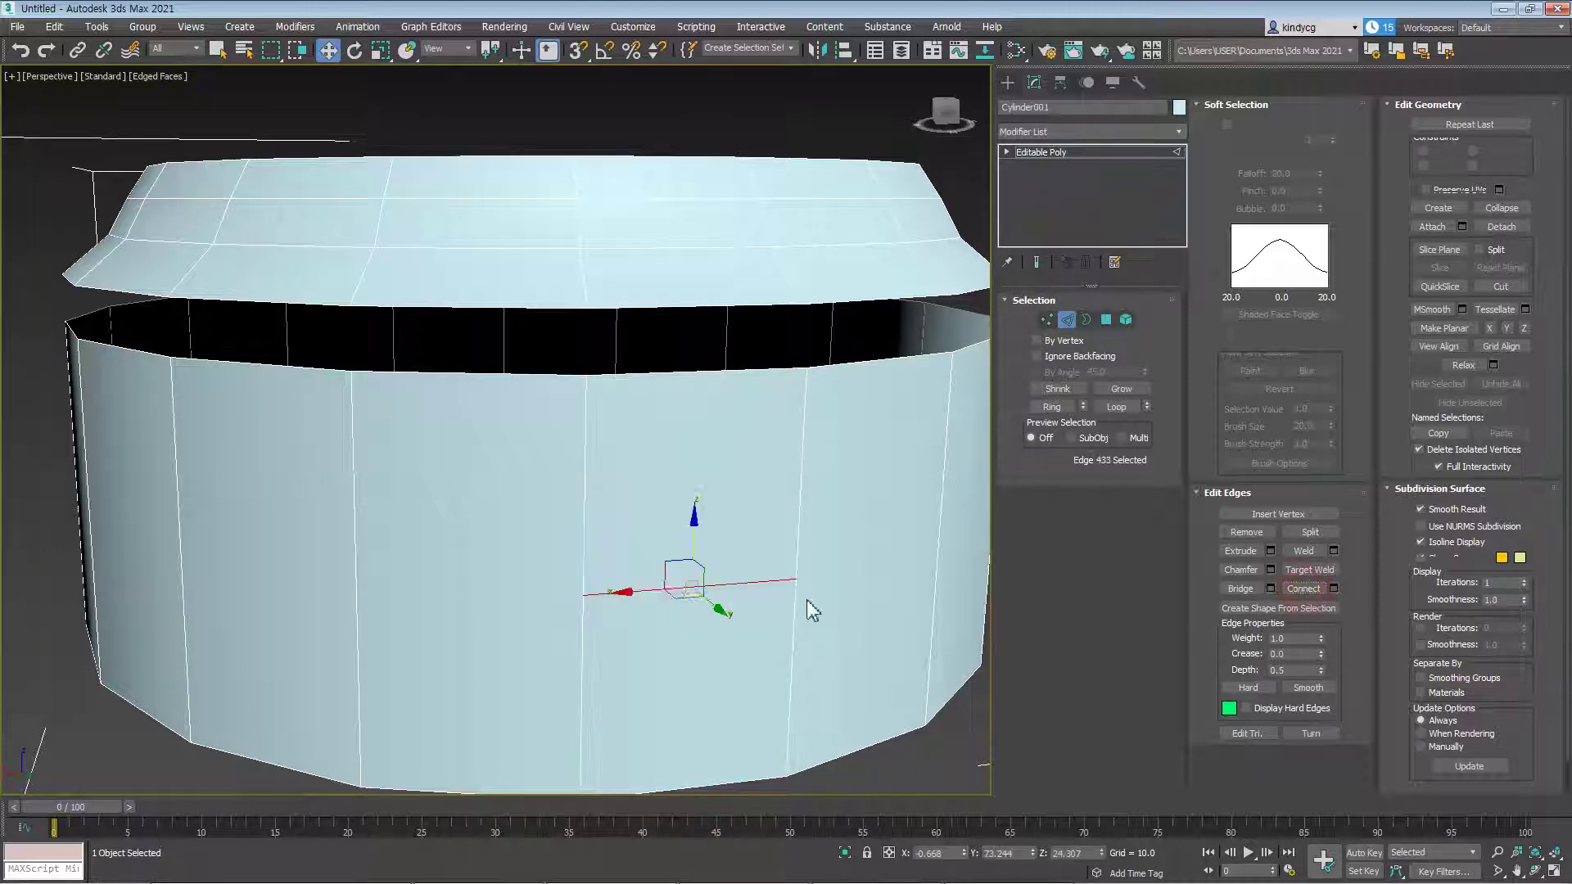
Undo the connecting edge between the two vertical body edges
{"action": "middle_click_drag", "start_coordinate": [593, 595], "coordinate": [600, 583]}
{"action": "left_click", "coordinate": [733, 605]}
{"action": "left_click", "coordinate": [754, 569]}
{"action": "left_click", "coordinate": [753, 589]}
{"action": "key", "text": "ctrl+z"}
{"action": "key", "text": "ctrl+z"}
{"action": "key", "text": "ctrl+z"}
{"action": "key", "text": "ctrl+z"}
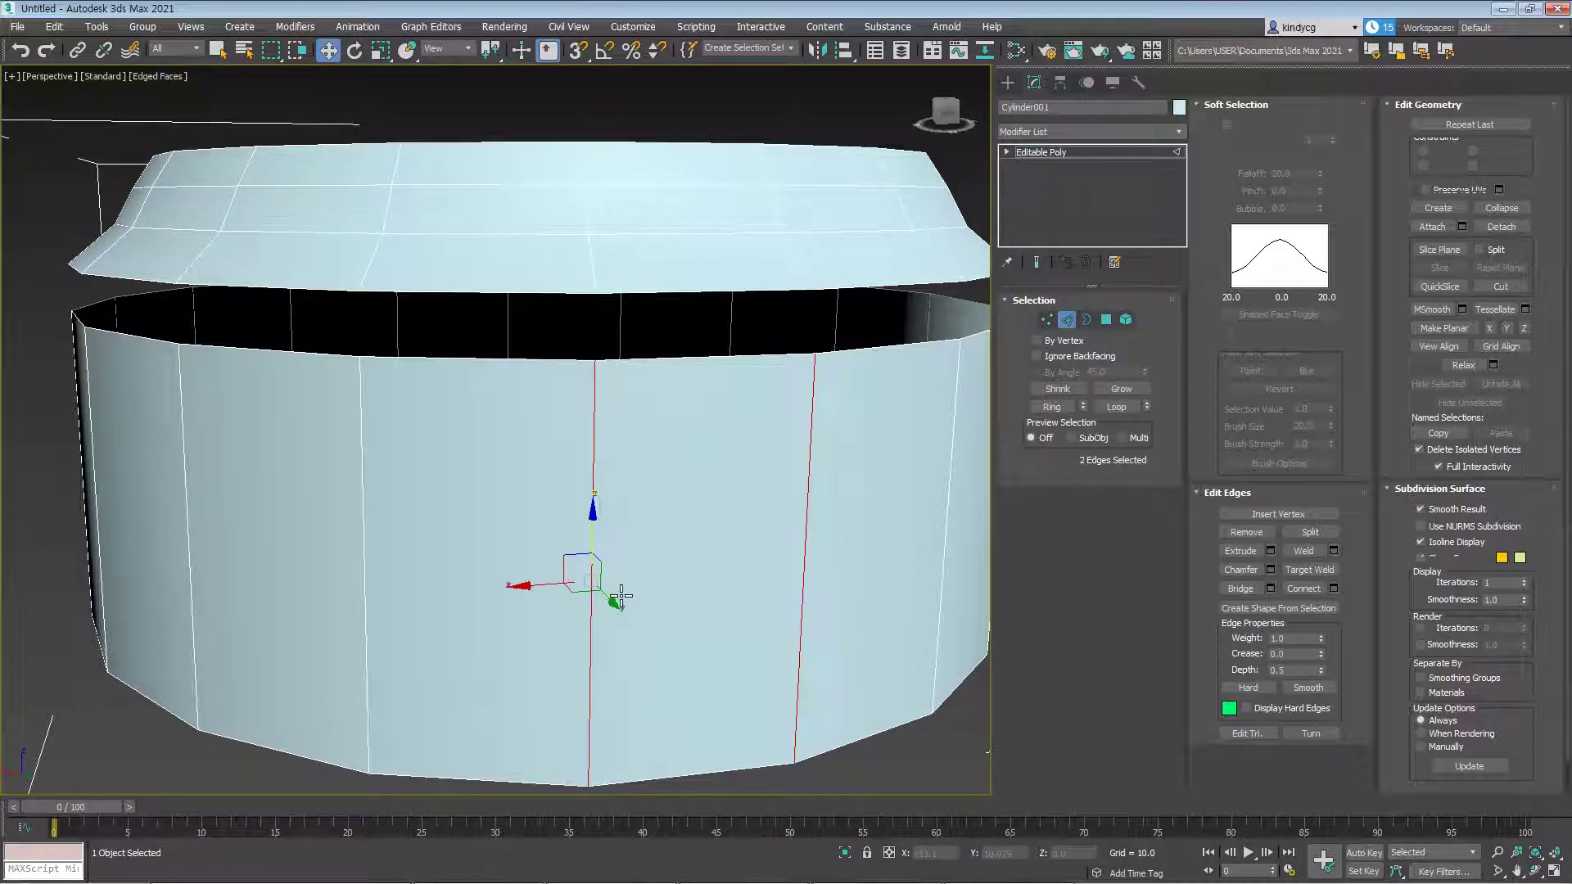
Connect the body's full ring of vertical edges with a new loop, raise the loop and scale it outward
{"action": "left_click", "coordinate": [645, 565]}
{"action": "left_click", "coordinate": [590, 568]}
{"action": "left_click", "coordinate": [1051, 407]}
{"action": "middle_click_drag", "start_coordinate": [642, 589], "coordinate": [577, 567]}
{"action": "right_click", "coordinate": [638, 502]}
{"action": "left_click", "coordinate": [620, 558]}
{"action": "left_click_drag", "start_coordinate": [535, 365], "coordinate": [528, 331]}
{"action": "key", "text": "r"}
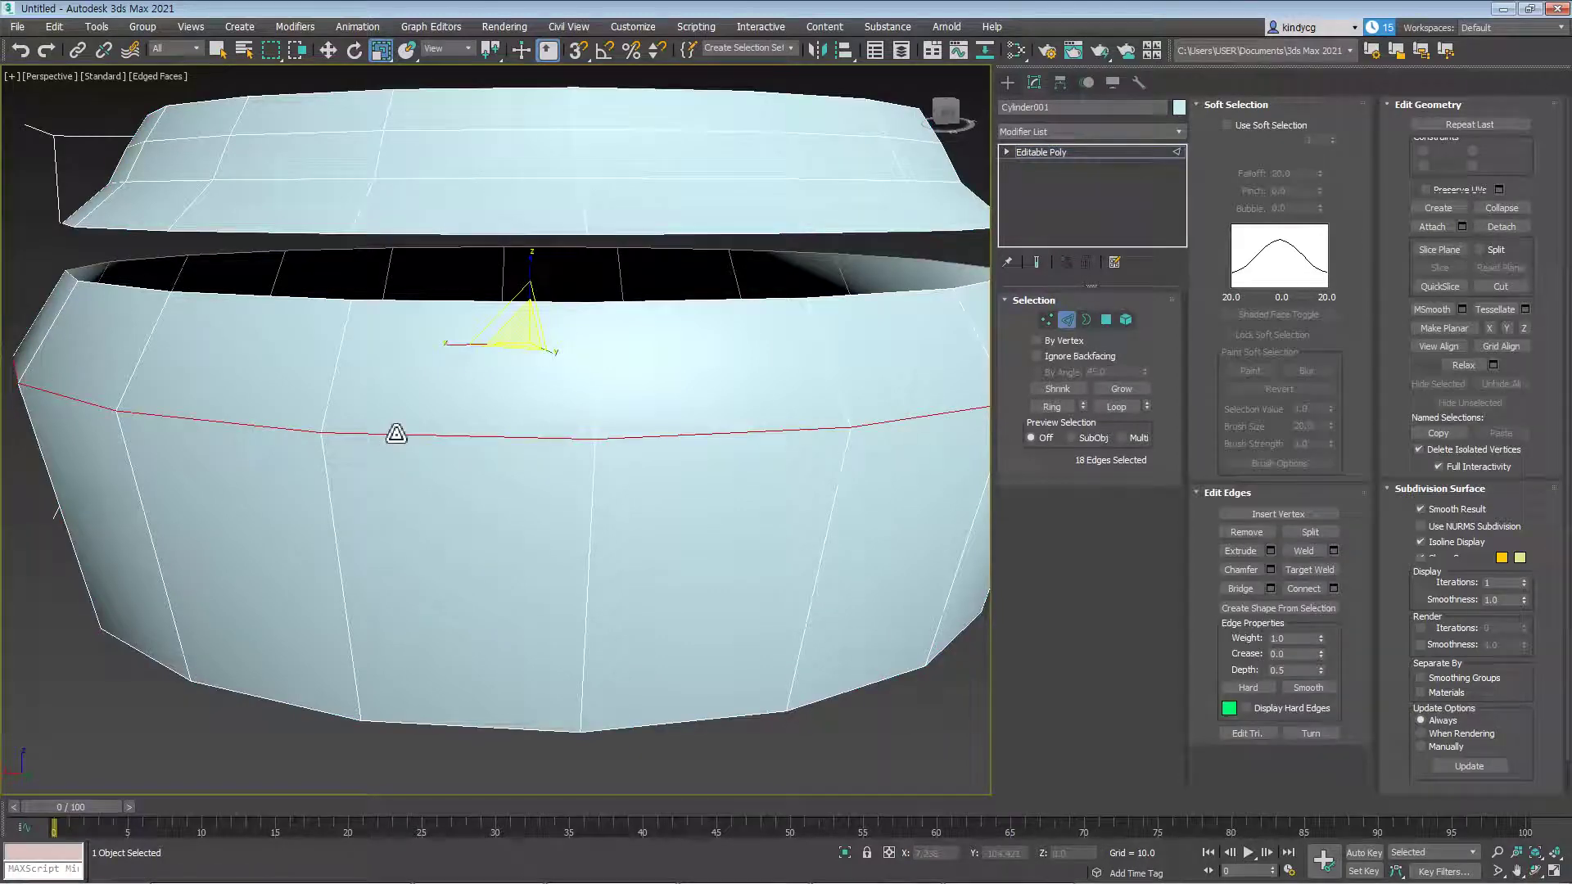
Chamfer the bulged body loop by 6.177 with one connect edge segment
{"action": "right_click", "coordinate": [397, 434]}
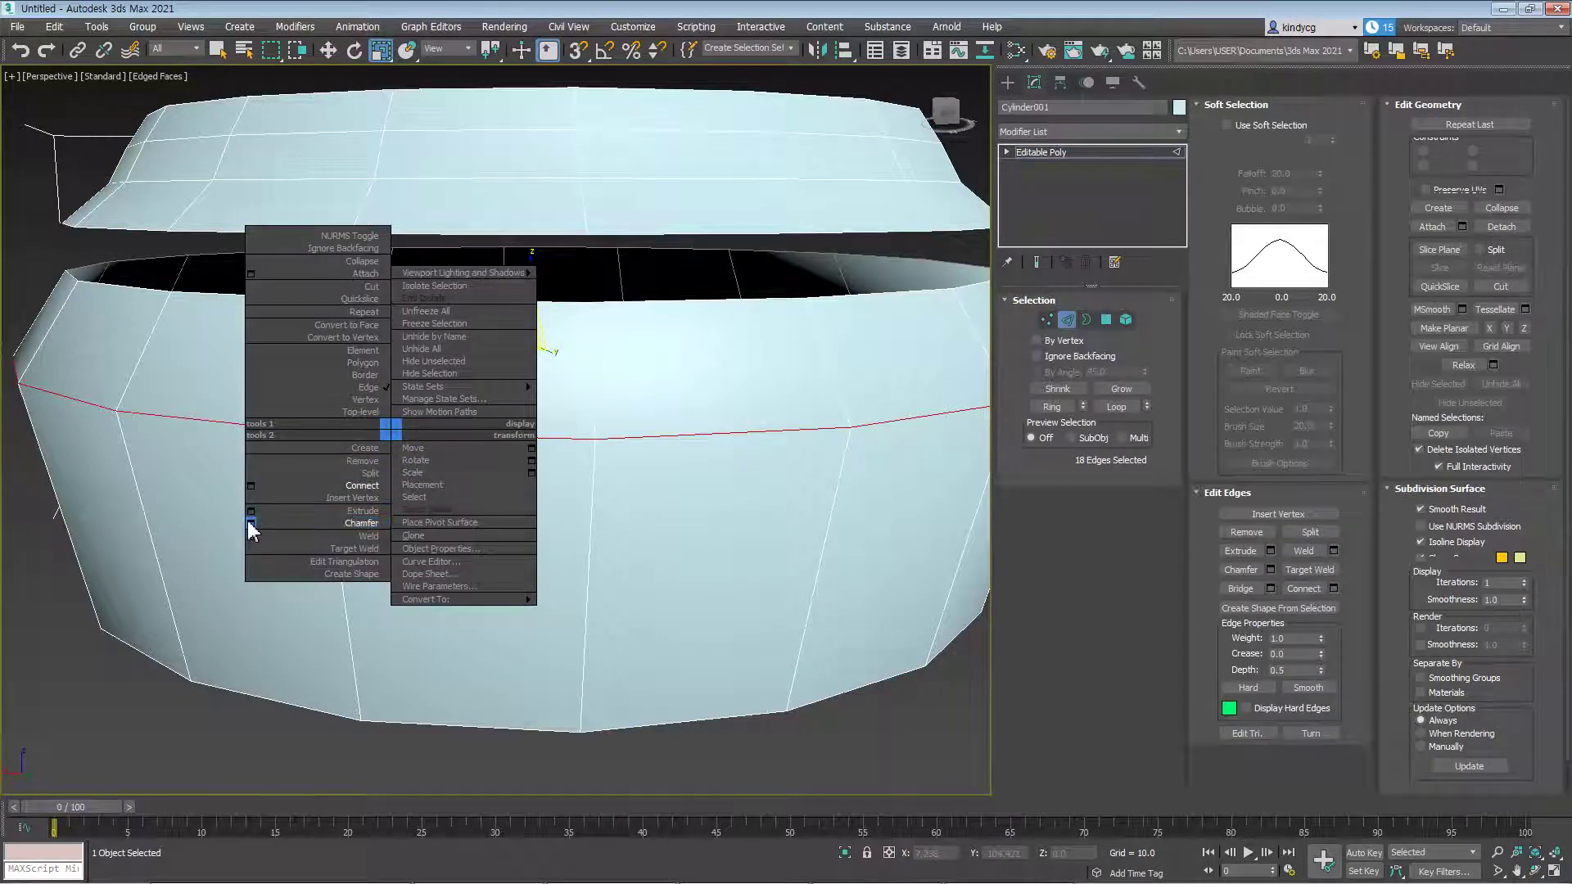
{"action": "left_click", "coordinate": [252, 523]}
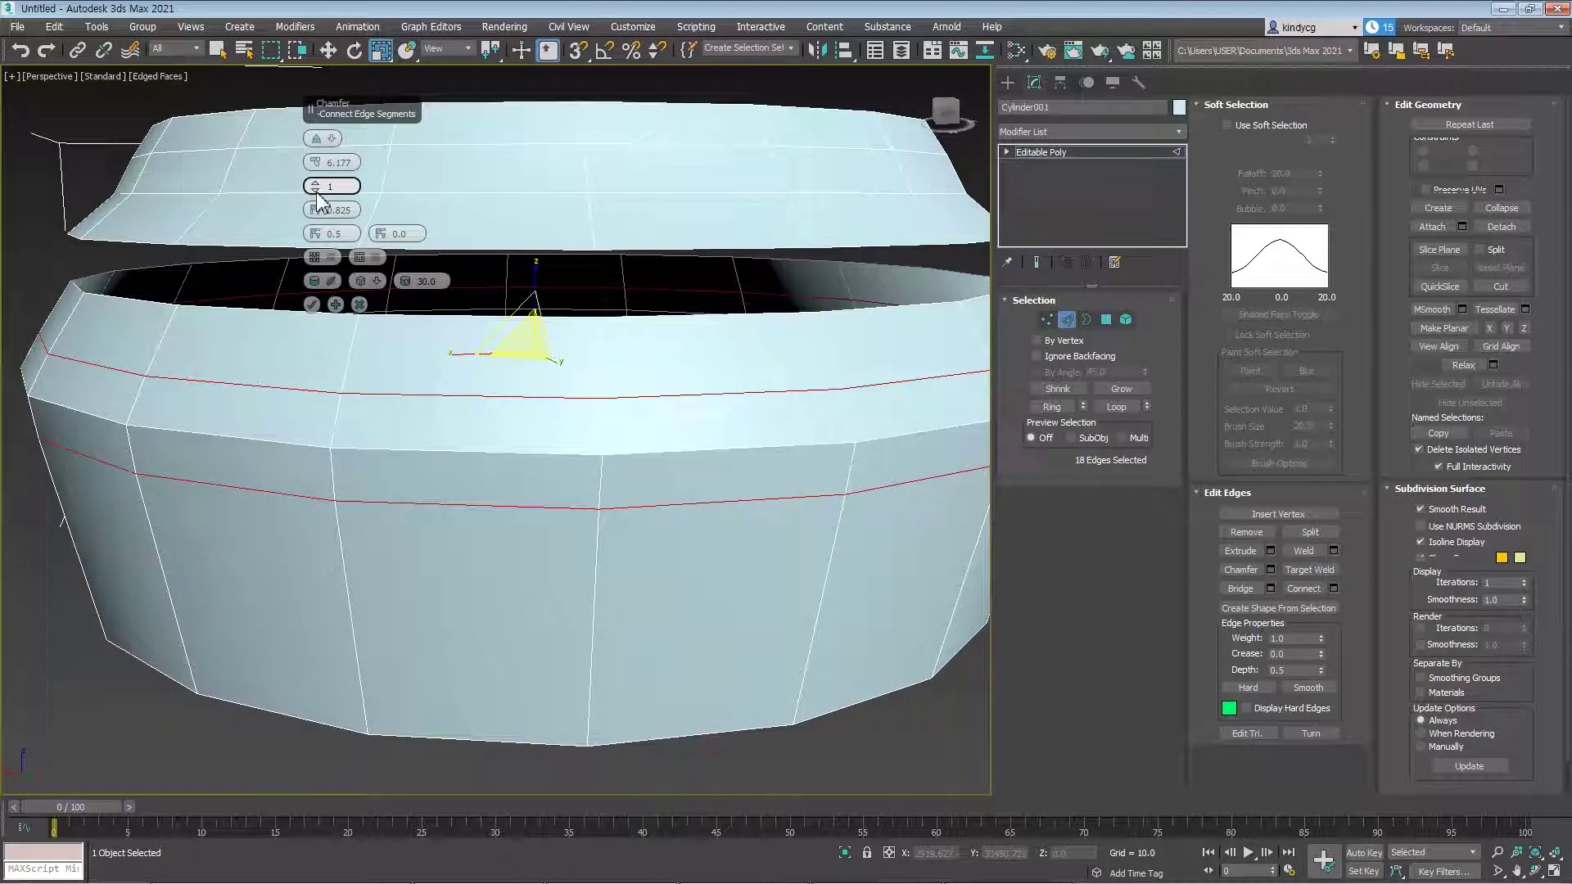
{"action": "left_click", "coordinate": [312, 302]}
Select the ring of short vertical edges across the chamfered band and connect them with a new edge loop
{"action": "scroll", "coordinate": [537, 470], "scroll_direction": "down", "scroll_amount": 2}
{"action": "middle_click_drag", "start_coordinate": [462, 483], "coordinate": [512, 422]}
{"action": "left_click", "coordinate": [160, 505]}
{"action": "middle_click_drag", "start_coordinate": [307, 457], "coordinate": [291, 493]}
{"action": "left_click", "coordinate": [346, 367]}
{"action": "left_click", "coordinate": [1050, 407]}
{"action": "right_click", "coordinate": [570, 401]}
{"action": "left_click", "coordinate": [572, 458]}
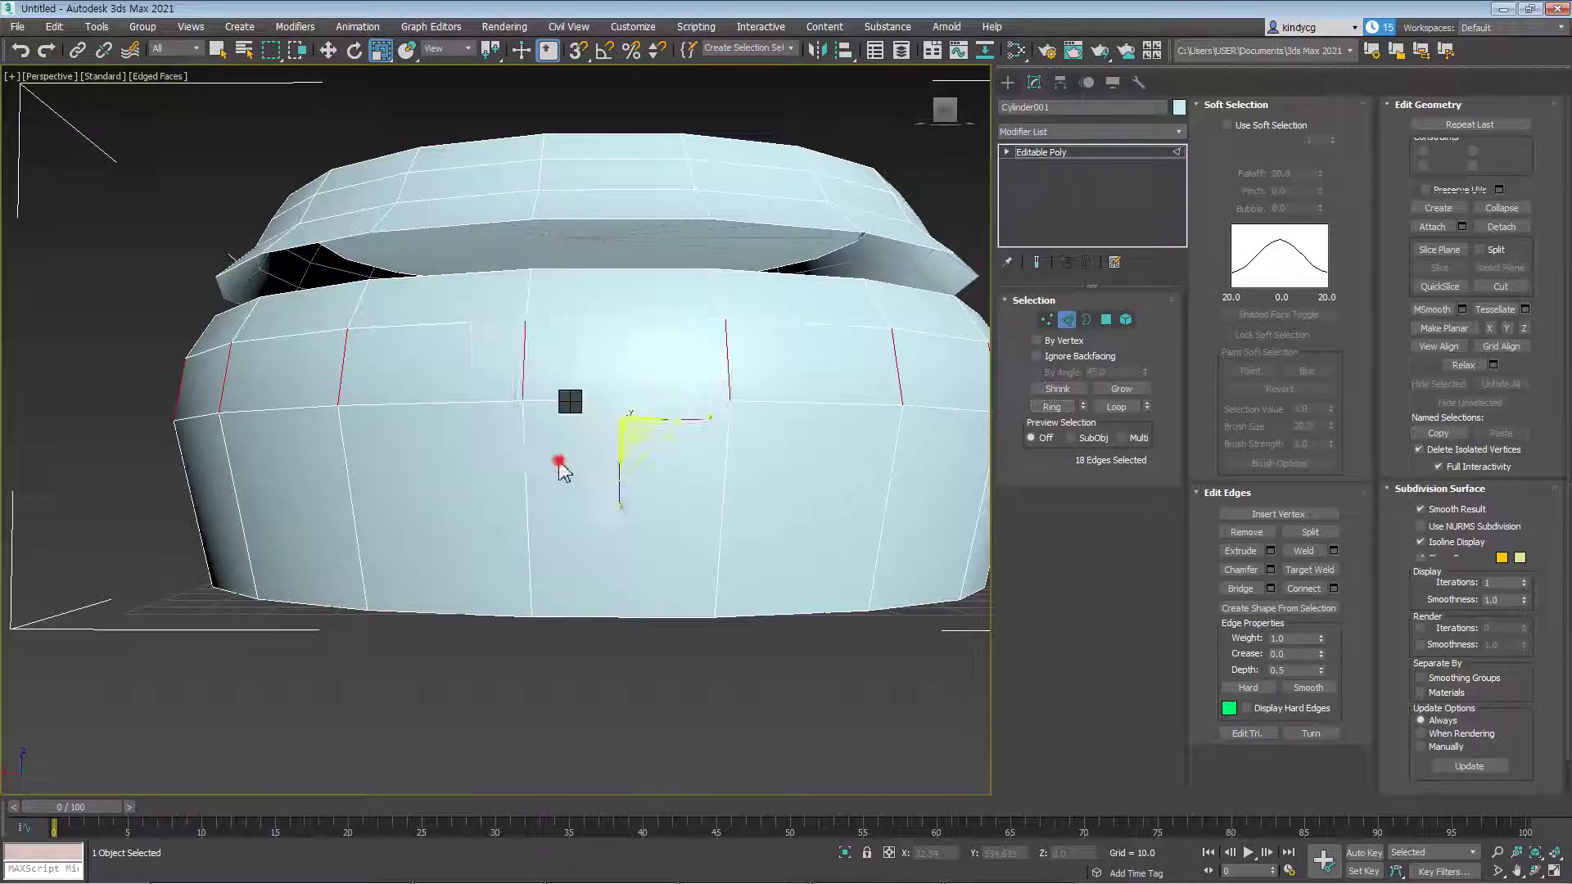
{"action": "scroll", "coordinate": [445, 484], "scroll_direction": "up", "scroll_amount": 2}
{"action": "scroll", "coordinate": [316, 407], "scroll_direction": "up", "scroll_amount": 2}
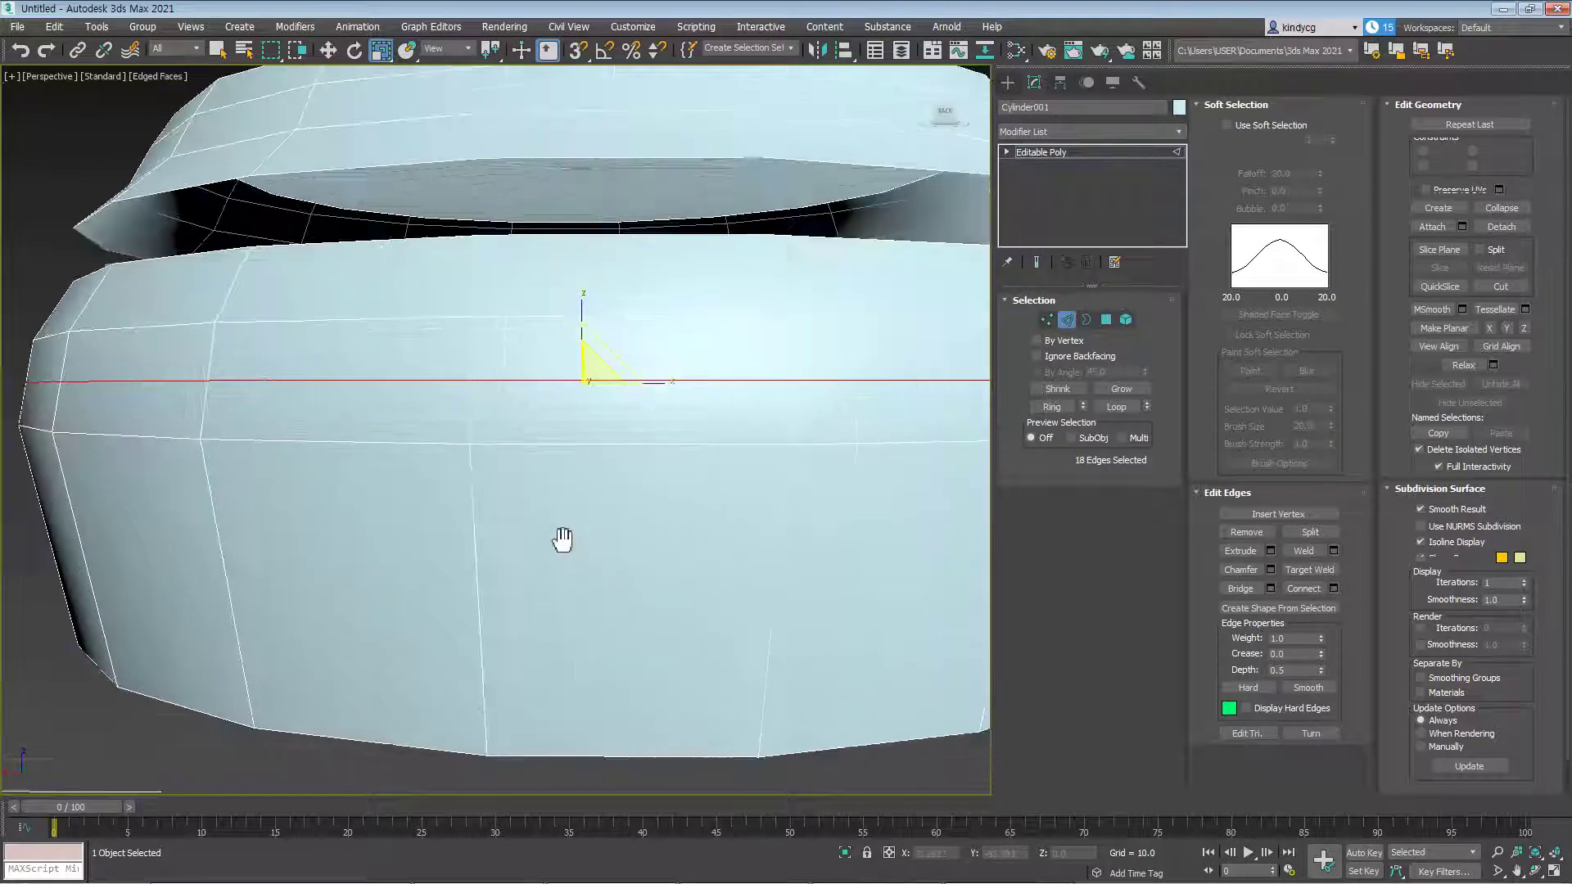
{"action": "scroll", "coordinate": [562, 537], "scroll_direction": "down", "scroll_amount": 5}
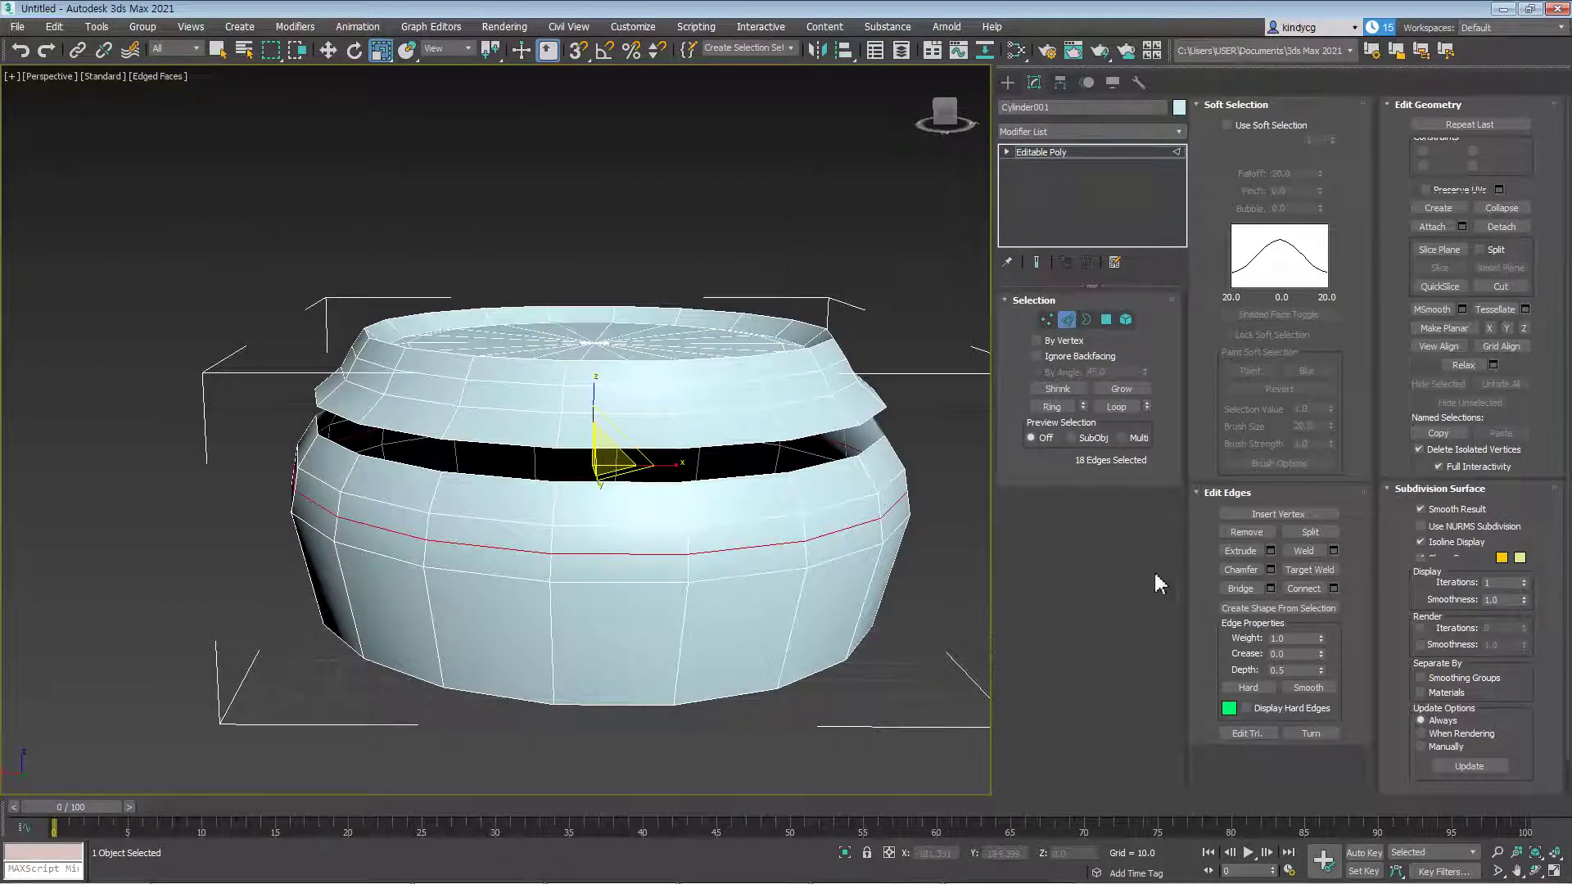
{"action": "left_click", "coordinate": [763, 703]}
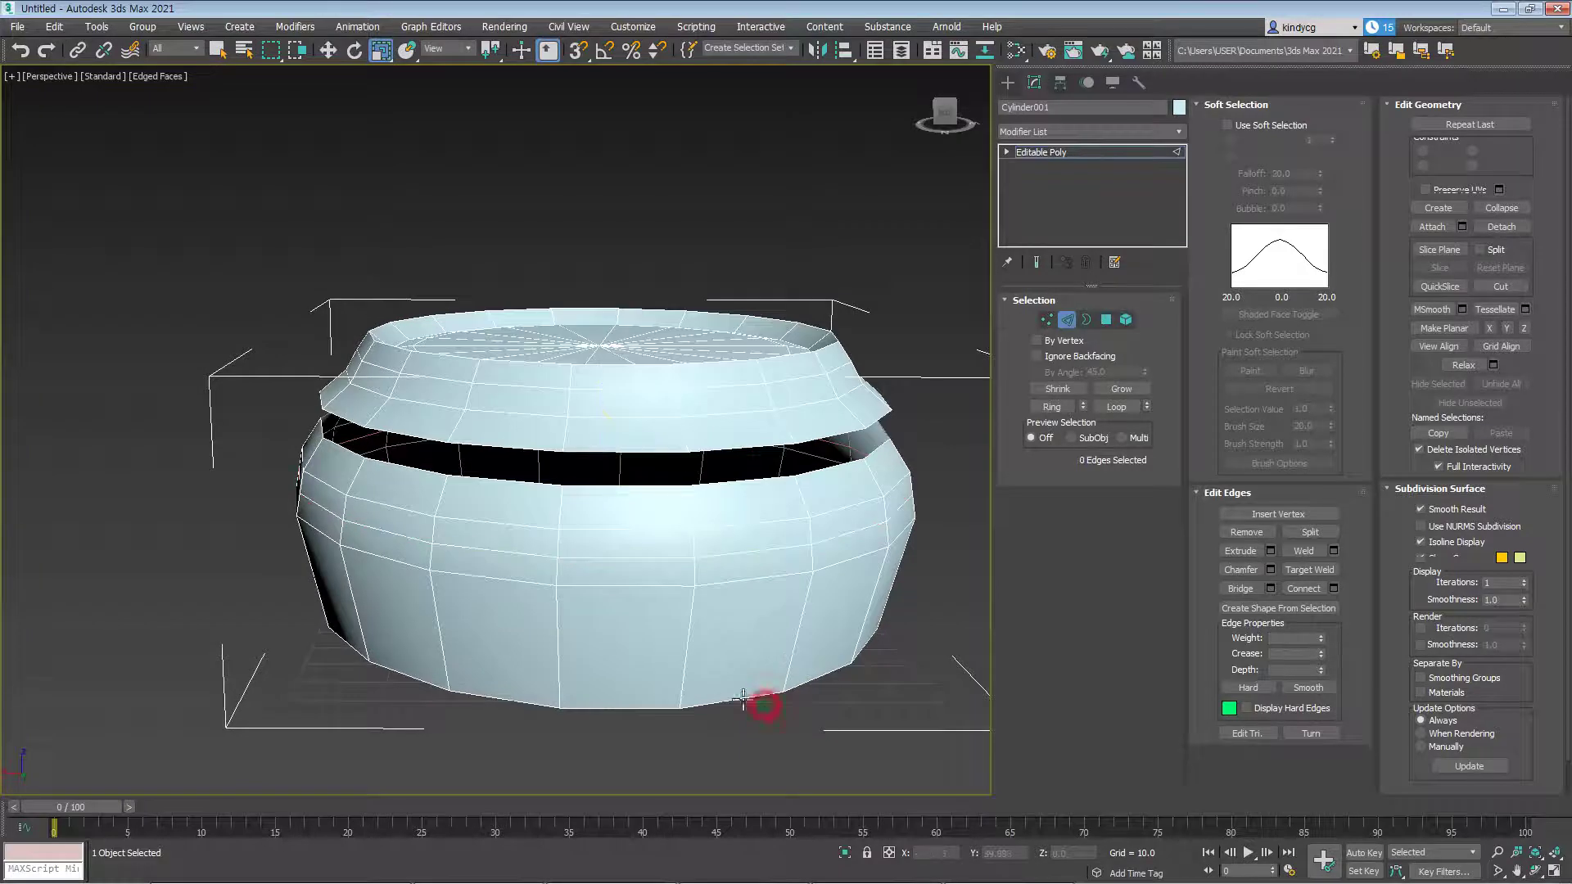
{"action": "left_click", "coordinate": [801, 620], "text": "ctrl"}
{"action": "left_click", "coordinate": [800, 627]}
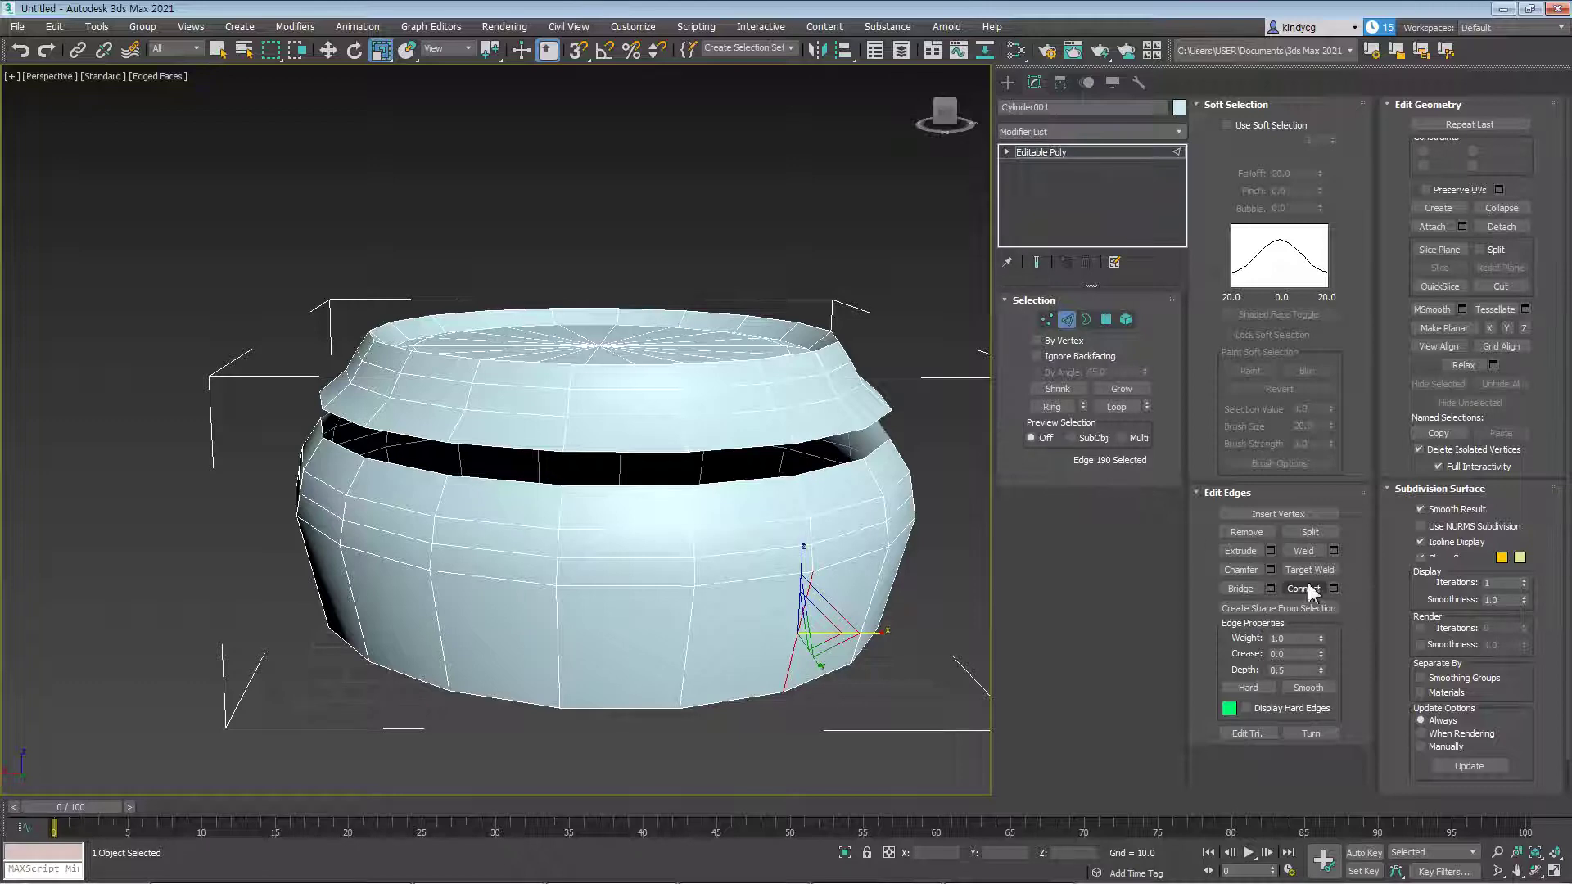
Create a linear shape named Shape001 from the edge loop in the middle of the body's chamfered band
{"action": "scroll", "coordinate": [643, 625], "scroll_direction": "up", "scroll_amount": 3}
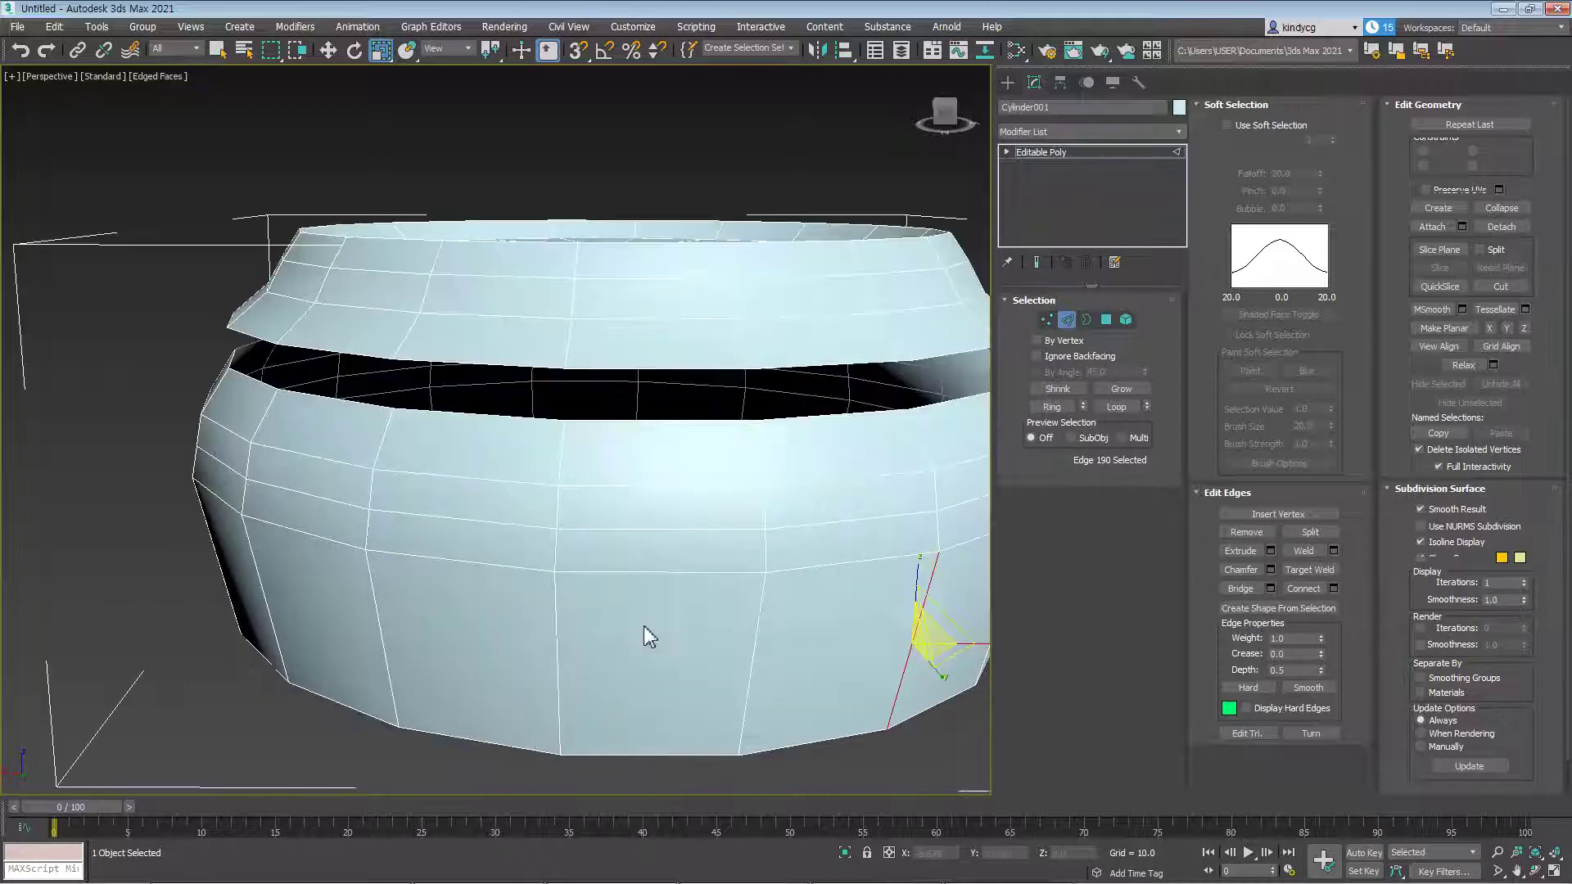
{"action": "double_click", "coordinate": [631, 528]}
{"action": "scroll", "coordinate": [671, 573], "scroll_direction": "down", "scroll_amount": 2}
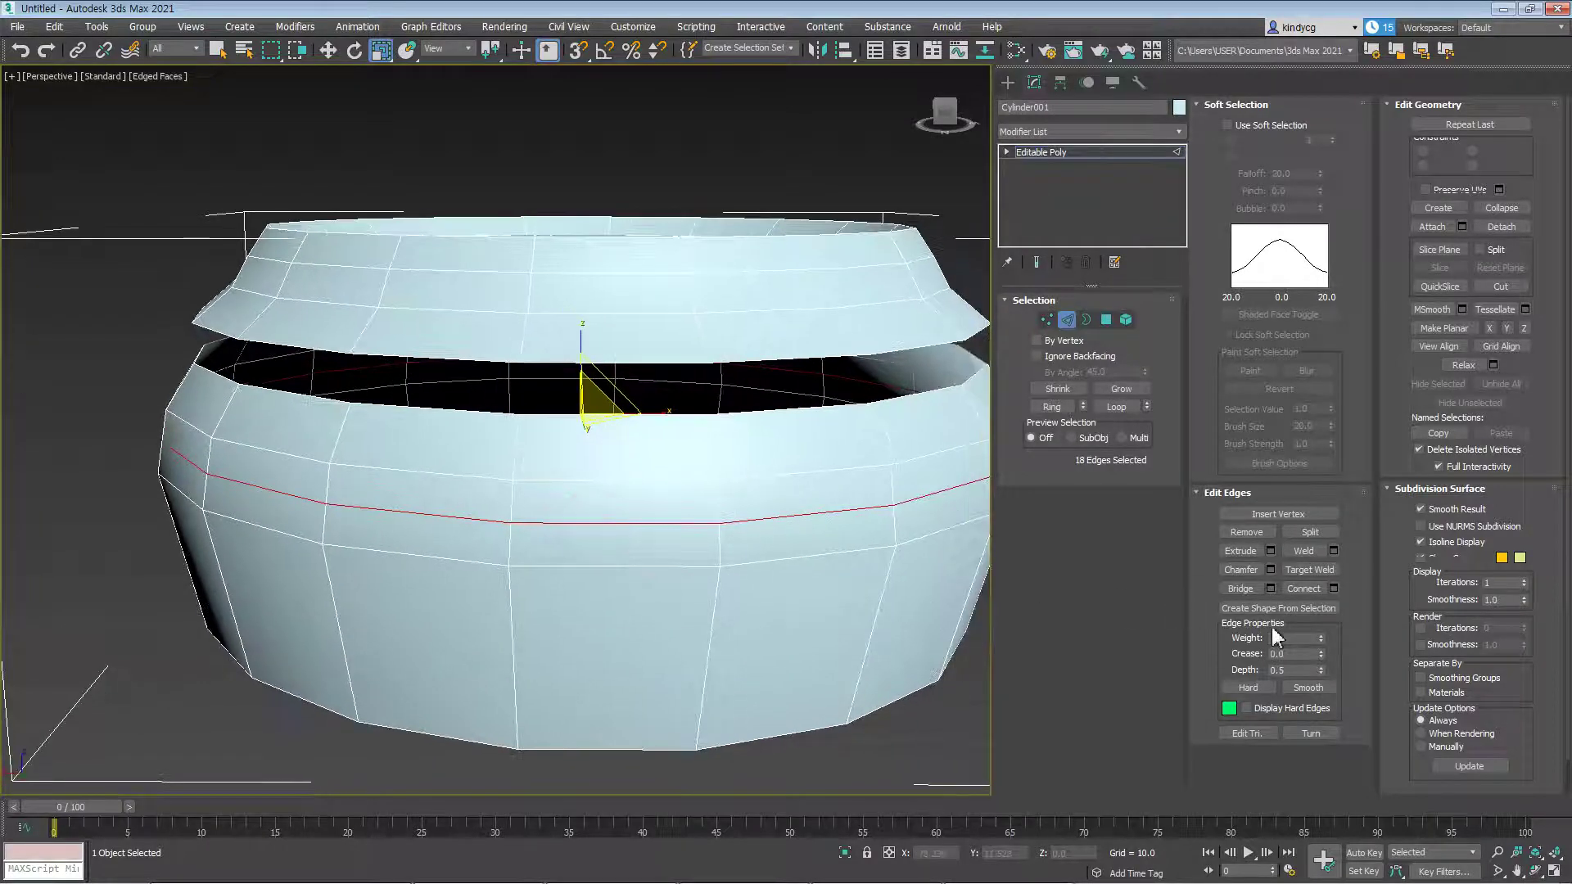
{"action": "left_click", "coordinate": [1289, 609]}
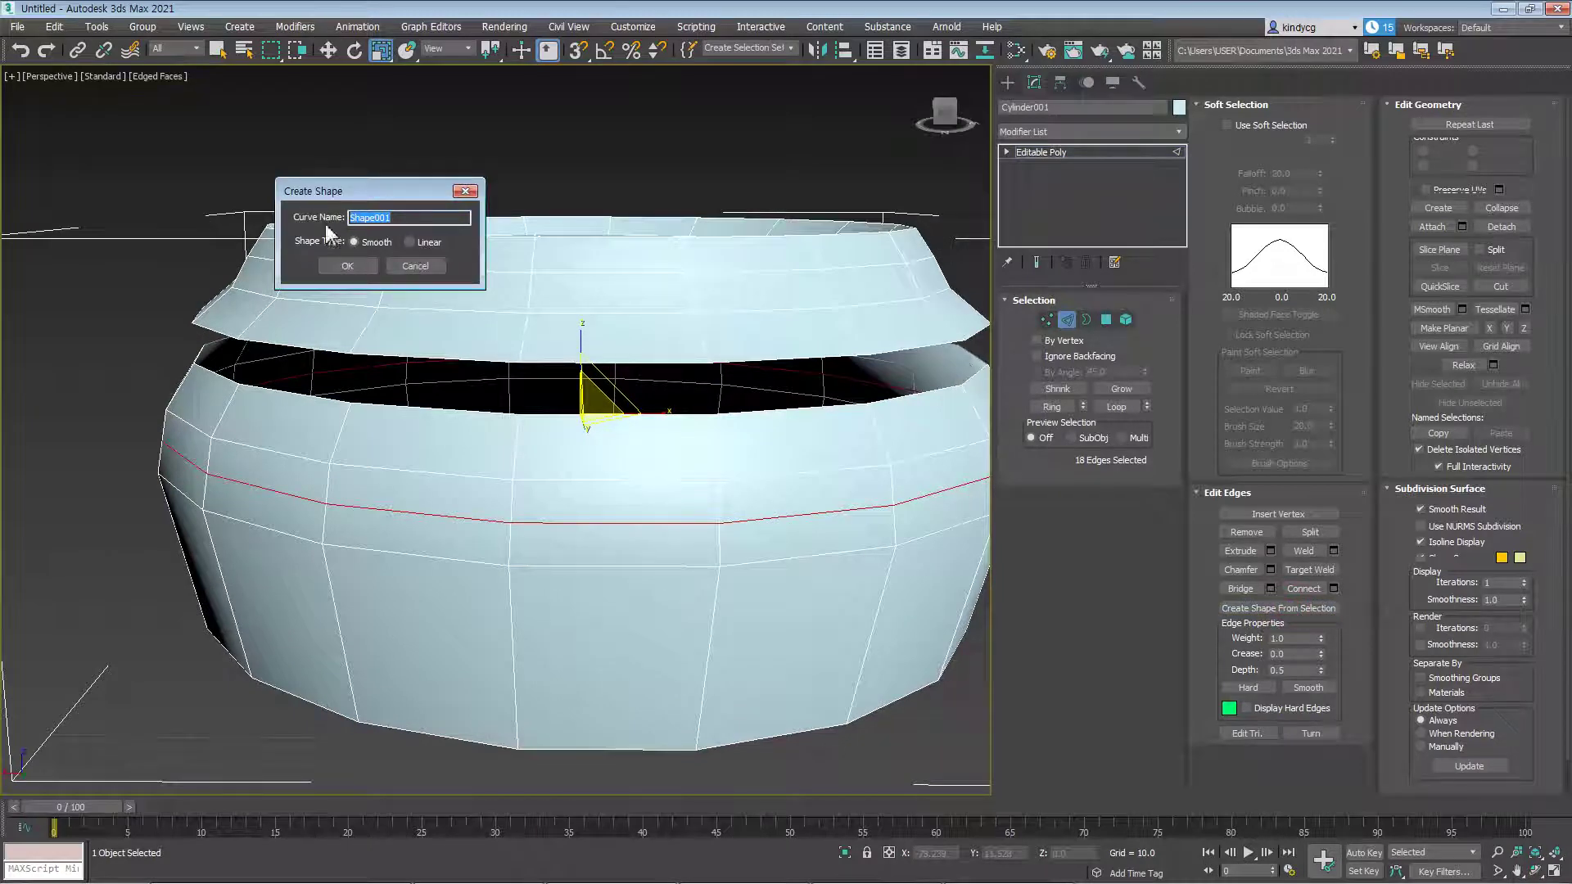
{"action": "left_click_drag", "start_coordinate": [363, 187], "coordinate": [425, 170]}
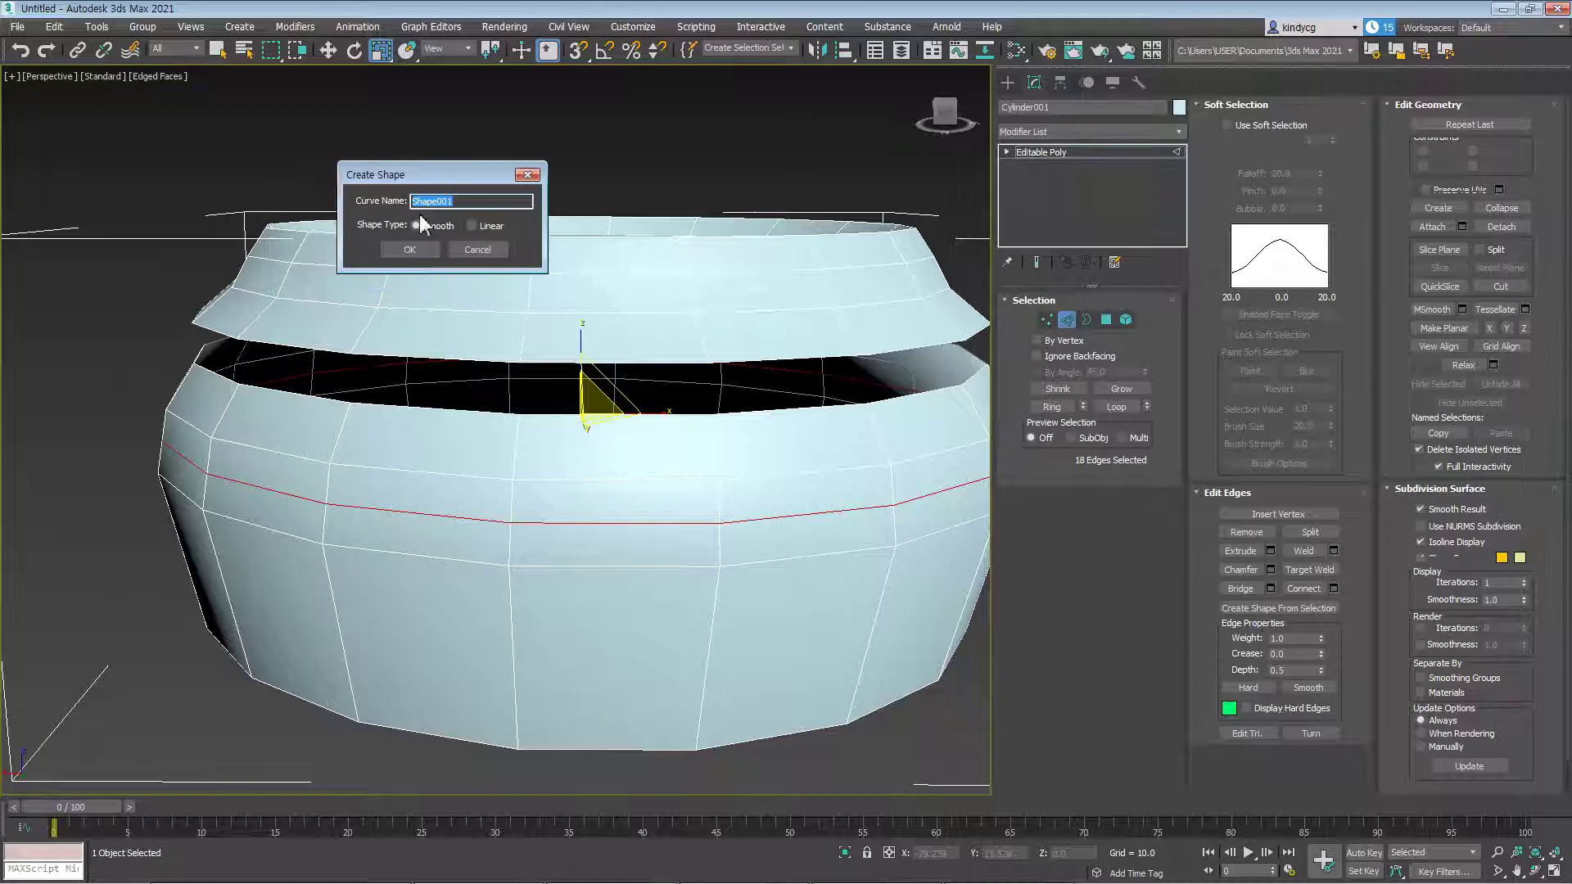
{"action": "left_click", "coordinate": [483, 230]}
{"action": "left_click", "coordinate": [414, 248]}
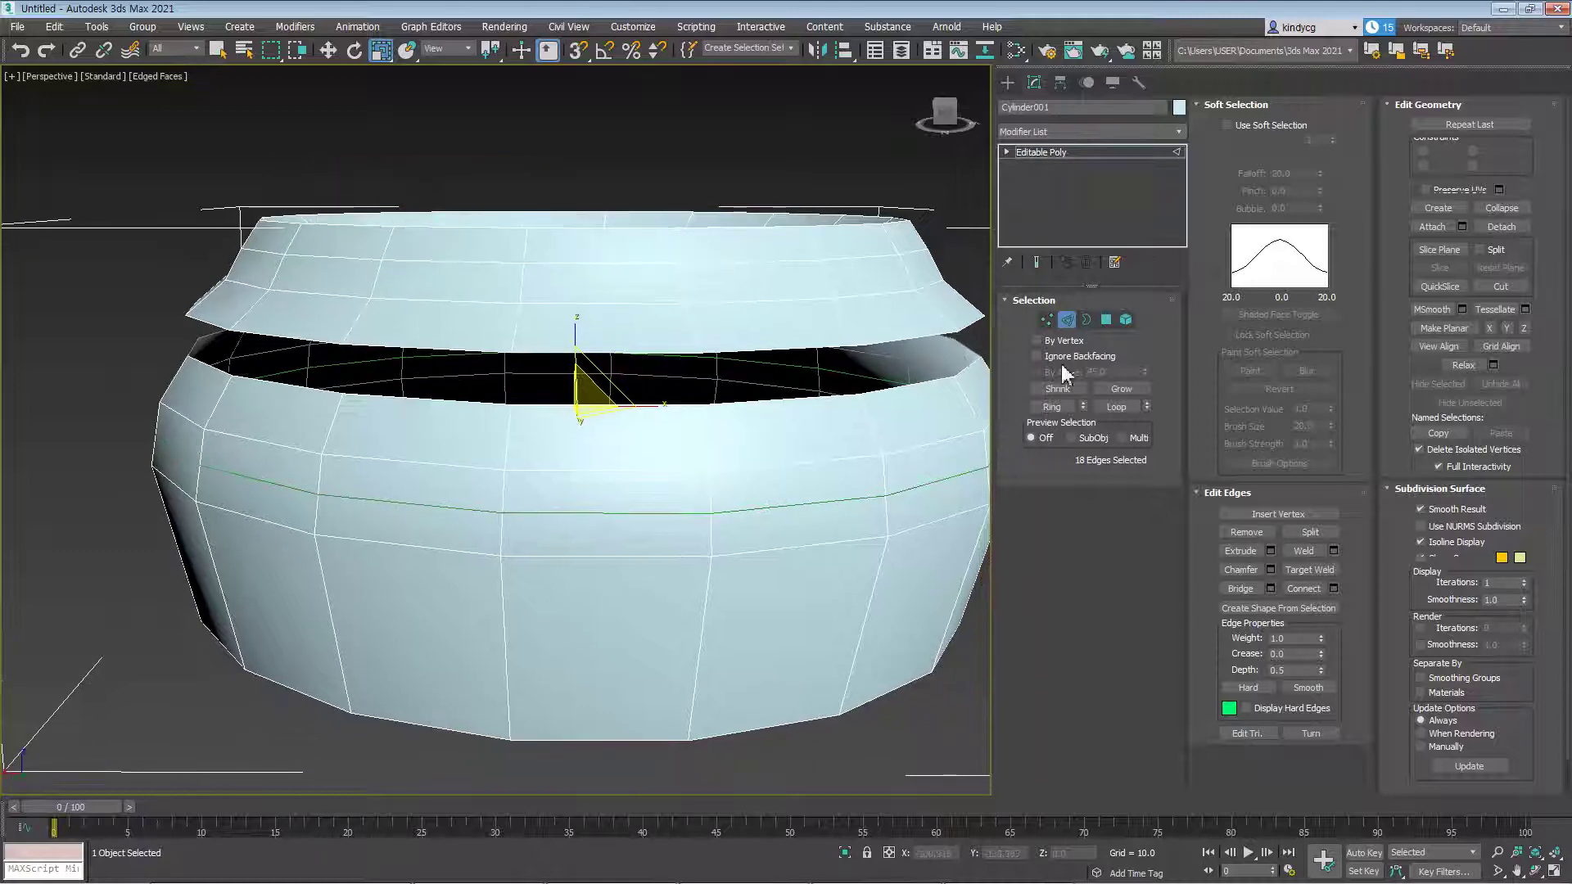
Leave edge editing on the cylinder and select the newly extracted spline around the body
{"action": "left_click", "coordinate": [1070, 320]}
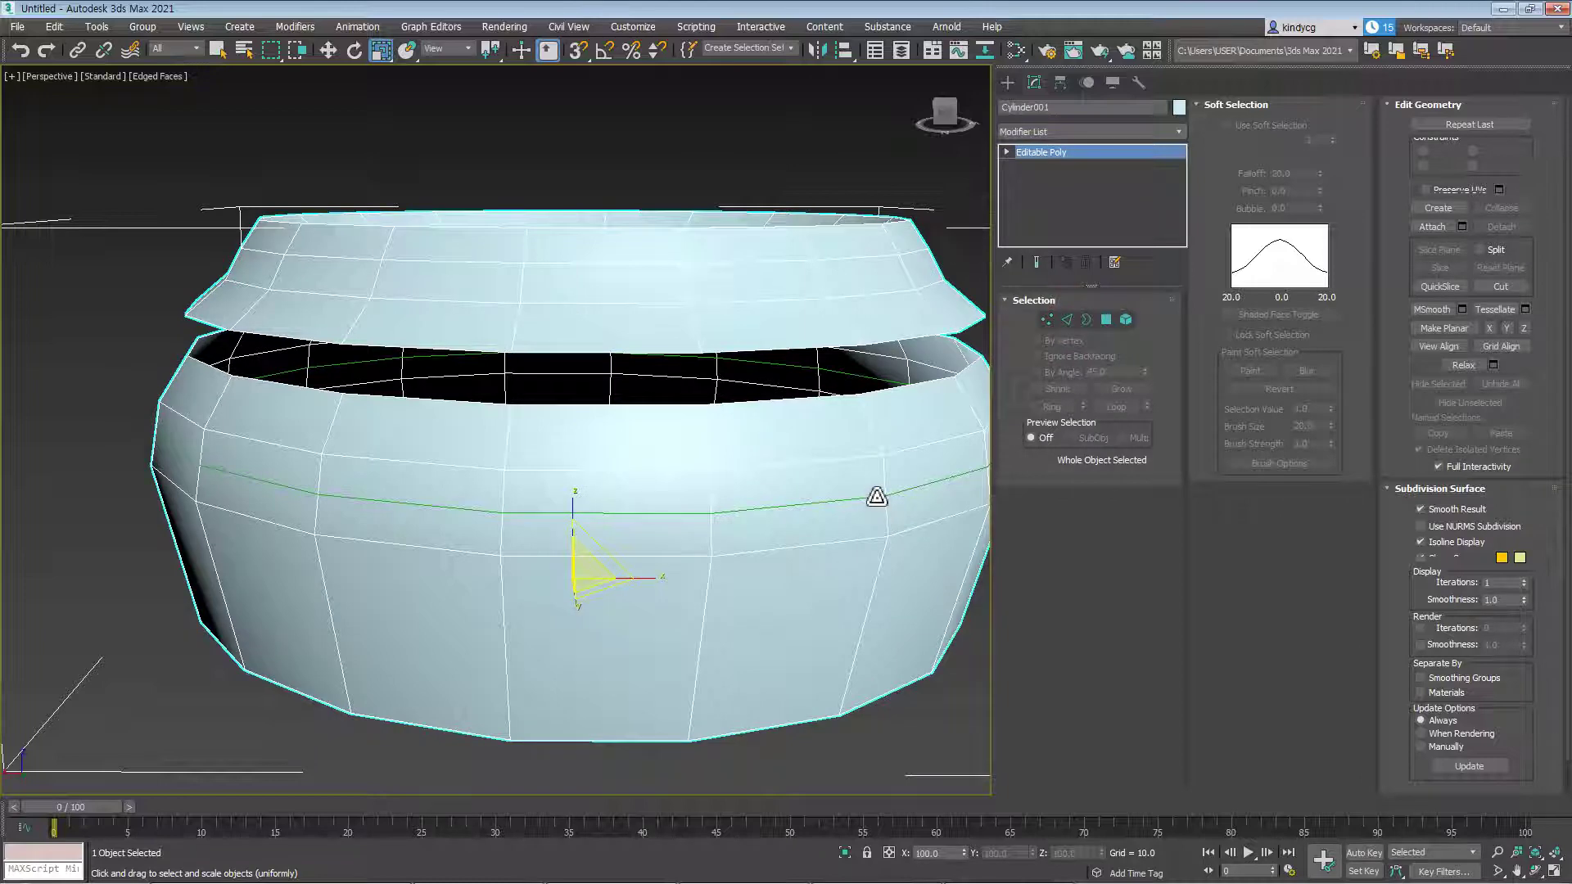
{"action": "left_click", "coordinate": [134, 381]}
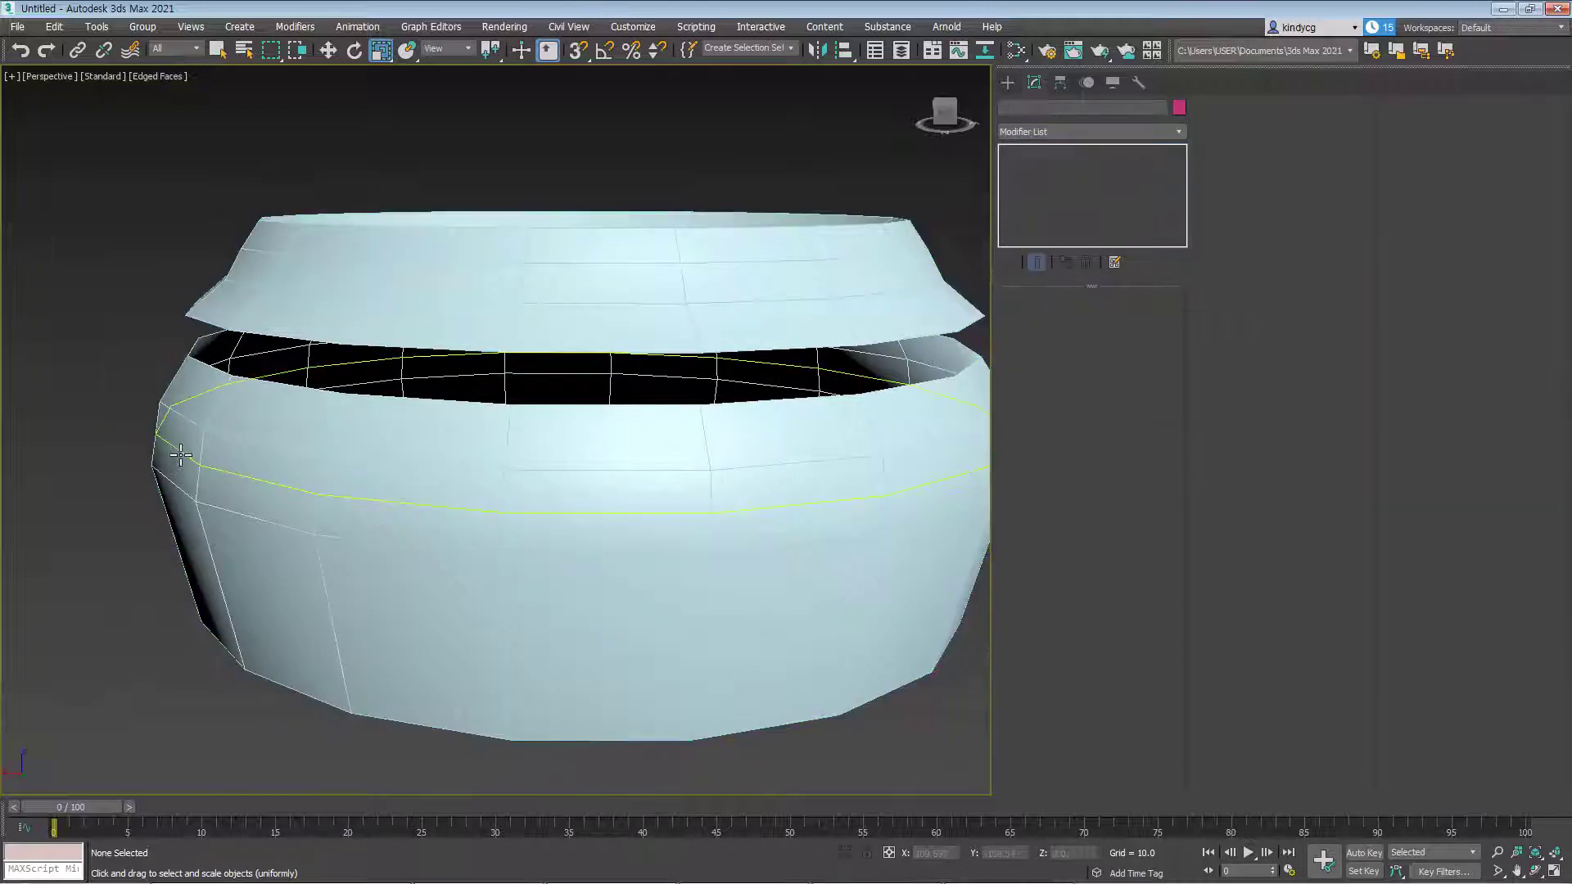
{"action": "left_click", "coordinate": [175, 452]}
{"action": "scroll", "coordinate": [373, 461], "scroll_direction": "down", "scroll_amount": 2}
Try moving the spline upward away from the body, and undo the move
{"action": "key", "text": "w"}
{"action": "left_click_drag", "start_coordinate": [511, 495], "coordinate": [514, 274]}
{"action": "key", "text": "ctrl+z"}
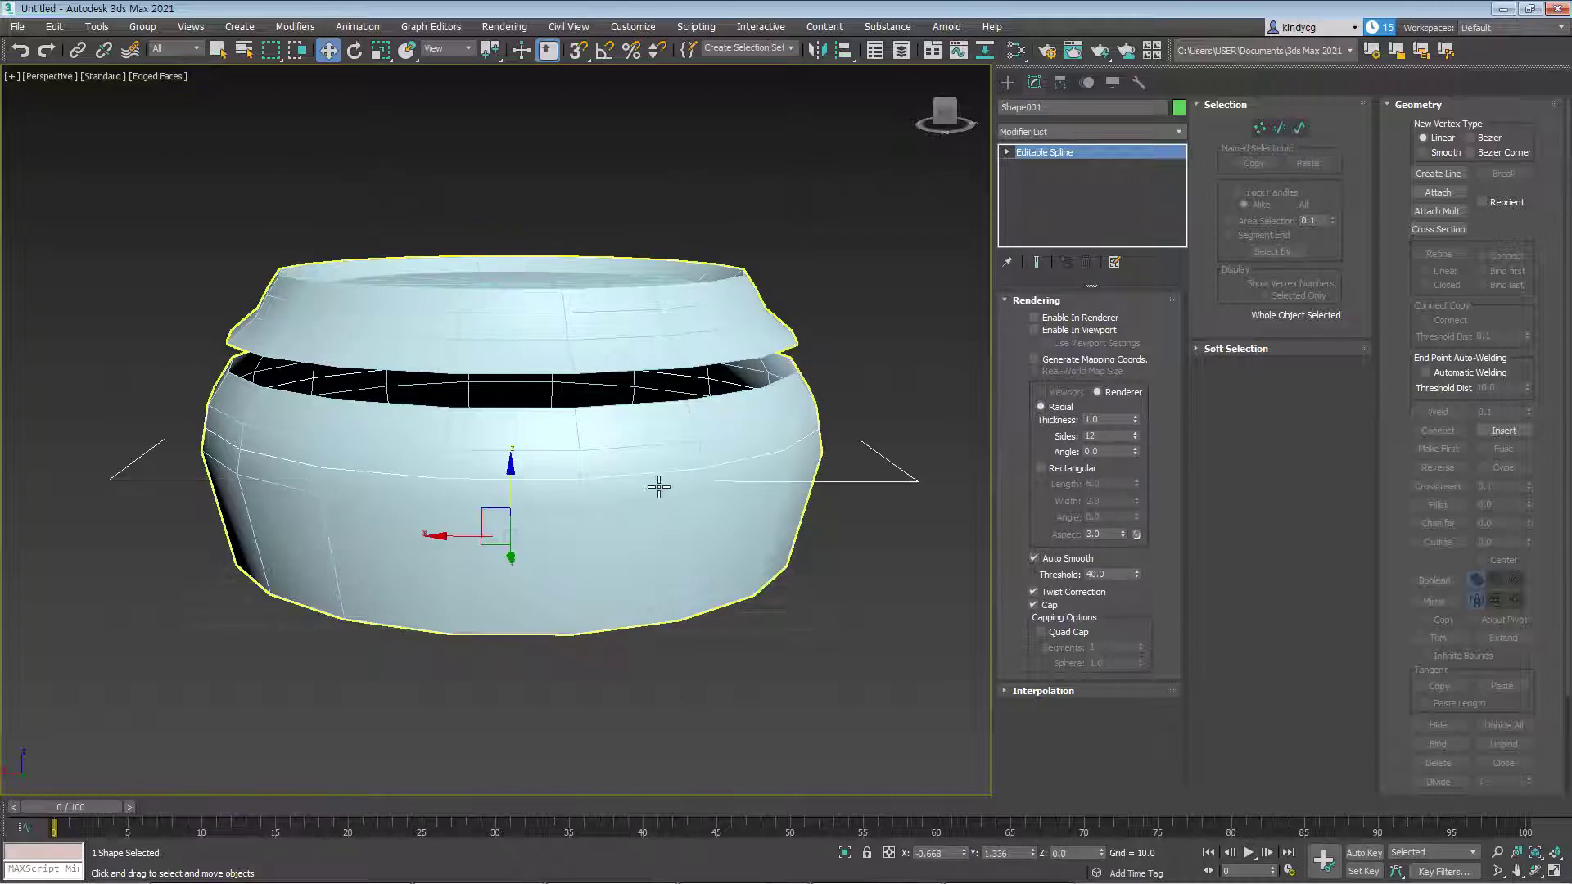
Enable the spline's rendering in the viewport and inspect the resulting tube around the body
{"action": "left_click", "coordinate": [1034, 330]}
{"action": "scroll", "coordinate": [430, 471], "scroll_direction": "up", "scroll_amount": 4}
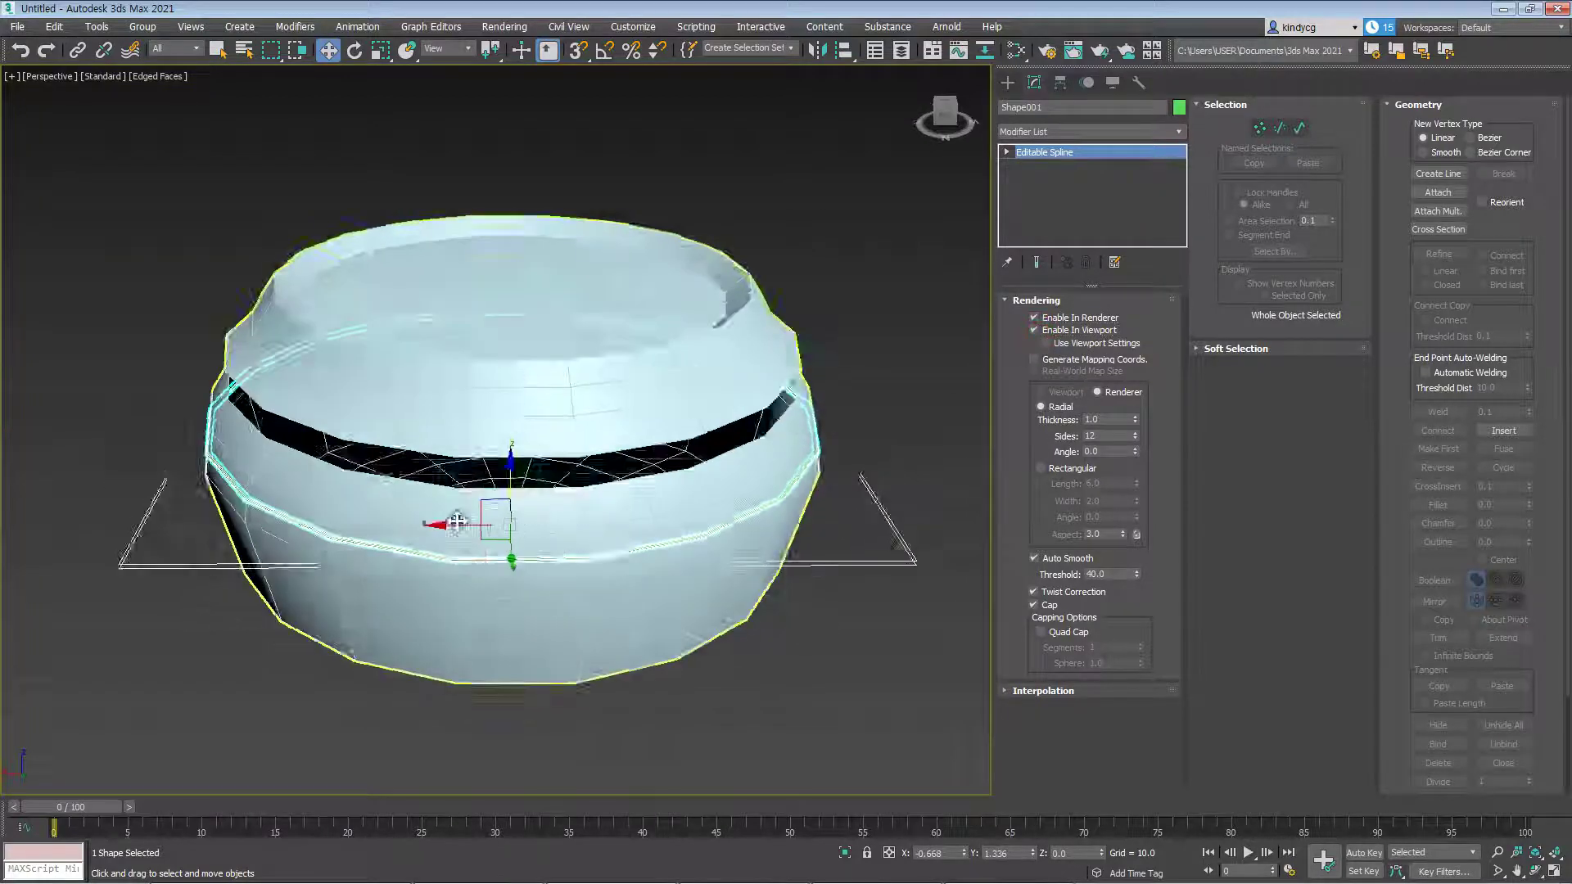
{"action": "left_click", "coordinate": [104, 524]}
{"action": "scroll", "coordinate": [344, 524], "scroll_direction": "up", "scroll_amount": 5}
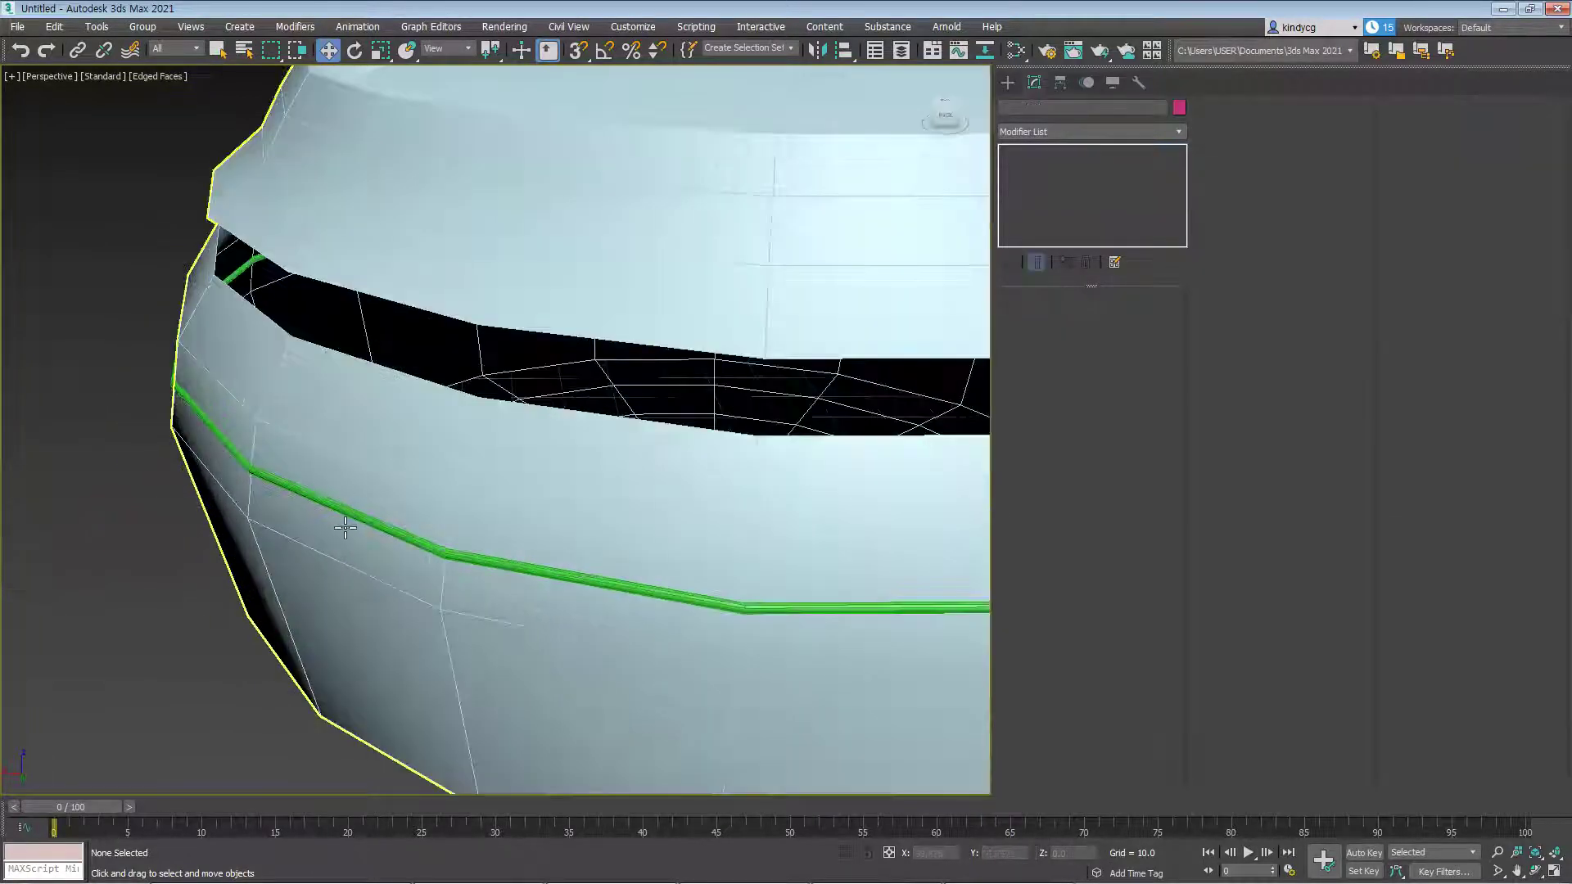
{"action": "key", "text": "F4"}
{"action": "scroll", "coordinate": [360, 560], "scroll_direction": "down", "scroll_amount": 5}
{"action": "key", "text": "F4"}
Select the cylinder again and return to edge editing
{"action": "left_click", "coordinate": [407, 530]}
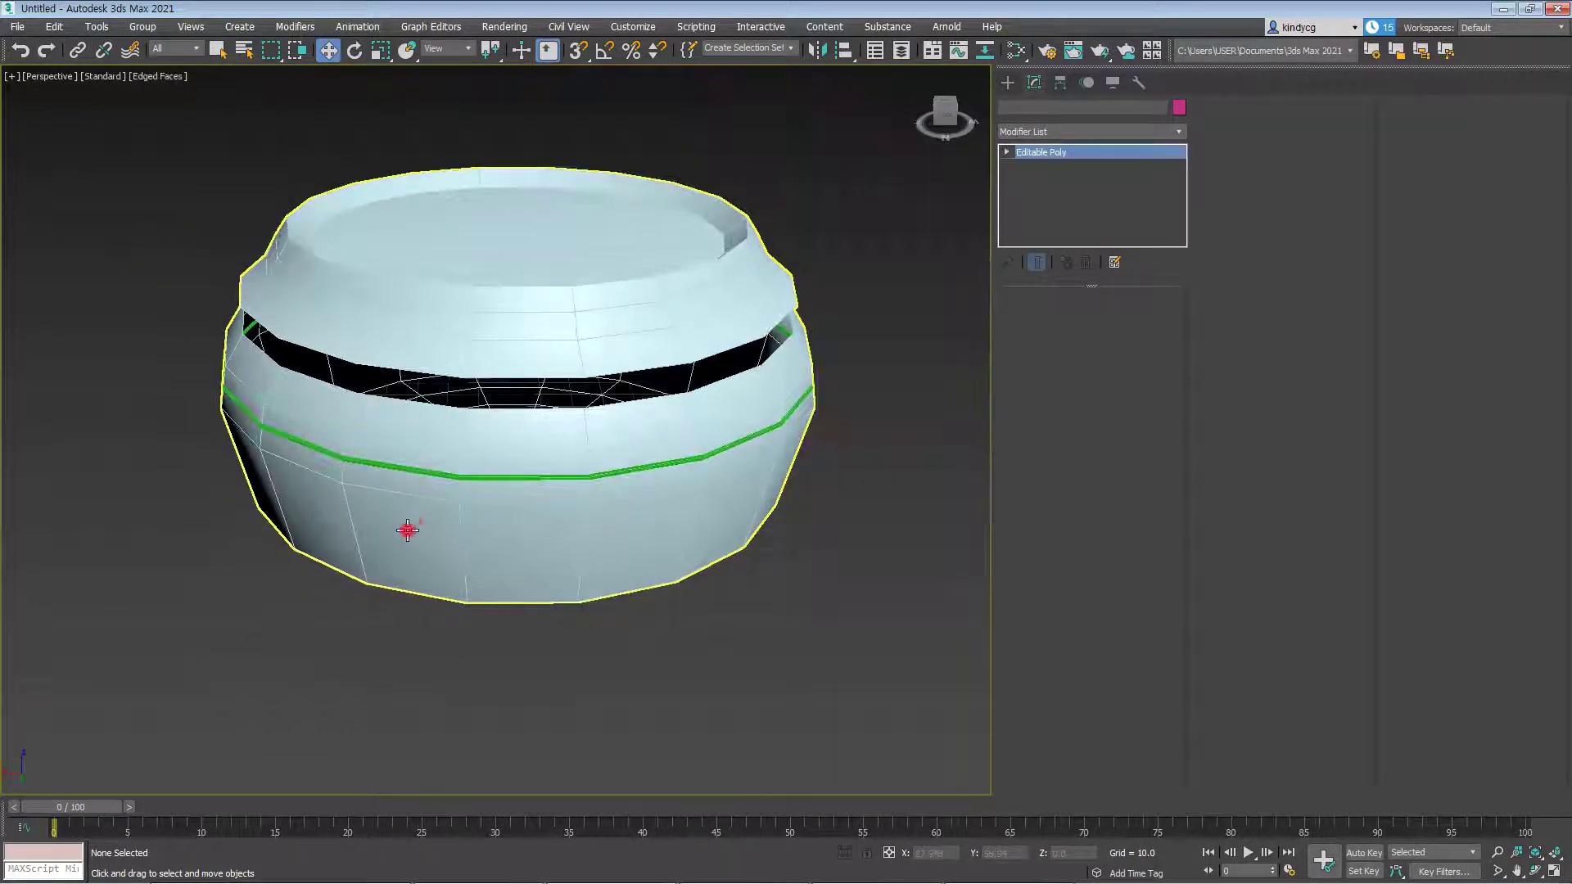
{"action": "middle_click_drag", "start_coordinate": [470, 578], "coordinate": [582, 533], "text": "alt"}
{"action": "key", "text": "2"}
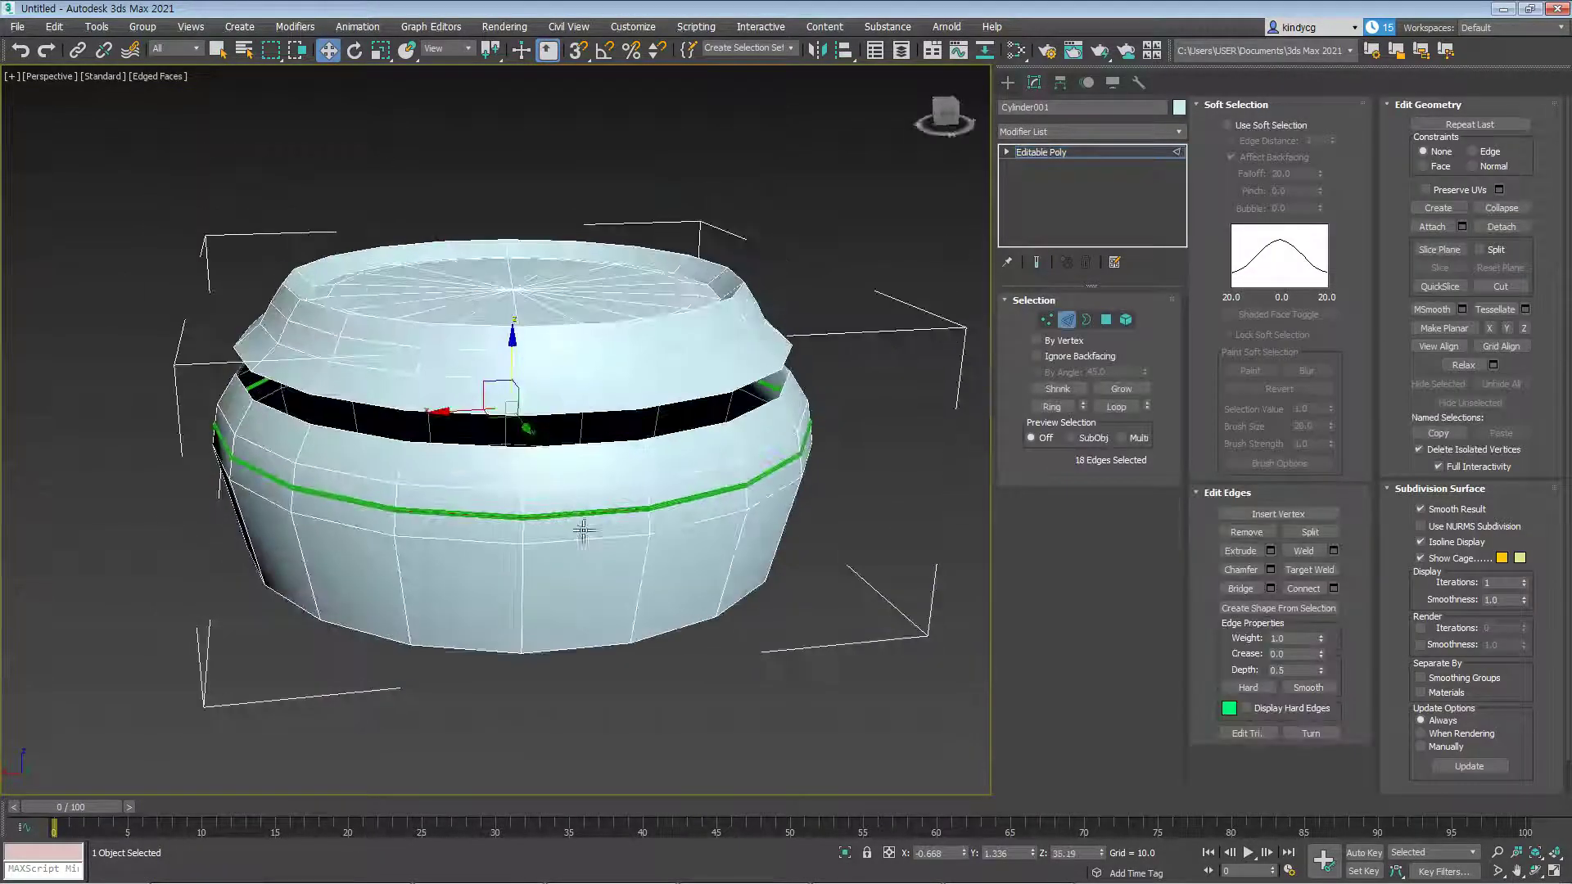
{"action": "scroll", "coordinate": [631, 527], "scroll_direction": "up", "scroll_amount": 5}
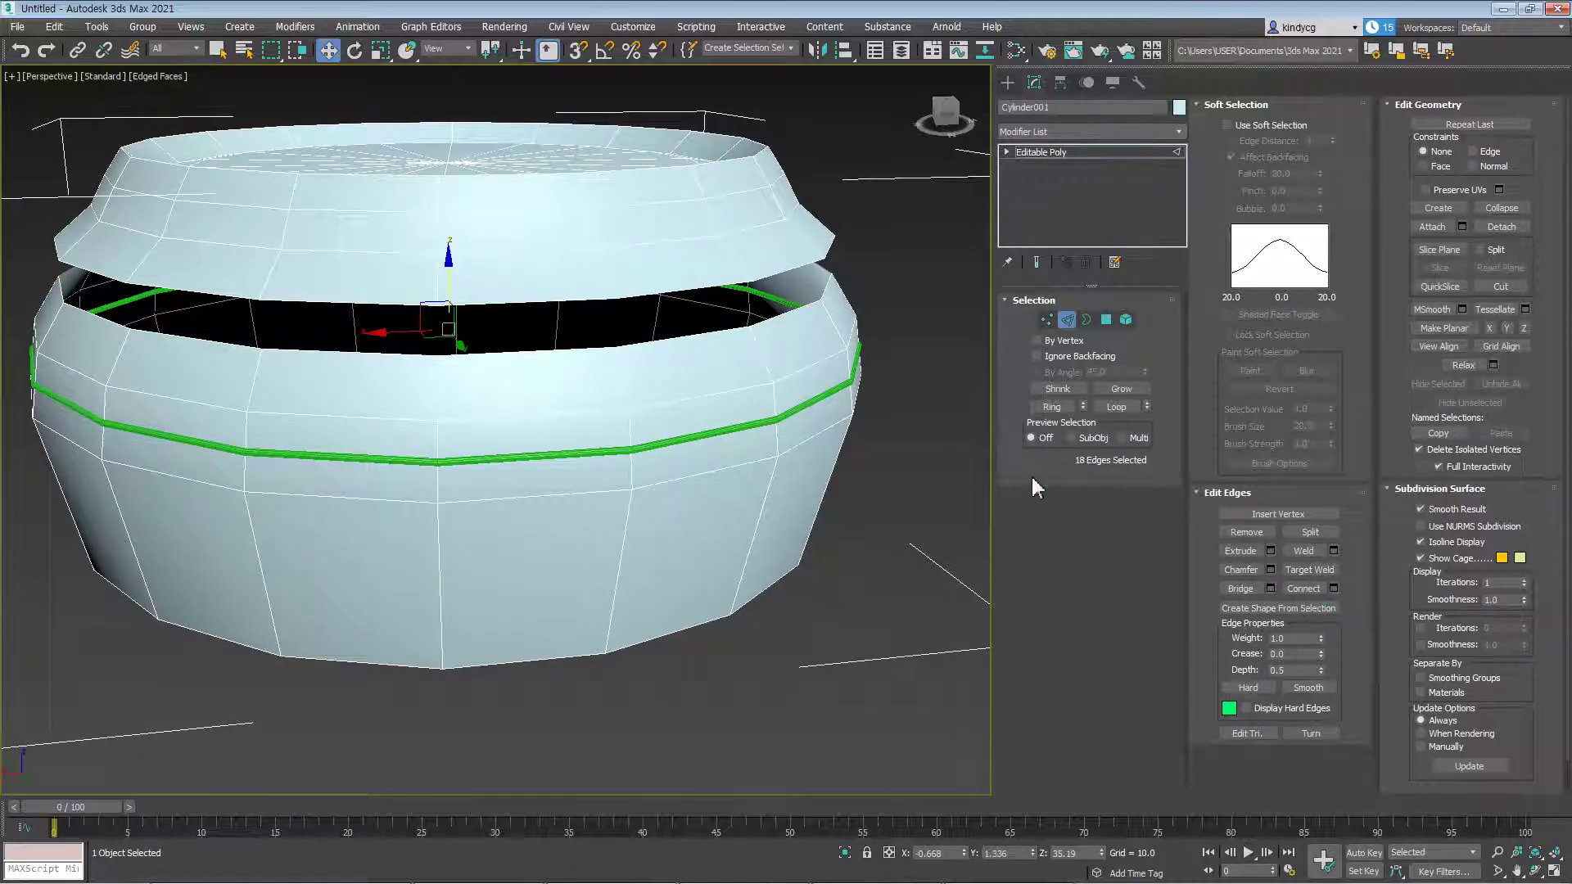
{"action": "middle_click_drag", "start_coordinate": [731, 428], "coordinate": [726, 399]}
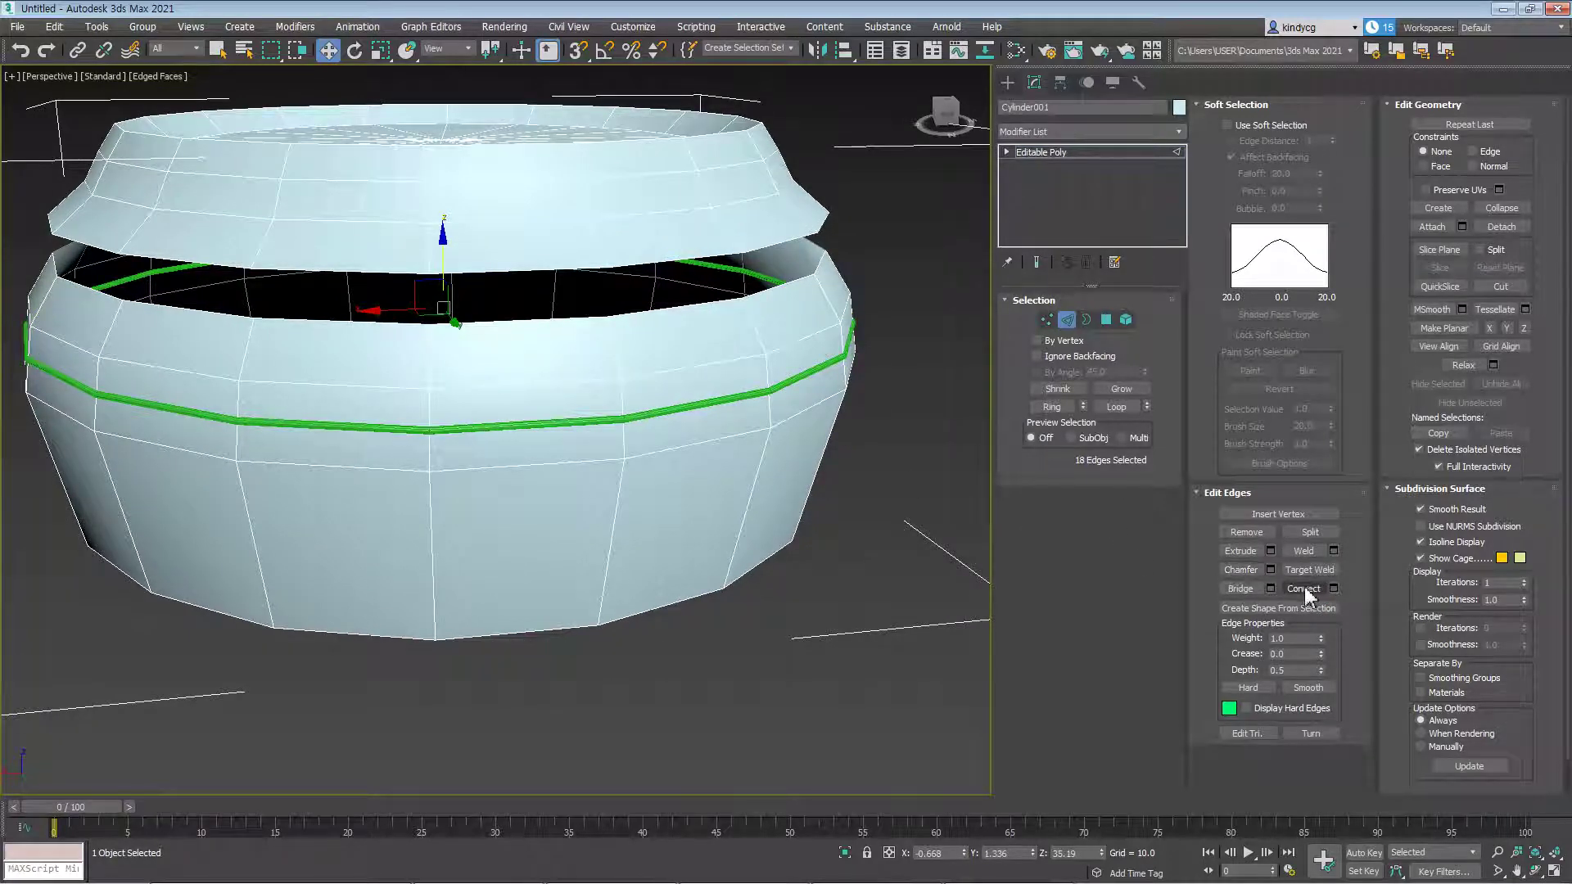
{"action": "middle_click_drag", "start_coordinate": [831, 597], "coordinate": [830, 634]}
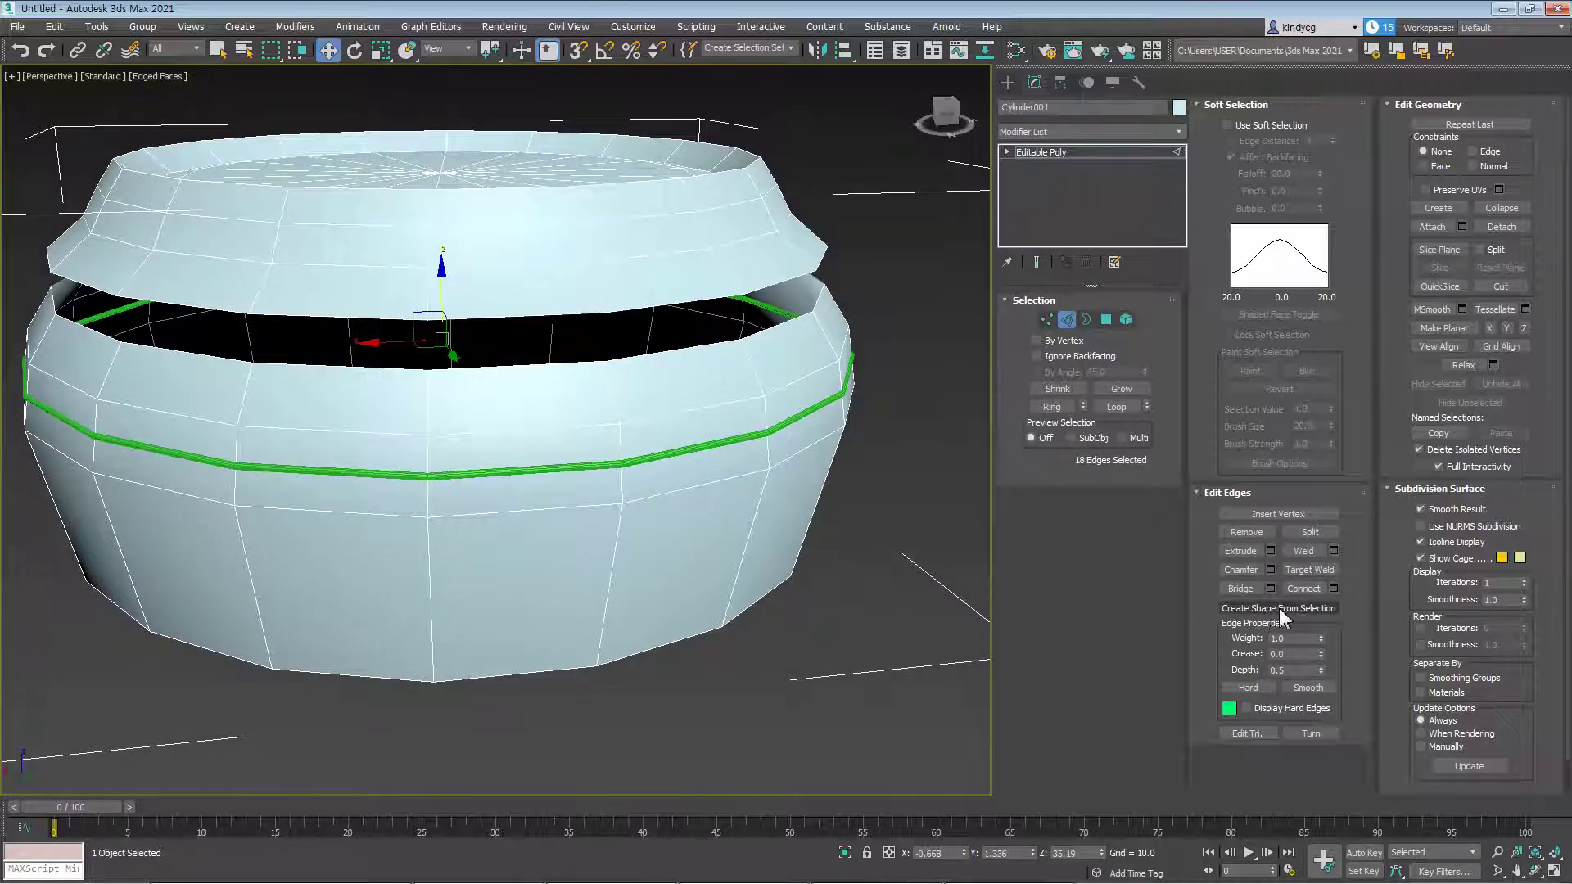
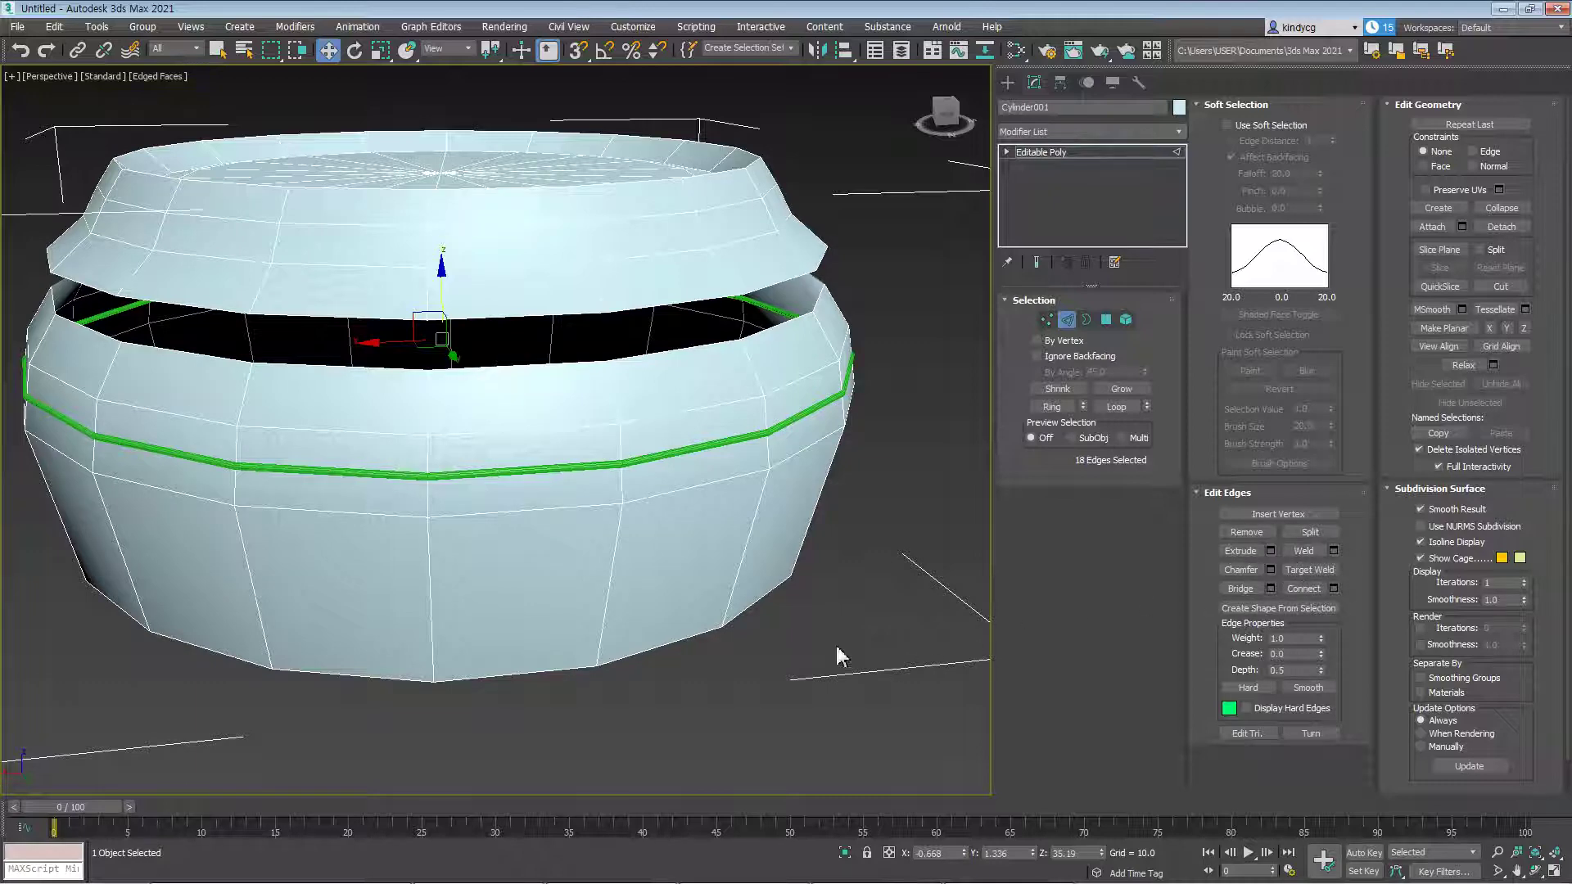
{"action": "middle_click_drag", "start_coordinate": [842, 656], "coordinate": [861, 637]}
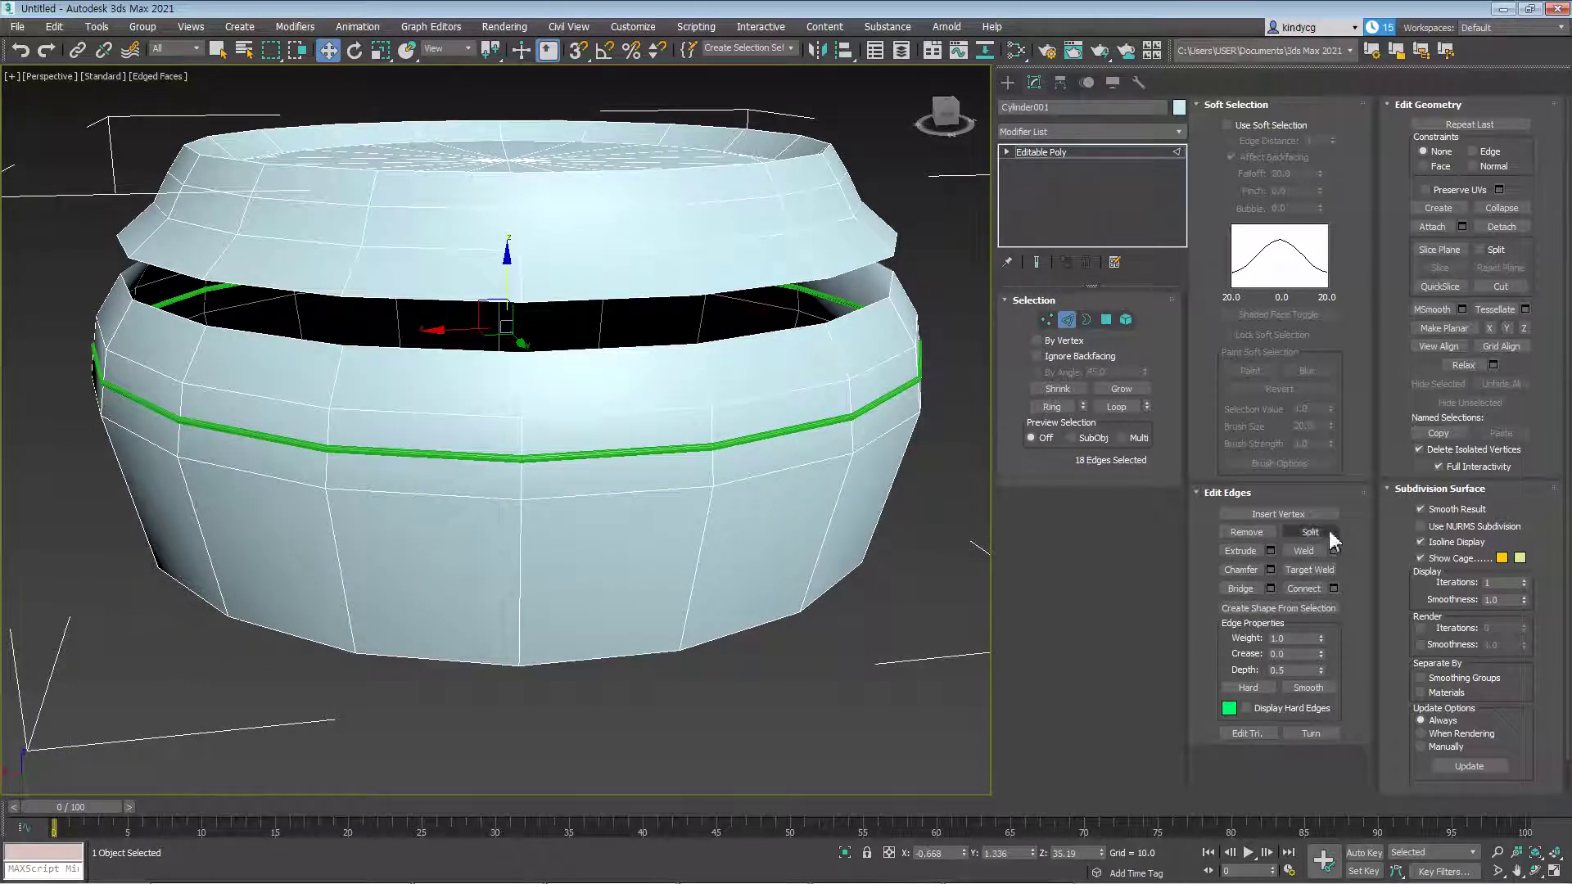
{"action": "middle_click_drag", "start_coordinate": [882, 632], "coordinate": [862, 653]}
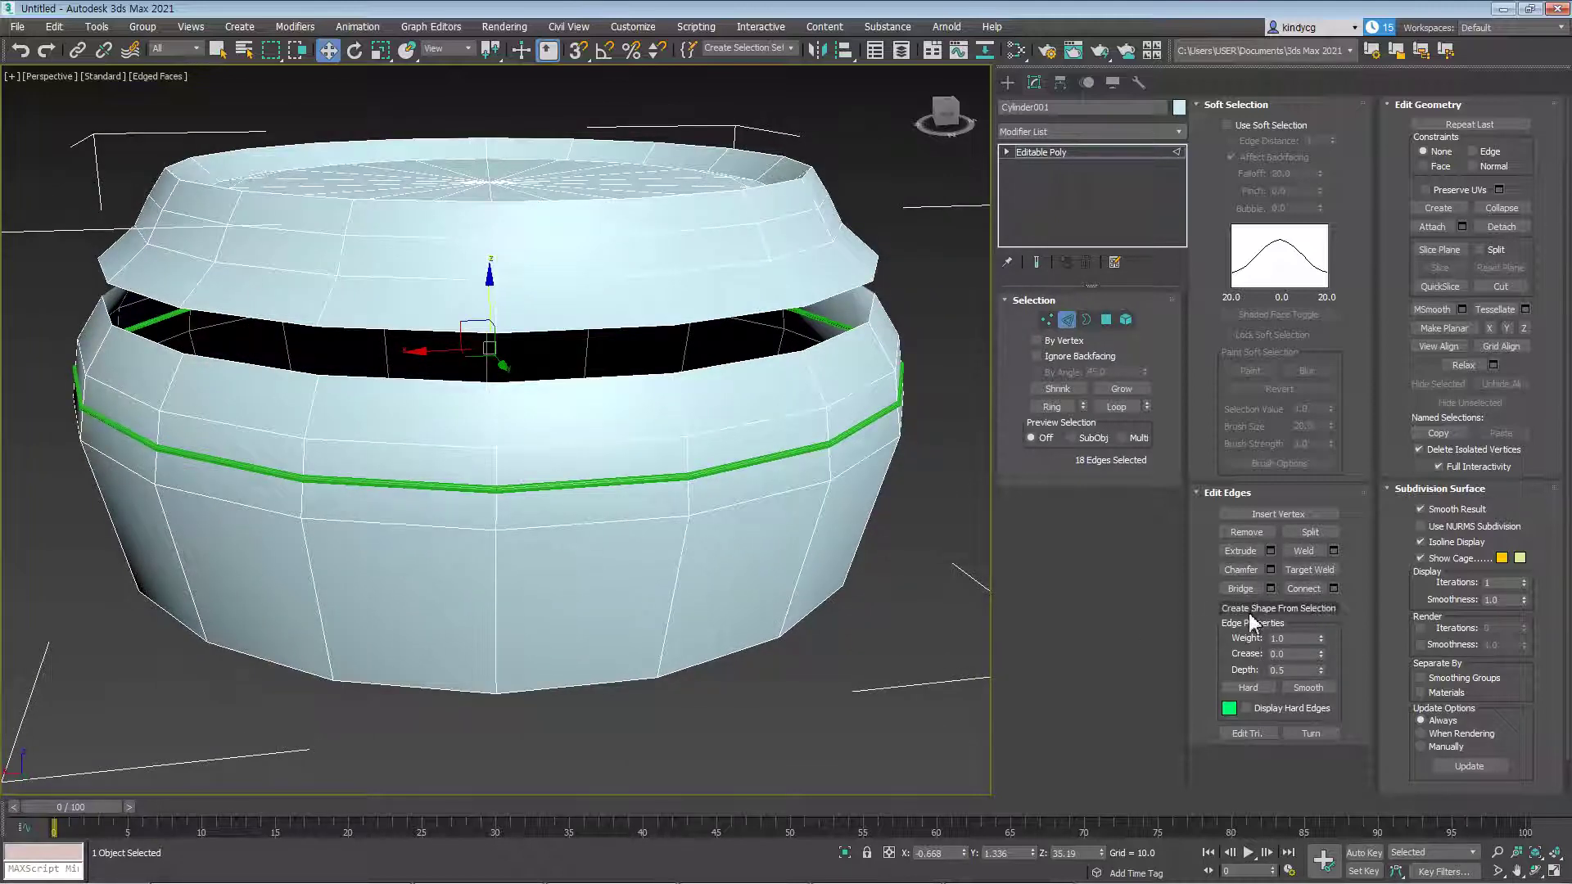
{"action": "mouse_move", "coordinate": [863, 660]}
{"action": "middle_mouse_down"}
{"action": "mouse_move", "coordinate": [848, 645]}
{"action": "mouse_move", "coordinate": [843, 664]}
{"action": "middle_mouse_up"}
{"action": "middle_click_drag", "start_coordinate": [843, 665], "coordinate": [827, 734]}
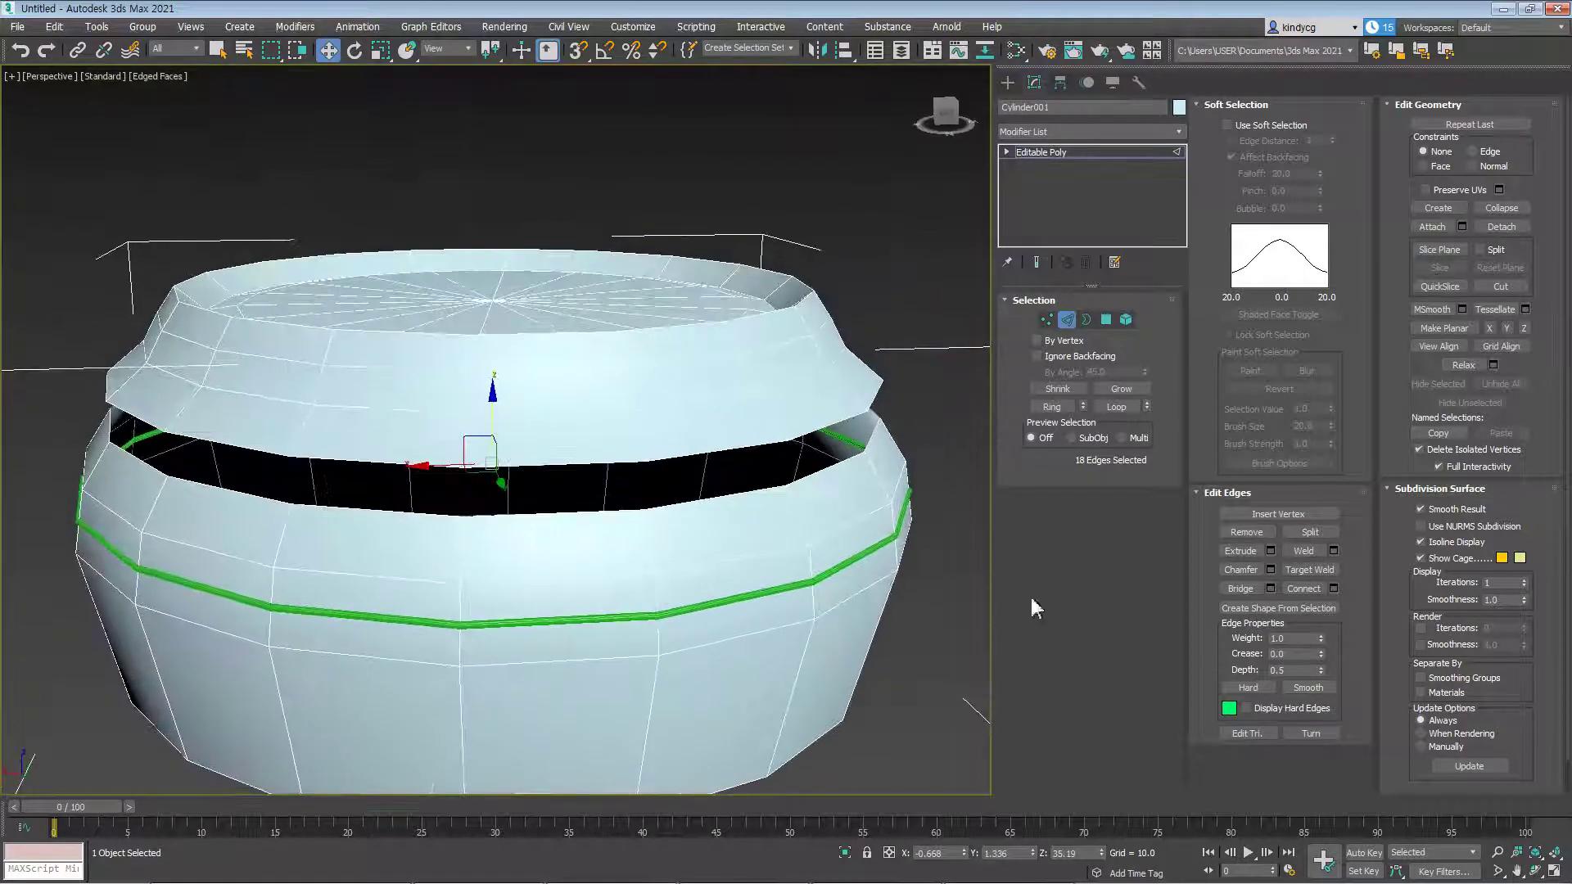
{"action": "scroll", "coordinate": [561, 499], "scroll_direction": "up", "scroll_amount": 8}
{"action": "mouse_move", "coordinate": [560, 491]}
{"action": "middle_mouse_down"}
{"action": "mouse_move", "coordinate": [560, 565]}
{"action": "mouse_move", "coordinate": [580, 501]}
{"action": "middle_mouse_up"}
{"action": "scroll", "coordinate": [573, 562], "scroll_direction": "down", "scroll_amount": 5}
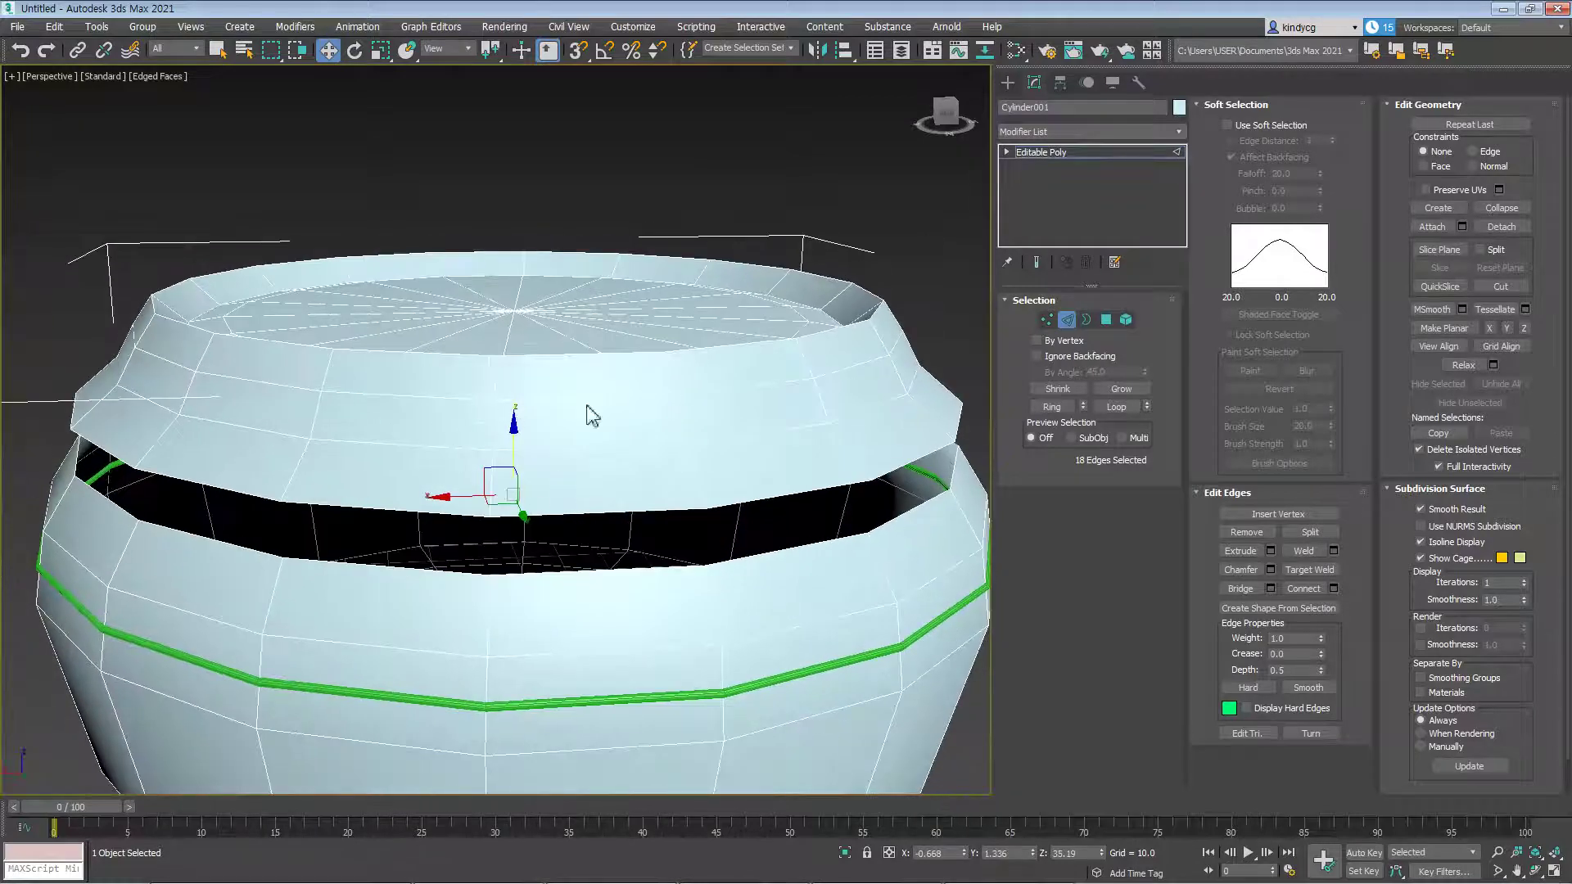
Select the separated top element above the body and try moving it vertically
{"action": "left_click", "coordinate": [1127, 320]}
{"action": "left_click", "coordinate": [573, 434]}
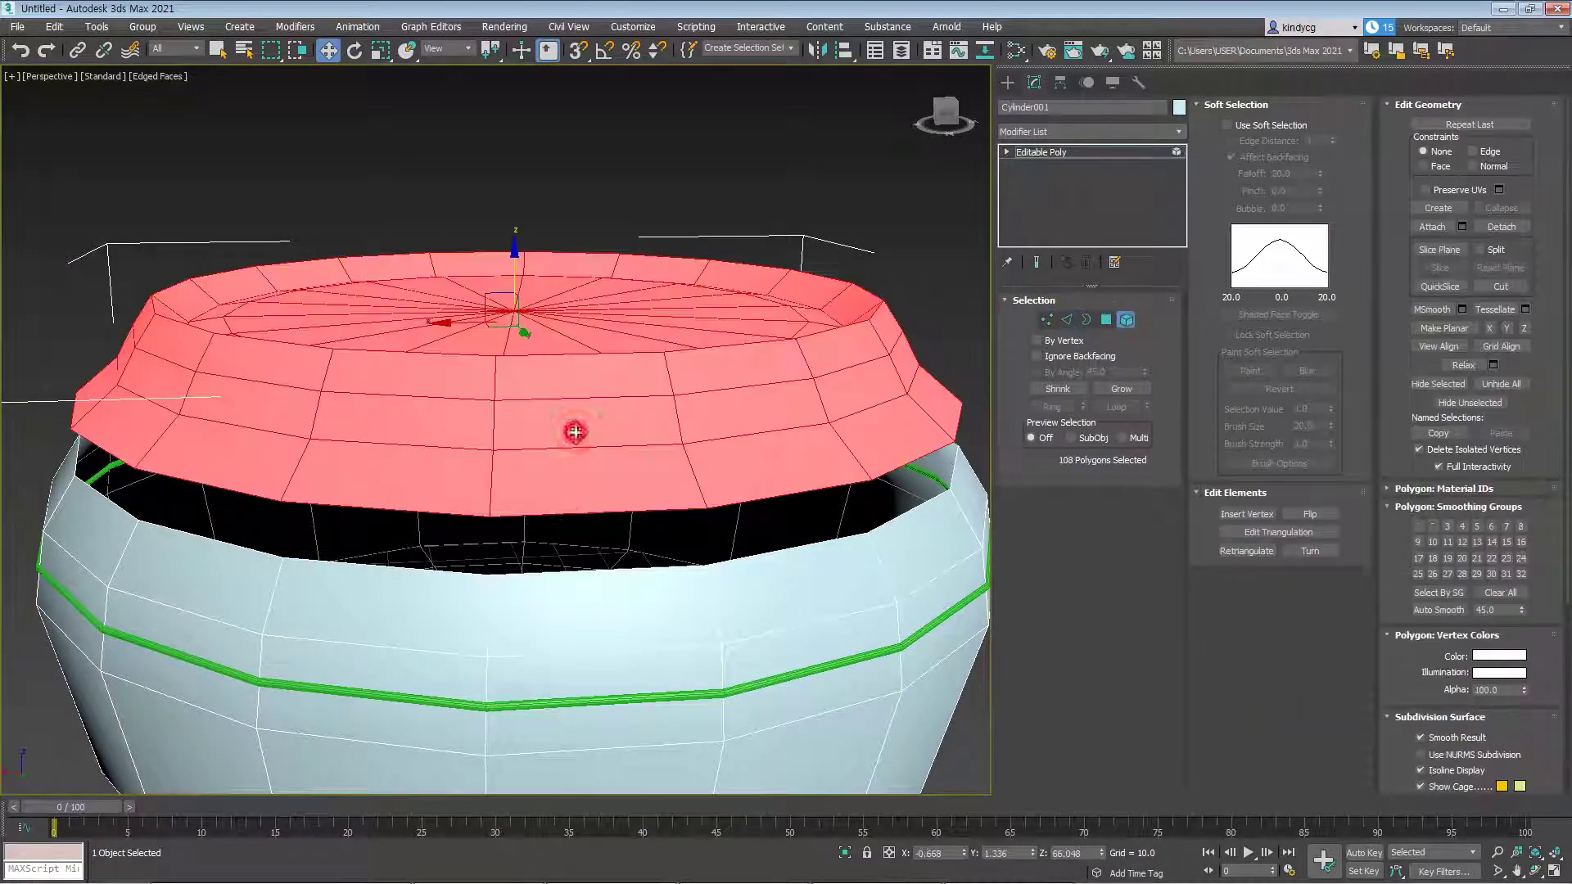
{"action": "left_click_drag", "start_coordinate": [516, 266], "coordinate": [532, 475]}
Split the top piece along its middle edge loop, try lifting the separated cap element, and undo the lift
{"action": "key", "text": "2"}
{"action": "double_click", "coordinate": [456, 396]}
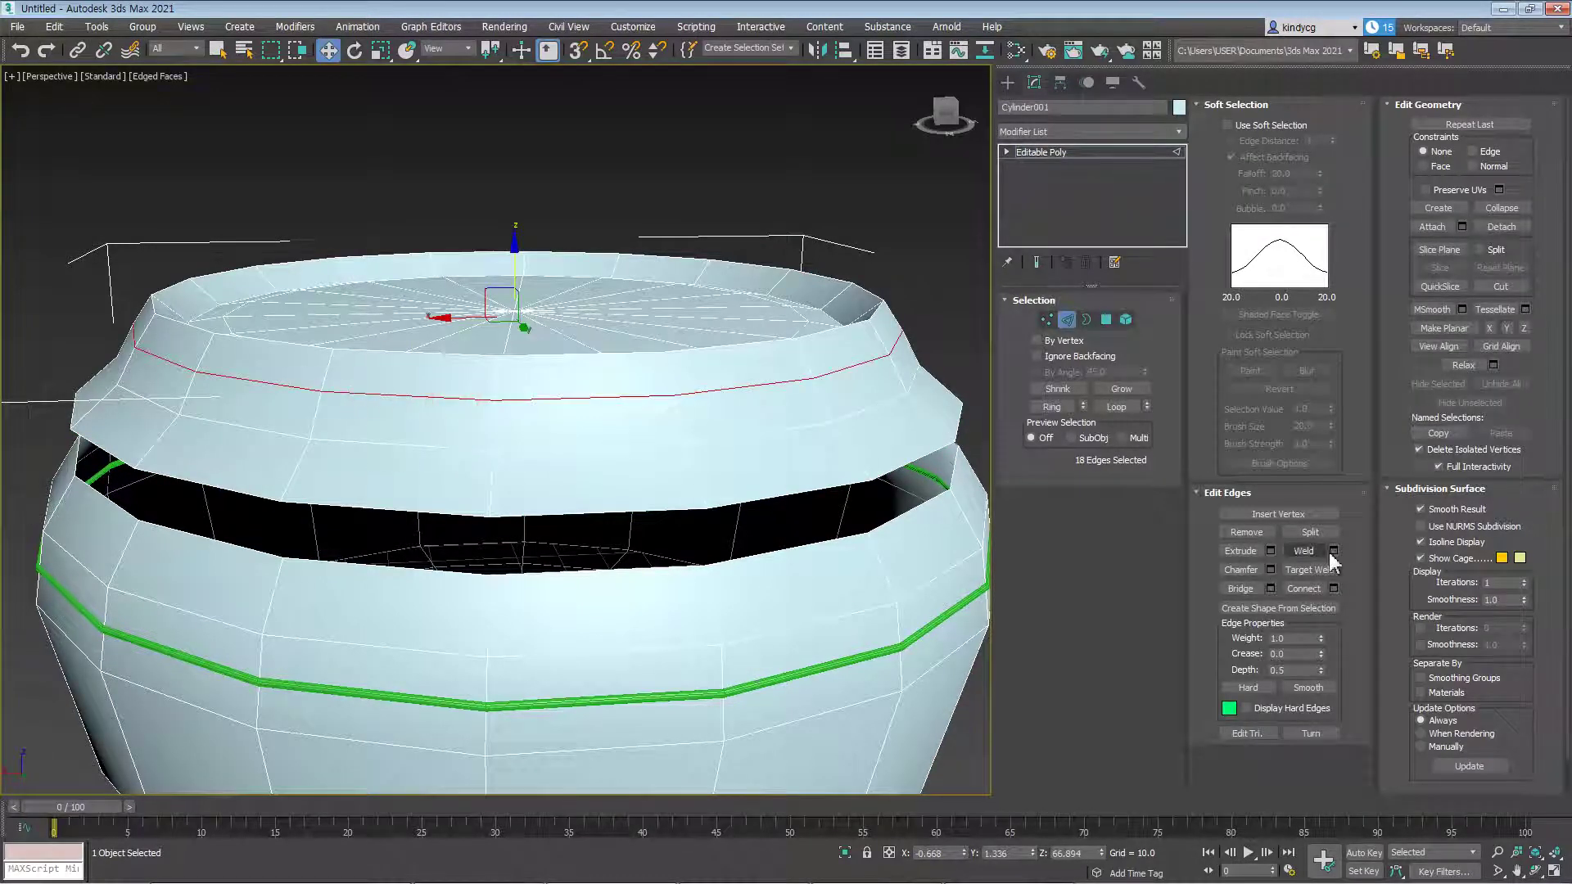
{"action": "left_click", "coordinate": [1126, 320]}
{"action": "left_click", "coordinate": [663, 352]}
{"action": "left_click_drag", "start_coordinate": [516, 235], "coordinate": [517, 109]}
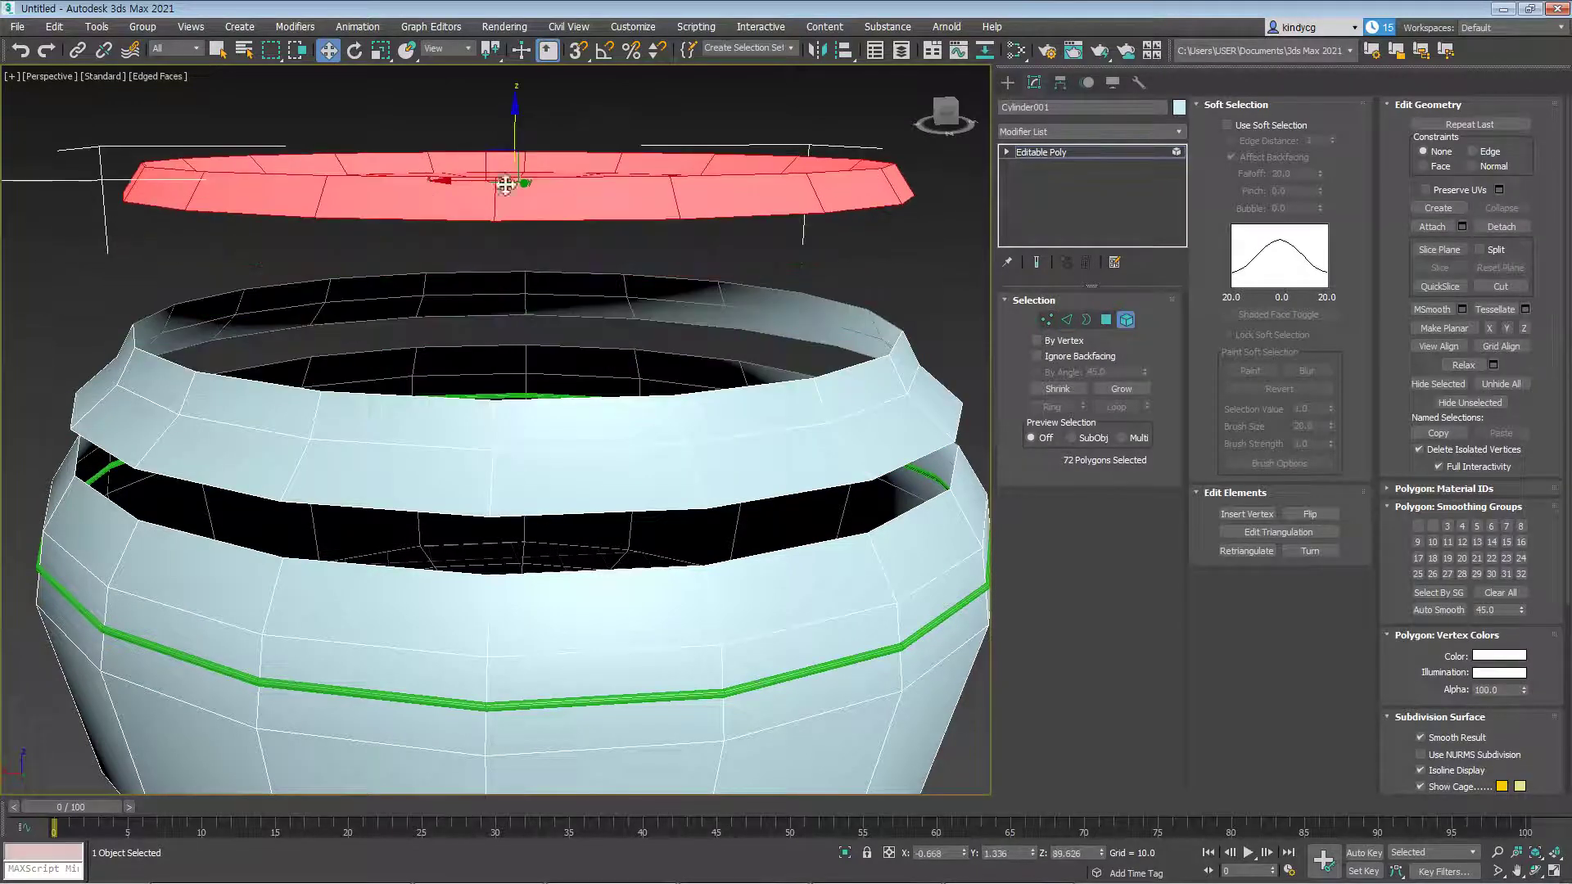
{"action": "key", "text": "ctrl+z"}
Lower the middle ring element slightly and select its open upper edge loop for border editing
{"action": "middle_click_drag", "start_coordinate": [526, 425], "coordinate": [540, 352], "text": "alt"}
{"action": "left_click", "coordinate": [541, 521]}
{"action": "left_click_drag", "start_coordinate": [520, 273], "coordinate": [521, 275]}
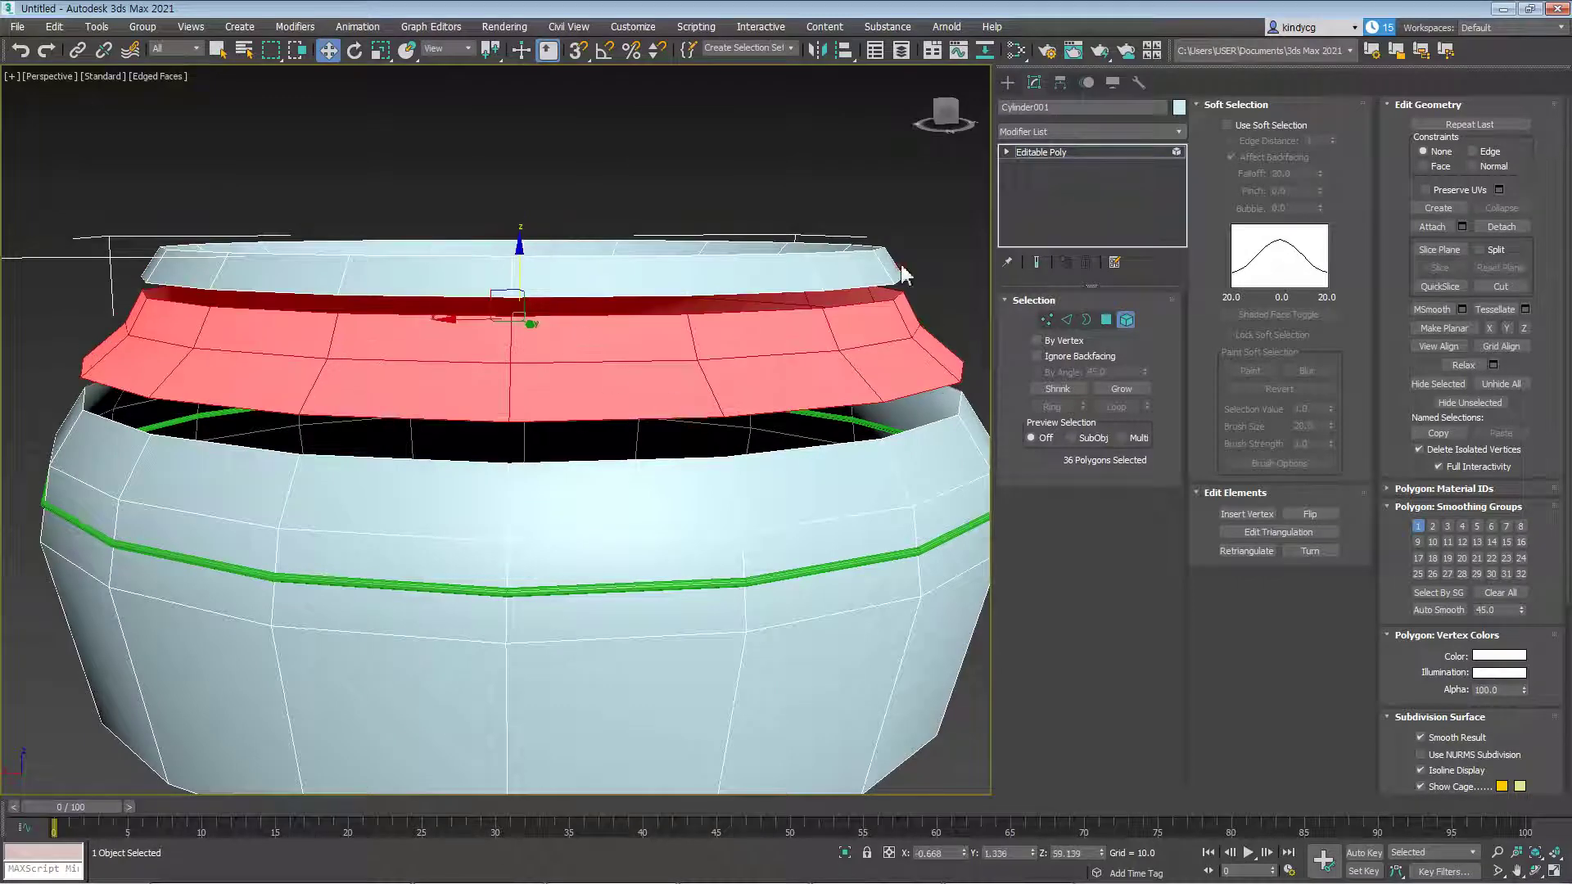
{"action": "left_click", "coordinate": [902, 274]}
{"action": "left_click", "coordinate": [1086, 319]}
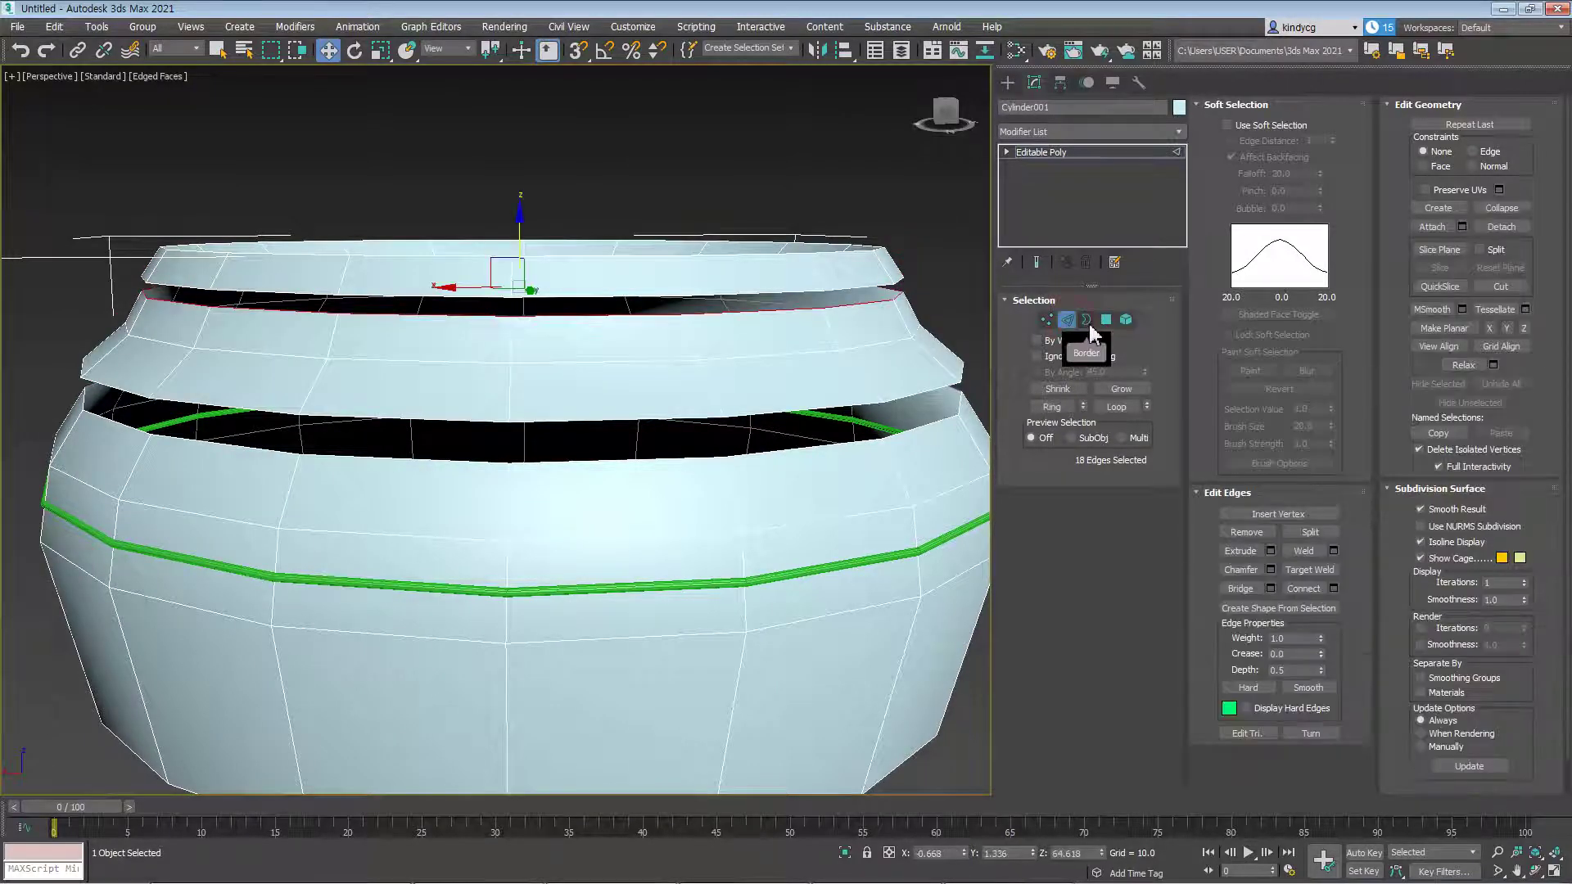
{"action": "middle_click_drag", "start_coordinate": [805, 483], "coordinate": [741, 514]}
Delete the cap and middle ring elements to leave the body open at the top
{"action": "left_click", "coordinate": [1126, 319]}
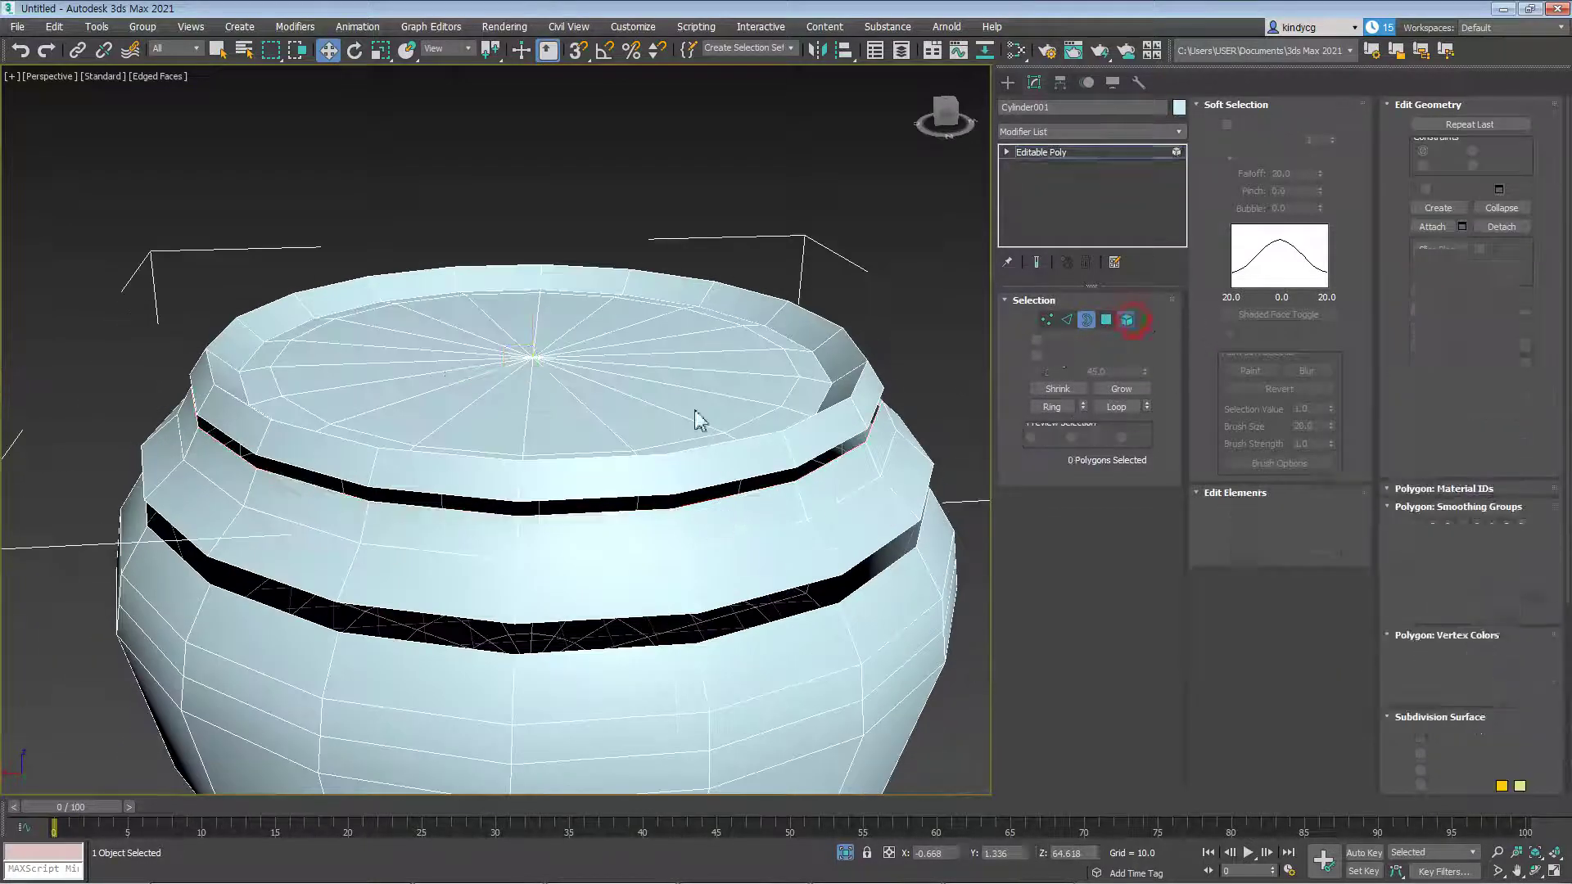
{"action": "left_click", "coordinate": [657, 410]}
{"action": "left_click", "coordinate": [680, 526], "text": "ctrl"}
{"action": "key", "text": "Delete"}
{"action": "middle_click_drag", "start_coordinate": [761, 511], "coordinate": [730, 463]}
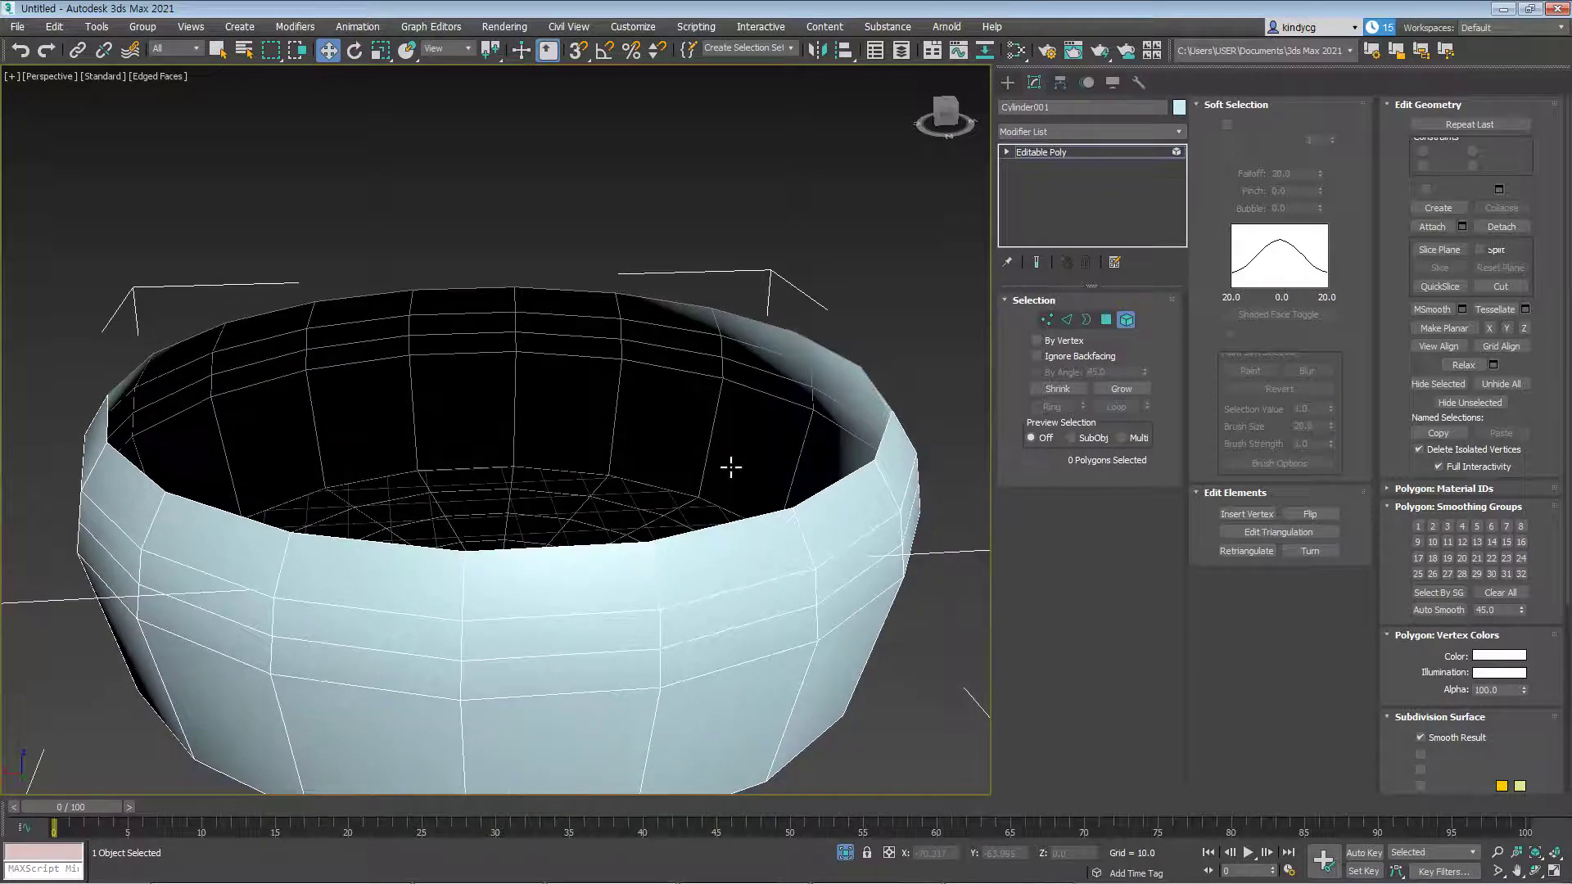
Select the border around the body's top opening, try extending it upward as new faces, and undo the extension
{"action": "key", "text": "3"}
{"action": "left_click", "coordinate": [1107, 321]}
{"action": "key", "text": "3"}
{"action": "left_click", "coordinate": [871, 383]}
{"action": "middle_click_drag", "start_coordinate": [782, 544], "coordinate": [789, 508], "text": "alt"}
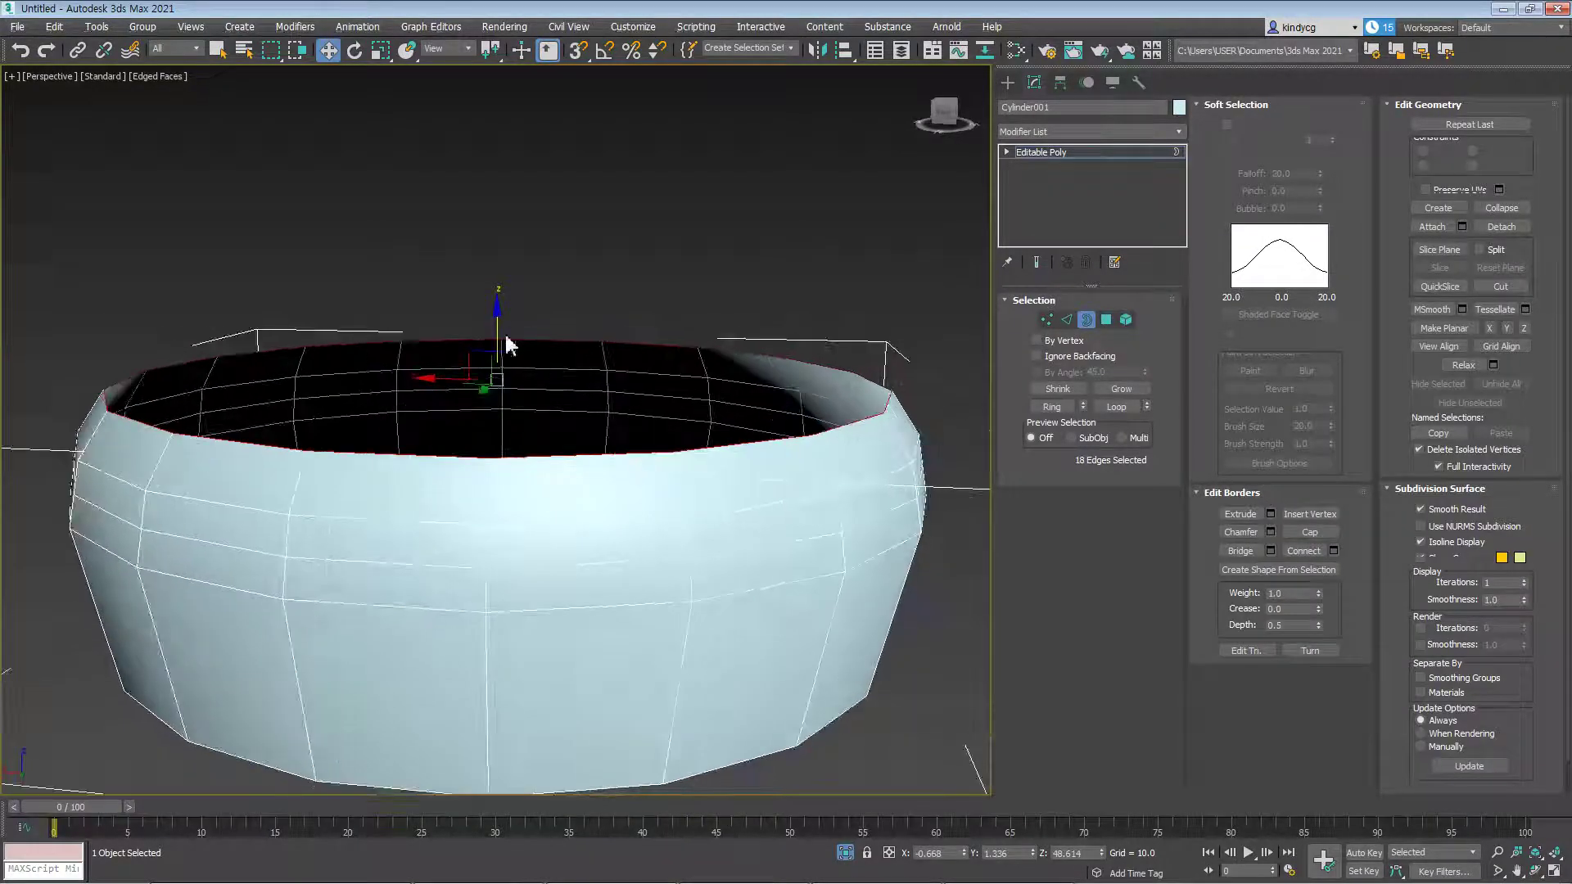
{"action": "left_click_drag", "start_coordinate": [494, 334], "coordinate": [498, 261], "text": "shift"}
{"action": "key", "text": "ctrl+z"}
Extend the opening's border inward with a scaled copy to form a flat rim
{"action": "key", "text": "r"}
{"action": "middle_click_drag", "start_coordinate": [579, 406], "coordinate": [577, 479], "text": "alt"}
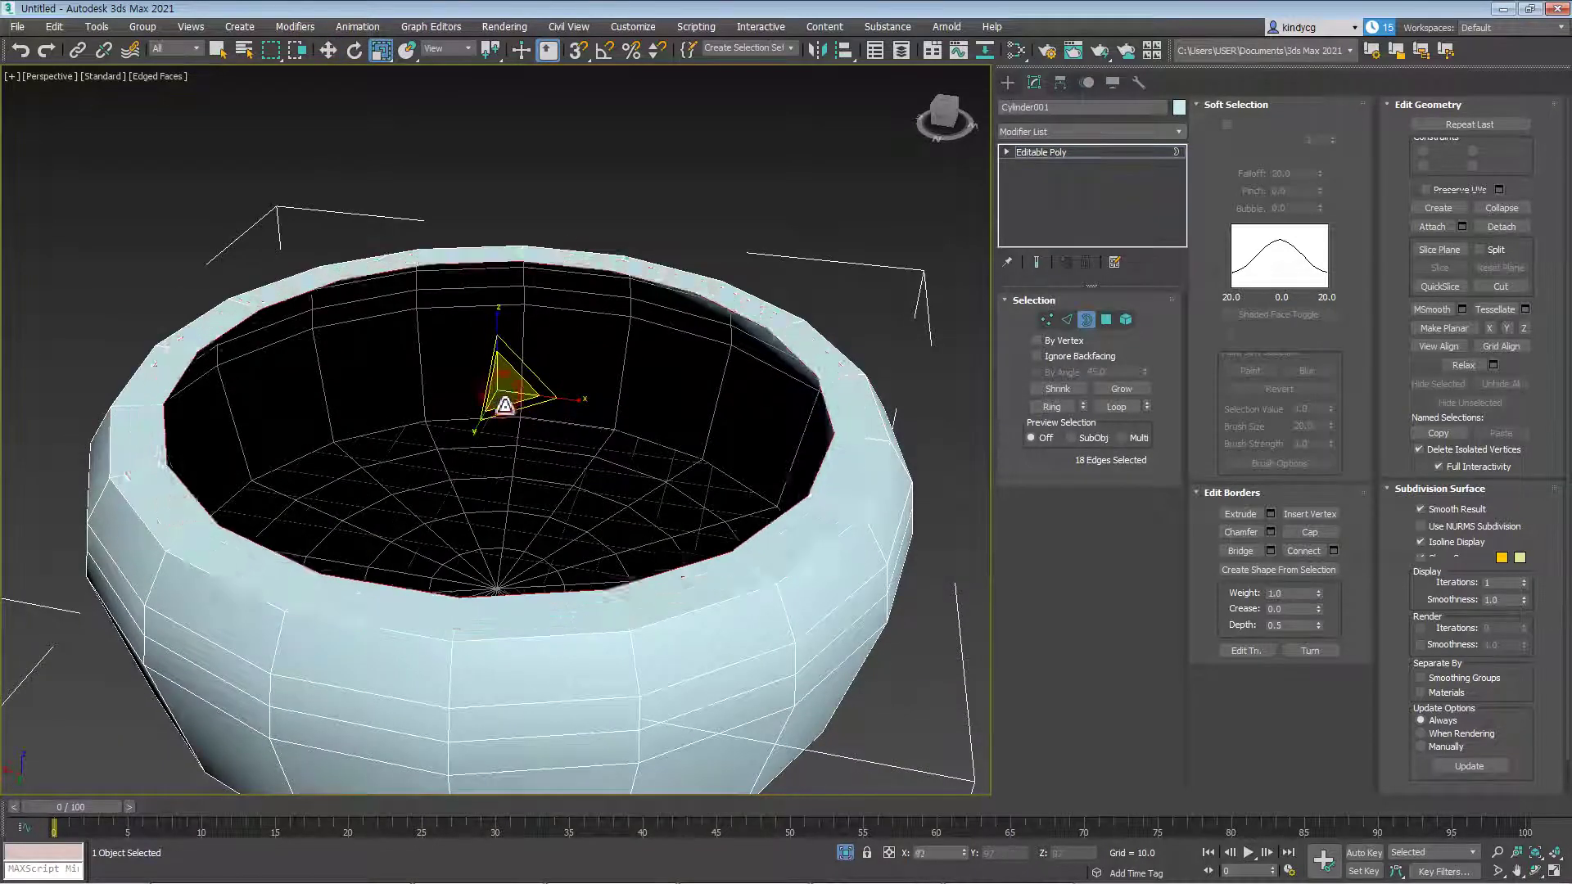
{"action": "left_click_drag", "start_coordinate": [508, 393], "coordinate": [509, 398], "text": "shift"}
{"action": "middle_click_drag", "start_coordinate": [509, 399], "coordinate": [518, 408]}
{"action": "key", "text": "w"}
{"action": "middle_click_drag", "start_coordinate": [508, 365], "coordinate": [629, 442], "text": "alt"}
Try extruding the inner rim border interactively in the viewport, and undo the extrusion
{"action": "left_click", "coordinate": [1240, 514]}
{"action": "left_click_drag", "start_coordinate": [707, 300], "coordinate": [728, 189]}
{"action": "key", "text": "ctrl+z"}
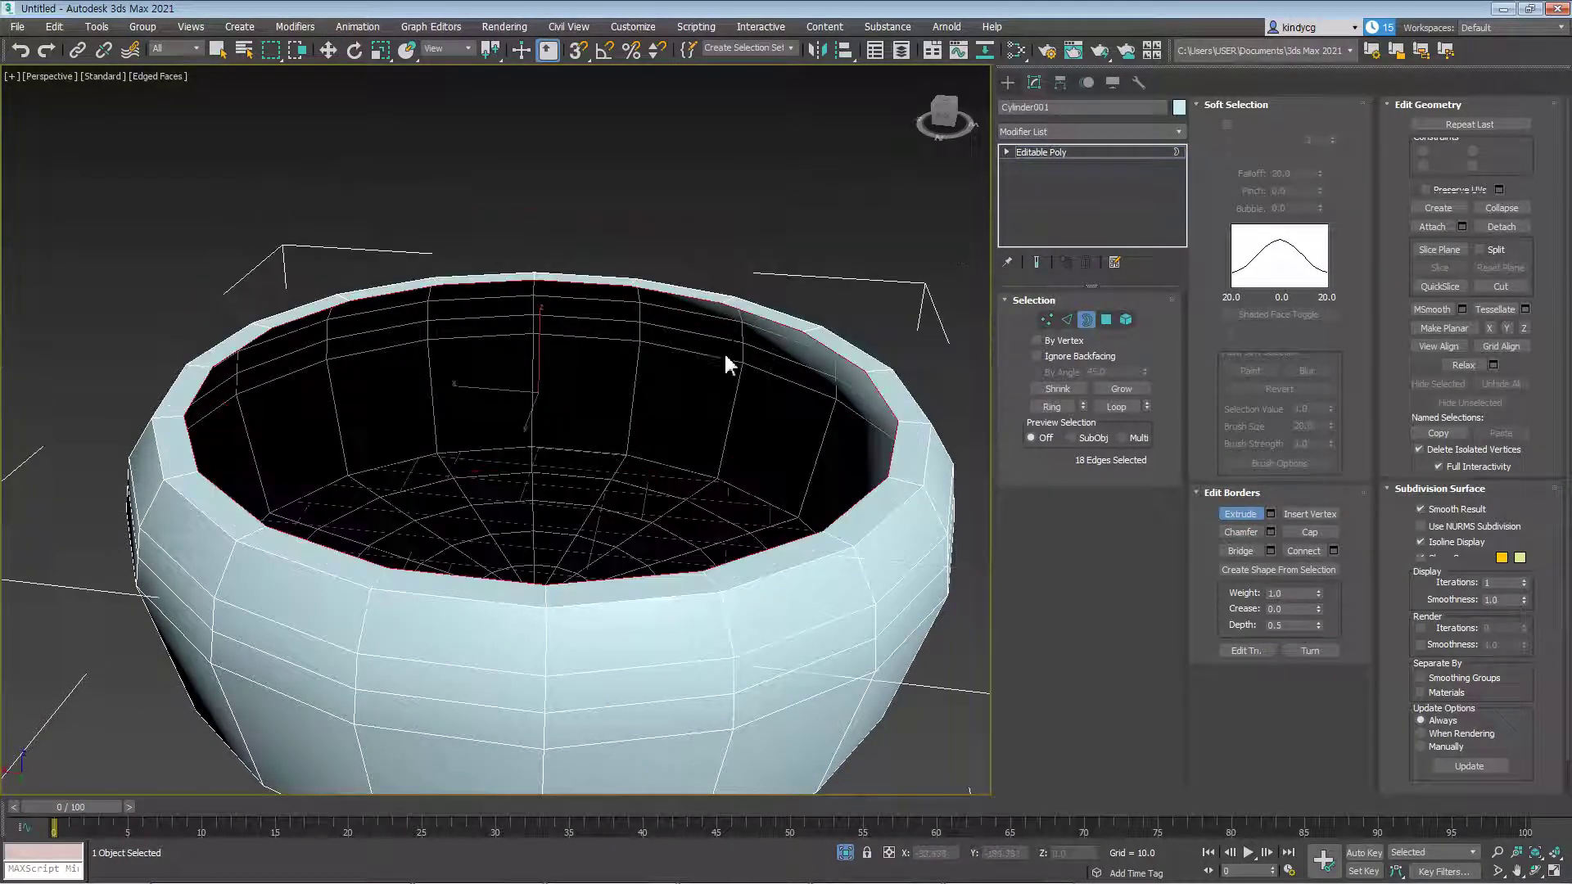
{"action": "key", "text": "w"}
Extrude the inner rim border upward with a height of about 20.178 and a width of 3.432
{"action": "left_click", "coordinate": [1270, 514]}
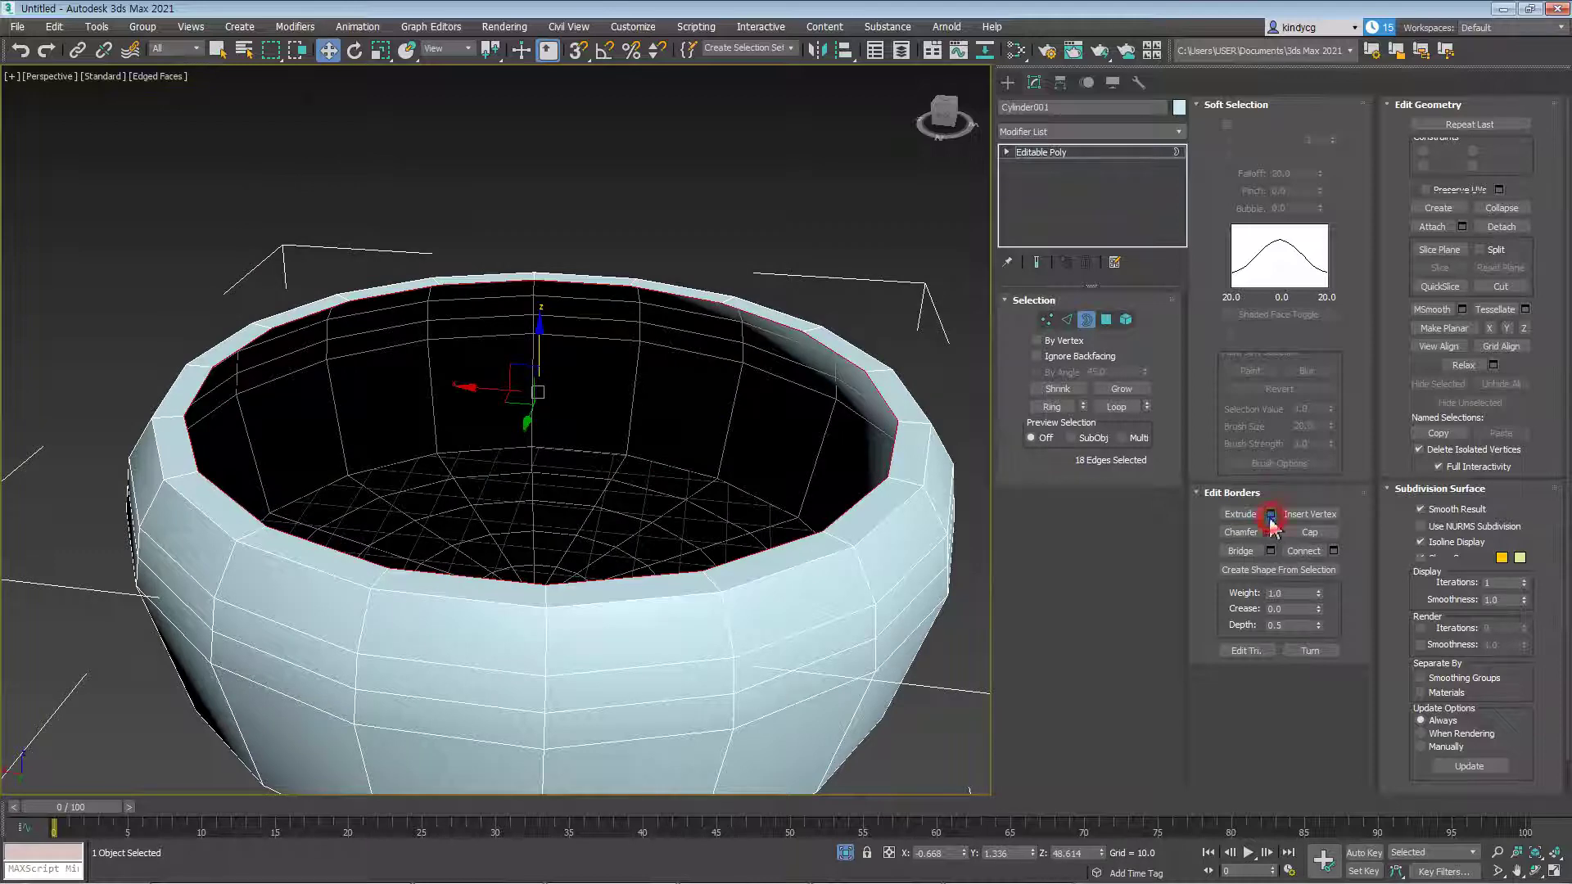
{"action": "left_click_drag", "start_coordinate": [313, 161], "coordinate": [317, 117]}
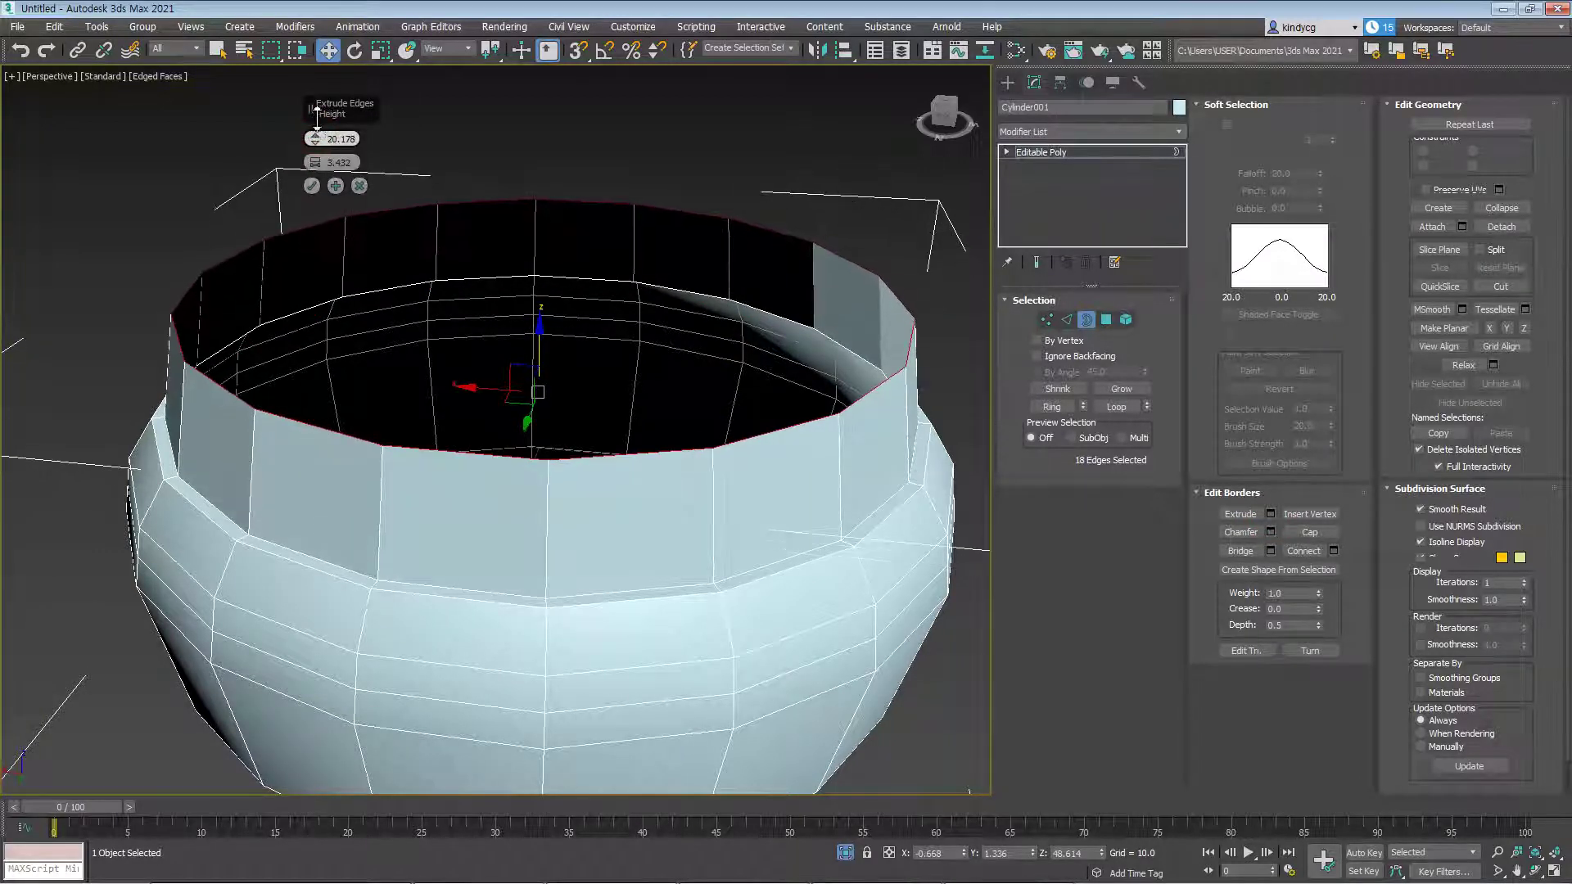
{"action": "left_click", "coordinate": [315, 187]}
{"action": "scroll", "coordinate": [385, 267], "scroll_direction": "down", "scroll_amount": 4}
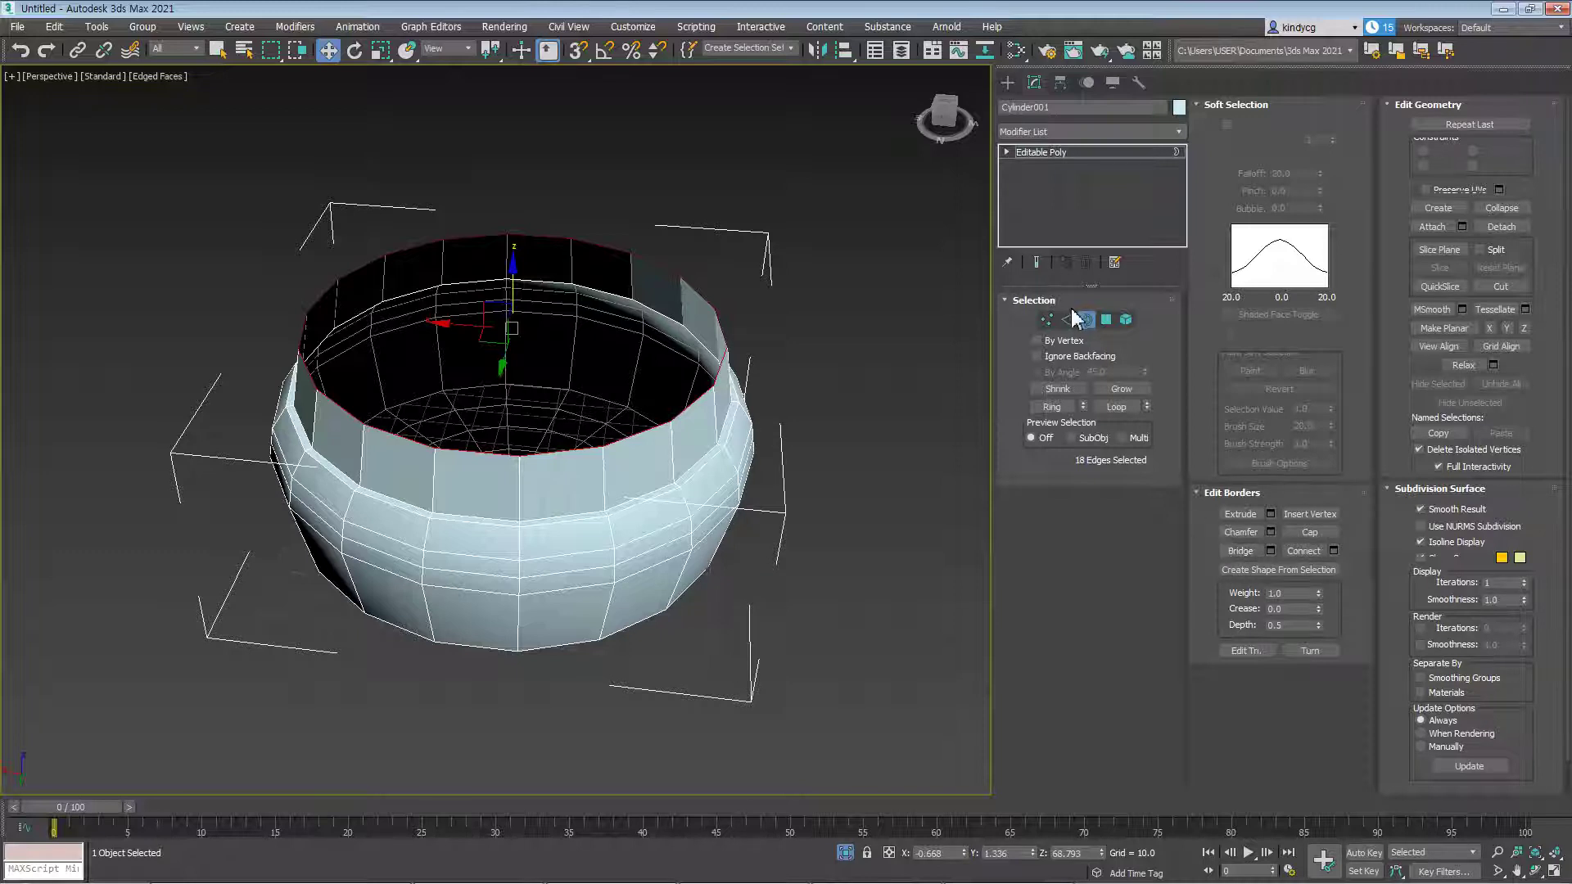
Try chamfering the extruded wall's top border, first interactively and again with the numeric chamfer settings
{"action": "left_click", "coordinate": [1240, 532]}
{"action": "left_click_drag", "start_coordinate": [690, 407], "coordinate": [717, 428]}
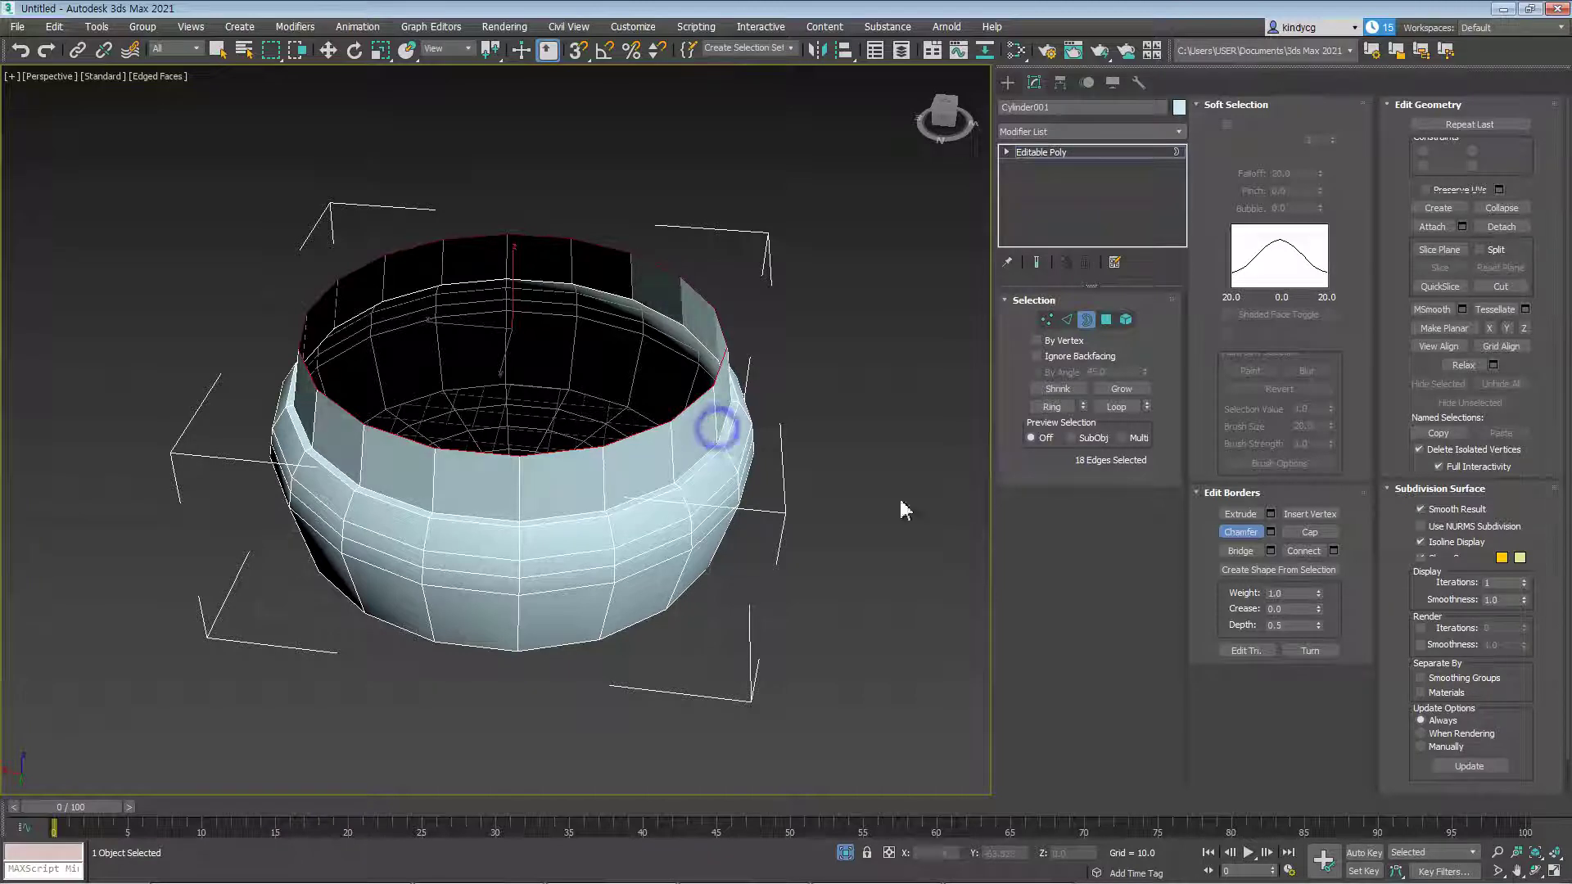
{"action": "left_click", "coordinate": [1270, 532]}
{"action": "middle_click_drag", "start_coordinate": [642, 481], "coordinate": [653, 518]}
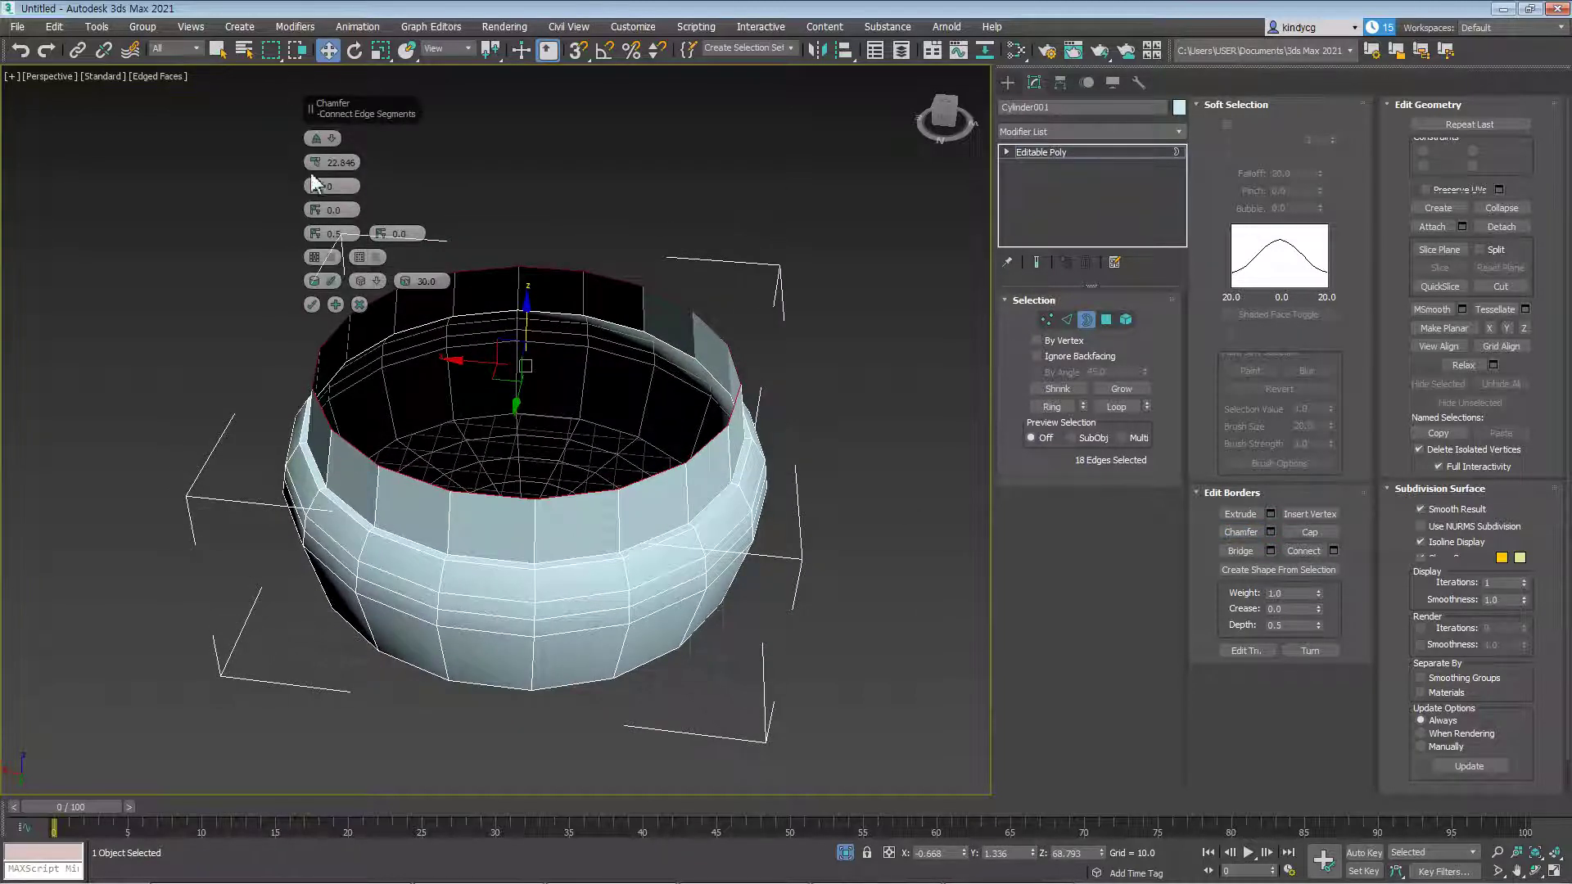
{"action": "left_click_drag", "start_coordinate": [315, 162], "coordinate": [315, 147]}
{"action": "middle_click_drag", "start_coordinate": [509, 319], "coordinate": [625, 386]}
{"action": "left_click", "coordinate": [311, 305]}
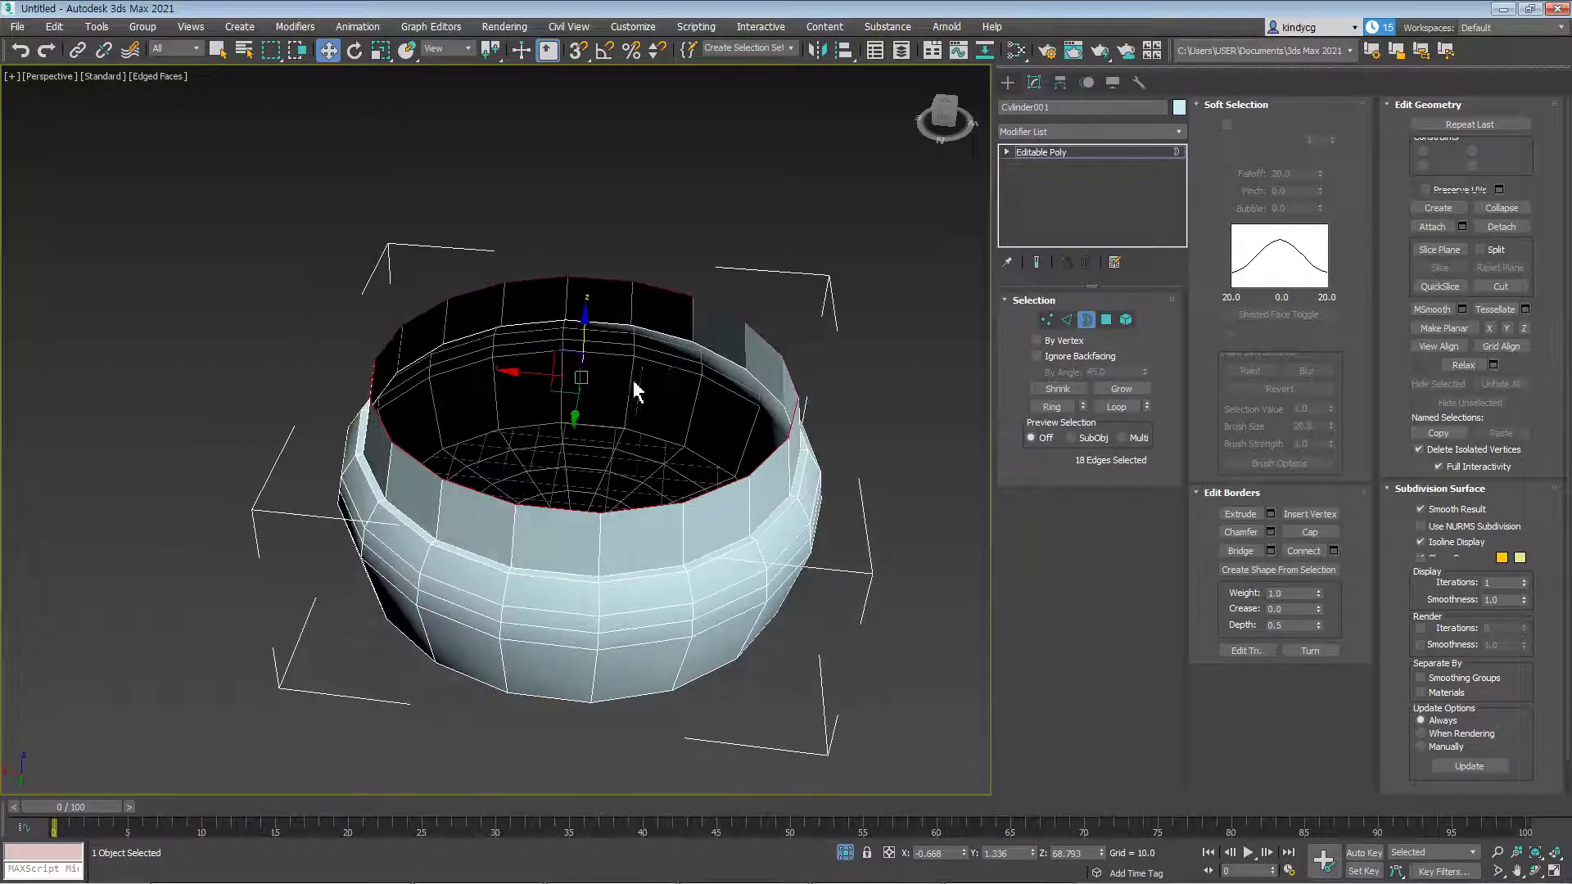
Delete the extruded wall above the rim and select the border around the opening
{"action": "left_click", "coordinate": [852, 431]}
{"action": "left_click", "coordinate": [793, 426]}
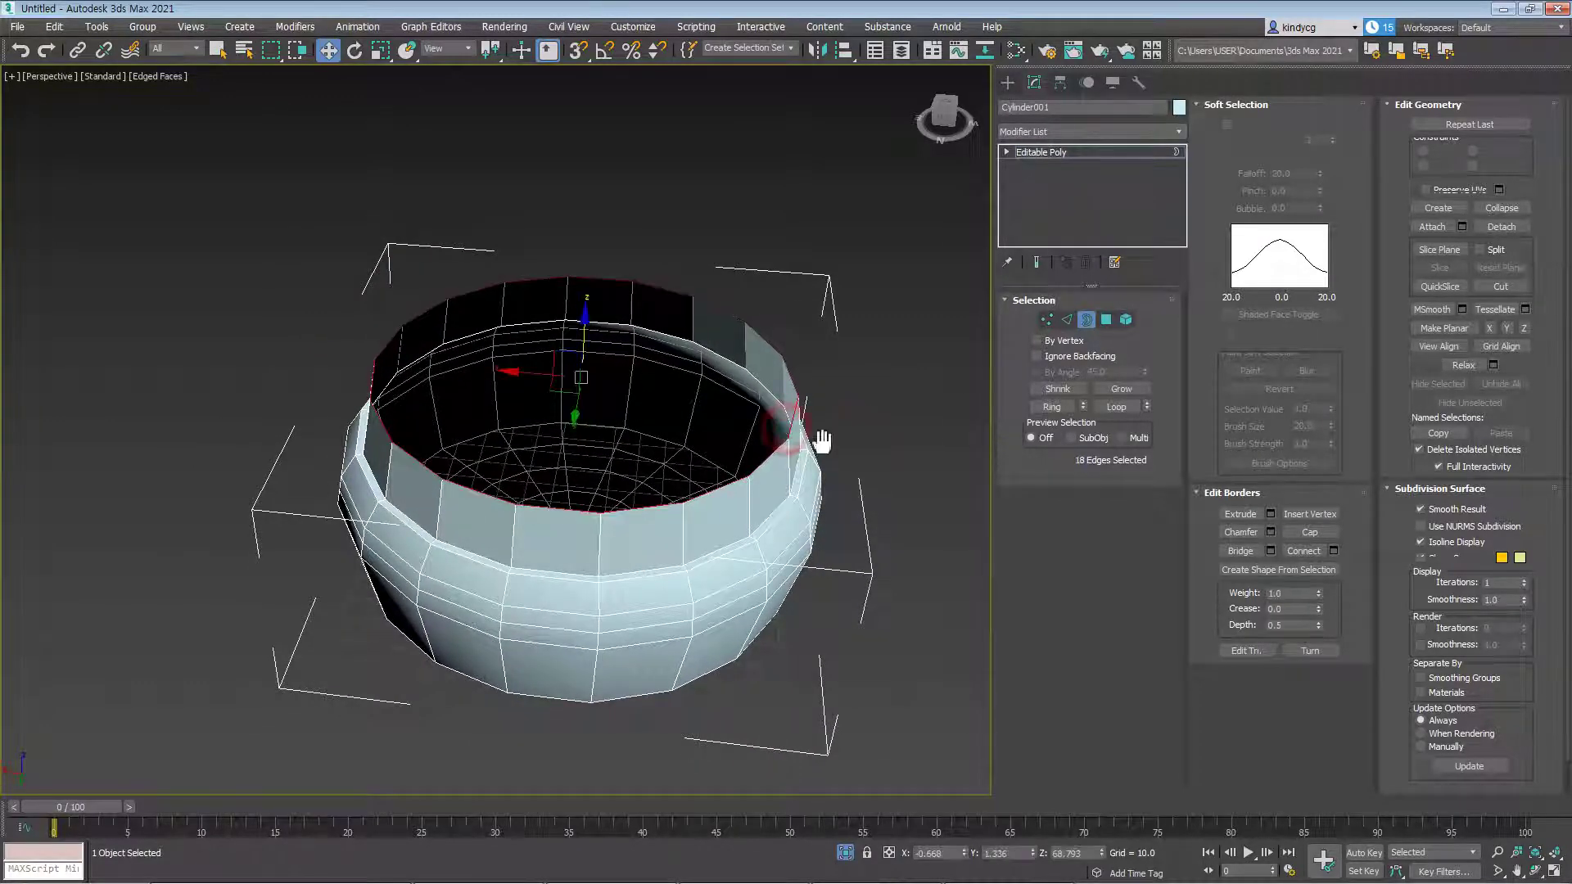
{"action": "middle_click_drag", "start_coordinate": [820, 446], "coordinate": [818, 431]}
{"action": "key", "text": "Delete"}
{"action": "scroll", "coordinate": [811, 450], "scroll_direction": "up", "scroll_amount": 3}
{"action": "left_click", "coordinate": [791, 446]}
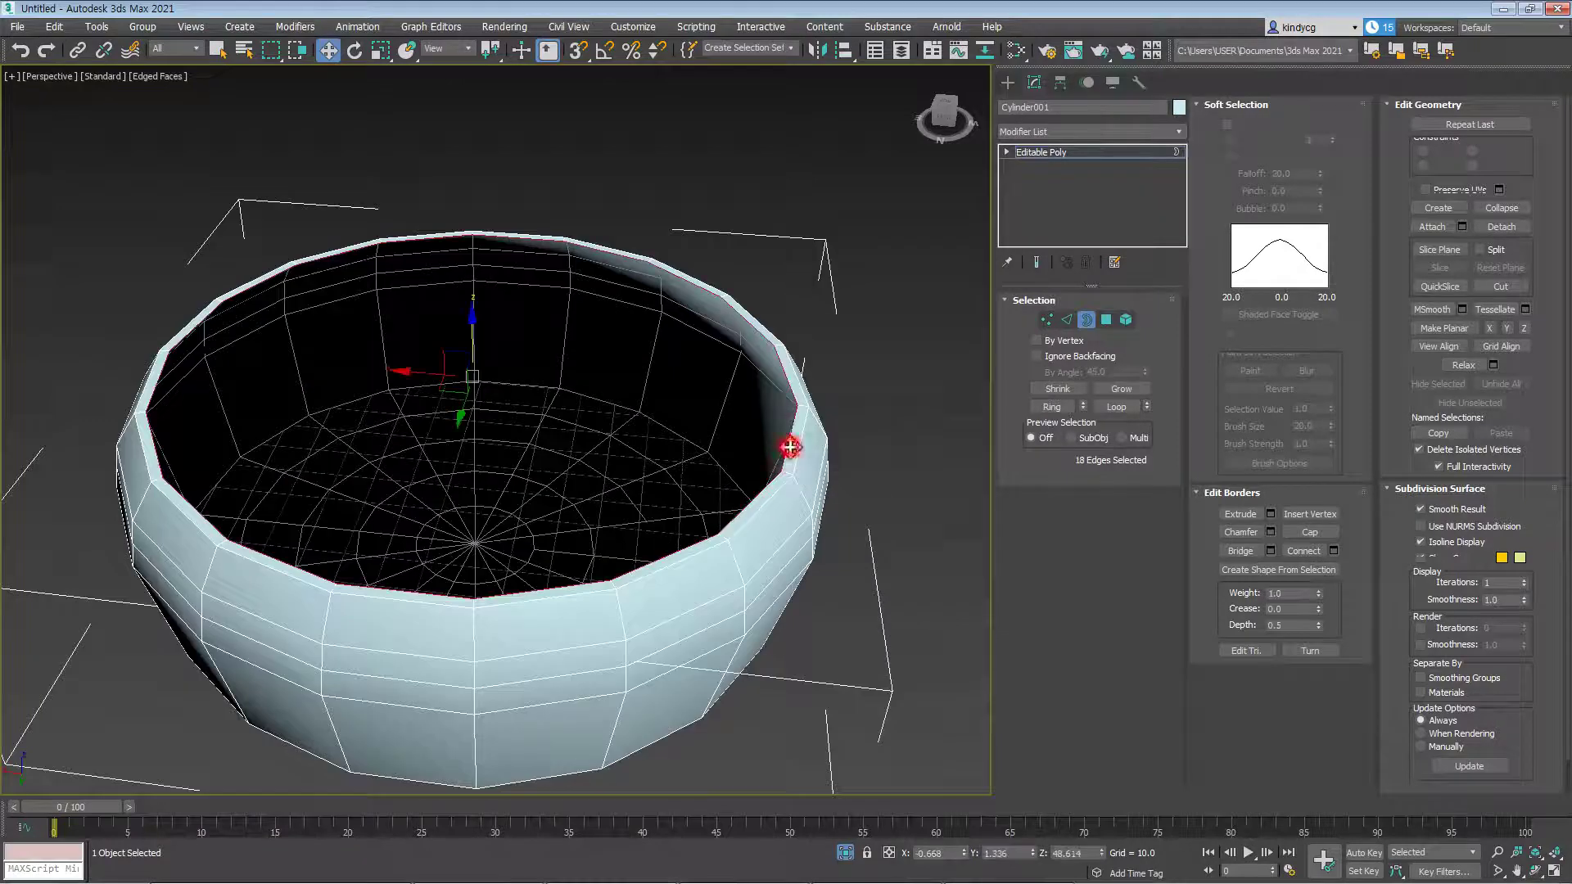
Extend the border upward into a straight wall and inward with a scaled copy to form a flat collar
{"action": "left_click_drag", "start_coordinate": [475, 338], "coordinate": [470, 253], "text": "shift"}
{"action": "key", "text": "r"}
{"action": "left_click_drag", "start_coordinate": [488, 330], "coordinate": [483, 386], "text": "shift"}
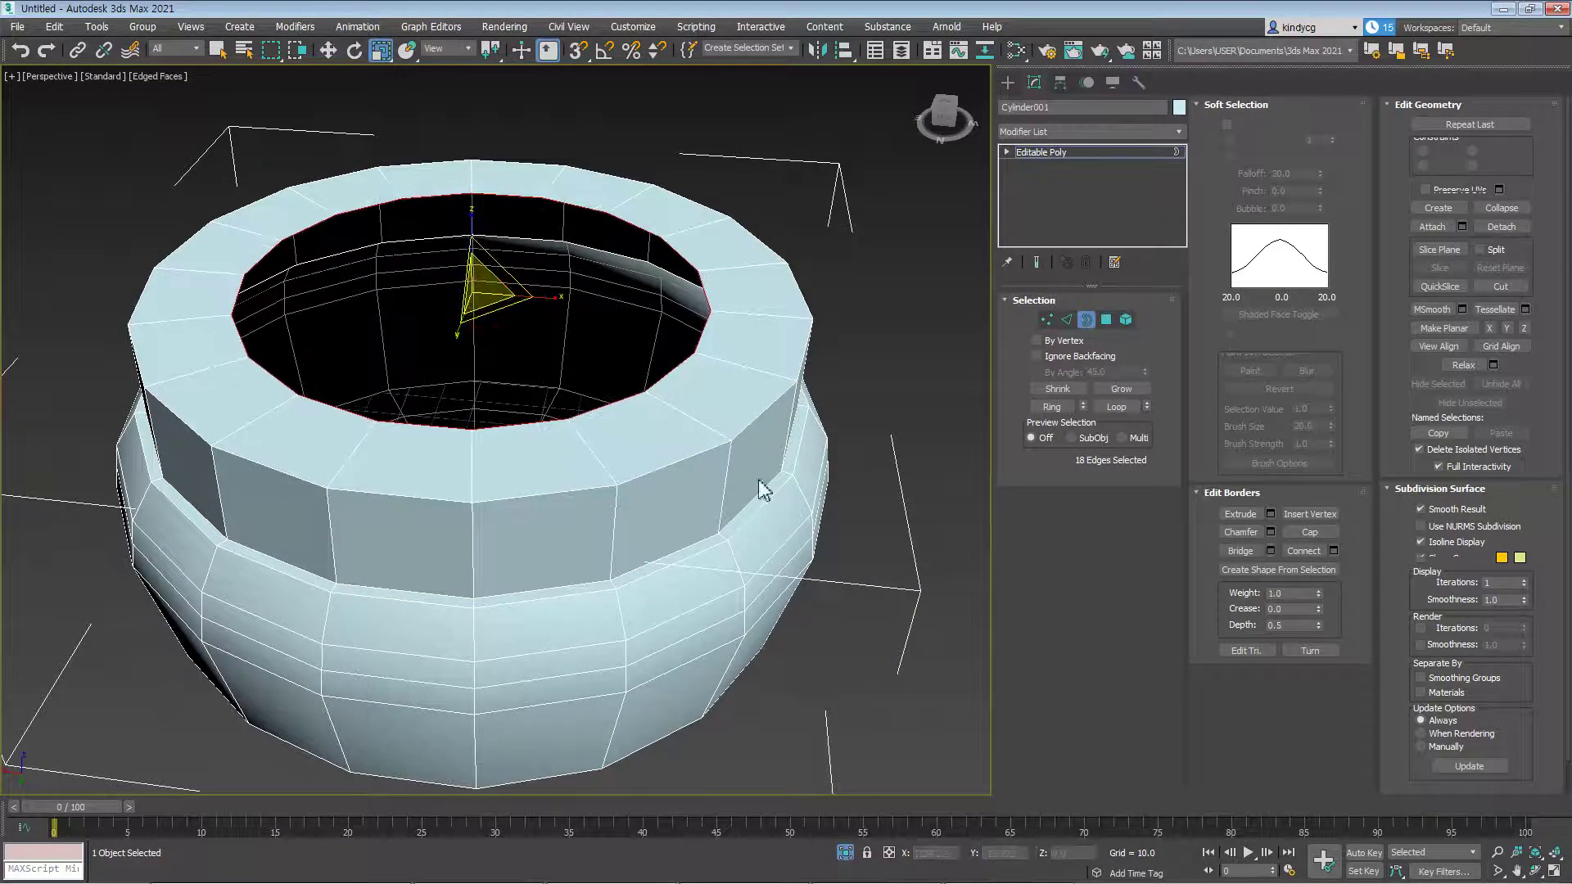
Try chamfering the collar's inner border with an amount of about 30.533, and cancel the chamfer
{"action": "left_click", "coordinate": [1270, 532]}
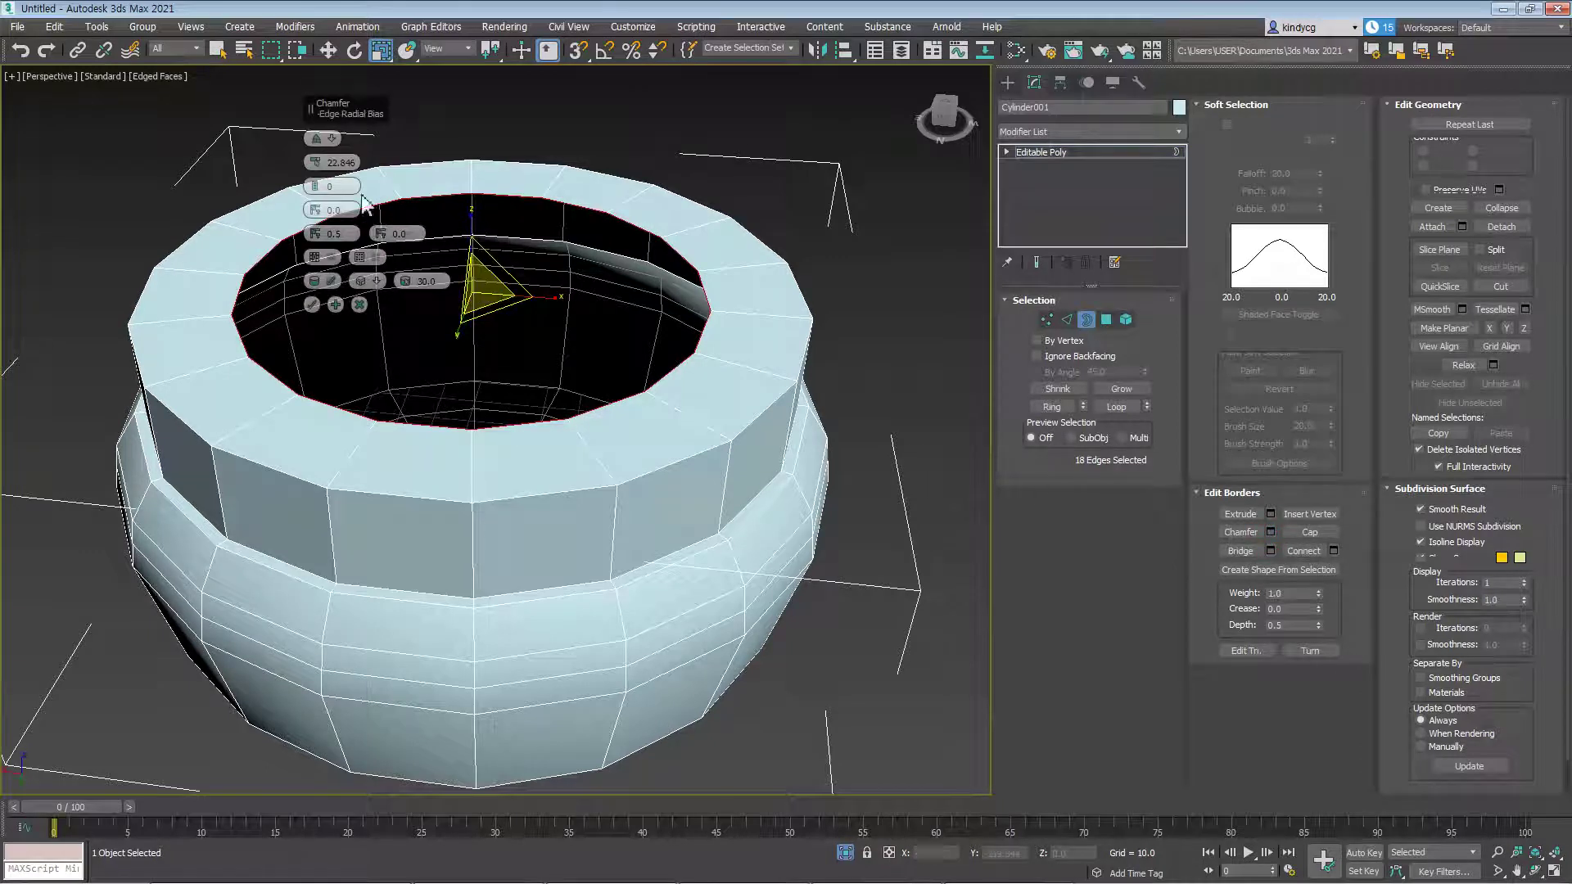
{"action": "left_click_drag", "start_coordinate": [316, 161], "coordinate": [316, 147]}
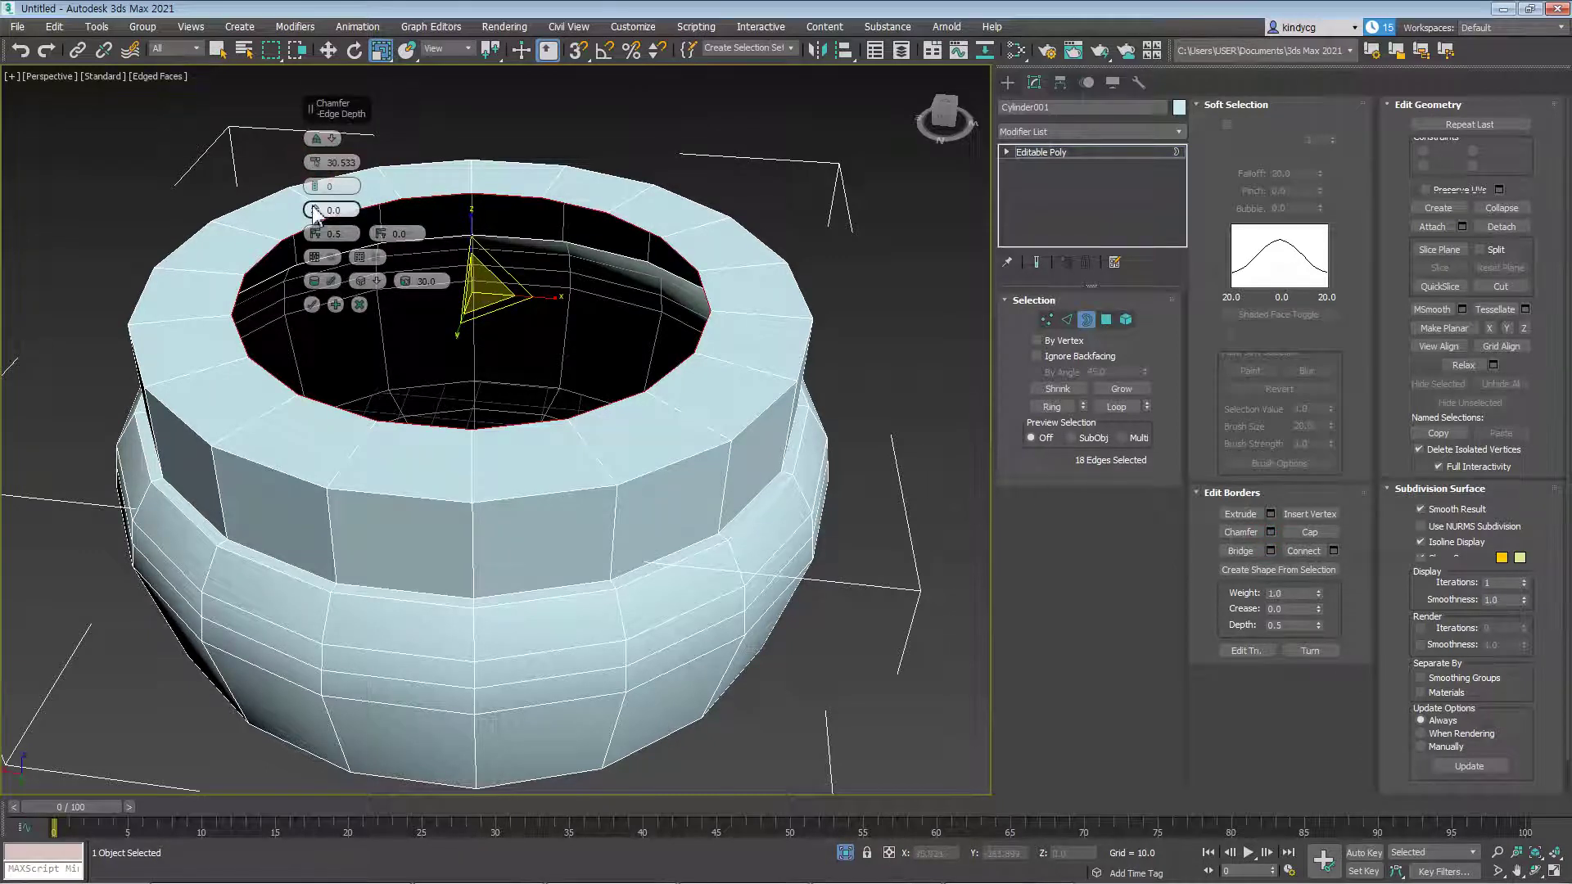
{"action": "left_click", "coordinate": [358, 304]}
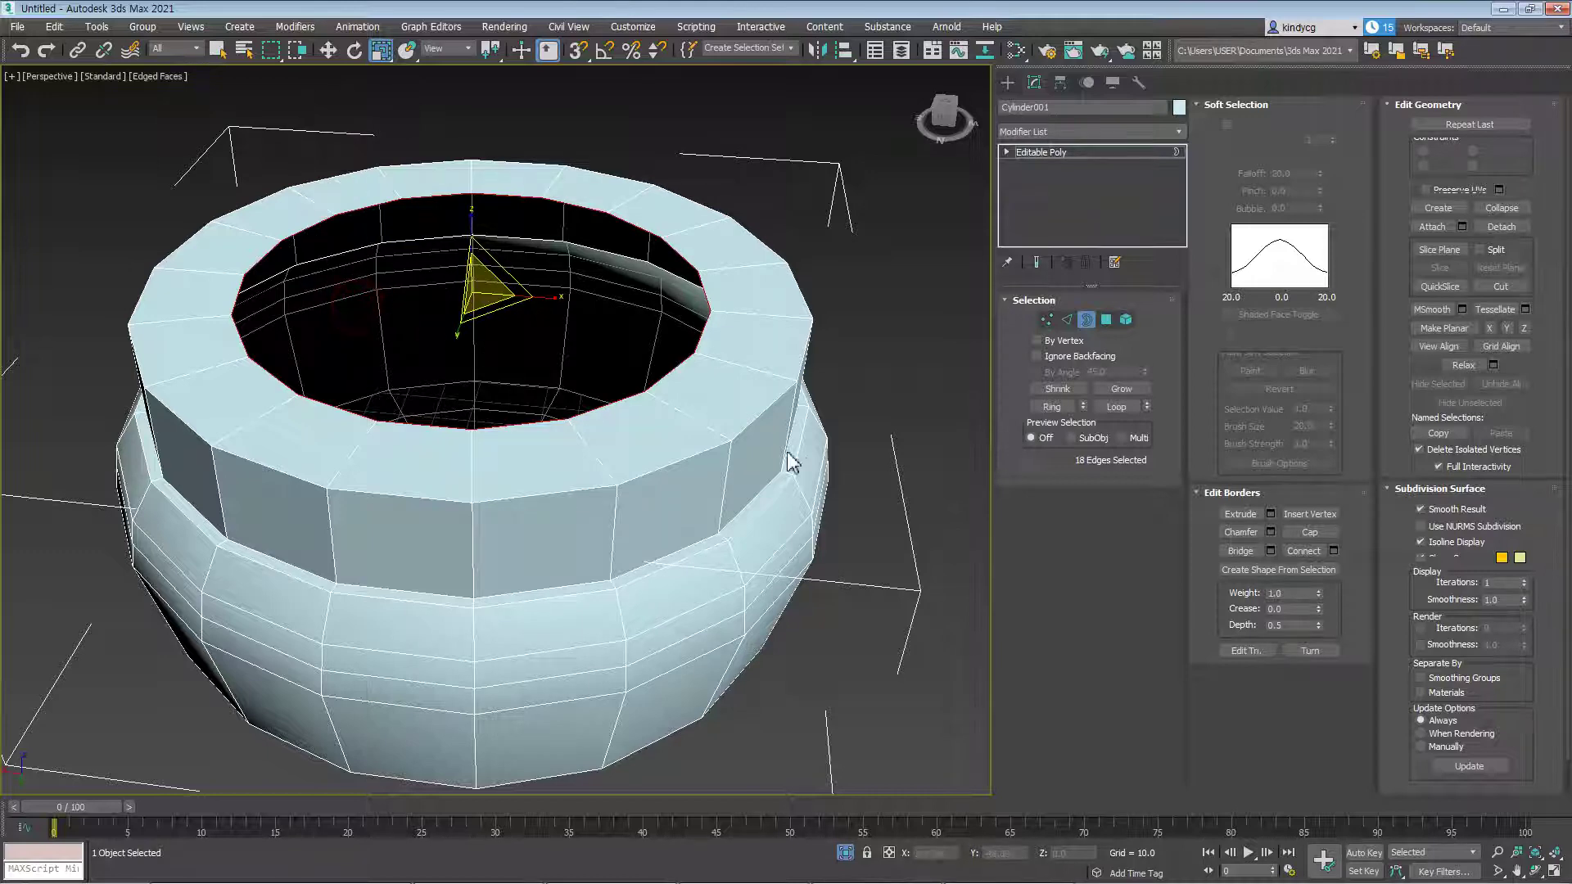
Raise the collar's inner border to a Z position of about 93.3 to form a sloping shoulder
{"action": "middle_click_drag", "start_coordinate": [691, 499], "coordinate": [477, 281], "text": "alt"}
{"action": "key", "text": "w"}
{"action": "left_click_drag", "start_coordinate": [477, 281], "coordinate": [489, 164]}
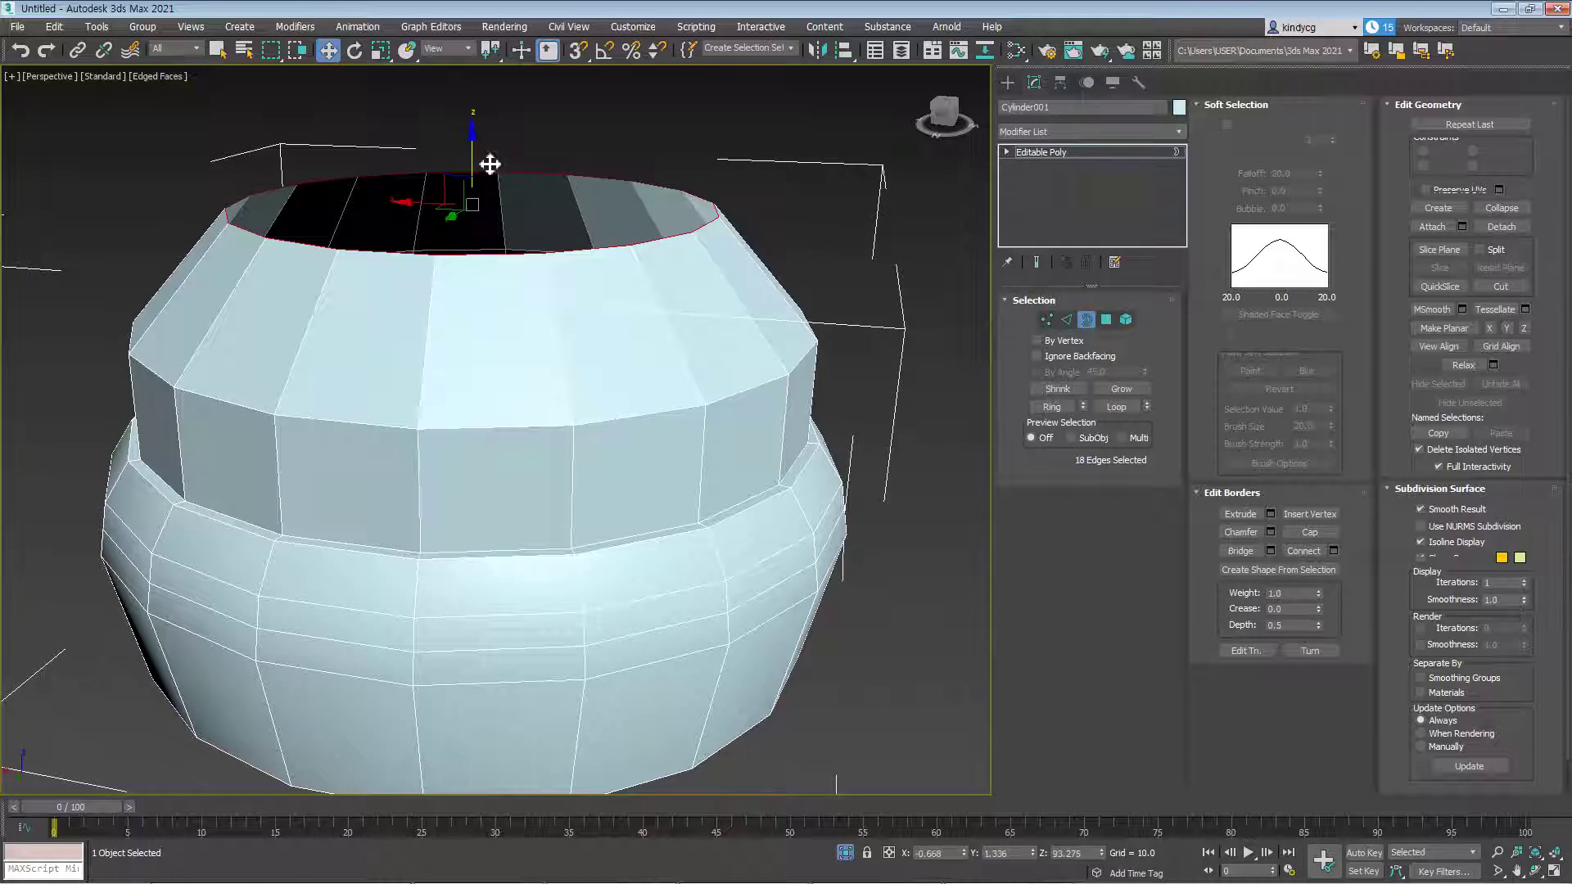
Start a chamfer on the raised border and try the Quad and Tri chamfer types
{"action": "left_click", "coordinate": [1270, 532]}
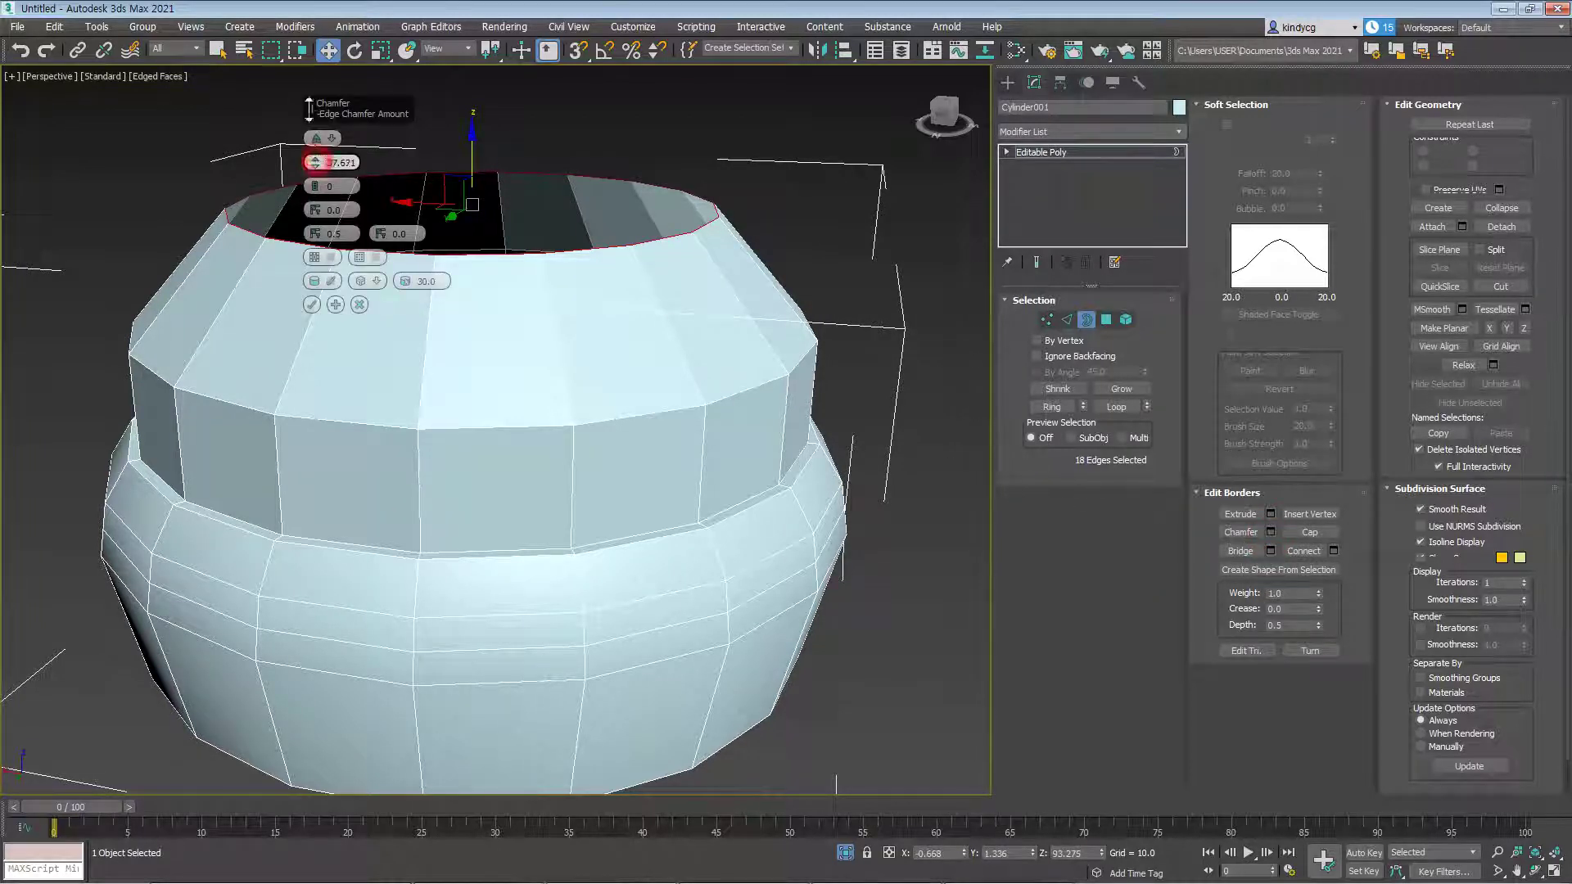
{"action": "left_click", "coordinate": [321, 138]}
{"action": "left_click", "coordinate": [363, 153]}
{"action": "left_click", "coordinate": [322, 138]}
{"action": "left_click", "coordinate": [365, 172]}
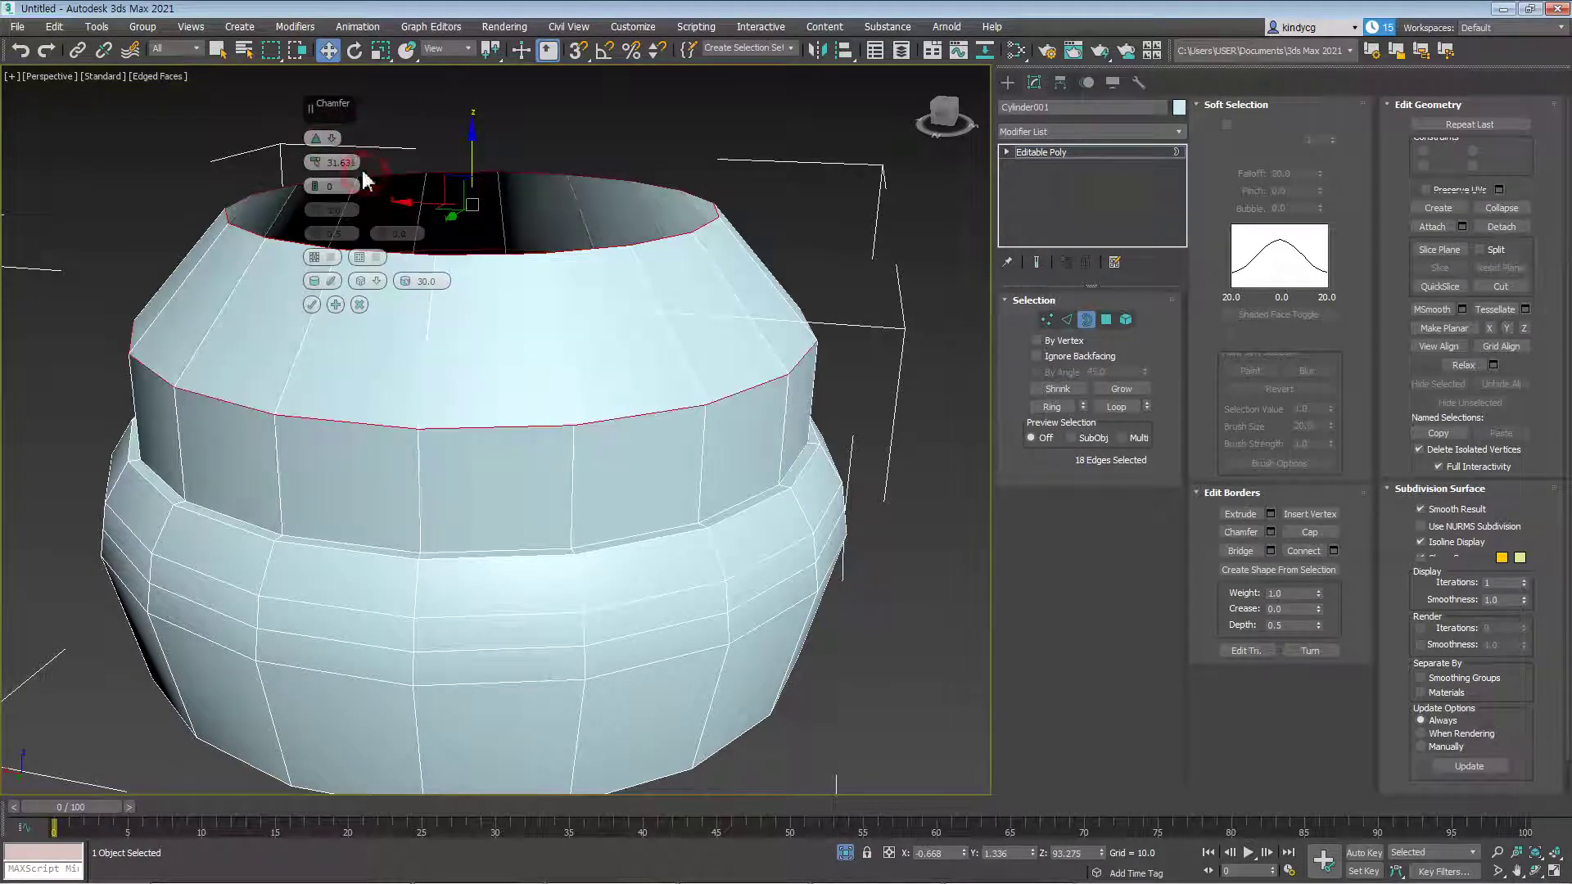
Reduce the Tri chamfer amount on the raised border to about 15.159
{"action": "left_click", "coordinate": [333, 139]}
{"action": "left_click", "coordinate": [322, 142]}
{"action": "left_click", "coordinate": [316, 165]}
{"action": "left_click_drag", "start_coordinate": [316, 166], "coordinate": [317, 254]}
Try the Quad chamfer type with the amount reduced to 0, and cancel the chamfer
{"action": "left_click", "coordinate": [333, 139]}
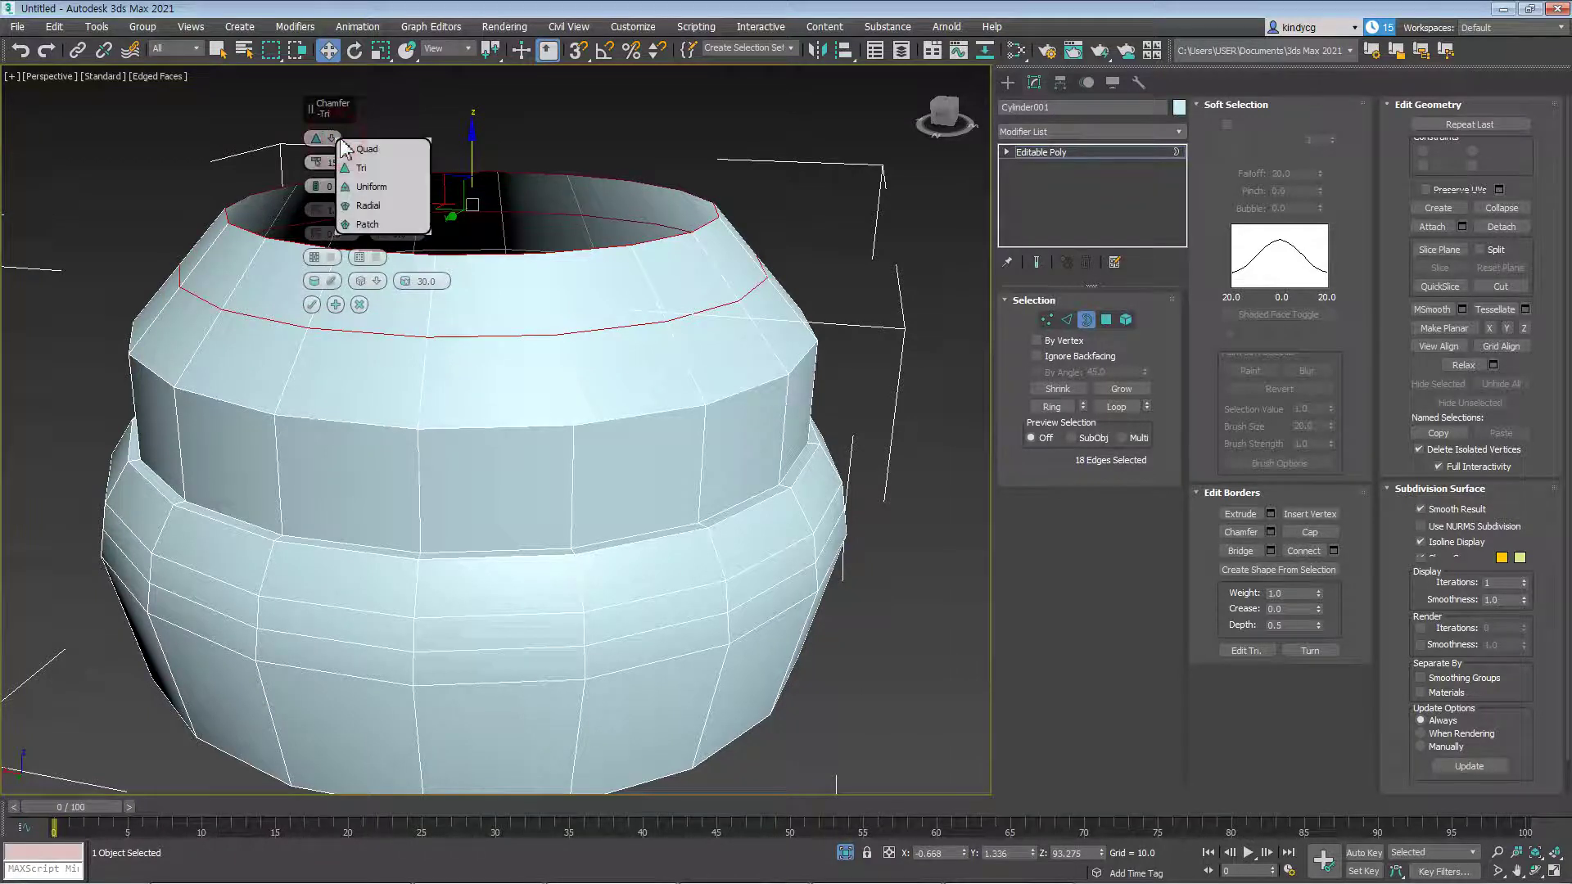
{"action": "left_click", "coordinate": [337, 156]}
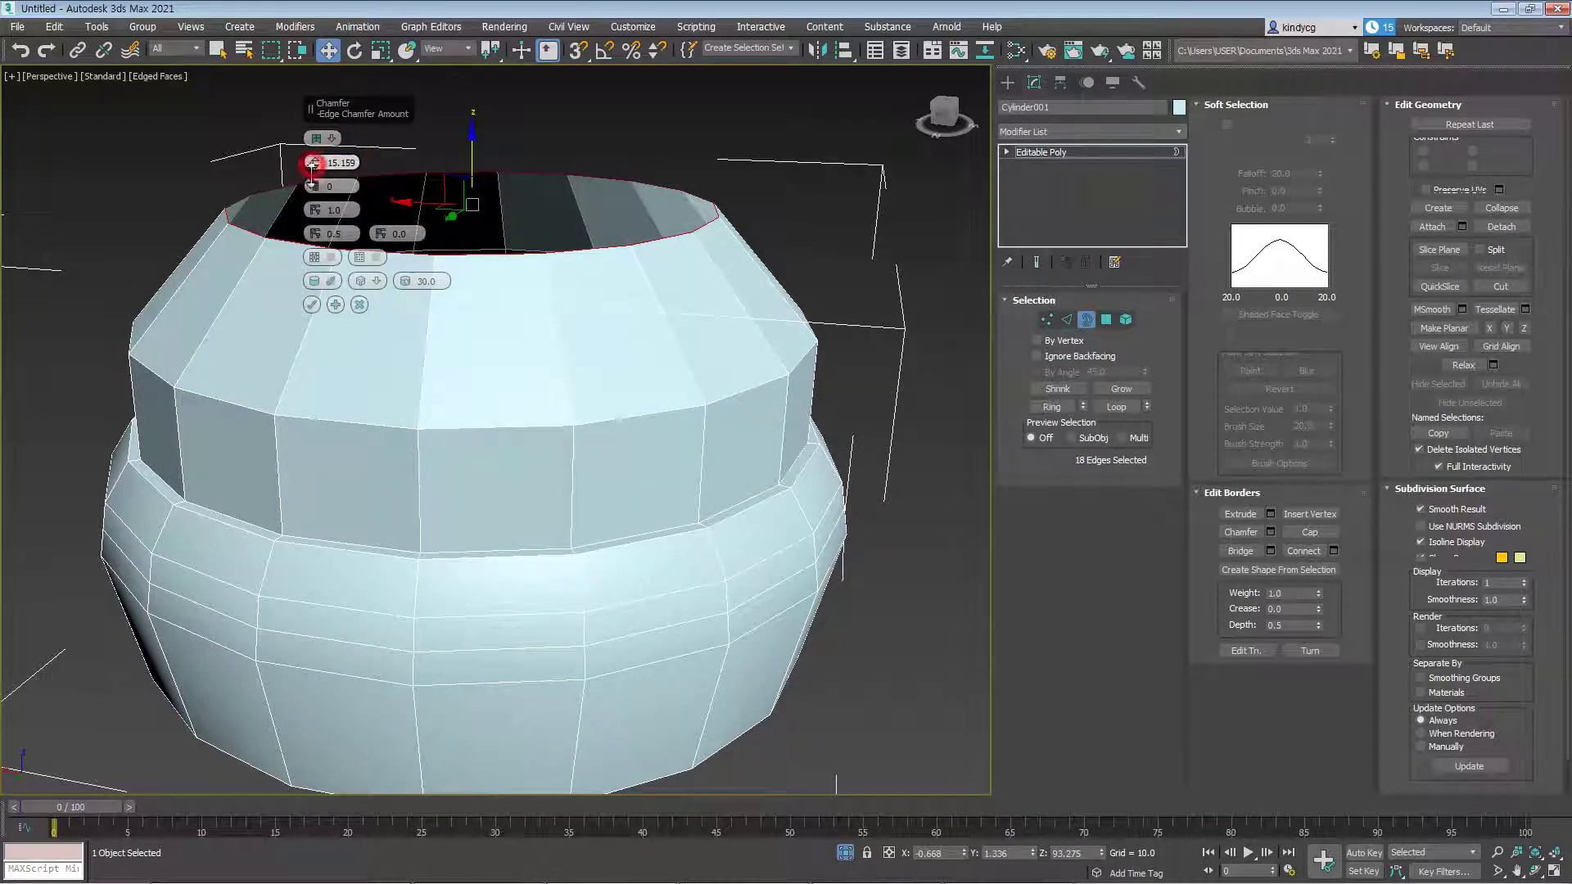
{"action": "left_click_drag", "start_coordinate": [319, 246], "coordinate": [561, 341]}
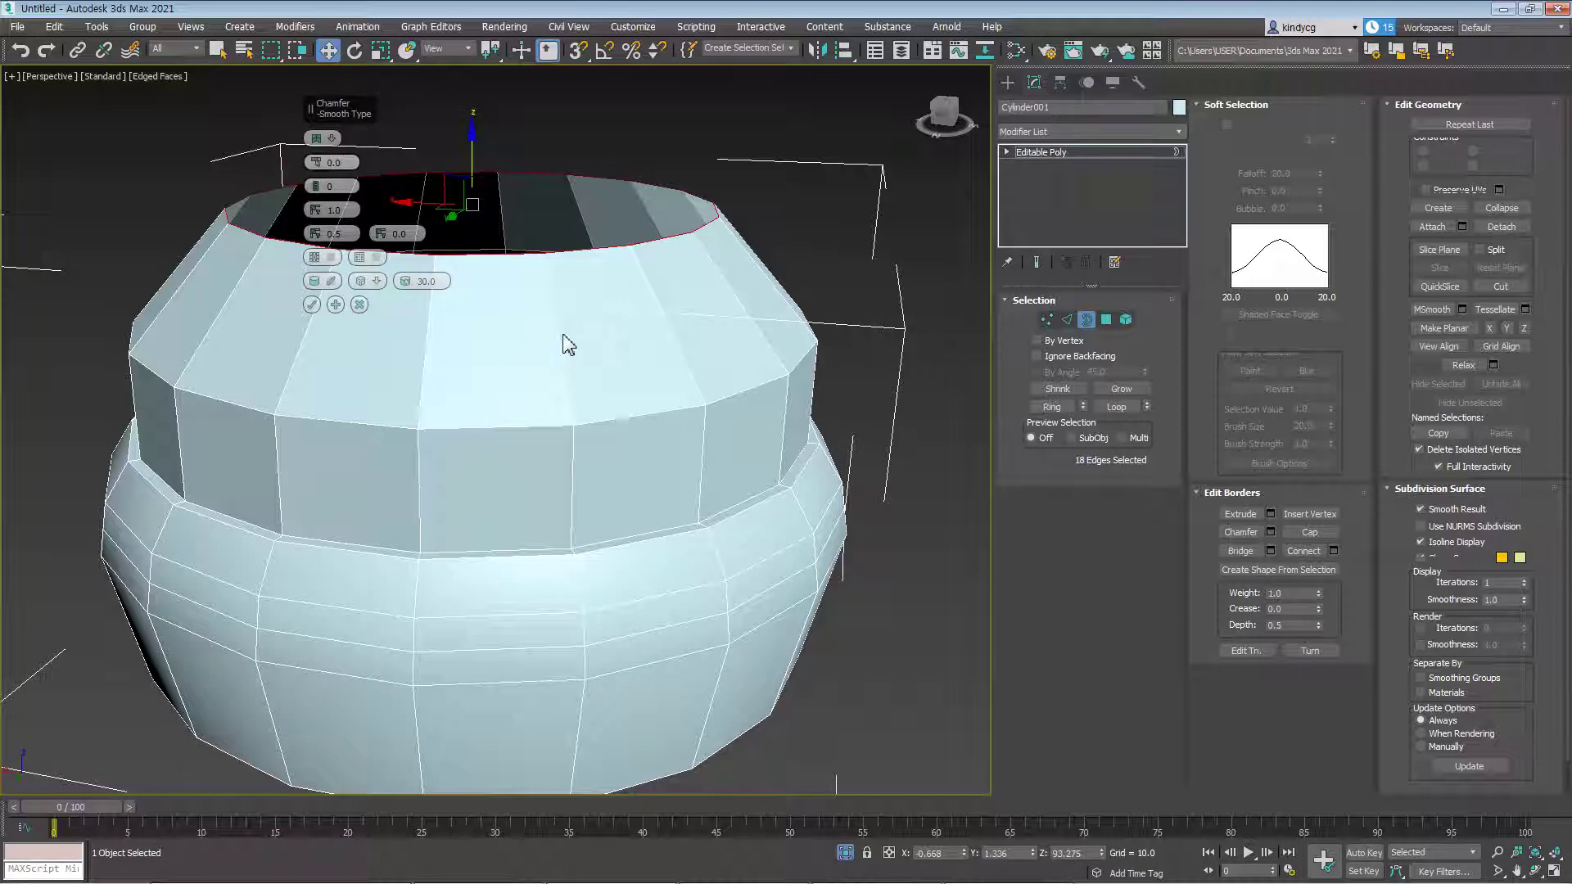
{"action": "left_click", "coordinate": [361, 306]}
Select the edge loop around the body just below the straight wall and split the mesh along it
{"action": "middle_click_drag", "start_coordinate": [603, 273], "coordinate": [881, 398], "text": "alt"}
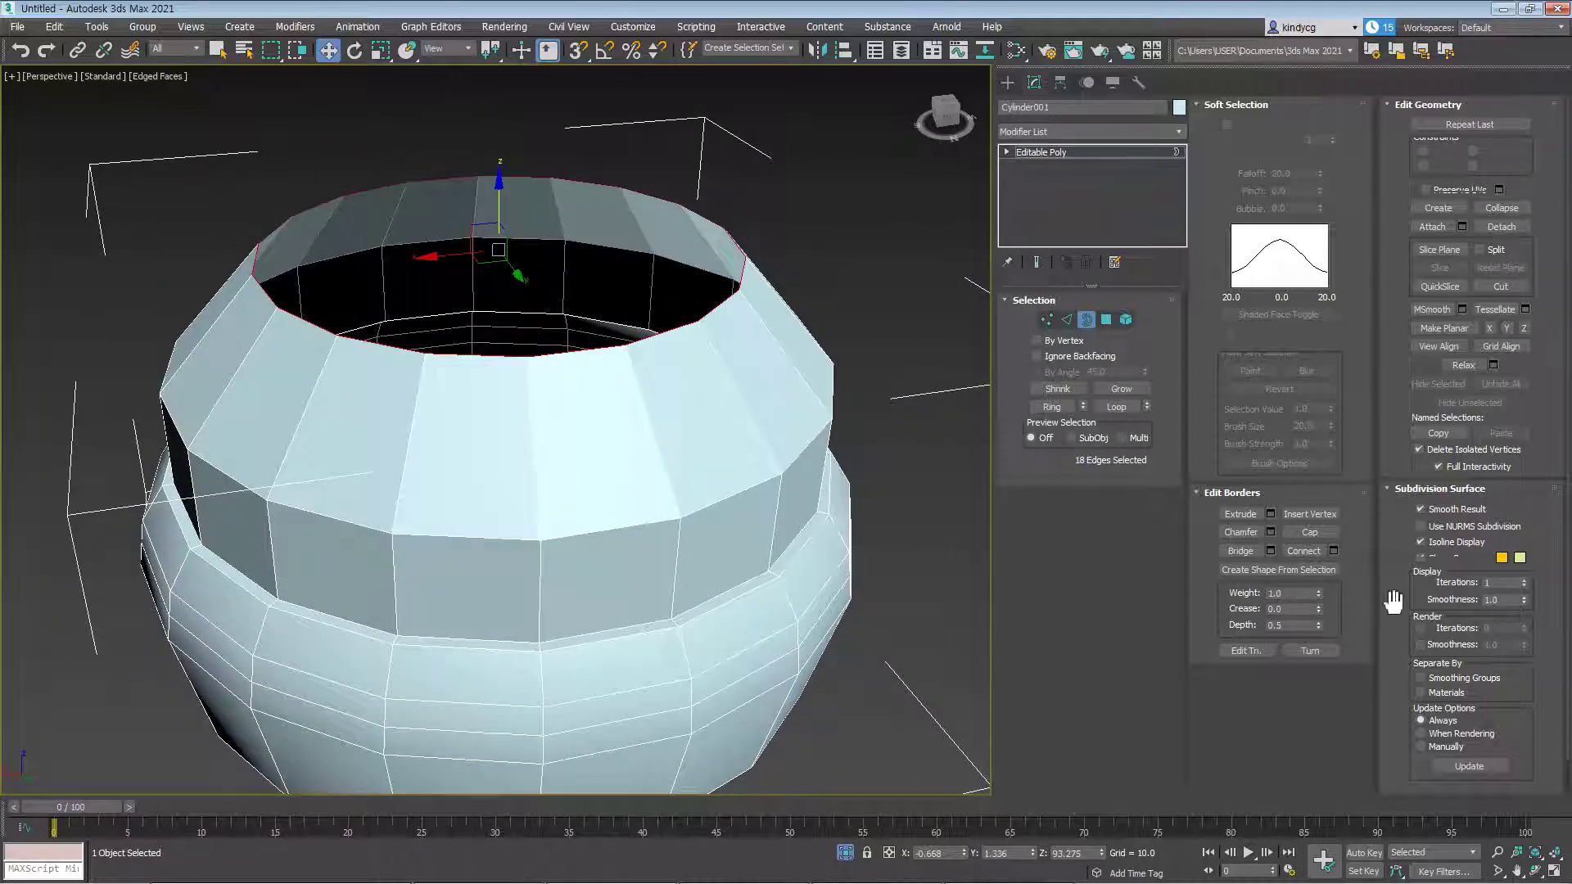
{"action": "middle_click_drag", "start_coordinate": [867, 483], "coordinate": [1146, 462], "text": "alt"}
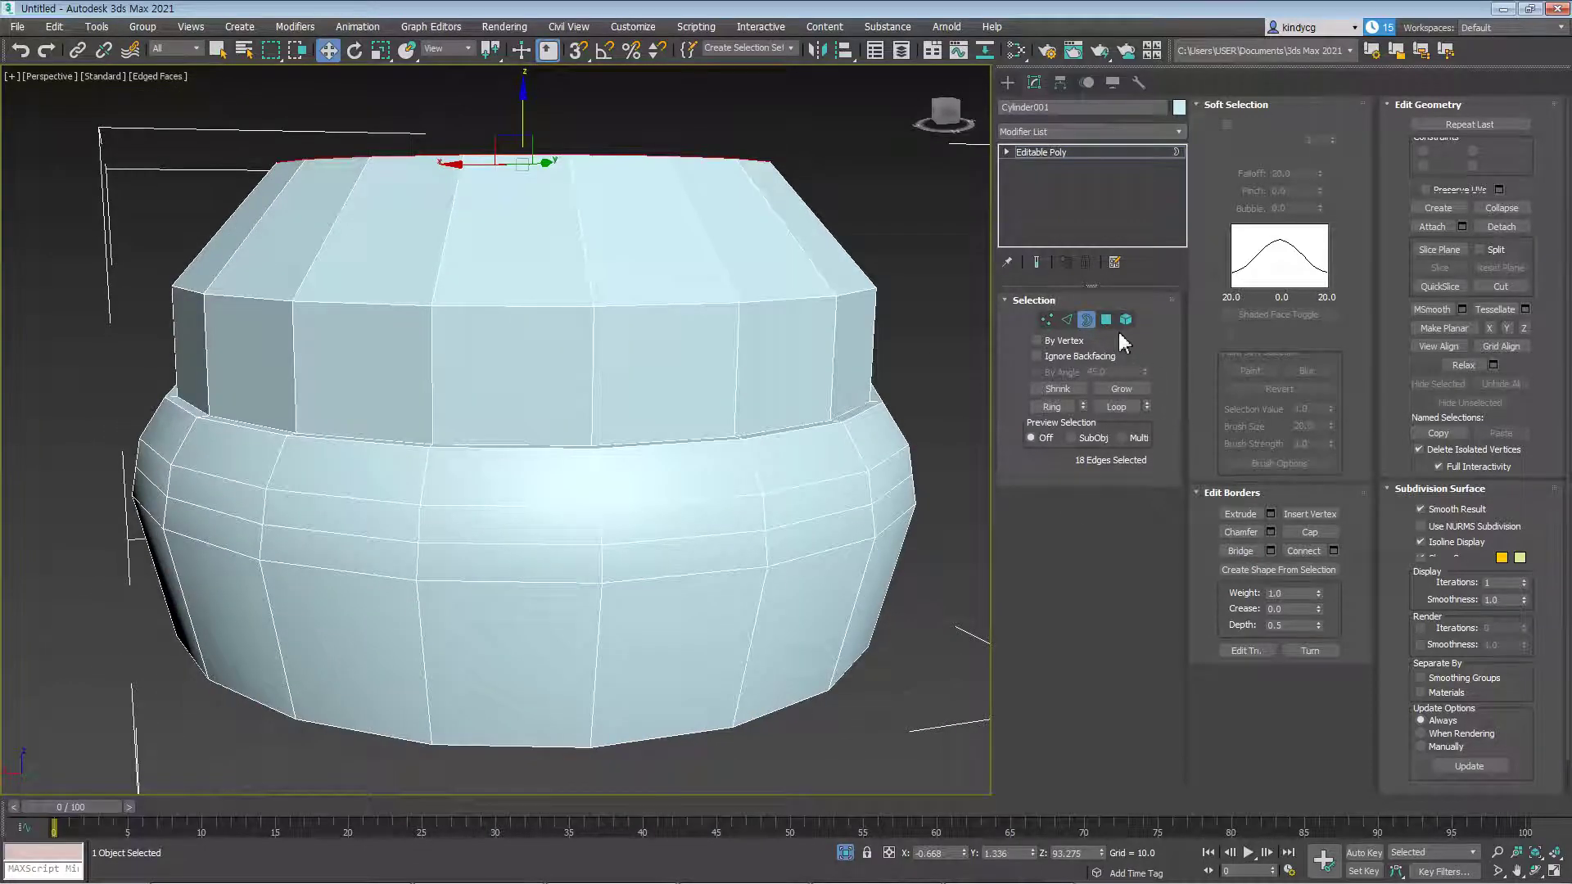
{"action": "left_click", "coordinate": [1066, 320]}
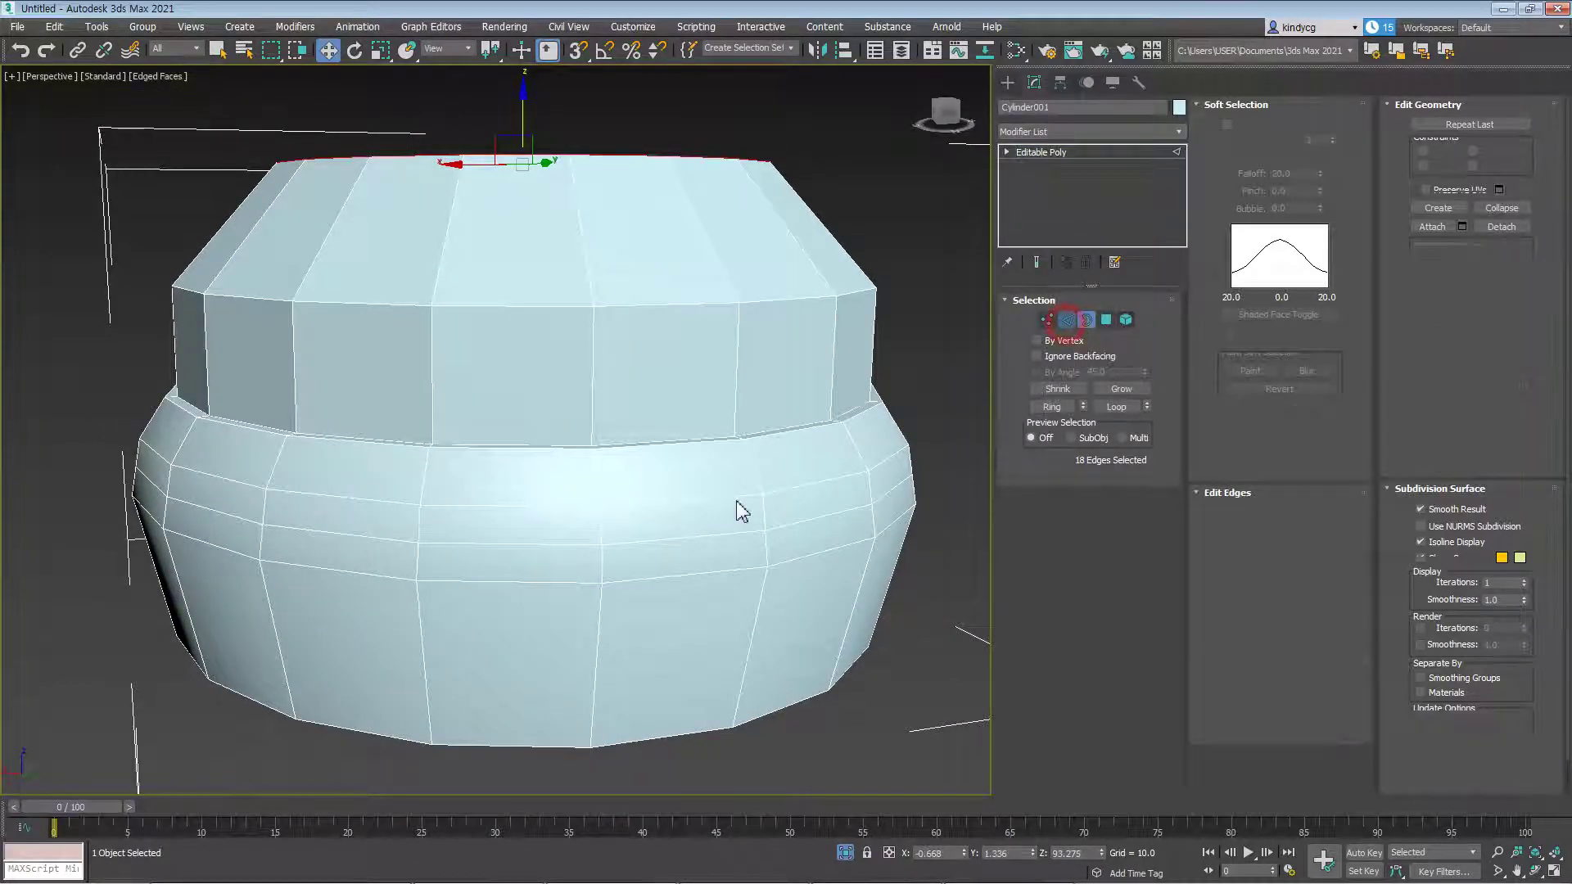
{"action": "left_click", "coordinate": [631, 505]}
{"action": "double_click", "coordinate": [729, 498]}
{"action": "left_click", "coordinate": [1309, 532]}
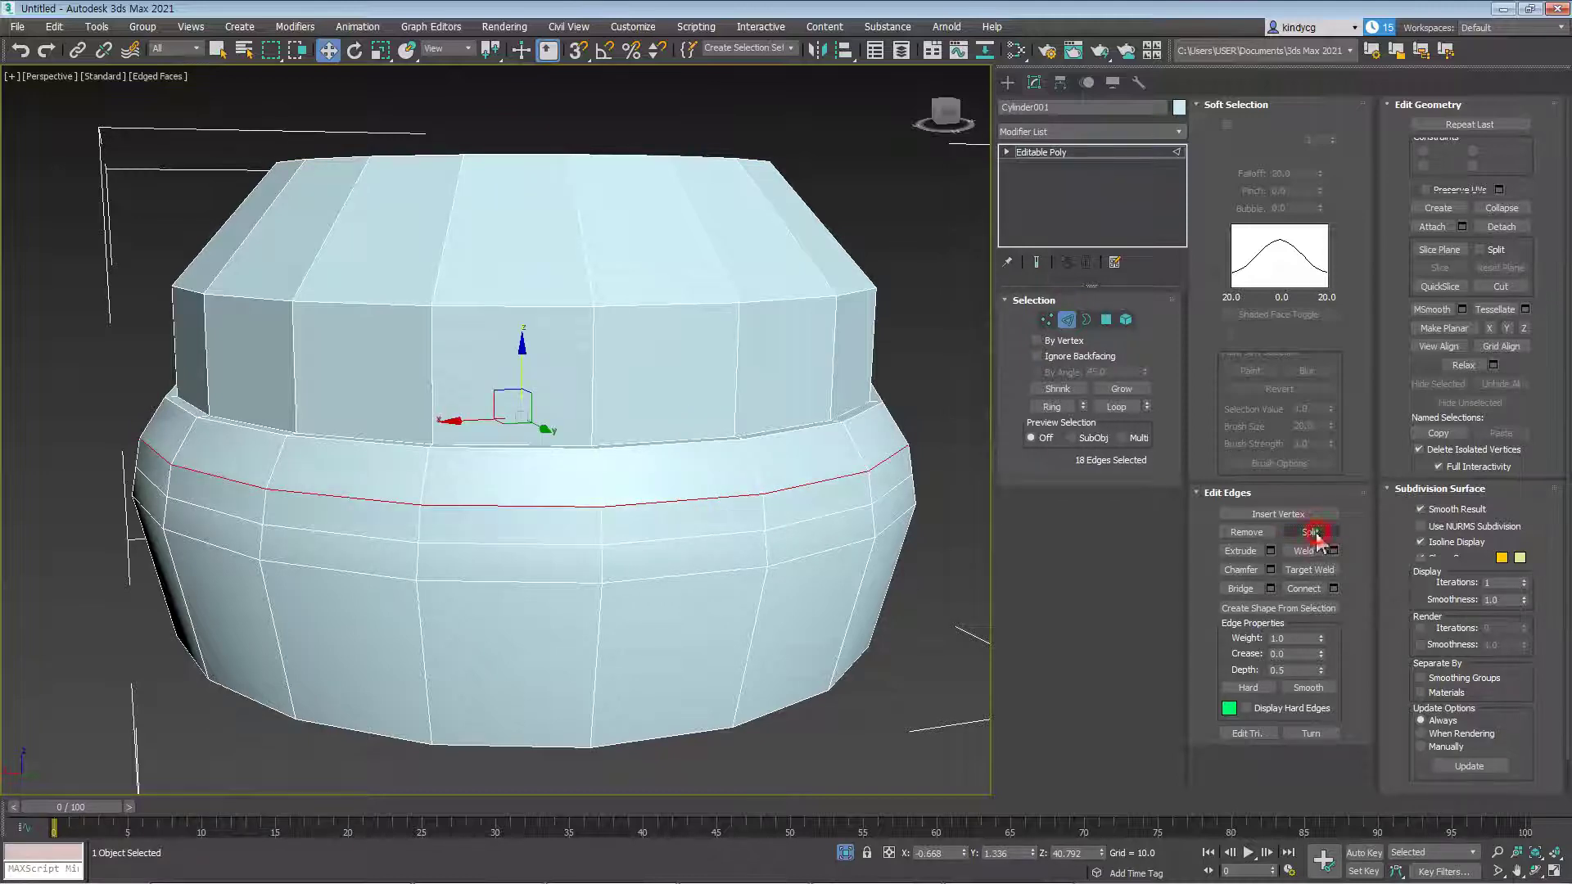
Select the upper part as an element and raise it clear of the lower body
{"action": "left_click", "coordinate": [1126, 320]}
{"action": "left_click_drag", "start_coordinate": [519, 323], "coordinate": [528, 399]}
{"action": "left_click", "coordinate": [245, 372]}
Select the facing open borders of the raised upper part and the lower body together
{"action": "key", "text": "3"}
{"action": "left_click", "coordinate": [235, 337]}
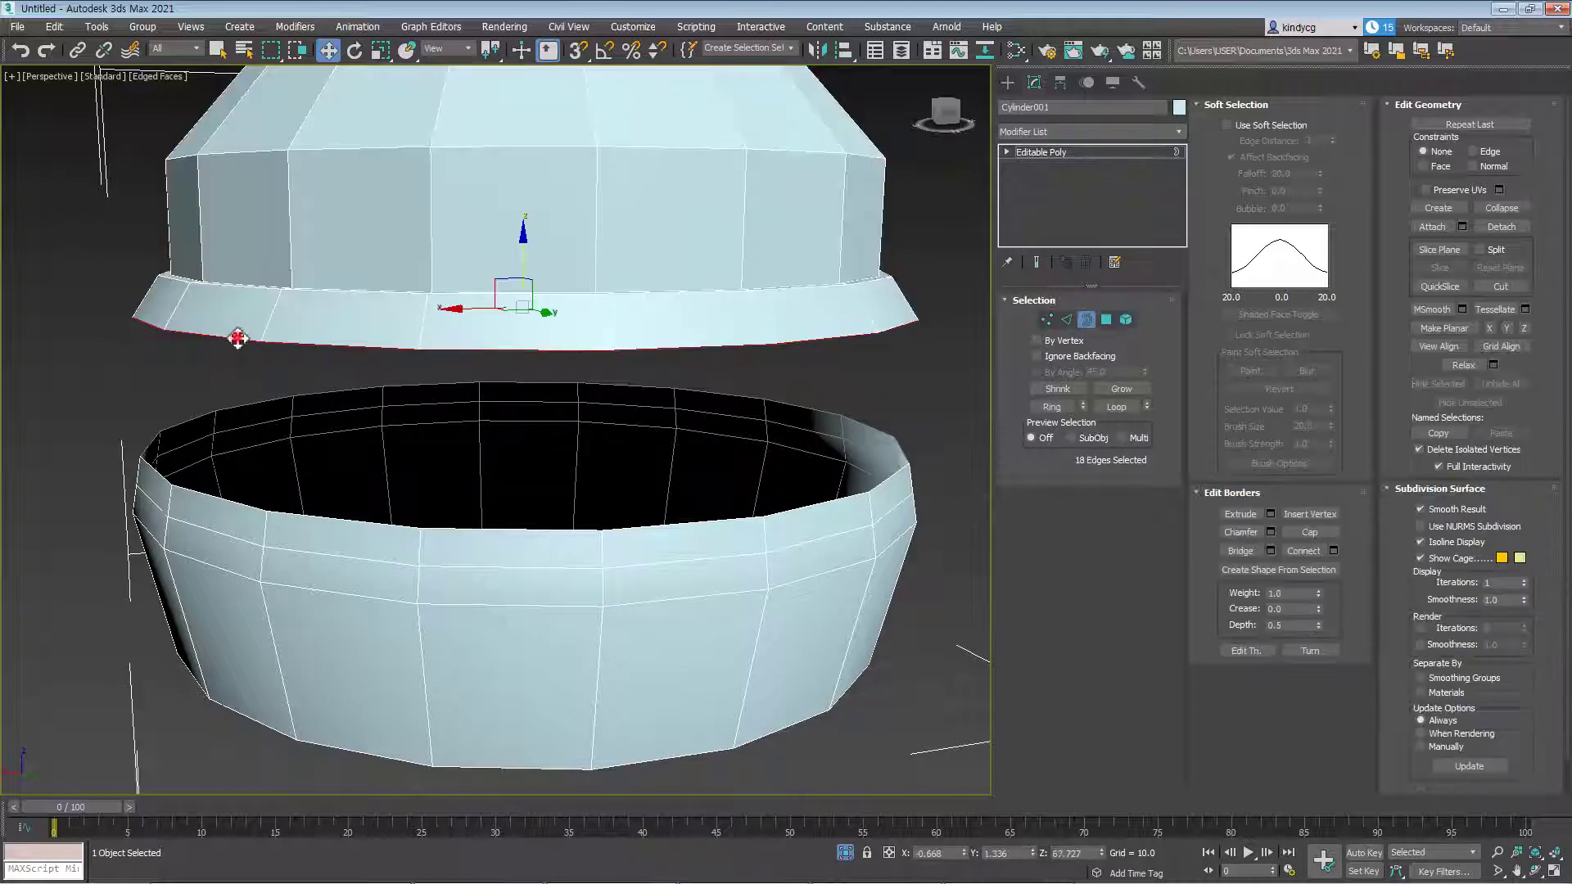
{"action": "left_click", "coordinate": [222, 493], "text": "ctrl"}
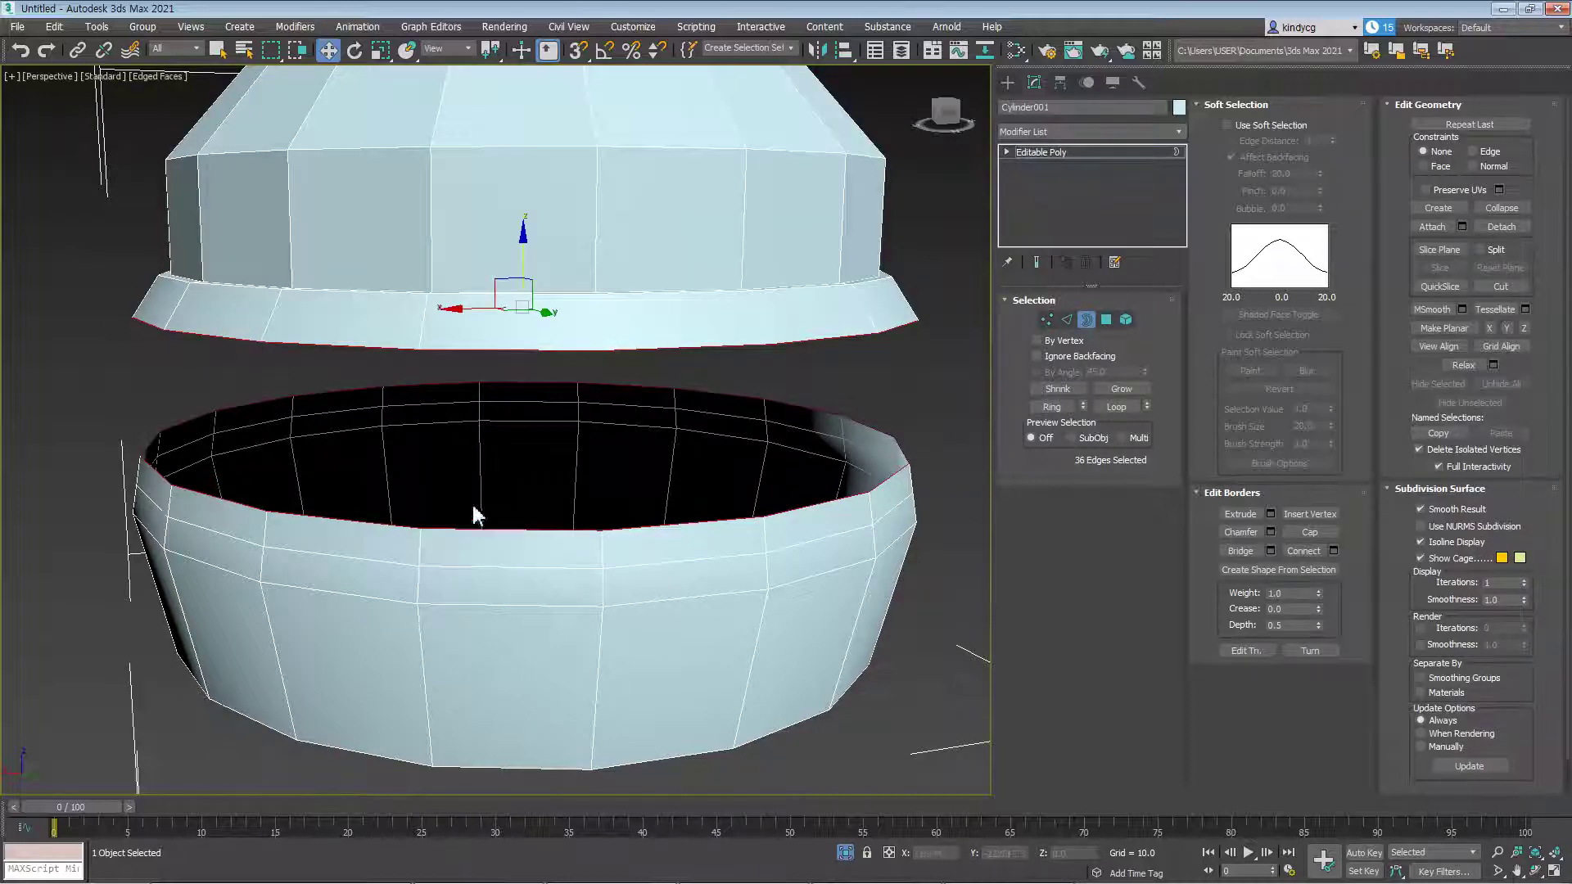
Bridge the facing open borders of the upper and lower parts and check a polygon of the connecting band
{"action": "middle_click_drag", "start_coordinate": [401, 522], "coordinate": [526, 388], "text": "alt"}
{"action": "left_click", "coordinate": [524, 432]}
{"action": "left_click", "coordinate": [1238, 551]}
{"action": "middle_click_drag", "start_coordinate": [831, 494], "coordinate": [906, 446], "text": "alt"}
{"action": "left_click", "coordinate": [1106, 319]}
{"action": "left_click", "coordinate": [851, 421]}
{"action": "scroll", "coordinate": [884, 516], "scroll_direction": "down", "scroll_amount": 4}
{"action": "middle_click_drag", "start_coordinate": [884, 516], "coordinate": [673, 478]}
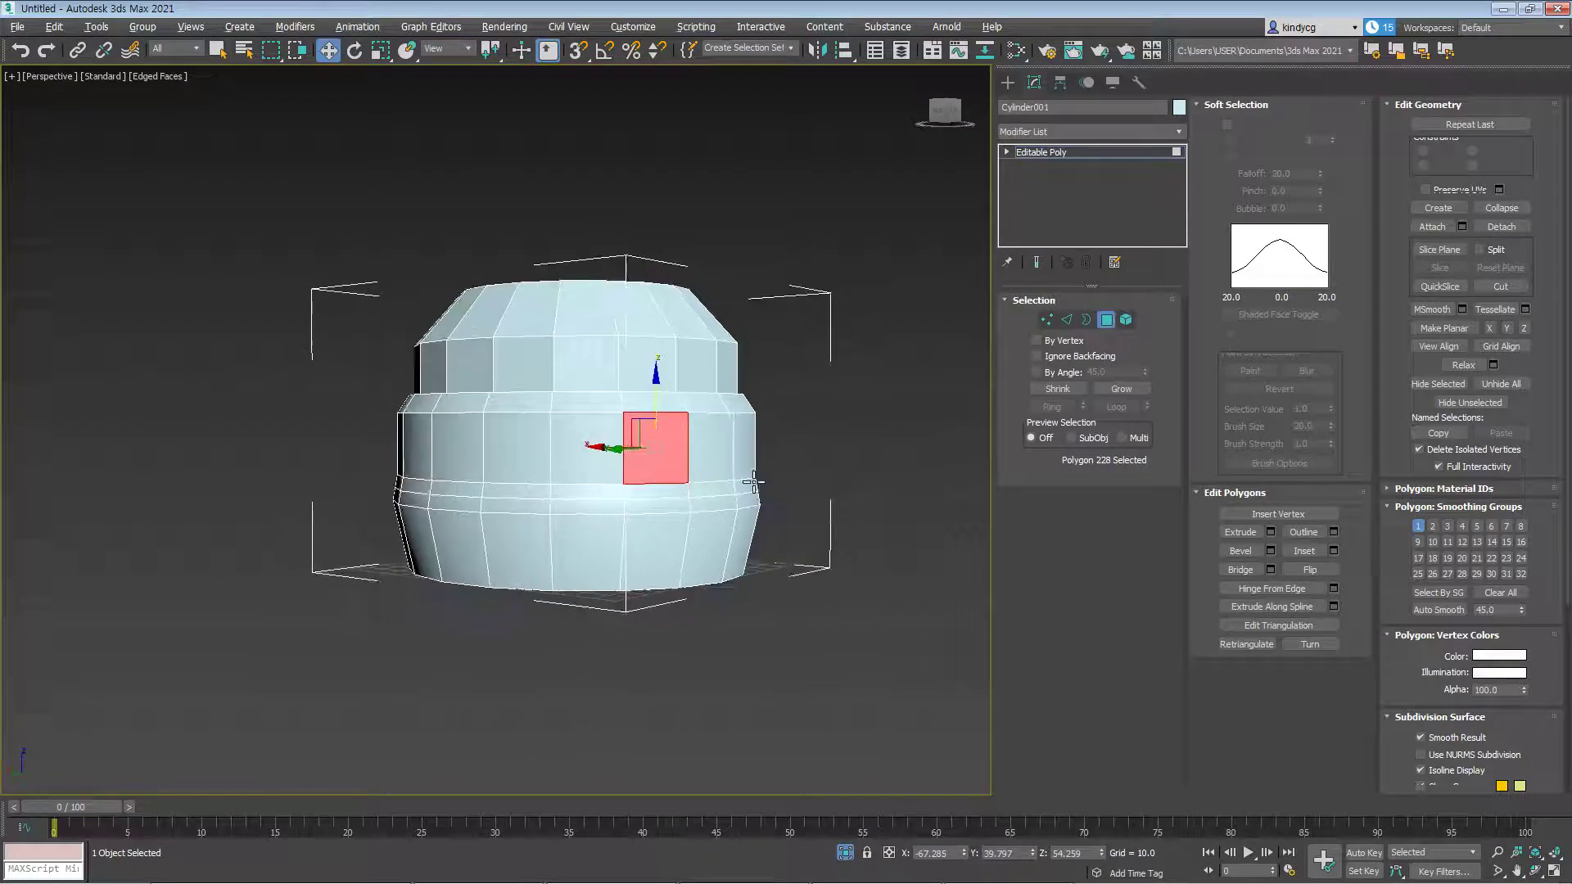
{"action": "left_click", "coordinate": [852, 491]}
{"action": "middle_click_drag", "start_coordinate": [810, 496], "coordinate": [793, 521]}
{"action": "scroll", "coordinate": [736, 516], "scroll_direction": "up", "scroll_amount": 3}
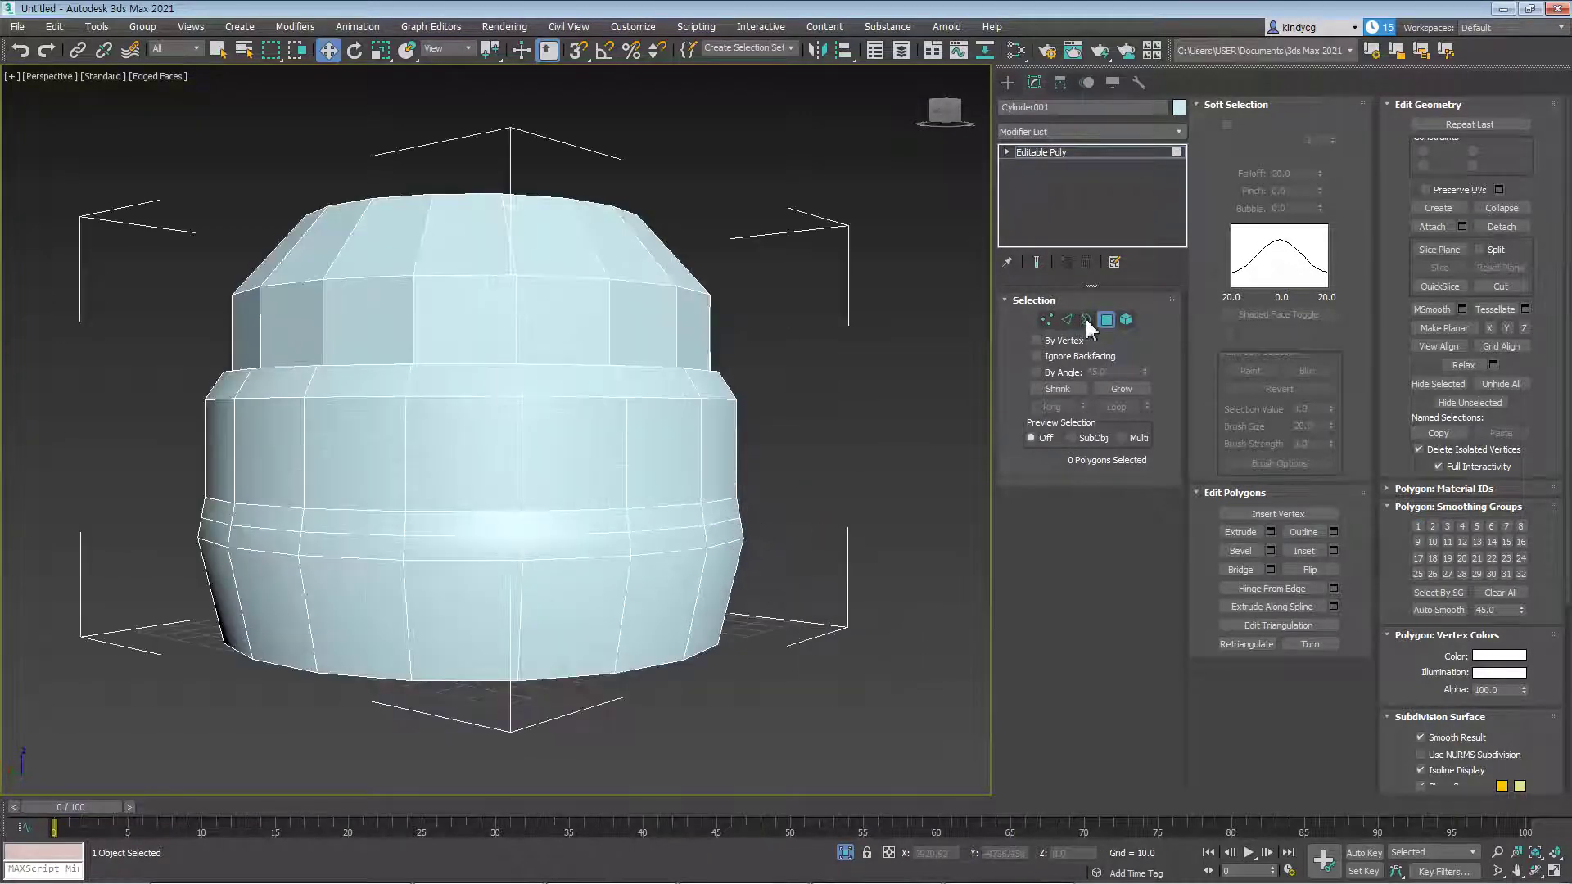
Cap the open border at the top of the model and select the cap polygon
{"action": "left_click", "coordinate": [1086, 321]}
{"action": "middle_click_drag", "start_coordinate": [653, 420], "coordinate": [707, 485], "text": "alt"}
{"action": "scroll", "coordinate": [706, 502], "scroll_direction": "up", "scroll_amount": 3}
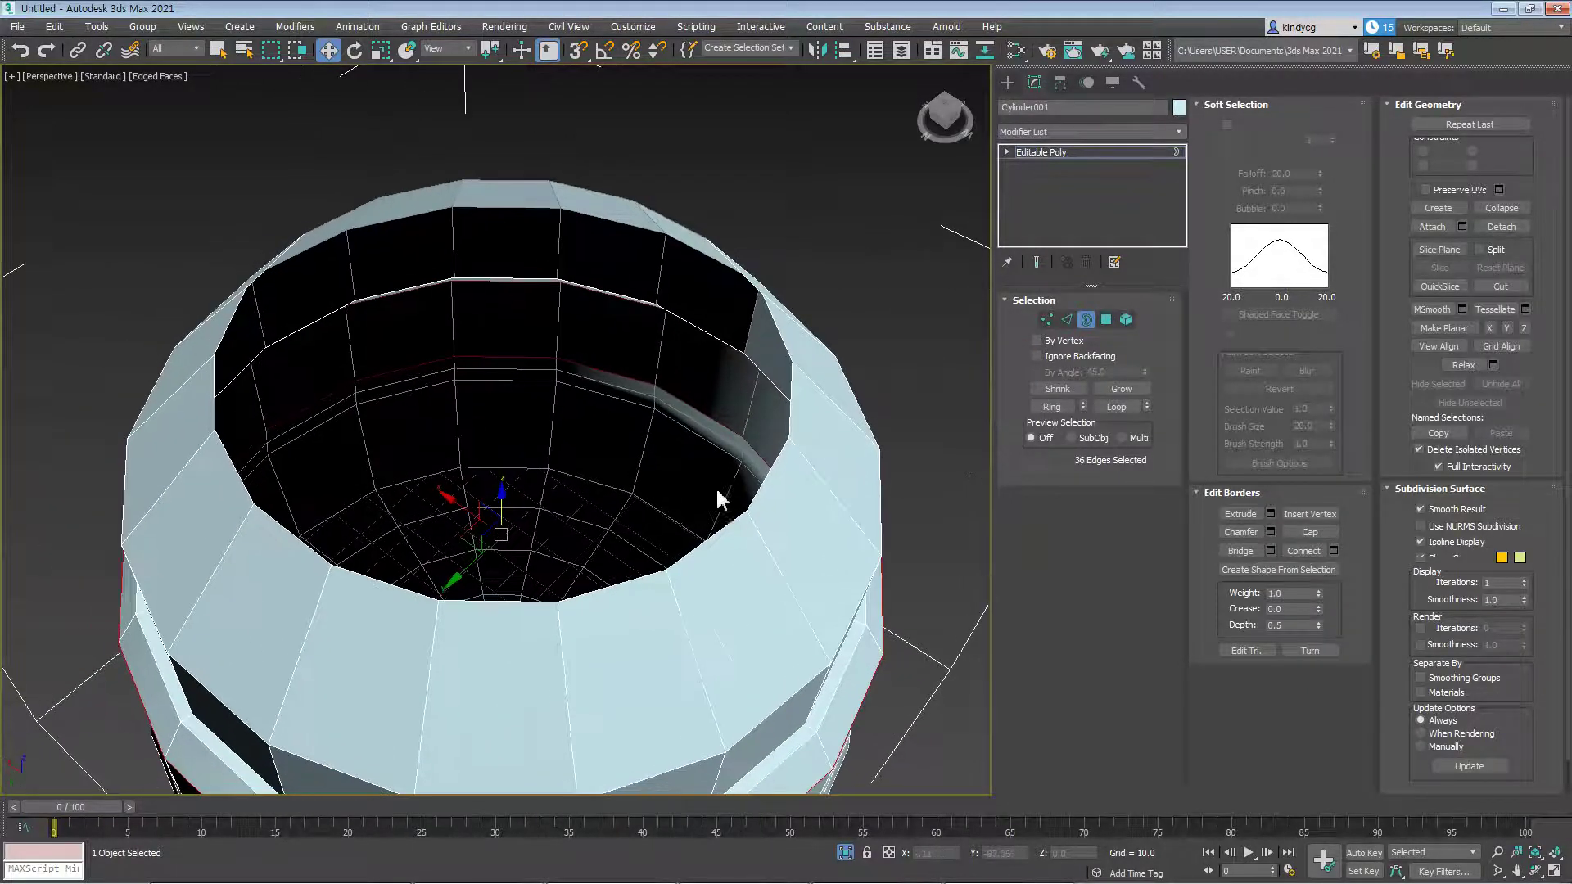
{"action": "scroll", "coordinate": [733, 554], "scroll_direction": "down", "scroll_amount": 3}
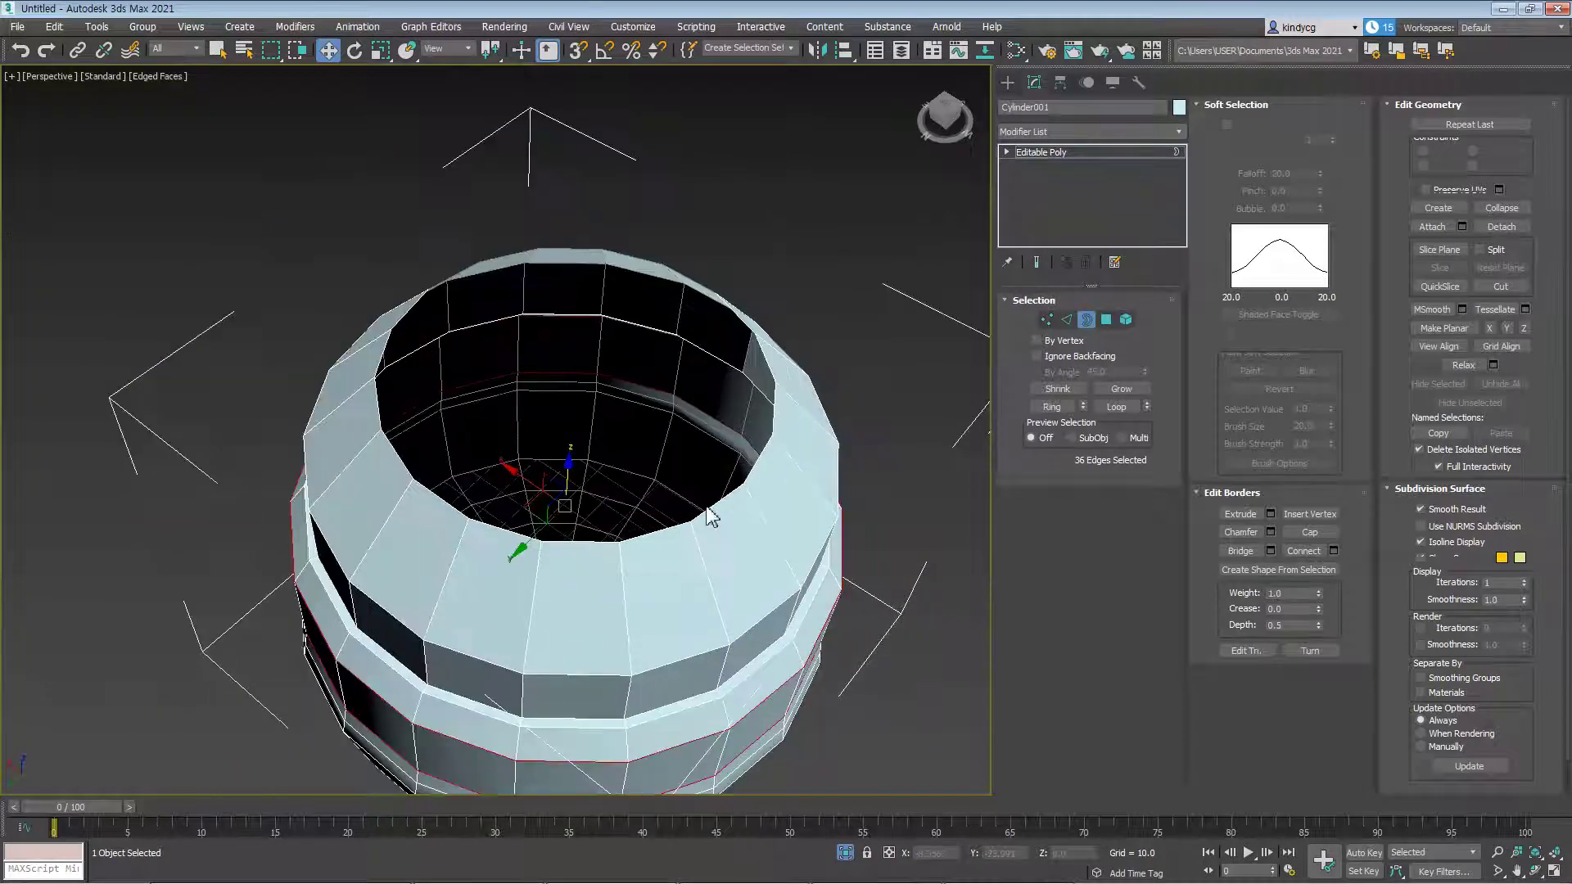
{"action": "left_click", "coordinate": [706, 509]}
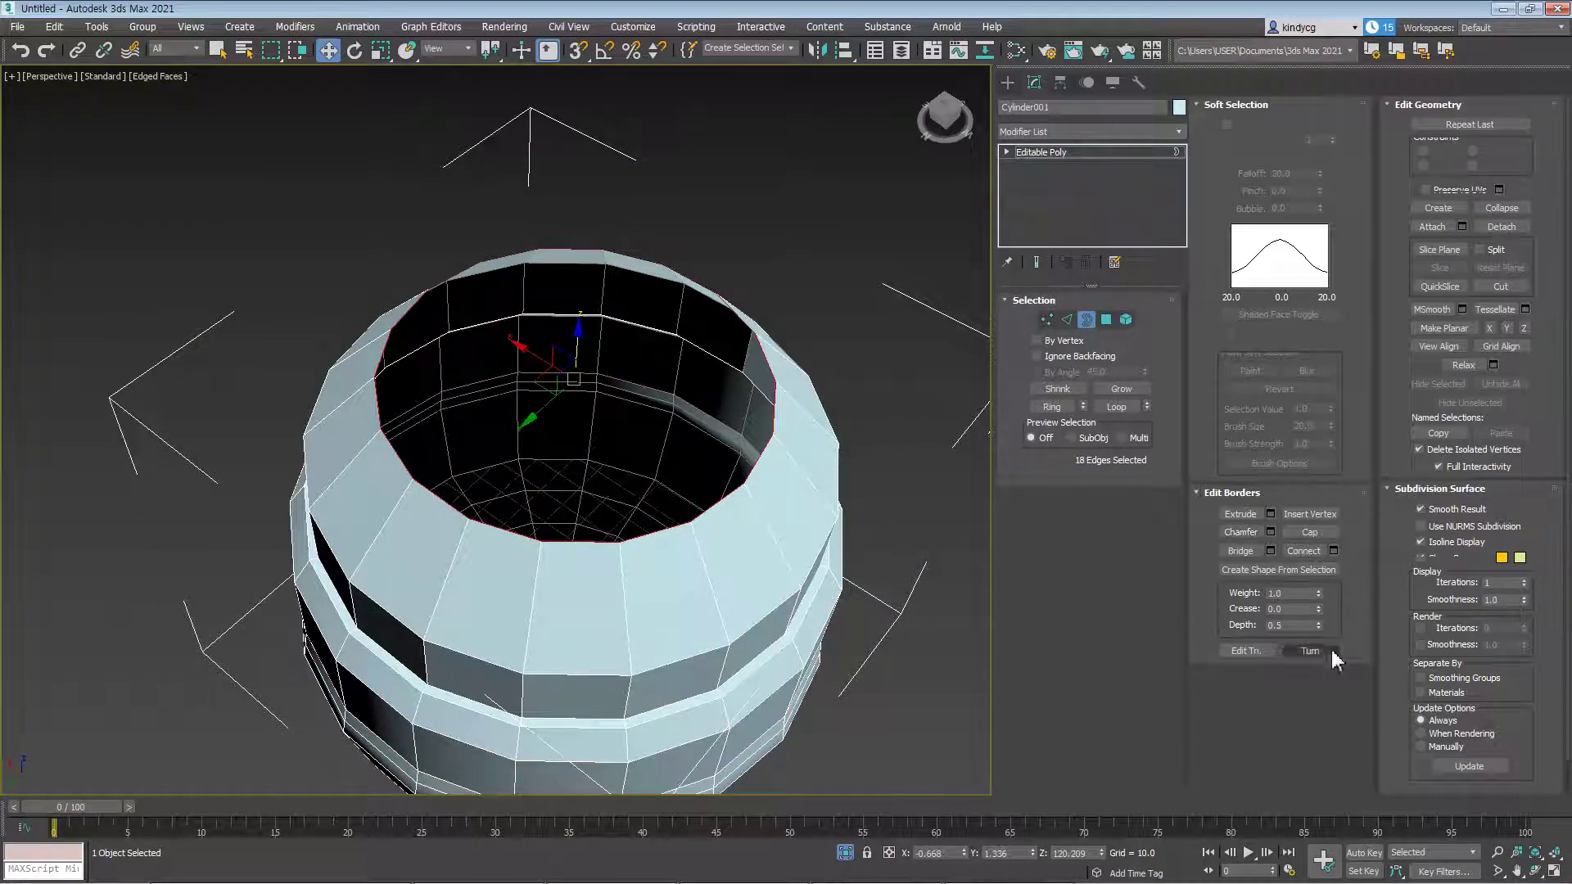
{"action": "left_click", "coordinate": [1310, 532]}
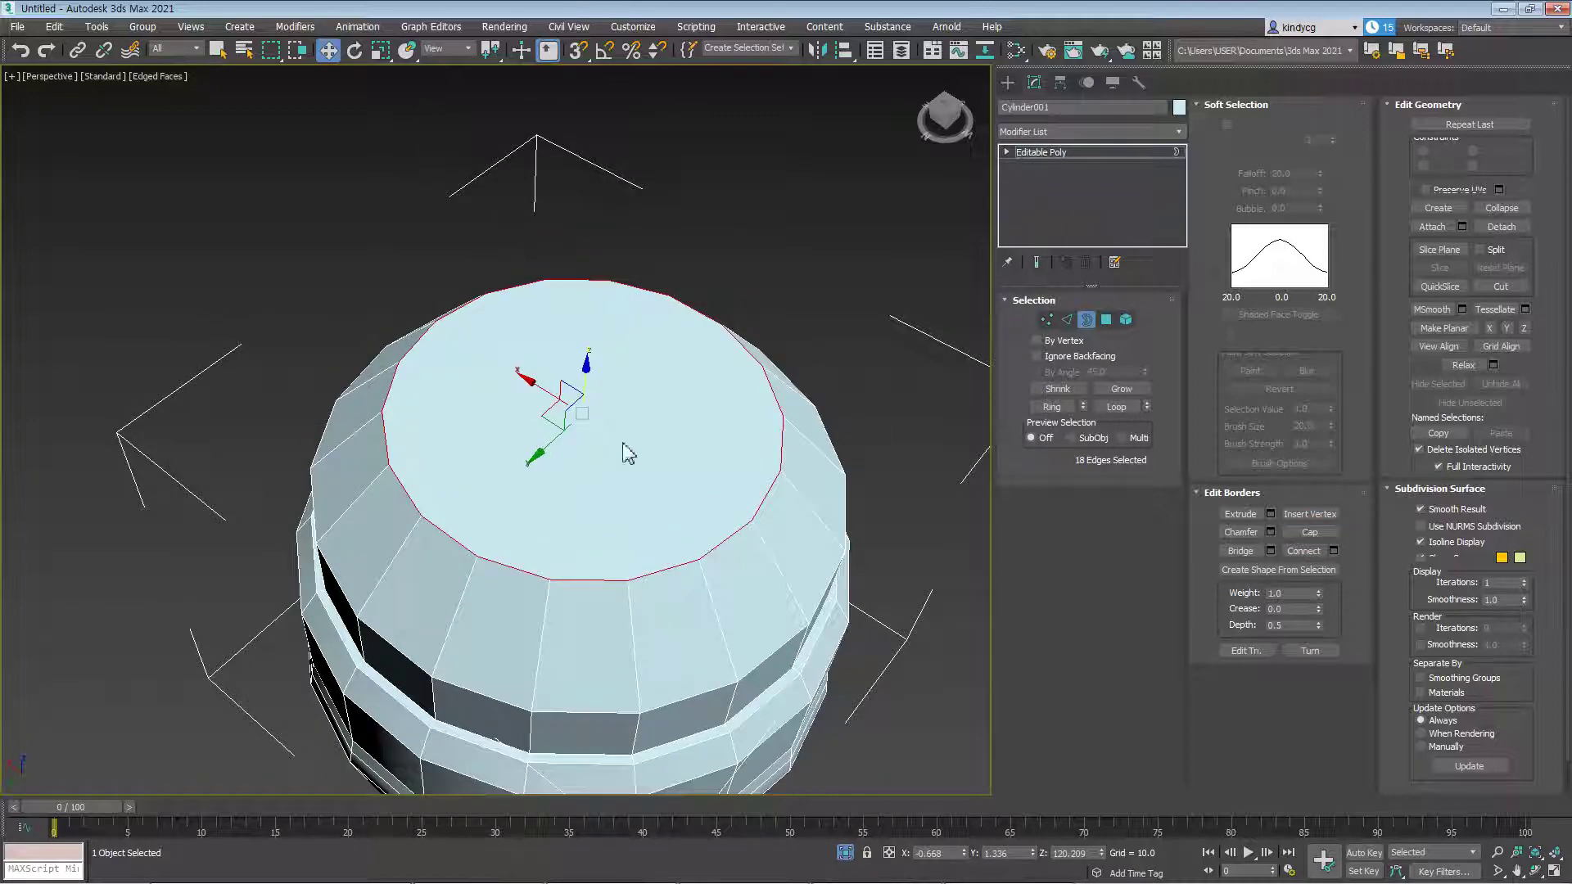
{"action": "key", "text": "4"}
{"action": "left_click", "coordinate": [649, 460]}
{"action": "right_click", "coordinate": [647, 417]}
{"action": "left_click", "coordinate": [583, 499]}
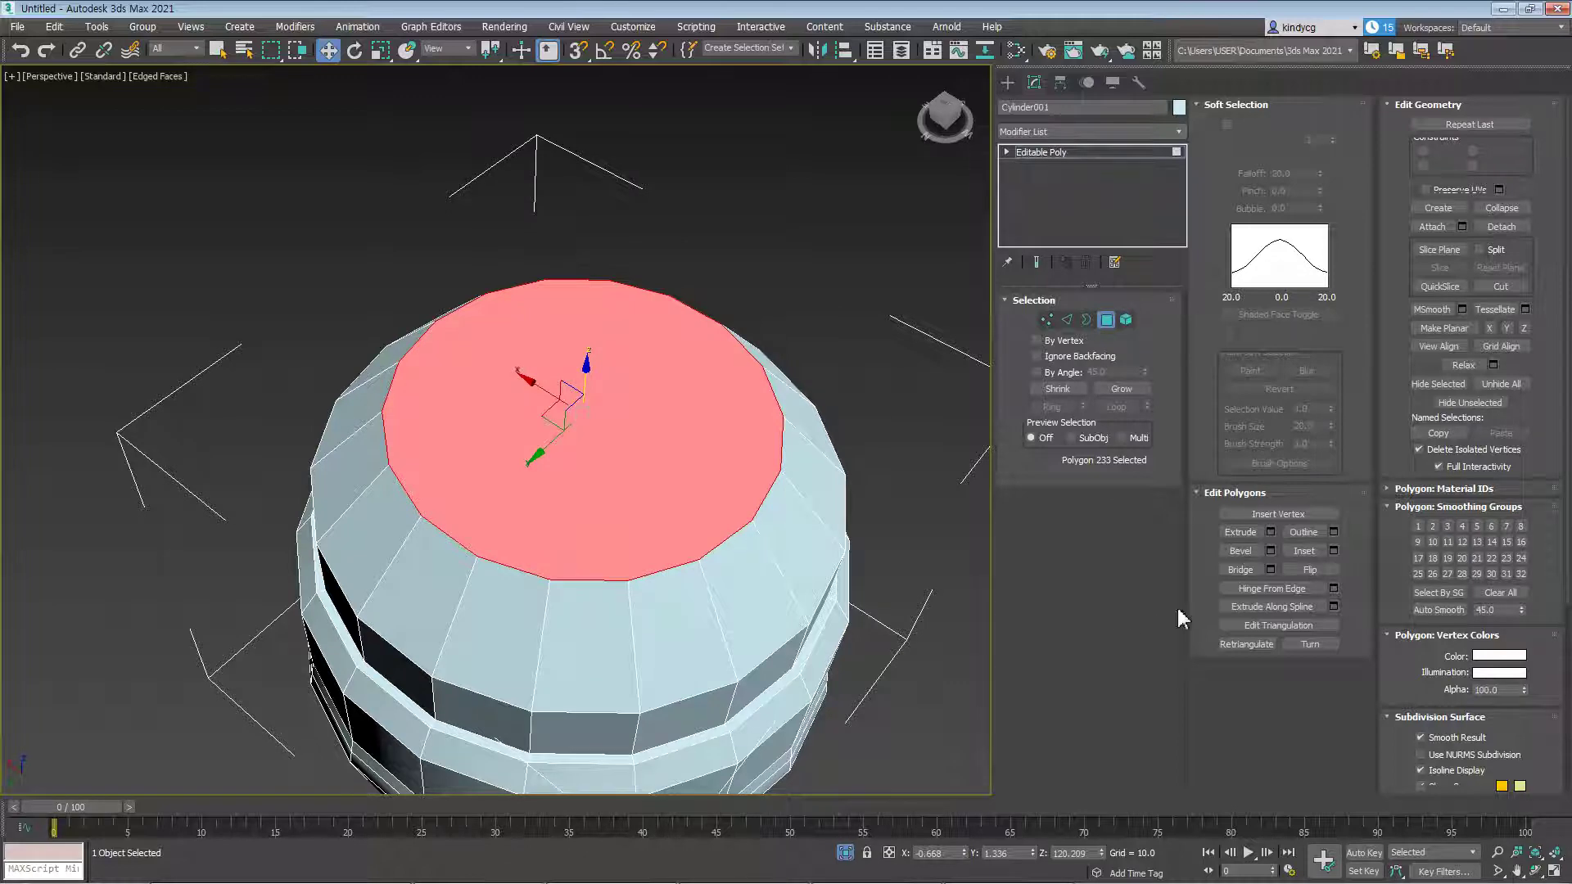
Create a shape from the selected top border edges
{"action": "left_click", "coordinate": [1087, 321]}
{"action": "middle_click_drag", "start_coordinate": [791, 635], "coordinate": [883, 533]}
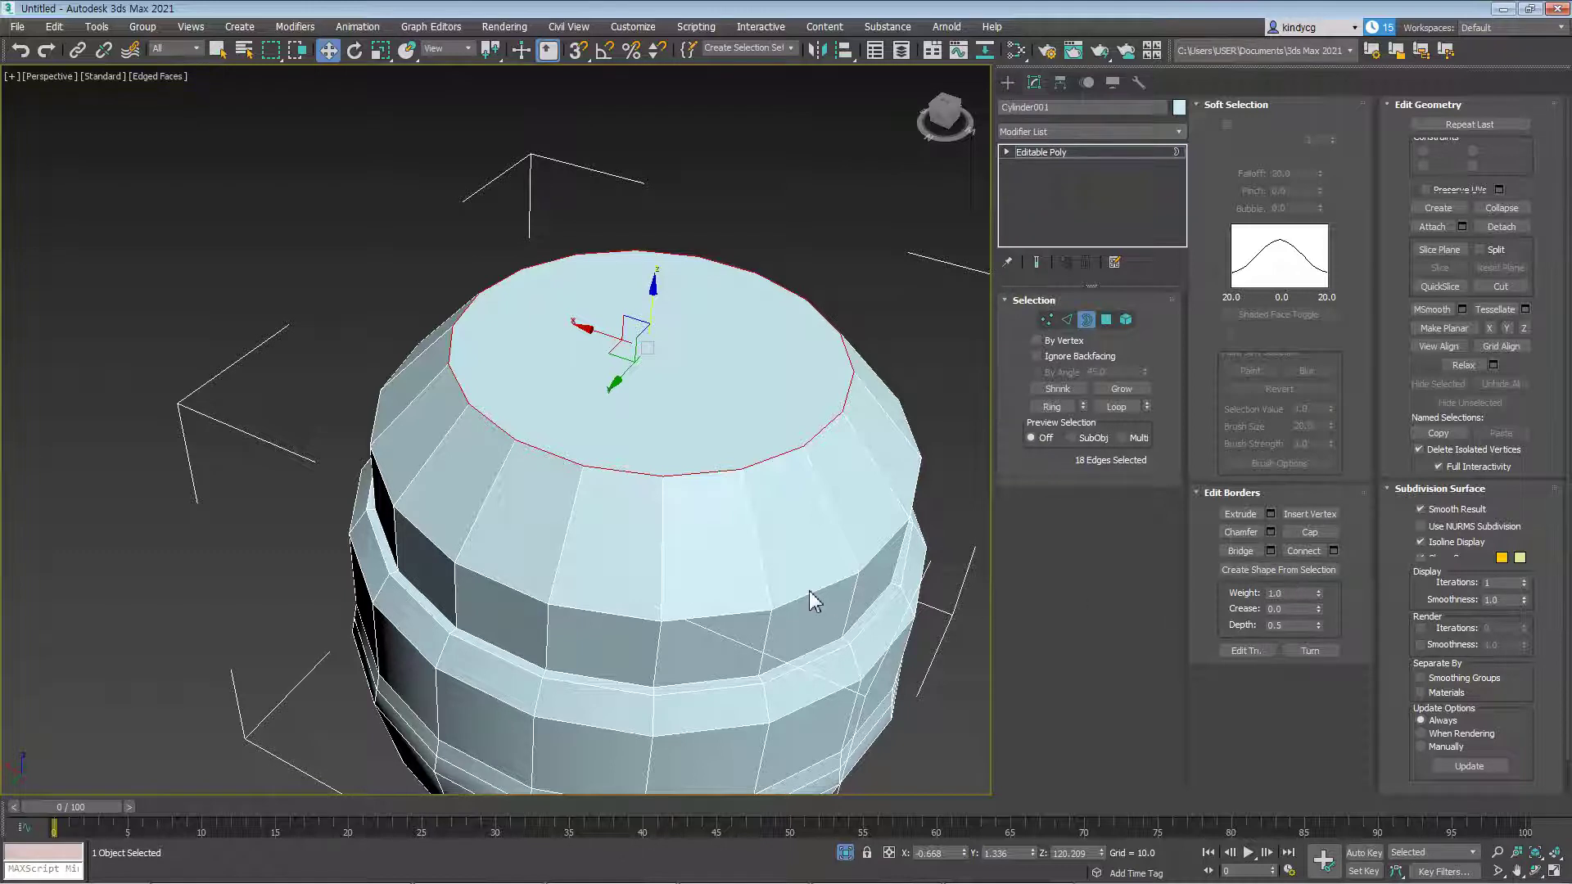
{"action": "left_click", "coordinate": [1278, 570]}
{"action": "left_click", "coordinate": [412, 250]}
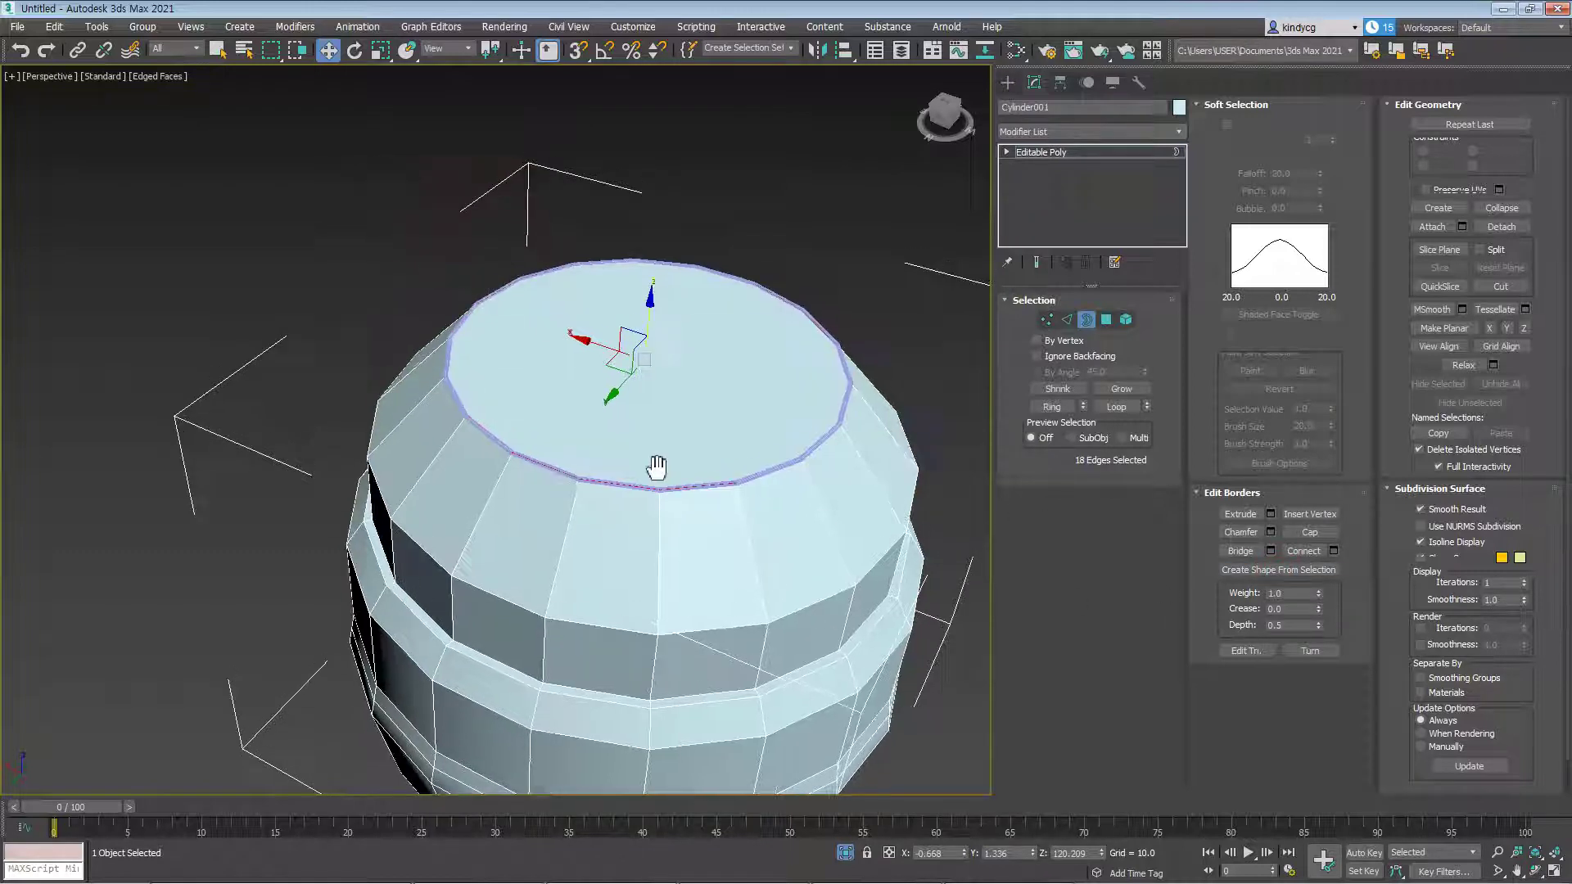
{"action": "left_click", "coordinate": [1090, 322]}
{"action": "middle_click_drag", "start_coordinate": [774, 524], "coordinate": [767, 474]}
{"action": "left_click", "coordinate": [718, 519]}
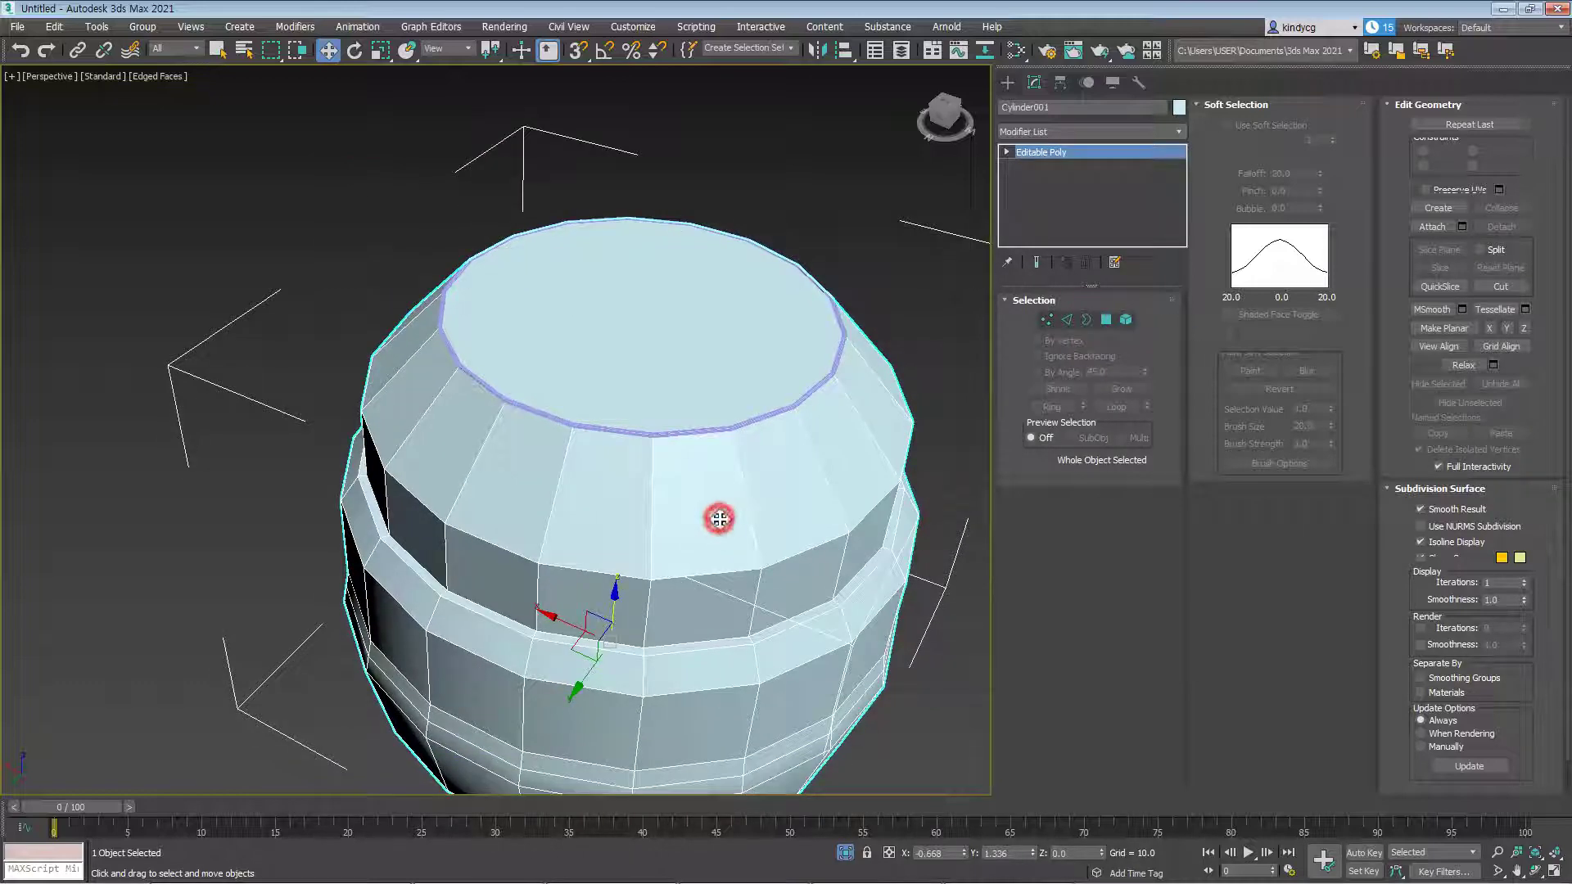
Delete the polygon that caps the top opening
{"action": "left_click", "coordinate": [1087, 322]}
{"action": "middle_click_drag", "start_coordinate": [686, 448], "coordinate": [691, 475]}
{"action": "key", "text": "4"}
{"action": "left_click", "coordinate": [691, 417]}
{"action": "key", "text": "Delete"}
Extend the top border upward about 24 units as a neck and scale a copy of it inward as a flat rim
{"action": "left_click", "coordinate": [1086, 321]}
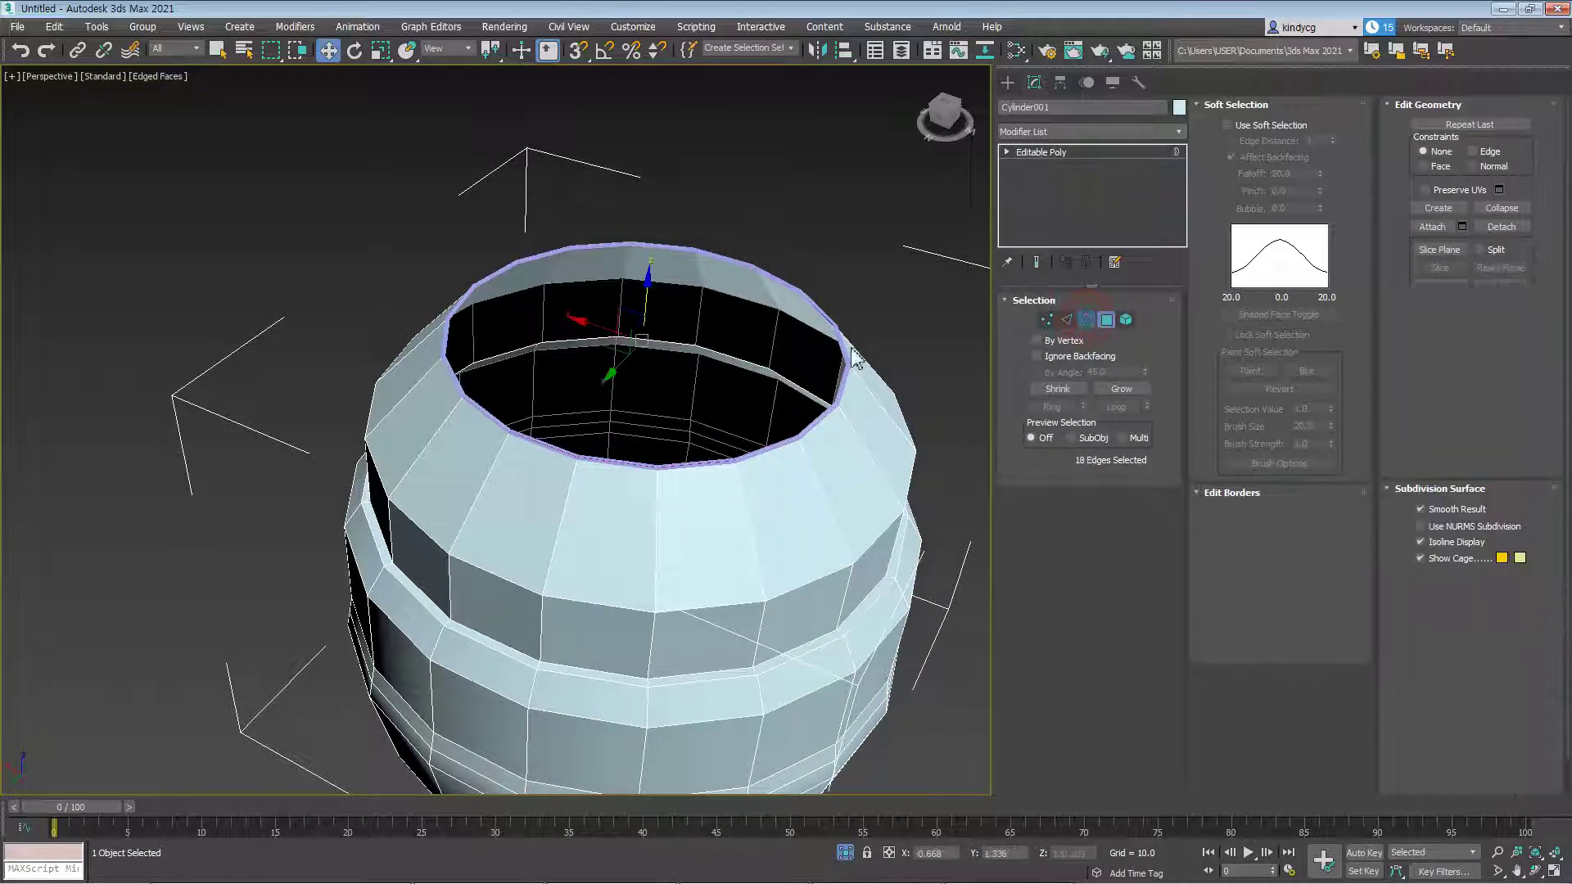
{"action": "left_click_drag", "start_coordinate": [651, 309], "coordinate": [649, 211], "text": "shift"}
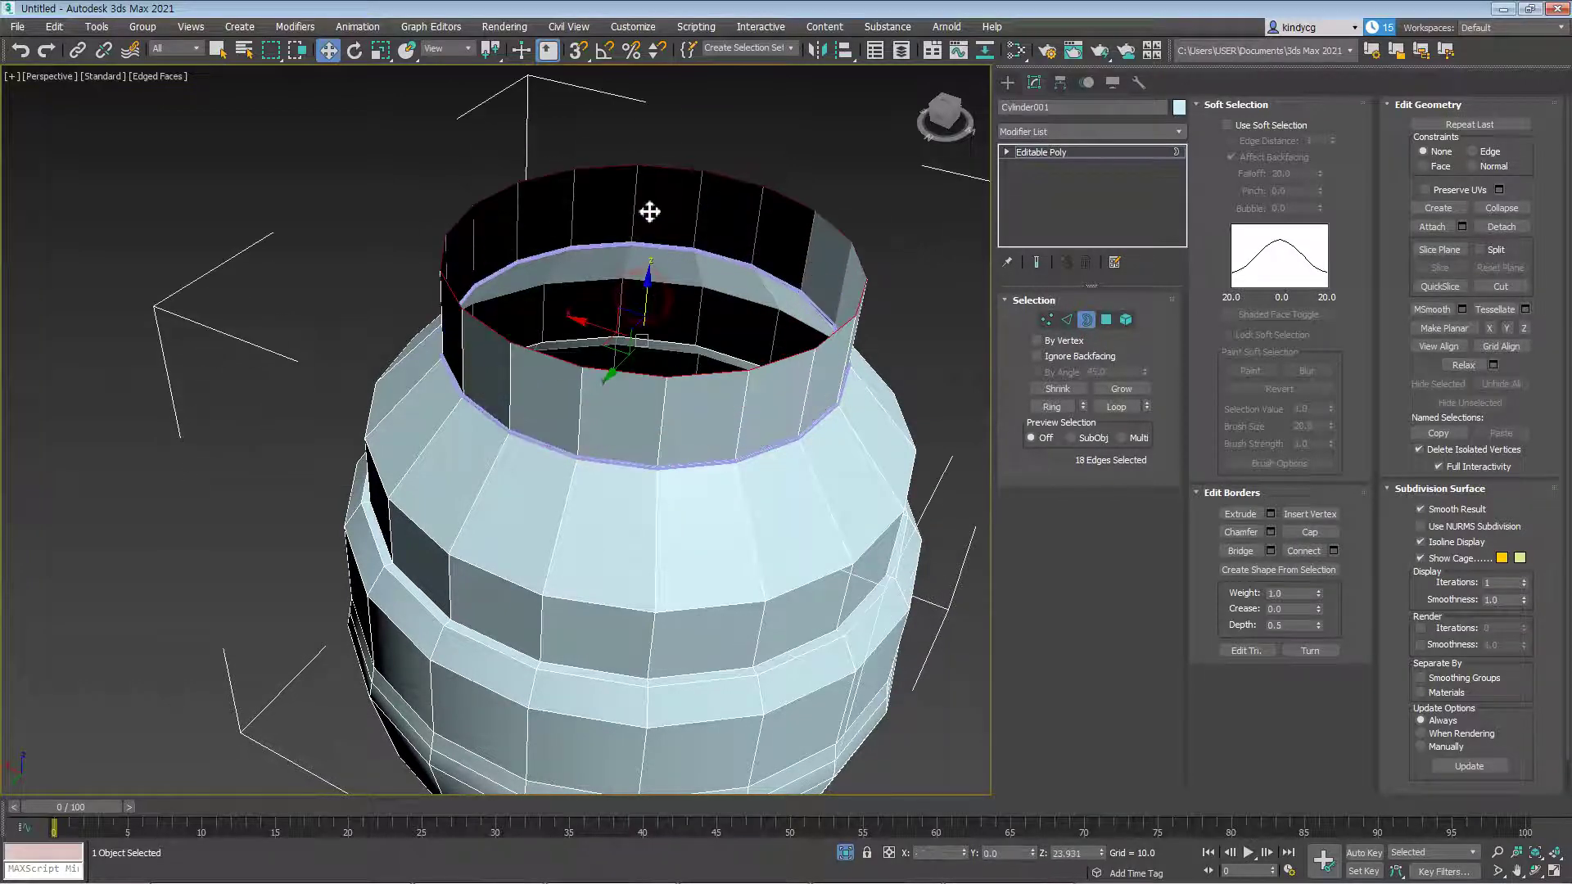
{"action": "middle_click_drag", "start_coordinate": [642, 344], "coordinate": [653, 379]}
{"action": "key", "text": "r"}
{"action": "left_click_drag", "start_coordinate": [654, 315], "coordinate": [655, 364], "text": "shift"}
Extend the rim's inner border downward, scale a further copy of it, and lower that border deep inside the neck
{"action": "key", "text": "w"}
{"action": "left_click_drag", "start_coordinate": [666, 254], "coordinate": [666, 282], "text": "shift"}
{"action": "middle_click_drag", "start_coordinate": [674, 365], "coordinate": [671, 386], "text": "alt"}
{"action": "key", "text": "r"}
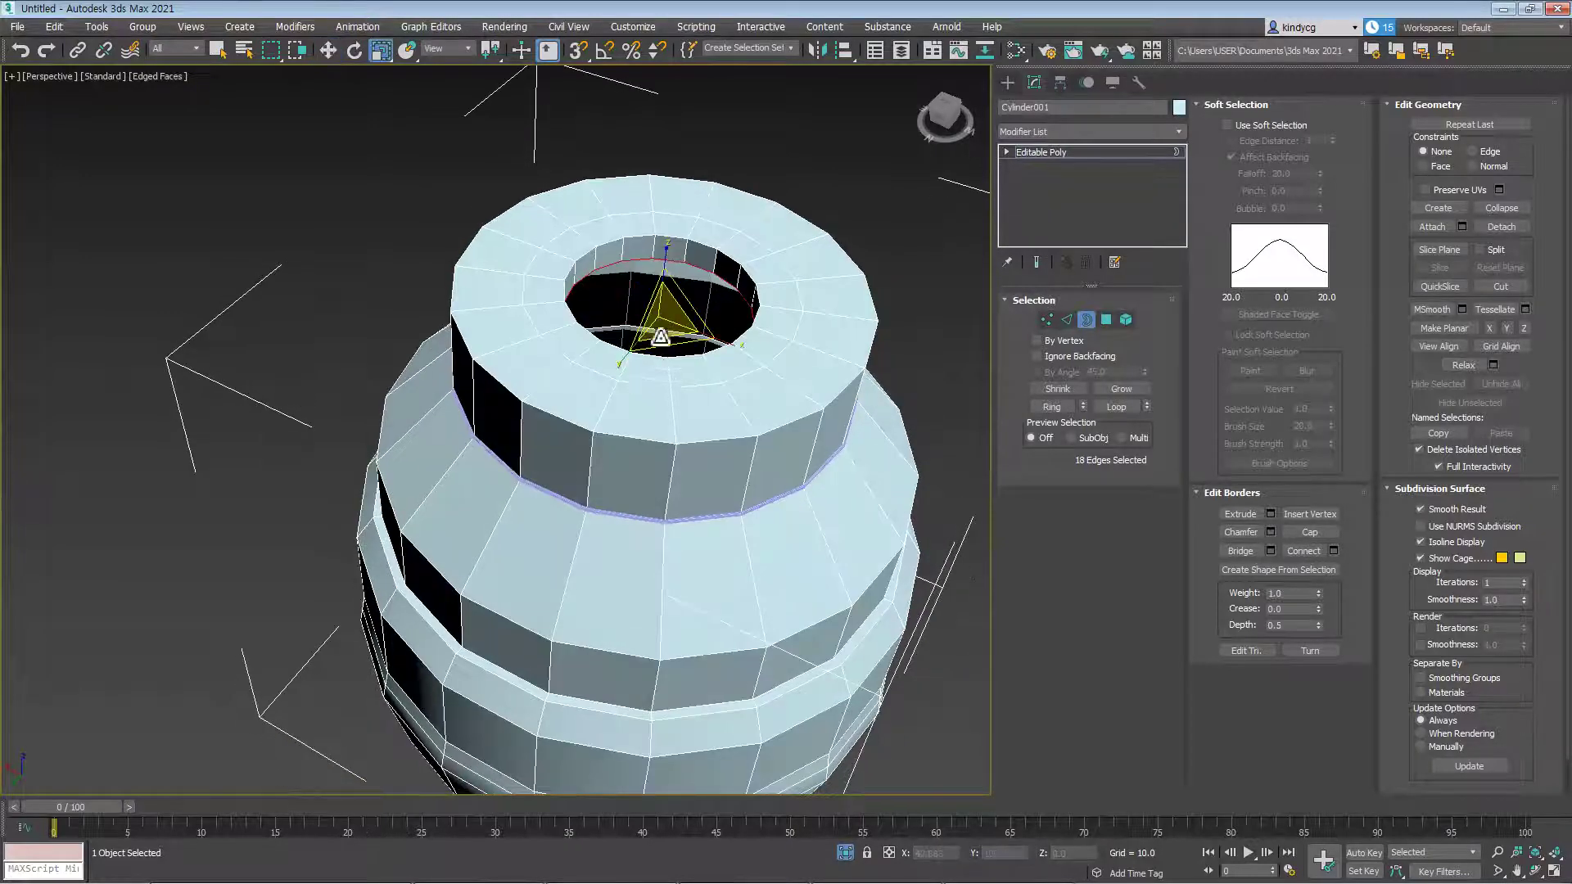
{"action": "left_click_drag", "start_coordinate": [666, 347], "coordinate": [673, 379], "text": "shift"}
{"action": "middle_click_drag", "start_coordinate": [676, 386], "coordinate": [642, 348], "text": "alt"}
{"action": "key", "text": "w"}
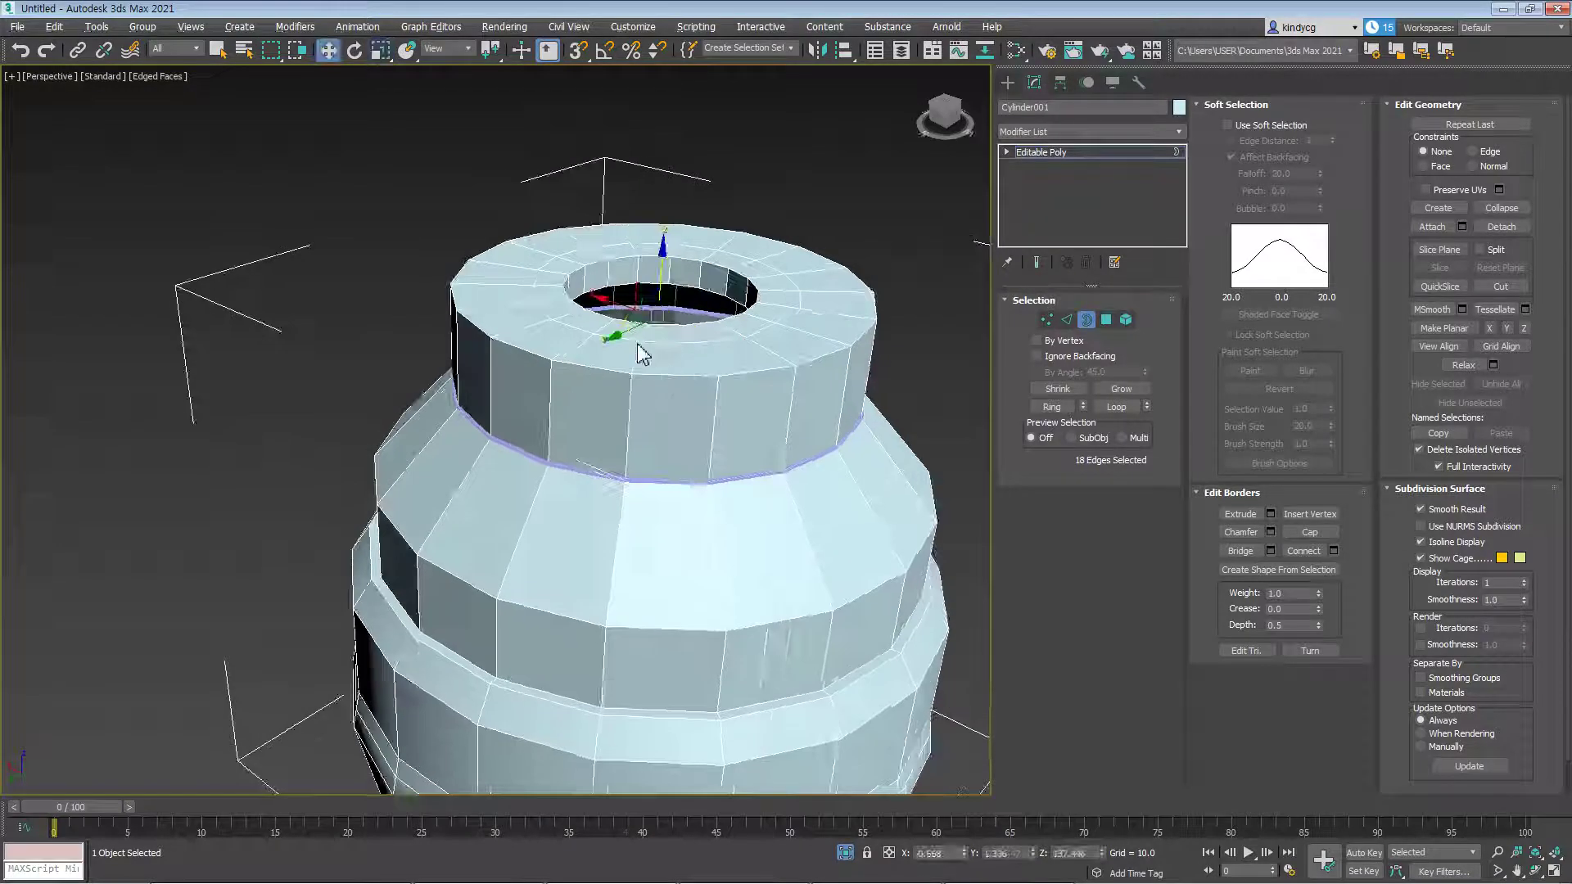
{"action": "left_click_drag", "start_coordinate": [671, 293], "coordinate": [702, 410]}
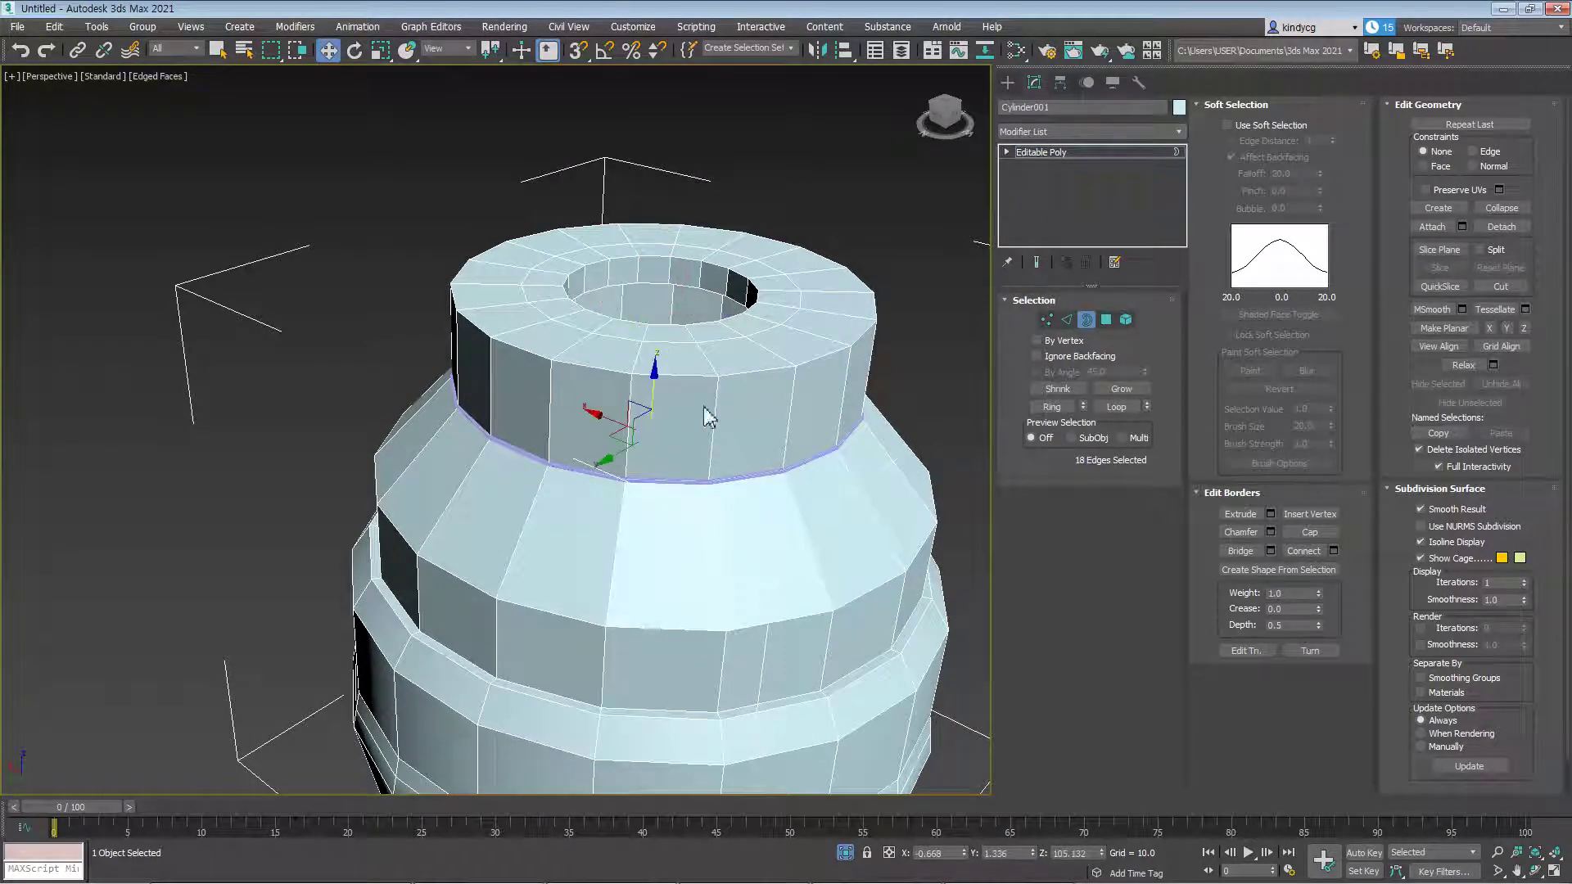
Cap the open border at the lower end of the neck's inner wall
{"action": "scroll", "coordinate": [687, 454], "scroll_direction": "up", "scroll_amount": 5}
{"action": "scroll", "coordinate": [688, 446], "scroll_direction": "down", "scroll_amount": 5}
{"action": "left_click", "coordinate": [893, 284]}
{"action": "middle_click_drag", "start_coordinate": [709, 388], "coordinate": [695, 445], "text": "alt"}
{"action": "left_click", "coordinate": [698, 409]}
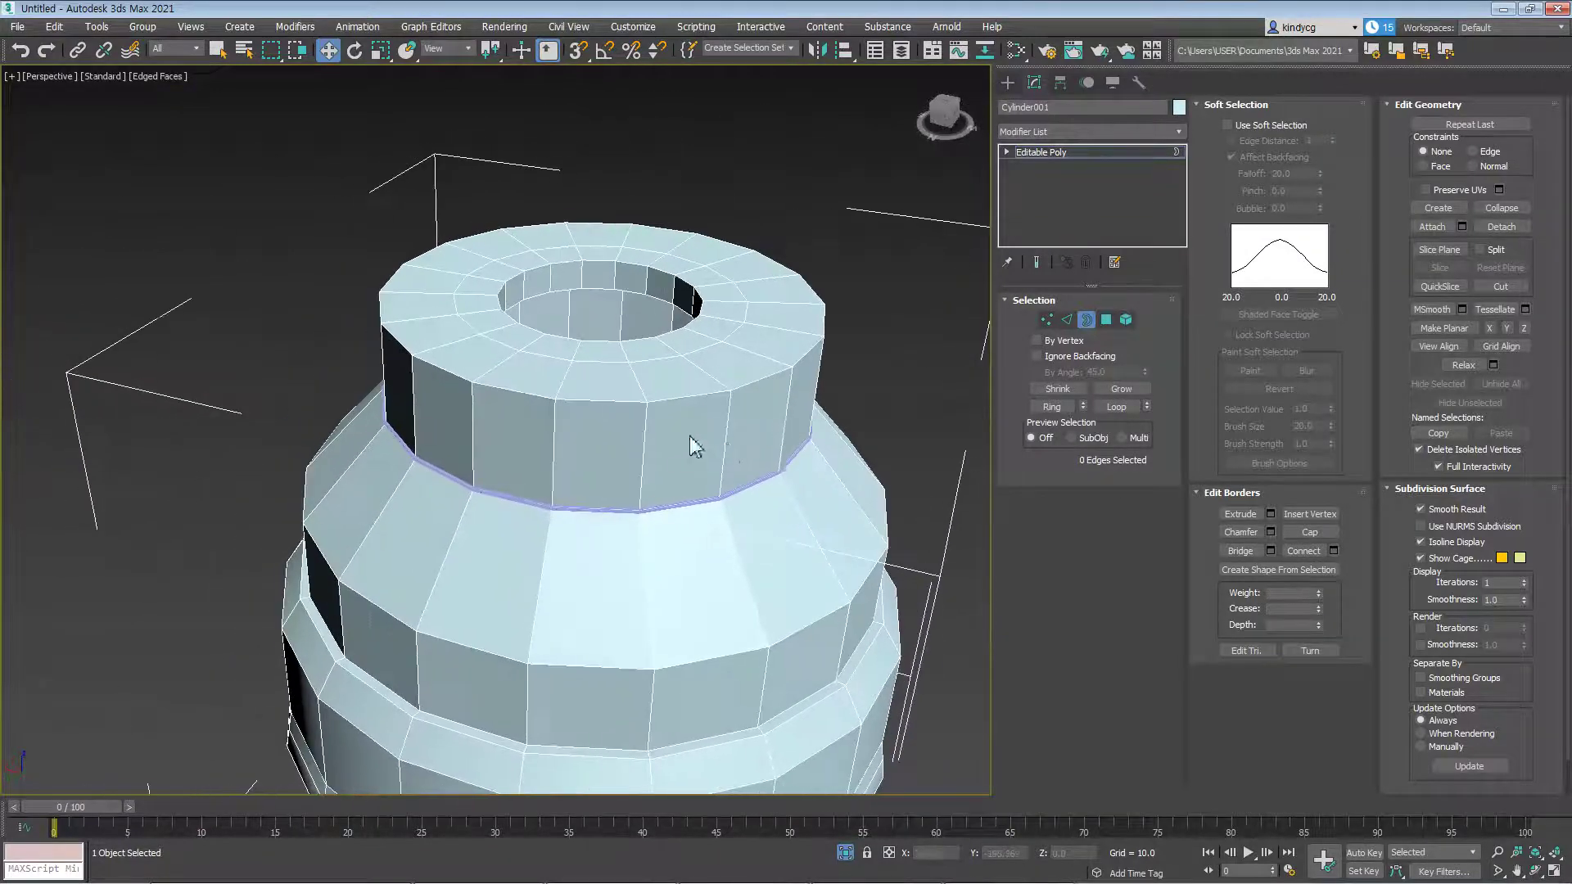
{"action": "scroll", "coordinate": [695, 445], "scroll_direction": "up", "scroll_amount": 3}
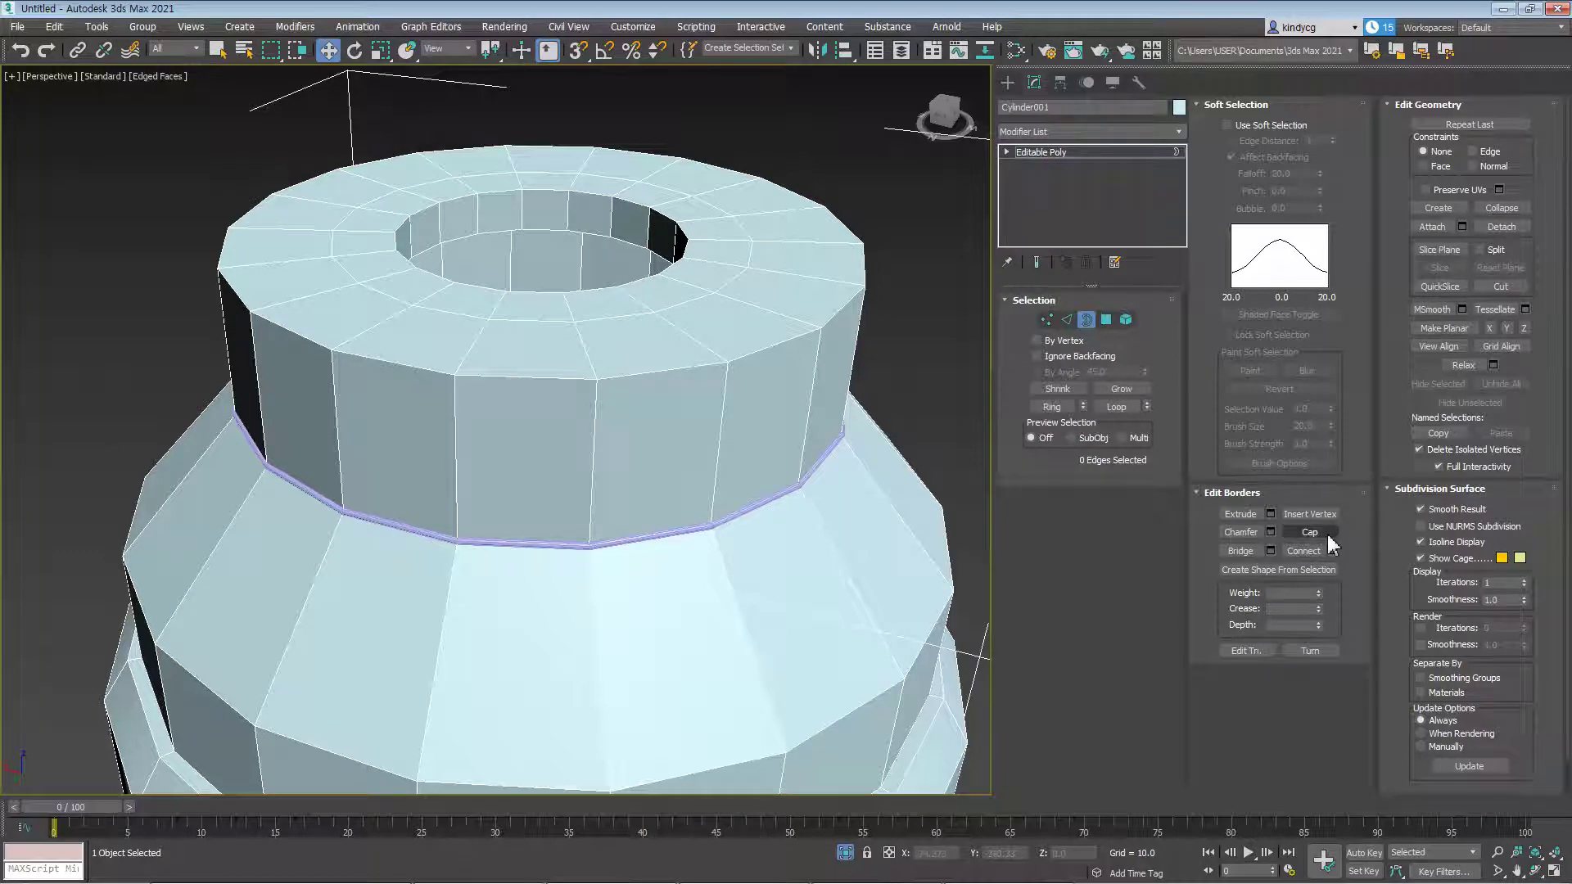
{"action": "middle_click_drag", "start_coordinate": [702, 393], "coordinate": [606, 380], "text": "alt"}
{"action": "left_click", "coordinate": [580, 335]}
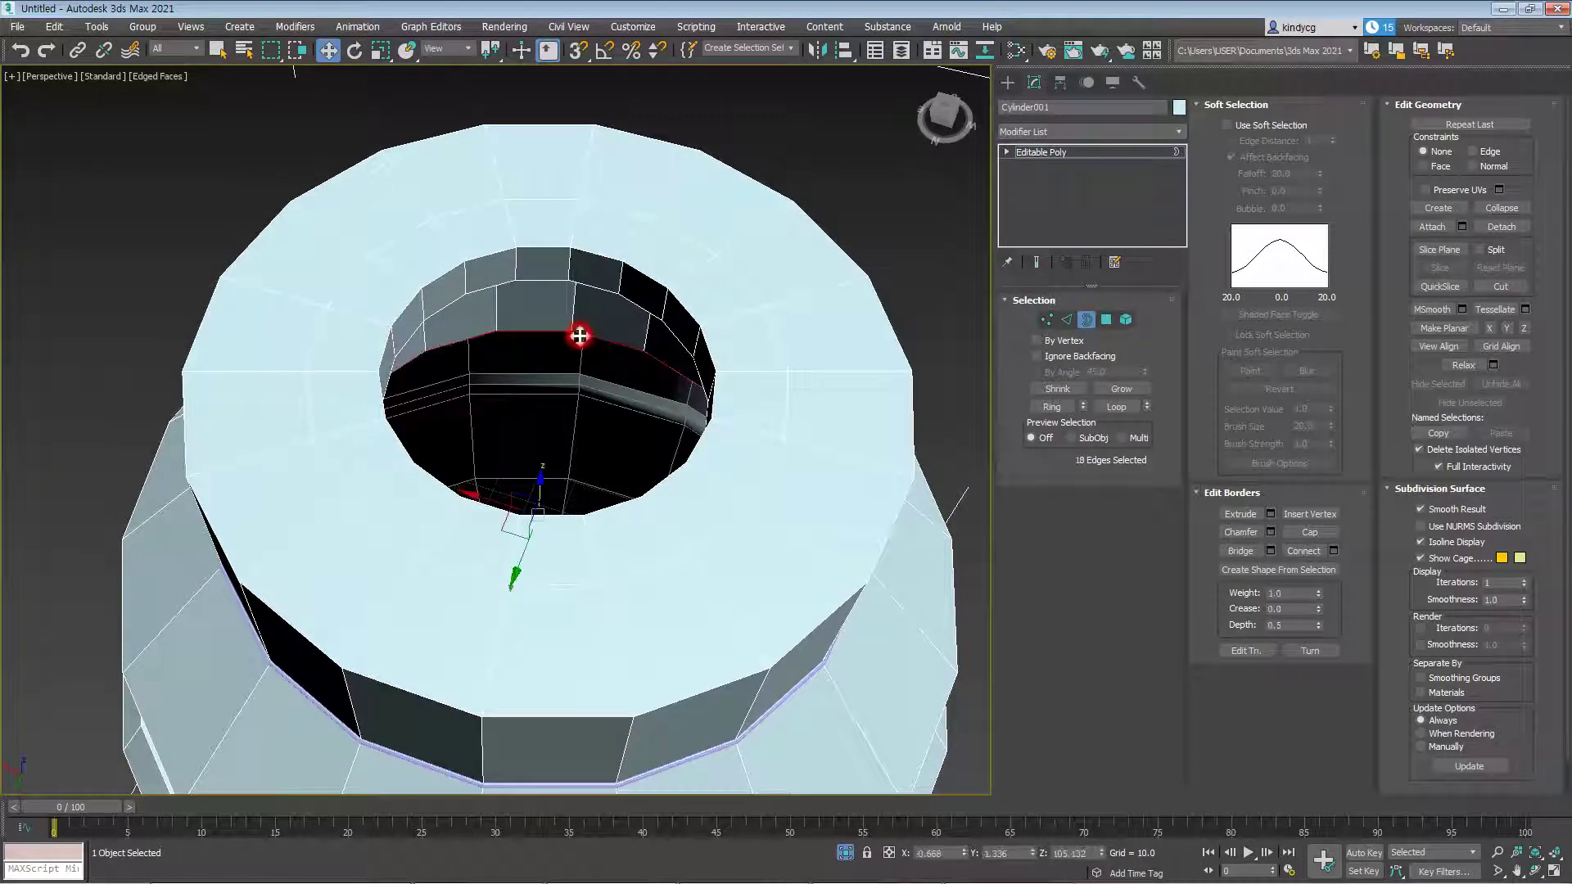
{"action": "left_click", "coordinate": [1305, 537]}
{"action": "scroll", "coordinate": [695, 517], "scroll_direction": "down", "scroll_amount": 3}
{"action": "middle_click_drag", "start_coordinate": [693, 516], "coordinate": [715, 476]}
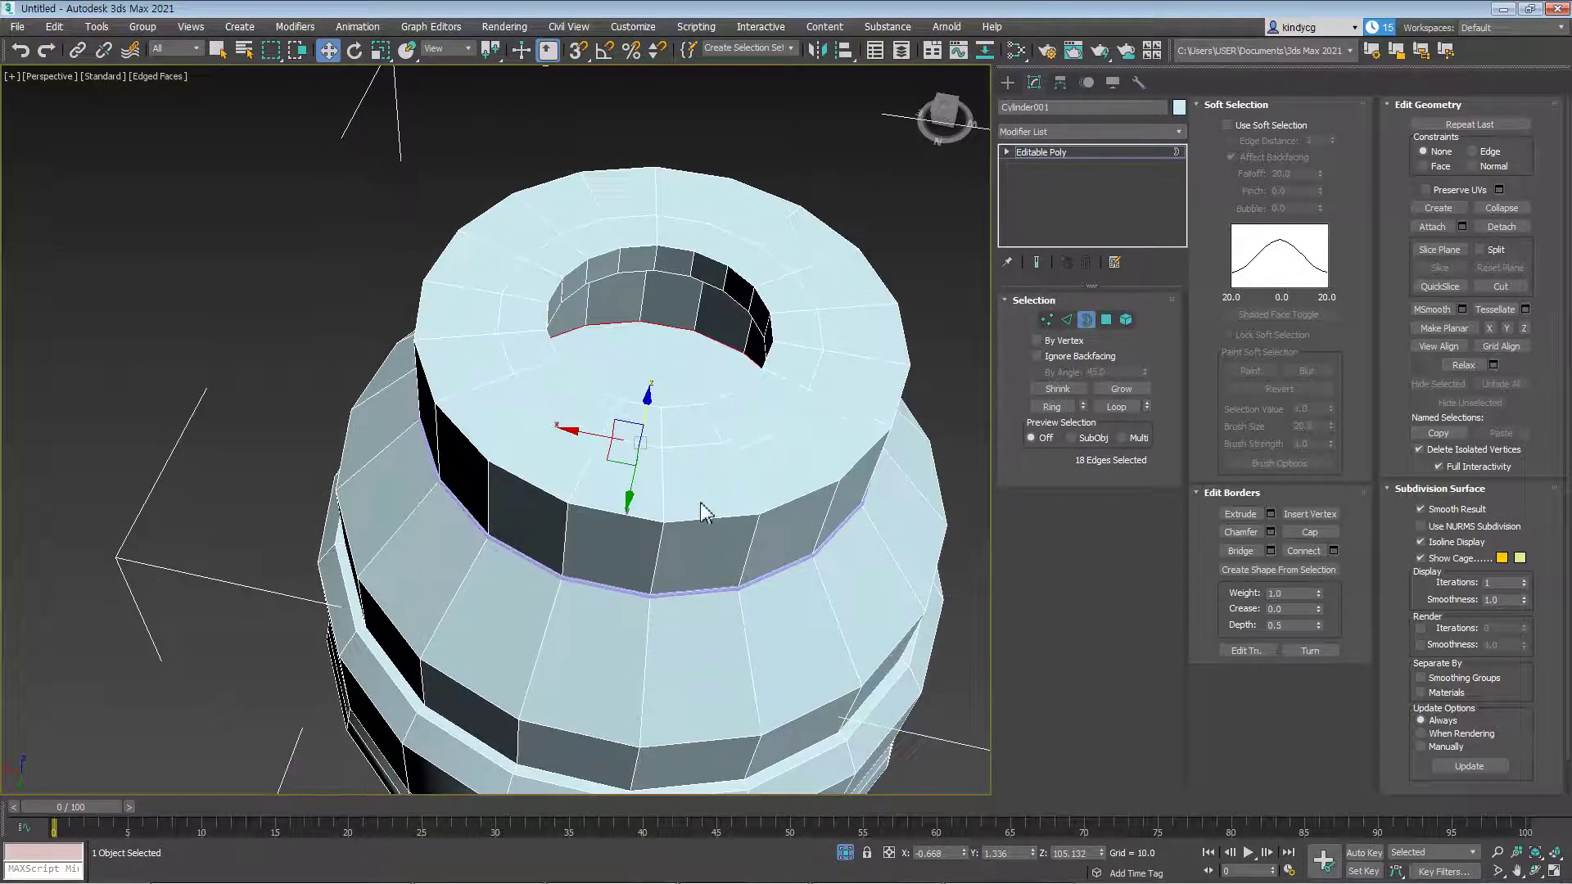
{"action": "scroll", "coordinate": [698, 526], "scroll_direction": "down", "scroll_amount": 2}
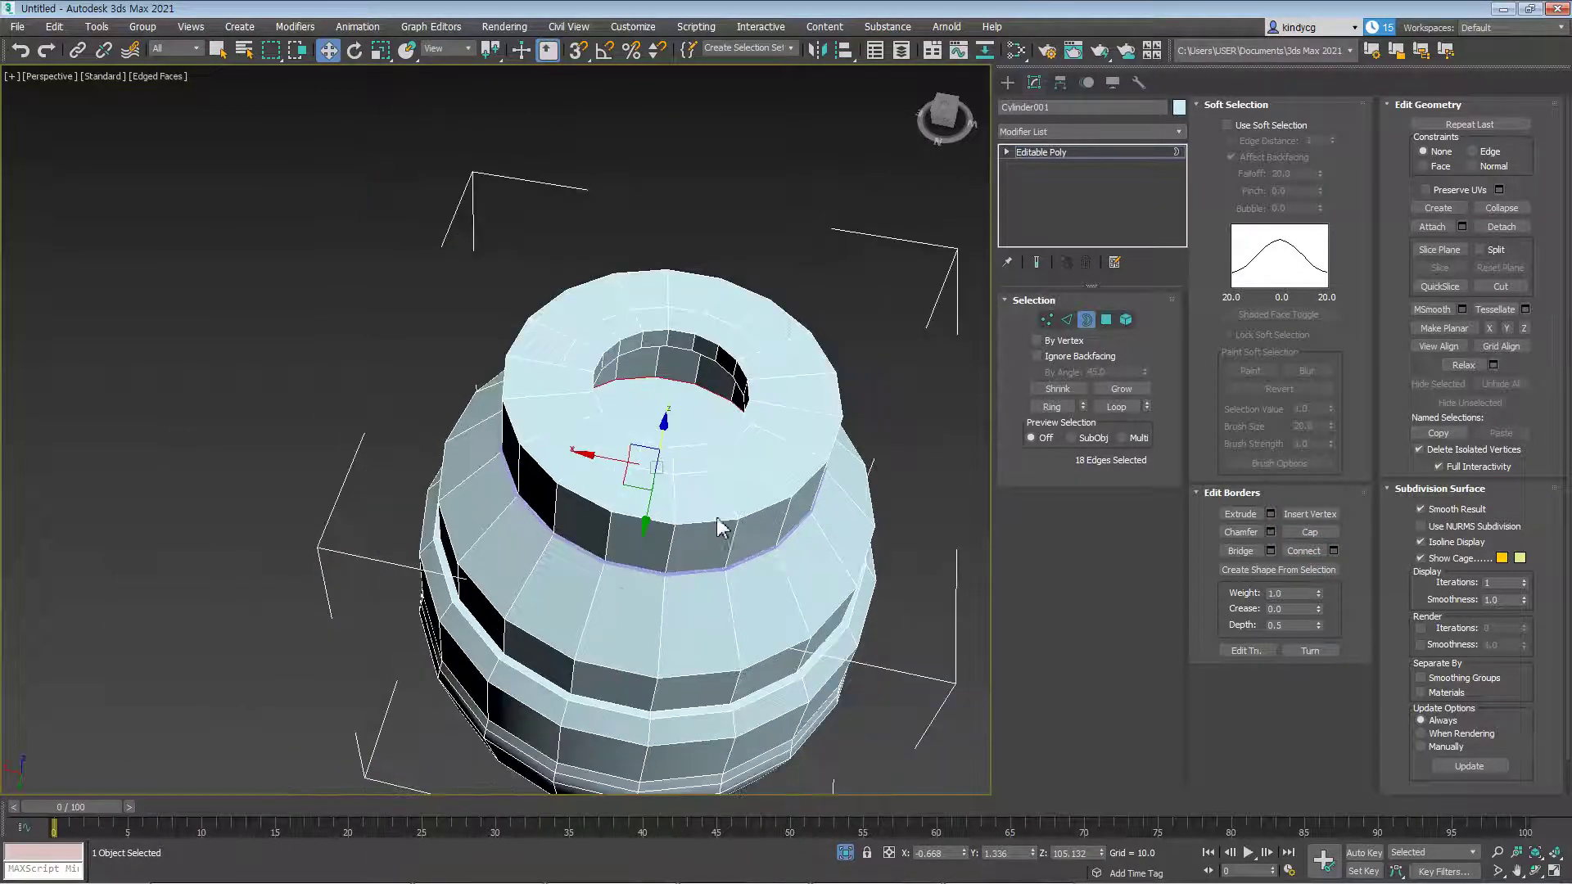
{"action": "left_click", "coordinate": [1310, 533]}
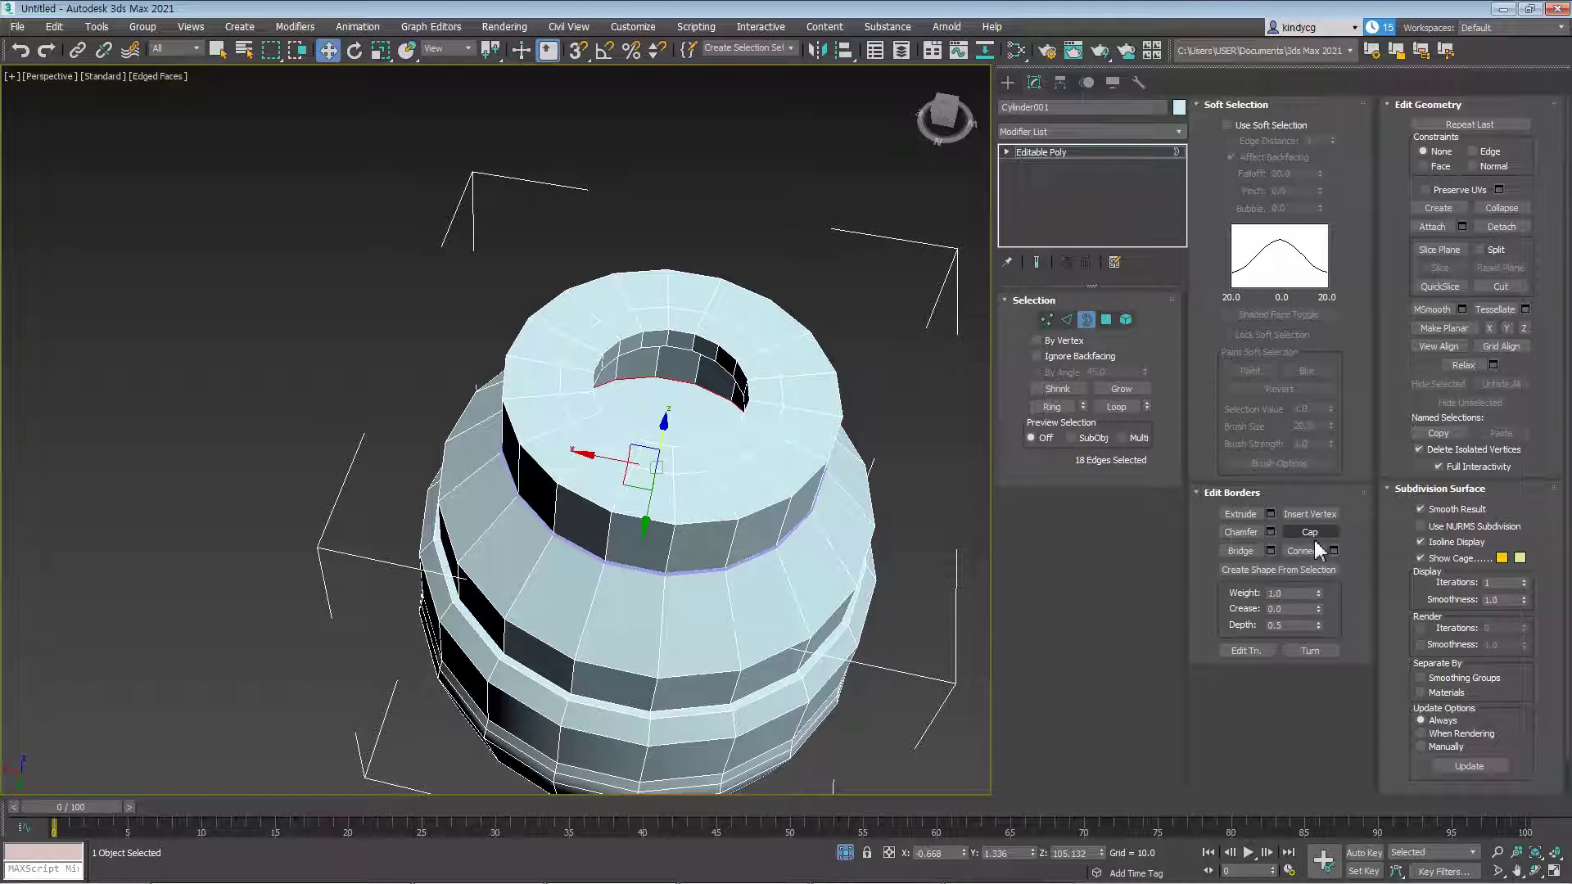
Try inserting vertices into several polygons of the sloped shoulder with Insert Vertex
{"action": "left_click", "coordinate": [1107, 320]}
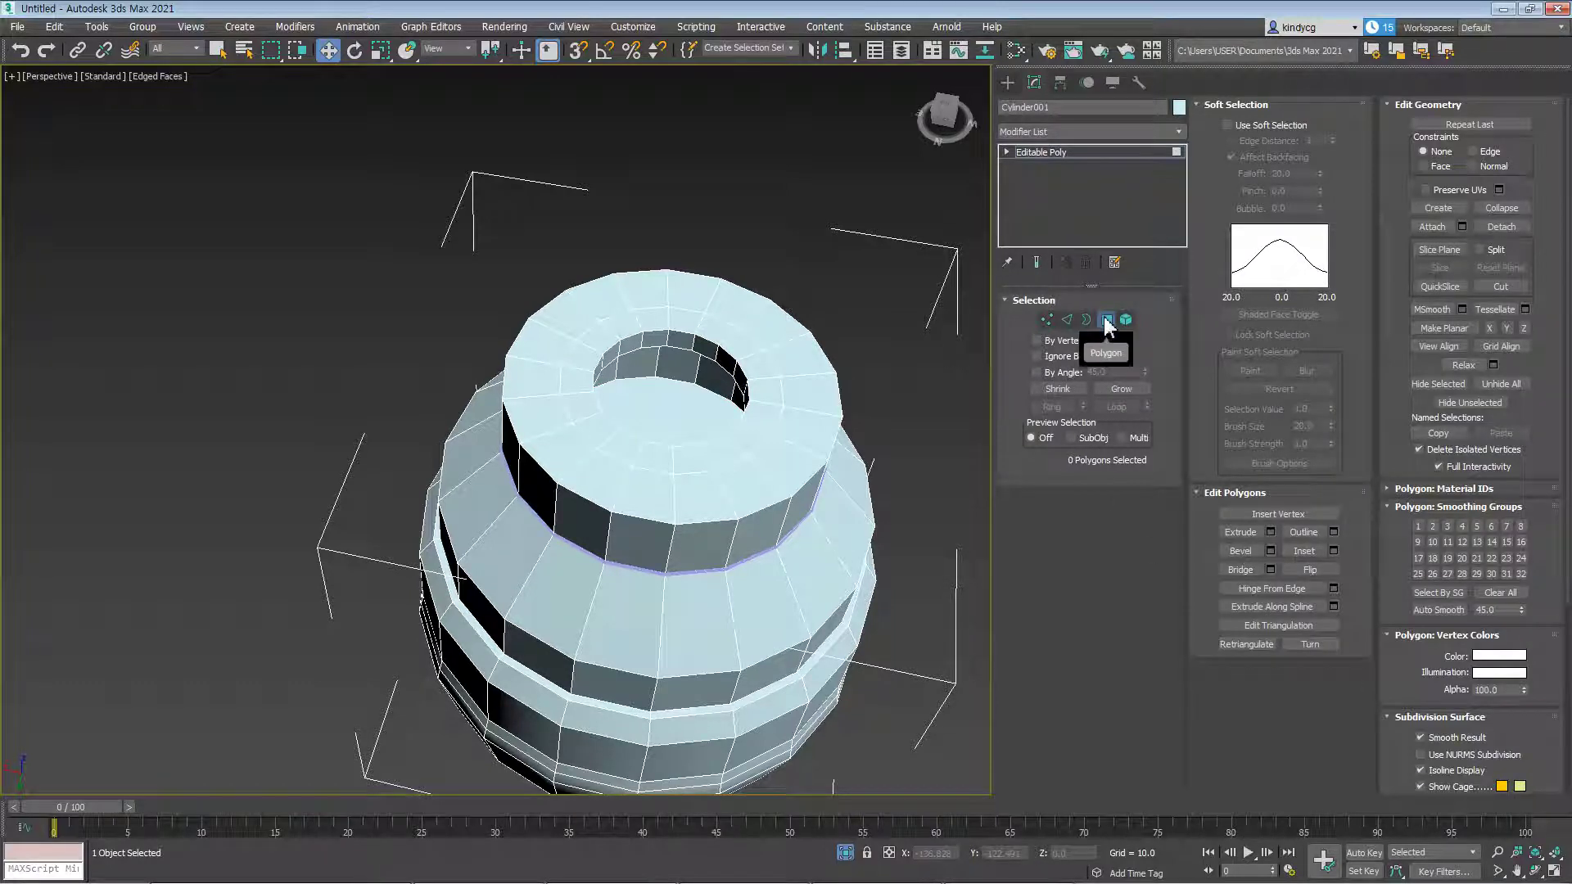
{"action": "middle_click_drag", "start_coordinate": [567, 518], "coordinate": [616, 459], "text": "alt"}
{"action": "scroll", "coordinate": [610, 508], "scroll_direction": "up", "scroll_amount": 3}
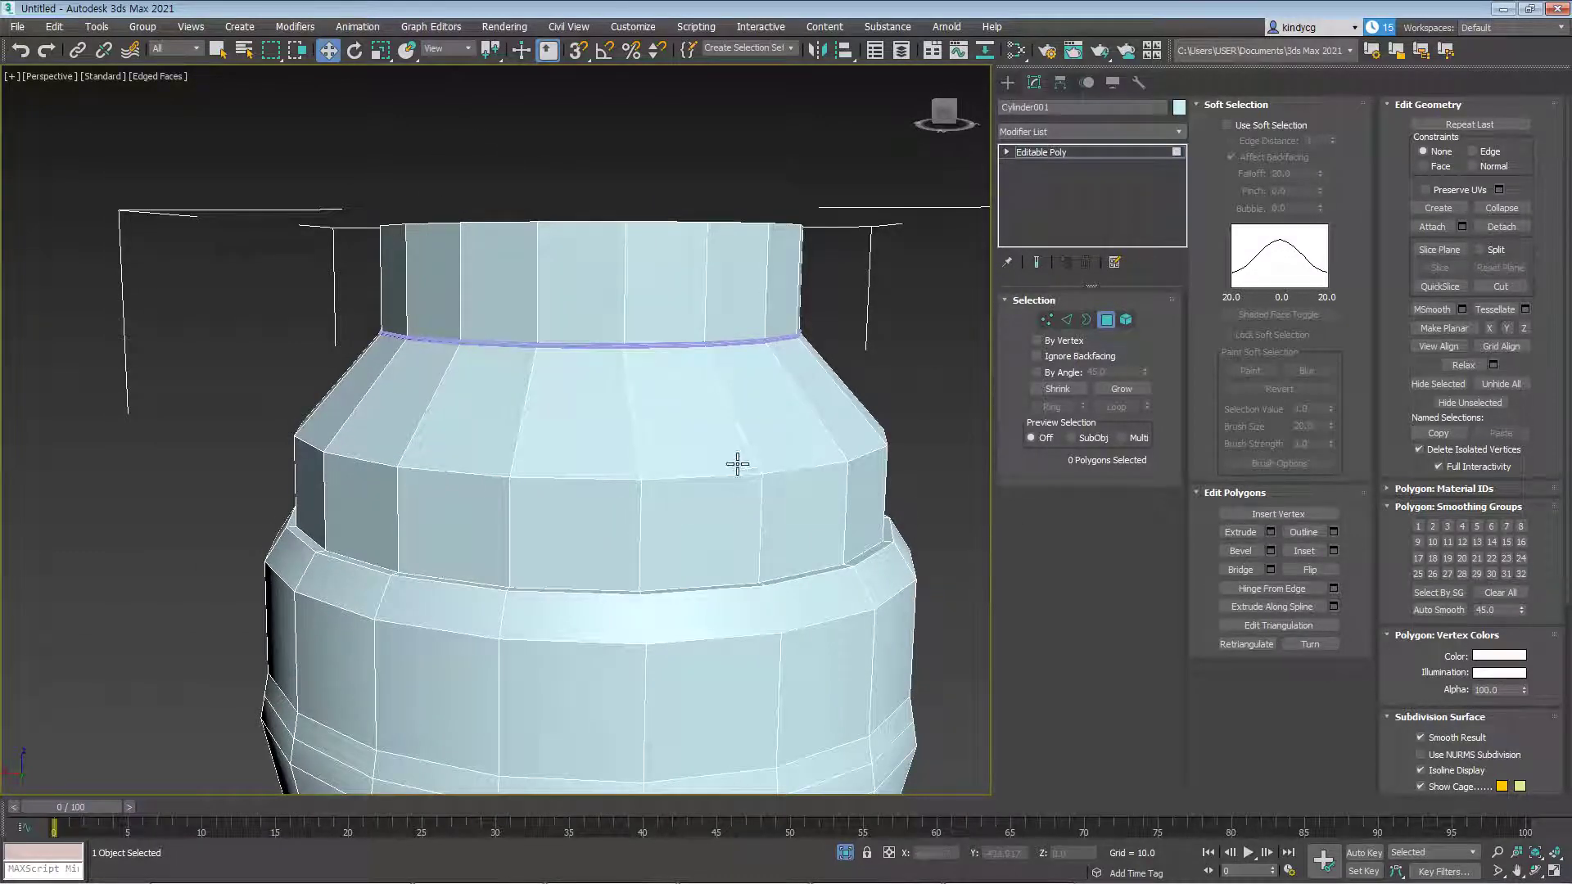
{"action": "middle_click_drag", "start_coordinate": [736, 464], "coordinate": [740, 505]}
{"action": "left_click", "coordinate": [1292, 515]}
{"action": "left_click", "coordinate": [688, 453]}
{"action": "left_click", "coordinate": [788, 459]}
{"action": "left_click", "coordinate": [600, 470]}
{"action": "middle_click_drag", "start_coordinate": [575, 462], "coordinate": [568, 464]}
{"action": "left_click", "coordinate": [567, 464]}
{"action": "left_click", "coordinate": [484, 449]}
{"action": "middle_click_drag", "start_coordinate": [379, 442], "coordinate": [494, 492], "text": "alt"}
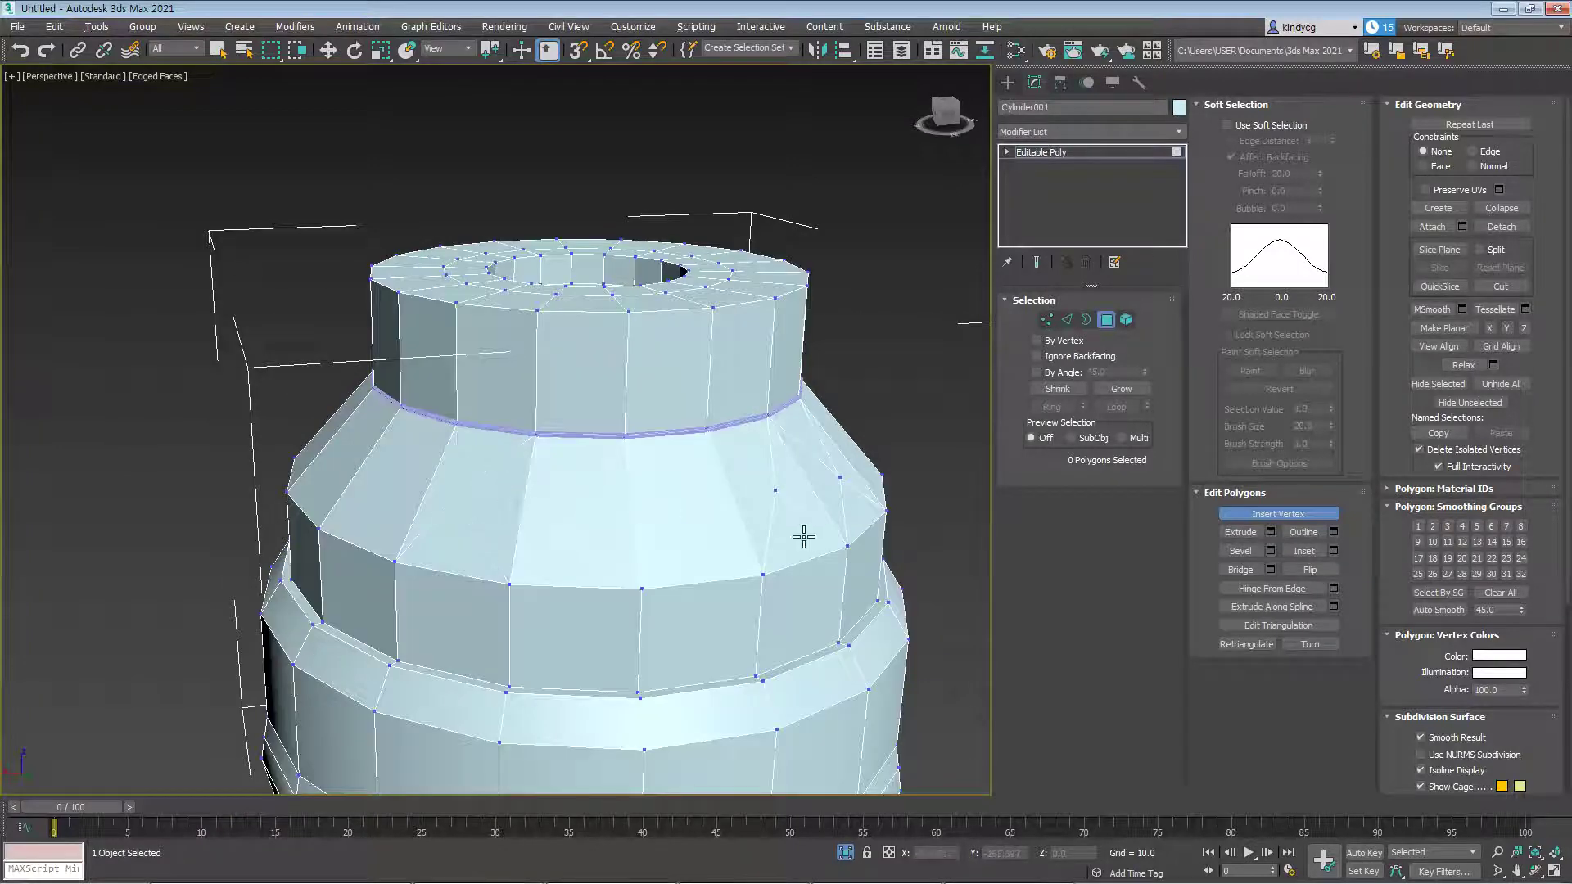
{"action": "right_click", "coordinate": [754, 520]}
Try extruding a single polygon of the sloped shoulder outward and undo the extrusion
{"action": "middle_click_drag", "start_coordinate": [611, 507], "coordinate": [631, 457]}
{"action": "left_click", "coordinate": [1243, 536]}
{"action": "middle_click_drag", "start_coordinate": [619, 542], "coordinate": [631, 435]}
{"action": "left_click", "coordinate": [627, 355]}
{"action": "left_click_drag", "start_coordinate": [642, 389], "coordinate": [660, 292]}
{"action": "key", "text": "w"}
{"action": "scroll", "coordinate": [648, 533], "scroll_direction": "up", "scroll_amount": 1}
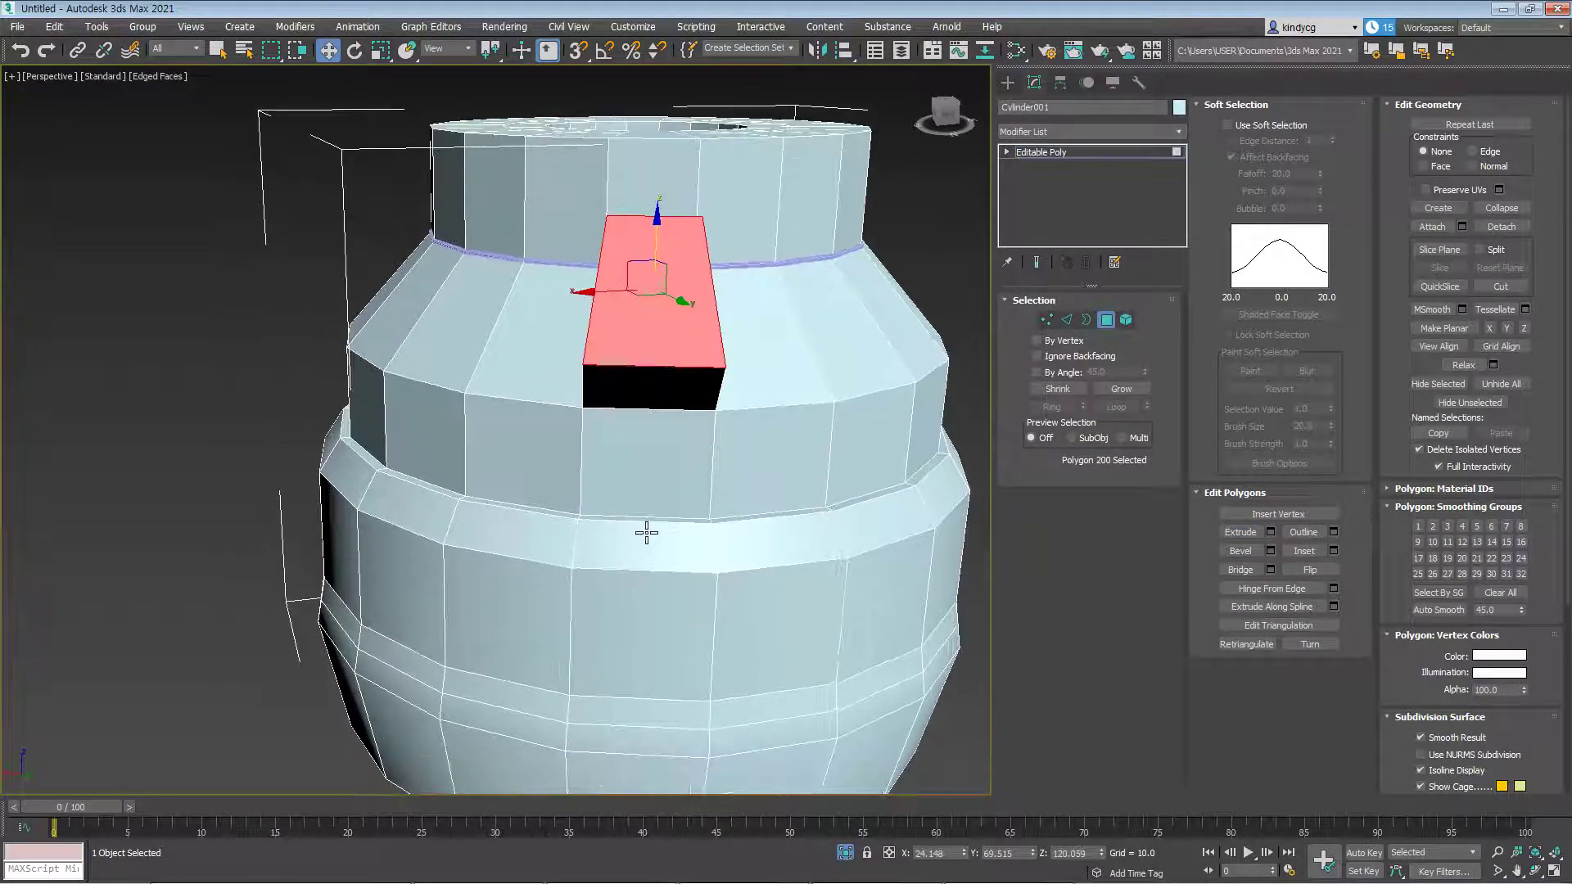
{"action": "key", "text": "ctrl+z"}
Select the complete ring of polygons in the tall middle band from the front view and return to perspective
{"action": "scroll", "coordinate": [655, 532], "scroll_direction": "up", "scroll_amount": 4}
{"action": "middle_click_drag", "start_coordinate": [651, 493], "coordinate": [663, 495], "text": "alt"}
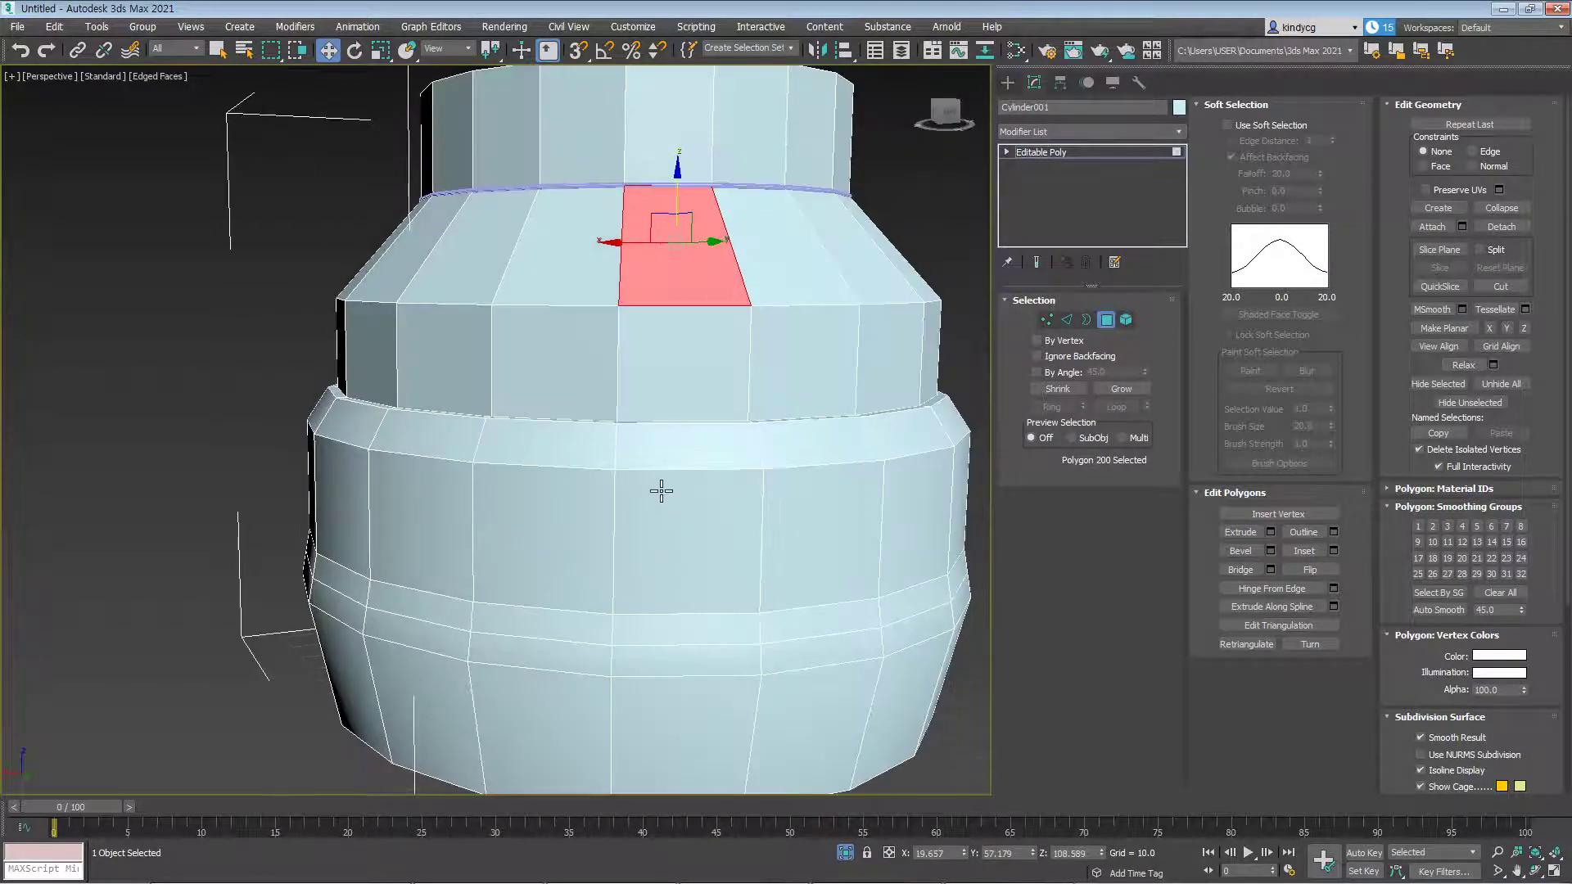
{"action": "left_click", "coordinate": [660, 490]}
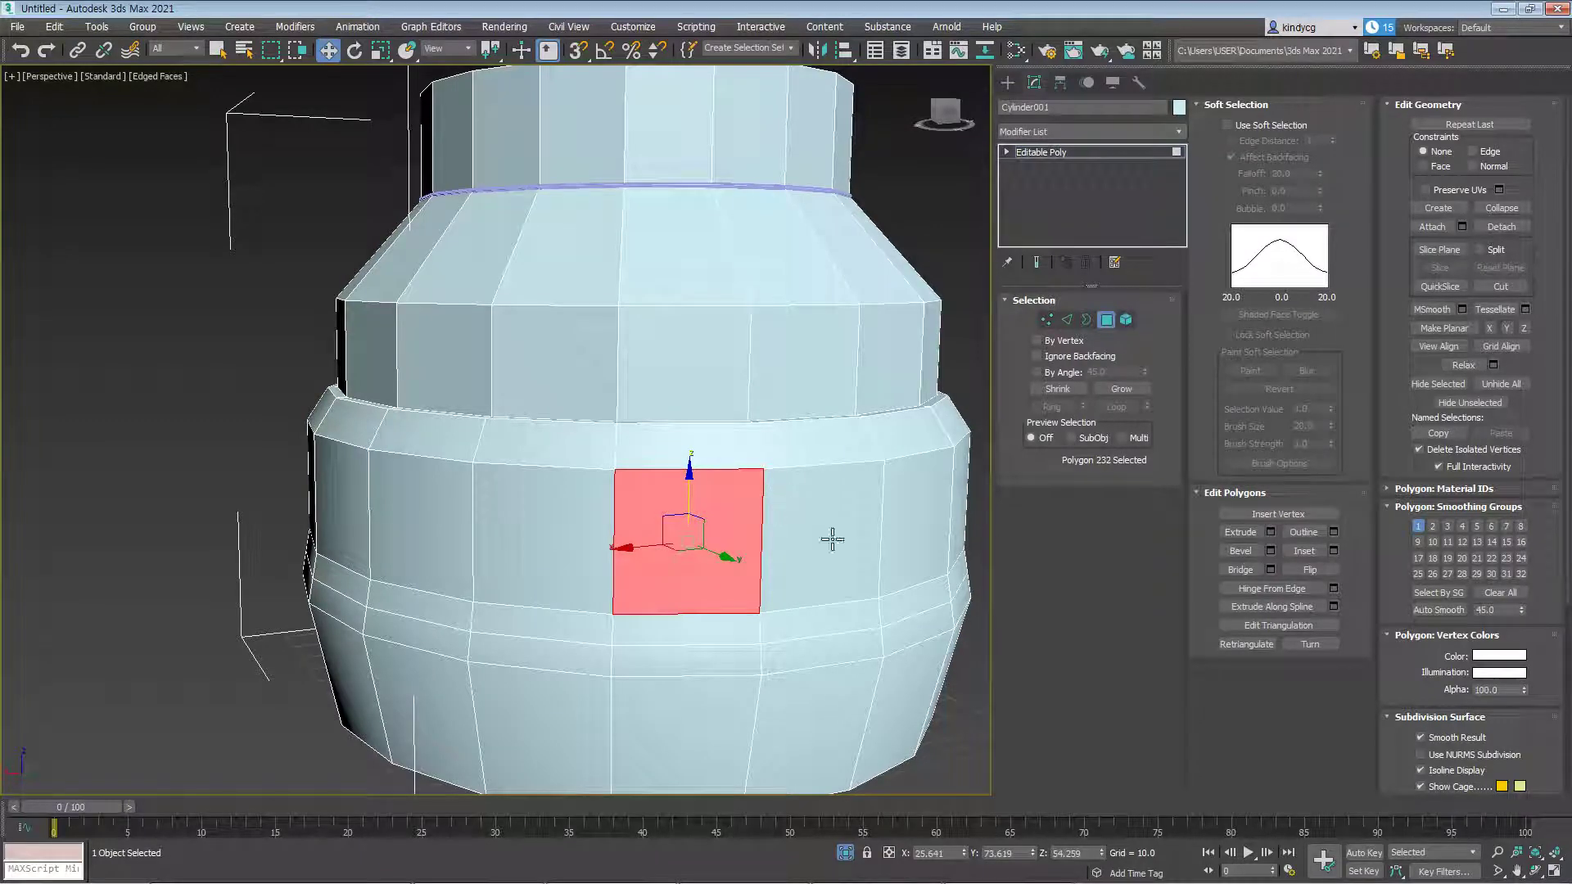
{"action": "scroll", "coordinate": [802, 518], "scroll_direction": "down", "scroll_amount": 4}
{"action": "left_click", "coordinate": [856, 497]}
{"action": "scroll", "coordinate": [670, 546], "scroll_direction": "down", "scroll_amount": 2}
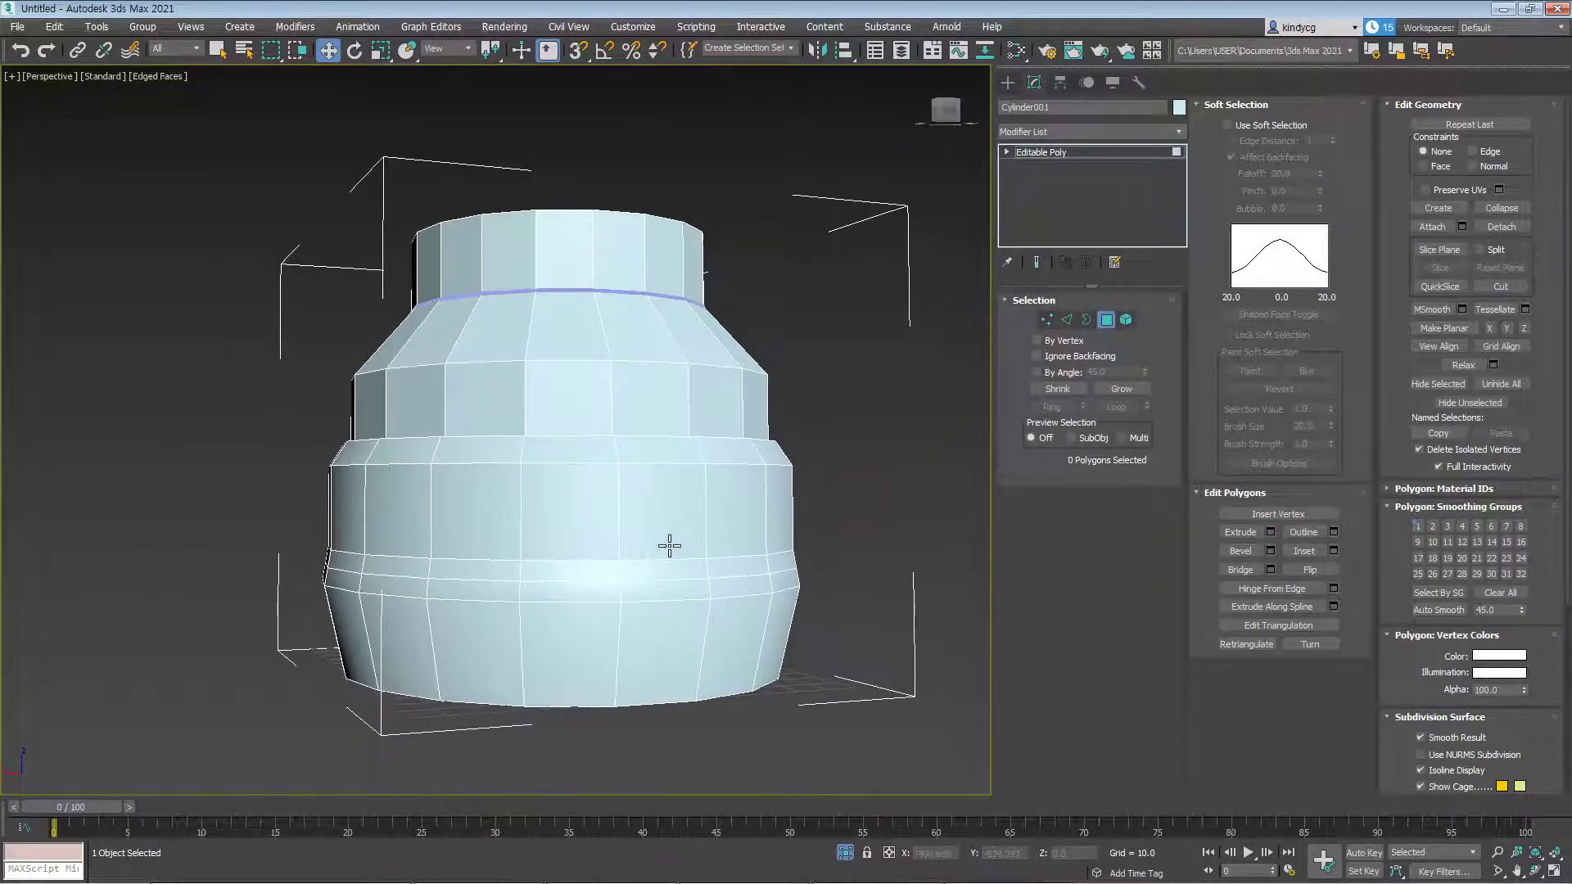
{"action": "key", "text": "f"}
{"action": "mouse_move", "coordinate": [900, 489]}
{"action": "left_mouse_down"}
{"action": "mouse_move", "coordinate": [215, 510]}
{"action": "mouse_move", "coordinate": [217, 542]}
{"action": "left_mouse_up"}
{"action": "scroll", "coordinate": [403, 551], "scroll_direction": "down", "scroll_amount": 3}
{"action": "key", "text": "p"}
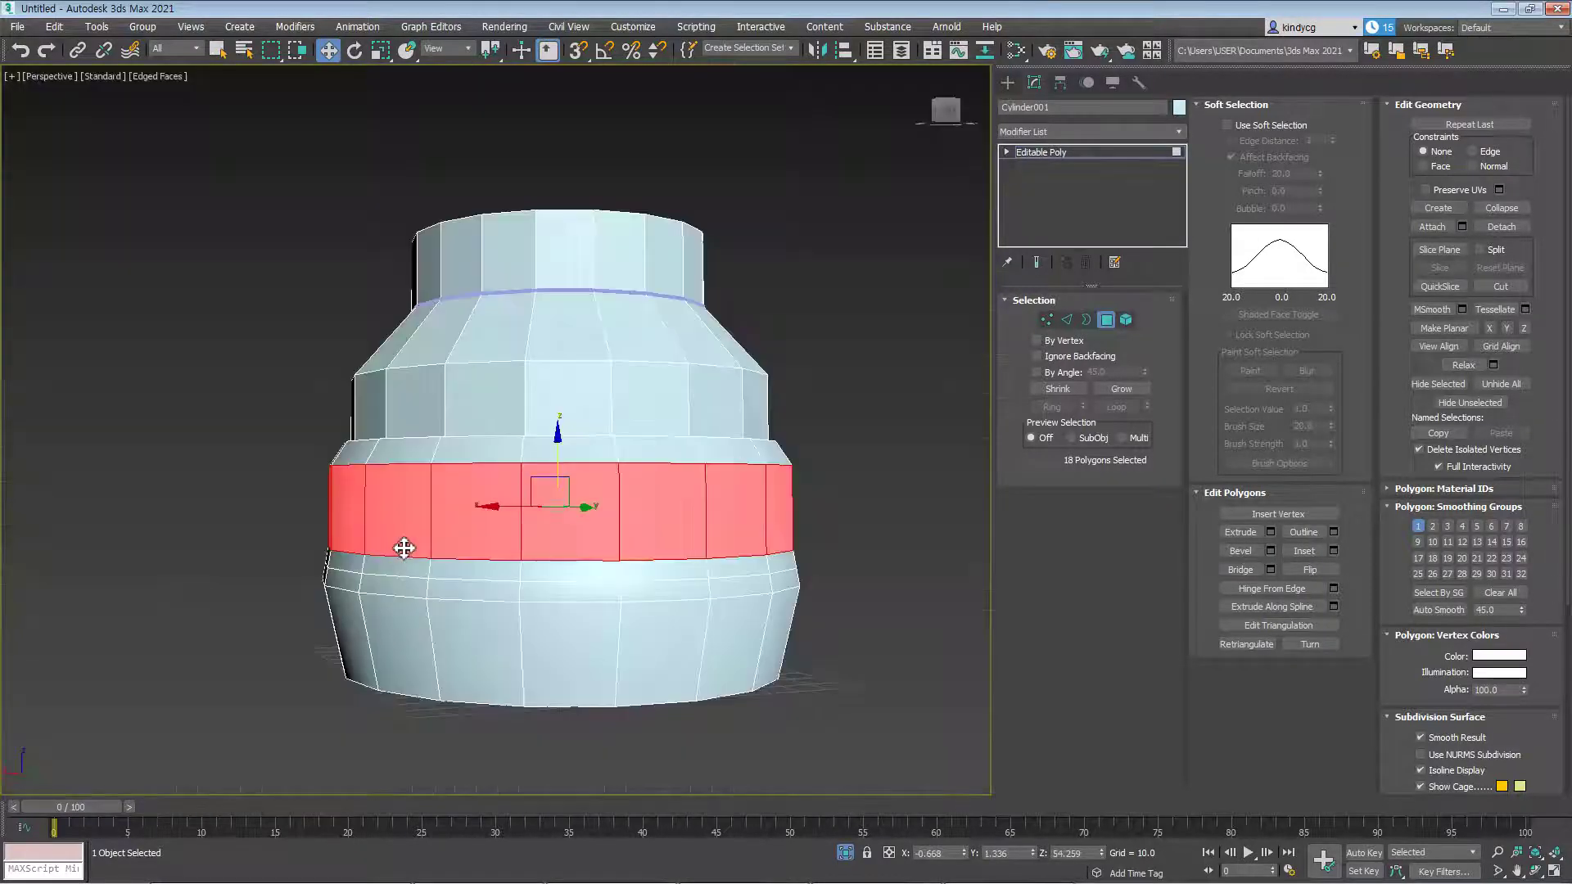
{"action": "scroll", "coordinate": [502, 630], "scroll_direction": "up", "scroll_amount": 6}
{"action": "scroll", "coordinate": [544, 551], "scroll_direction": "down", "scroll_amount": 5}
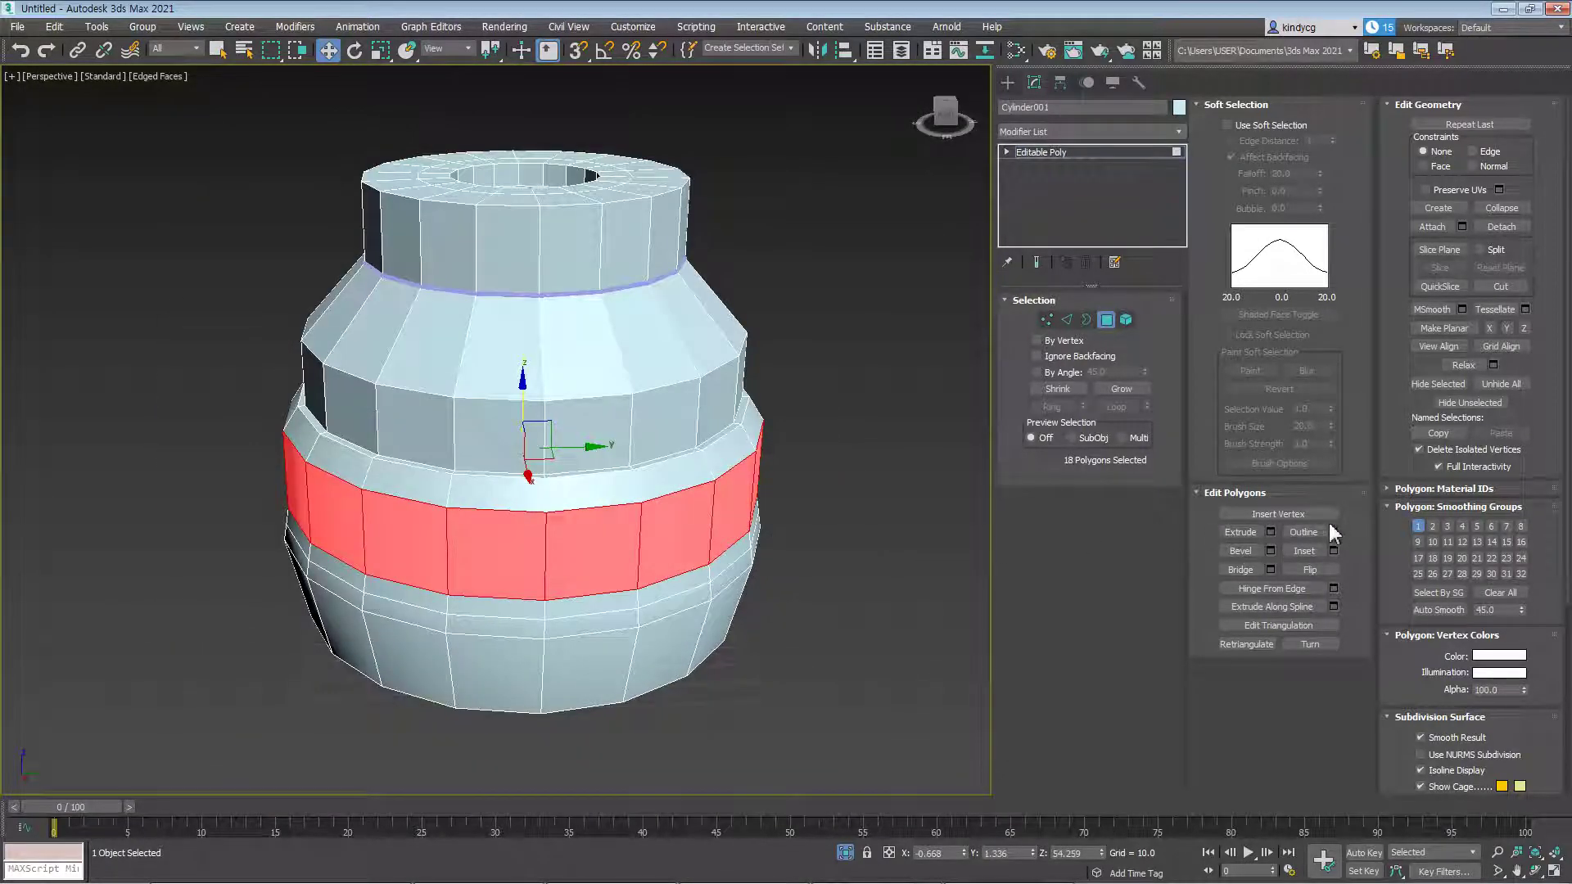
Extrude the selected middle polygon band outward along Local Normal with a height of 25.532
{"action": "left_click", "coordinate": [1271, 532]}
{"action": "middle_click_drag", "start_coordinate": [491, 548], "coordinate": [705, 513], "text": "alt"}
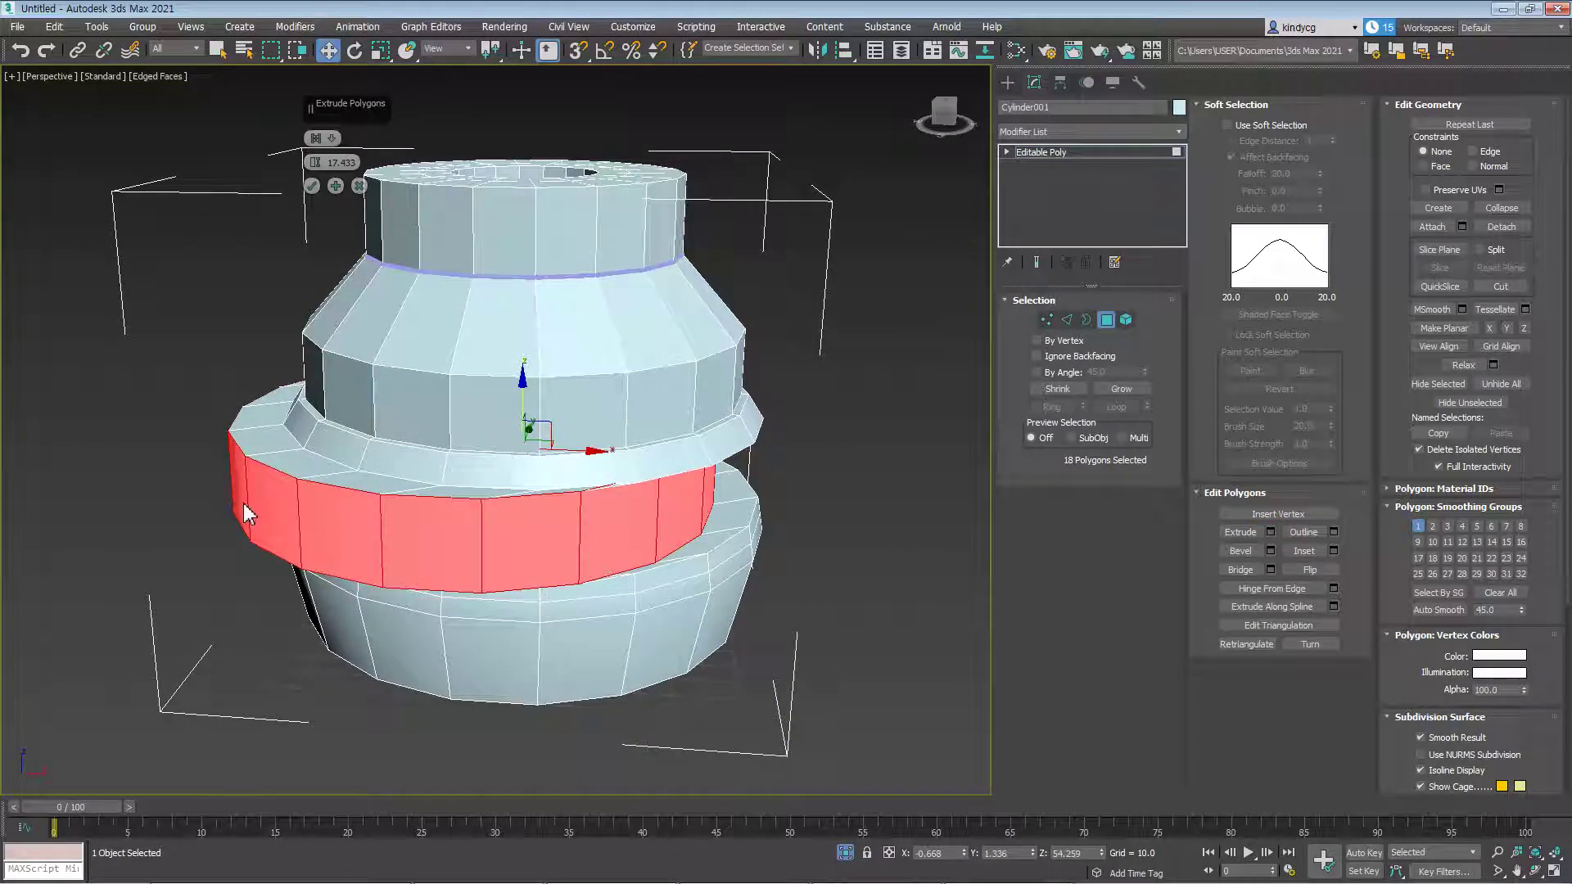
{"action": "left_click", "coordinate": [331, 137]}
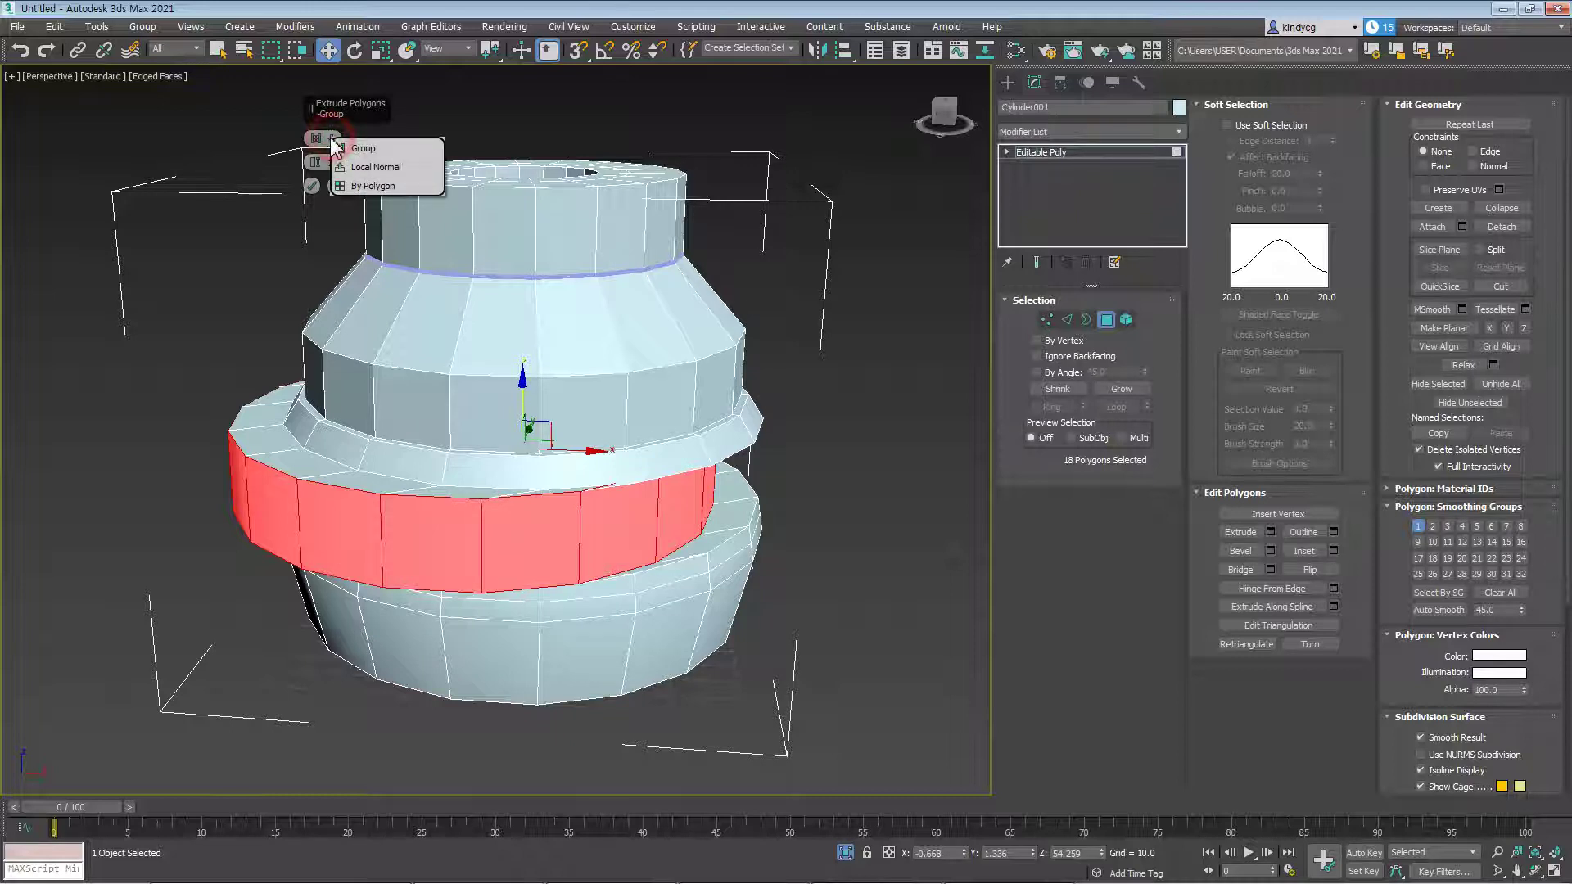
{"action": "left_click", "coordinate": [376, 170]}
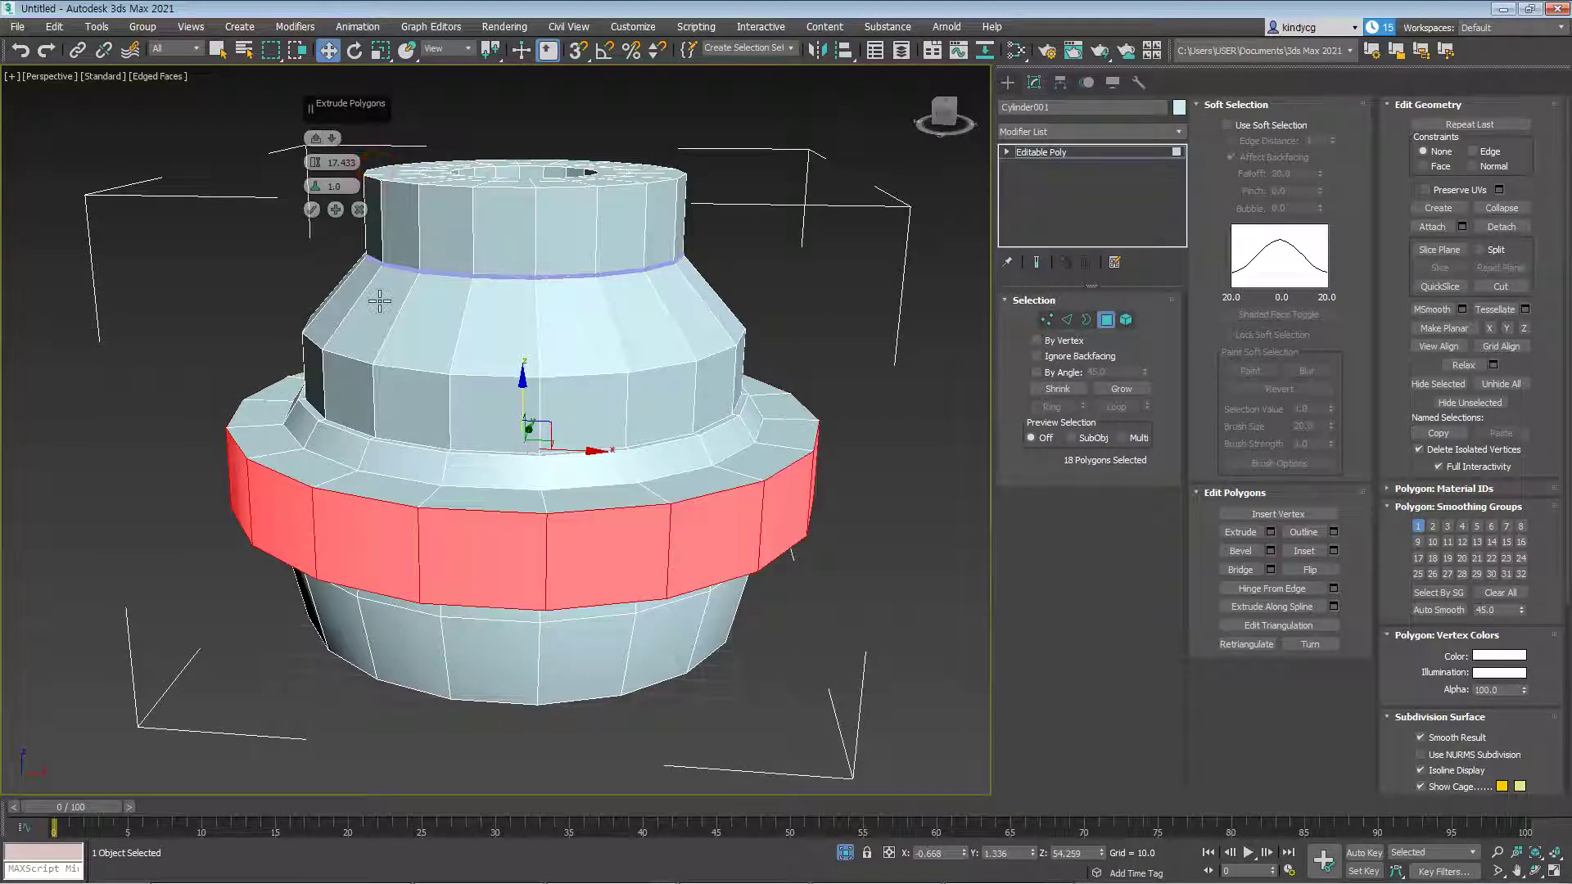
{"action": "mouse_move", "coordinate": [316, 173]}
{"action": "left_mouse_down"}
{"action": "mouse_move", "coordinate": [312, 206]}
{"action": "mouse_move", "coordinate": [312, 130]}
{"action": "left_mouse_up"}
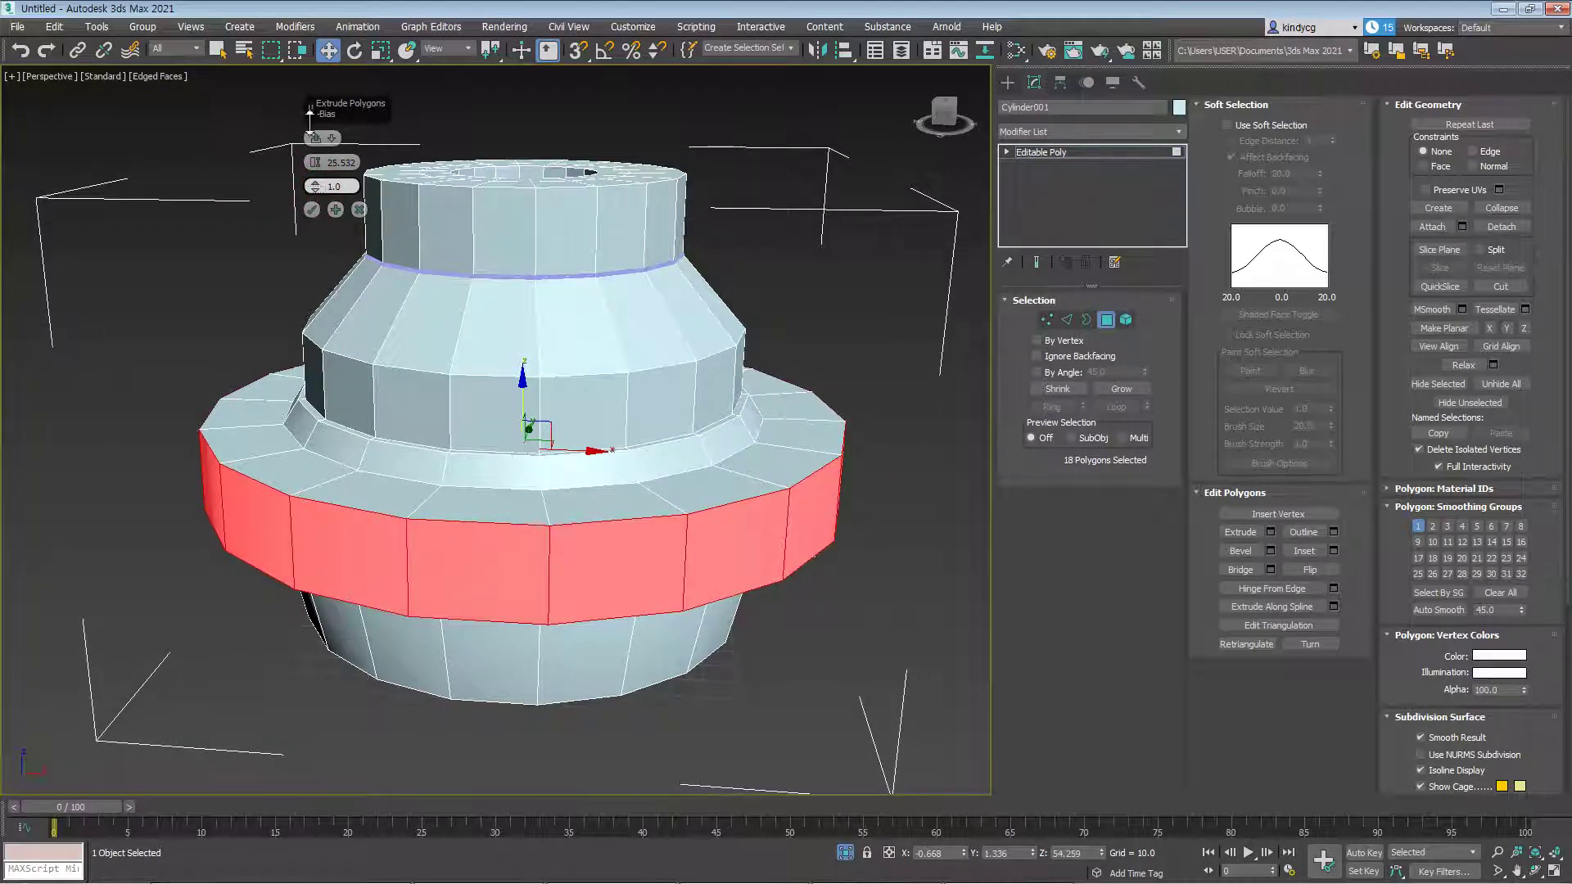
Change the band's extrusion type to By Polygon and apply it so each polygon extrudes separately
{"action": "left_click", "coordinate": [325, 137]}
{"action": "left_click", "coordinate": [374, 194]}
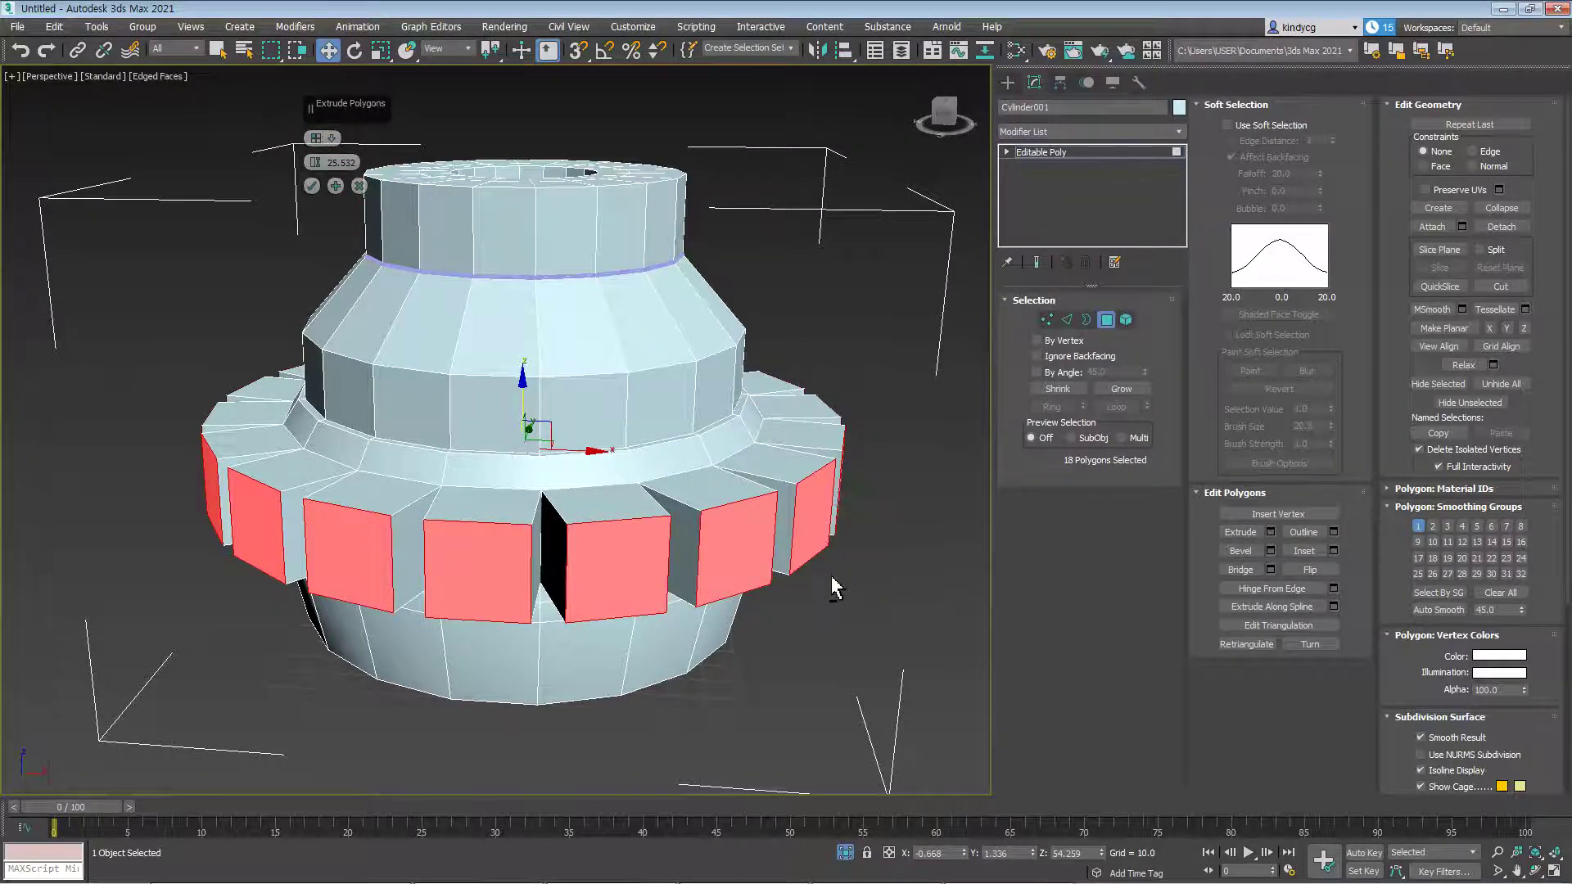
{"action": "middle_click_drag", "start_coordinate": [835, 582], "coordinate": [813, 640], "text": "alt"}
{"action": "left_click", "coordinate": [312, 188]}
Examine the separately extruded blocks from above and below, and clear the polygon selection
{"action": "middle_click_drag", "start_coordinate": [484, 466], "coordinate": [537, 421], "text": "alt"}
{"action": "left_click", "coordinate": [555, 342]}
{"action": "middle_click_drag", "start_coordinate": [670, 356], "coordinate": [629, 385], "text": "alt"}
{"action": "left_click_drag", "start_coordinate": [769, 330], "coordinate": [247, 316]}
{"action": "middle_click_drag", "start_coordinate": [571, 336], "coordinate": [881, 397], "text": "alt"}
{"action": "middle_click_drag", "start_coordinate": [586, 414], "coordinate": [600, 365], "text": "alt"}
{"action": "left_click_drag", "start_coordinate": [719, 179], "coordinate": [422, 303], "text": "alt"}
{"action": "middle_click_drag", "start_coordinate": [565, 631], "coordinate": [567, 498]}
{"action": "middle_click_drag", "start_coordinate": [575, 576], "coordinate": [600, 487], "text": "alt"}
{"action": "left_click", "coordinate": [768, 597]}
Reset the scene to a fresh, empty file
{"action": "left_click", "coordinate": [17, 26]}
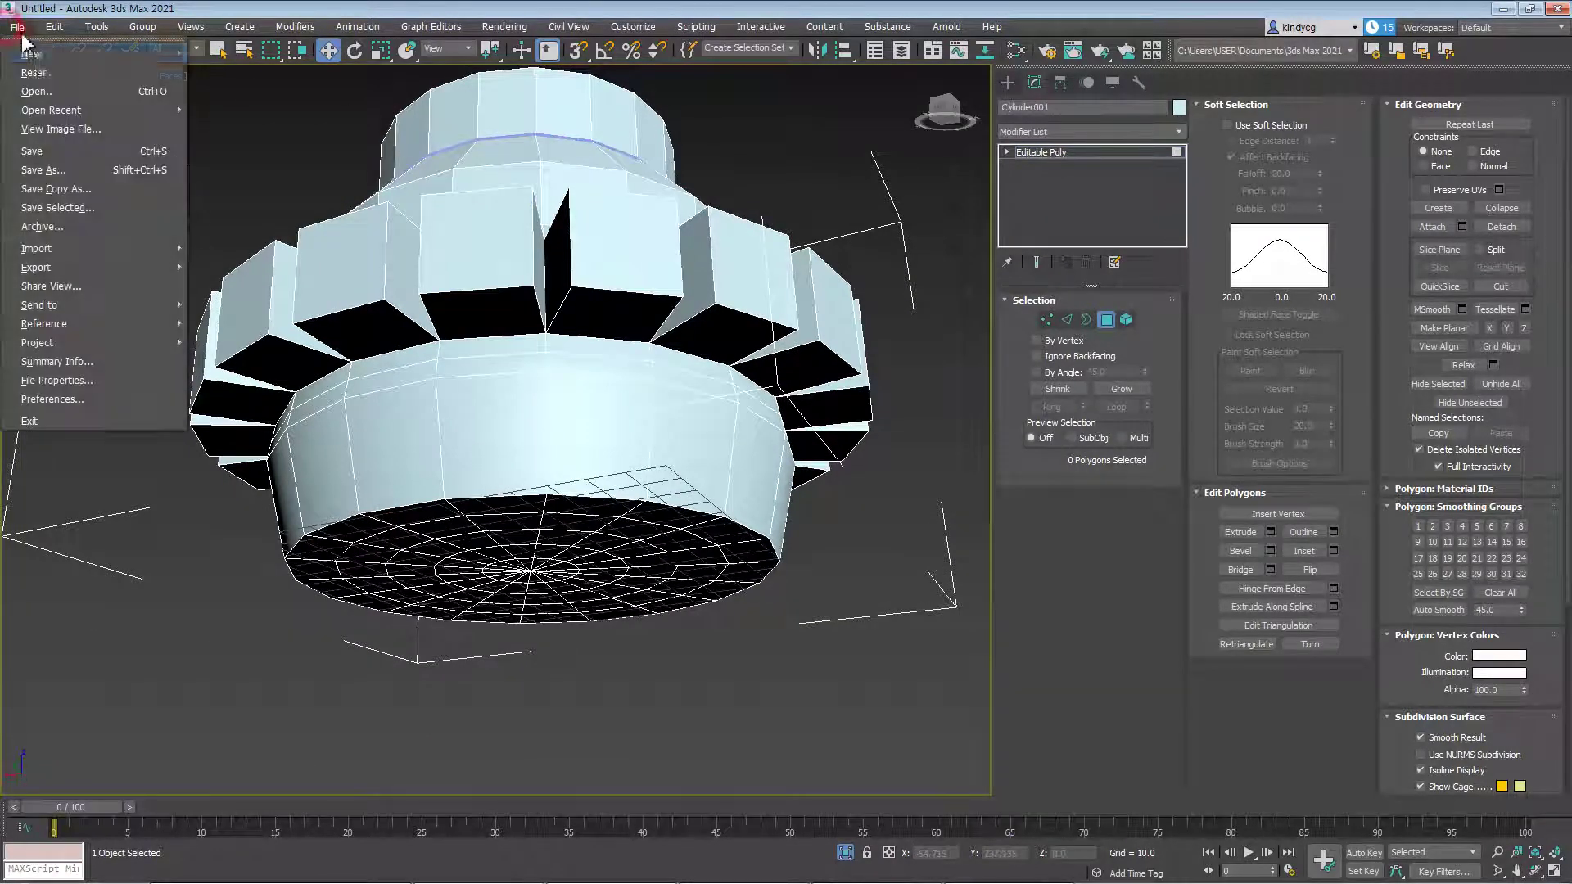
{"action": "left_click", "coordinate": [36, 64]}
{"action": "left_click", "coordinate": [737, 476]}
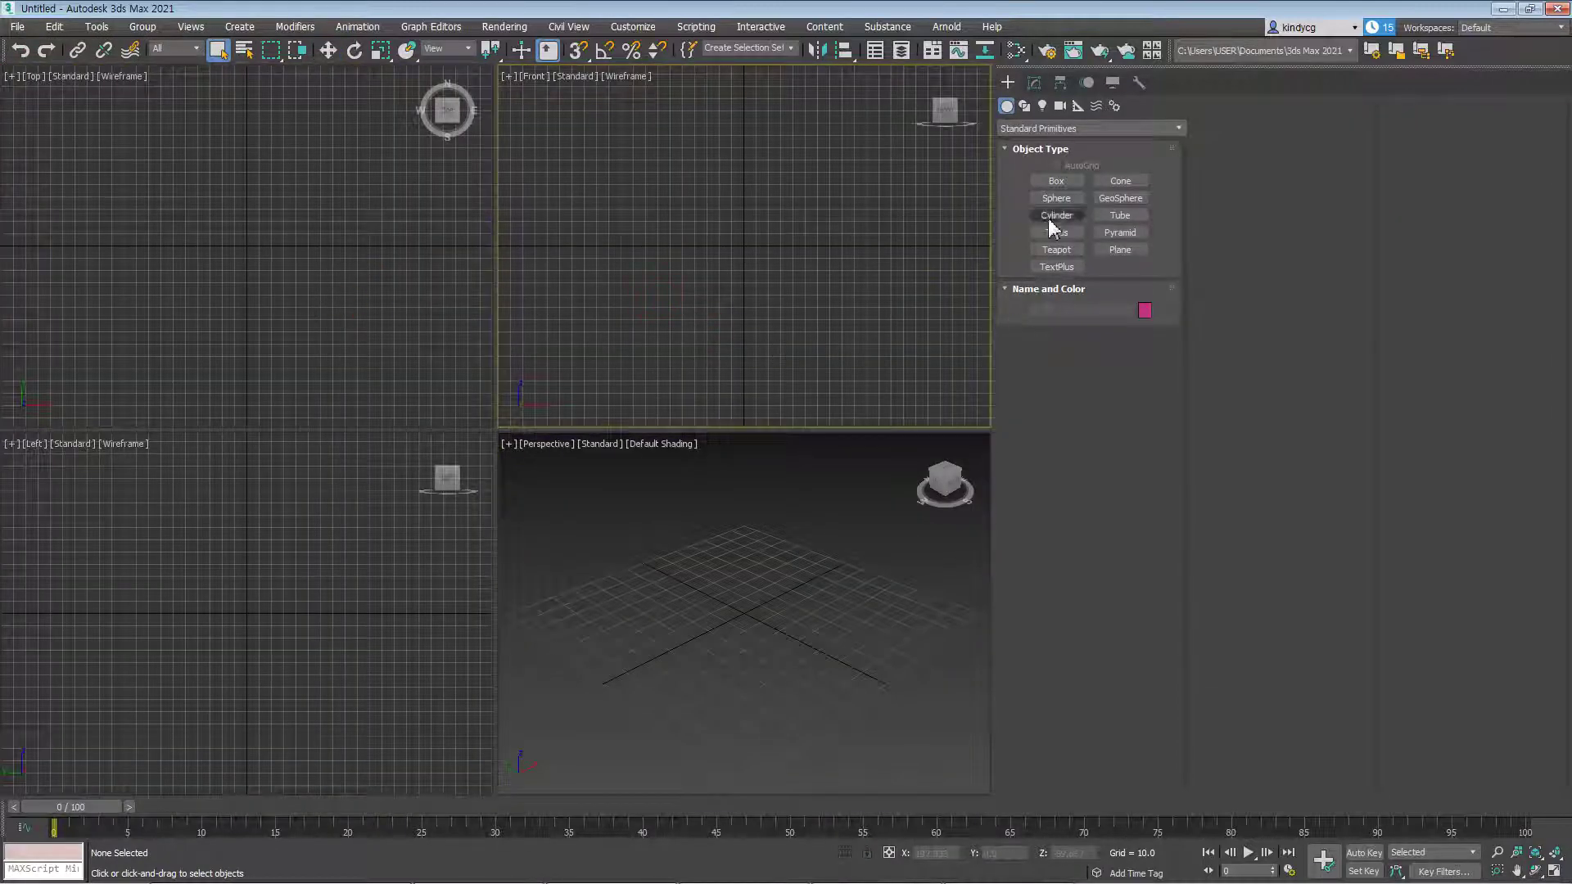
Create a cylinder at the origin in the top view, about 51.73 in radius and 168.28 high
{"action": "left_click", "coordinate": [1056, 215]}
{"action": "left_click_drag", "start_coordinate": [246, 249], "coordinate": [295, 209]}
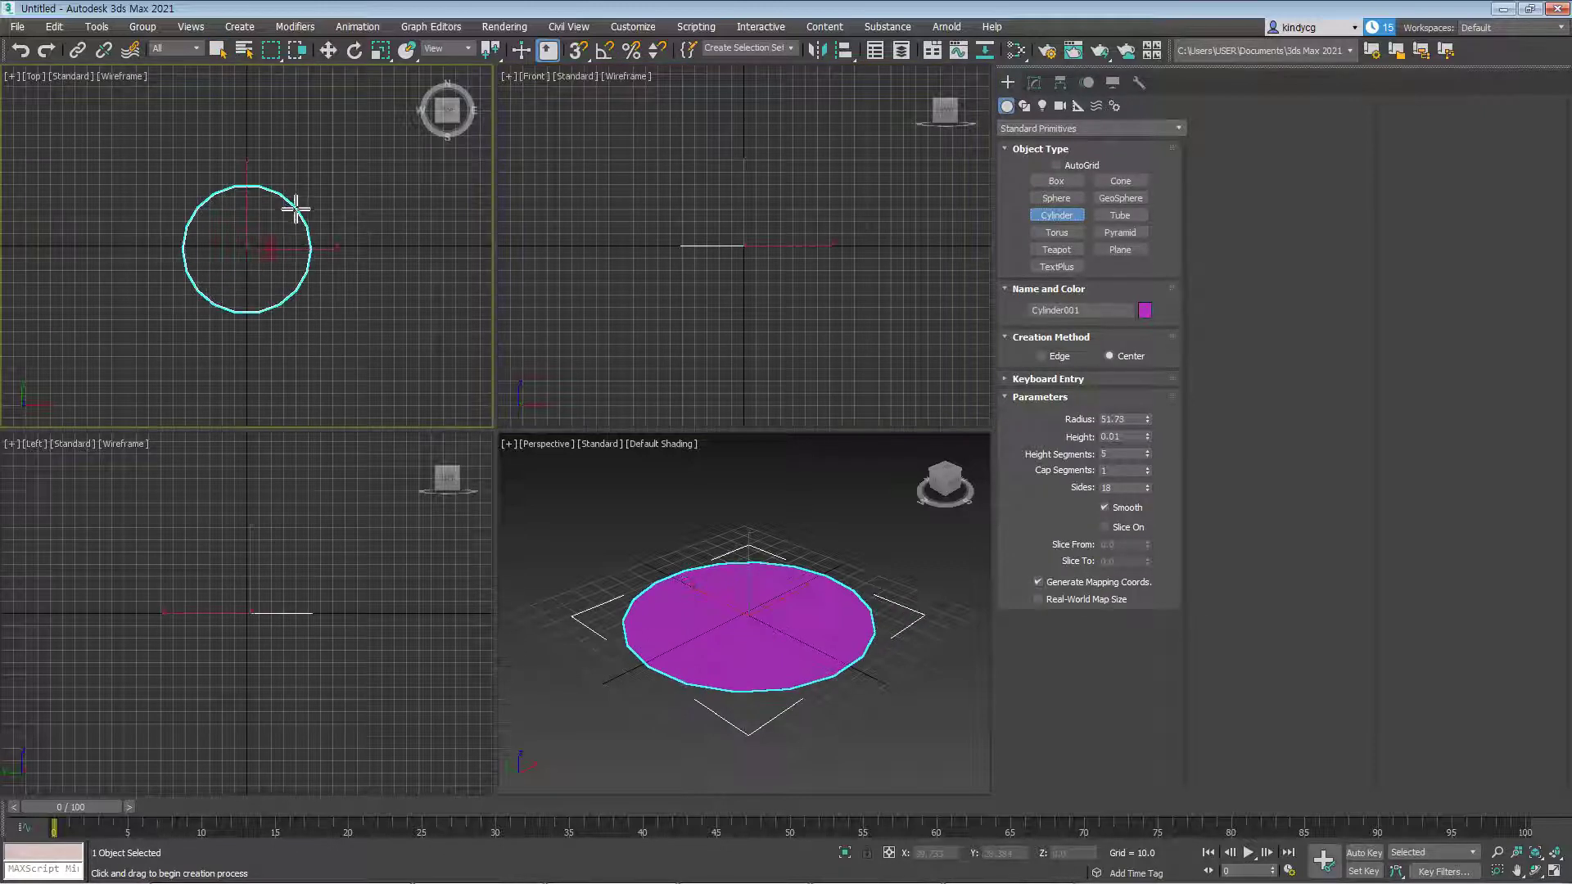
{"action": "left_click", "coordinate": [288, 10]}
{"action": "right_click", "coordinate": [422, 311]}
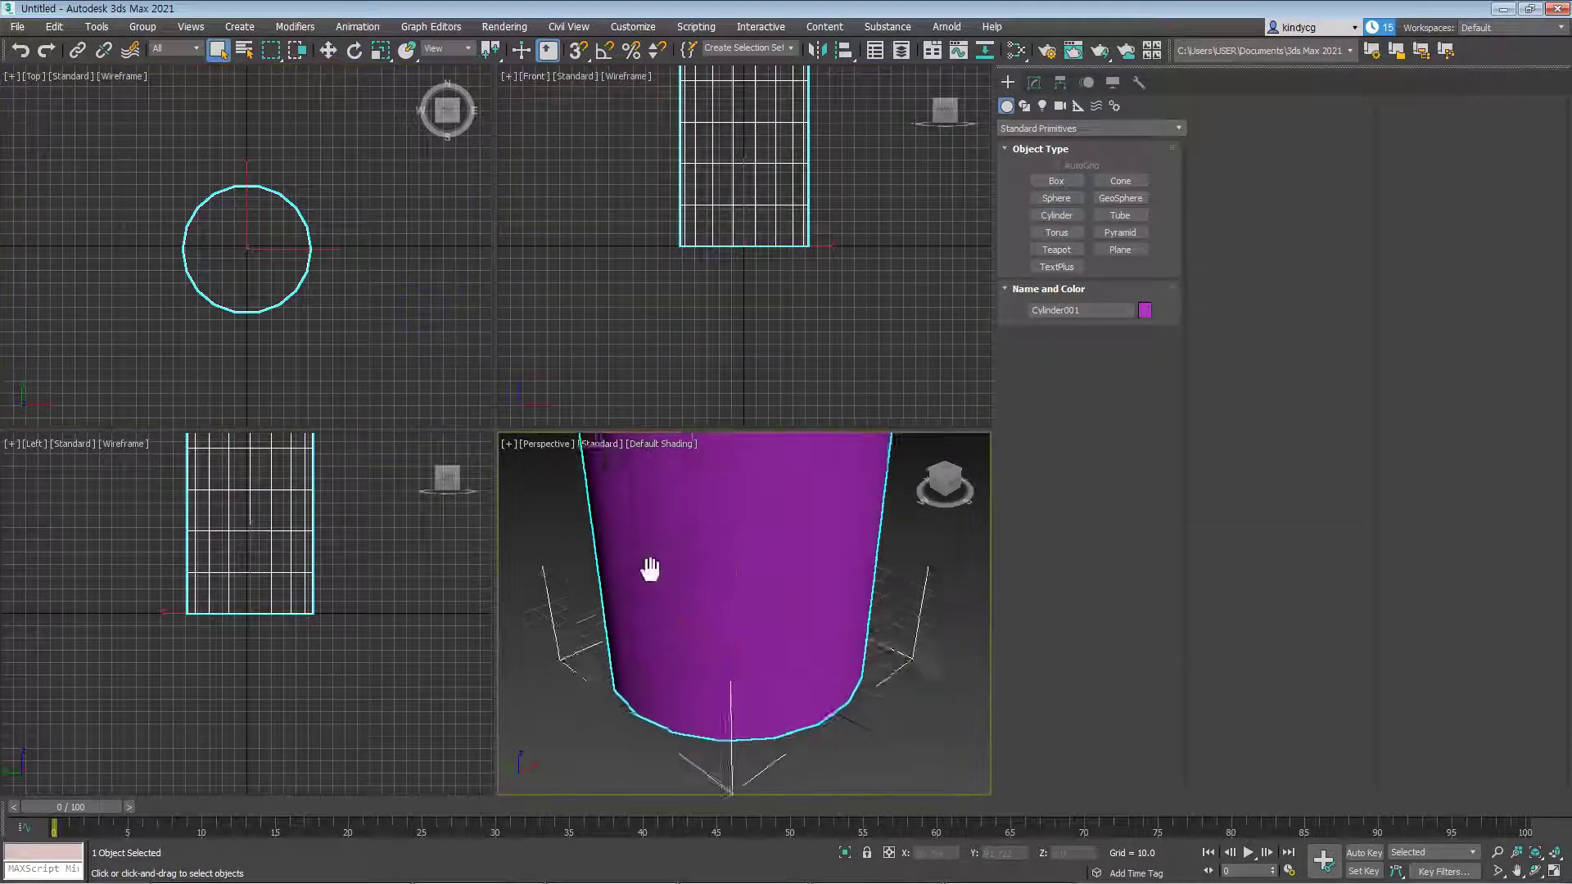
Show the cylinder with edged faces in a maximized perspective view and convert it to Editable Poly
{"action": "scroll", "coordinate": [649, 564], "scroll_direction": "down", "scroll_amount": 3}
{"action": "key", "text": "F4"}
{"action": "key", "text": "alt+w"}
{"action": "middle_click_drag", "start_coordinate": [604, 440], "coordinate": [641, 614]}
{"action": "left_click", "coordinate": [1033, 85]}
{"action": "middle_click_drag", "start_coordinate": [540, 538], "coordinate": [598, 449]}
{"action": "right_click", "coordinate": [598, 448]}
{"action": "mouse_move", "coordinate": [665, 621]}
{"action": "left_click", "coordinate": [810, 632]}
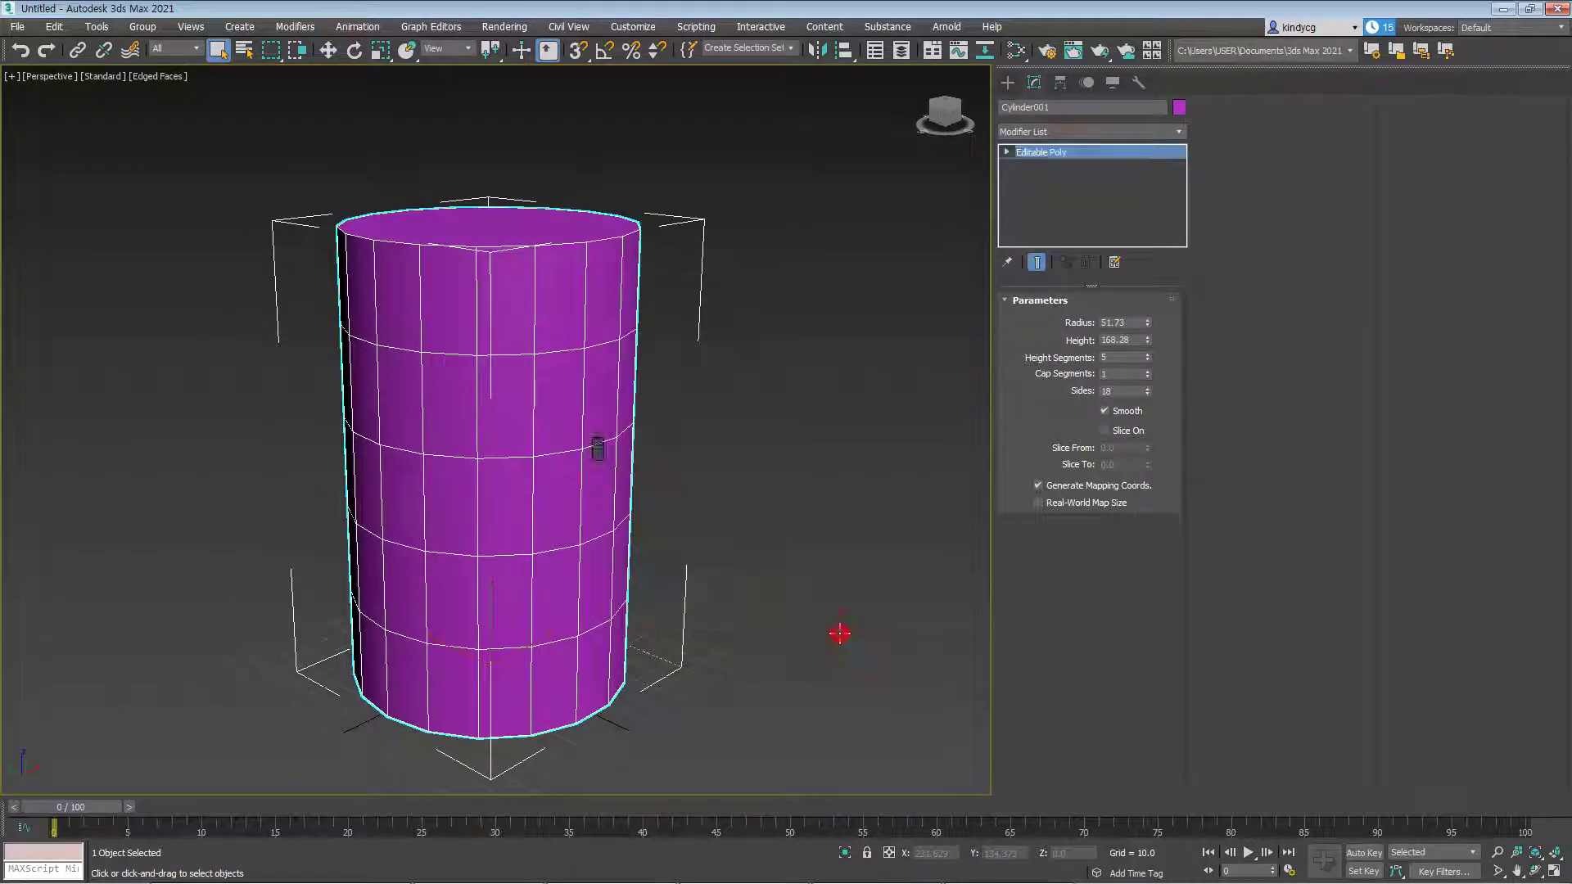
Select the full ring of polygons in the cylinder's second row from the top, using wireframe display
{"action": "middle_click_drag", "start_coordinate": [738, 581], "coordinate": [751, 563]}
{"action": "left_click", "coordinate": [1106, 320]}
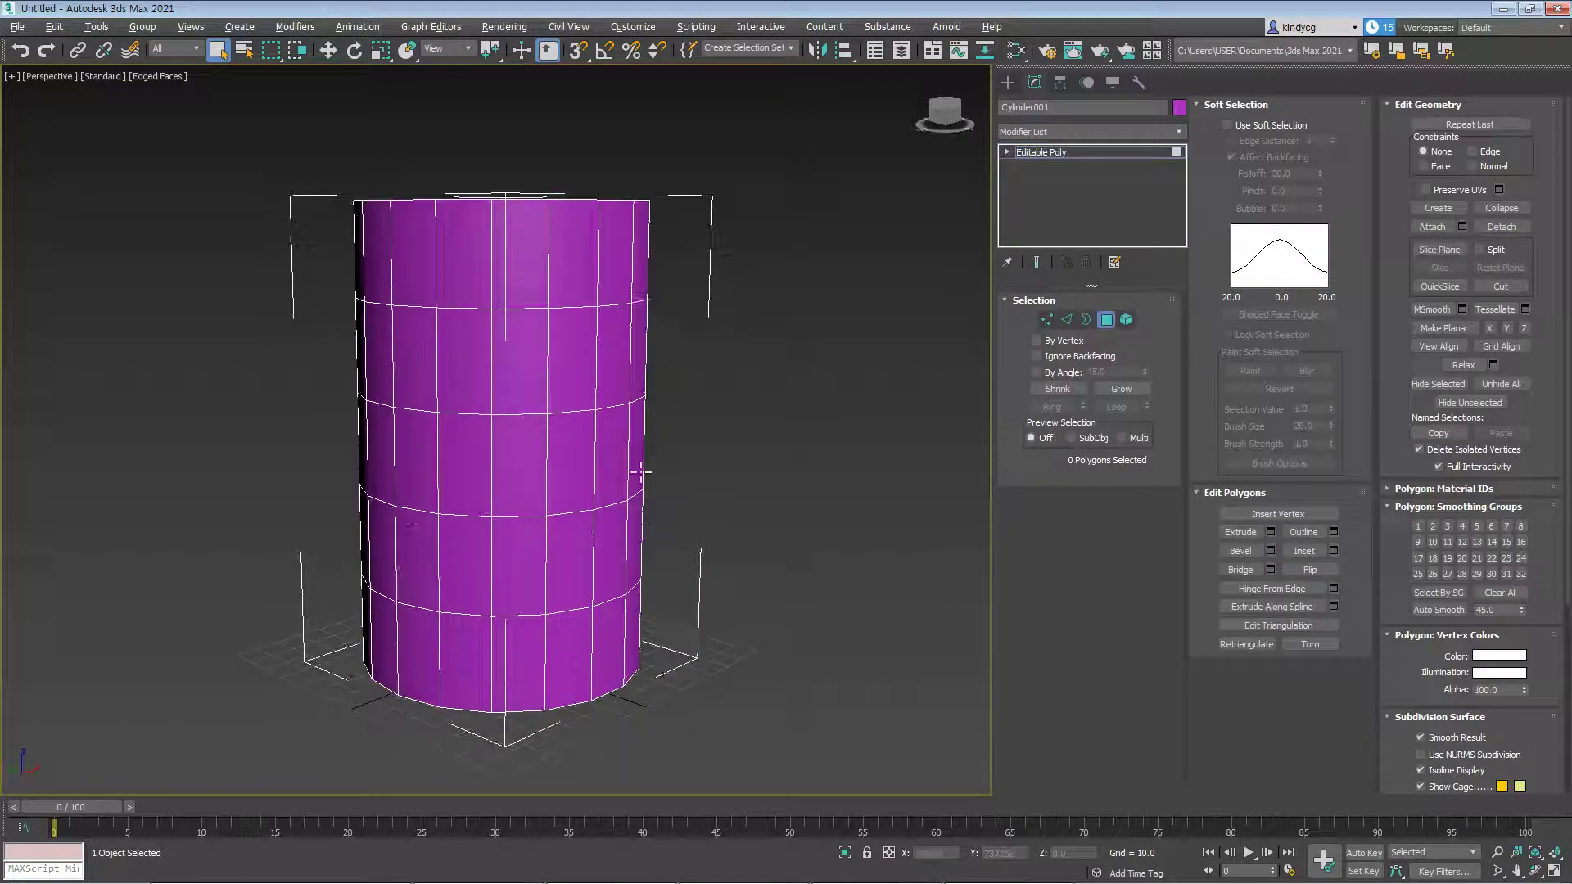
{"action": "key", "text": "F3"}
{"action": "left_click", "coordinate": [668, 345]}
{"action": "left_click_drag", "start_coordinate": [270, 350], "coordinate": [270, 350]}
{"action": "middle_click_drag", "start_coordinate": [634, 458], "coordinate": [619, 525], "text": "alt"}
Return to shaded display and extrude the cylinder's top cap polygon upward by 20.295
{"action": "right_click", "coordinate": [729, 392]}
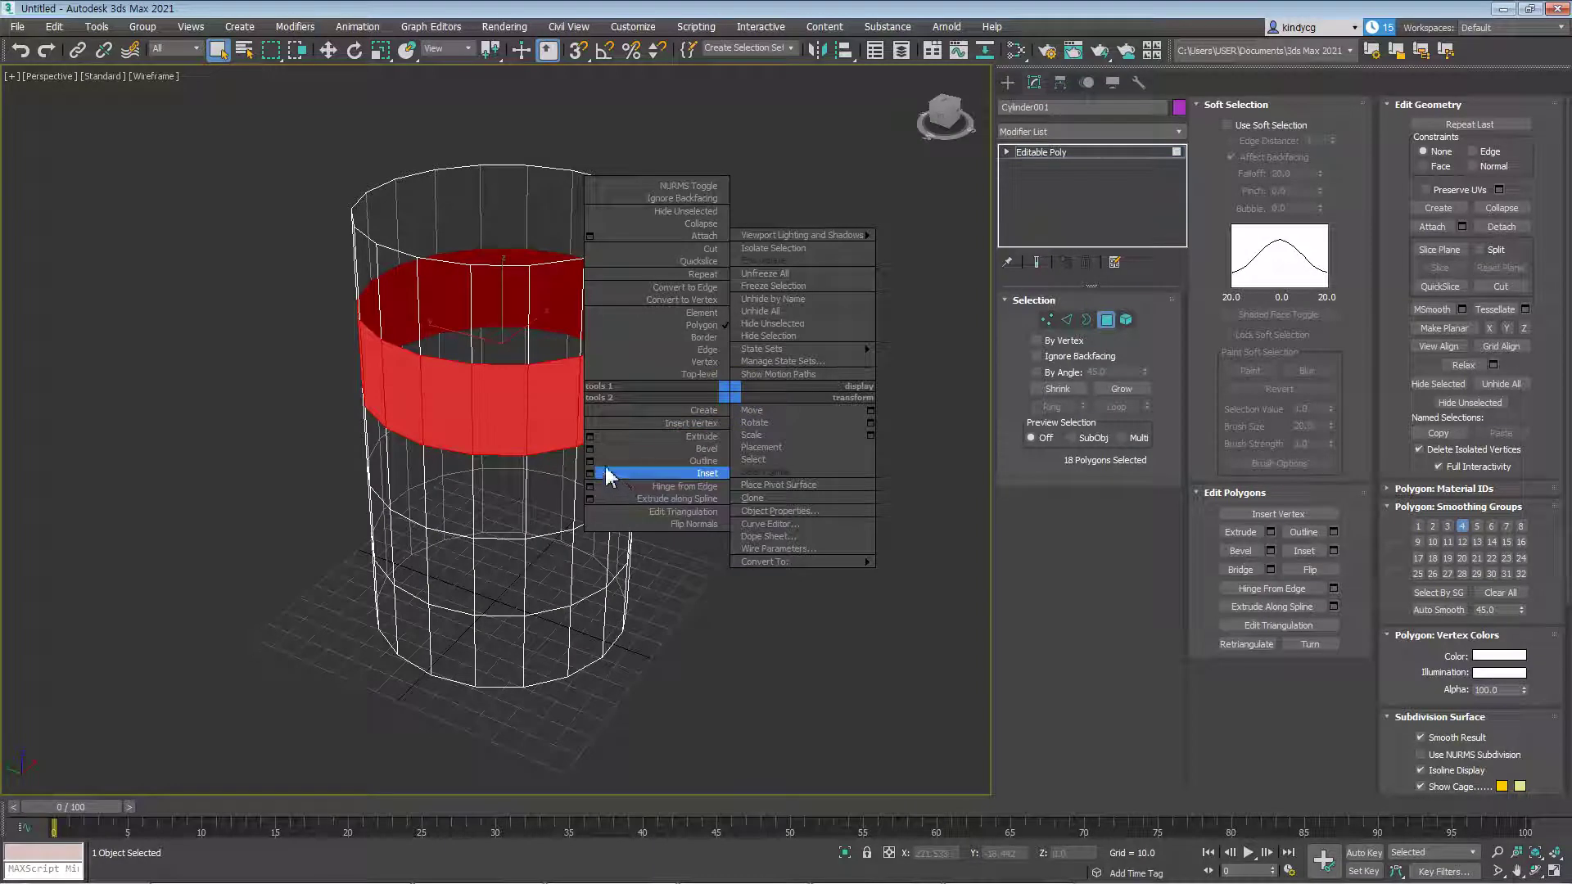
{"action": "left_click", "coordinate": [590, 436]}
{"action": "key", "text": "F3"}
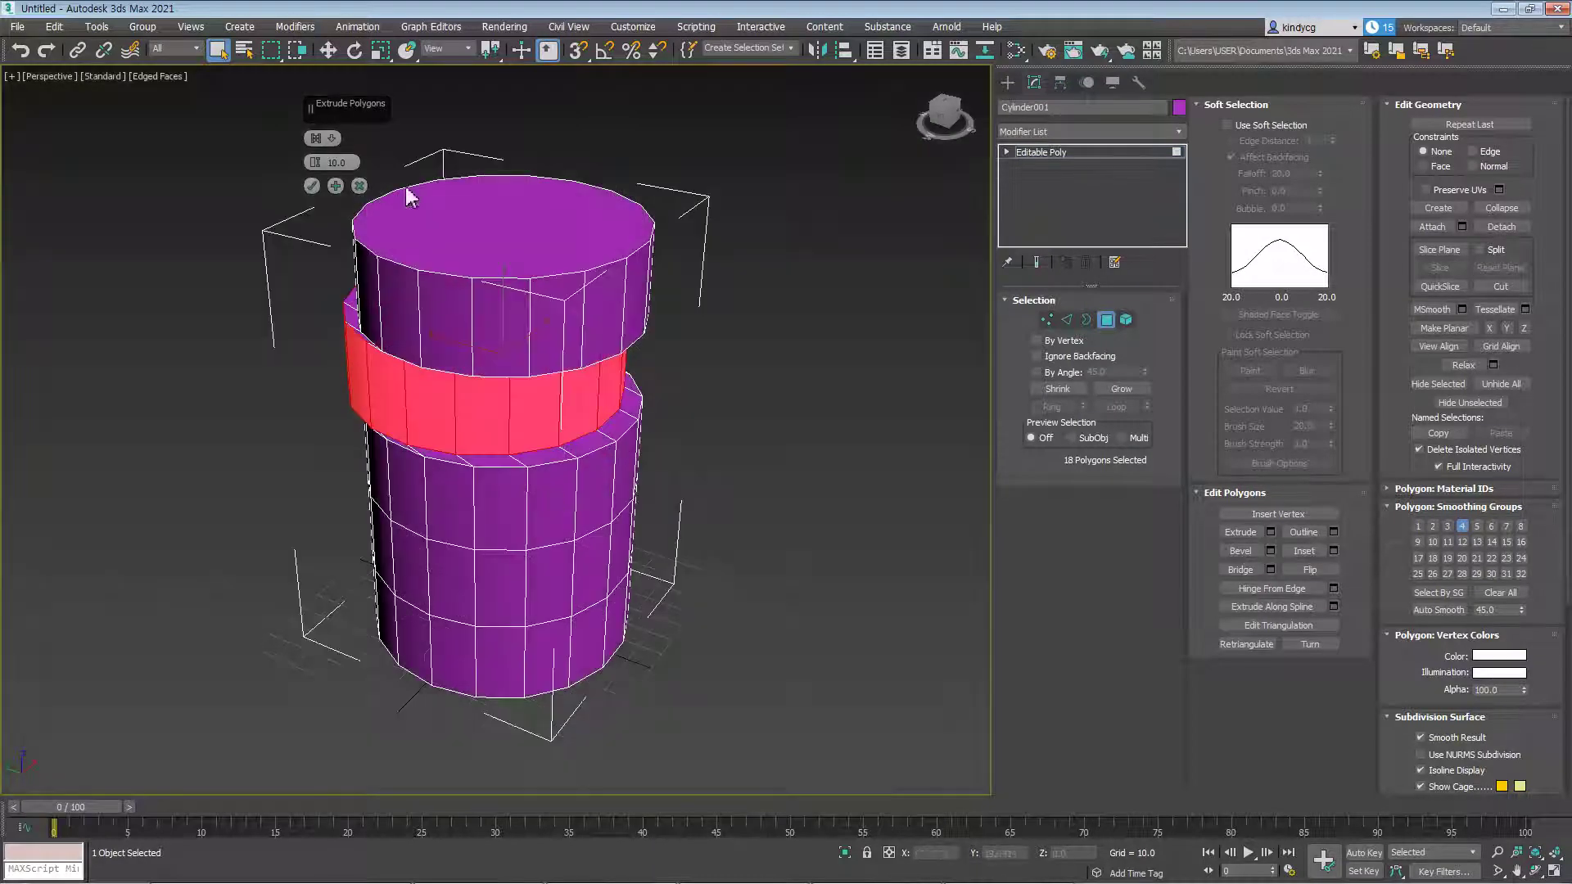
{"action": "left_click", "coordinate": [501, 224]}
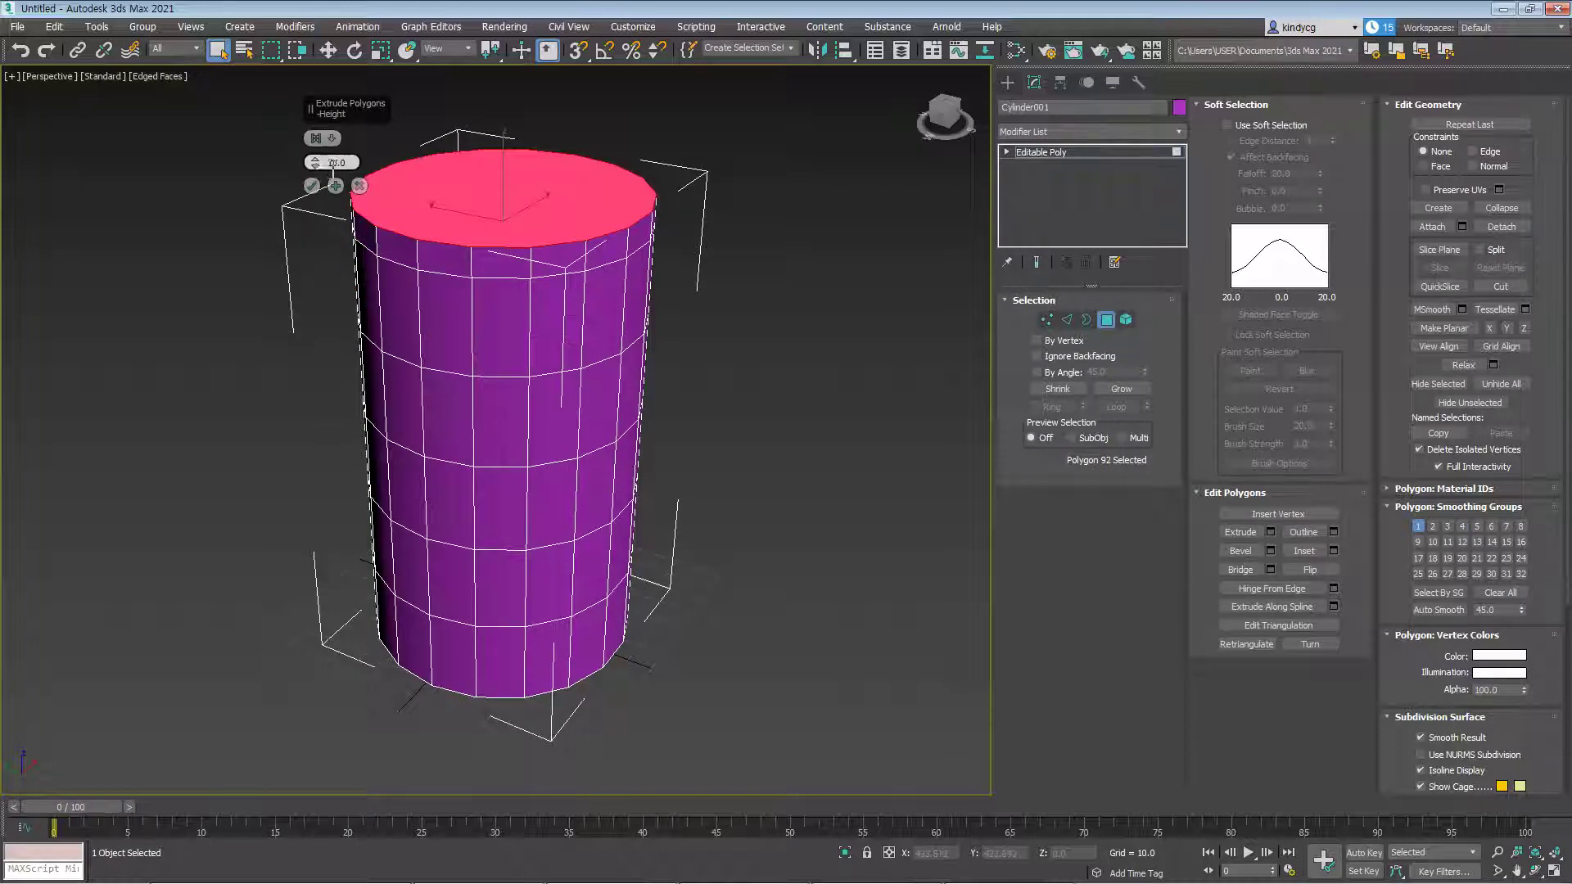
{"action": "left_click_drag", "start_coordinate": [317, 168], "coordinate": [312, 144]}
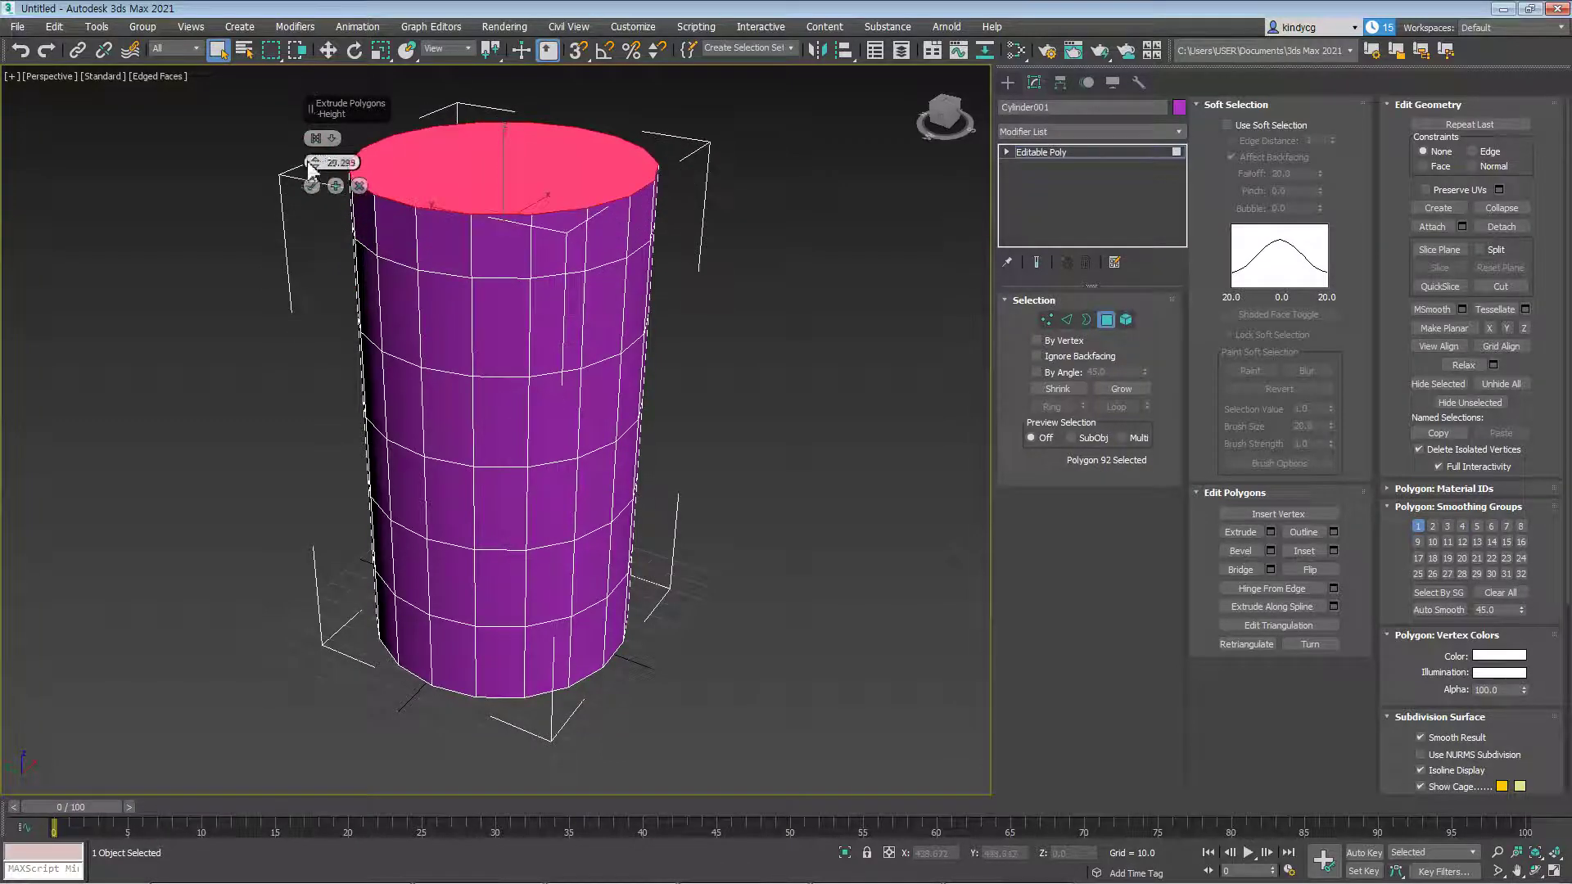
{"action": "left_click", "coordinate": [311, 186]}
Select the ring of polygons just below the new top band and extrude it 20.295 along Local Normal
{"action": "middle_click_drag", "start_coordinate": [311, 187], "coordinate": [661, 340], "text": "alt"}
{"action": "left_click_drag", "start_coordinate": [232, 328], "coordinate": [228, 329]}
{"action": "middle_click_drag", "start_coordinate": [434, 358], "coordinate": [564, 416], "text": "alt"}
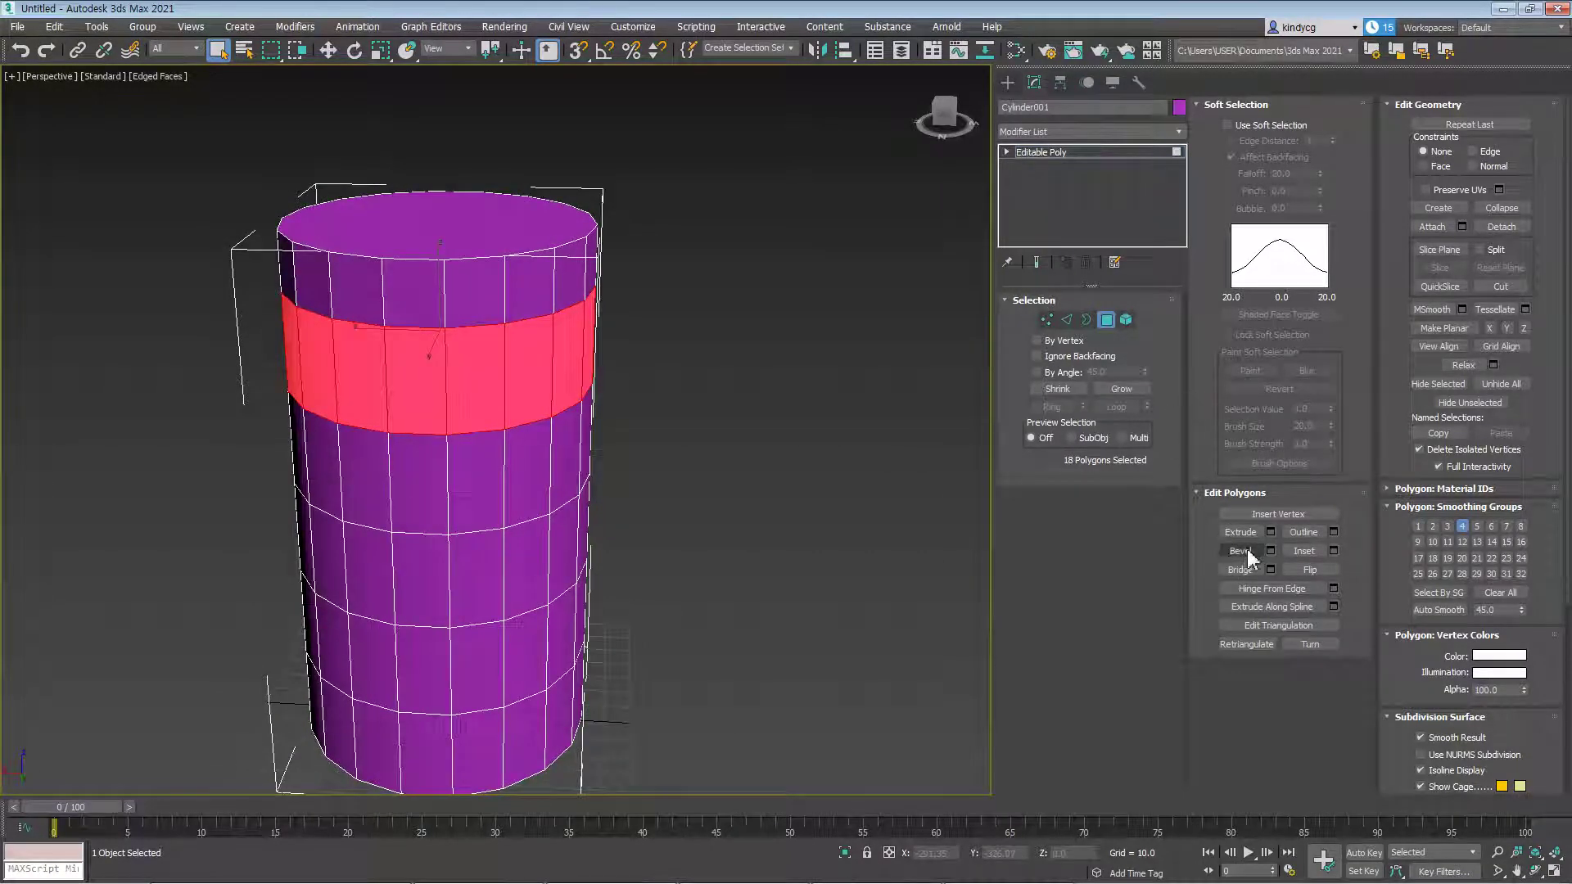
{"action": "left_click", "coordinate": [1270, 531]}
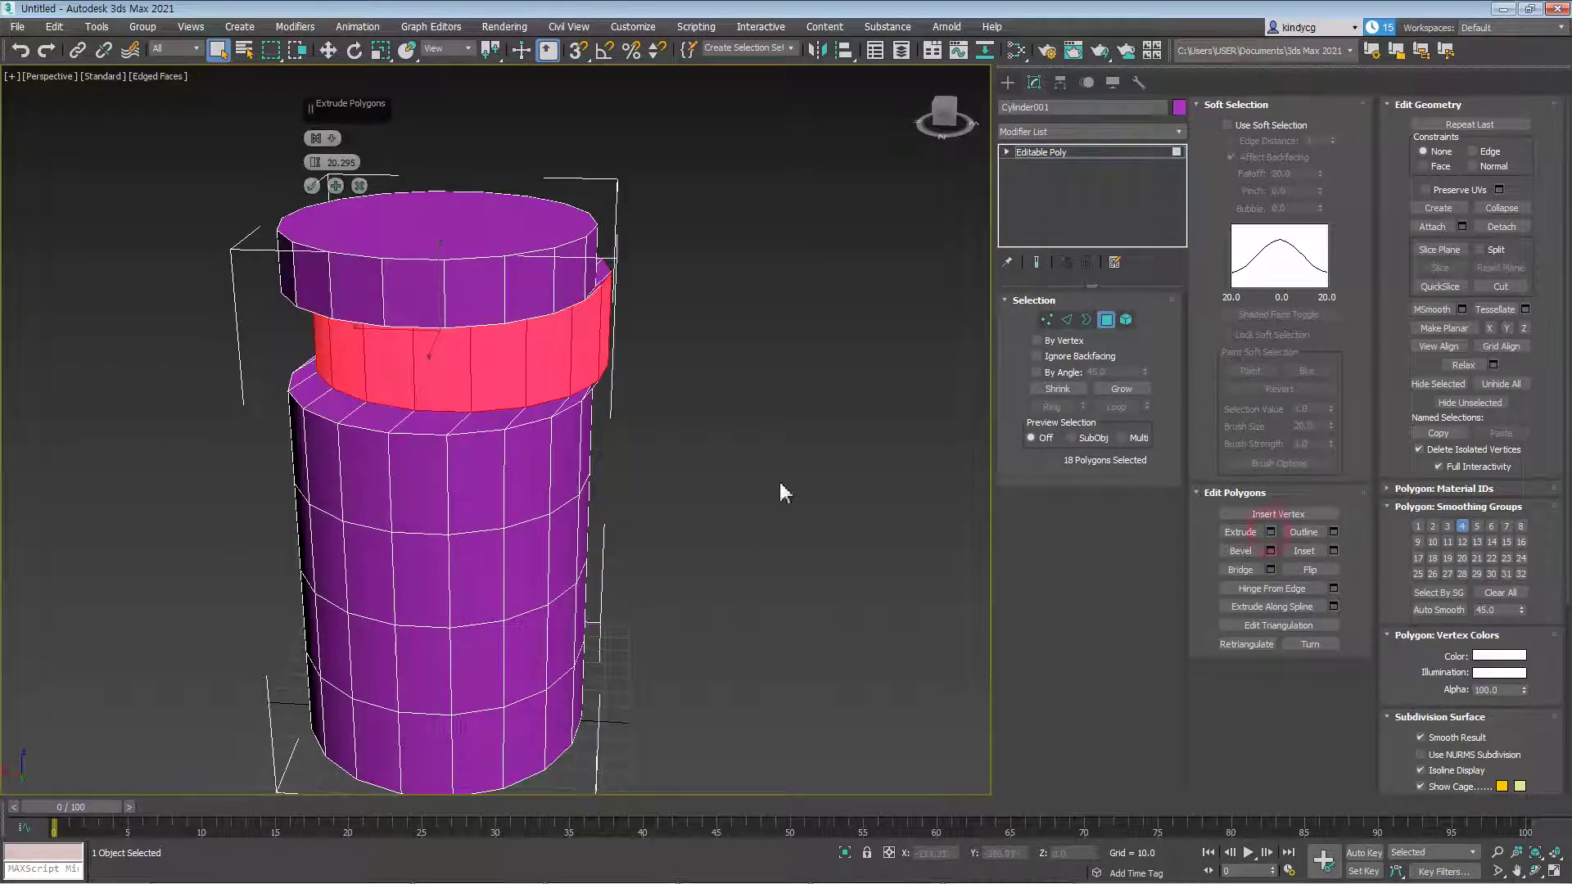
{"action": "left_click", "coordinate": [316, 138]}
{"action": "left_click", "coordinate": [360, 166]}
{"action": "middle_click_drag", "start_coordinate": [575, 427], "coordinate": [443, 371], "text": "alt"}
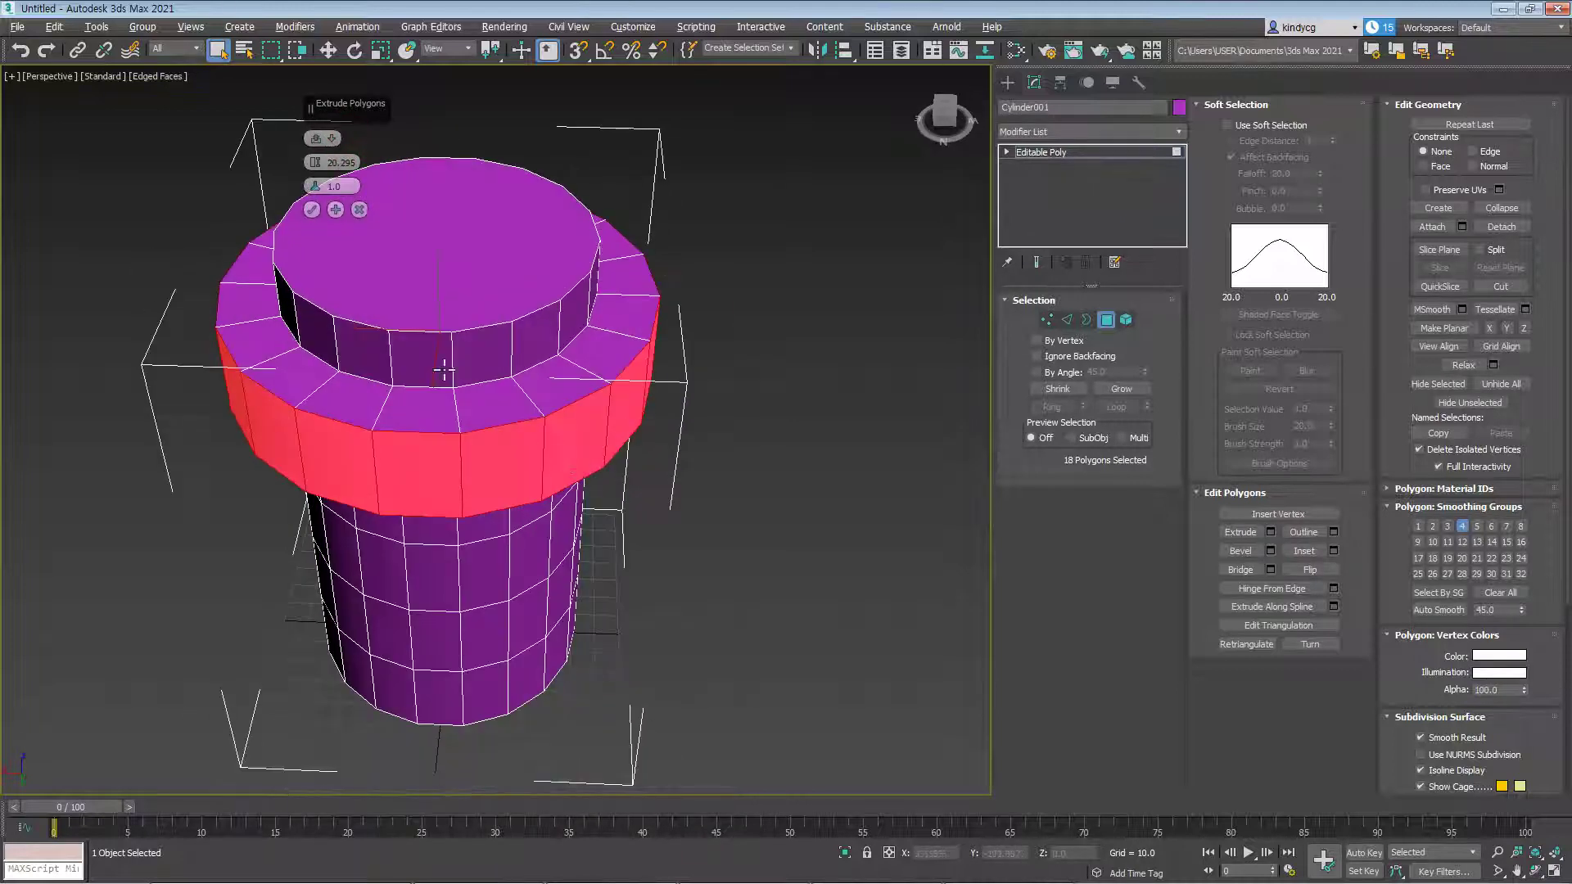
Switch the ring's extrusion type to By Polygon, apply it, and clear the selection
{"action": "left_click", "coordinate": [335, 139]}
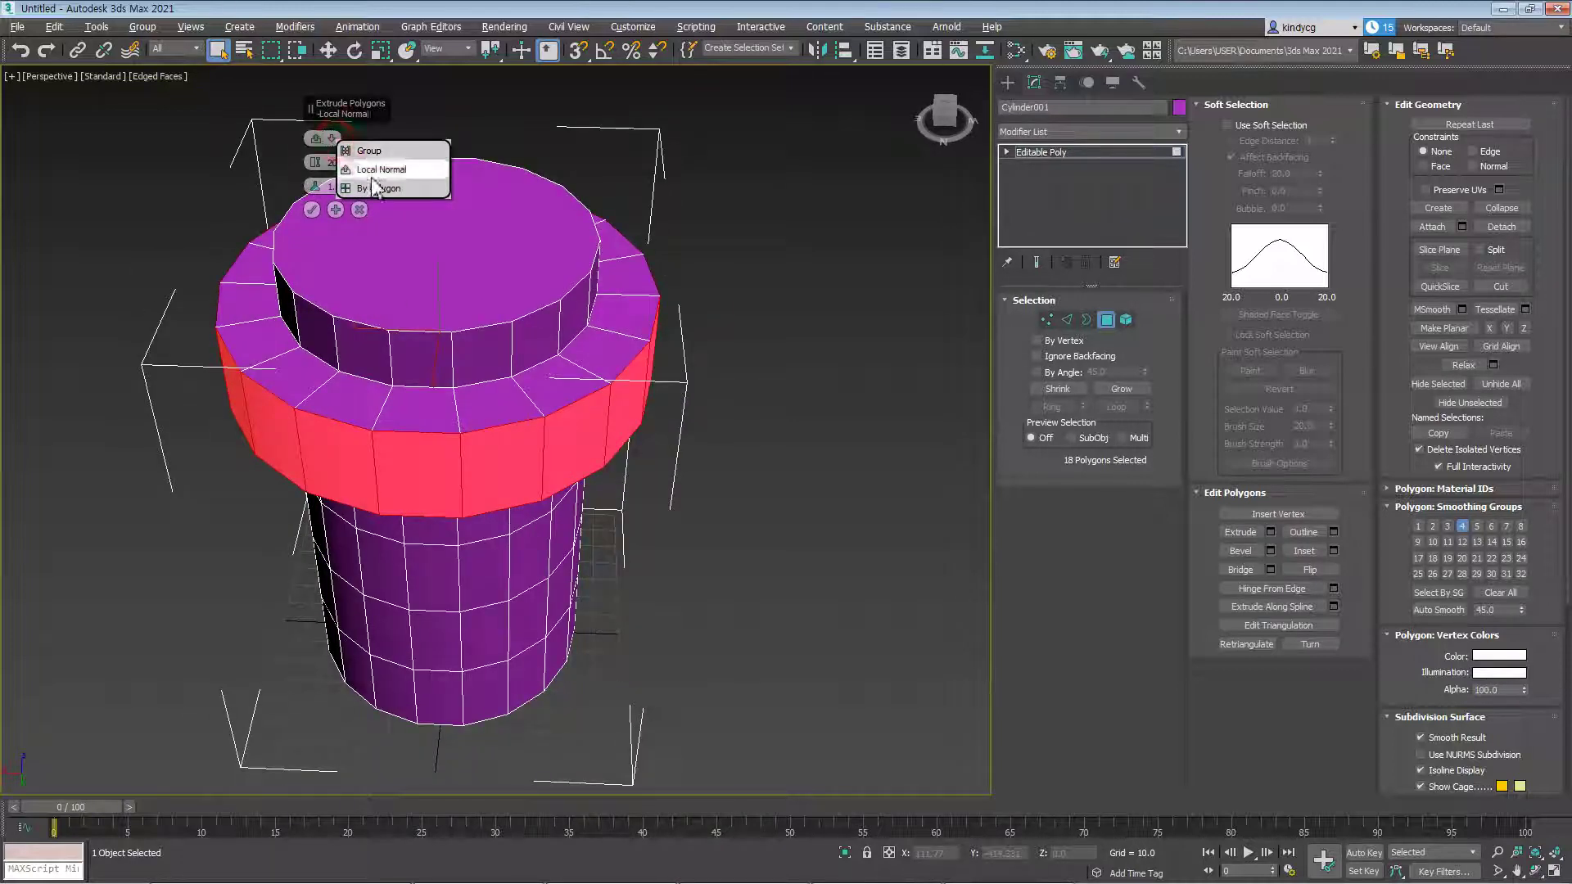
{"action": "left_click", "coordinate": [369, 186]}
{"action": "left_click", "coordinate": [312, 186]}
{"action": "middle_click_drag", "start_coordinate": [477, 354], "coordinate": [826, 305], "text": "alt"}
{"action": "left_click", "coordinate": [800, 512]}
Select the top cap polygon and shrink it with Outline so the upper band tapers inward
{"action": "left_click", "coordinate": [575, 309]}
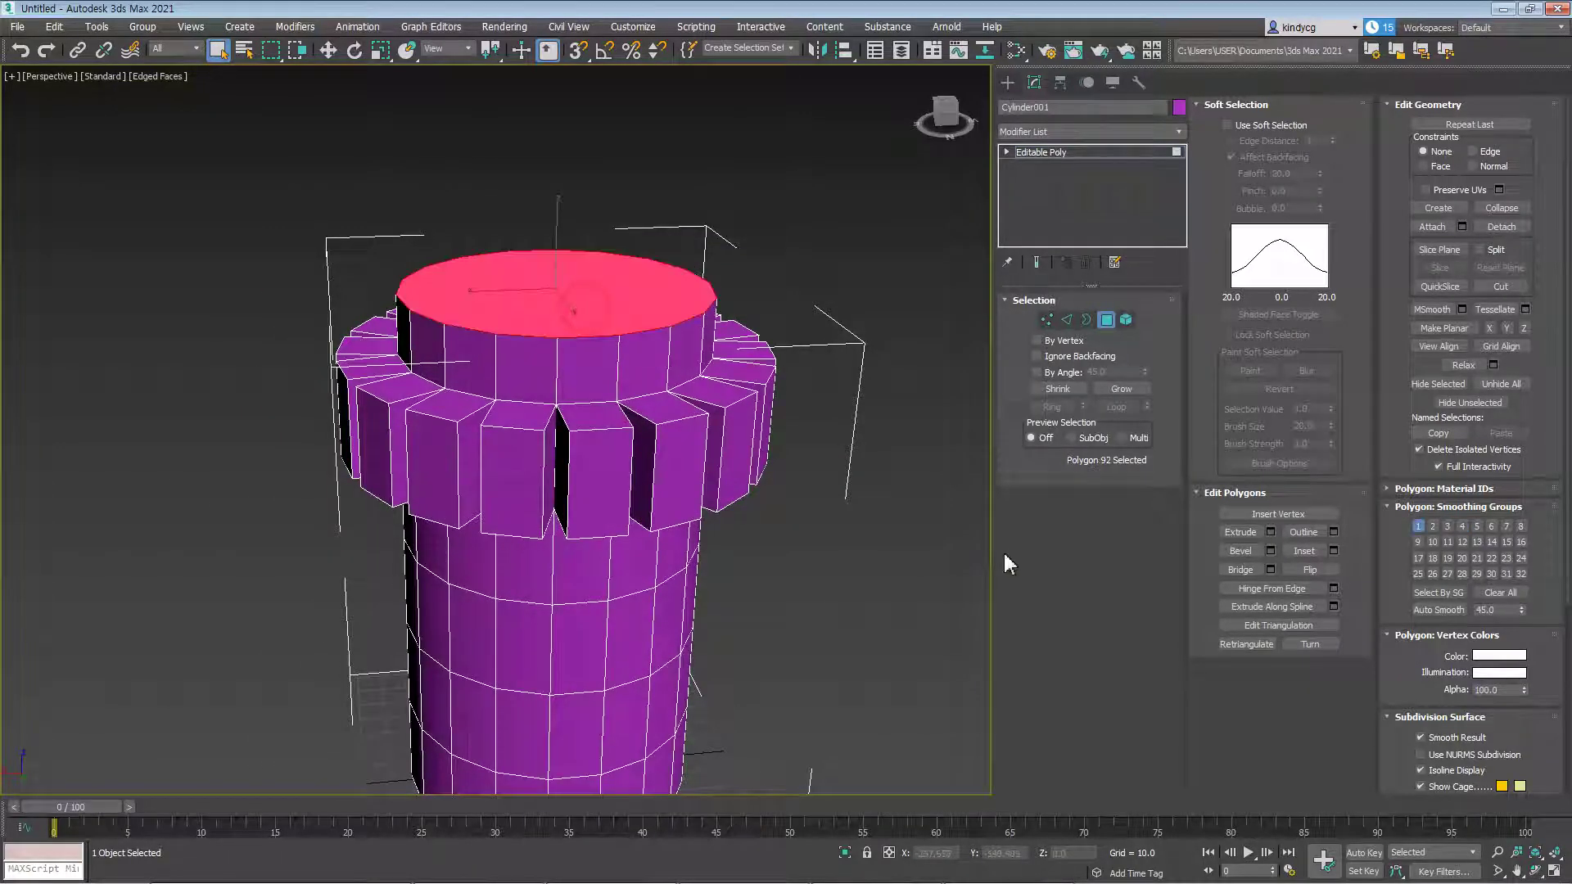
{"action": "left_click", "coordinate": [1241, 550]}
{"action": "middle_click_drag", "start_coordinate": [810, 475], "coordinate": [807, 547], "text": "alt"}
{"action": "right_click", "coordinate": [802, 443]}
{"action": "middle_click_drag", "start_coordinate": [807, 443], "coordinate": [787, 407]}
{"action": "left_click", "coordinate": [1303, 532]}
{"action": "left_click_drag", "start_coordinate": [656, 414], "coordinate": [631, 459]}
{"action": "left_click", "coordinate": [1333, 532]}
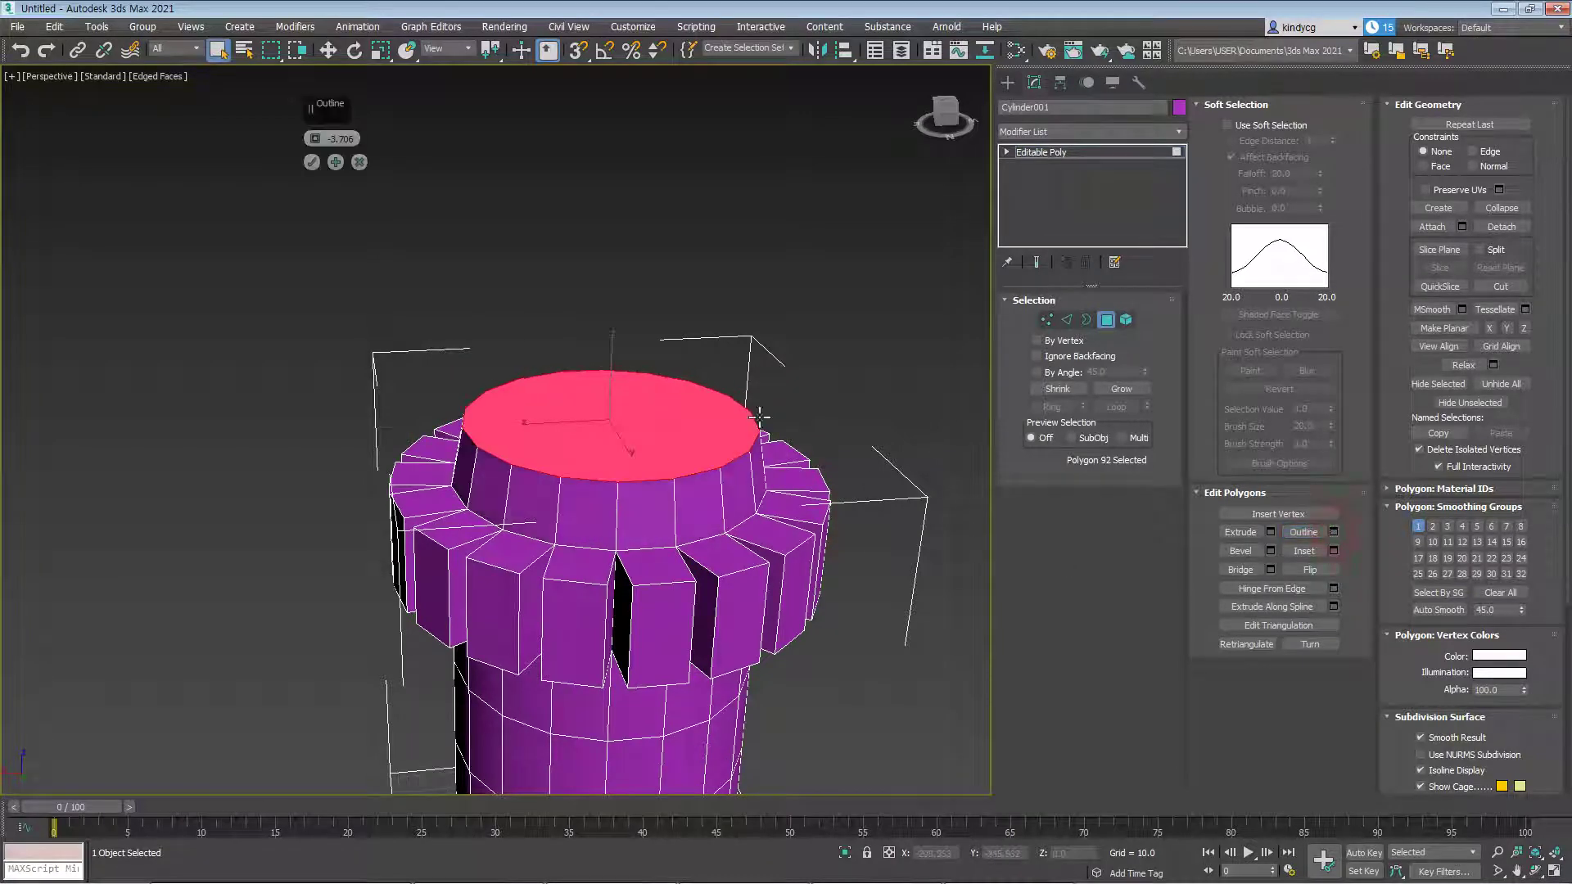
{"action": "left_click_drag", "start_coordinate": [314, 138], "coordinate": [319, 157]}
{"action": "left_click", "coordinate": [312, 161]}
{"action": "scroll", "coordinate": [308, 165], "scroll_direction": "up", "scroll_amount": 1}
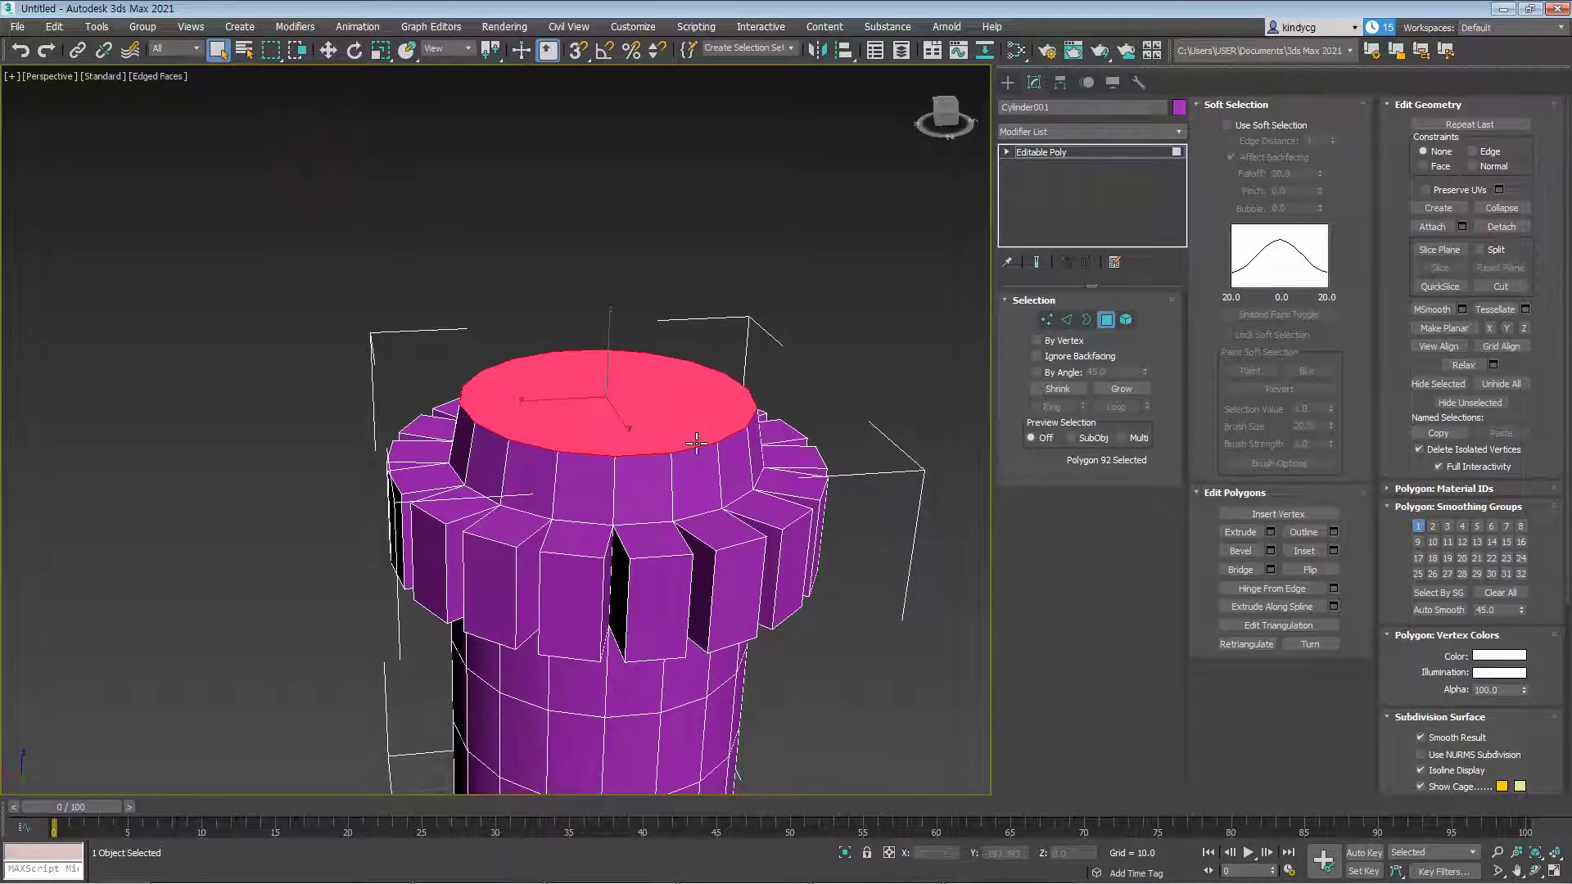
Bevel the top cap polygon with a height of 32.924 and an outline of 9.021 to form a flared neck
{"action": "left_click", "coordinate": [1269, 552]}
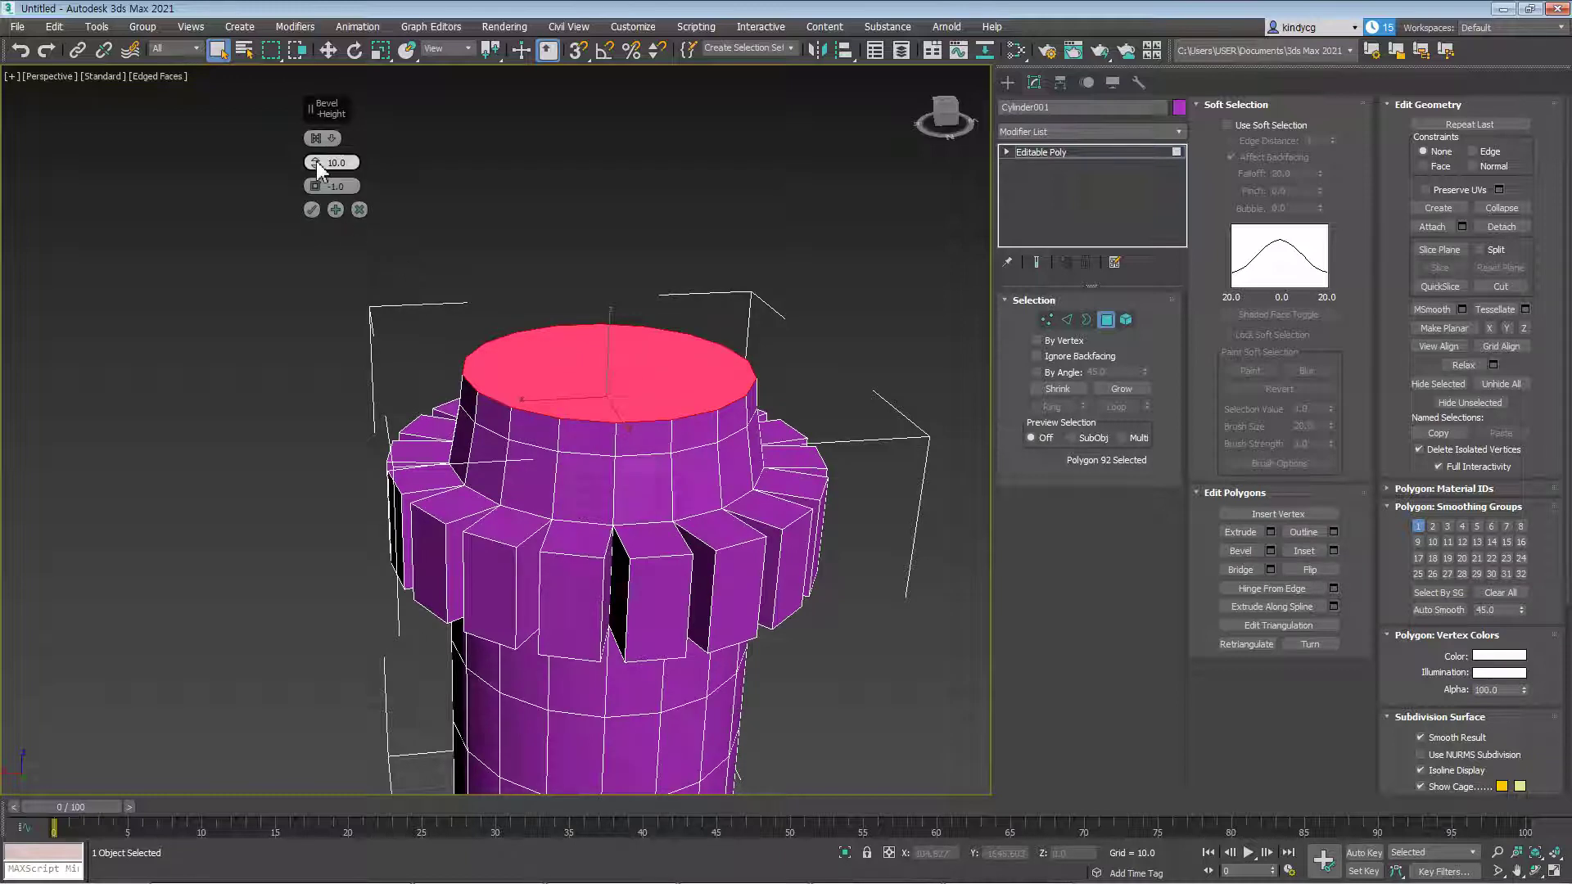
{"action": "left_click_drag", "start_coordinate": [316, 160], "coordinate": [332, 101]}
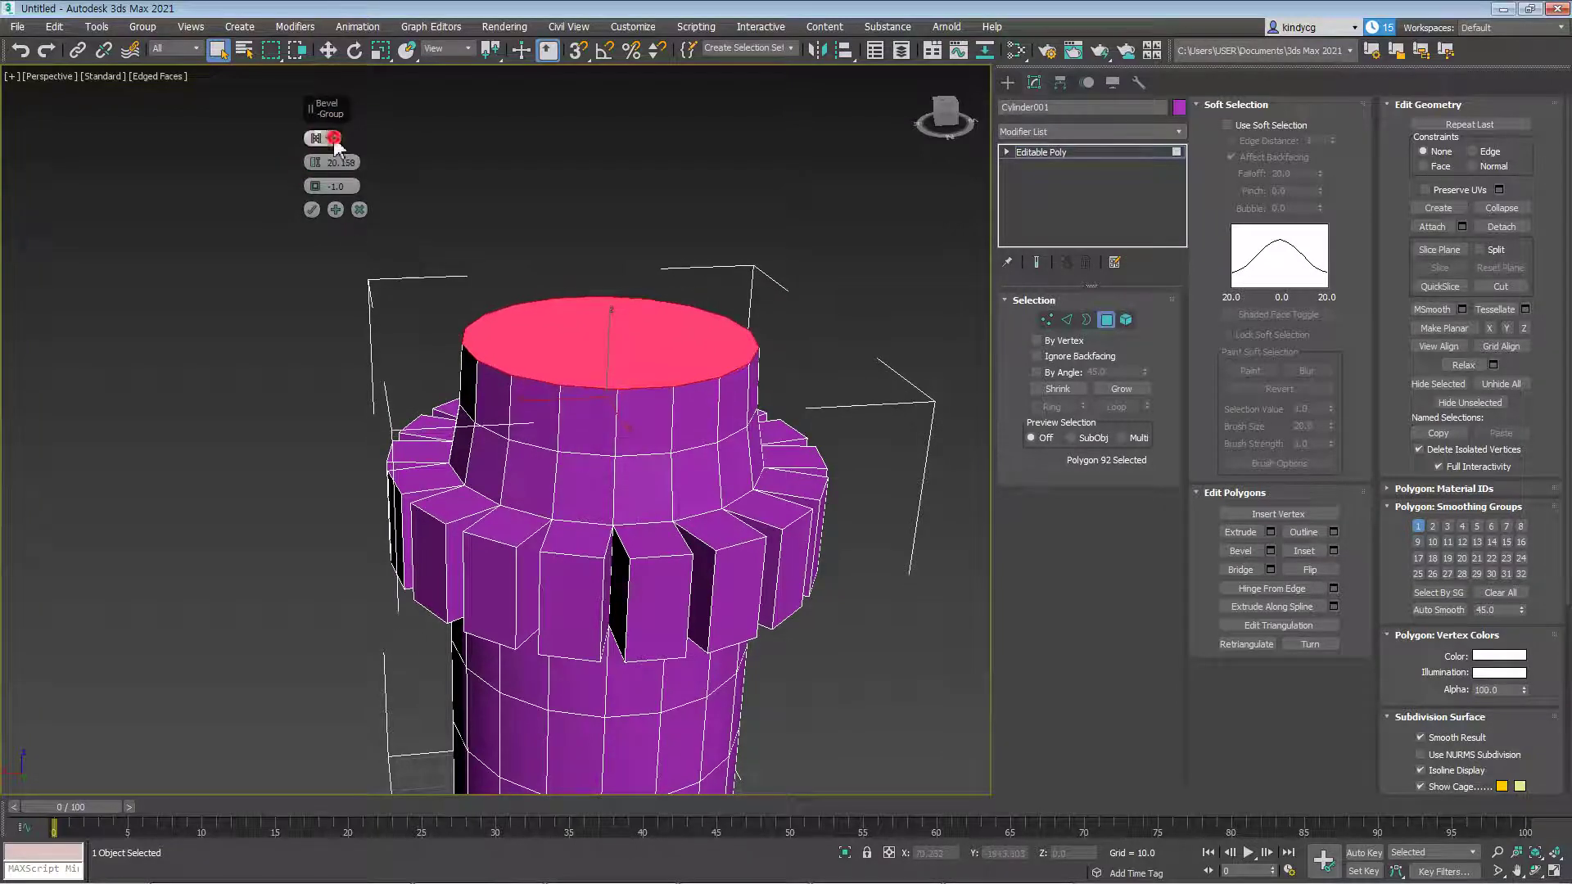
{"action": "left_click", "coordinate": [334, 138]}
{"action": "left_click", "coordinate": [271, 145]}
{"action": "left_click_drag", "start_coordinate": [316, 160], "coordinate": [307, 82]}
{"action": "left_click_drag", "start_coordinate": [314, 186], "coordinate": [312, 131]}
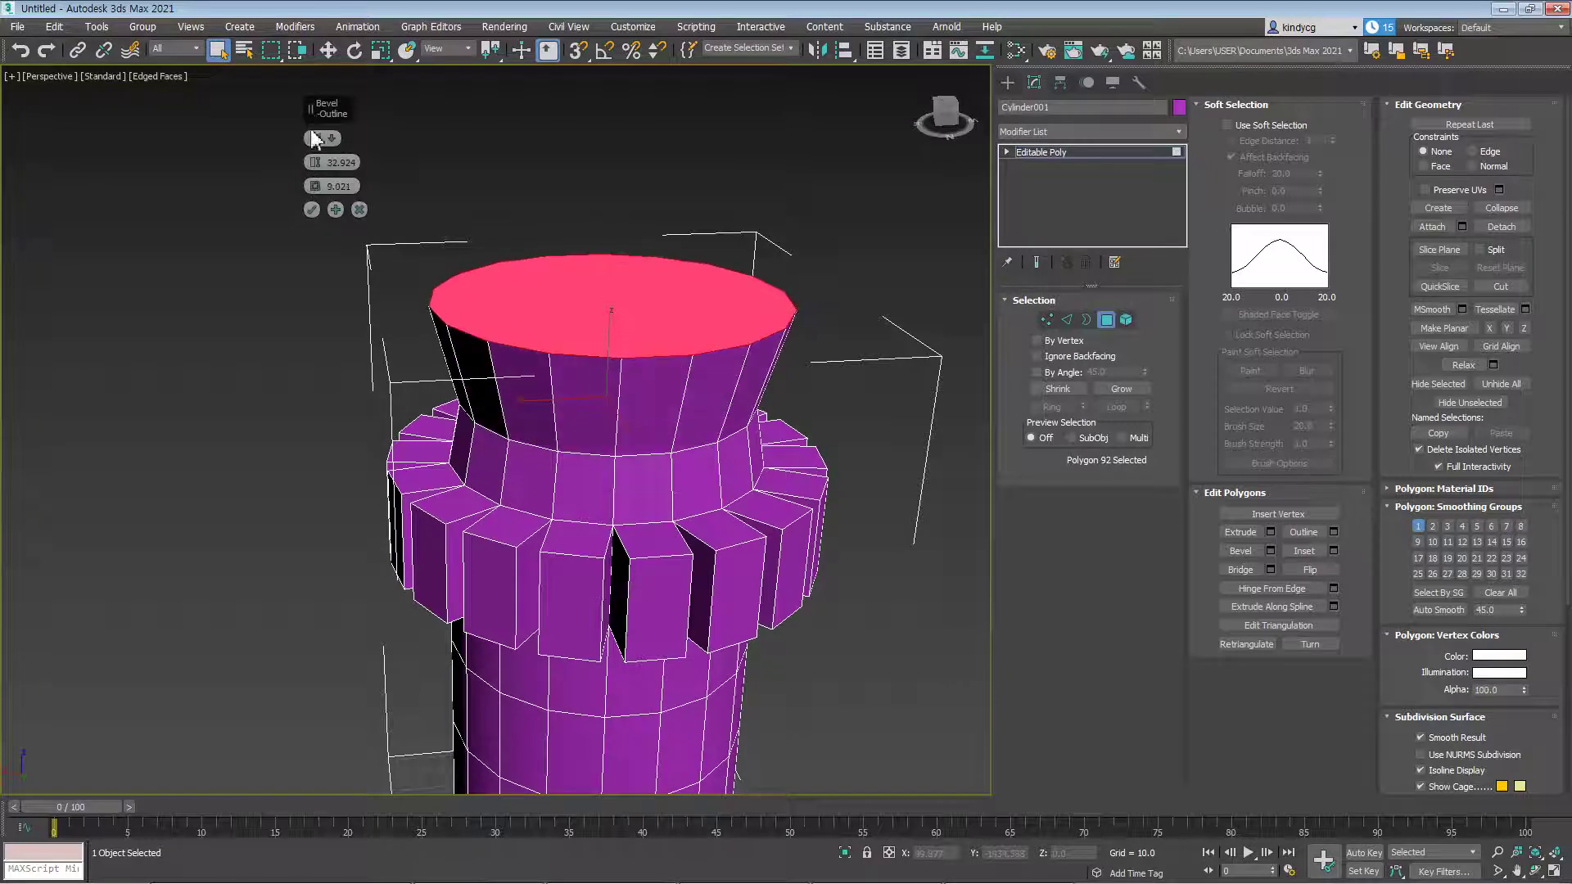
{"action": "left_click", "coordinate": [310, 210]}
{"action": "middle_click_drag", "start_coordinate": [602, 372], "coordinate": [602, 389]}
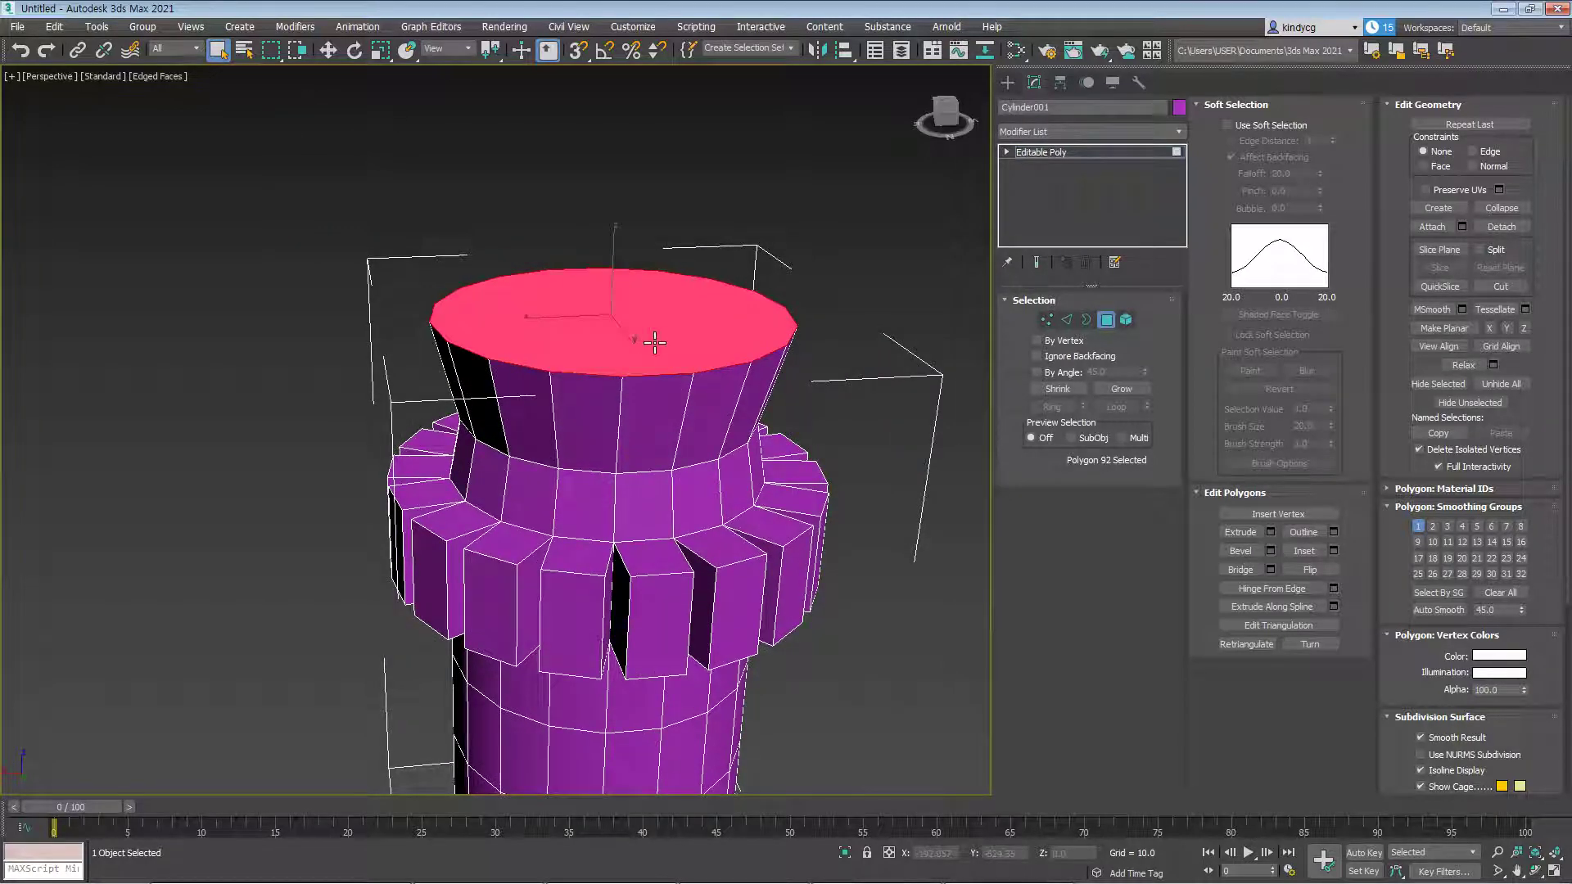
{"action": "left_click", "coordinate": [1241, 551]}
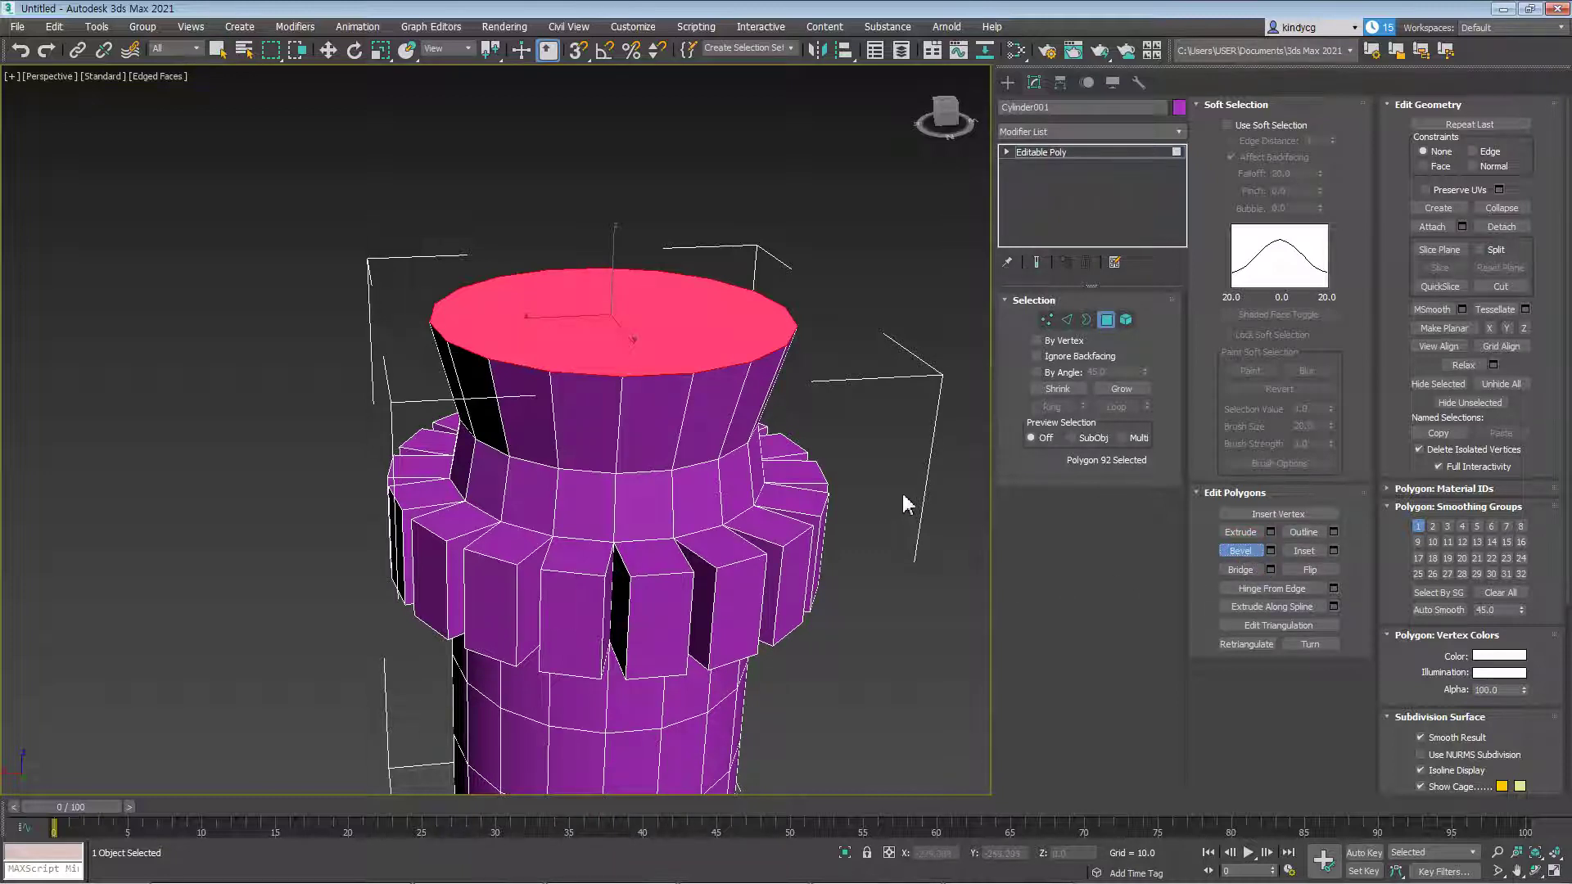
{"action": "left_click", "coordinate": [1270, 551]}
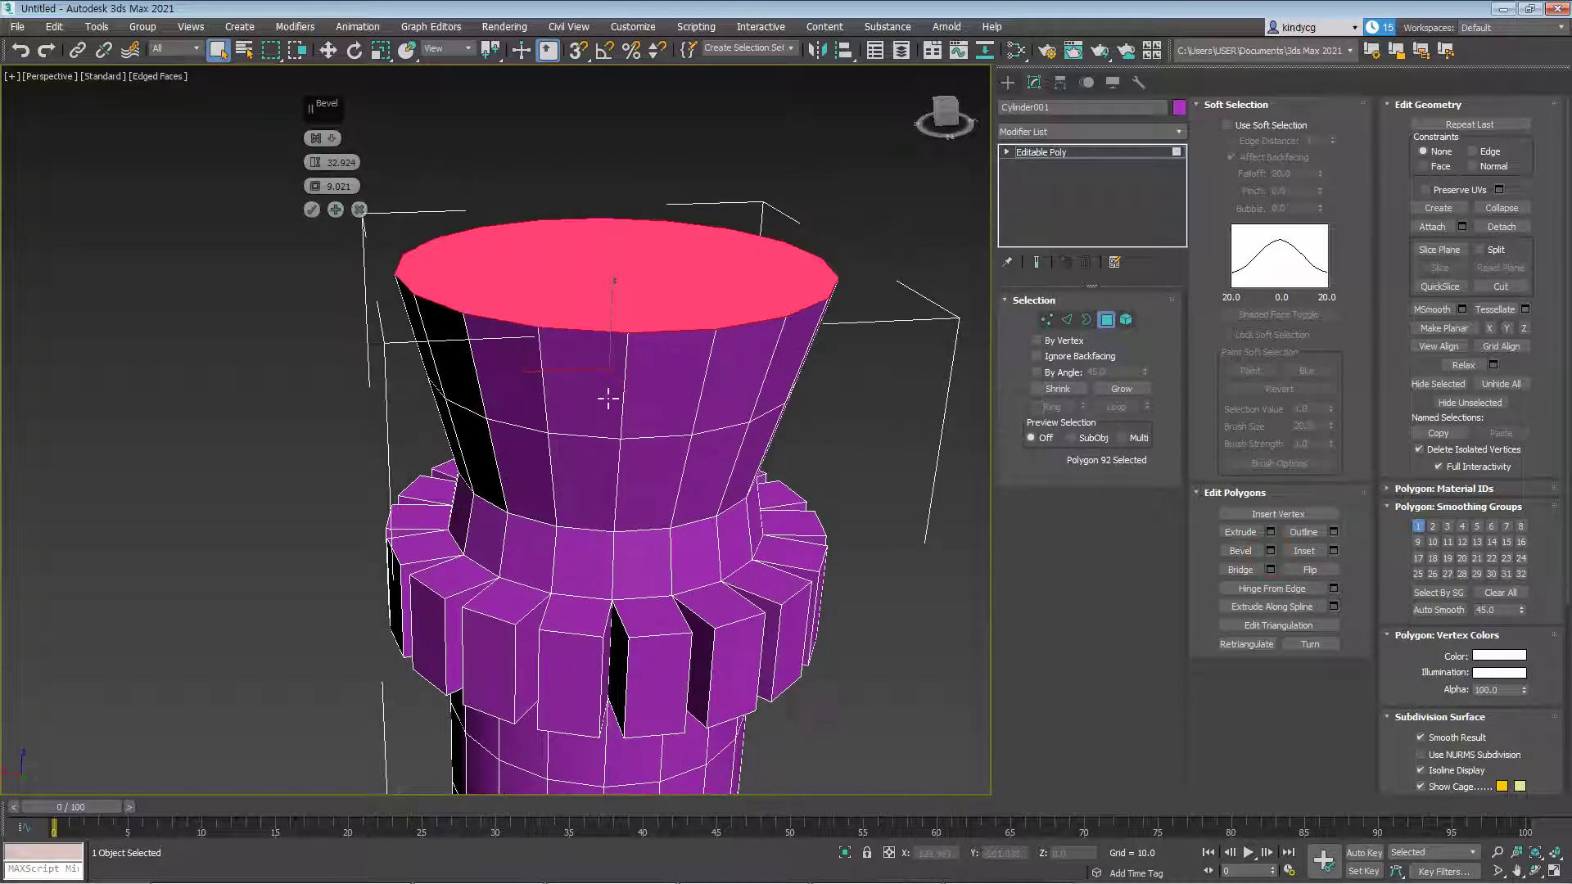
{"action": "left_click", "coordinate": [359, 209]}
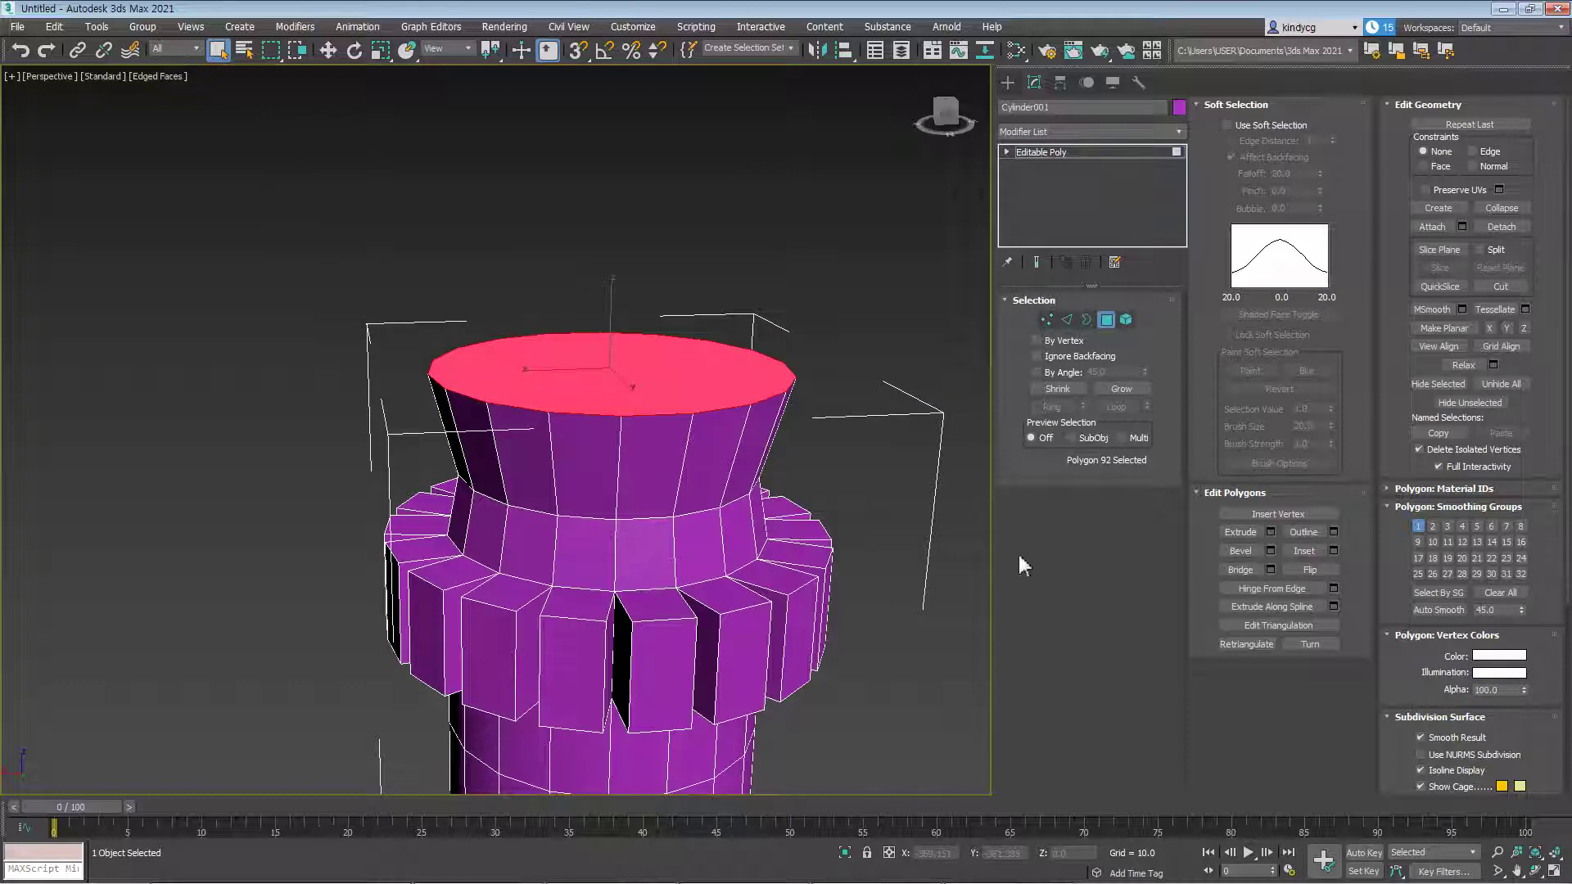
Leave polygon editing and clone the whole model straight up, placing the copy above the original
{"action": "scroll", "coordinate": [843, 606], "scroll_direction": "down", "scroll_amount": 4}
{"action": "left_click", "coordinate": [1106, 319]}
{"action": "scroll", "coordinate": [850, 618], "scroll_direction": "down", "scroll_amount": 5}
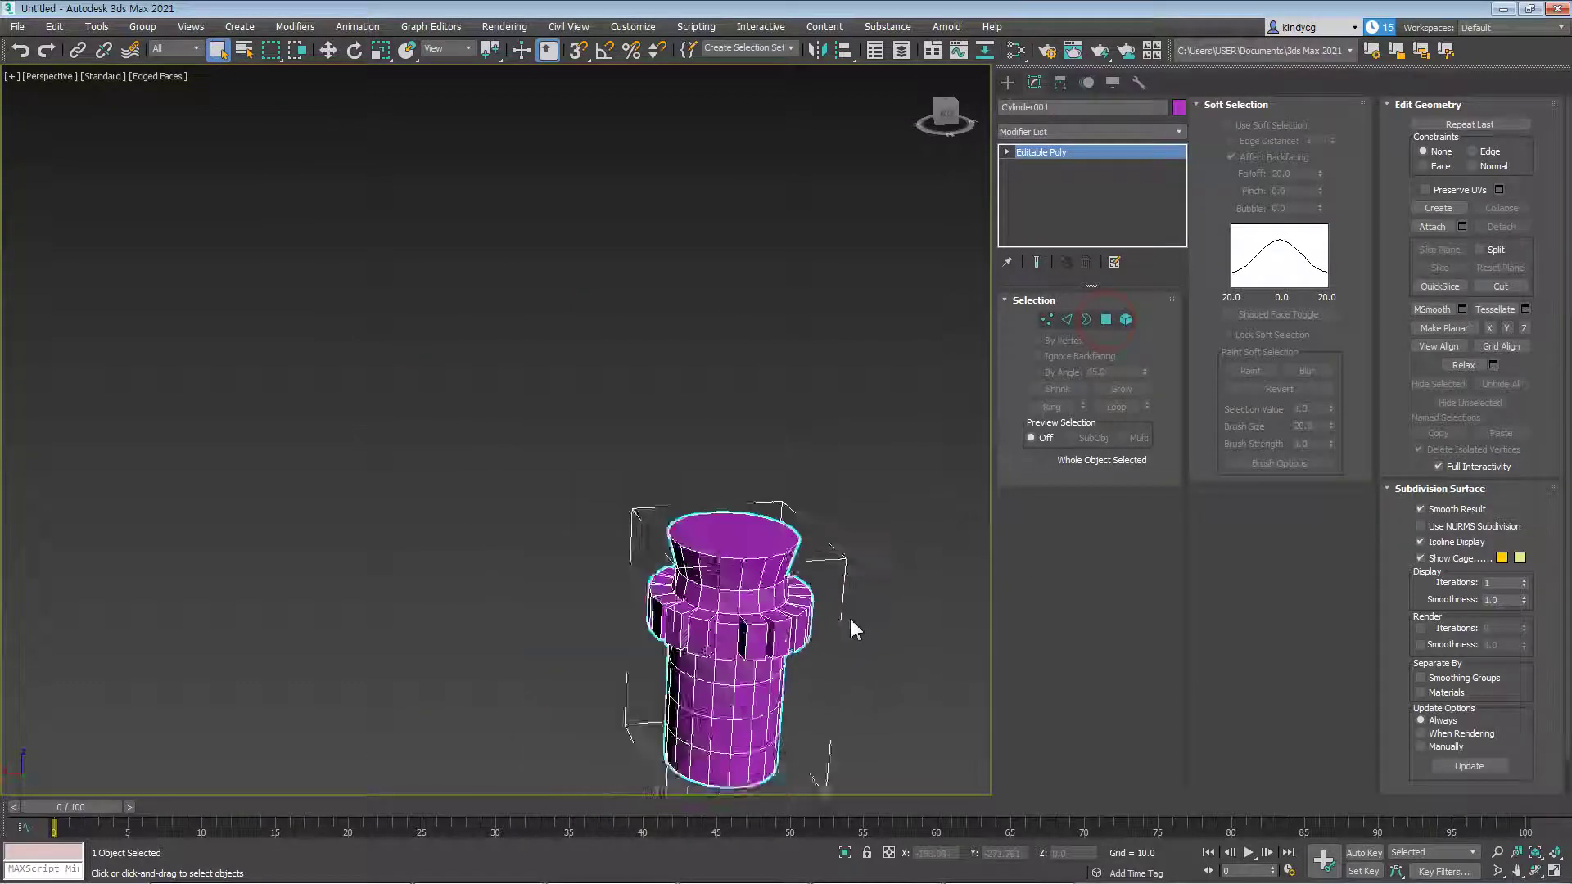
{"action": "key", "text": "w"}
{"action": "mouse_move", "coordinate": [785, 538]}
{"action": "left_mouse_down", "text": "shift"}
{"action": "mouse_move", "coordinate": [778, 311]}
{"action": "mouse_move", "coordinate": [769, 334]}
{"action": "mouse_move", "coordinate": [798, 315]}
{"action": "left_mouse_up", "text": "shift"}
{"action": "left_click", "coordinate": [711, 401]}
{"action": "left_click", "coordinate": [805, 521]}
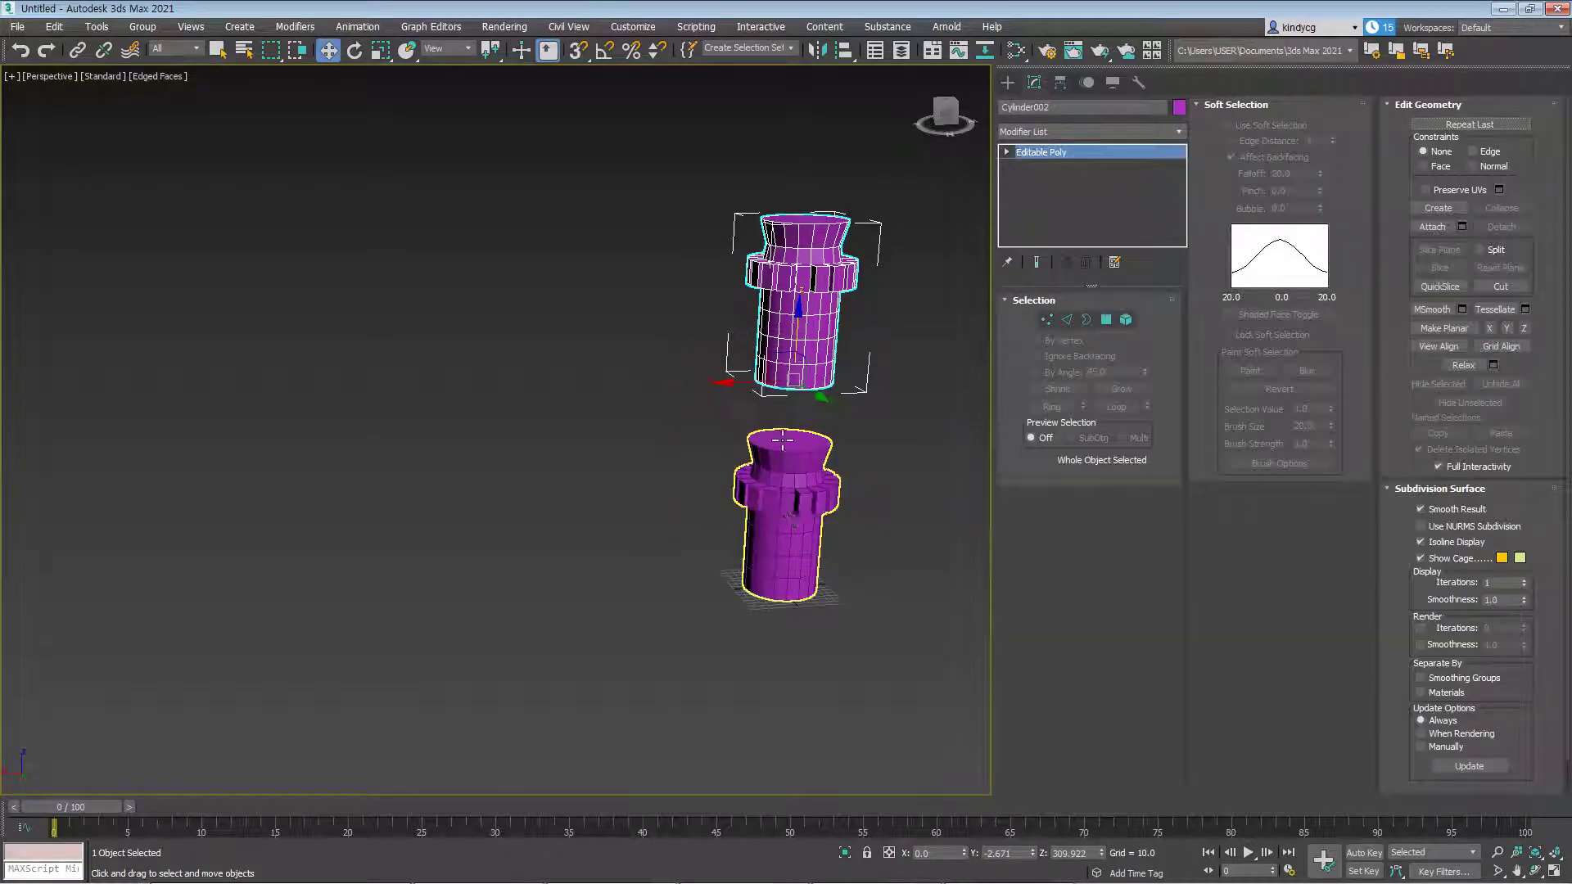
Attach the original lower model to the upper copy as one Editable Poly object
{"action": "scroll", "coordinate": [744, 508], "scroll_direction": "up", "scroll_amount": 5}
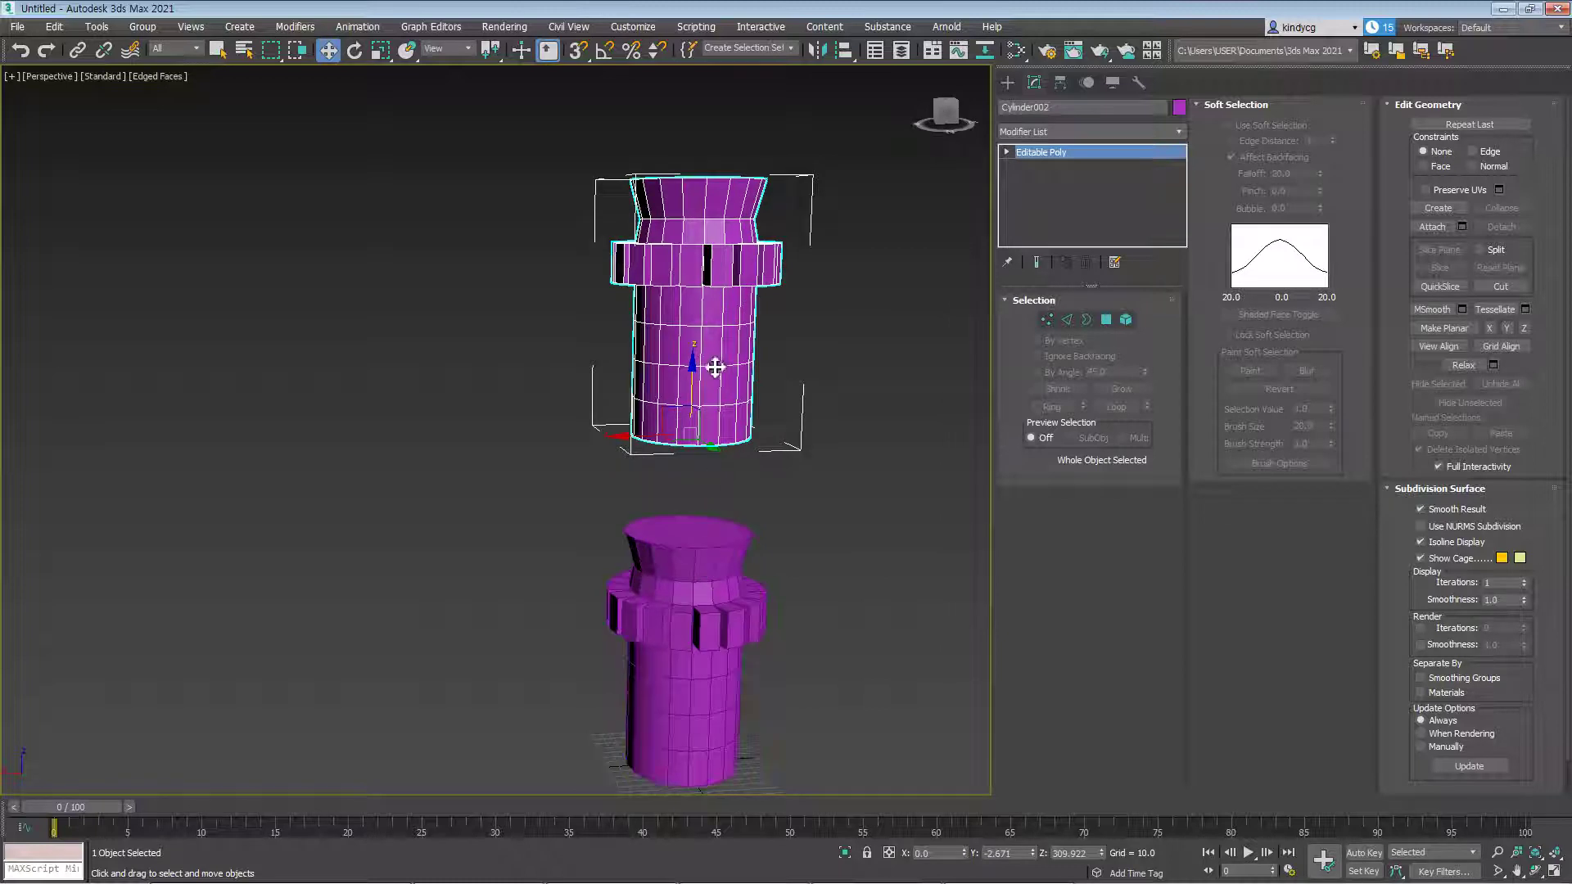
{"action": "right_click", "coordinate": [715, 412]}
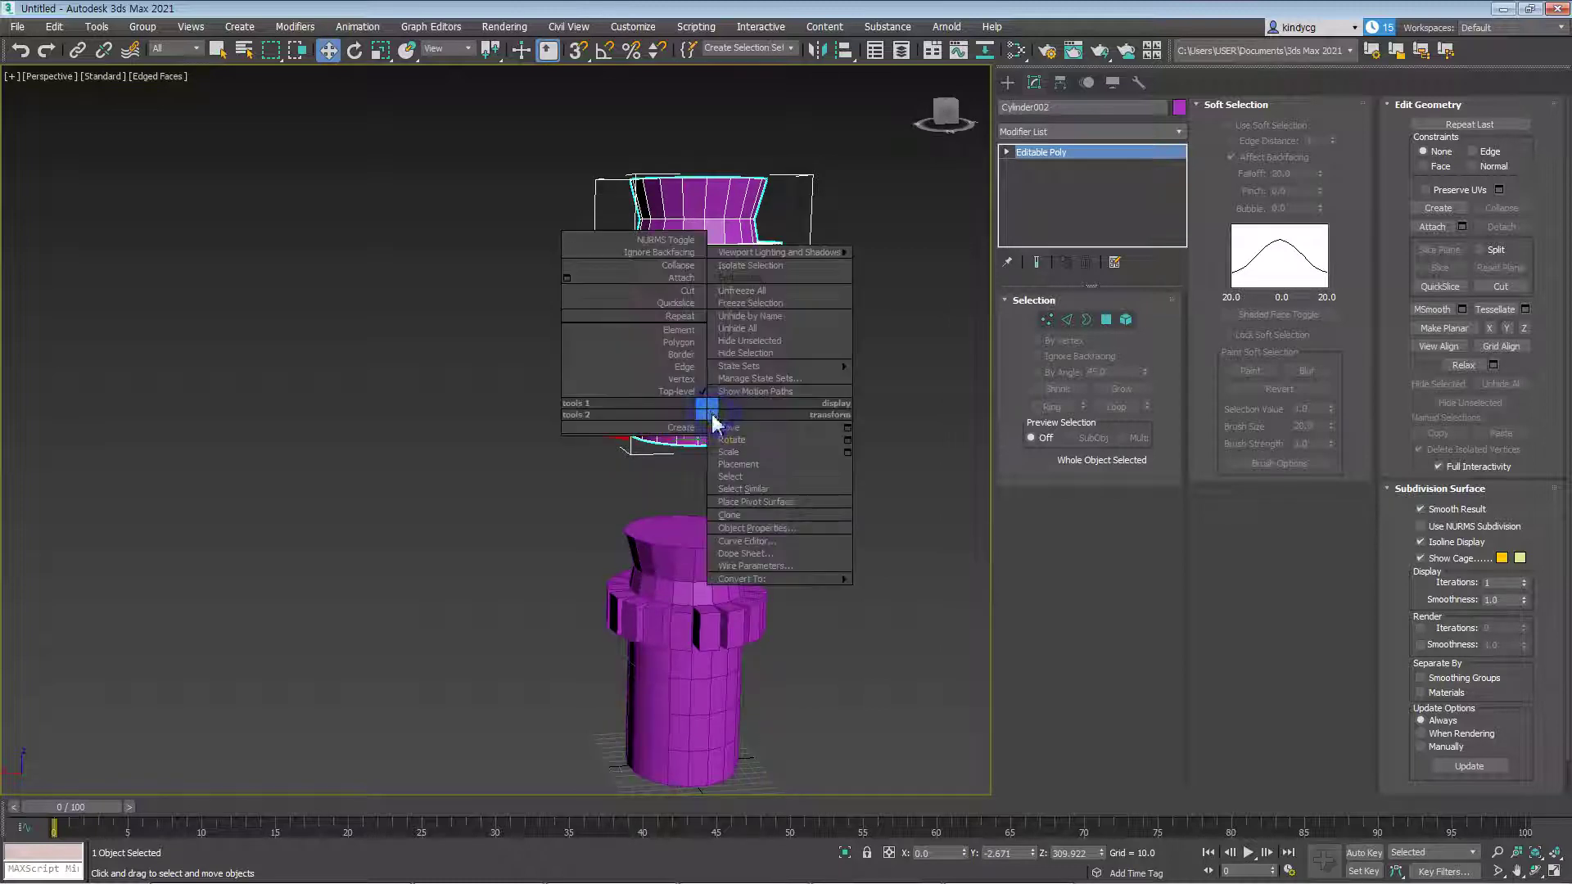
{"action": "left_click", "coordinate": [686, 282]}
{"action": "left_click", "coordinate": [740, 564]}
{"action": "middle_click_drag", "start_coordinate": [772, 537], "coordinate": [773, 485], "text": "alt"}
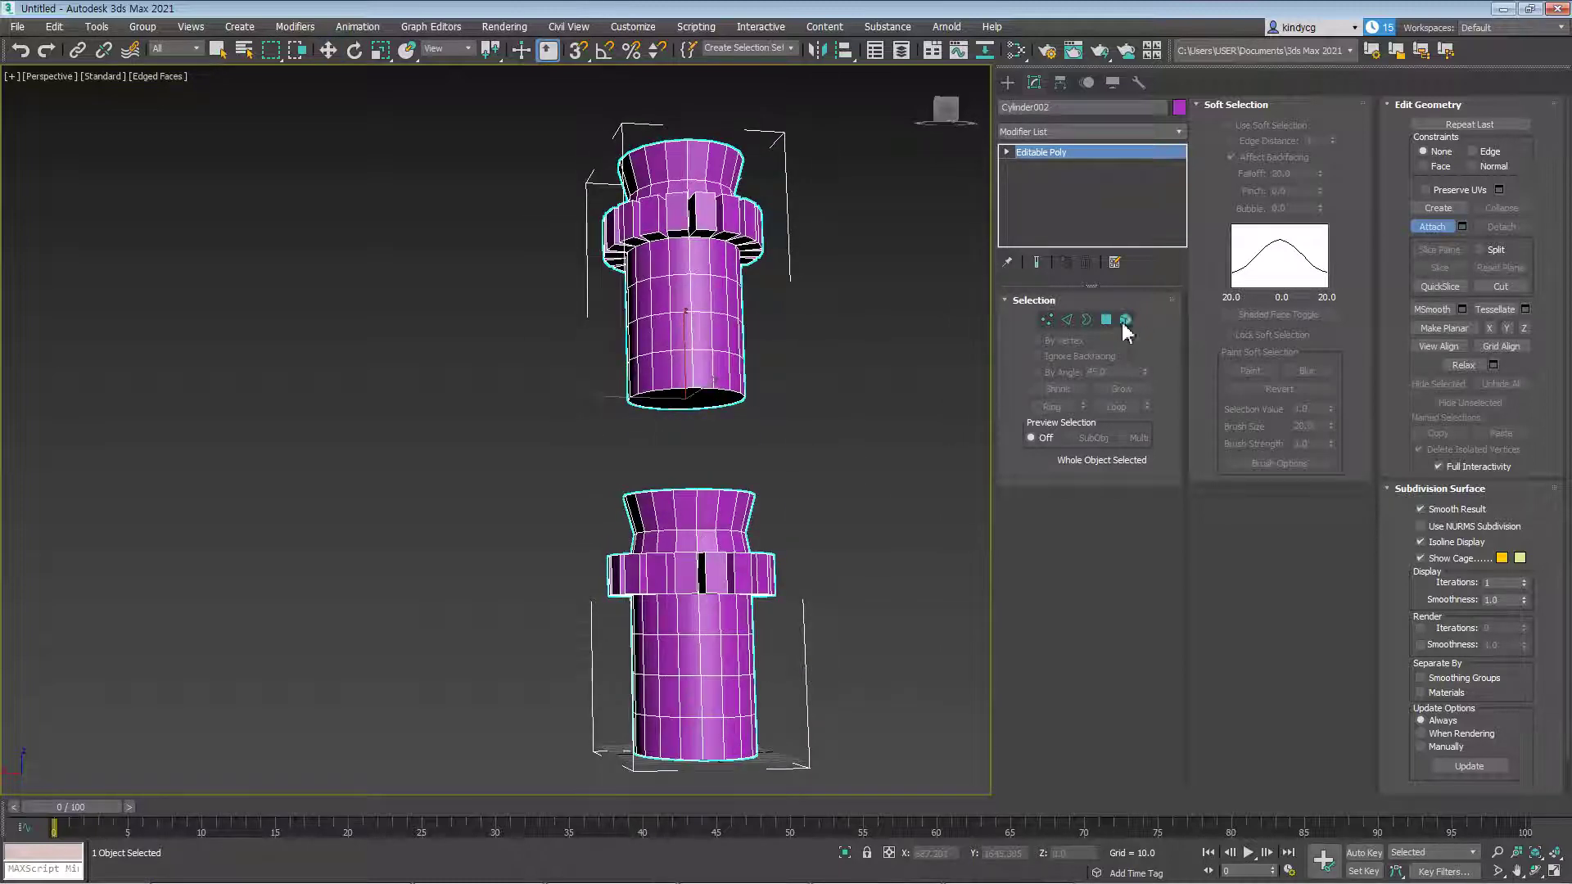
Select the bottom cap polygon of the upper element together with the top cap polygon of the lower element
{"action": "left_click", "coordinate": [1108, 321]}
{"action": "left_click", "coordinate": [694, 402]}
{"action": "middle_click_drag", "start_coordinate": [694, 403], "coordinate": [696, 360], "text": "alt"}
{"action": "left_click", "coordinate": [681, 491], "text": "ctrl"}
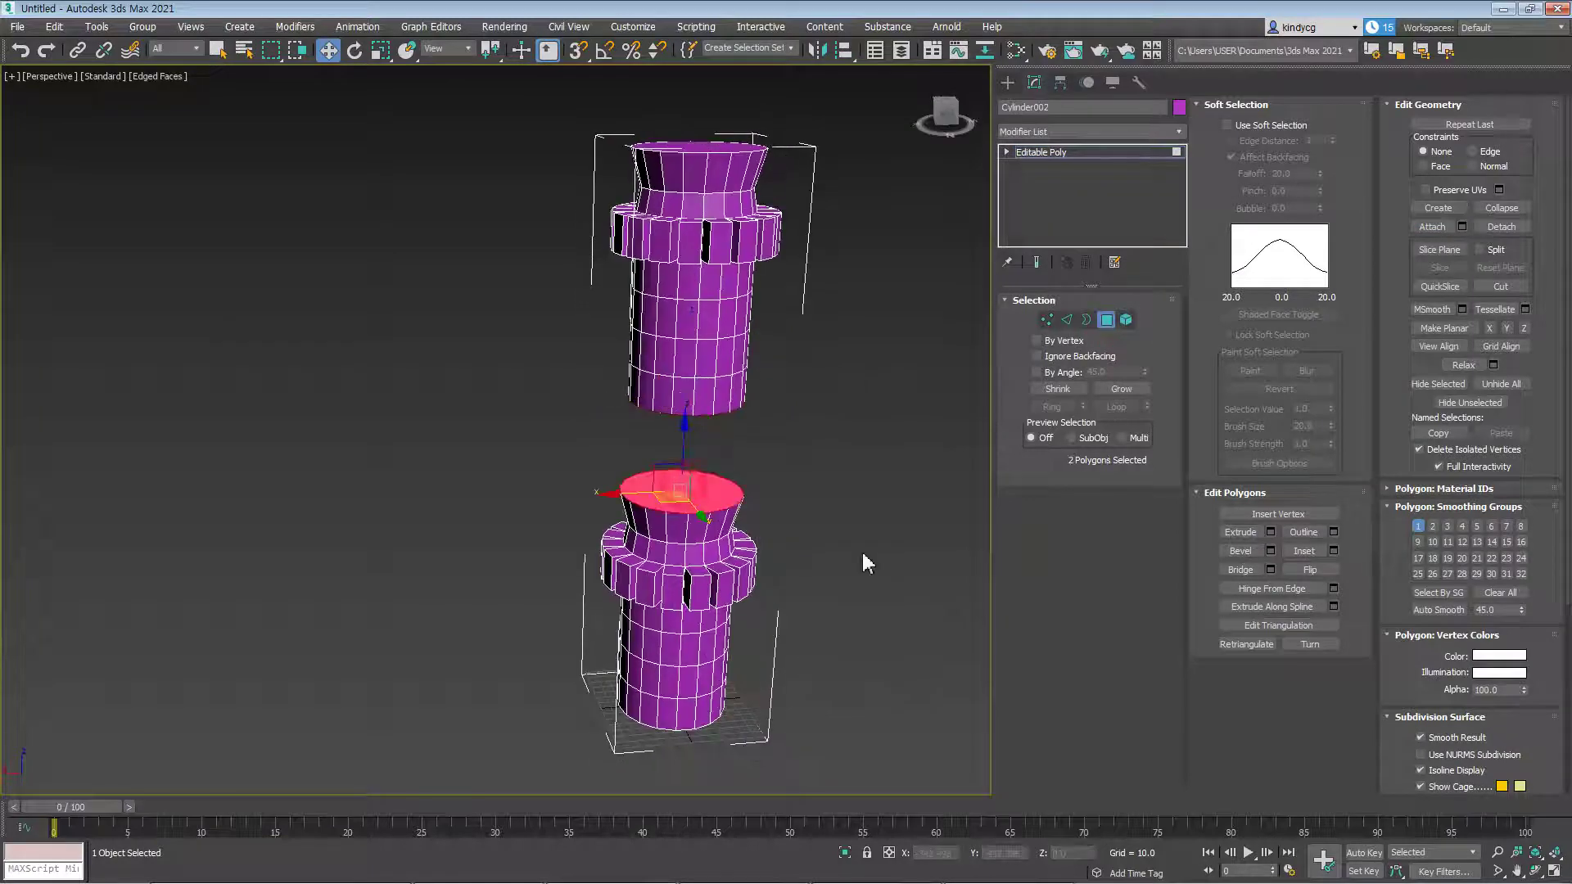
Bridge the two selected cap polygons to join the upper and lower elements, and clear the polygon selection
{"action": "left_click", "coordinate": [1244, 573]}
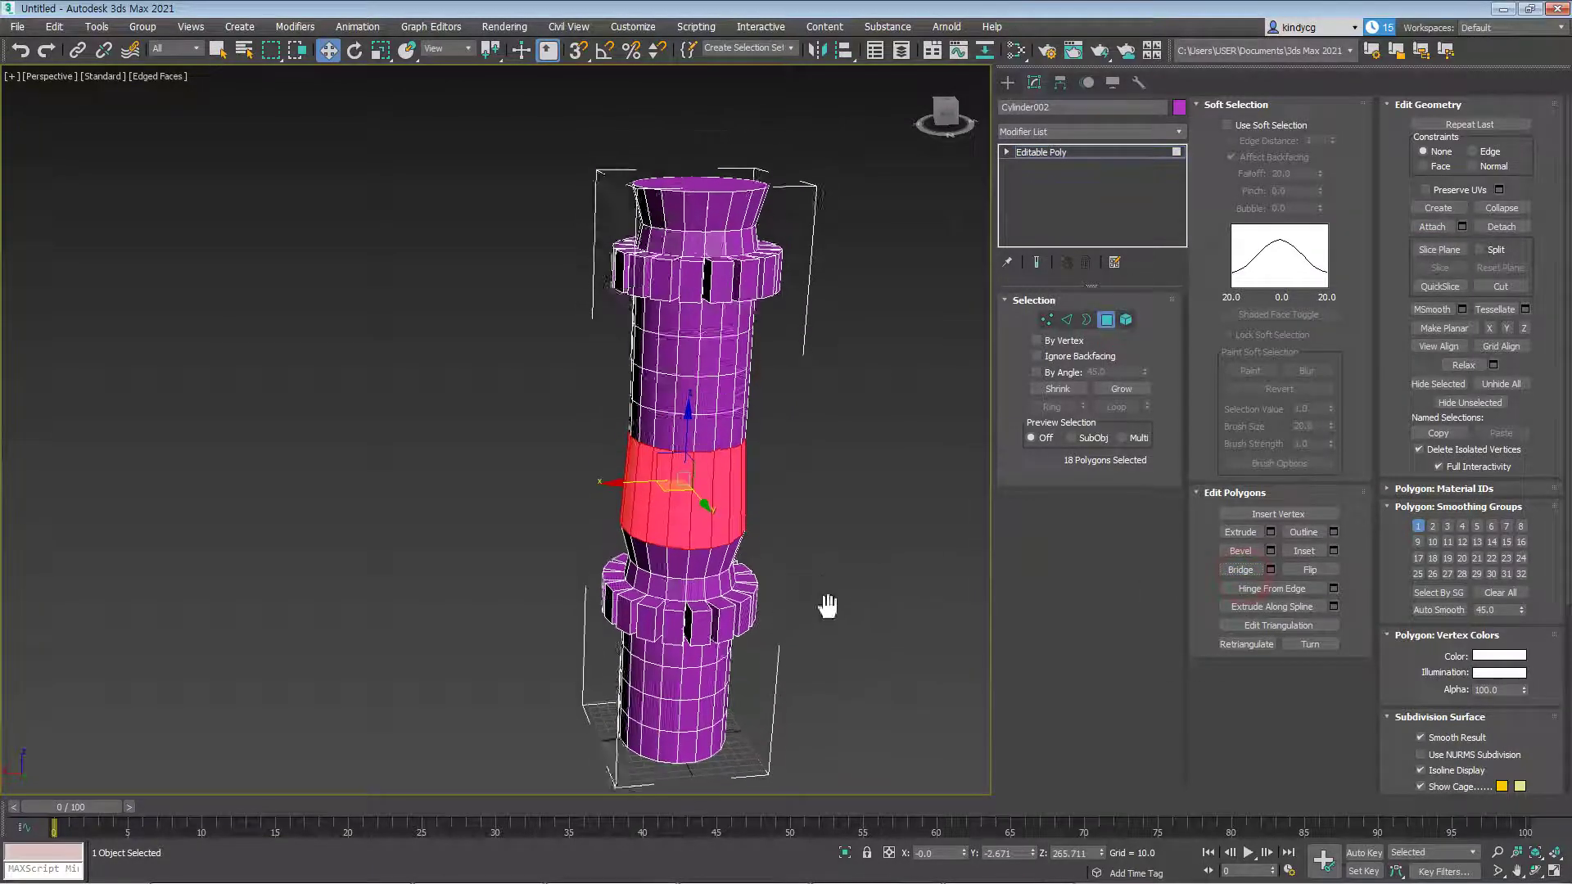
{"action": "left_click", "coordinate": [823, 576]}
{"action": "middle_click_drag", "start_coordinate": [813, 603], "coordinate": [754, 567], "text": "alt"}
{"action": "scroll", "coordinate": [756, 561], "scroll_direction": "up", "scroll_amount": 4}
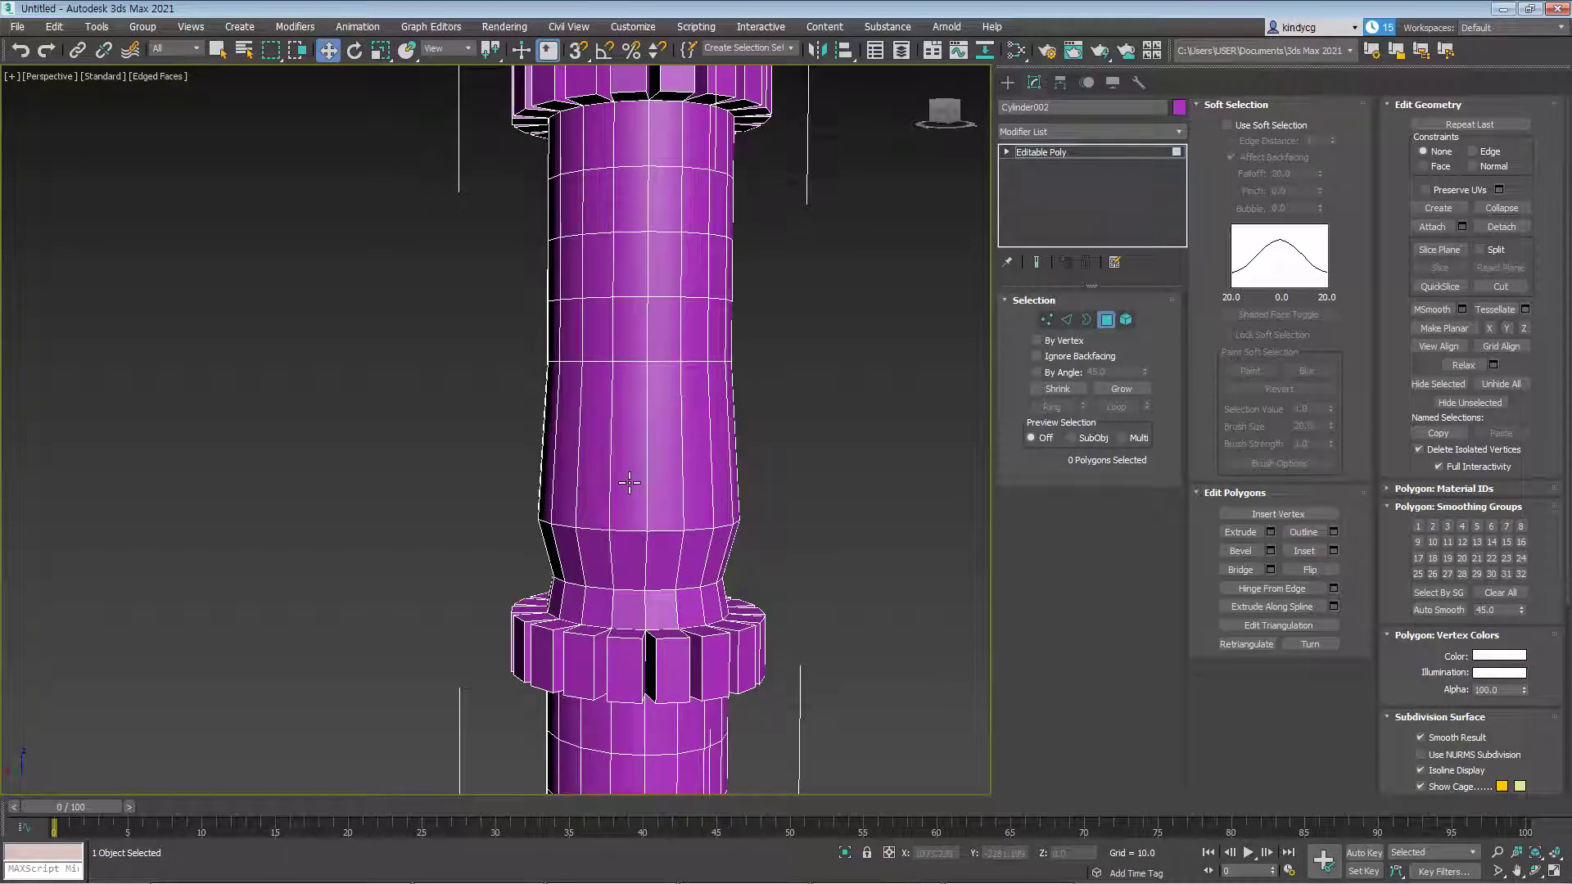
{"action": "middle_click_drag", "start_coordinate": [675, 520], "coordinate": [737, 559]}
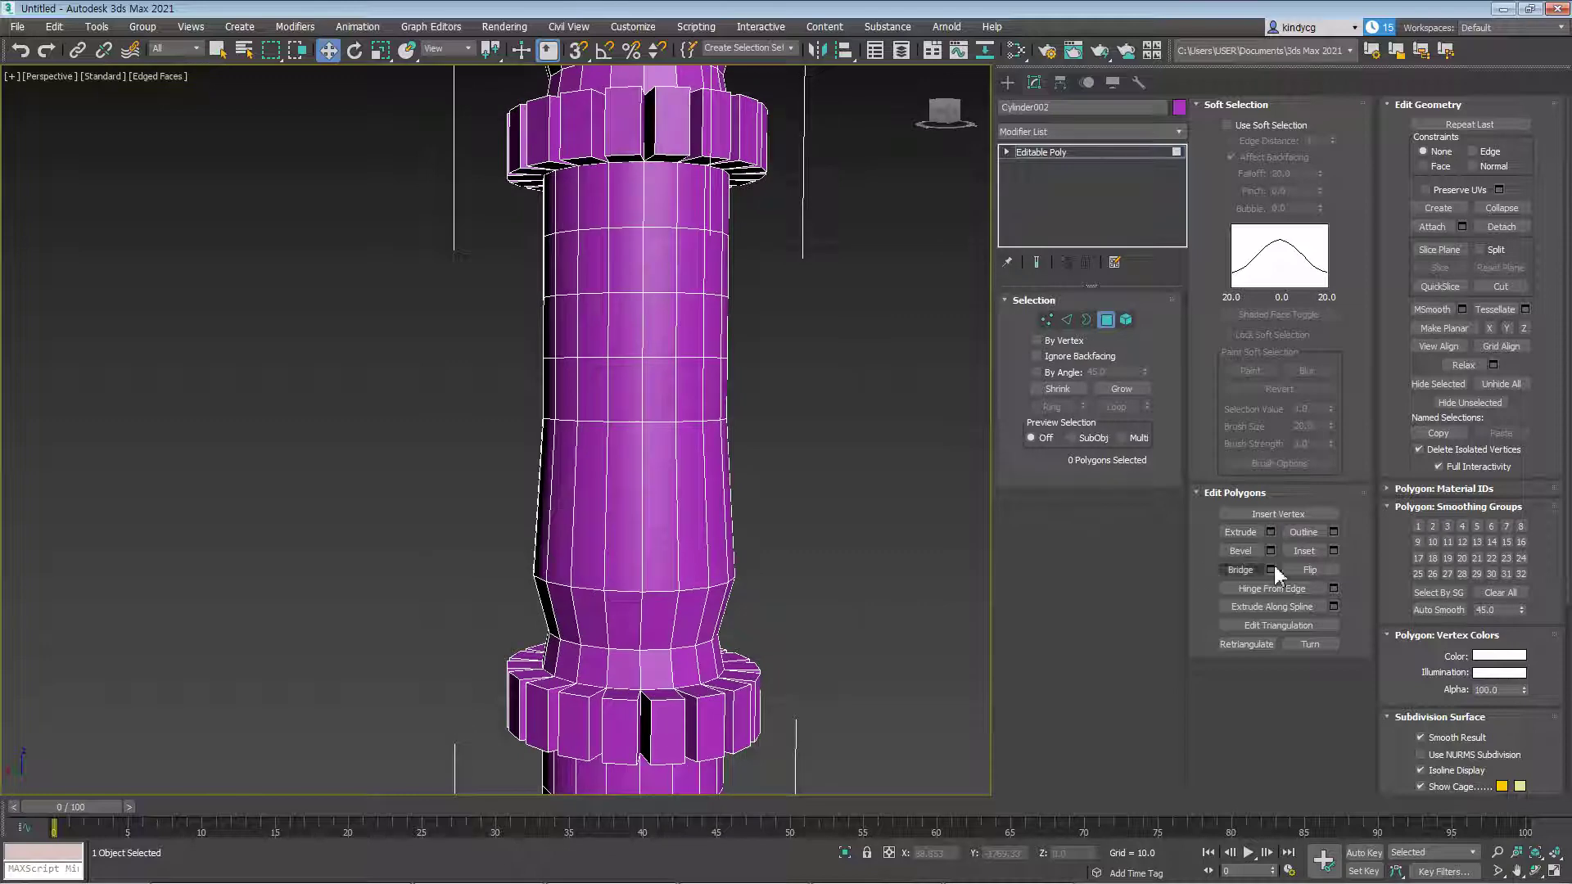
{"action": "middle_click_drag", "start_coordinate": [744, 385], "coordinate": [734, 434]}
Flip the normals of the bridged polygon band between the two elements, and start a quick render but cancel it
{"action": "left_click_drag", "start_coordinate": [814, 447], "coordinate": [448, 455]}
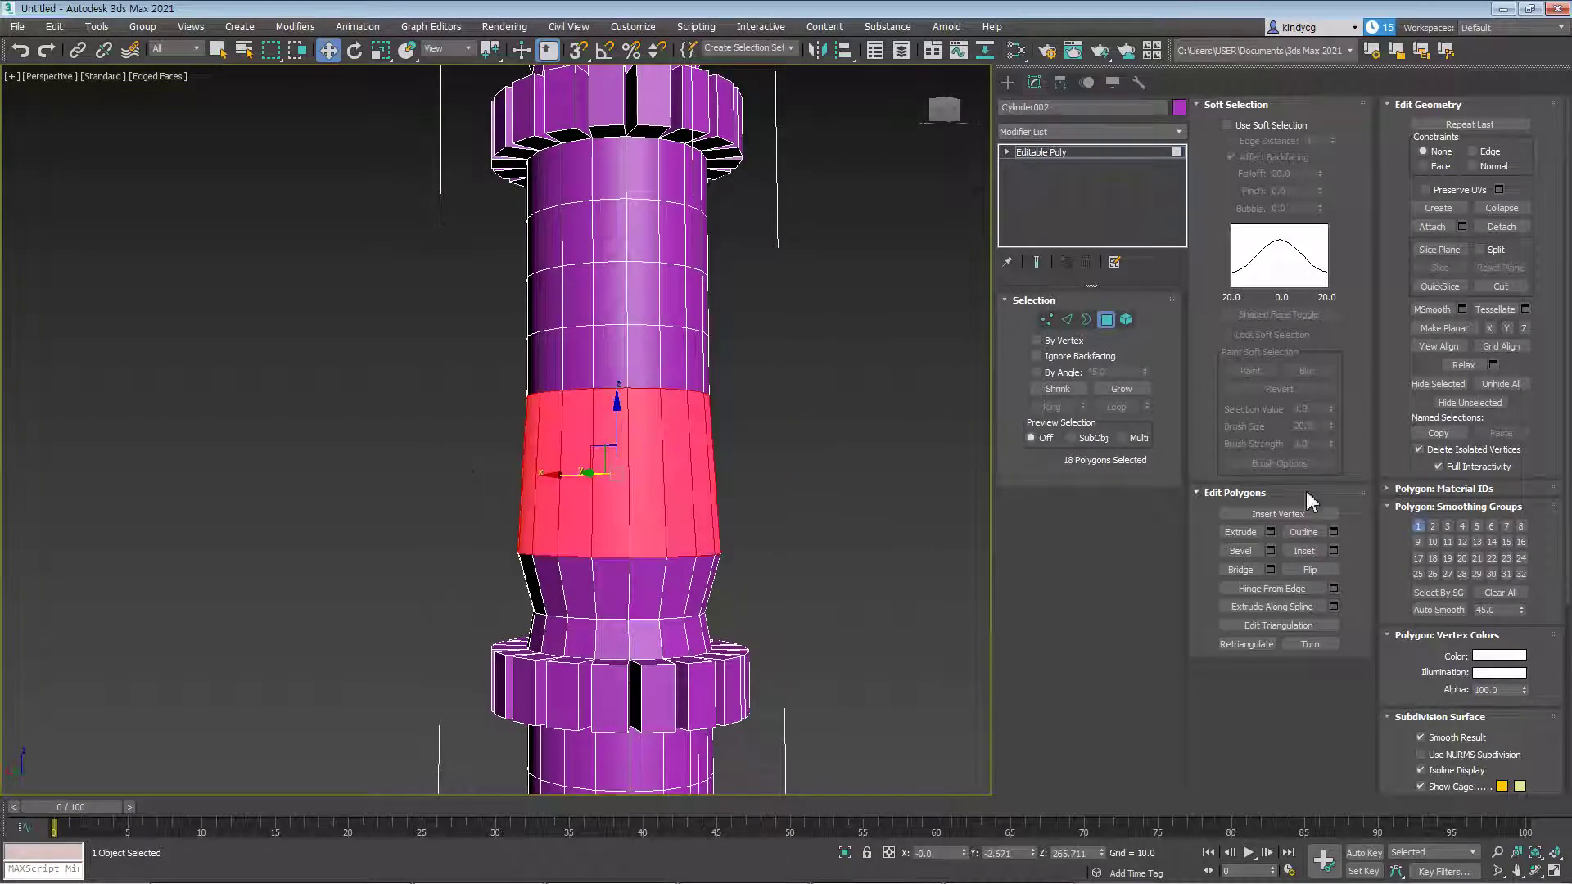
{"action": "left_click", "coordinate": [1309, 570]}
{"action": "left_click", "coordinate": [781, 531]}
{"action": "scroll", "coordinate": [680, 517], "scroll_direction": "up", "scroll_amount": 3}
{"action": "key", "text": "shift+q"}
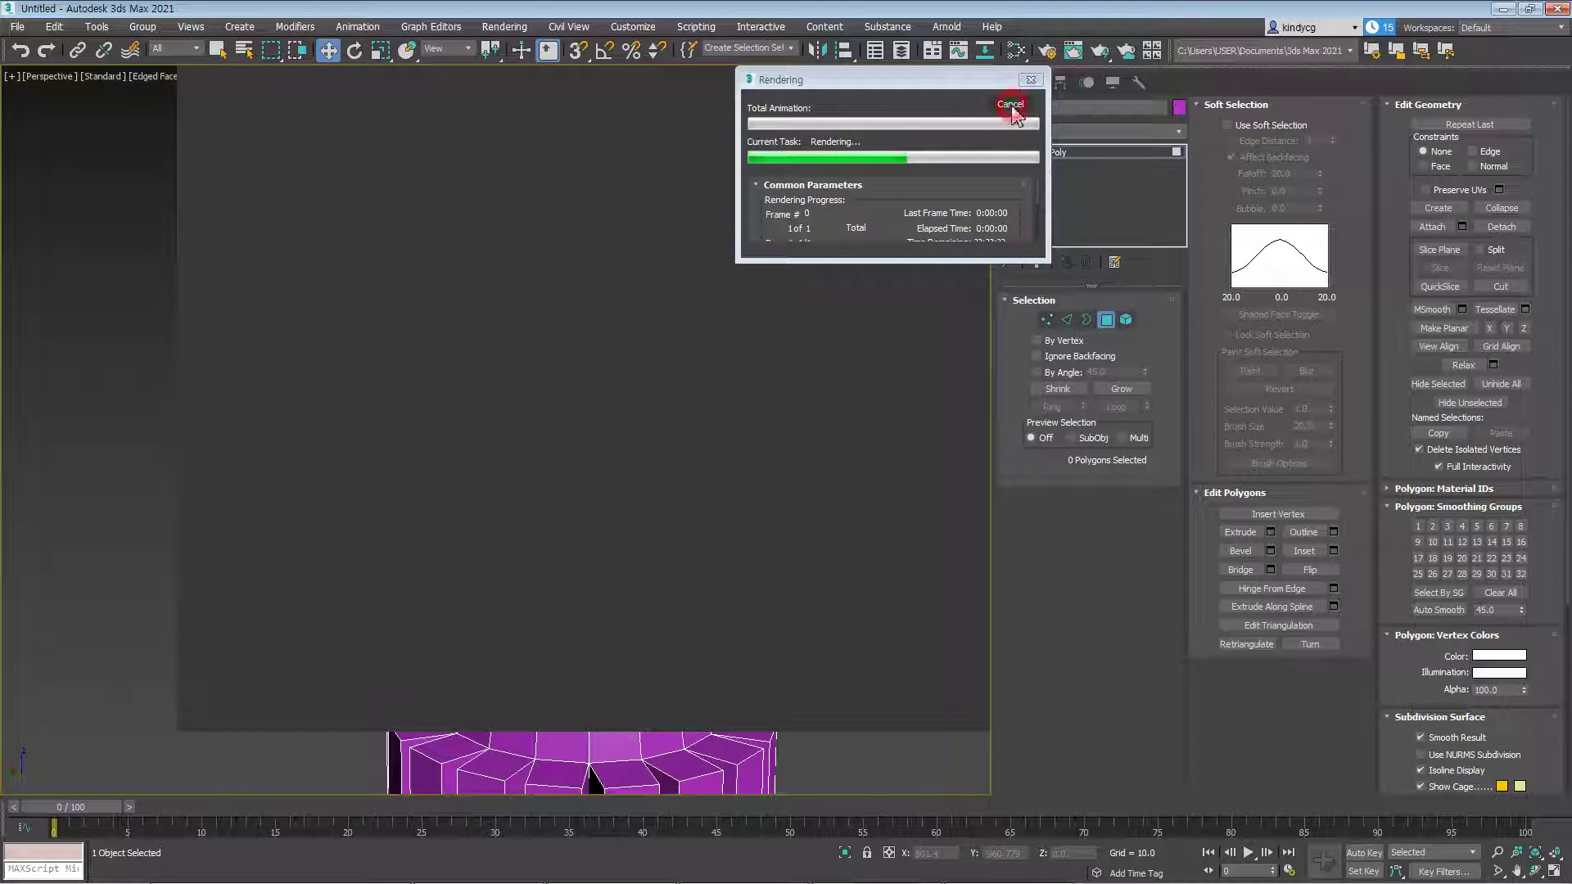
{"action": "left_click", "coordinate": [1012, 107]}
Reselect the whole bridged band, flip its normals back outward, and clear the selection
{"action": "left_click_drag", "start_coordinate": [785, 340], "coordinate": [288, 419]}
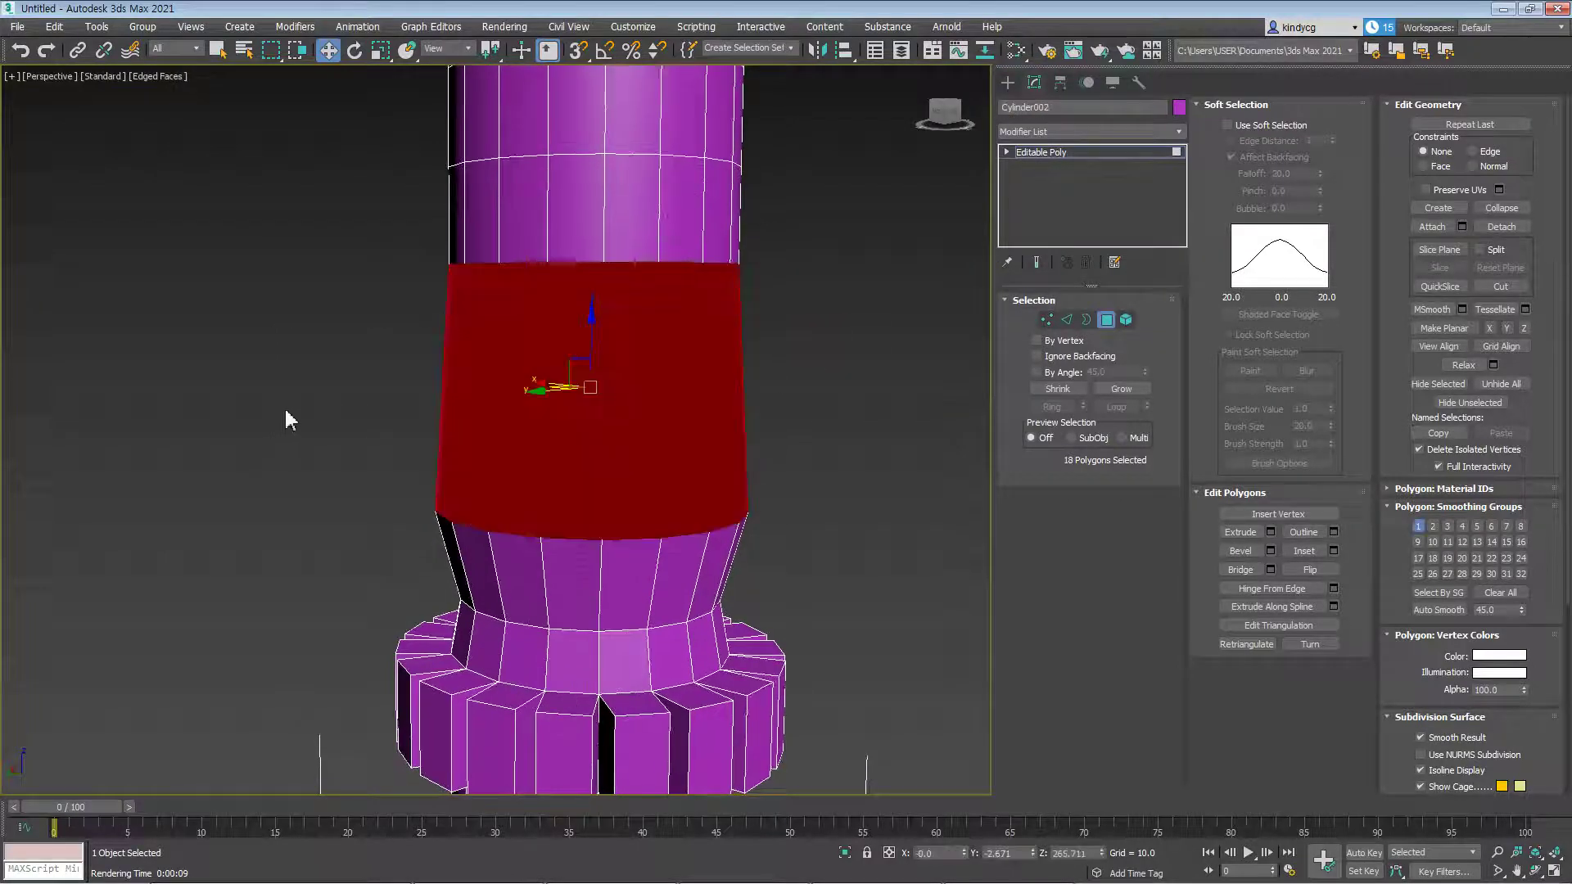
{"action": "left_click", "coordinate": [1312, 569]}
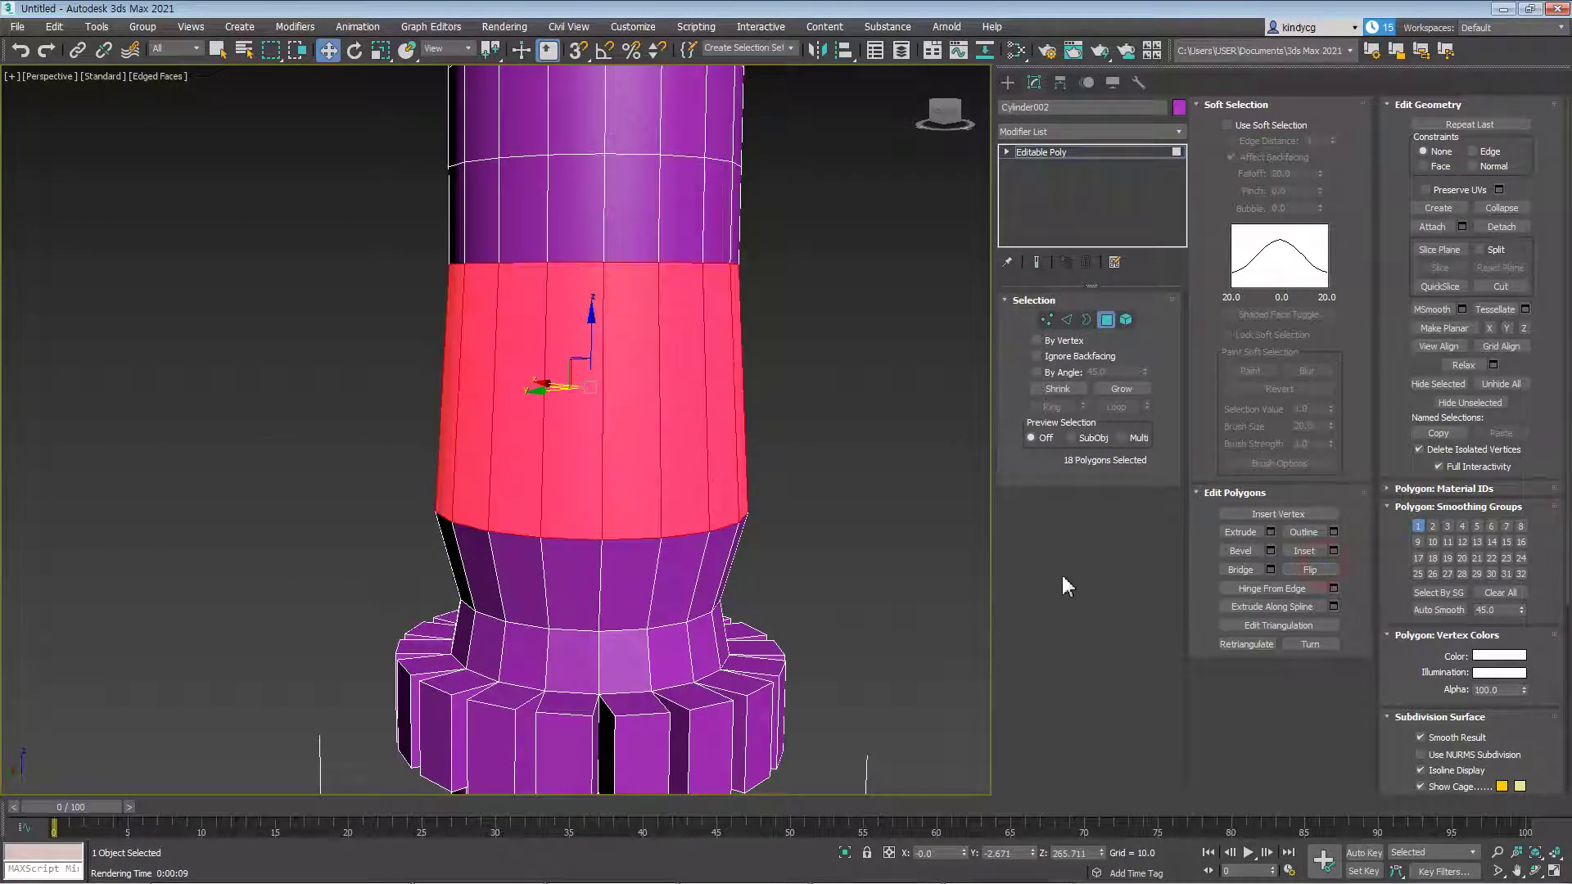
{"action": "left_click", "coordinate": [871, 514]}
{"action": "key", "text": "ctrl+z"}
{"action": "left_click", "coordinate": [828, 493]}
{"action": "middle_click_drag", "start_coordinate": [651, 485], "coordinate": [674, 441]}
{"action": "scroll", "coordinate": [644, 520], "scroll_direction": "down", "scroll_amount": 5}
{"action": "scroll", "coordinate": [663, 508], "scroll_direction": "up", "scroll_amount": 3}
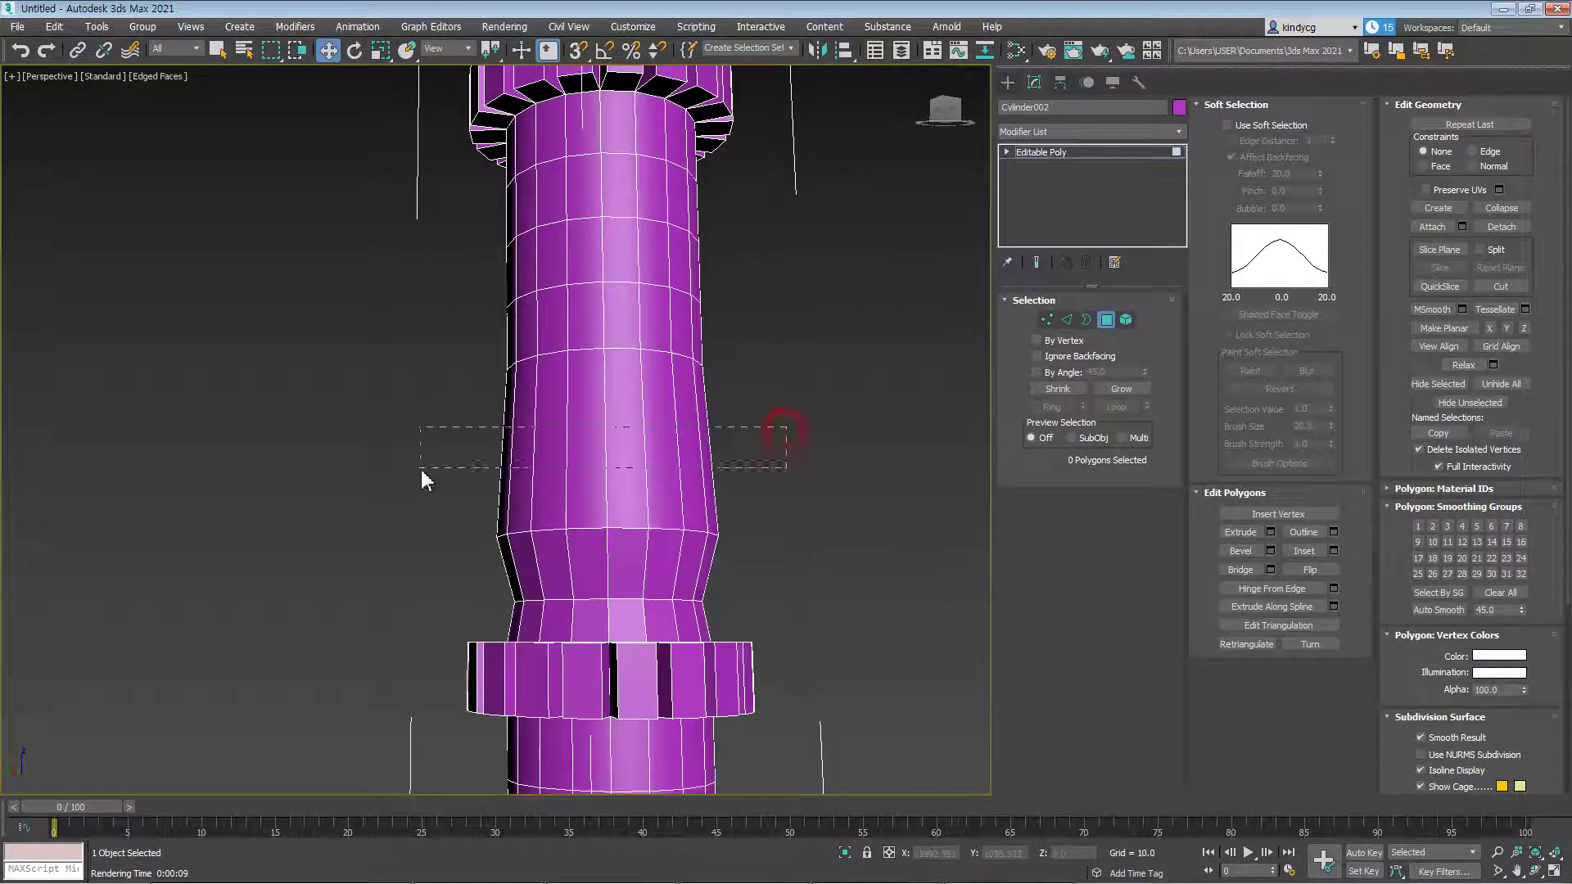
Select the bridged band once more and flip its normals inward, inspecting it from several angles
{"action": "left_click_drag", "start_coordinate": [420, 469], "coordinate": [421, 470]}
{"action": "middle_click_drag", "start_coordinate": [617, 512], "coordinate": [620, 528], "text": "alt"}
{"action": "scroll", "coordinate": [629, 472], "scroll_direction": "up", "scroll_amount": 3}
{"action": "middle_click_drag", "start_coordinate": [628, 473], "coordinate": [635, 467], "text": "alt"}
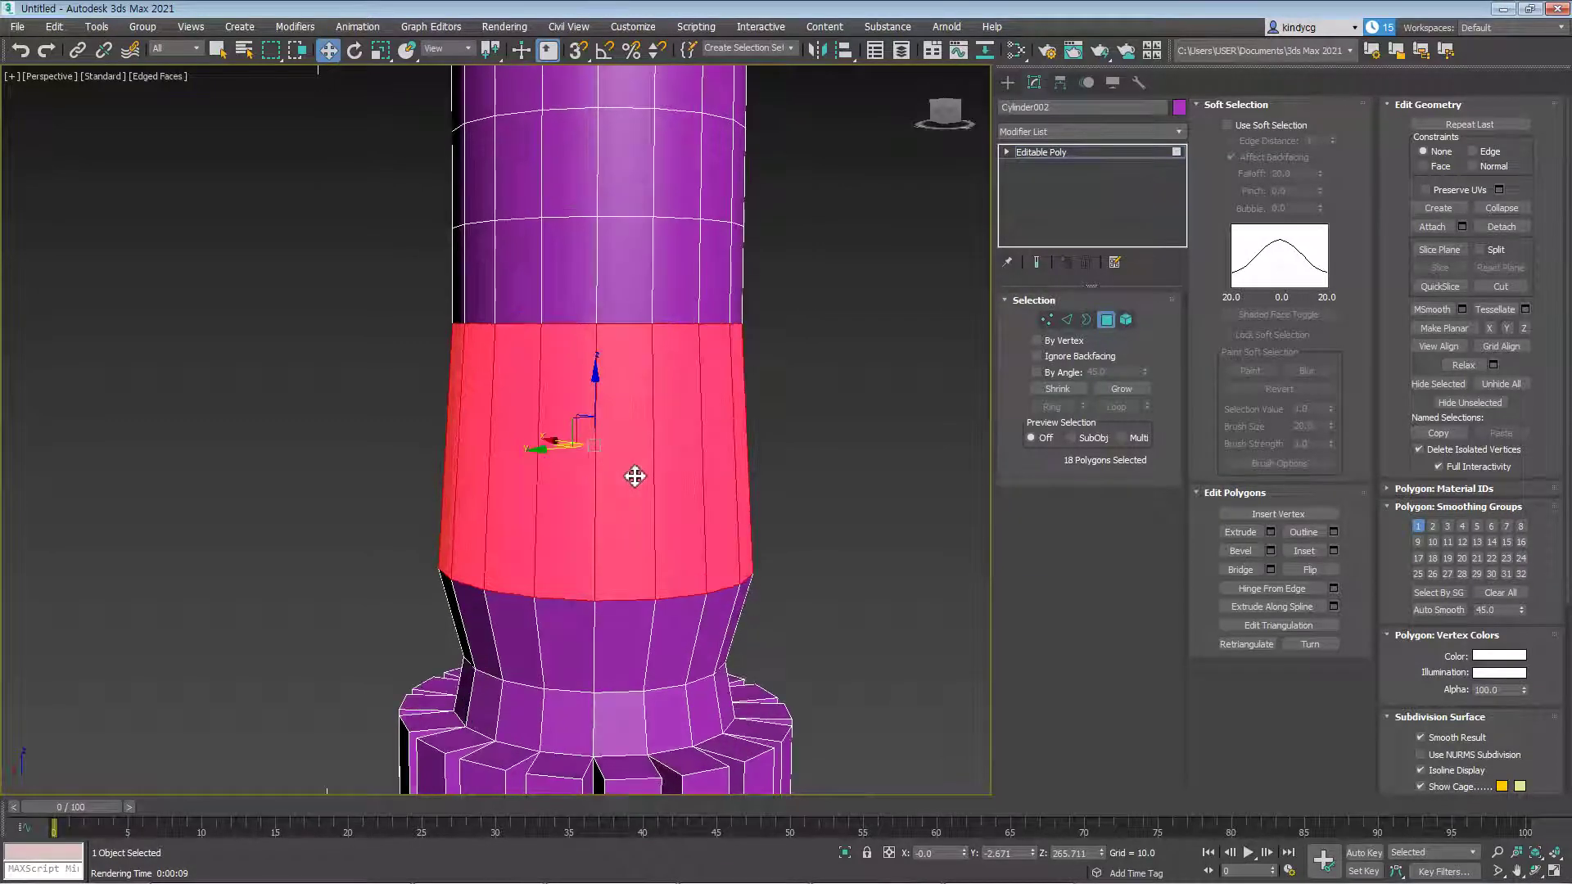
{"action": "left_click", "coordinate": [1326, 571]}
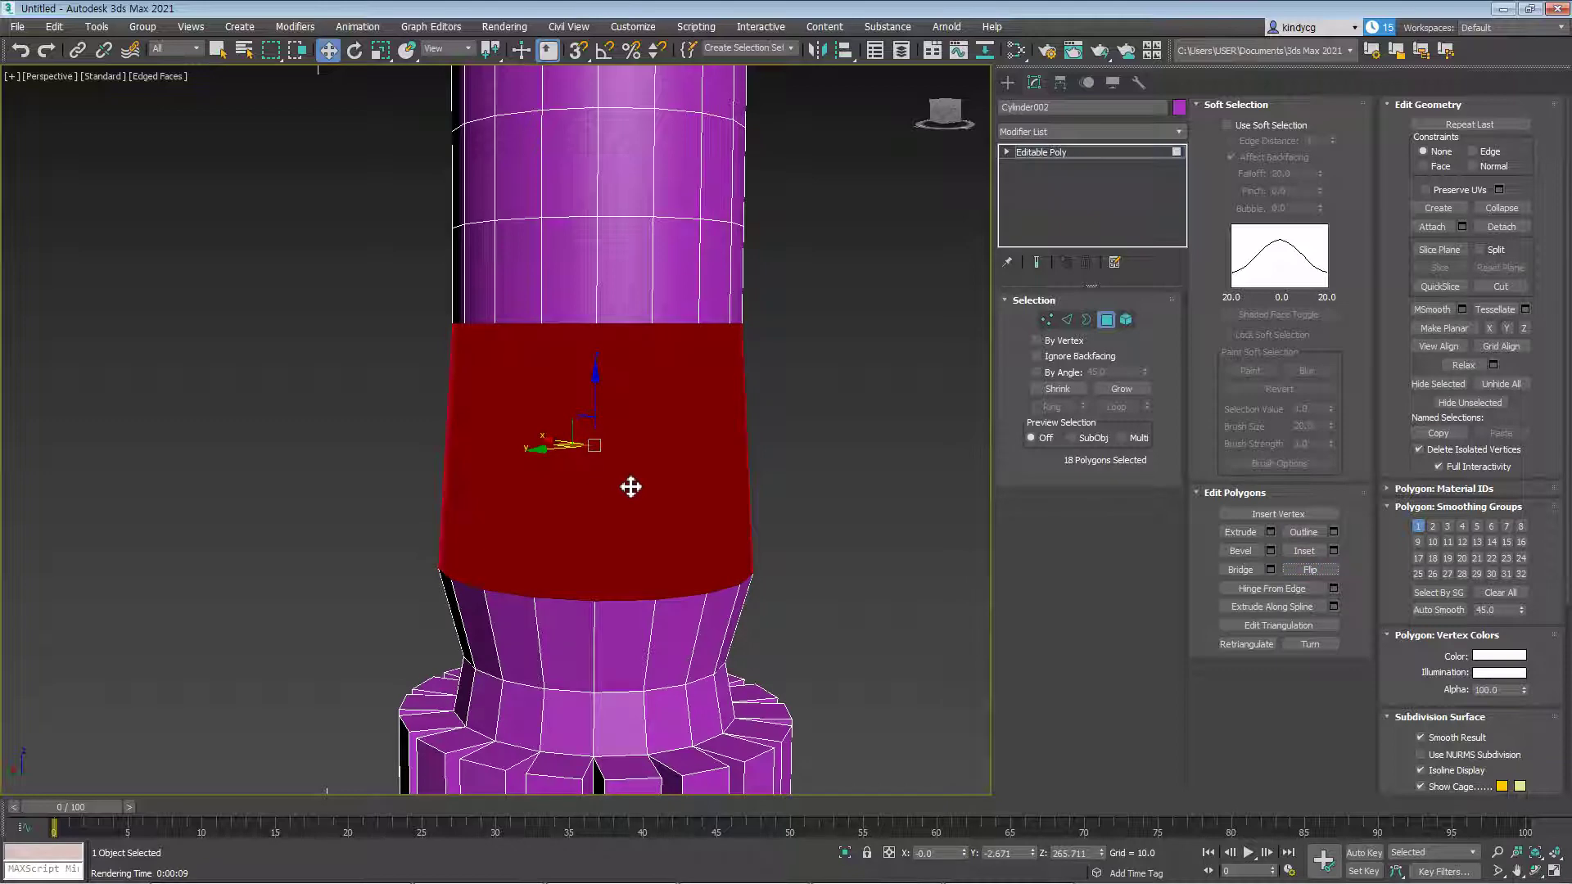
{"action": "middle_click_drag", "start_coordinate": [623, 515], "coordinate": [723, 553], "text": "alt"}
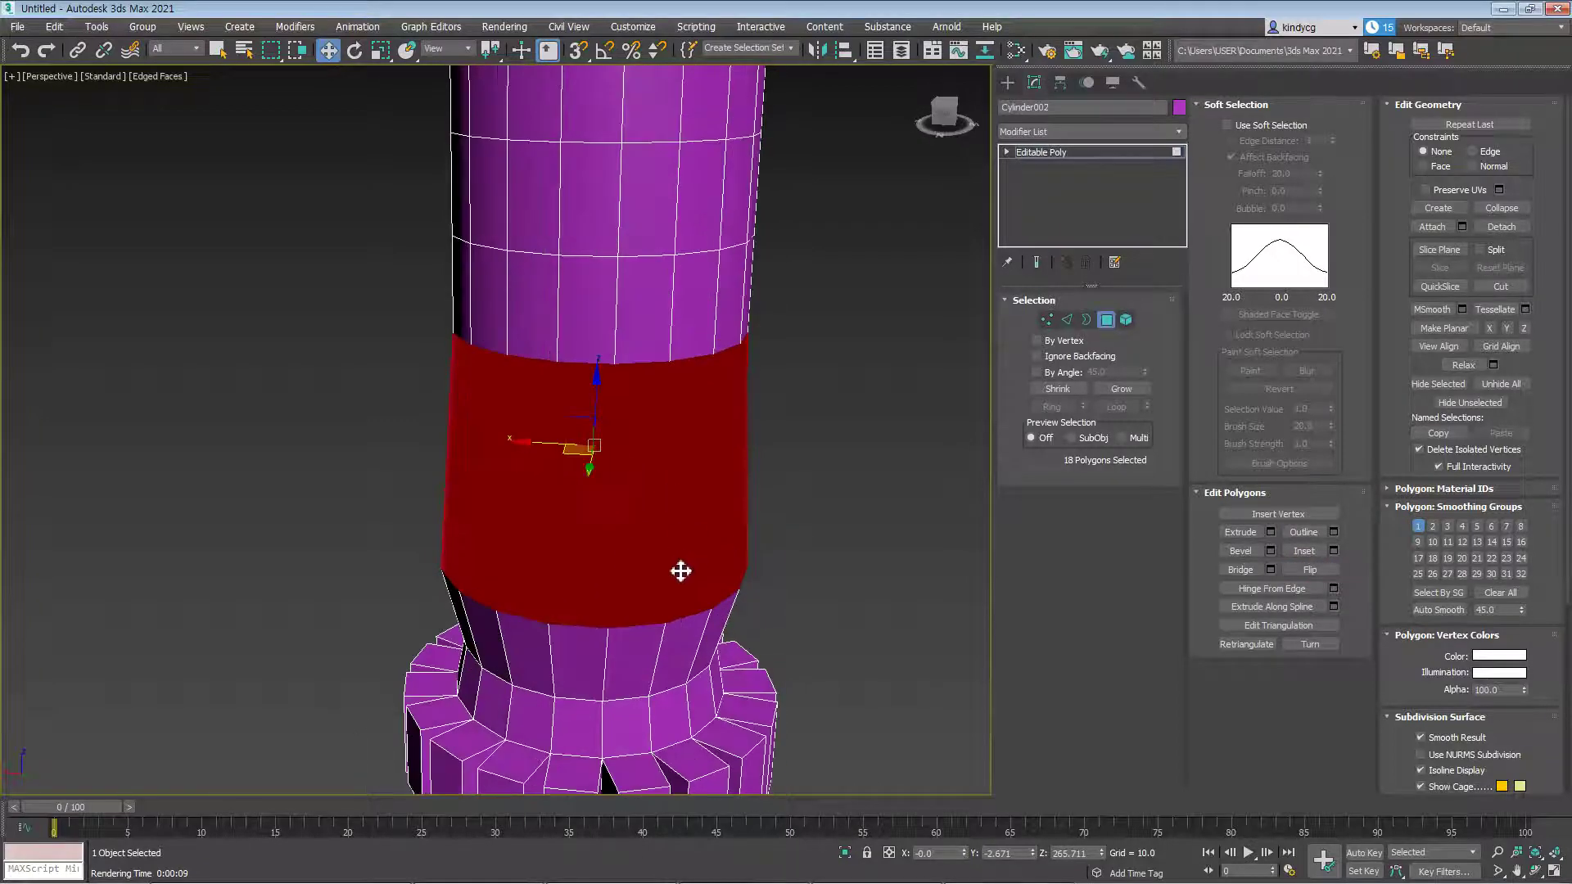
Select all polygons of the object to compare the flipped band with the rest of the surface
{"action": "scroll", "coordinate": [696, 571], "scroll_direction": "down", "scroll_amount": 5}
{"action": "left_click", "coordinate": [773, 552]}
{"action": "scroll", "coordinate": [793, 590], "scroll_direction": "down", "scroll_amount": 3}
{"action": "key", "text": "ctrl+a"}
{"action": "scroll", "coordinate": [754, 544], "scroll_direction": "up", "scroll_amount": 5}
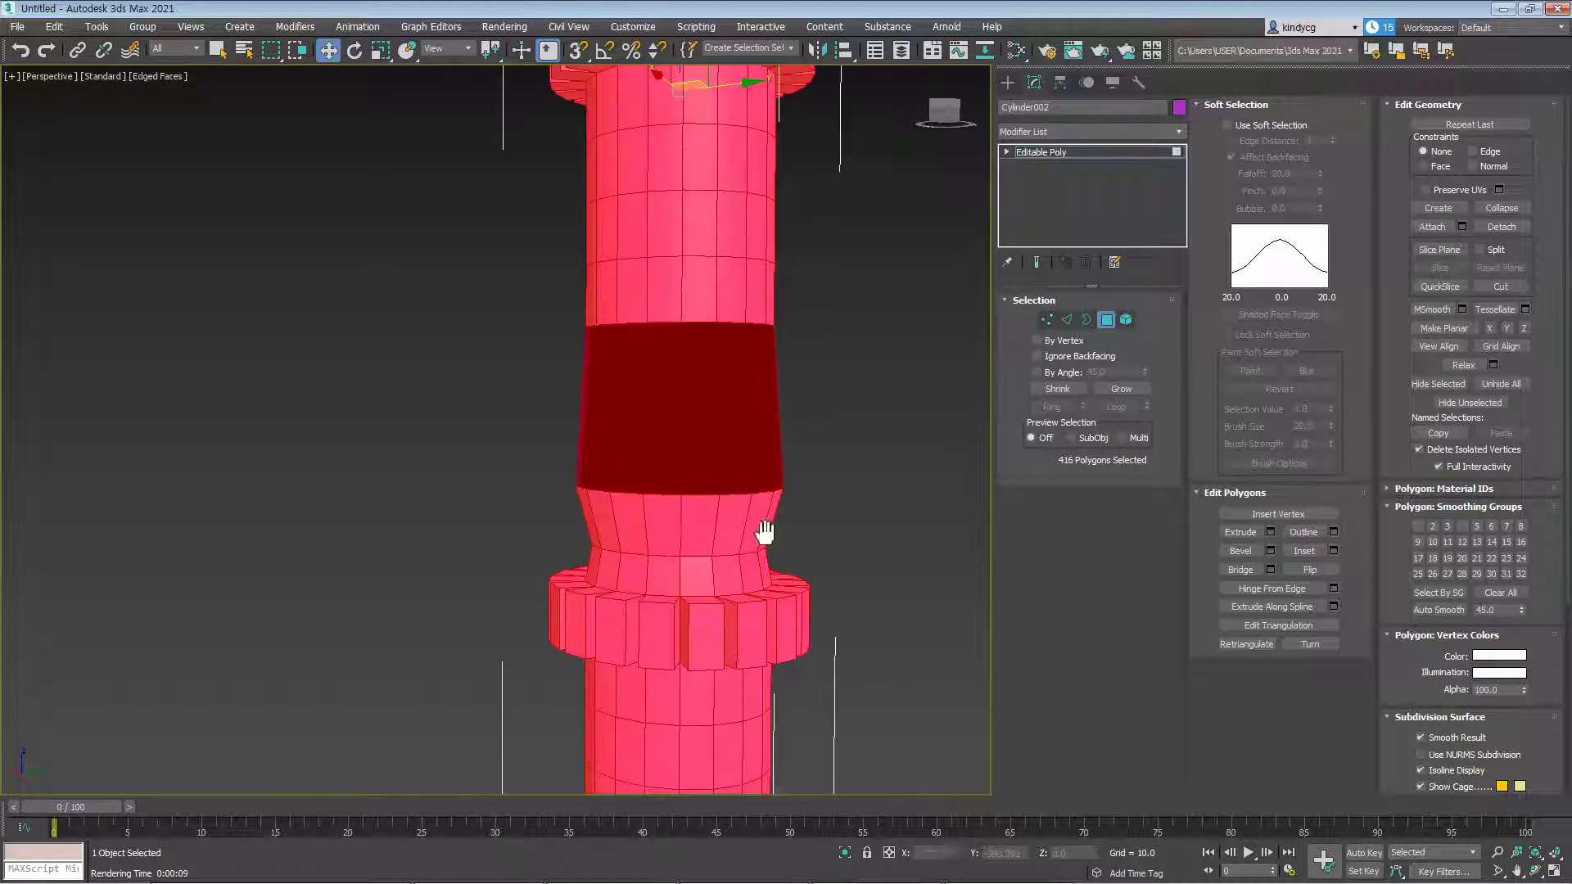
Select only the inverted band of polygons, restore its outward-facing normals with Flip, and deselect it
{"action": "left_click", "coordinate": [835, 449]}
{"action": "left_click_drag", "start_coordinate": [894, 417], "coordinate": [391, 475]}
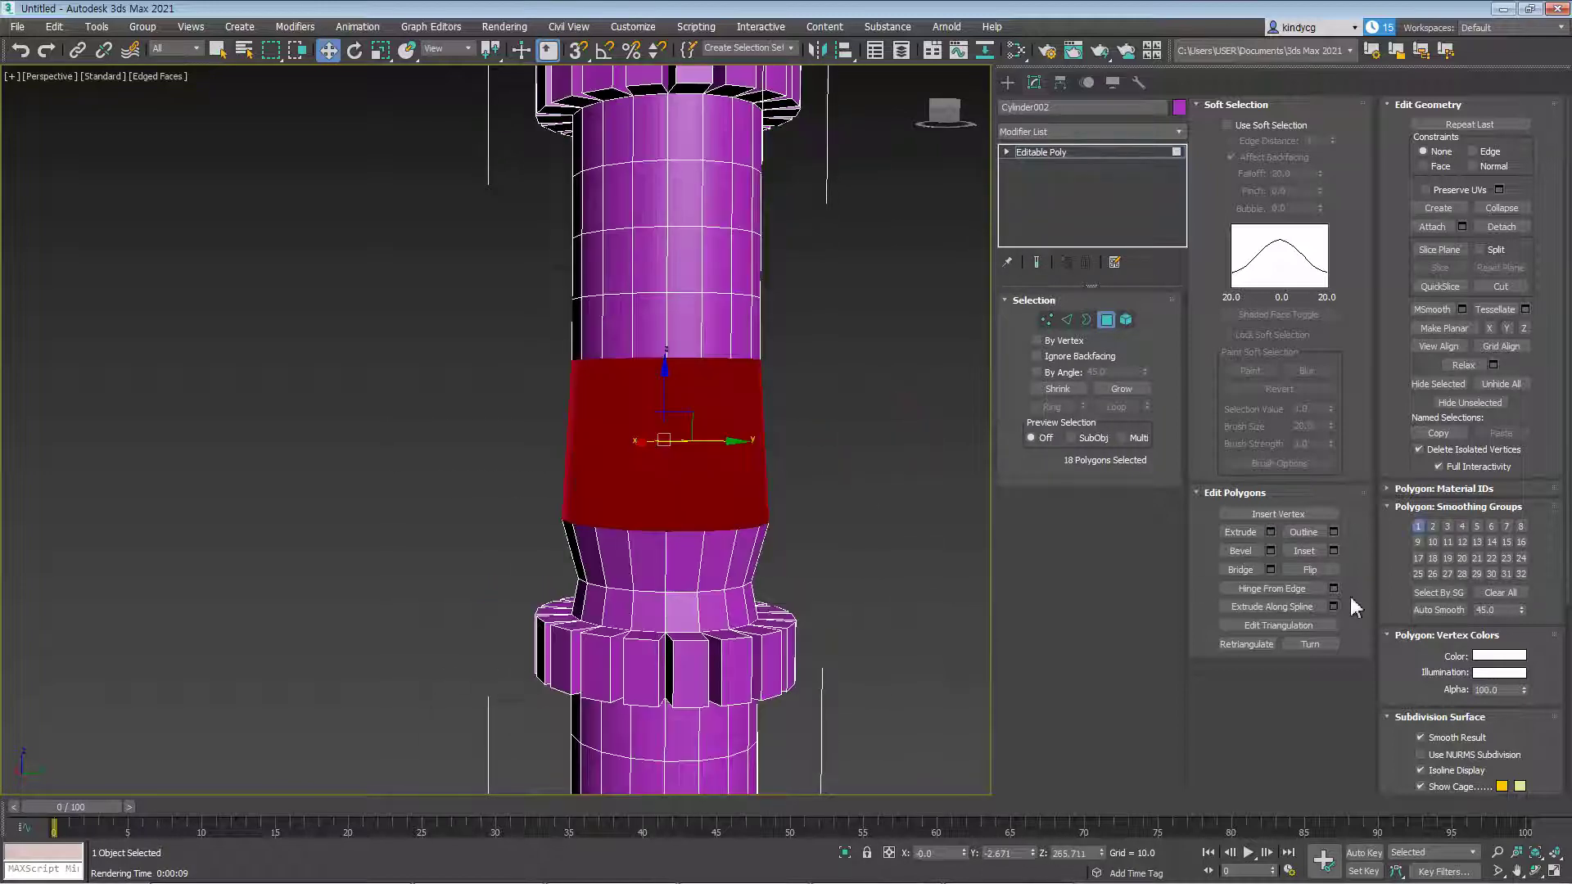
{"action": "left_click", "coordinate": [1310, 570]}
{"action": "scroll", "coordinate": [746, 628], "scroll_direction": "down", "scroll_amount": 5}
{"action": "left_click", "coordinate": [808, 595]}
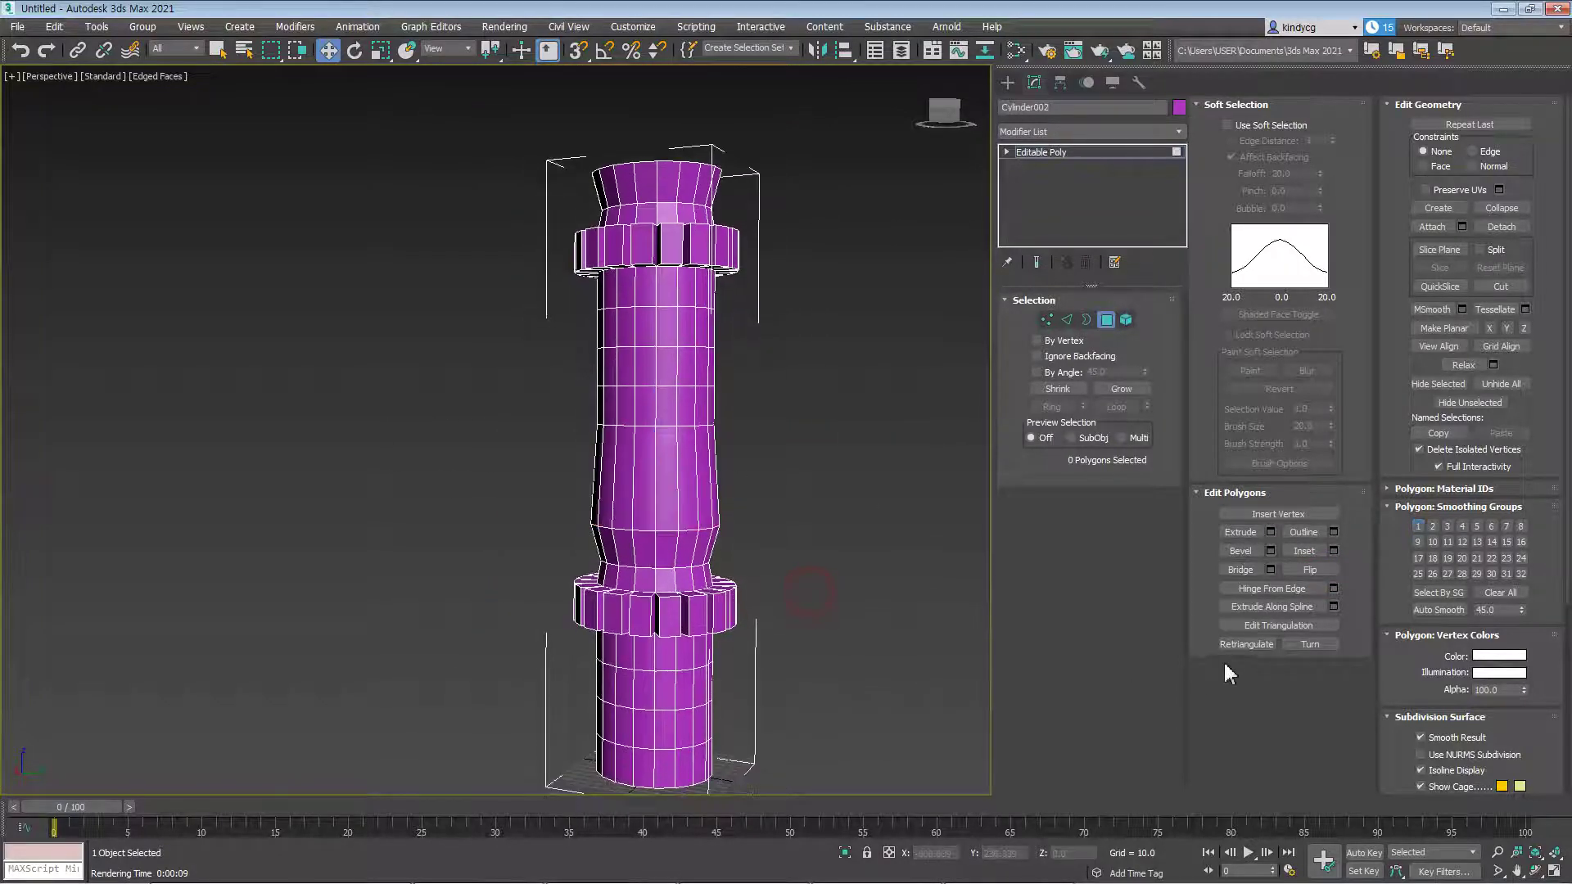
Select the top cap polygon of the upper element's flared neck
{"action": "scroll", "coordinate": [807, 590], "scroll_direction": "up", "scroll_amount": 8}
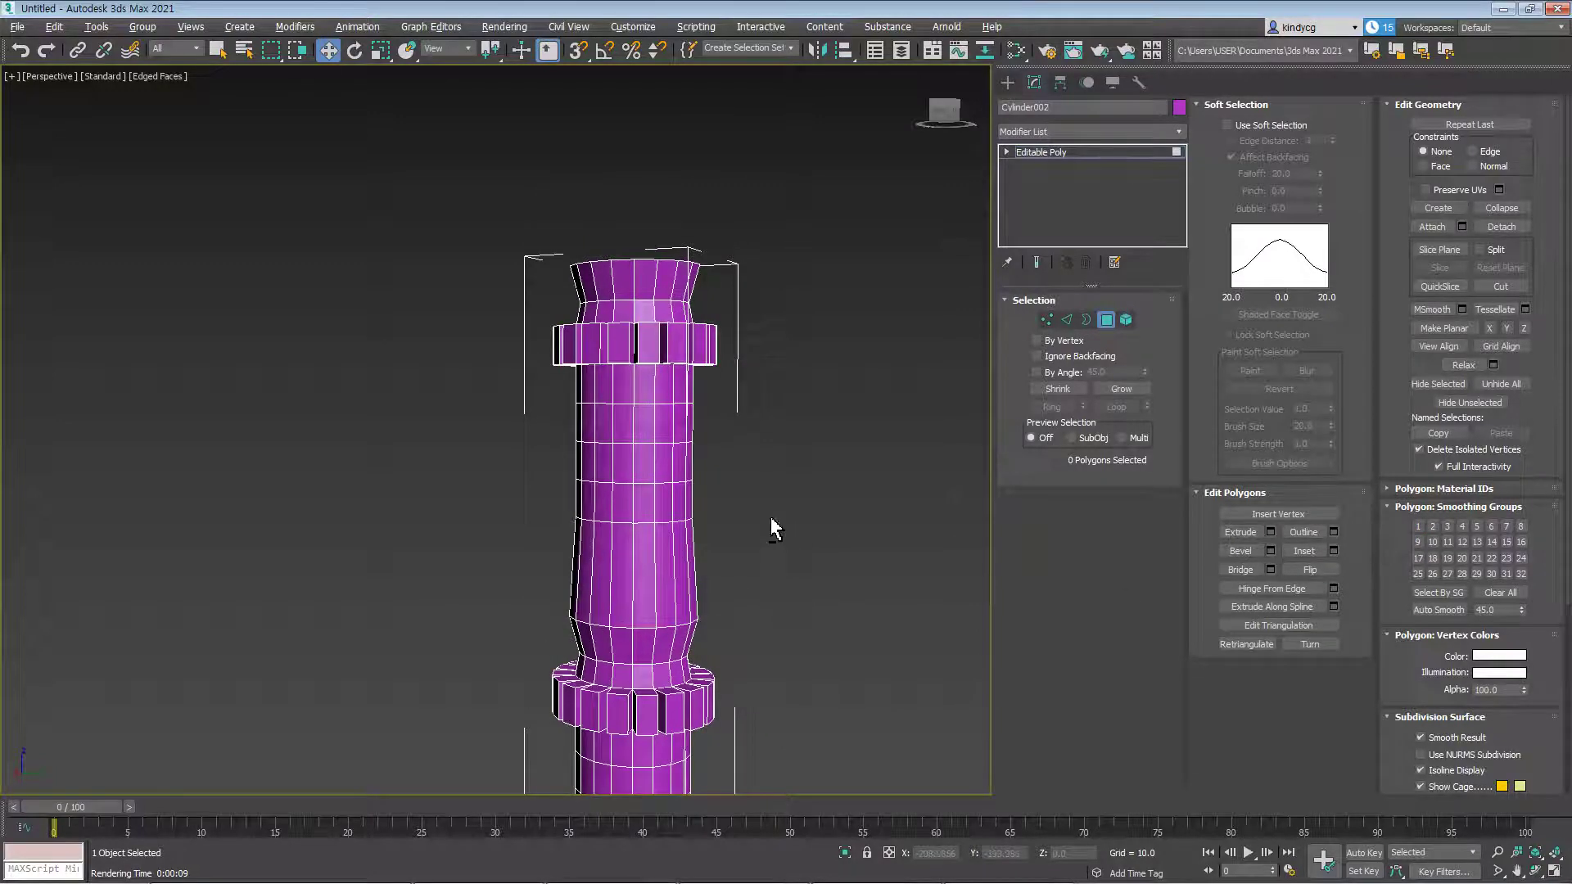
{"action": "middle_click_drag", "start_coordinate": [538, 464], "coordinate": [597, 516]}
{"action": "left_click", "coordinate": [553, 449]}
{"action": "scroll", "coordinate": [556, 483], "scroll_direction": "up", "scroll_amount": 6}
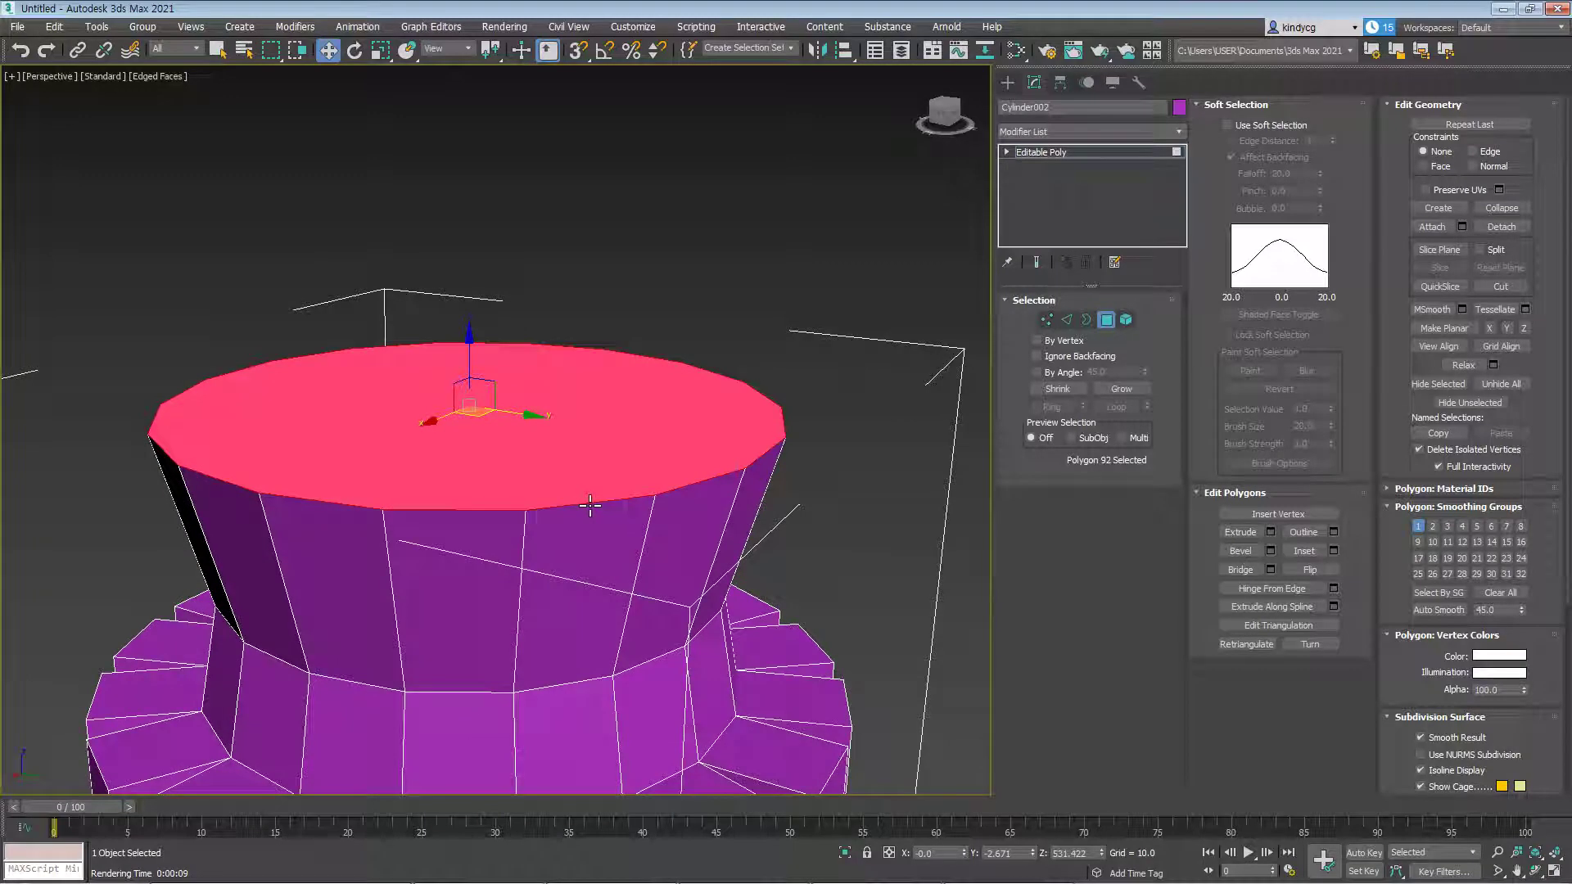
{"action": "middle_click_drag", "start_coordinate": [592, 540], "coordinate": [672, 532], "text": "alt"}
{"action": "scroll", "coordinate": [600, 537], "scroll_direction": "up", "scroll_amount": 3}
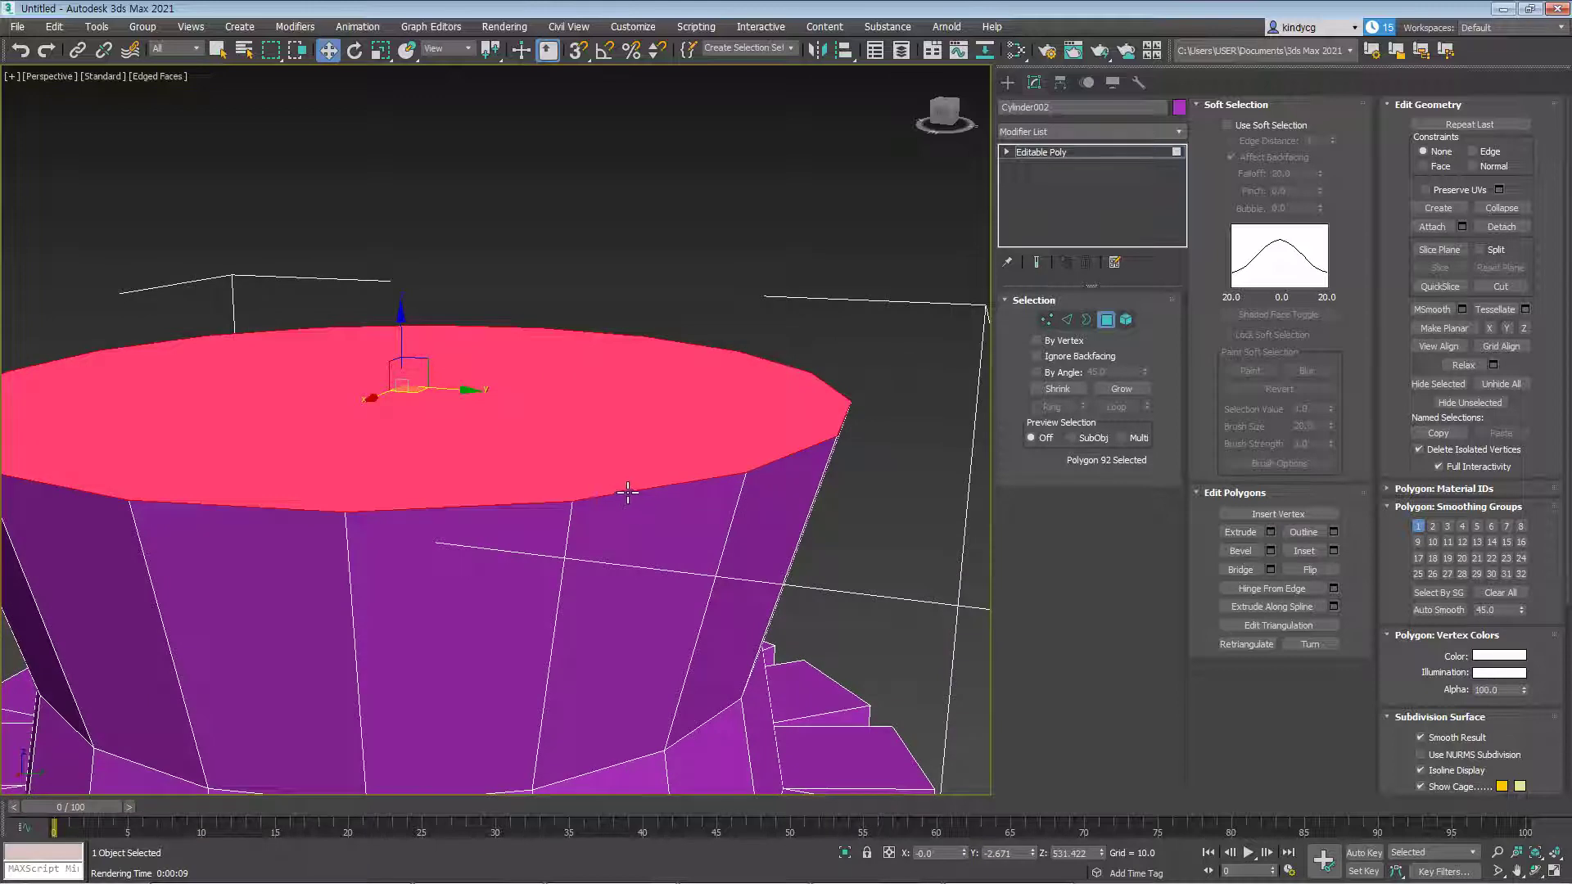
Start Hinge From Edge with its settings on the top cap and pick an edge of the cap's rim as the hinge
{"action": "left_click", "coordinate": [1332, 589]}
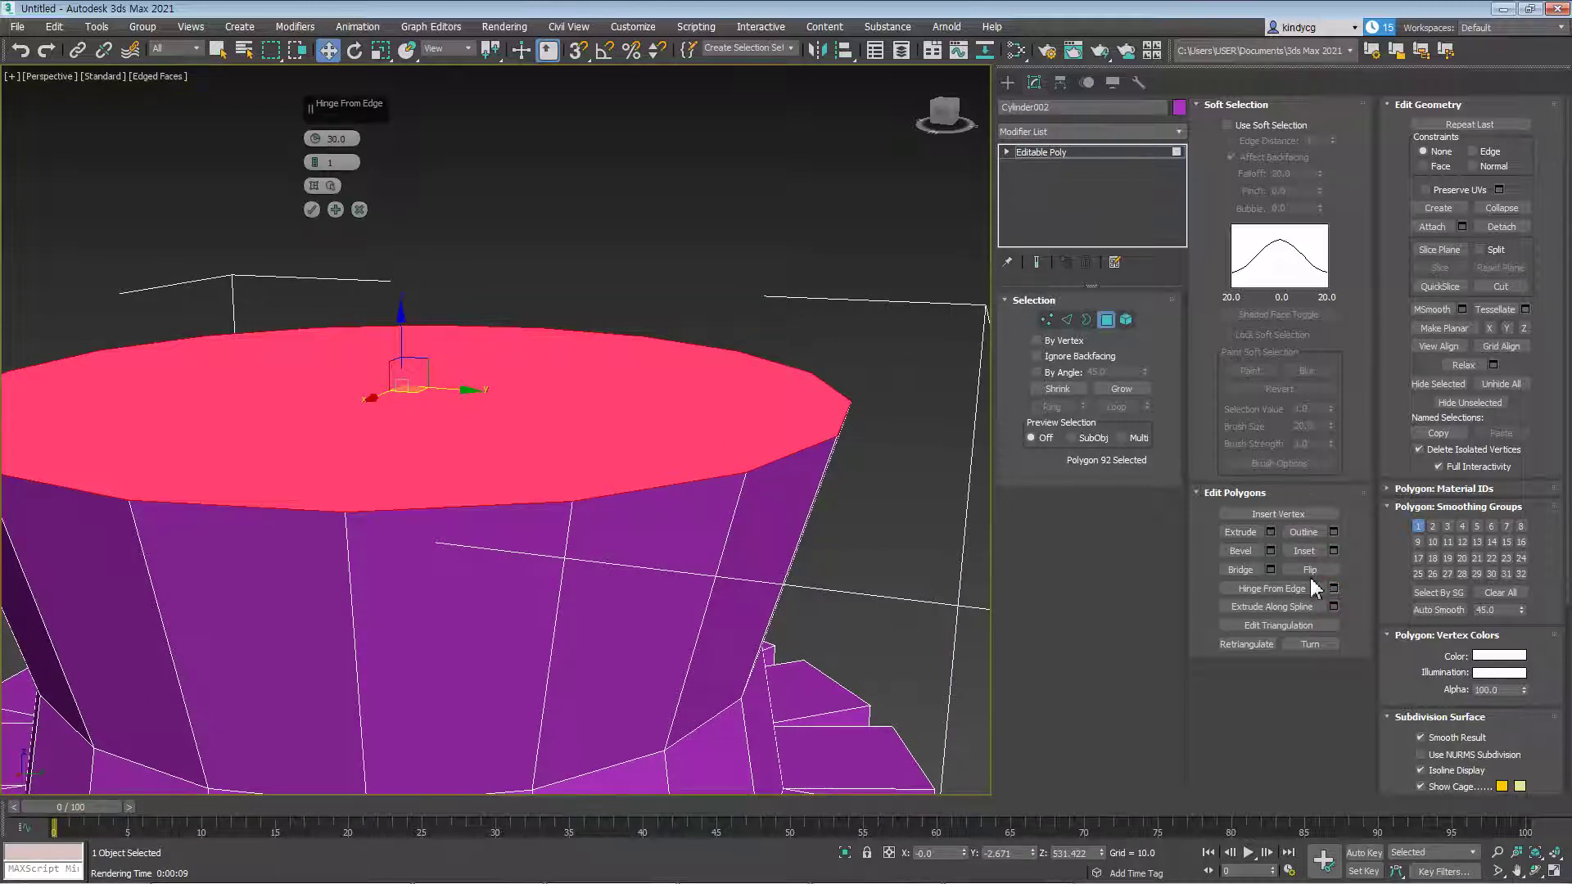
{"action": "left_click", "coordinate": [1312, 586]}
{"action": "middle_click_drag", "start_coordinate": [546, 325], "coordinate": [544, 340]}
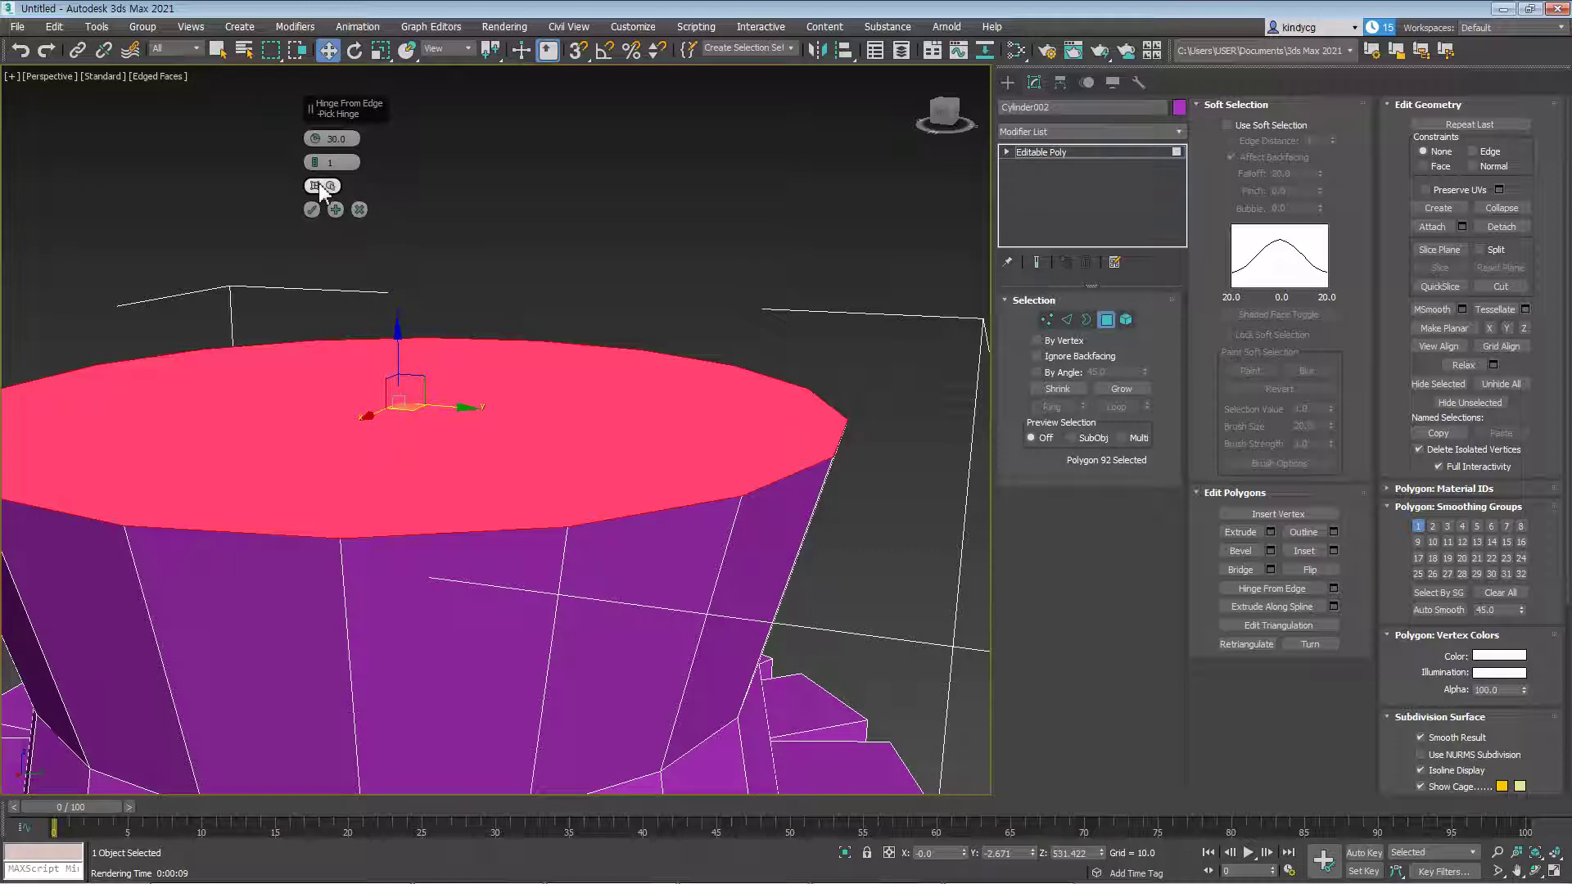
{"action": "left_click", "coordinate": [317, 185]}
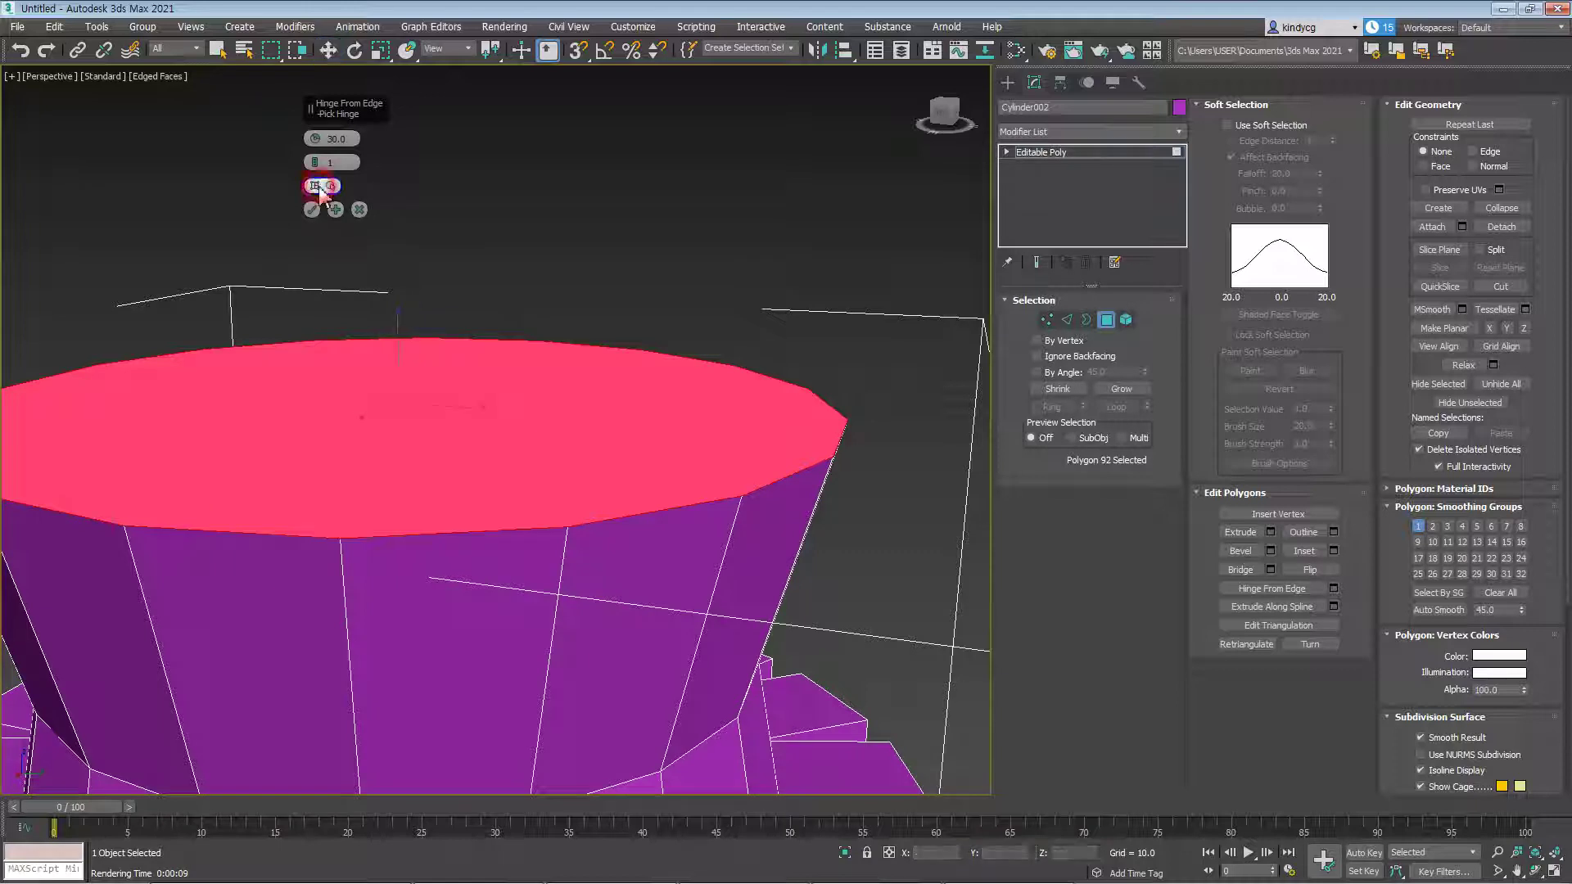
{"action": "left_click", "coordinate": [662, 510]}
{"action": "scroll", "coordinate": [646, 524], "scroll_direction": "down", "scroll_amount": 3}
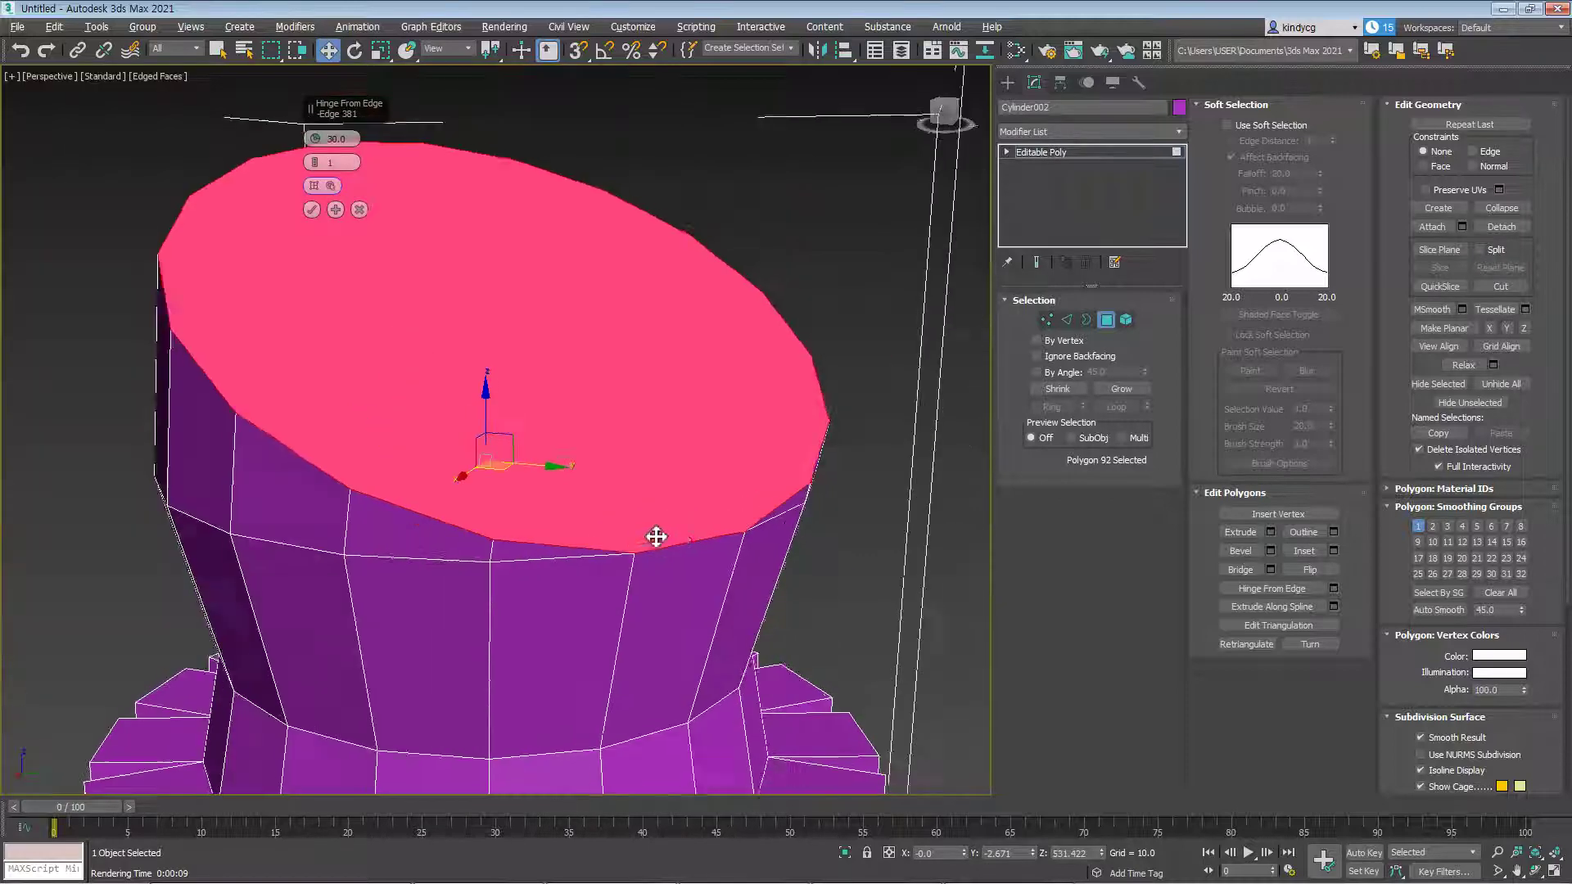
{"action": "middle_click_drag", "start_coordinate": [646, 537], "coordinate": [419, 262], "text": "alt"}
Set the hinge angle to 90 and the segments to 8, and apply the hinge
{"action": "left_click_drag", "start_coordinate": [316, 135], "coordinate": [316, 99]}
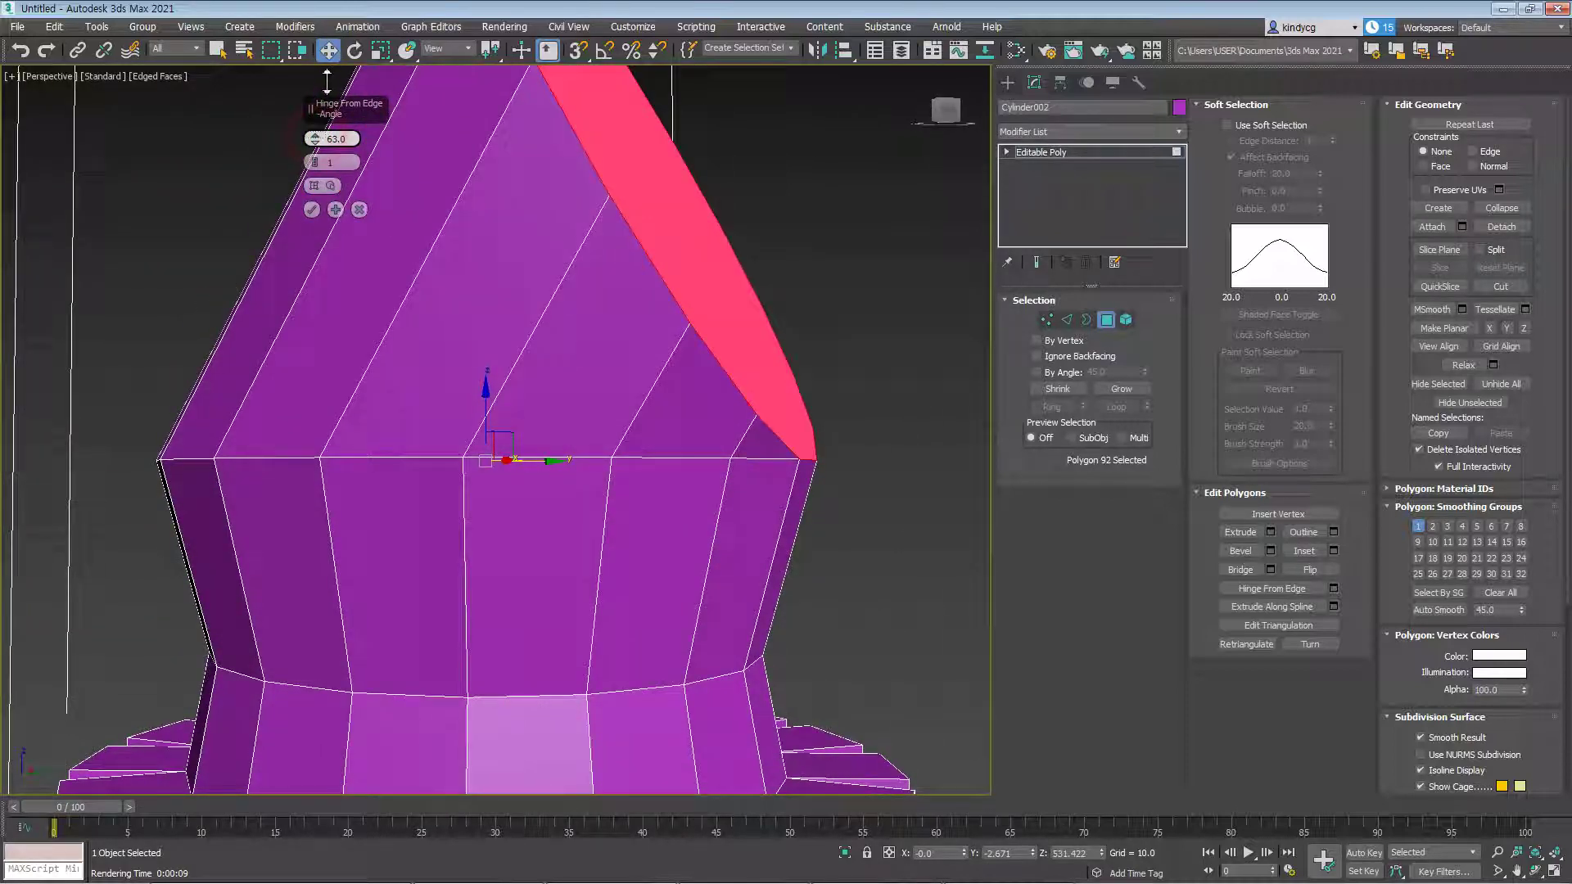
{"action": "type", "text": "90"}
{"action": "key", "text": "Return"}
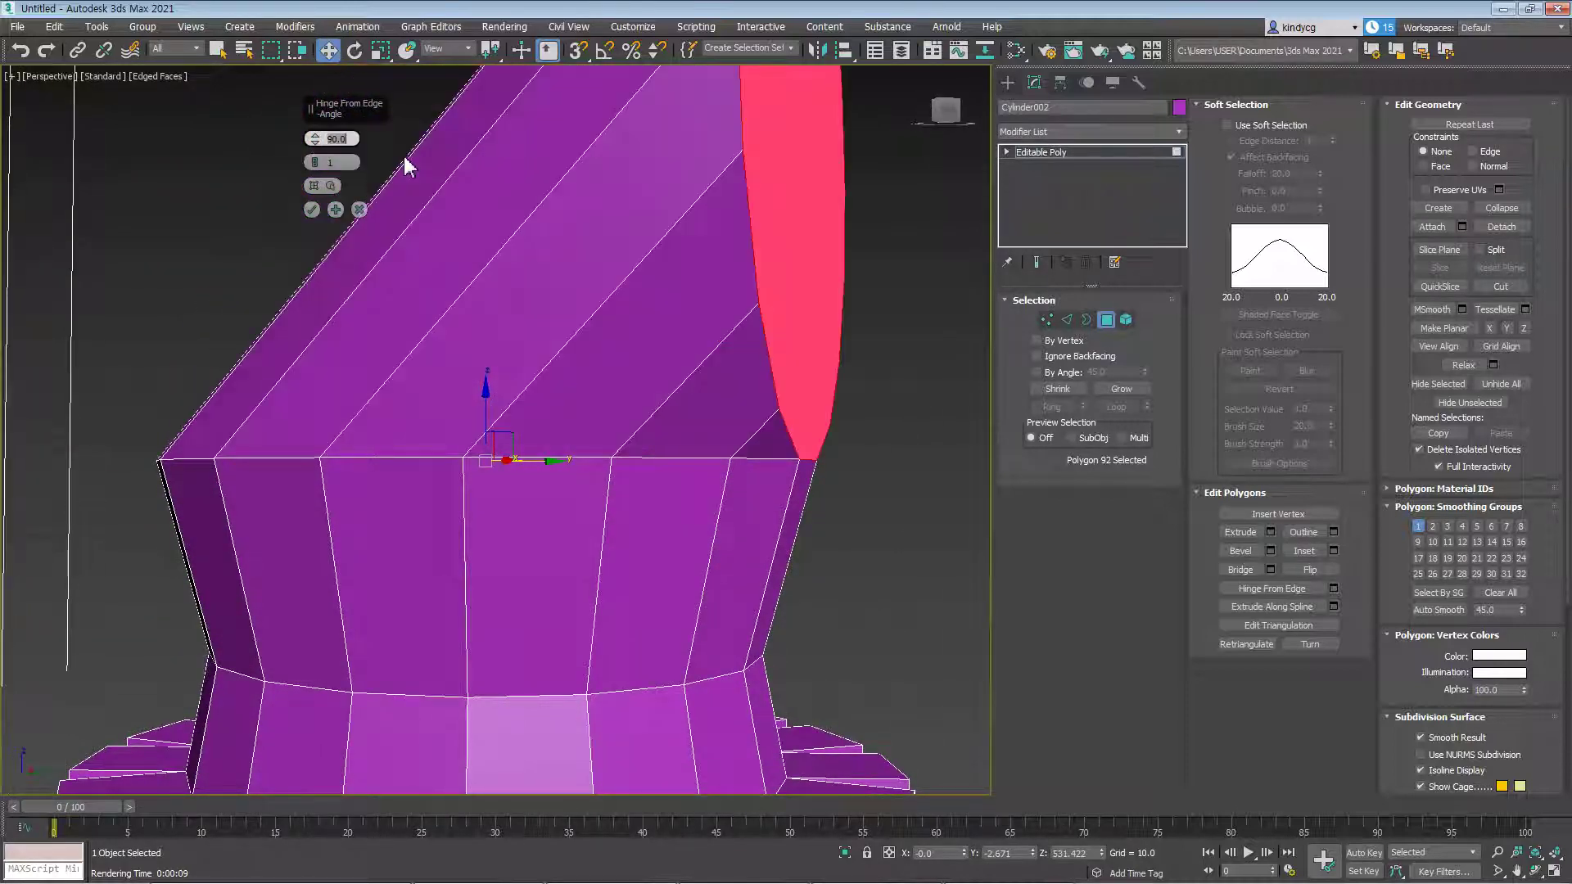
{"action": "left_click_drag", "start_coordinate": [319, 167], "coordinate": [319, 144]}
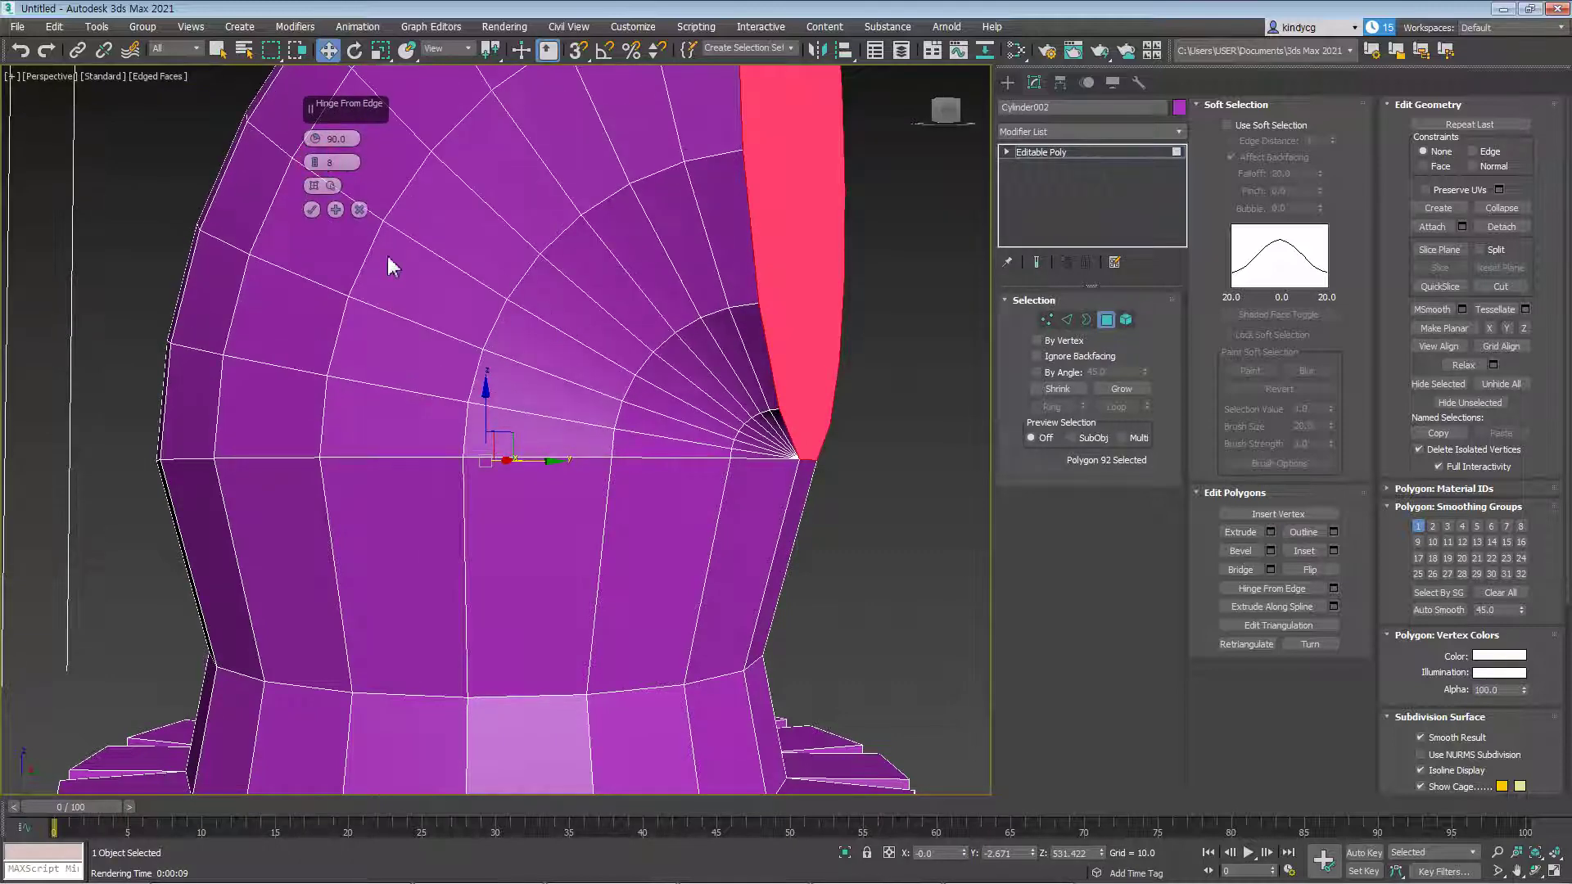
{"action": "left_click", "coordinate": [312, 211]}
Leave polygon editing to examine the bent neck without a selection, and reselect the object
{"action": "middle_click_drag", "start_coordinate": [676, 423], "coordinate": [607, 450], "text": "alt"}
{"action": "left_click", "coordinate": [937, 473]}
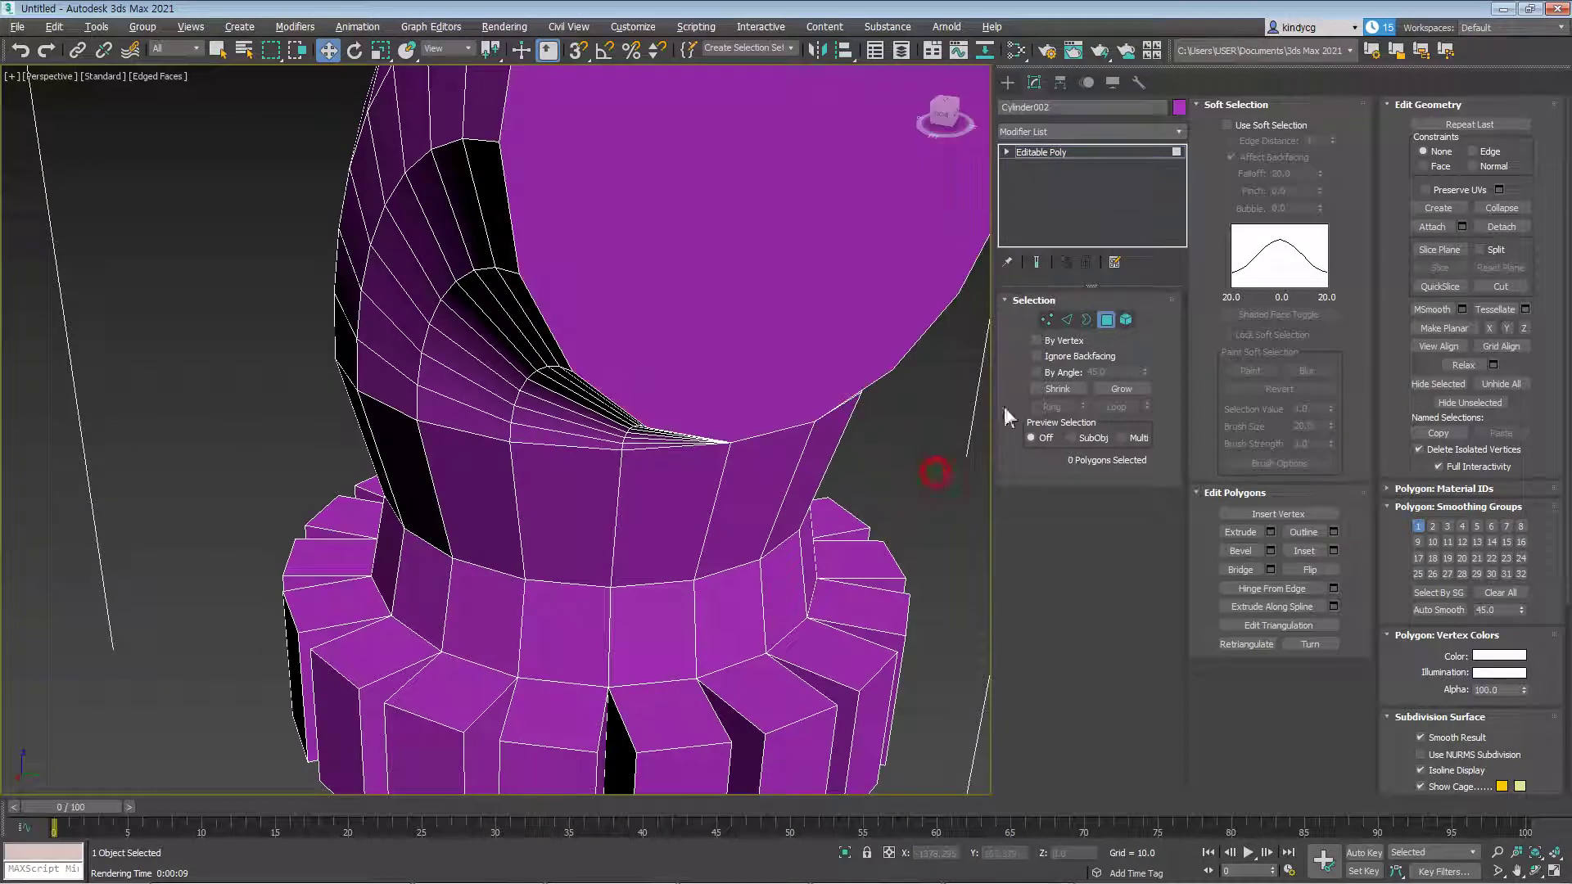
{"action": "left_click", "coordinate": [1106, 319]}
{"action": "scroll", "coordinate": [726, 455], "scroll_direction": "down", "scroll_amount": 3}
{"action": "left_click", "coordinate": [800, 445]}
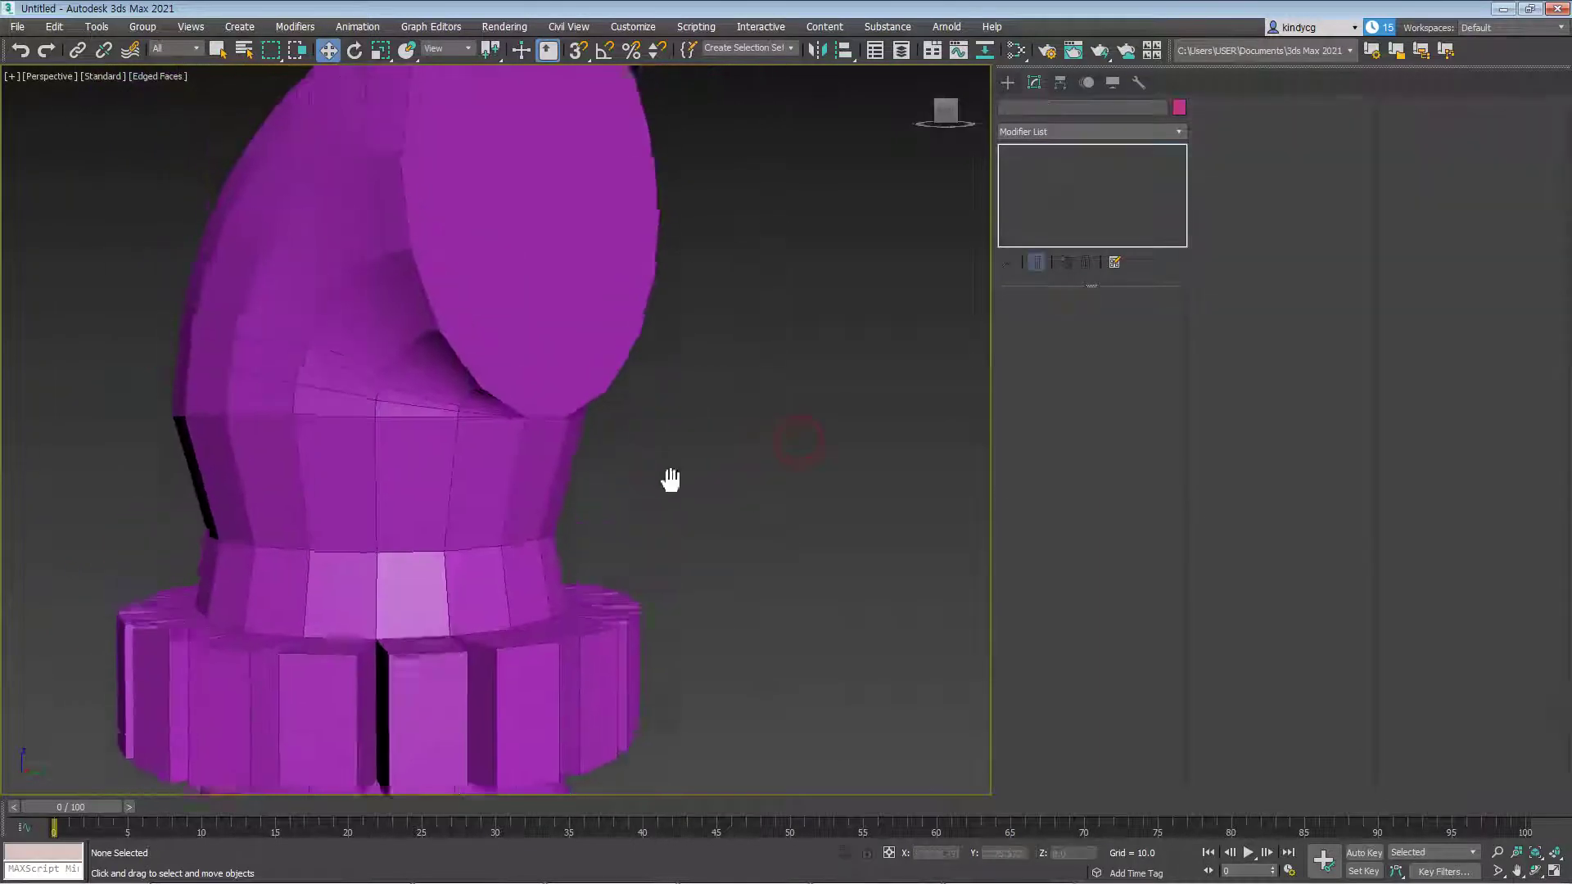
{"action": "scroll", "coordinate": [674, 456], "scroll_direction": "down", "scroll_amount": 3}
{"action": "scroll", "coordinate": [548, 369], "scroll_direction": "up", "scroll_amount": 3}
{"action": "left_click", "coordinate": [543, 315]}
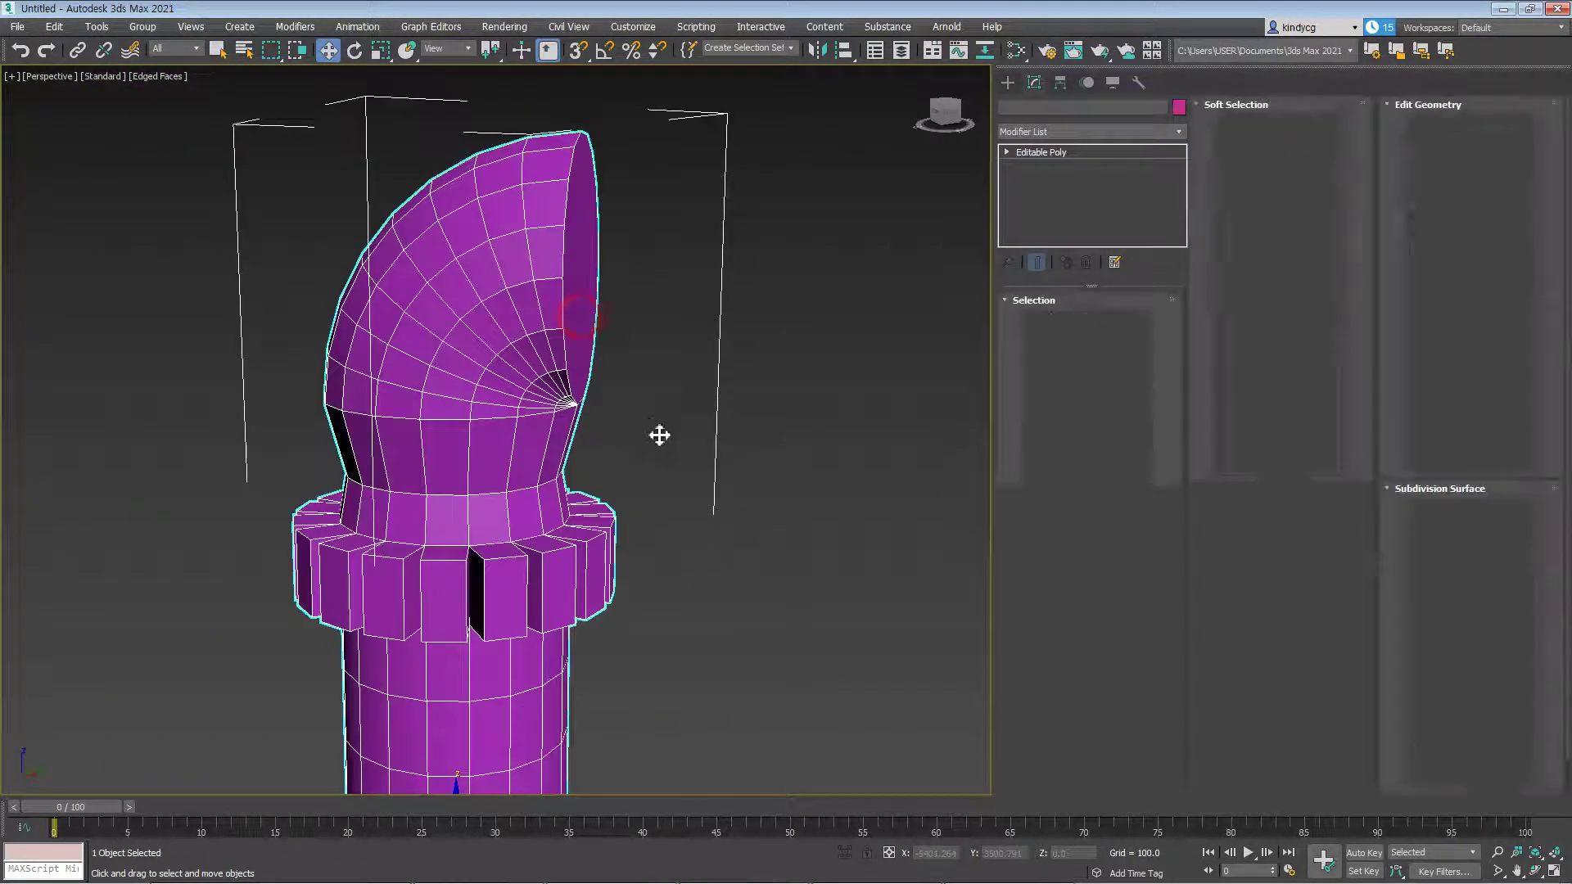
Return to polygon editing and extrude the hinged cap polygon outward into a short straight section, and deselect it
{"action": "left_click", "coordinate": [1106, 319]}
{"action": "left_click", "coordinate": [551, 333]}
{"action": "right_click", "coordinate": [607, 311]}
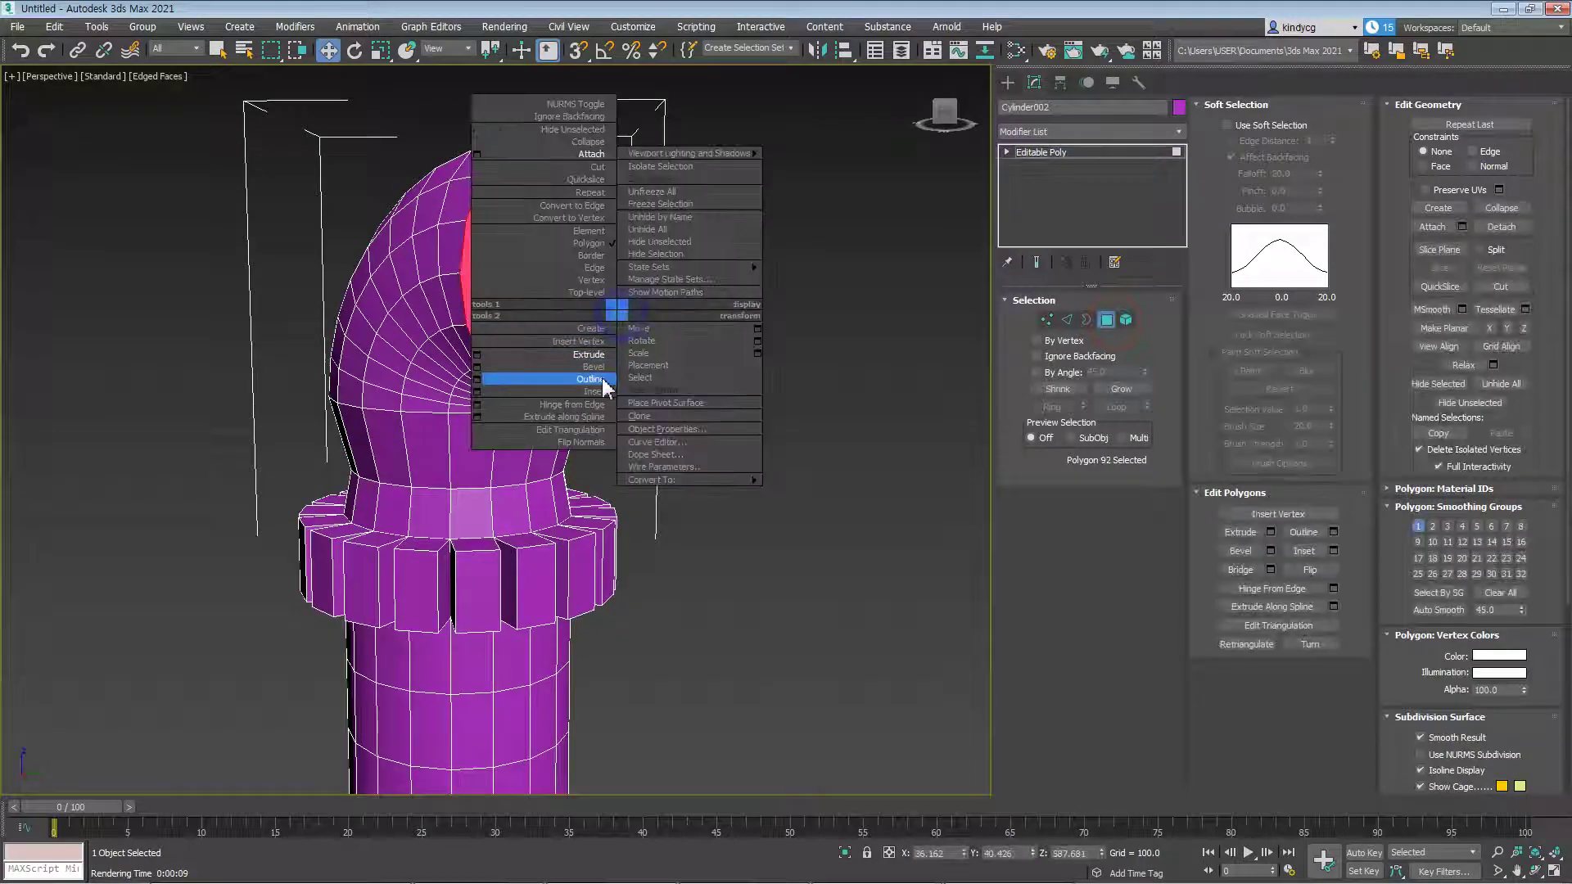
{"action": "left_click", "coordinate": [540, 373]}
{"action": "left_click_drag", "start_coordinate": [595, 317], "coordinate": [635, 262]}
{"action": "key", "text": "w"}
{"action": "middle_click_drag", "start_coordinate": [664, 440], "coordinate": [671, 524]}
{"action": "scroll", "coordinate": [671, 515], "scroll_direction": "up", "scroll_amount": 3}
{"action": "middle_click_drag", "start_coordinate": [673, 512], "coordinate": [731, 395], "text": "alt"}
{"action": "left_click", "coordinate": [759, 538]}
Inspect the pinched inner corner of the bend and select the end cap polygon of the extruded section
{"action": "scroll", "coordinate": [691, 484], "scroll_direction": "down", "scroll_amount": 5}
{"action": "scroll", "coordinate": [614, 428], "scroll_direction": "up", "scroll_amount": 4}
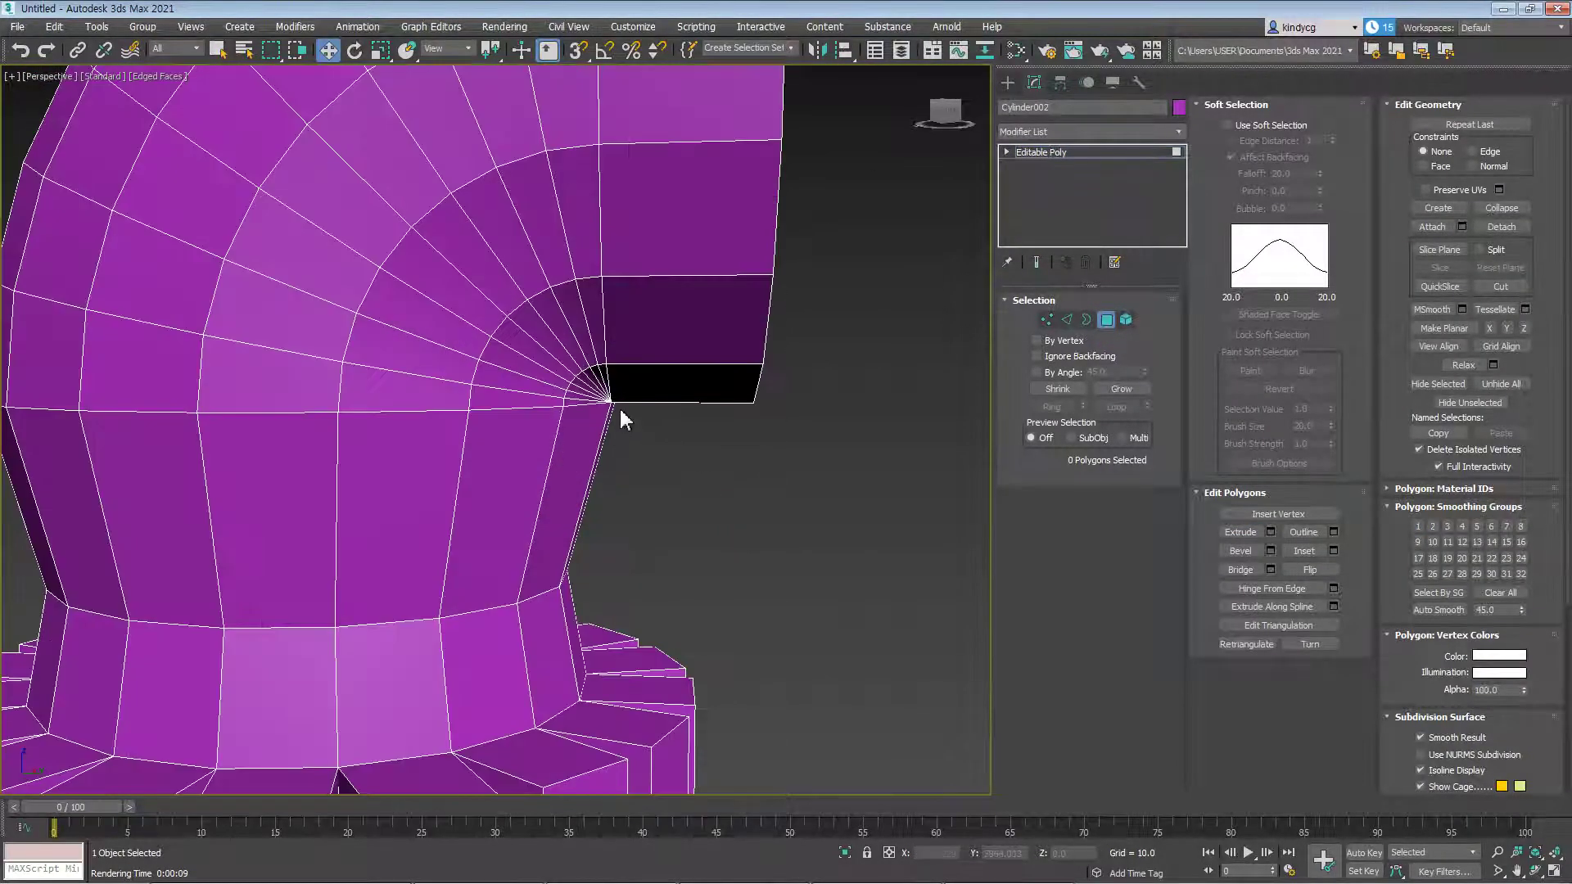
{"action": "scroll", "coordinate": [630, 445], "scroll_direction": "up", "scroll_amount": 1}
{"action": "middle_click_drag", "start_coordinate": [632, 444], "coordinate": [528, 524], "text": "alt"}
{"action": "scroll", "coordinate": [396, 431], "scroll_direction": "down", "scroll_amount": 4}
{"action": "left_click", "coordinate": [550, 338]}
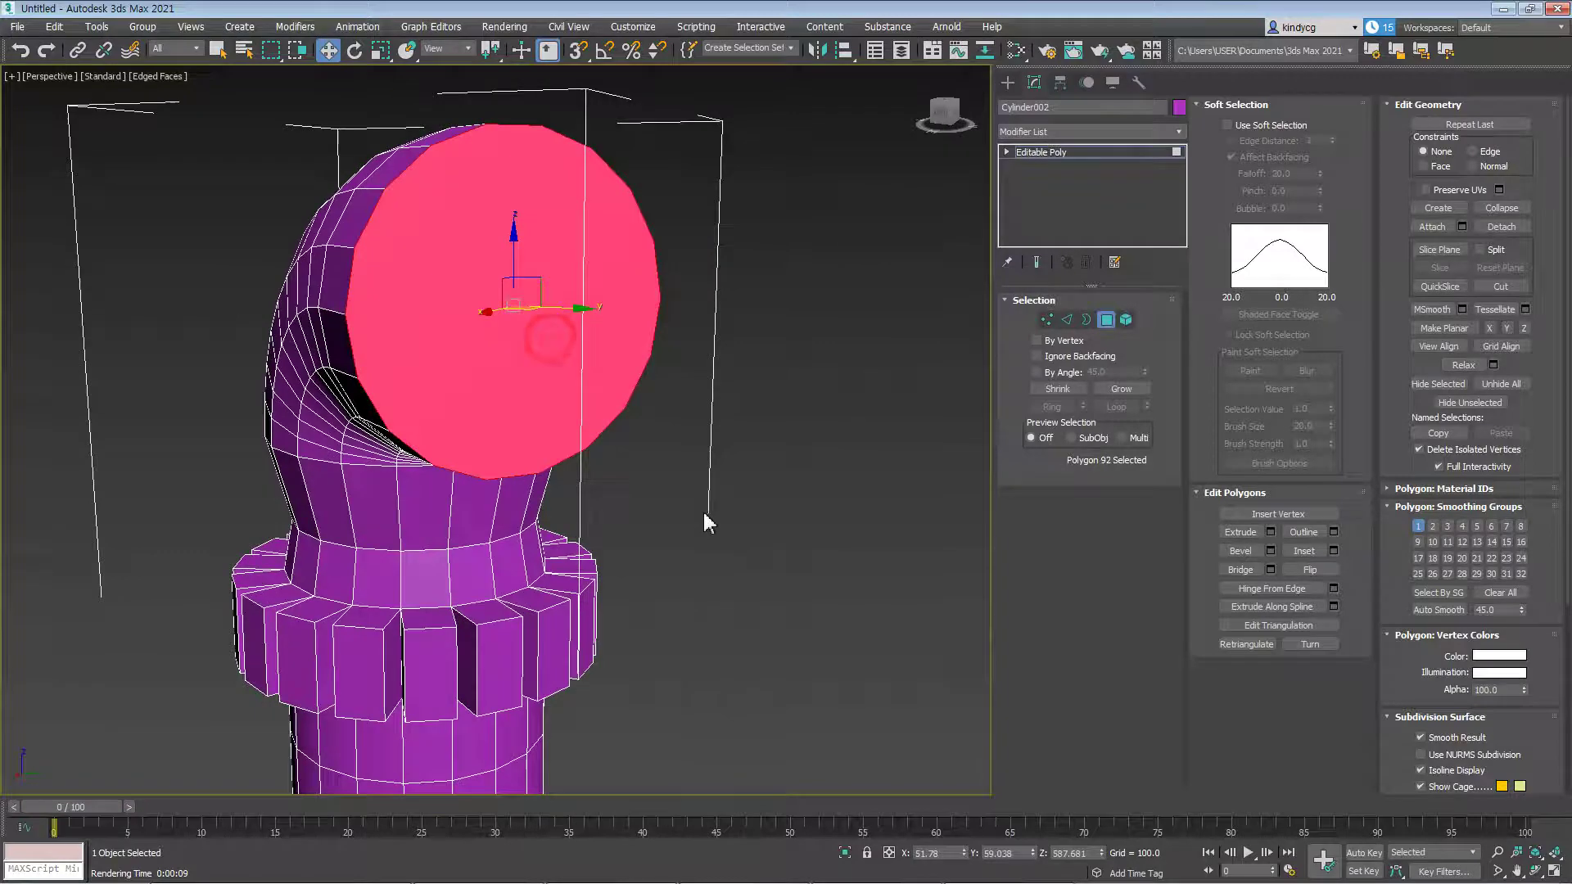
{"action": "scroll", "coordinate": [708, 523], "scroll_direction": "down", "scroll_amount": 4}
{"action": "middle_click_drag", "start_coordinate": [729, 494], "coordinate": [933, 579], "text": "alt"}
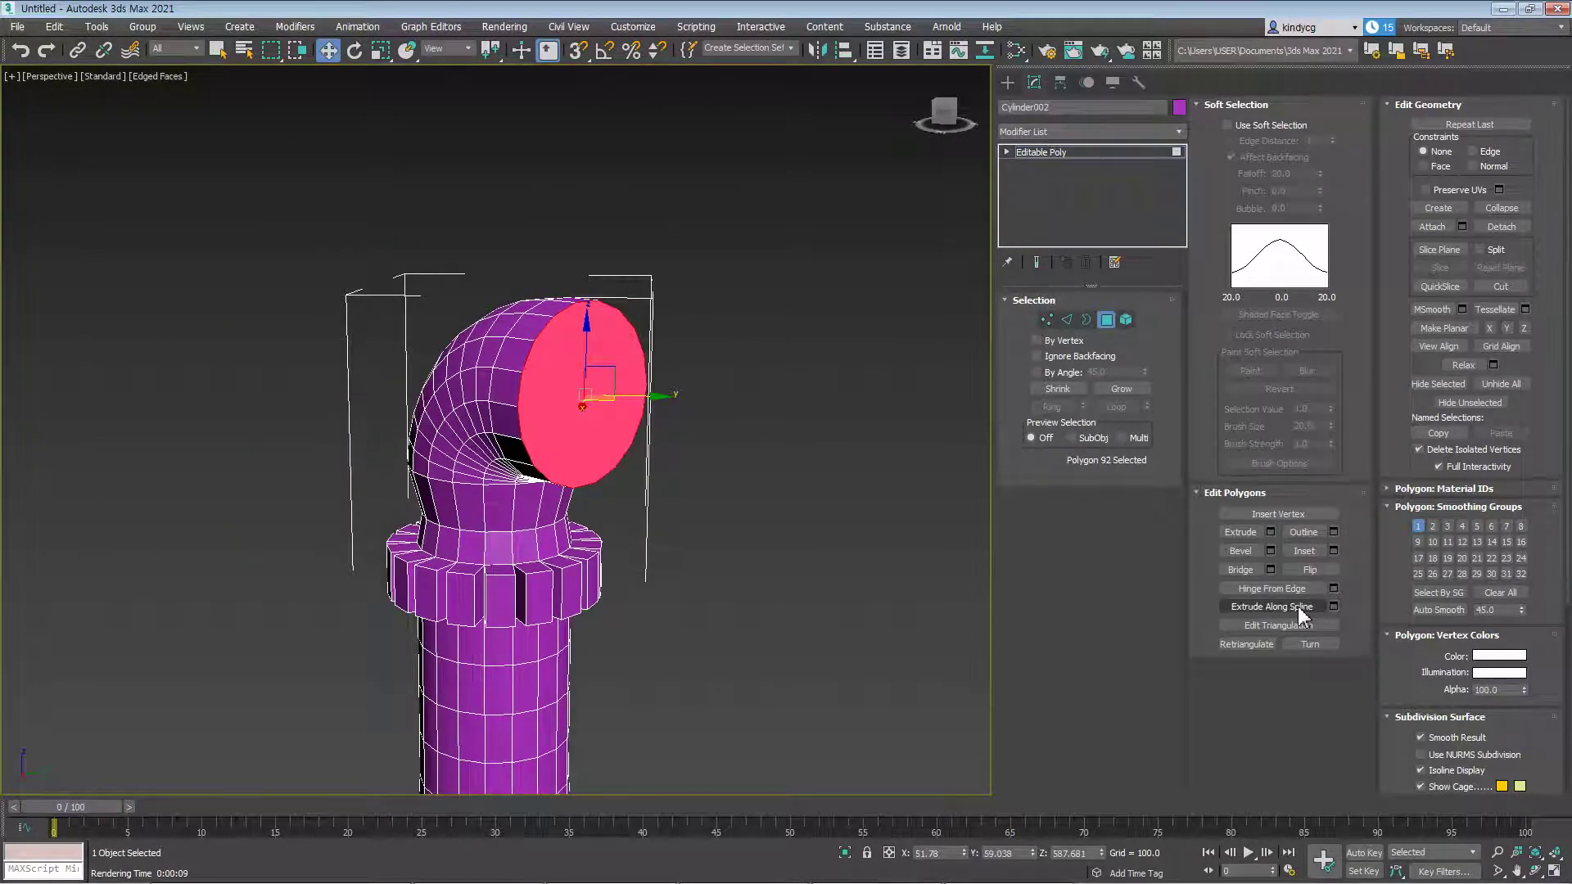
{"action": "middle_click_drag", "start_coordinate": [677, 542], "coordinate": [679, 486]}
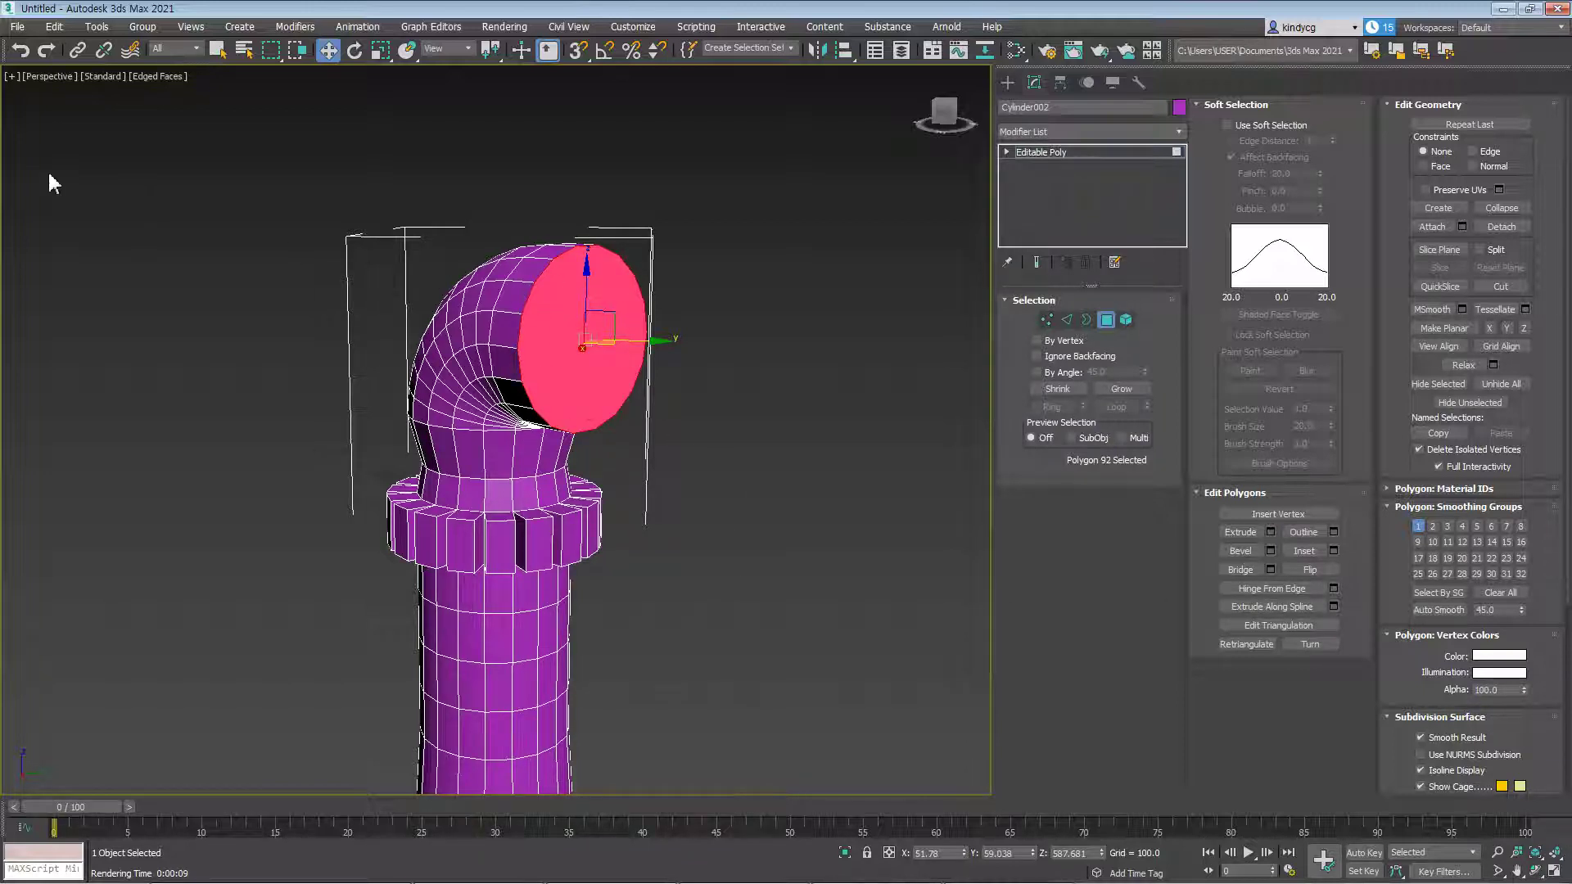
Reset the scene without saving the changes and make the Front viewport active
{"action": "left_click", "coordinate": [17, 27]}
{"action": "left_click", "coordinate": [51, 75]}
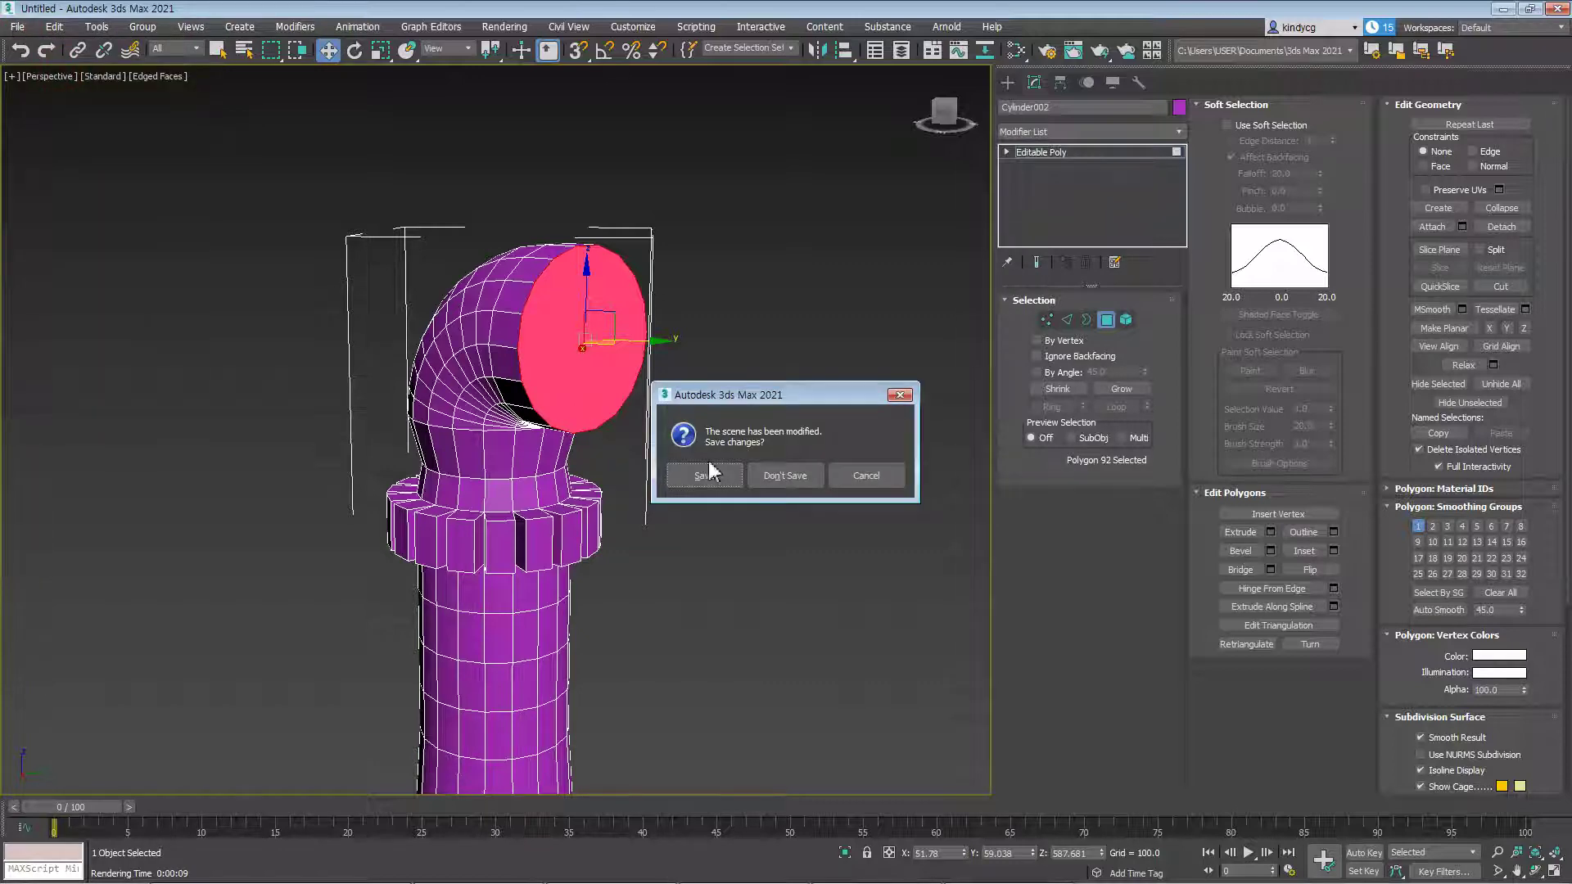
{"action": "left_click", "coordinate": [784, 476]}
{"action": "left_click", "coordinate": [720, 474]}
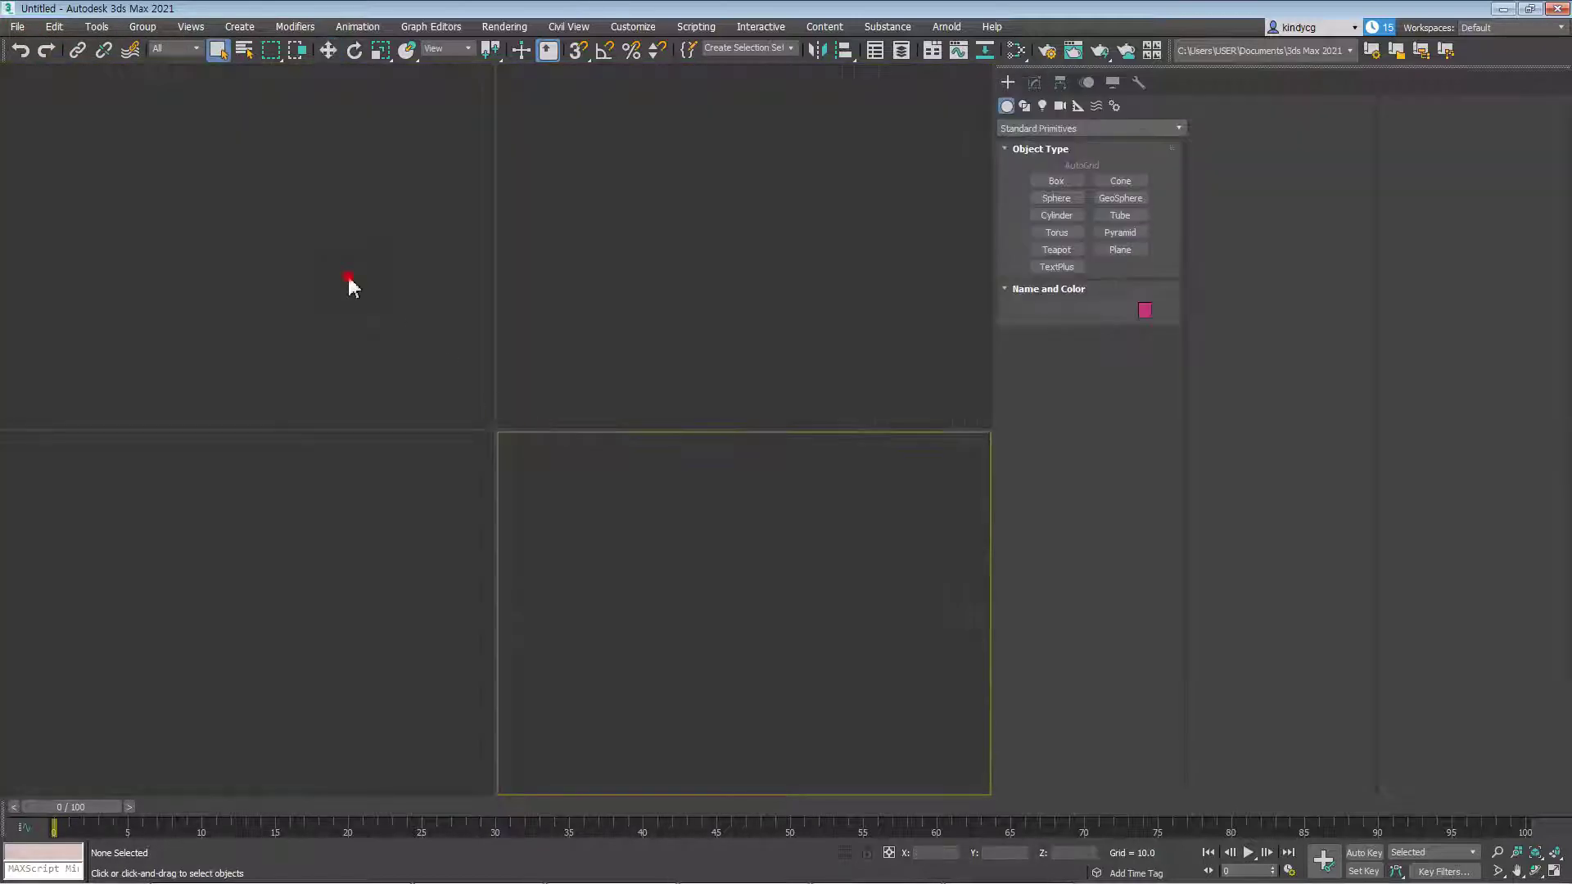
{"action": "left_click", "coordinate": [731, 314]}
{"action": "left_click", "coordinate": [366, 283]}
{"action": "left_click", "coordinate": [641, 270]}
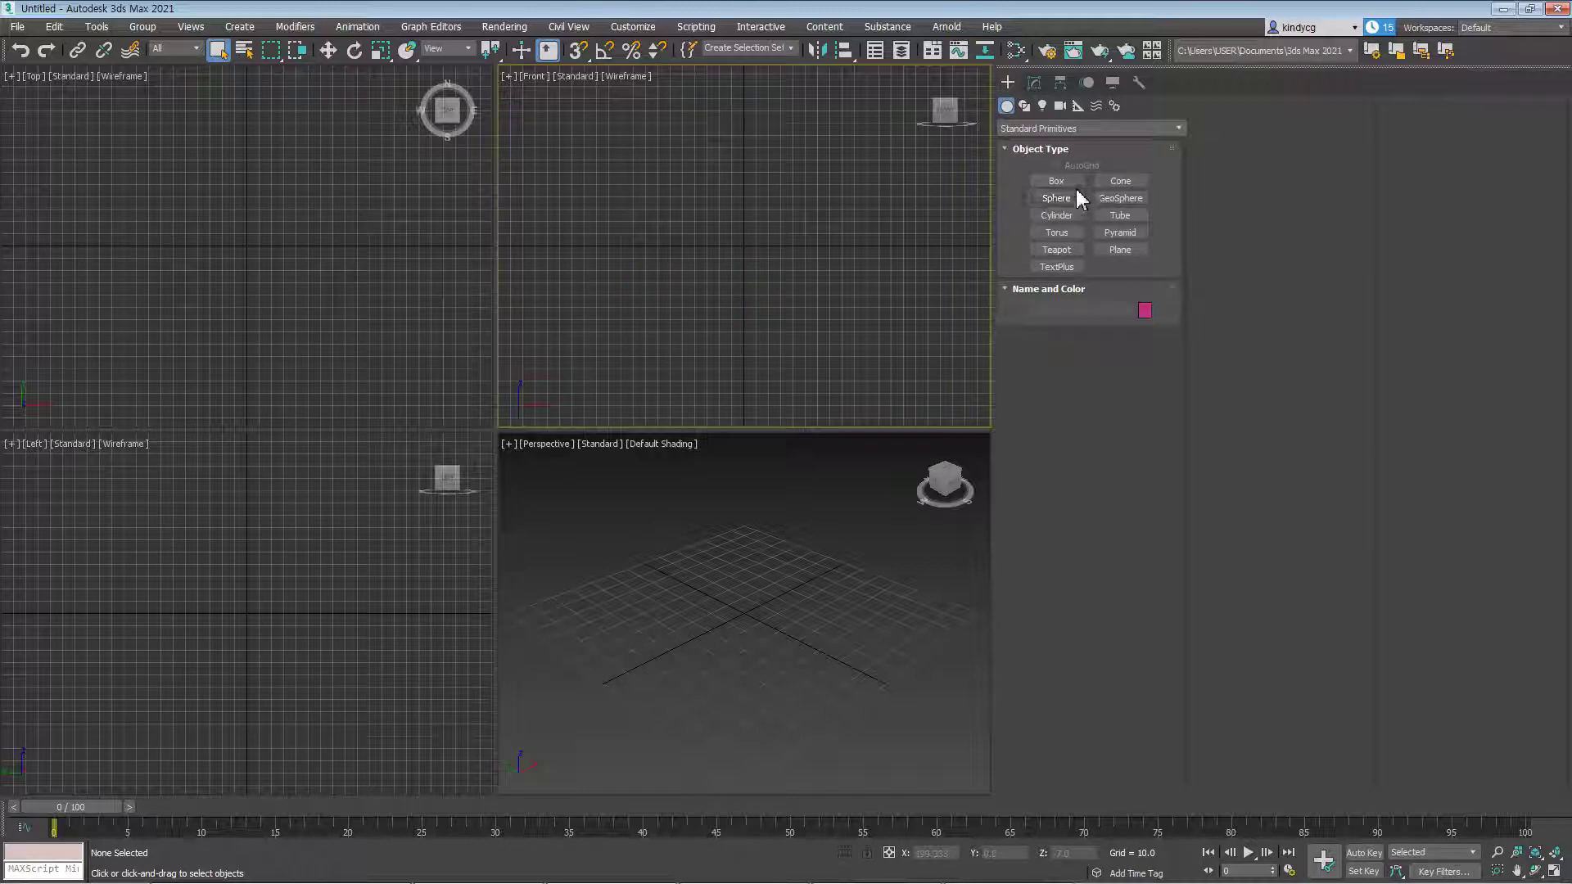
Create a sphere about 78 units in radius at the Top viewport's centre, show edged faces in Perspective, and convert it to Editable Poly
{"action": "left_click", "coordinate": [1064, 199]}
{"action": "left_click_drag", "start_coordinate": [244, 245], "coordinate": [327, 294]}
{"action": "right_click", "coordinate": [327, 295]}
{"action": "left_click", "coordinate": [771, 609]}
{"action": "key", "text": "F4"}
{"action": "right_click", "coordinate": [774, 565]}
{"action": "mouse_move", "coordinate": [868, 705]}
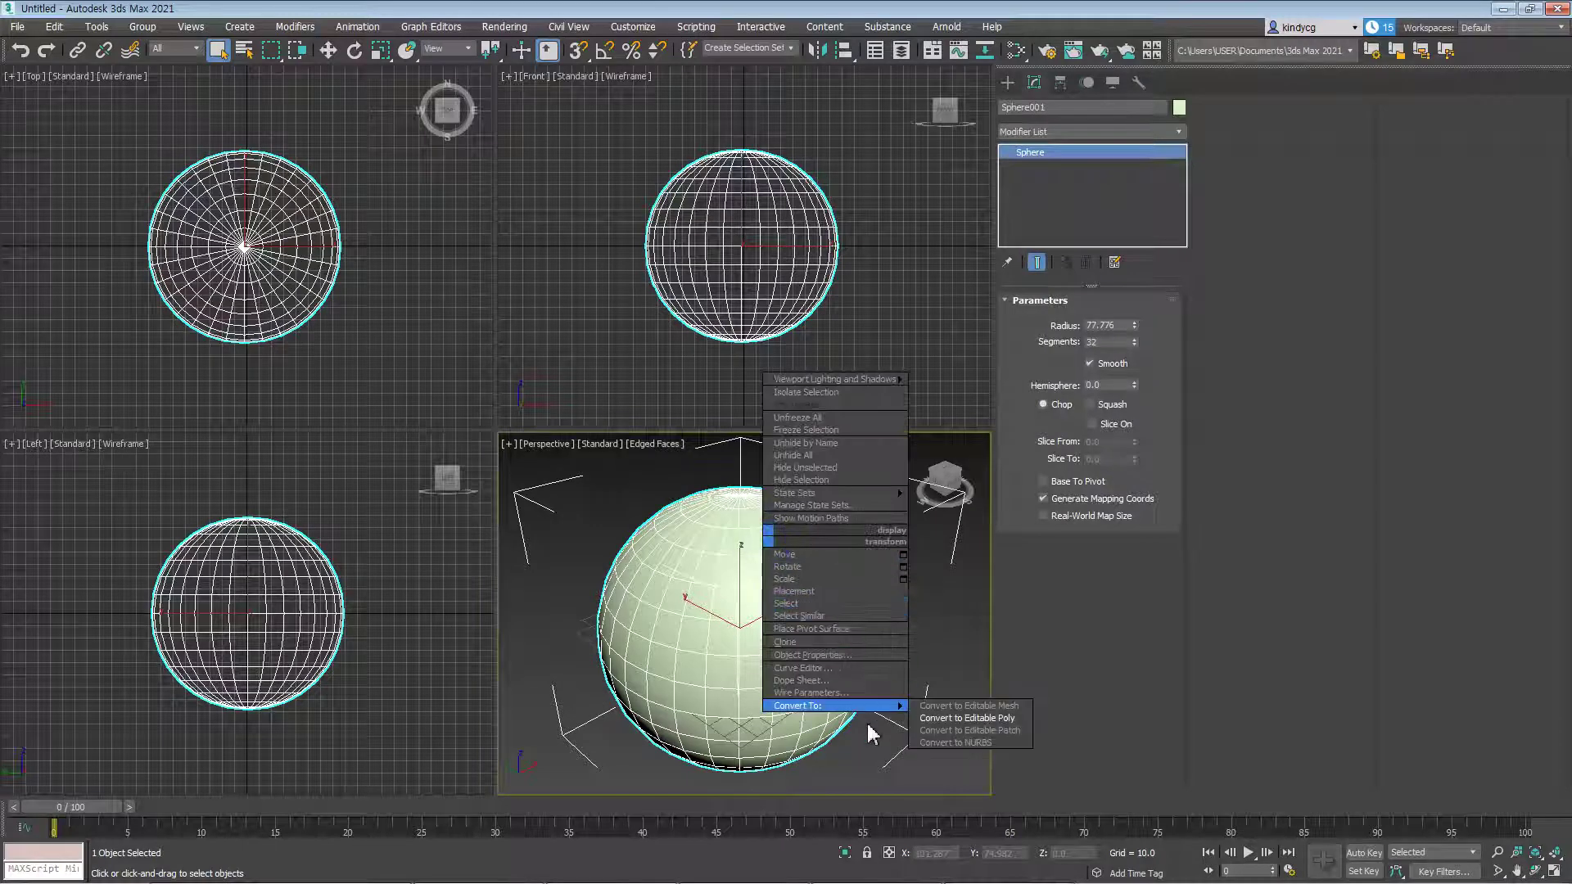
{"action": "left_click", "coordinate": [954, 720]}
Delete the pole vertex at the top of the sphere to open a round hole
{"action": "scroll", "coordinate": [754, 564], "scroll_direction": "up", "scroll_amount": 5}
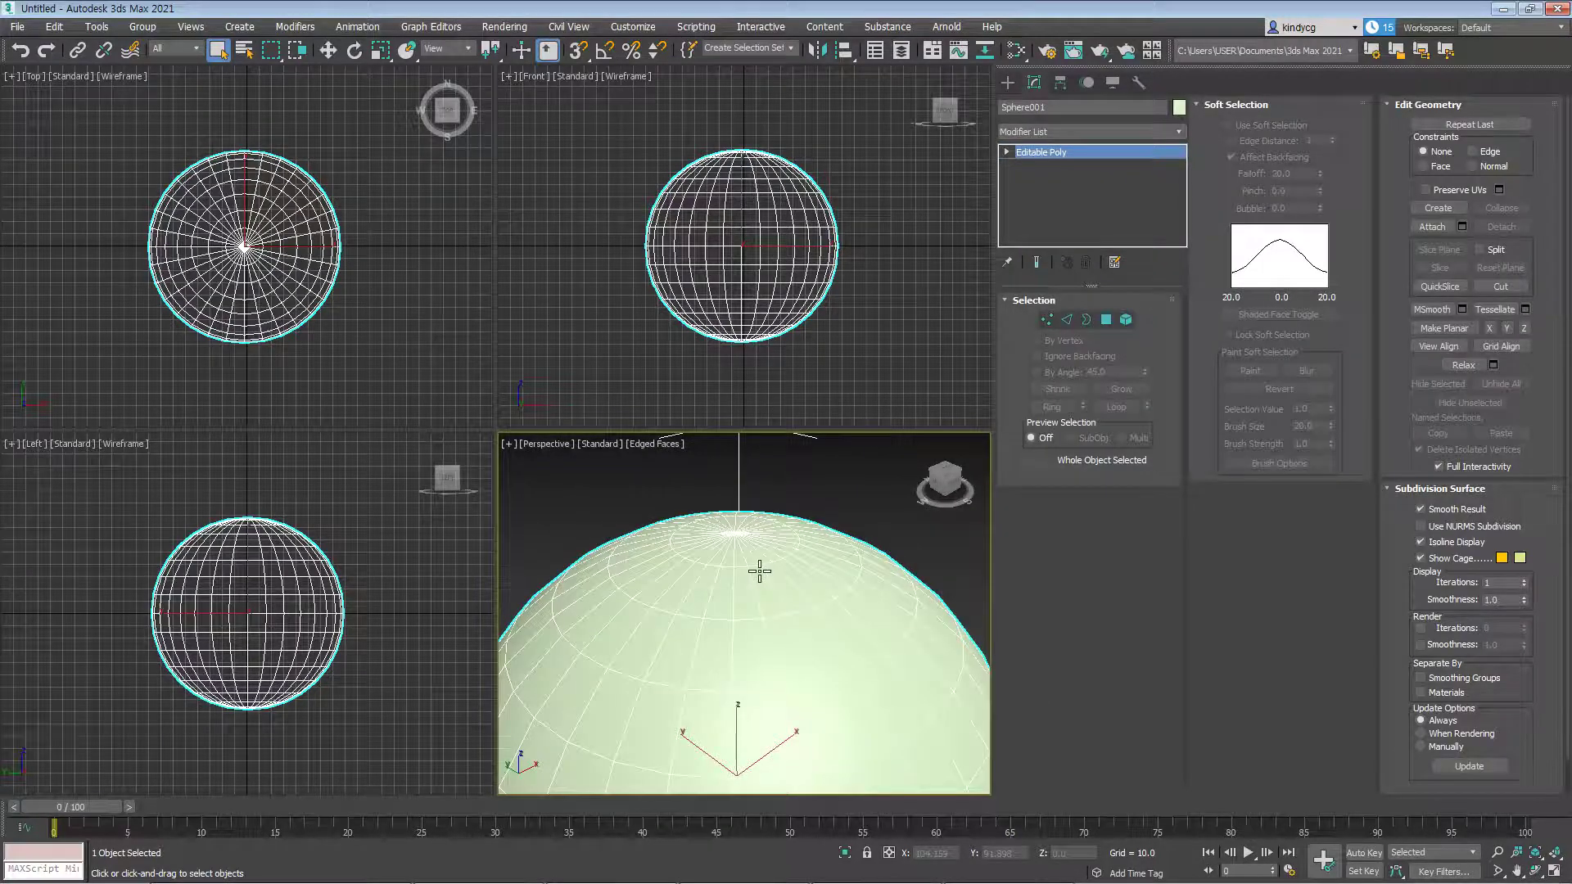
{"action": "key", "text": "1"}
{"action": "left_click", "coordinate": [723, 516]}
{"action": "key", "text": "Delete"}
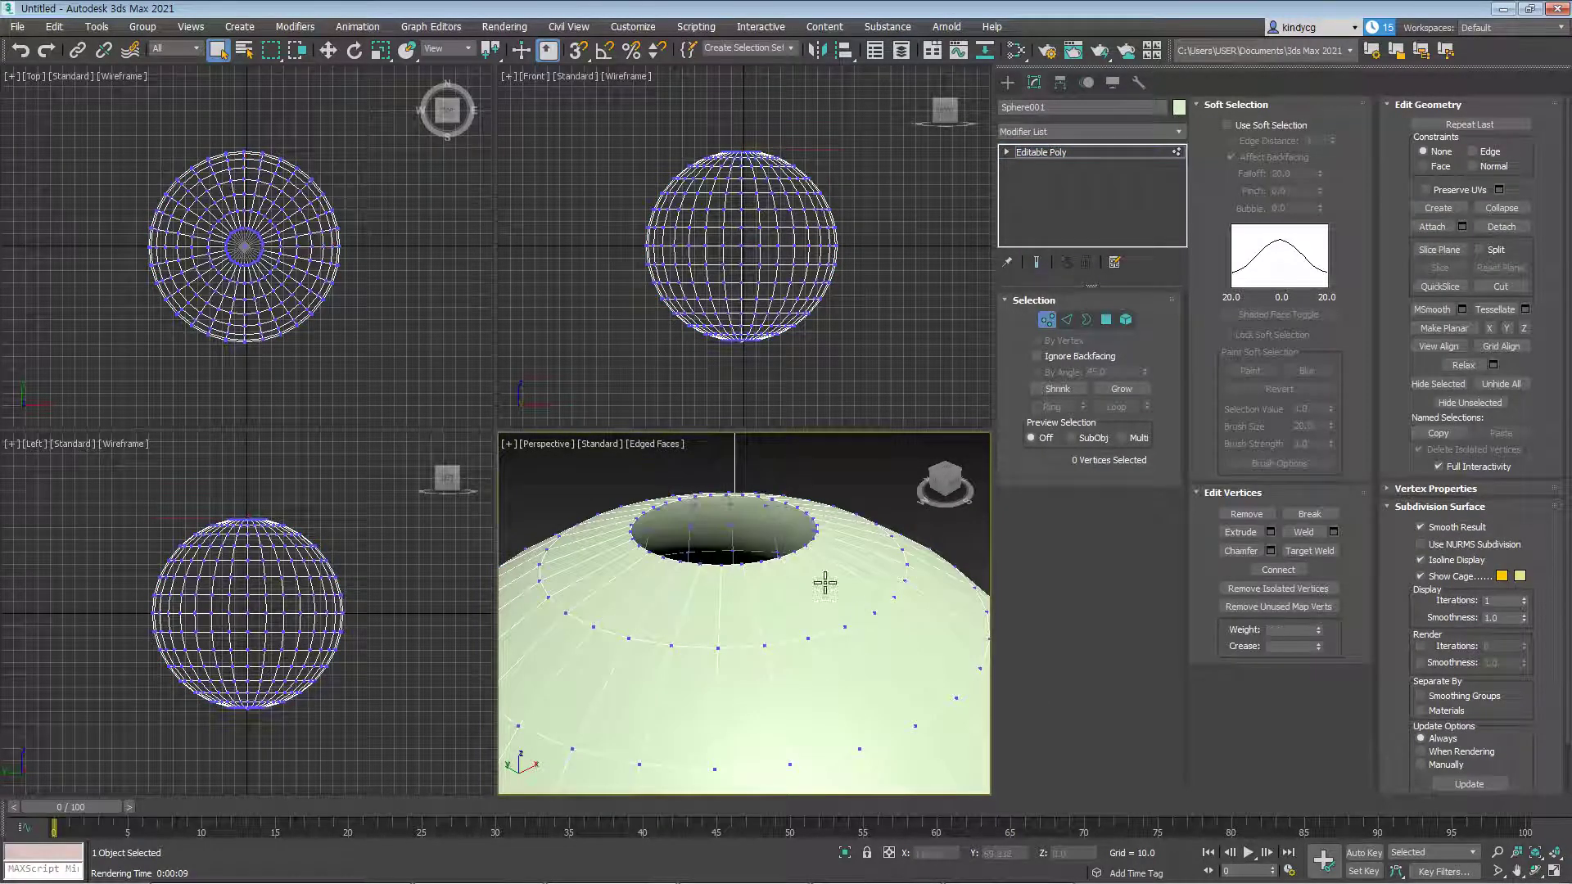
Cap the open border at the top of the sphere and select the new cap polygon
{"action": "key", "text": "3"}
{"action": "left_click", "coordinate": [786, 505]}
{"action": "right_click", "coordinate": [813, 528]}
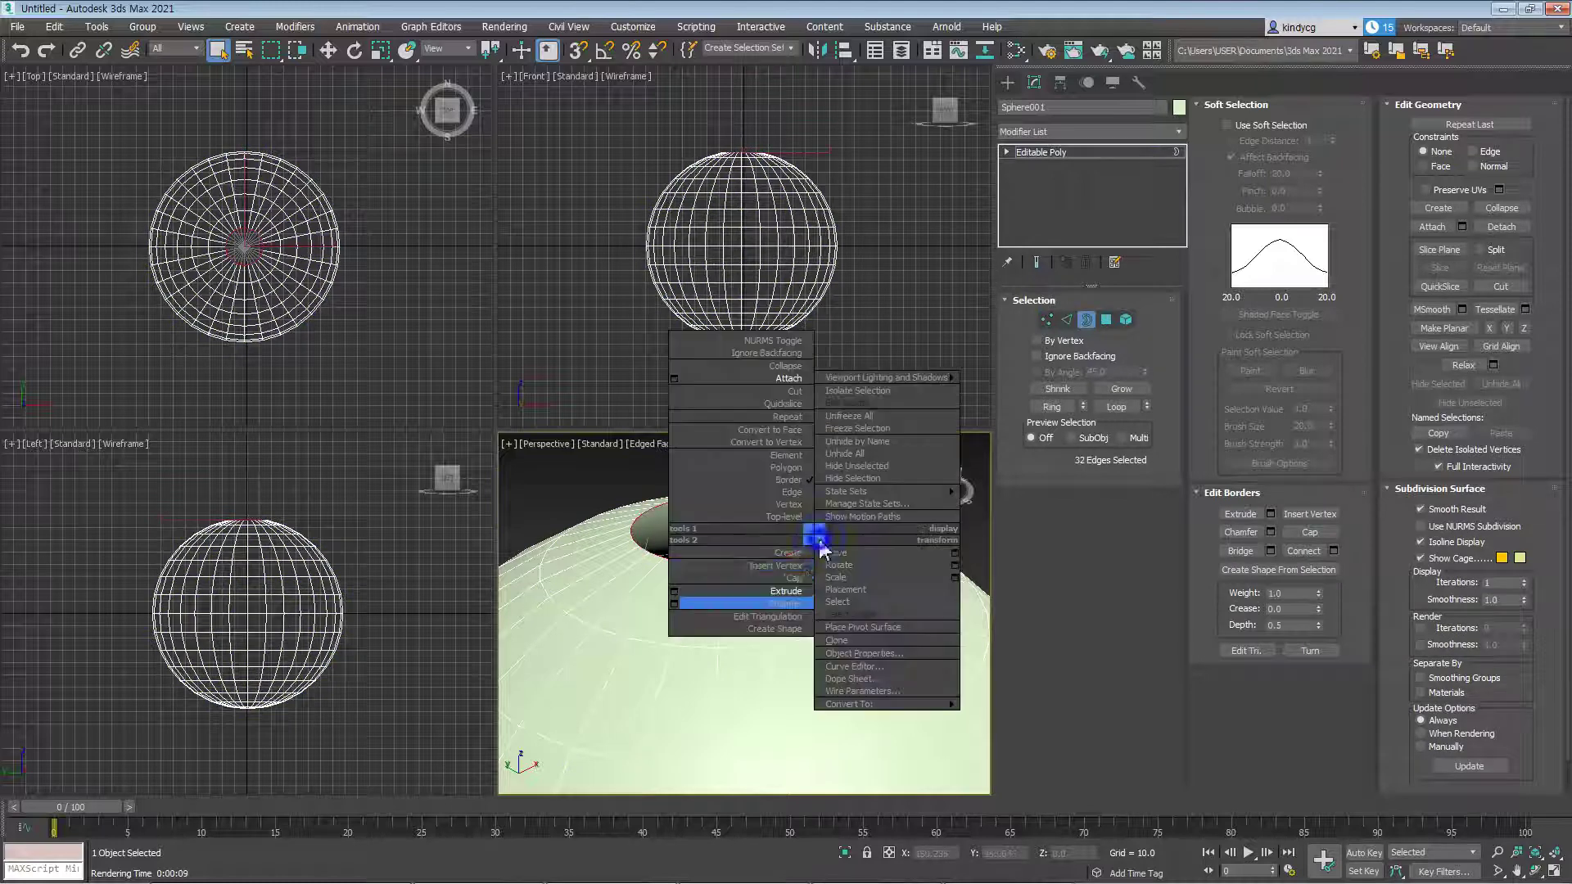
{"action": "left_click", "coordinate": [803, 595]}
{"action": "left_click", "coordinate": [1106, 320]}
{"action": "left_click", "coordinate": [744, 544]}
{"action": "middle_click_drag", "start_coordinate": [744, 543], "coordinate": [708, 547], "text": "alt"}
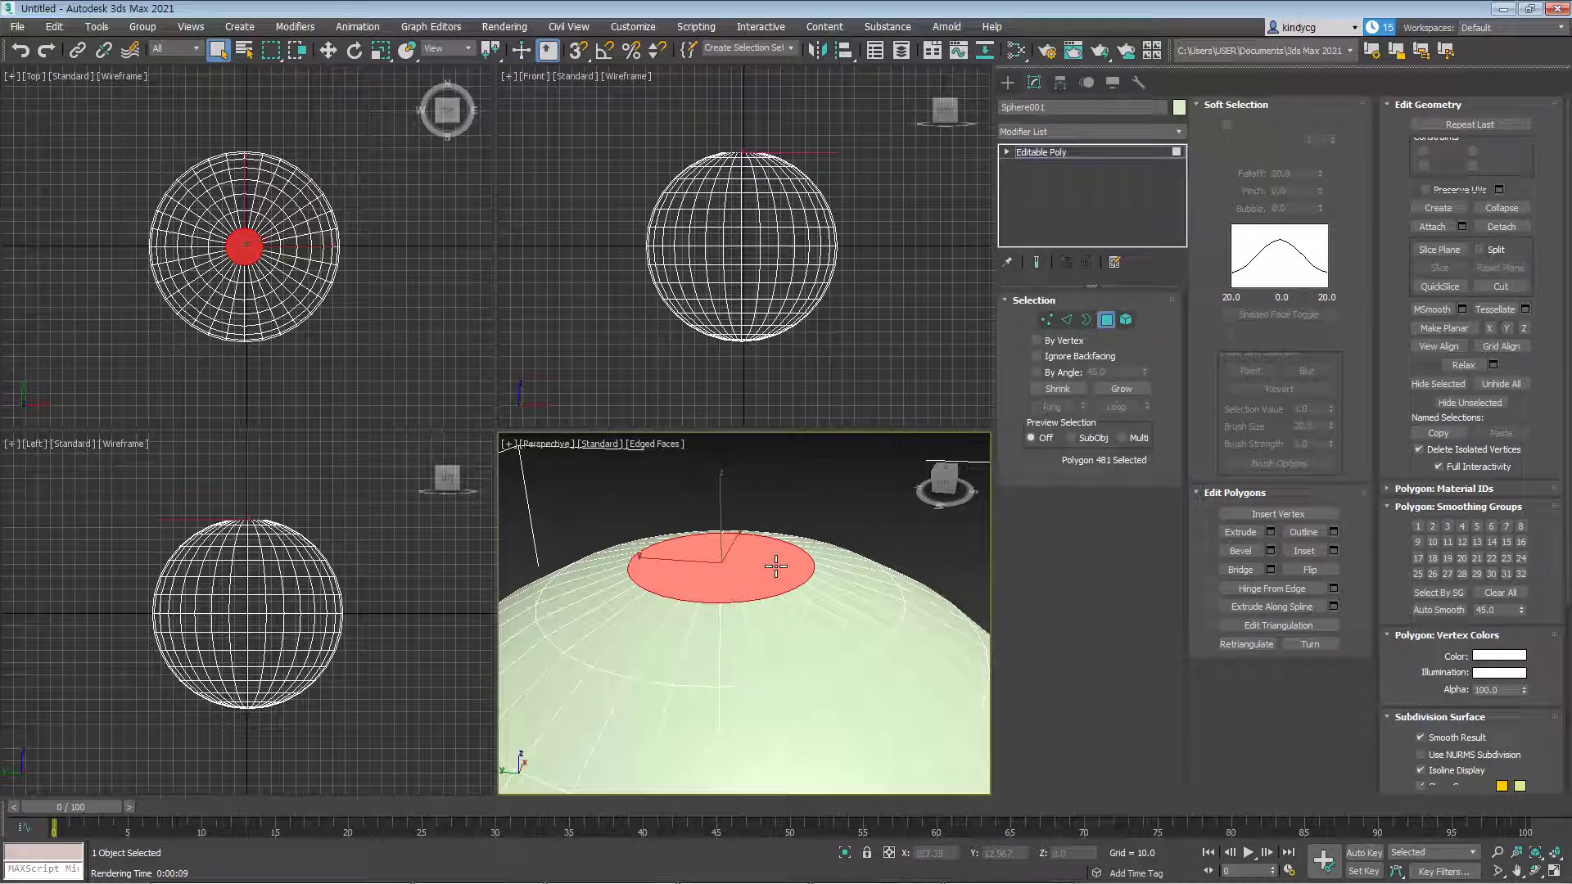
Draw a curved four-vertex line in the Front viewport, rising from the centre of the sphere's cap and hooking back at its end
{"action": "left_click", "coordinate": [1008, 83]}
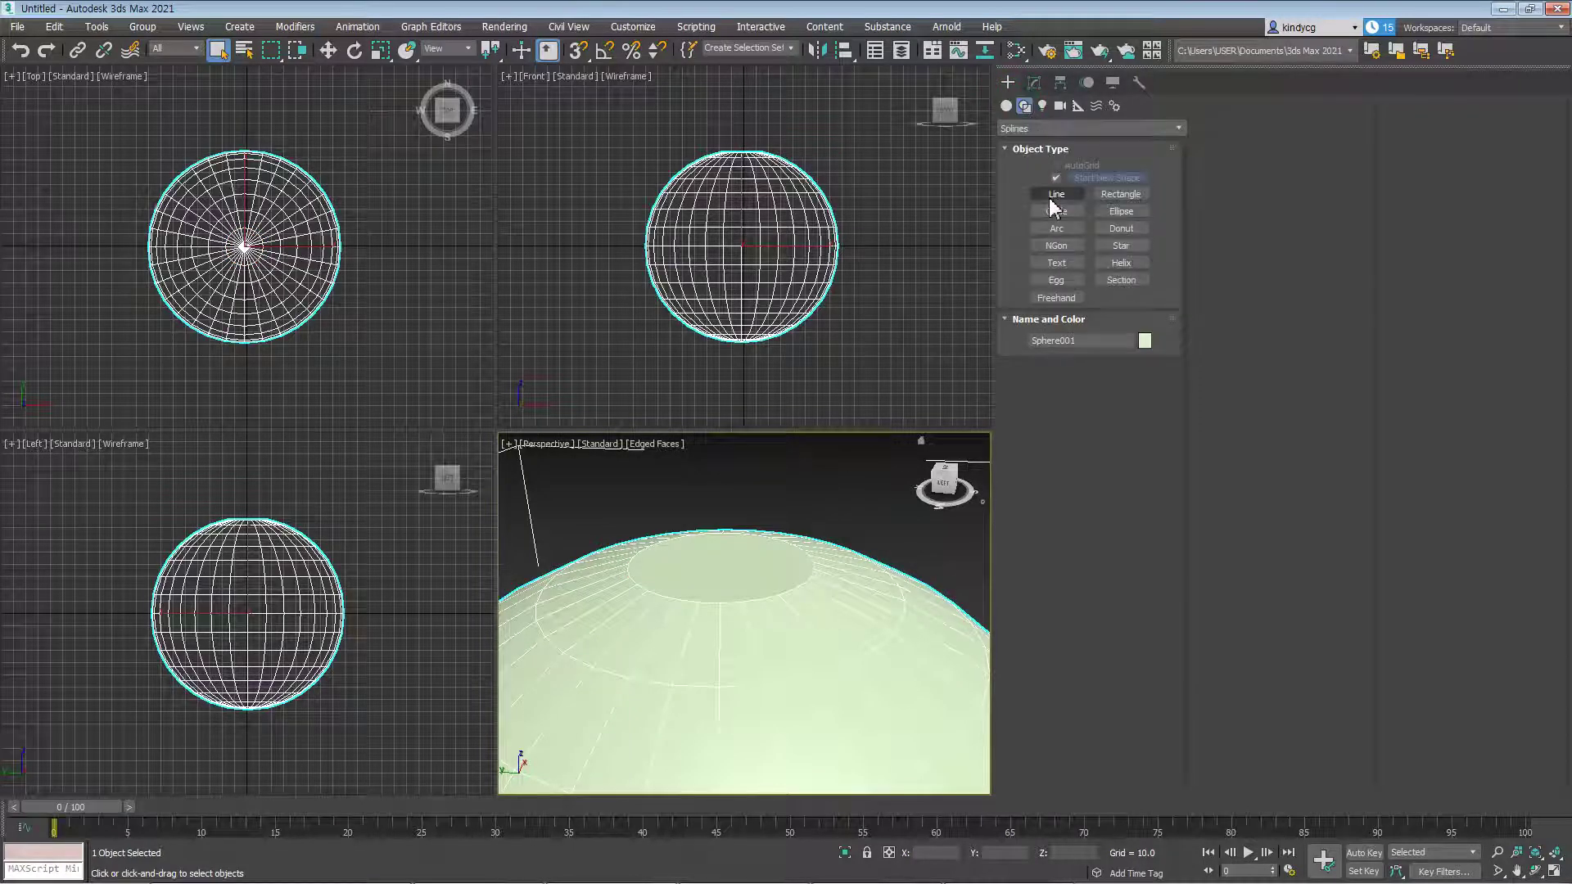
{"action": "left_click", "coordinate": [1055, 194]}
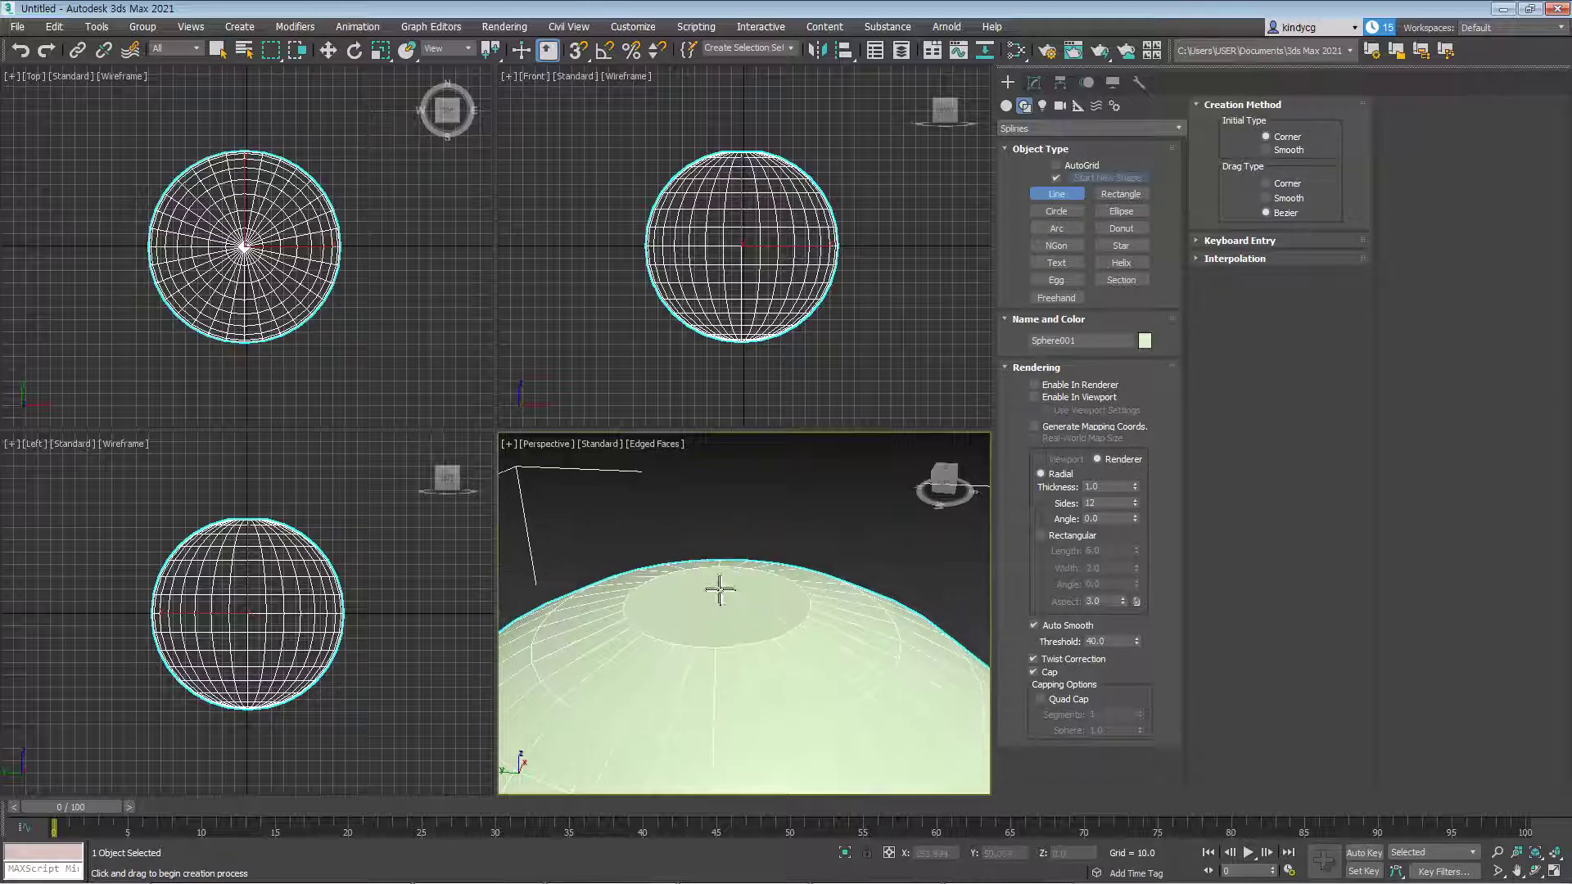
{"action": "middle_click_drag", "start_coordinate": [727, 280], "coordinate": [716, 370]}
{"action": "scroll", "coordinate": [737, 253], "scroll_direction": "up", "scroll_amount": 5}
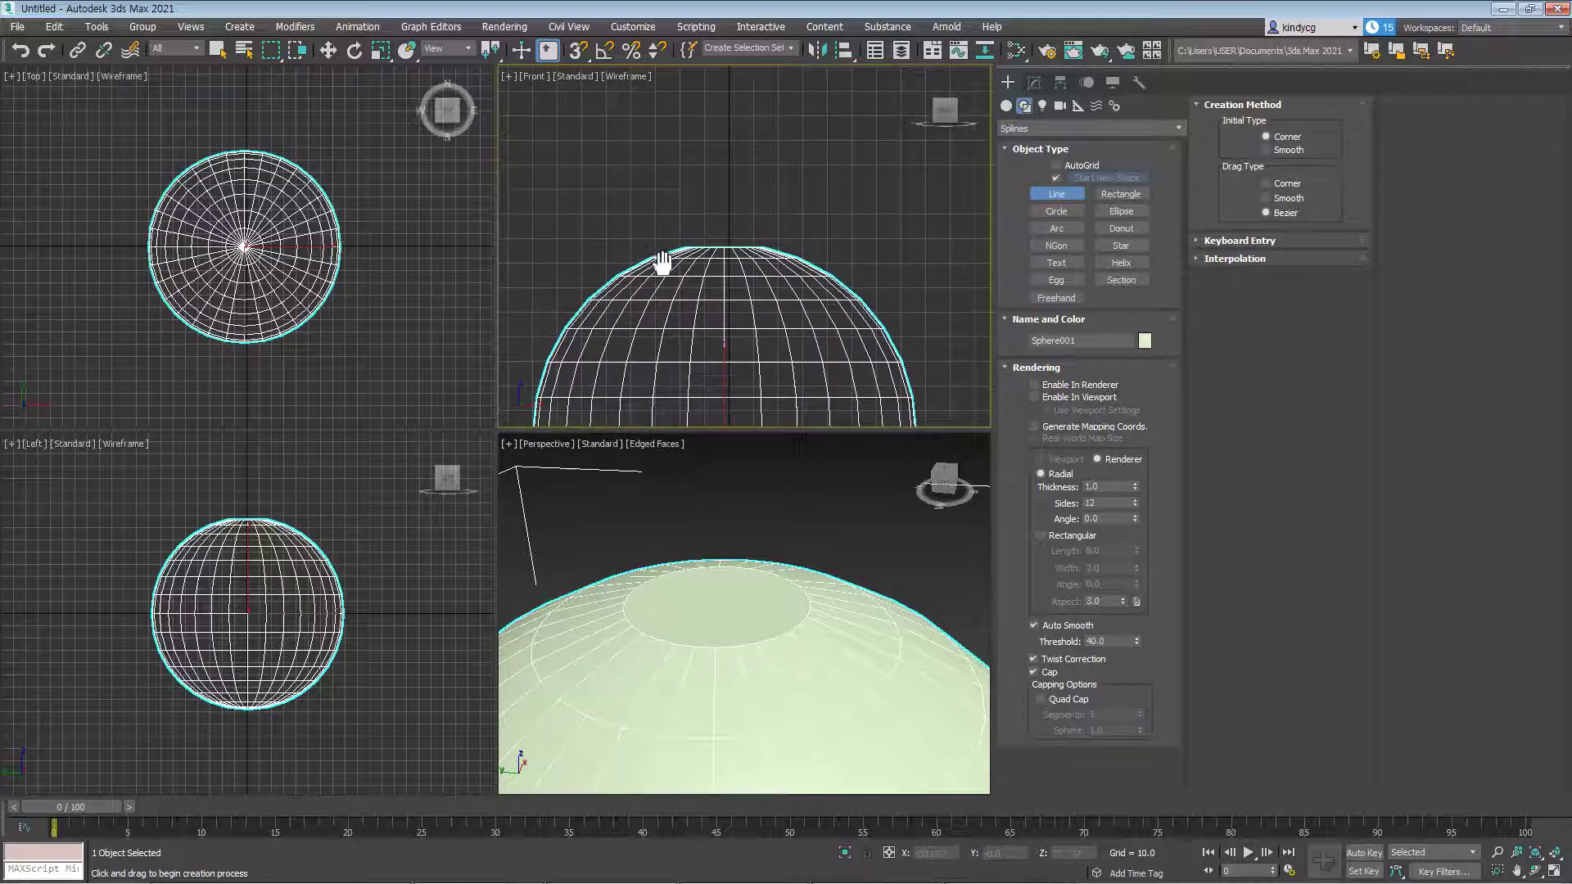
{"action": "left_click", "coordinate": [729, 251]}
{"action": "left_click_drag", "start_coordinate": [774, 164], "coordinate": [790, 151]}
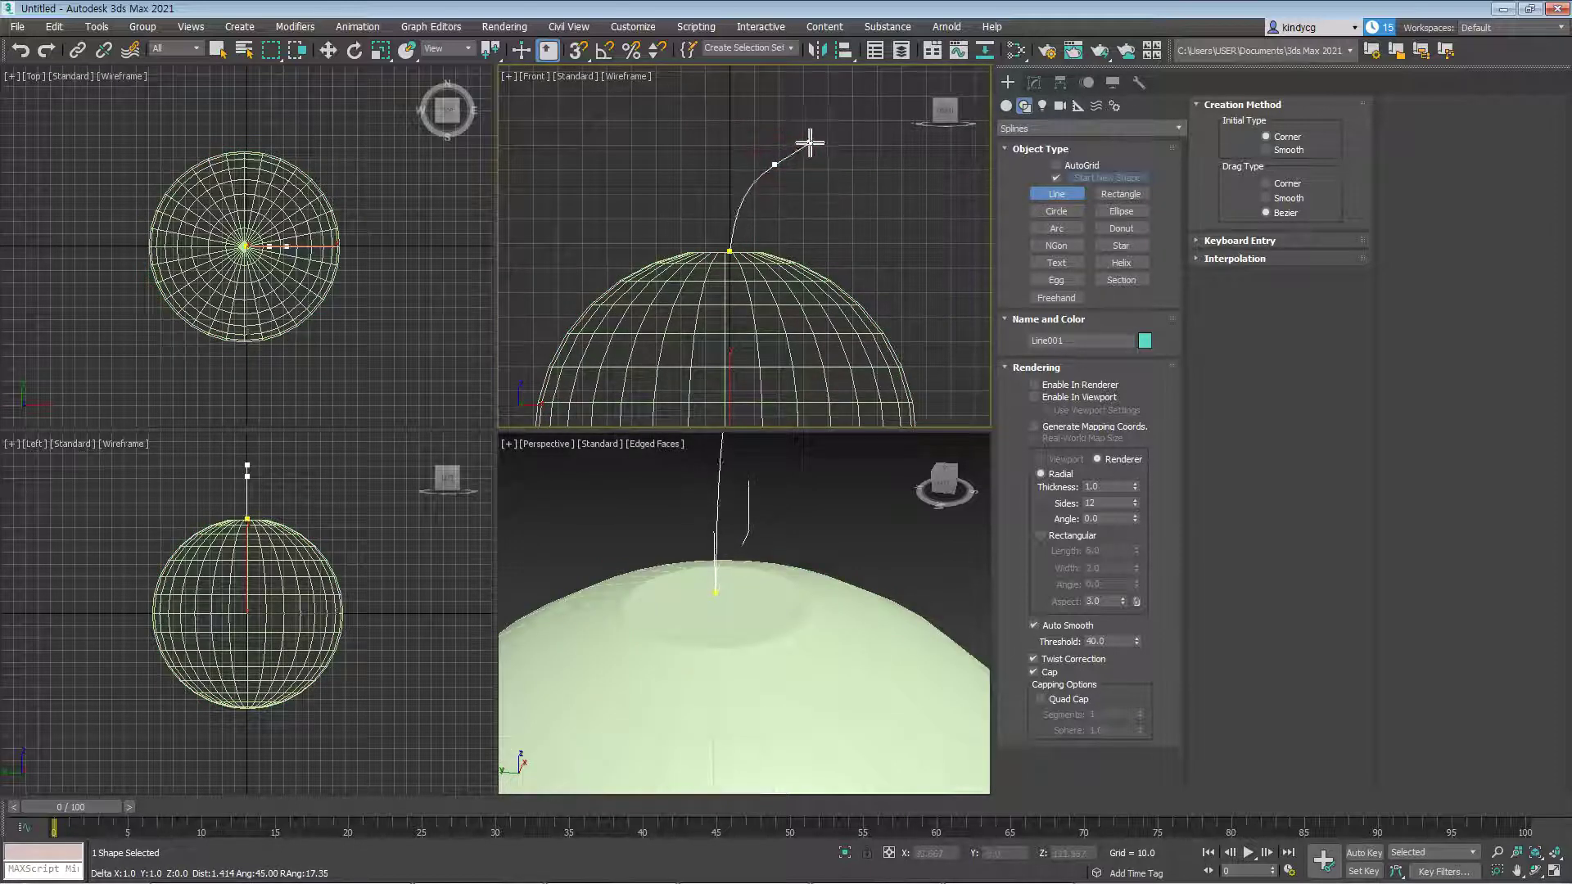
{"action": "left_click", "coordinate": [841, 90]}
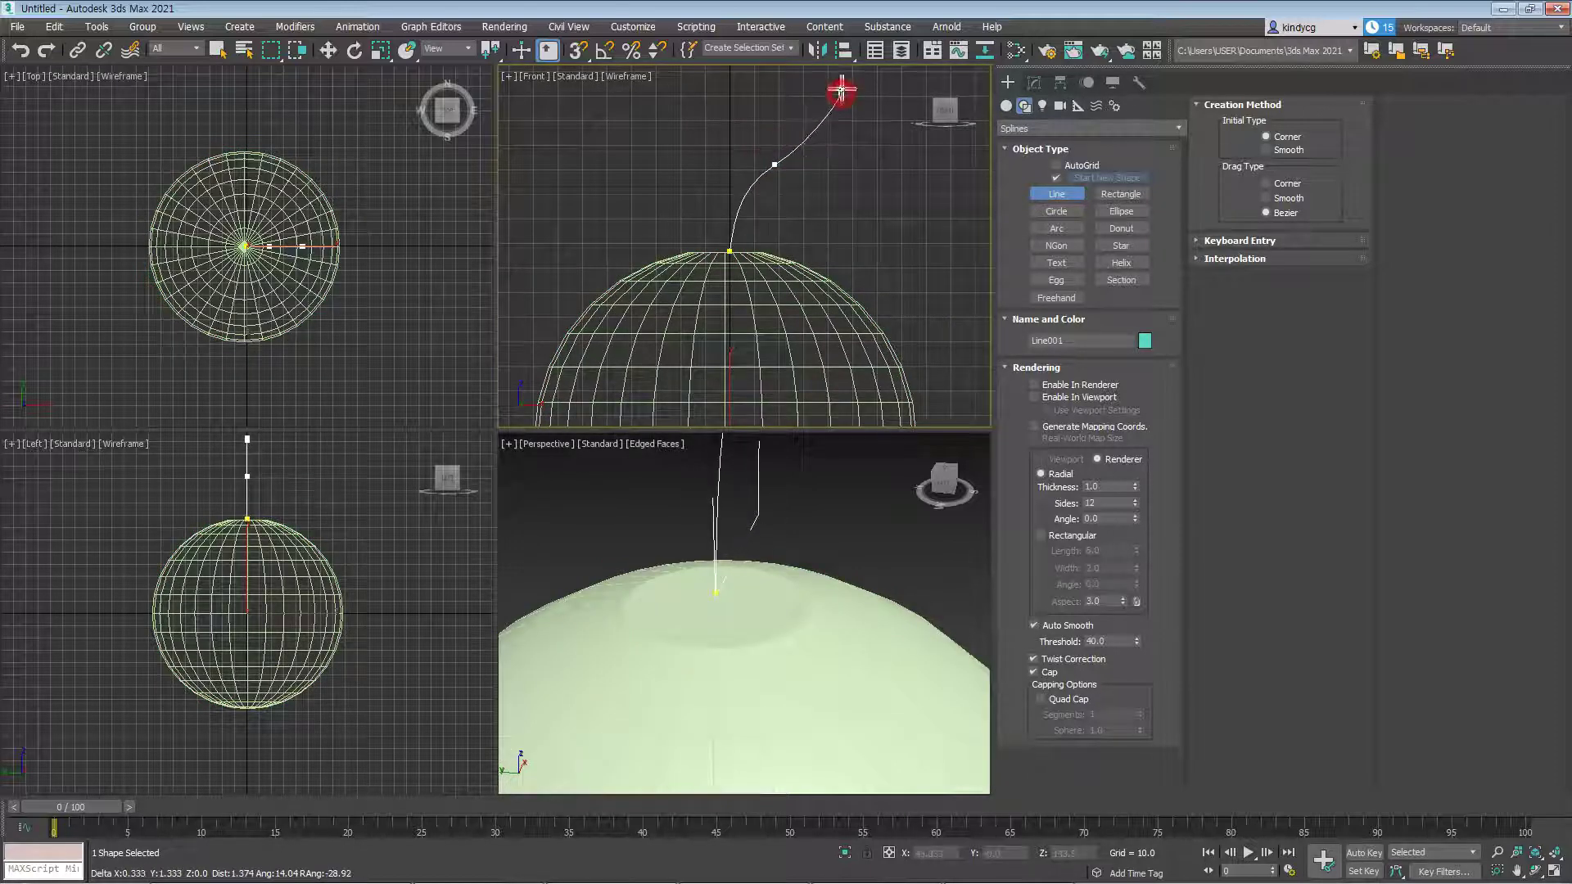
{"action": "left_click", "coordinate": [803, 70]}
{"action": "left_click_drag", "start_coordinate": [803, 69], "coordinate": [800, 78]}
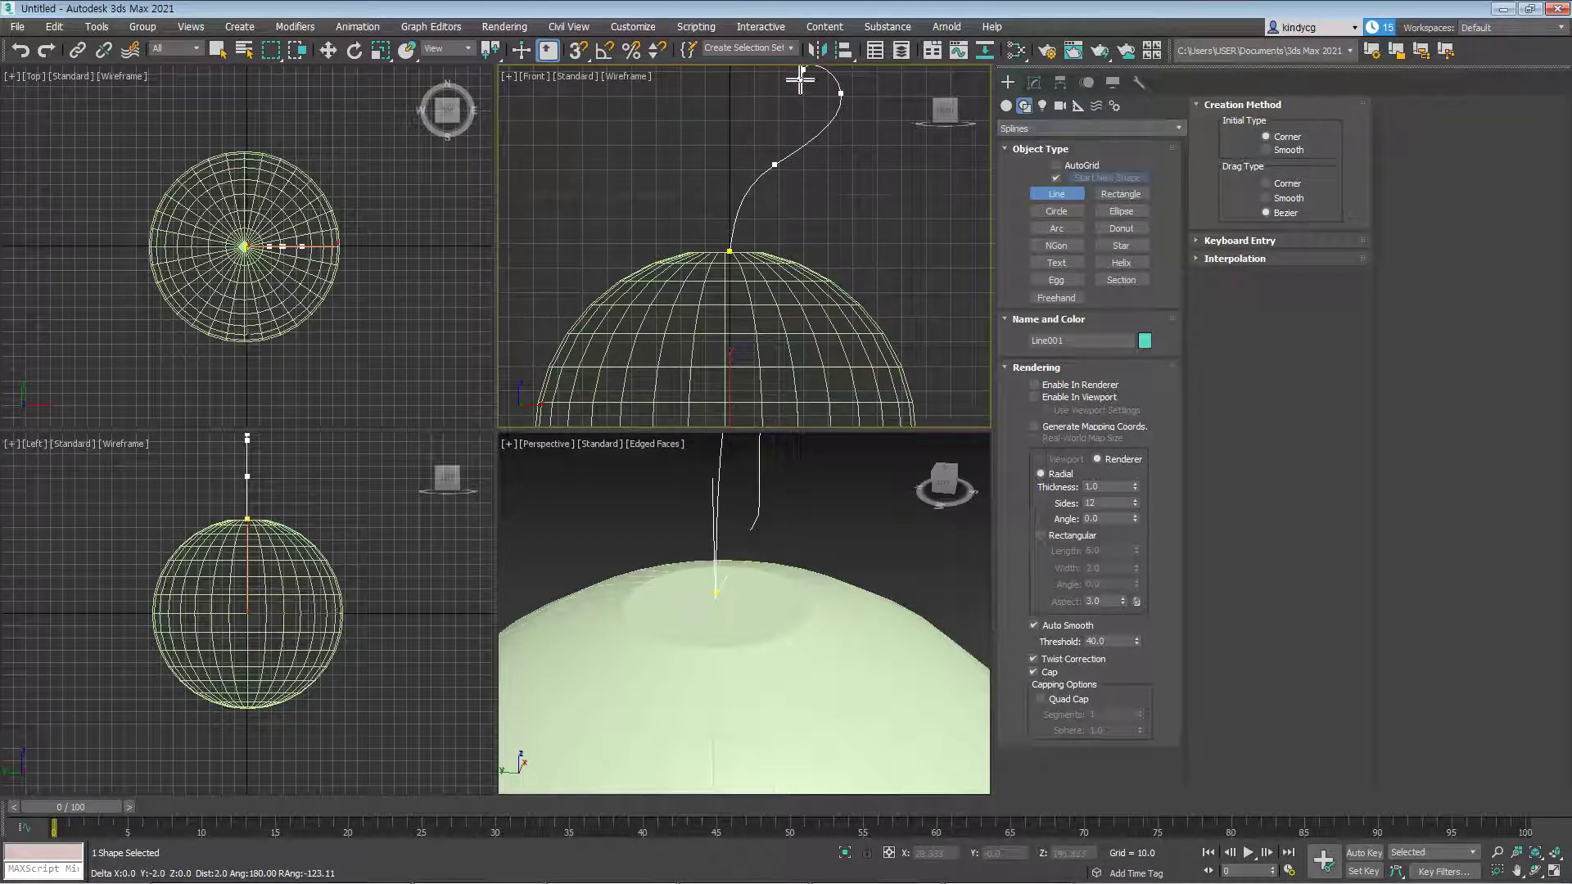
{"action": "right_click", "coordinate": [798, 81]}
Move the line's third vertex slightly down in the Front viewport and adjust its tangent handles to smooth the bend
{"action": "middle_click_drag", "start_coordinate": [789, 268], "coordinate": [790, 311]}
{"action": "key", "text": "1"}
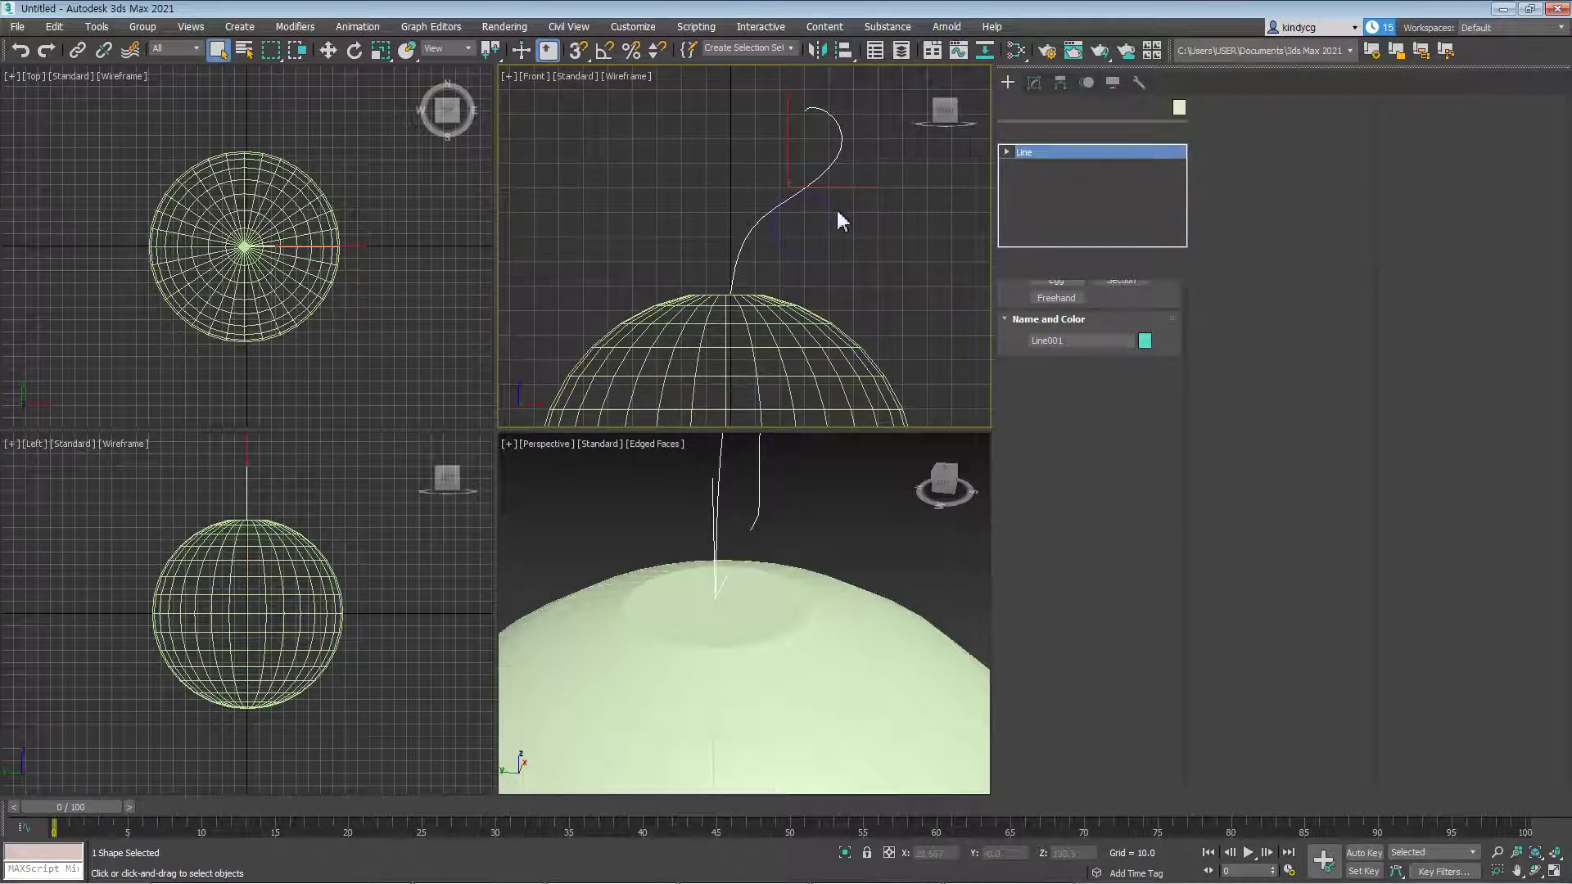
{"action": "left_click", "coordinate": [841, 136]}
{"action": "key", "text": "w"}
{"action": "left_click_drag", "start_coordinate": [843, 94], "coordinate": [844, 109]}
{"action": "key", "text": "e"}
{"action": "key", "text": "r"}
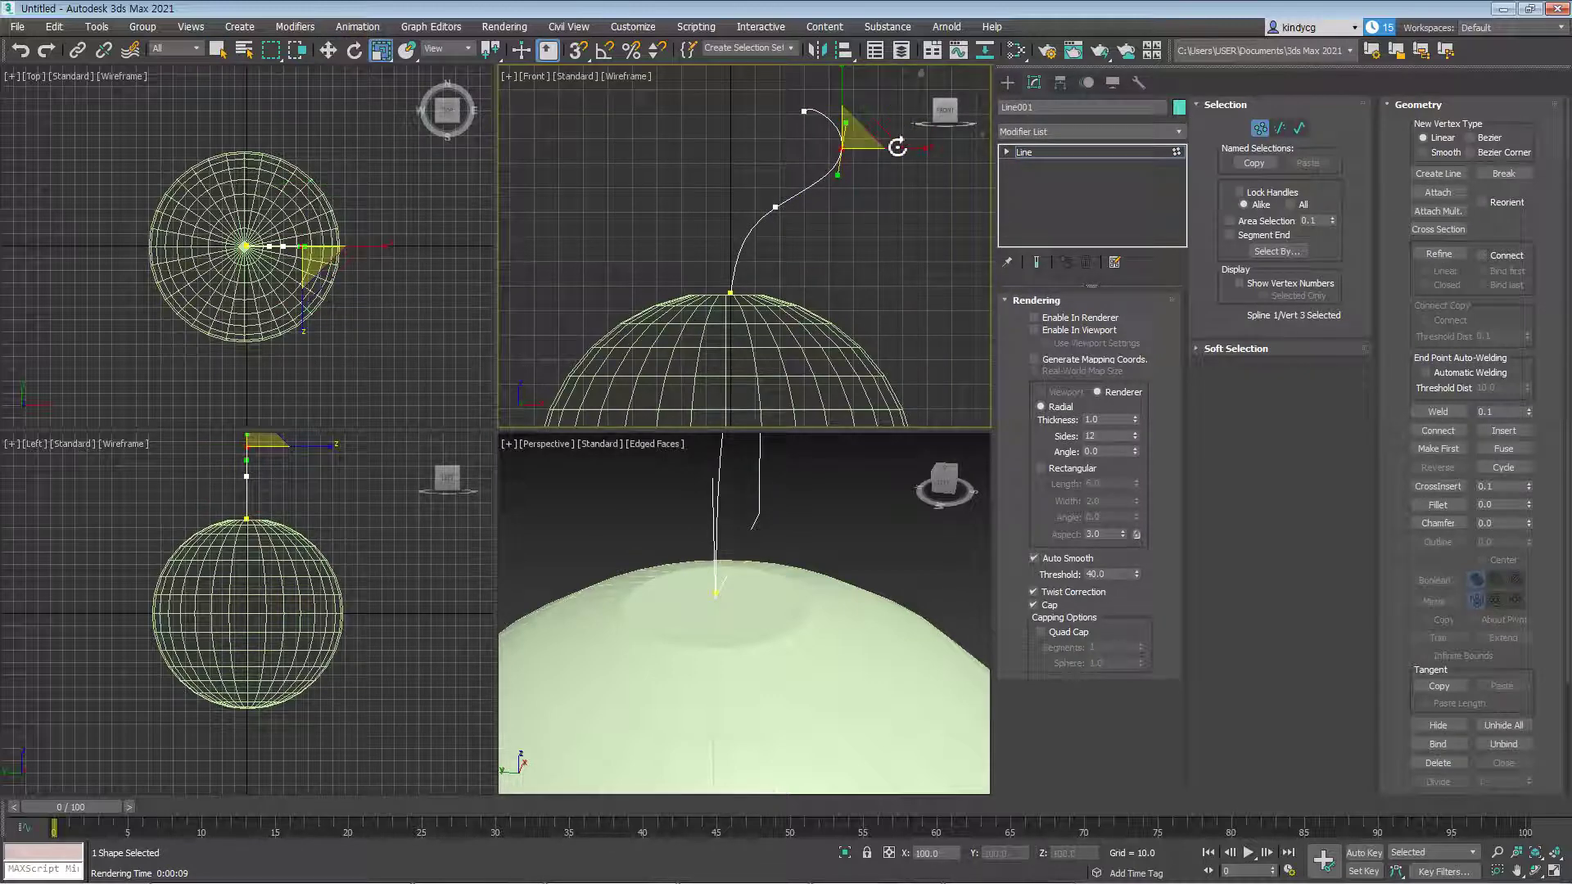
{"action": "left_click_drag", "start_coordinate": [852, 136], "coordinate": [801, 83]}
Move the line's end vertex outward in the Front viewport and rotate its tangent handles to round the hook
{"action": "left_click", "coordinate": [802, 111]}
{"action": "key", "text": "w"}
{"action": "key", "text": "r"}
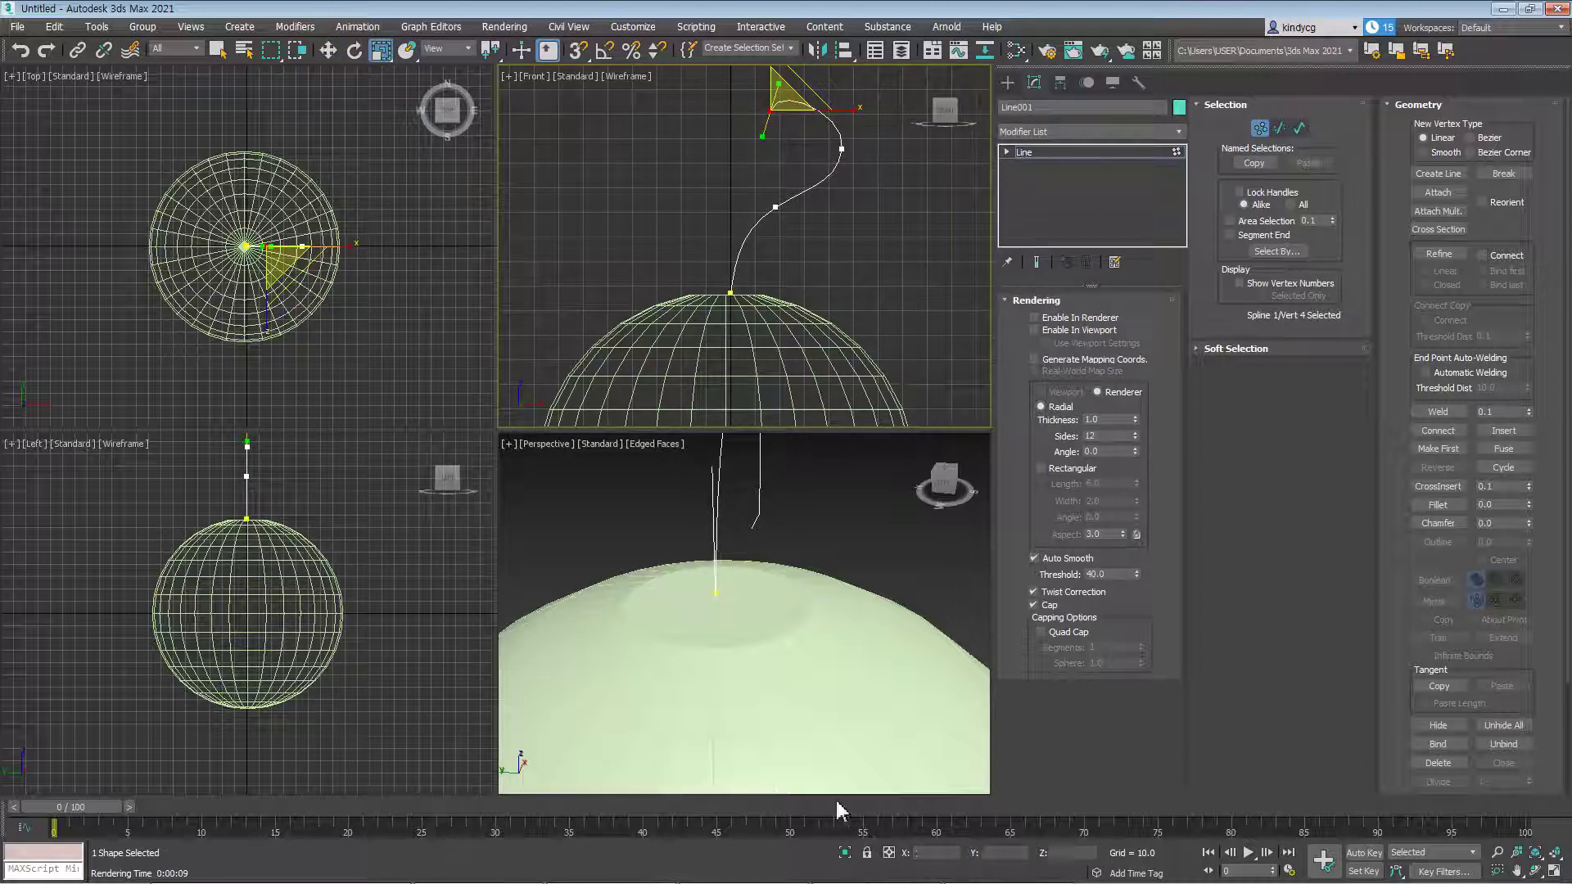
{"action": "middle_click_drag", "start_coordinate": [825, 267], "coordinate": [803, 353]}
{"action": "key", "text": "e"}
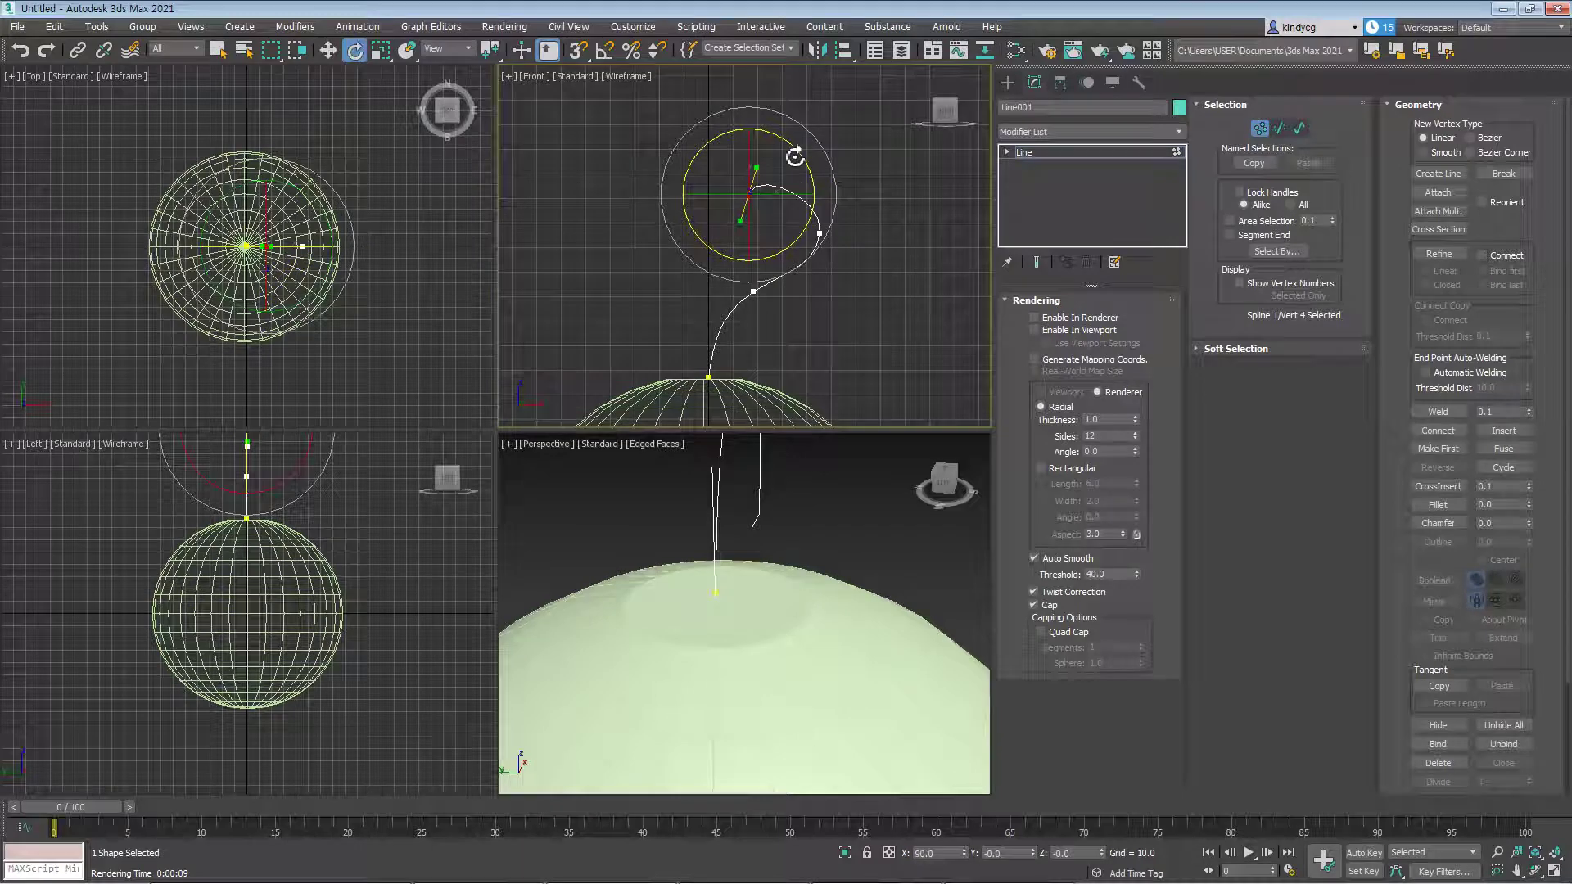
{"action": "key", "text": "w"}
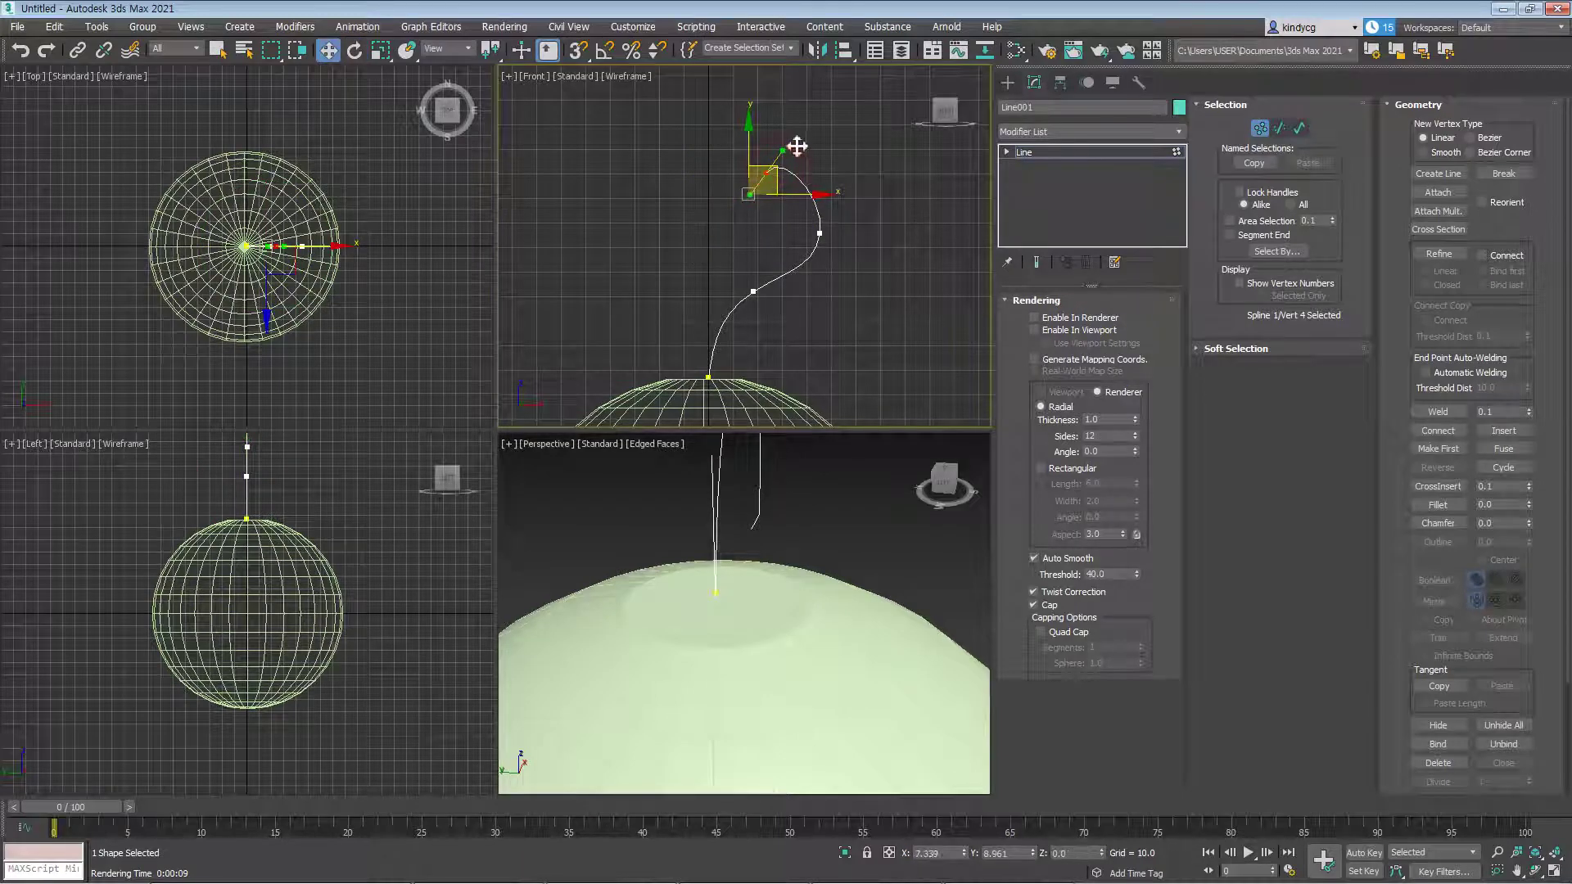
{"action": "key", "text": "e"}
{"action": "left_click", "coordinate": [870, 320]}
Move the line's third and second vertices in opposite directions along Y in Perspective to give the curve depth
{"action": "scroll", "coordinate": [794, 327], "scroll_direction": "up", "scroll_amount": 3}
{"action": "scroll", "coordinate": [753, 557], "scroll_direction": "down", "scroll_amount": 5}
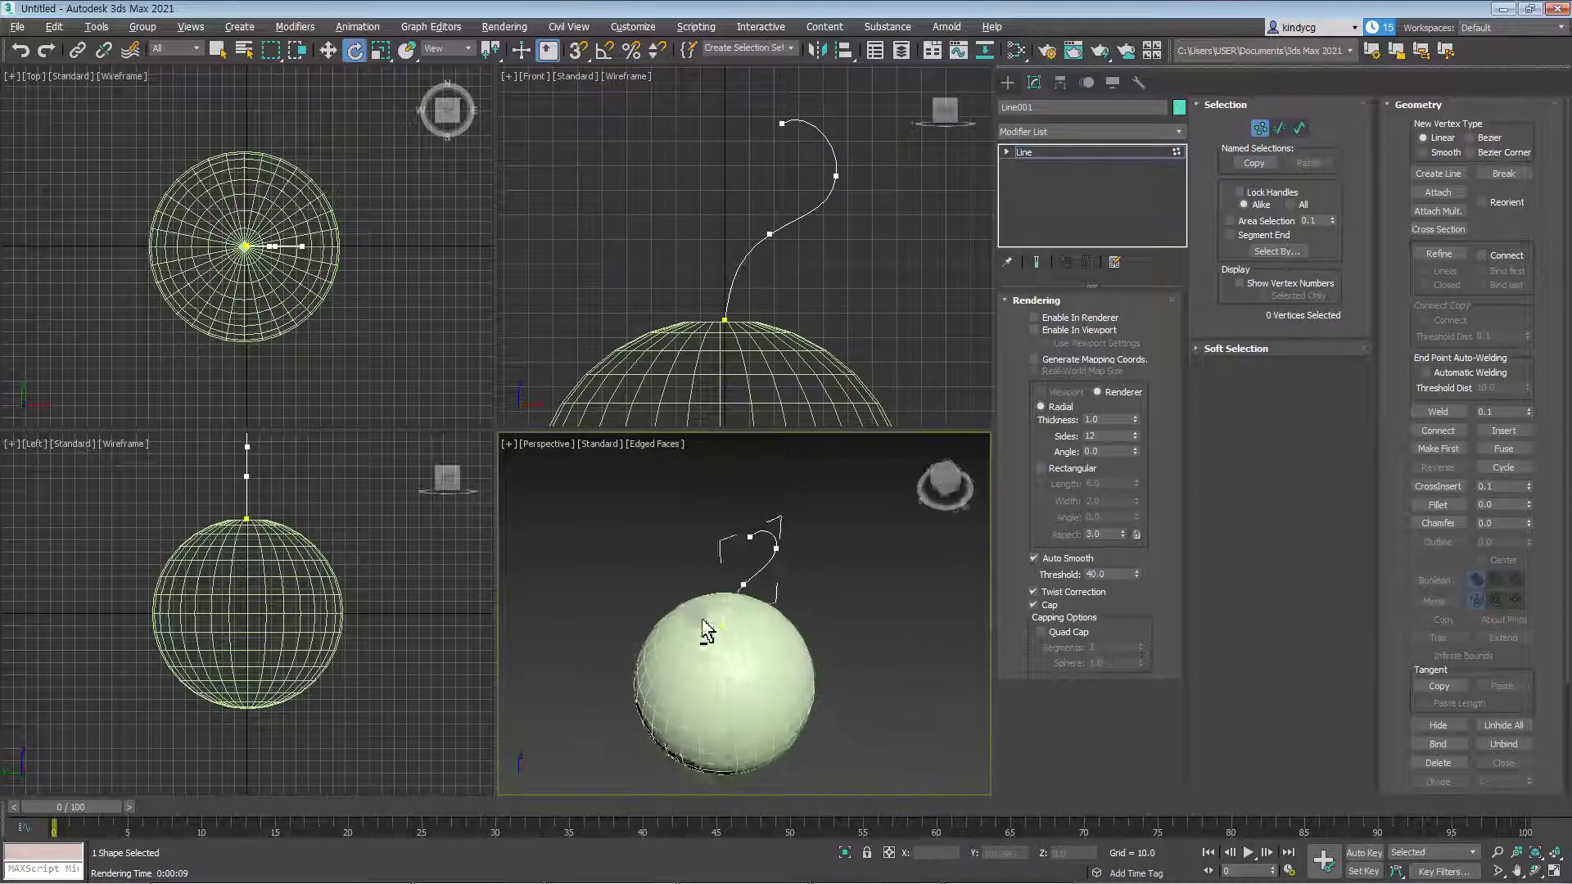
{"action": "middle_click_drag", "start_coordinate": [705, 630], "coordinate": [831, 542], "text": "alt"}
{"action": "left_click", "coordinate": [779, 554]}
{"action": "key", "text": "w"}
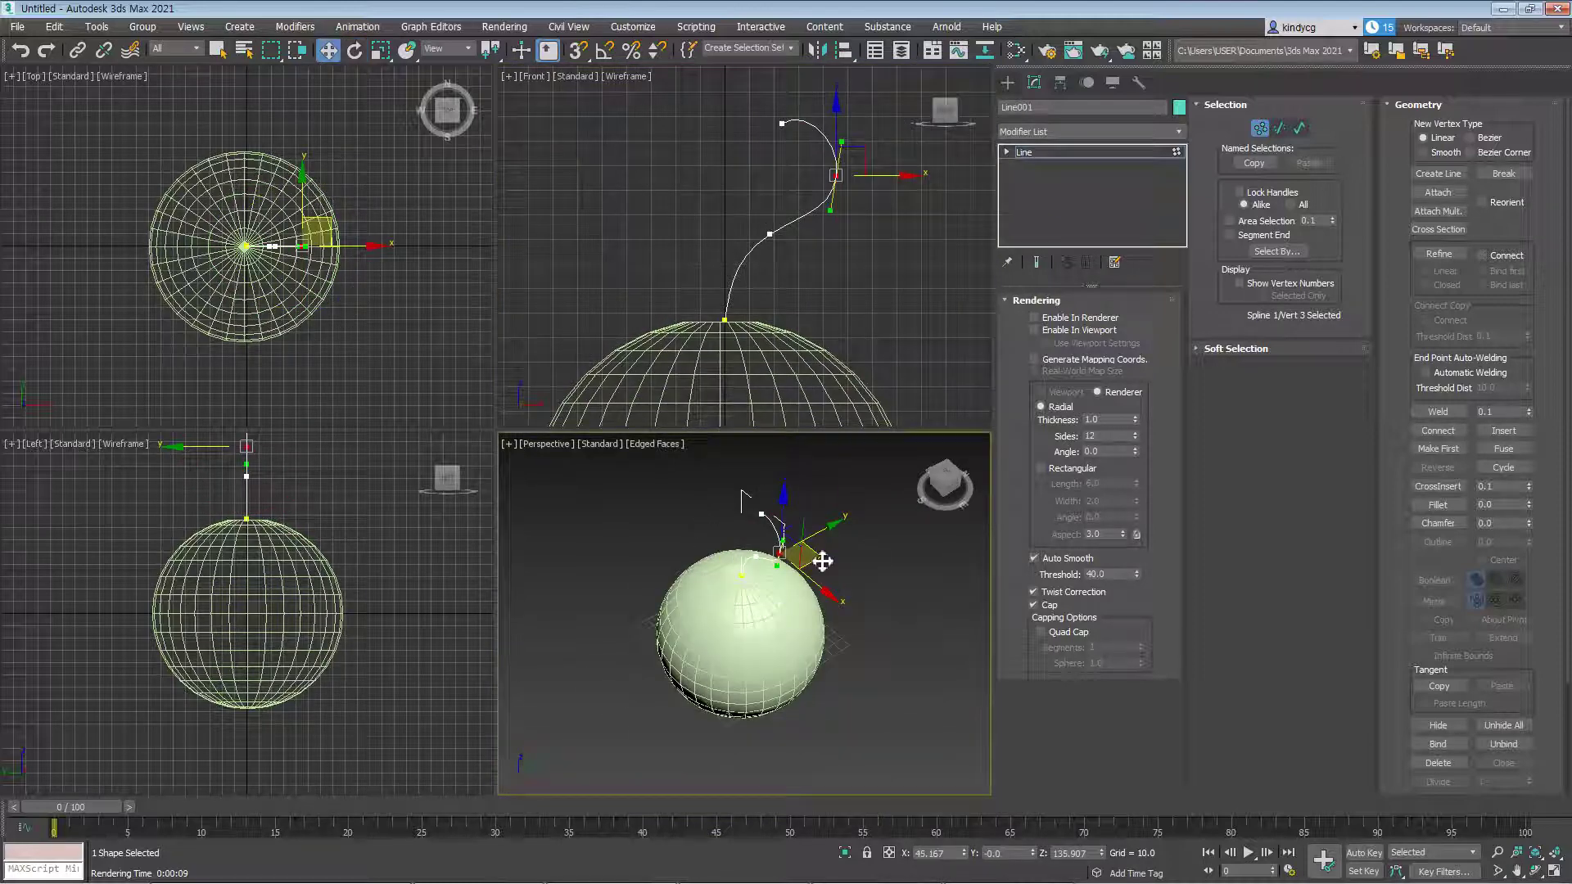
{"action": "scroll", "coordinate": [764, 548], "scroll_direction": "up", "scroll_amount": 4}
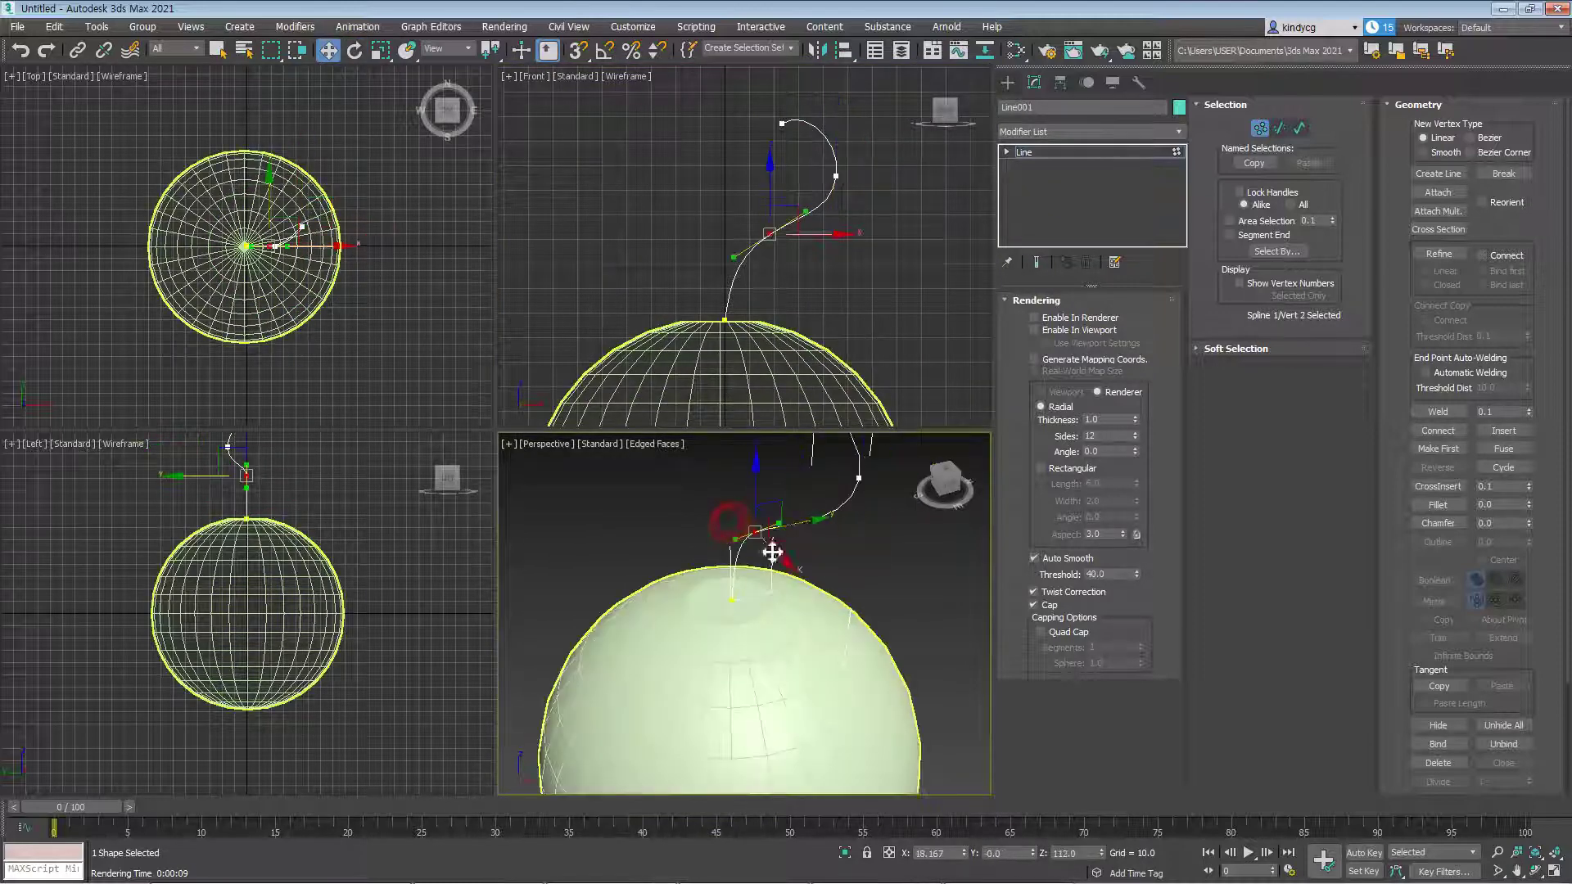
{"action": "left_click", "coordinate": [761, 537]}
{"action": "left_click_drag", "start_coordinate": [762, 535], "coordinate": [739, 537]}
{"action": "left_click", "coordinate": [811, 566]}
Select the line's end vertex in Perspective and move it along Y to continue the curve's twist in depth
{"action": "scroll", "coordinate": [796, 557], "scroll_direction": "down", "scroll_amount": 3}
{"action": "middle_click_drag", "start_coordinate": [794, 557], "coordinate": [906, 556], "text": "alt"}
{"action": "left_click_drag", "start_coordinate": [717, 498], "coordinate": [760, 545]}
{"action": "key", "text": "e"}
{"action": "middle_click_drag", "start_coordinate": [767, 533], "coordinate": [782, 565], "text": "alt"}
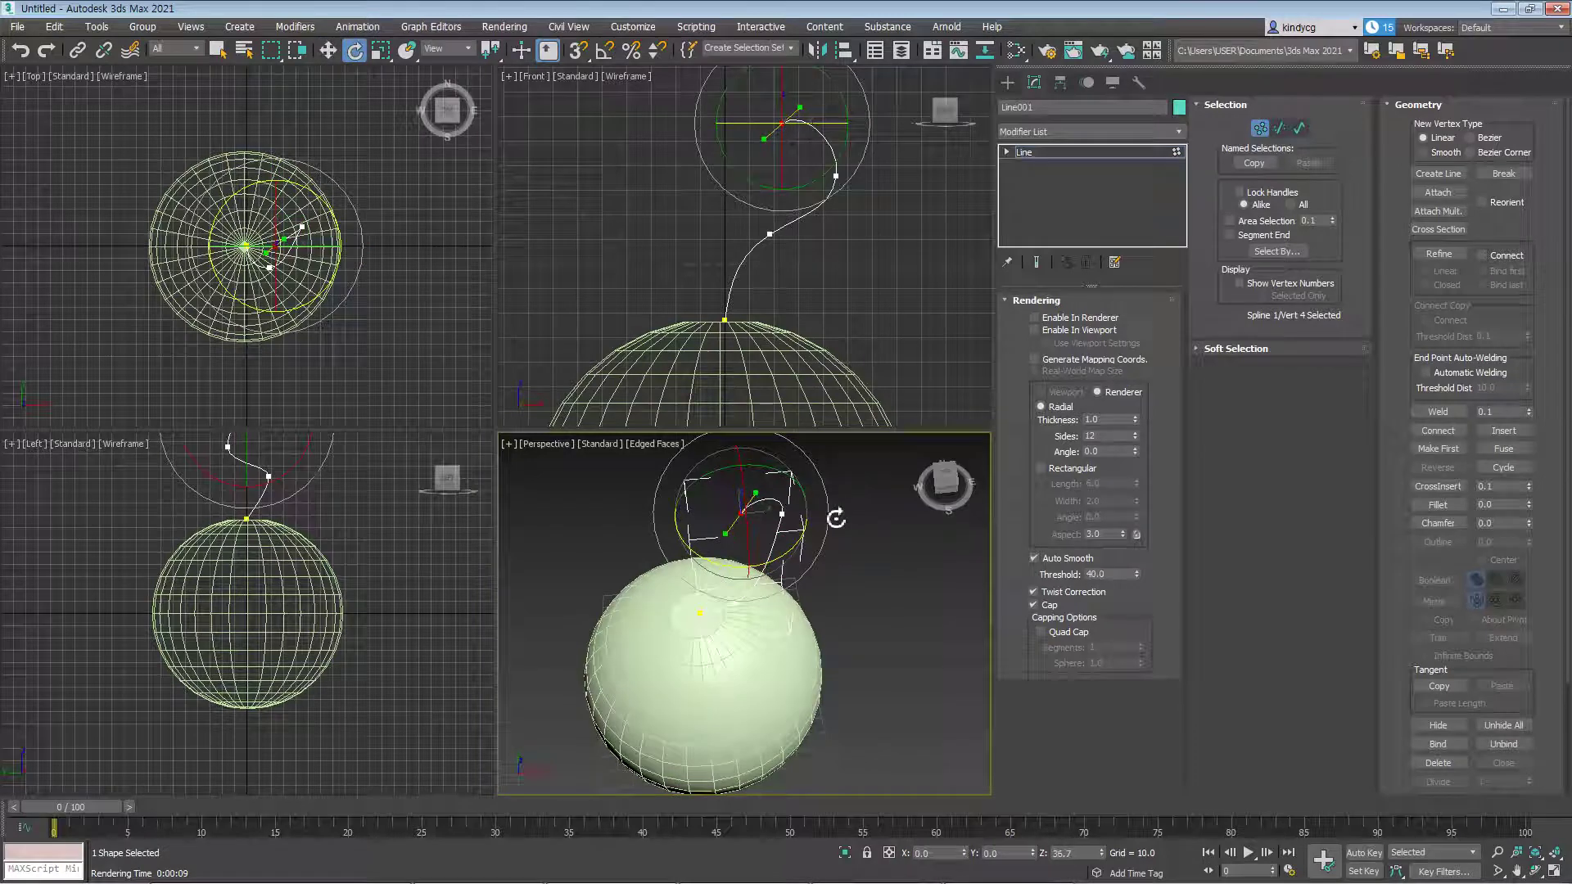
{"action": "middle_click_drag", "start_coordinate": [860, 495], "coordinate": [752, 596], "text": "alt"}
{"action": "key", "text": "w"}
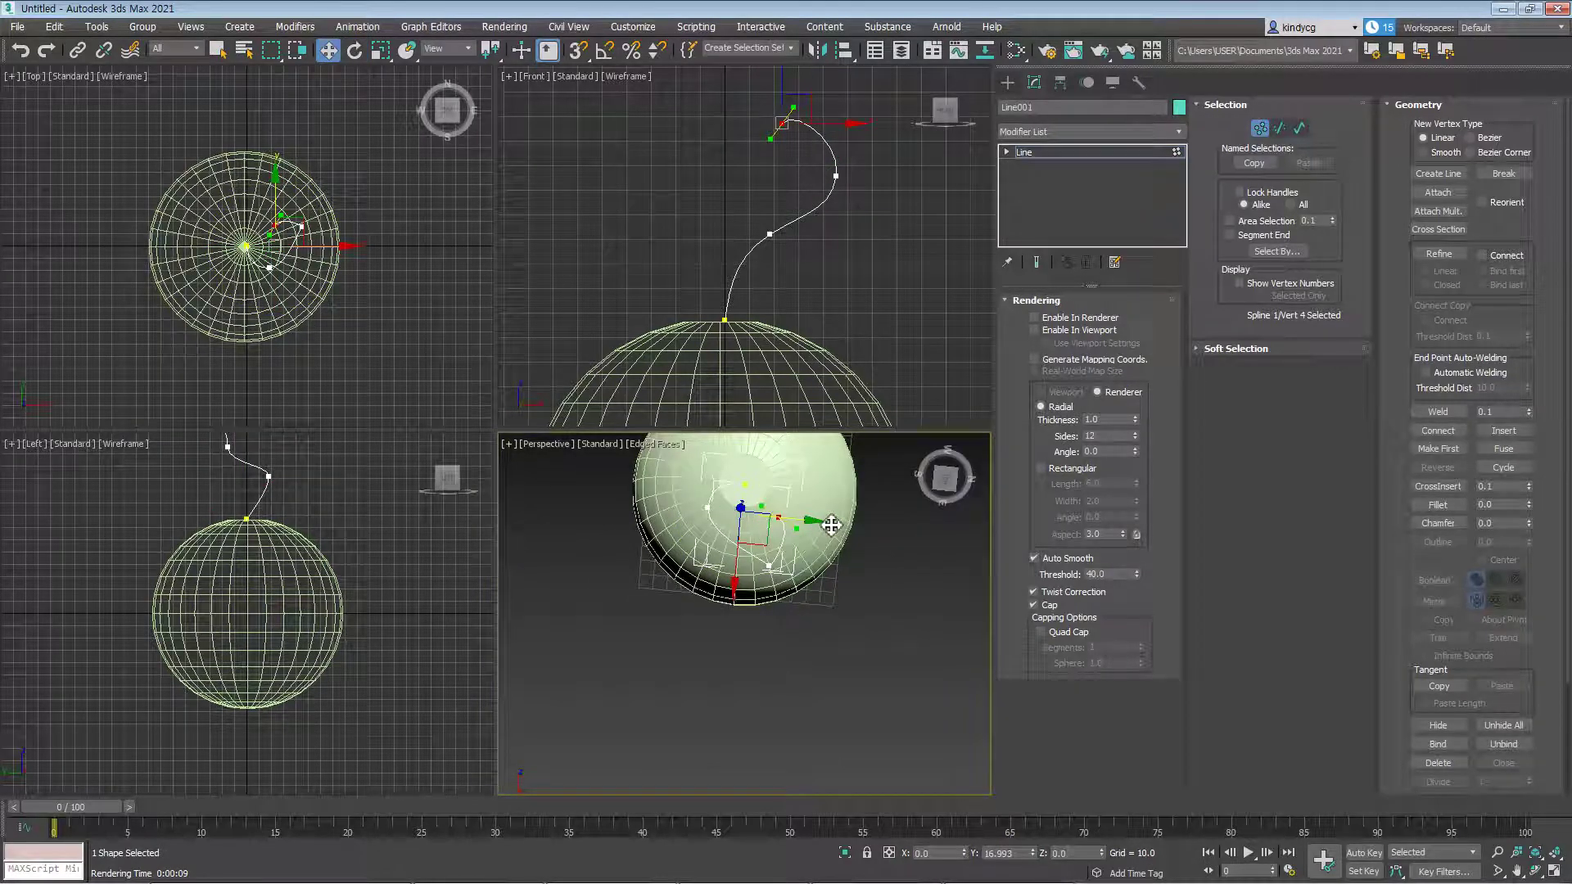
Rotate the tangent handles of a bend vertex on the line in Perspective, deselect it, and check the curve's shape
{"action": "middle_click_drag", "start_coordinate": [798, 583], "coordinate": [782, 501], "text": "alt"}
{"action": "left_click_drag", "start_coordinate": [749, 564], "coordinate": [788, 601]}
{"action": "key", "text": "e"}
{"action": "middle_click_drag", "start_coordinate": [827, 600], "coordinate": [818, 534]}
{"action": "left_click_drag", "start_coordinate": [821, 486], "coordinate": [856, 553]}
{"action": "left_click", "coordinate": [903, 615]}
{"action": "scroll", "coordinate": [753, 591], "scroll_direction": "down", "scroll_amount": 4}
{"action": "middle_click_drag", "start_coordinate": [744, 603], "coordinate": [776, 667], "text": "alt"}
{"action": "scroll", "coordinate": [704, 591], "scroll_direction": "up", "scroll_amount": 4}
{"action": "scroll", "coordinate": [789, 590], "scroll_direction": "down", "scroll_amount": 3}
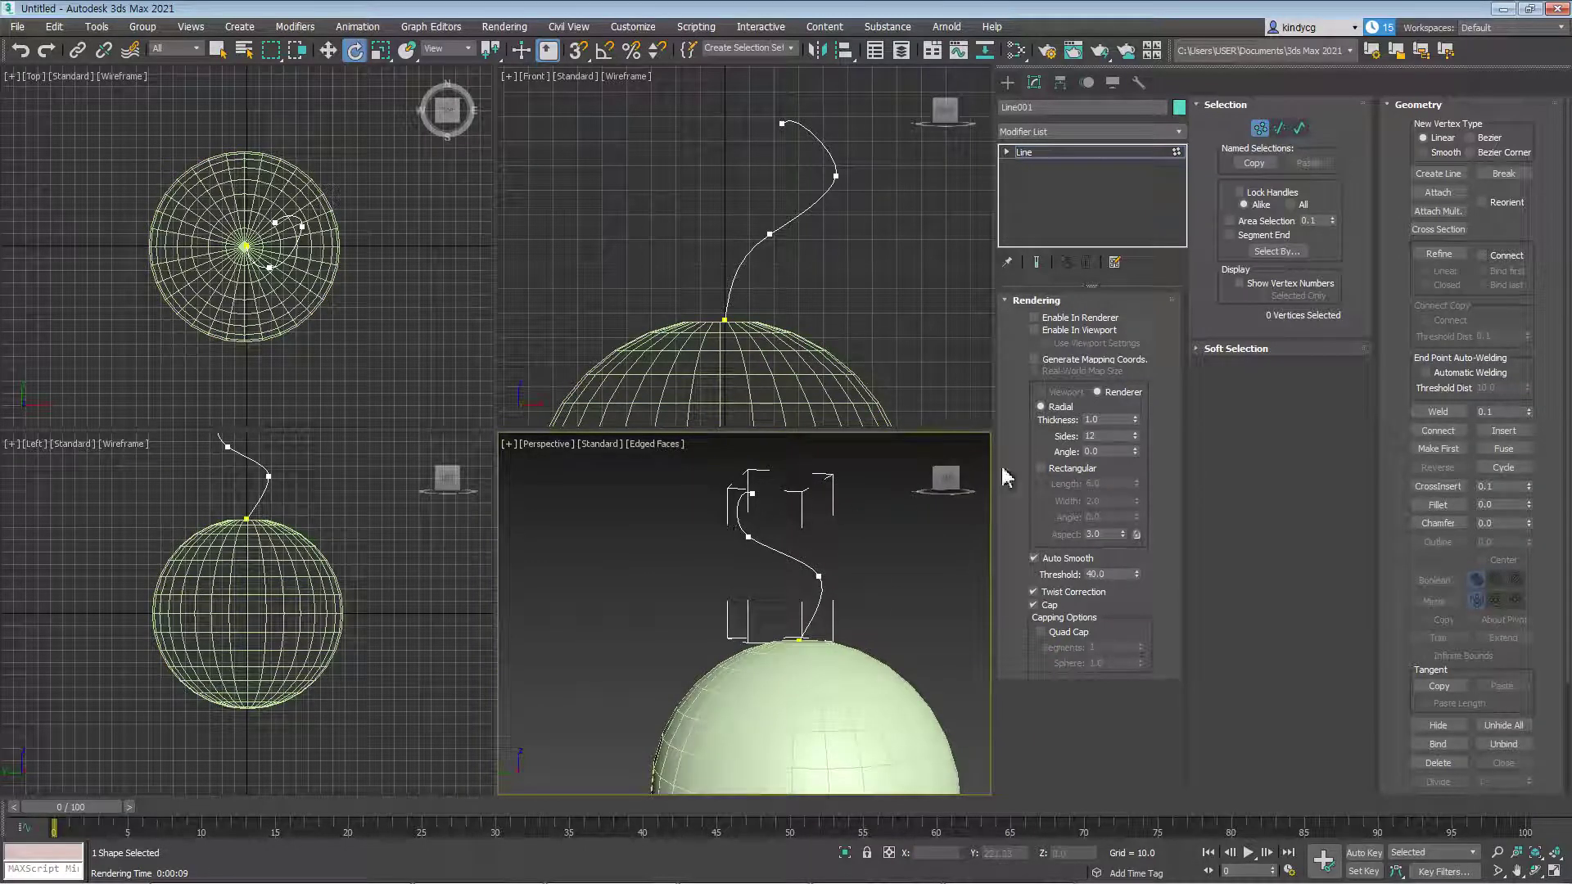
Leave the line's vertex editing and reselect the sphere with its cap polygon selected
{"action": "left_click", "coordinate": [1062, 150]}
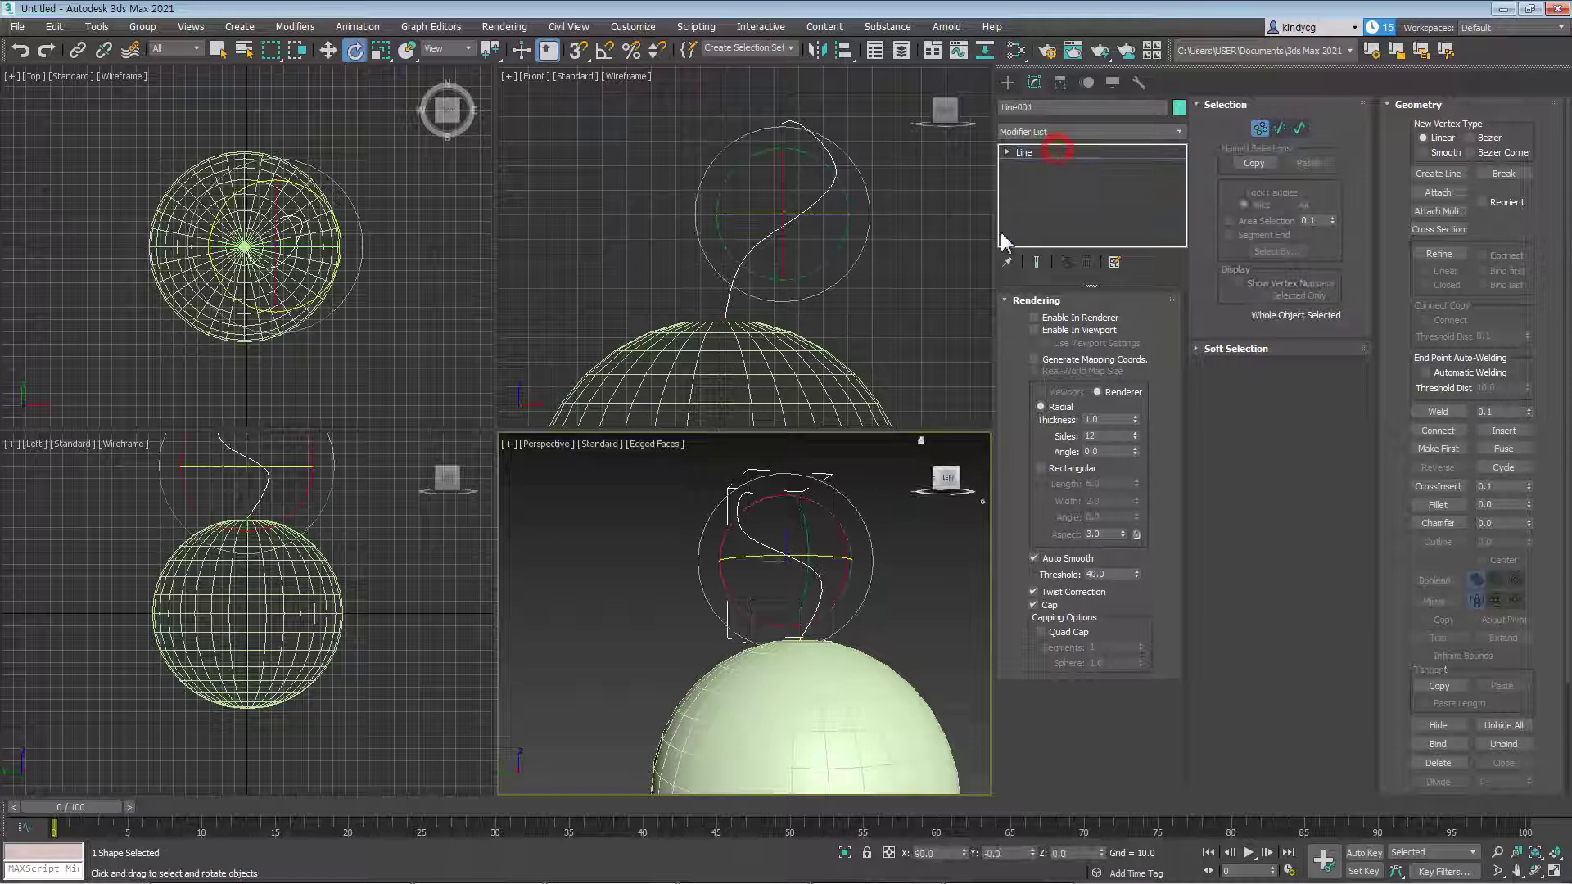
{"action": "left_click", "coordinate": [920, 619]}
{"action": "middle_click_drag", "start_coordinate": [831, 672], "coordinate": [800, 635]}
{"action": "left_click", "coordinate": [800, 634]}
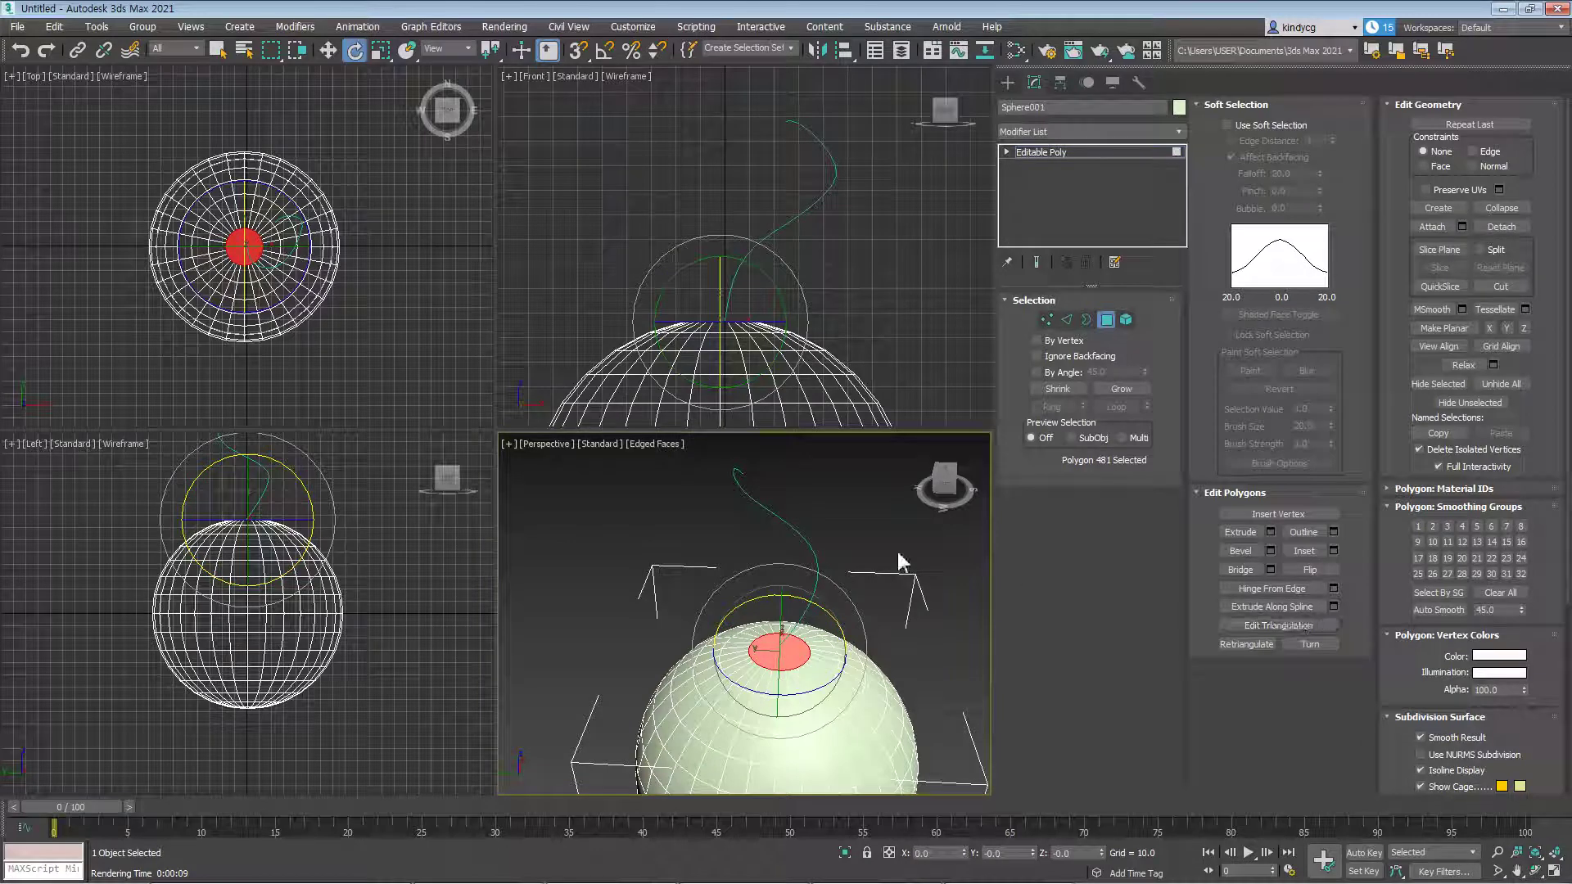
Open the Extrude Along Spline settings for the cap polygon, maximize Perspective, and pick the curved line as the path
{"action": "left_click", "coordinate": [1333, 606]}
{"action": "middle_click_drag", "start_coordinate": [839, 588], "coordinate": [839, 604]}
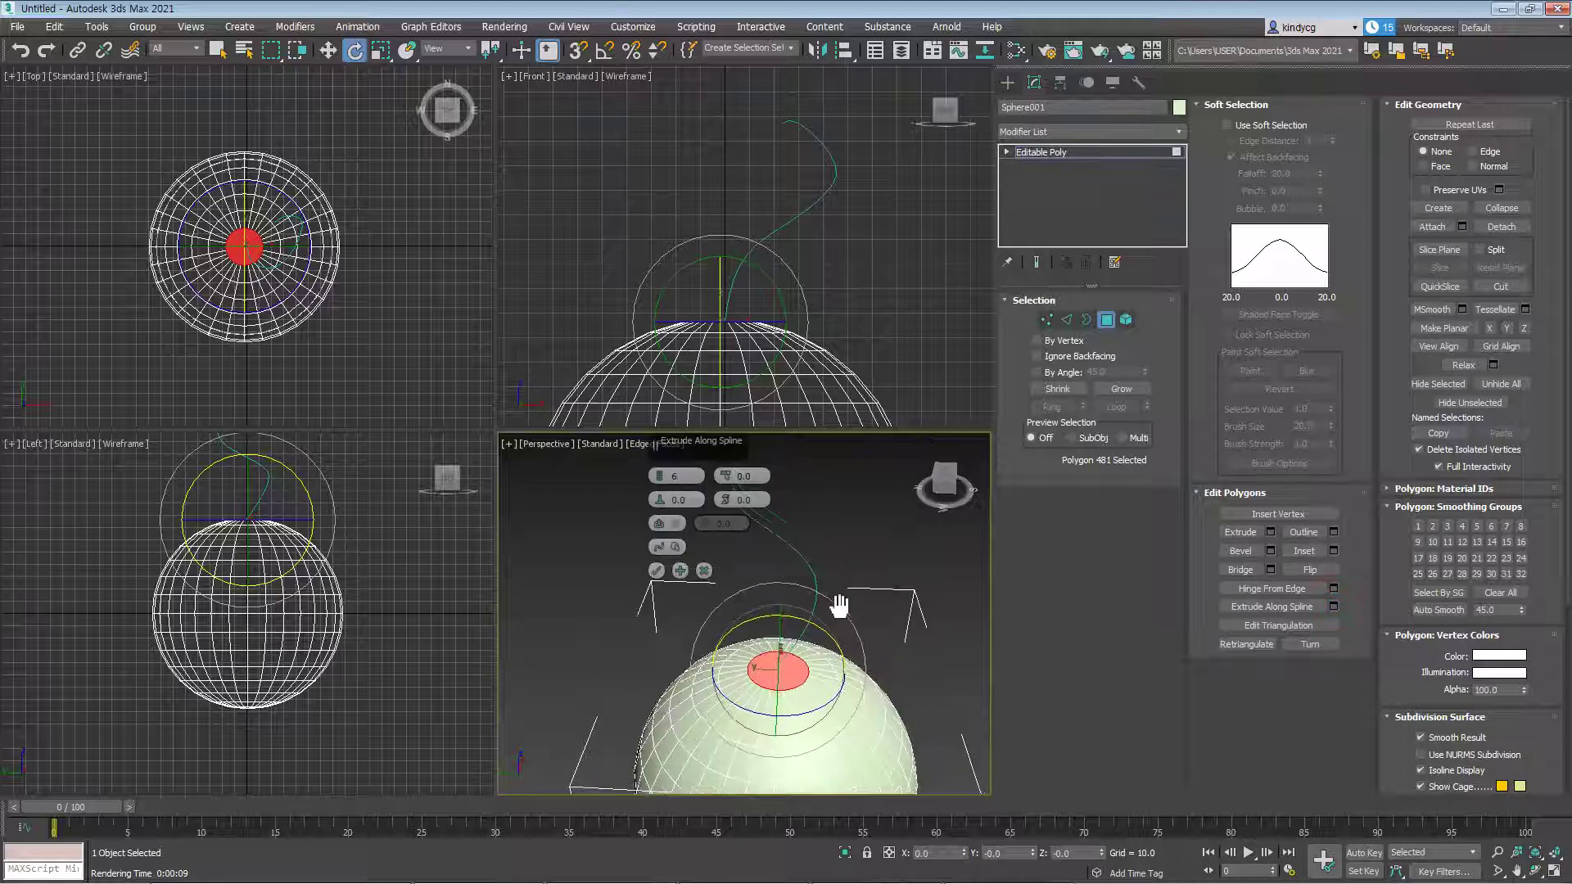
{"action": "key", "text": "alt+w"}
{"action": "middle_click_drag", "start_coordinate": [553, 487], "coordinate": [653, 360]}
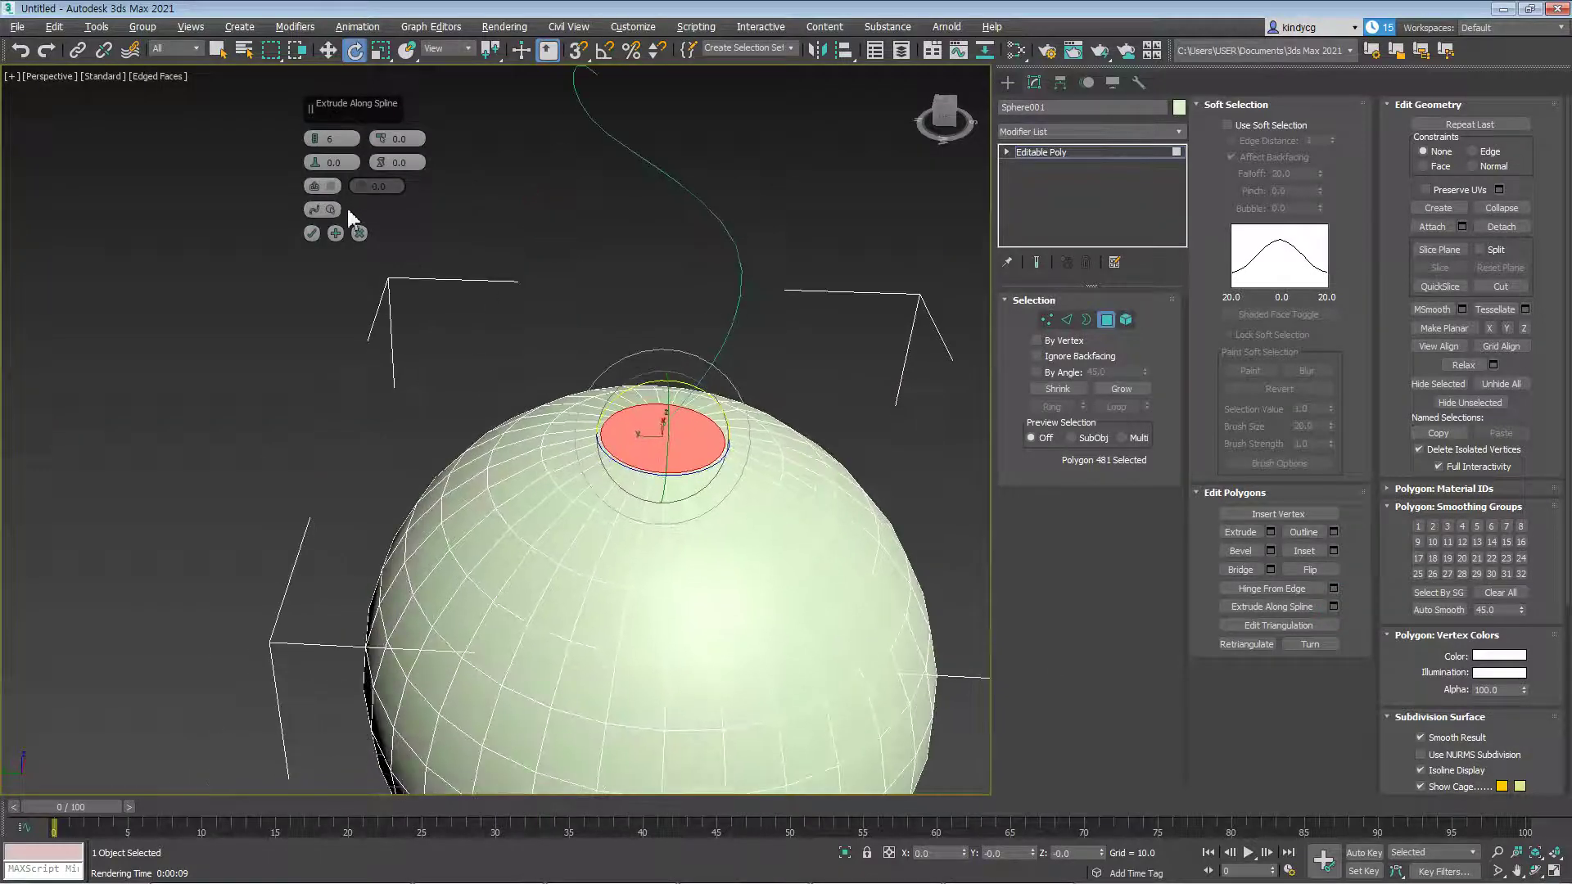
{"action": "left_click", "coordinate": [327, 211]}
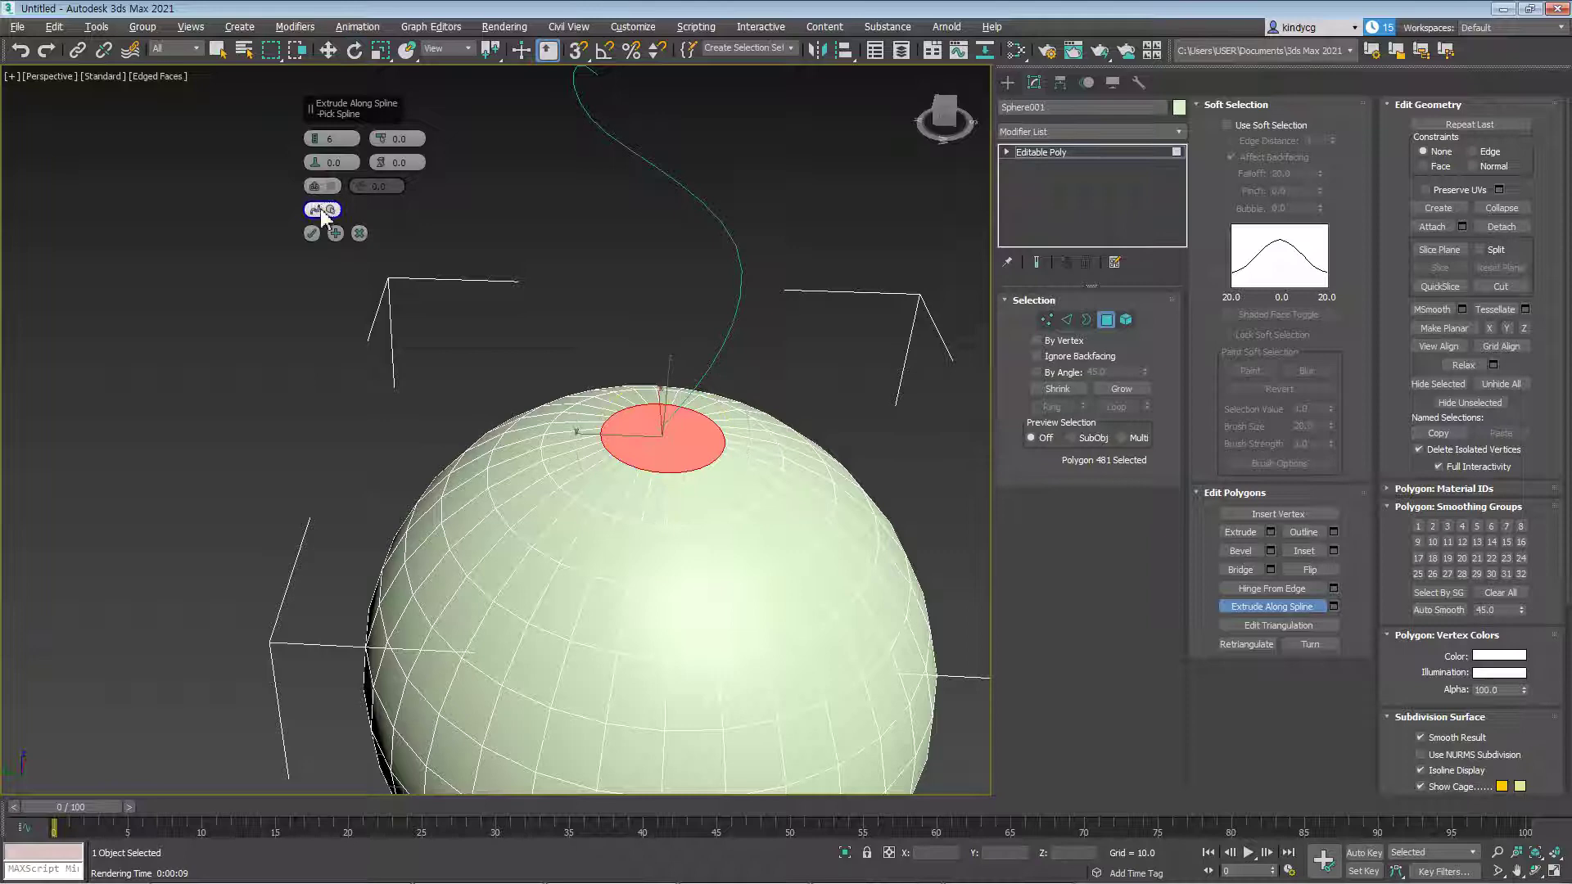
{"action": "left_click", "coordinate": [716, 220]}
Try the extrusion's taper curve and set its taper amount to -1.0
{"action": "middle_click_drag", "start_coordinate": [712, 238], "coordinate": [697, 467], "text": "alt"}
{"action": "middle_click_drag", "start_coordinate": [727, 303], "coordinate": [723, 421], "text": "alt"}
{"action": "middle_click_drag", "start_coordinate": [466, 239], "coordinate": [478, 280]}
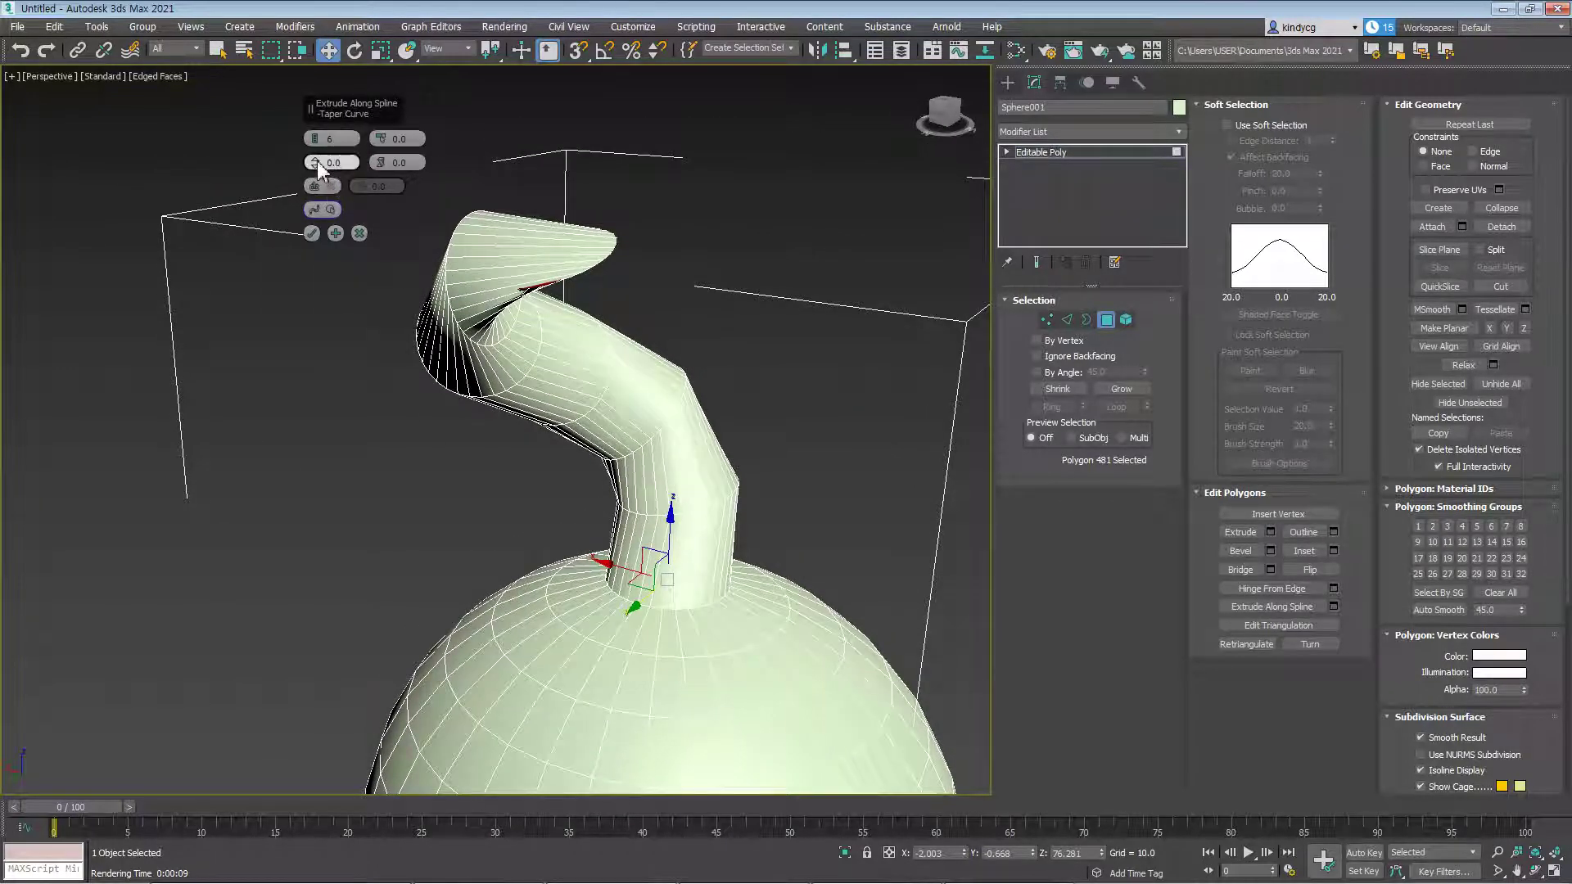
{"action": "left_click_drag", "start_coordinate": [317, 163], "coordinate": [372, 187]}
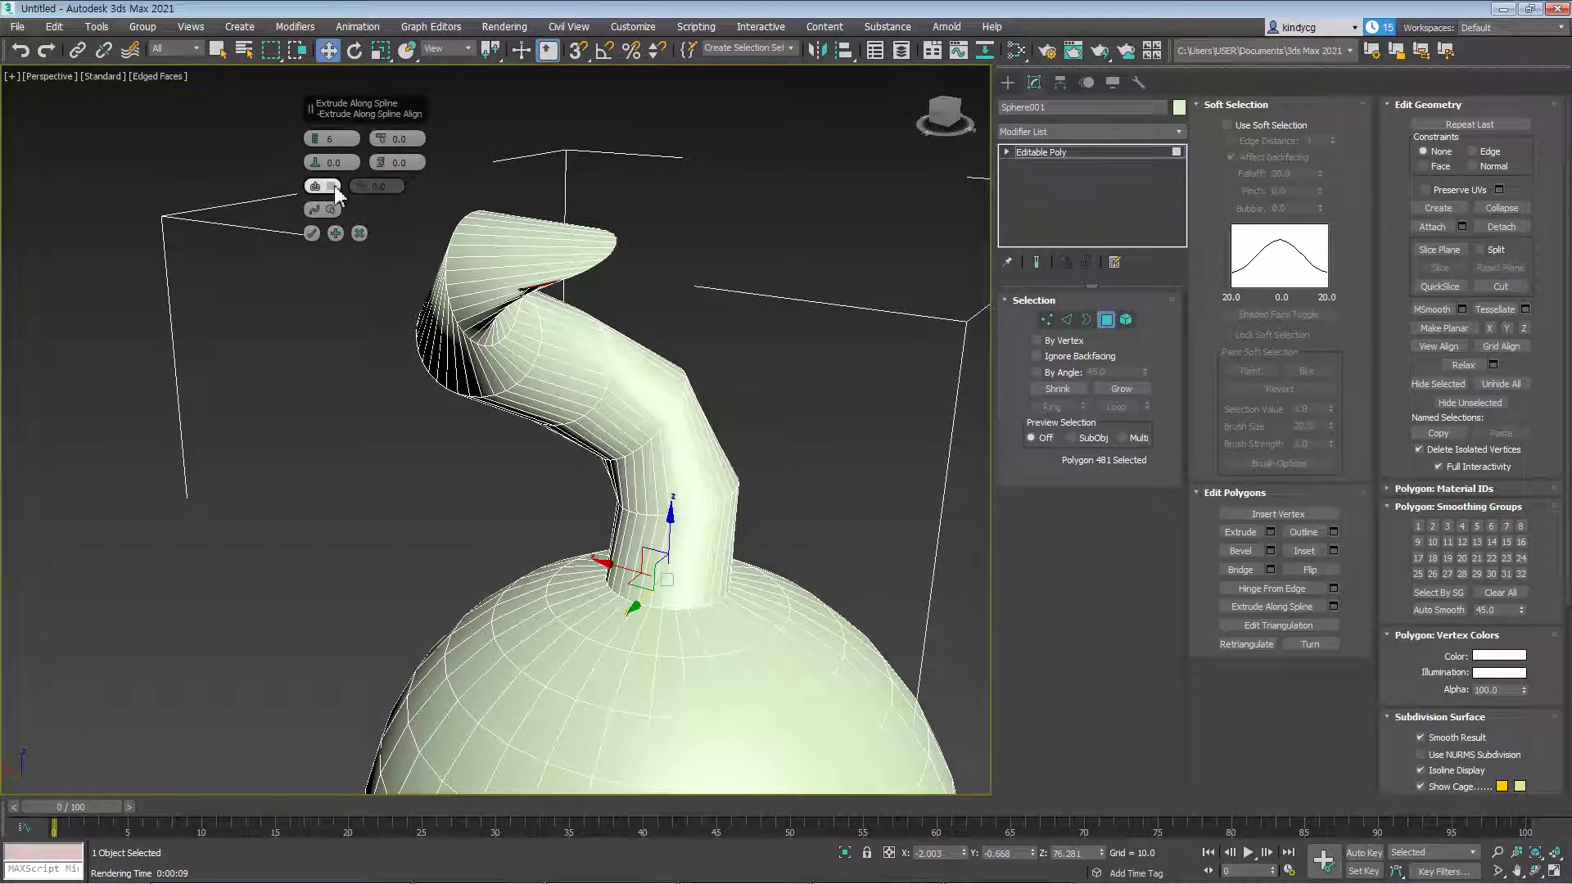
{"action": "left_click_drag", "start_coordinate": [381, 139], "coordinate": [380, 134]}
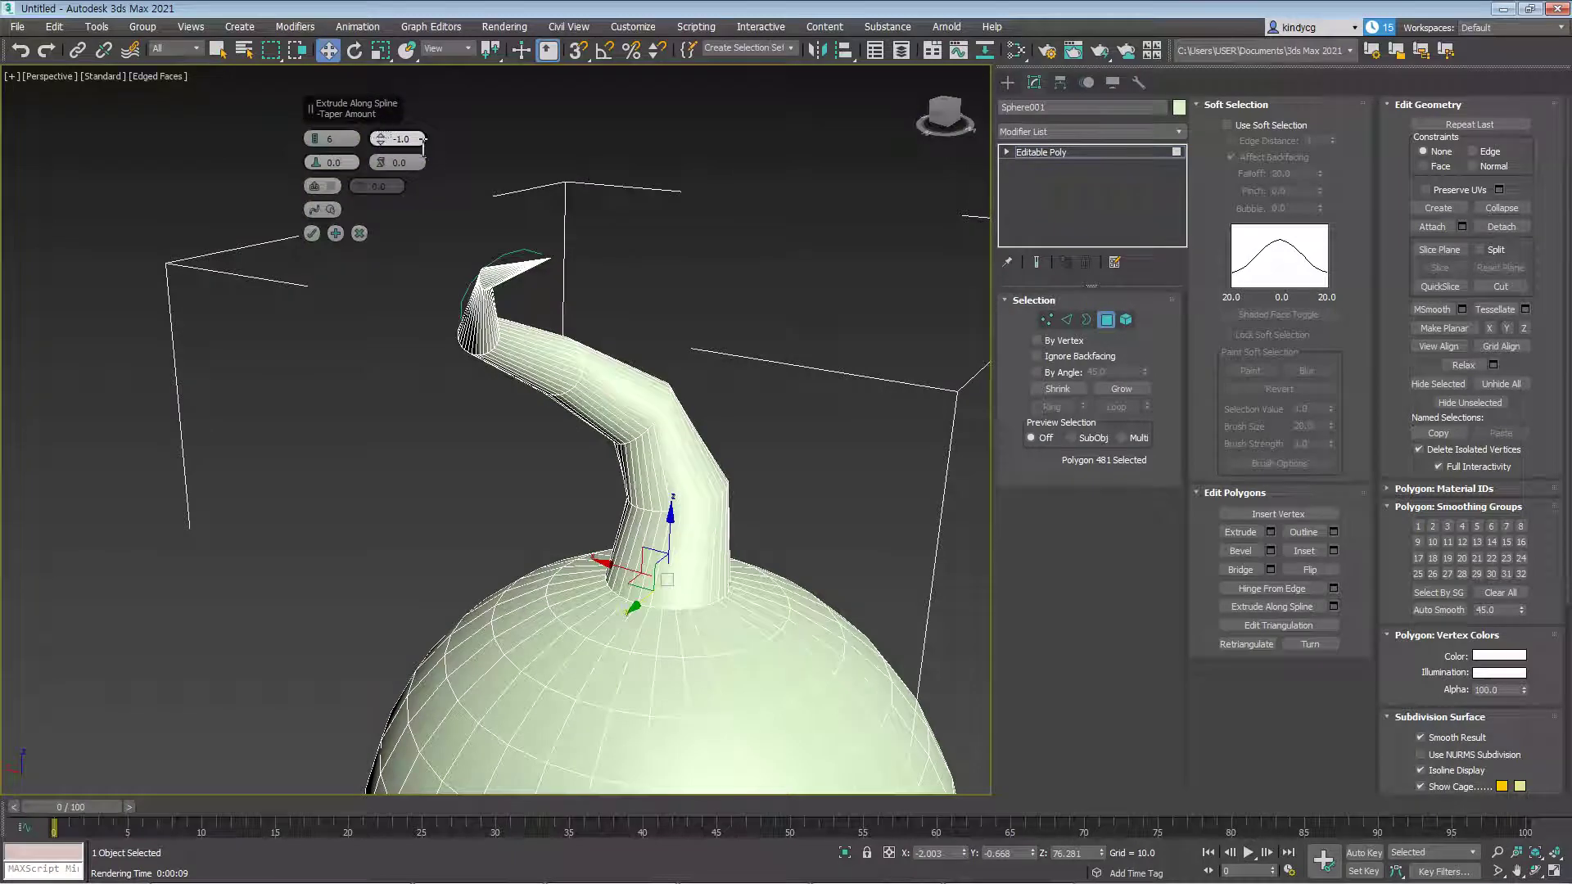
{"action": "middle_click_drag", "start_coordinate": [570, 315], "coordinate": [551, 260], "text": "alt"}
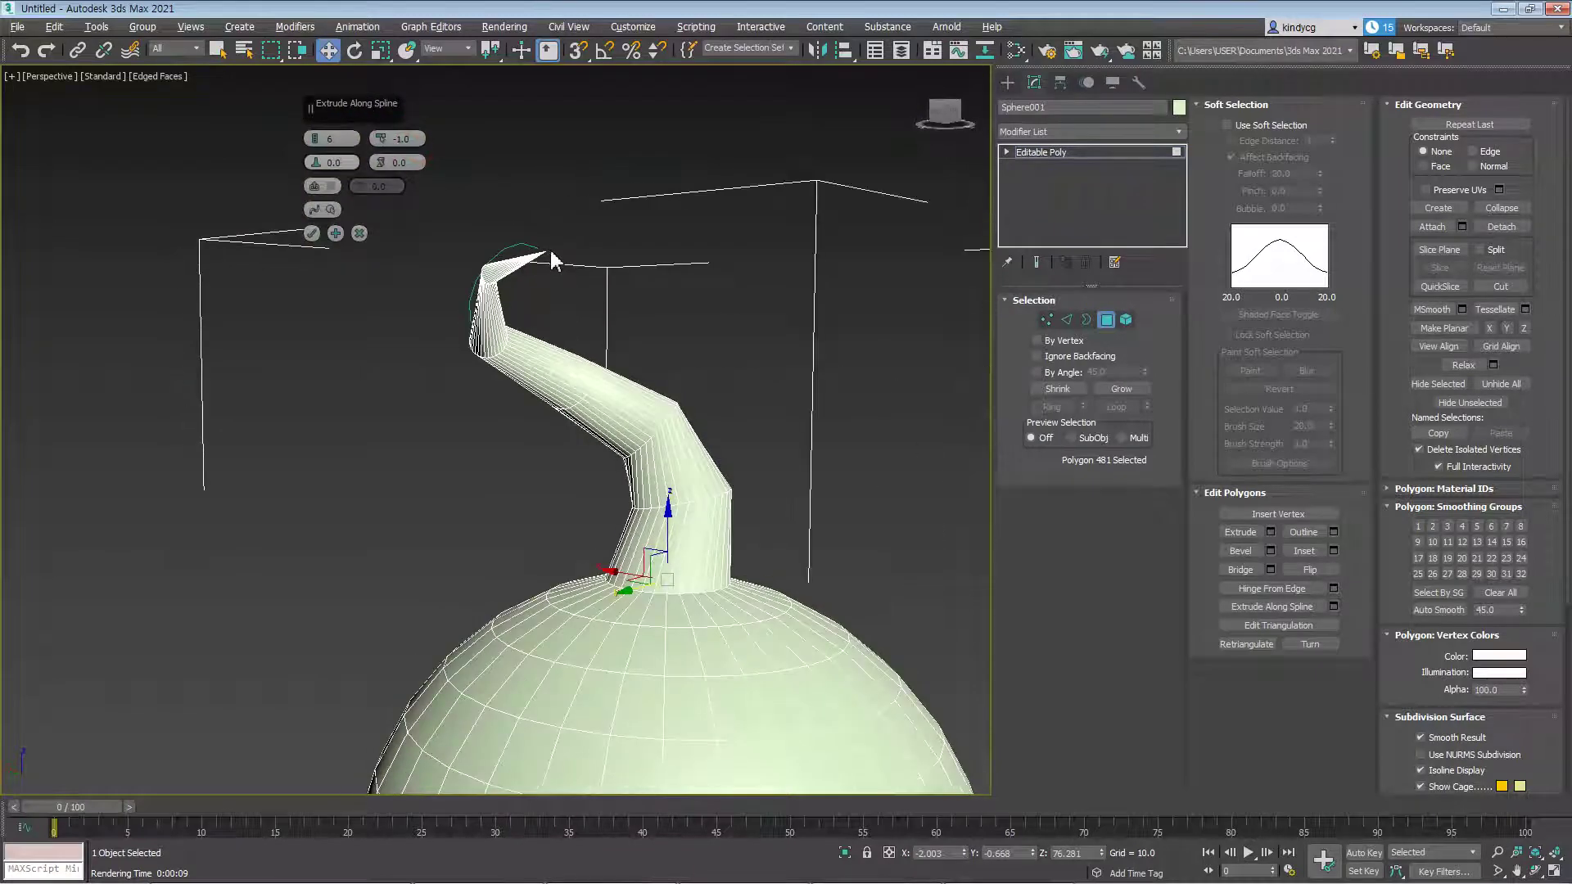
Set the extrusion's segments to 23 and examine the smoother tapered horn from several angles
{"action": "left_click_drag", "start_coordinate": [318, 139], "coordinate": [317, 140]}
{"action": "middle_click_drag", "start_coordinate": [515, 352], "coordinate": [671, 451], "text": "alt"}
{"action": "middle_click_drag", "start_coordinate": [612, 270], "coordinate": [492, 378], "text": "alt"}
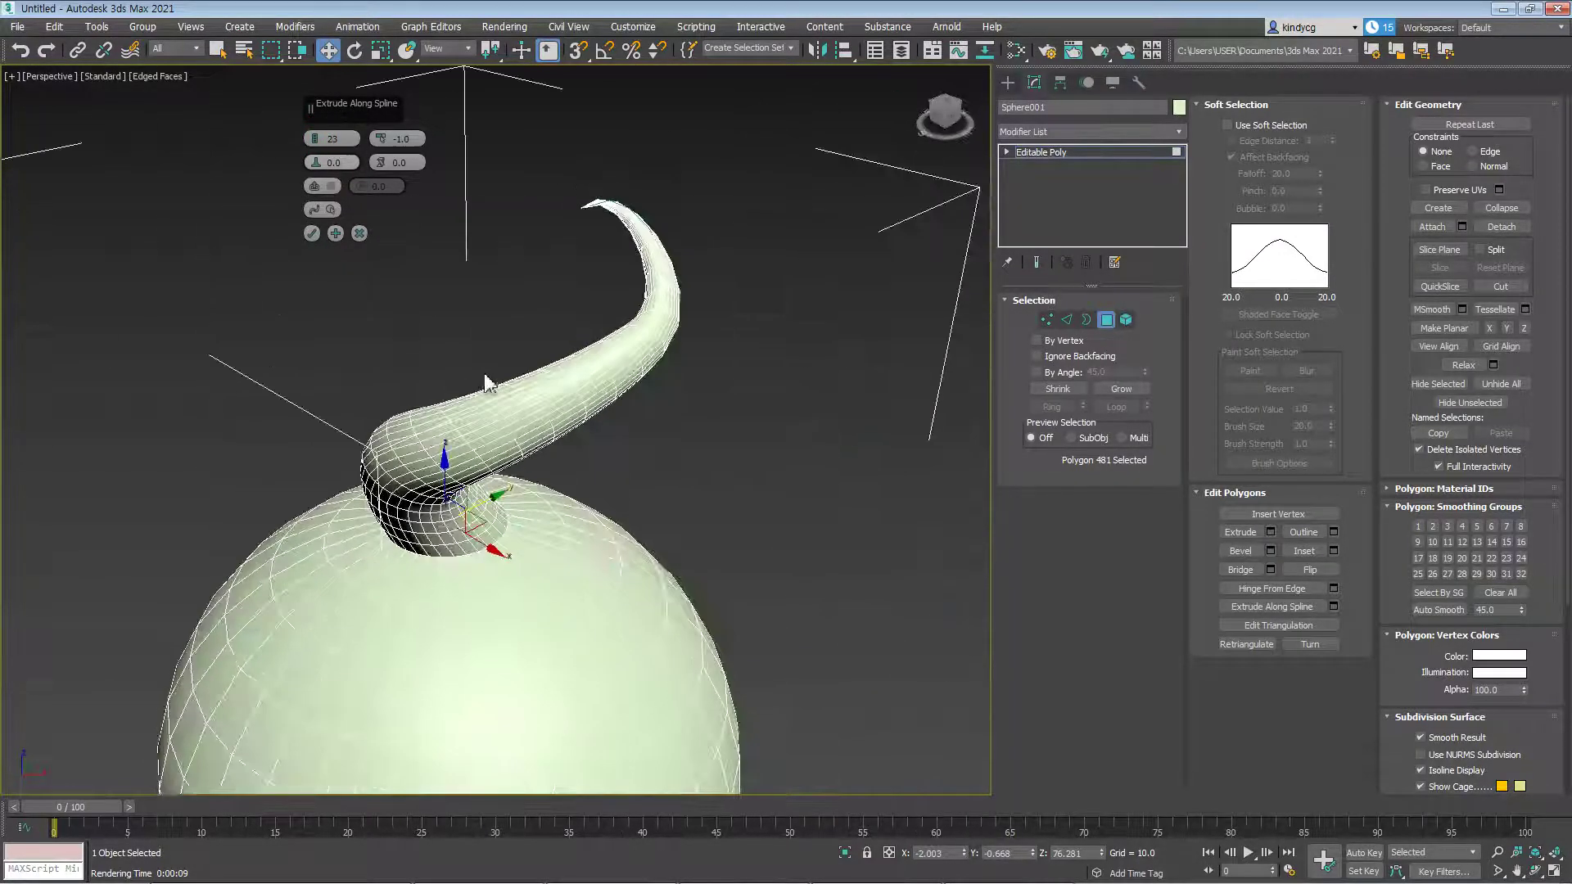
{"action": "middle_click_drag", "start_coordinate": [554, 214], "coordinate": [393, 246], "text": "alt"}
Align the spline extrusion to the face normal, set its rotation to 7.5, and re-pick the curved line as path
{"action": "left_click", "coordinate": [332, 187]}
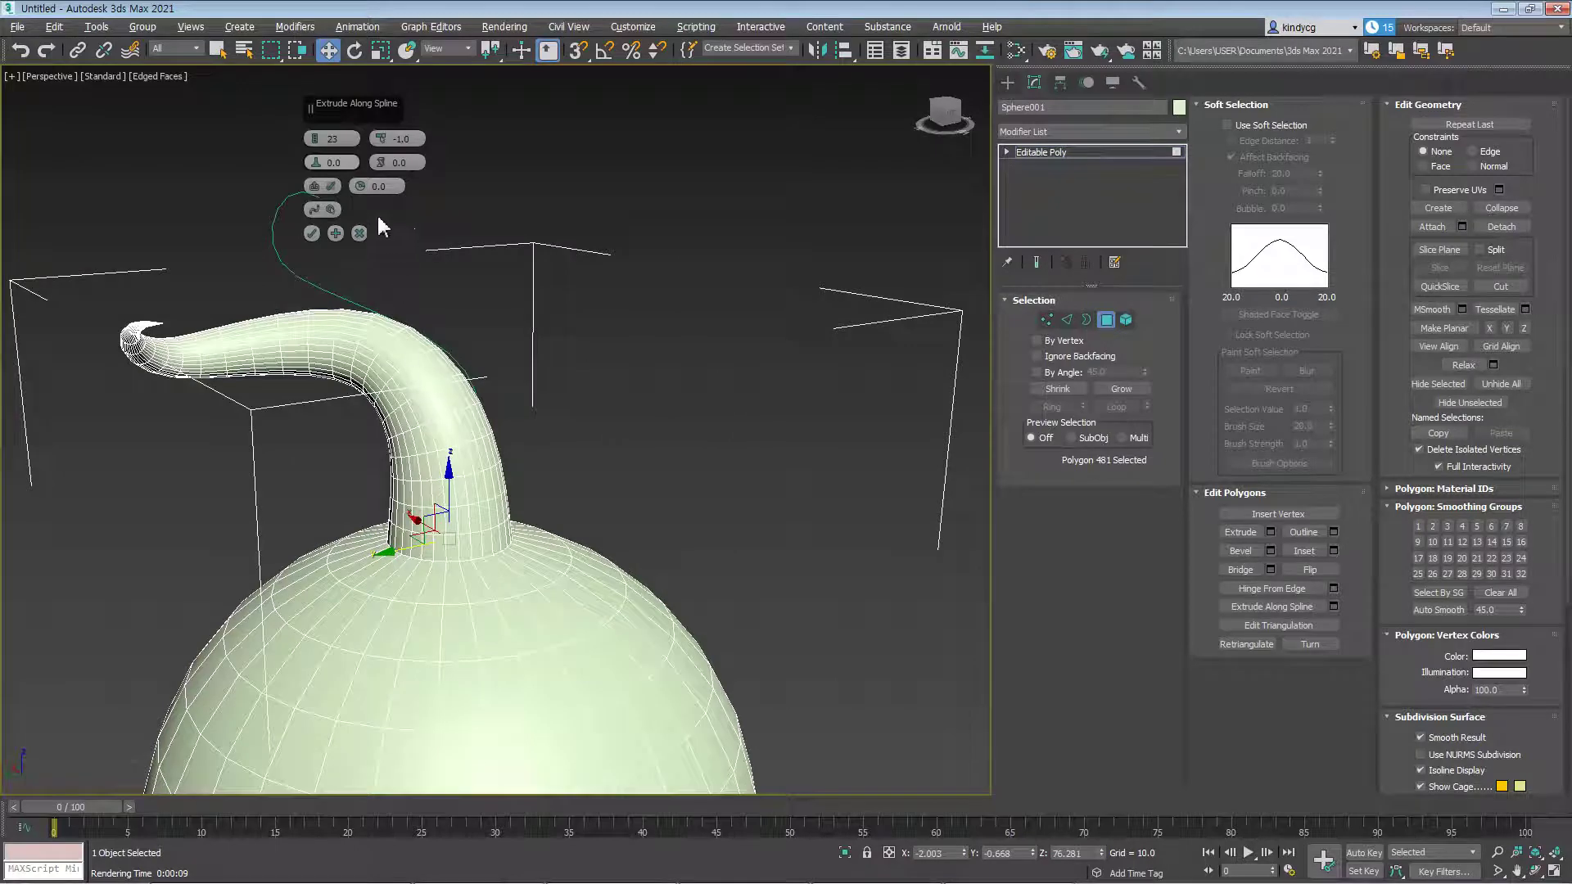
{"action": "left_click_drag", "start_coordinate": [360, 187], "coordinate": [359, 164]}
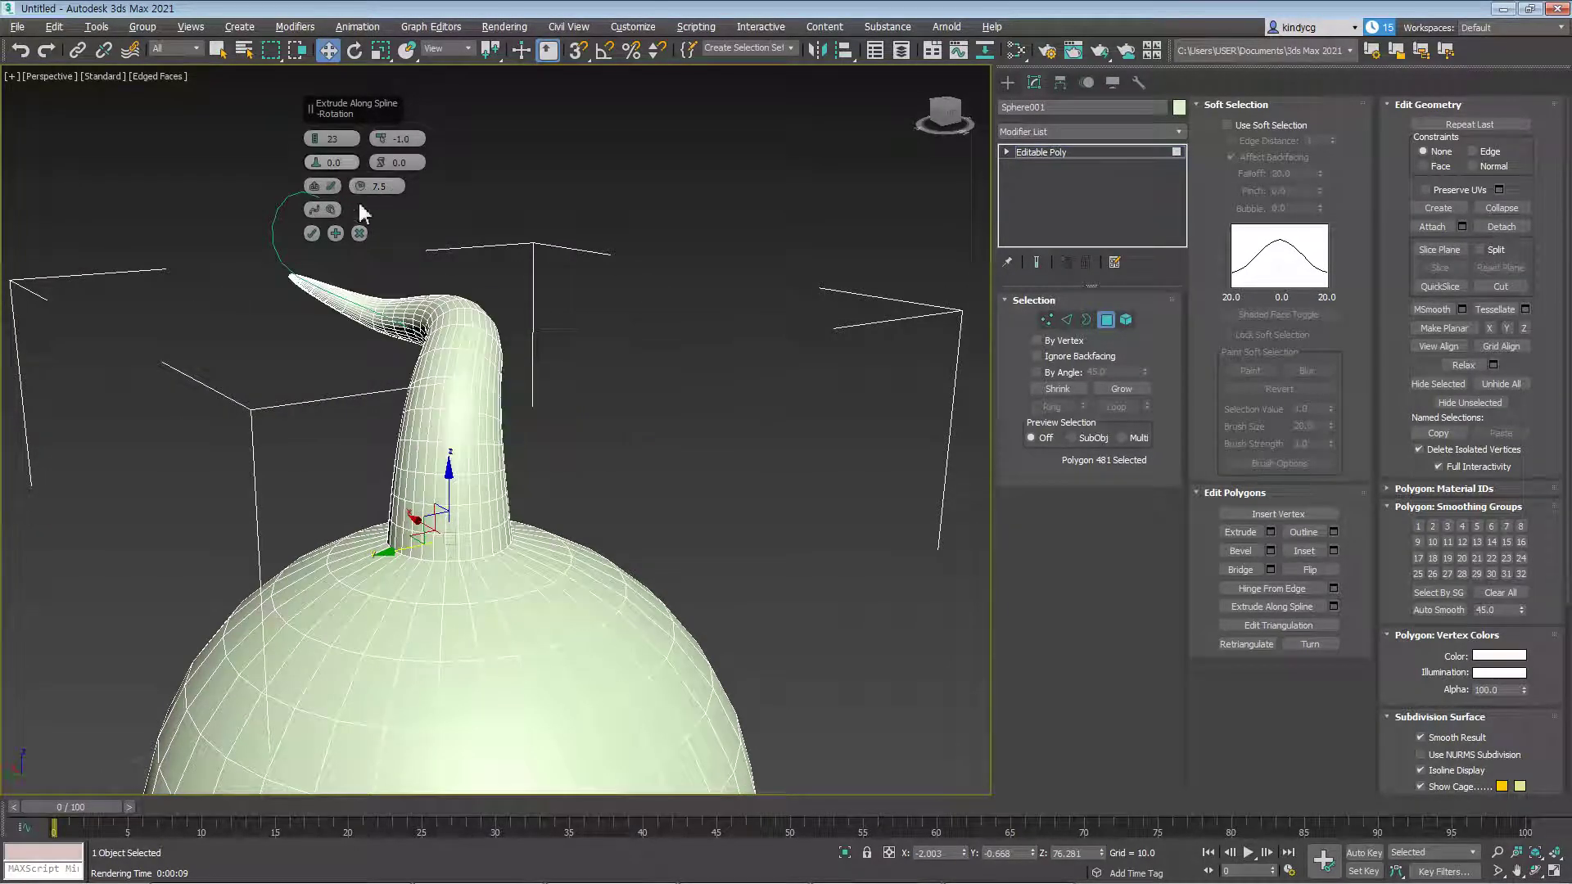
{"action": "left_click", "coordinate": [331, 210]}
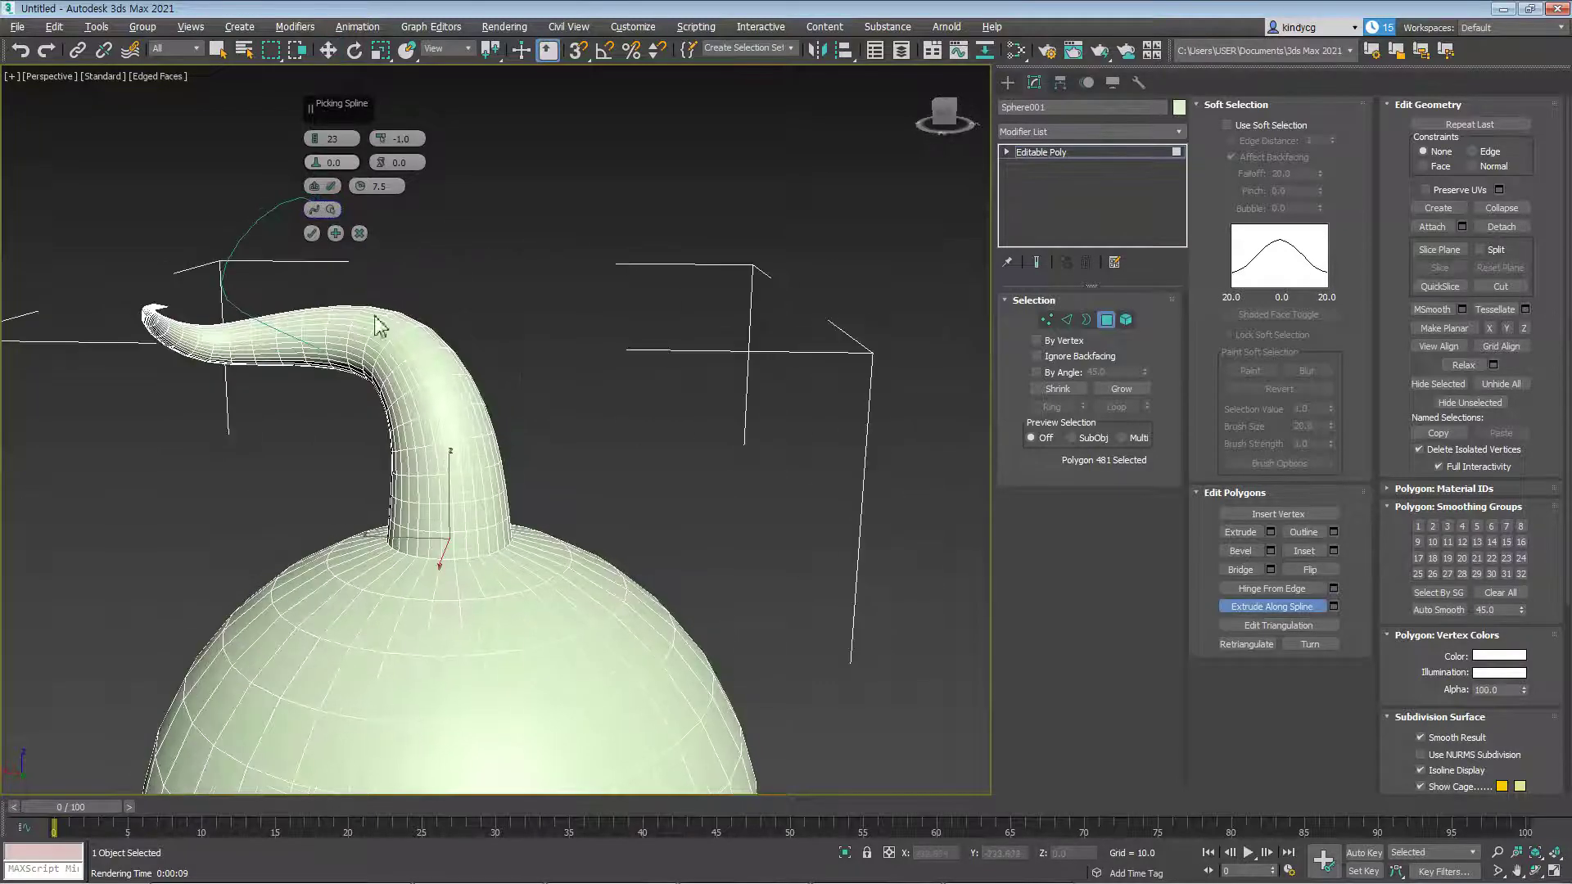
{"action": "left_click", "coordinate": [229, 272]}
{"action": "middle_click_drag", "start_coordinate": [228, 272], "coordinate": [364, 309], "text": "alt"}
{"action": "key", "text": "w"}
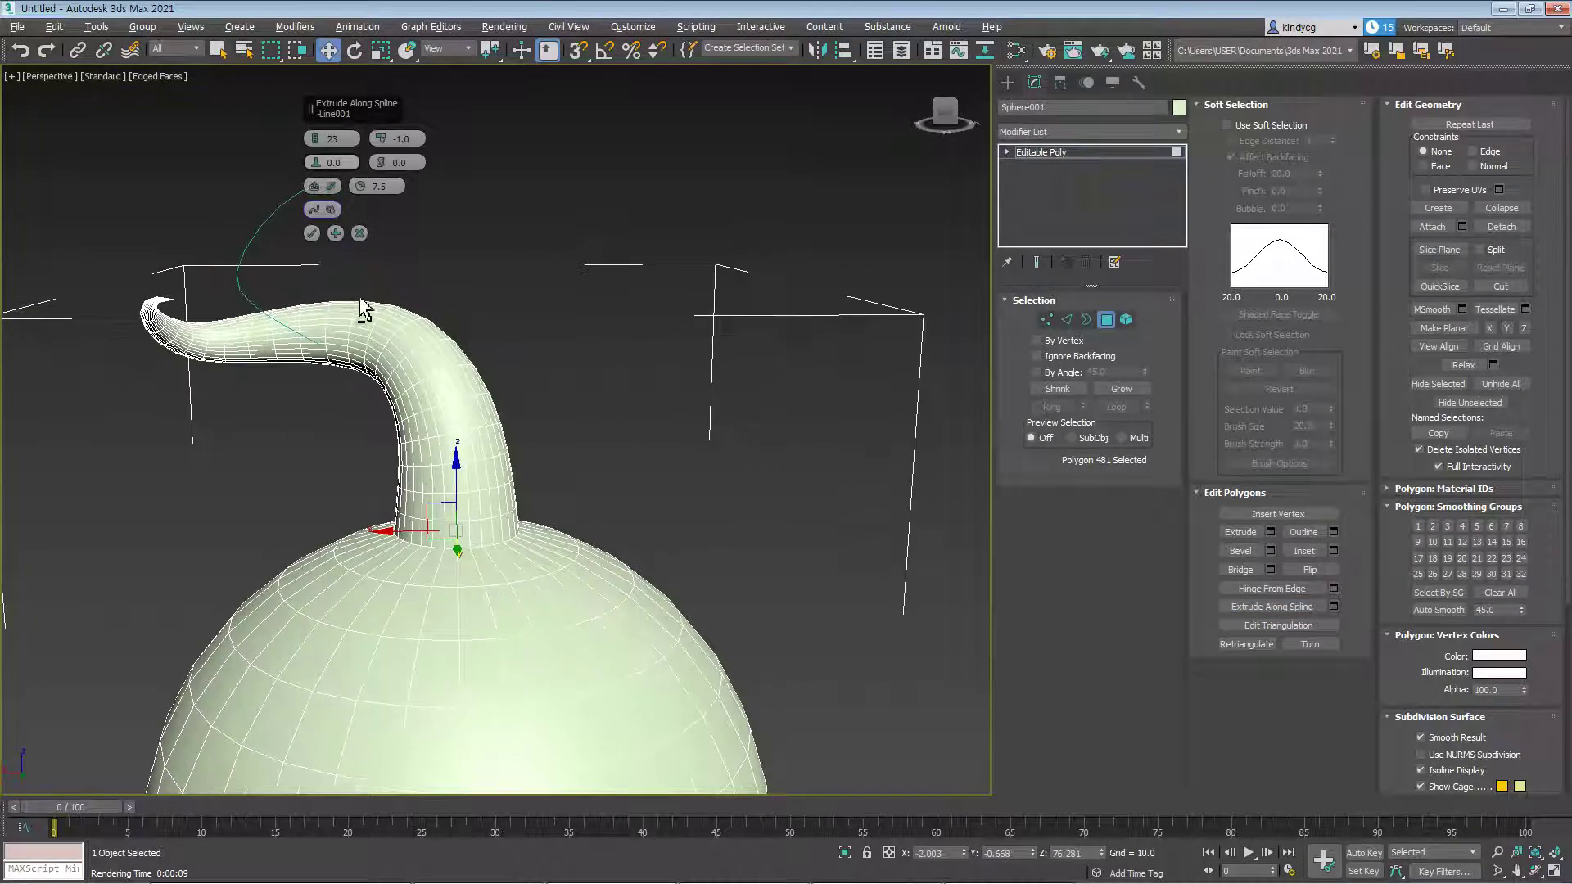
Accept the extrusion along the spline and clear the polygon selection
{"action": "left_click", "coordinate": [311, 234]}
{"action": "left_click", "coordinate": [617, 404]}
{"action": "middle_click_drag", "start_coordinate": [617, 403], "coordinate": [604, 435], "text": "alt"}
{"action": "scroll", "coordinate": [744, 410], "scroll_direction": "down", "scroll_amount": 3}
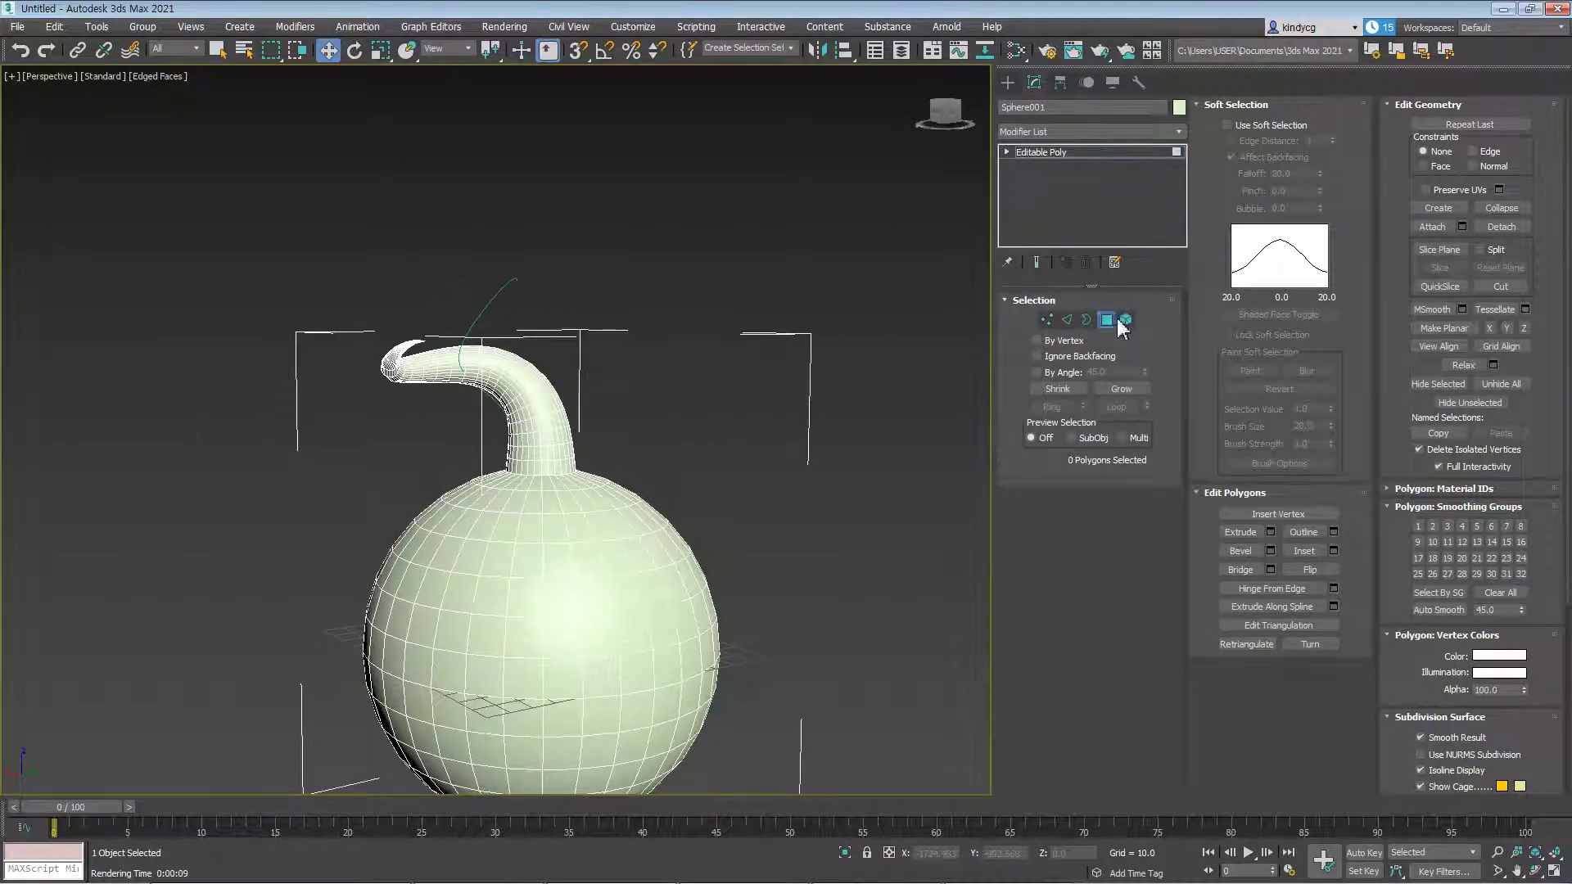
Select the sphere and horn as one element, clear the selection, and examine the horn from several angles
{"action": "left_click", "coordinate": [1125, 320]}
{"action": "left_click", "coordinate": [551, 499]}
{"action": "scroll", "coordinate": [548, 455], "scroll_direction": "up", "scroll_amount": 4}
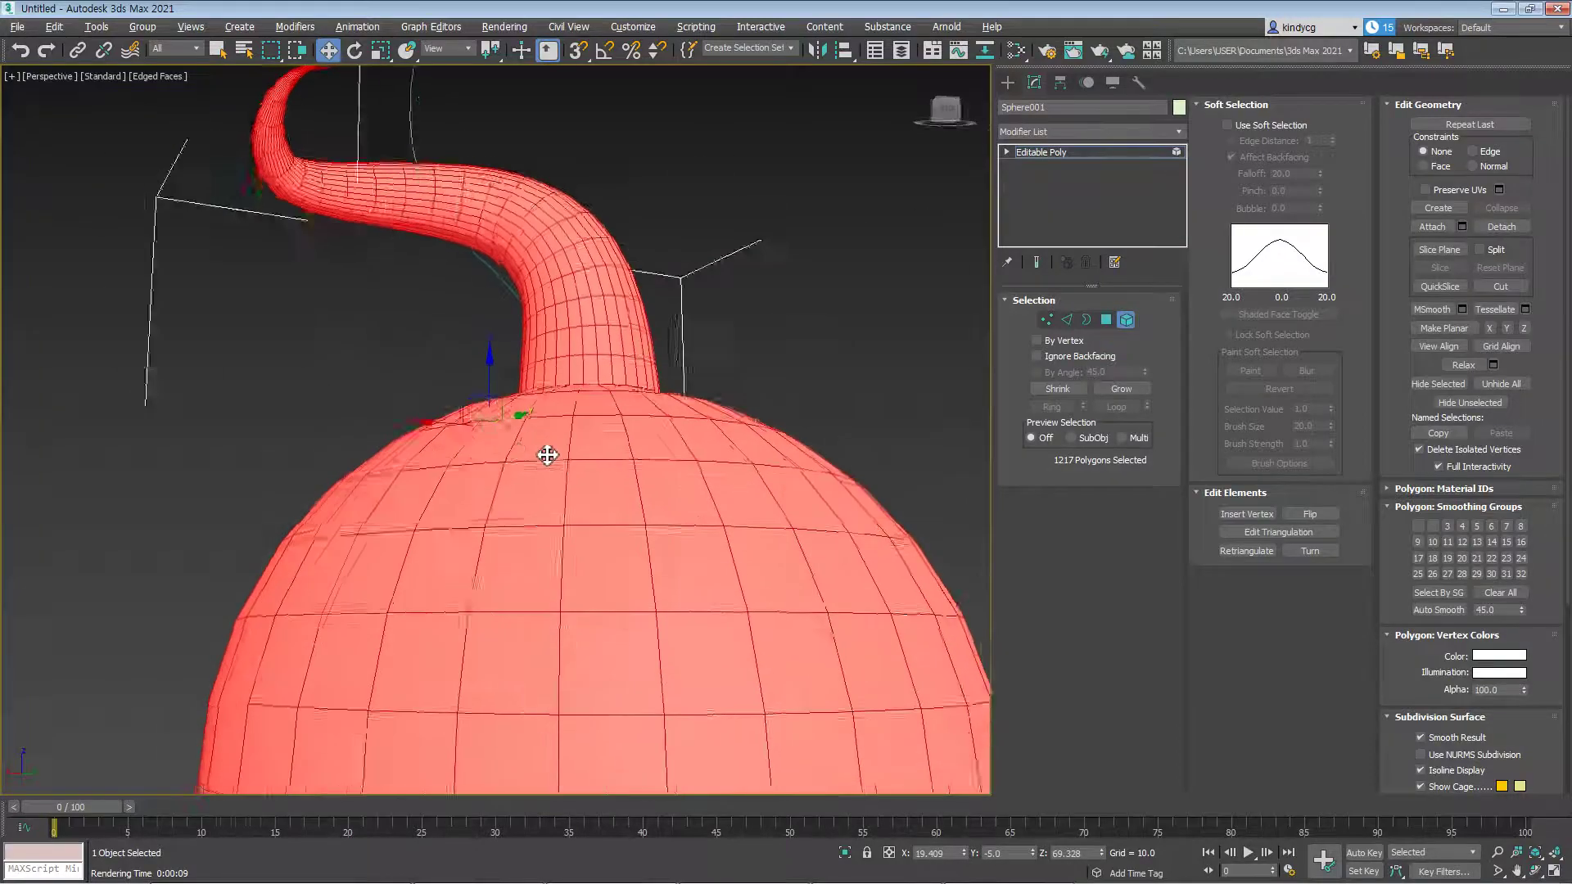
{"action": "scroll", "coordinate": [548, 455], "scroll_direction": "down", "scroll_amount": 2}
{"action": "middle_click_drag", "start_coordinate": [406, 484], "coordinate": [407, 571], "text": "alt"}
{"action": "left_click", "coordinate": [677, 287]}
{"action": "scroll", "coordinate": [554, 470], "scroll_direction": "up", "scroll_amount": 4}
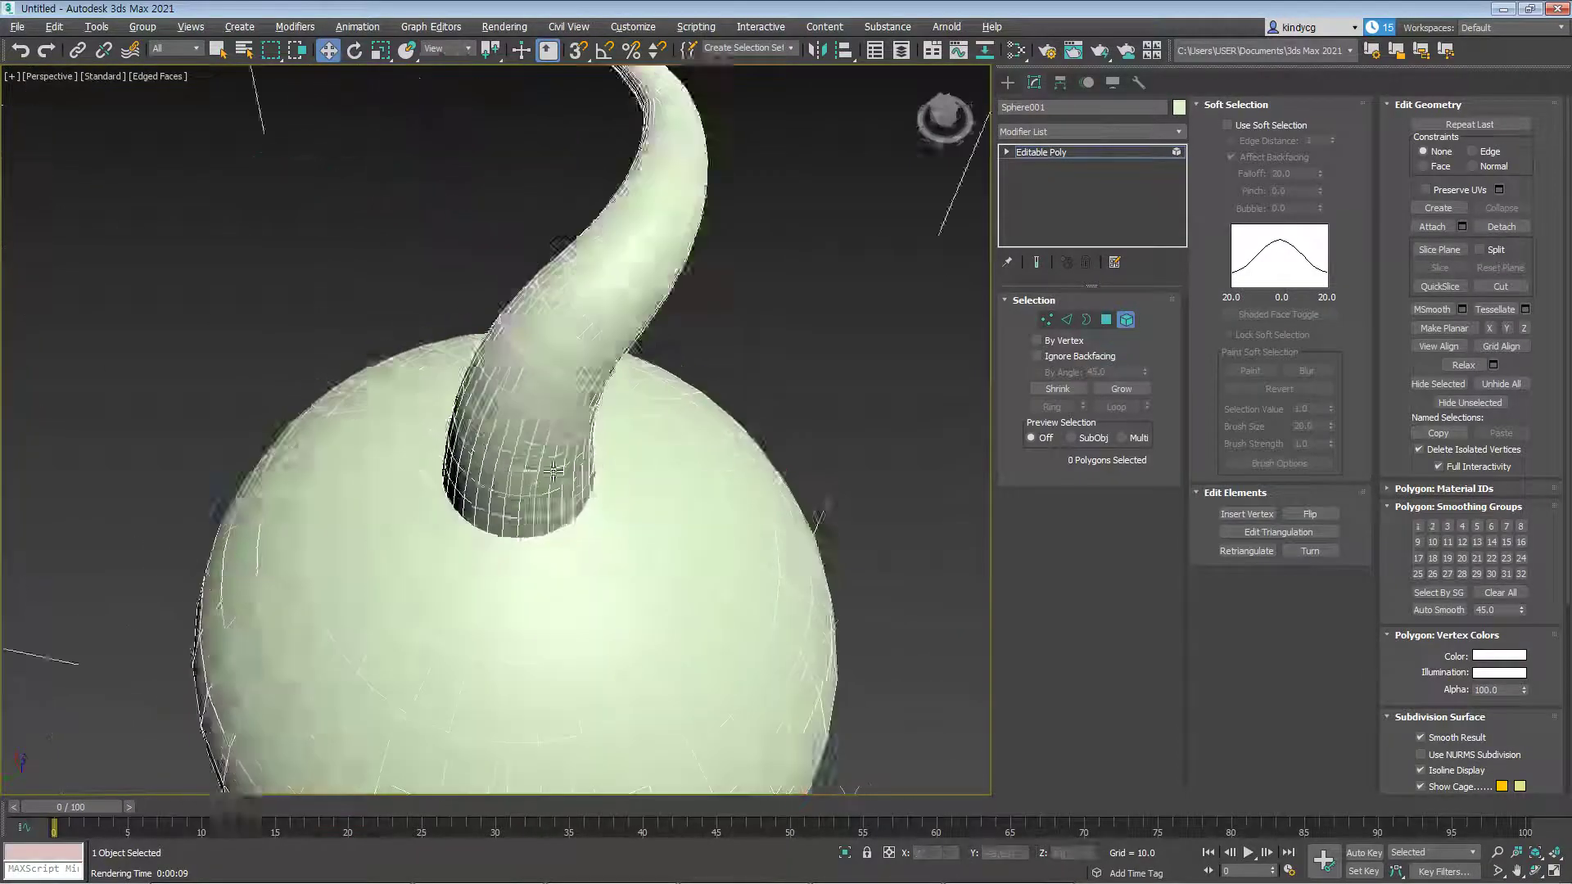
{"action": "scroll", "coordinate": [553, 470], "scroll_direction": "down", "scroll_amount": 4}
{"action": "middle_click_drag", "start_coordinate": [649, 434], "coordinate": [904, 374], "text": "alt"}
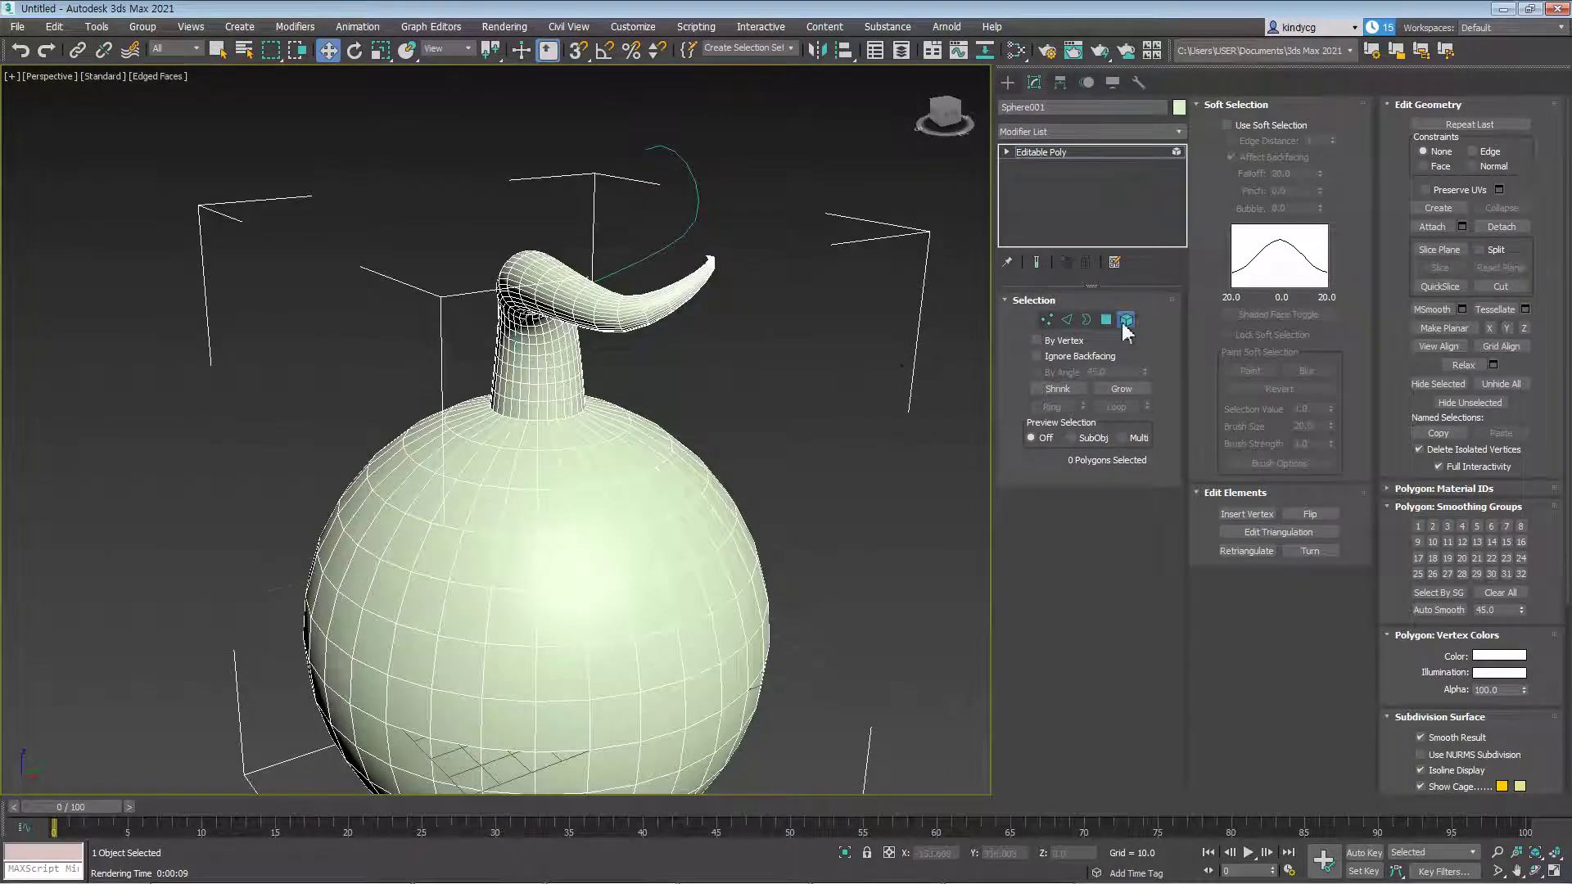
Return to polygon level, turn on Edit Triangulation, and examine the polygon diagonals across the sphere and horn
{"action": "left_click", "coordinate": [1106, 320]}
{"action": "middle_click_drag", "start_coordinate": [677, 327], "coordinate": [748, 372], "text": "alt"}
{"action": "scroll", "coordinate": [776, 421], "scroll_direction": "up", "scroll_amount": 5}
{"action": "scroll", "coordinate": [776, 420], "scroll_direction": "down", "scroll_amount": 5}
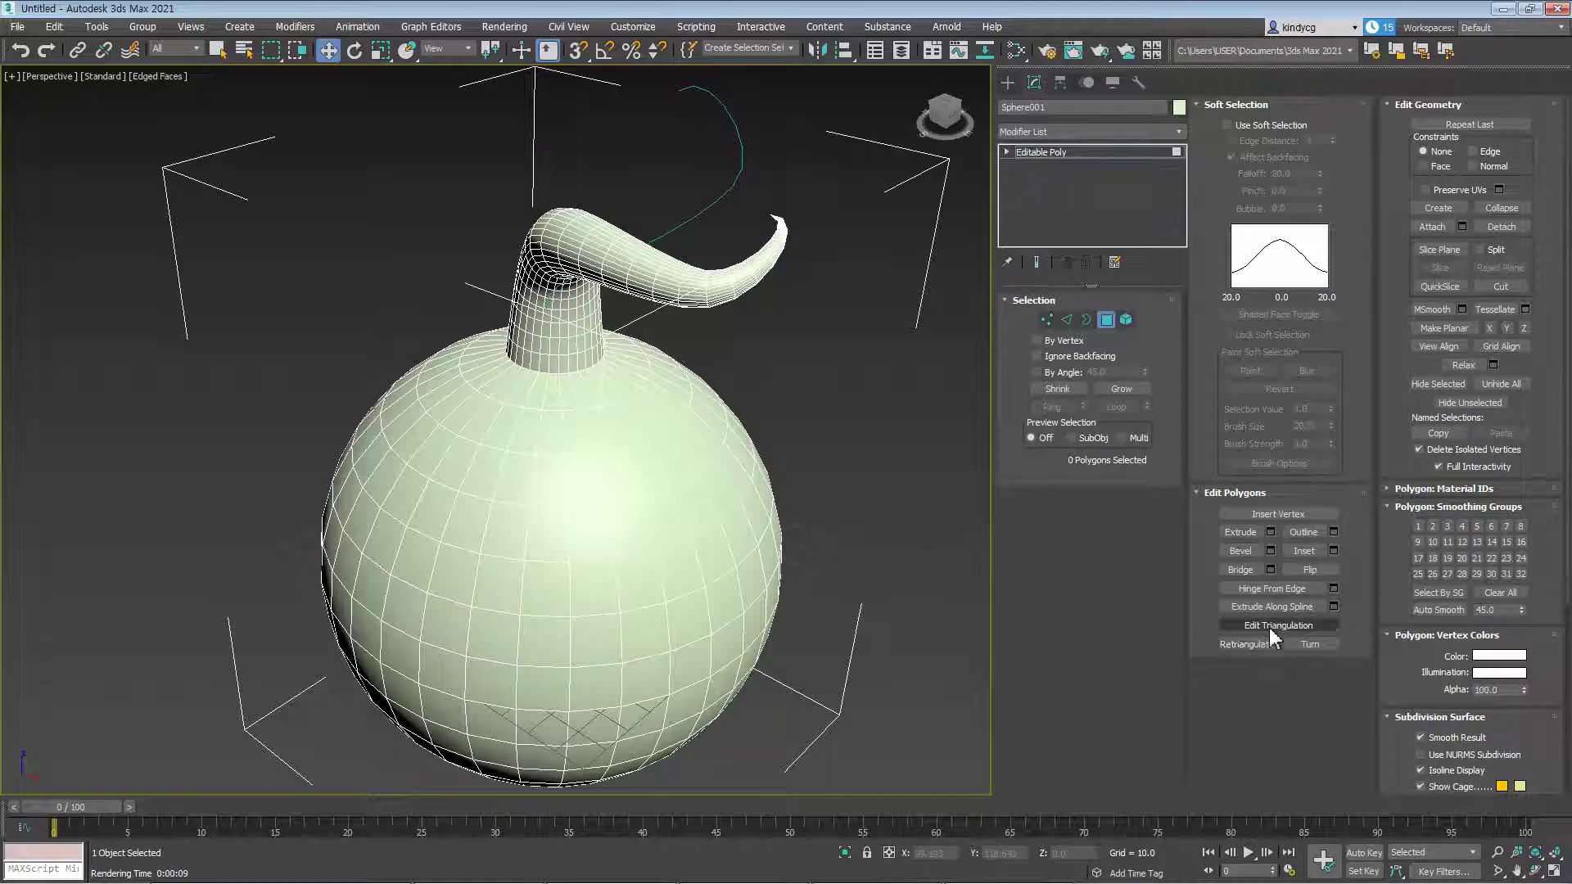
{"action": "middle_click_drag", "start_coordinate": [808, 559], "coordinate": [695, 532]}
{"action": "middle_click_drag", "start_coordinate": [535, 412], "coordinate": [824, 568]}
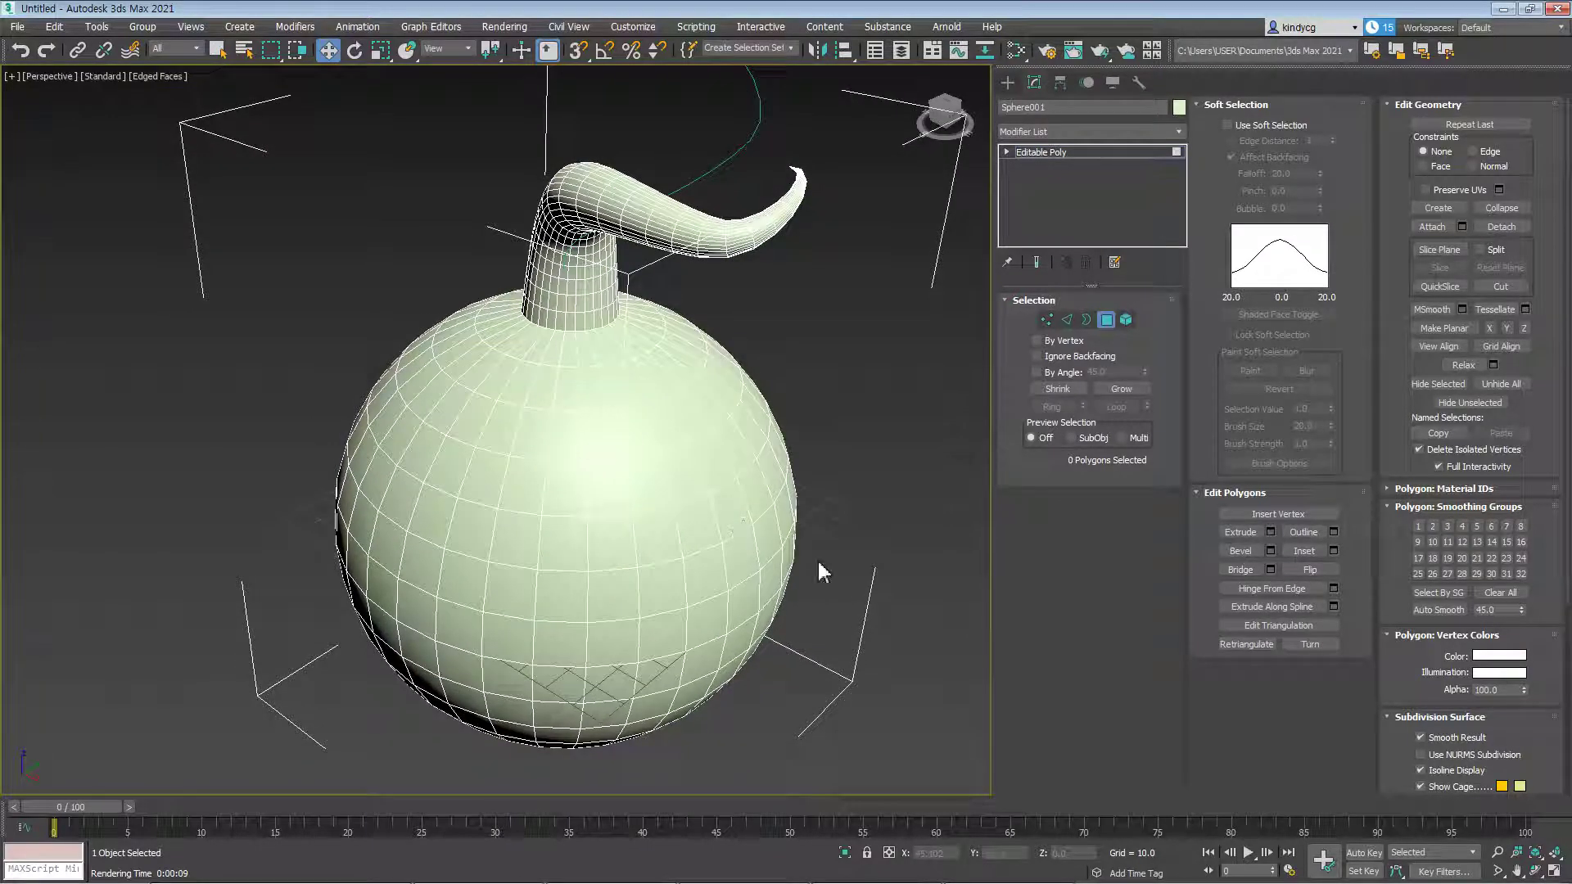
{"action": "left_click", "coordinate": [1264, 626]}
{"action": "middle_click_drag", "start_coordinate": [730, 565], "coordinate": [734, 590]}
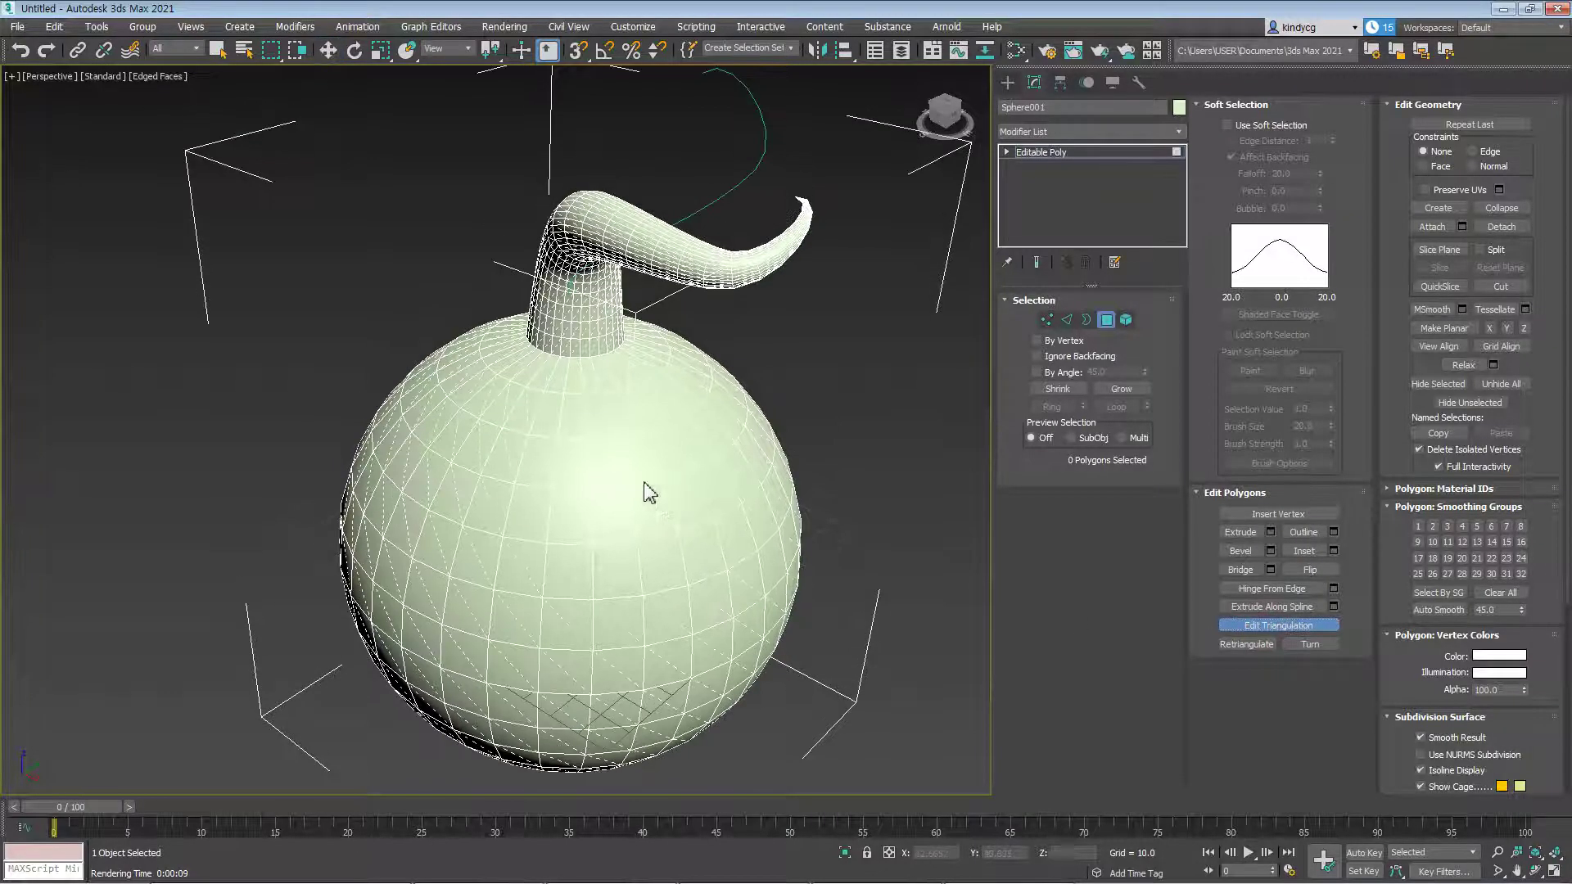
{"action": "scroll", "coordinate": [478, 468], "scroll_direction": "up", "scroll_amount": 5}
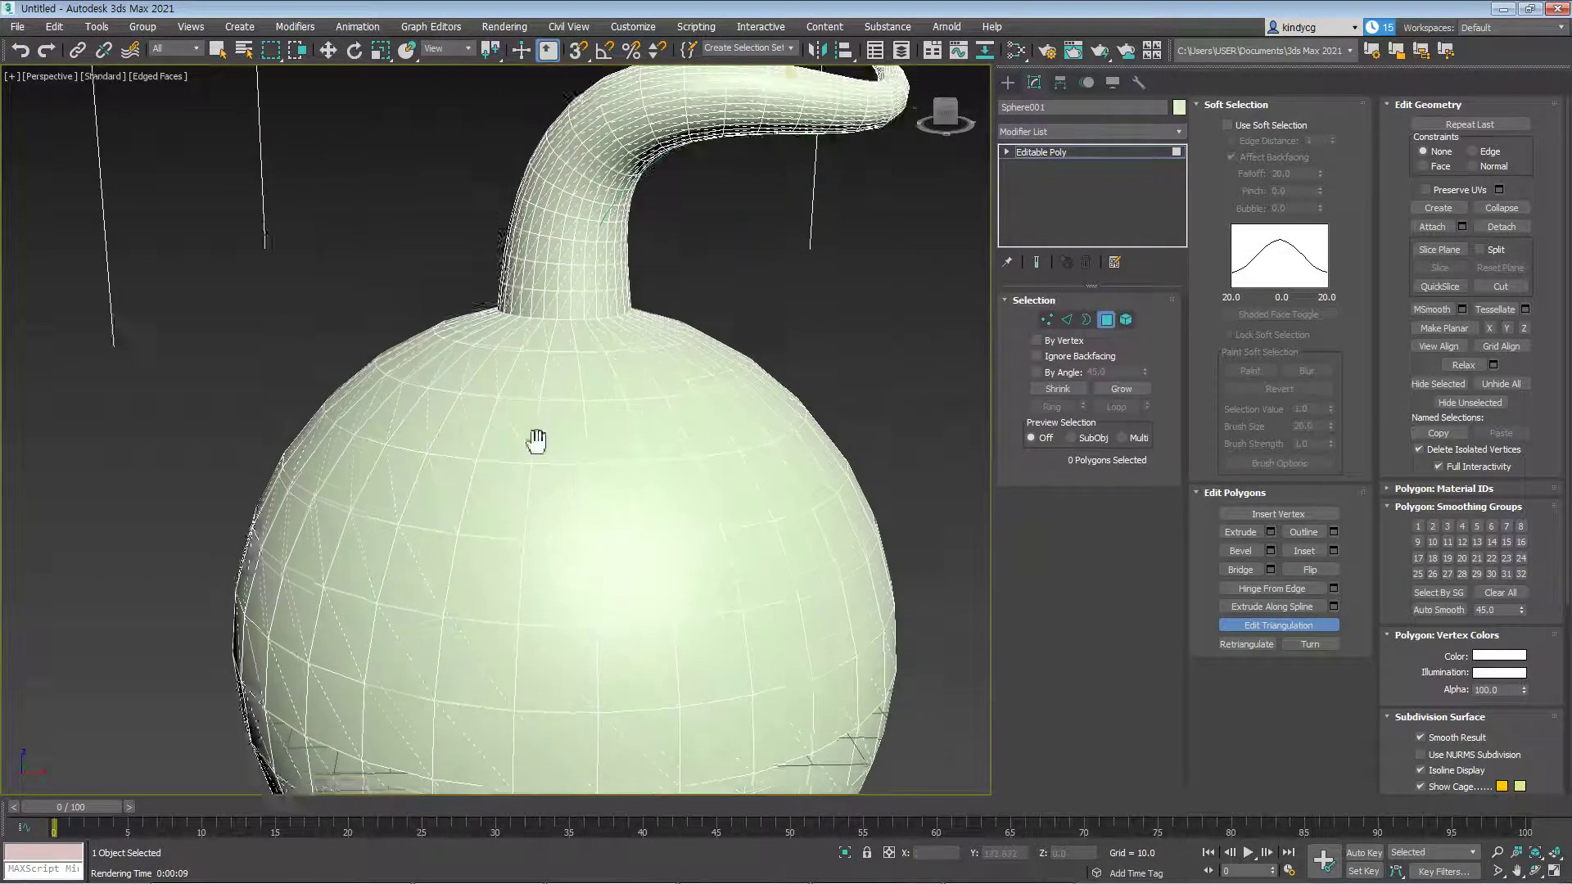
{"action": "scroll", "coordinate": [545, 389], "scroll_direction": "up", "scroll_amount": 2}
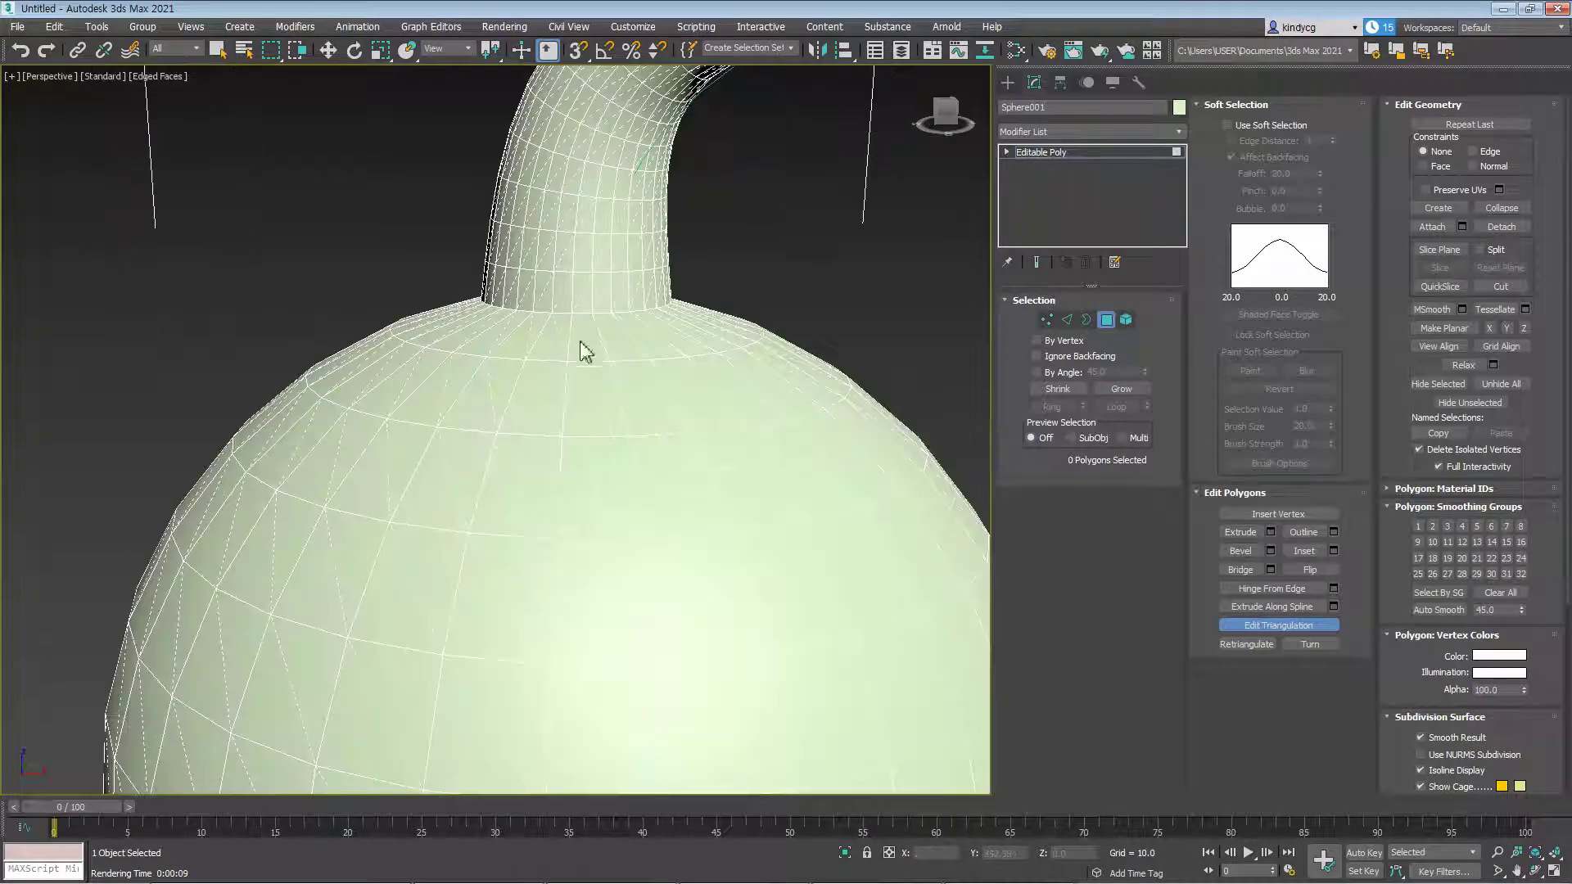
{"action": "middle_click_drag", "start_coordinate": [577, 407], "coordinate": [566, 416]}
{"action": "scroll", "coordinate": [596, 418], "scroll_direction": "down", "scroll_amount": 6}
{"action": "middle_click_drag", "start_coordinate": [607, 456], "coordinate": [562, 452], "text": "alt"}
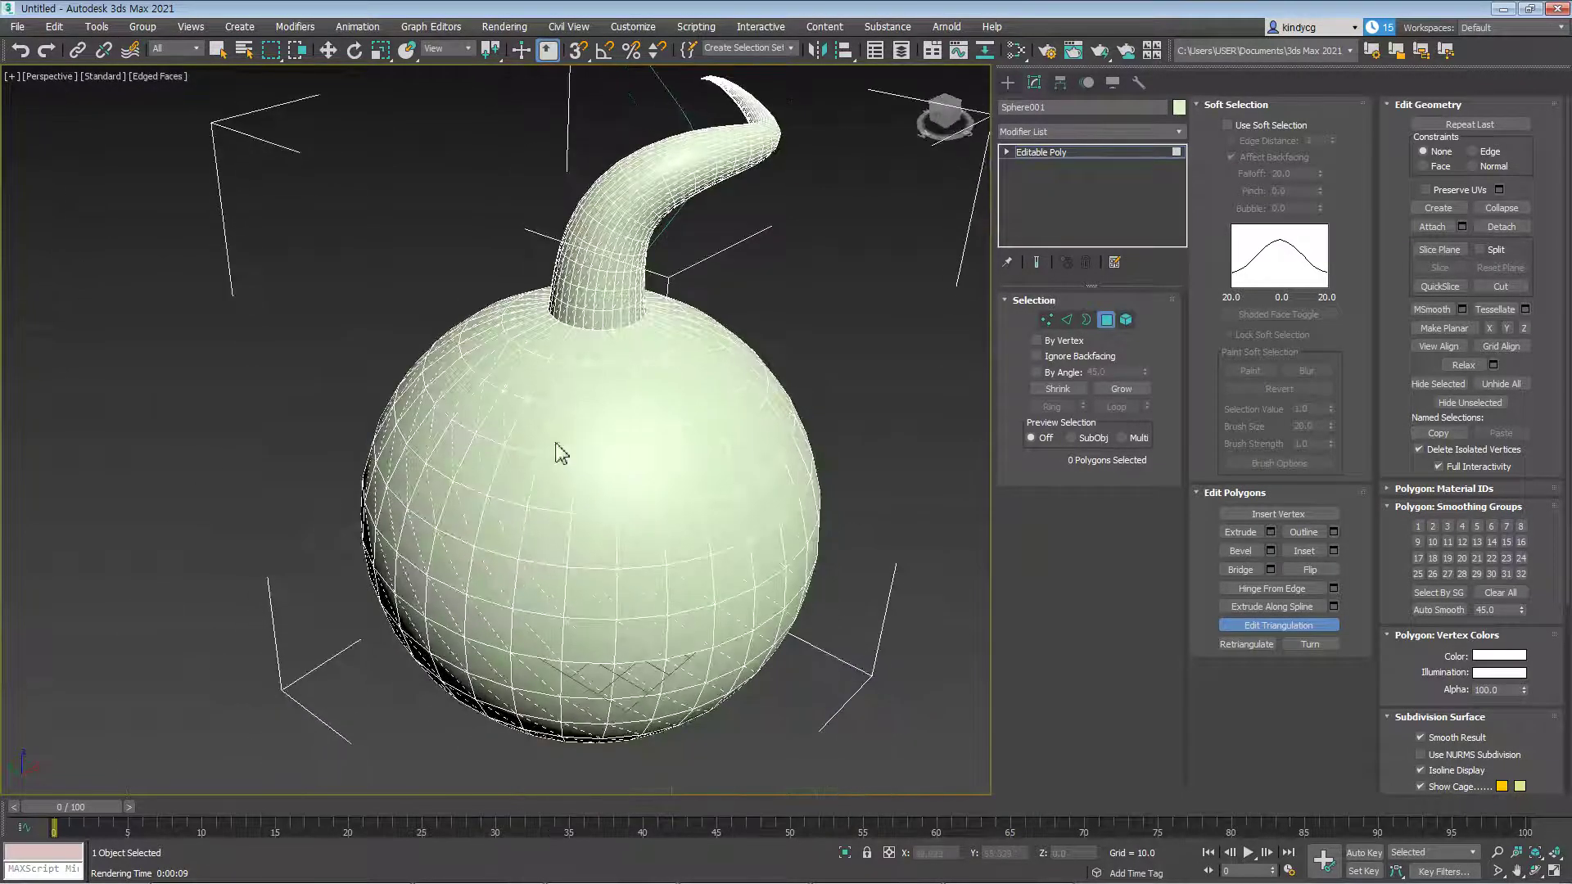
{"action": "middle_click_drag", "start_coordinate": [731, 546], "coordinate": [763, 573], "text": "alt"}
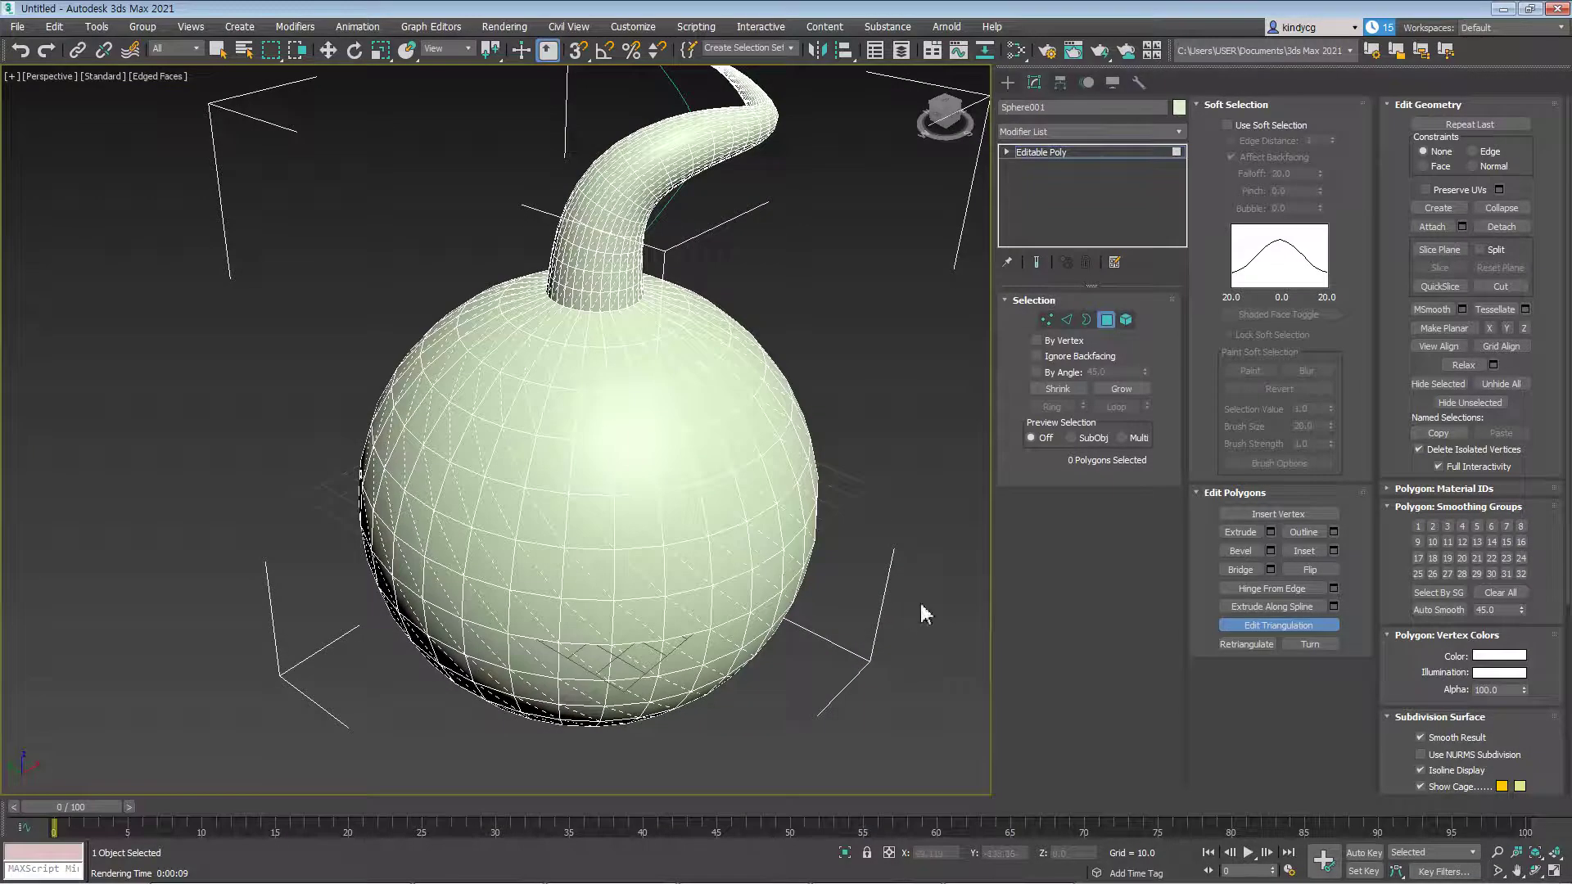
Flip the triangulation diagonals of several sphere polygons just below the horn's base with Turn
{"action": "left_click", "coordinate": [1308, 645]}
{"action": "middle_click_drag", "start_coordinate": [614, 439], "coordinate": [604, 438]}
{"action": "scroll", "coordinate": [598, 429], "scroll_direction": "up", "scroll_amount": 3}
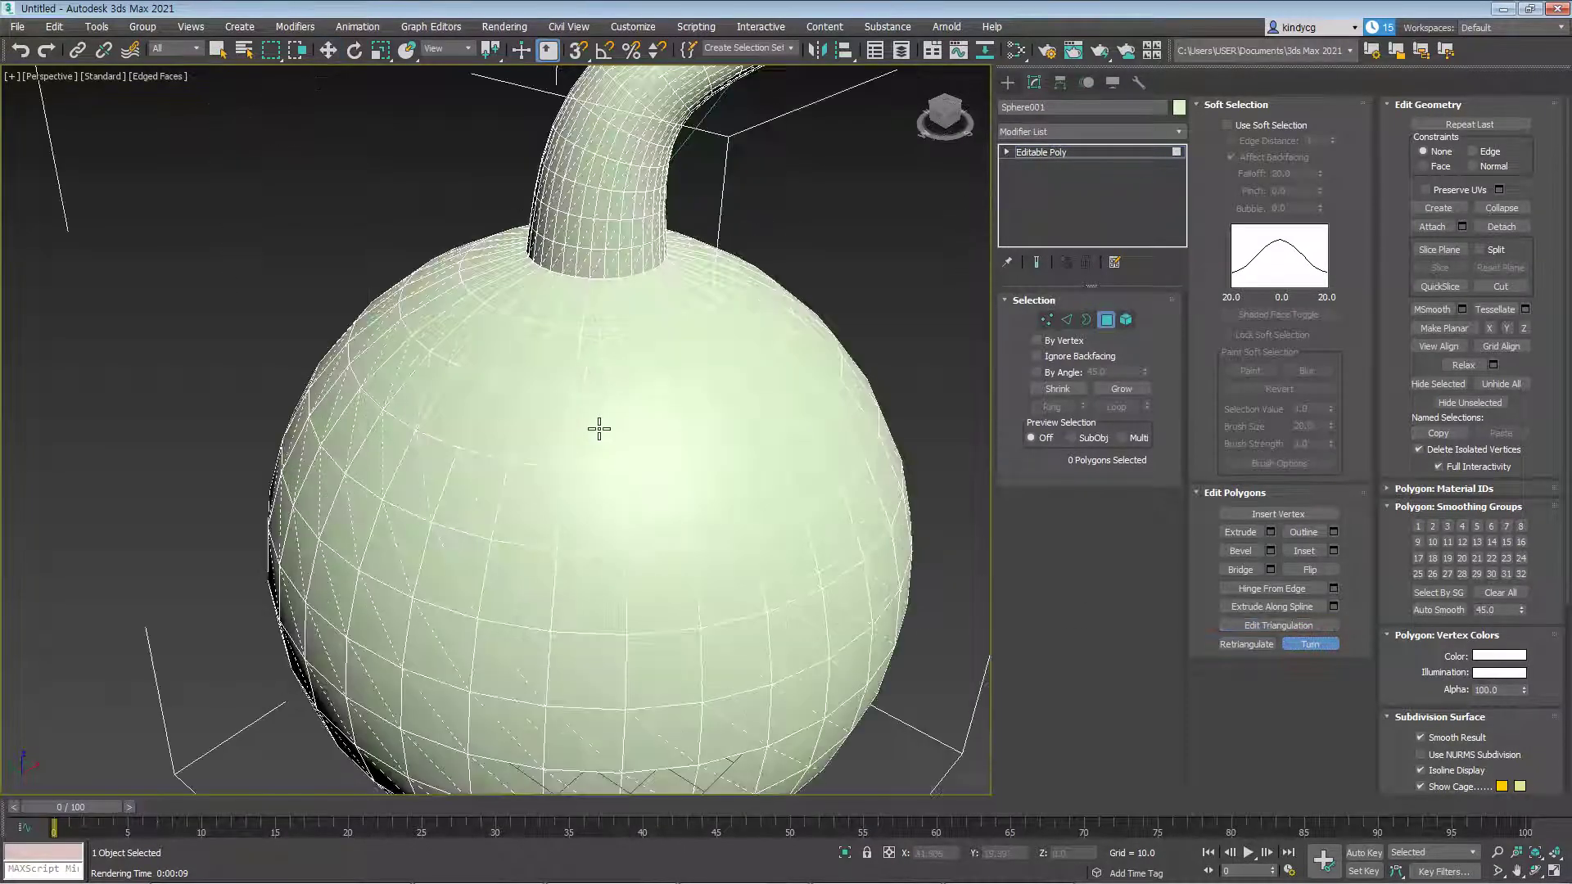
{"action": "scroll", "coordinate": [590, 348], "scroll_direction": "up", "scroll_amount": 2}
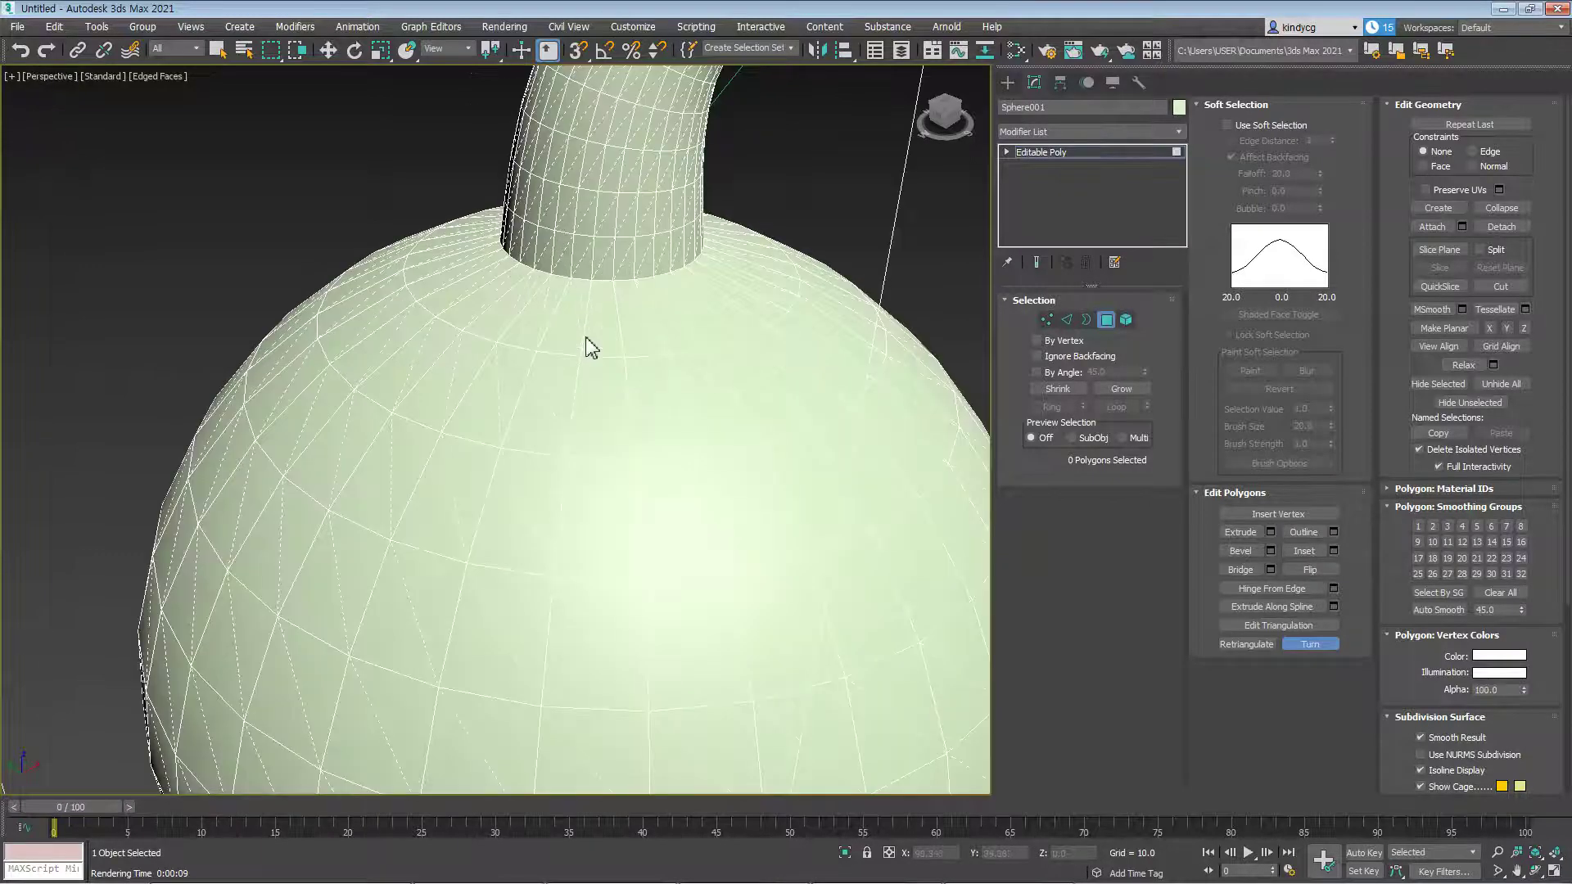
{"action": "left_click", "coordinate": [575, 313]}
{"action": "left_click", "coordinate": [632, 310]}
{"action": "left_click", "coordinate": [543, 381]}
{"action": "left_click", "coordinate": [497, 383]}
{"action": "left_click", "coordinate": [453, 378]}
{"action": "middle_click_drag", "start_coordinate": [550, 421], "coordinate": [604, 394], "text": "alt"}
{"action": "right_click", "coordinate": [603, 326]}
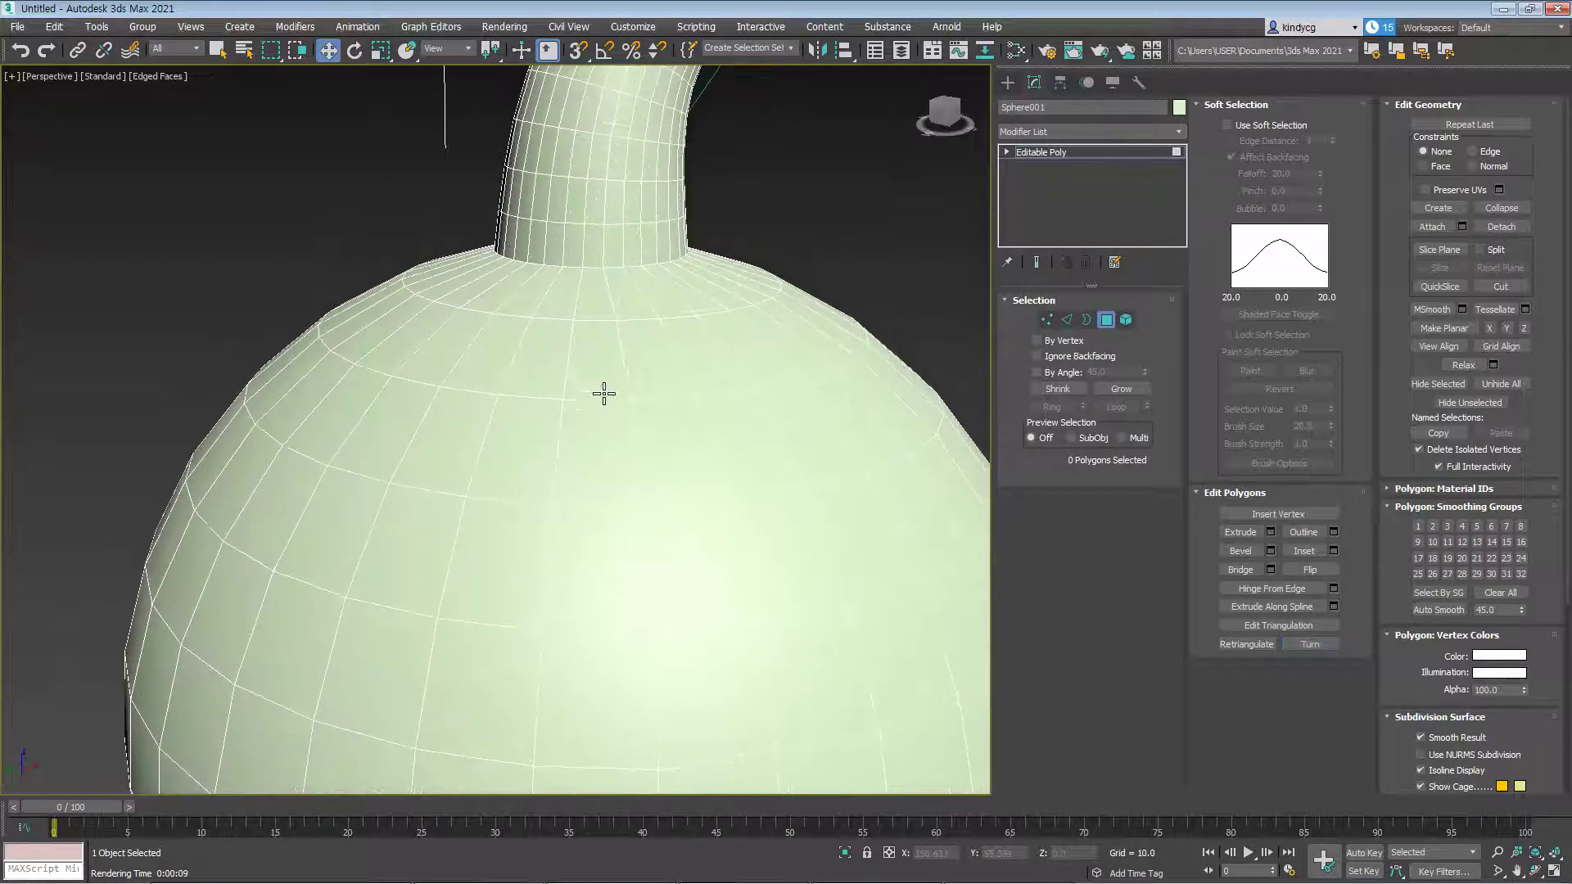
Render the Perspective view and examine the sphere around the horn's base
{"action": "key", "text": "shift+q"}
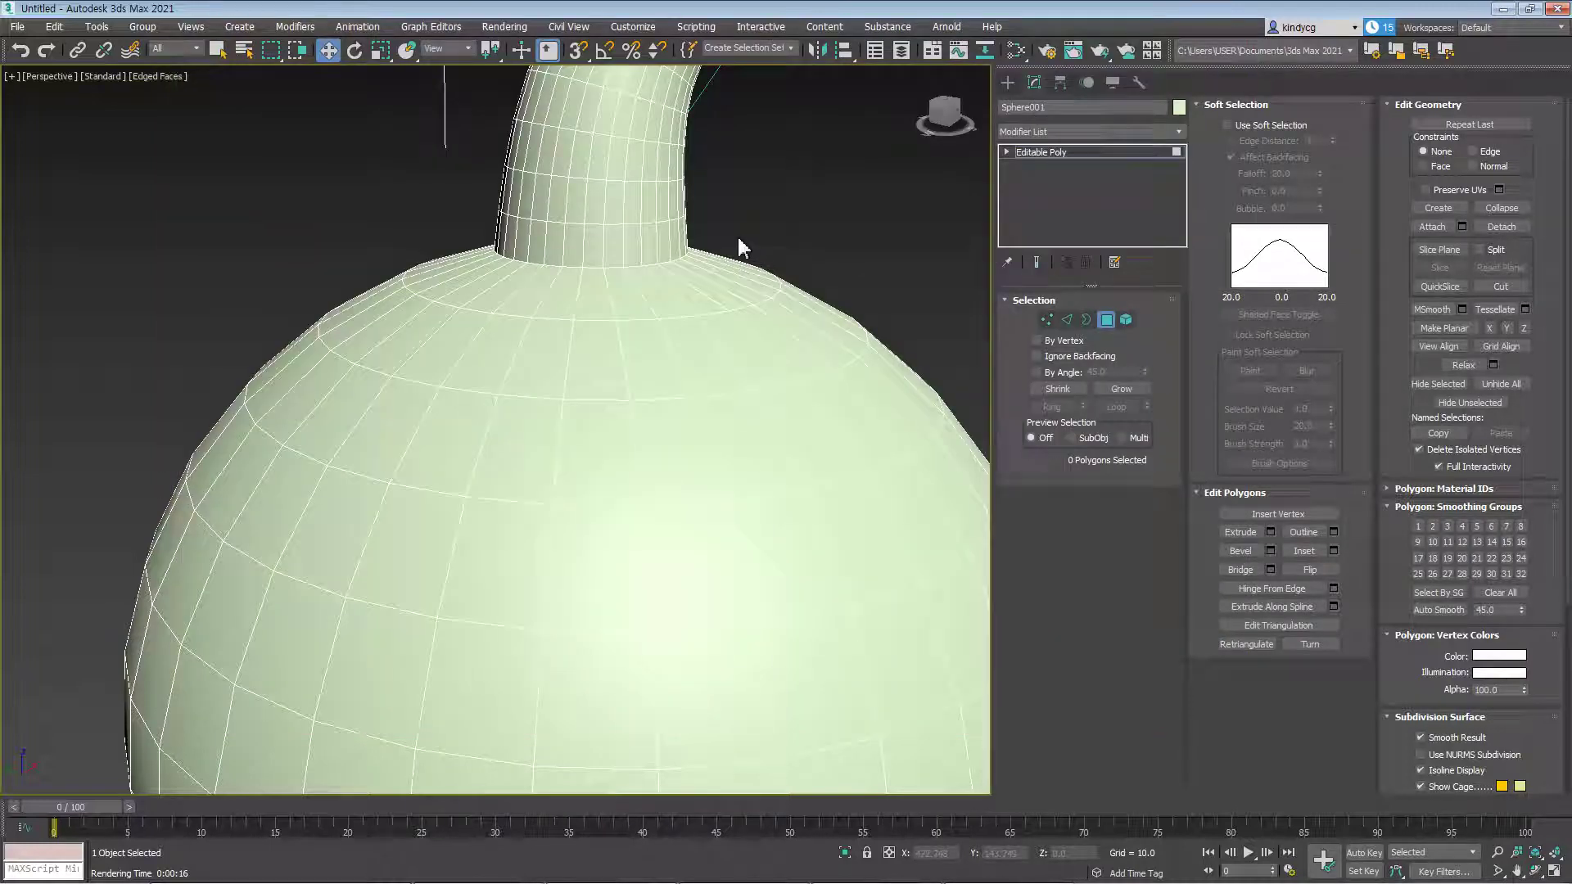
{"action": "scroll", "coordinate": [740, 262], "scroll_direction": "down", "scroll_amount": 5}
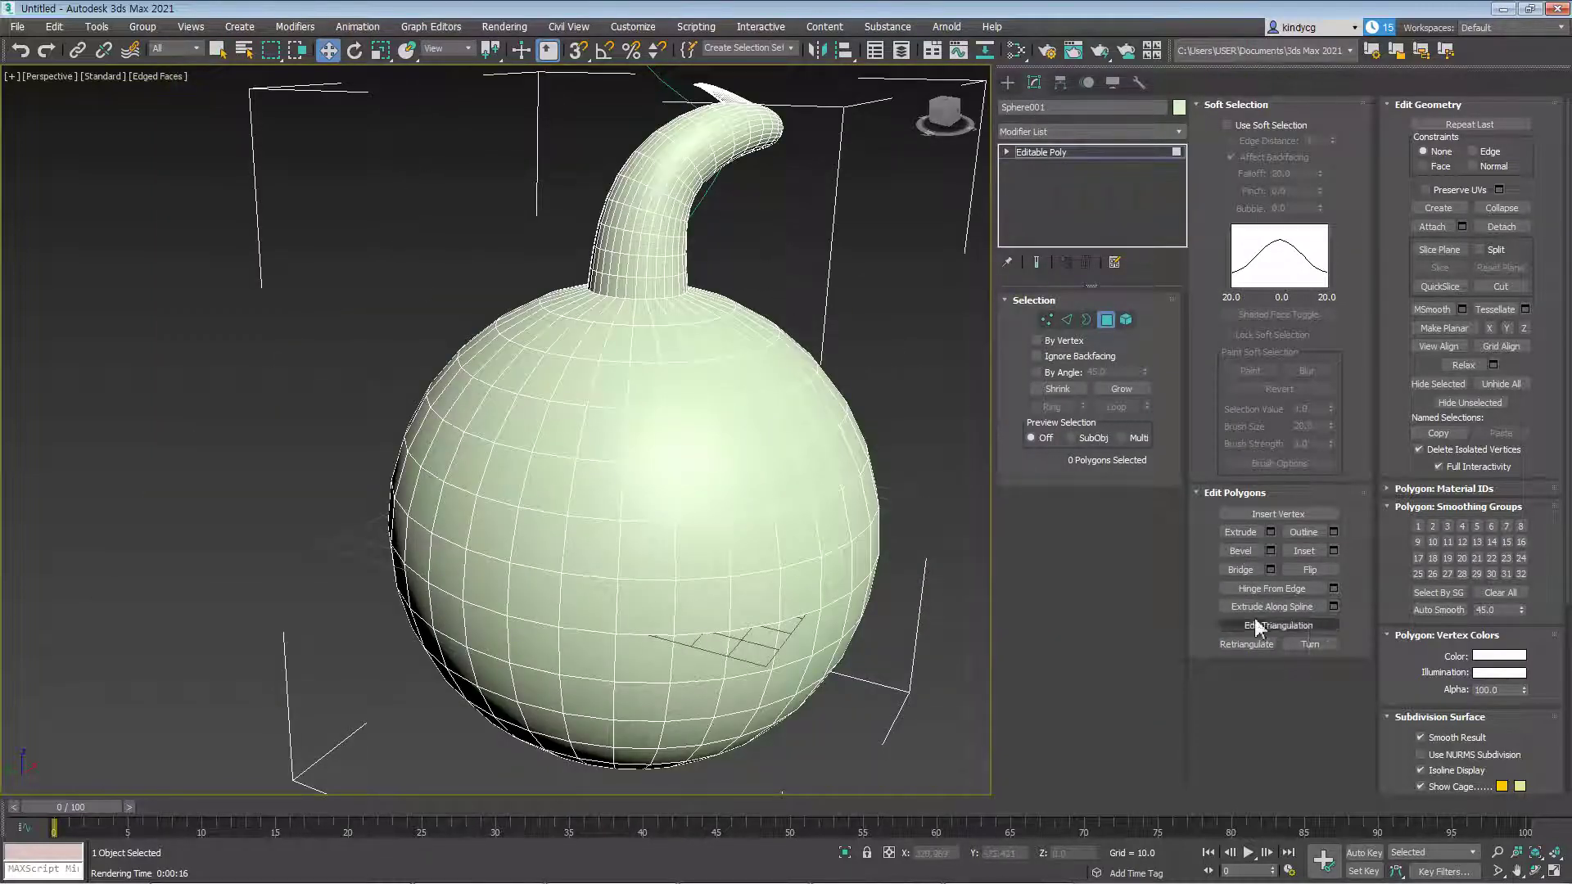
{"action": "middle_click_drag", "start_coordinate": [798, 560], "coordinate": [759, 597]}
{"action": "scroll", "coordinate": [849, 540], "scroll_direction": "up", "scroll_amount": 3}
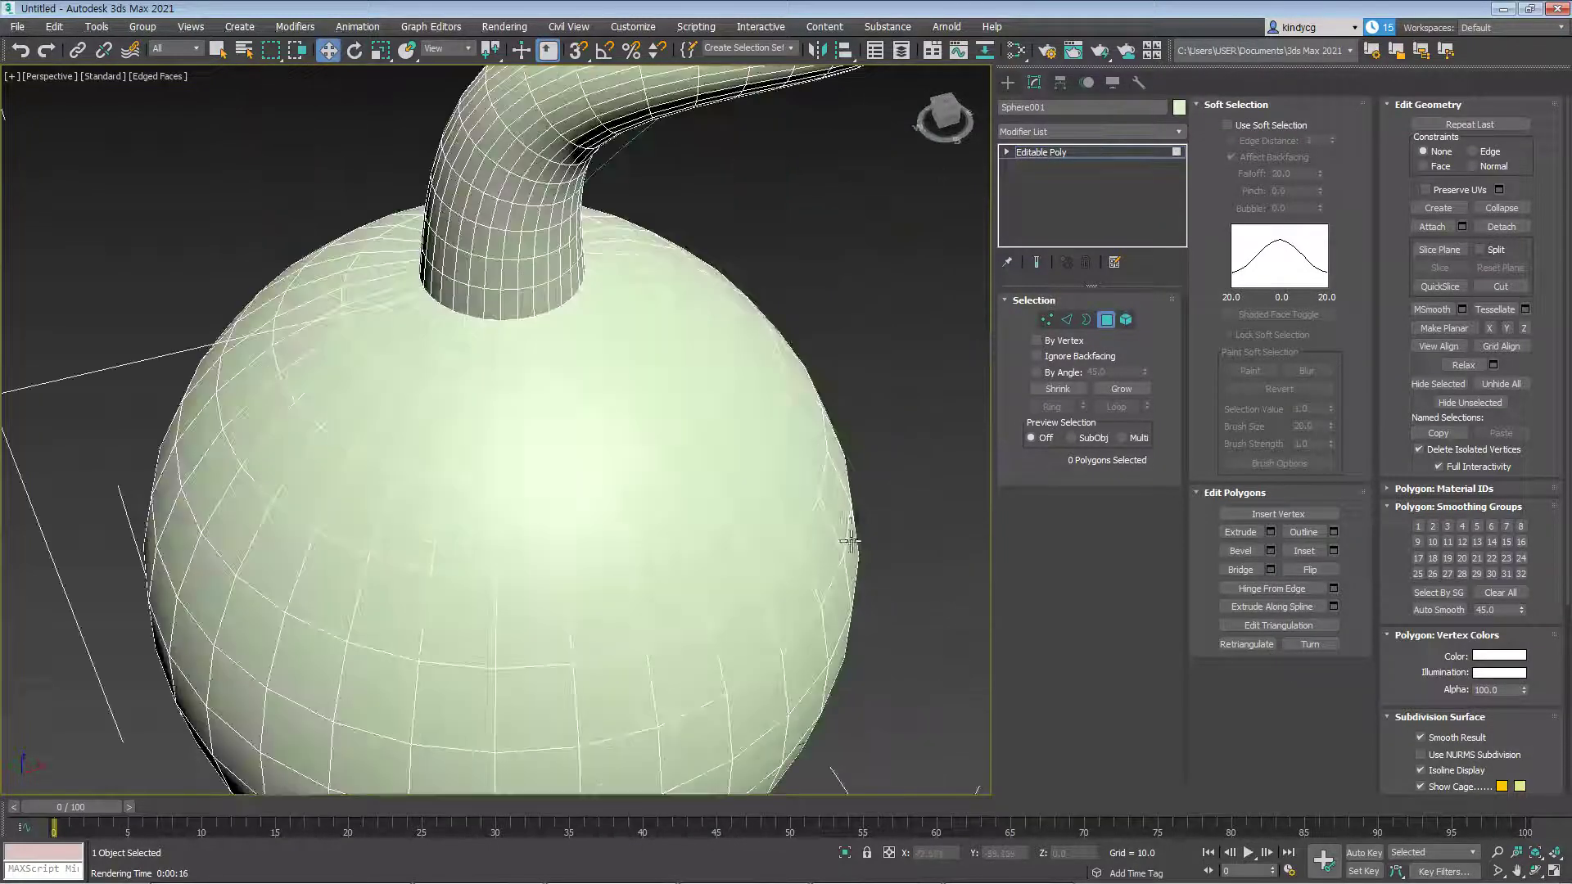
{"action": "middle_click_drag", "start_coordinate": [849, 541], "coordinate": [819, 656]}
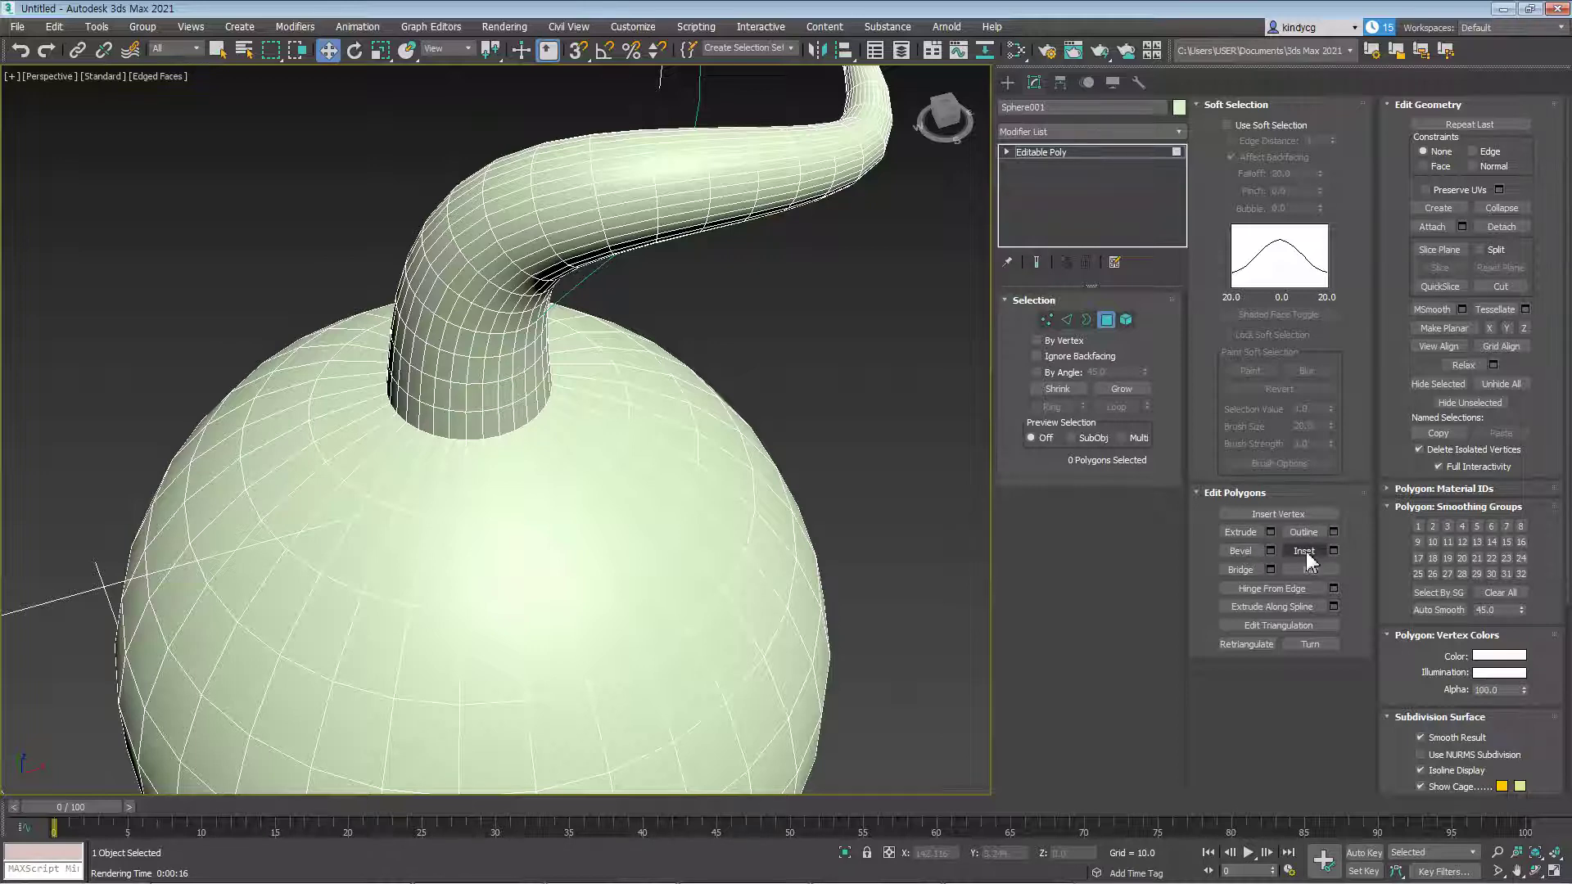
Delete the pole vertex on the sphere's underside to open a round hole
{"action": "scroll", "coordinate": [852, 533], "scroll_direction": "down", "scroll_amount": 4}
{"action": "middle_click_drag", "start_coordinate": [827, 537], "coordinate": [790, 393], "text": "alt"}
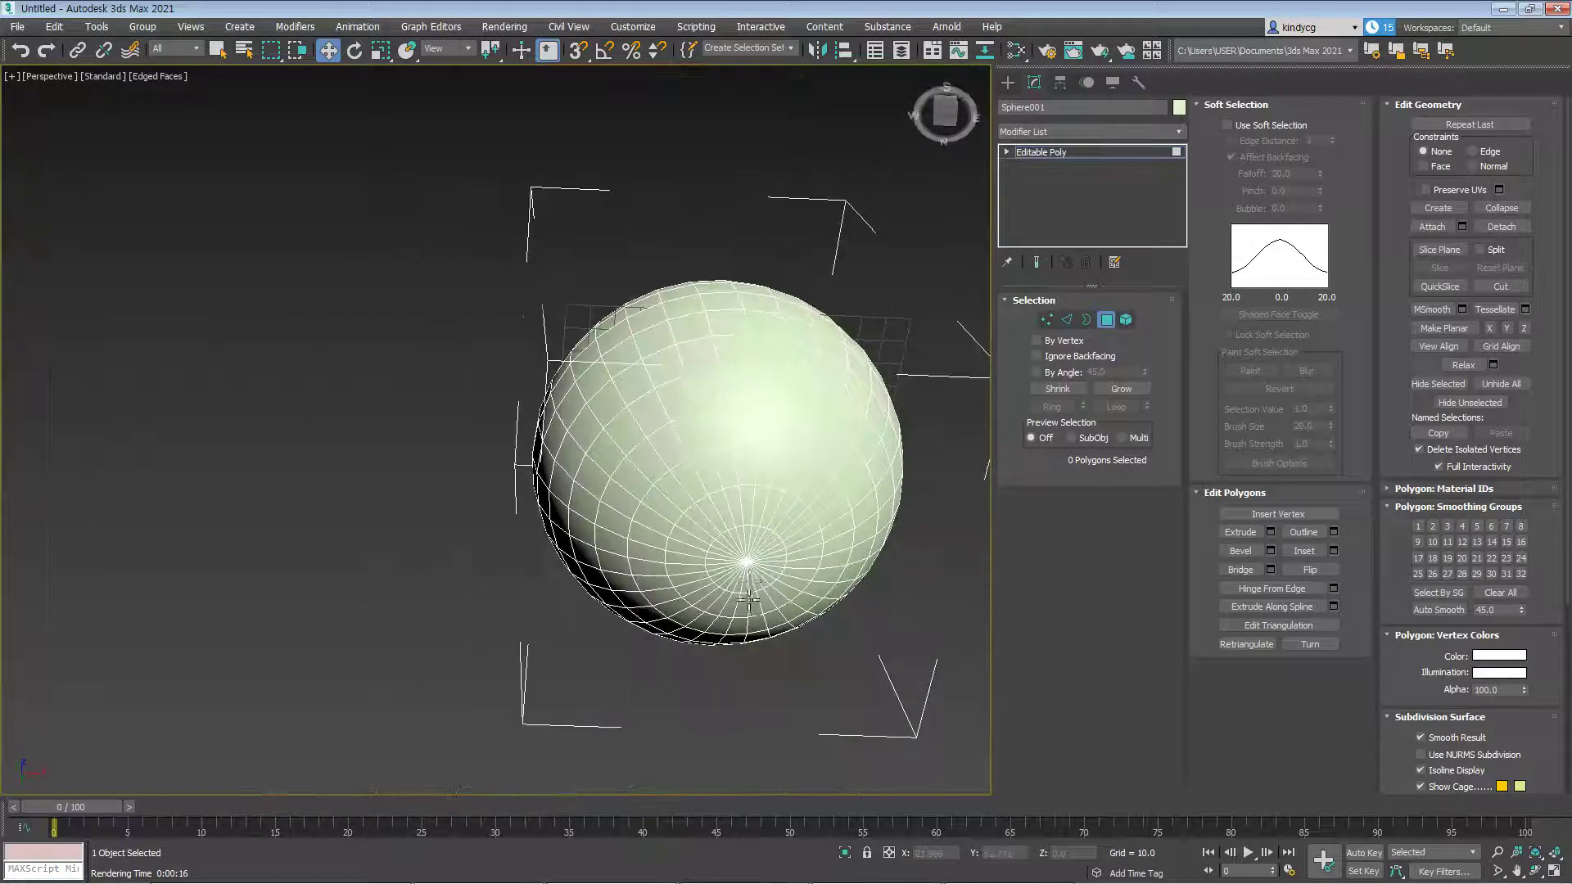
{"action": "scroll", "coordinate": [744, 551], "scroll_direction": "up", "scroll_amount": 3}
{"action": "key", "text": "1"}
{"action": "left_click", "coordinate": [743, 551]}
{"action": "key", "text": "Delete"}
{"action": "key", "text": "1"}
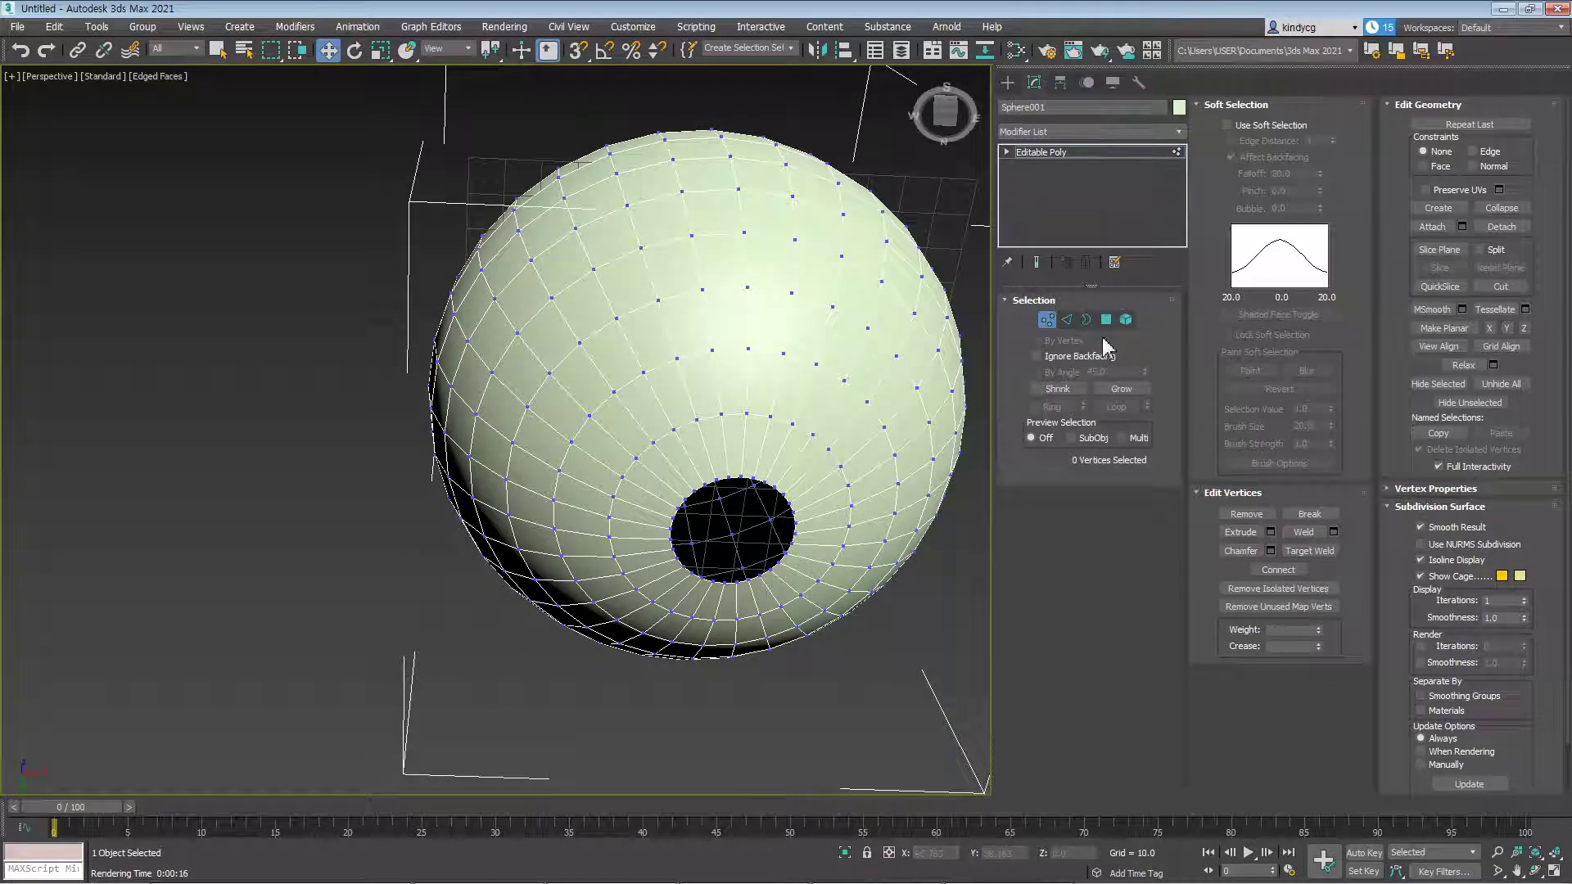
Cap the border of the underside hole and select the new cap polygon
{"action": "left_click", "coordinate": [1086, 323]}
{"action": "left_click", "coordinate": [791, 506]}
{"action": "right_click", "coordinate": [828, 490]}
{"action": "left_click", "coordinate": [809, 533]}
{"action": "middle_click_drag", "start_coordinate": [809, 534], "coordinate": [804, 516]}
{"action": "left_click", "coordinate": [1102, 320]}
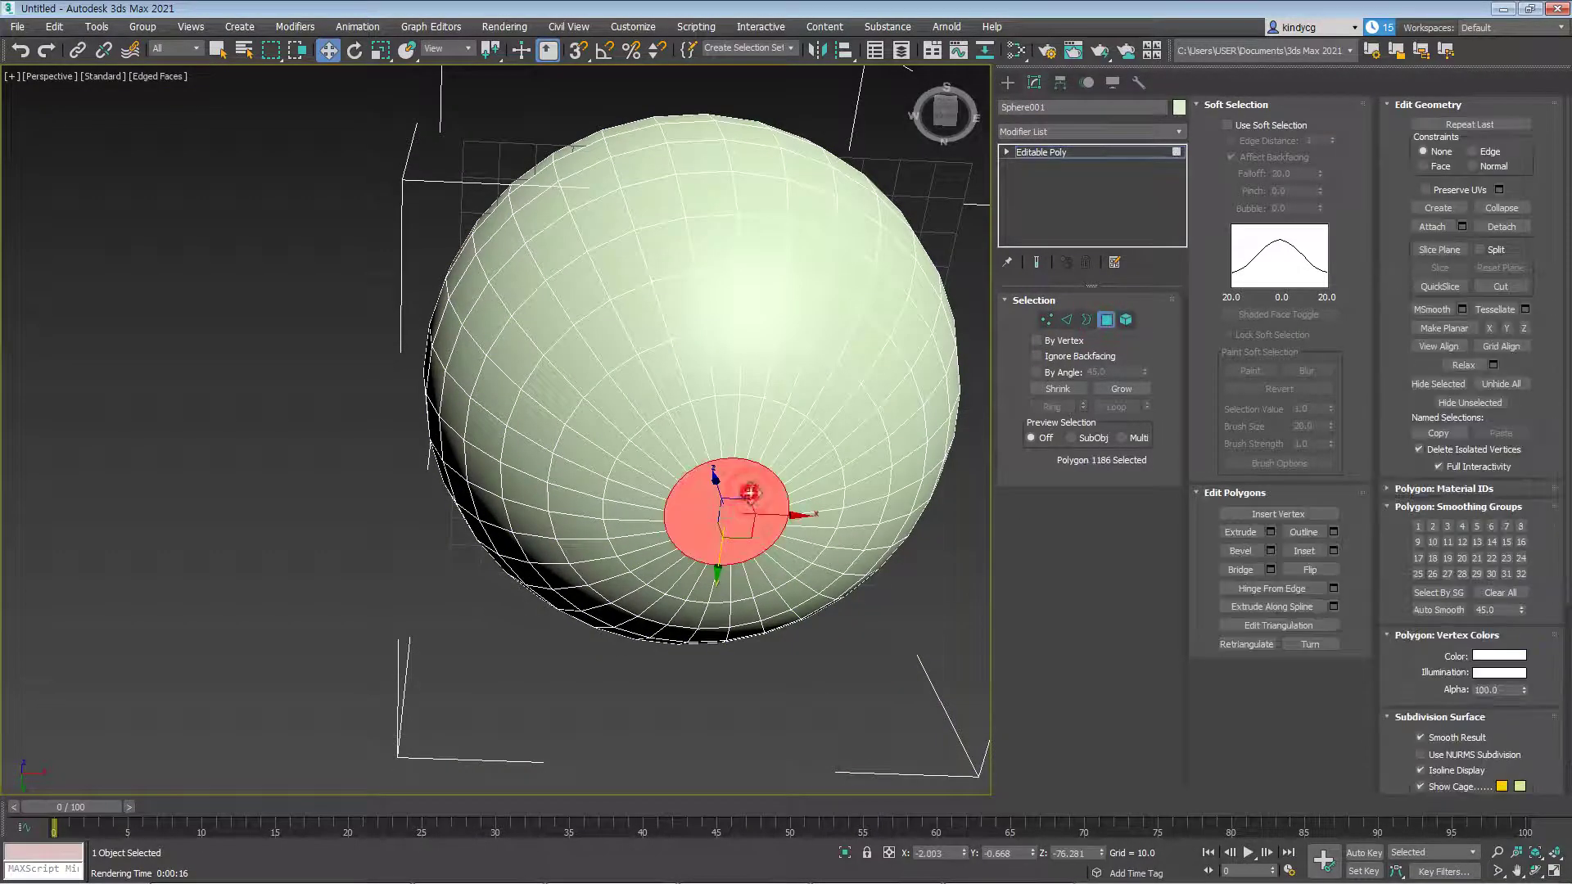
Inset the cap polygon repeatedly to form three narrow concentric rings
{"action": "left_click", "coordinate": [1304, 551]}
{"action": "mouse_move", "coordinate": [733, 511]}
{"action": "left_mouse_down"}
{"action": "mouse_move", "coordinate": [746, 505]}
{"action": "mouse_move", "coordinate": [729, 504]}
{"action": "left_mouse_up"}
{"action": "right_click", "coordinate": [732, 523]}
Select the full edge loop running through the middle of the inset rings
{"action": "middle_click_drag", "start_coordinate": [732, 523], "coordinate": [720, 434]}
{"action": "scroll", "coordinate": [739, 488], "scroll_direction": "up", "scroll_amount": 5}
{"action": "key", "text": "2"}
{"action": "double_click", "coordinate": [726, 385]}
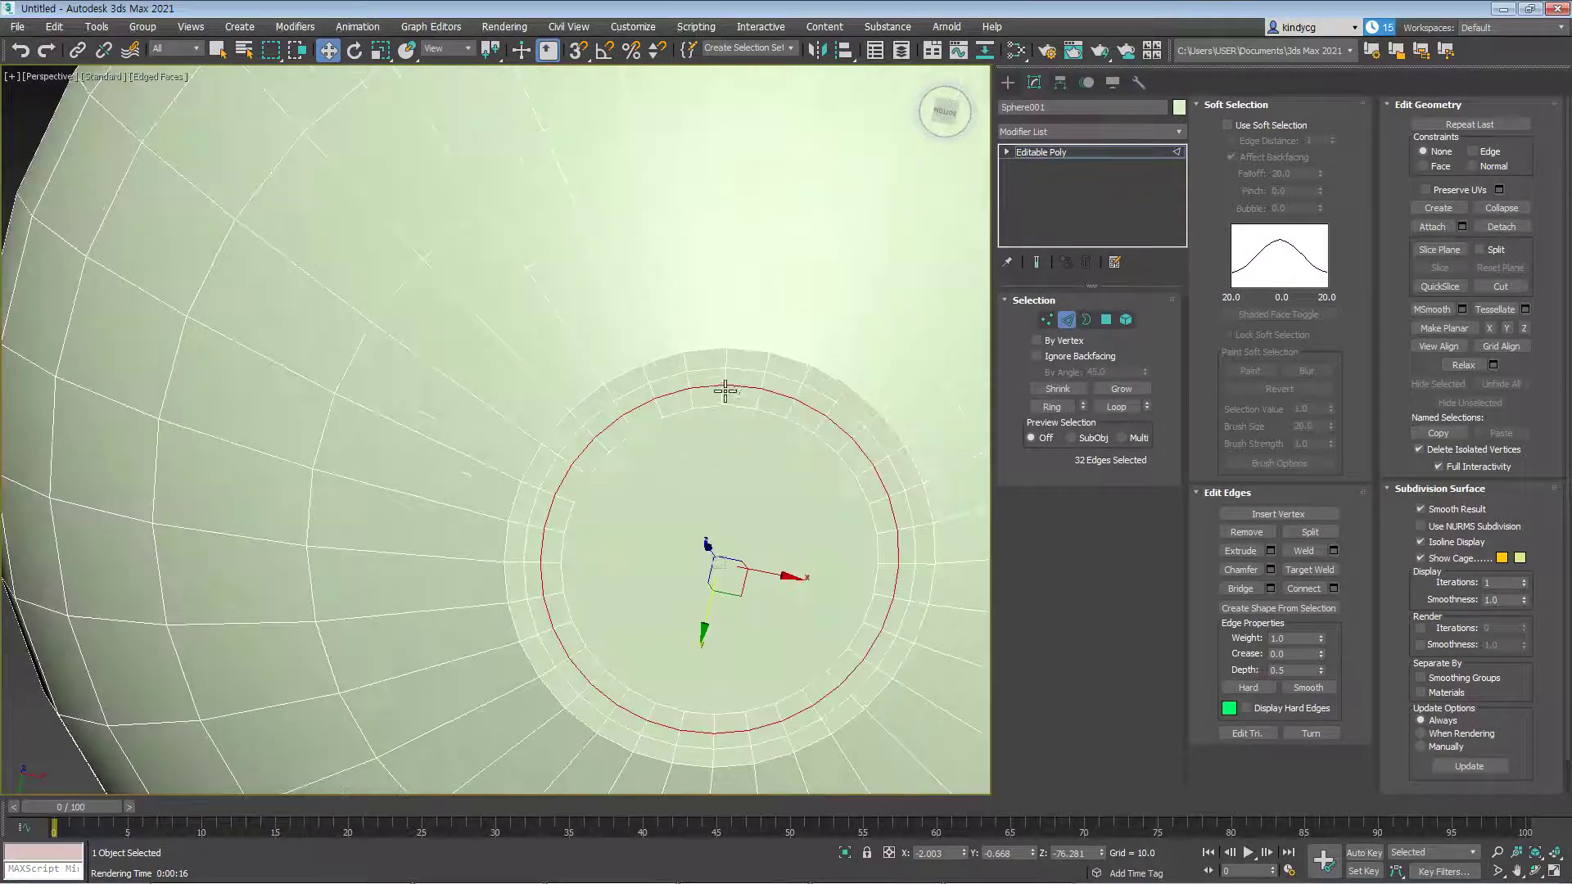
Try selecting ring polygons with Grow and by adding neighbouring polygons individually, and undo these selections
{"action": "key", "text": "4"}
{"action": "scroll", "coordinate": [702, 369], "scroll_direction": "up", "scroll_amount": 3}
{"action": "left_click", "coordinate": [702, 375]}
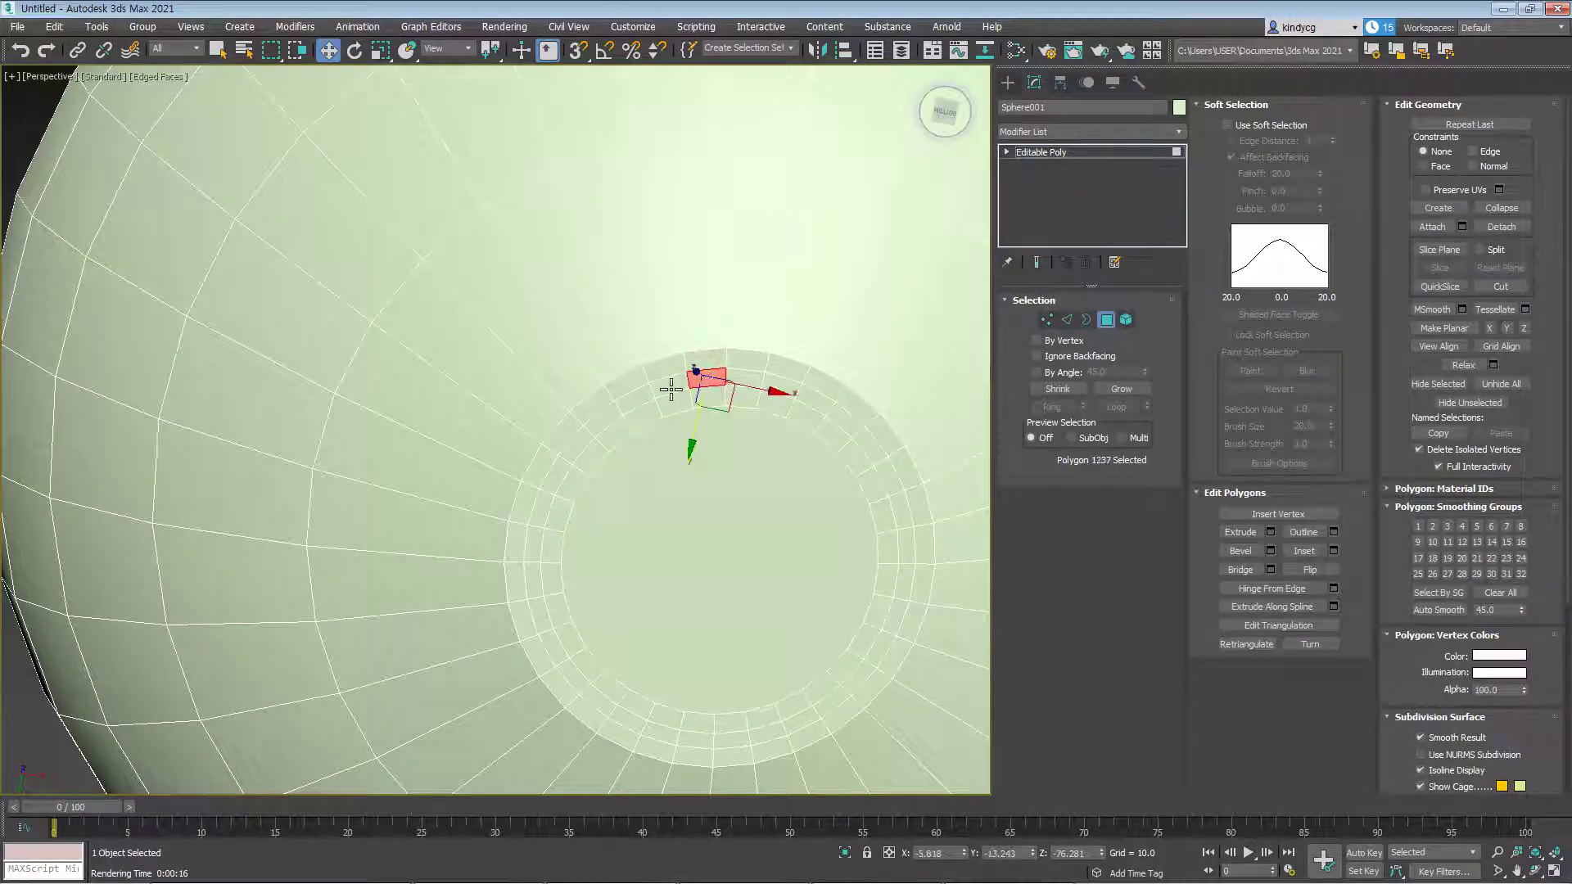
{"action": "left_click", "coordinate": [1107, 389]}
{"action": "key", "text": "ctrl+z"}
{"action": "middle_click_drag", "start_coordinate": [765, 424], "coordinate": [737, 431]}
{"action": "left_click", "coordinate": [670, 378], "text": "ctrl"}
{"action": "left_click", "coordinate": [642, 388], "text": "ctrl"}
{"action": "left_click", "coordinate": [595, 408], "text": "ctrl"}
{"action": "key", "text": "ctrl+z"}
Convert the edge loop into a selection of its adjoining polygons and try shrinking that selection
{"action": "key", "text": "2"}
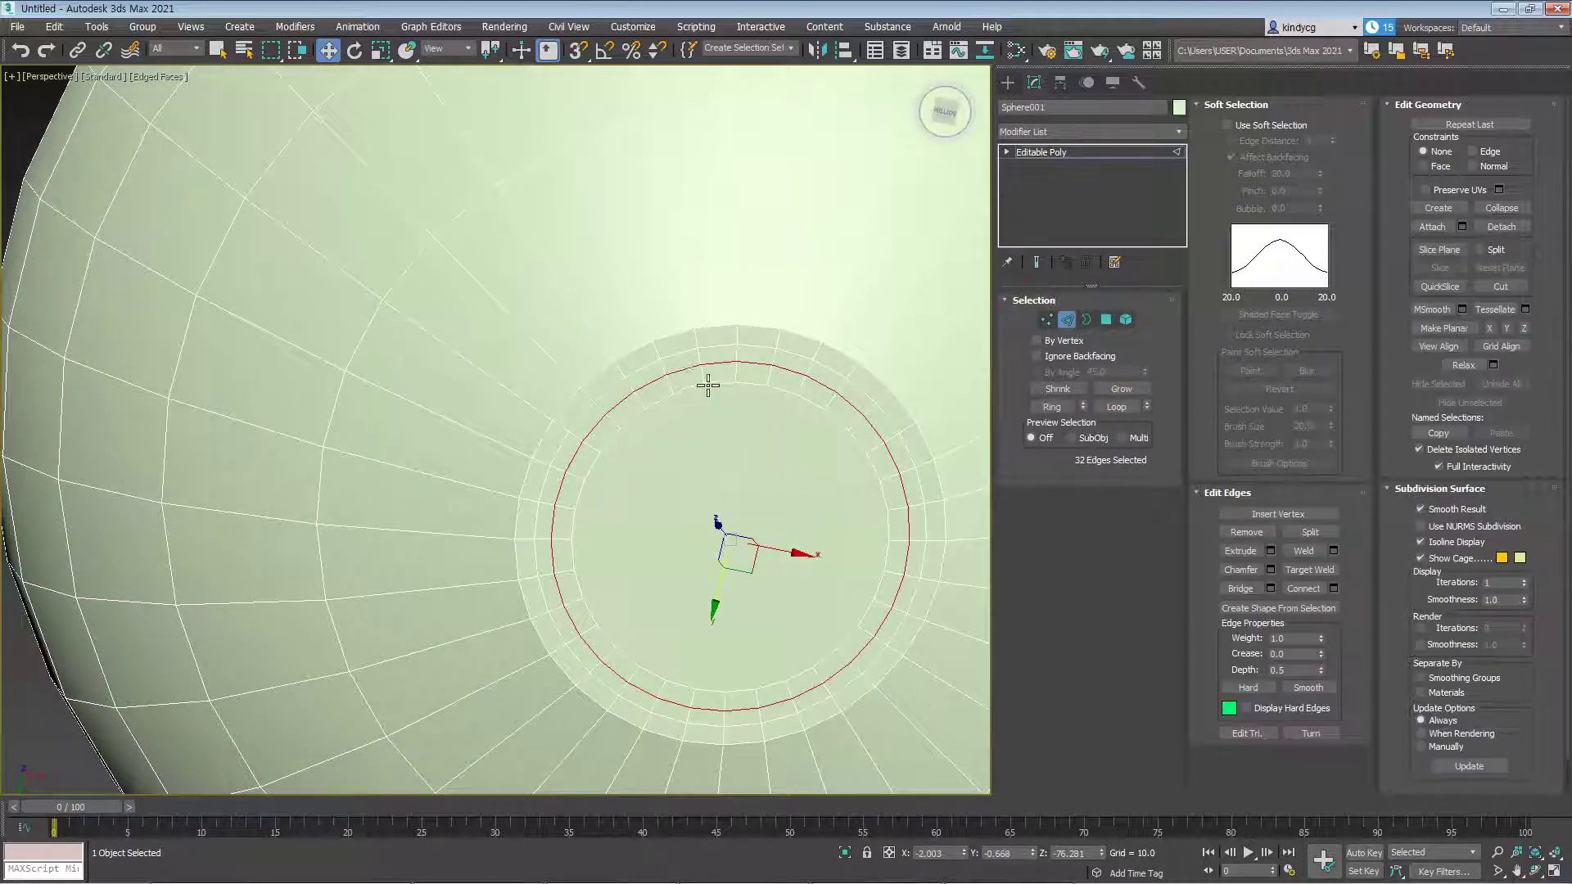
{"action": "left_click", "coordinate": [1106, 319], "text": "ctrl"}
{"action": "middle_click_drag", "start_coordinate": [826, 480], "coordinate": [829, 468]}
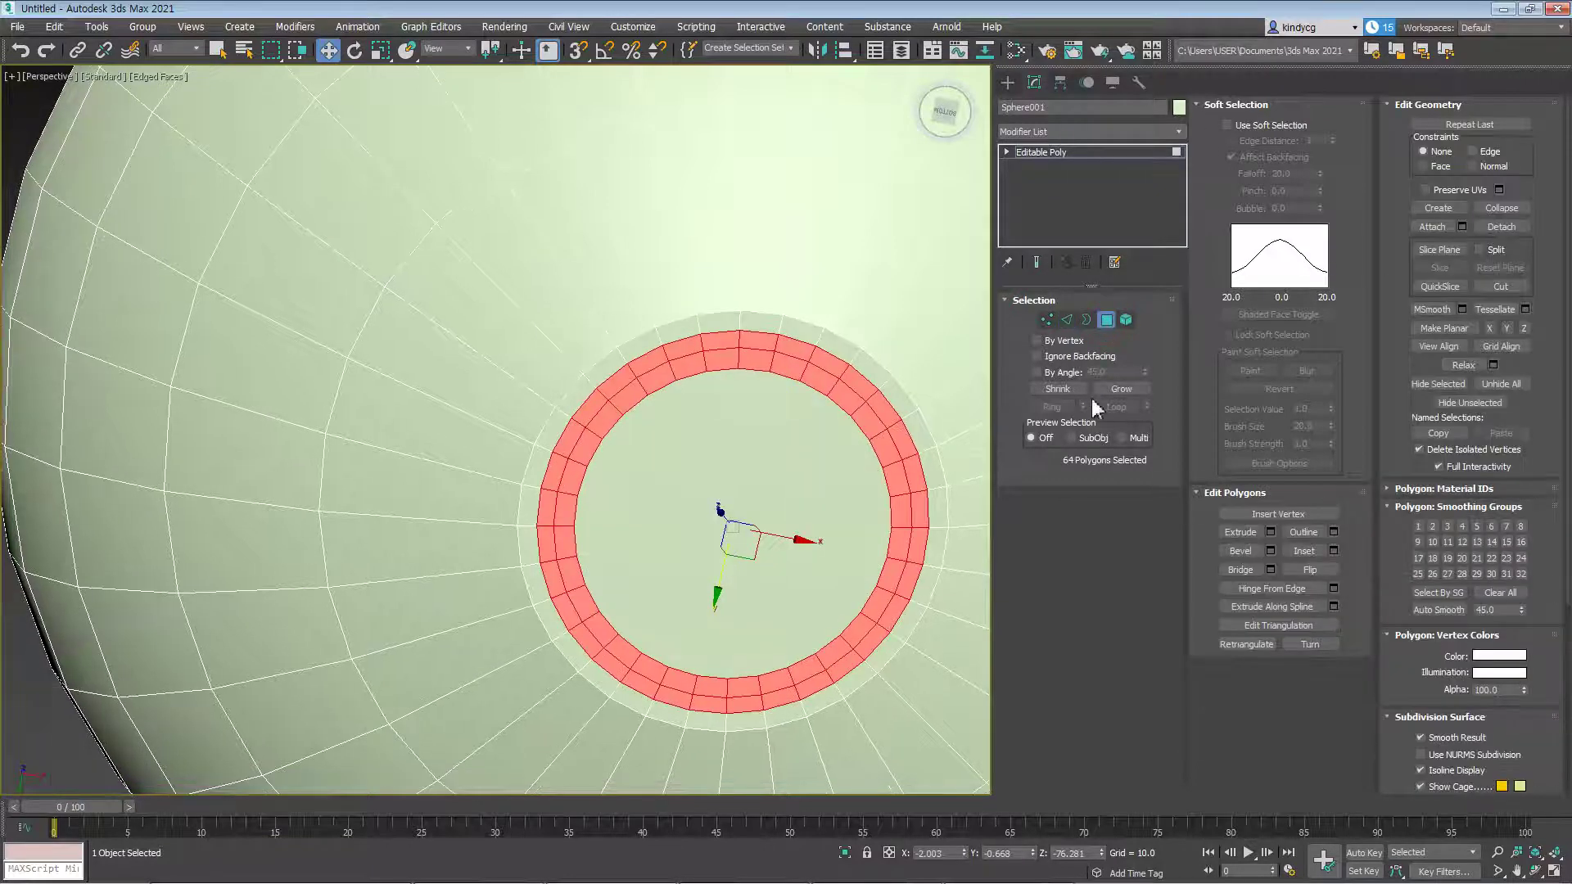
{"action": "left_click", "coordinate": [1058, 389]}
{"action": "key", "text": "ctrl+z"}
Try switching between a separate ring polygon selection and the stored edge loop without converting it
{"action": "left_click", "coordinate": [685, 348]}
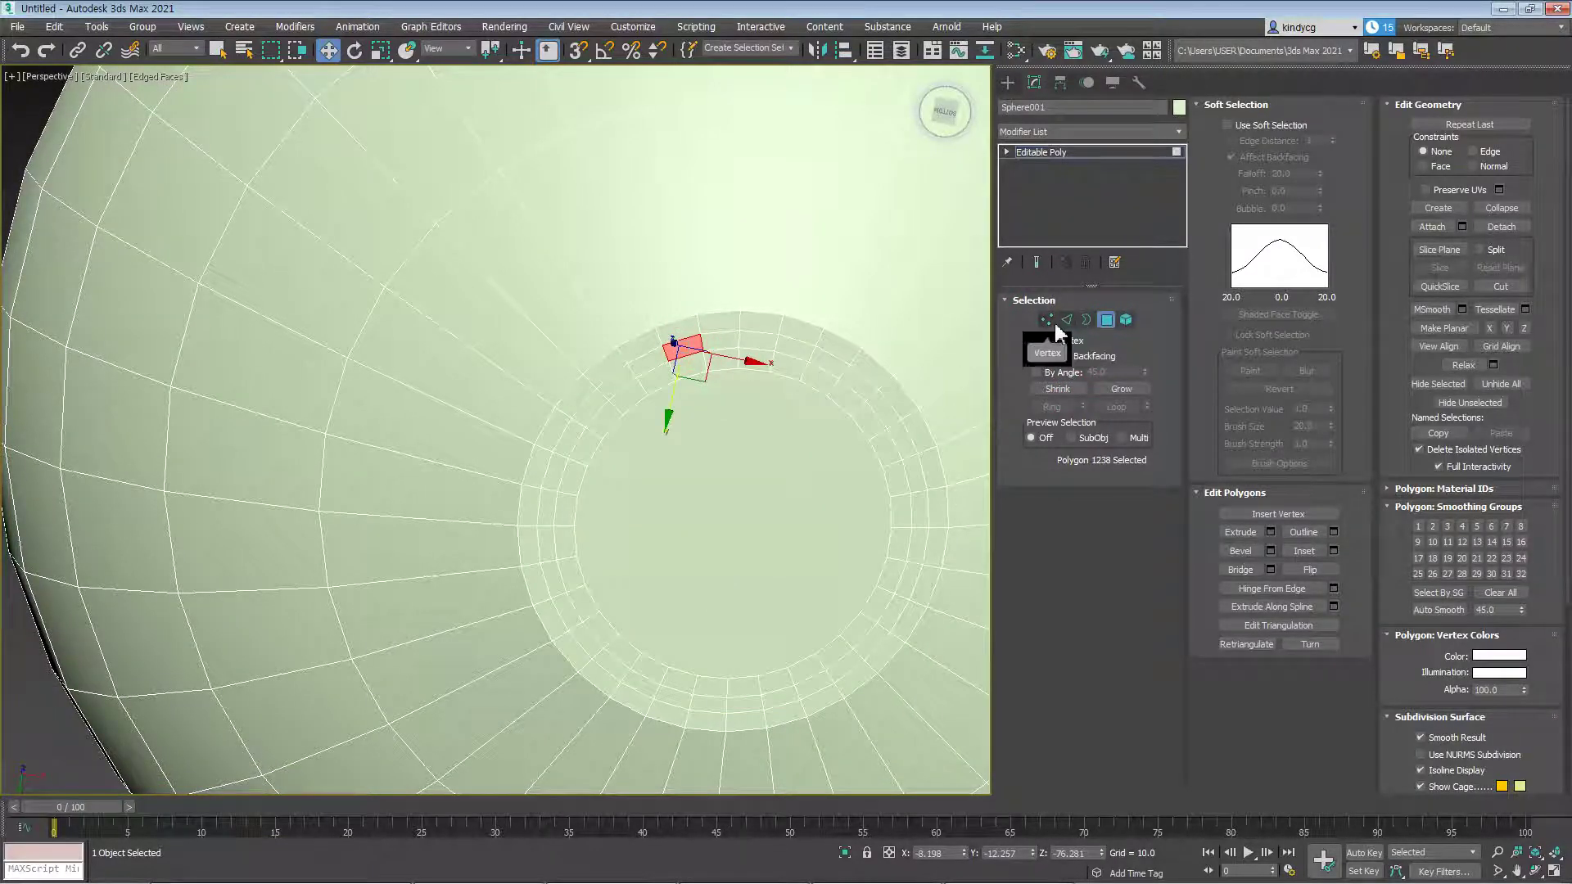
{"action": "left_click", "coordinate": [1066, 319]}
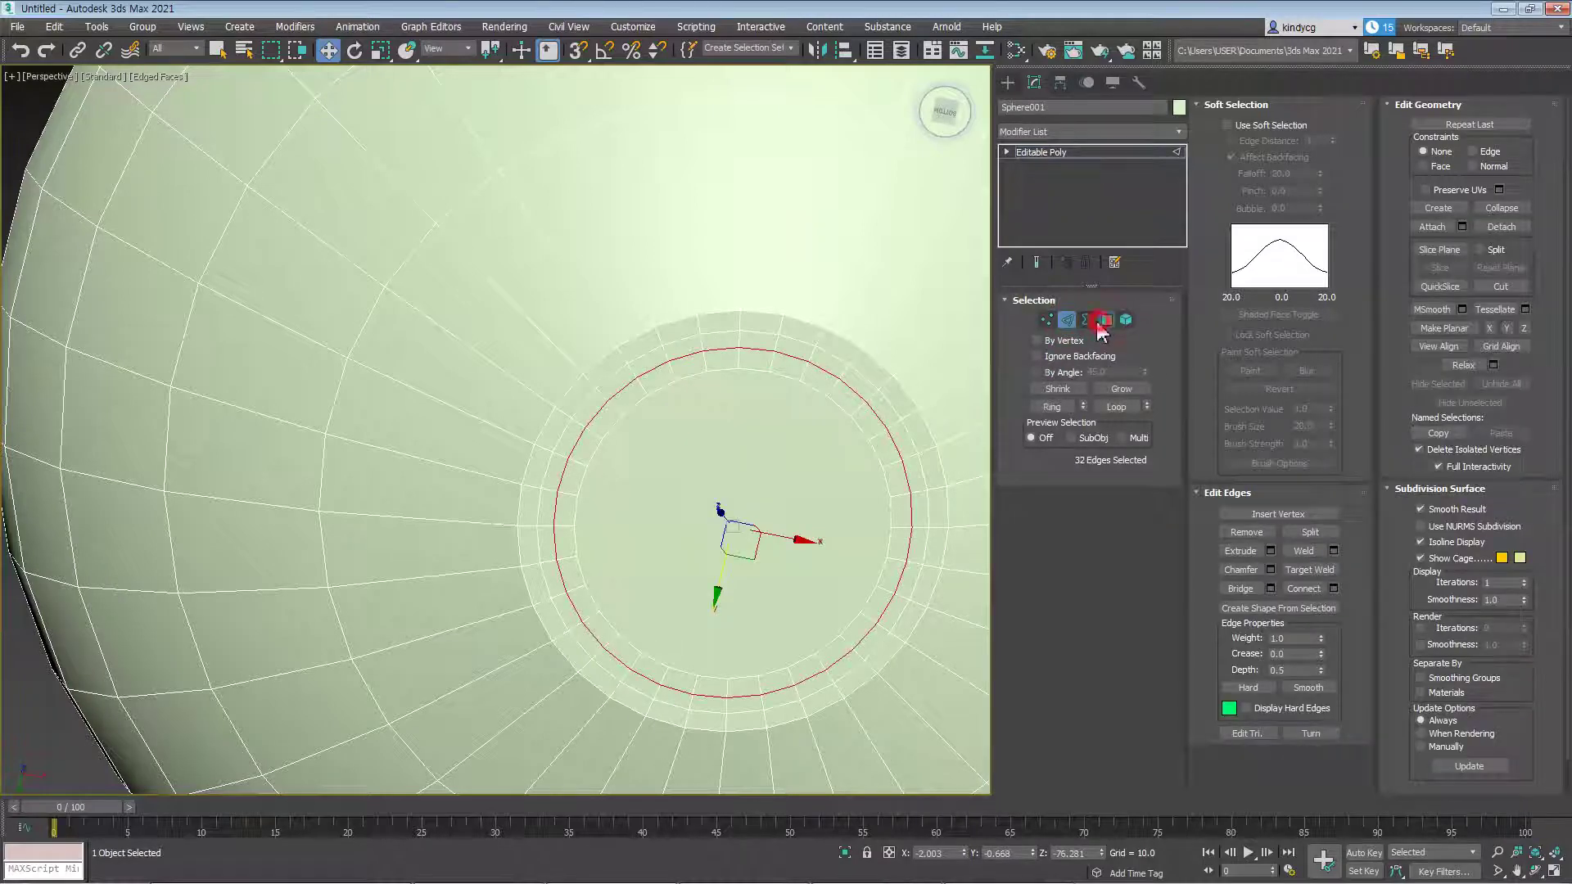
{"action": "left_click", "coordinate": [1103, 321]}
{"action": "key", "text": "ctrl+z"}
{"action": "left_click", "coordinate": [1105, 320]}
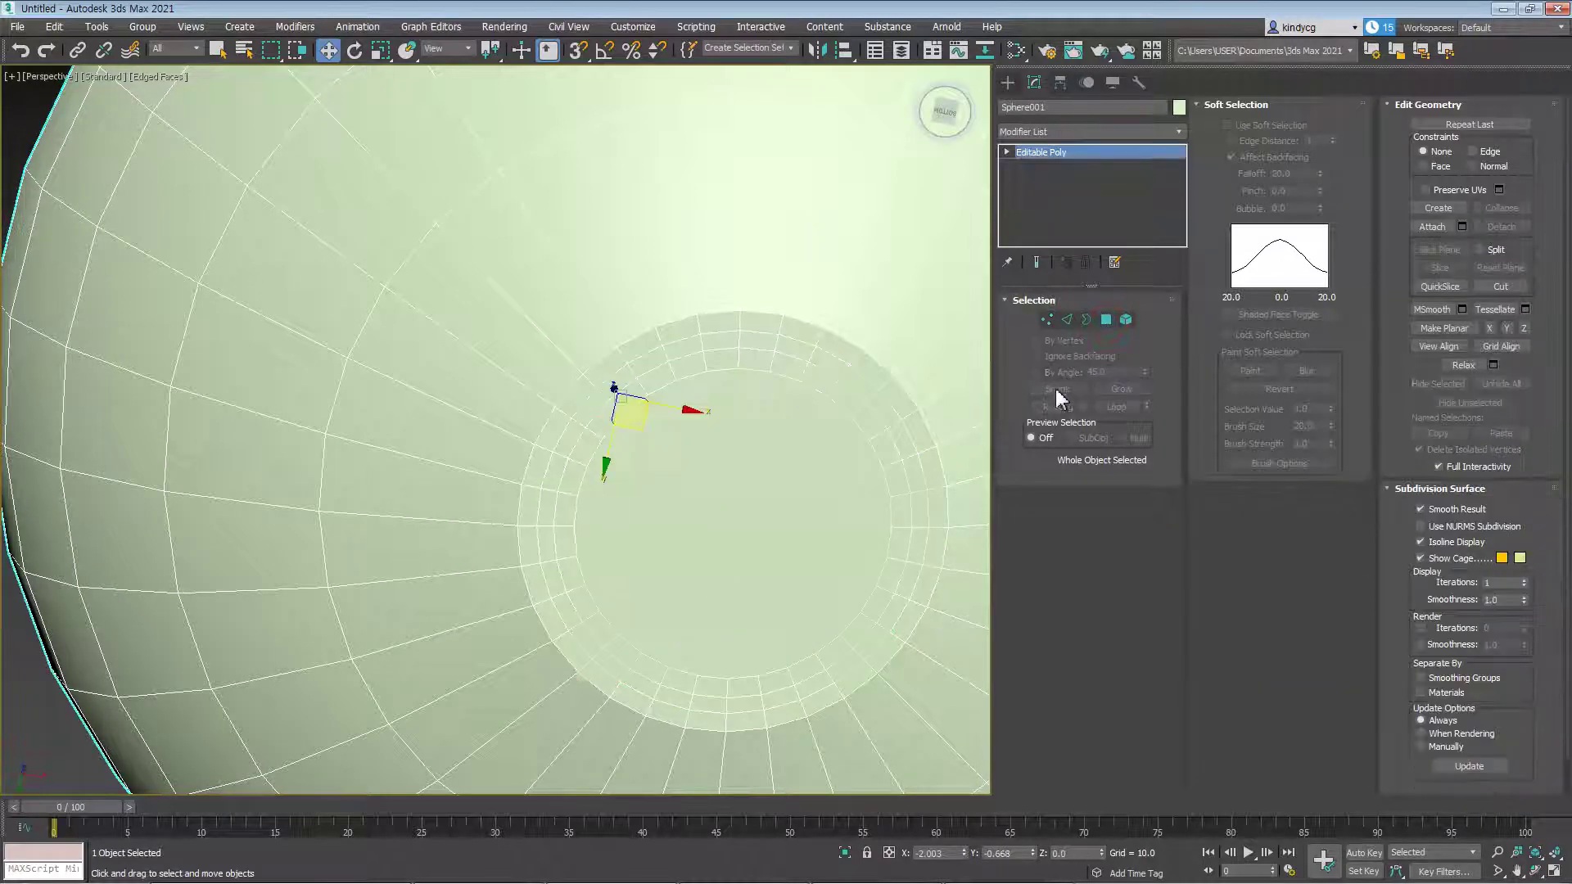
{"action": "left_click", "coordinate": [1104, 319]}
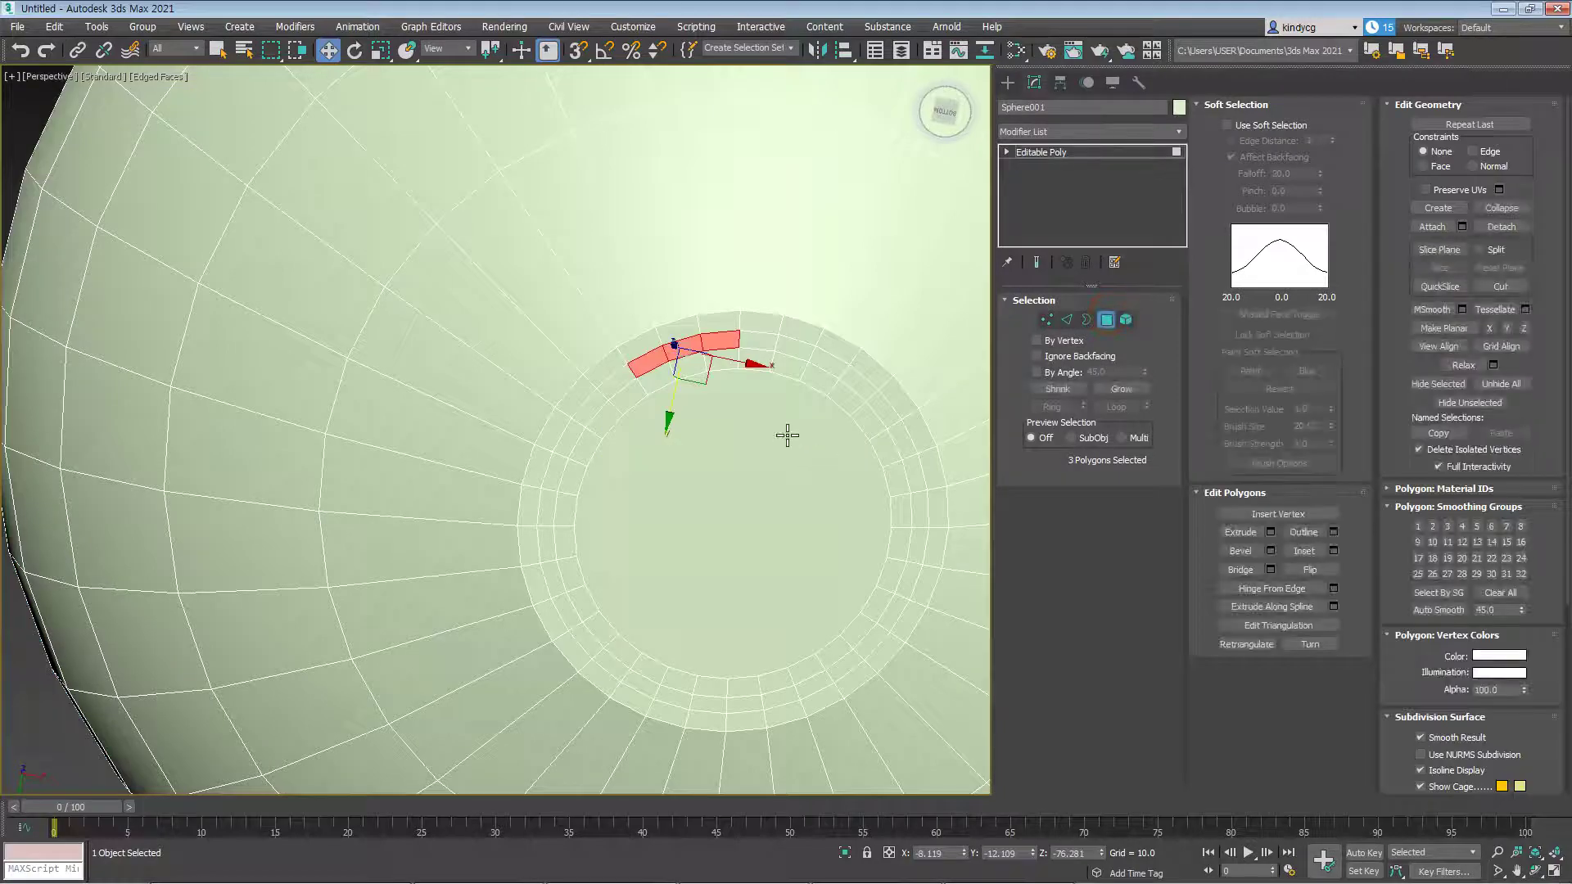
Convert the edge loop to its two adjoining polygon rings, extrude them inward into a circular groove, and leave polygon level
{"action": "left_click", "coordinate": [1065, 319]}
{"action": "left_click", "coordinate": [1105, 319], "text": "ctrl"}
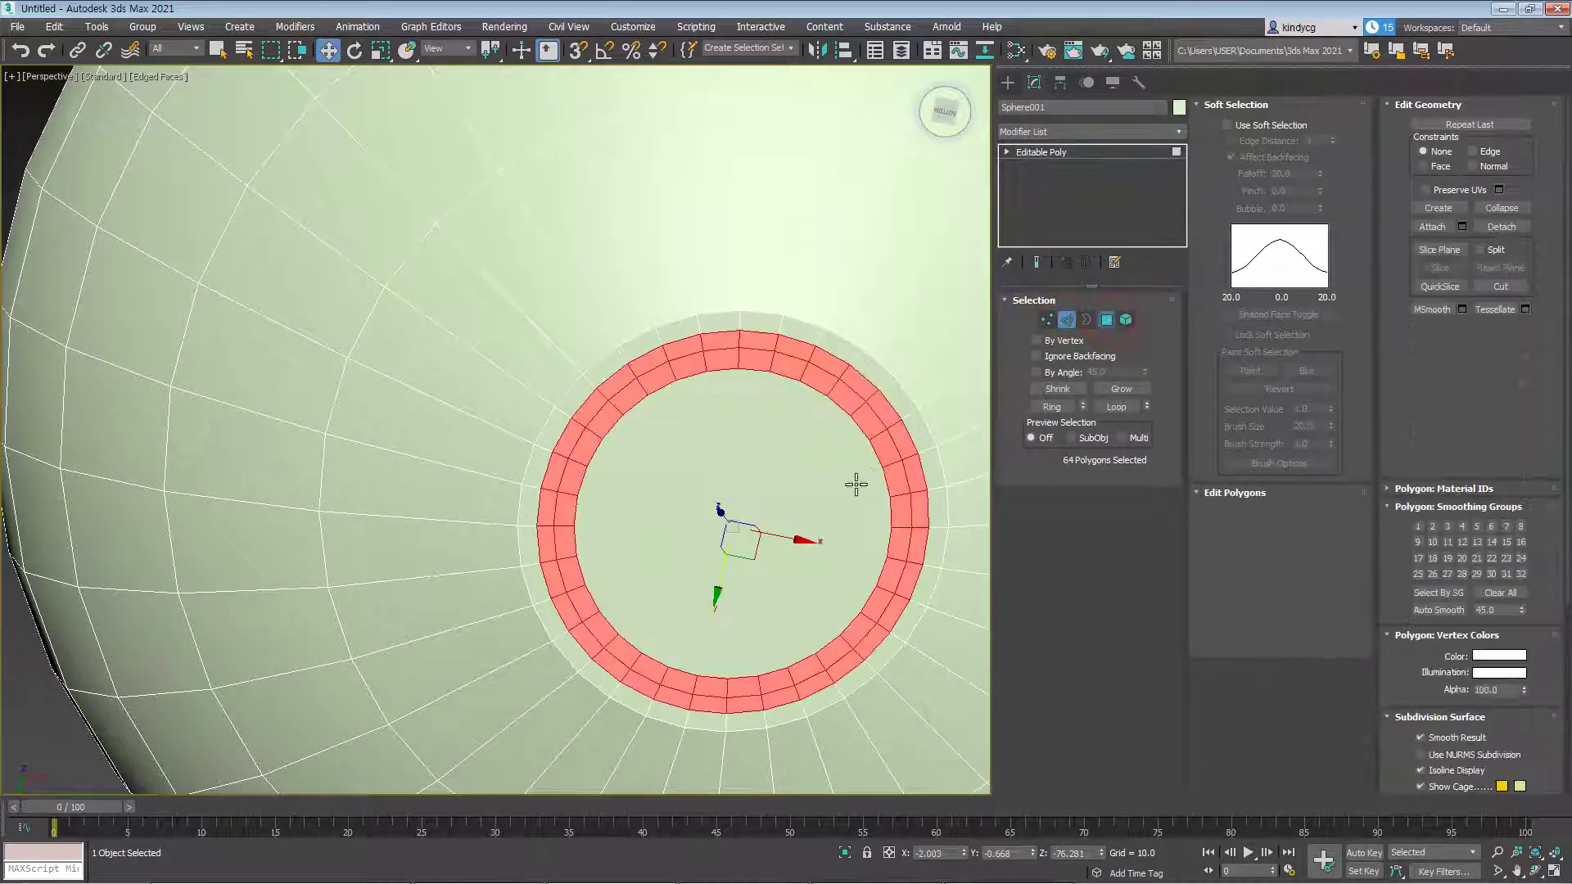
{"action": "right_click", "coordinate": [944, 499]}
{"action": "left_click", "coordinate": [753, 469]}
{"action": "left_click_drag", "start_coordinate": [778, 336], "coordinate": [770, 373]}
{"action": "key", "text": "w"}
{"action": "middle_click_drag", "start_coordinate": [786, 379], "coordinate": [743, 423], "text": "alt"}
{"action": "key", "text": "4"}
{"action": "left_click", "coordinate": [766, 425]}
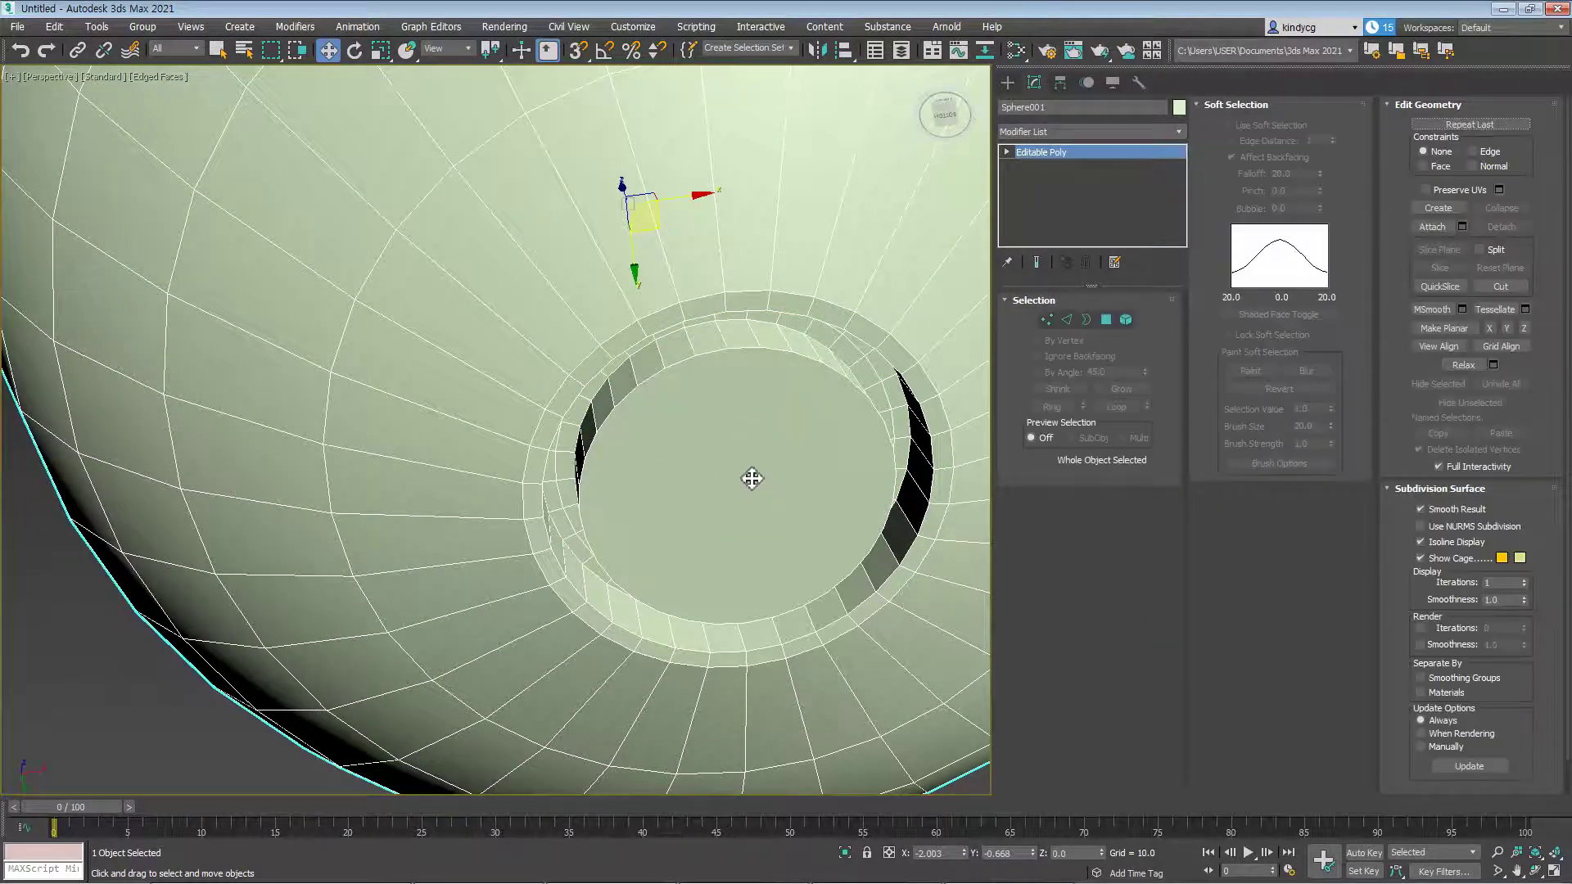
Select the circular cap polygon inside the groove and inset it to form a smaller central face
{"action": "middle_click_drag", "start_coordinate": [749, 483], "coordinate": [775, 463], "text": "alt"}
{"action": "key", "text": "4"}
{"action": "left_click", "coordinate": [775, 463]}
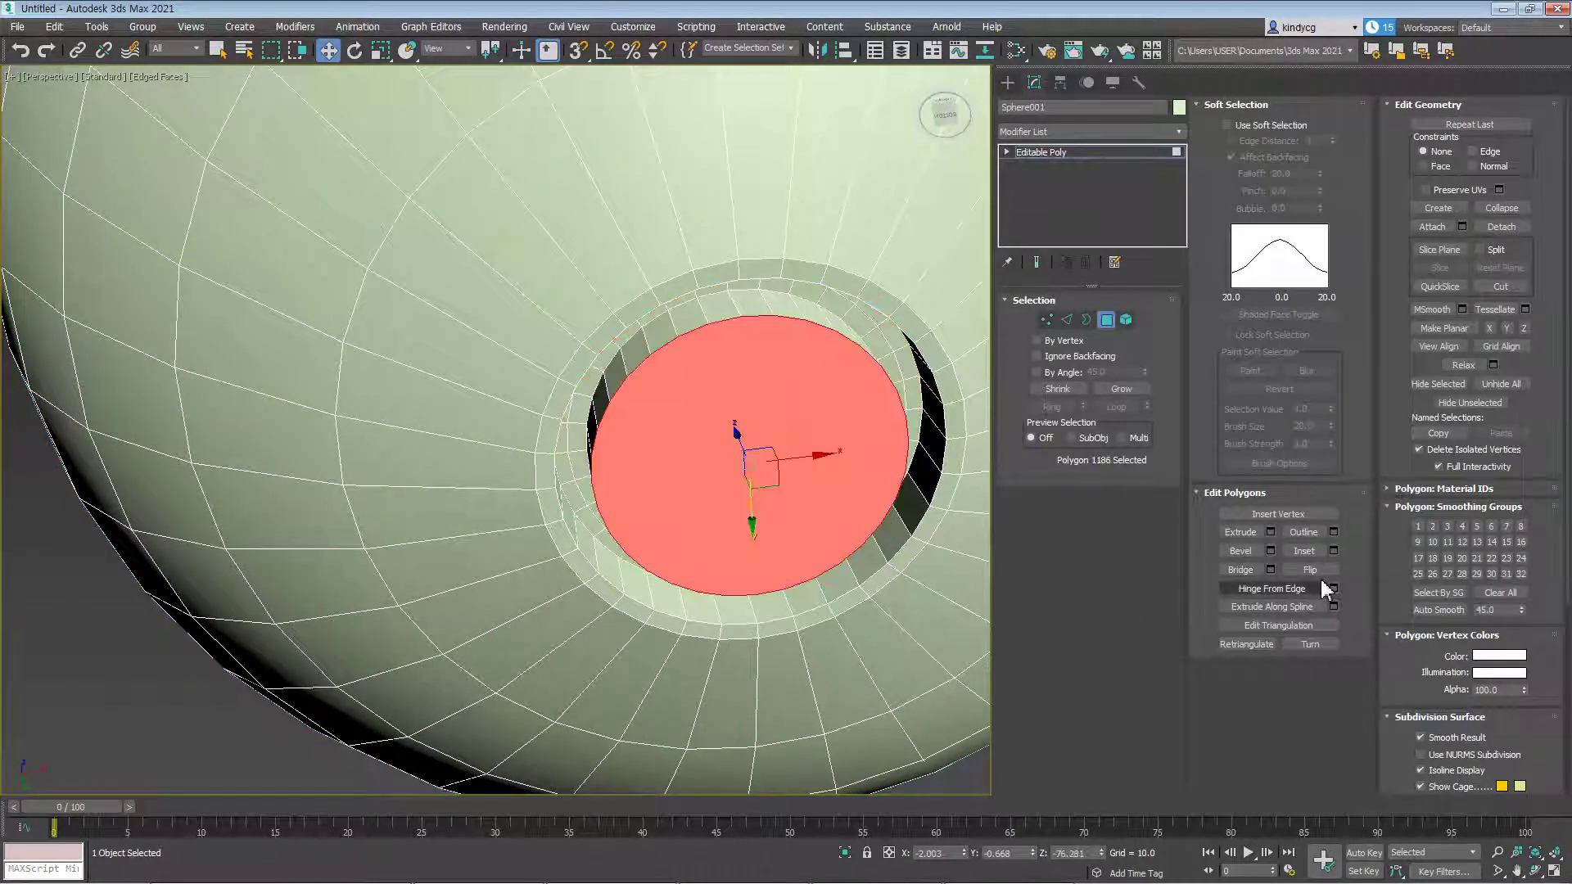
{"action": "left_click", "coordinate": [1307, 553]}
{"action": "left_click_drag", "start_coordinate": [814, 446], "coordinate": [749, 442]}
{"action": "key", "text": "w"}
{"action": "middle_click_drag", "start_coordinate": [765, 466], "coordinate": [810, 584], "text": "alt"}
Extrude the smaller central face inward to form a round recess and clear the polygon selection
{"action": "right_click", "coordinate": [759, 438]}
{"action": "left_click", "coordinate": [746, 482]}
{"action": "mouse_move", "coordinate": [751, 455]}
{"action": "left_mouse_down"}
{"action": "mouse_move", "coordinate": [778, 492]}
{"action": "mouse_move", "coordinate": [766, 463]}
{"action": "left_mouse_up"}
{"action": "key", "text": "w"}
{"action": "scroll", "coordinate": [766, 463], "scroll_direction": "down", "scroll_amount": 5}
{"action": "middle_click_drag", "start_coordinate": [694, 524], "coordinate": [640, 418], "text": "alt"}
{"action": "left_click", "coordinate": [858, 269]}
{"action": "middle_click_drag", "start_coordinate": [679, 517], "coordinate": [656, 434], "text": "alt"}
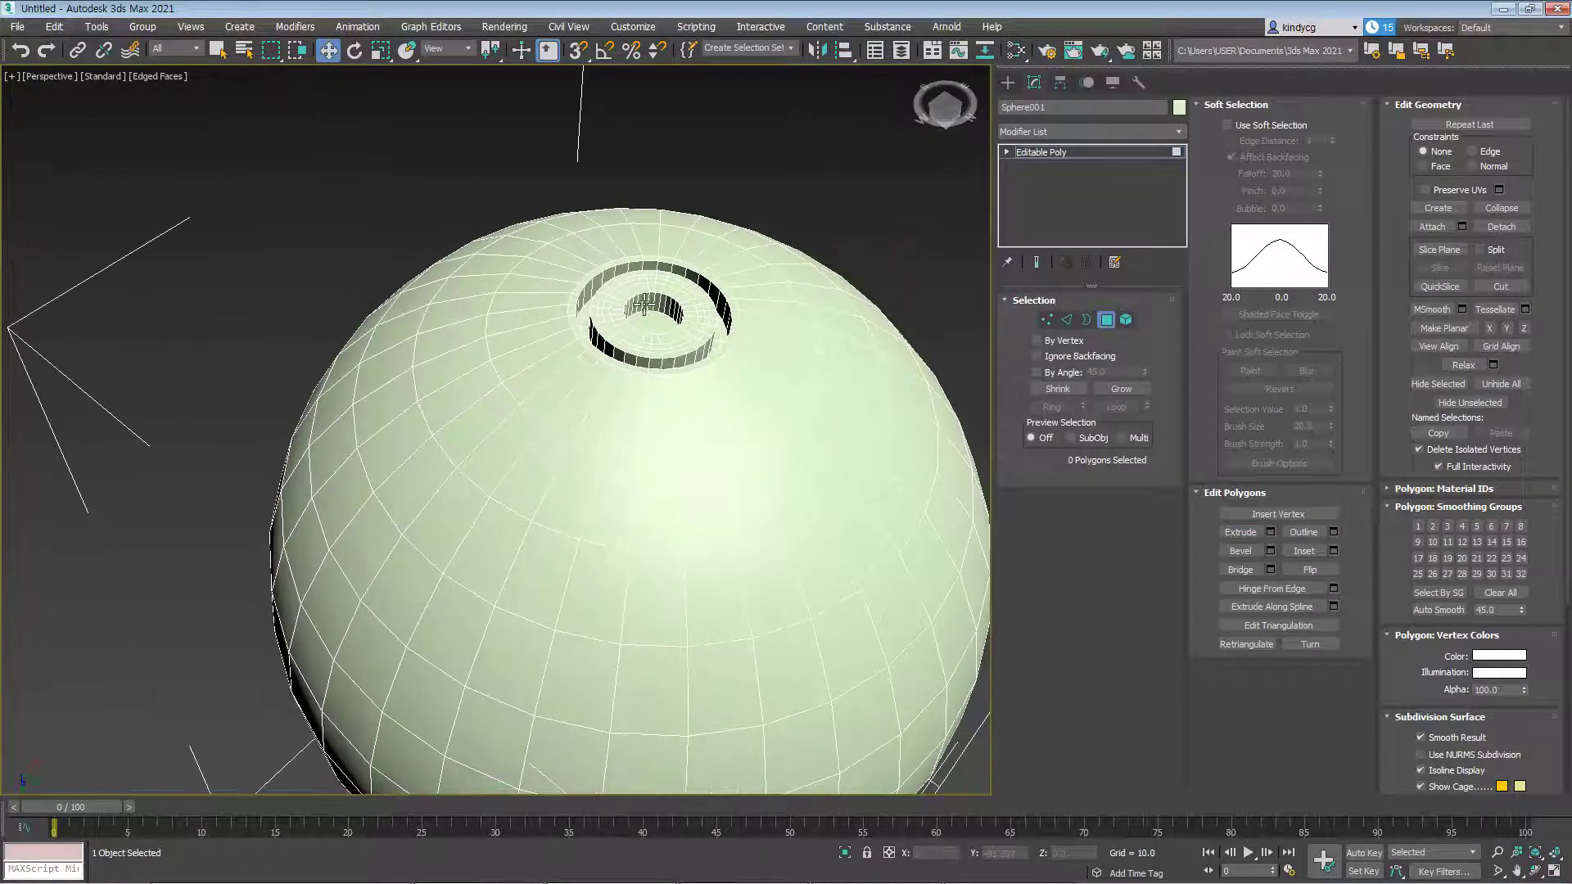
{"action": "left_click", "coordinate": [1304, 555]}
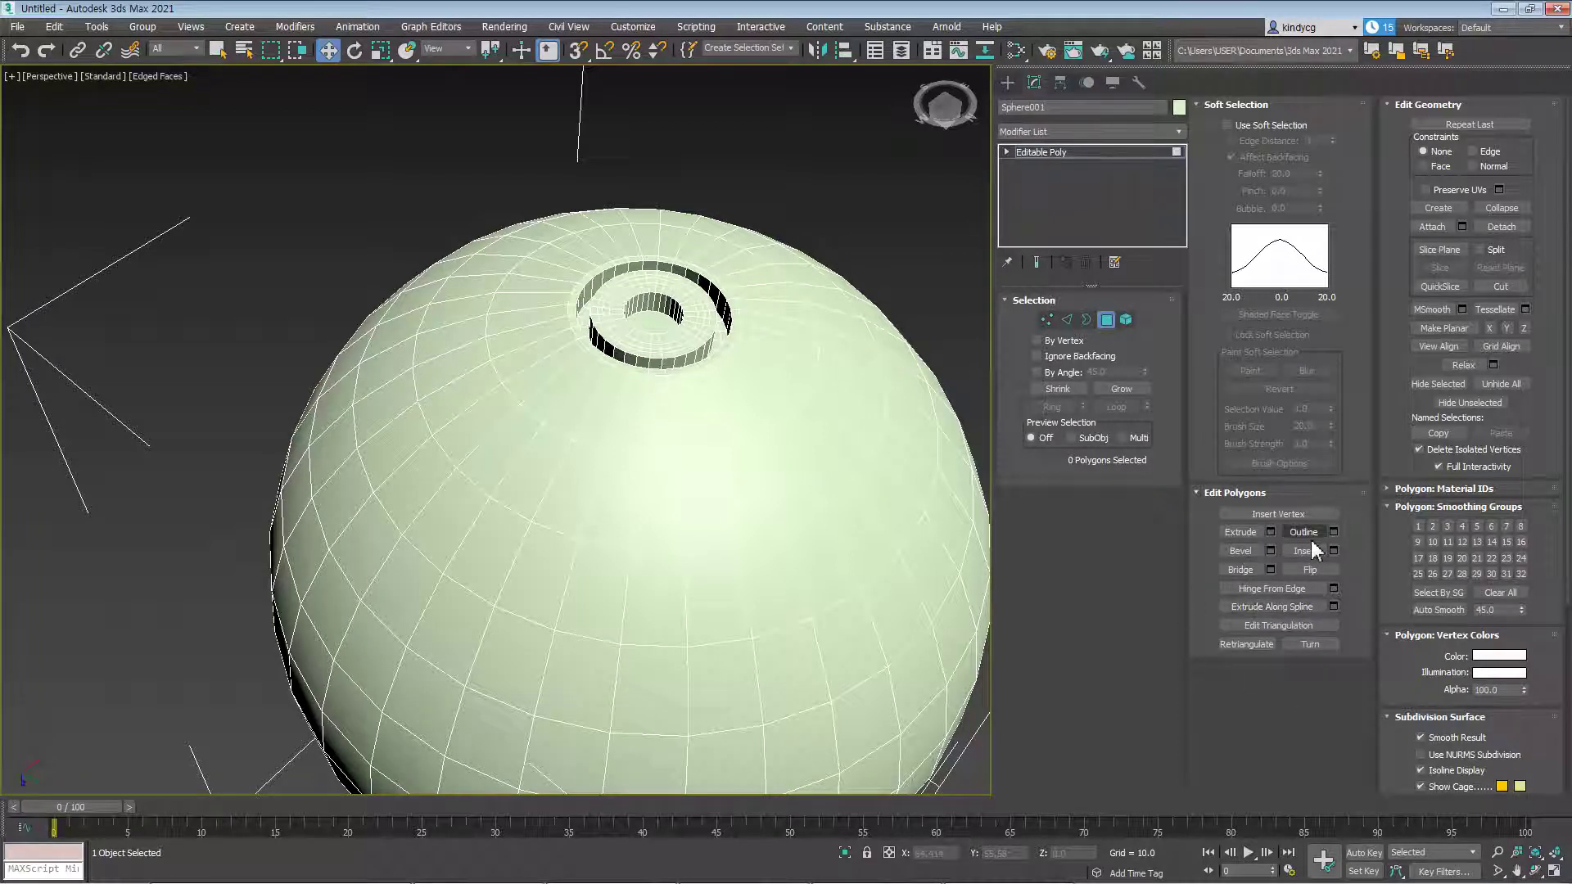
{"action": "middle_click_drag", "start_coordinate": [759, 415], "coordinate": [726, 428]}
{"action": "scroll", "coordinate": [727, 426], "scroll_direction": "up", "scroll_amount": 4}
{"action": "middle_click_drag", "start_coordinate": [769, 336], "coordinate": [749, 382]}
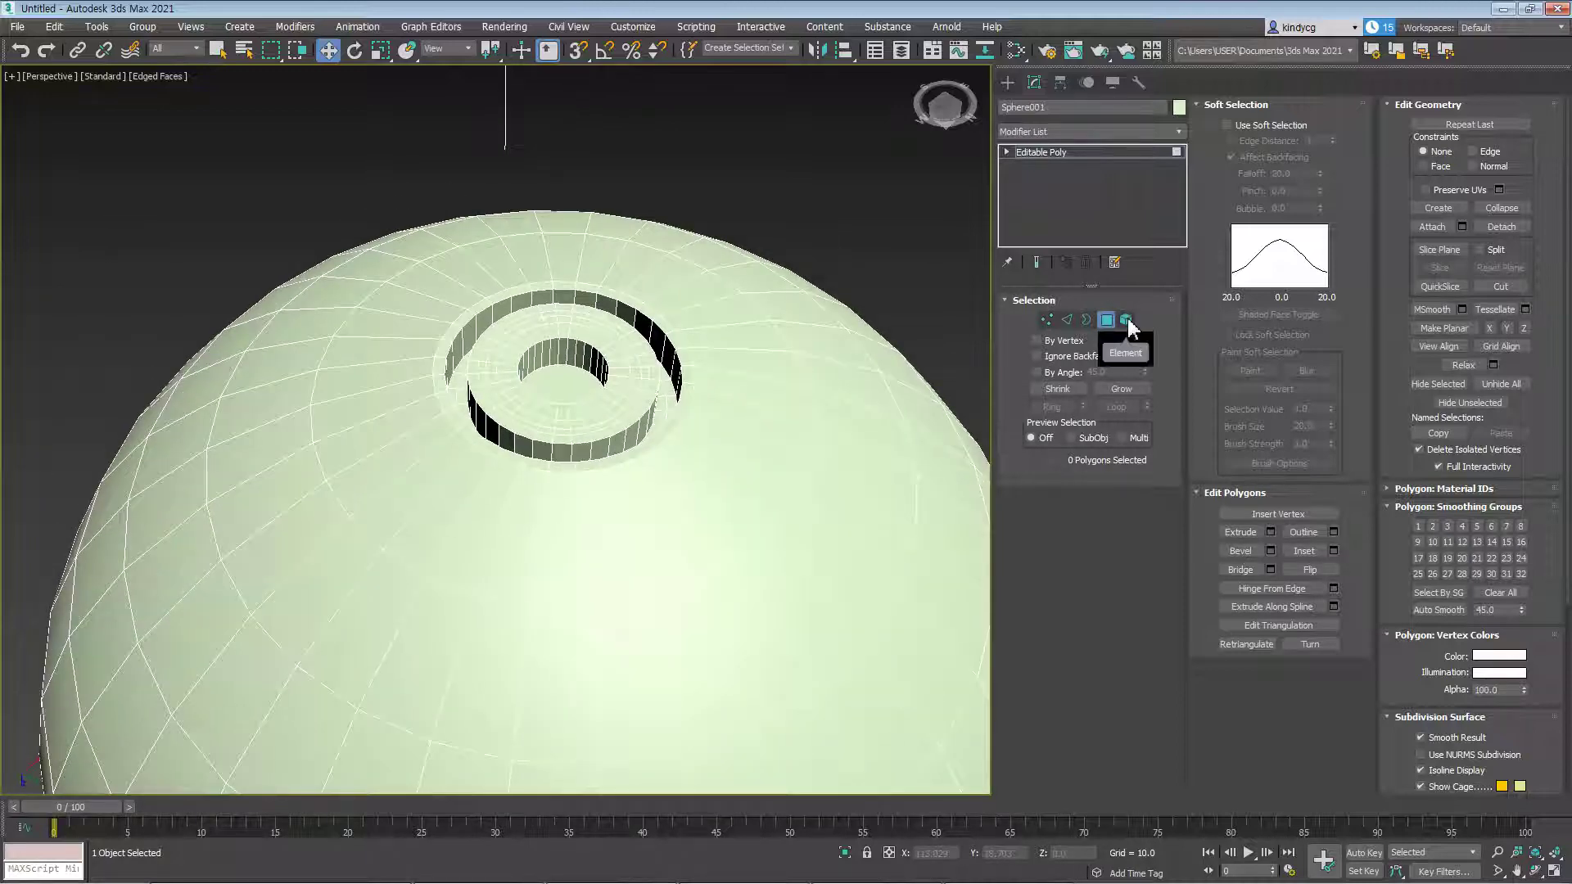
Select the entire sphere mesh at element level and clear the selection
{"action": "left_click", "coordinate": [1126, 320]}
{"action": "left_click", "coordinate": [597, 385]}
{"action": "middle_click_drag", "start_coordinate": [597, 386], "coordinate": [630, 381], "text": "alt"}
{"action": "scroll", "coordinate": [629, 382], "scroll_direction": "down", "scroll_amount": 8}
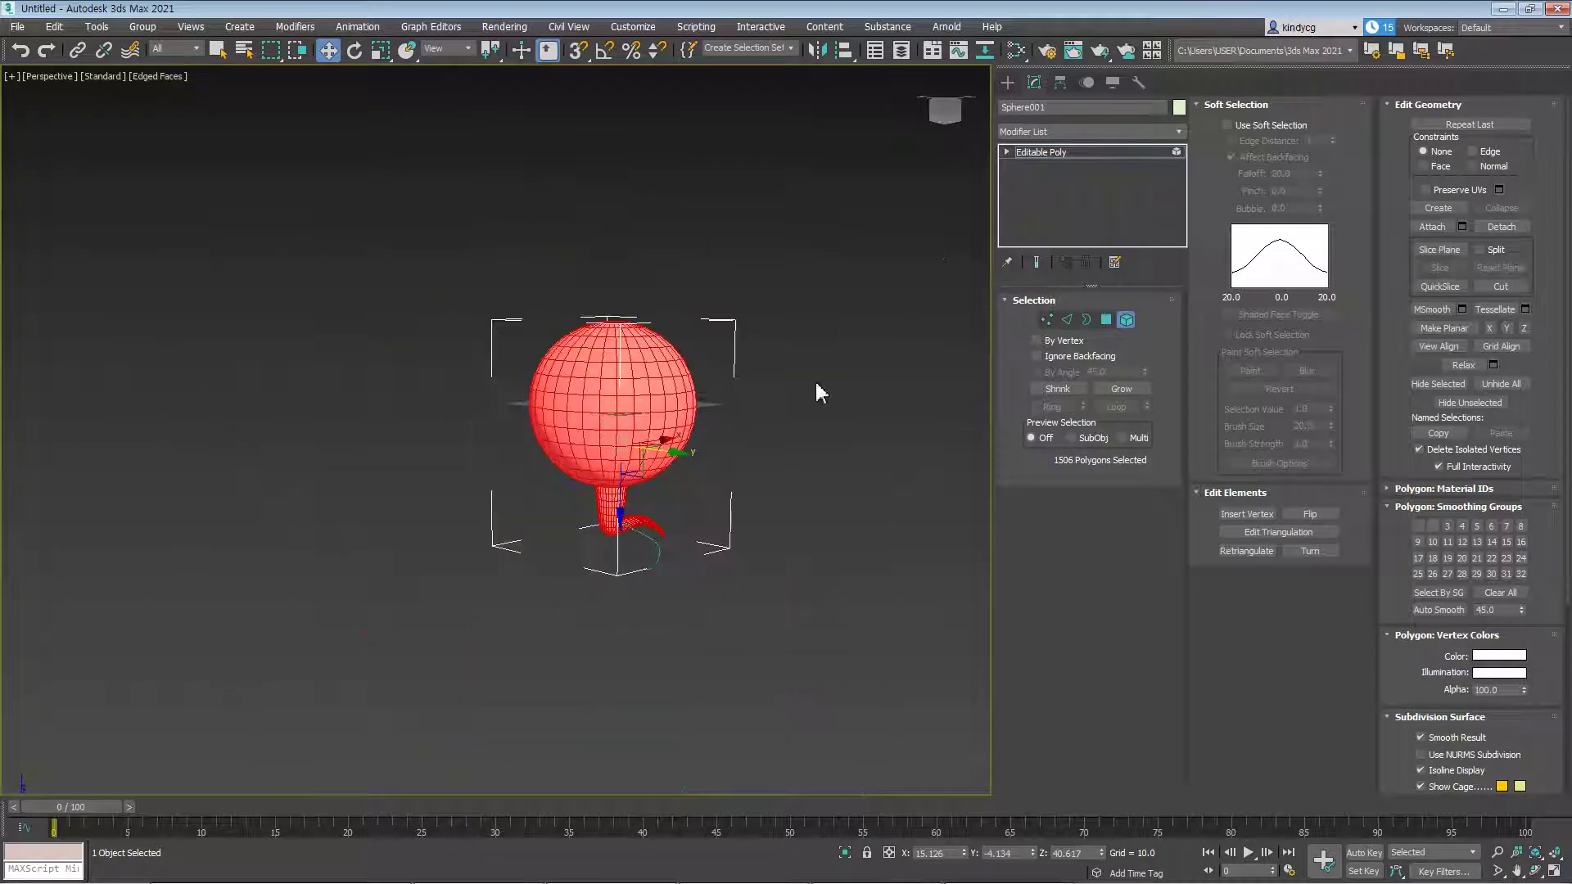
{"action": "left_click", "coordinate": [739, 362]}
Split the mesh along the horizontal edge loop around the sphere's middle and select the upper half as an element
{"action": "scroll", "coordinate": [603, 424], "scroll_direction": "up", "scroll_amount": 5}
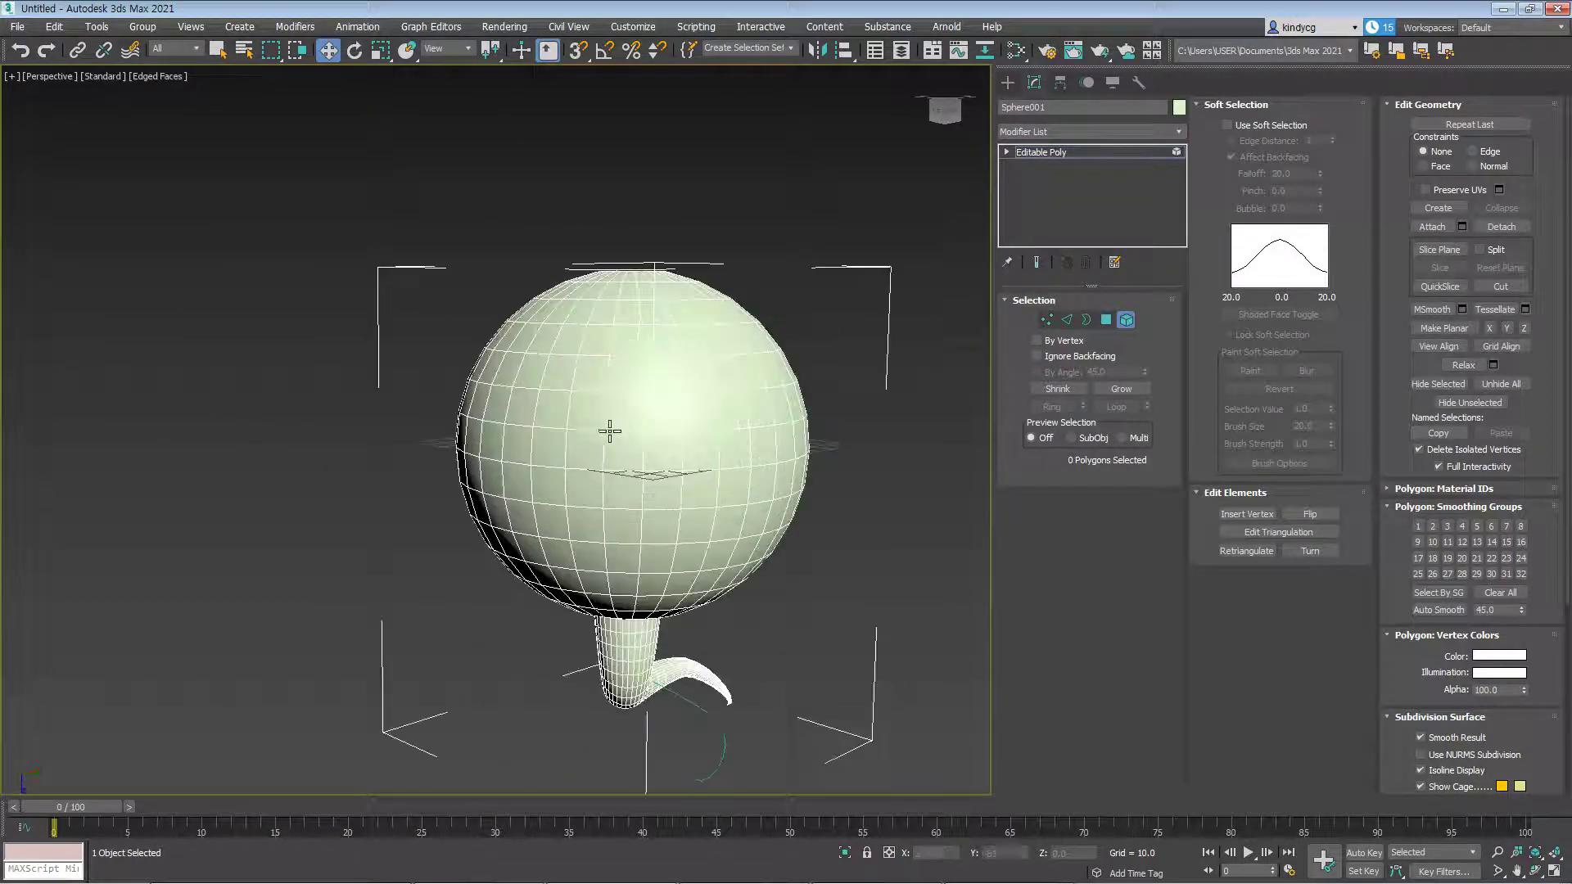
{"action": "key", "text": "2"}
{"action": "double_click", "coordinate": [620, 426]}
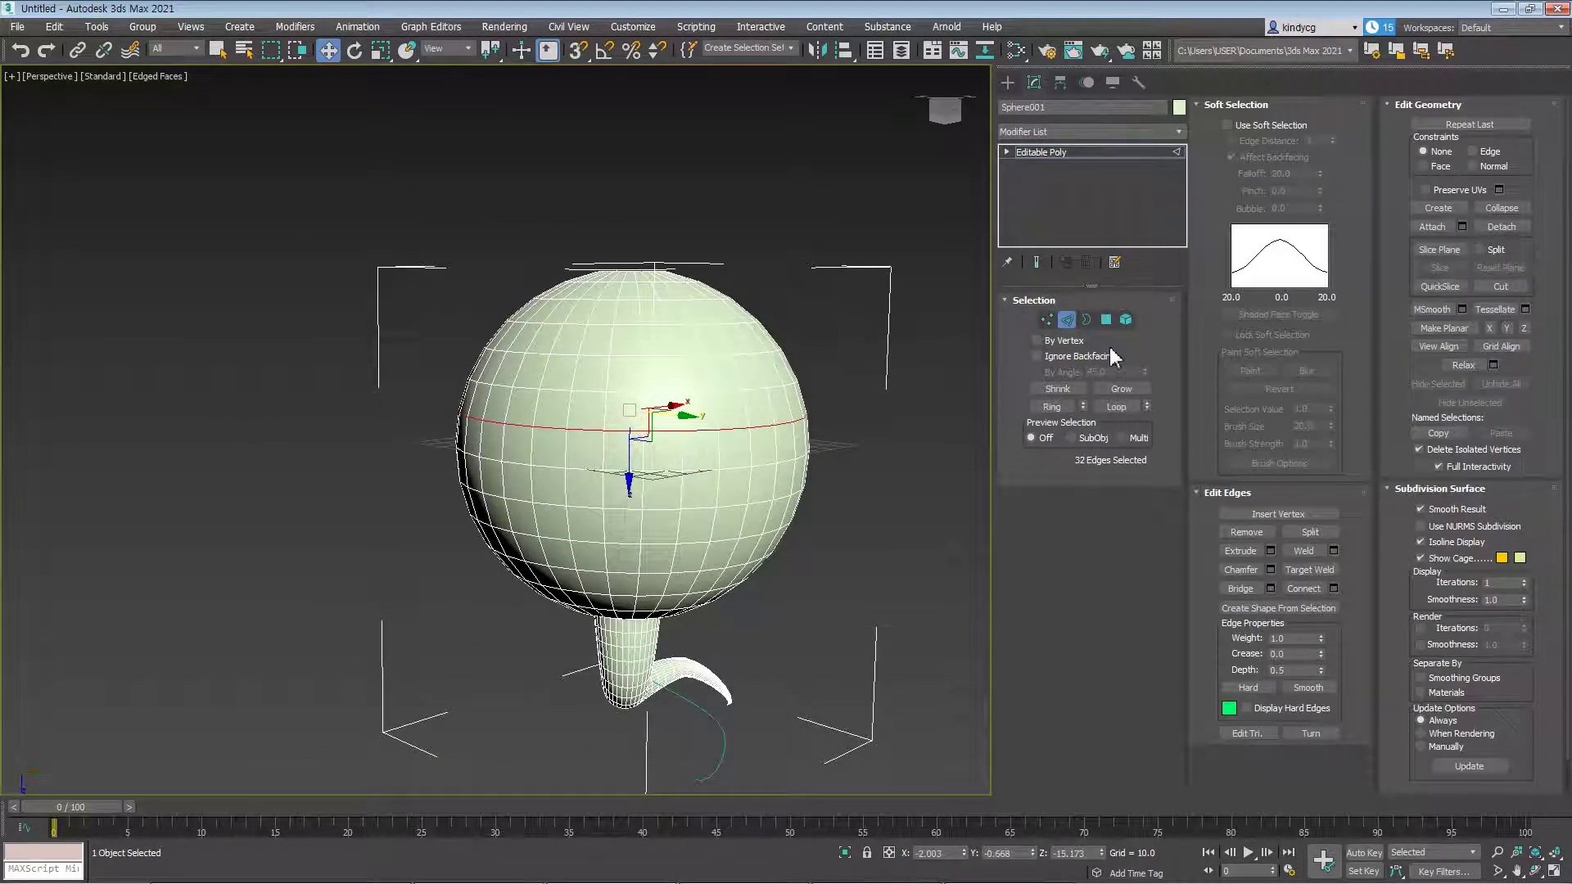
{"action": "left_click", "coordinate": [1310, 532]}
{"action": "left_click", "coordinate": [1125, 320]}
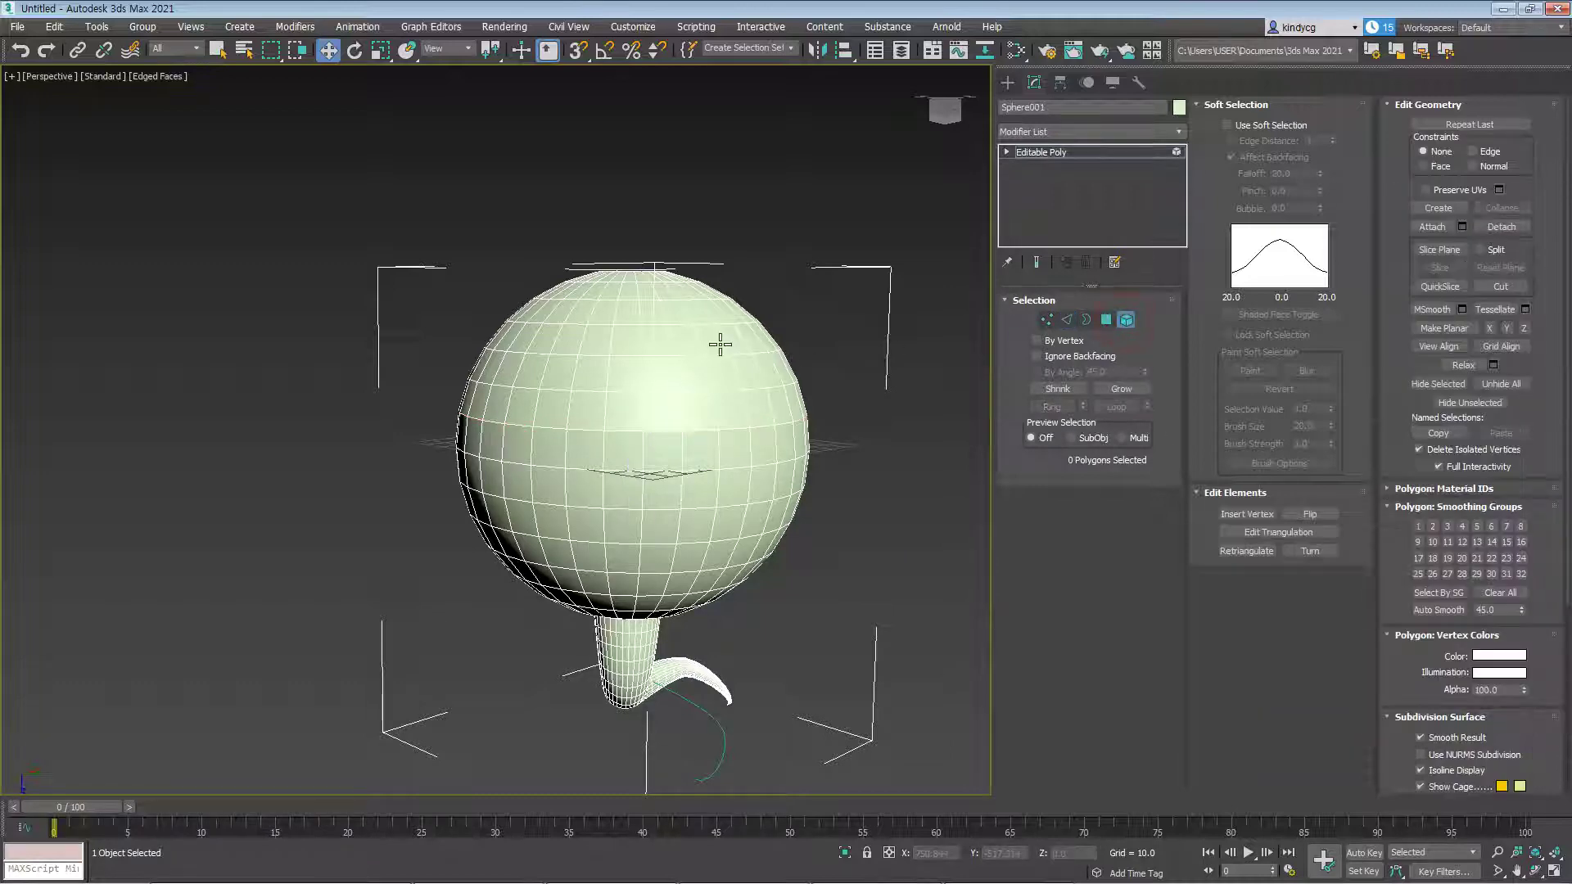
{"action": "left_click", "coordinate": [717, 344]}
{"action": "middle_click_drag", "start_coordinate": [769, 491], "coordinate": [782, 663]}
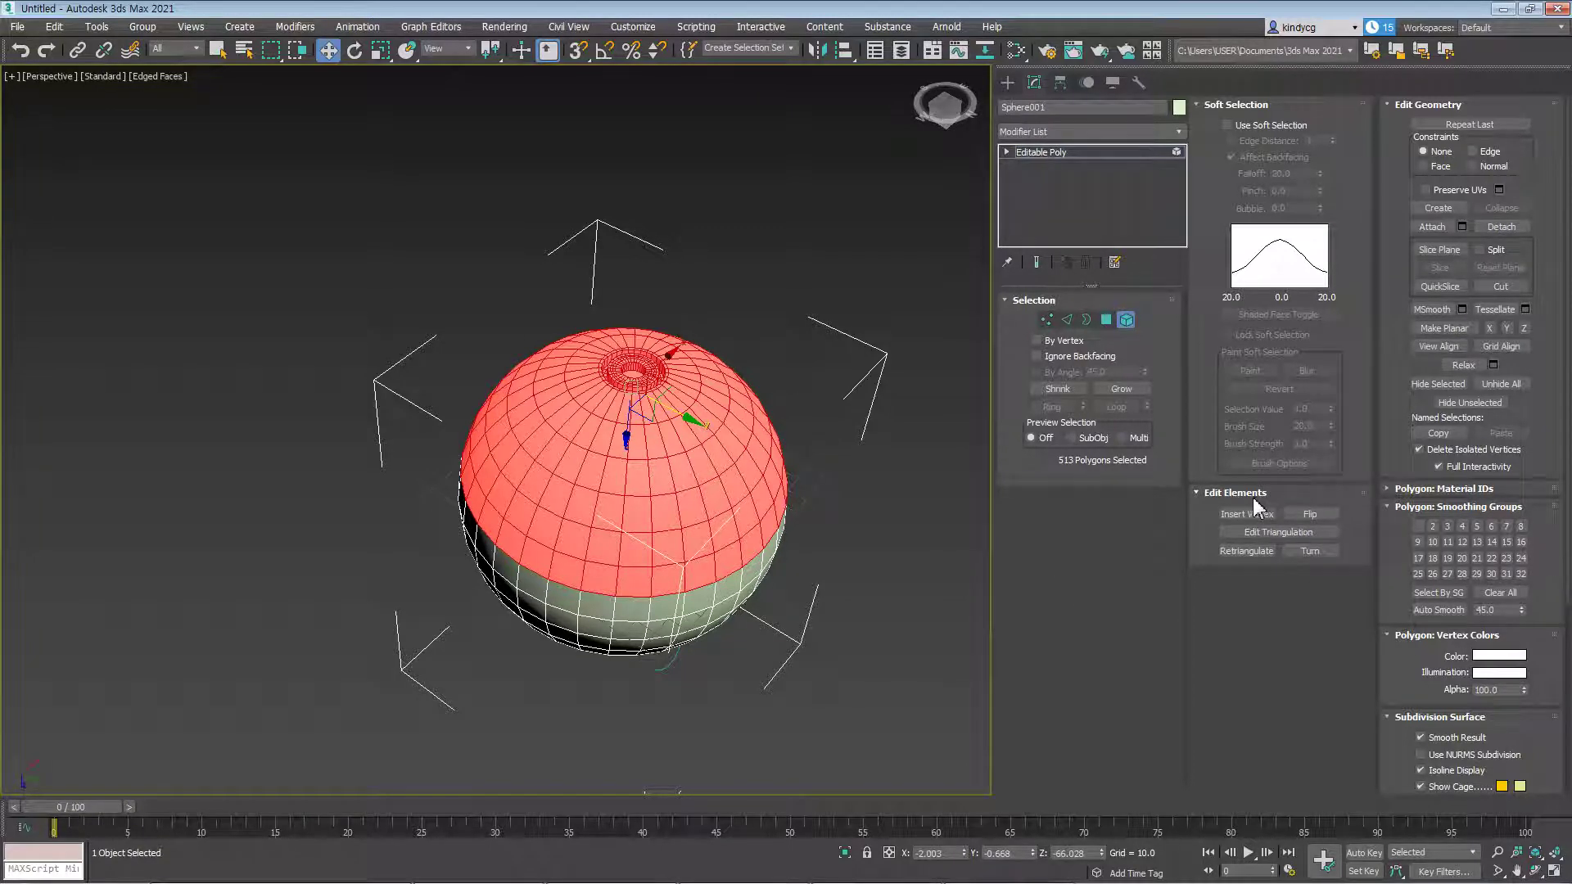
Try flipping the upper element's normals, flip them back, and clear the selection
{"action": "left_click", "coordinate": [1315, 515]}
{"action": "middle_click_drag", "start_coordinate": [874, 519], "coordinate": [877, 531], "text": "alt"}
{"action": "left_click", "coordinate": [877, 531]}
{"action": "middle_click_drag", "start_coordinate": [705, 562], "coordinate": [669, 512], "text": "alt"}
{"action": "scroll", "coordinate": [684, 431], "scroll_direction": "up", "scroll_amount": 3}
{"action": "key", "text": "ctrl+z"}
{"action": "left_click", "coordinate": [1312, 514]}
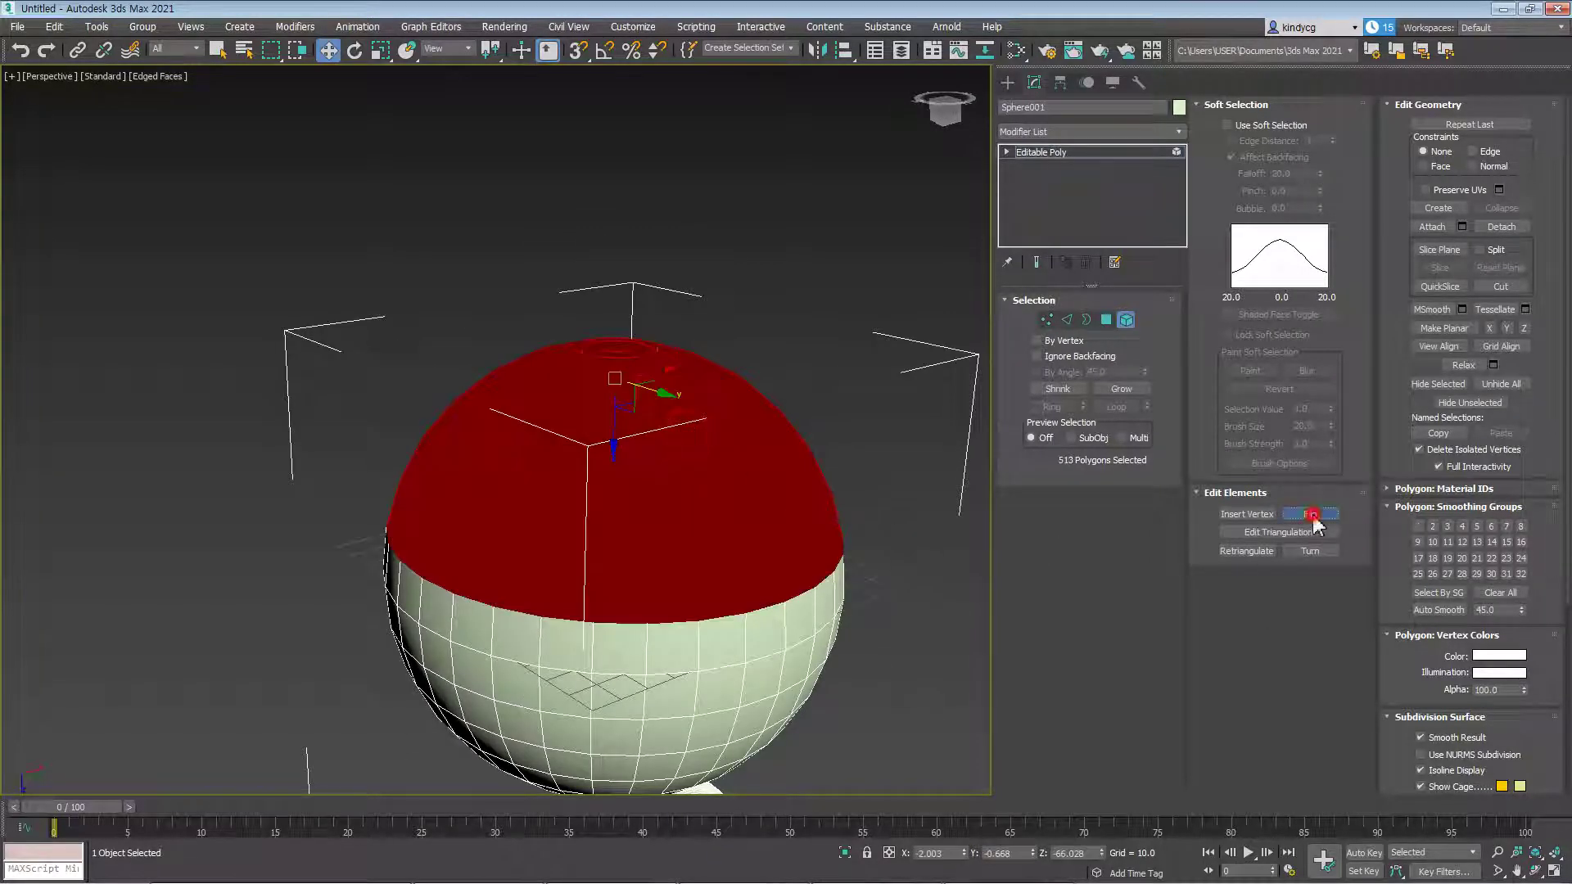
{"action": "left_click", "coordinate": [822, 356]}
{"action": "mouse_move", "coordinate": [699, 602]}
{"action": "middle_mouse_down"}
{"action": "mouse_move", "coordinate": [692, 586]}
{"action": "mouse_move", "coordinate": [709, 587]}
{"action": "middle_mouse_up"}
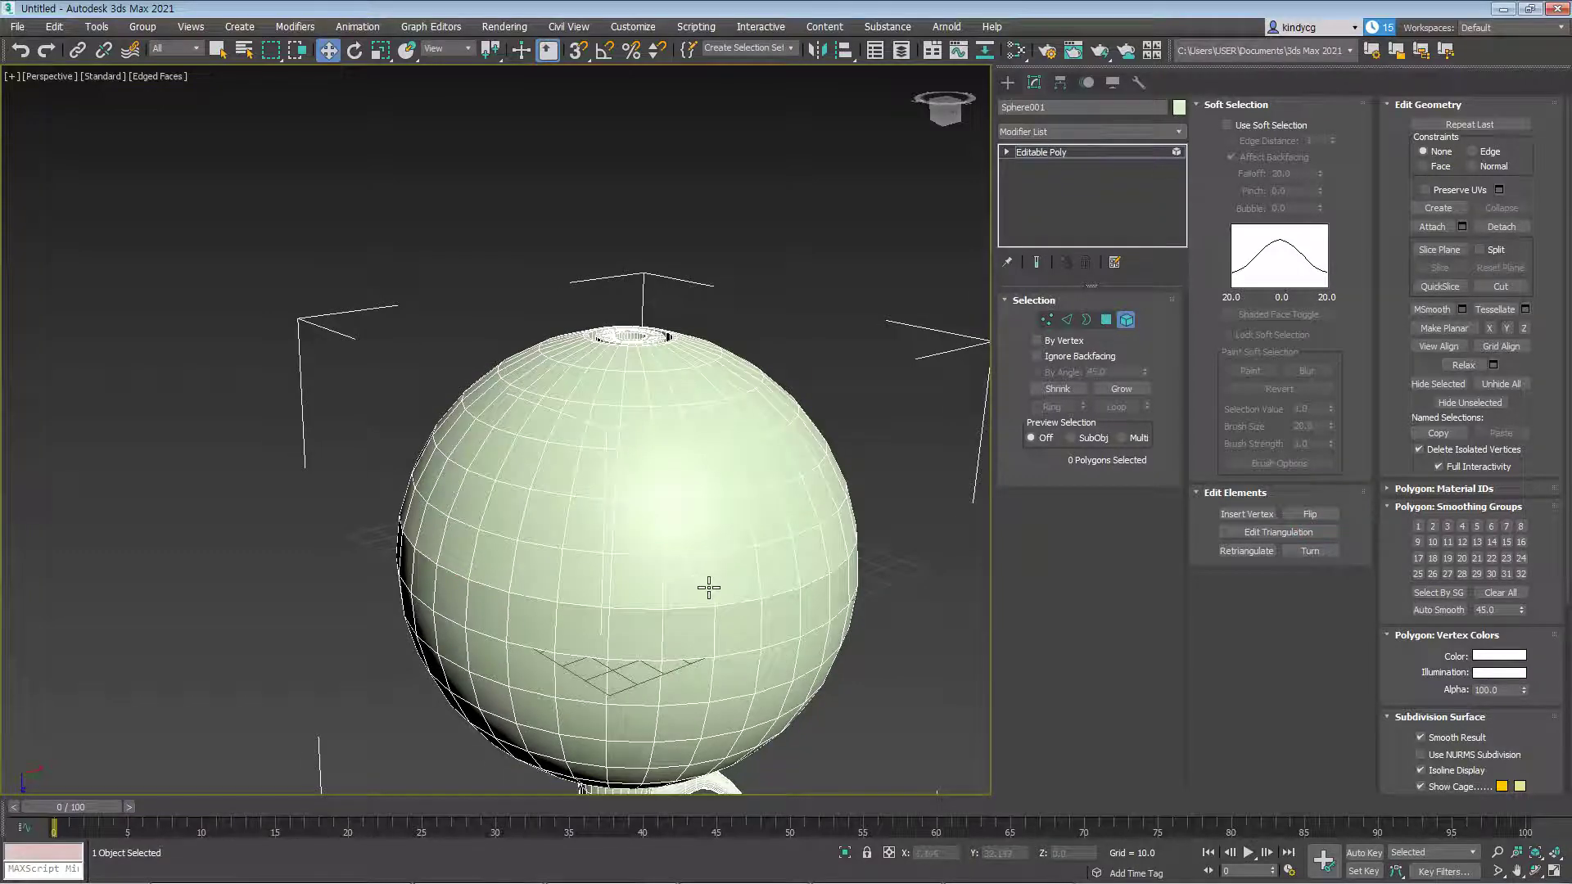
Try selecting individual polygons on the sphere at polygon level and clear the selection
{"action": "left_click", "coordinate": [1106, 320]}
{"action": "left_click", "coordinate": [667, 591]}
{"action": "middle_click_drag", "start_coordinate": [597, 586], "coordinate": [655, 560], "text": "alt"}
{"action": "left_click_drag", "start_coordinate": [411, 586], "coordinate": [406, 580]}
{"action": "middle_click_drag", "start_coordinate": [526, 590], "coordinate": [740, 572], "text": "alt"}
{"action": "left_click", "coordinate": [842, 624]}
{"action": "scroll", "coordinate": [754, 624], "scroll_direction": "down", "scroll_amount": 2}
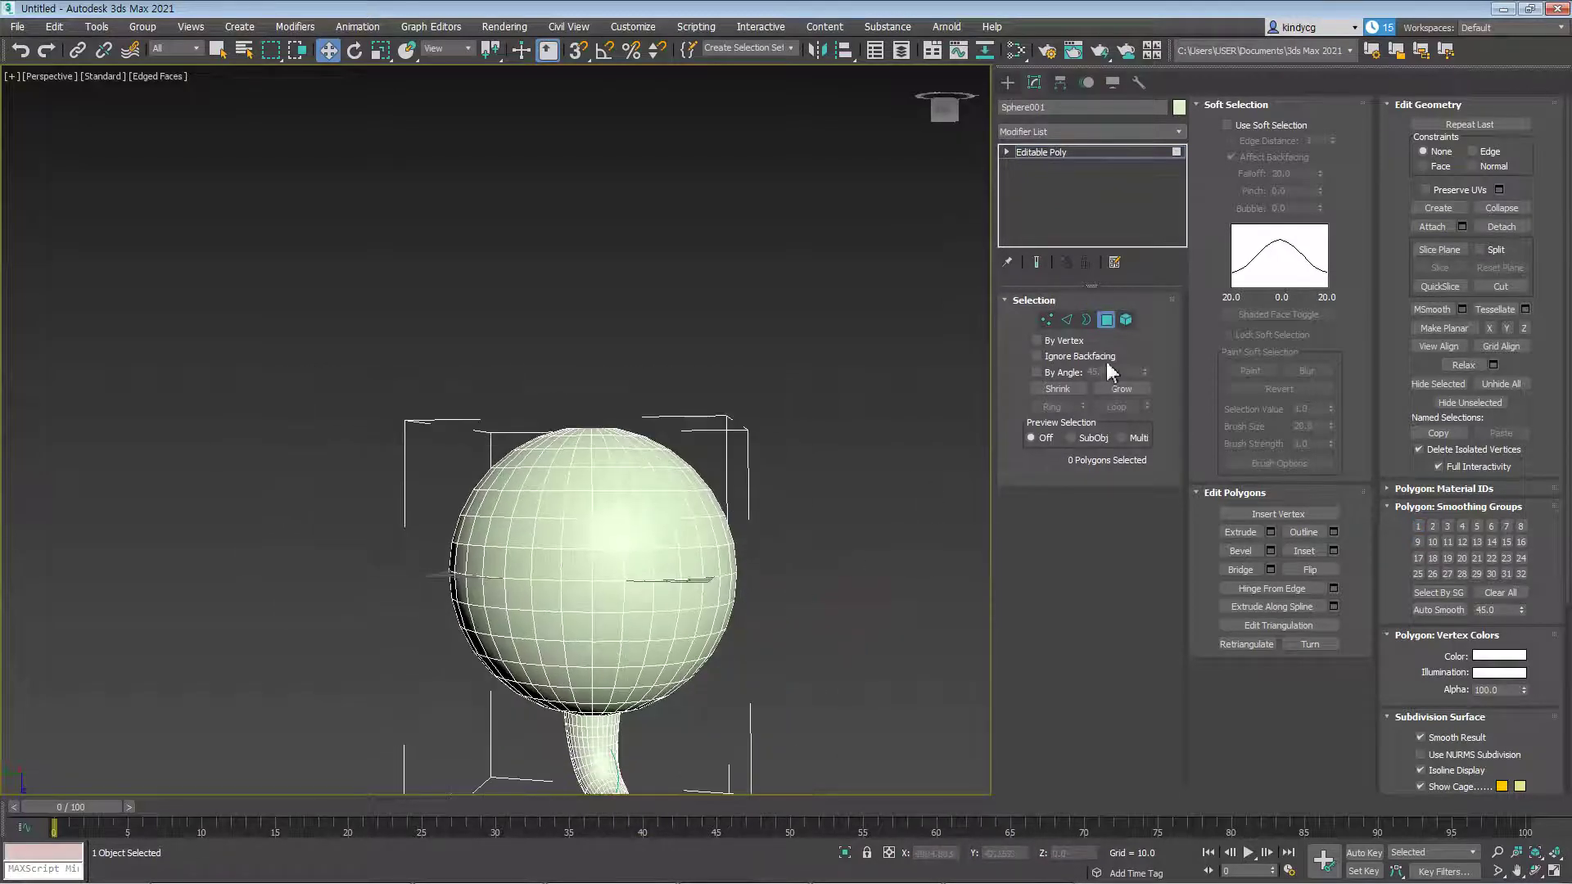
Select the upper half as an element, try moving it away from the lower half, and undo the move
{"action": "left_click", "coordinate": [1130, 323]}
{"action": "middle_click_drag", "start_coordinate": [602, 565], "coordinate": [808, 478], "text": "alt"}
{"action": "left_click", "coordinate": [597, 502]}
{"action": "key", "text": "shift+z"}
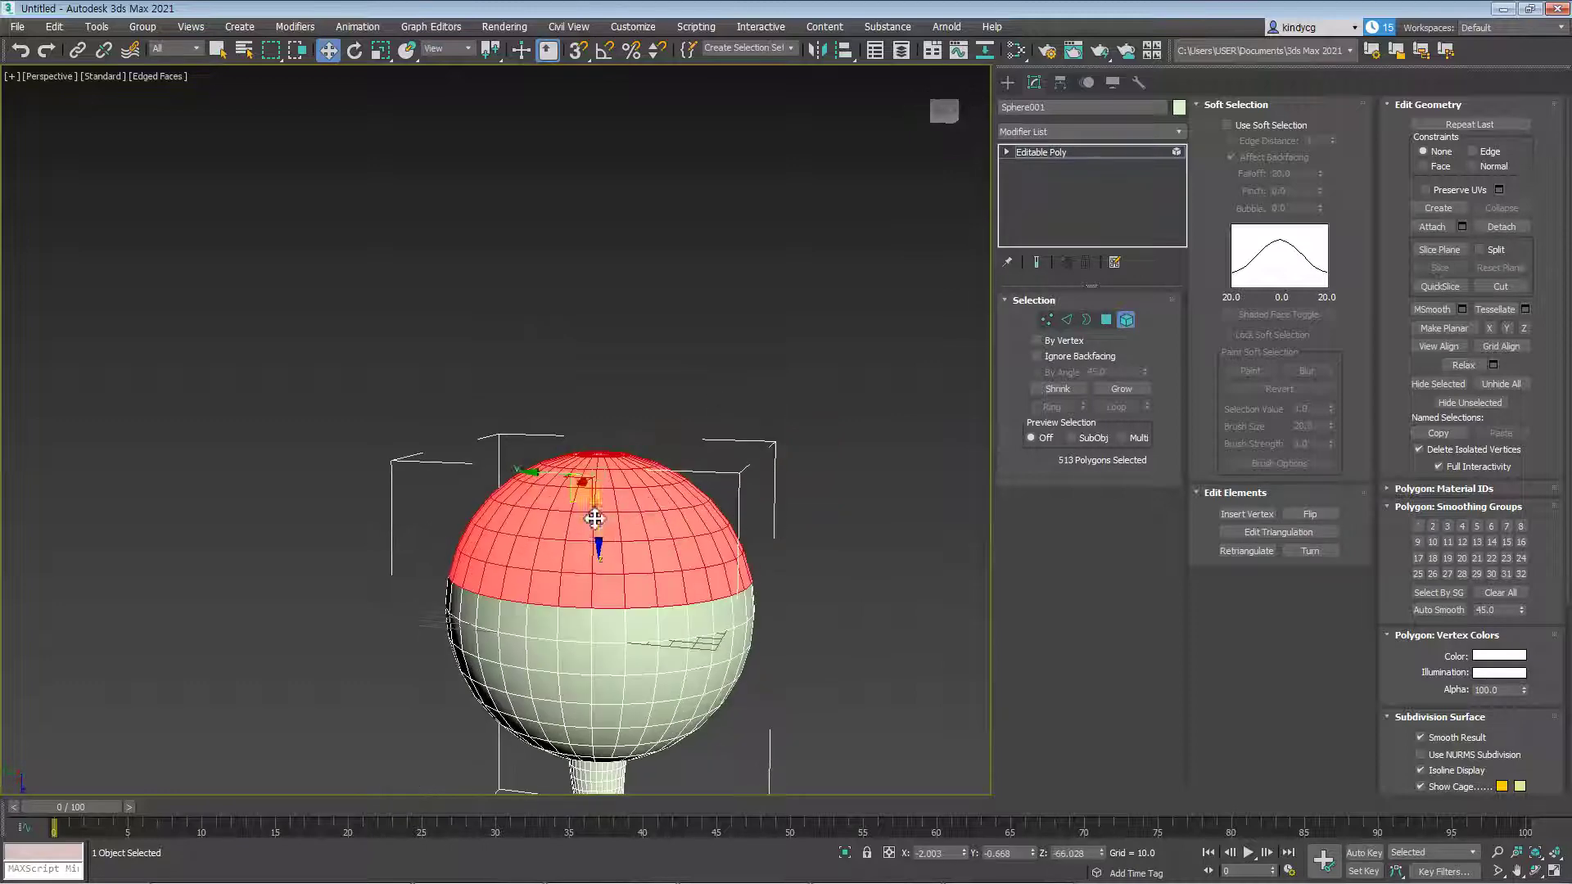
{"action": "left_click_drag", "start_coordinate": [599, 528], "coordinate": [632, 377]}
{"action": "middle_click_drag", "start_coordinate": [666, 621], "coordinate": [679, 581]}
{"action": "key", "text": "ctrl+z"}
{"action": "key", "text": "shift+z"}
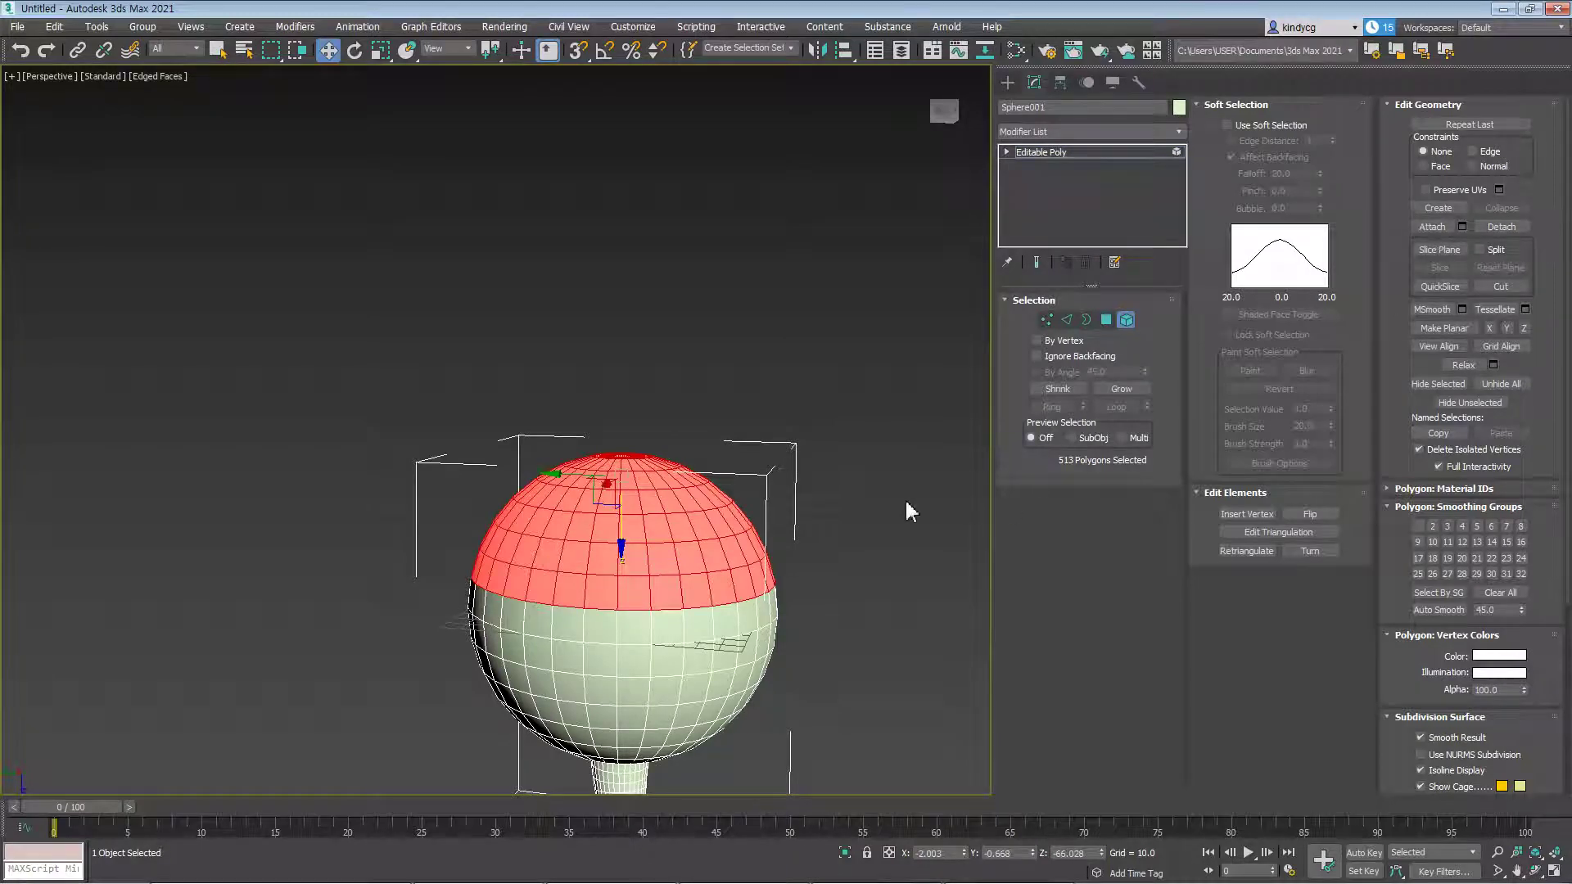
{"action": "middle_click_drag", "start_coordinate": [970, 512], "coordinate": [941, 491], "text": "alt"}
{"action": "left_click", "coordinate": [941, 491]}
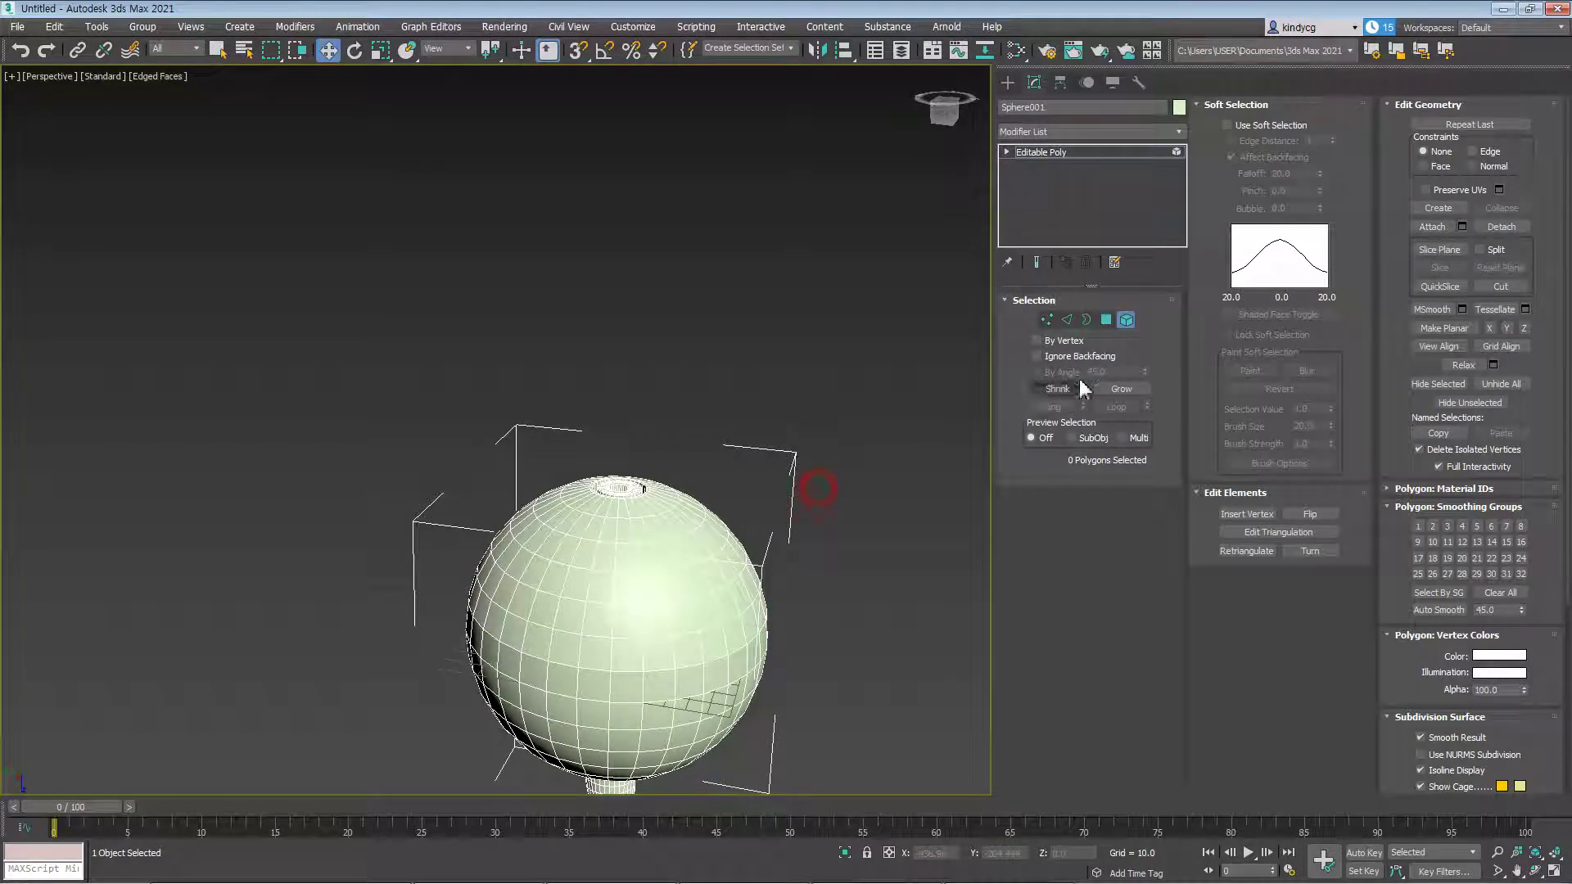
Discard the sphere model by resetting the scene
{"action": "left_click", "coordinate": [1106, 320]}
{"action": "middle_click_drag", "start_coordinate": [794, 534], "coordinate": [726, 652], "text": "alt"}
{"action": "scroll", "coordinate": [691, 518], "scroll_direction": "up", "scroll_amount": 4}
{"action": "middle_click_drag", "start_coordinate": [691, 517], "coordinate": [708, 533], "text": "alt"}
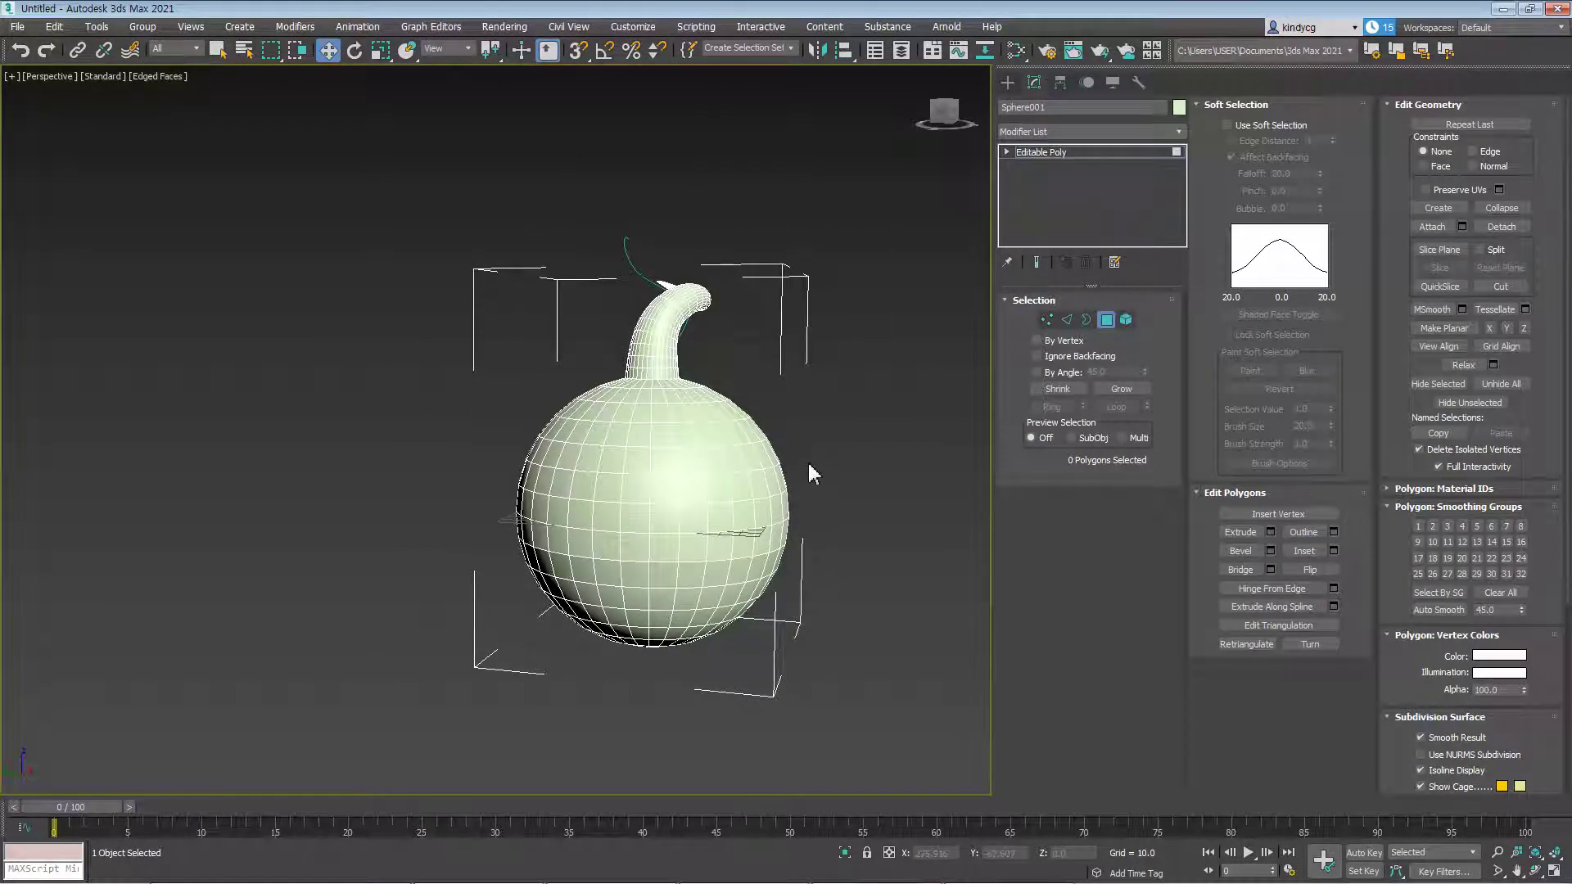
{"action": "left_click", "coordinate": [18, 24]}
{"action": "left_click", "coordinate": [41, 81]}
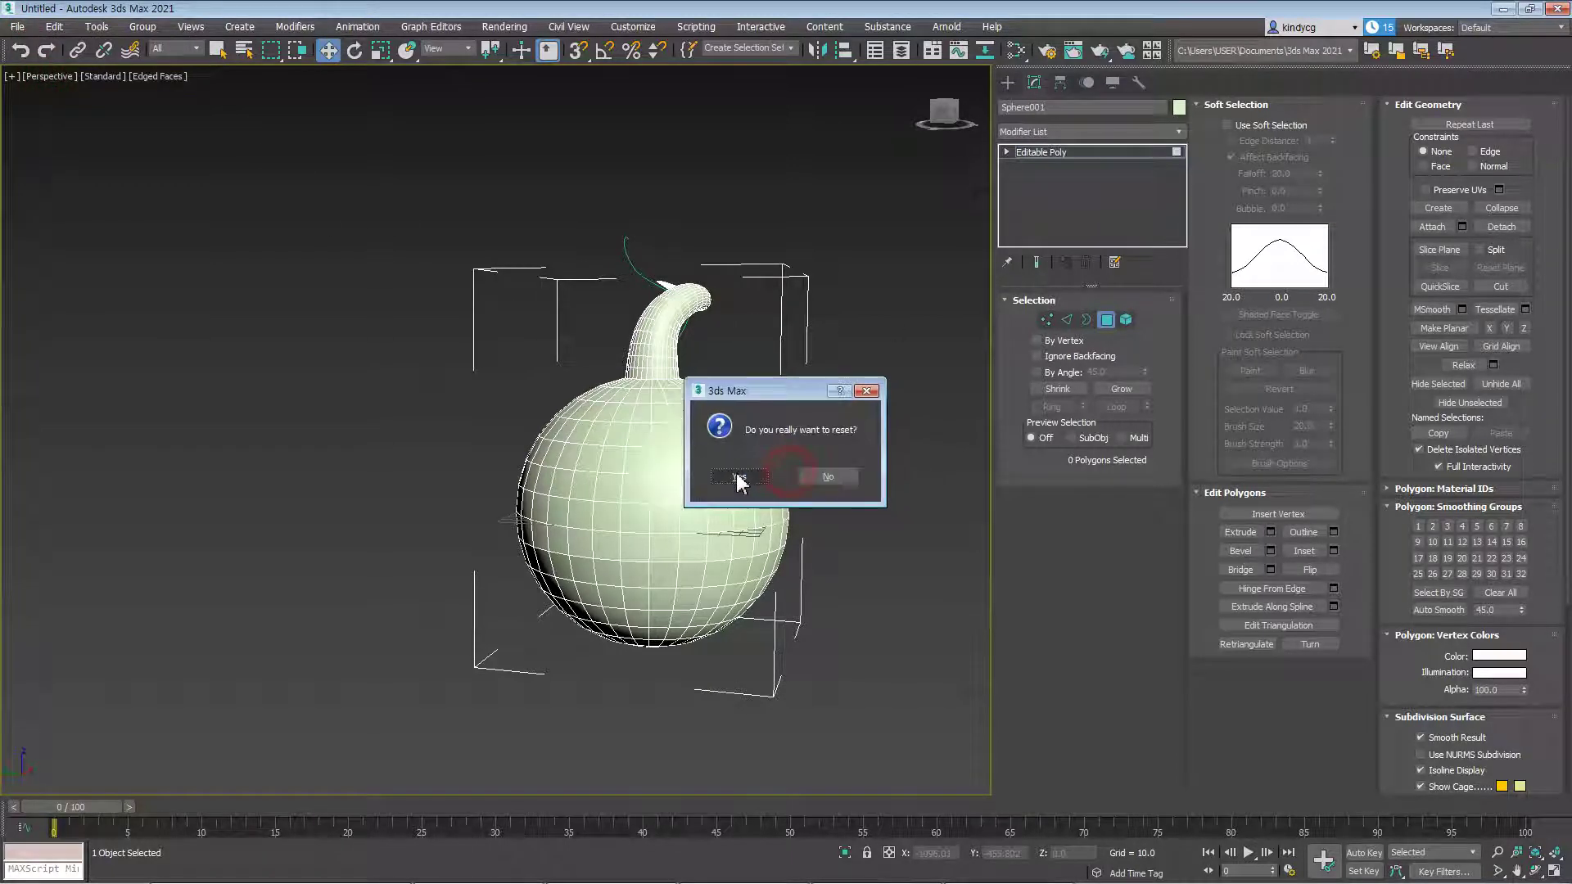
{"action": "left_click", "coordinate": [749, 483]}
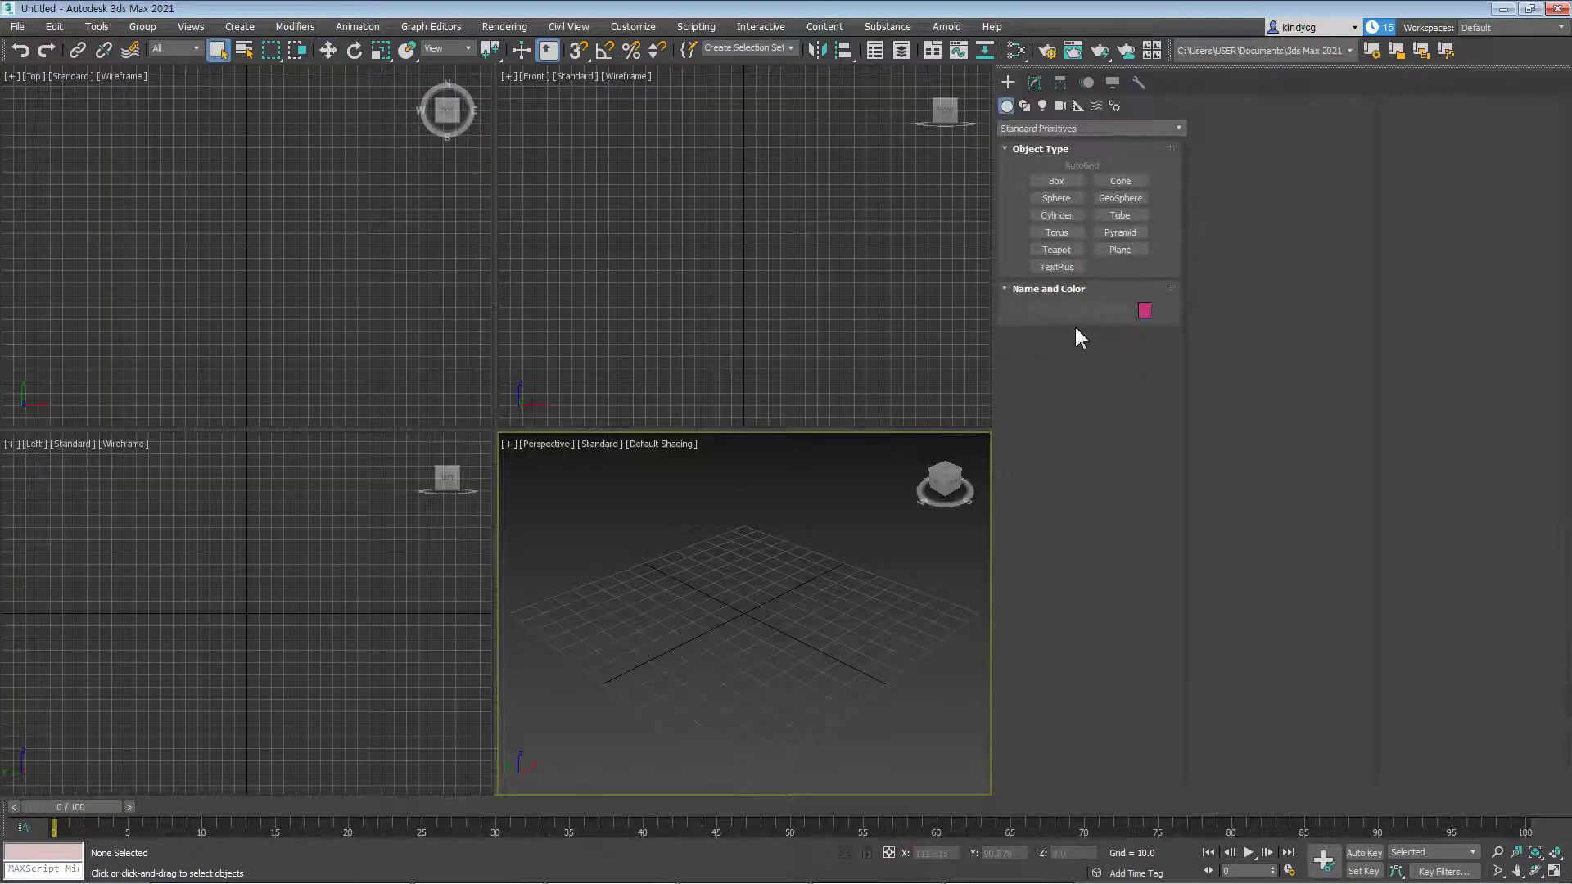
Create a cylinder at the centre of the Top view, with a radius of about 55 and a height of about 145
{"action": "left_click", "coordinate": [1056, 214]}
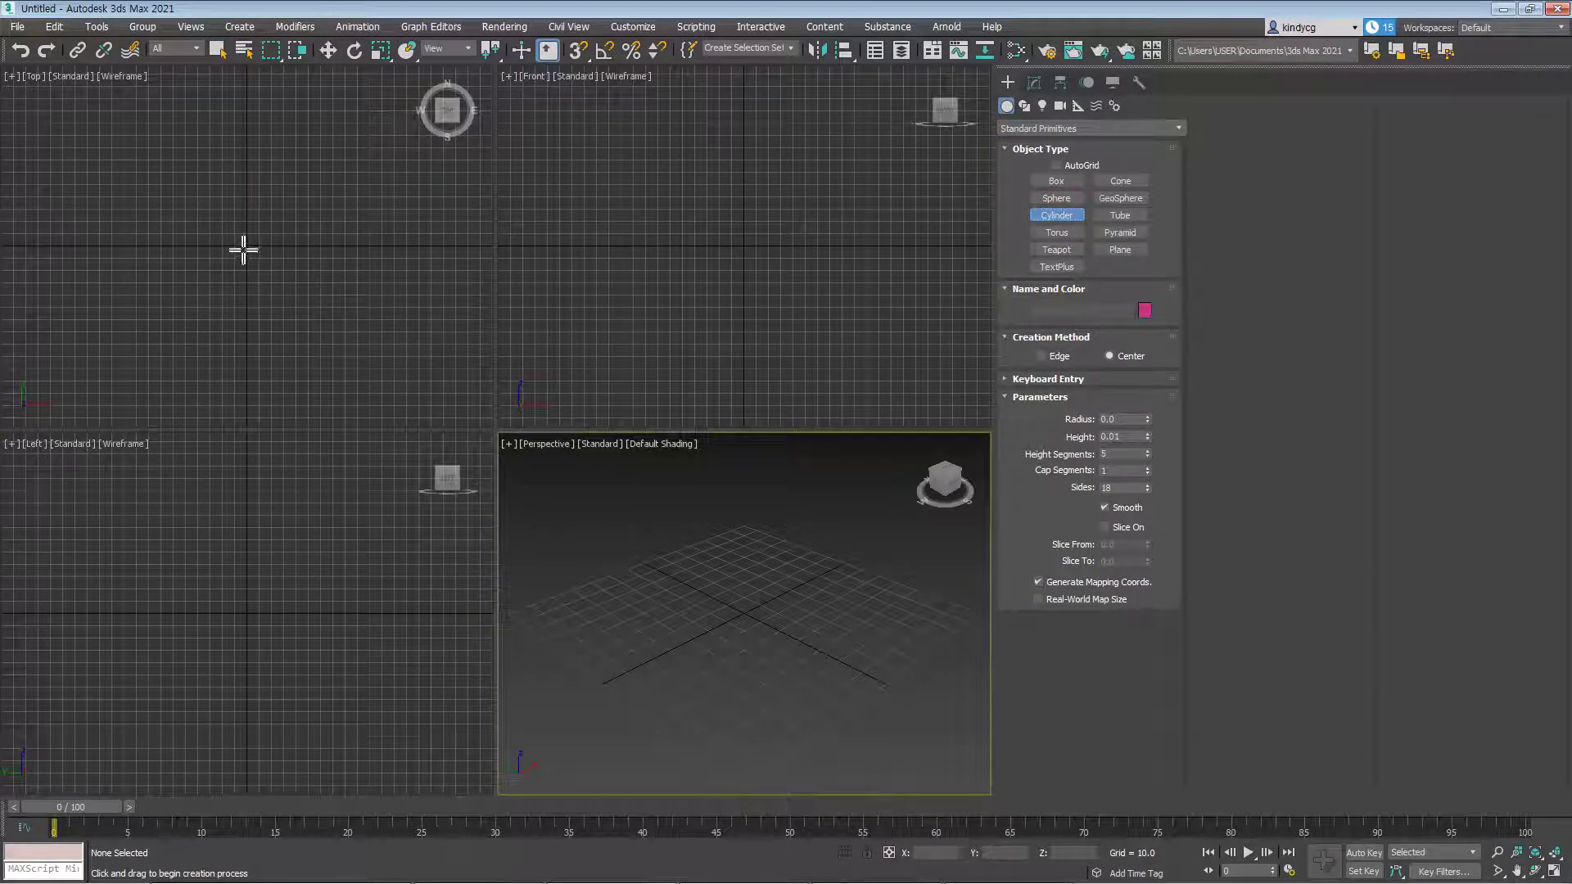
{"action": "left_click_drag", "start_coordinate": [250, 245], "coordinate": [298, 196]}
{"action": "left_click", "coordinate": [278, 17]}
{"action": "right_click", "coordinate": [372, 351]}
{"action": "scroll", "coordinate": [767, 553], "scroll_direction": "down", "scroll_amount": 3}
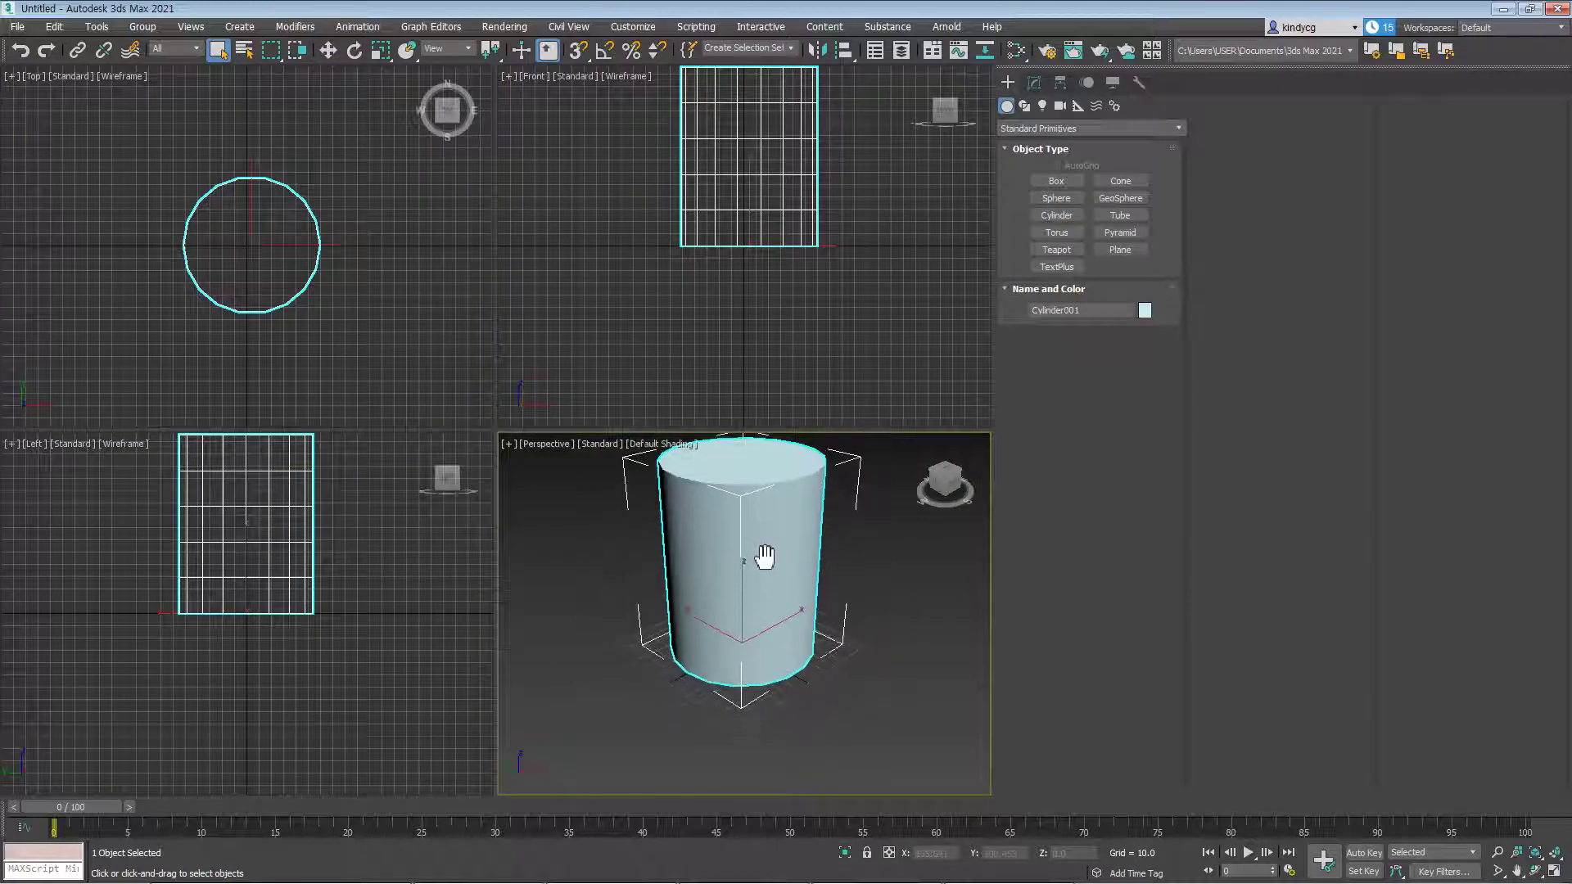
Convert the cylinder to an Editable Poly and maximize the Perspective viewport
{"action": "left_click", "coordinate": [1033, 82]}
{"action": "right_click", "coordinate": [771, 518]}
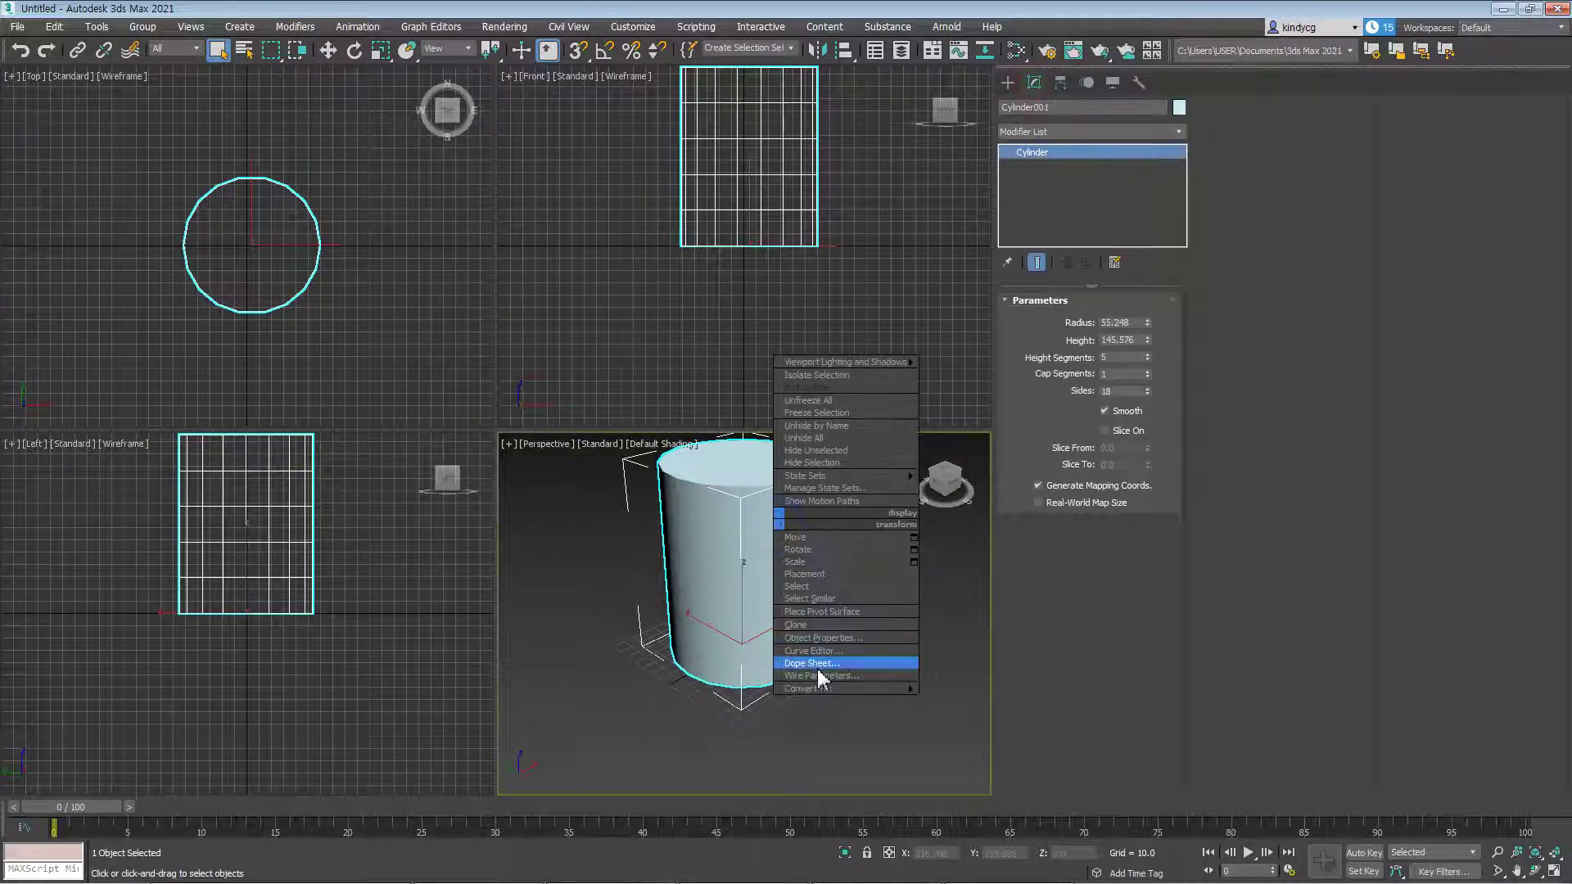
{"action": "mouse_move", "coordinate": [851, 688]}
{"action": "left_click", "coordinate": [994, 702]}
{"action": "middle_click_drag", "start_coordinate": [800, 618], "coordinate": [828, 603]}
{"action": "key", "text": "alt+w"}
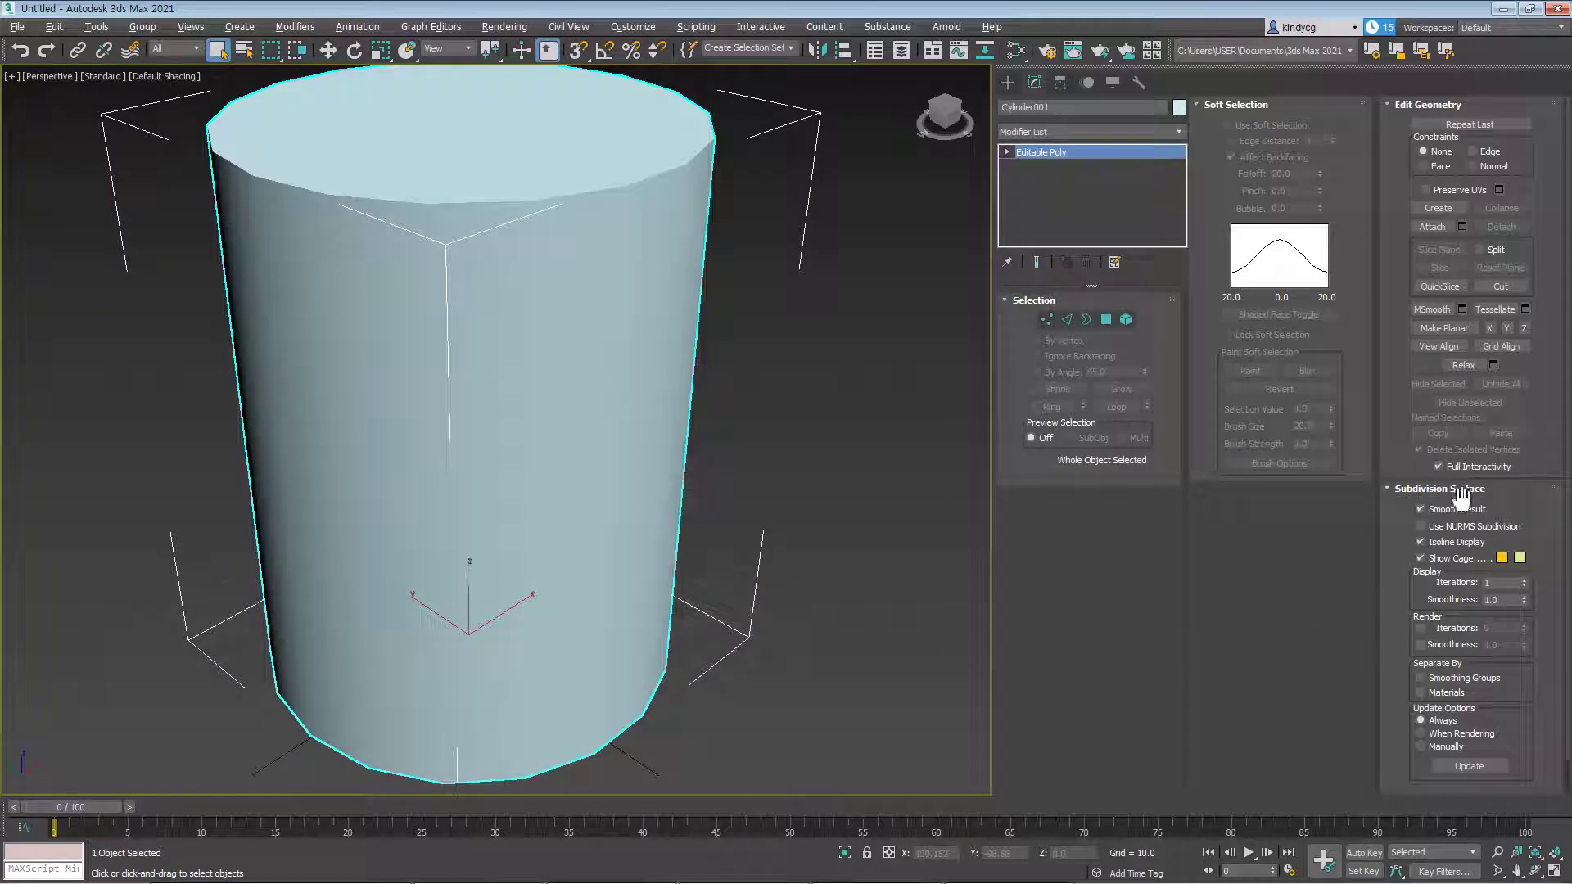
Enable NURMS subdivision on the cylinder and display its edged faces
{"action": "middle_click_drag", "start_coordinate": [655, 374], "coordinate": [656, 336], "text": "alt"}
{"action": "right_click", "coordinate": [652, 331]}
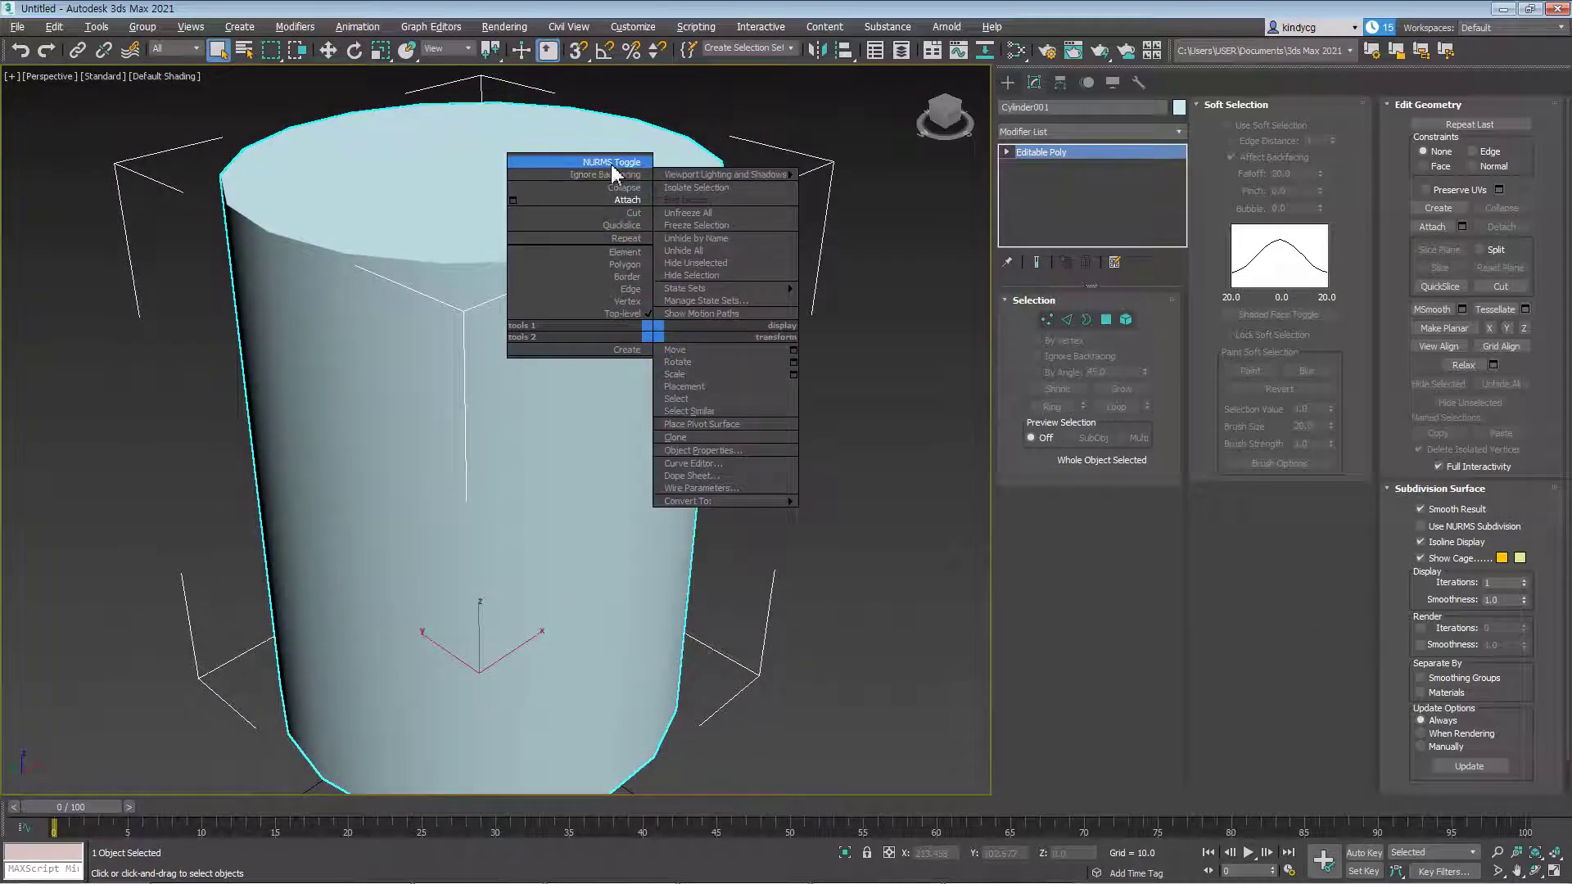
{"action": "left_click", "coordinate": [860, 288]}
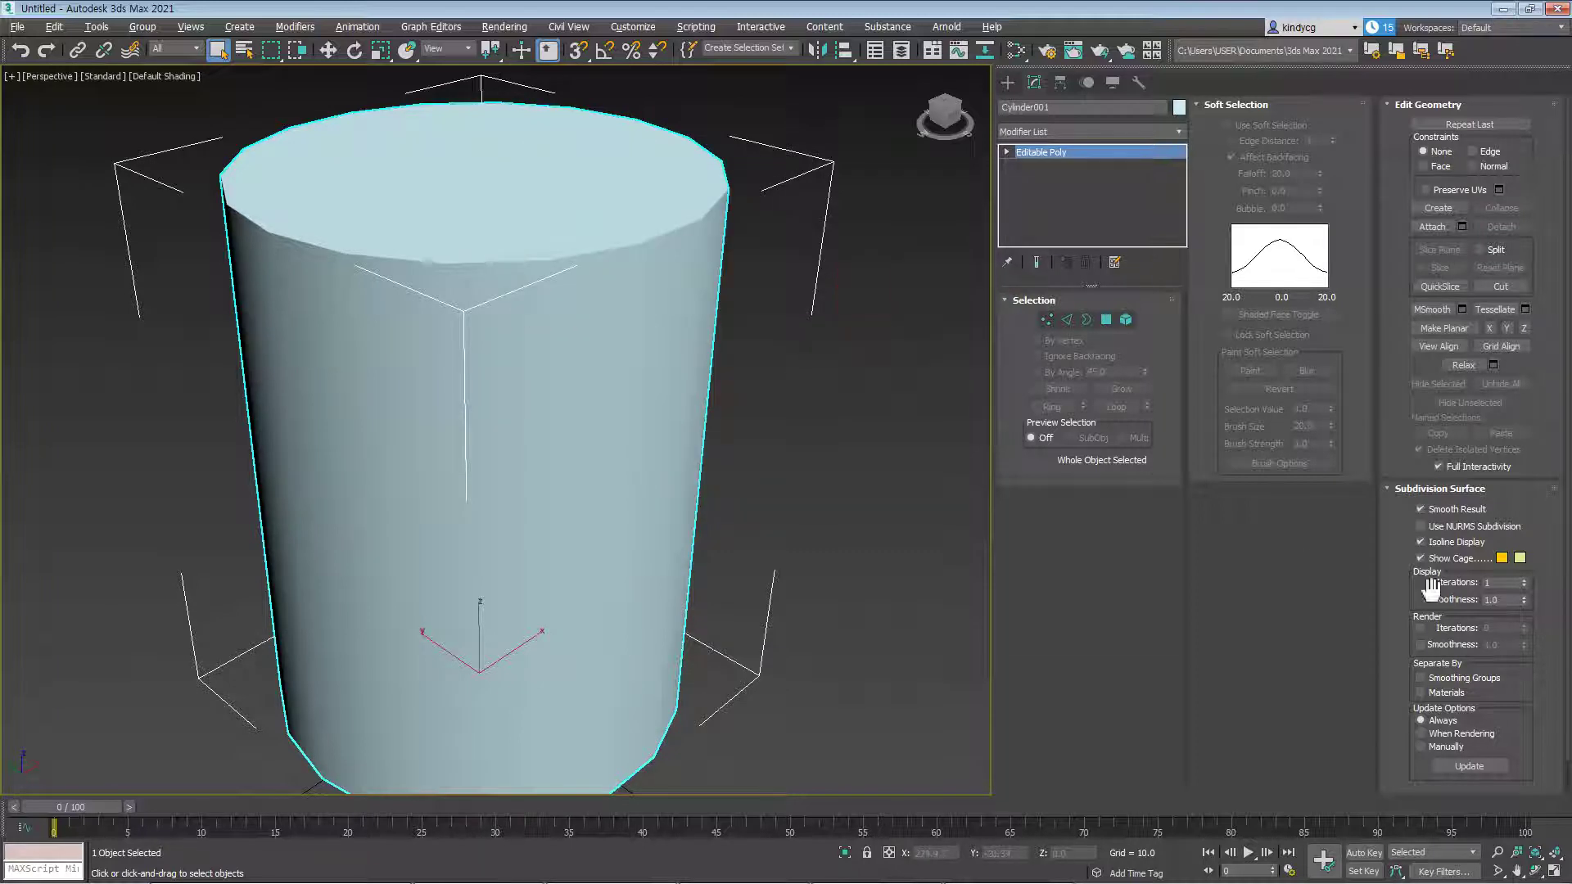
{"action": "left_click", "coordinate": [1421, 526]}
{"action": "middle_click_drag", "start_coordinate": [716, 594], "coordinate": [727, 596], "text": "alt"}
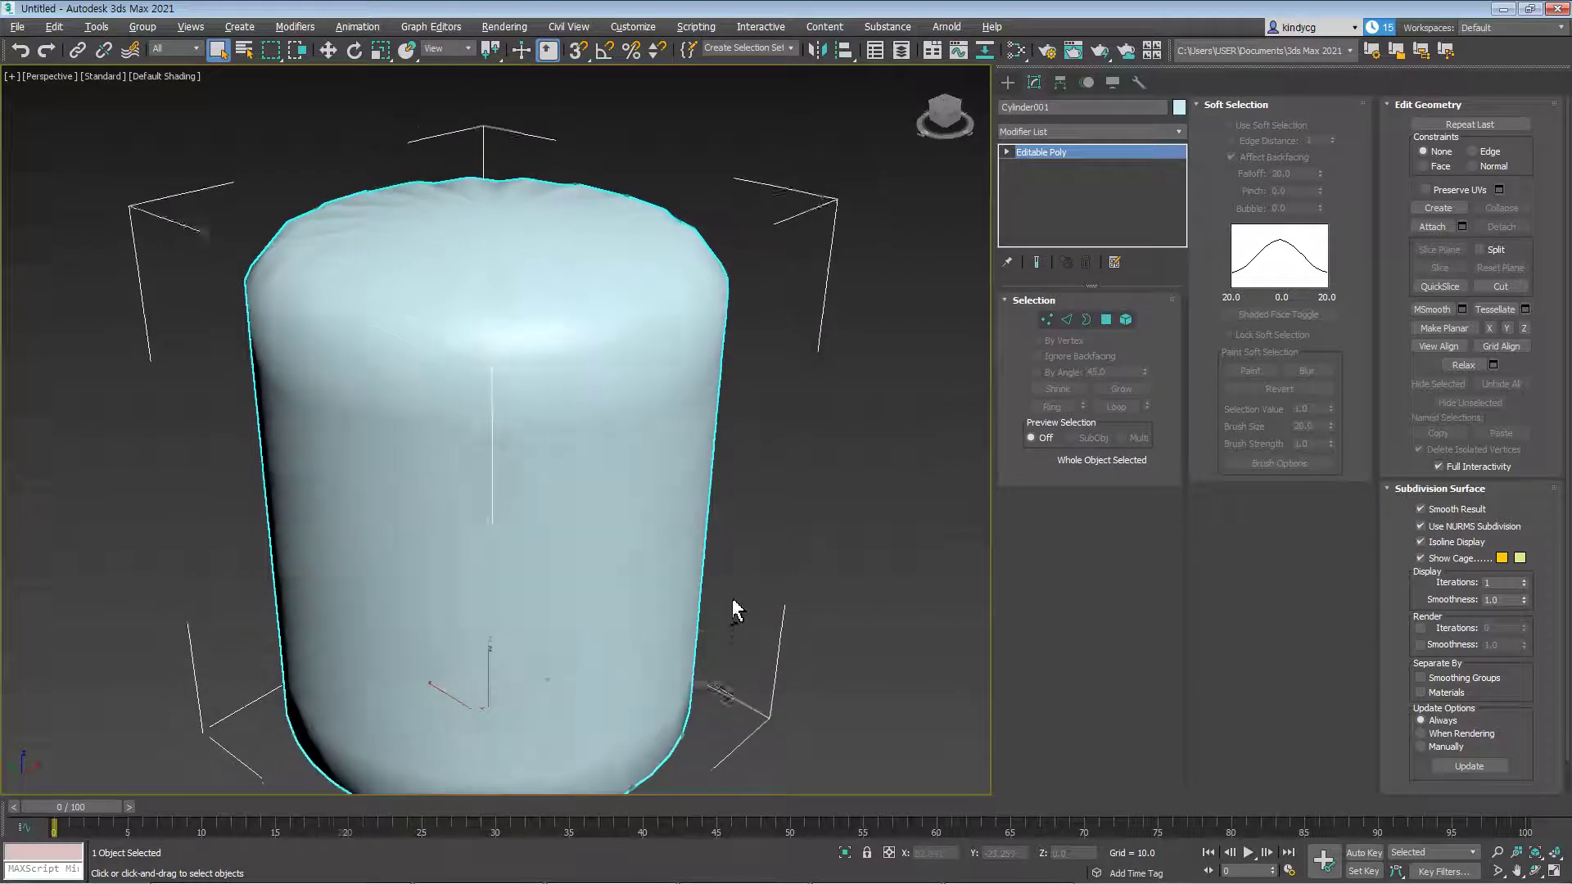
{"action": "key", "text": "F4"}
{"action": "middle_click_drag", "start_coordinate": [504, 307], "coordinate": [582, 383]}
{"action": "middle_click_drag", "start_coordinate": [596, 282], "coordinate": [597, 358]}
Select the cylinder's top cap polygon at polygon level
{"action": "left_click", "coordinate": [1106, 319]}
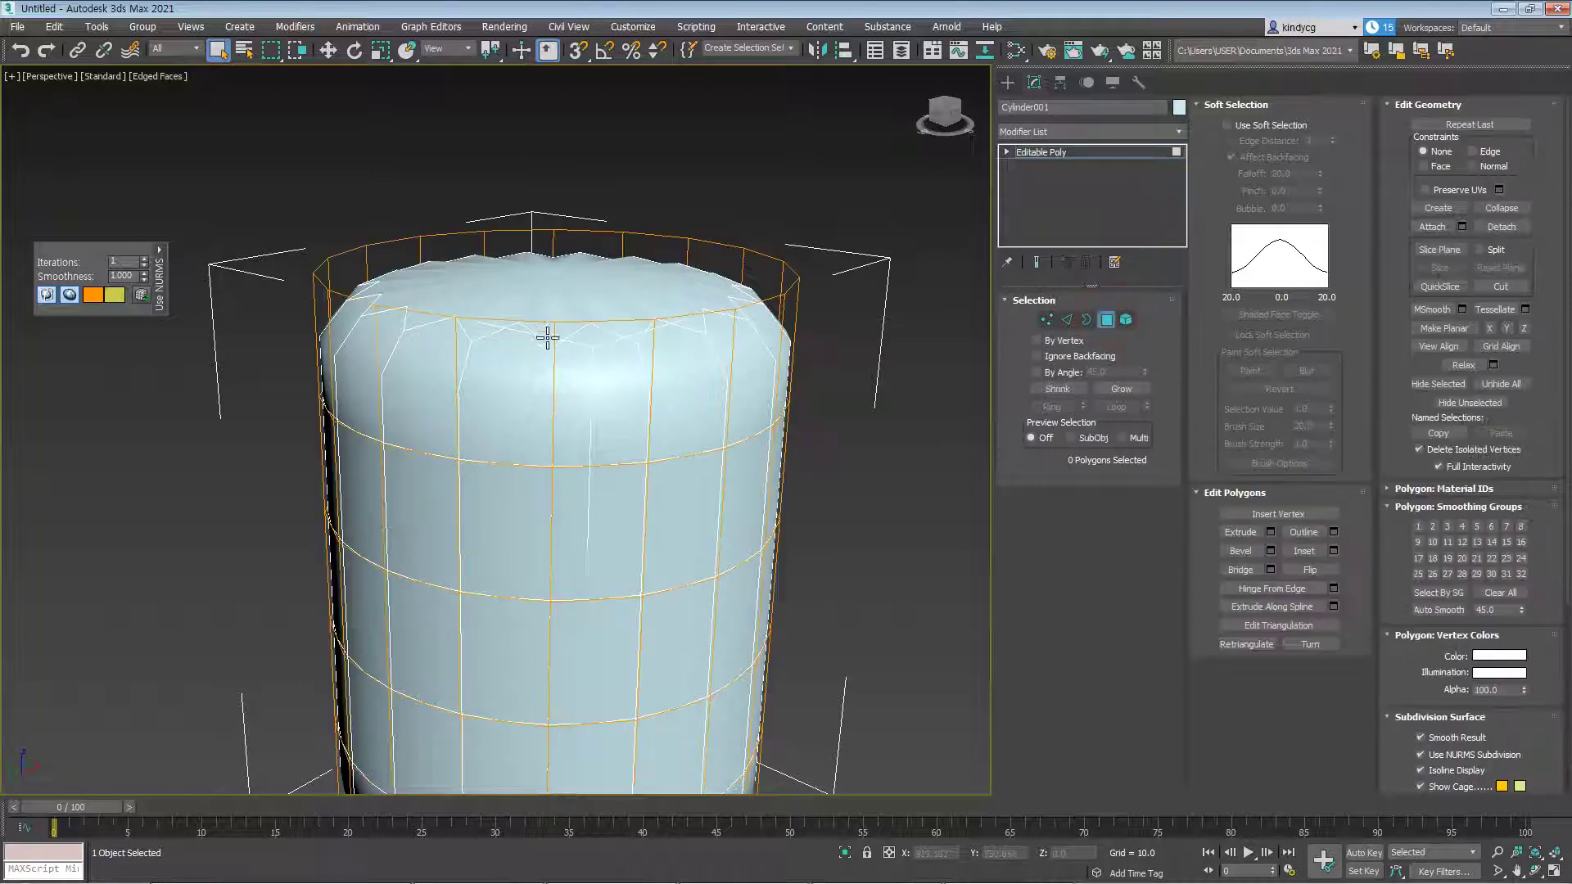
{"action": "scroll", "coordinate": [536, 277], "scroll_direction": "up", "scroll_amount": 3}
{"action": "middle_click_drag", "start_coordinate": [570, 310], "coordinate": [572, 340]}
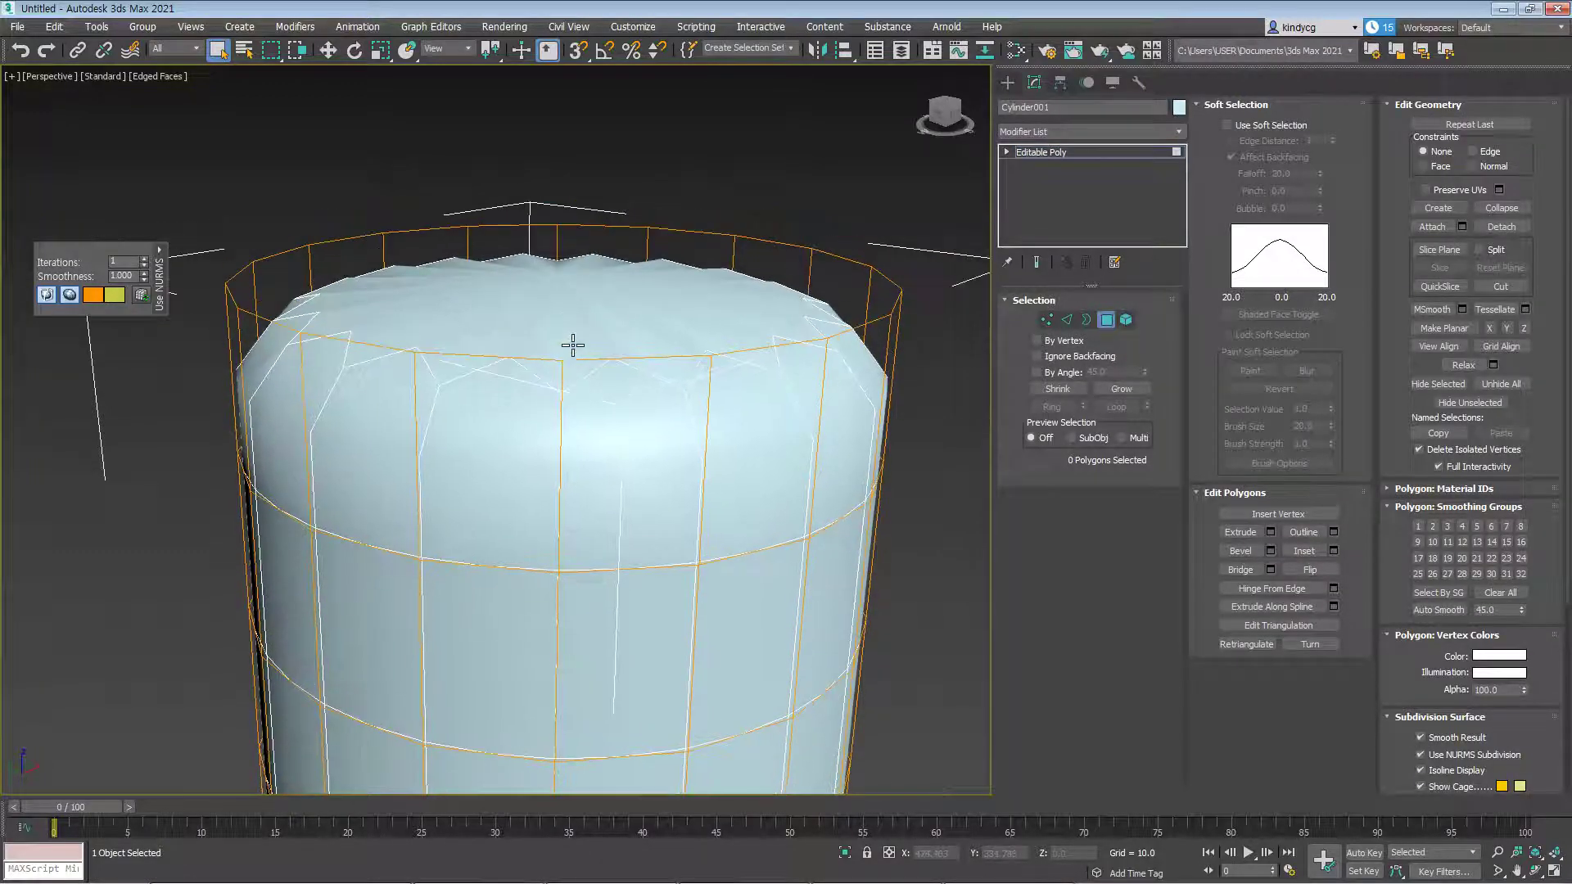
{"action": "left_click", "coordinate": [572, 311]}
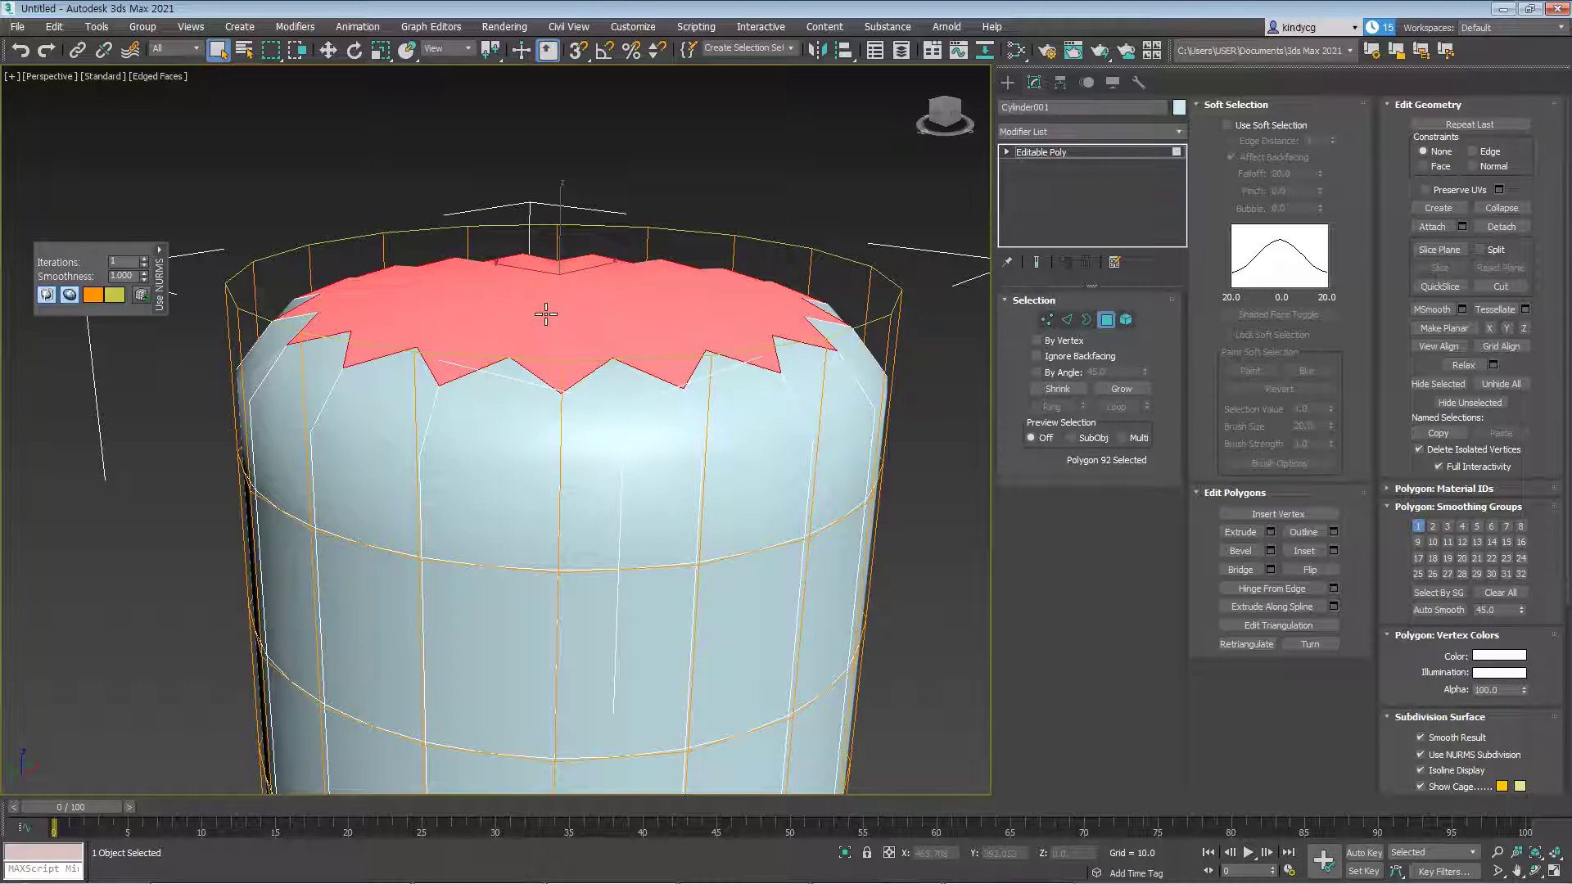
{"action": "middle_click_drag", "start_coordinate": [551, 305], "coordinate": [561, 340]}
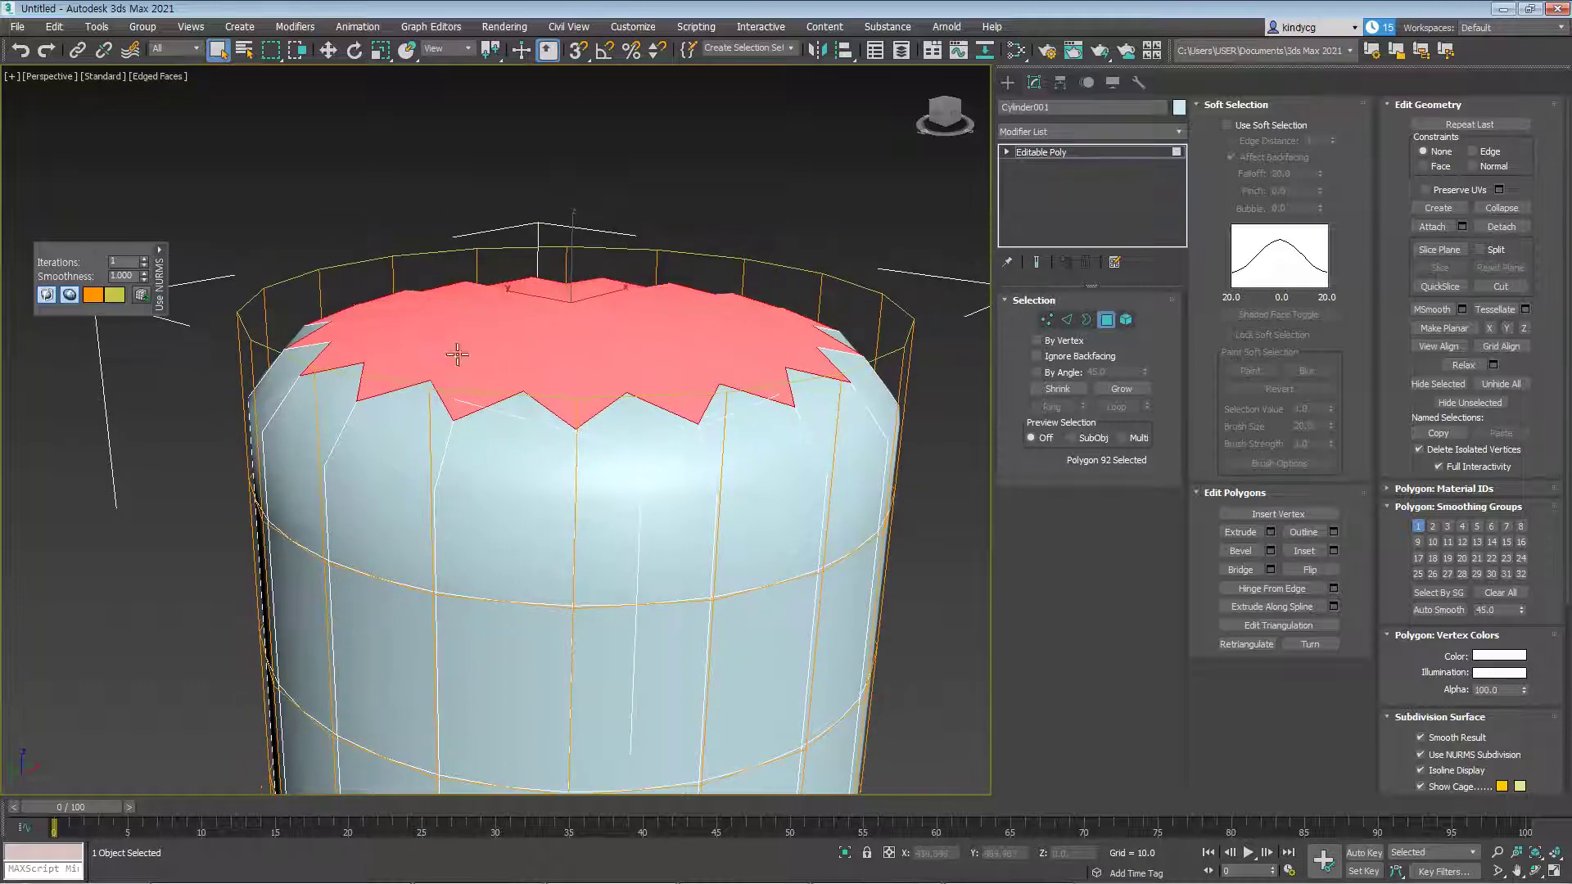
{"action": "scroll", "coordinate": [628, 371], "scroll_direction": "up", "scroll_amount": 4}
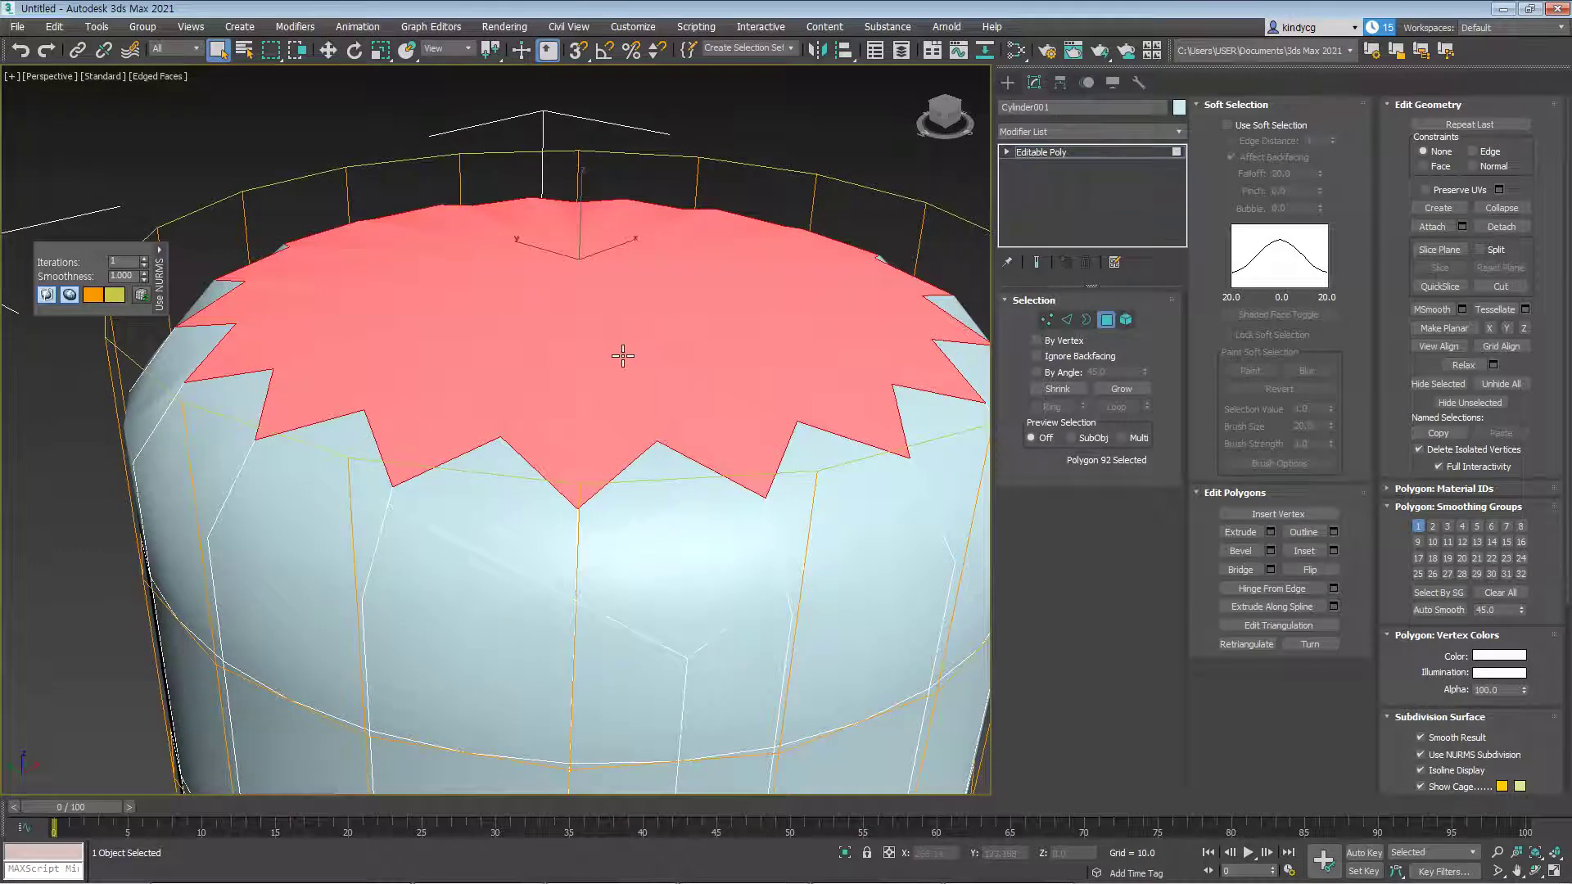
Inset the cylinder's top cap polygon by an amount of 1.0
{"action": "left_click", "coordinate": [1295, 569]}
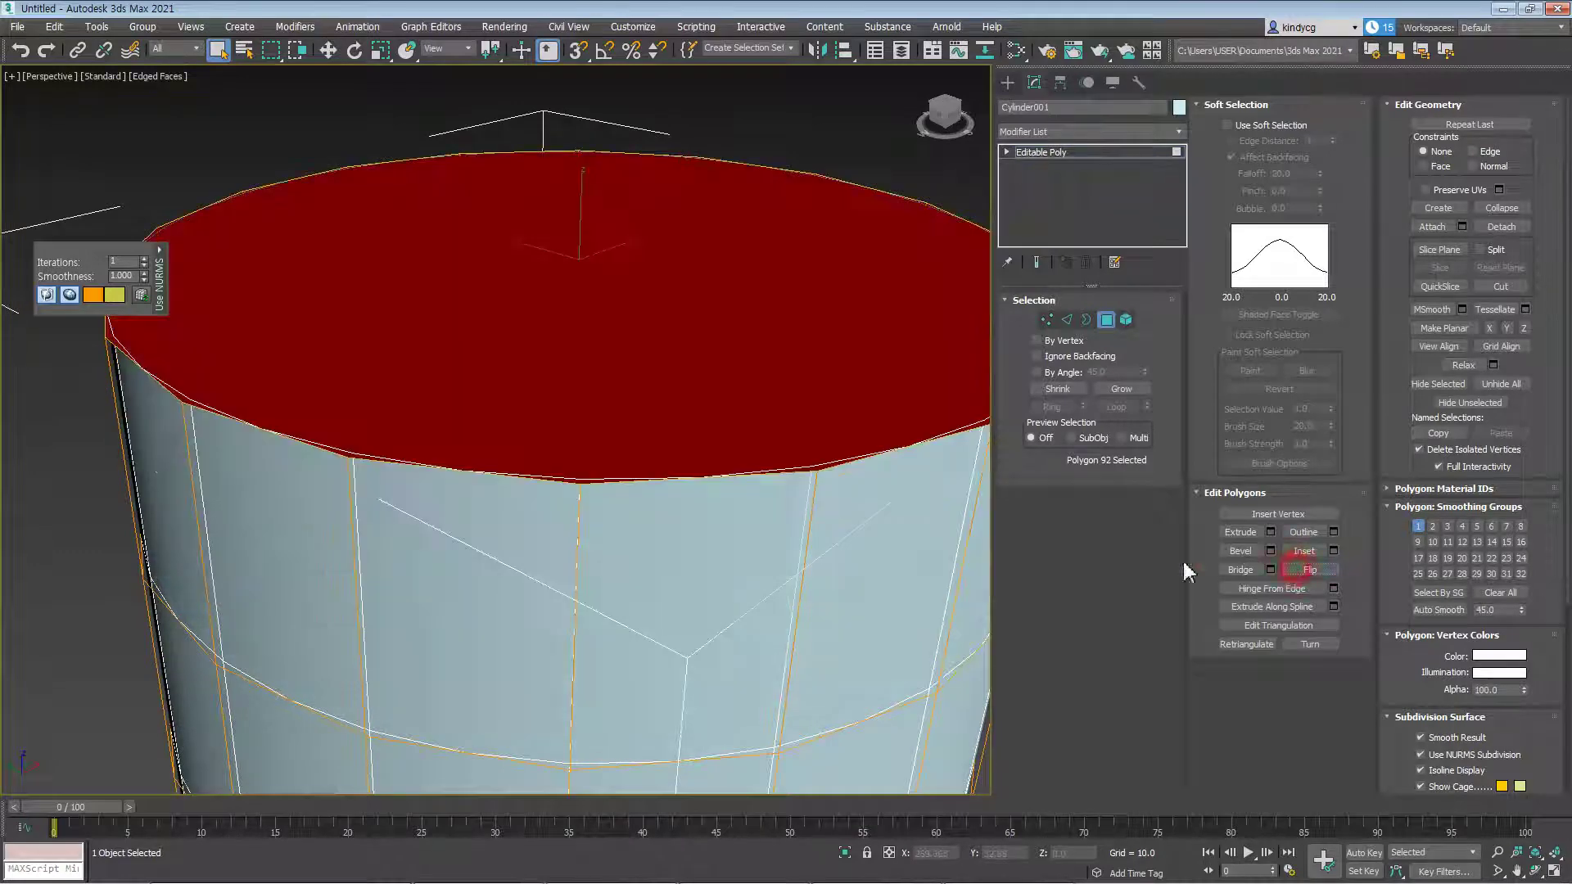
{"action": "key", "text": "ctrl+z"}
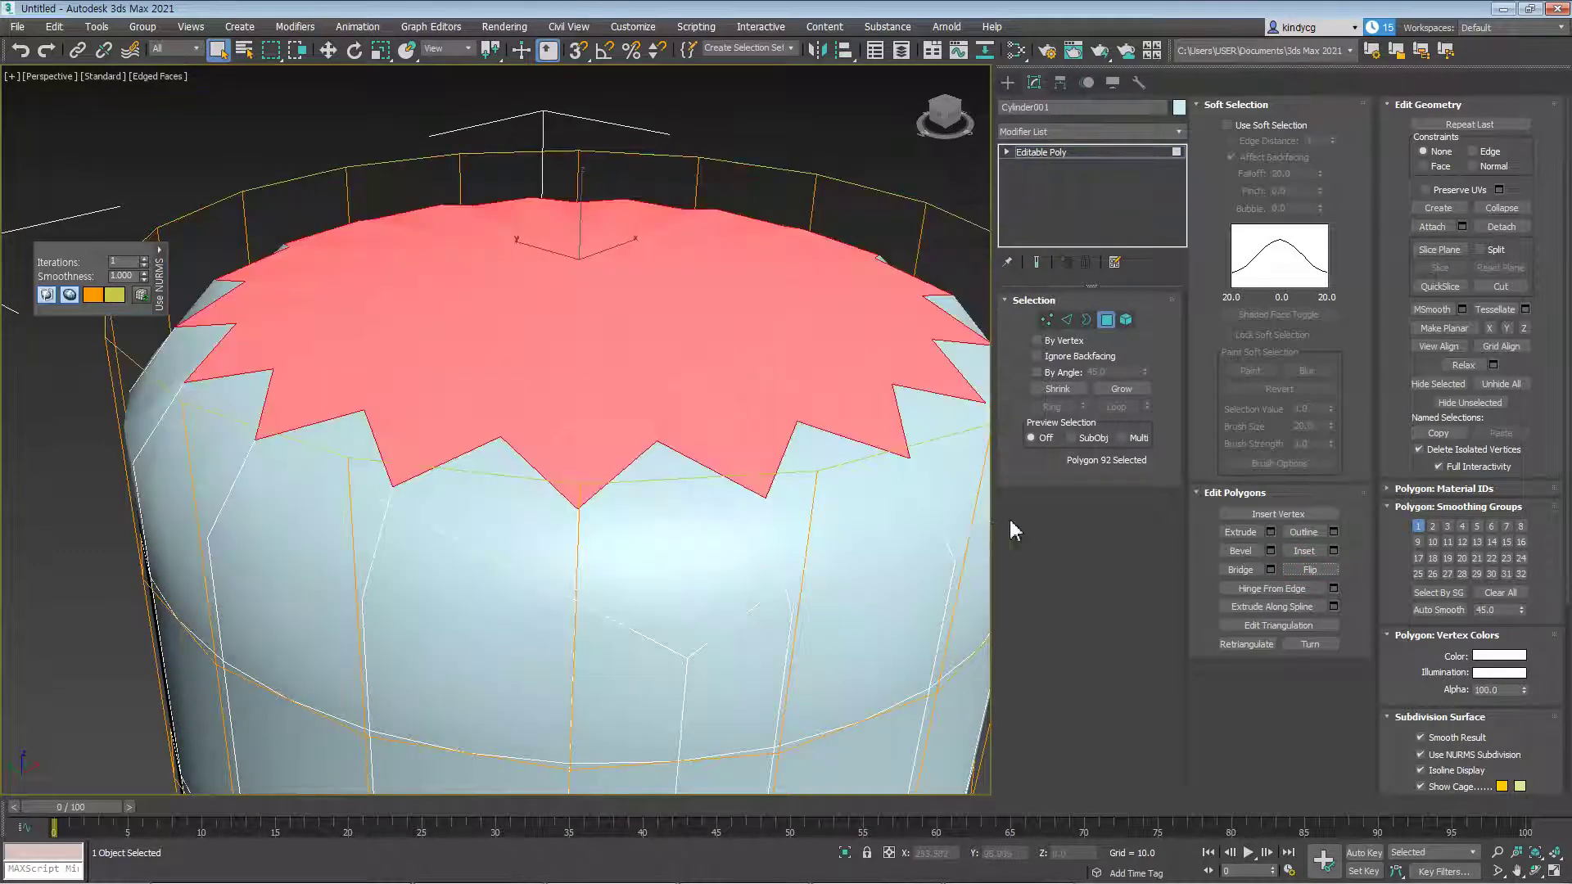
{"action": "left_click", "coordinate": [1333, 550]}
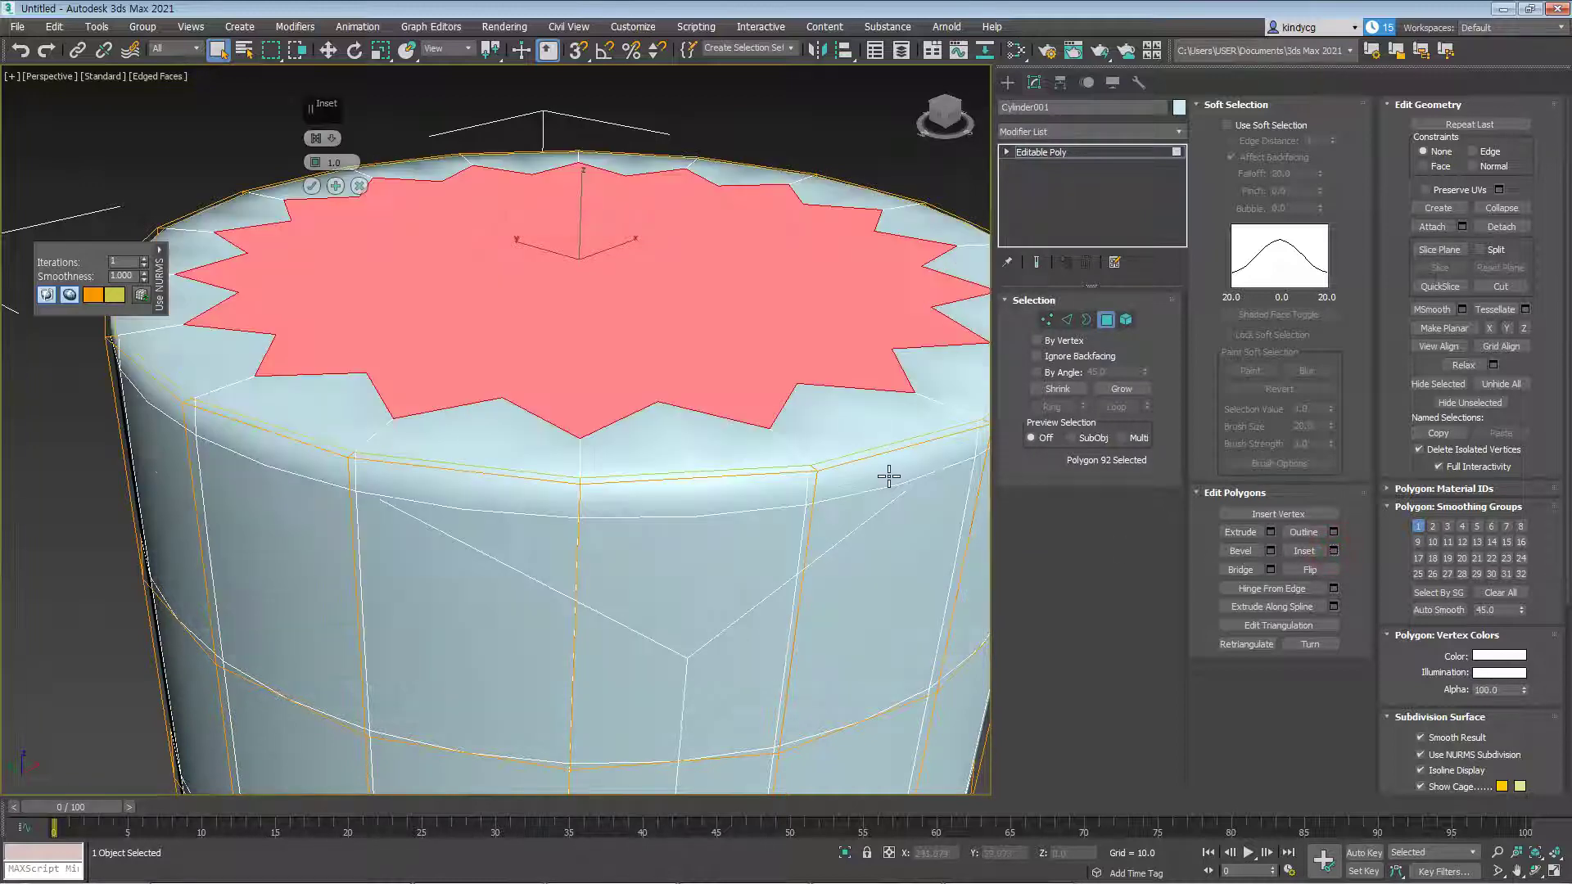
{"action": "left_click", "coordinate": [311, 186]}
Inset the selected top polygon again, shrinking it well in towards the centre of the cap
{"action": "right_click", "coordinate": [741, 352]}
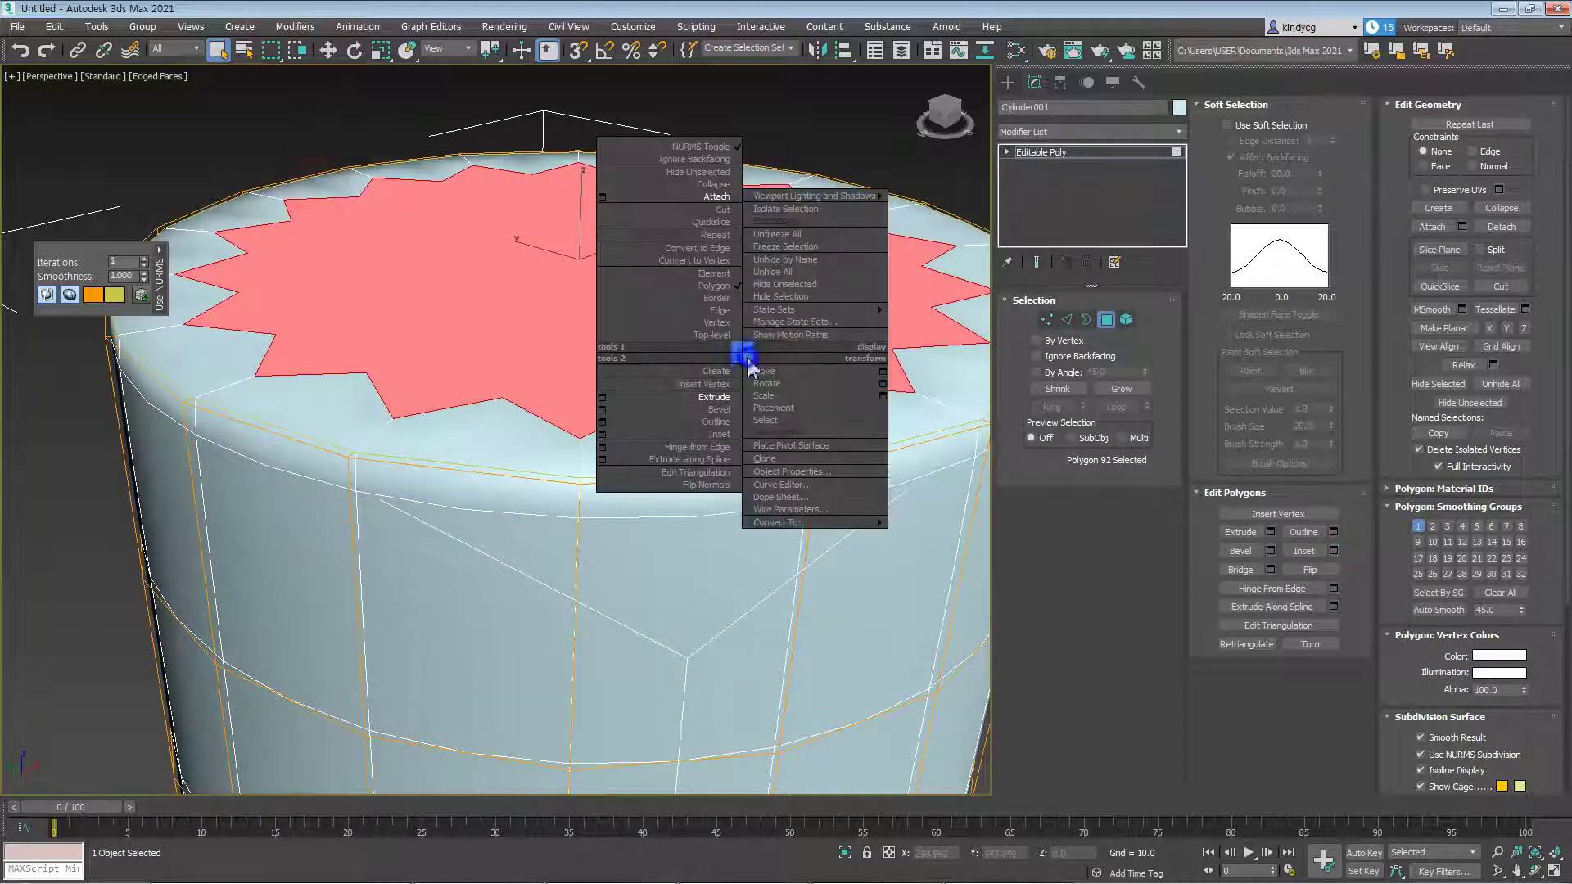
{"action": "left_click", "coordinate": [720, 441]}
{"action": "left_click_drag", "start_coordinate": [744, 270], "coordinate": [737, 431]}
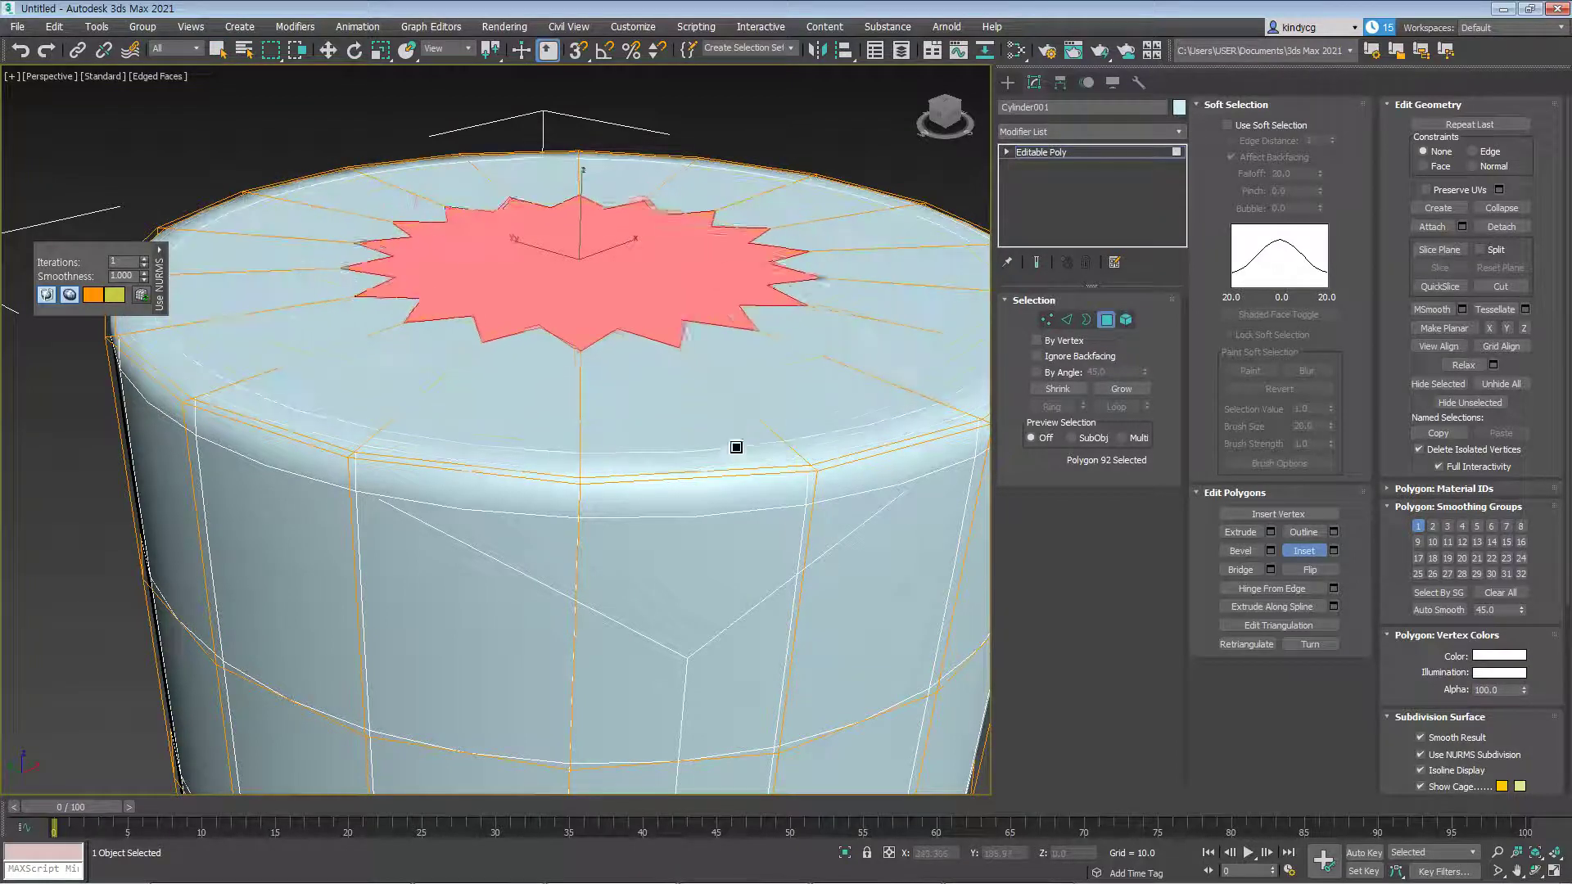
Finish insetting the top cap, leave polygon level and deselect the cylinder to view its smooth shaded surface
{"action": "right_click", "coordinate": [622, 348]}
{"action": "left_click", "coordinate": [591, 171]}
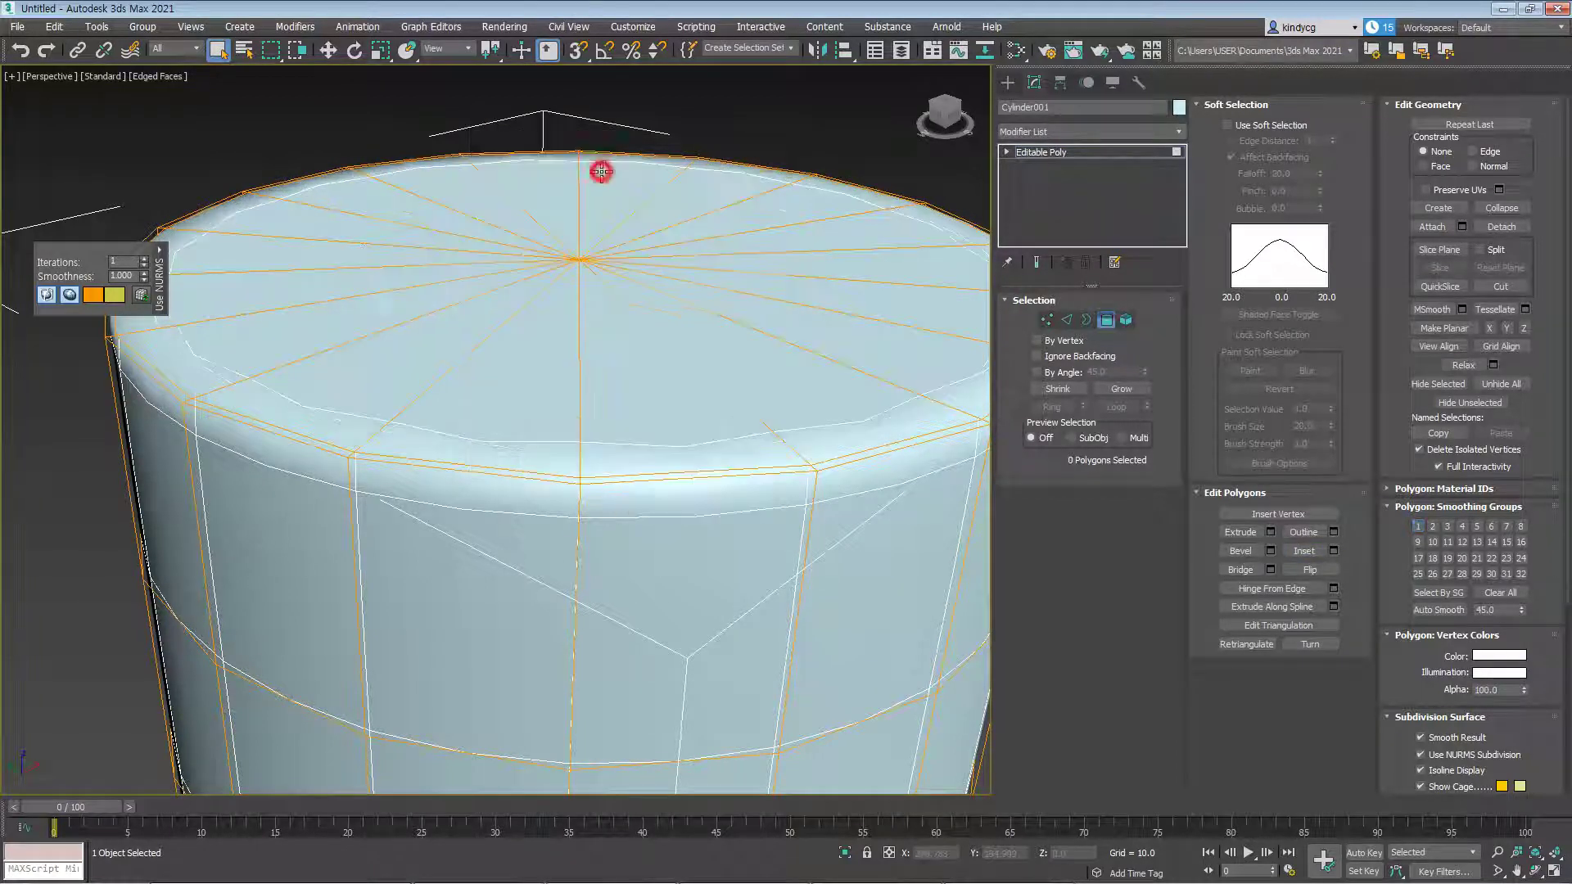
{"action": "left_click", "coordinate": [412, 469]}
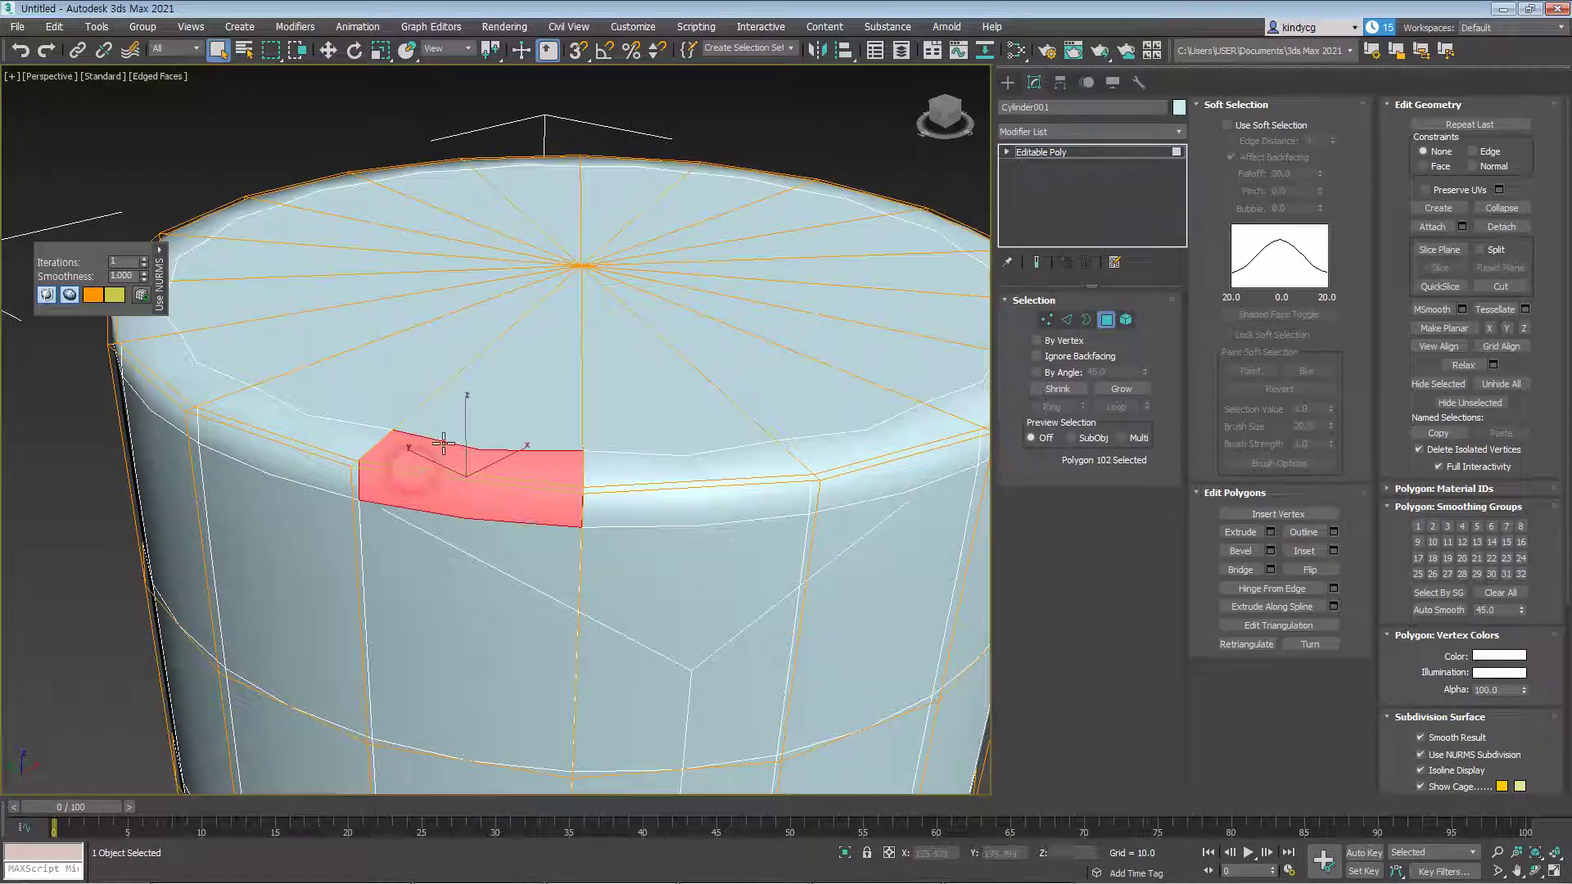
{"action": "left_click", "coordinate": [495, 365]}
{"action": "scroll", "coordinate": [714, 421], "scroll_direction": "down", "scroll_amount": 3}
{"action": "left_click", "coordinate": [1109, 321]}
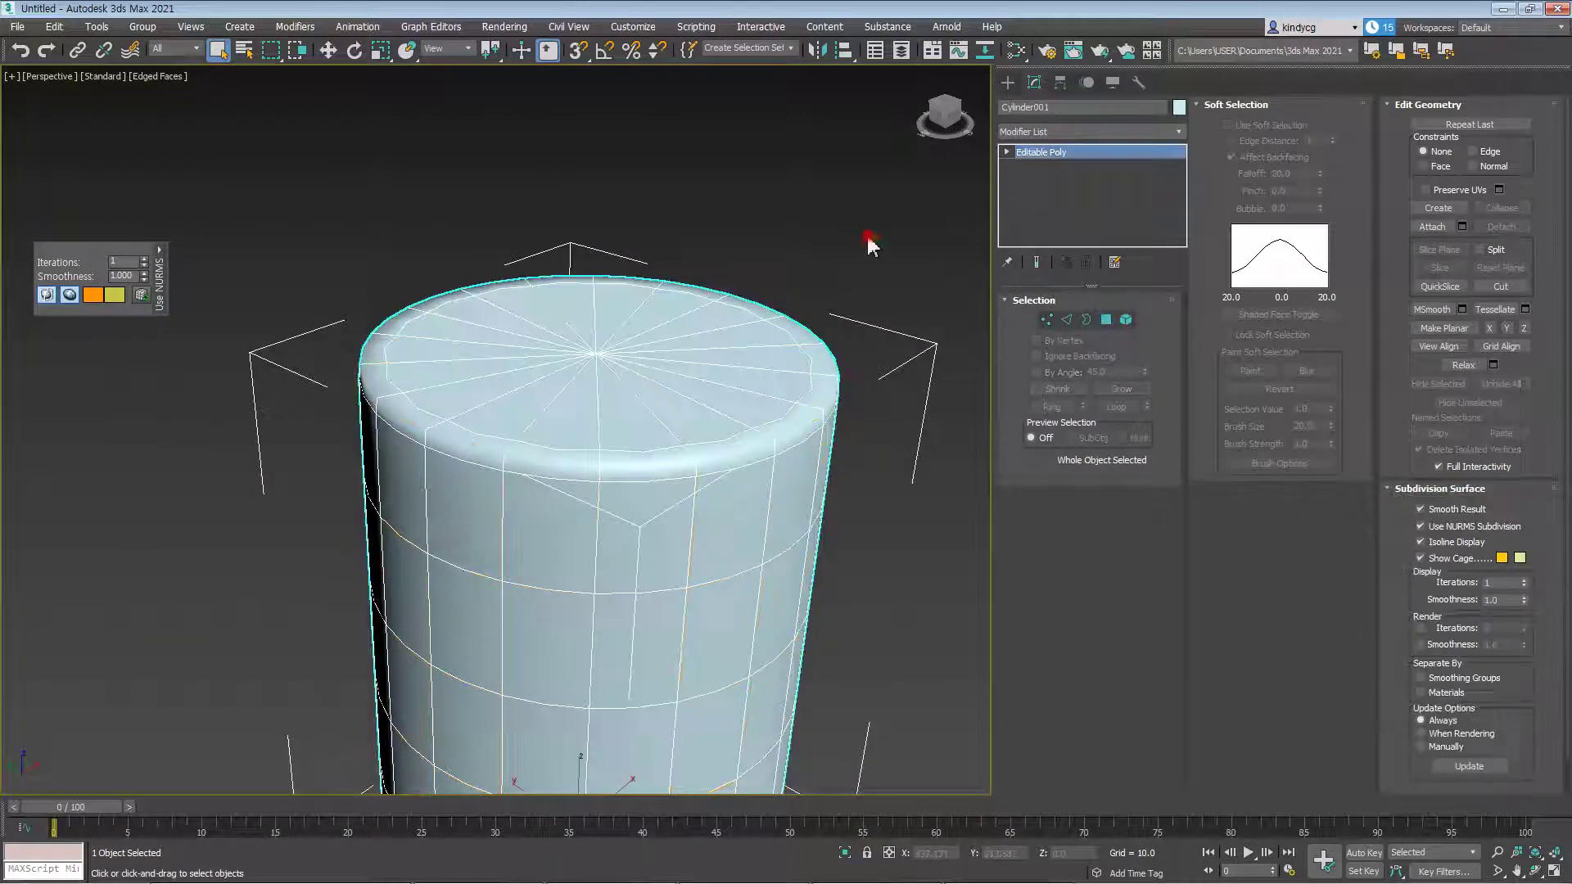
{"action": "left_click", "coordinate": [868, 237]}
{"action": "scroll", "coordinate": [630, 329], "scroll_direction": "up", "scroll_amount": 3}
{"action": "middle_click_drag", "start_coordinate": [593, 352], "coordinate": [594, 356]}
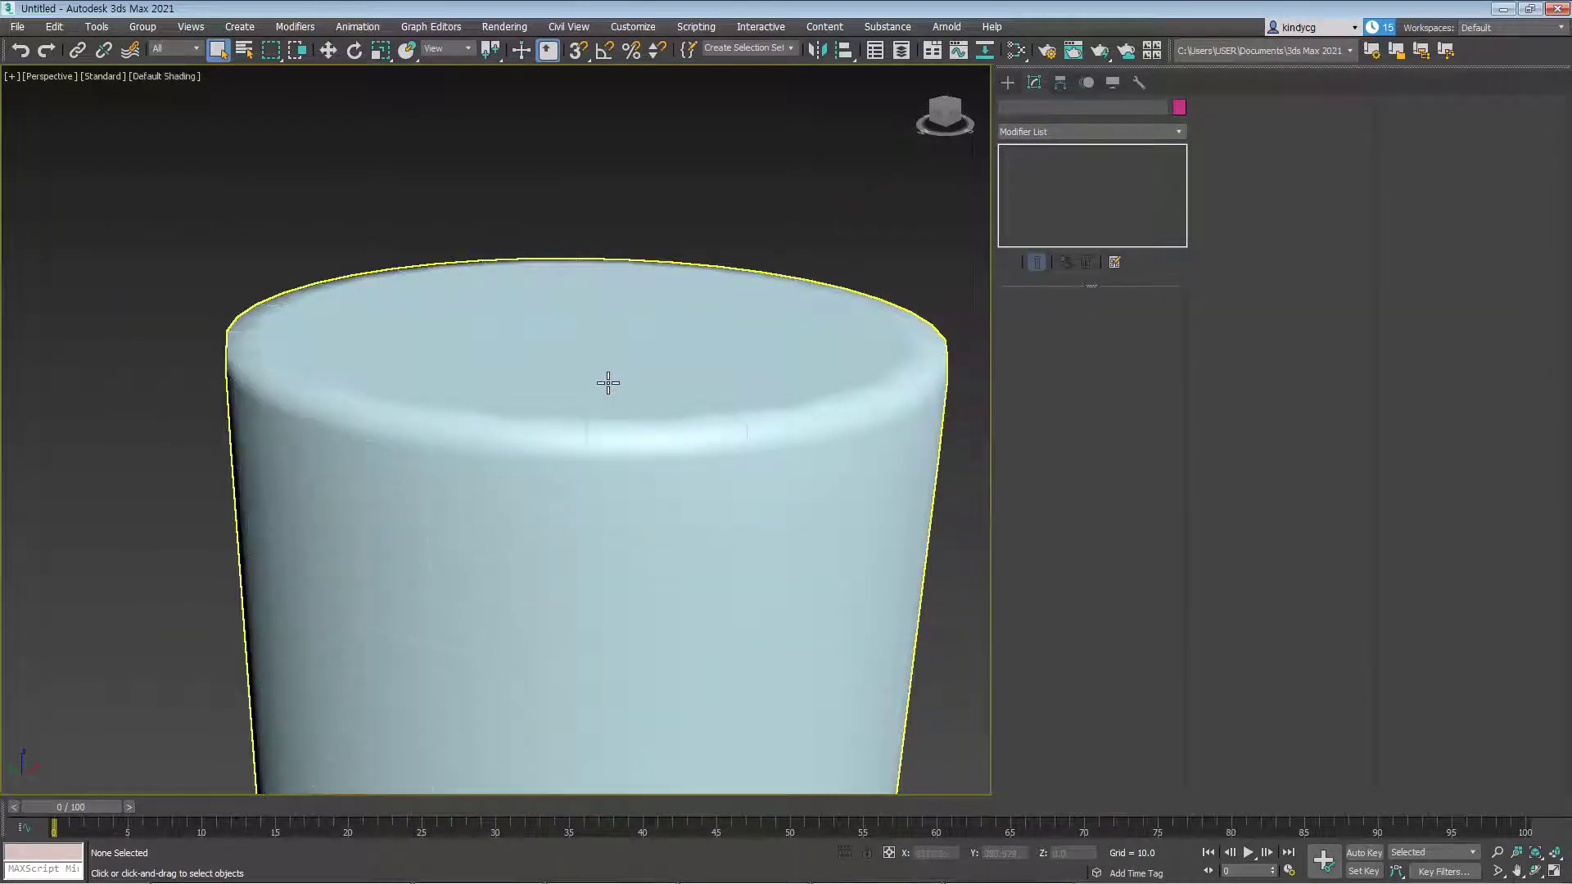
Remove the edge loop just inside the cylinder's top rim together with its vertices
{"action": "left_click", "coordinate": [579, 389]}
{"action": "key", "text": "2"}
{"action": "scroll", "coordinate": [347, 431], "scroll_direction": "up", "scroll_amount": 2}
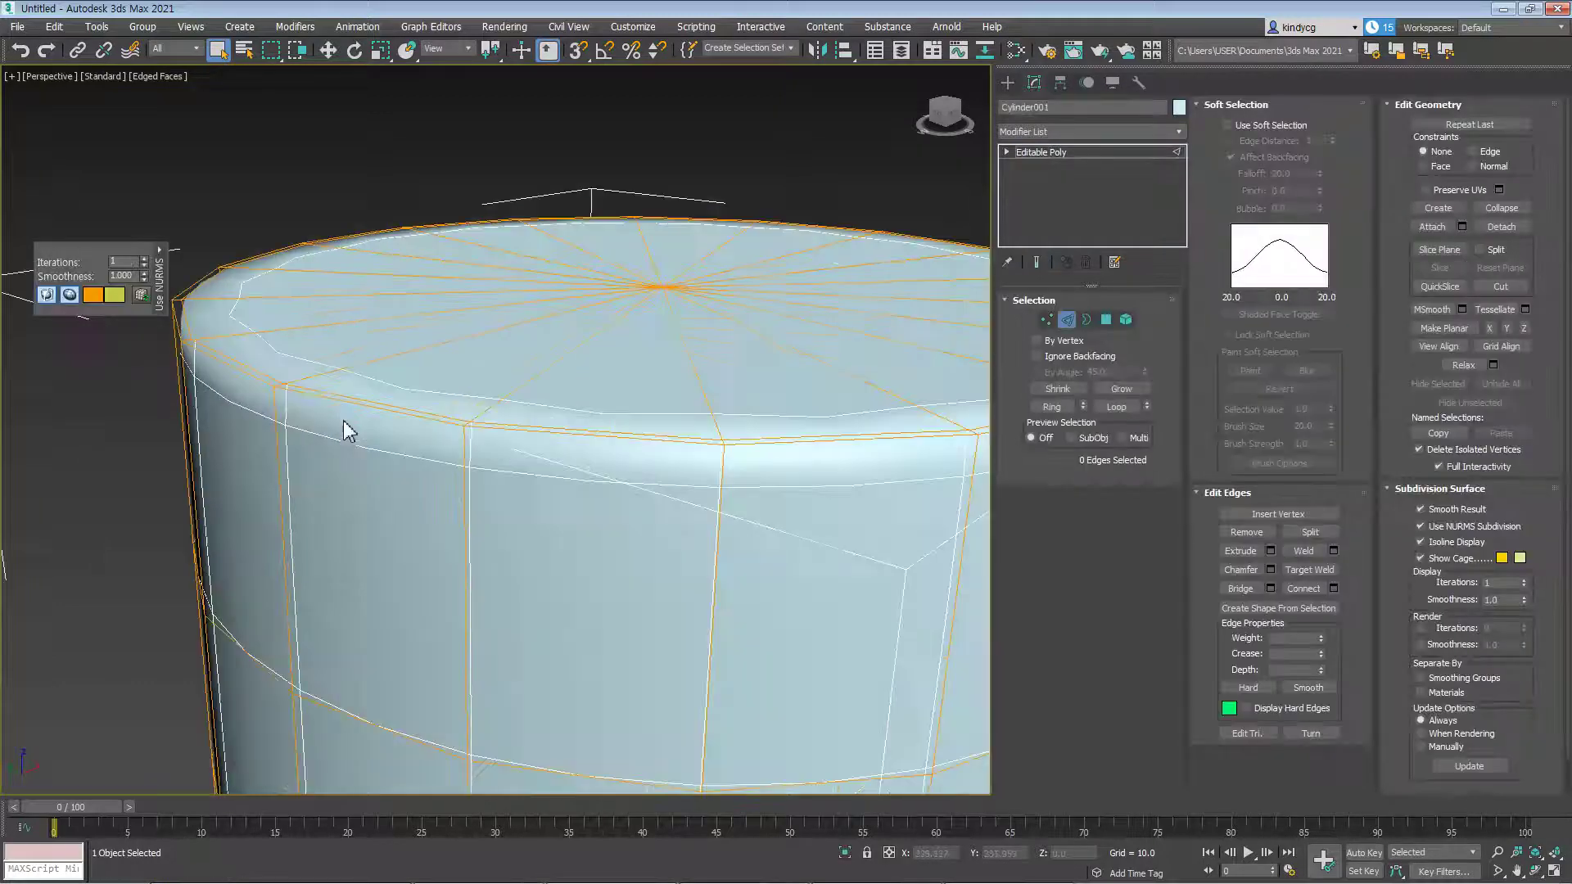
{"action": "double_click", "coordinate": [341, 389]}
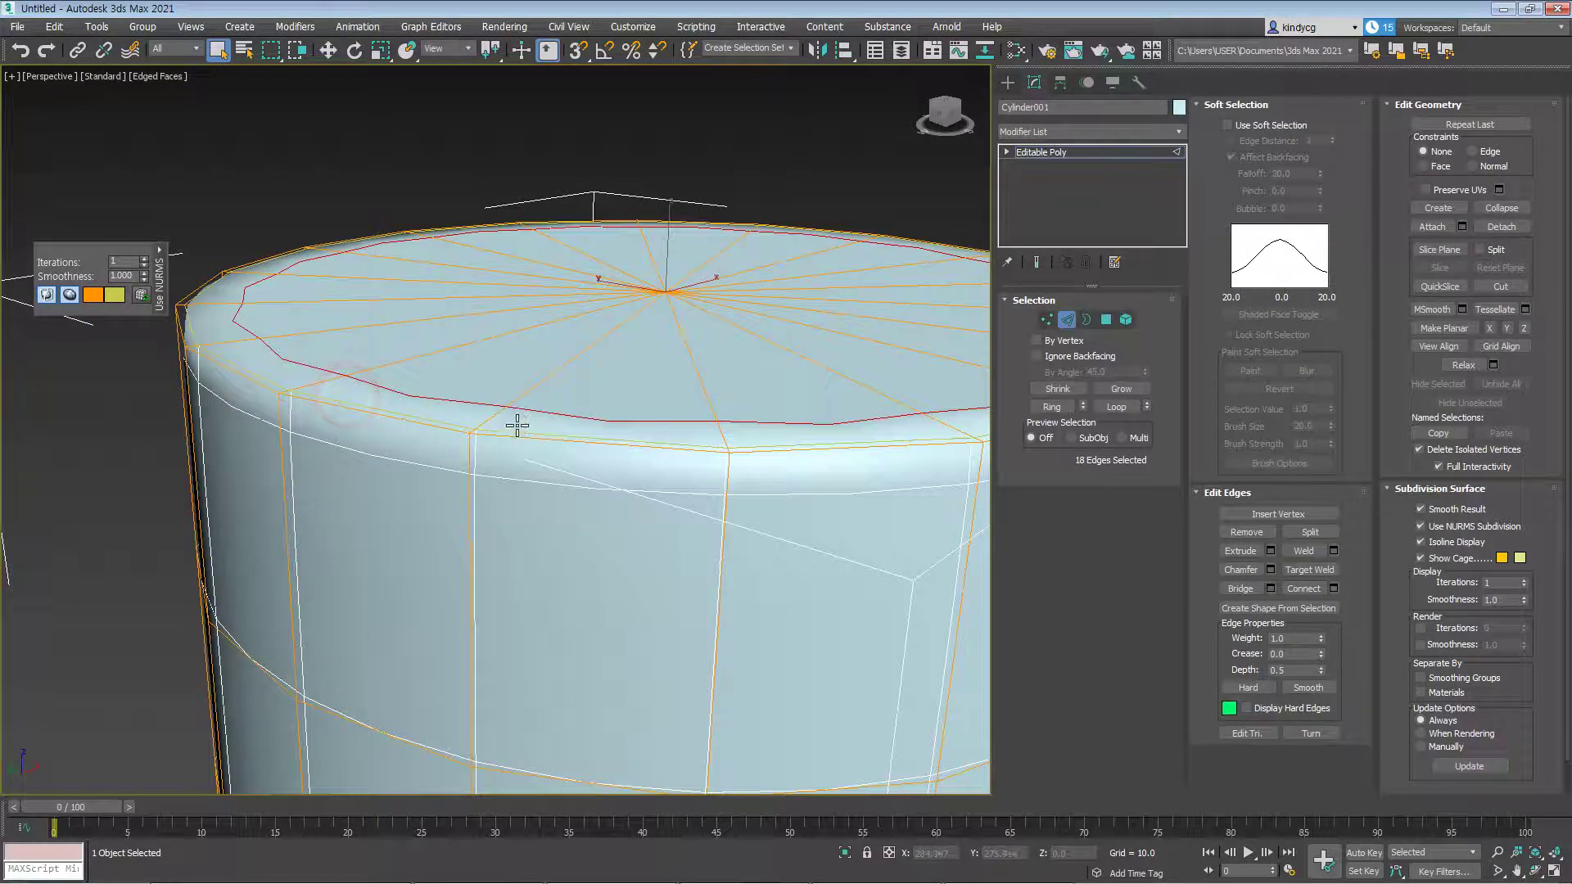
{"action": "key", "text": "ctrl+BackSpace"}
{"action": "scroll", "coordinate": [548, 460], "scroll_direction": "down", "scroll_amount": 3}
{"action": "scroll", "coordinate": [565, 421], "scroll_direction": "up", "scroll_amount": 1}
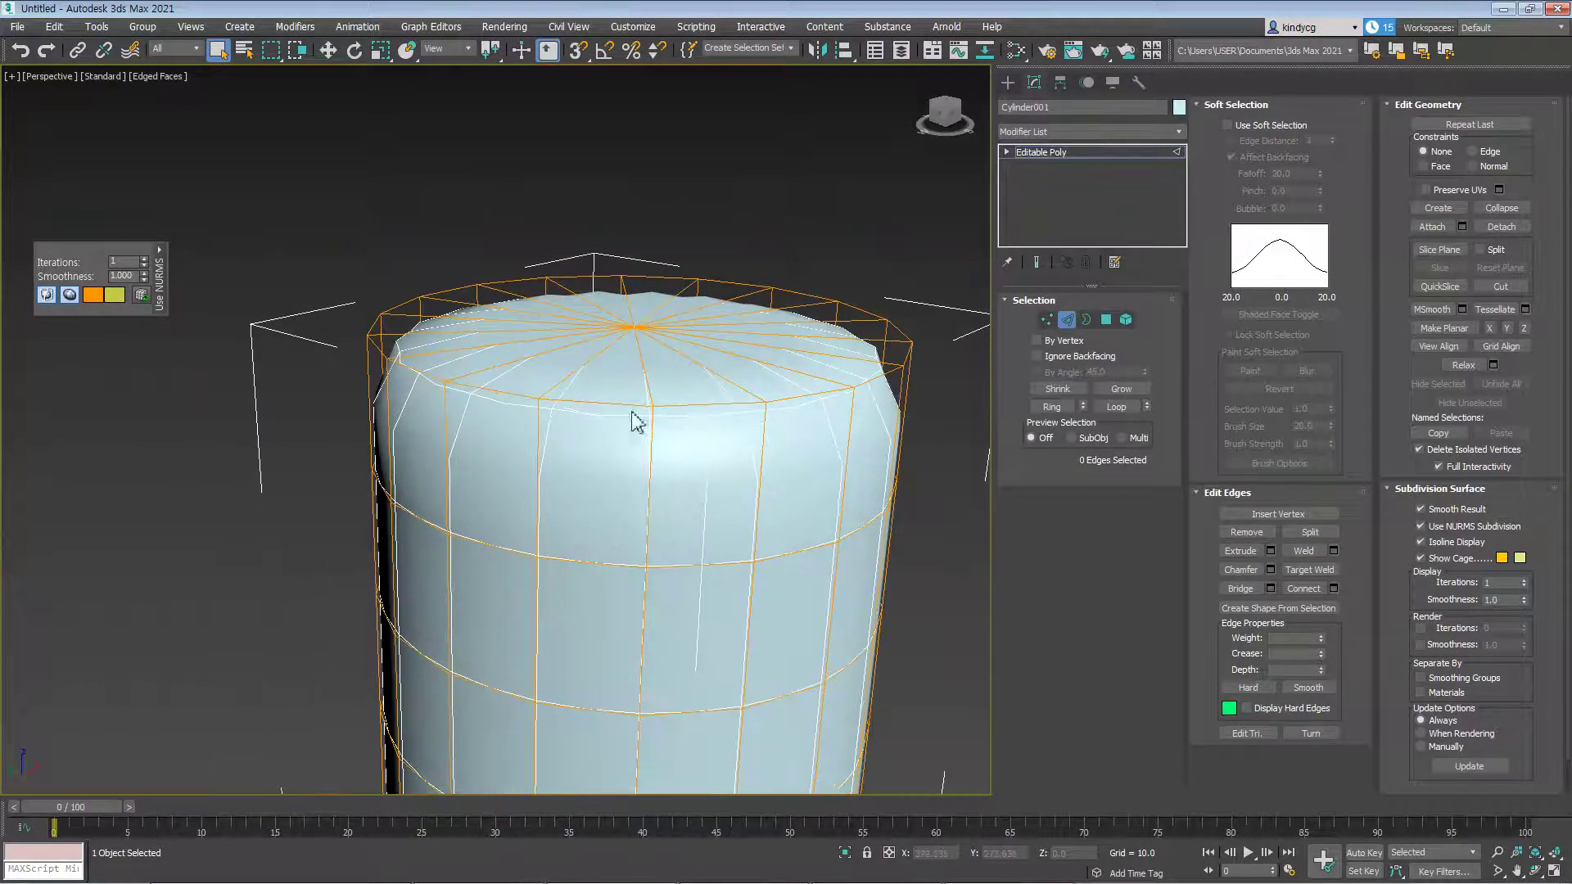
Examine how the cylinder's rounded top deviates from its orange control cage from several angles
{"action": "double_click", "coordinate": [679, 407]}
{"action": "middle_click_drag", "start_coordinate": [684, 403], "coordinate": [806, 424], "text": "alt"}
{"action": "scroll", "coordinate": [769, 396], "scroll_direction": "down", "scroll_amount": 3}
{"action": "middle_click_drag", "start_coordinate": [834, 448], "coordinate": [688, 396], "text": "alt"}
{"action": "scroll", "coordinate": [646, 370], "scroll_direction": "up", "scroll_amount": 3}
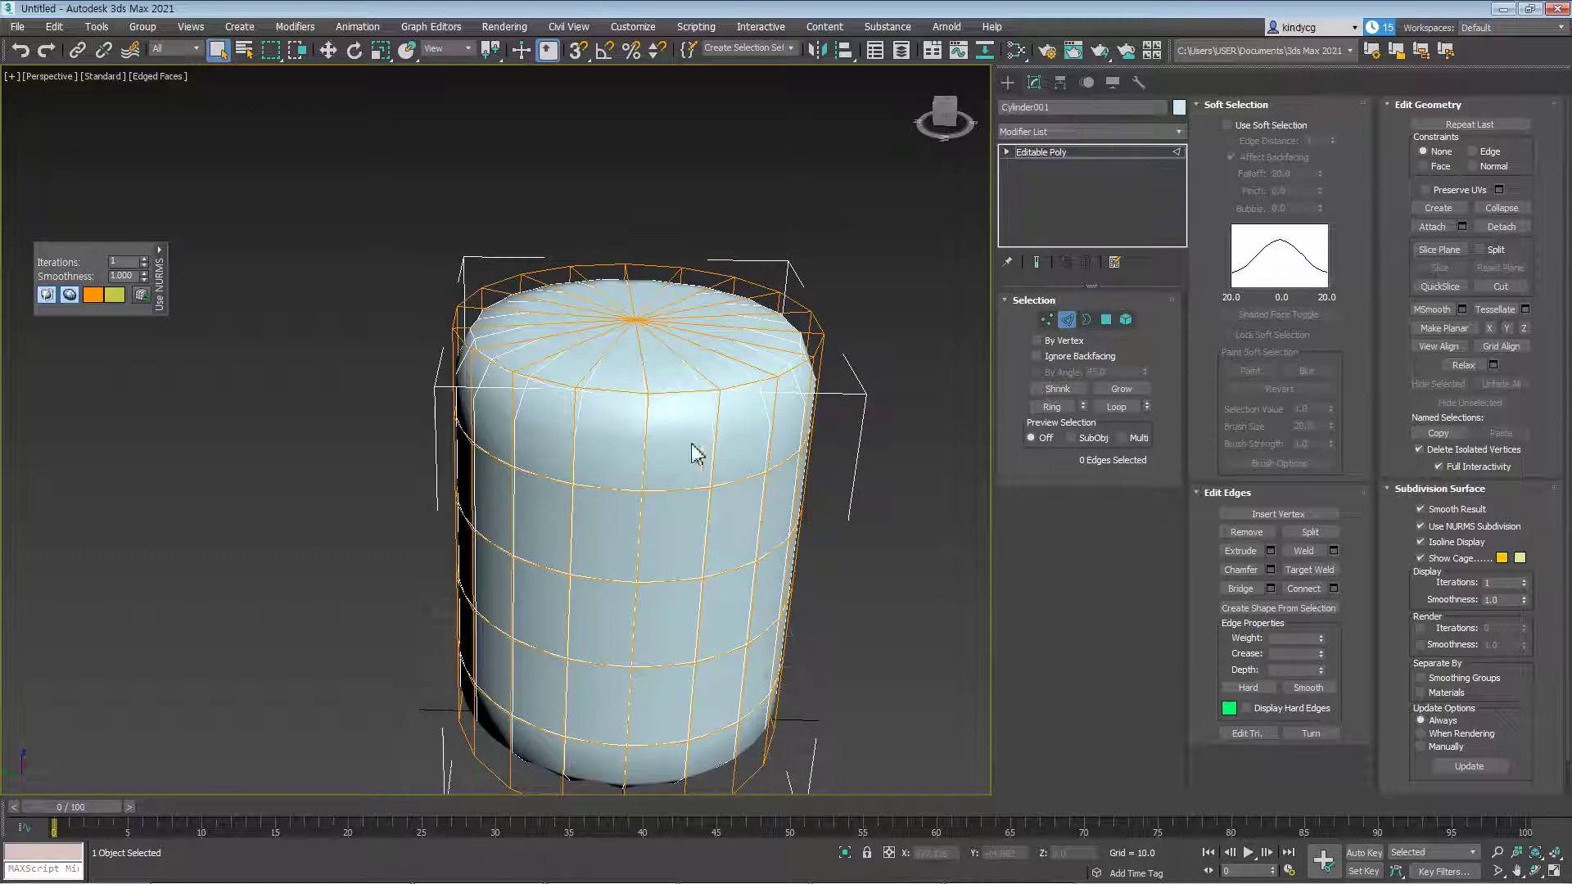
{"action": "middle_click_drag", "start_coordinate": [450, 374], "coordinate": [405, 321]}
{"action": "scroll", "coordinate": [449, 385], "scroll_direction": "up", "scroll_amount": 4}
{"action": "scroll", "coordinate": [449, 365], "scroll_direction": "down", "scroll_amount": 1}
{"action": "middle_click_drag", "start_coordinate": [550, 413], "coordinate": [596, 423], "text": "alt"}
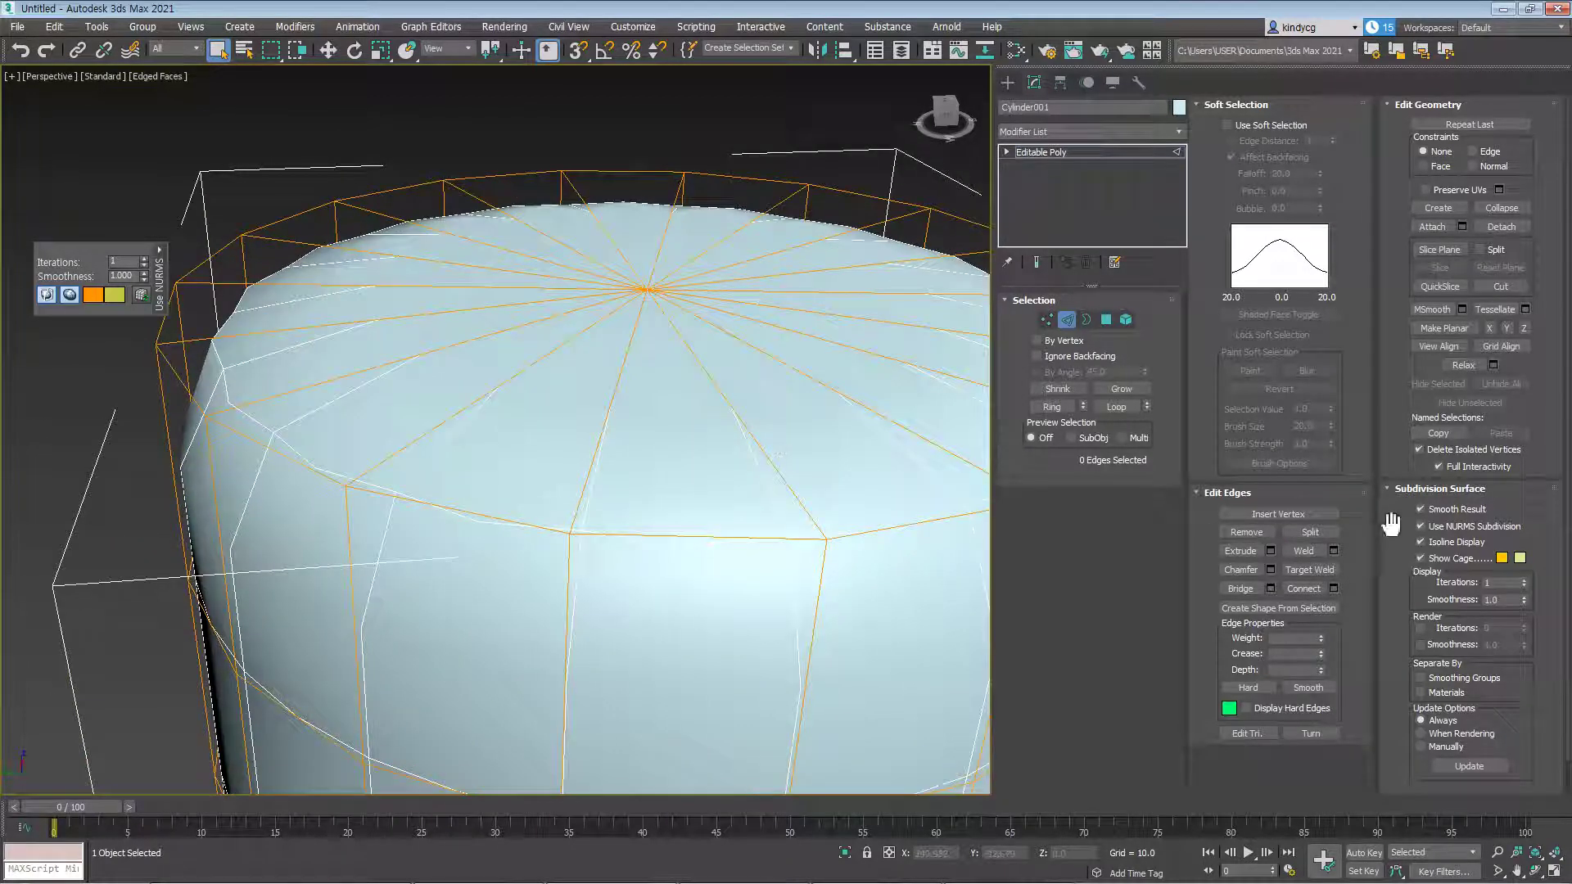
{"action": "middle_click_drag", "start_coordinate": [841, 528], "coordinate": [666, 491]}
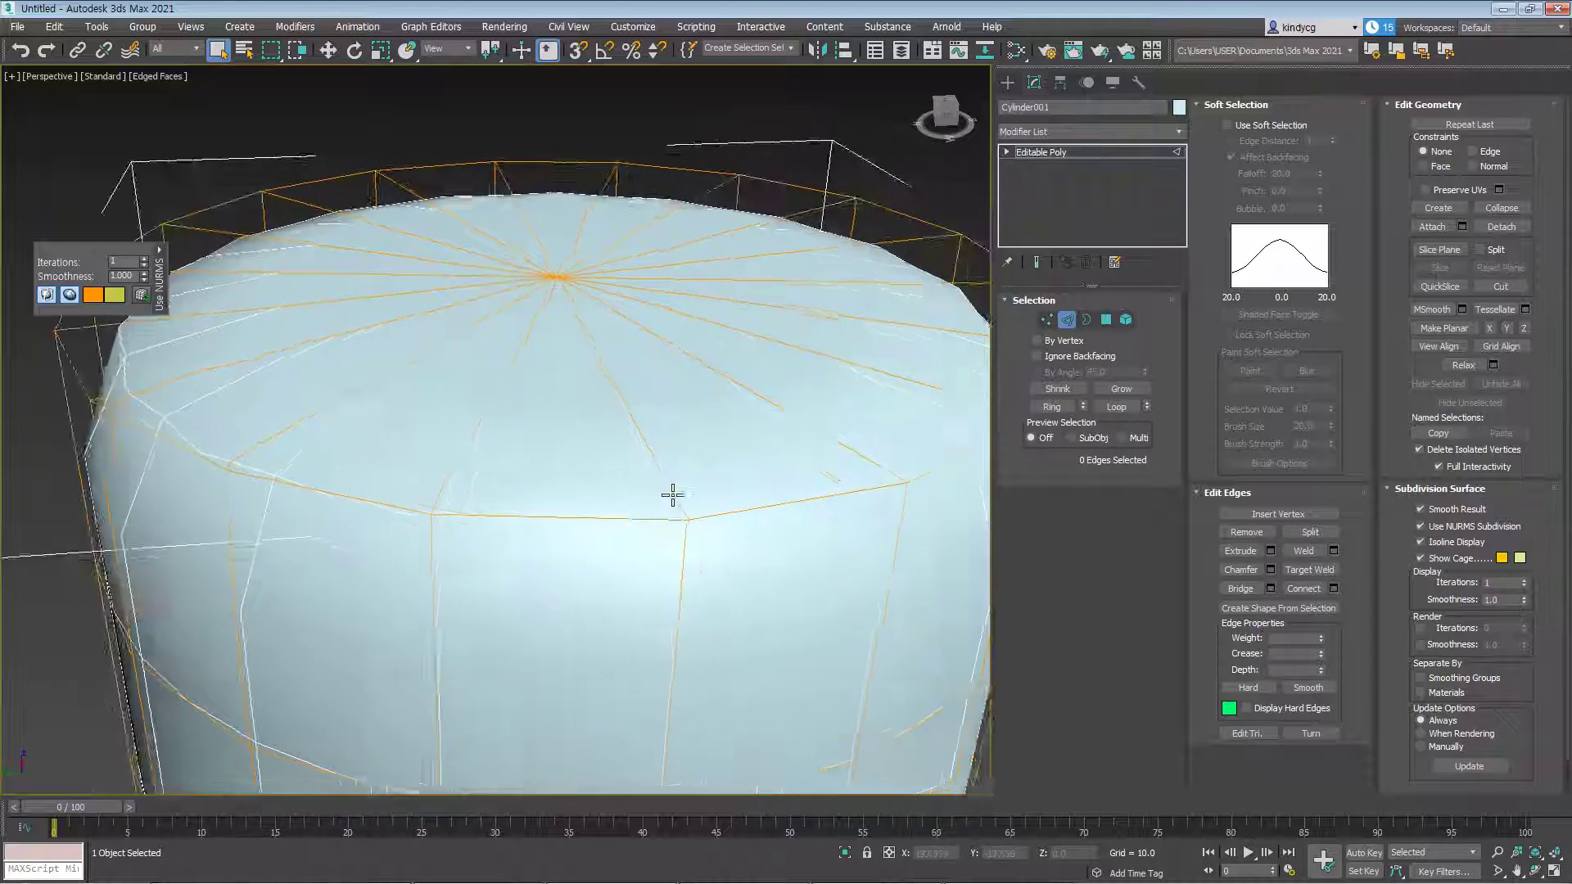
{"action": "scroll", "coordinate": [691, 502], "scroll_direction": "down", "scroll_amount": 2}
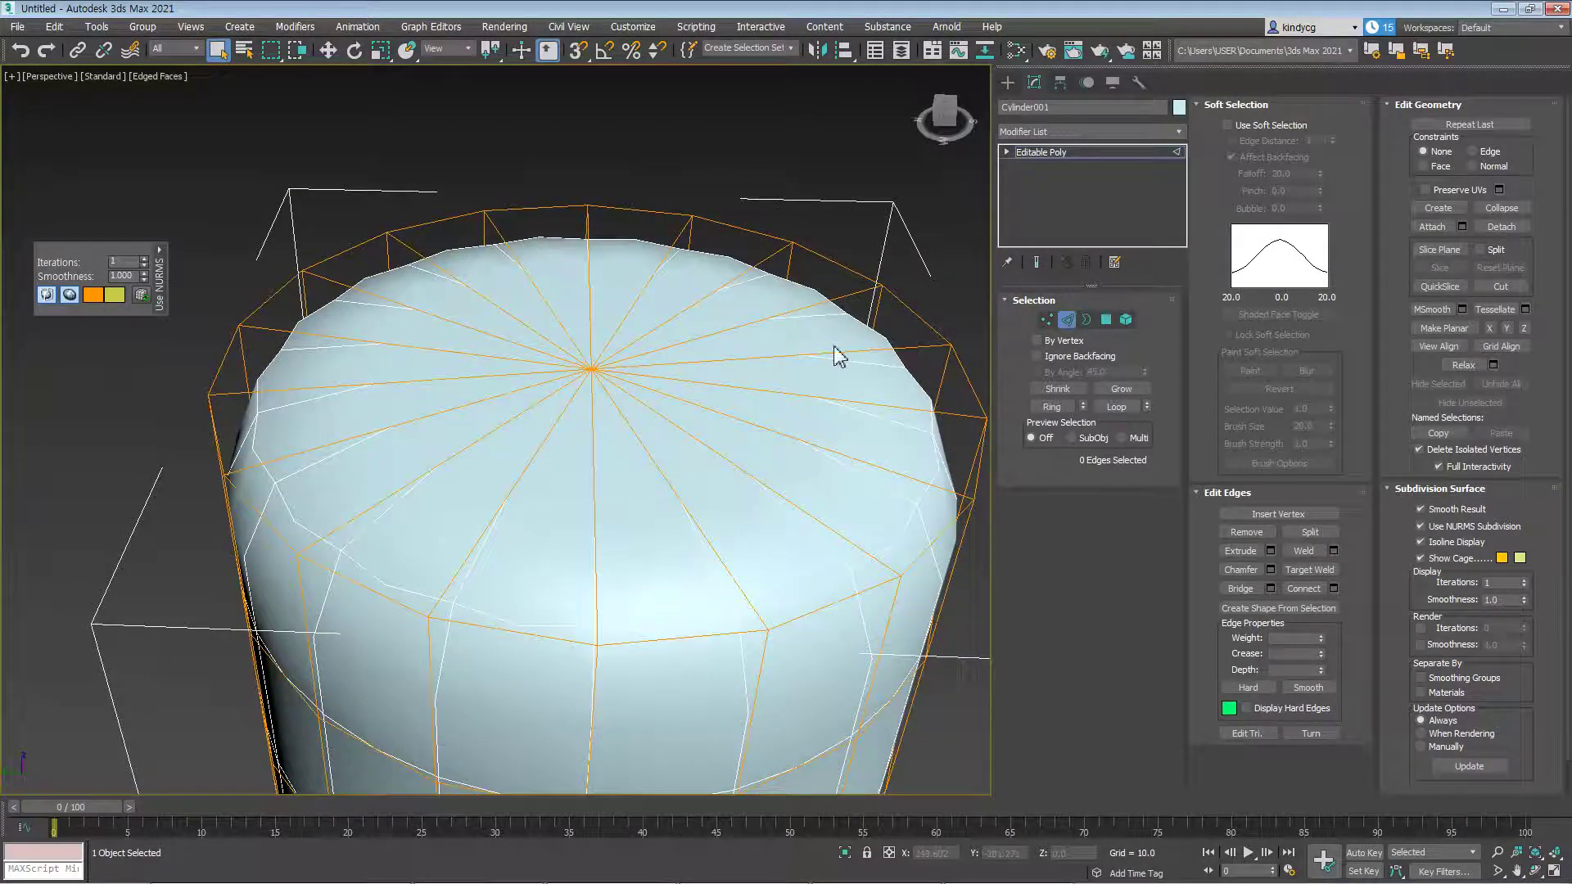
Select the complete edge loop around the cylinder's top rim and check it in a lower side view
{"action": "double_click", "coordinate": [755, 233]}
{"action": "middle_click_drag", "start_coordinate": [800, 481], "coordinate": [827, 483]}
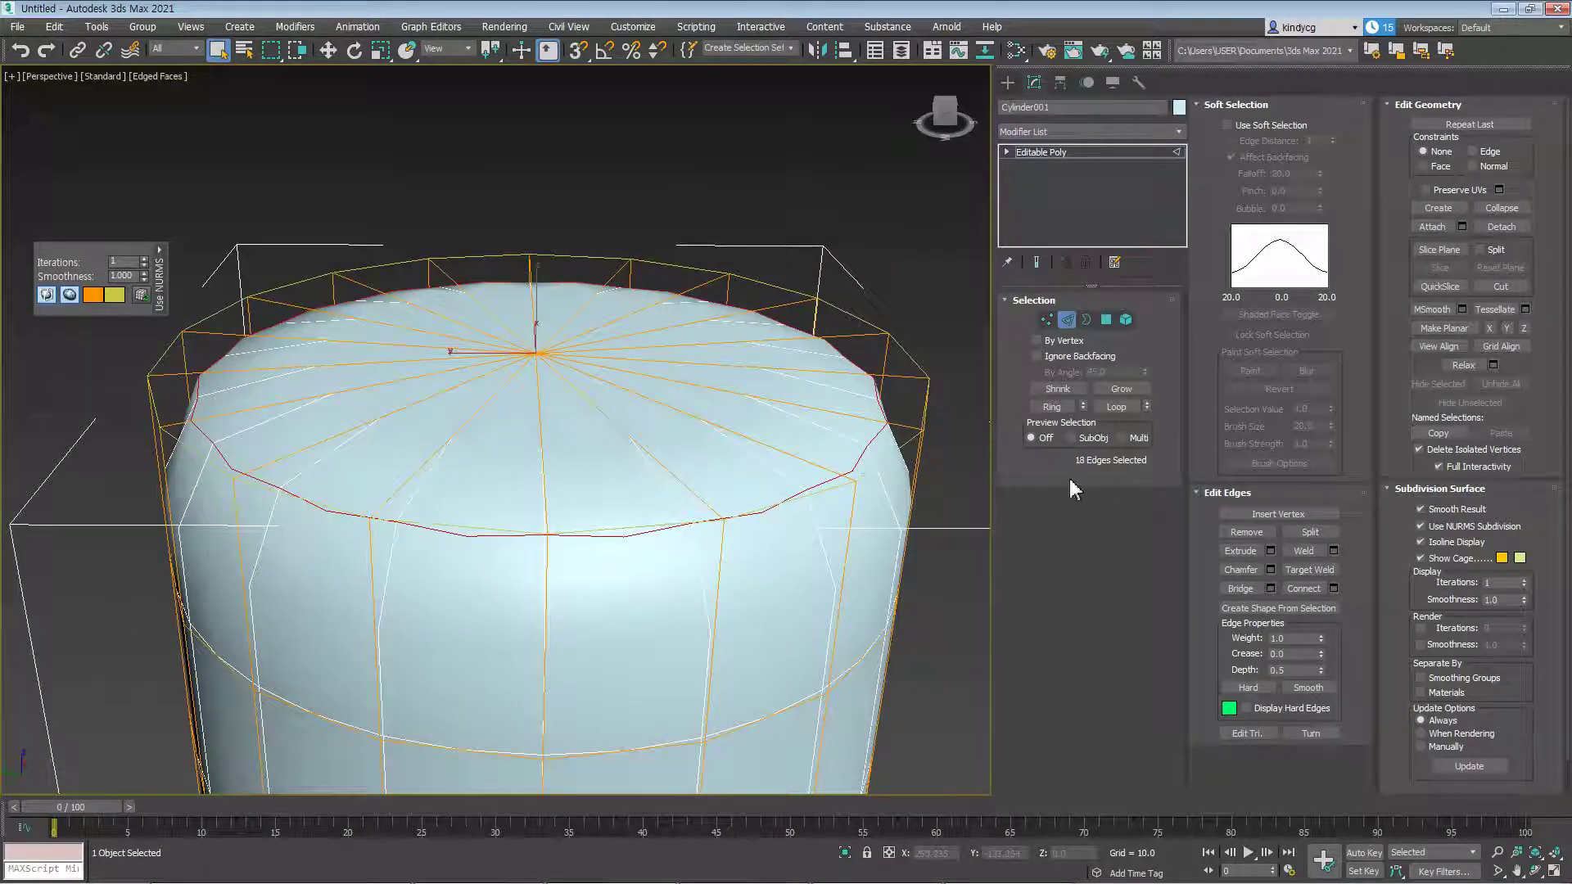
{"action": "left_click", "coordinate": [1420, 541]}
{"action": "middle_click_drag", "start_coordinate": [814, 617], "coordinate": [911, 521], "text": "alt"}
{"action": "scroll", "coordinate": [782, 537], "scroll_direction": "down", "scroll_amount": 3}
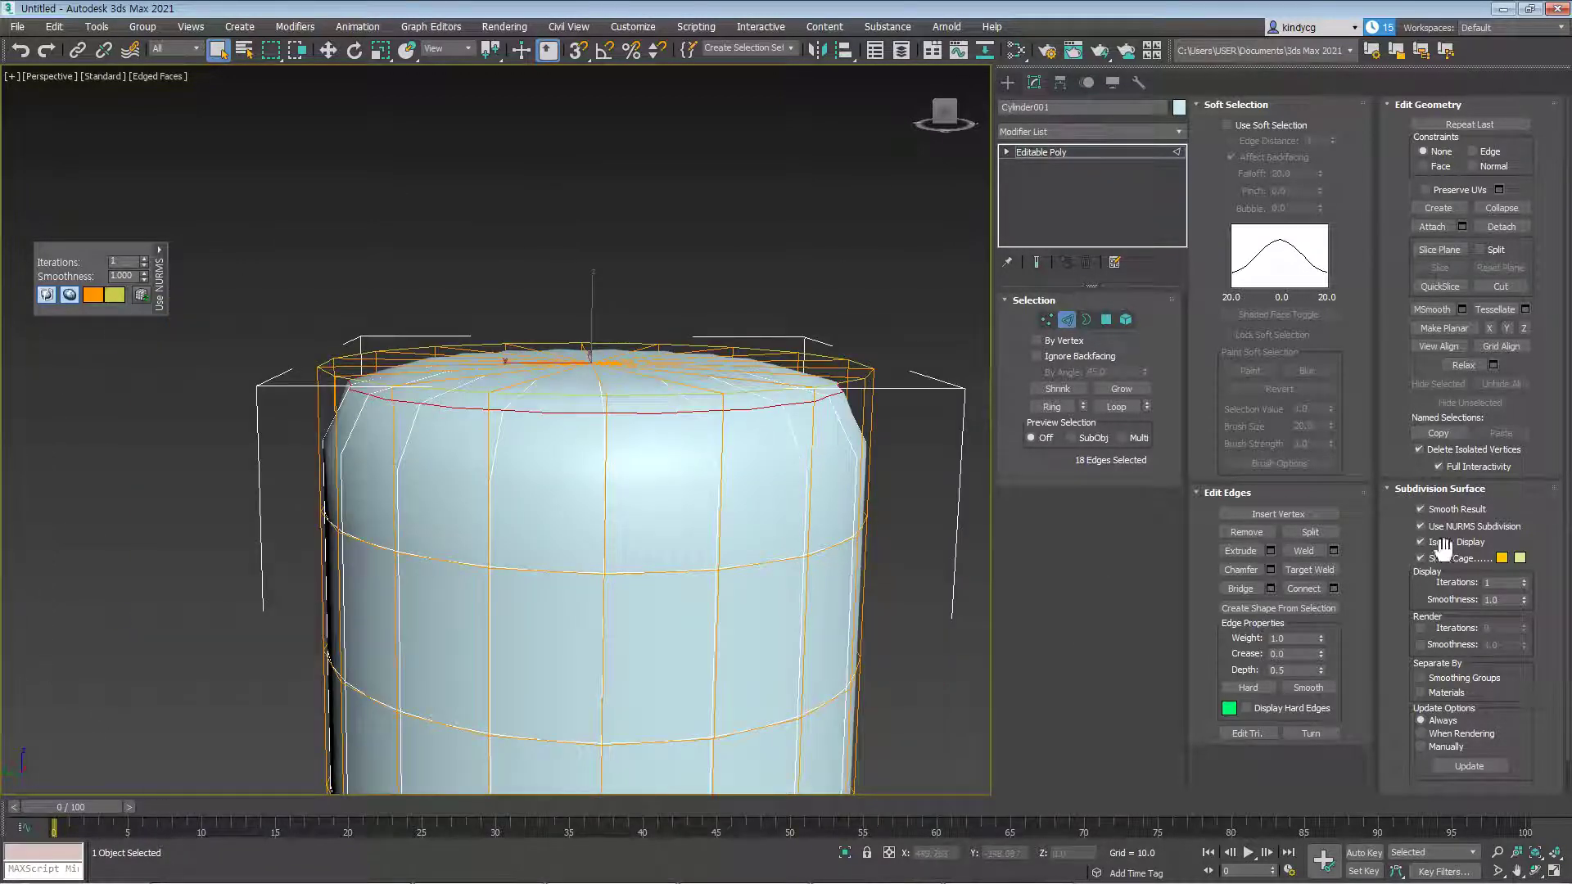
{"action": "middle_click_drag", "start_coordinate": [645, 551], "coordinate": [671, 524]}
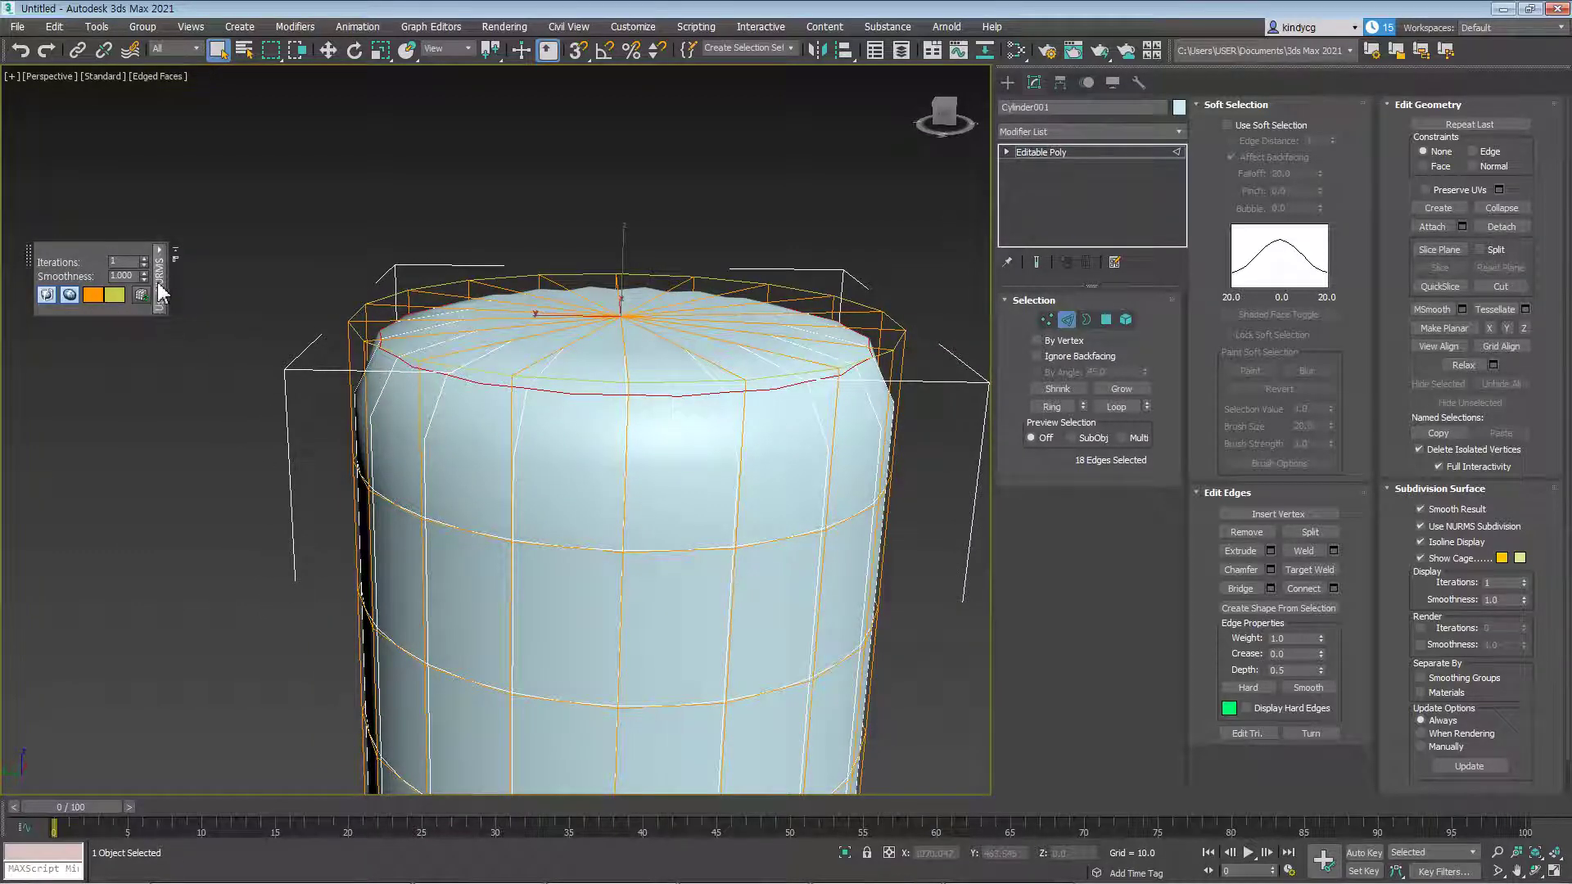
Move the floating NURMS settings closer to the cylinder and set the subdivision display iterations to 3
{"action": "left_click_drag", "start_coordinate": [56, 259], "coordinate": [171, 230]}
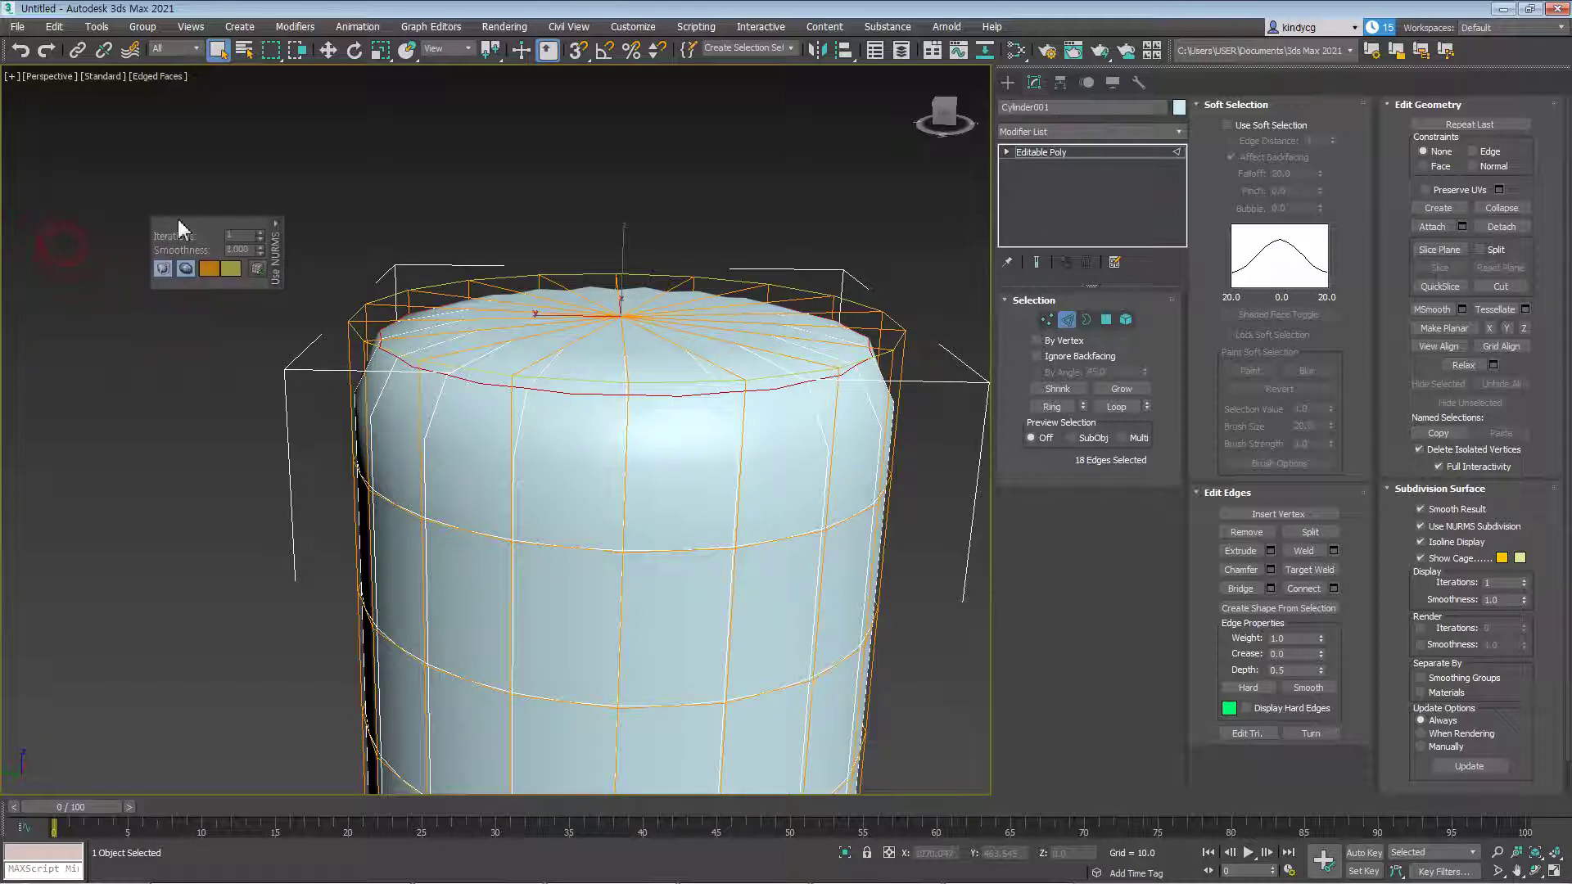
{"action": "left_click_drag", "start_coordinate": [1428, 586], "coordinate": [1428, 564]}
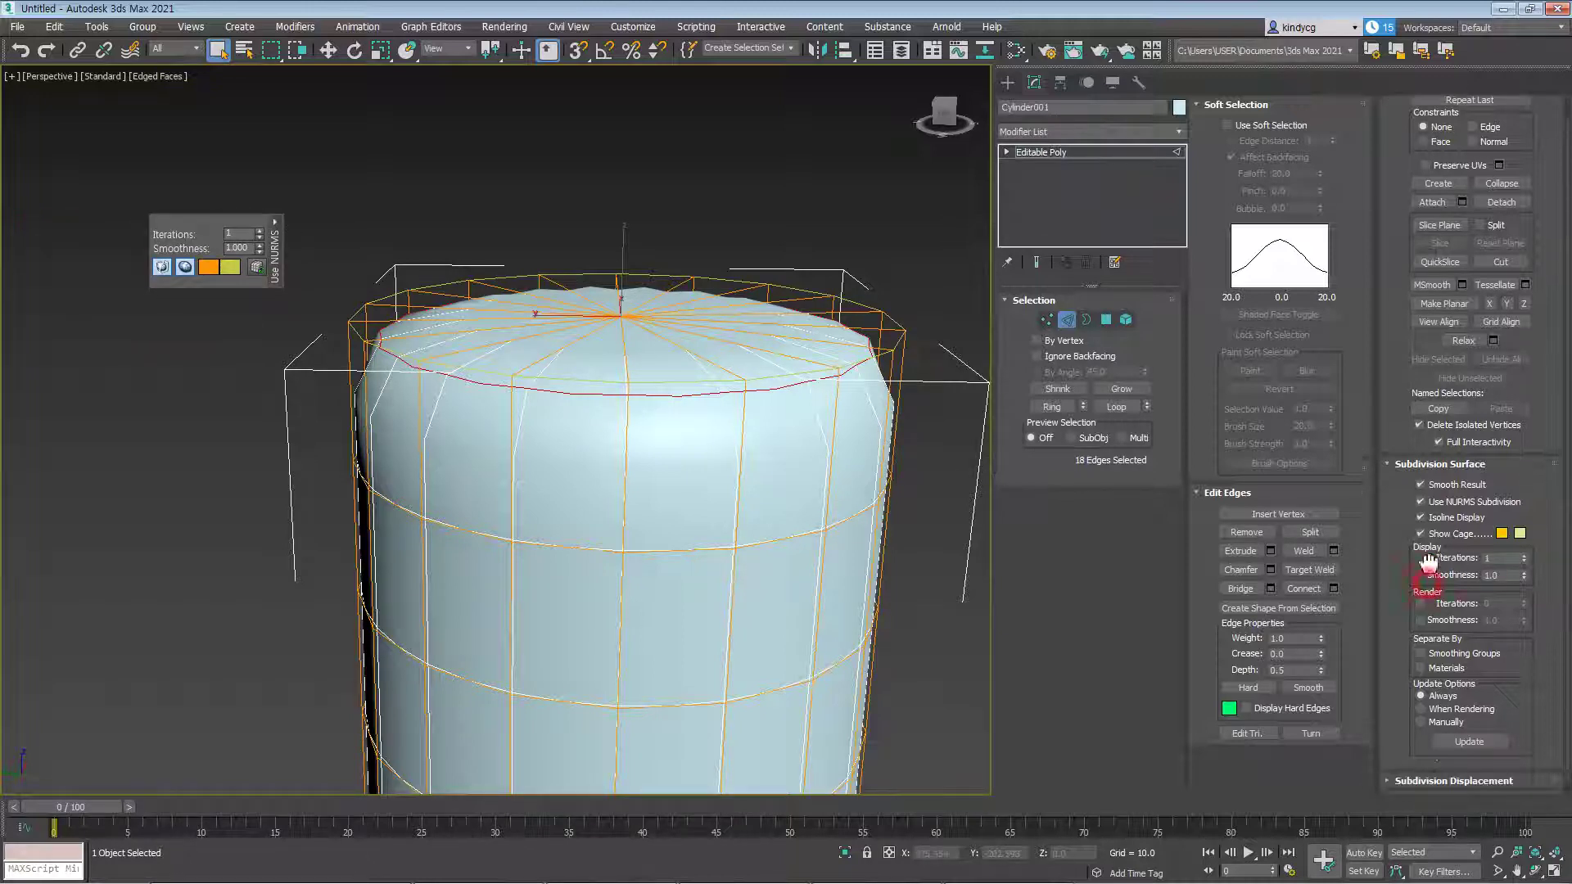
{"action": "left_click", "coordinate": [1524, 556]}
{"action": "left_click", "coordinate": [1524, 557]}
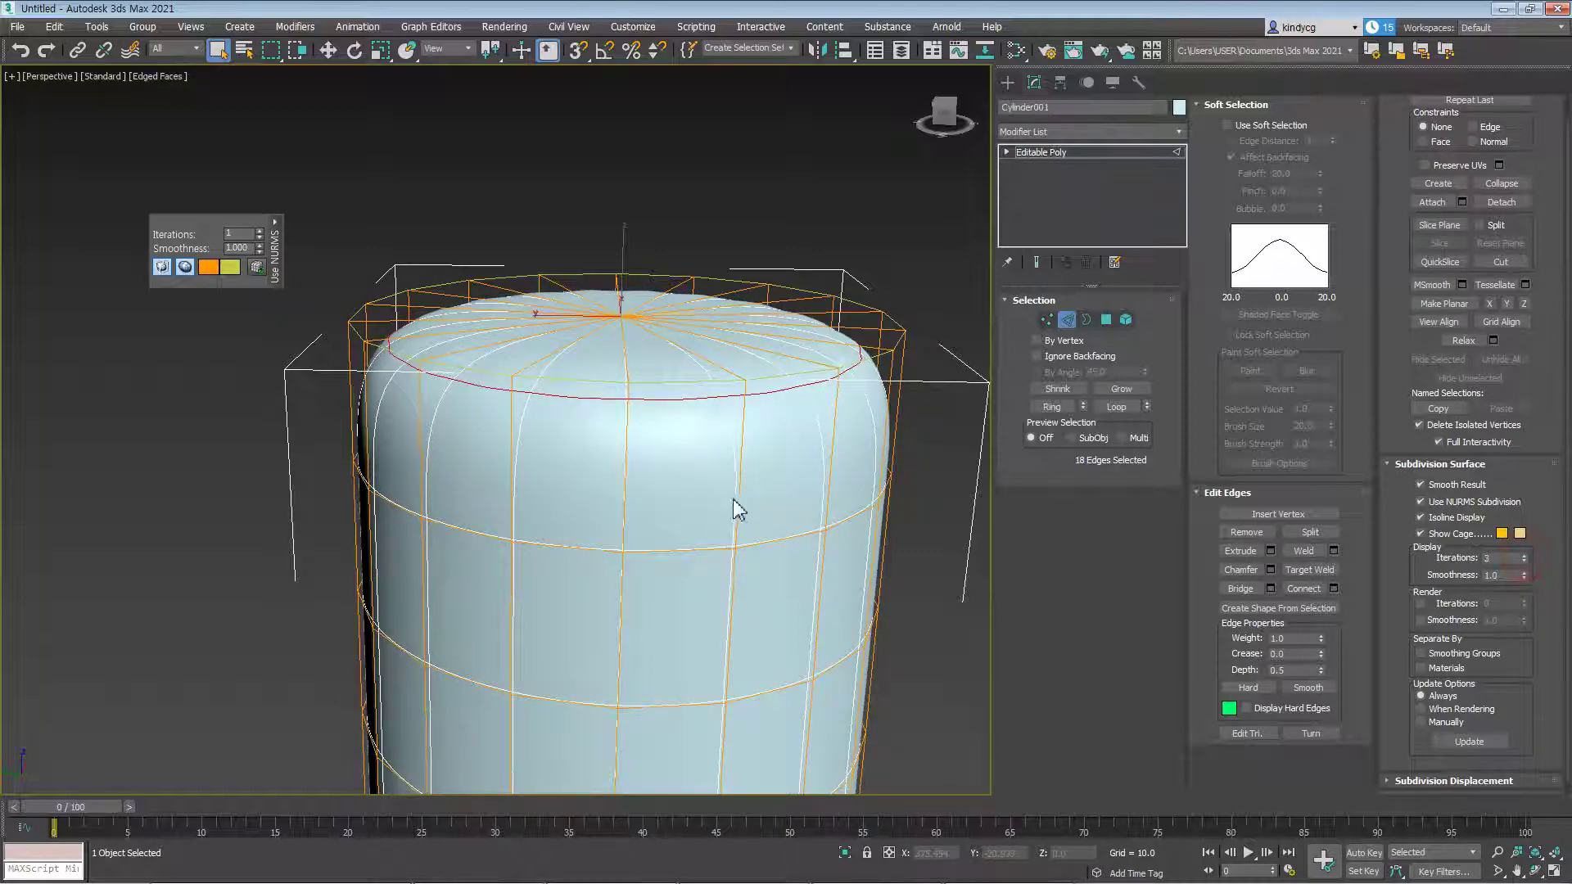
{"action": "scroll", "coordinate": [764, 512], "scroll_direction": "up", "scroll_amount": 5}
{"action": "middle_click_drag", "start_coordinate": [807, 456], "coordinate": [779, 494]}
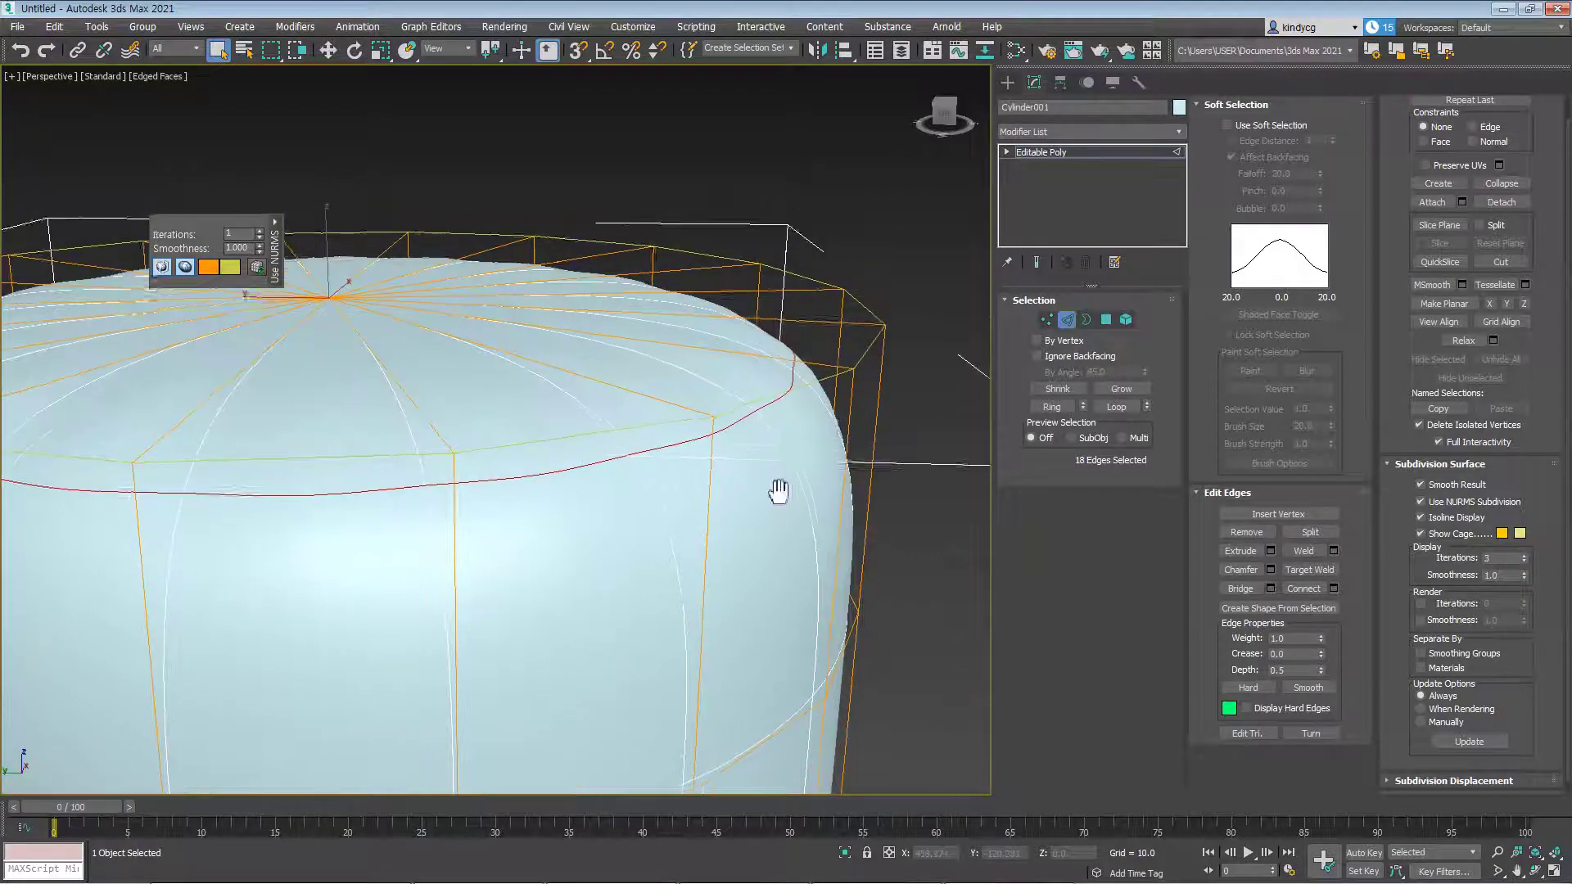
Lower the display iterations and return them to 3 to compare the smoothness of the rim
{"action": "left_click", "coordinate": [1524, 561]}
{"action": "left_click", "coordinate": [1524, 561]}
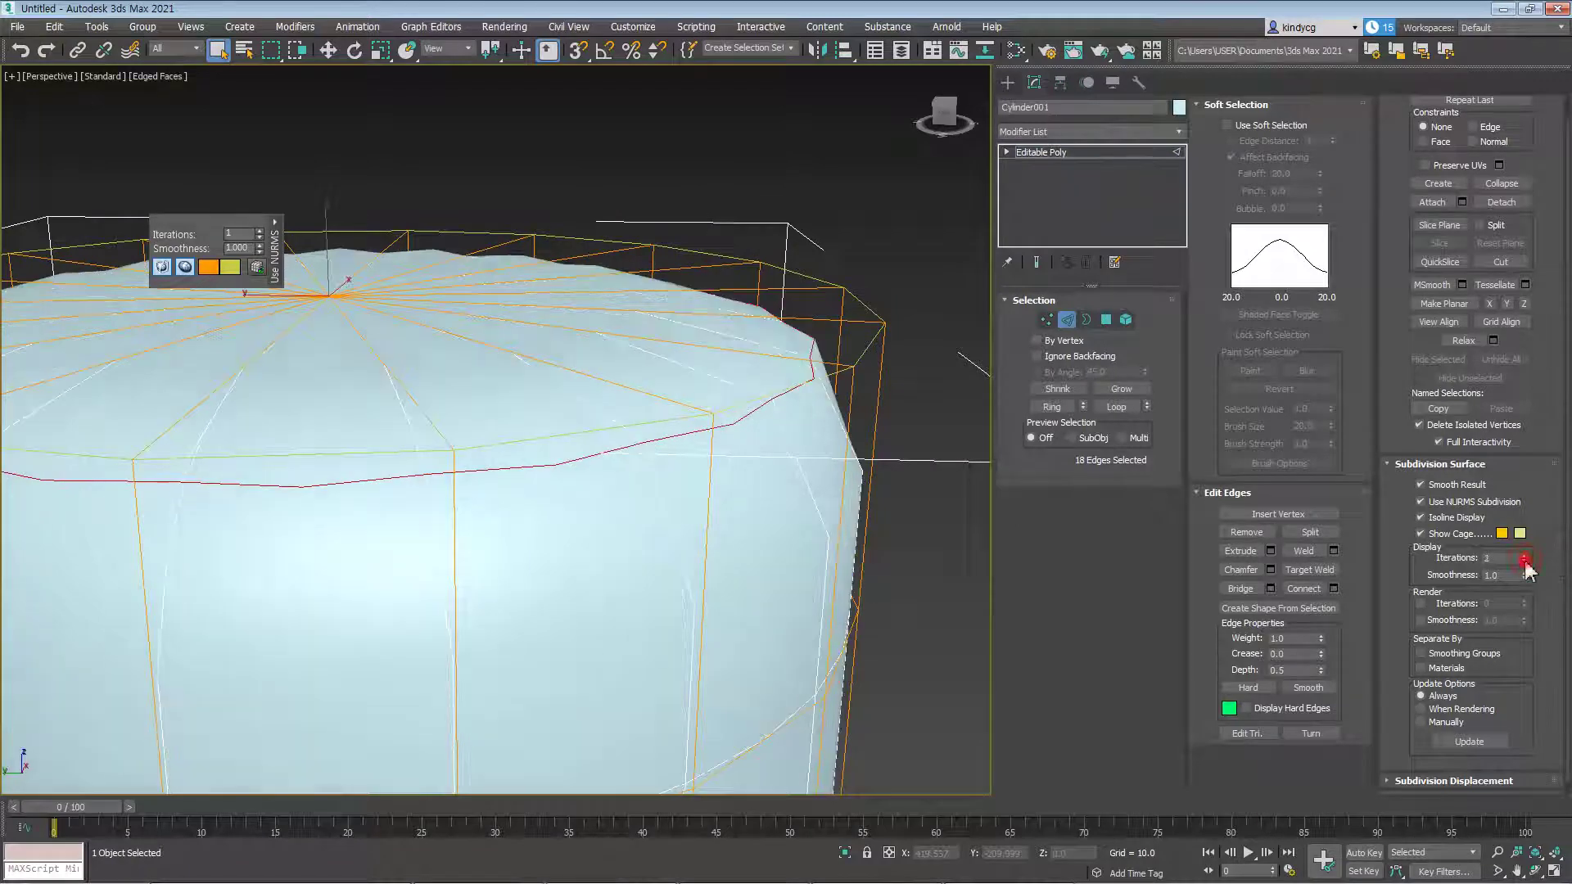
{"action": "left_click", "coordinate": [1524, 557]}
{"action": "left_click", "coordinate": [1524, 557]}
{"action": "middle_click_drag", "start_coordinate": [746, 523], "coordinate": [747, 532]}
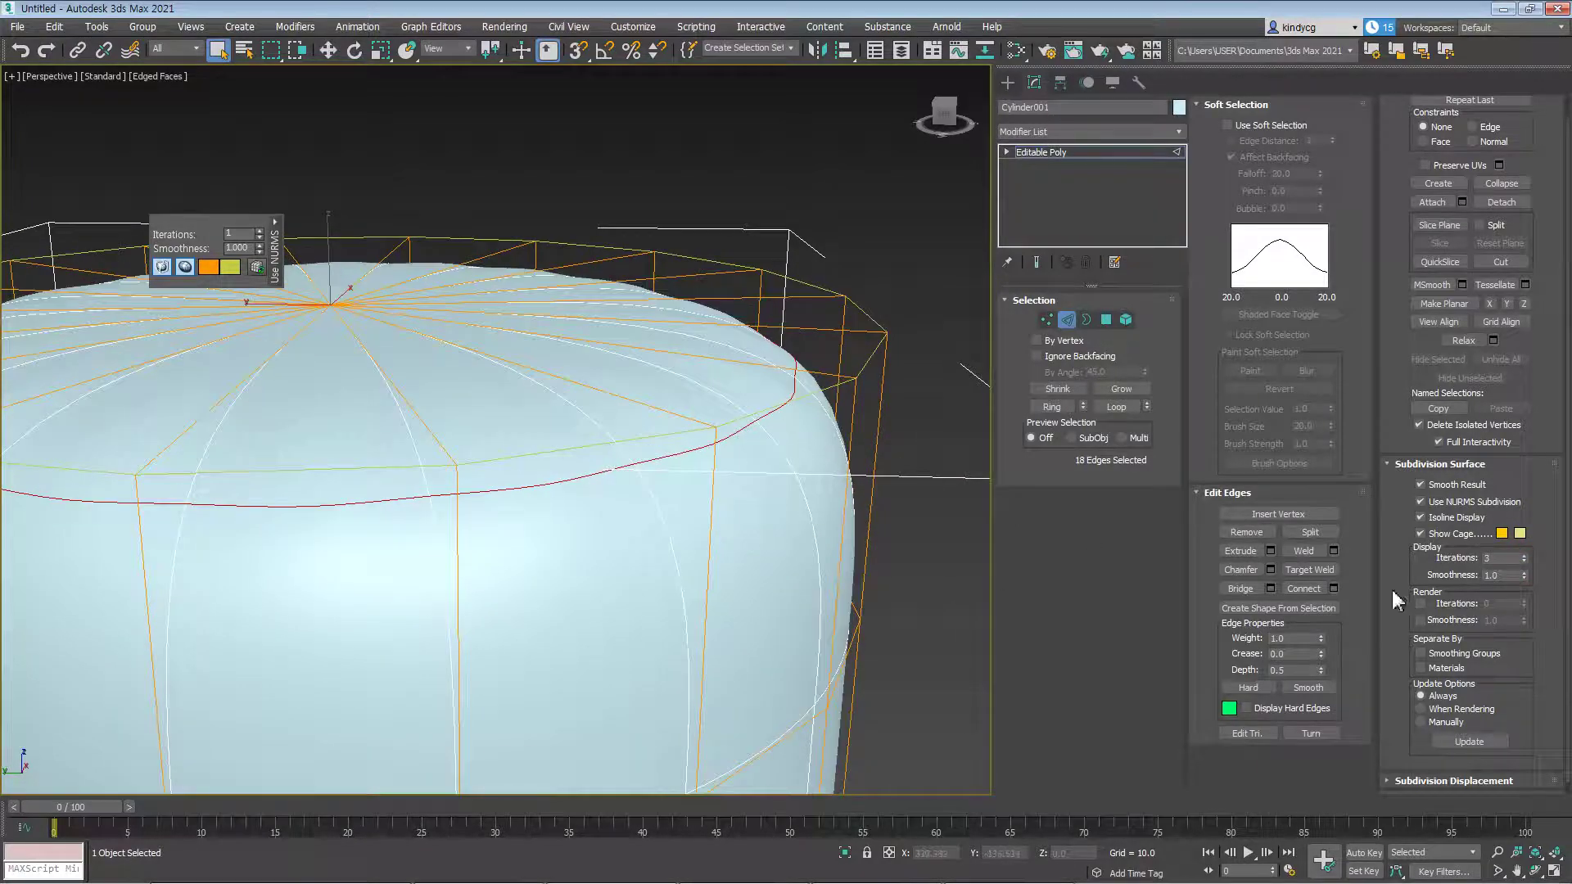
Enable separate render iterations of 3 and test-render the perspective view, closing the render window when done
{"action": "left_click", "coordinate": [1420, 603]}
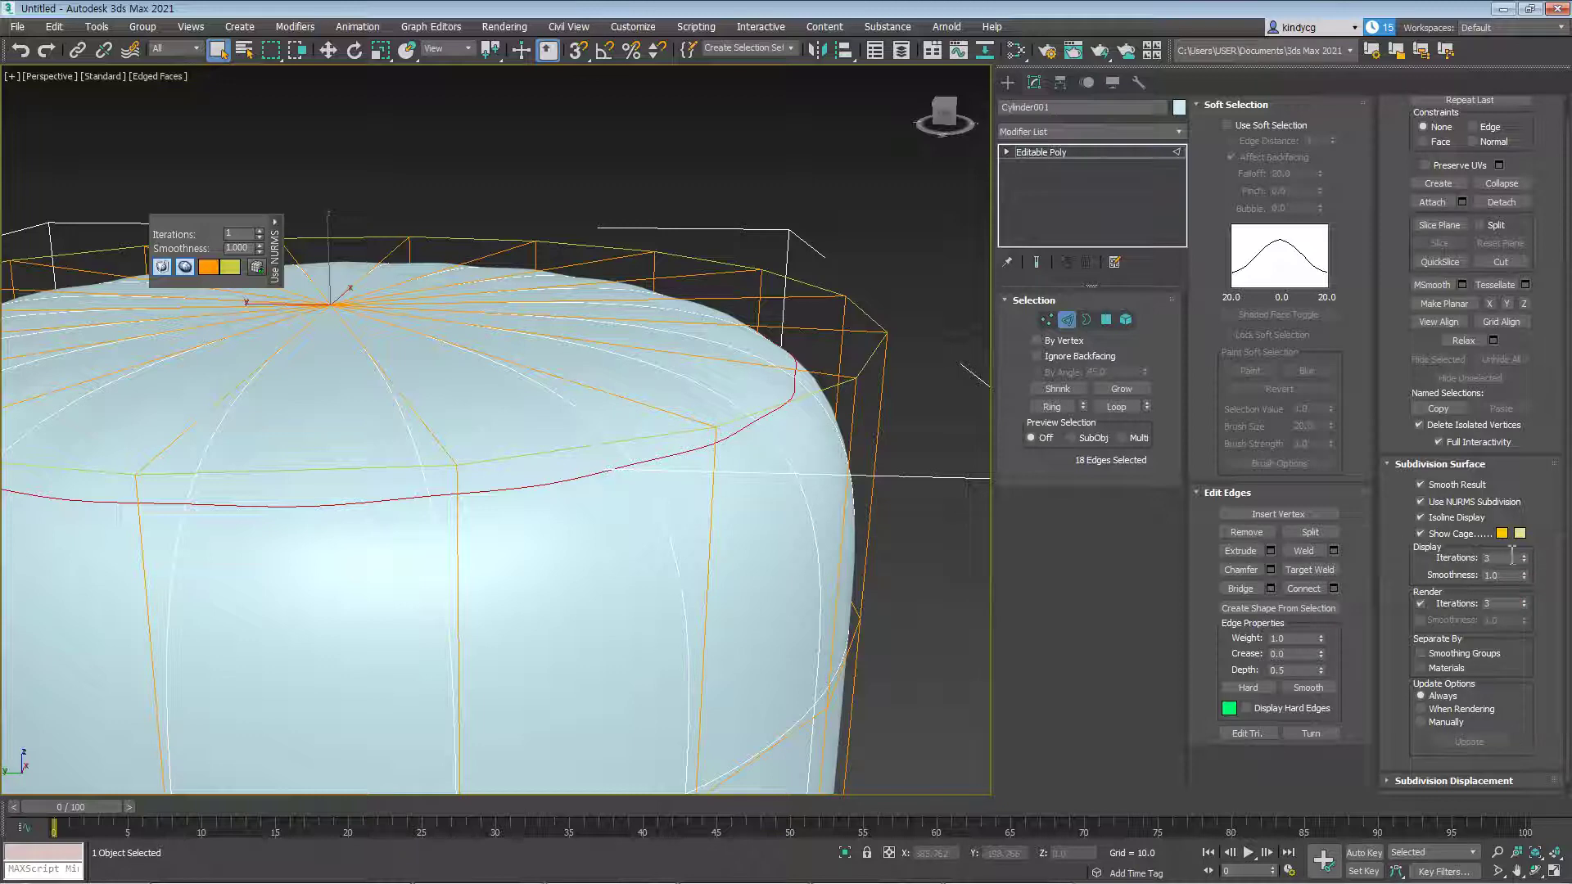
{"action": "key", "text": "shift+q"}
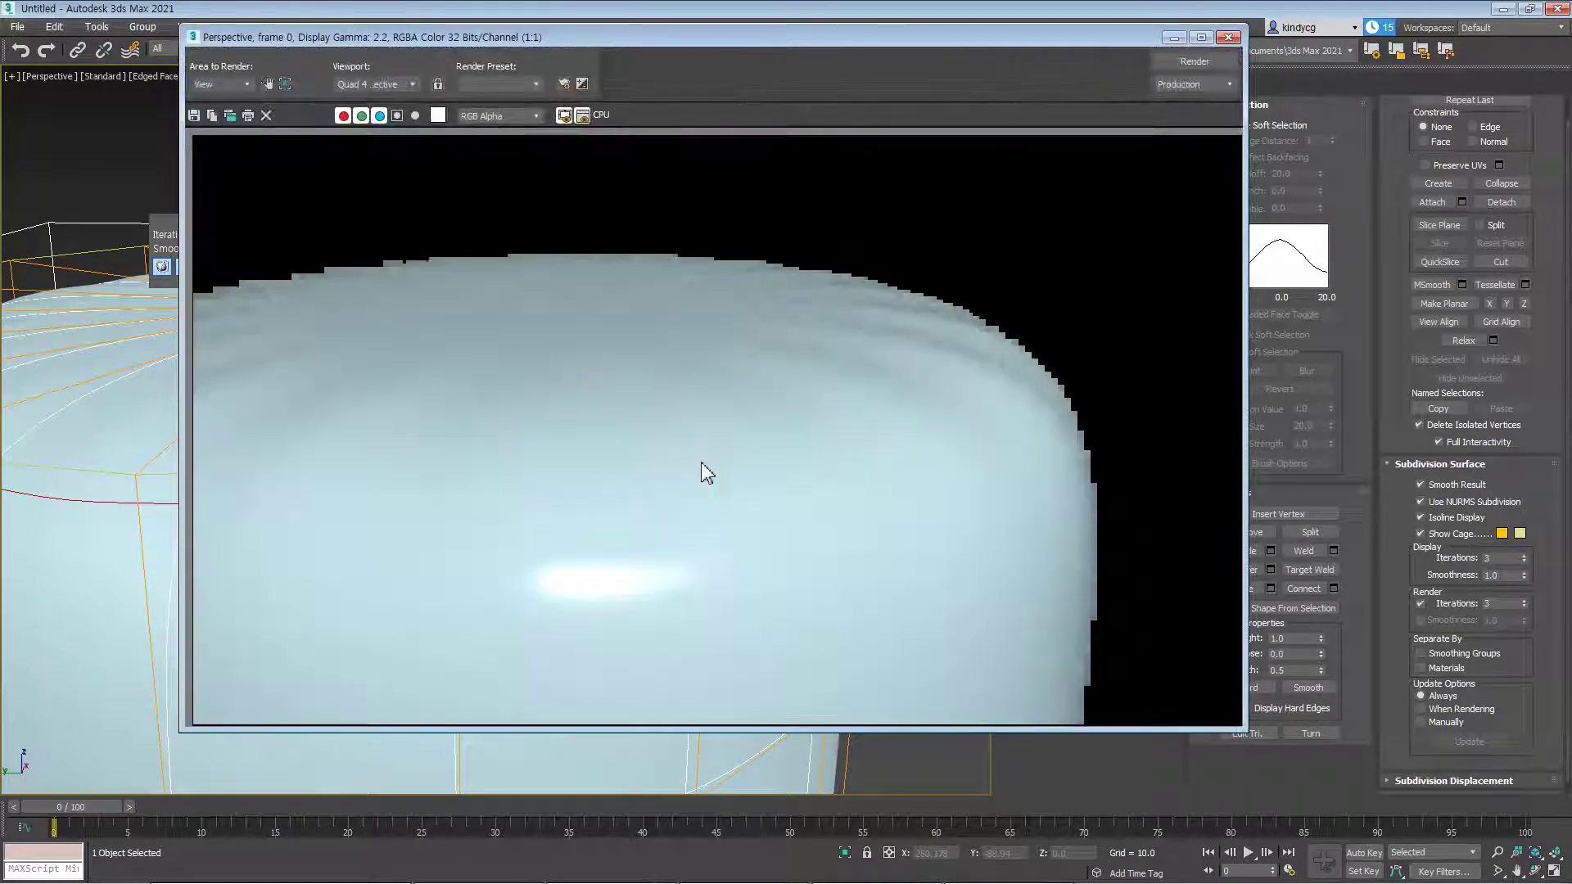
{"action": "left_click_drag", "start_coordinate": [1121, 32], "coordinate": [1007, 80]}
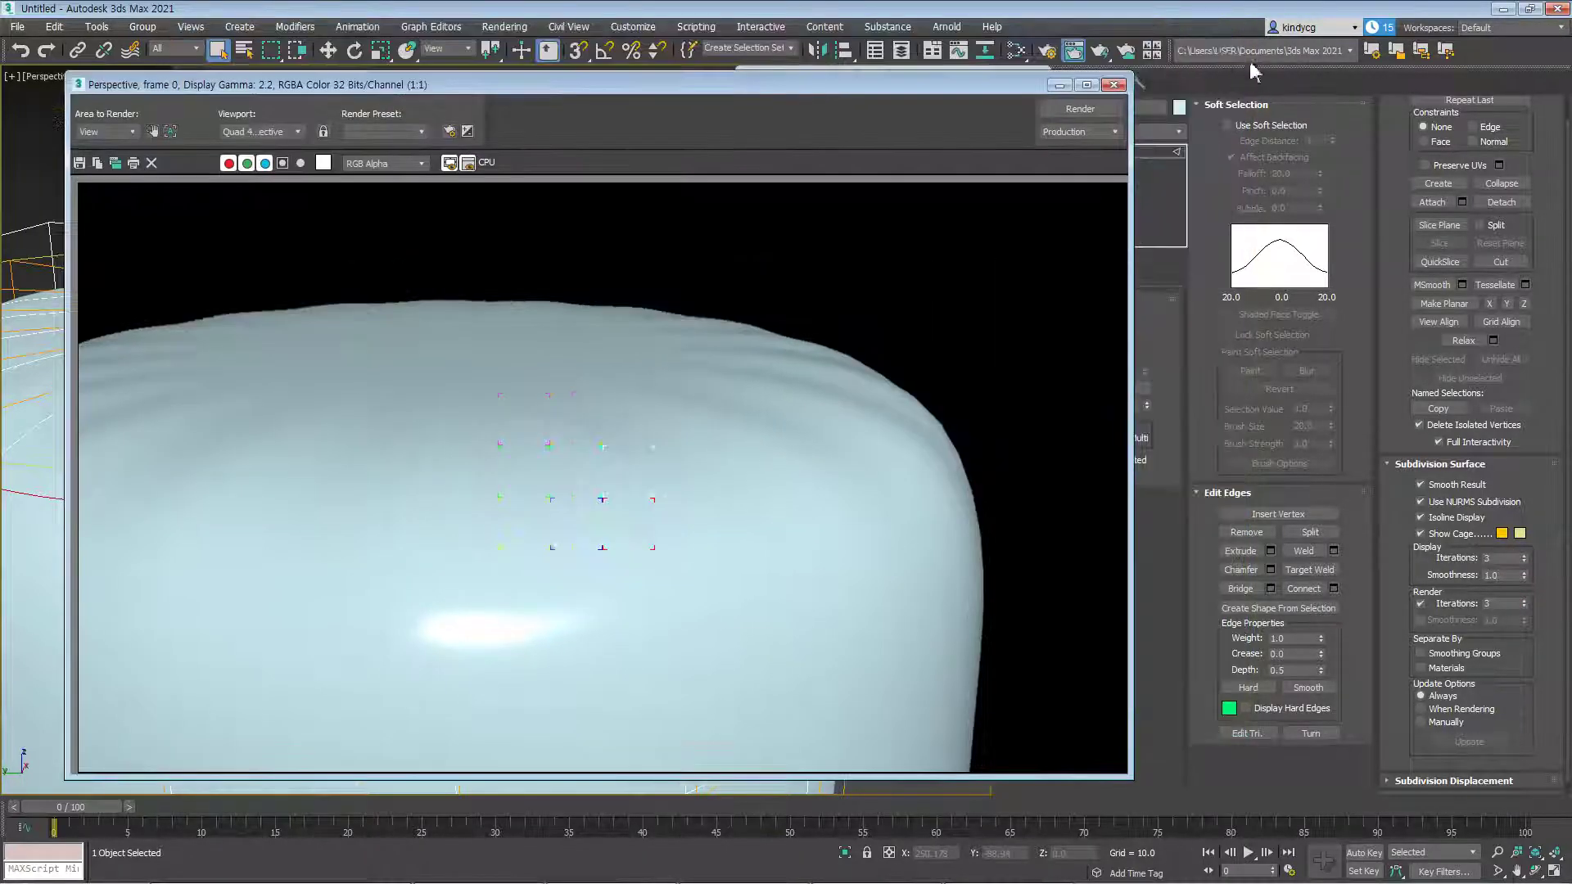
{"action": "left_click", "coordinate": [1114, 87]}
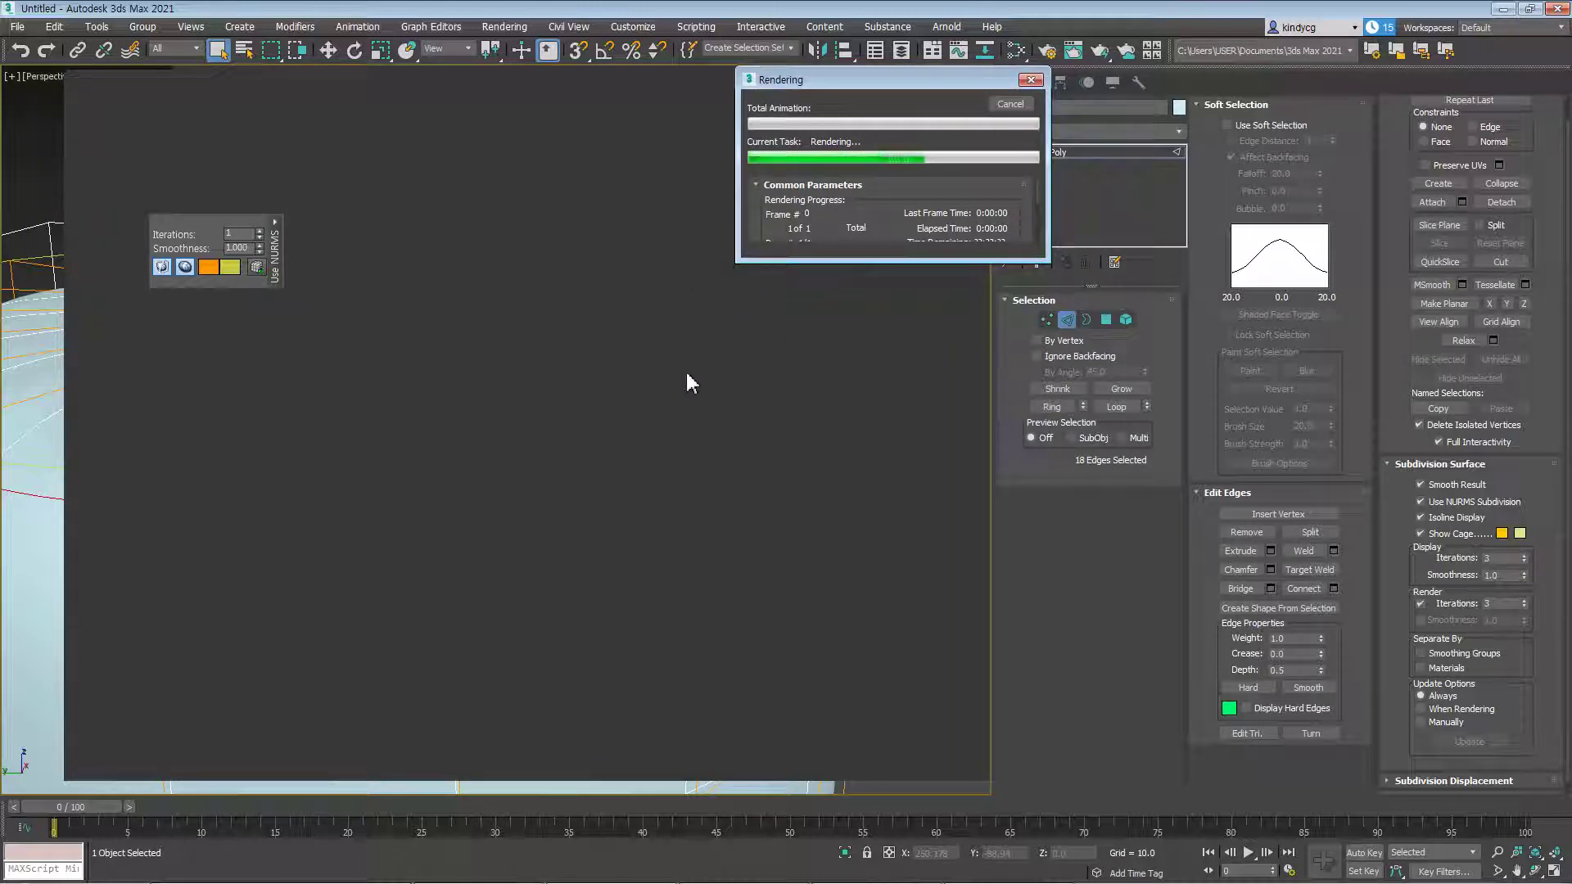
{"action": "left_click", "coordinate": [1015, 106]}
{"action": "mouse_move", "coordinate": [727, 390]}
{"action": "middle_mouse_down"}
{"action": "mouse_move", "coordinate": [751, 365]}
{"action": "mouse_move", "coordinate": [655, 418]}
{"action": "mouse_move", "coordinate": [700, 414]}
{"action": "mouse_move", "coordinate": [721, 367]}
{"action": "middle_mouse_up"}
{"action": "middle_click_drag", "start_coordinate": [831, 535], "coordinate": [931, 562], "text": "alt"}
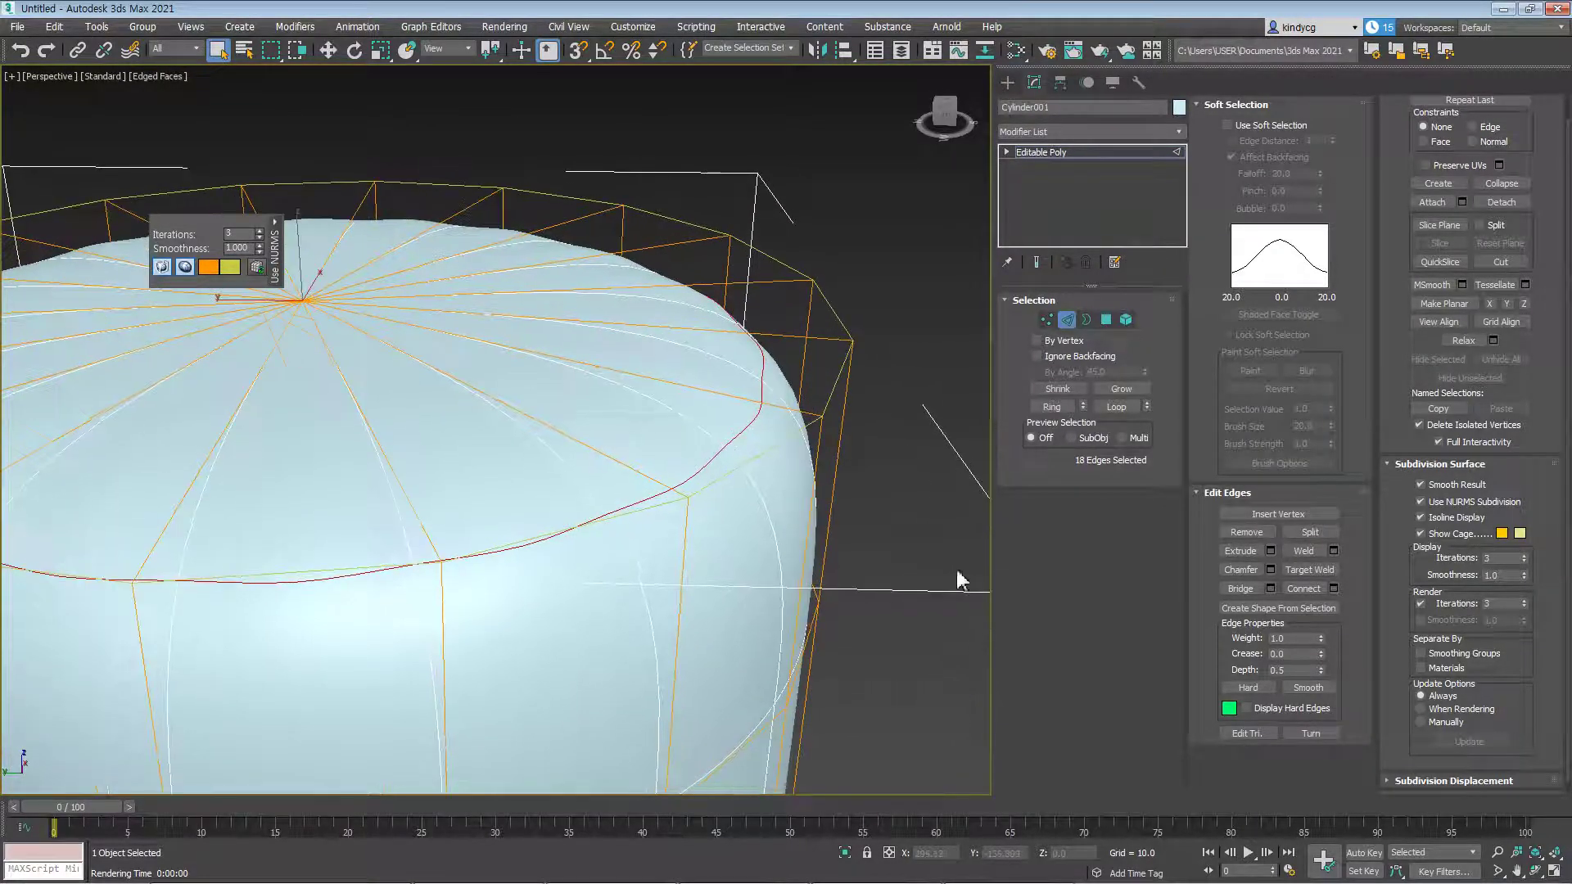
Set the subdivision display iterations to 1 and inspect the cylinder's cap
{"action": "left_click", "coordinate": [1525, 557]}
{"action": "left_click", "coordinate": [1524, 557]}
{"action": "left_click", "coordinate": [1524, 562]}
{"action": "left_click", "coordinate": [1524, 562]}
{"action": "left_click", "coordinate": [1524, 562]}
{"action": "left_click", "coordinate": [1524, 562]}
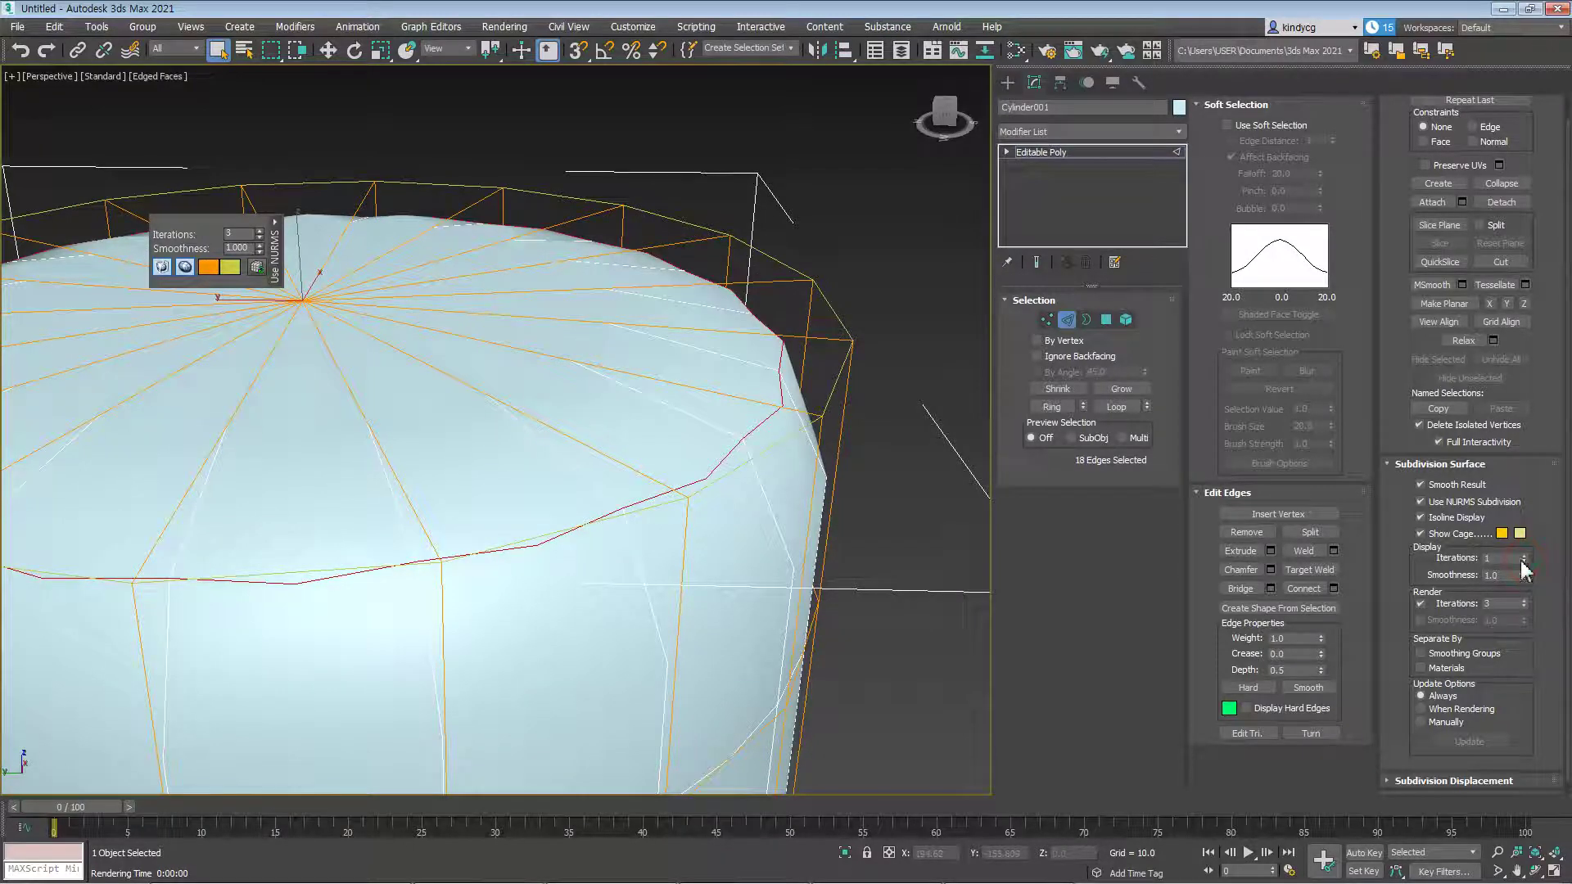
{"action": "mouse_move", "coordinate": [842, 605]}
{"action": "middle_mouse_down", "text": "alt"}
{"action": "mouse_move", "coordinate": [831, 581]}
{"action": "mouse_move", "coordinate": [824, 604]}
{"action": "middle_mouse_up", "text": "alt"}
{"action": "middle_click_drag", "start_coordinate": [738, 530], "coordinate": [753, 563], "text": "alt"}
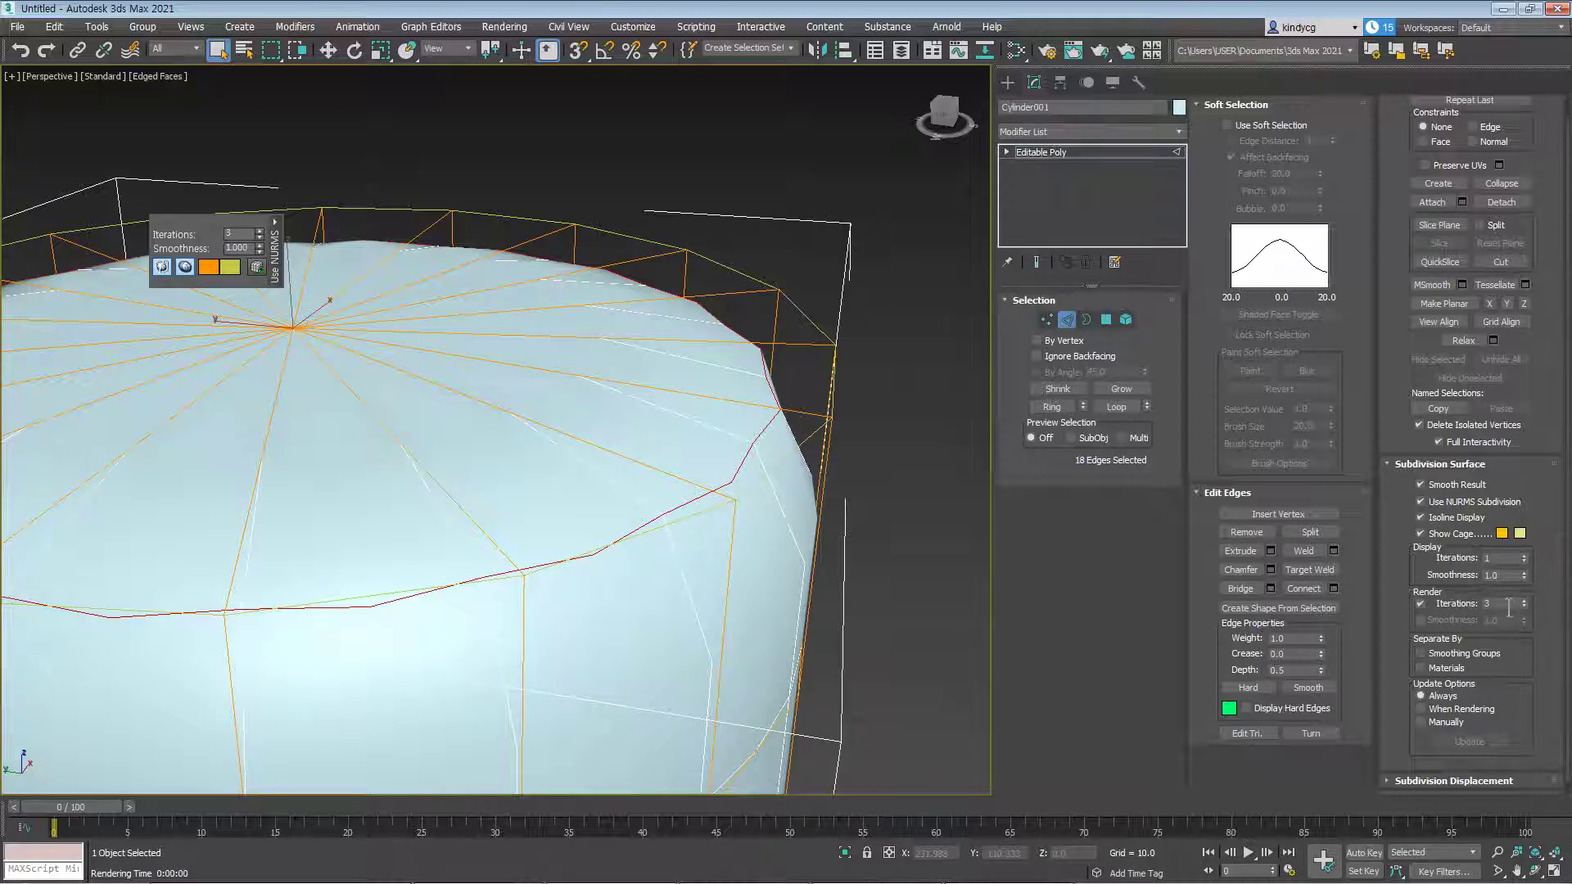
Turn off the separate render iterations and set the display iterations to 3
{"action": "left_click", "coordinate": [1415, 603]}
{"action": "left_click", "coordinate": [1523, 555]}
{"action": "left_click", "coordinate": [1523, 556]}
{"action": "middle_click_drag", "start_coordinate": [647, 455], "coordinate": [675, 515], "text": "alt"}
{"action": "scroll", "coordinate": [653, 600], "scroll_direction": "down", "scroll_amount": 4}
{"action": "scroll", "coordinate": [709, 572], "scroll_direction": "up", "scroll_amount": 2}
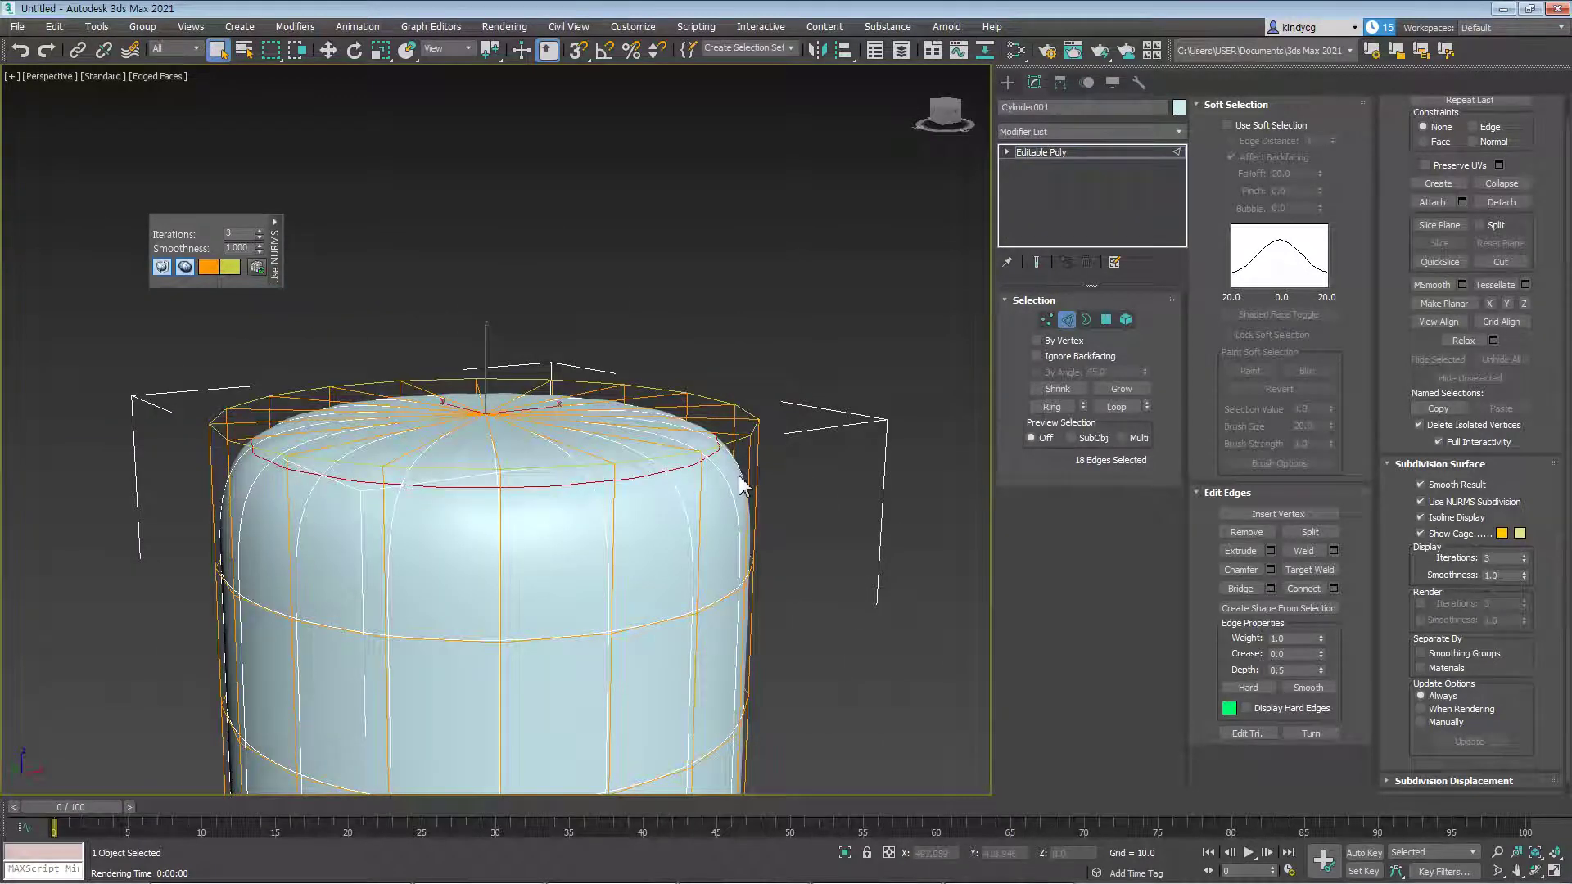
{"action": "scroll", "coordinate": [728, 563], "scroll_direction": "up", "scroll_amount": 3}
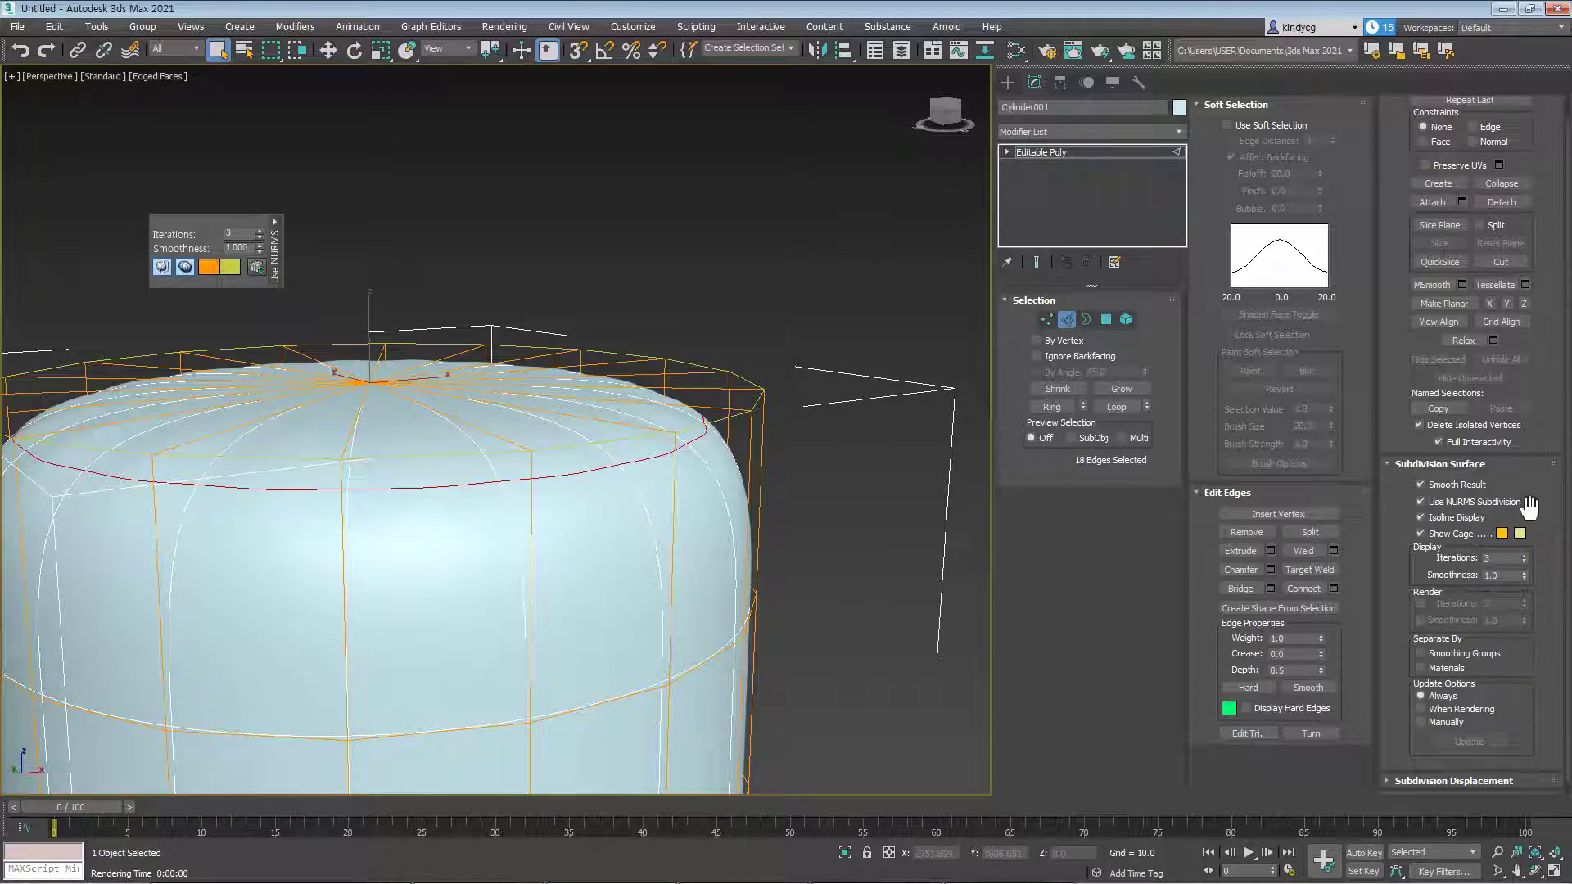
Turn off NURMS subdivision on the cylinder and leave edge level
{"action": "left_click", "coordinate": [1422, 501]}
{"action": "left_click", "coordinate": [1082, 132]}
{"action": "left_click", "coordinate": [1080, 133]}
{"action": "left_click", "coordinate": [1069, 154]}
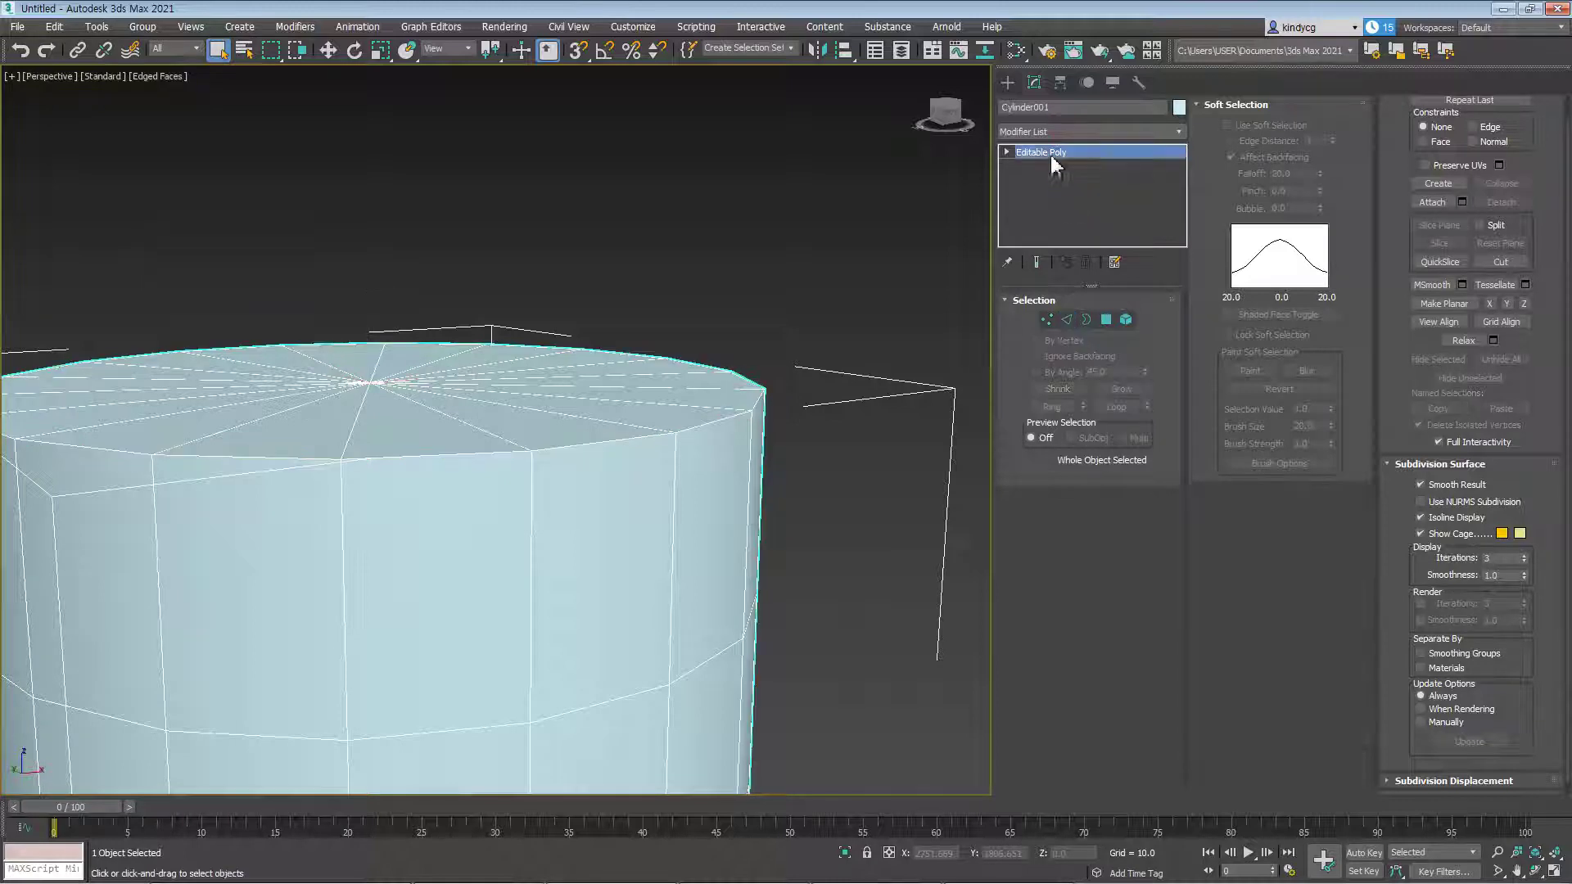
Apply a TurboSmooth modifier to the cylinder and raise its iterations
{"action": "left_click", "coordinate": [1048, 135]}
{"action": "type", "text": "t"}
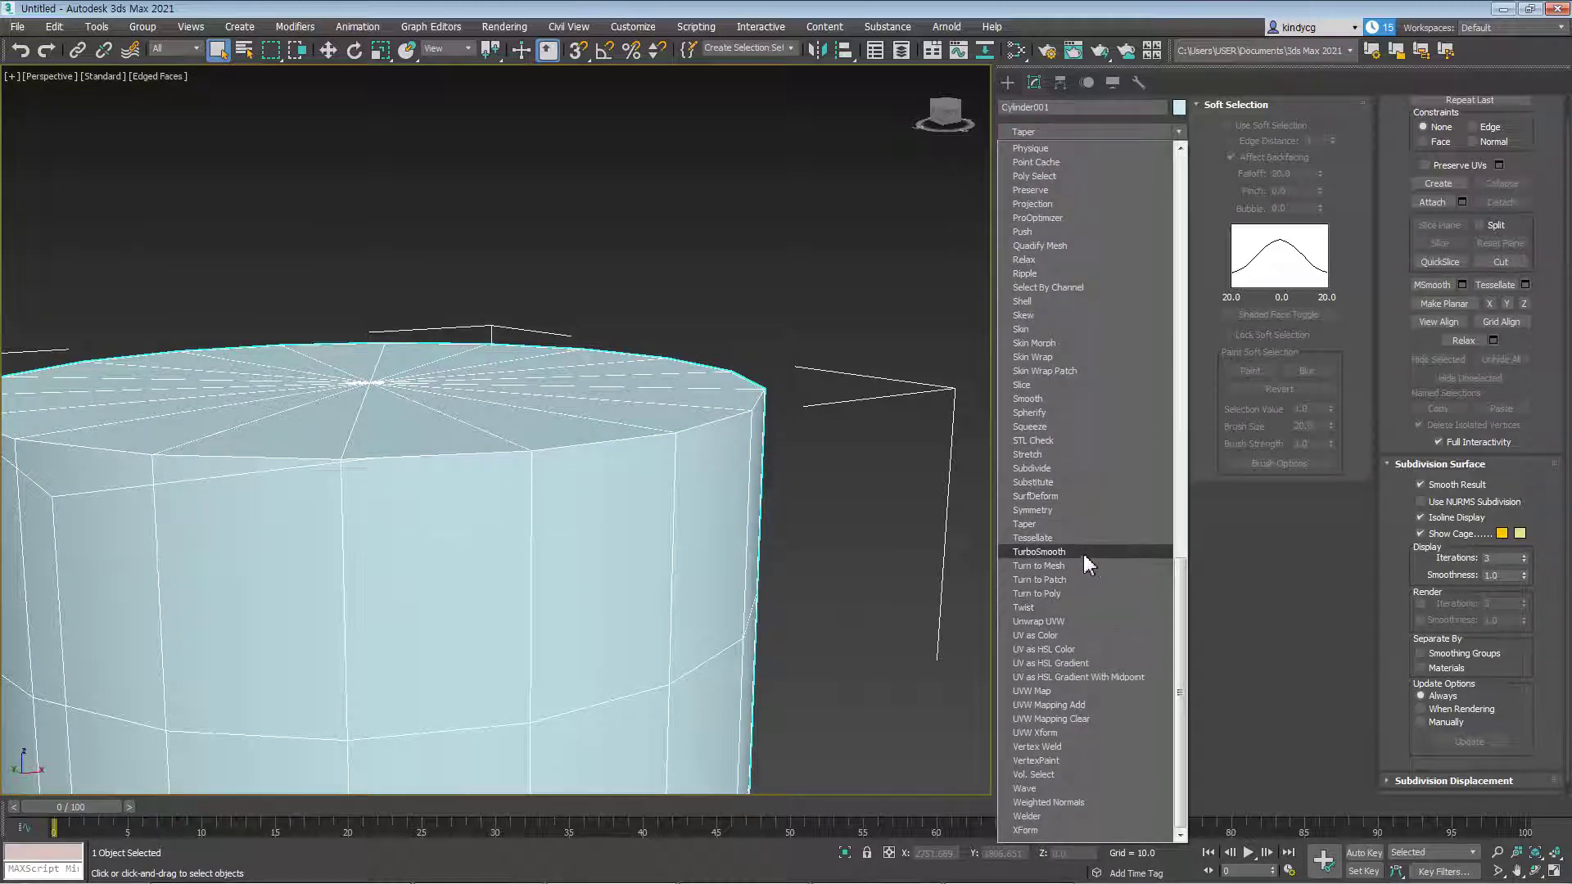
{"action": "left_click", "coordinate": [1061, 552]}
{"action": "middle_click_drag", "start_coordinate": [793, 498], "coordinate": [810, 487]}
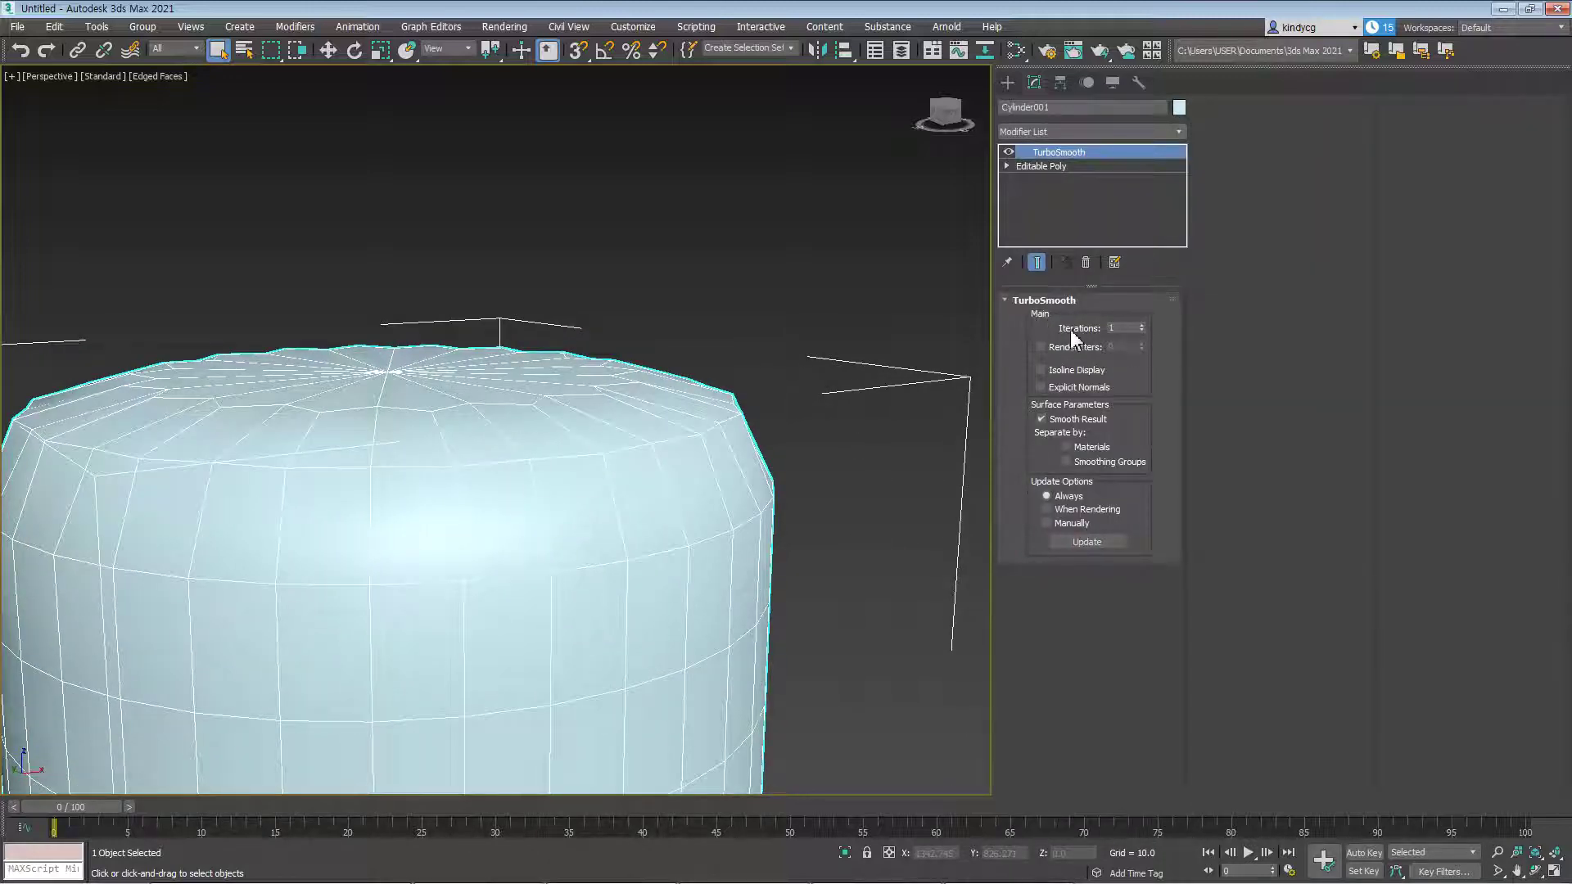
{"action": "left_click", "coordinate": [1142, 326]}
{"action": "left_click", "coordinate": [1142, 326]}
Undo the TurboSmooth modifier and its iteration changes
{"action": "key", "text": "ctrl+z"}
{"action": "key", "text": "ctrl+z"}
{"action": "key", "text": "ctrl+z"}
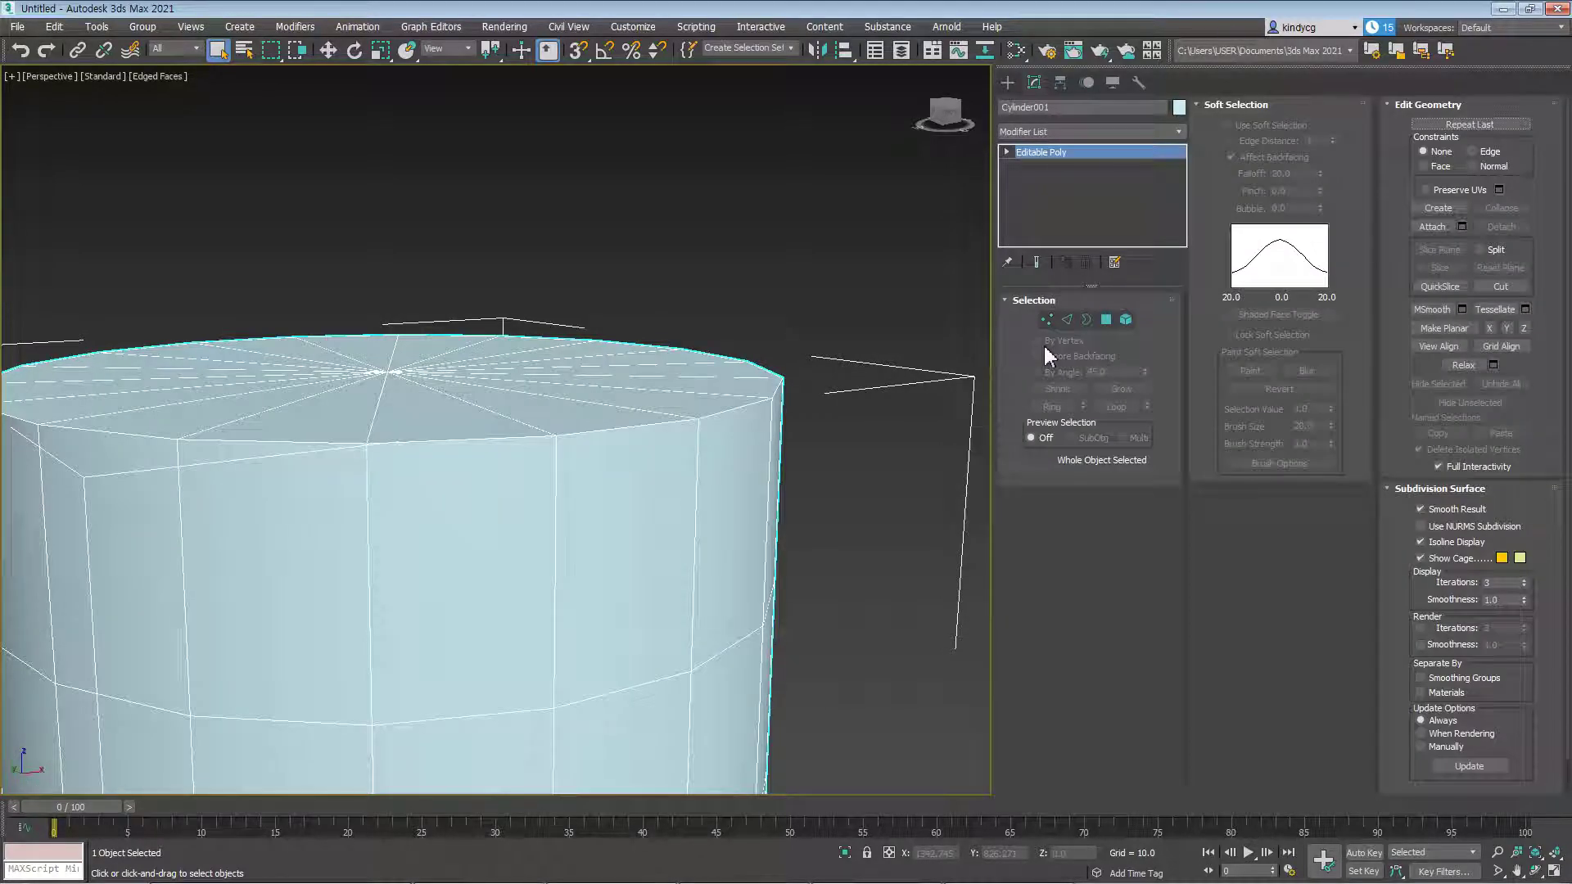
Add the TurboSmooth modifier to the cylinder again with its default settings
{"action": "left_click", "coordinate": [1055, 132]}
{"action": "key", "text": "t"}
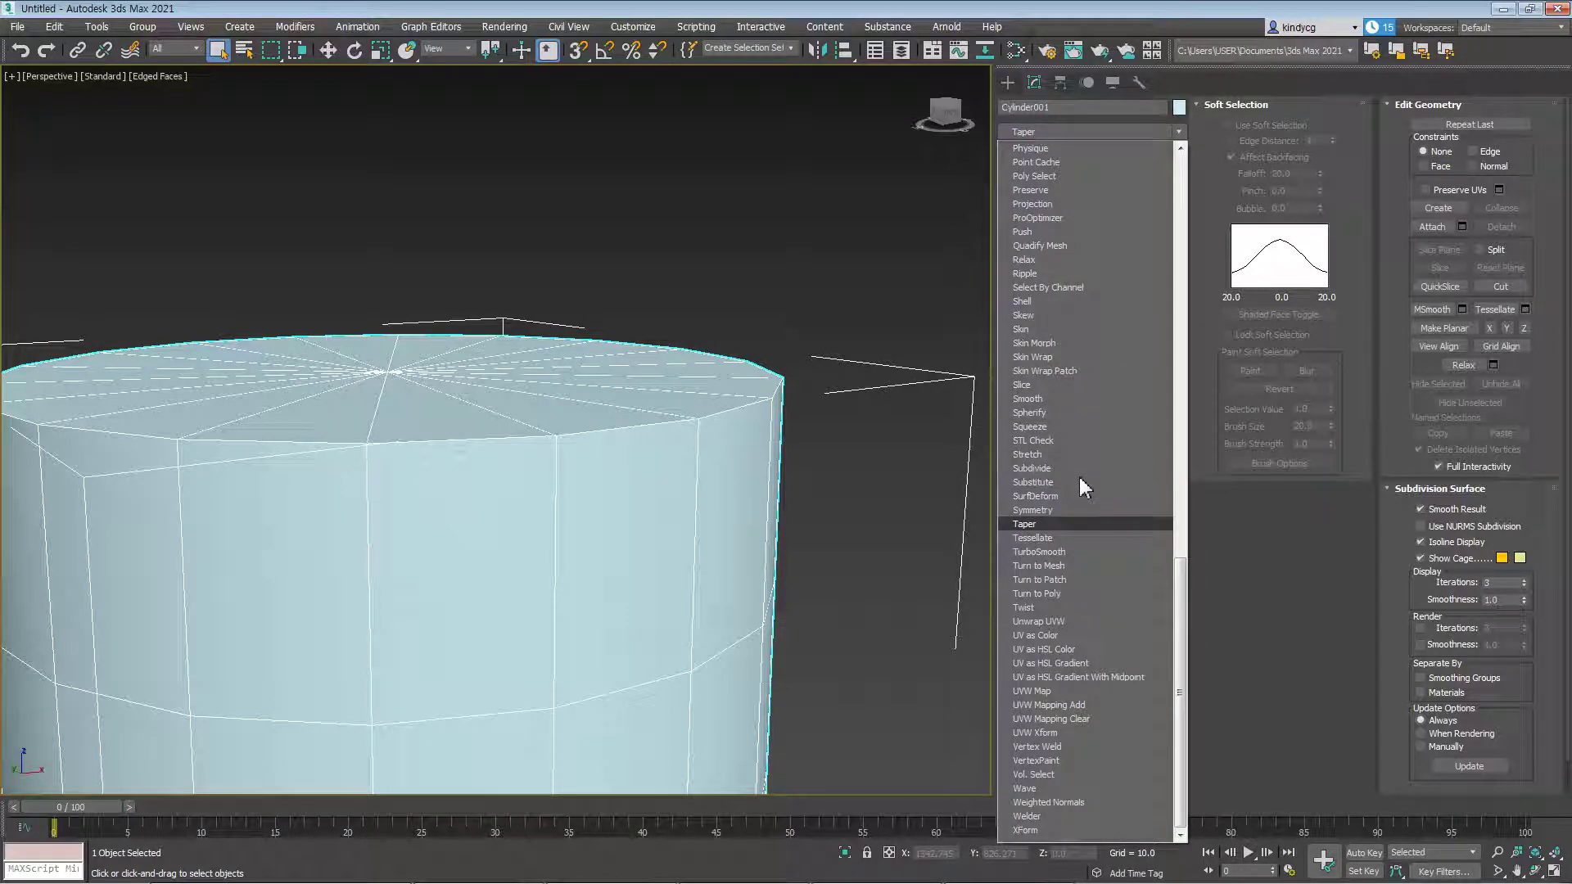
{"action": "left_click", "coordinate": [1080, 551]}
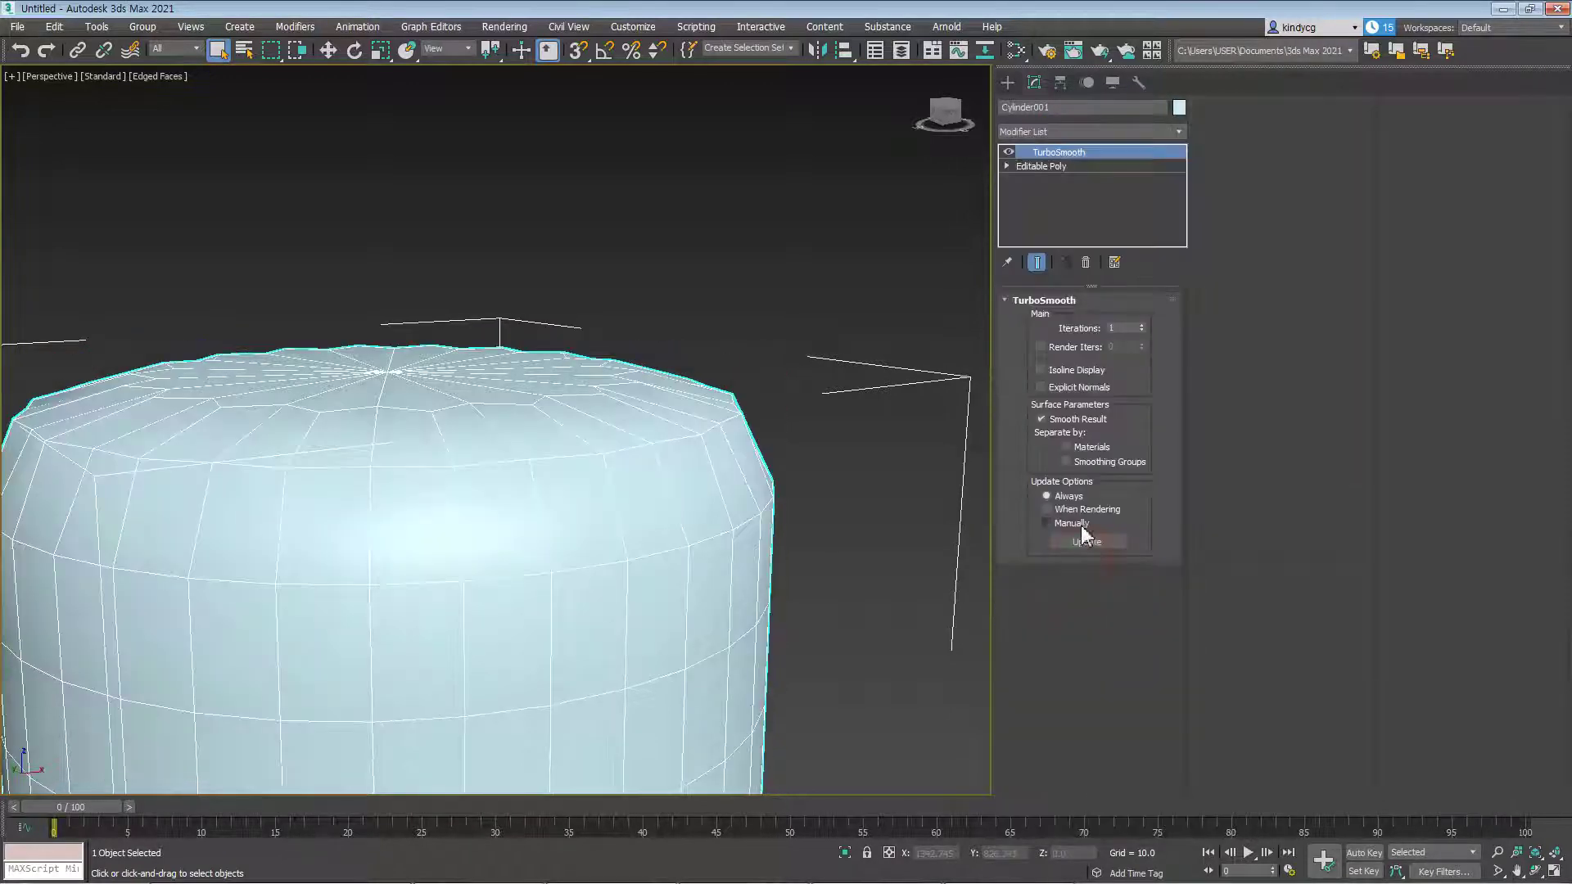
Toggle the TurboSmooth modifier's separate render iterations on and off again
{"action": "left_click", "coordinate": [1063, 349]}
{"action": "left_click", "coordinate": [1039, 349]}
{"action": "scroll", "coordinate": [577, 547], "scroll_direction": "down", "scroll_amount": 2}
{"action": "middle_click_drag", "start_coordinate": [565, 548], "coordinate": [590, 515], "text": "alt"}
{"action": "scroll", "coordinate": [642, 508], "scroll_direction": "up", "scroll_amount": 4}
{"action": "scroll", "coordinate": [682, 520], "scroll_direction": "up", "scroll_amount": 3}
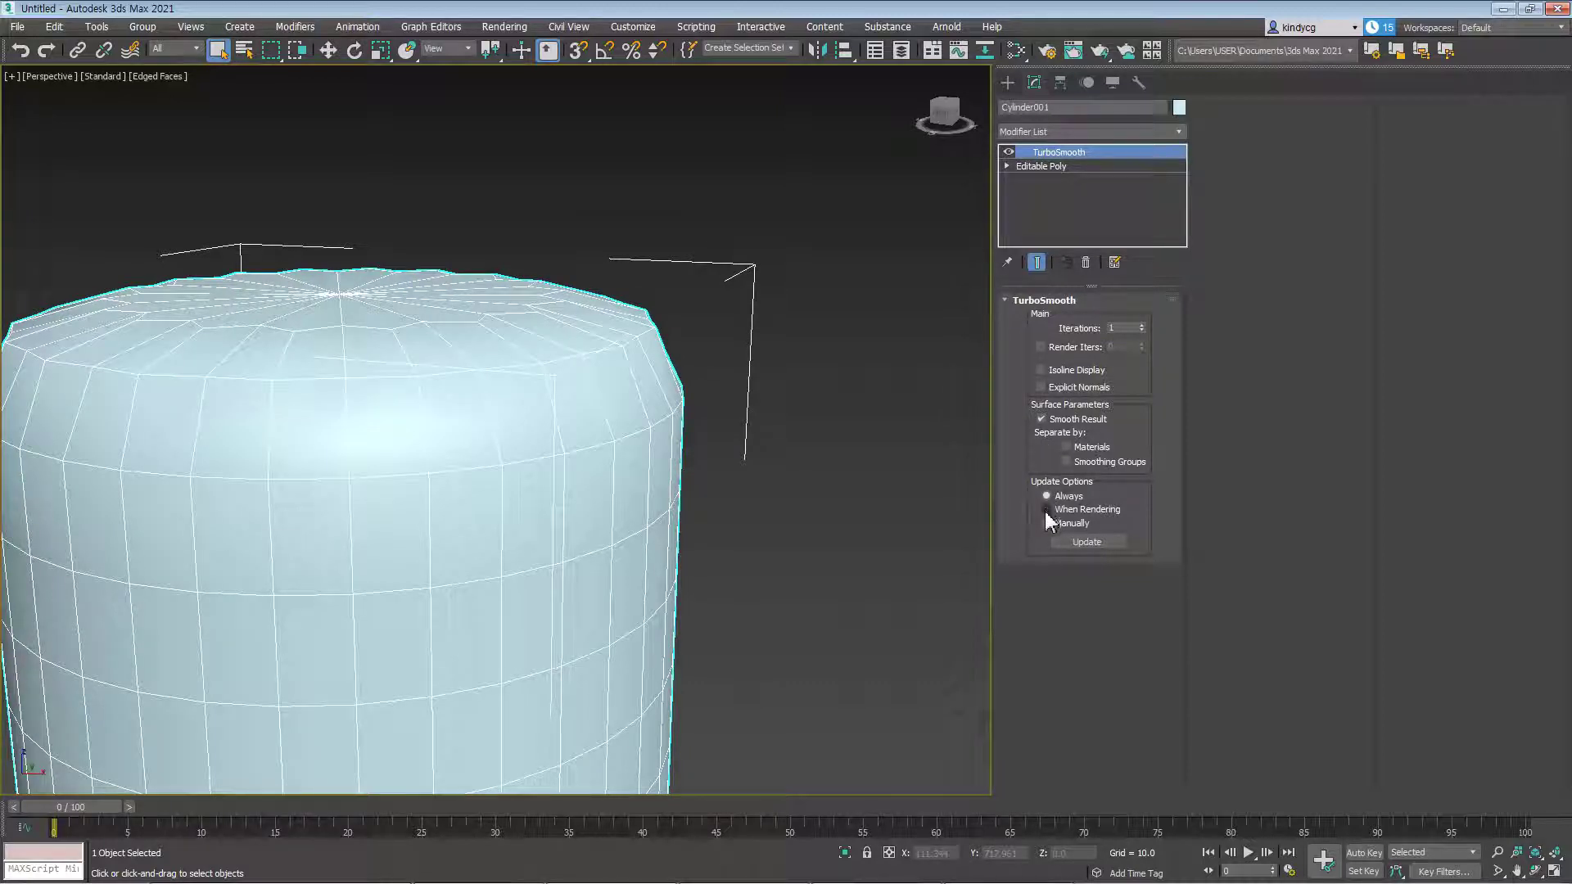
Raise the TurboSmooth iterations on the cylinder to 4
{"action": "left_click", "coordinate": [1142, 325]}
{"action": "left_click", "coordinate": [1142, 325]}
{"action": "left_click", "coordinate": [1142, 325]}
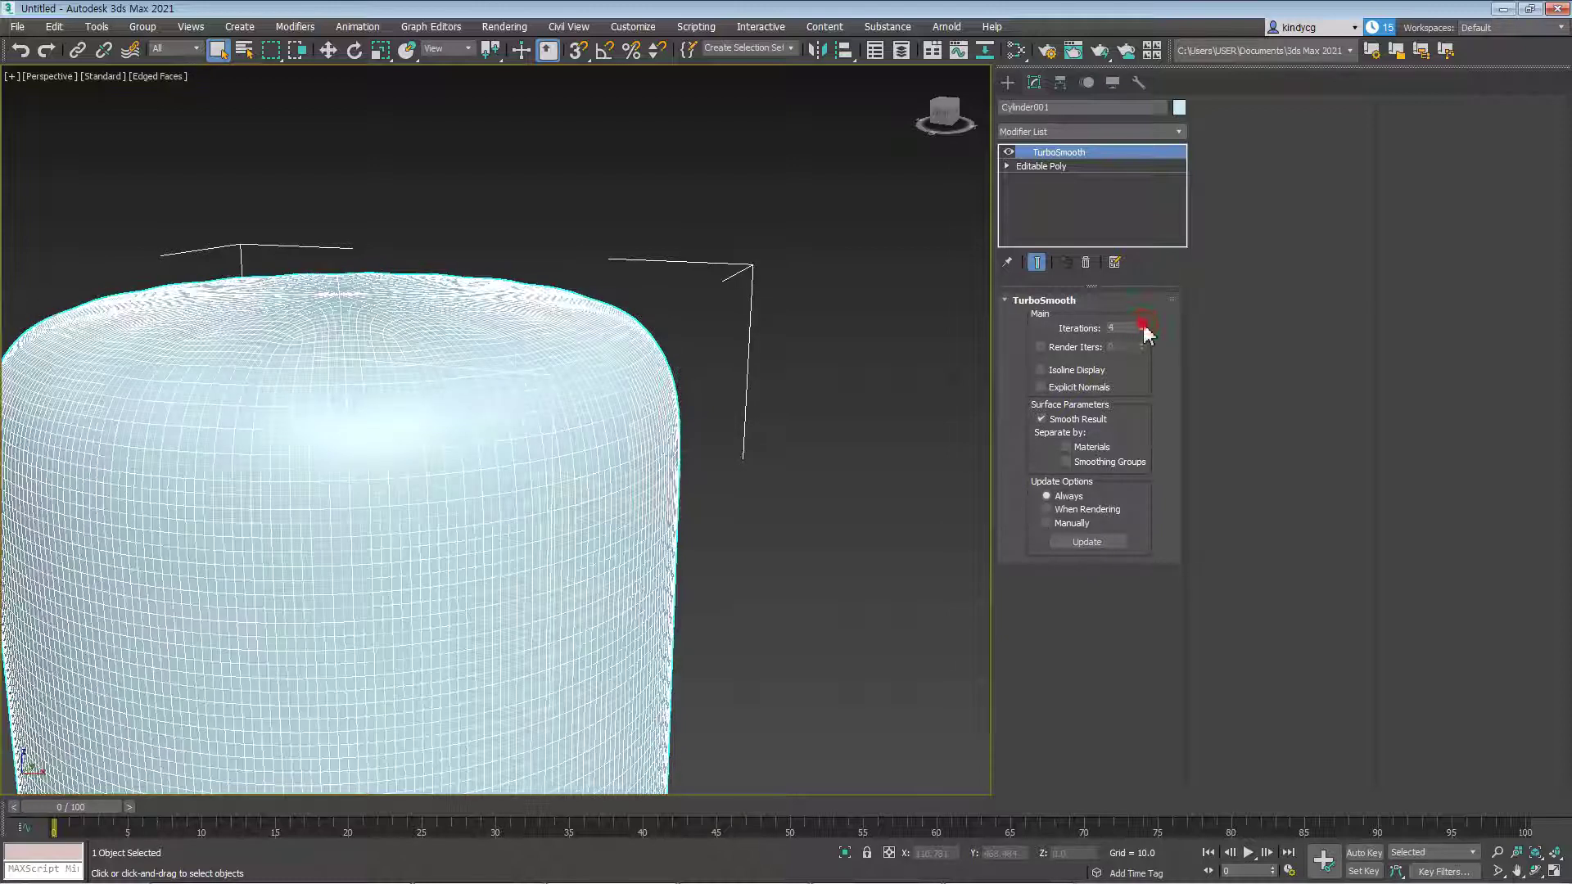
Set TurboSmooth to update only When Rendering and reset its iterations to 0
{"action": "left_click", "coordinate": [1056, 509]}
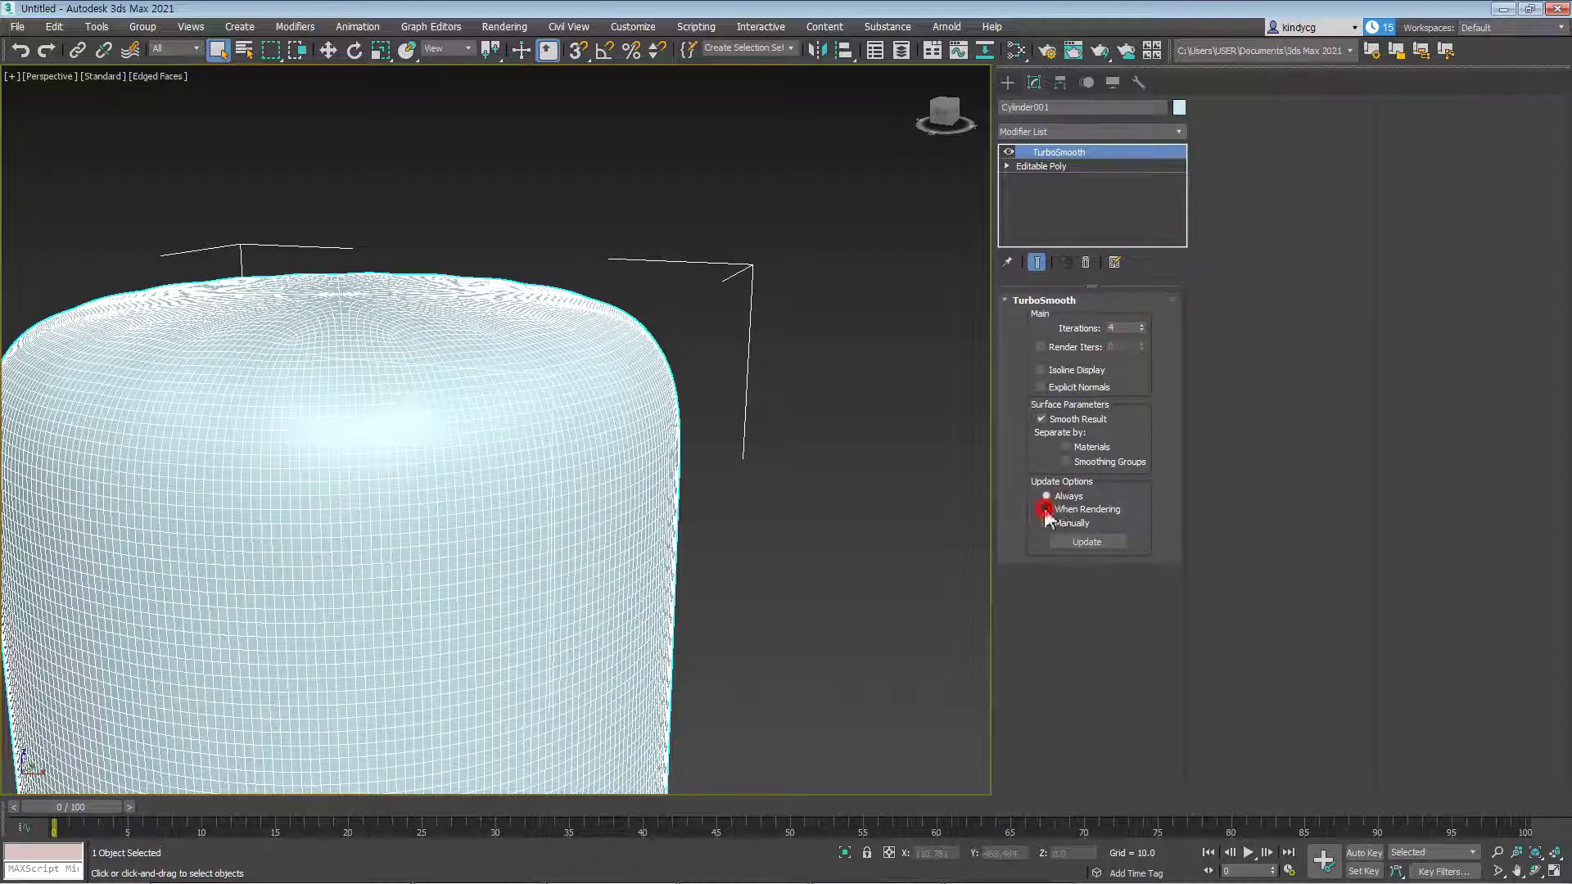
{"action": "right_click", "coordinate": [1142, 329]}
{"action": "middle_click_drag", "start_coordinate": [625, 483], "coordinate": [763, 429]}
{"action": "middle_click_drag", "start_coordinate": [803, 290], "coordinate": [787, 470]}
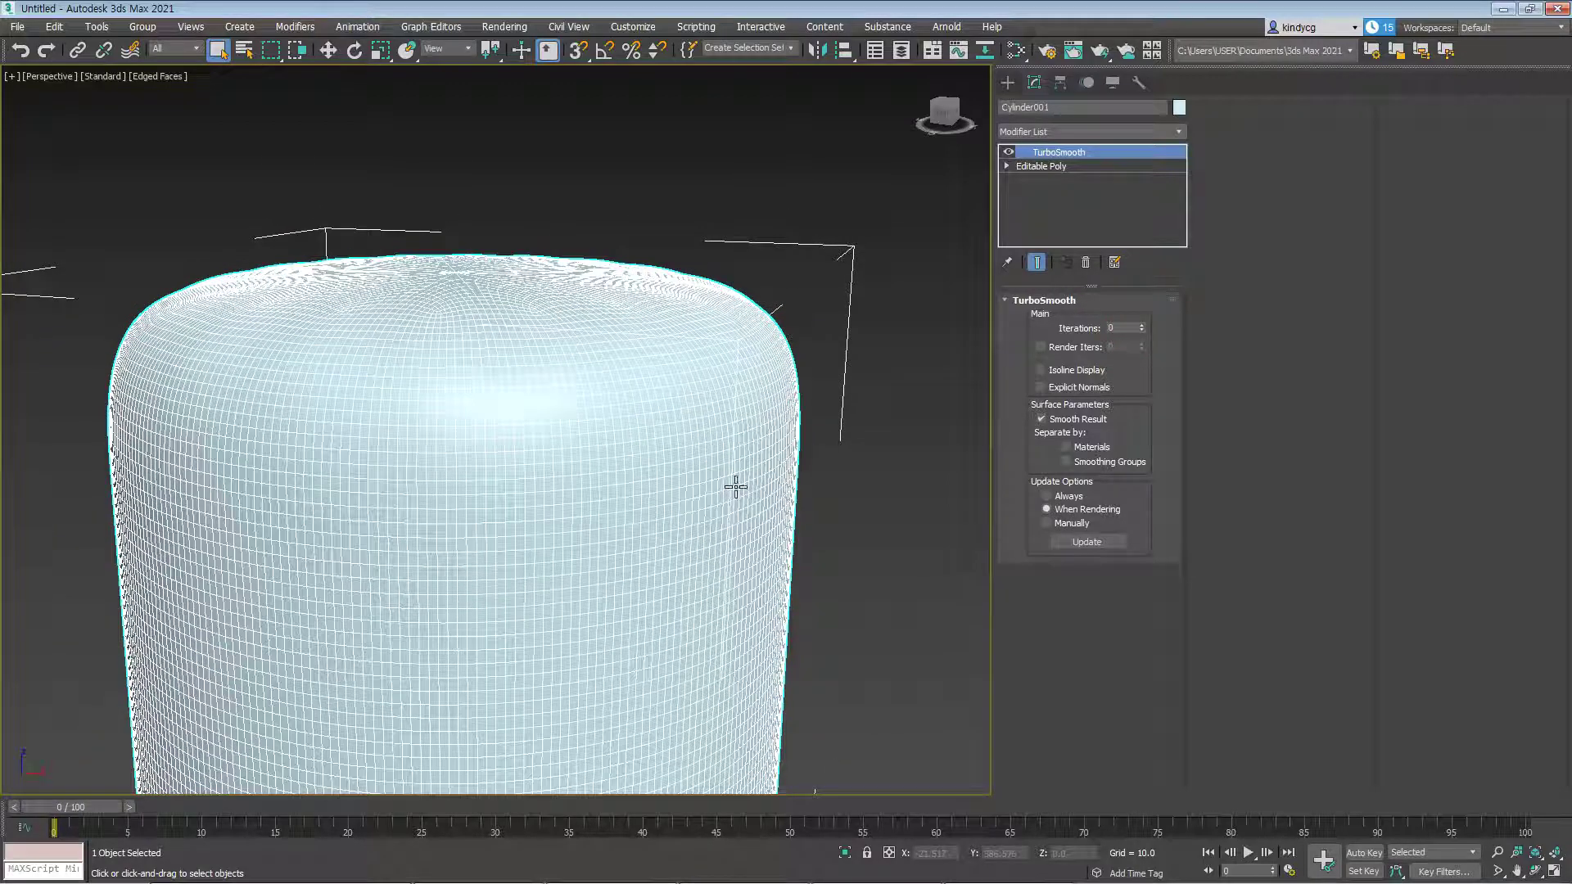
Switch TurboSmooth to manual updating and update the cylinder at 0 and again at 2 iterations
{"action": "left_click", "coordinate": [1051, 524]}
{"action": "left_click", "coordinate": [1085, 541]}
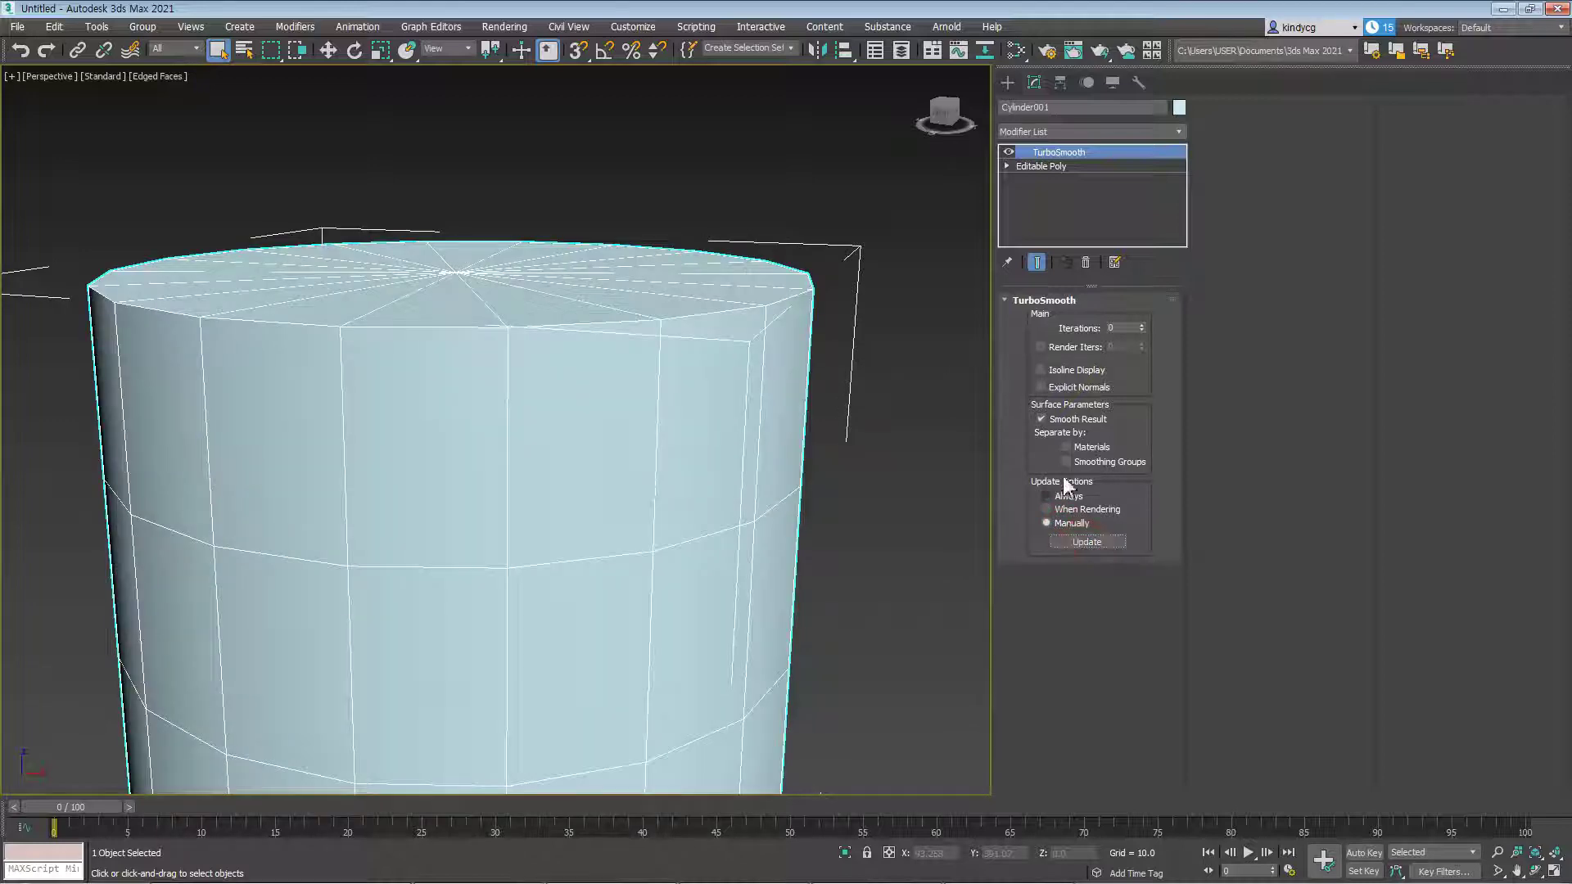
{"action": "left_click", "coordinate": [1141, 325]}
{"action": "left_click", "coordinate": [1093, 543]}
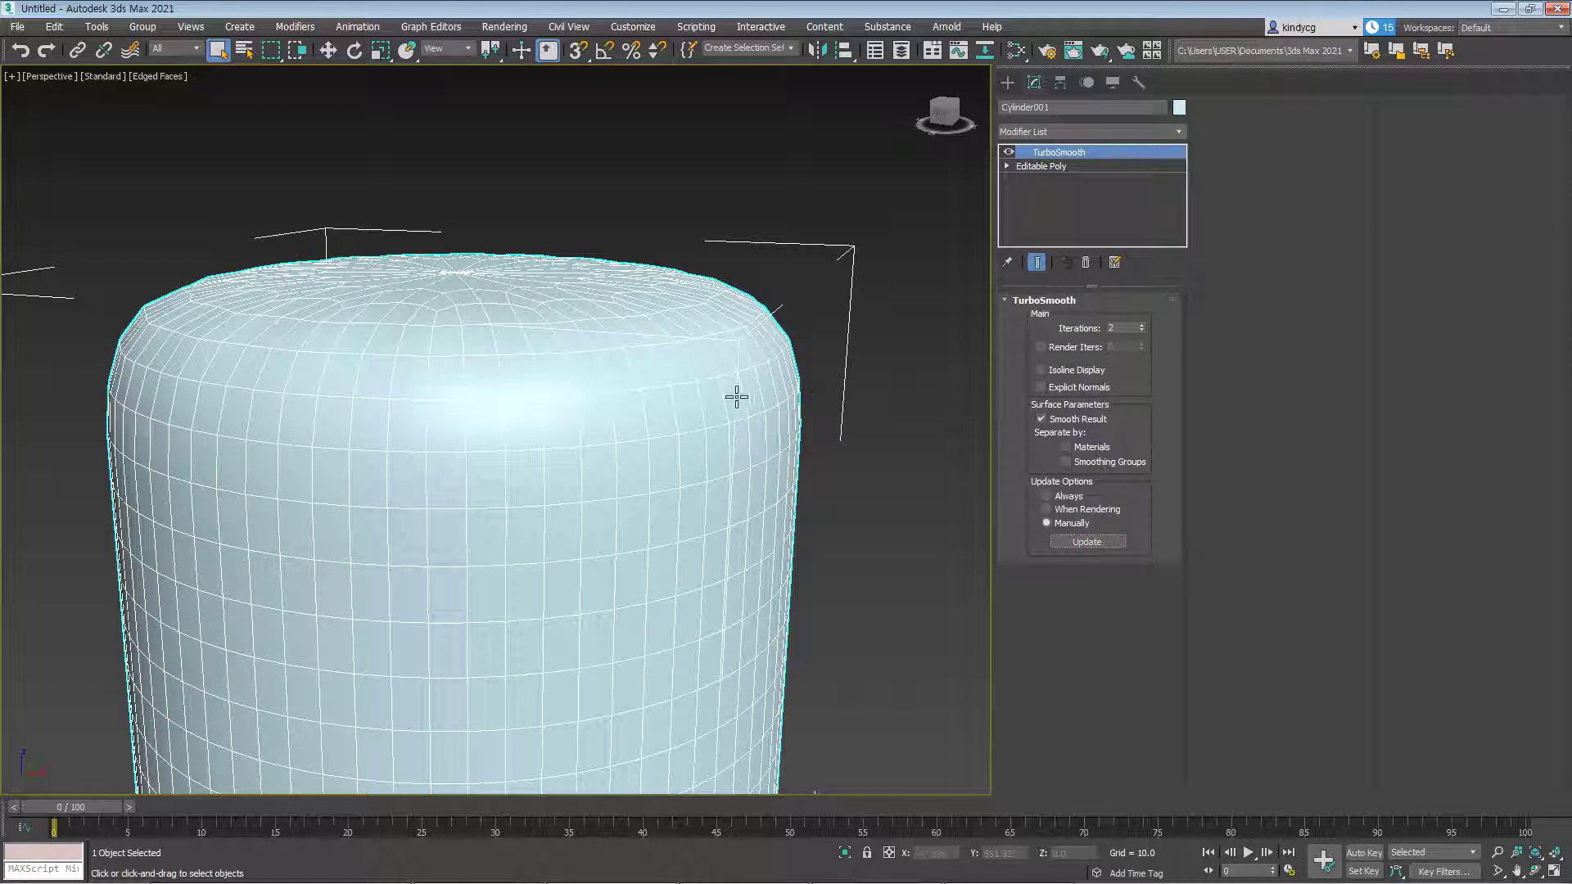
Return the TurboSmooth update option to Always and set the iterations to 1
{"action": "middle_click_drag", "start_coordinate": [744, 447], "coordinate": [744, 450]}
{"action": "left_click", "coordinate": [1060, 496]}
{"action": "middle_click_drag", "start_coordinate": [821, 432], "coordinate": [802, 468]}
{"action": "left_click", "coordinate": [1141, 331]}
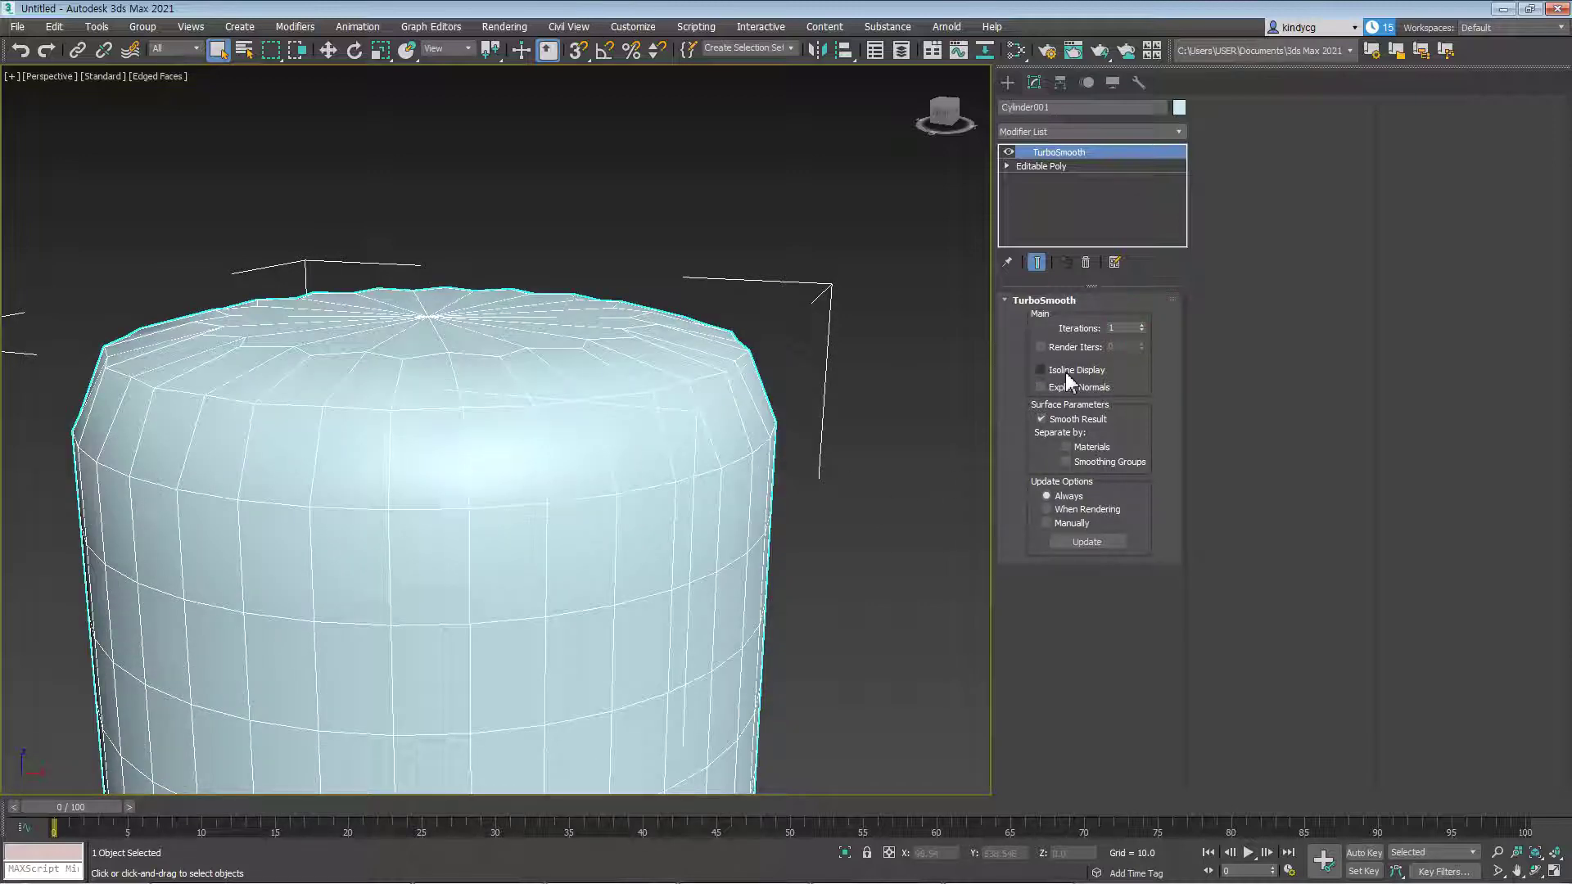
Delete the TurboSmooth modifier from the cylinder and turn NURMS subdivision back on
{"action": "left_click", "coordinate": [1085, 262]}
{"action": "right_click", "coordinate": [664, 379]}
{"action": "left_click", "coordinate": [633, 208]}
{"action": "scroll", "coordinate": [1386, 450], "scroll_direction": "down", "scroll_amount": 1}
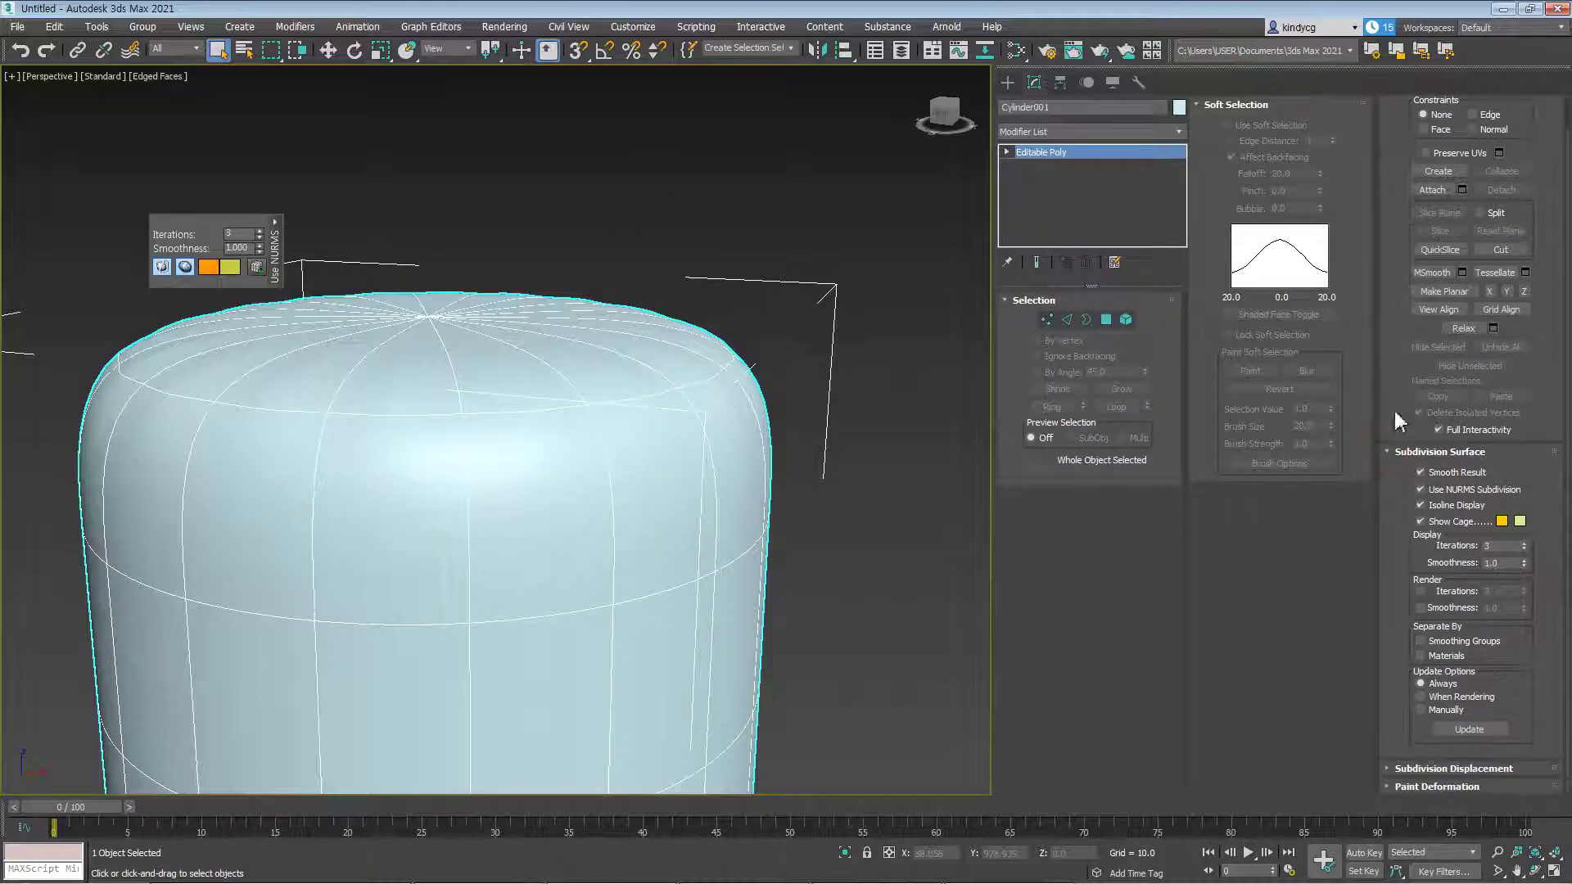
Enter vertex level on the cylinder and turn off the display of the subdivision cage
{"action": "left_click", "coordinate": [1433, 526]}
{"action": "left_click", "coordinate": [1046, 319]}
{"action": "left_click", "coordinate": [780, 339]}
{"action": "left_click", "coordinate": [866, 471]}
{"action": "left_click", "coordinate": [1426, 540]}
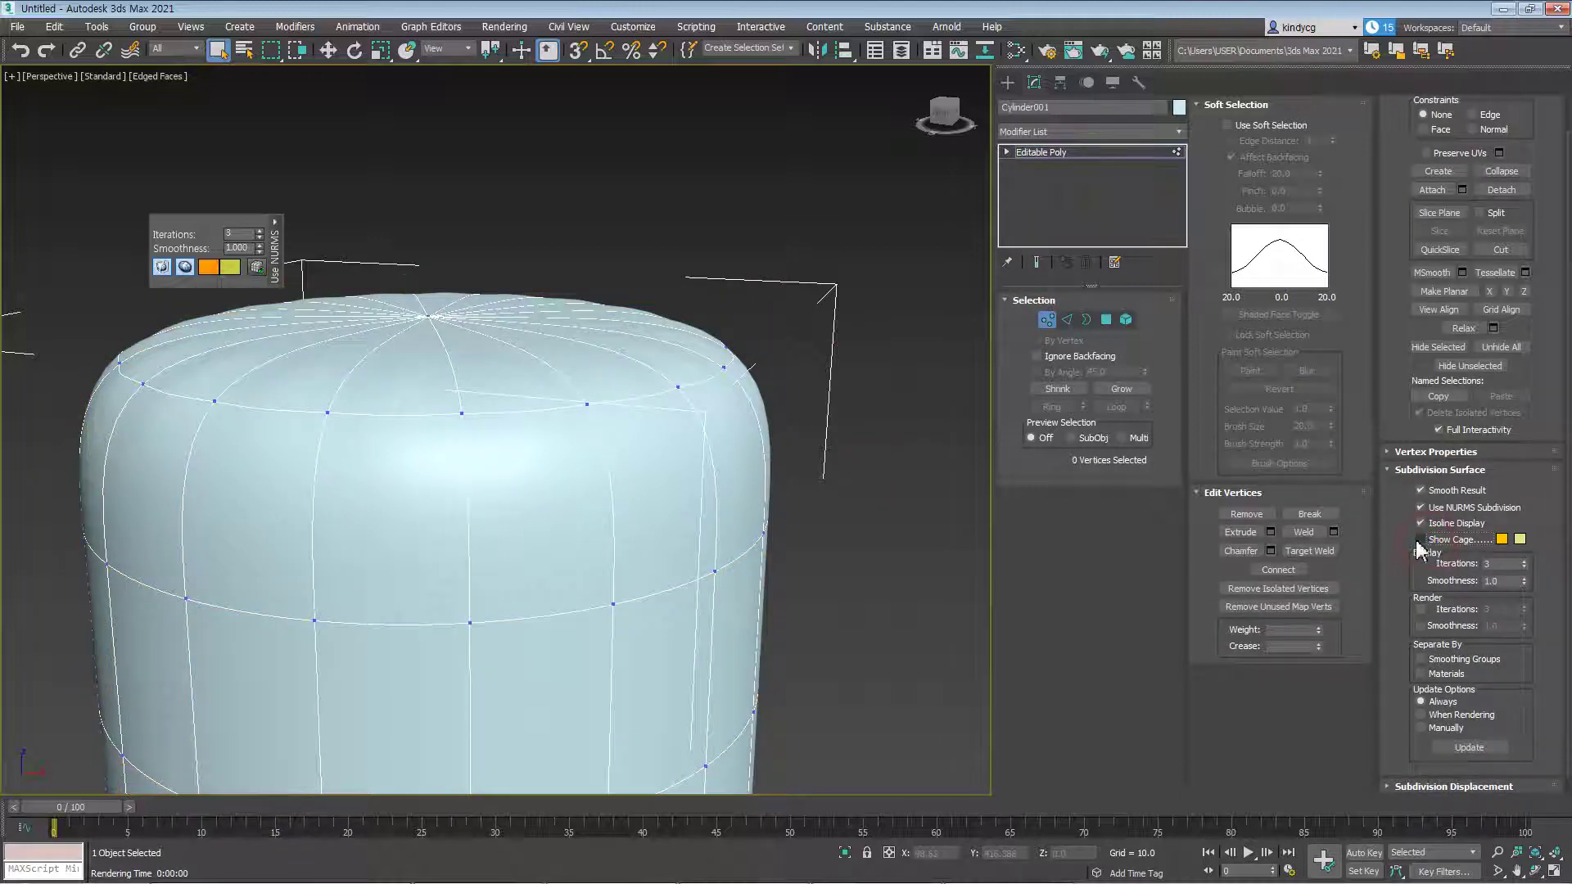
Try selecting a vertex on the cylinder's top rim, clear the selection, and turn the subdivision cage display back on
{"action": "left_click", "coordinate": [723, 369]}
{"action": "left_click_drag", "start_coordinate": [726, 367], "coordinate": [705, 263]}
{"action": "middle_click_drag", "start_coordinate": [750, 494], "coordinate": [752, 486], "text": "alt"}
{"action": "left_click", "coordinate": [818, 385]}
{"action": "left_click", "coordinate": [1429, 542]}
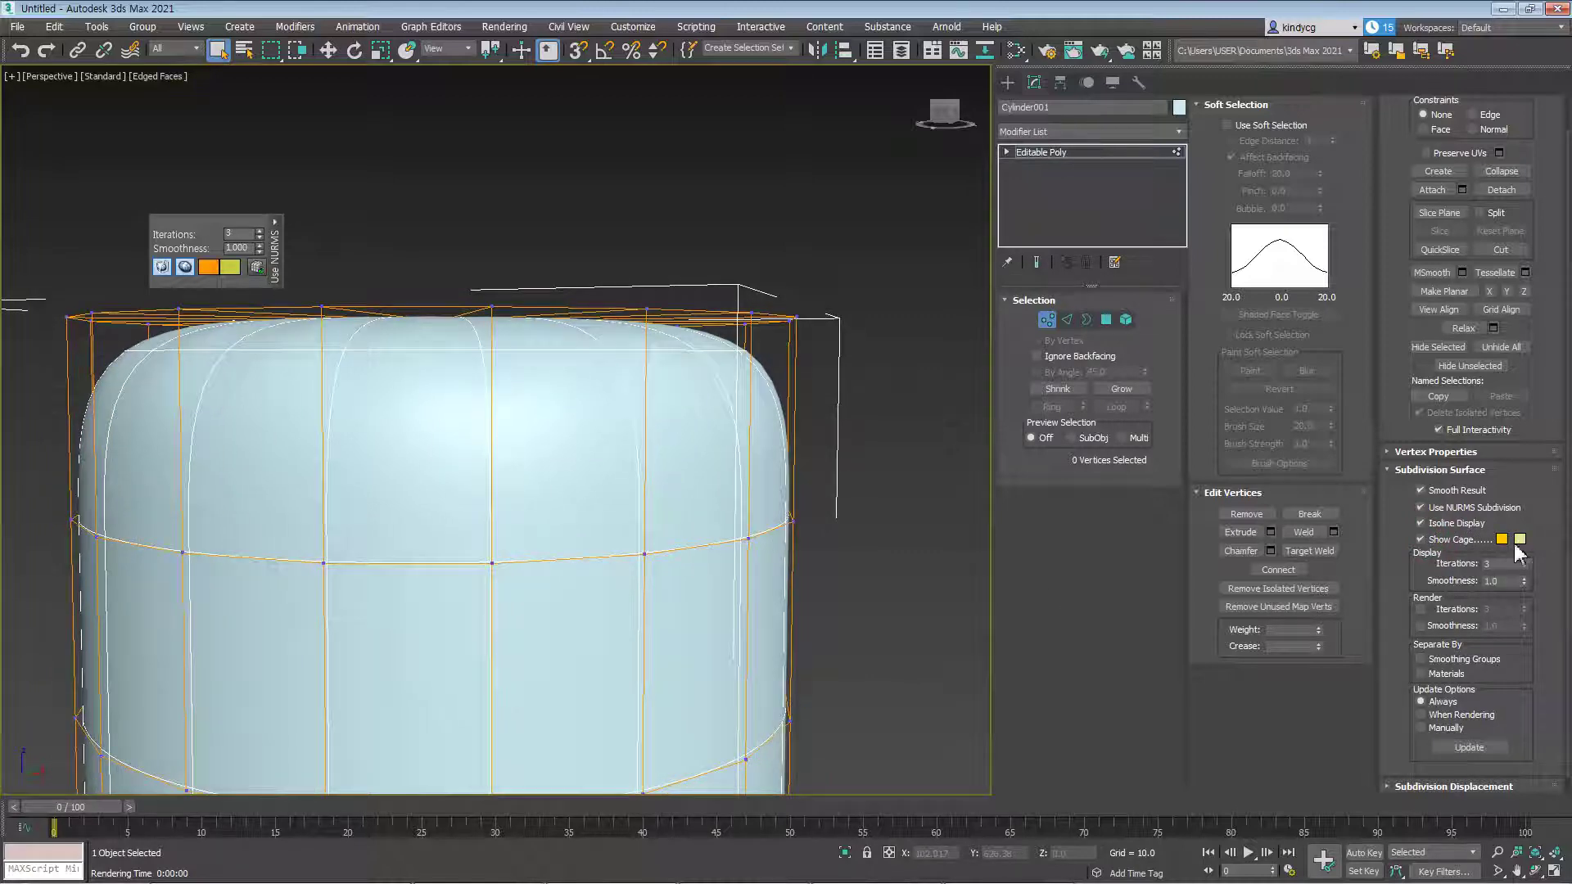
{"action": "middle_click_drag", "start_coordinate": [817, 578], "coordinate": [827, 515], "text": "alt"}
{"action": "scroll", "coordinate": [826, 591], "scroll_direction": "down", "scroll_amount": 4}
{"action": "middle_click_drag", "start_coordinate": [835, 618], "coordinate": [820, 614], "text": "alt"}
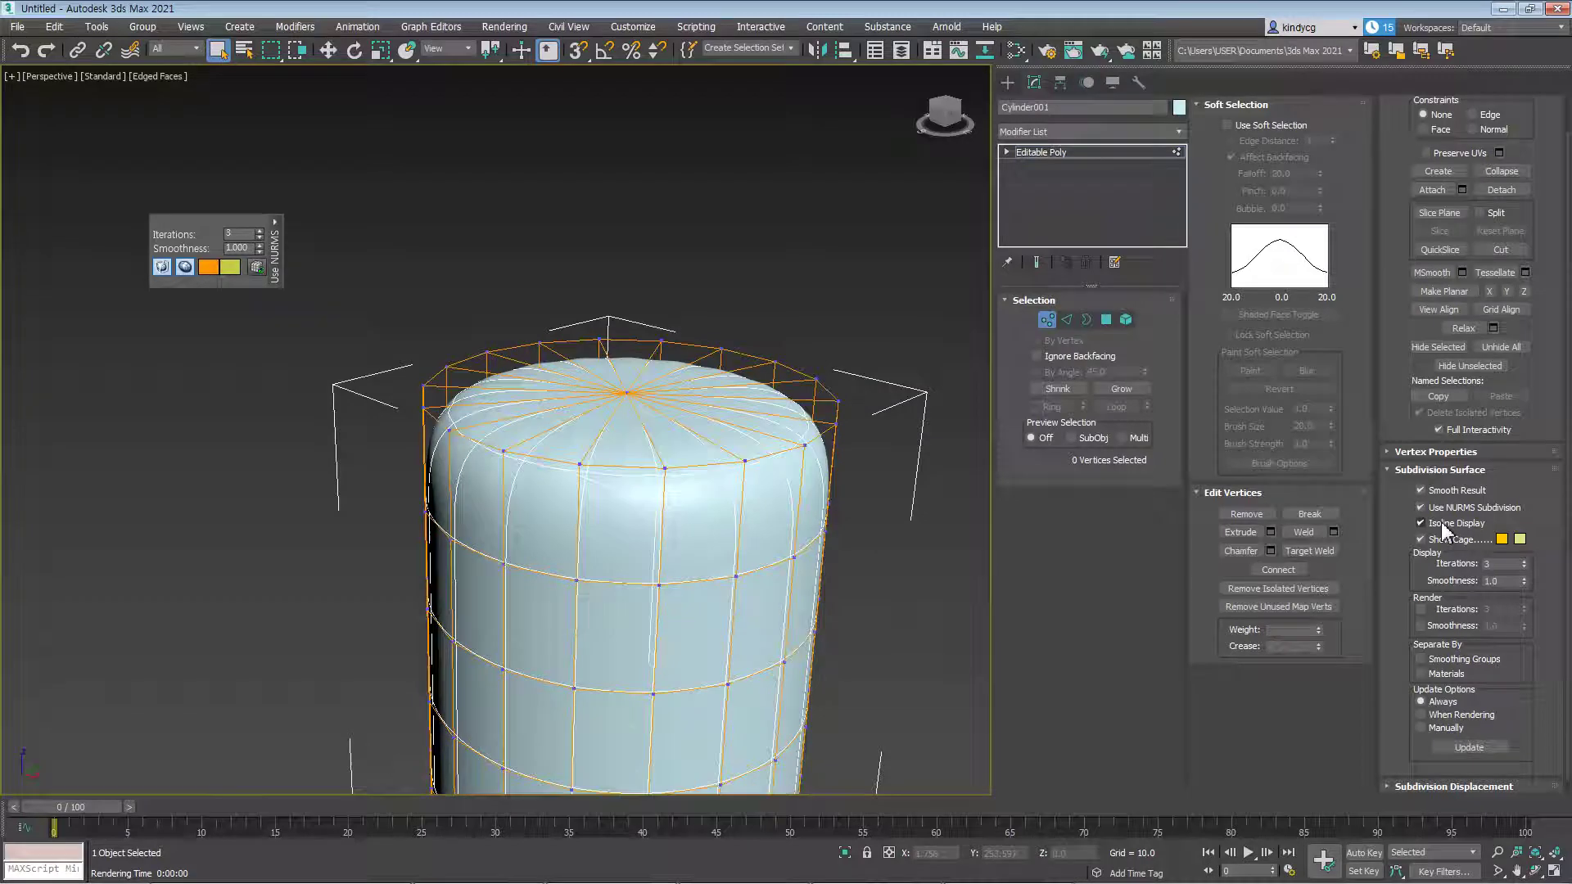
Turn off Isoline Display for the NURMS surface and set its display iterations to 1
{"action": "left_click", "coordinate": [1422, 524]}
{"action": "scroll", "coordinate": [695, 508], "scroll_direction": "up", "scroll_amount": 4}
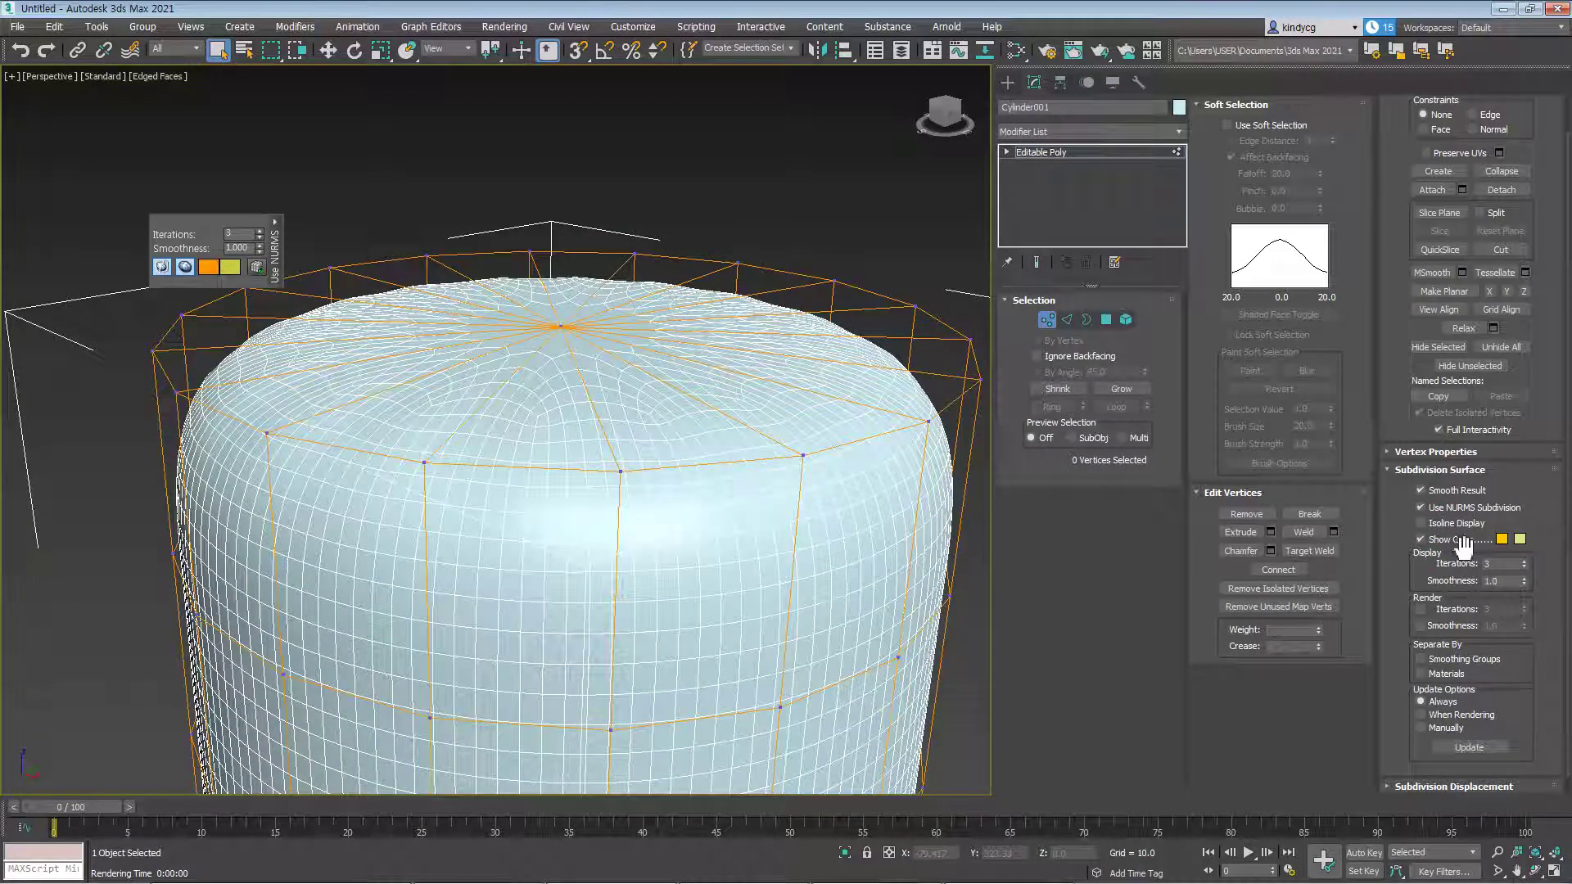
{"action": "left_click", "coordinate": [1524, 567]}
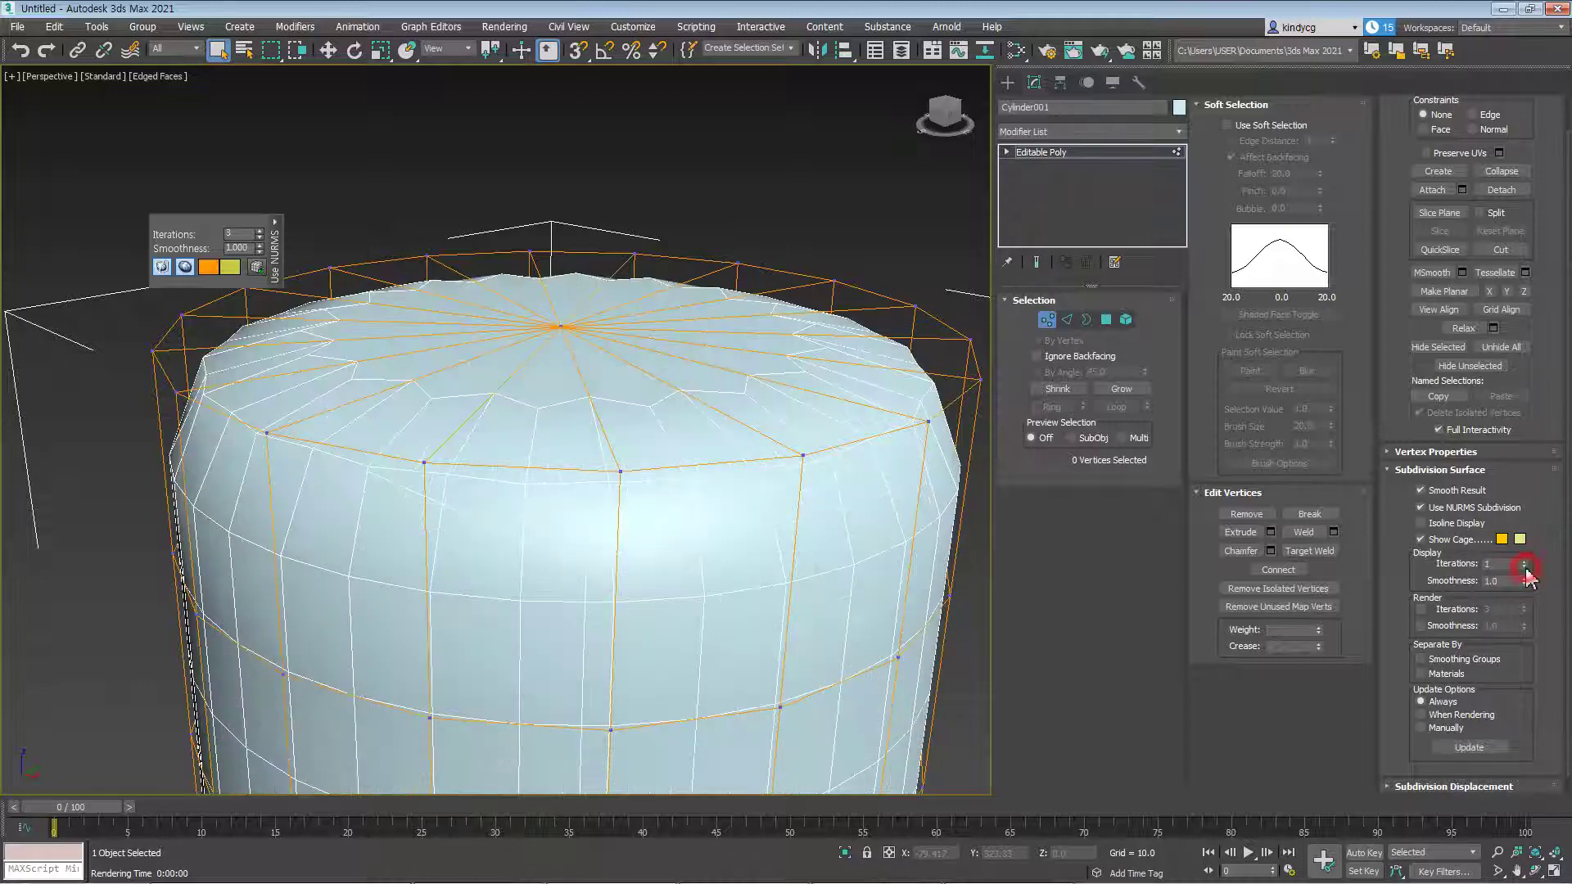
{"action": "left_click", "coordinate": [1524, 566]}
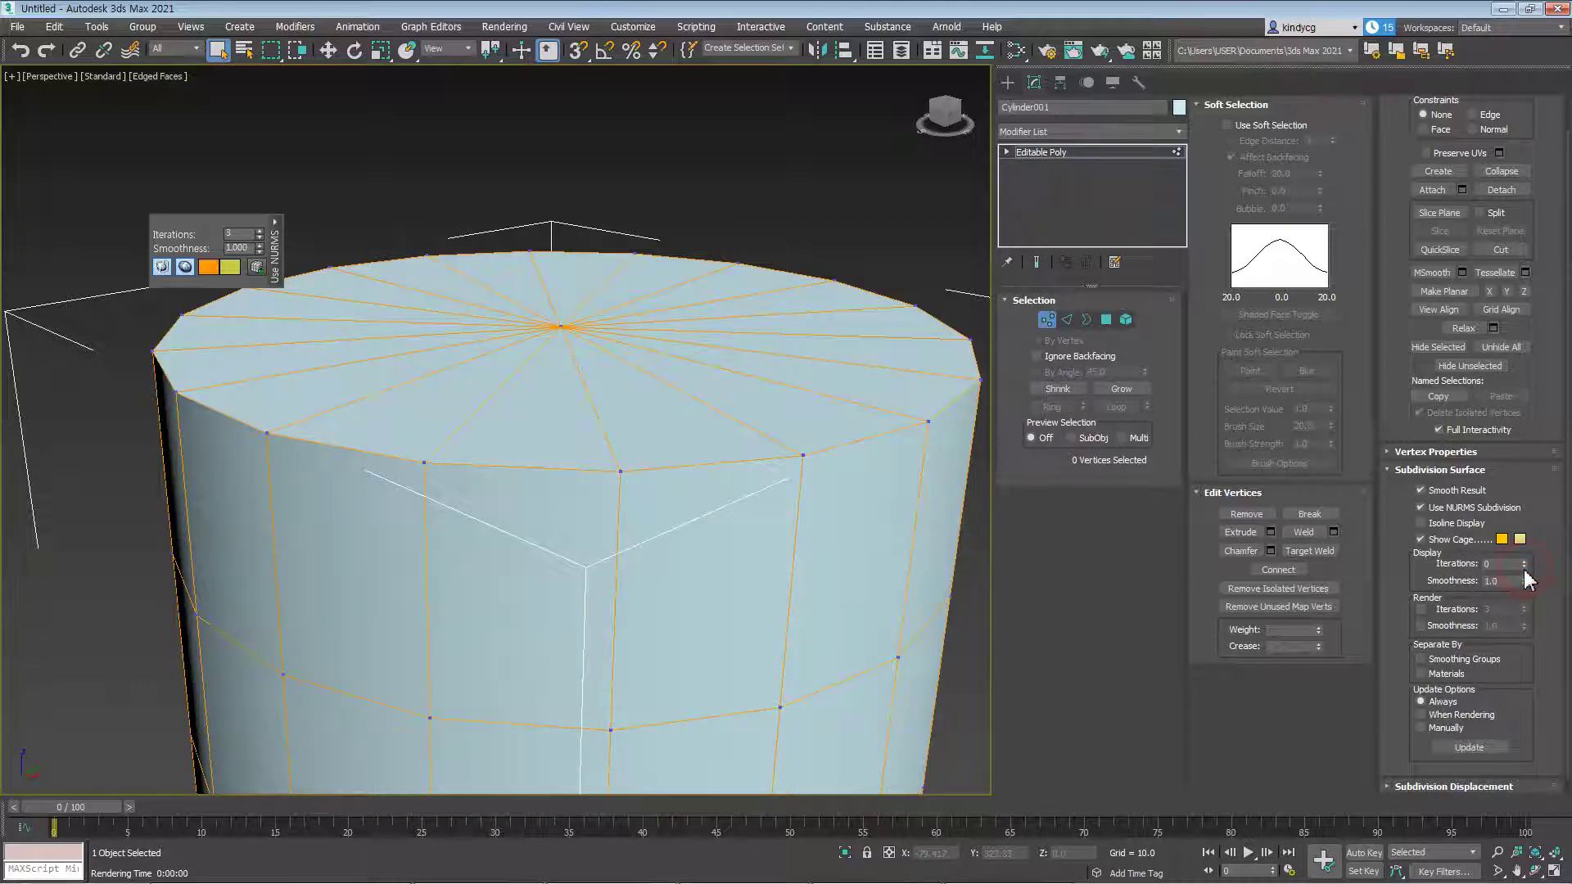
{"action": "left_click", "coordinate": [1524, 561]}
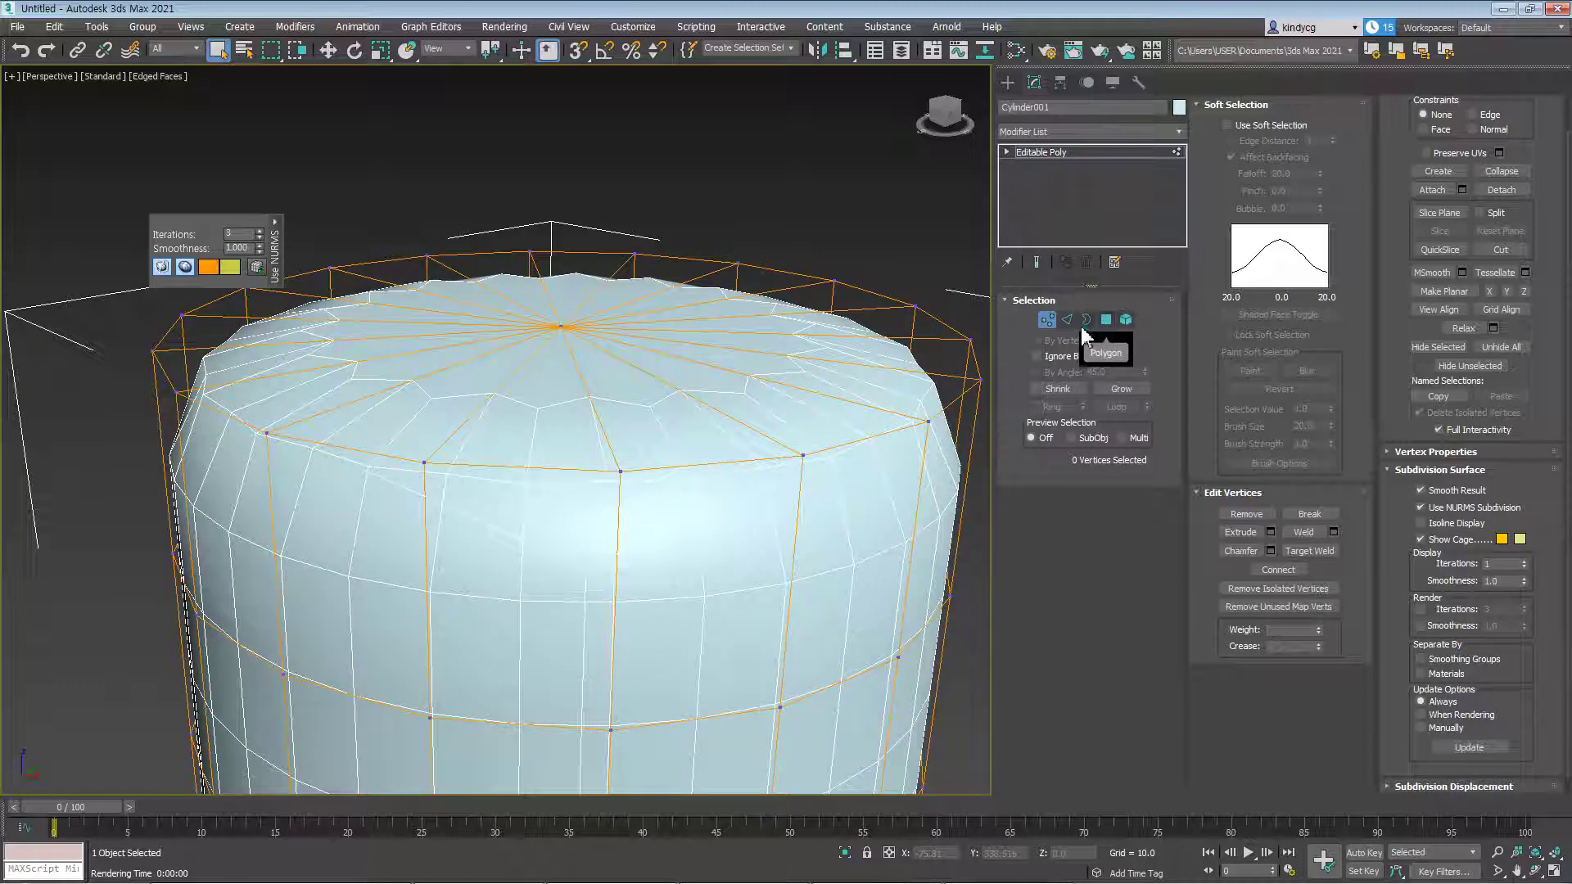
Convert the top cap's center vertex selection to its radiating edges and connect them with 3 segments
{"action": "left_click", "coordinate": [561, 327]}
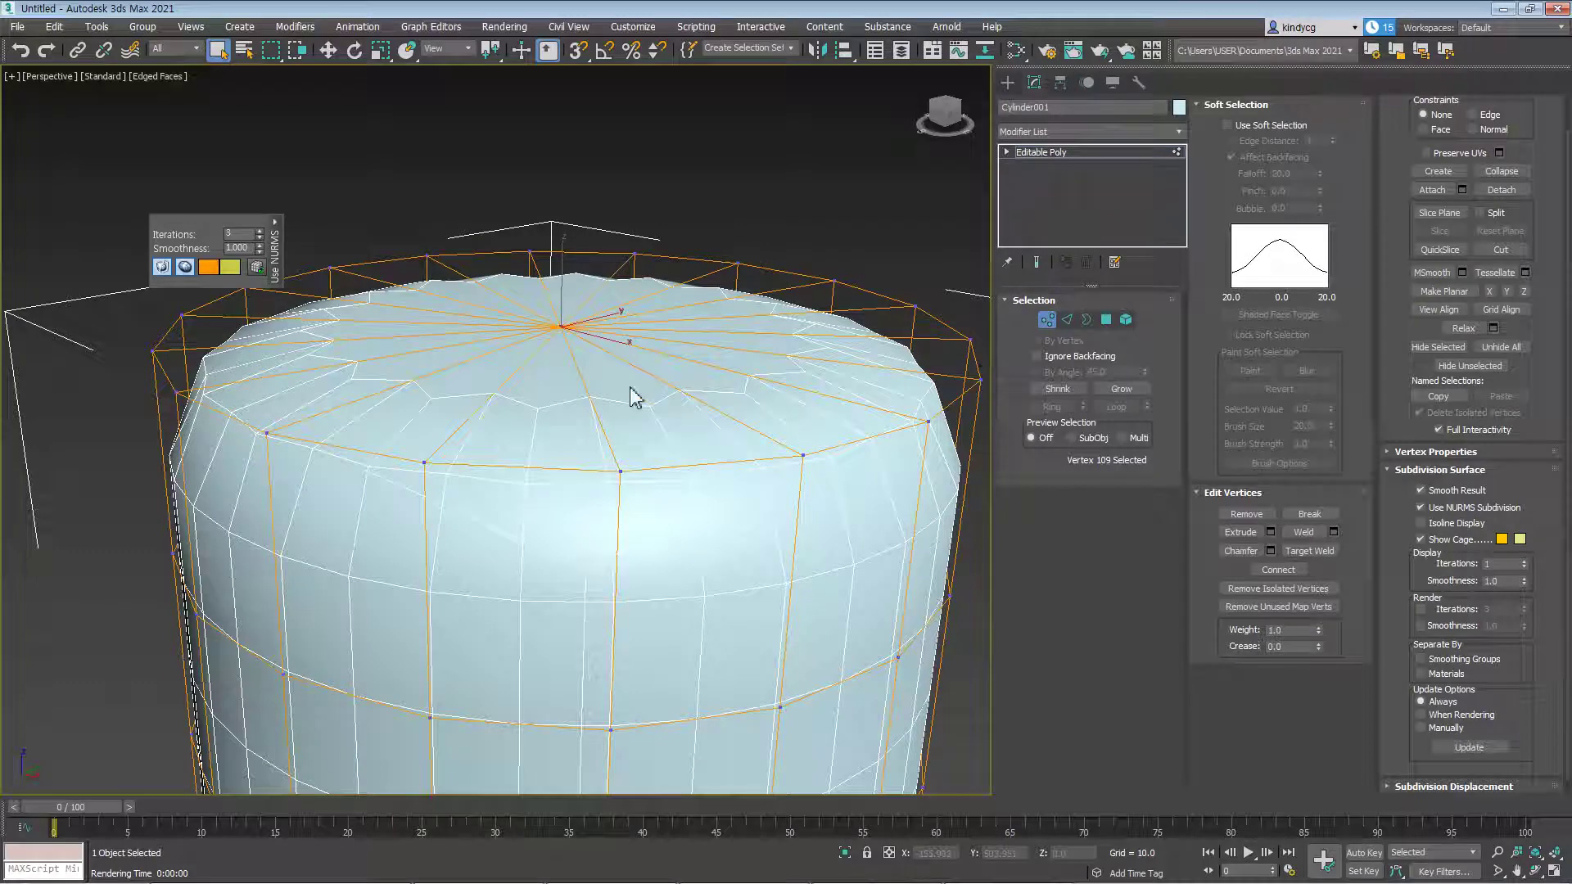
{"action": "left_click", "coordinate": [1066, 319], "text": "ctrl"}
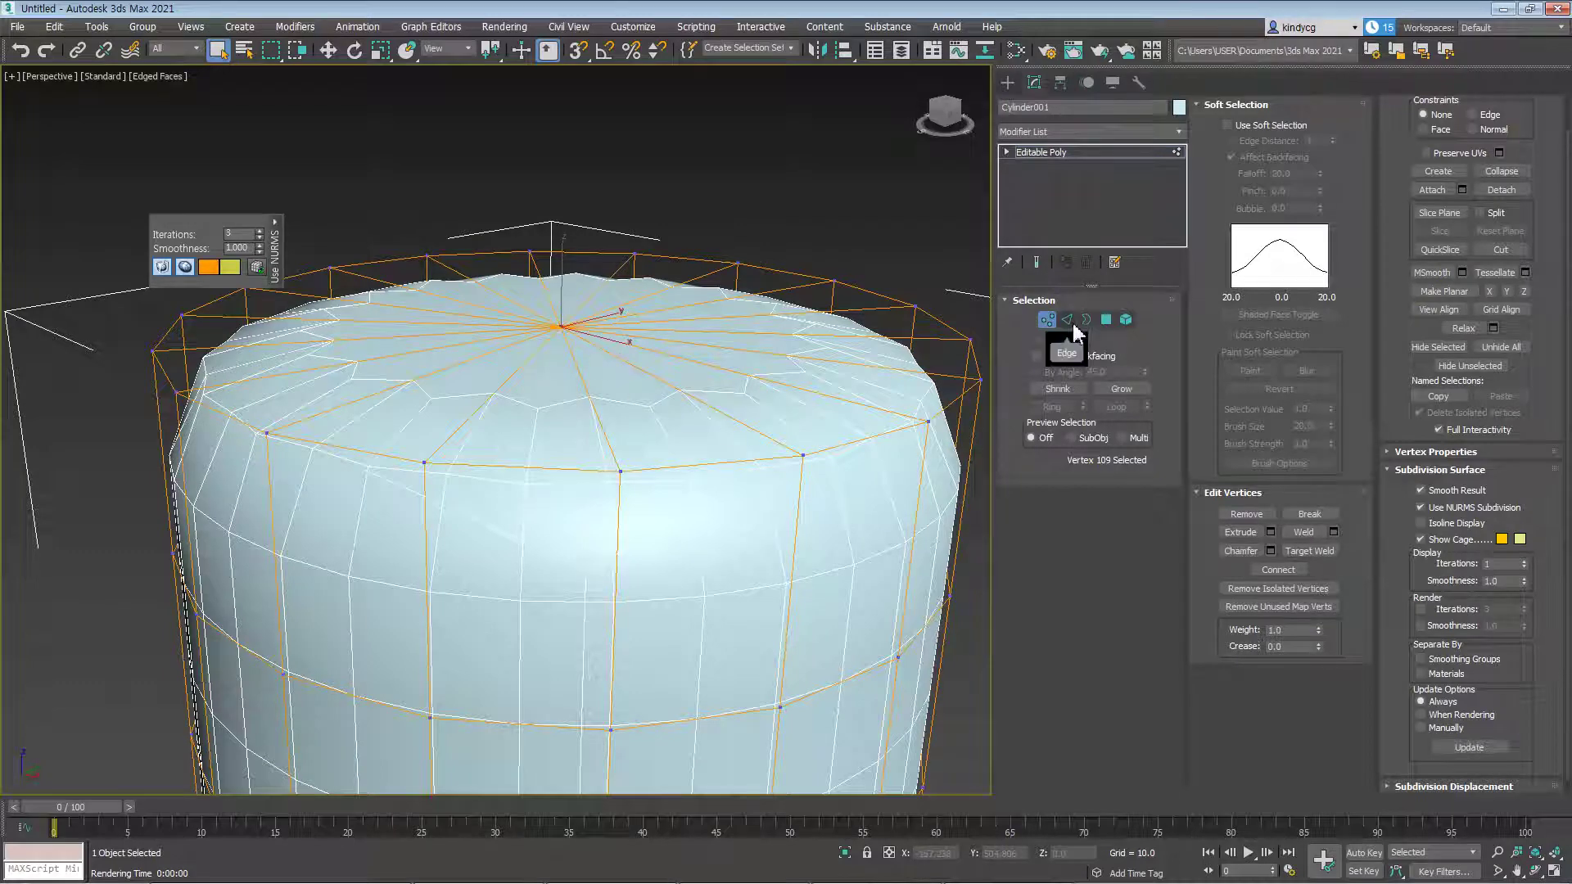
{"action": "right_click", "coordinate": [644, 333]}
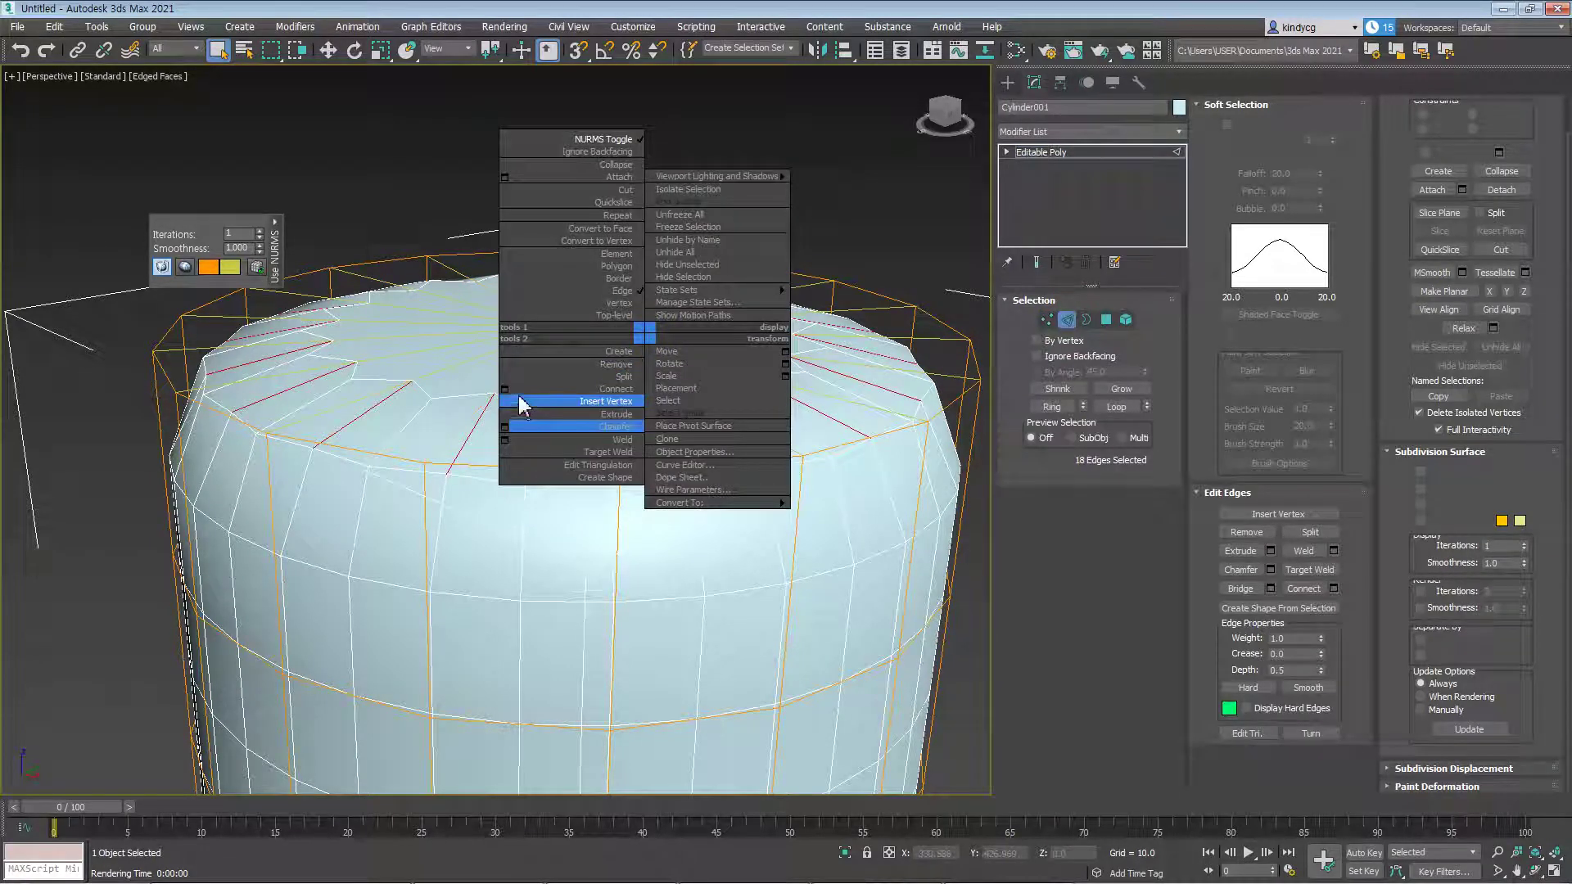
{"action": "left_click", "coordinate": [505, 390]}
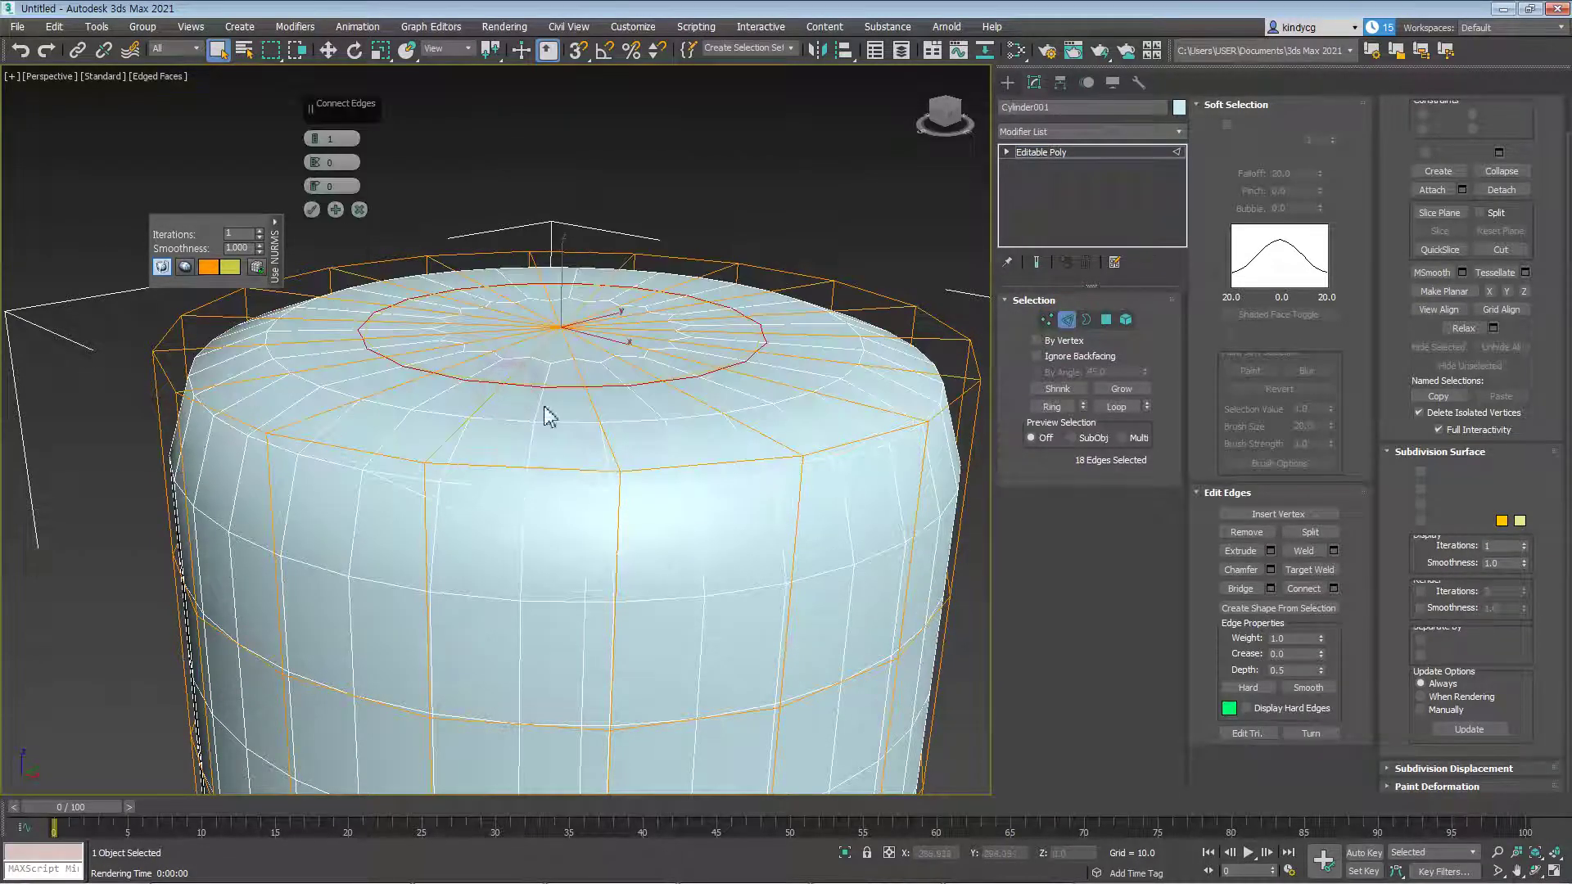
{"action": "left_click", "coordinate": [316, 136]}
{"action": "left_click", "coordinate": [316, 136]}
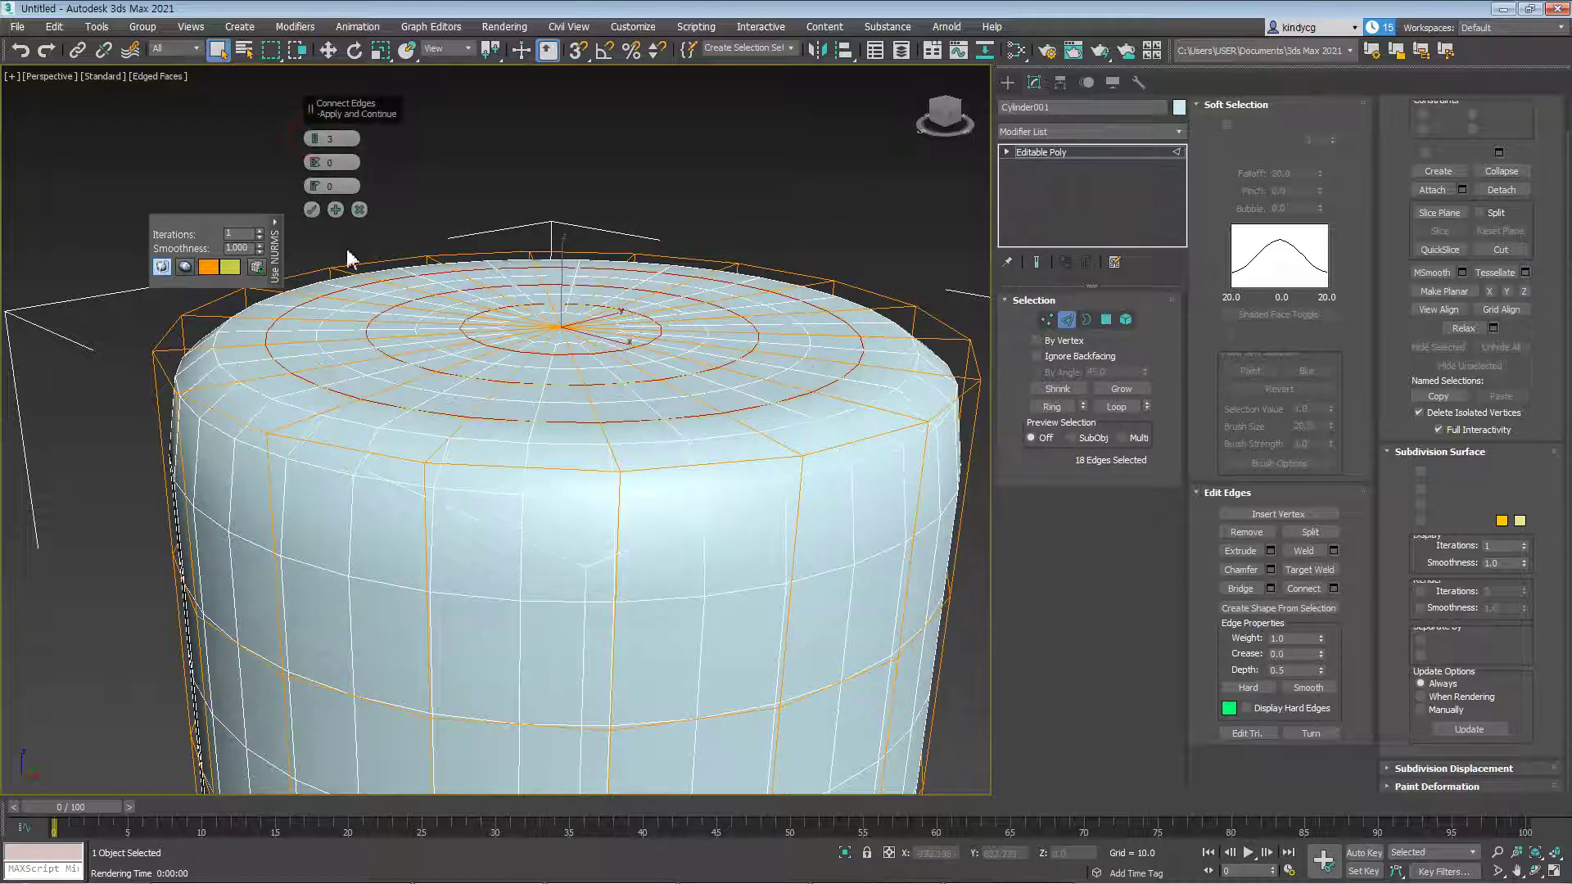
{"action": "left_click", "coordinate": [312, 209]}
Clear the edge selection, render the perspective view of the cylinder's top, and close the render window
{"action": "scroll", "coordinate": [579, 396], "scroll_direction": "up", "scroll_amount": 6}
{"action": "scroll", "coordinate": [564, 352], "scroll_direction": "down", "scroll_amount": 2}
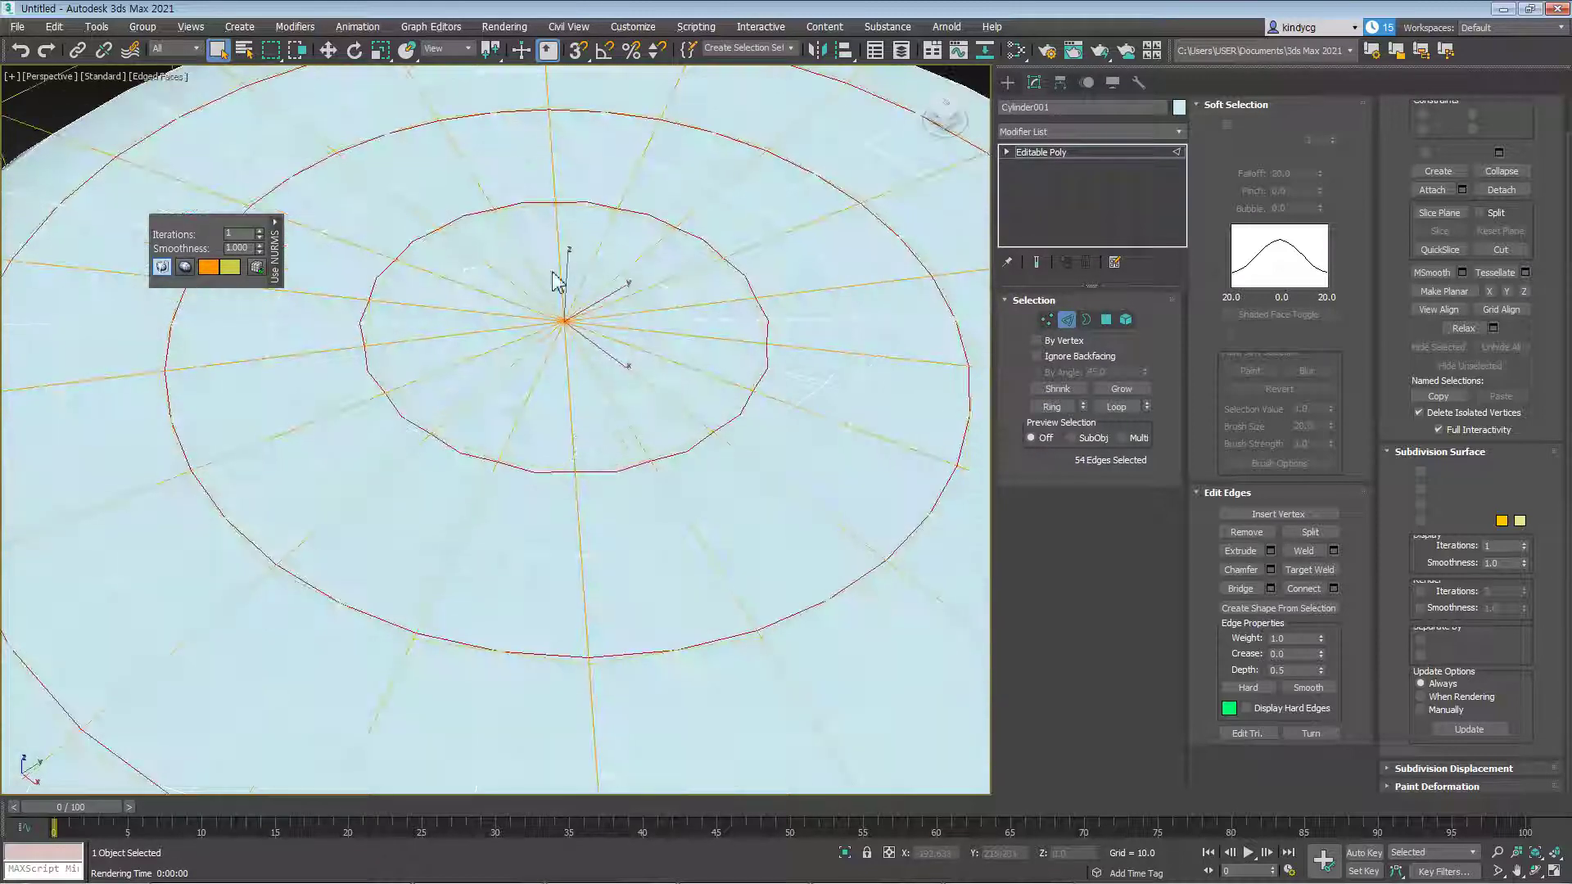
{"action": "scroll", "coordinate": [573, 368], "scroll_direction": "down", "scroll_amount": 6}
{"action": "scroll", "coordinate": [571, 396], "scroll_direction": "up", "scroll_amount": 4}
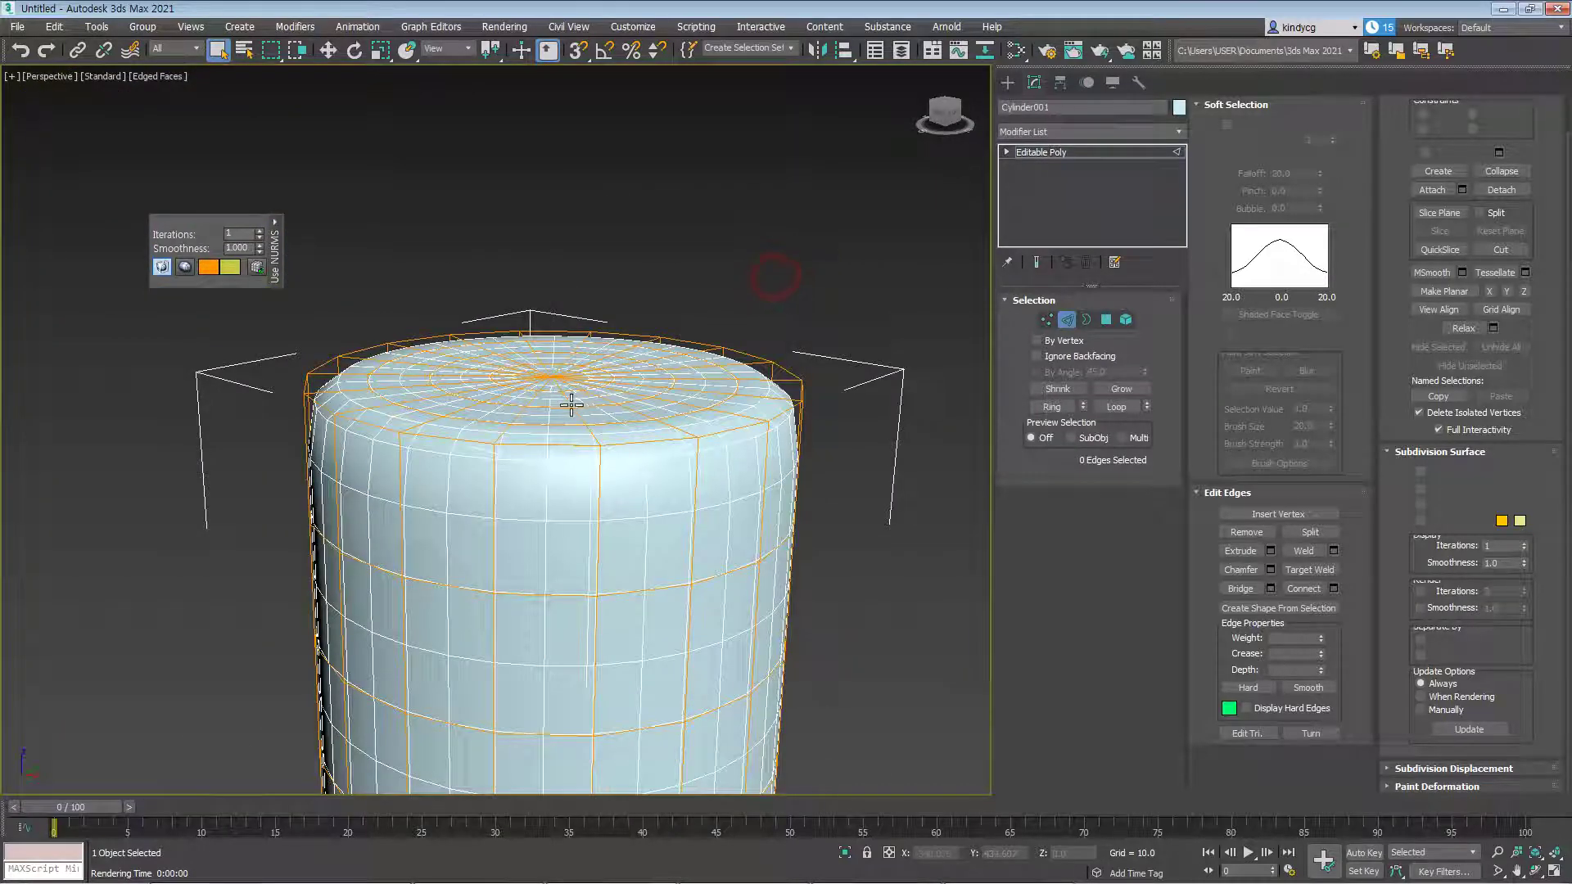
{"action": "key", "text": "shift+q"}
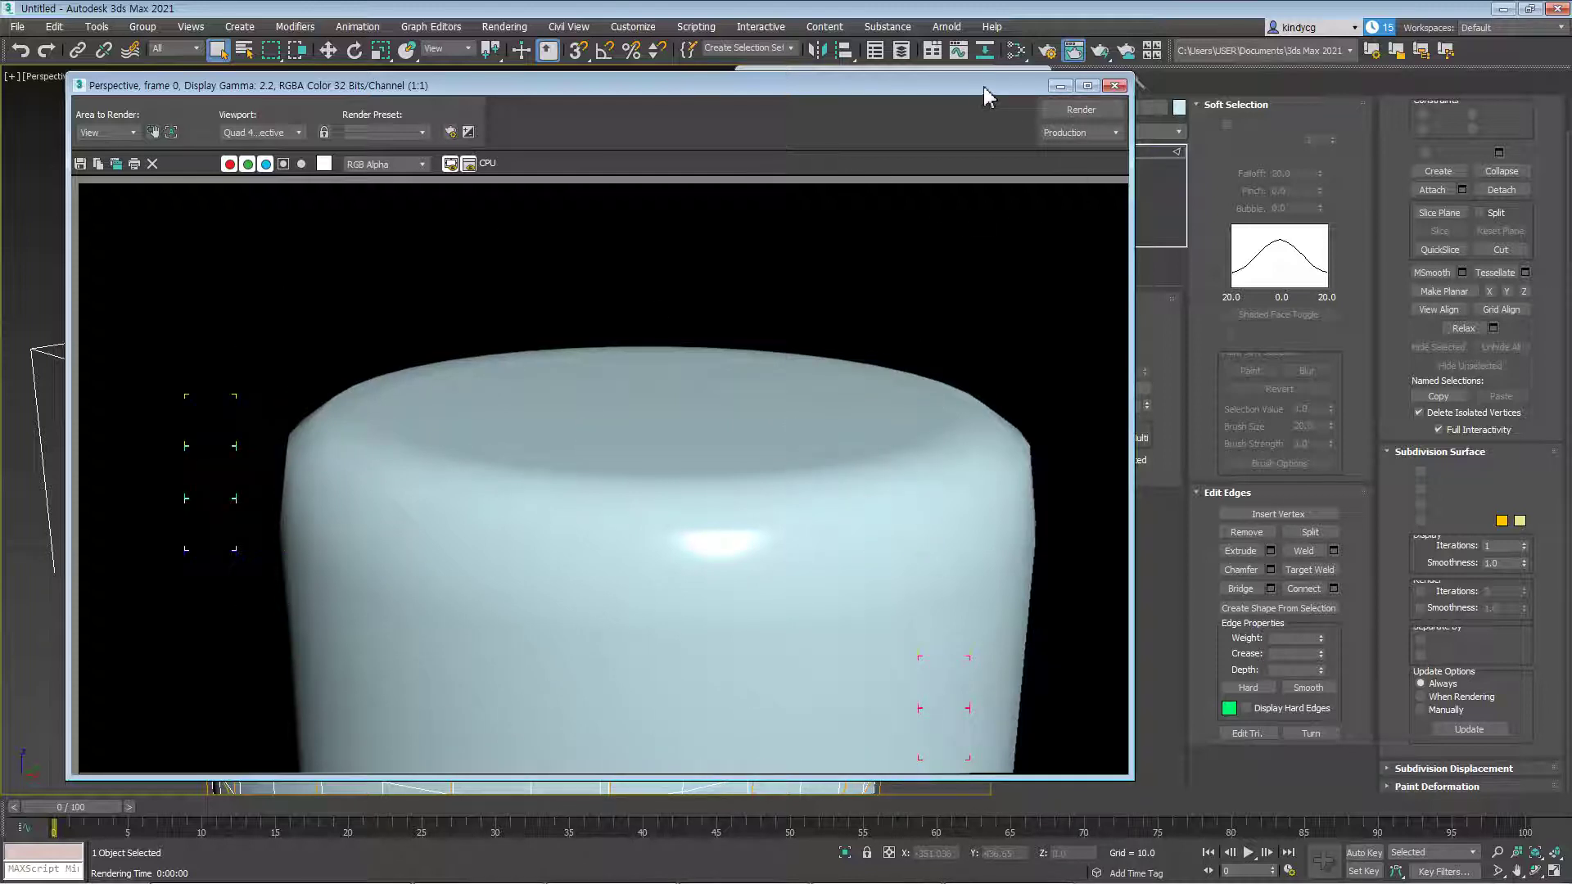
{"action": "left_click_drag", "start_coordinate": [994, 95], "coordinate": [915, 113]}
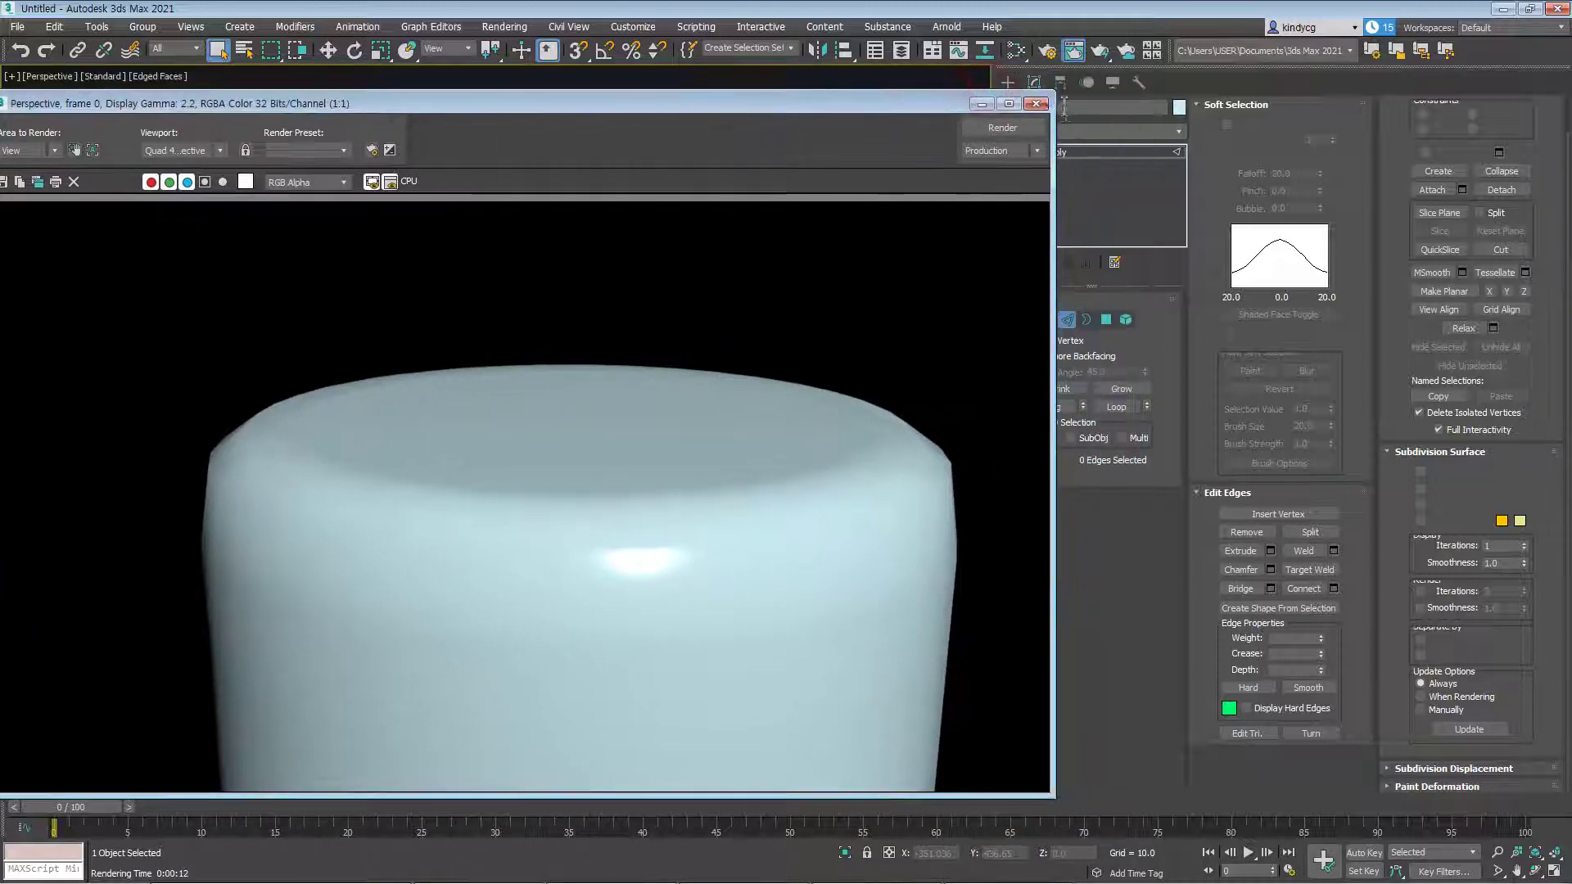
{"action": "left_click", "coordinate": [1037, 104]}
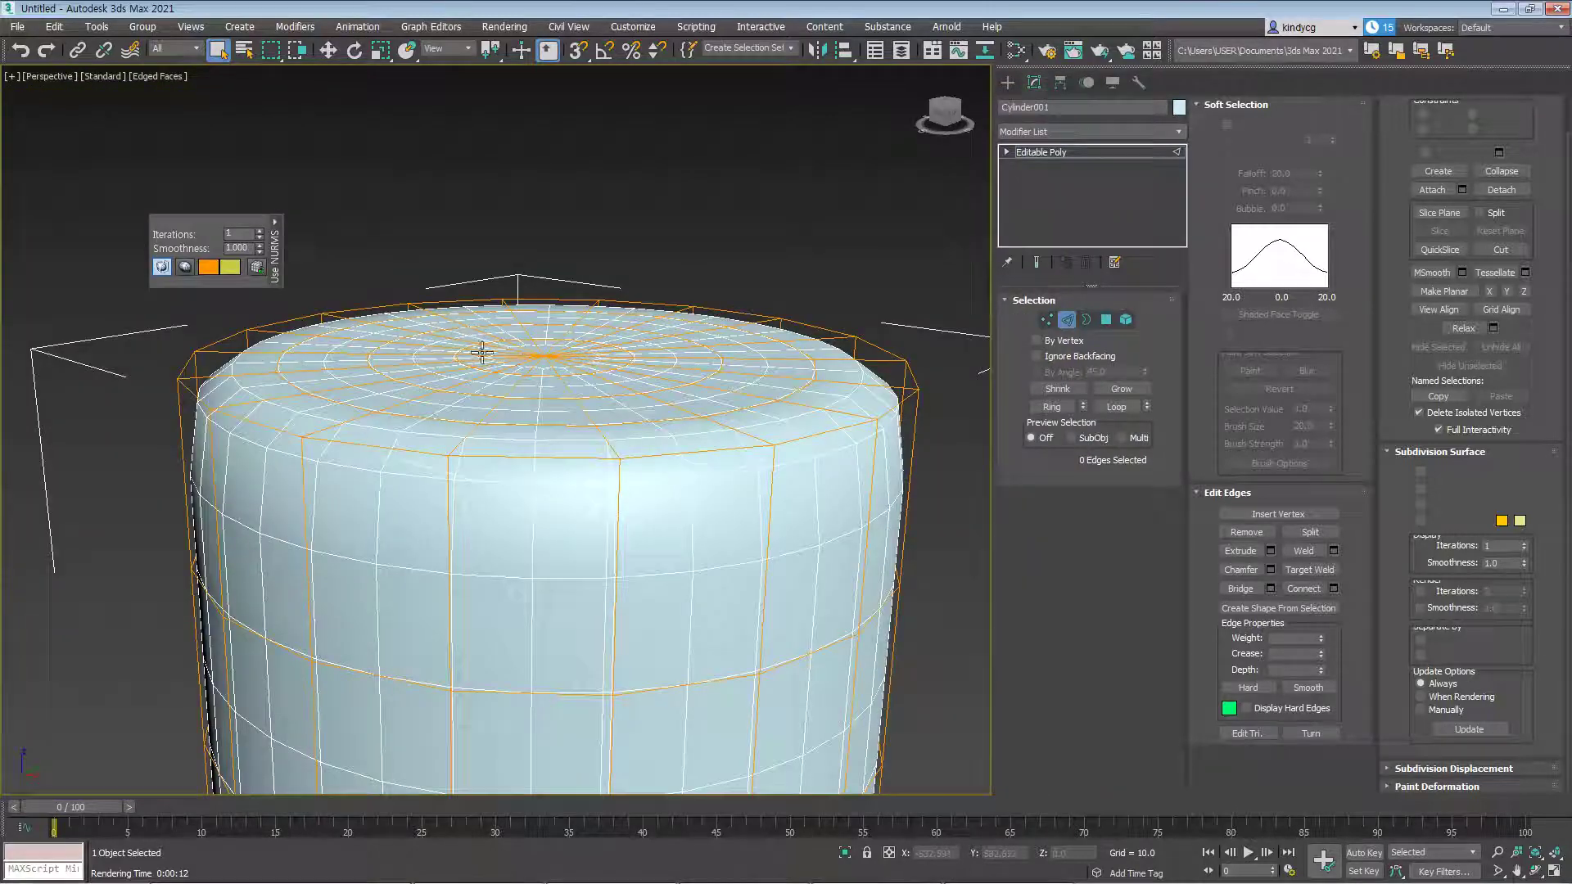
Leave sub-object editing, deselect the cylinder, and select it again as a whole object
{"action": "middle_click_drag", "start_coordinate": [475, 319], "coordinate": [486, 266]}
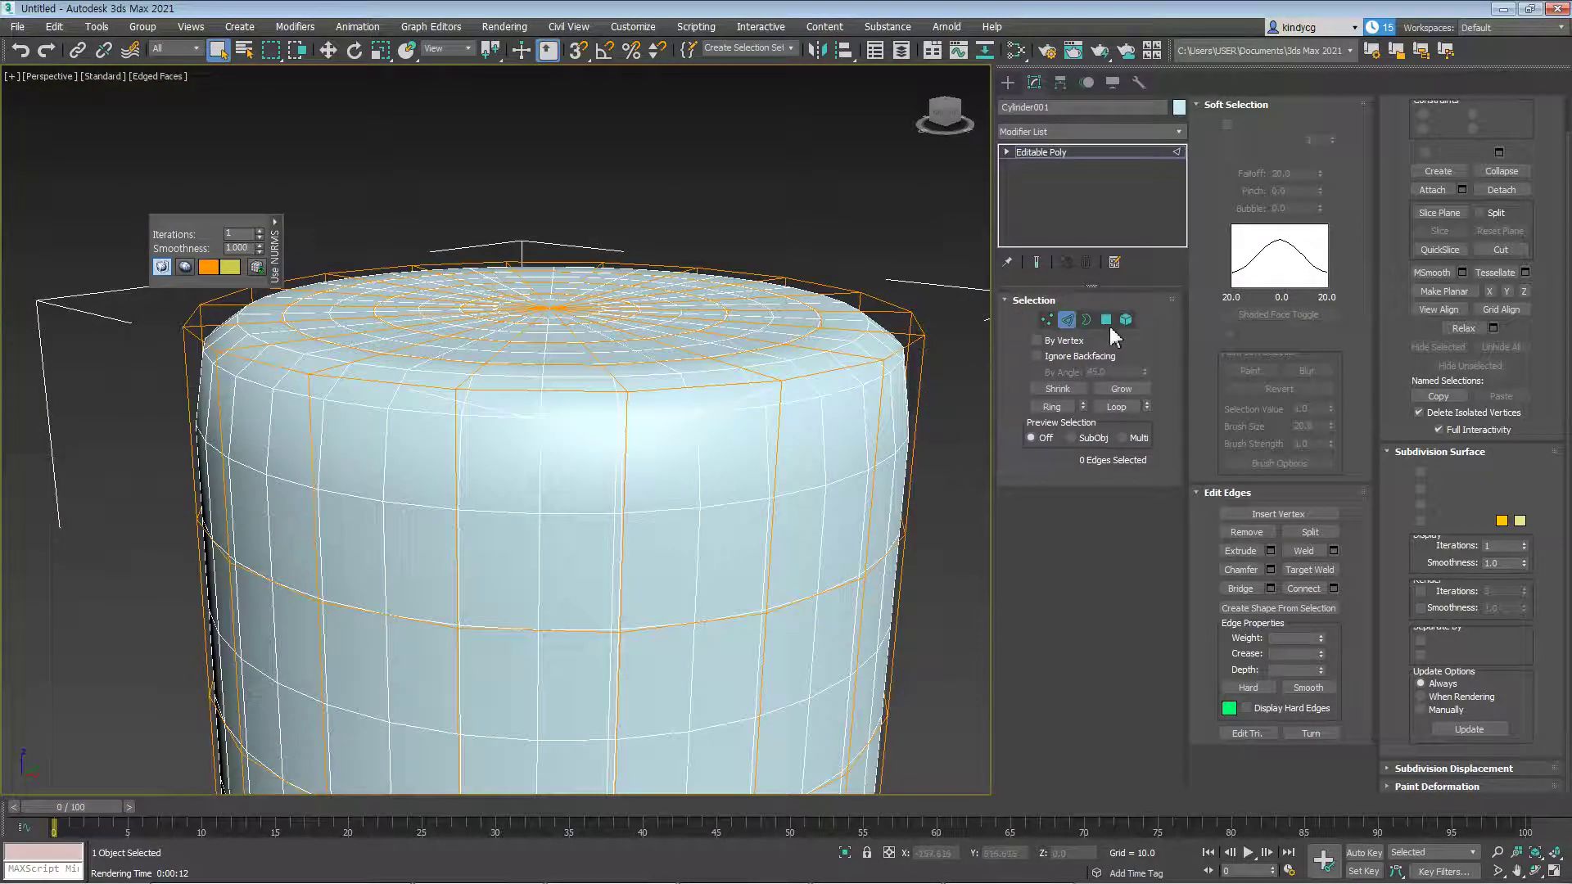
{"action": "left_click", "coordinate": [1046, 319]}
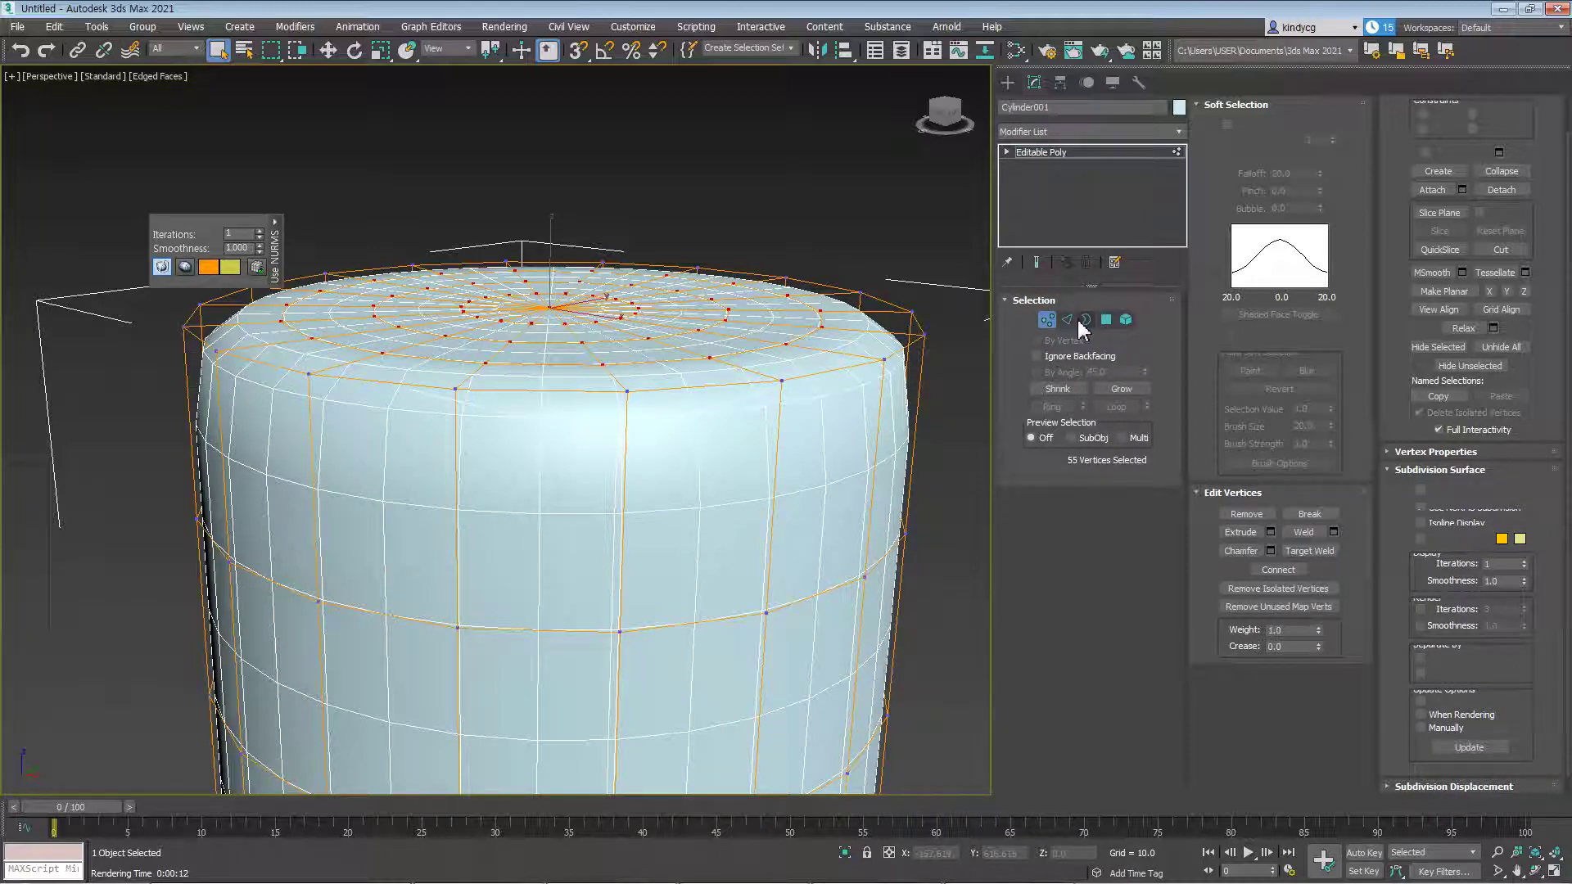
{"action": "left_click", "coordinate": [1048, 320]}
{"action": "scroll", "coordinate": [740, 361], "scroll_direction": "down", "scroll_amount": 5}
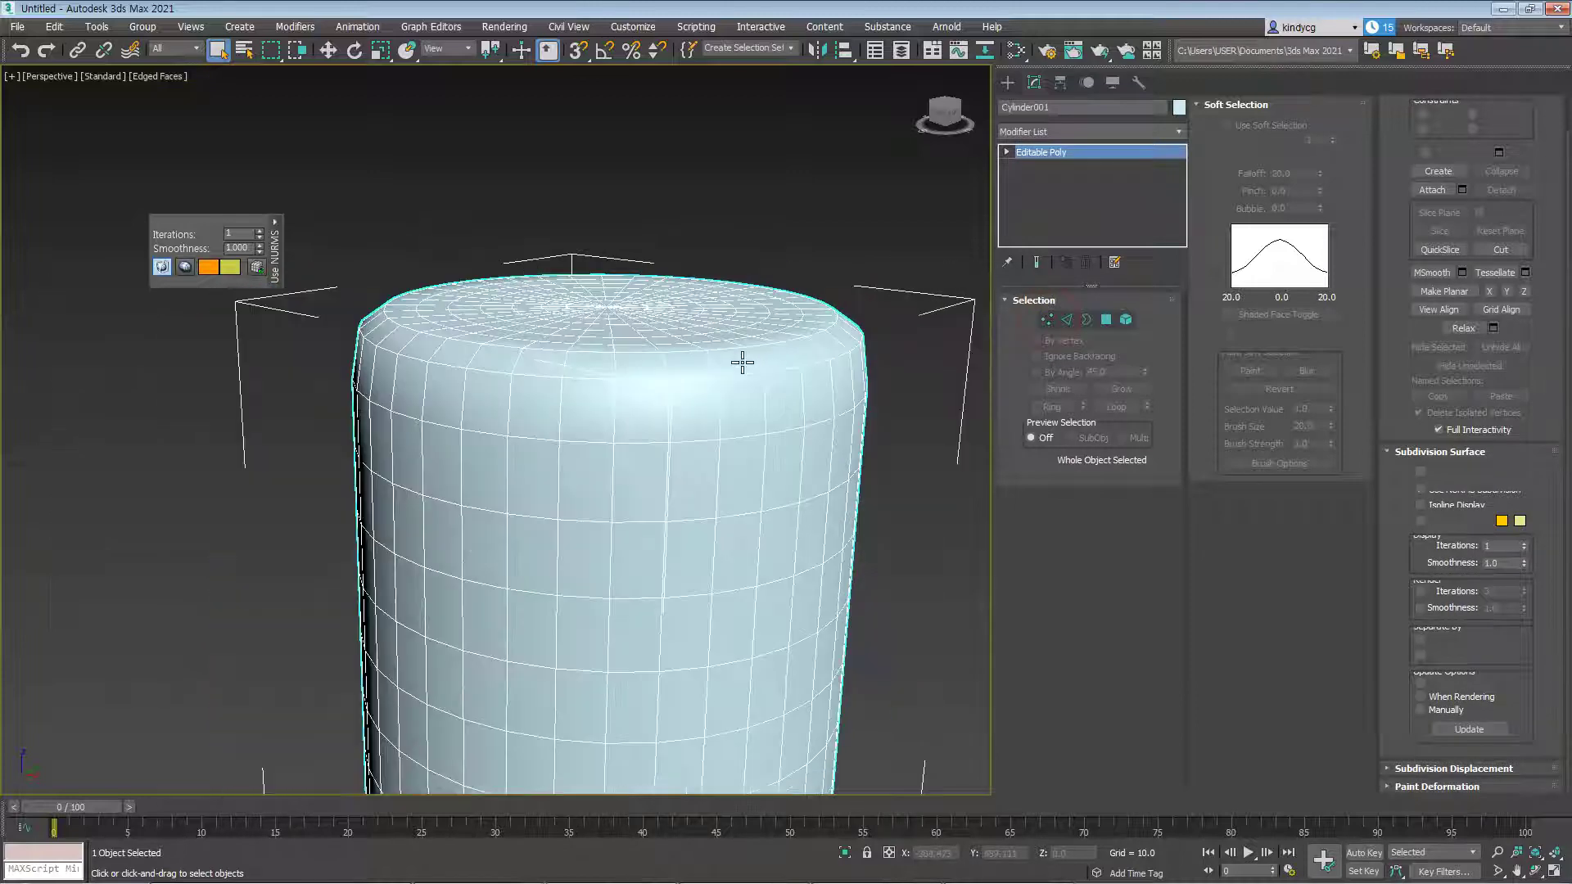
{"action": "middle_click_drag", "start_coordinate": [740, 361], "coordinate": [757, 470], "text": "alt"}
{"action": "left_click", "coordinate": [821, 410]}
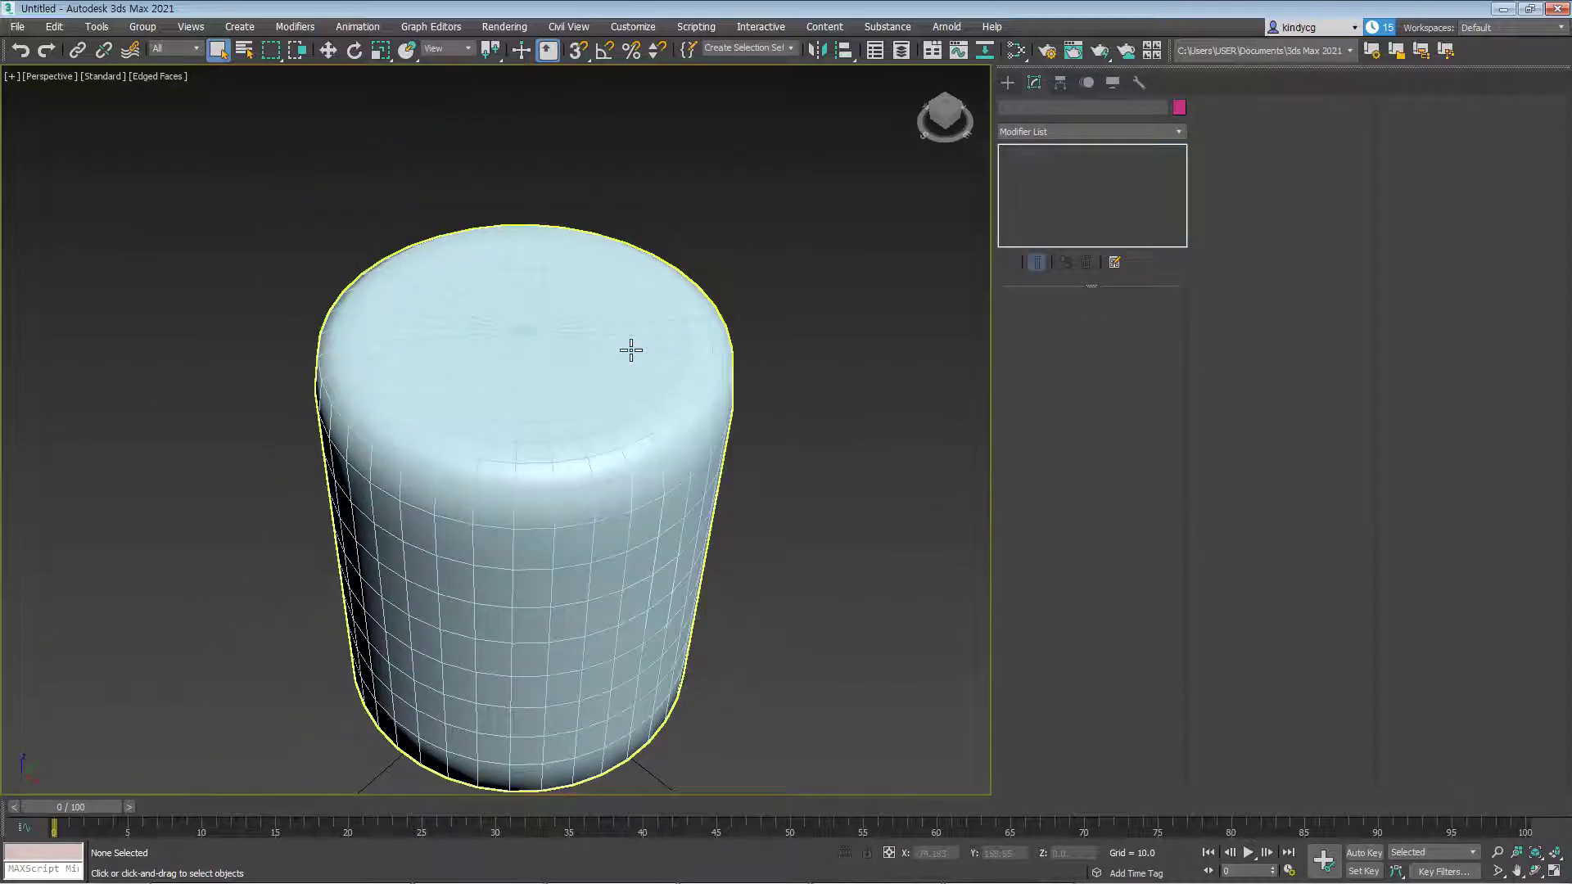
{"action": "left_click", "coordinate": [631, 350]}
Reset the scene to an empty default scene
{"action": "left_click", "coordinate": [18, 26]}
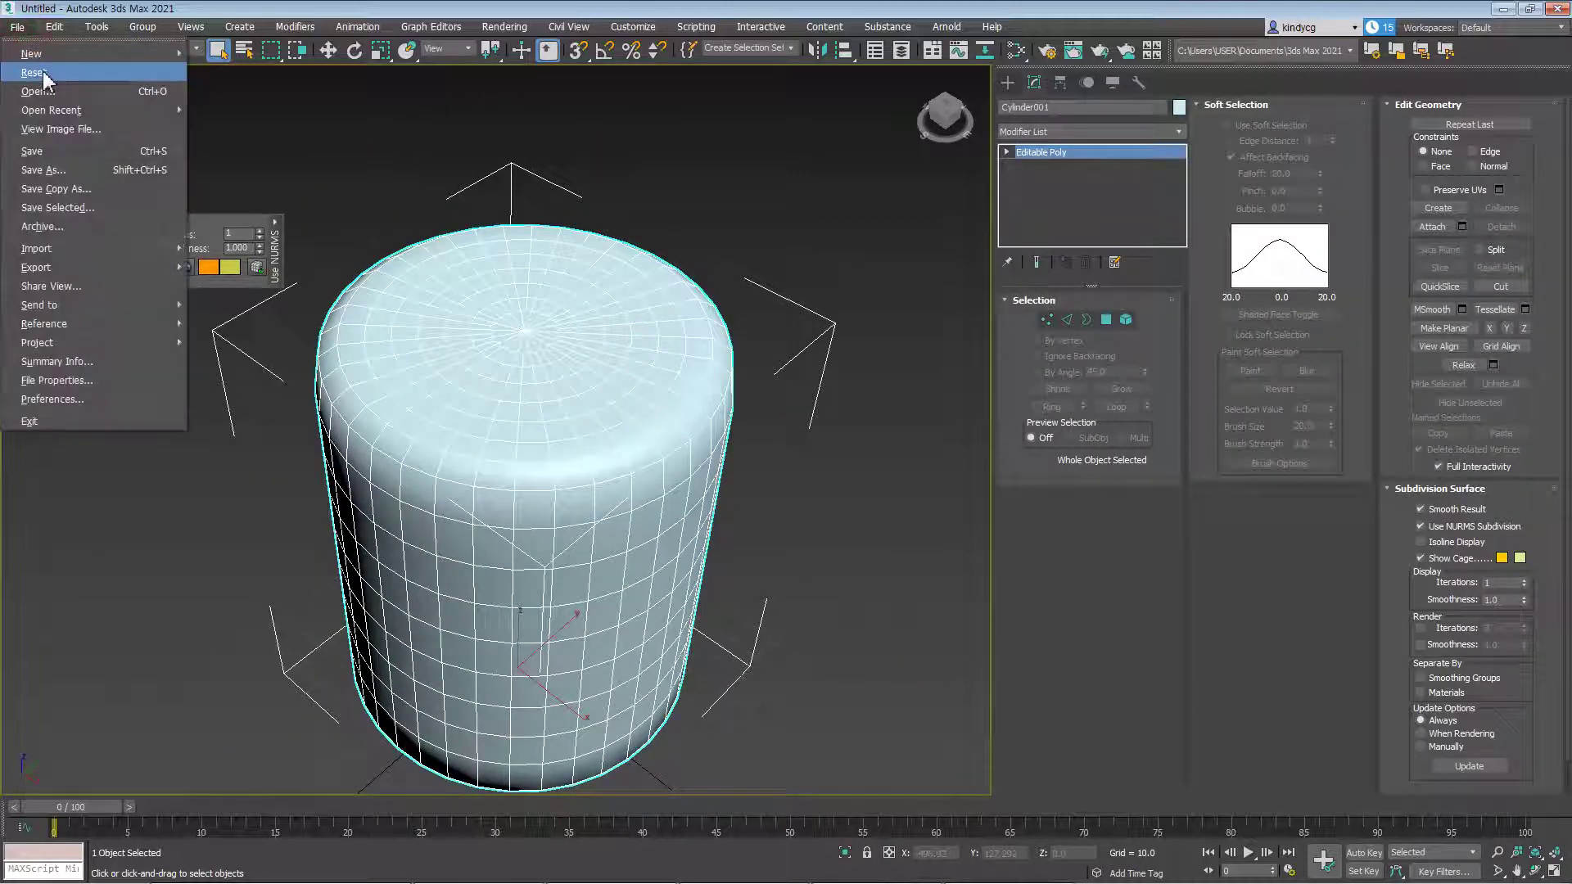
{"action": "left_click", "coordinate": [45, 77]}
{"action": "left_click", "coordinate": [790, 478]}
{"action": "left_click", "coordinate": [740, 482]}
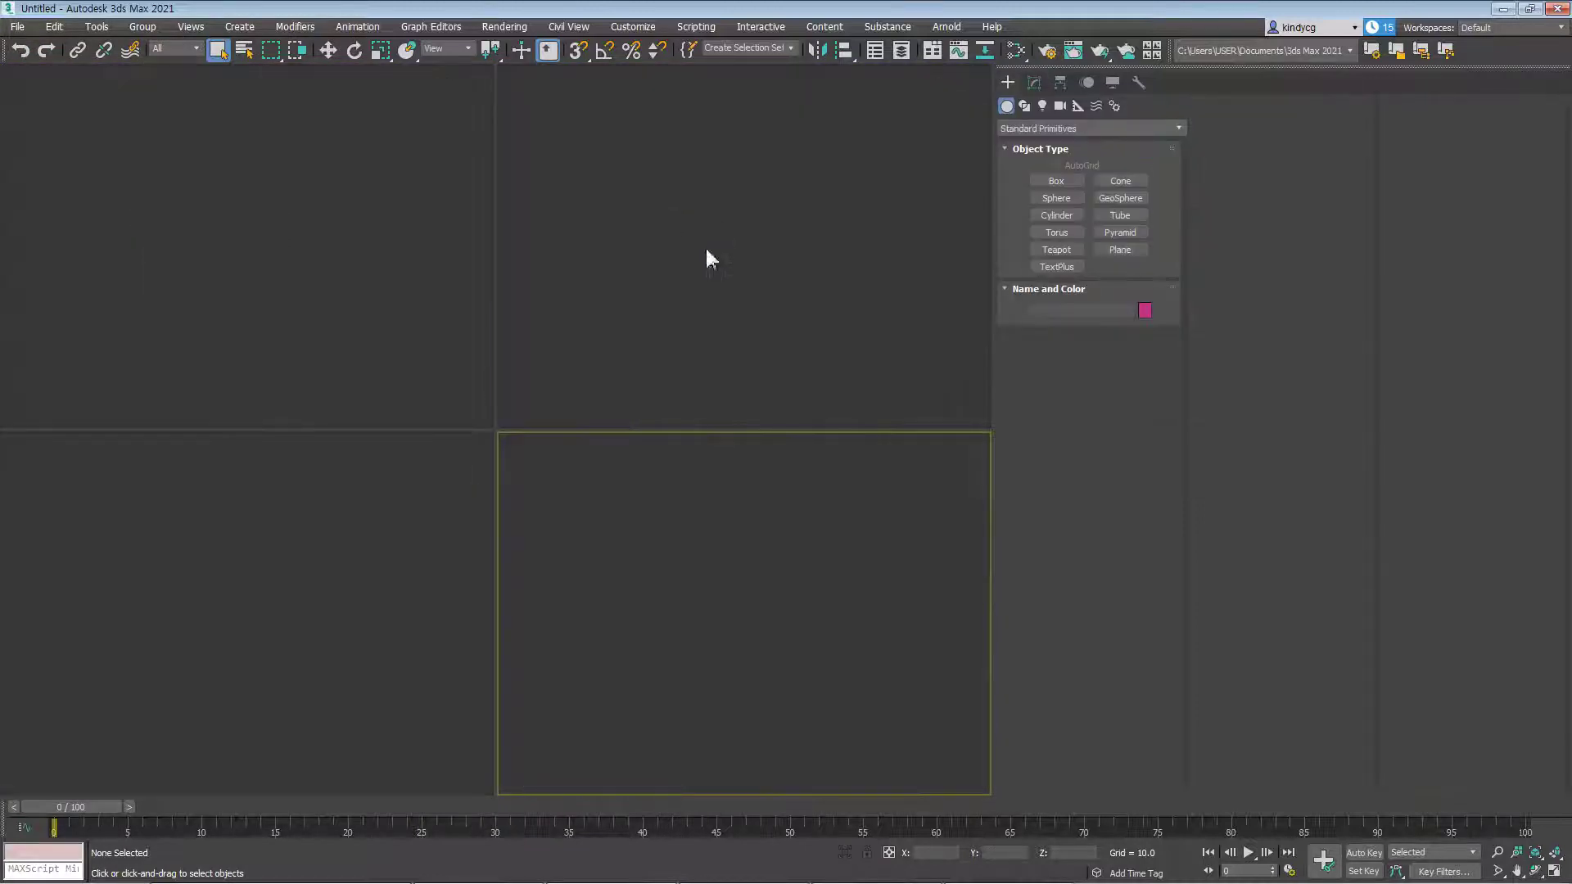
{"action": "left_click", "coordinate": [623, 374]}
{"action": "left_click", "coordinate": [330, 306]}
{"action": "left_click", "coordinate": [589, 326]}
Switch to the slide presentation showing the "3Ds_max Edit Poly" title slide
{"action": "key", "text": "alt+Tab"}
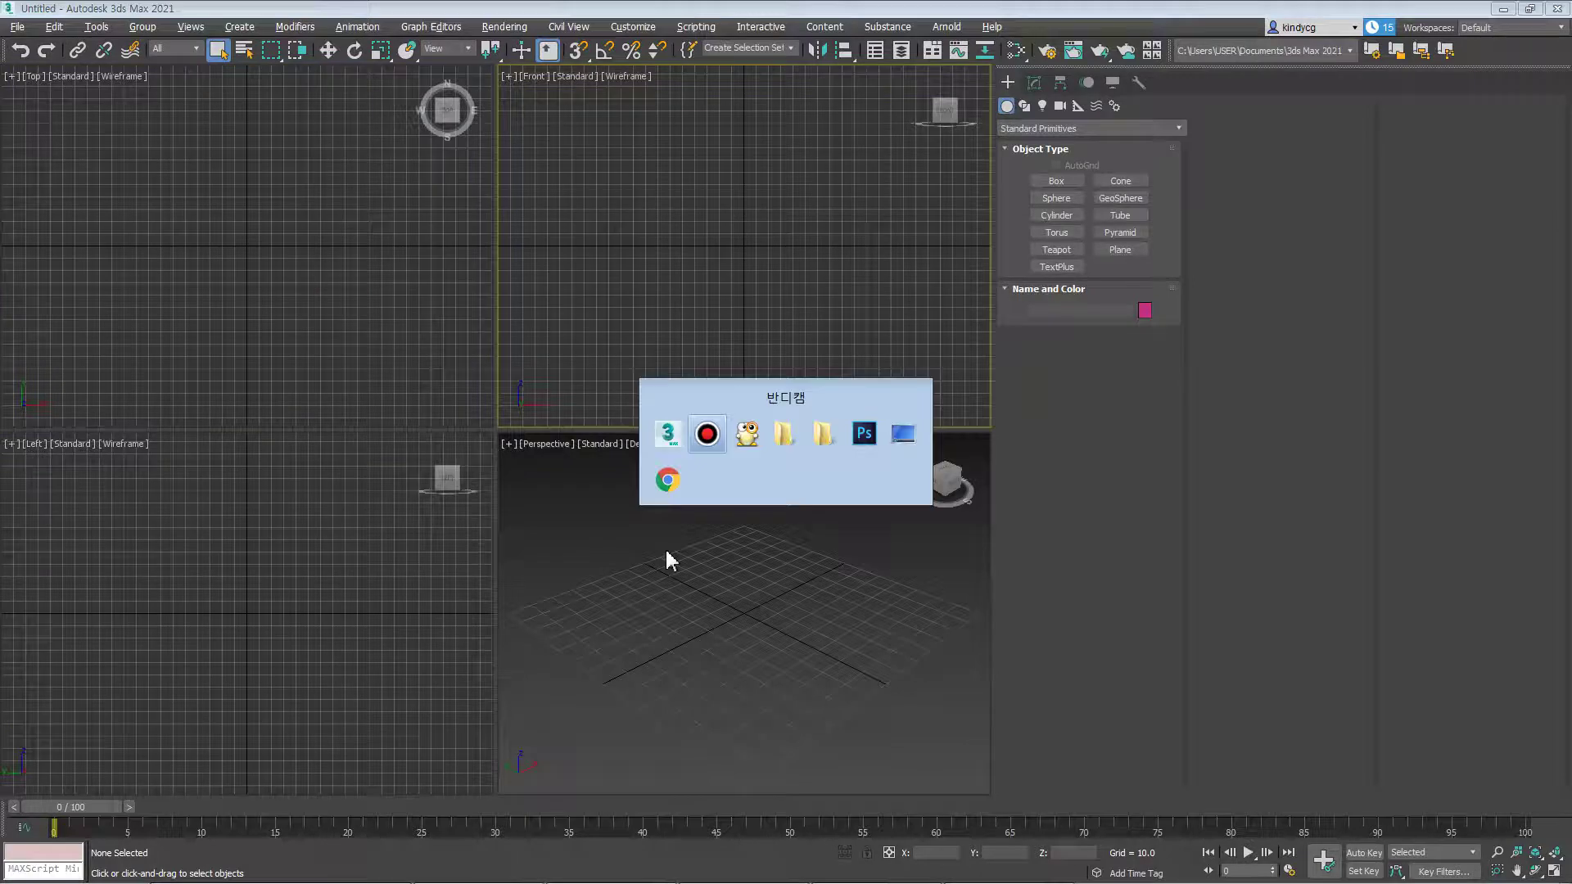
{"action": "key", "text": "alt+Tab"}
{"action": "key", "text": "alt+Tab"}
{"action": "key", "text": "alt+Tab"}
{"action": "key", "text": "alt+Tab"}
{"action": "key", "text": "alt+Tab"}
{"action": "key", "text": "alt+Tab"}
{"action": "key", "text": "alt+Tab"}
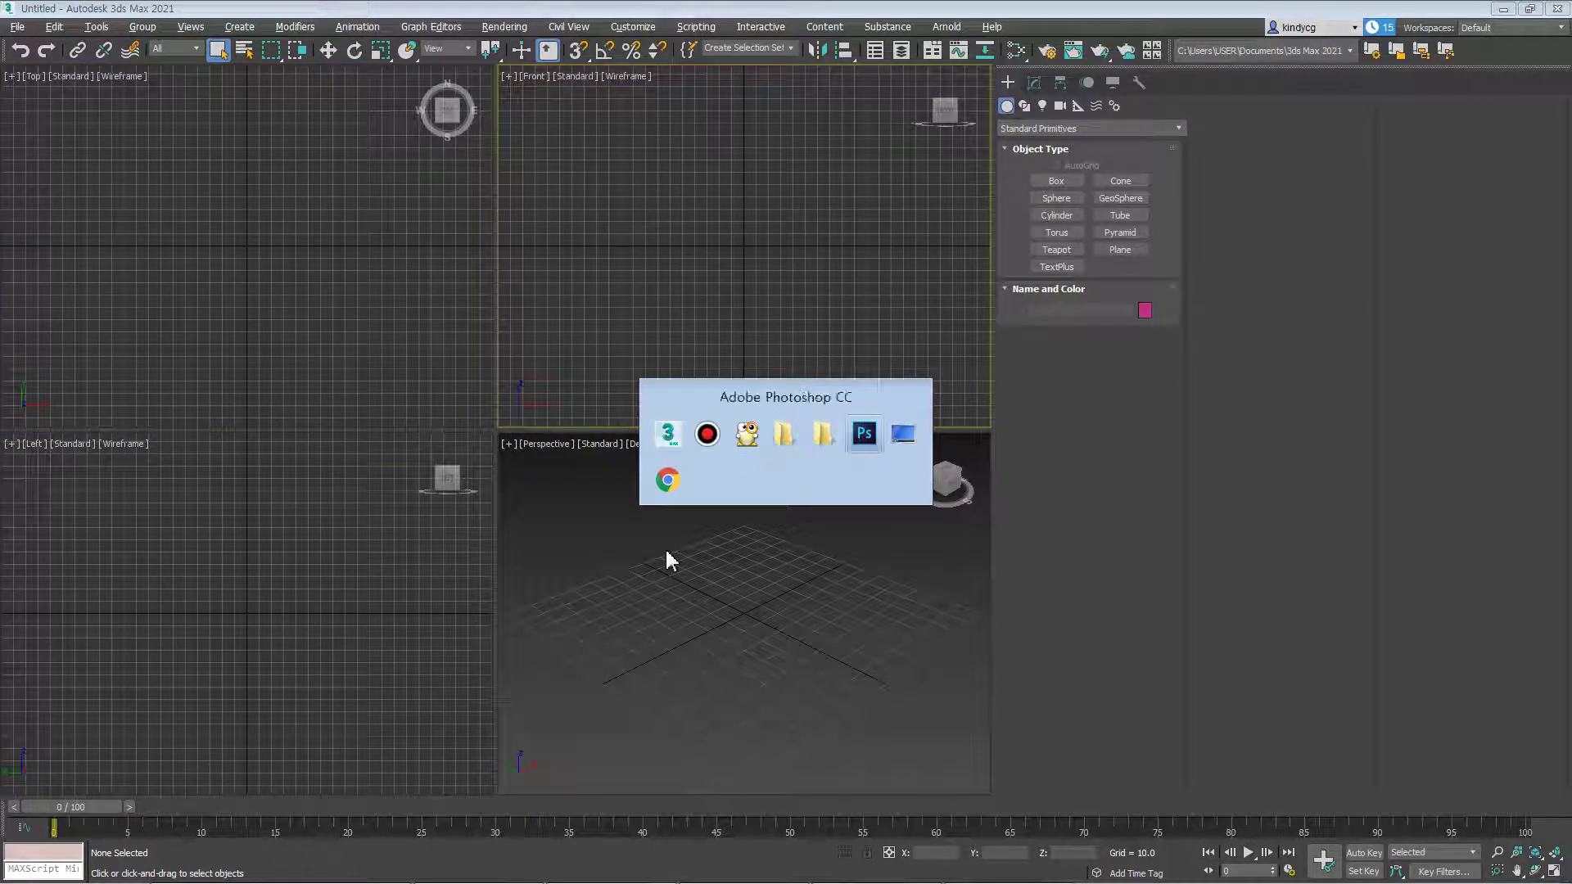
{"action": "key", "text": "alt+Tab"}
{"action": "key", "text": "alt+Tab"}
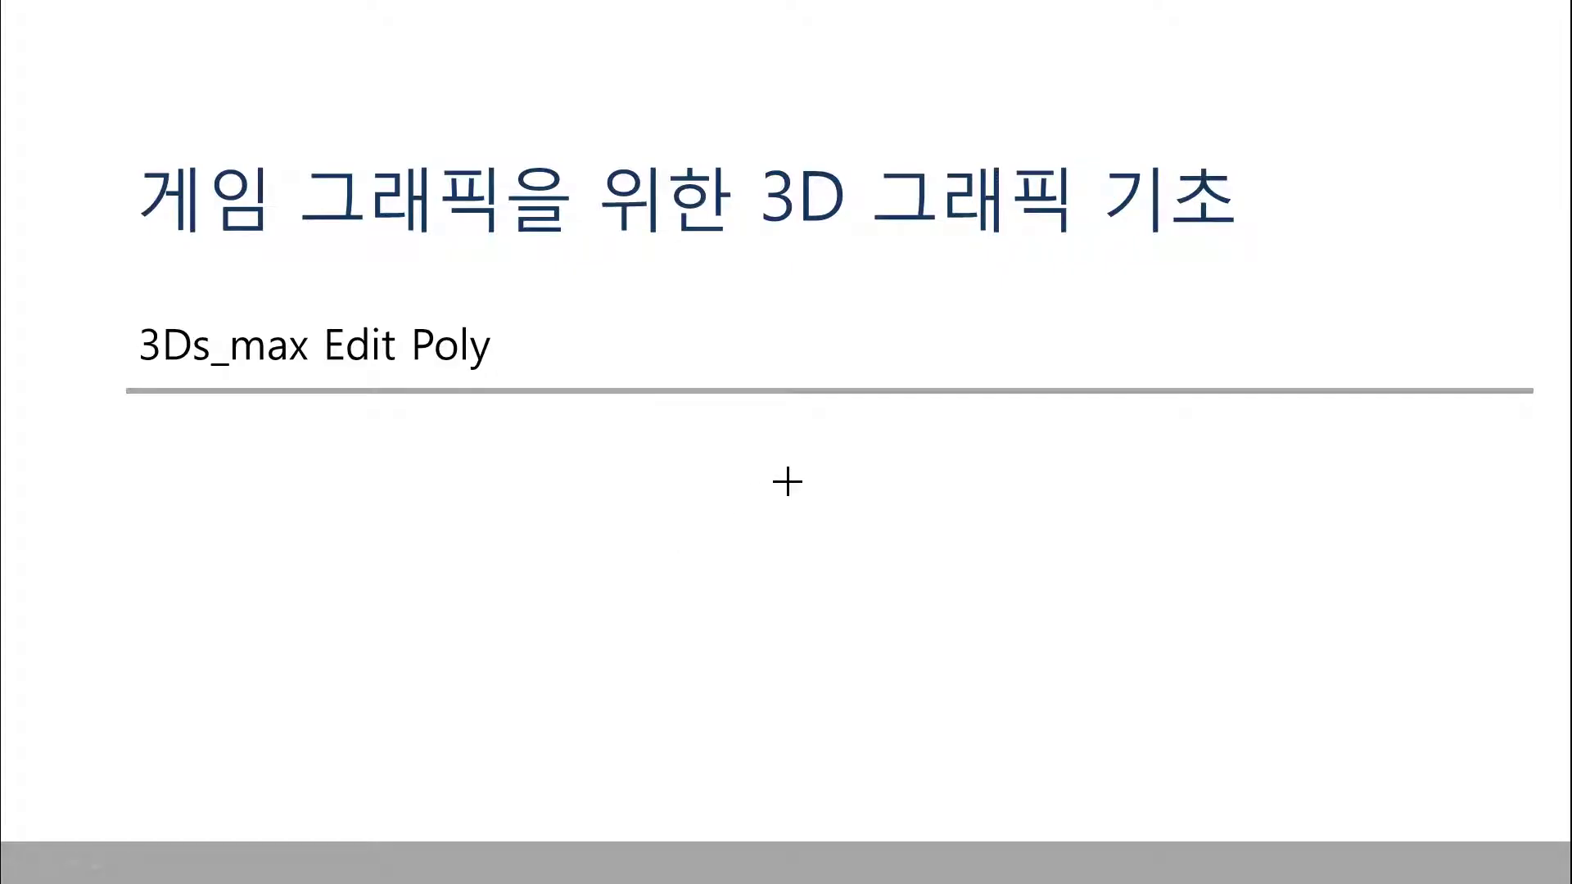